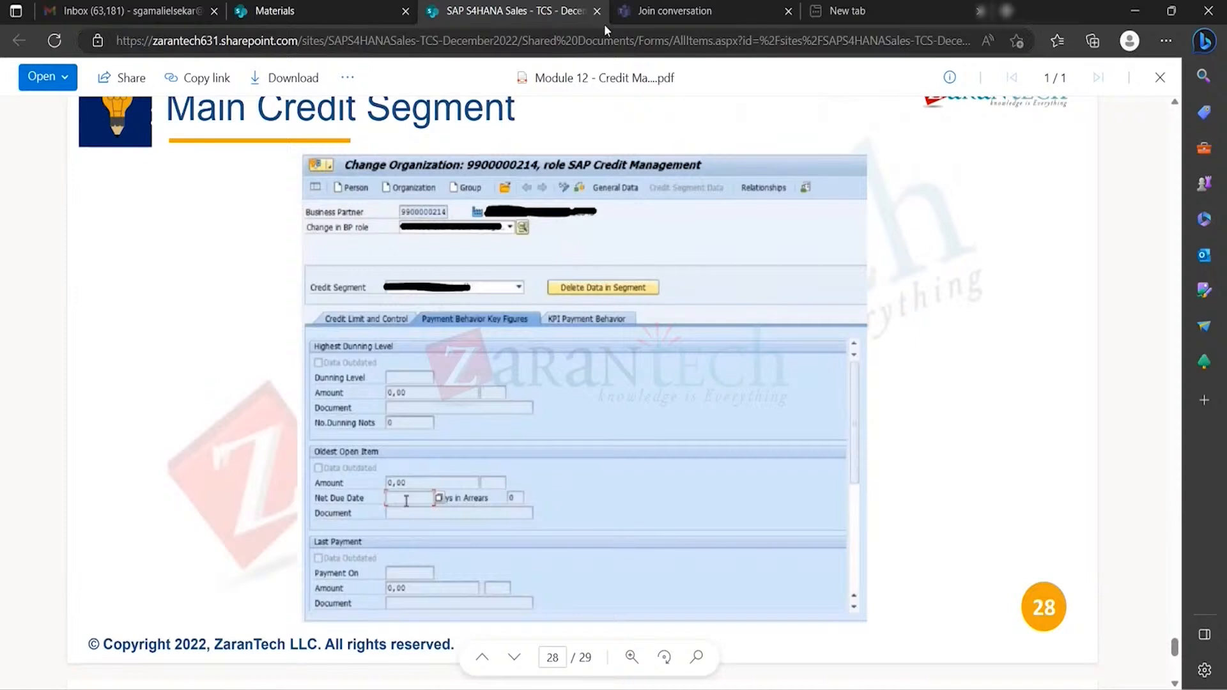
- Close the credit management PDF, switch to a free SAP Easy Access session and start the bp transaction
{"action": "left_click", "coordinate": [598, 11]}
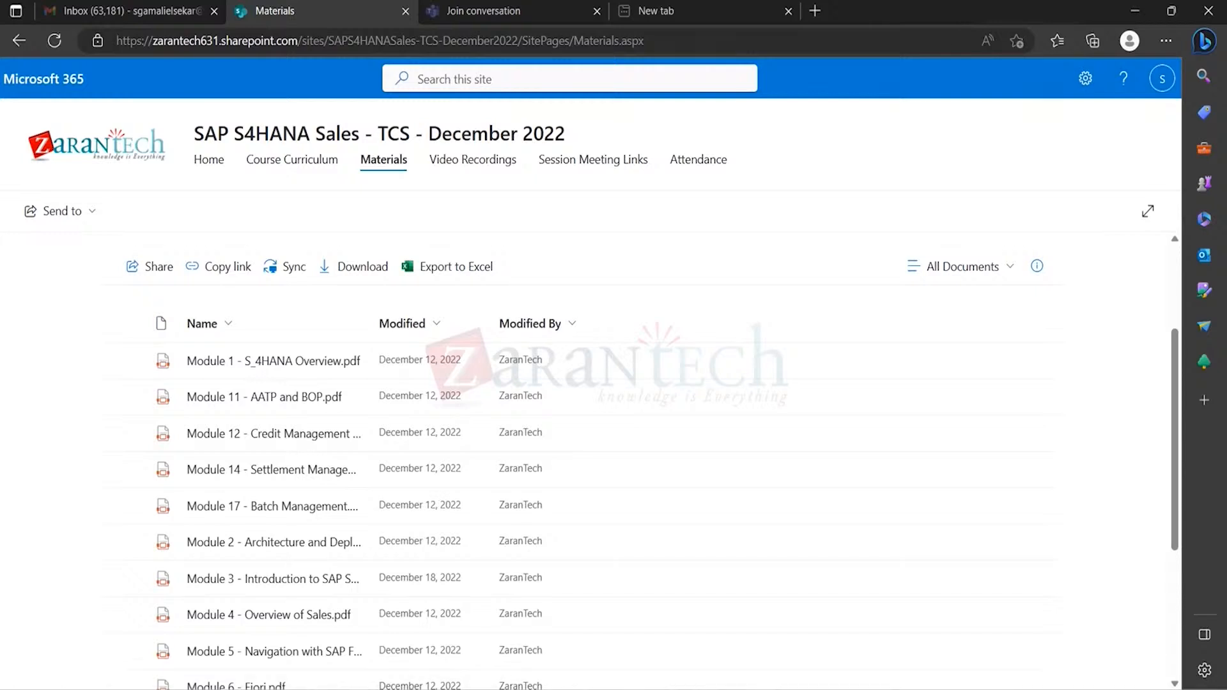
{"action": "left_click", "coordinate": [825, 689]}
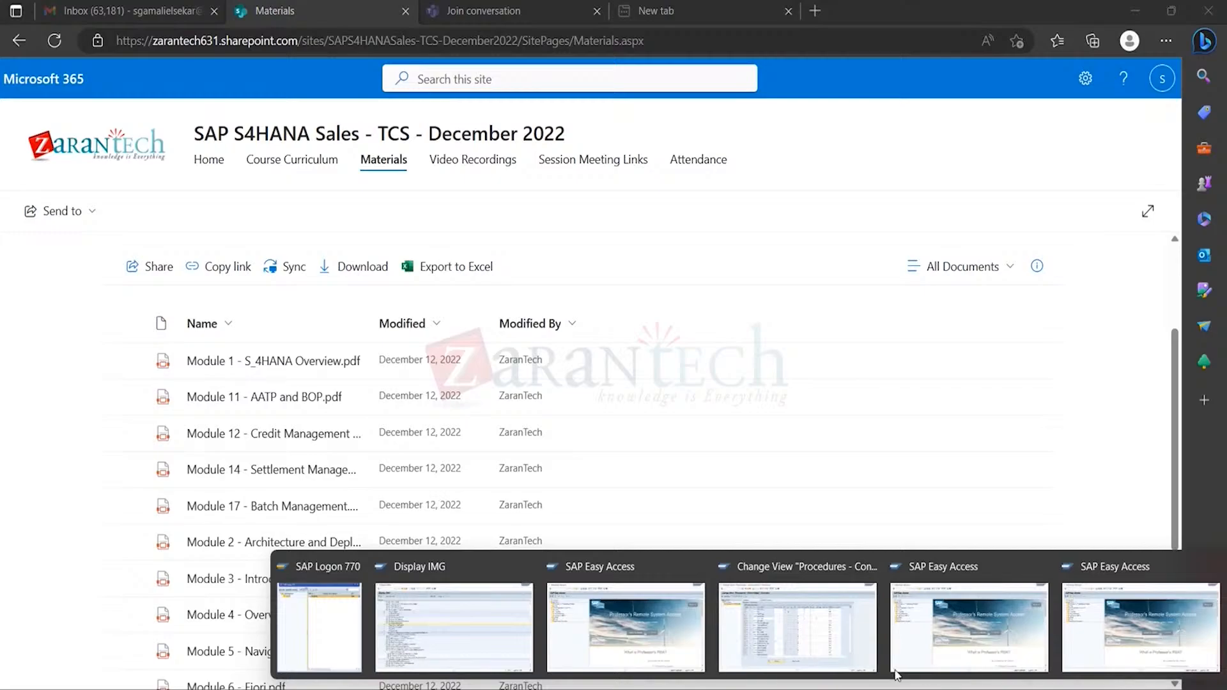
{"action": "left_click", "coordinate": [937, 630]}
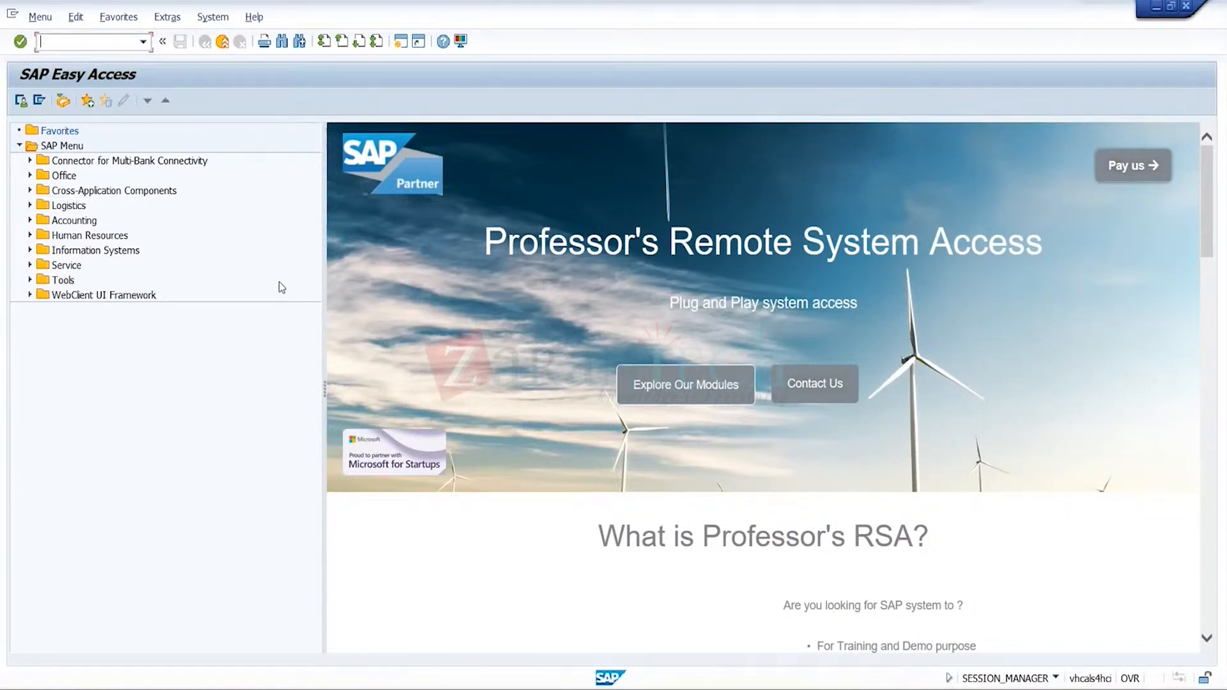
{"action": "left_click", "coordinate": [143, 42]}
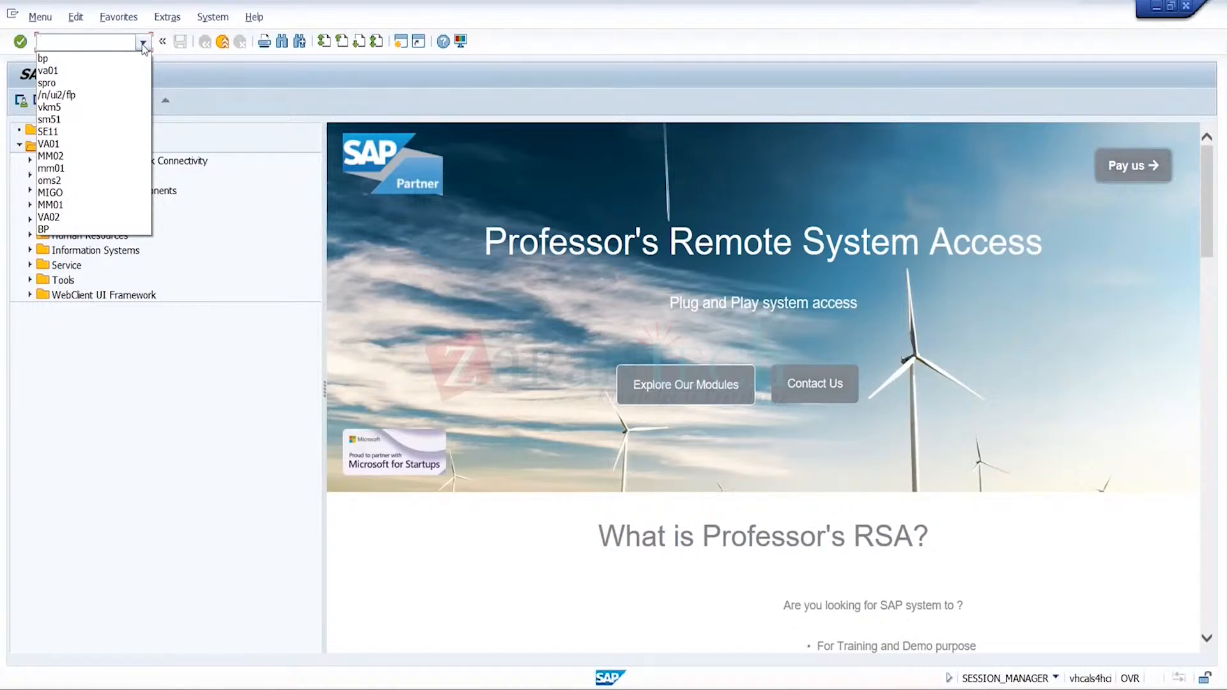
{"action": "left_click", "coordinate": [104, 62]}
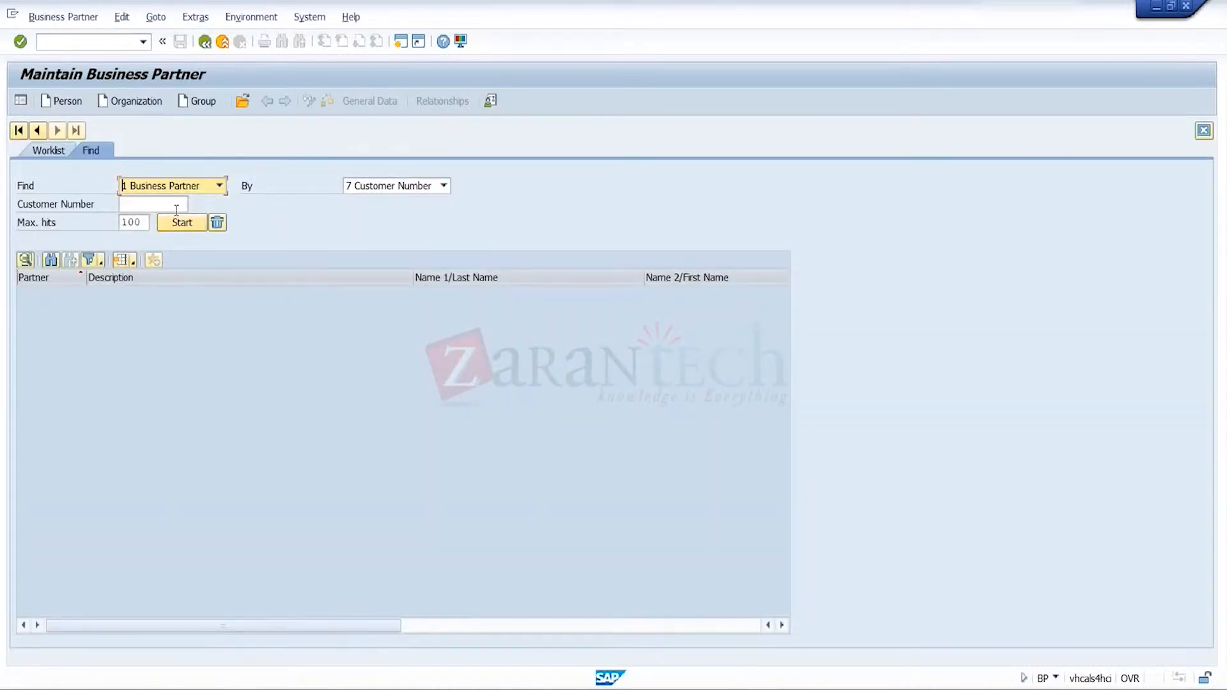
- Find the JKS business partner by its customer number, view its organization record and exit to SAP Easy Access
{"action": "left_click", "coordinate": [176, 207]}
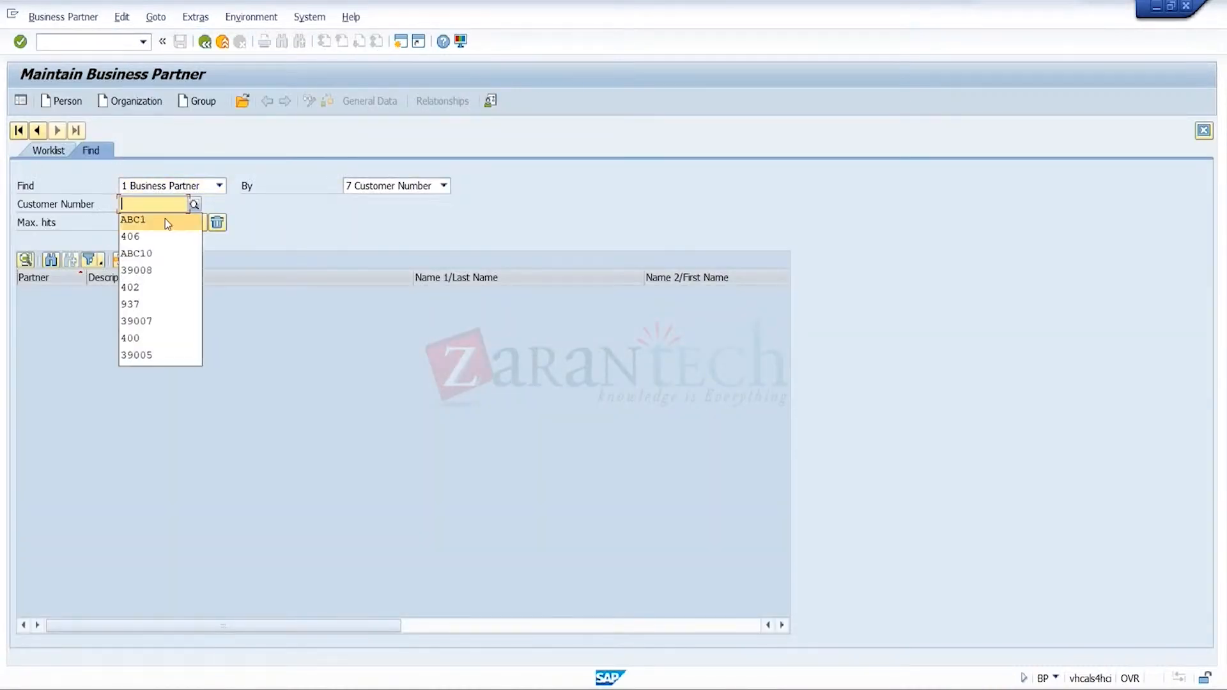
{"action": "left_click", "coordinate": [163, 270]}
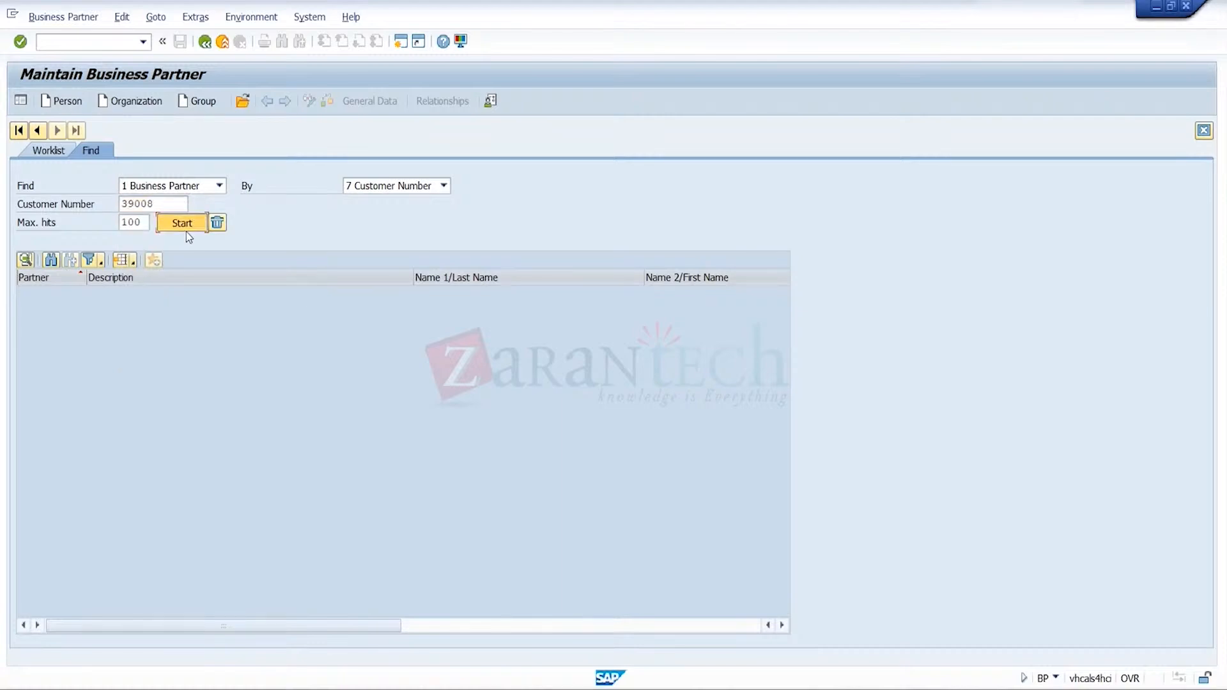
{"action": "left_click", "coordinate": [186, 231]}
{"action": "double_click", "coordinate": [156, 294]}
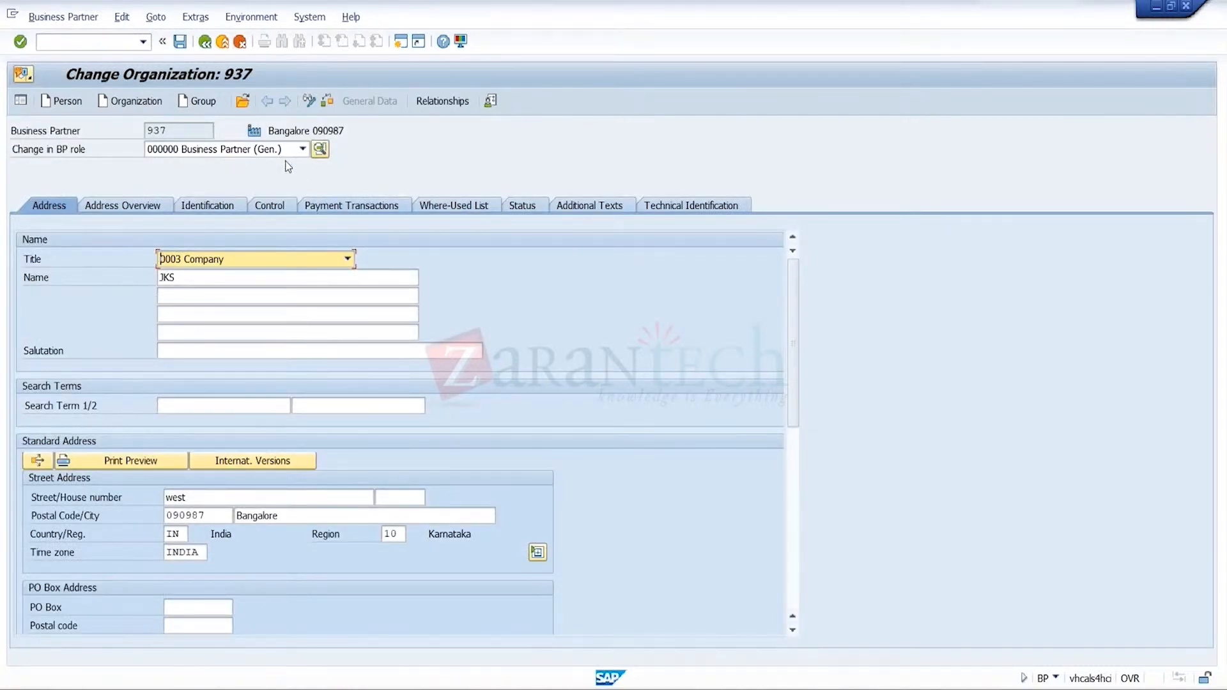
{"action": "left_click", "coordinate": [223, 43]}
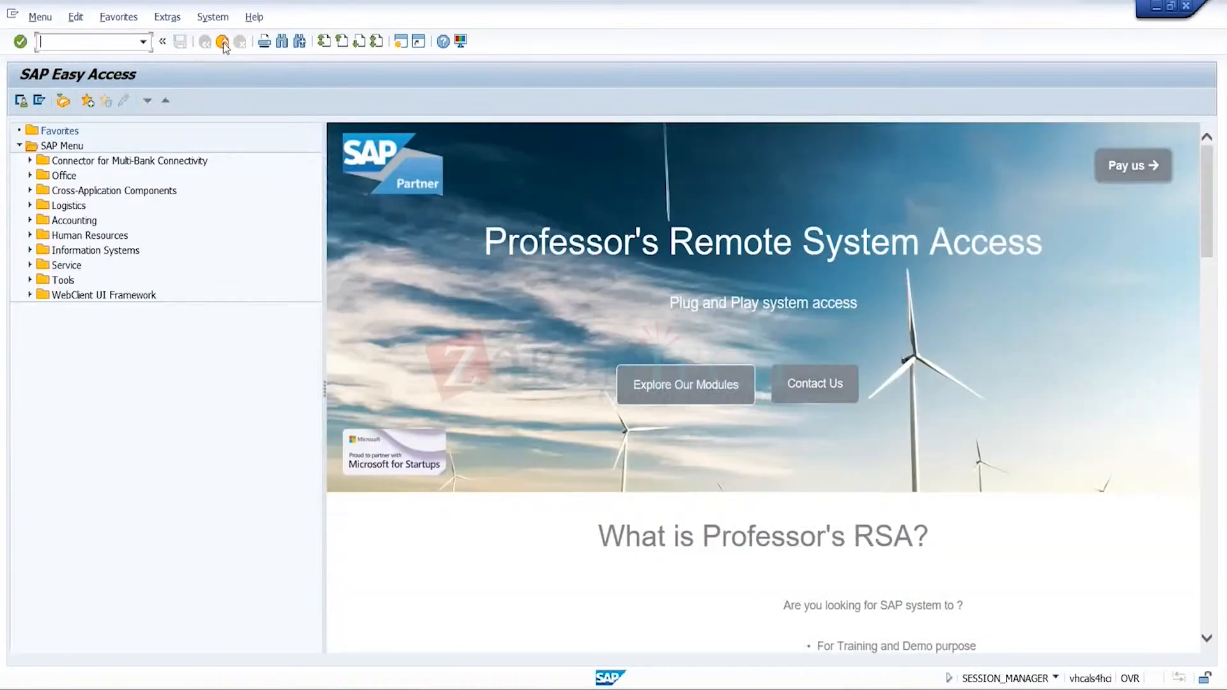
- Restart bp, find the JRS customer in Pune through the customer number search help, view its record and exit
{"action": "left_click", "coordinate": [145, 43]}
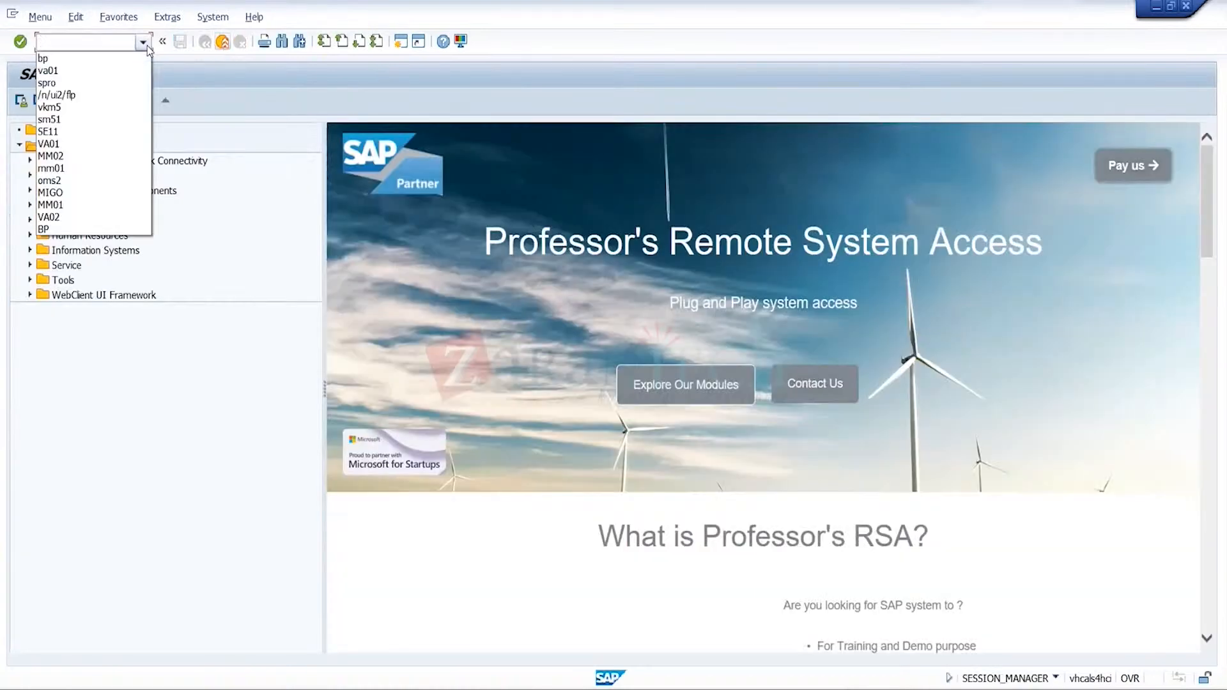
{"action": "left_click", "coordinate": [107, 59]}
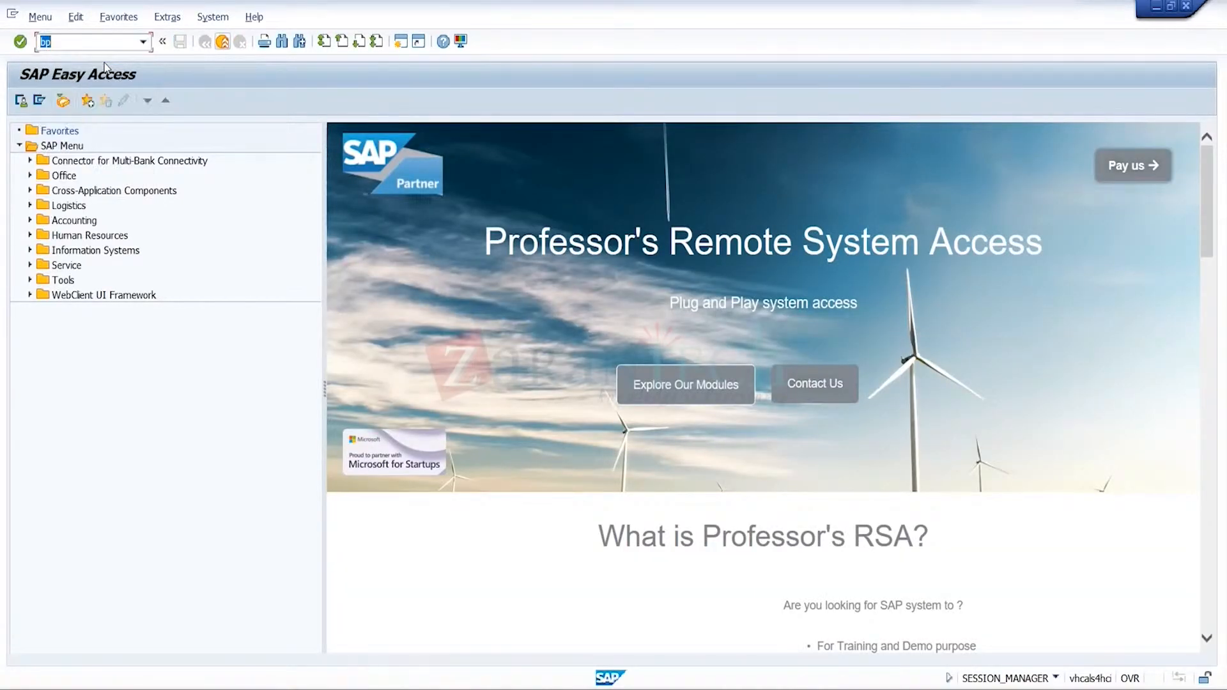
{"action": "key", "text": "Return"}
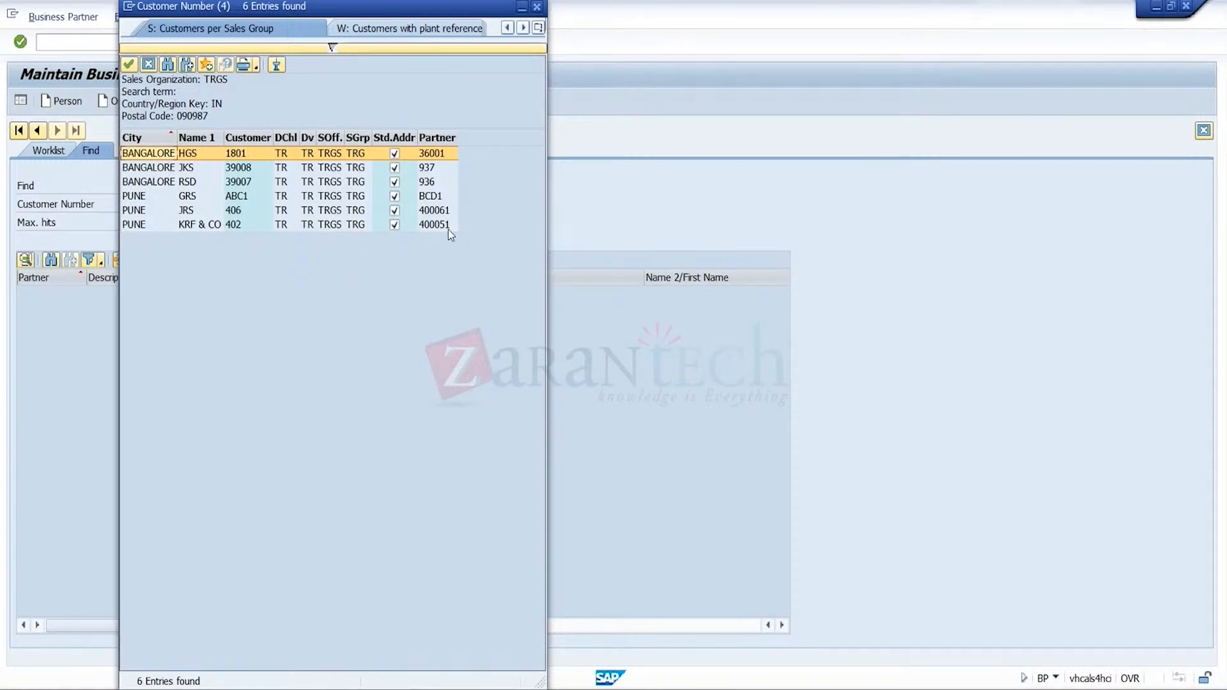
{"action": "double_click", "coordinate": [439, 211]}
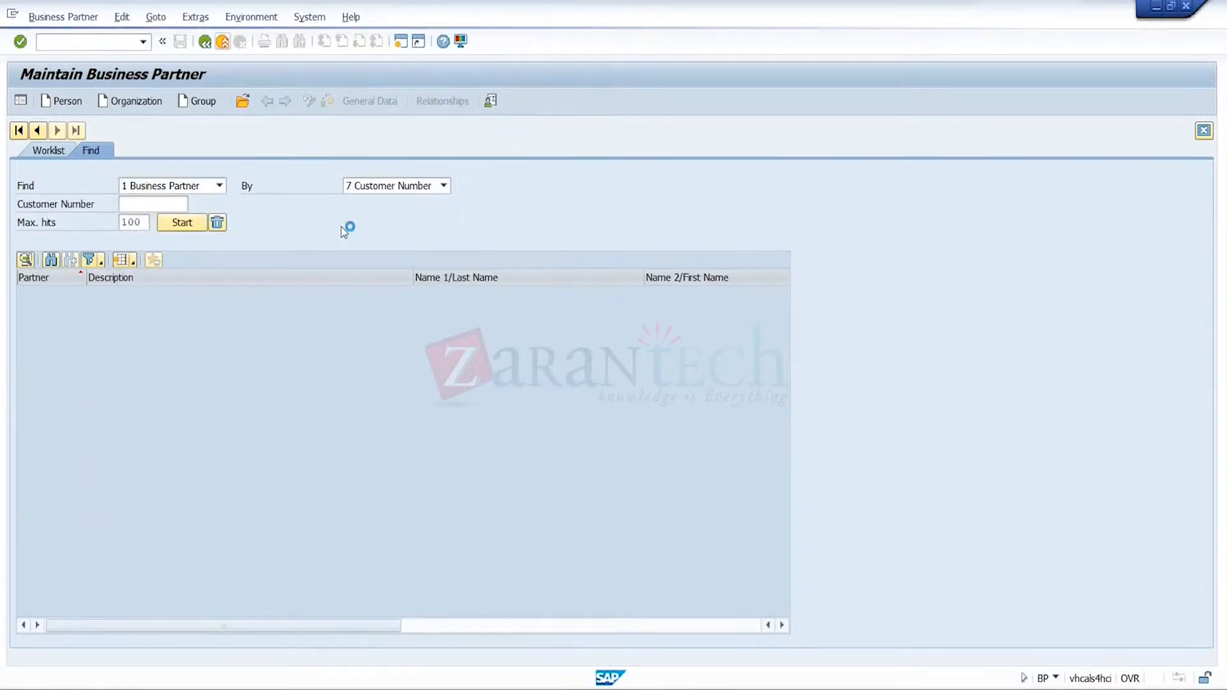
{"action": "left_click", "coordinate": [174, 223]}
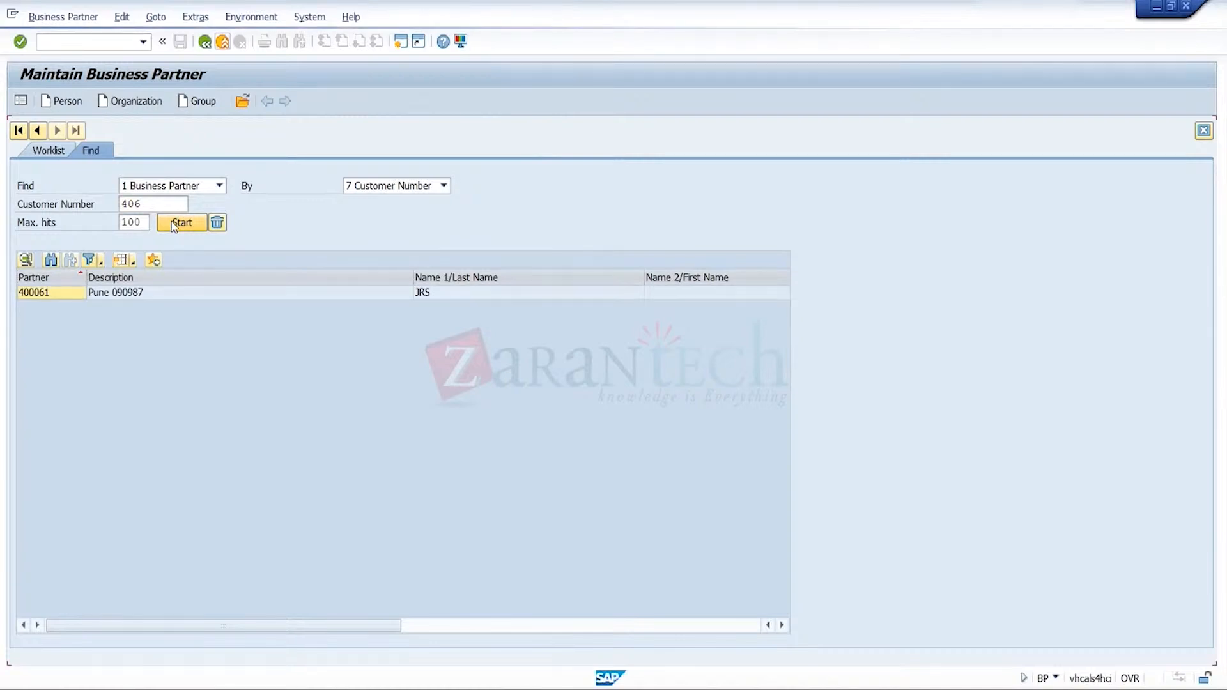
{"action": "left_click", "coordinate": [144, 293]}
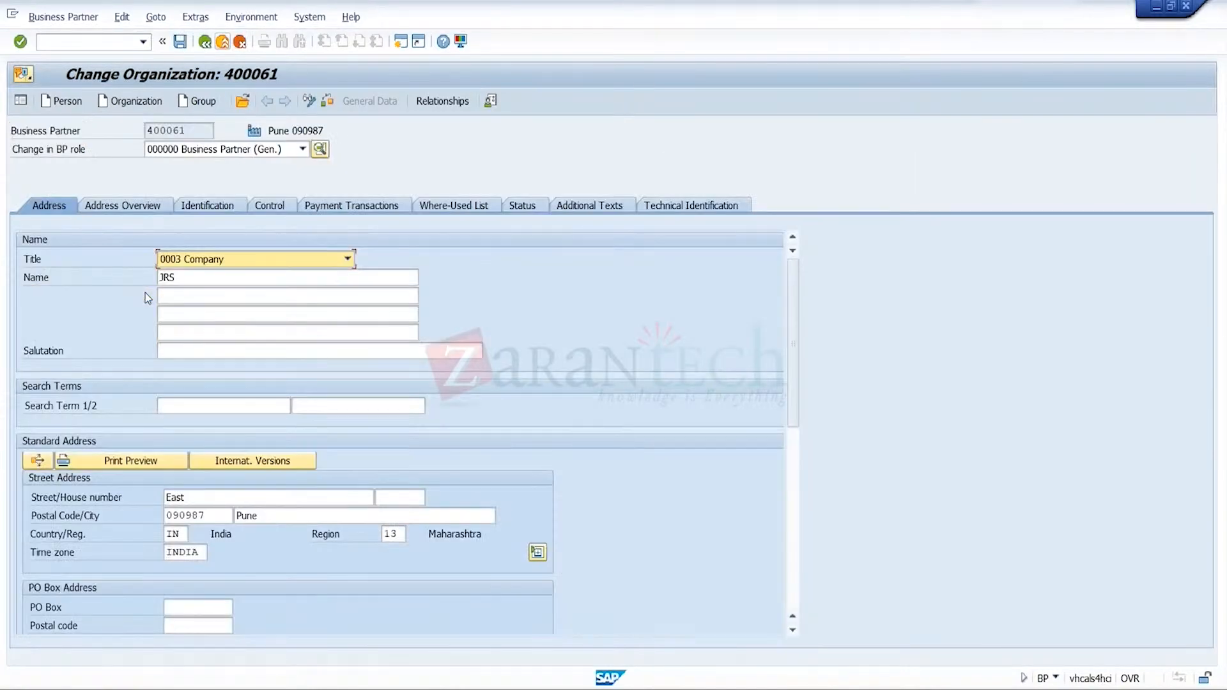
{"action": "left_click", "coordinate": [223, 47]}
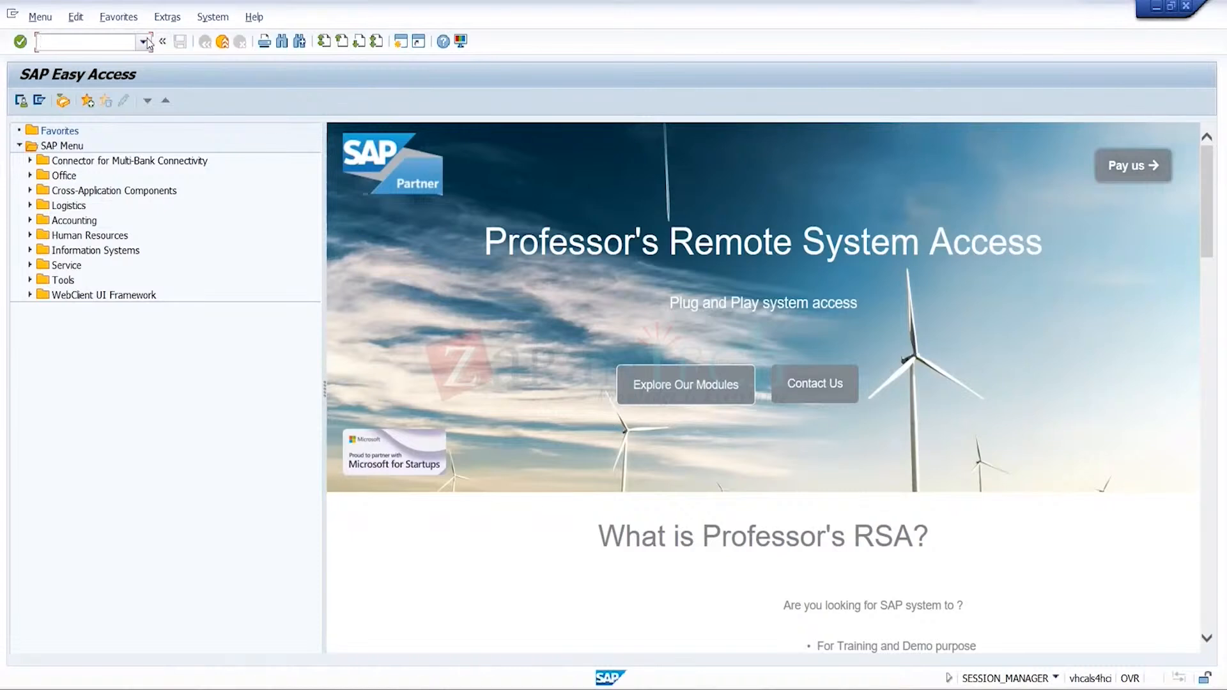
- Reopen bp and review the TRGS customers and their partner numbers in the customer number search help, checking JKS, and close the list
{"action": "left_click", "coordinate": [144, 42]}
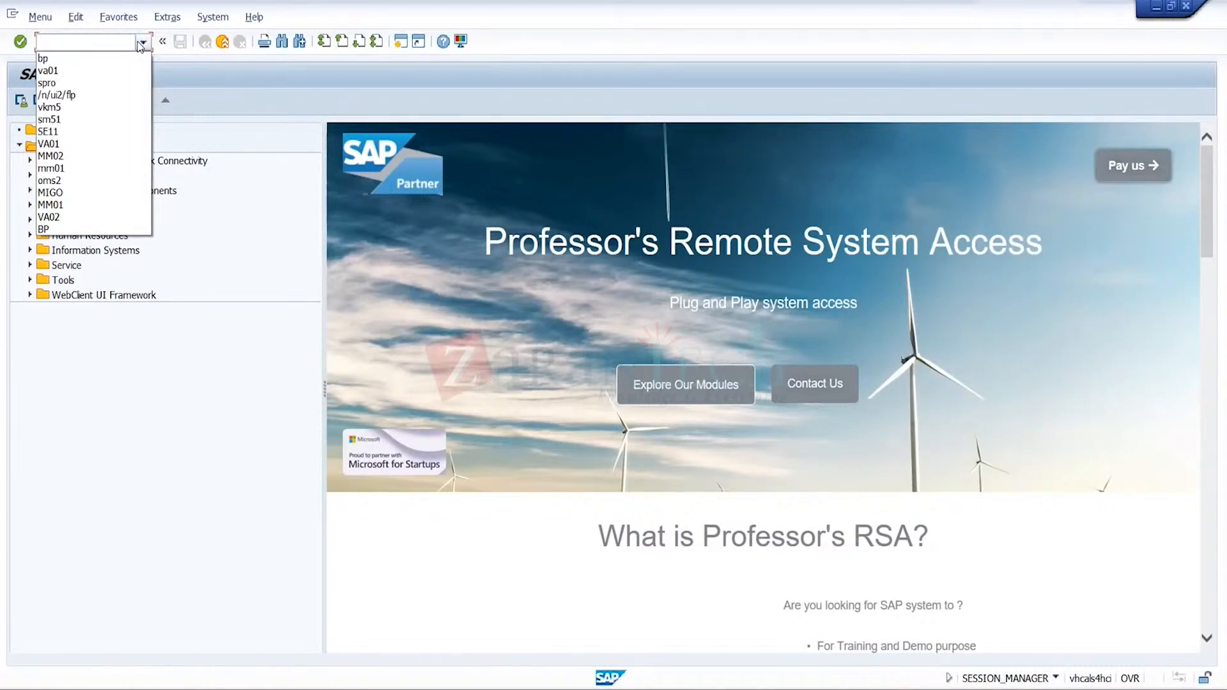
{"action": "left_click", "coordinate": [108, 56]}
{"action": "key", "text": "Return"}
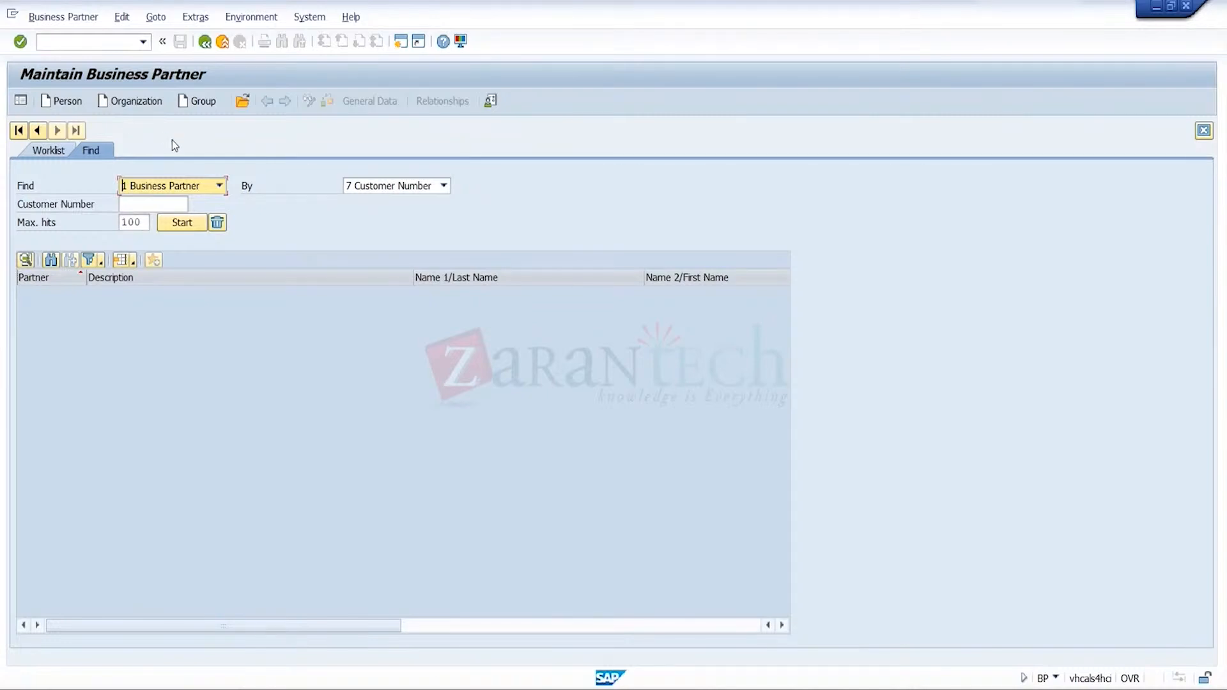
{"action": "left_click", "coordinate": [184, 205]}
{"action": "left_click", "coordinate": [194, 205]}
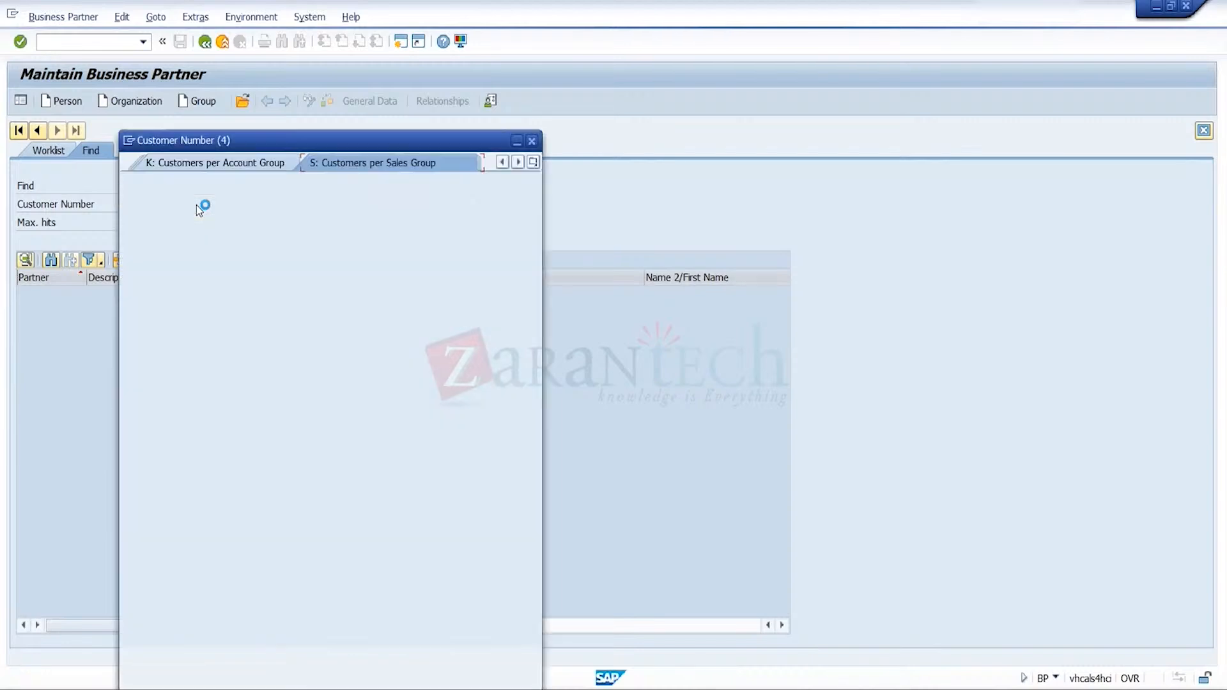
{"action": "key", "text": "Return"}
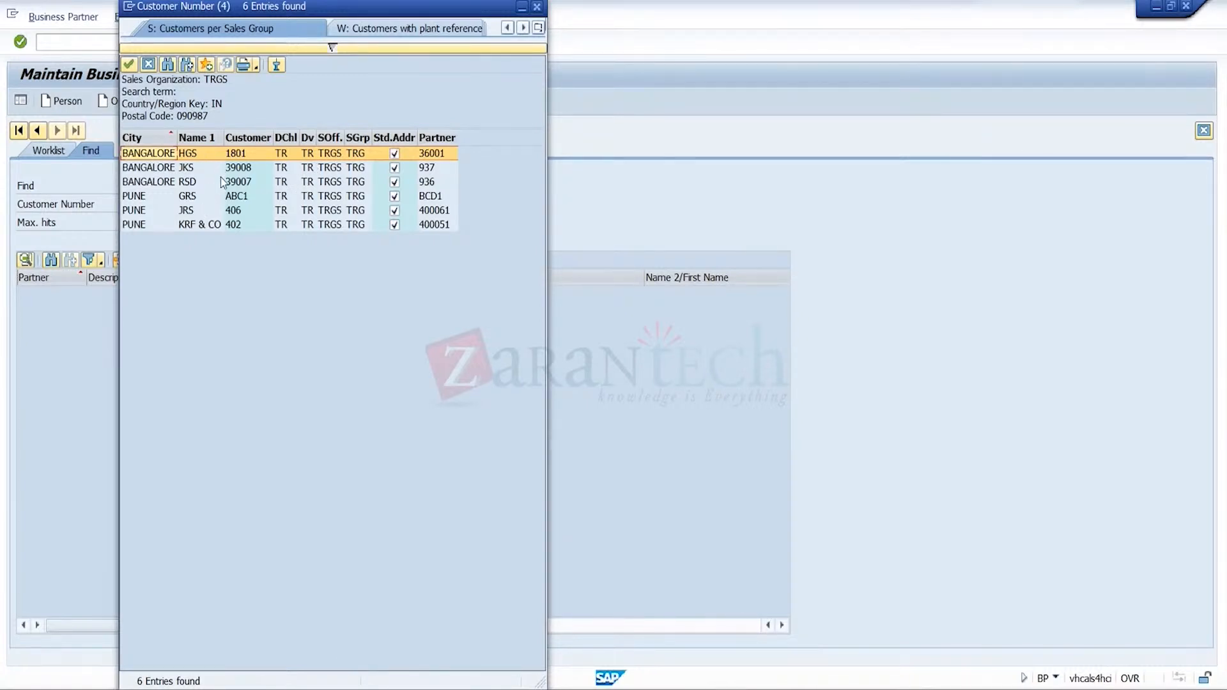
{"action": "left_click", "coordinate": [335, 167]}
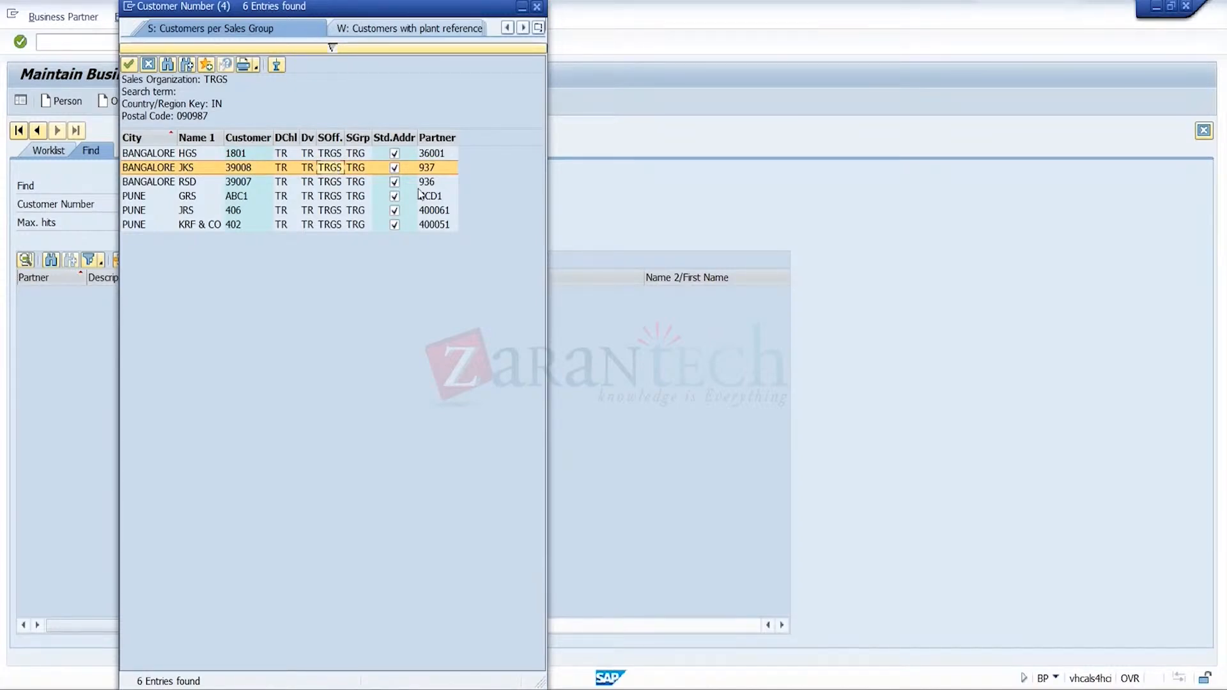
{"action": "left_click", "coordinate": [604, 194]}
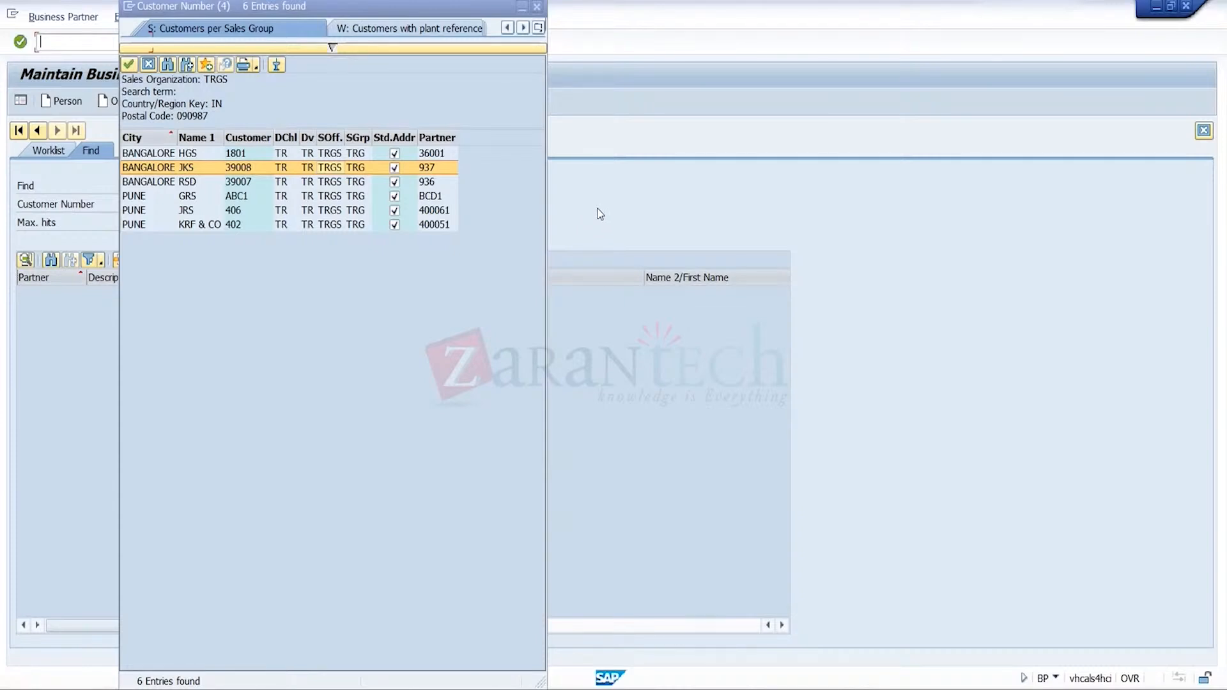
{"action": "left_click", "coordinate": [537, 6]}
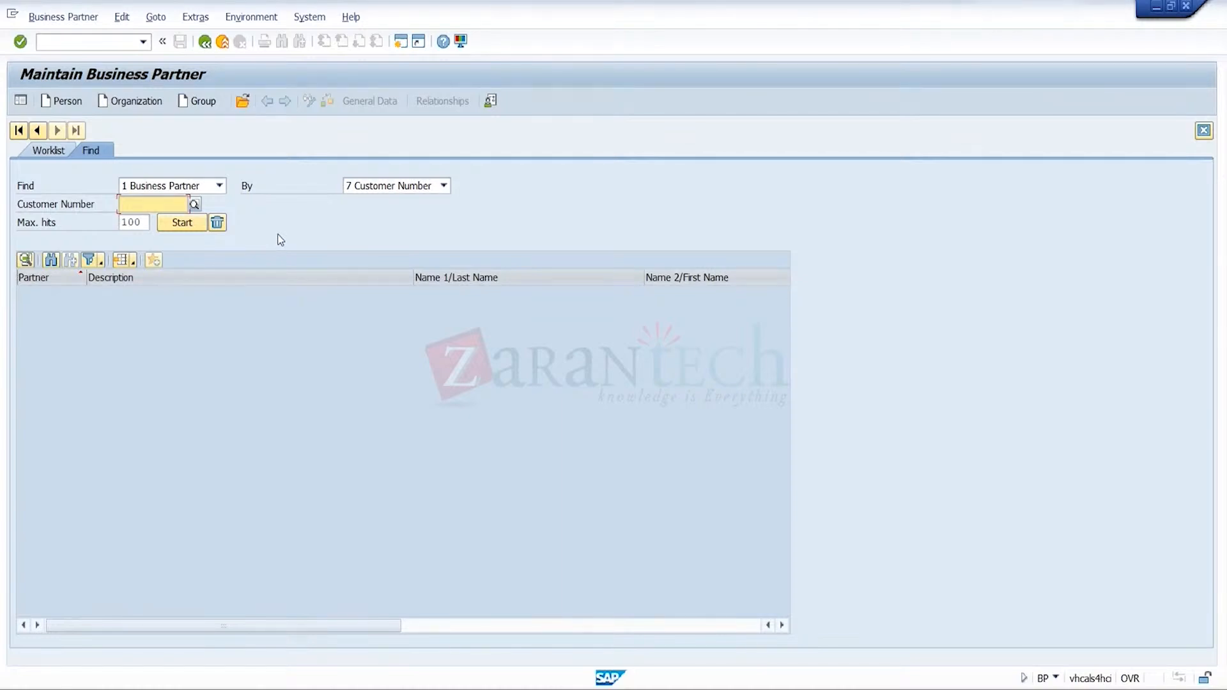
- Try a customer number search using the JKS partner number, and clear the search value
{"action": "left_click", "coordinate": [176, 210]}
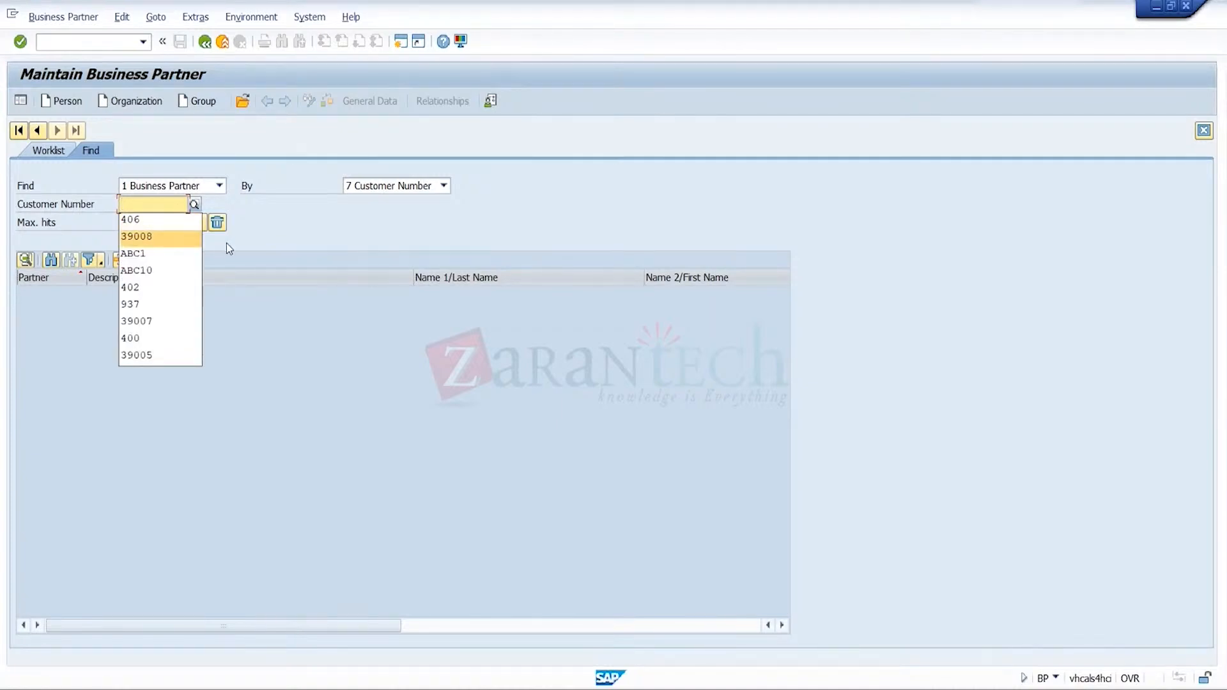
{"action": "left_click", "coordinate": [155, 305]}
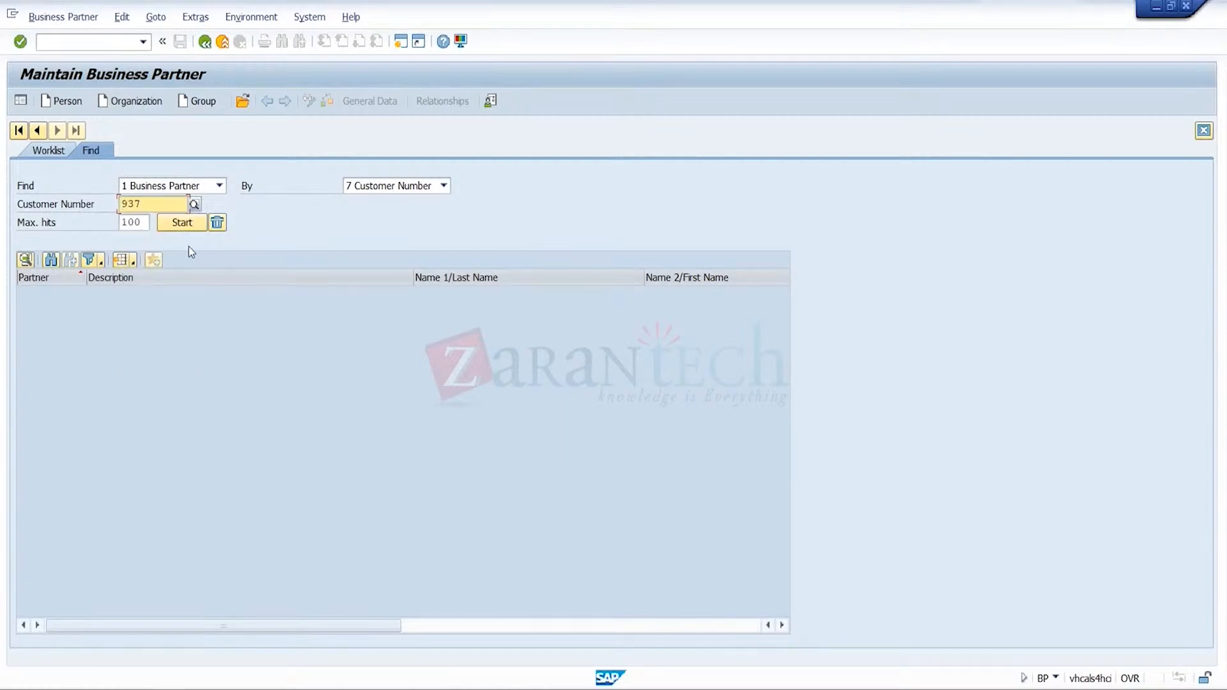
{"action": "left_click", "coordinate": [193, 229]}
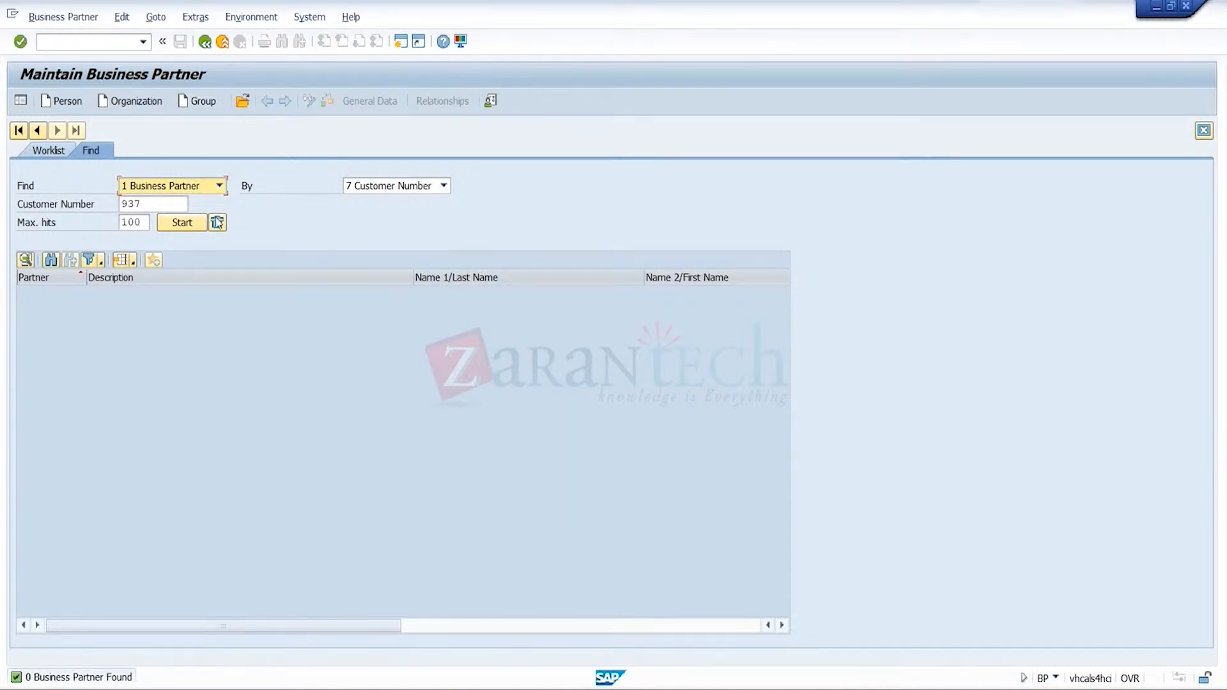
{"action": "left_click", "coordinate": [189, 205]}
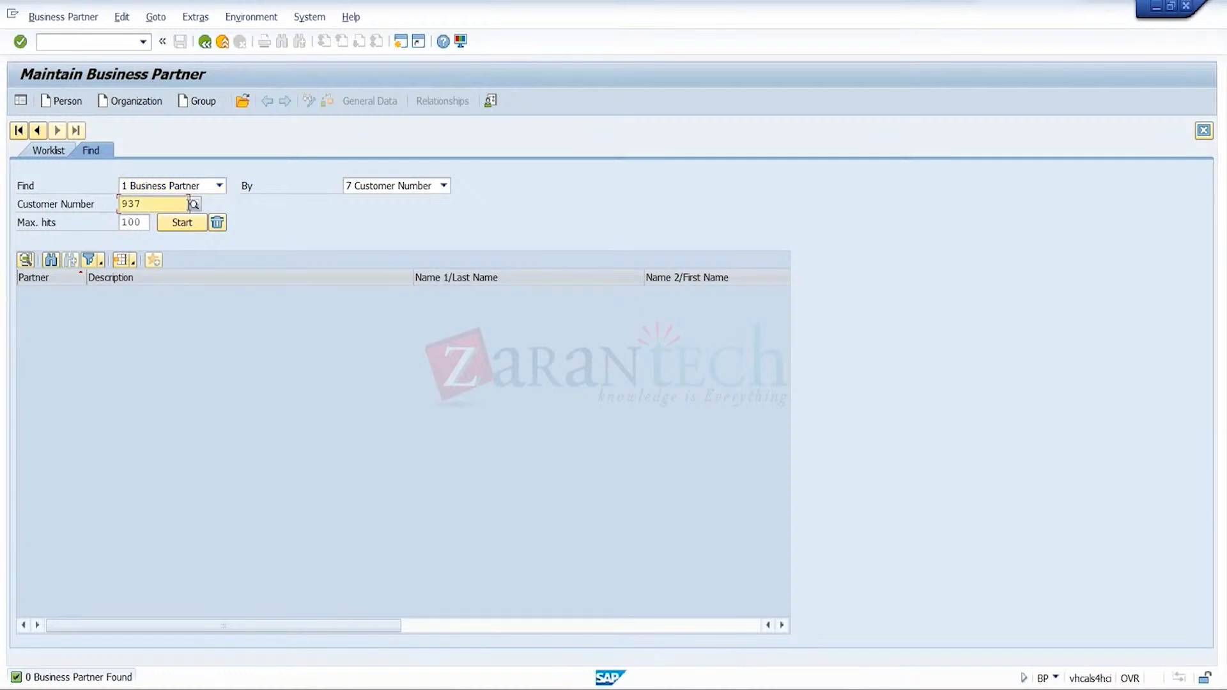
{"action": "key", "text": "BackSpace"}
{"action": "key", "text": "BackSpace"}
{"action": "key", "text": "BackSpace"}
- Compare customer and partner numbers in the TRGS customers per sales group list, highlight the RSD entry and cancel the list
{"action": "left_click", "coordinate": [195, 204]}
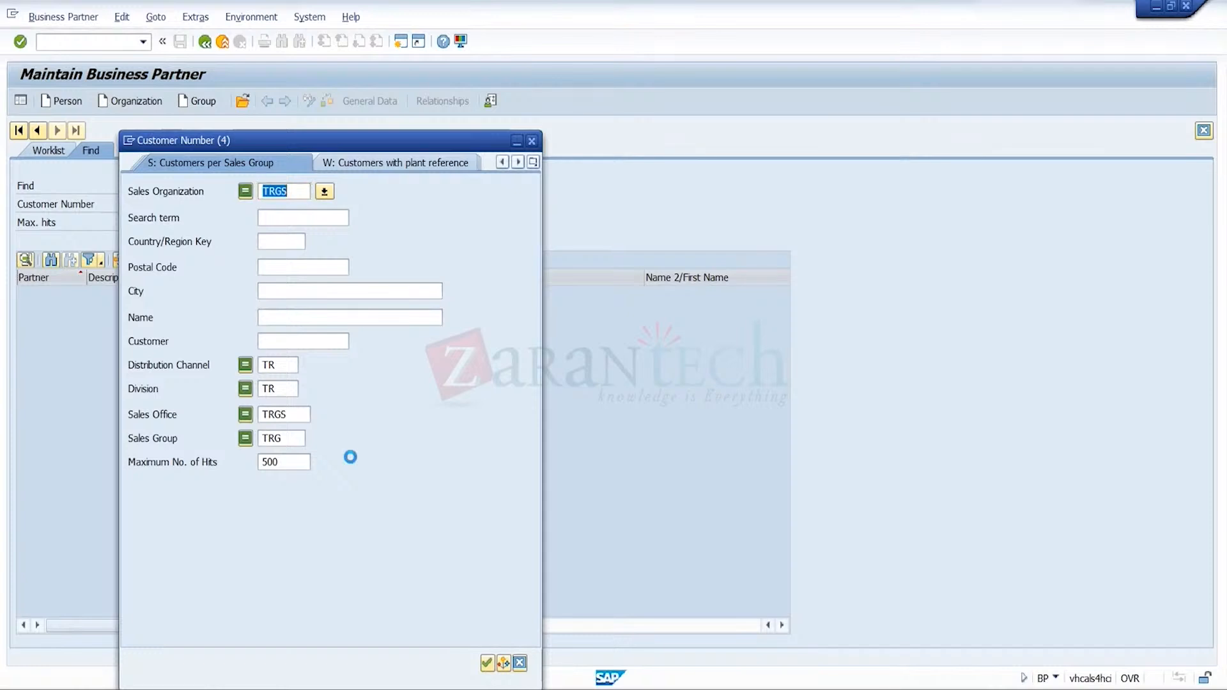
{"action": "key", "text": "Return"}
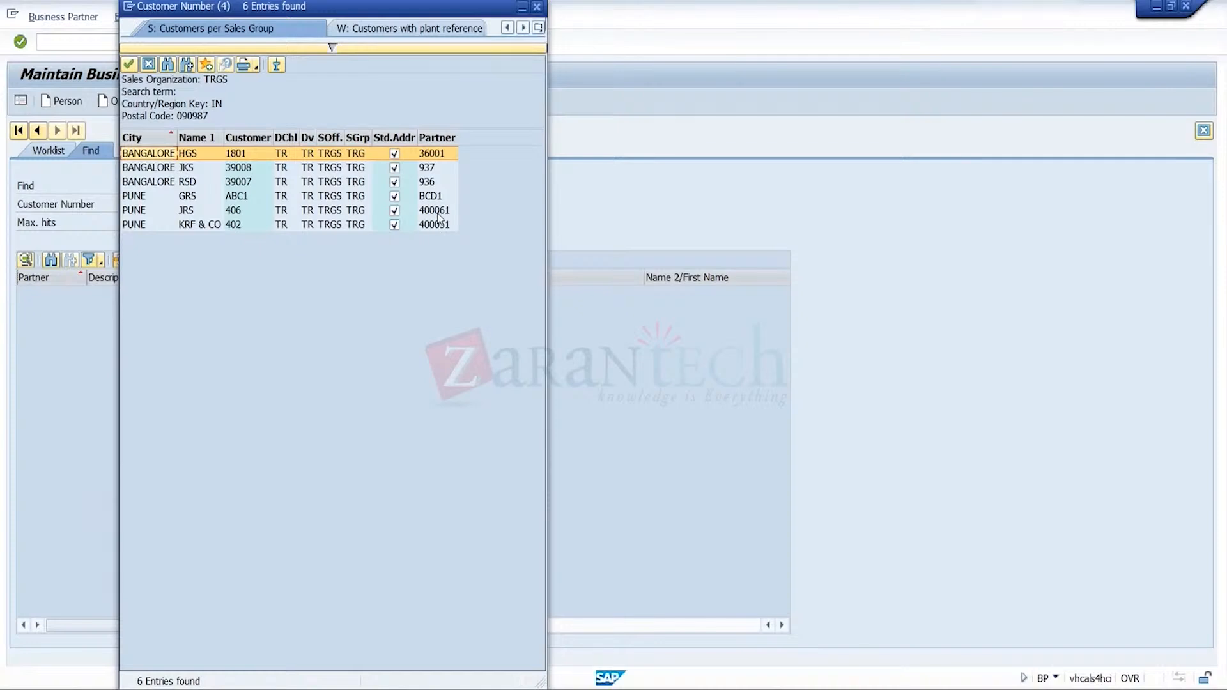
{"action": "left_click", "coordinate": [439, 183]}
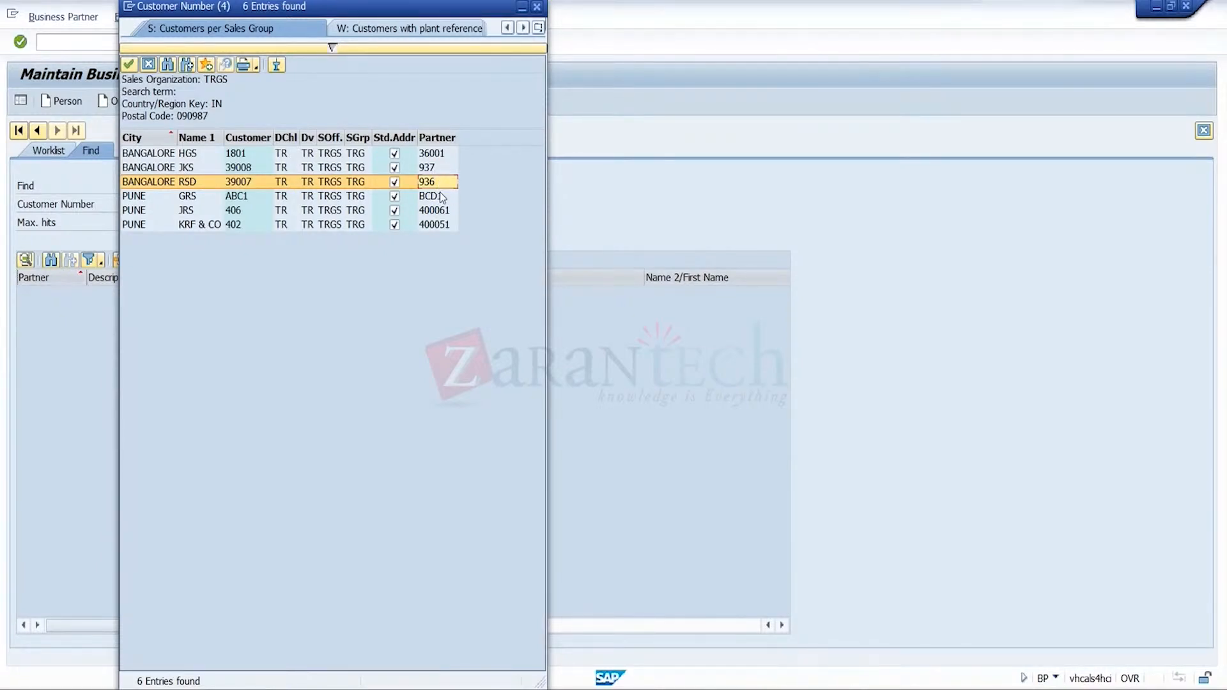
{"action": "left_click", "coordinate": [148, 64]}
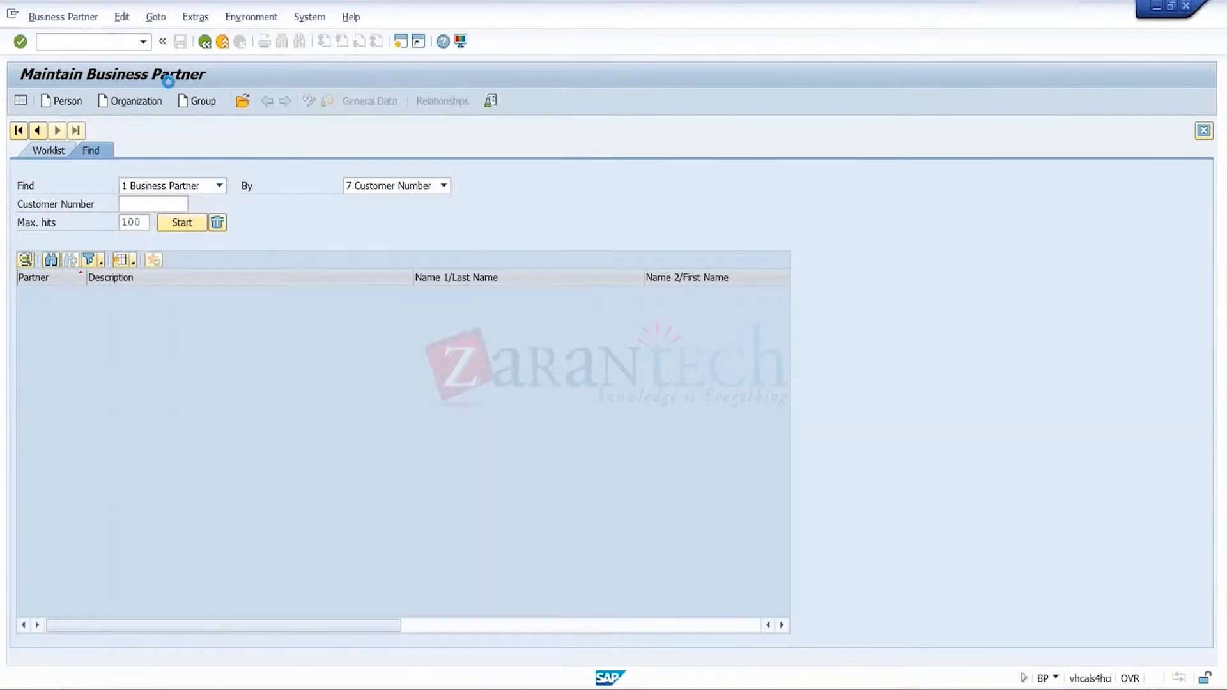
- Start a new organization business partner and switch to creating a person without saving the organization
{"action": "left_click", "coordinate": [145, 105]}
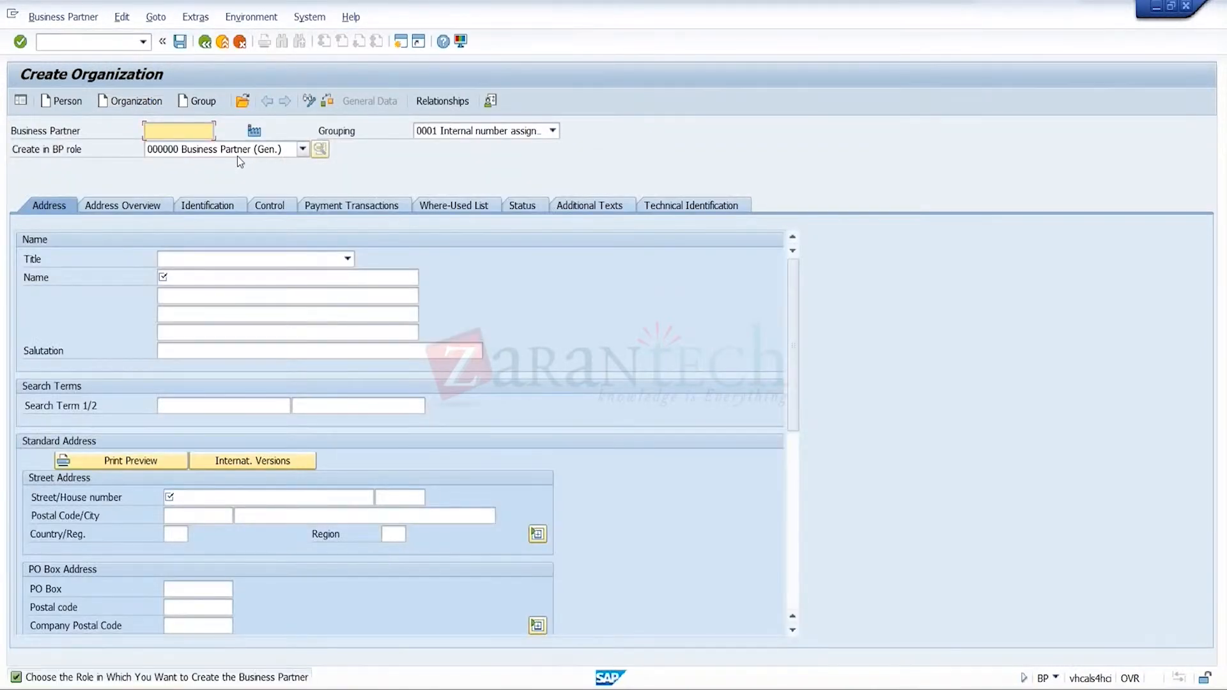
{"action": "left_click", "coordinate": [68, 104]}
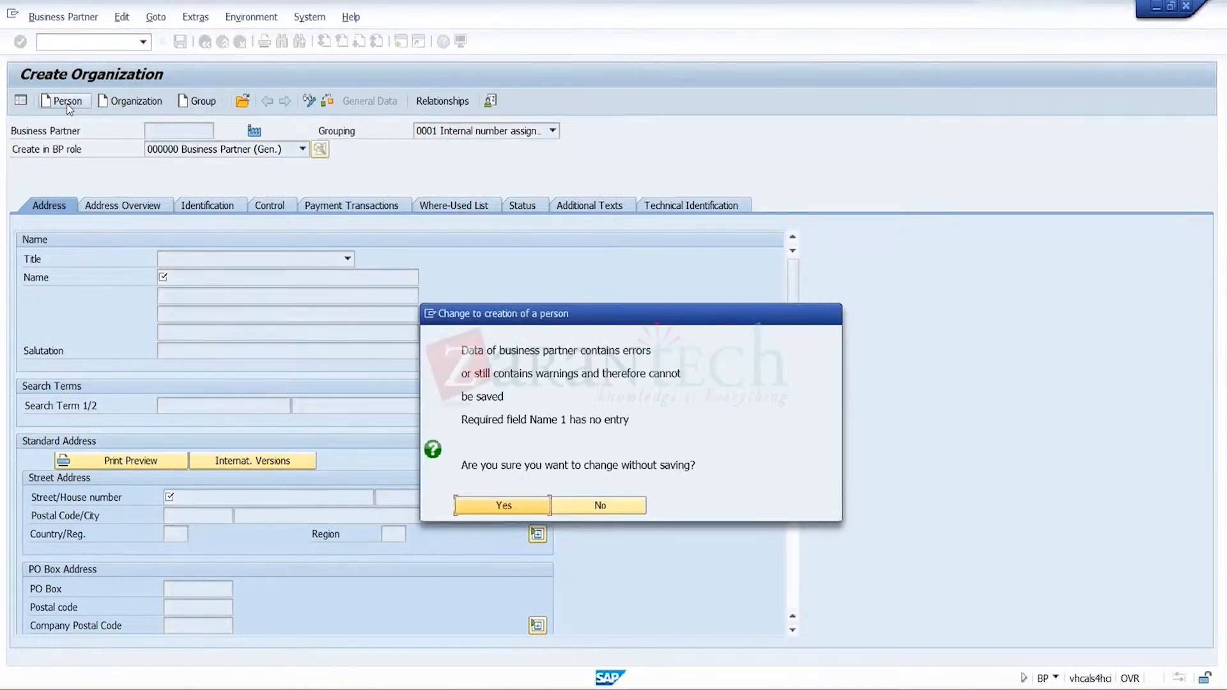
{"action": "left_click", "coordinate": [505, 506]}
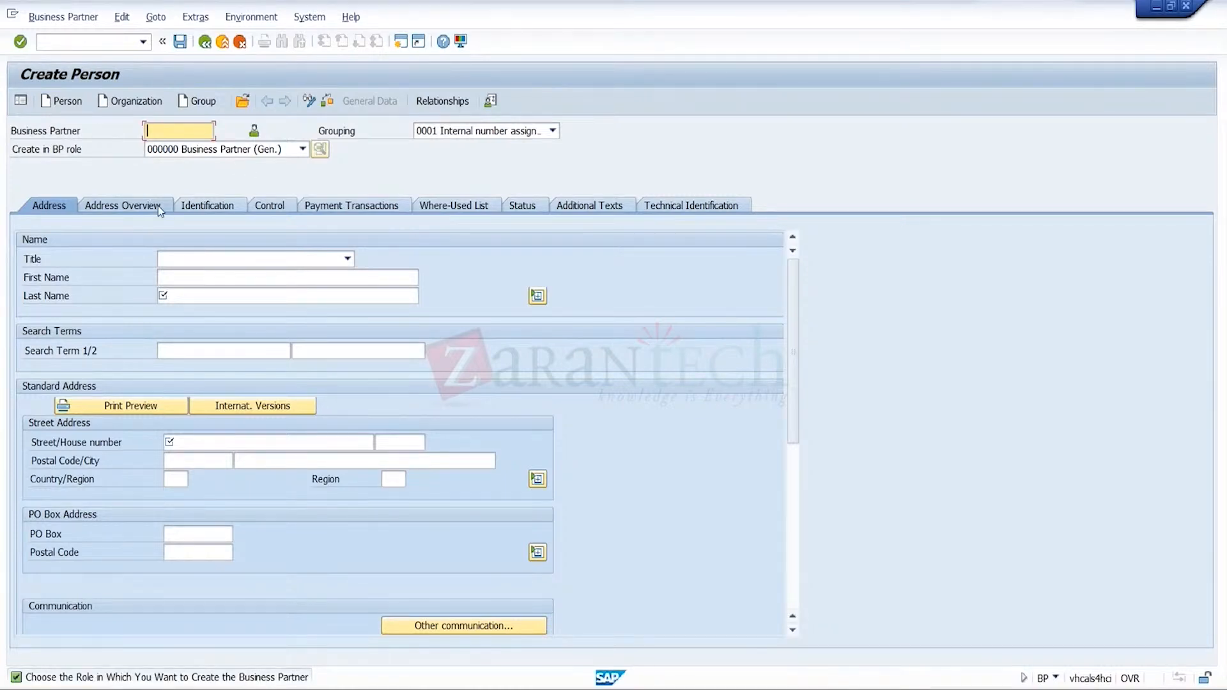
- Set the person's title to 0002 Mr., the first name to Lulu Hyper Market and the last name to S
{"action": "left_click", "coordinate": [225, 261]}
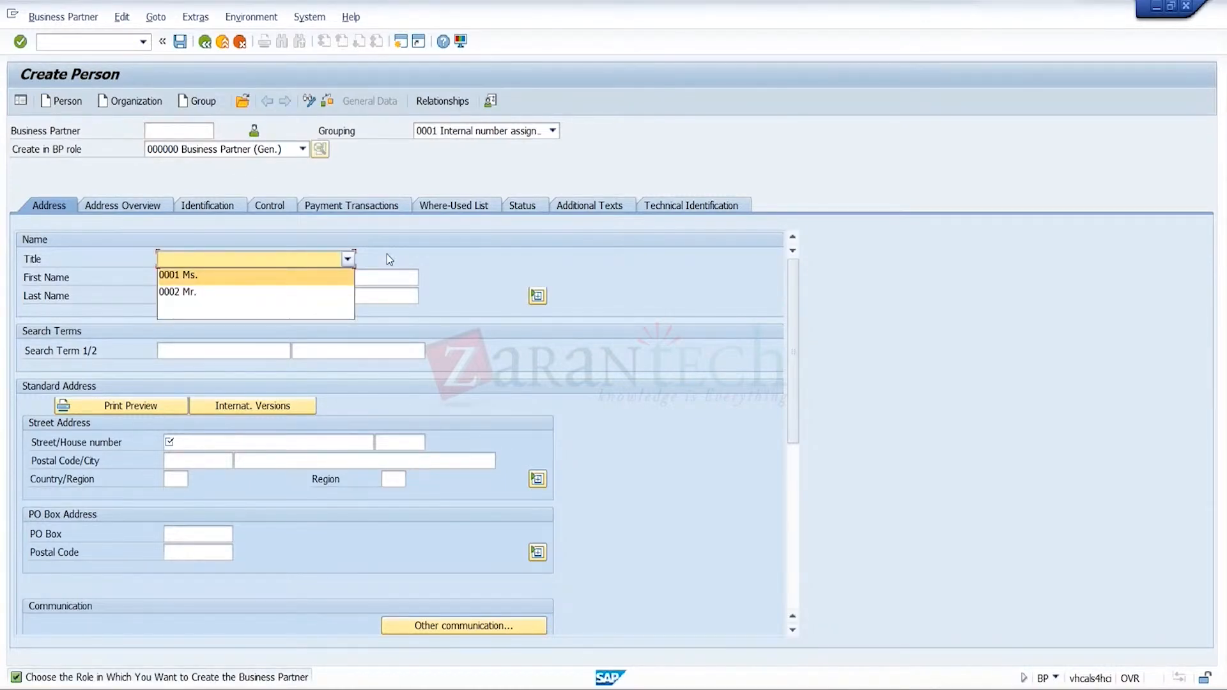
{"action": "left_click", "coordinate": [266, 289]}
{"action": "left_click", "coordinate": [286, 275]}
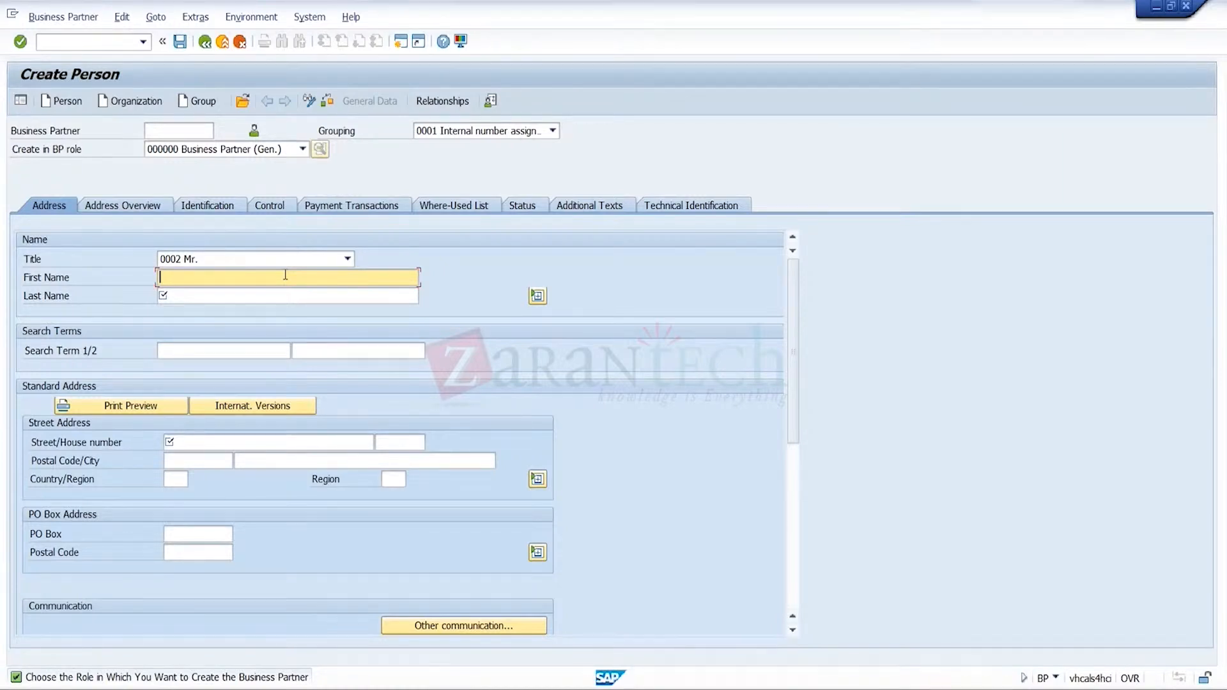
{"action": "type", "text": "S"}
{"action": "type", "text": "y"}
{"action": "key", "text": "BackSpace"}
{"action": "key", "text": "BackSpace"}
{"action": "type", "text": "Lul"}
{"action": "type", "text": "u "}
{"action": "type", "text": "H"}
{"action": "type", "text": "iper ma"}
{"action": "type", "text": "rket"}
{"action": "key", "text": "BackSpace"}
{"action": "key", "text": "BackSpace"}
{"action": "key", "text": "BackSpace"}
{"action": "key", "text": "BackSpace"}
{"action": "type", "text": "yper Market"}
{"action": "left_click", "coordinate": [244, 292]}
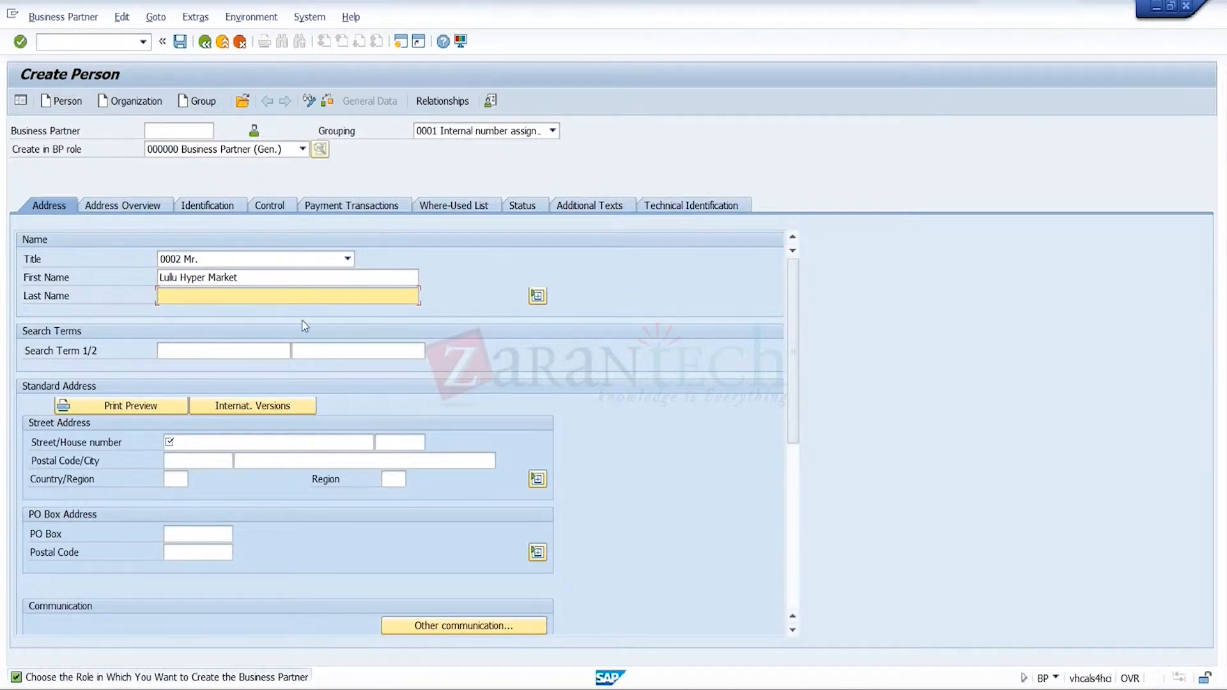
{"action": "type", "text": "S"}
- Fill in the standard address with the street, postal code and city, country IN and region 13
{"action": "left_click", "coordinate": [263, 446]}
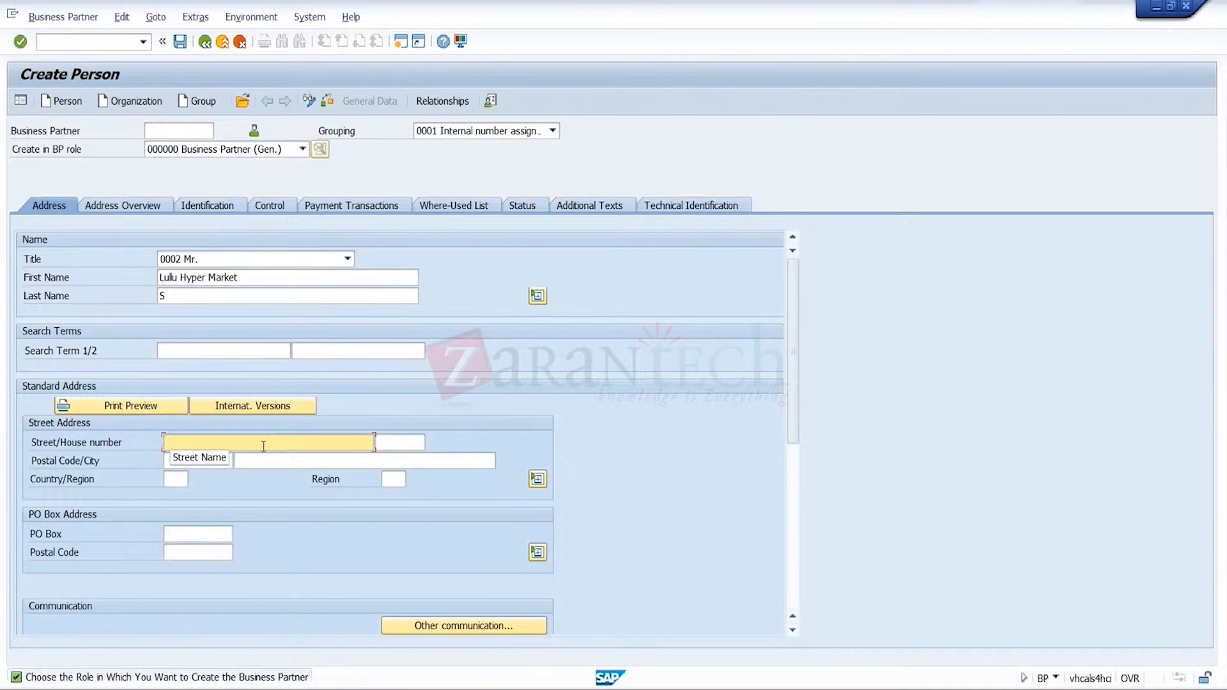
{"action": "type", "text": "ma"}
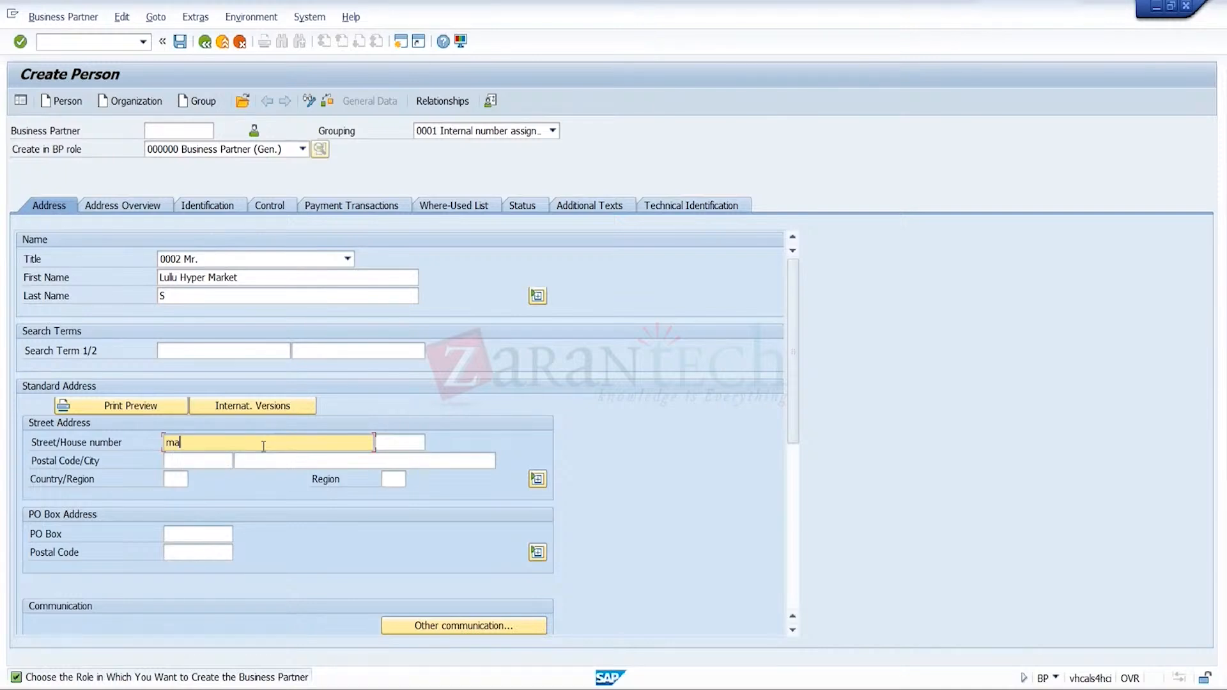
{"action": "type", "text": "in "}
{"action": "type", "text": "roaf"}
{"action": "type", "text": "d"}
{"action": "left_click", "coordinate": [223, 462]}
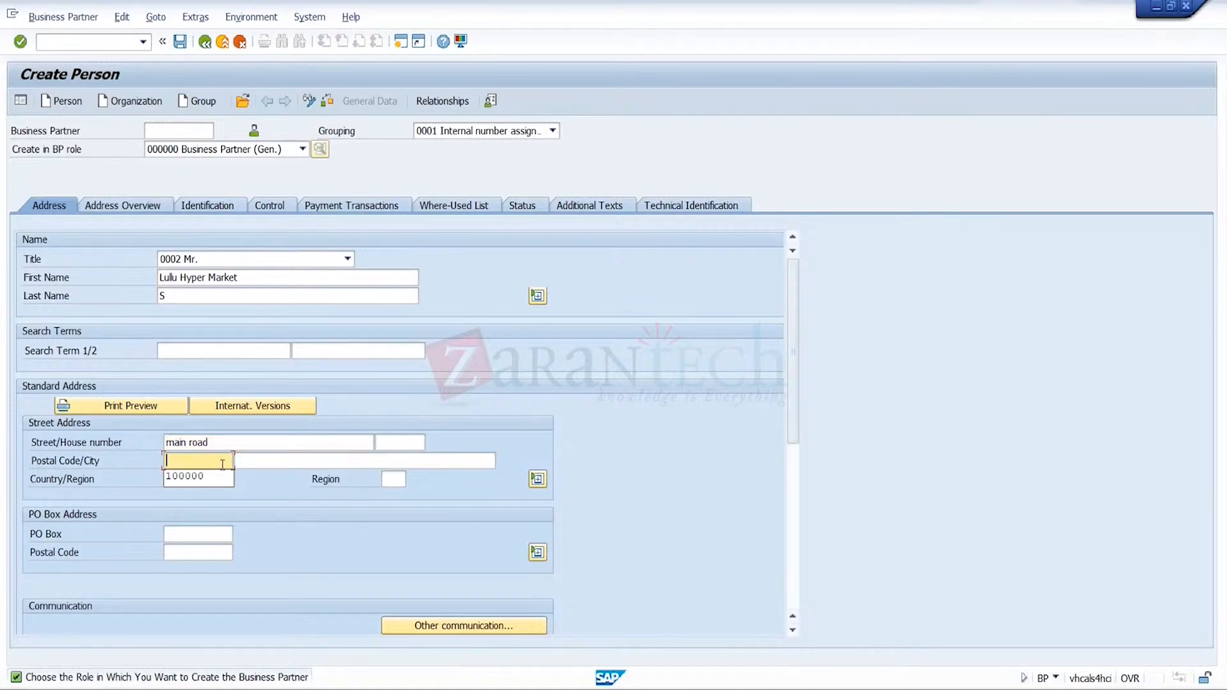
{"action": "left_click", "coordinate": [212, 475]}
{"action": "left_click", "coordinate": [269, 459]}
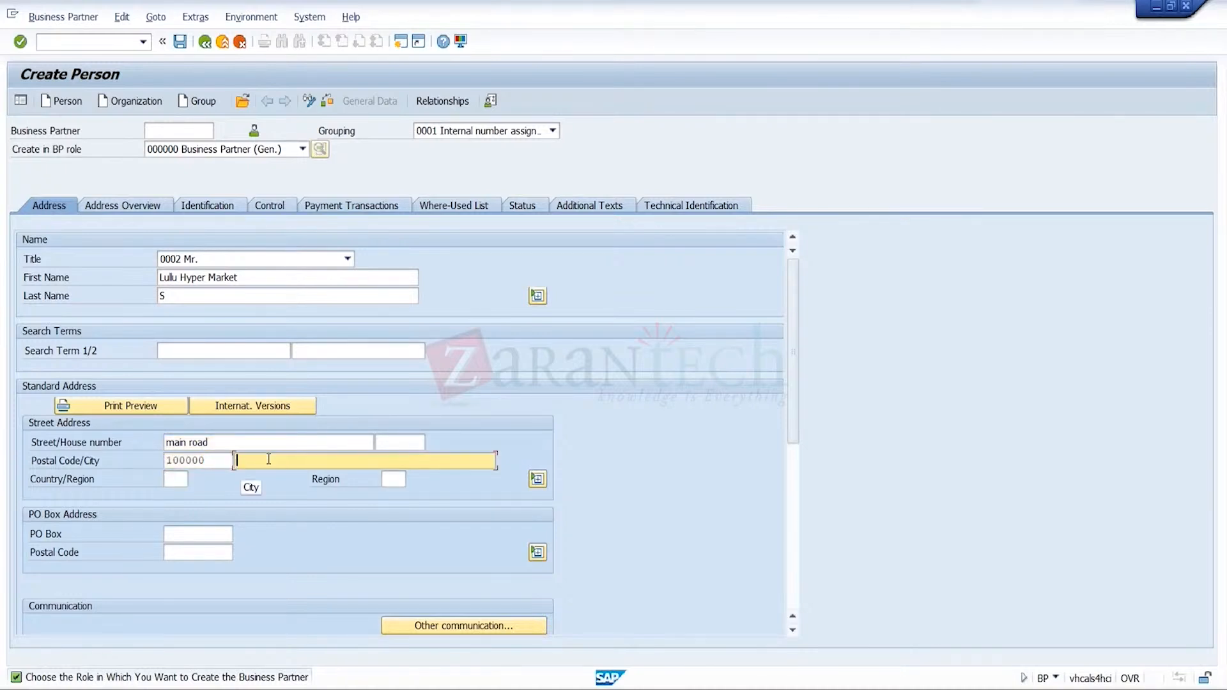
{"action": "left_click", "coordinate": [266, 474]}
{"action": "left_click", "coordinate": [181, 479]}
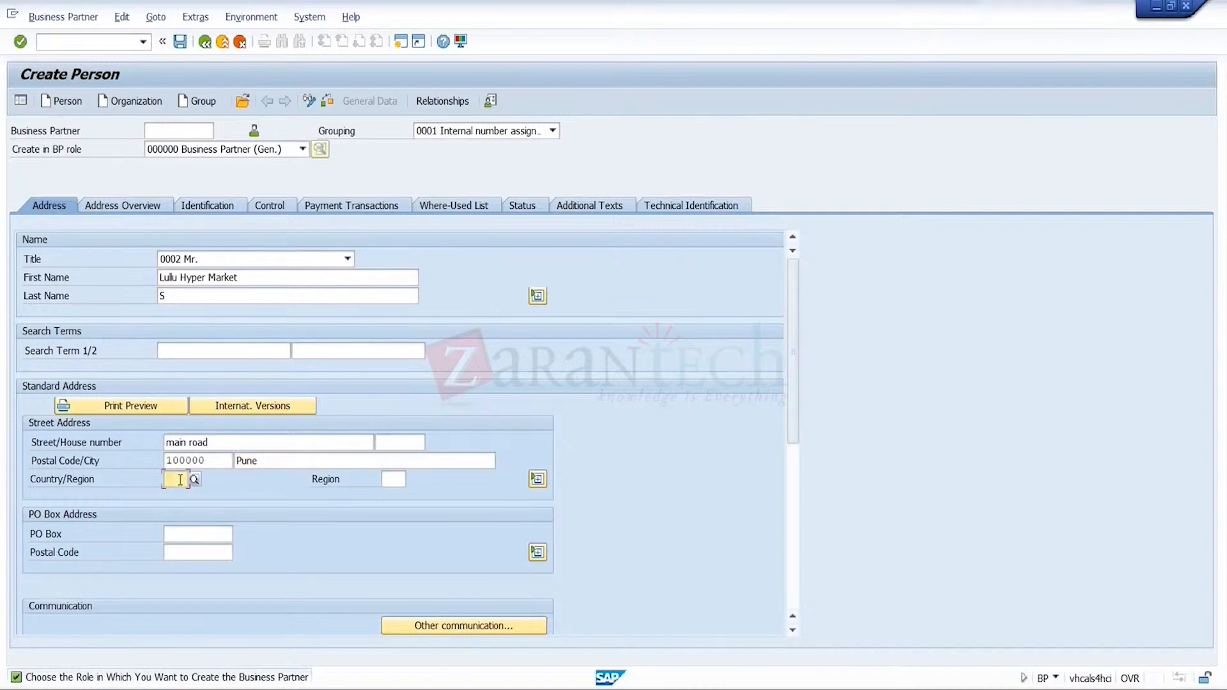
{"action": "left_click", "coordinate": [393, 480]}
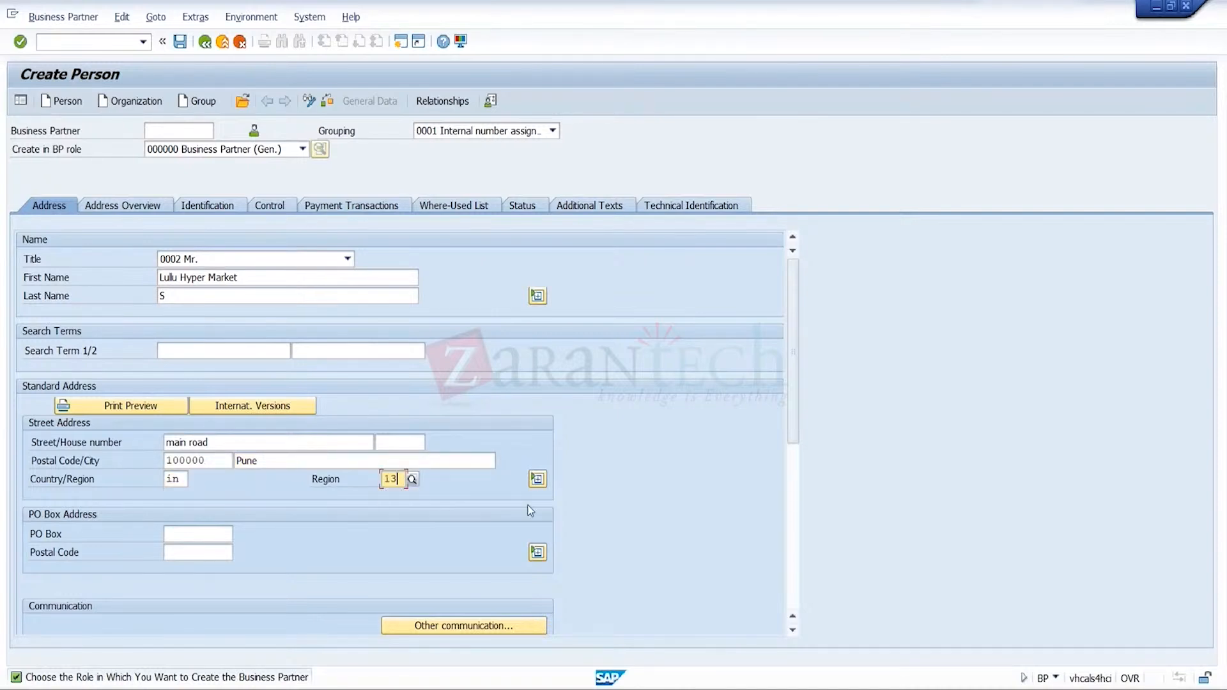
- Enter fax numbers in the Communication and Address-Independent Communication sections, and keep the country code message enabled for this partner
{"action": "left_click", "coordinate": [793, 562]}
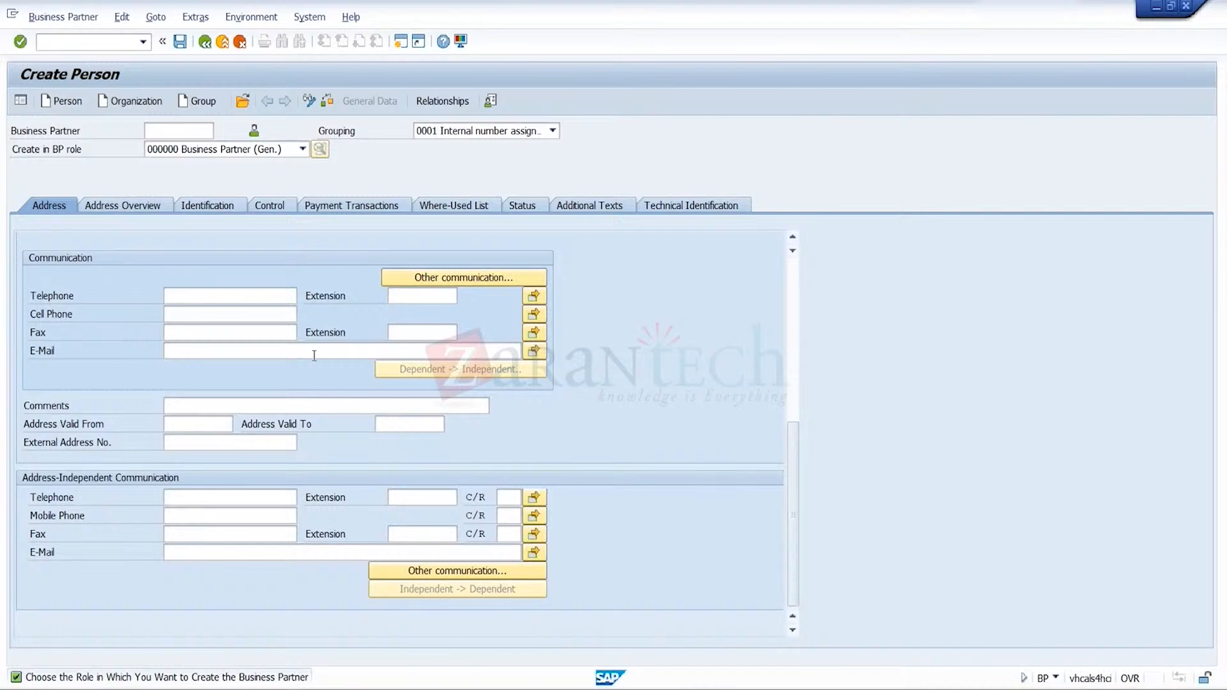
{"action": "left_click", "coordinate": [293, 333]}
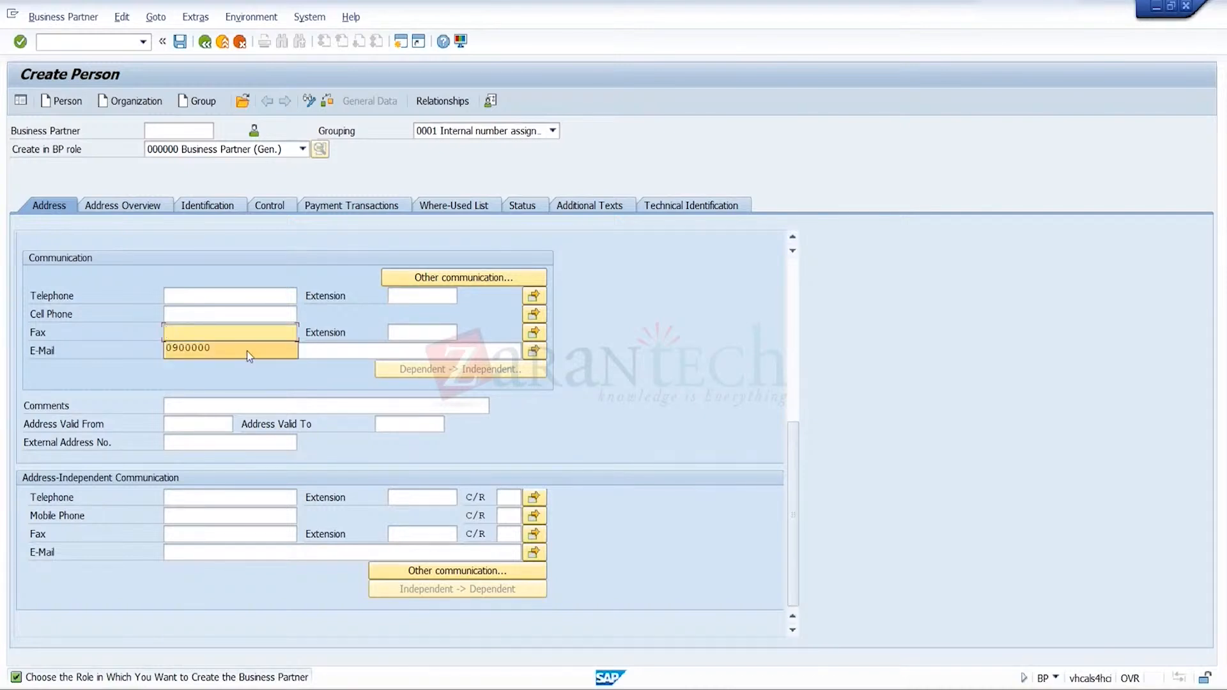
{"action": "left_click", "coordinate": [245, 349]}
{"action": "key", "text": "Return"}
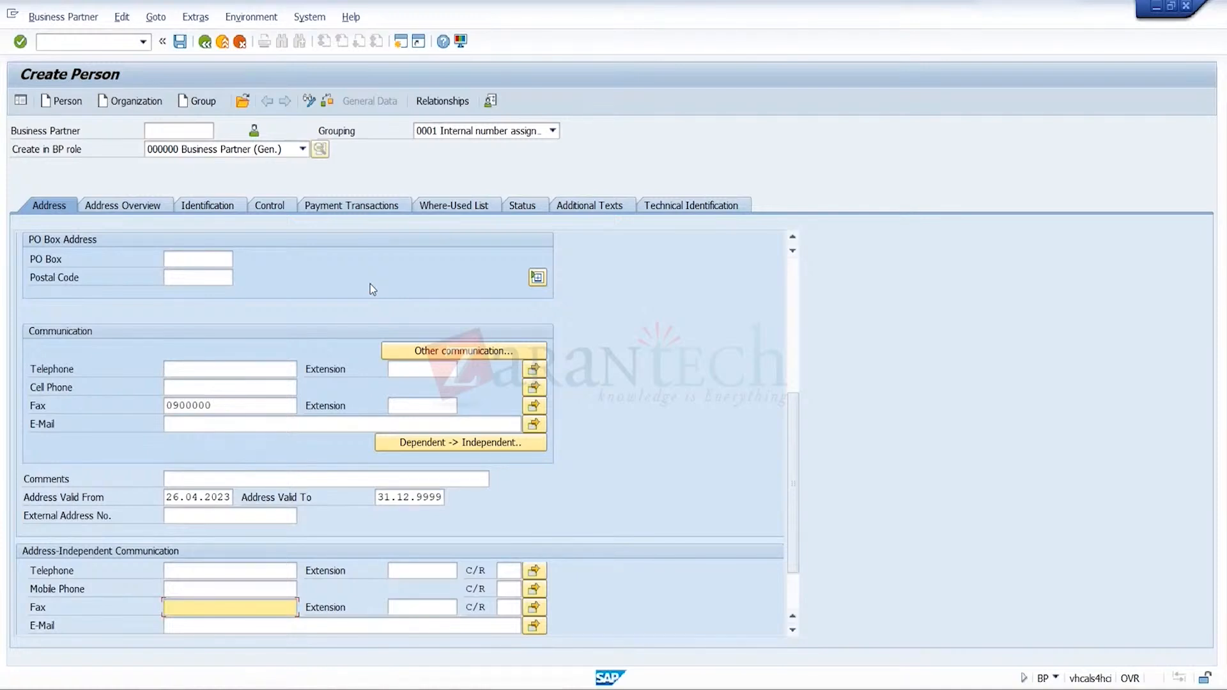
{"action": "type", "text": "900098"}
{"action": "key", "text": "Return"}
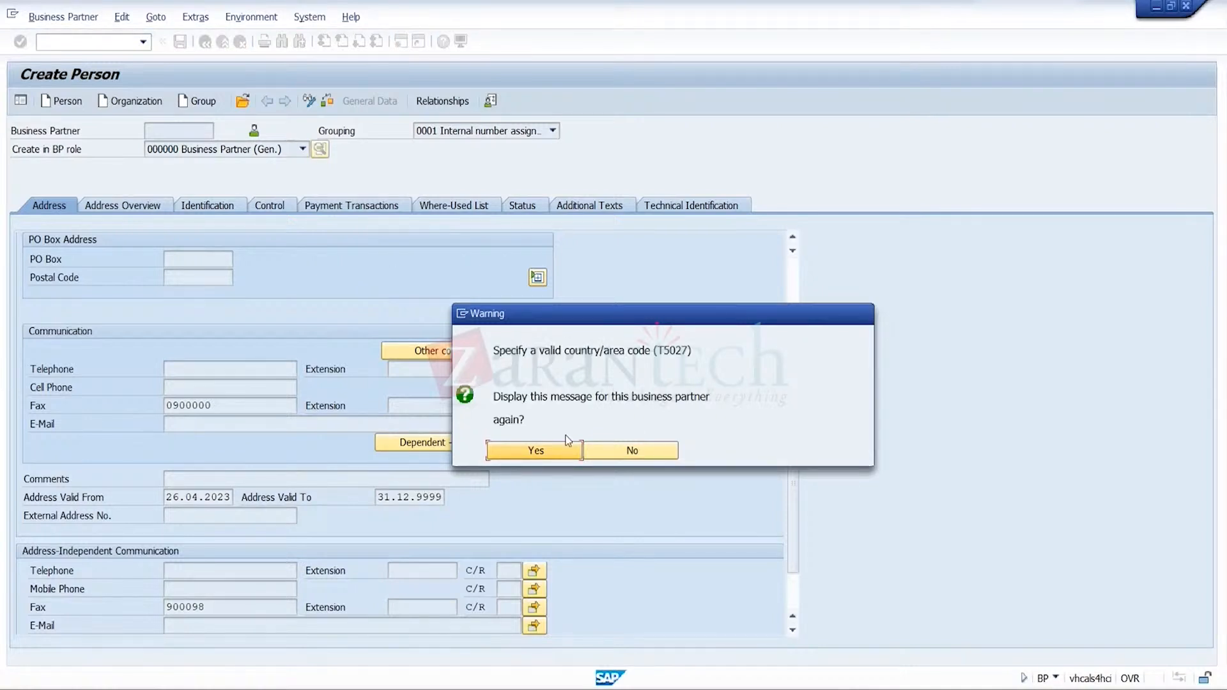
{"action": "left_click", "coordinate": [547, 458]}
{"action": "left_click", "coordinate": [561, 453]}
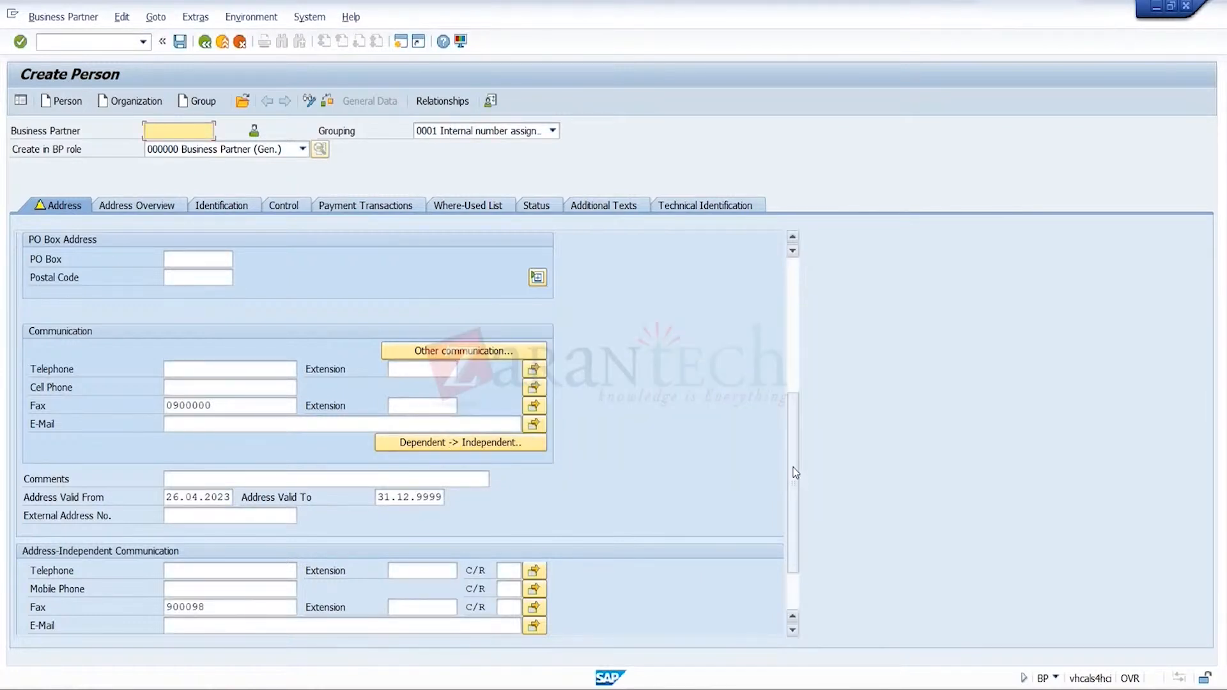
- Check the entered name and address details and save the new person business partner
{"action": "left_click_drag", "start_coordinate": [793, 473], "coordinate": [793, 353]}
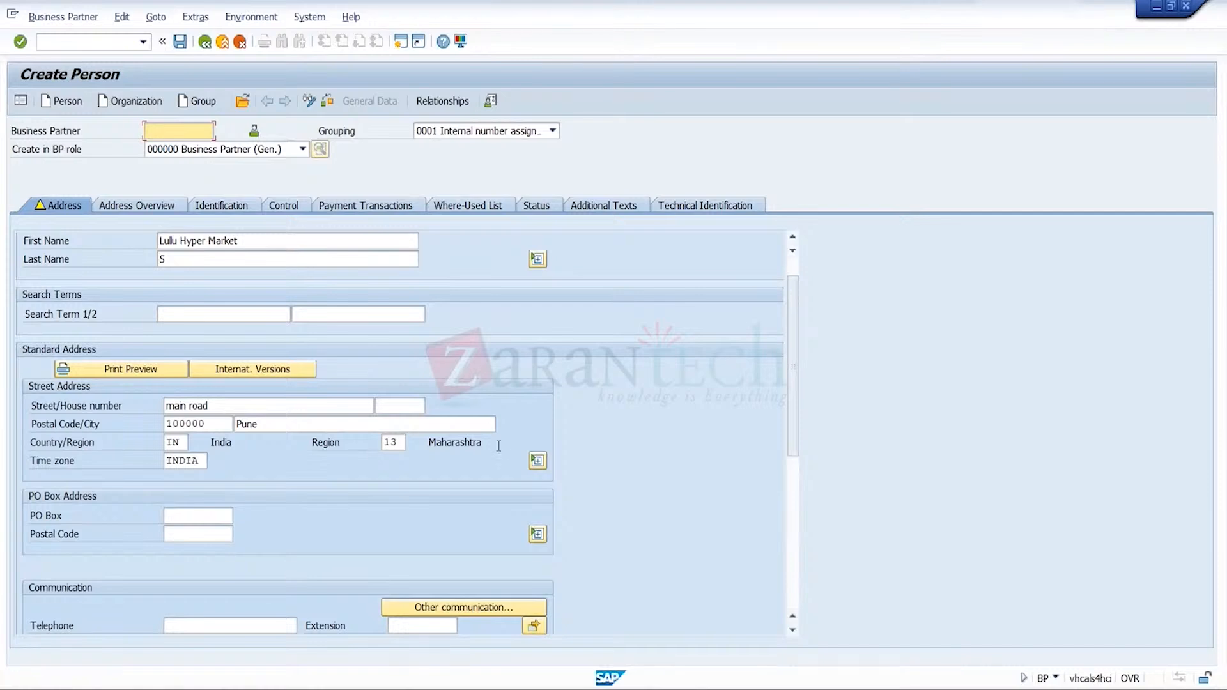
{"action": "mouse_move", "coordinate": [793, 436]}
{"action": "left_mouse_down"}
{"action": "mouse_move", "coordinate": [794, 595]}
{"action": "mouse_move", "coordinate": [791, 440]}
{"action": "left_mouse_up"}
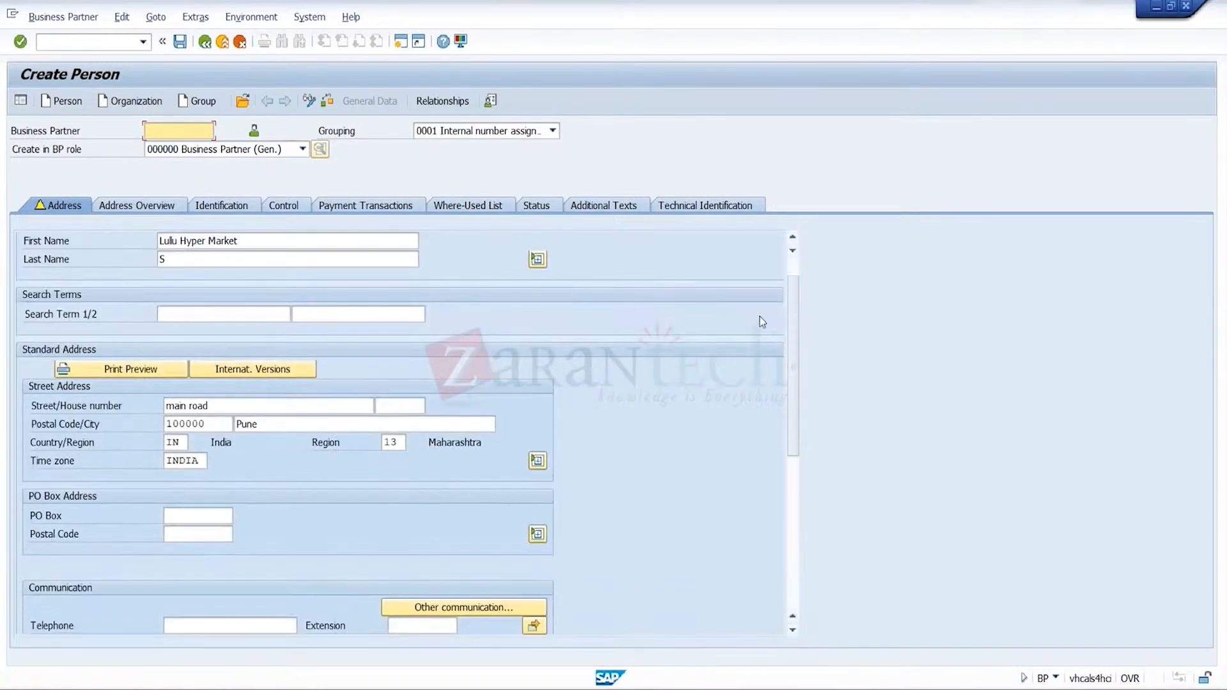
{"action": "left_click", "coordinate": [183, 44]}
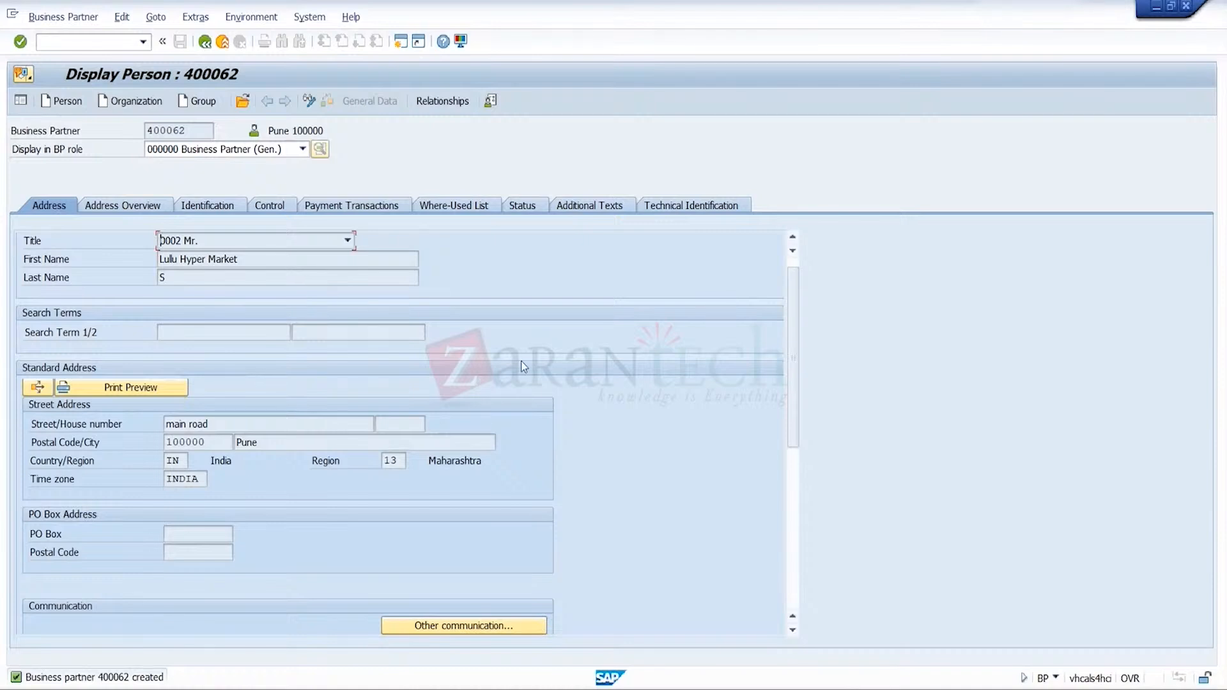
- Open the saved person for changes and assign the BP role FLCU01 SD CUSTOMER - STANDARD
{"action": "left_click", "coordinate": [310, 103]}
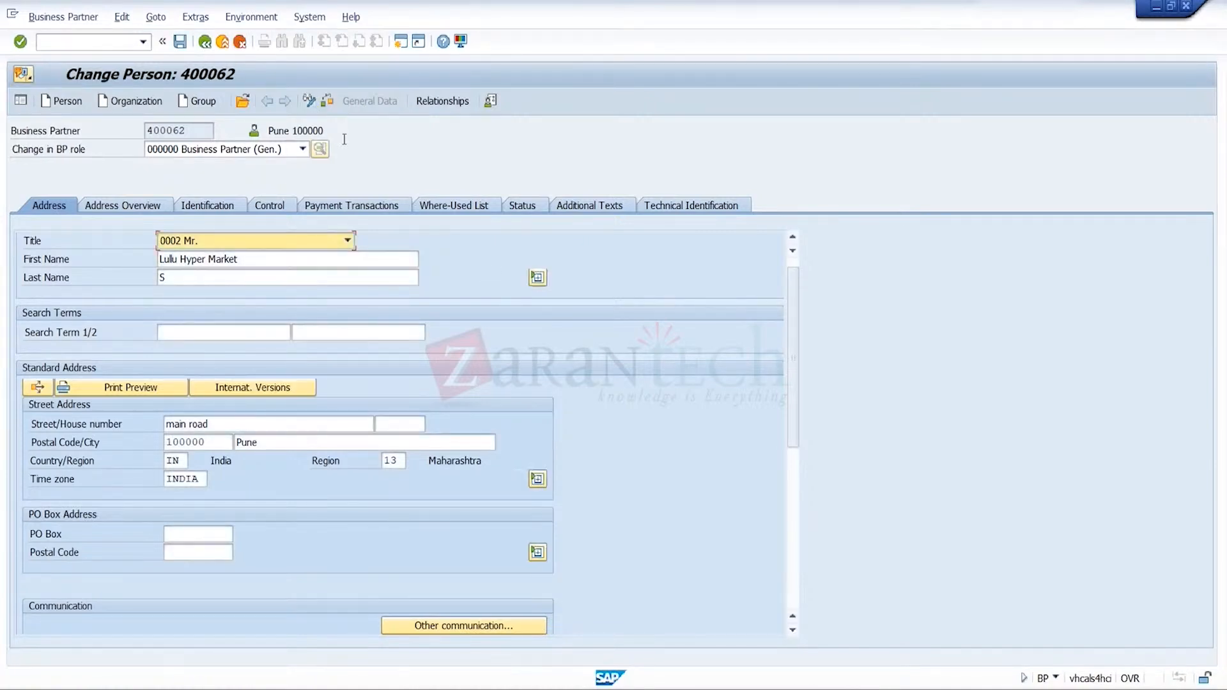
{"action": "left_click", "coordinate": [191, 130]}
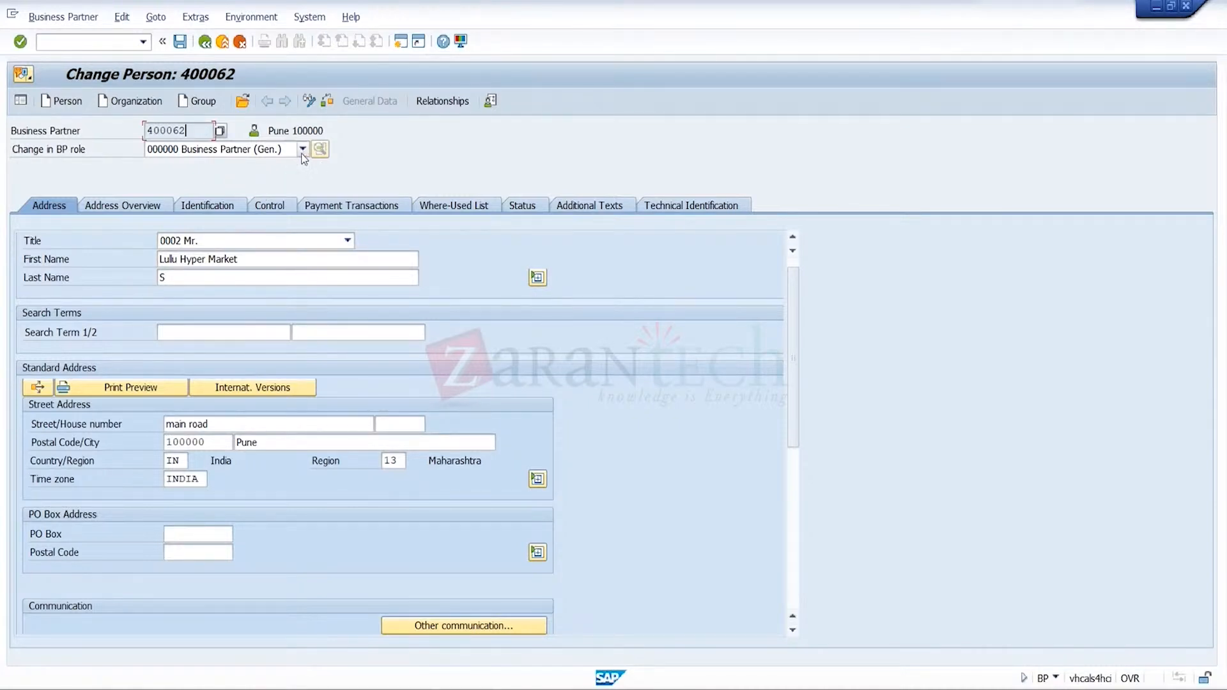
{"action": "left_click", "coordinate": [267, 155]}
{"action": "key", "text": "f"}
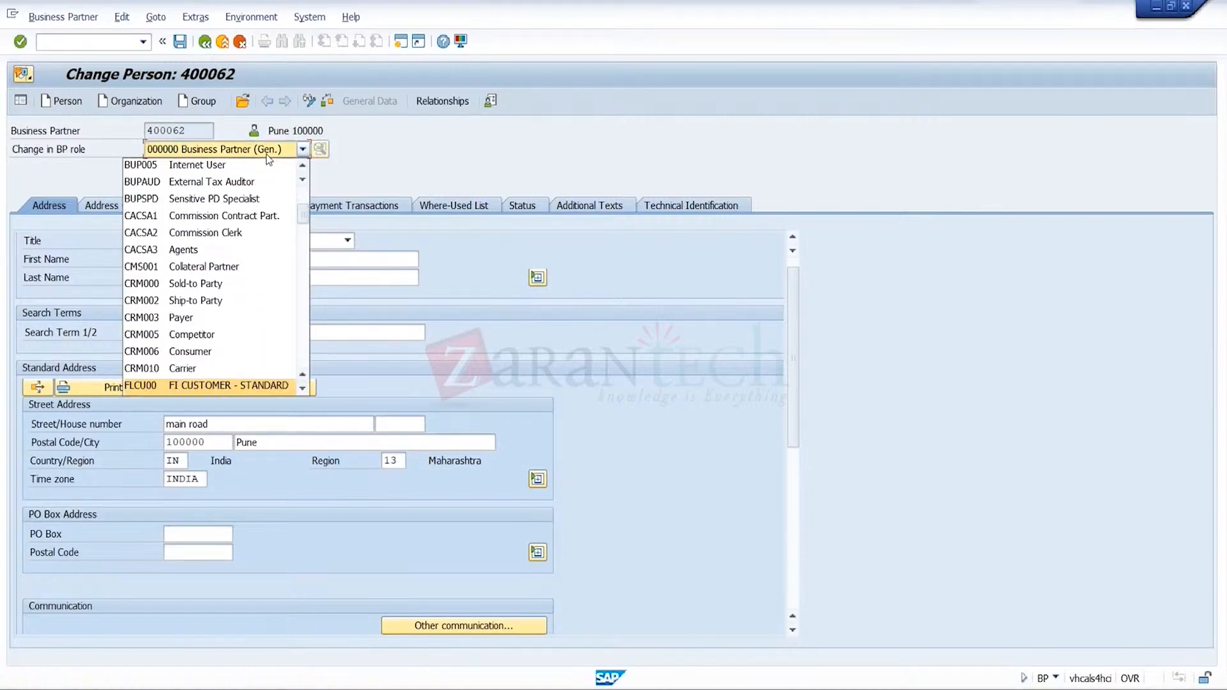
{"action": "left_click", "coordinate": [304, 388]}
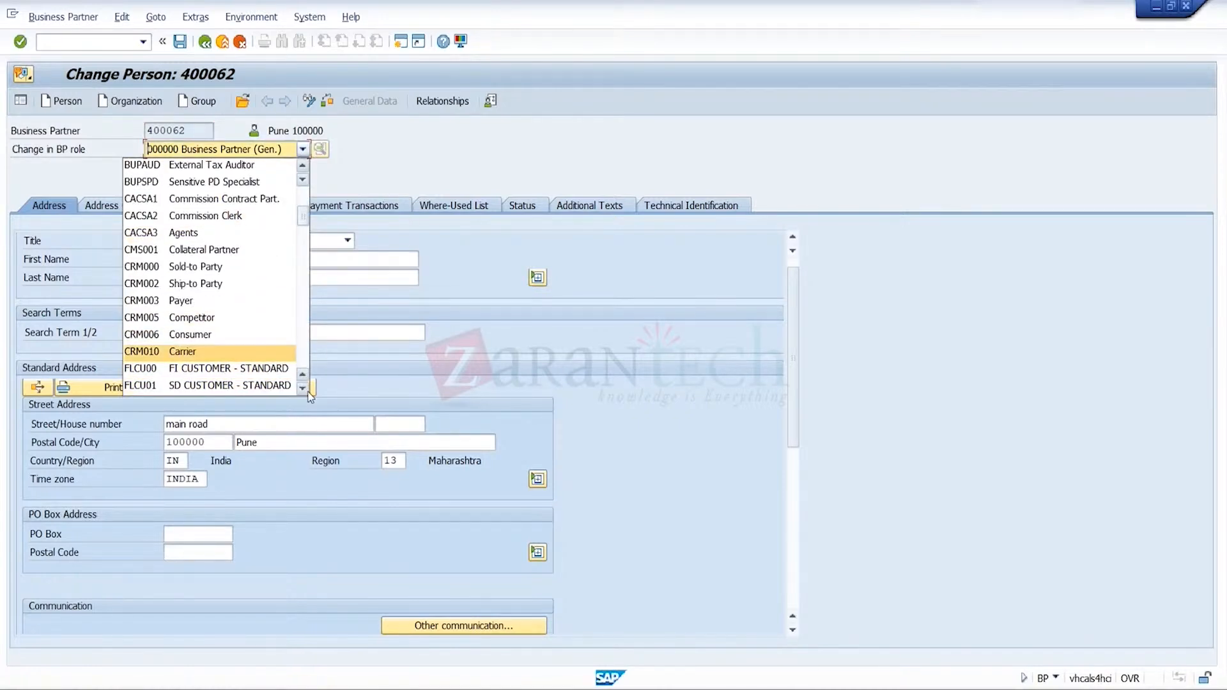
{"action": "left_click", "coordinate": [274, 385]}
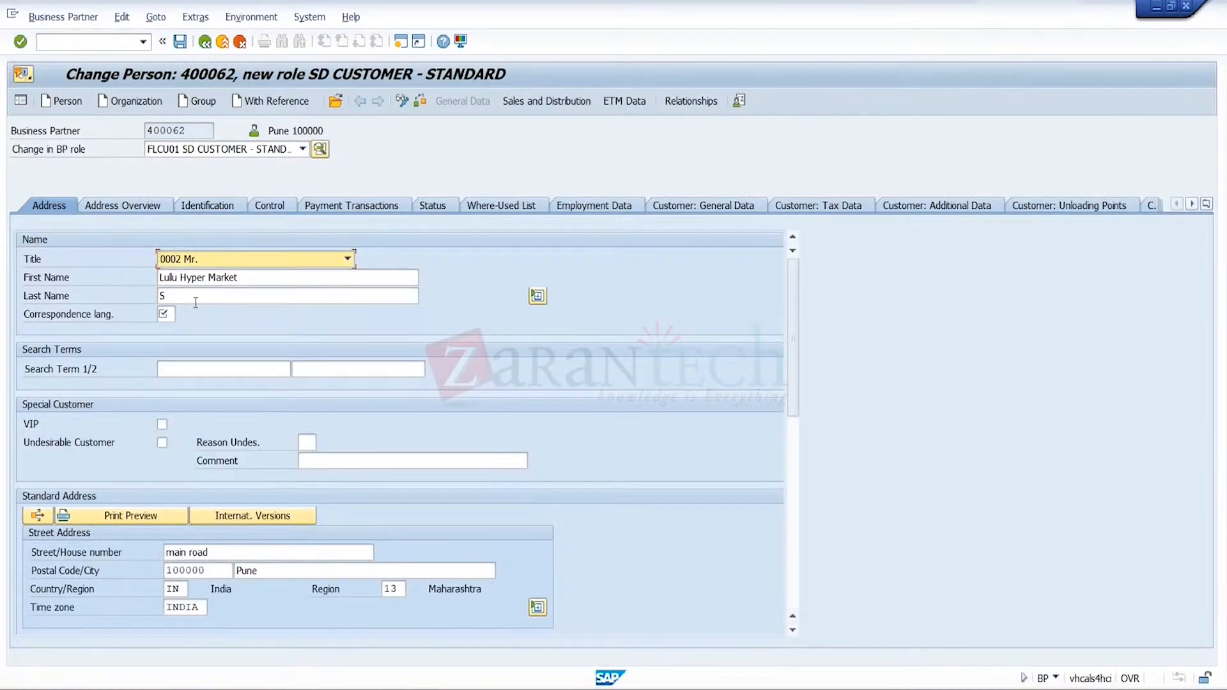
- Set the correspondence language of the new SD customer role to EN
{"action": "left_click", "coordinate": [168, 316]}
{"action": "type", "text": "EN"}
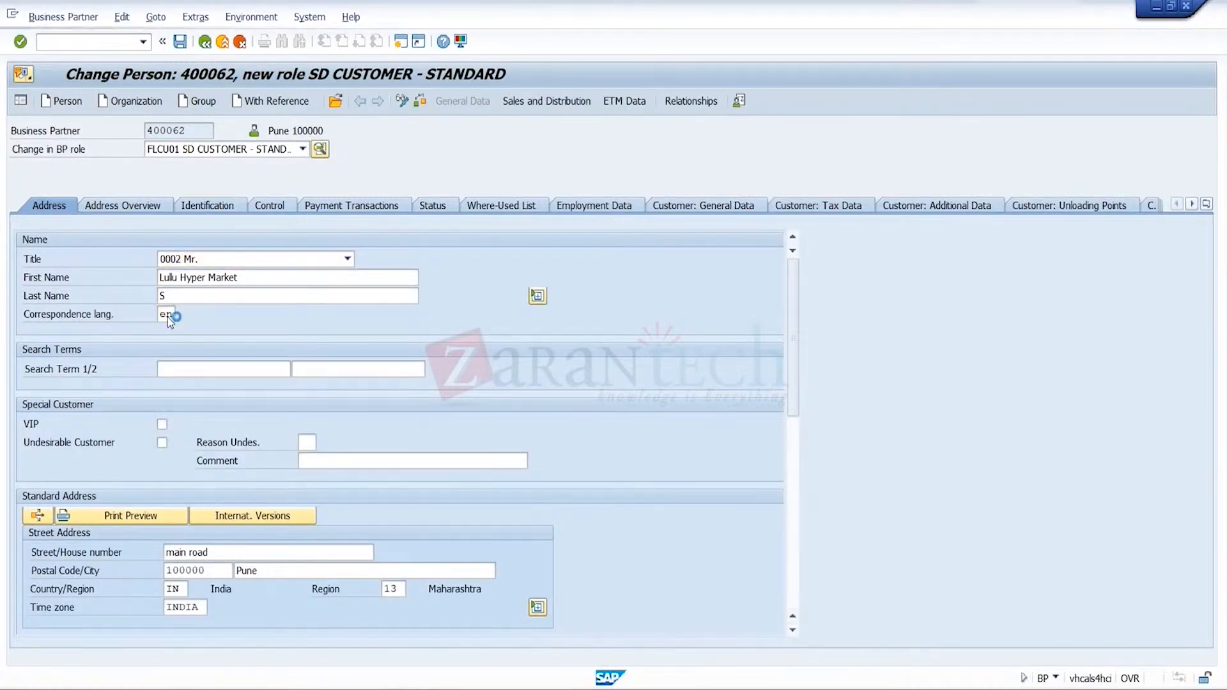
{"action": "key", "text": "Return"}
- In the Sales and Distribution data, create the sales area with sales organization TRGS, distribution channel TR and division TR
{"action": "left_click", "coordinate": [572, 107]}
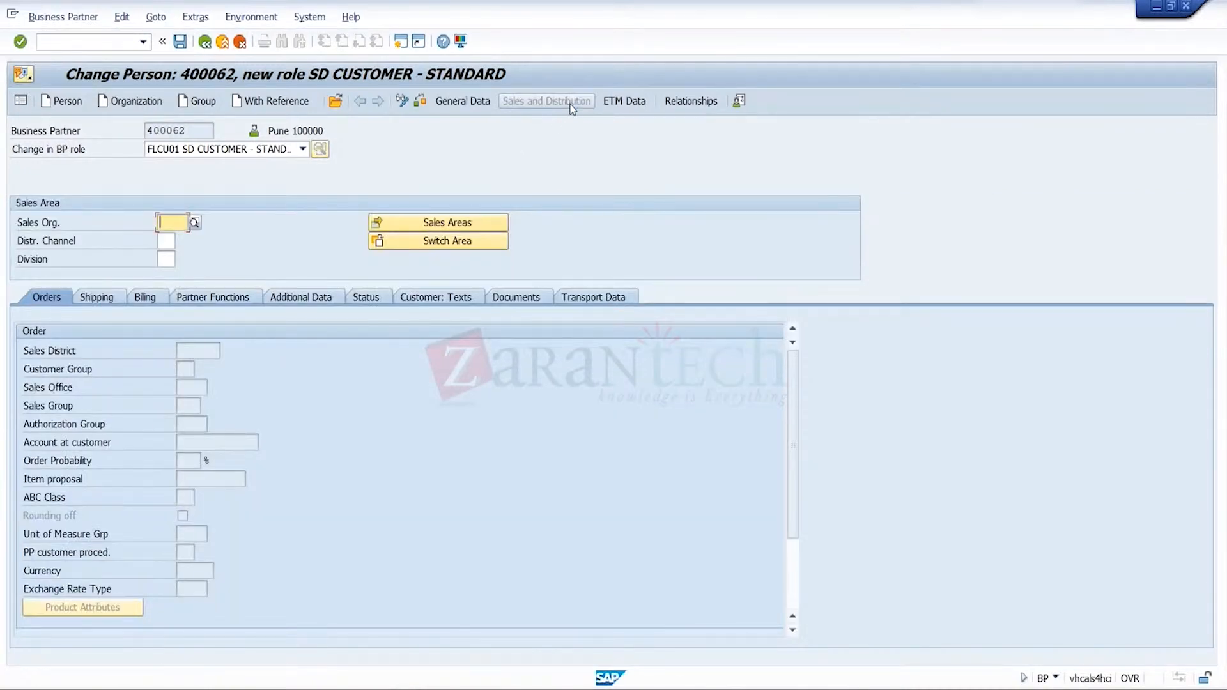
{"action": "key", "text": "BackSpace"}
{"action": "key", "text": "Down"}
{"action": "key", "text": "Return"}
{"action": "key", "text": "Tab"}
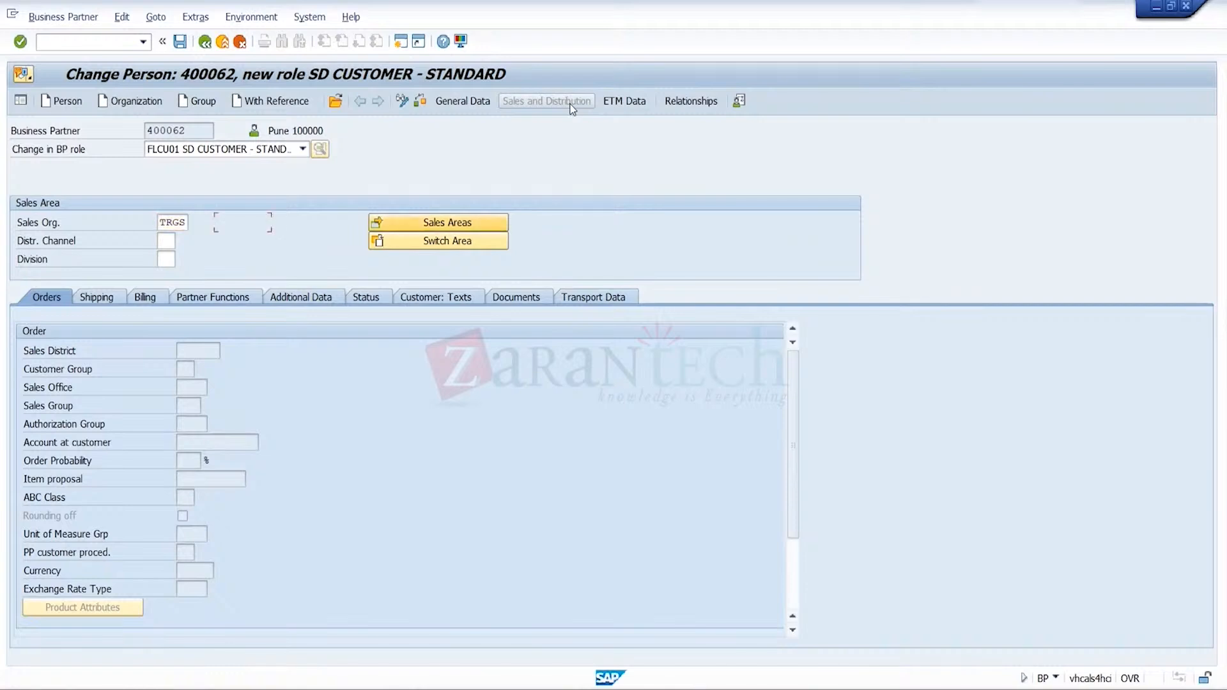
{"action": "key", "text": "BackSpace"}
{"action": "key", "text": "Down"}
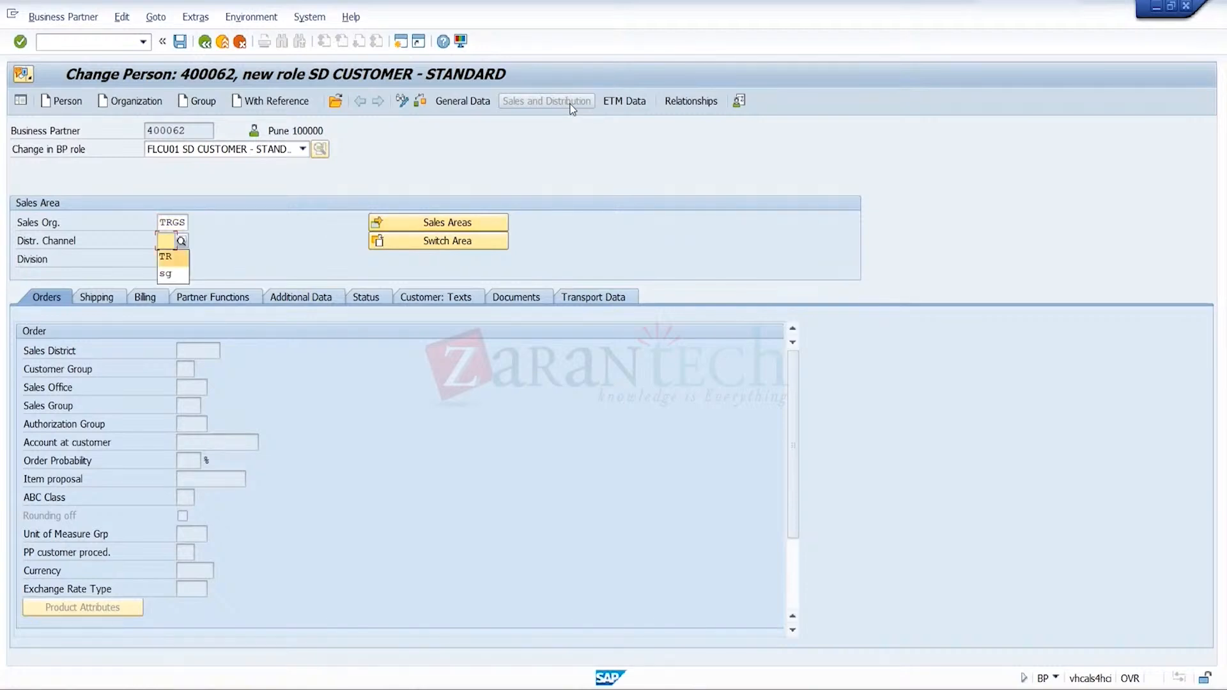
{"action": "key", "text": "Return"}
{"action": "key", "text": "Tab"}
{"action": "key", "text": "BackSpace"}
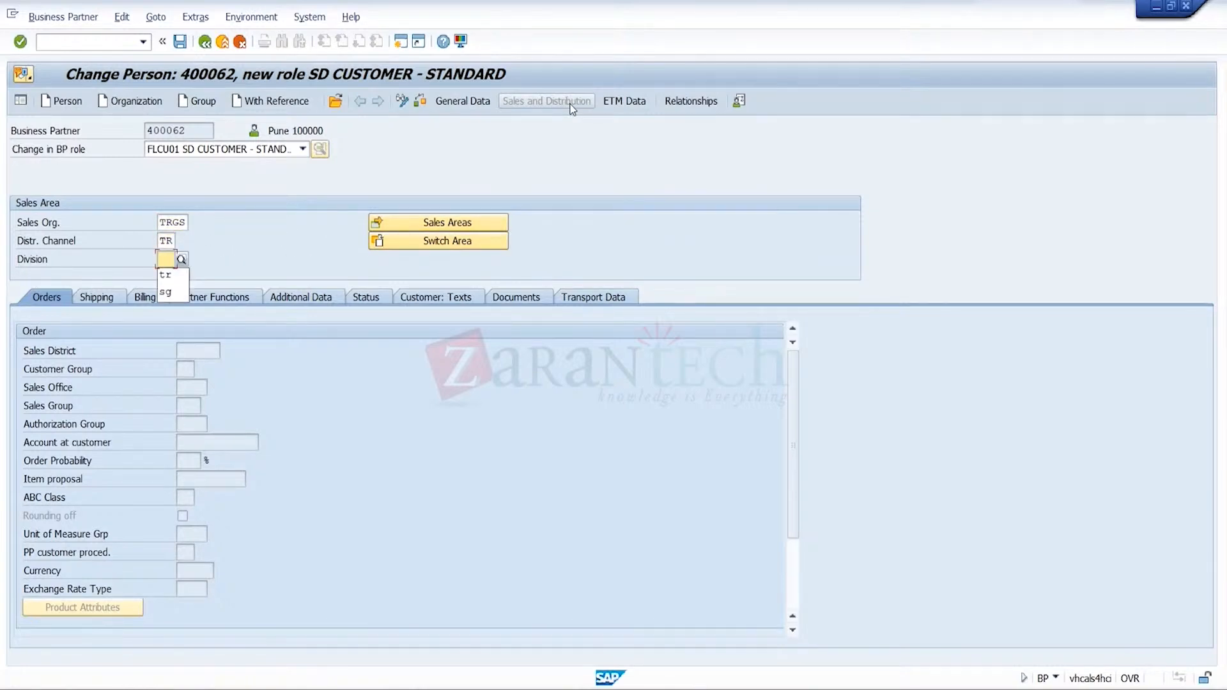
{"action": "key", "text": "Down"}
{"action": "key", "text": "Return"}
{"action": "key", "text": "Return"}
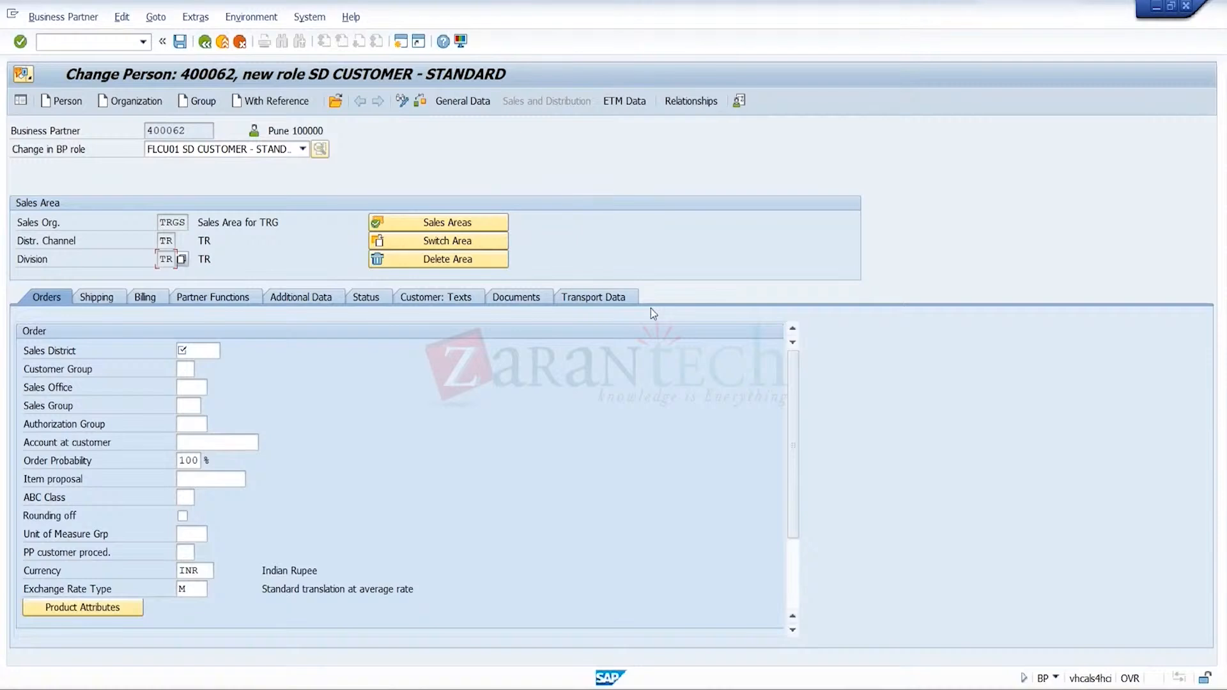
- Fill in the sales district and set the price group to 01 in the sales area's order data
{"action": "left_click", "coordinate": [216, 353]}
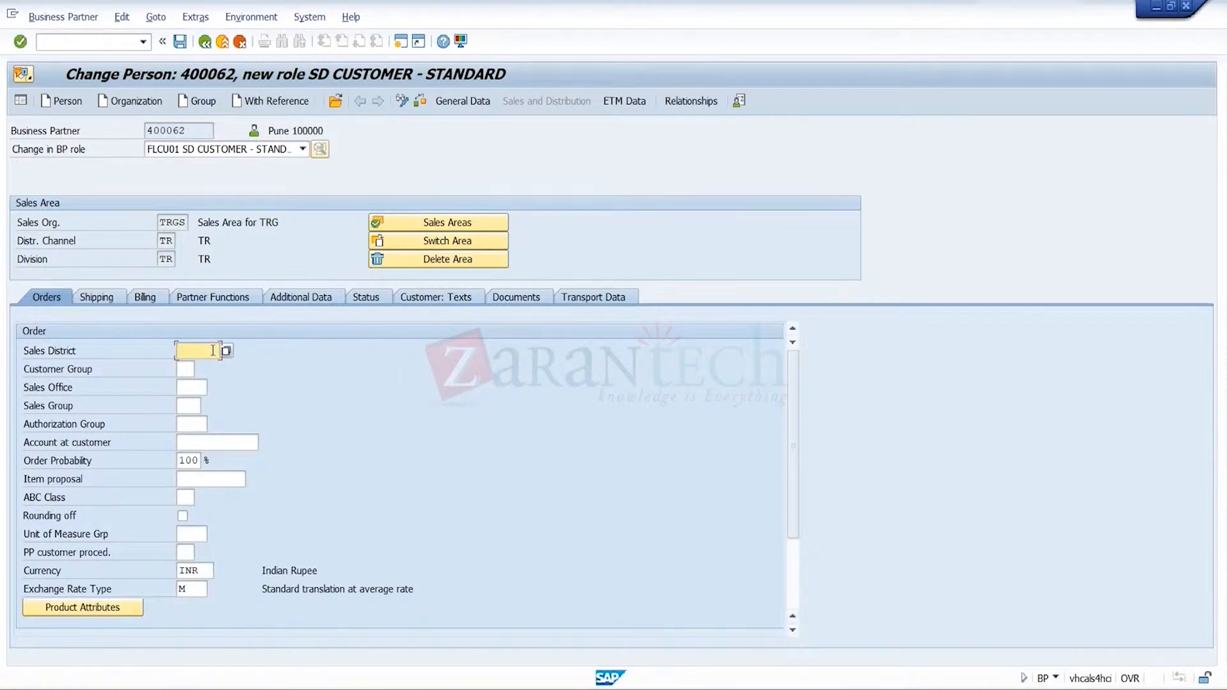
{"action": "key", "text": "BackSpace"}
{"action": "key", "text": "Return"}
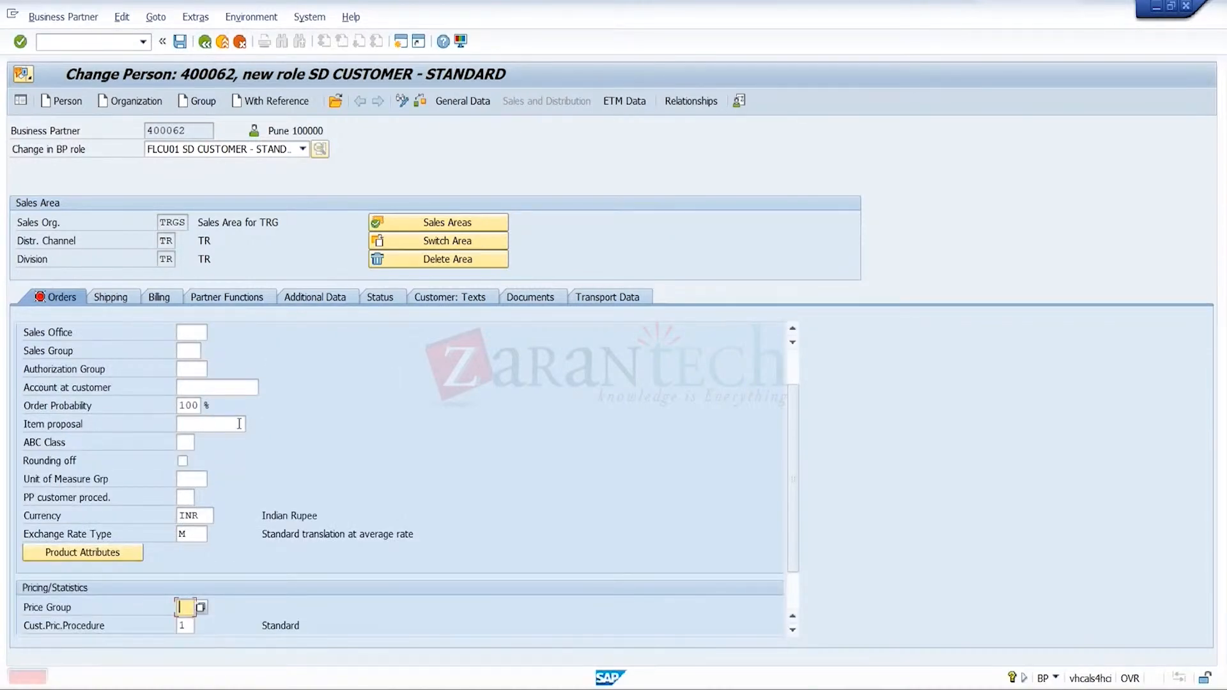
{"action": "key", "text": "BackSpace"}
{"action": "key", "text": "Down"}
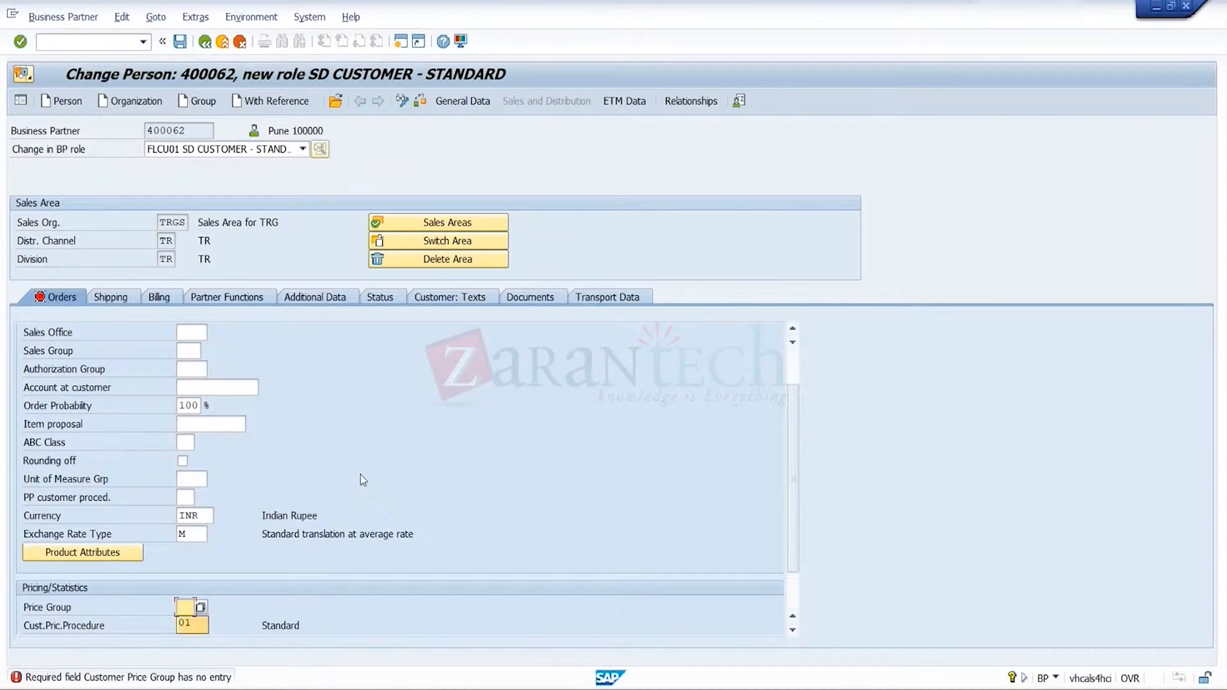
{"action": "key", "text": "Return"}
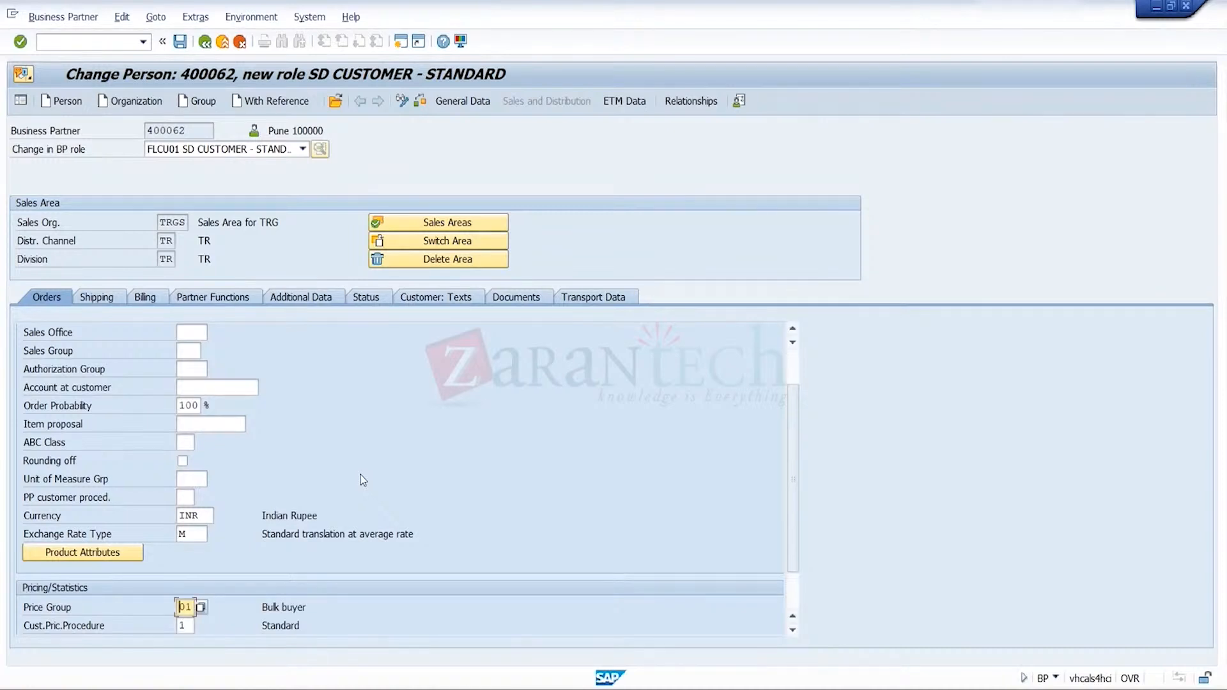
- Set the sales office to TRGS and the sales group to TRG in the sales area's order data
{"action": "left_click", "coordinate": [204, 334]}
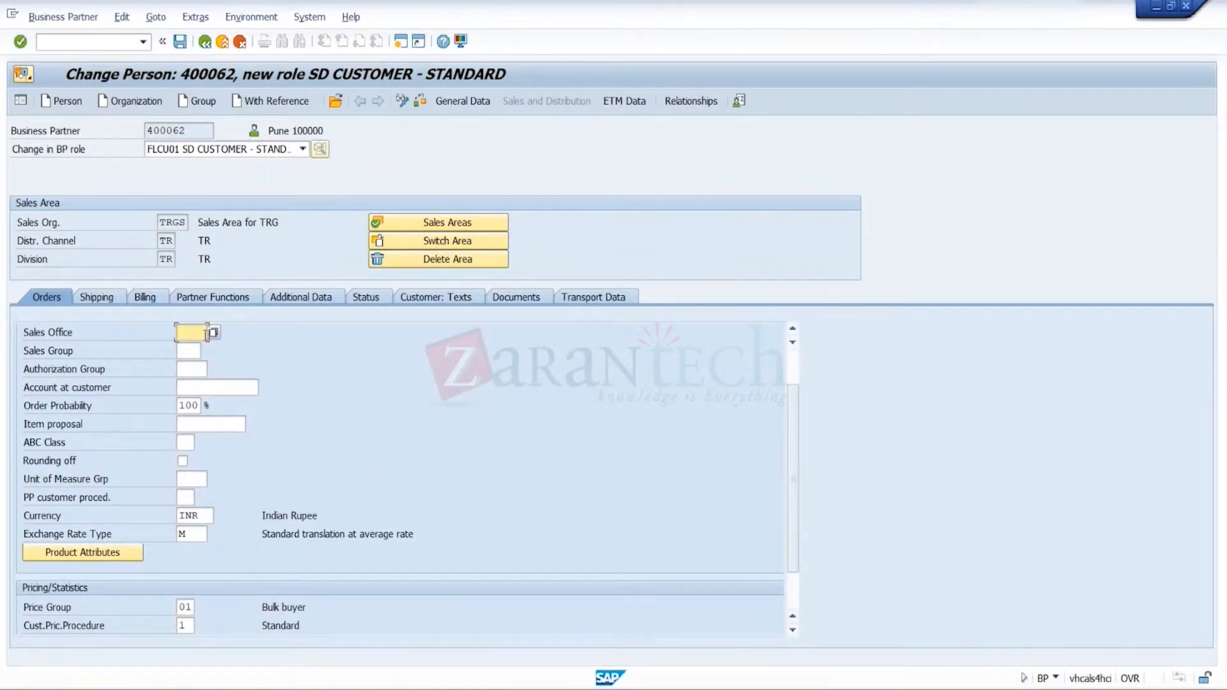
{"action": "key", "text": "BackSpace"}
{"action": "key", "text": "Down"}
{"action": "key", "text": "Return"}
{"action": "left_click", "coordinate": [194, 353]}
{"action": "key", "text": "BackSpace"}
{"action": "key", "text": "Down"}
{"action": "key", "text": "Return"}
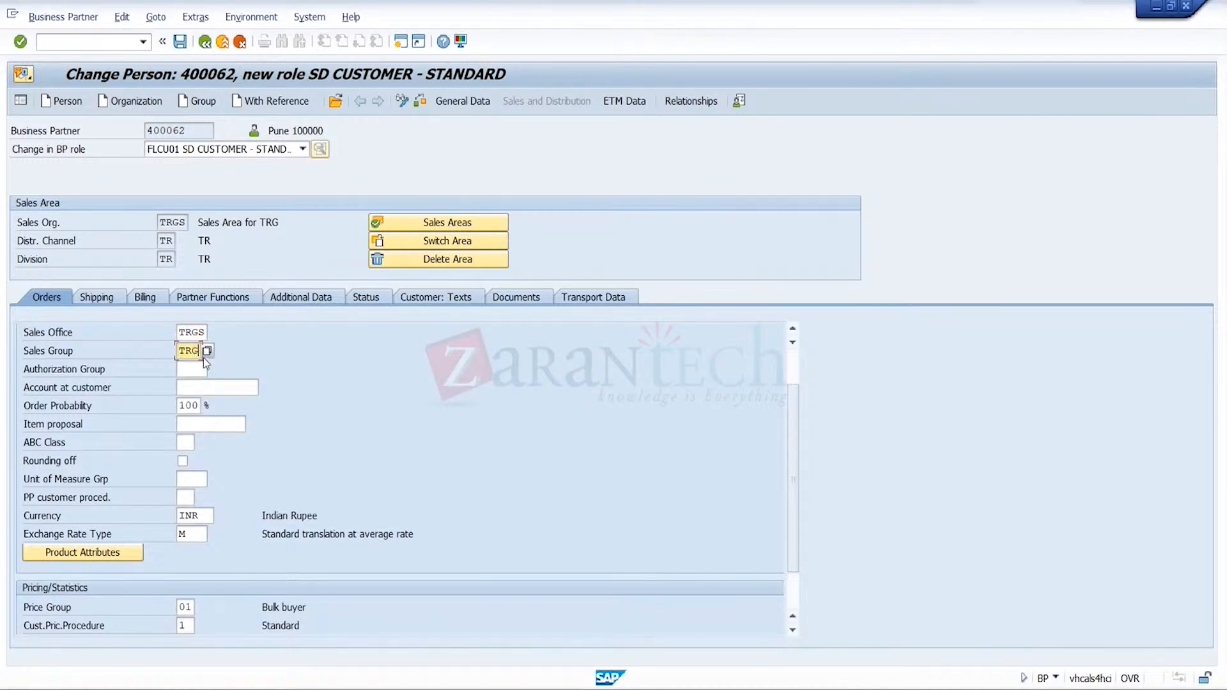
{"action": "scroll", "coordinate": [773, 384], "scroll_direction": "up", "scroll_amount": 3}
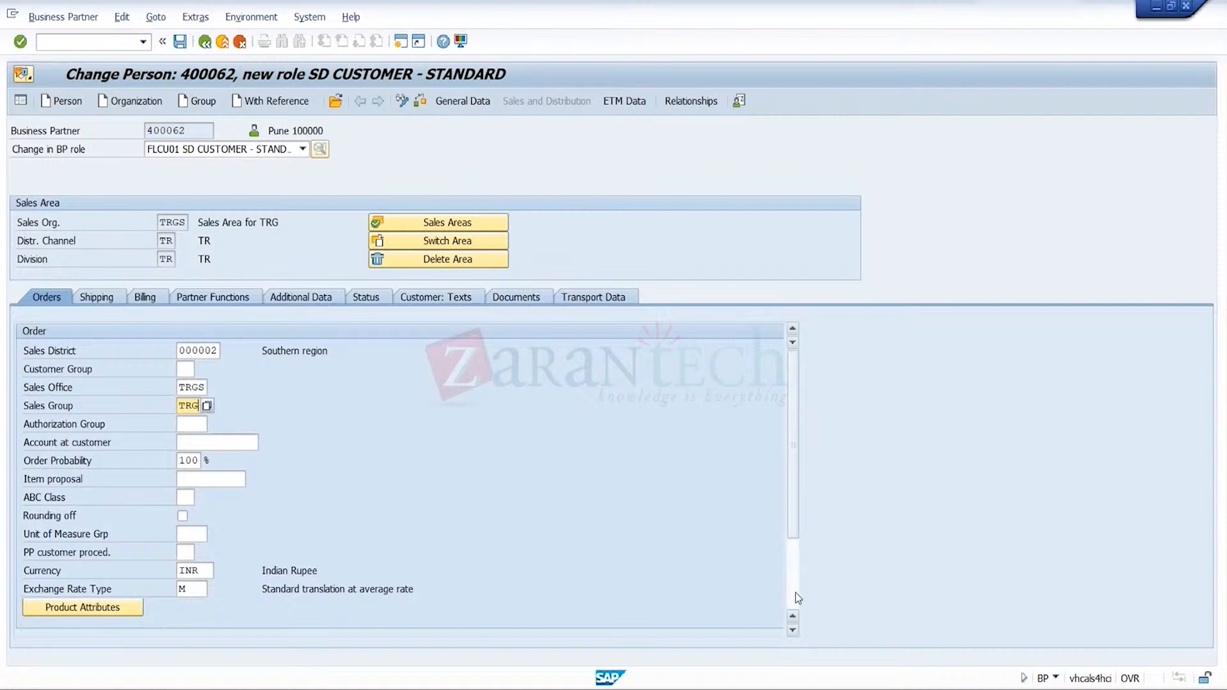
{"action": "scroll", "coordinate": [674, 549], "scroll_direction": "down", "scroll_amount": 2}
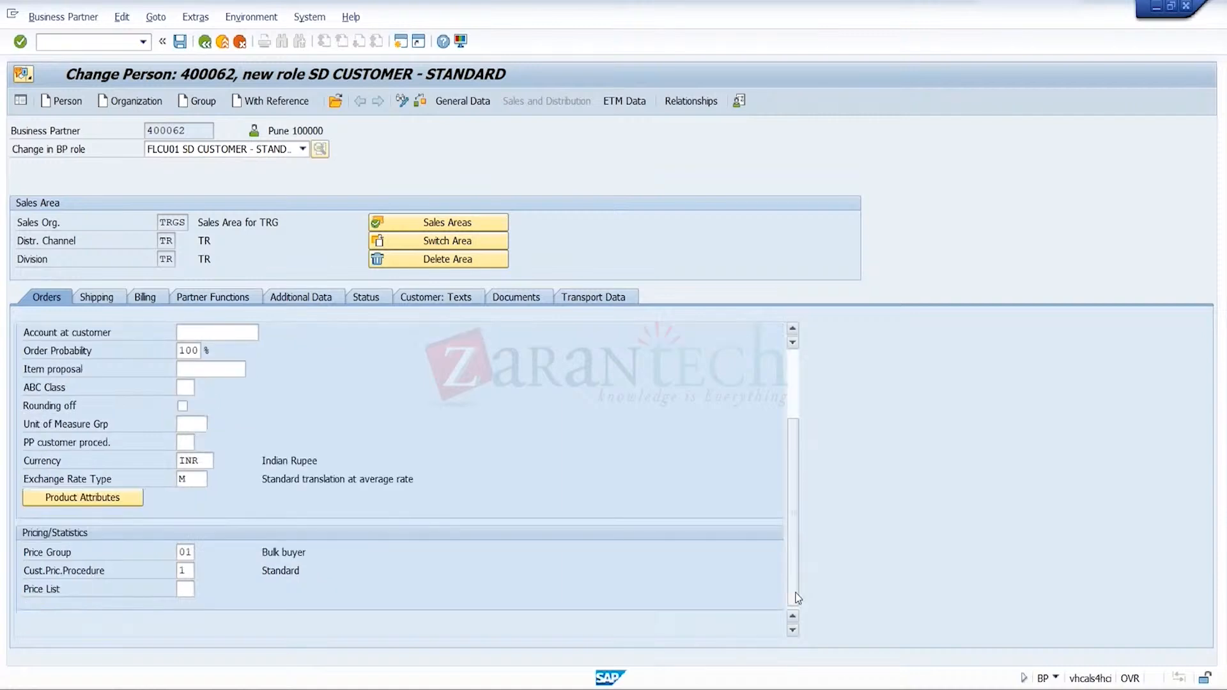
- In the shipping data, set the delivery priority to 01, the delivering plant to TRGP and the shipping conditions to 01
{"action": "left_click", "coordinate": [96, 298]}
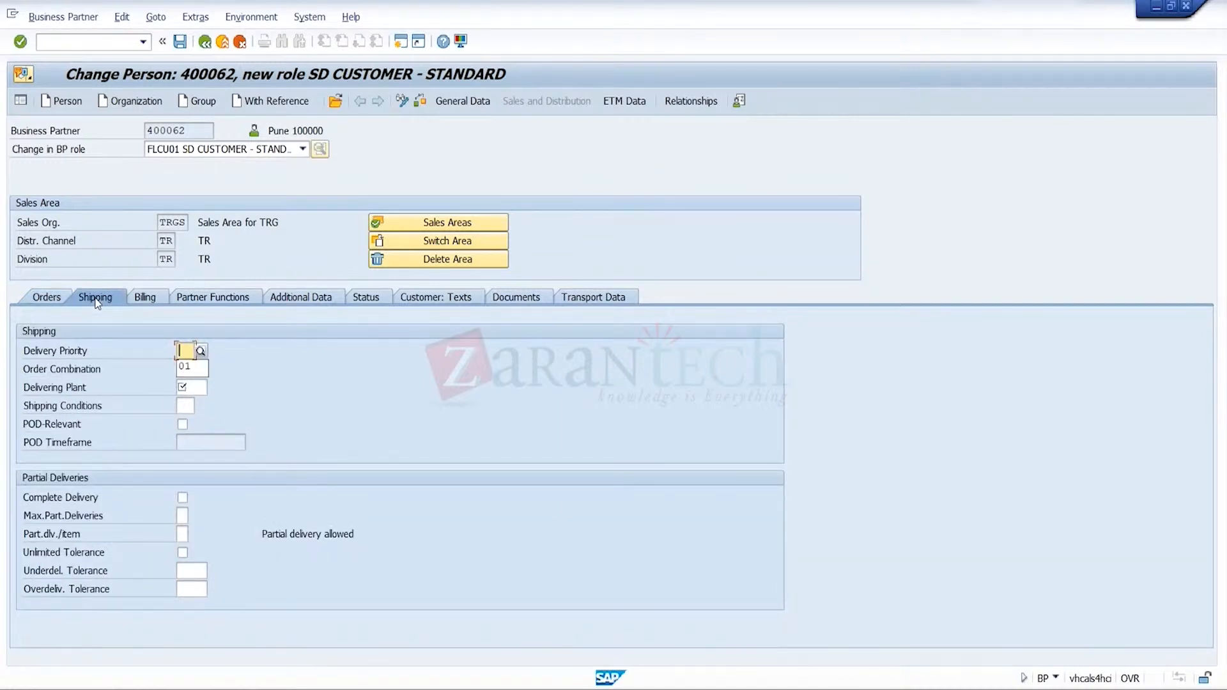
{"action": "type", "text": "01"}
{"action": "key", "text": "Tab"}
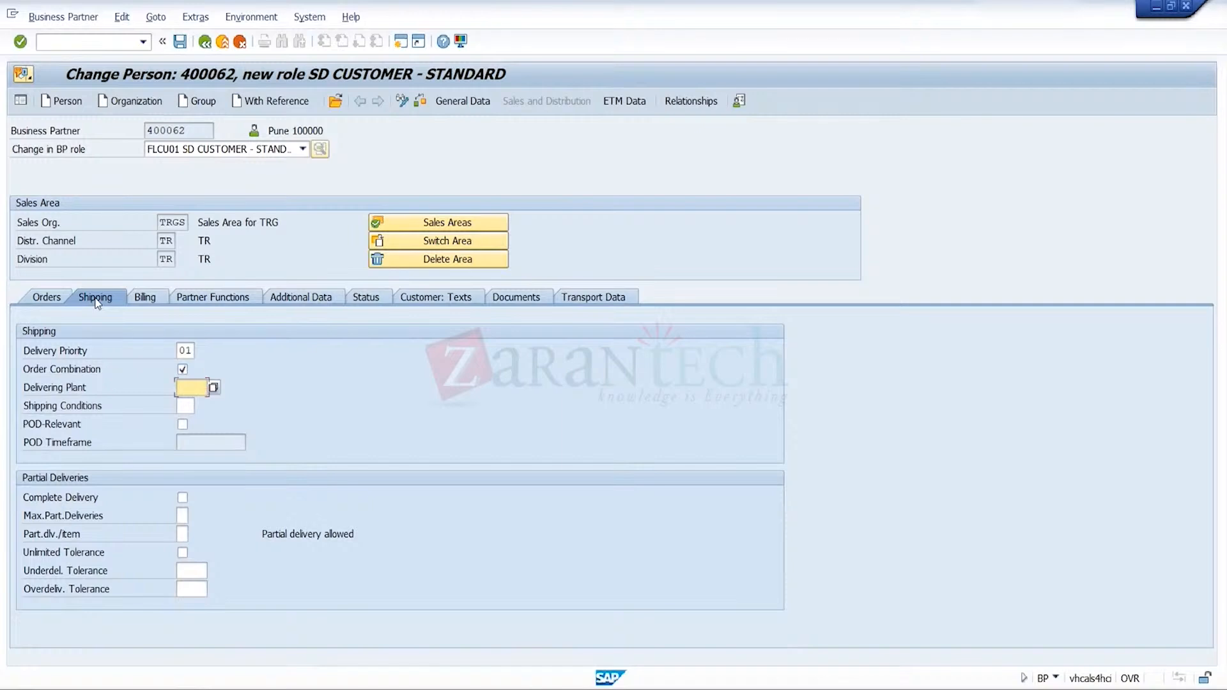
{"action": "key", "text": "Down"}
{"action": "key", "text": "Down"}
{"action": "key", "text": "Return"}
{"action": "key", "text": "Tab"}
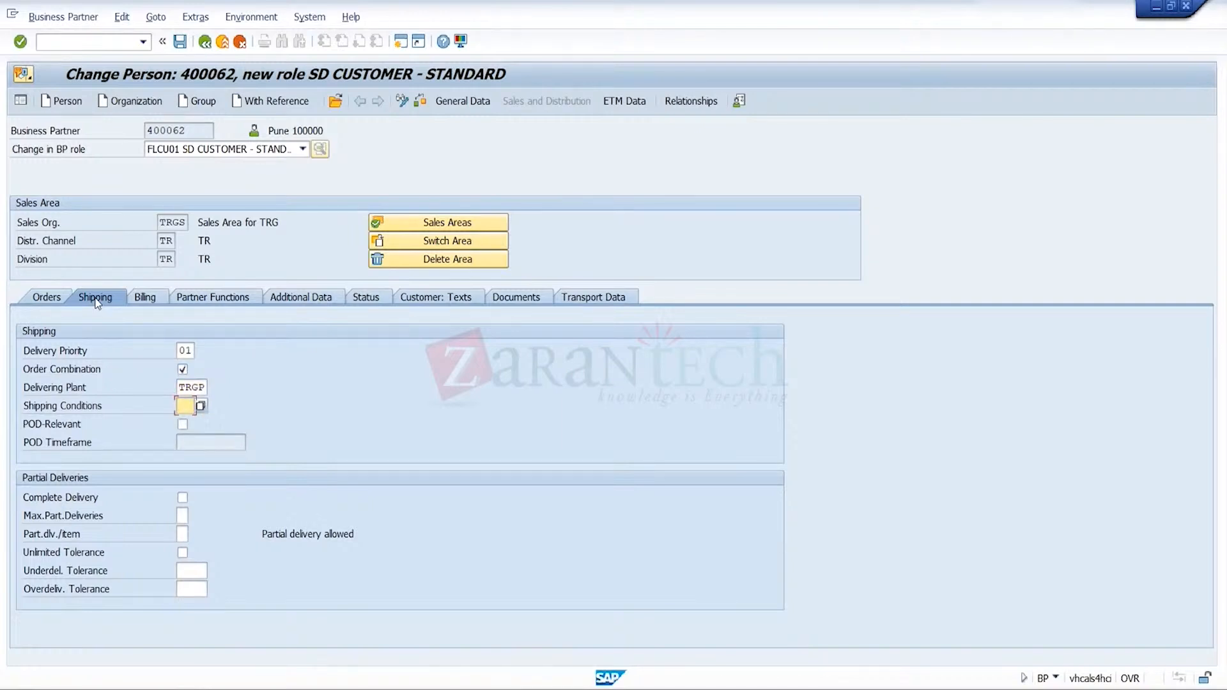
{"action": "type", "text": "01"}
{"action": "key", "text": "Return"}
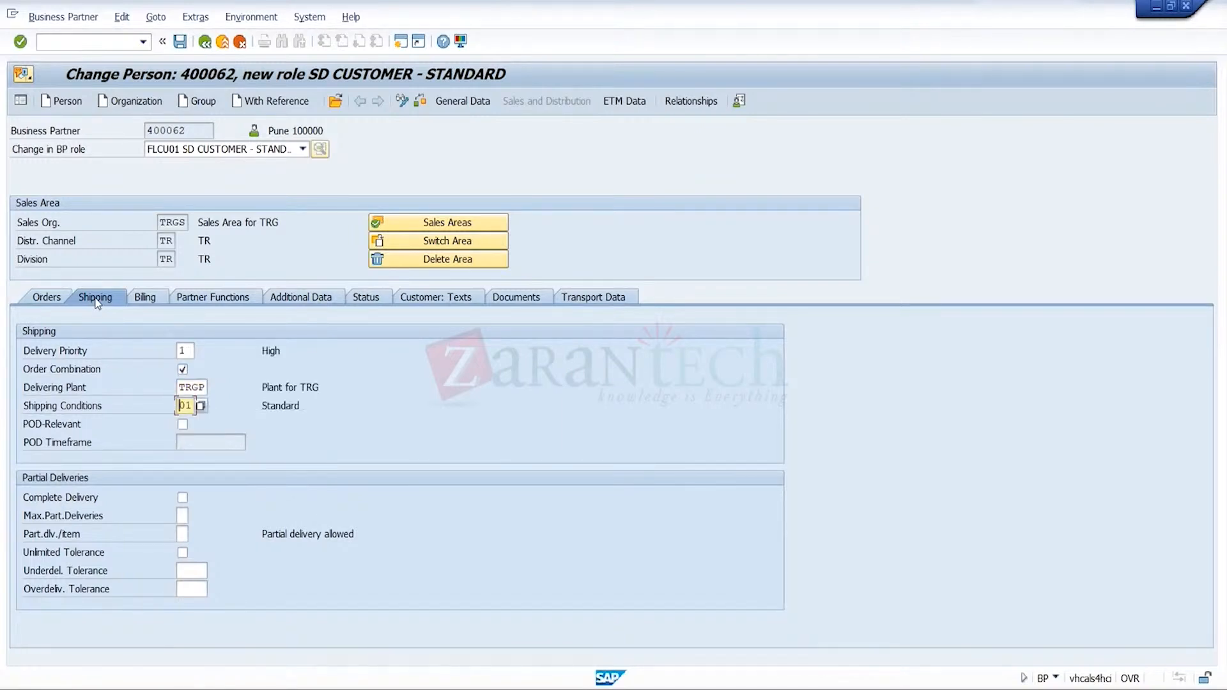
- In the billing data, set the Incoterms to FOB and try Pune as the Incoterm Loc. 1 ID
{"action": "left_click", "coordinate": [146, 300]}
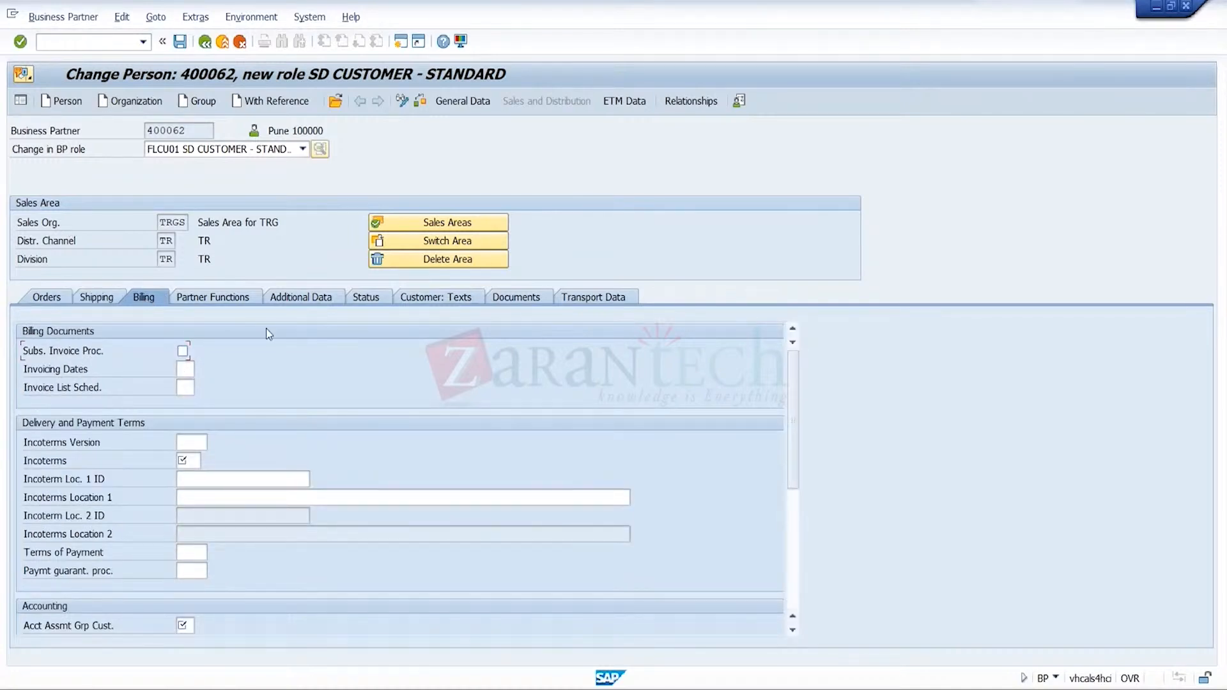
{"action": "left_click", "coordinate": [199, 464]}
{"action": "type", "text": "fo"}
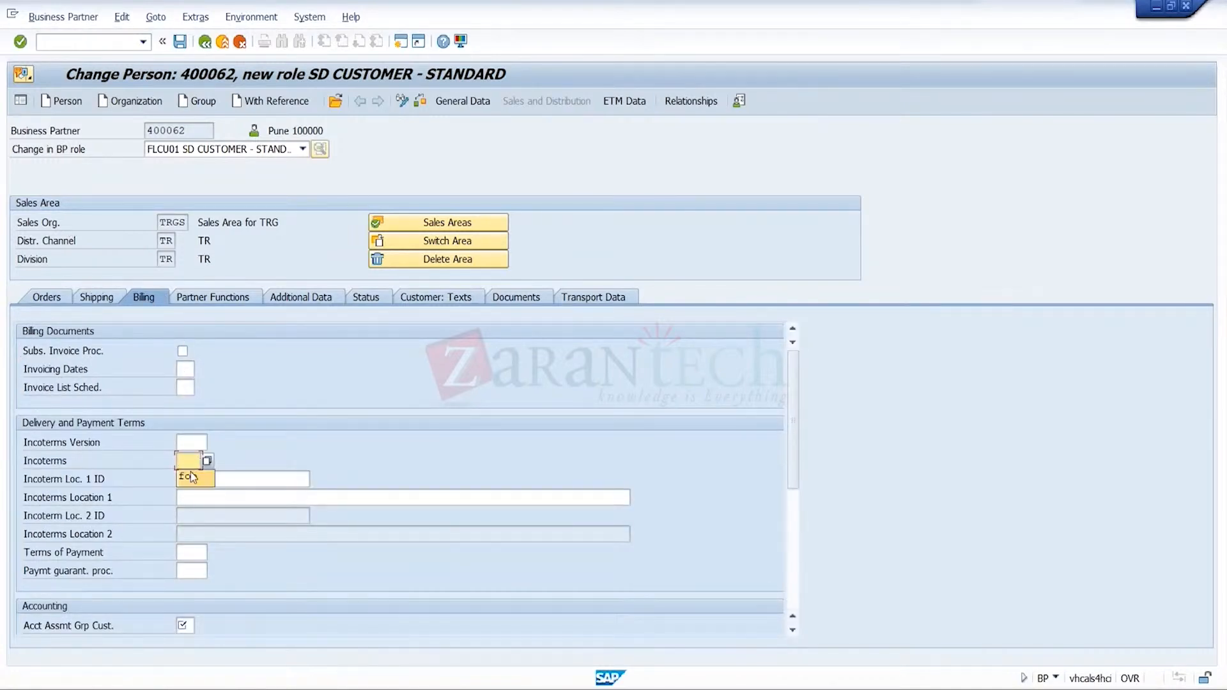
{"action": "left_click", "coordinate": [192, 476]}
{"action": "left_click", "coordinate": [192, 474]}
{"action": "type", "text": "Pune"}
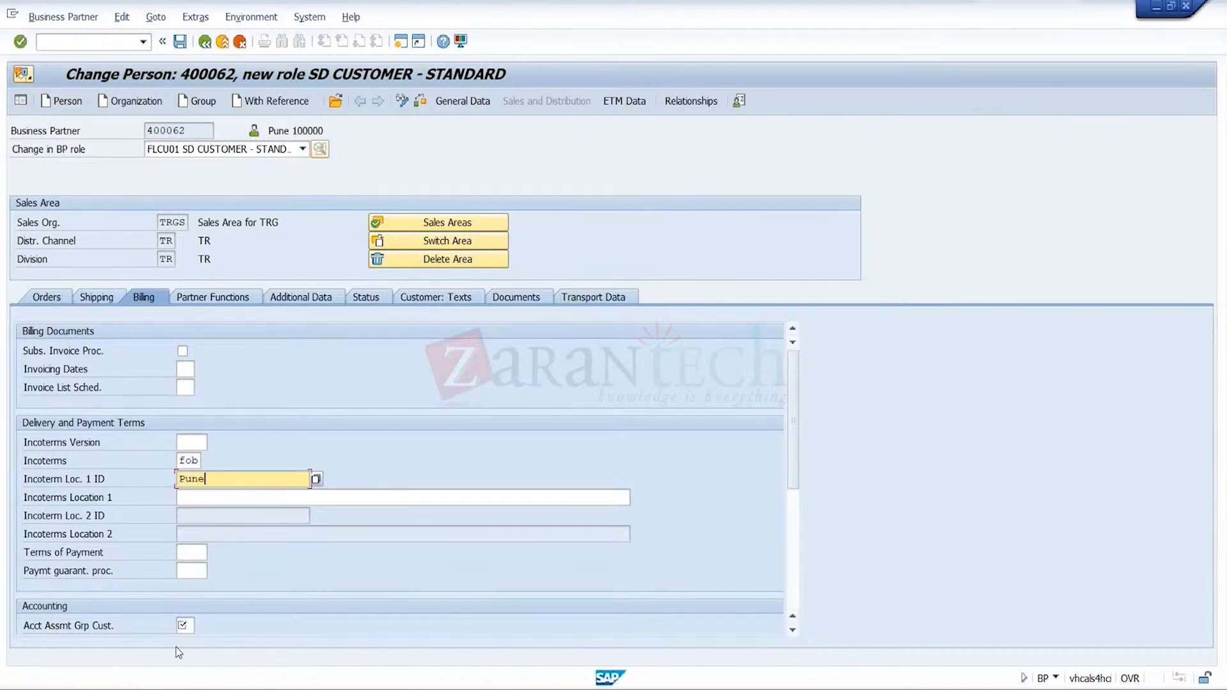
{"action": "key", "text": "Return"}
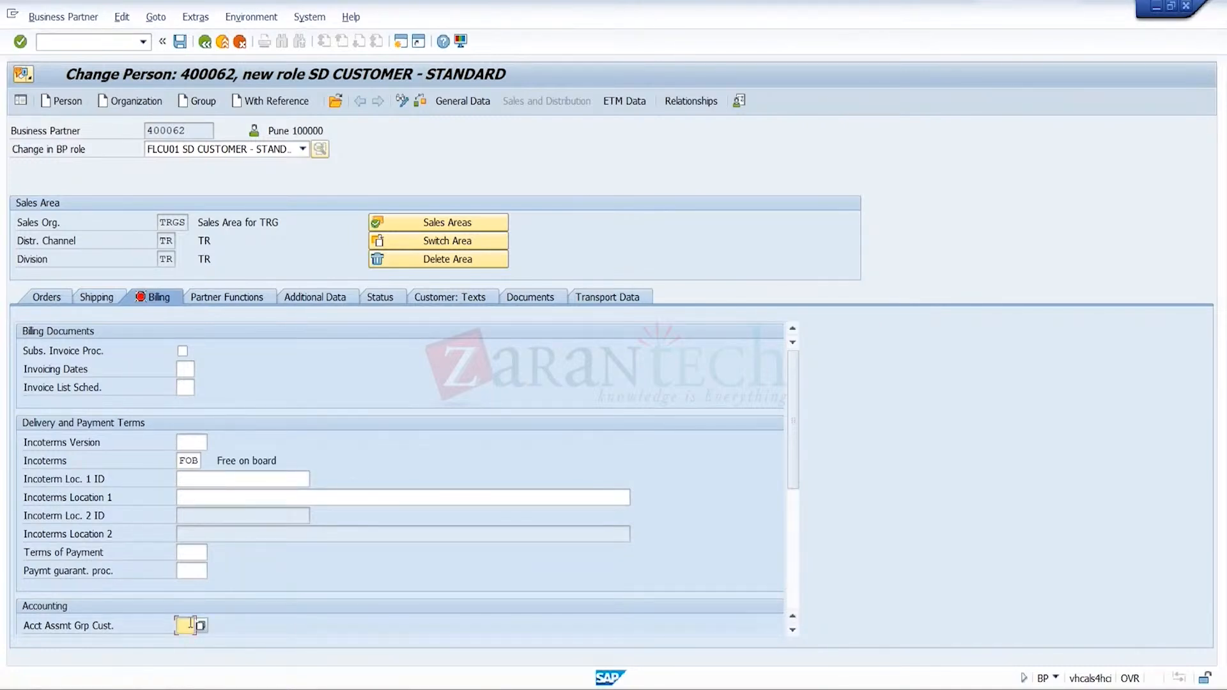
- Set the customer account assignment group to 01 and enter Pune as Incoterms Location 1
{"action": "left_click", "coordinate": [181, 625]}
{"action": "key", "text": "Down"}
{"action": "key", "text": "Return"}
{"action": "key", "text": "Return"}
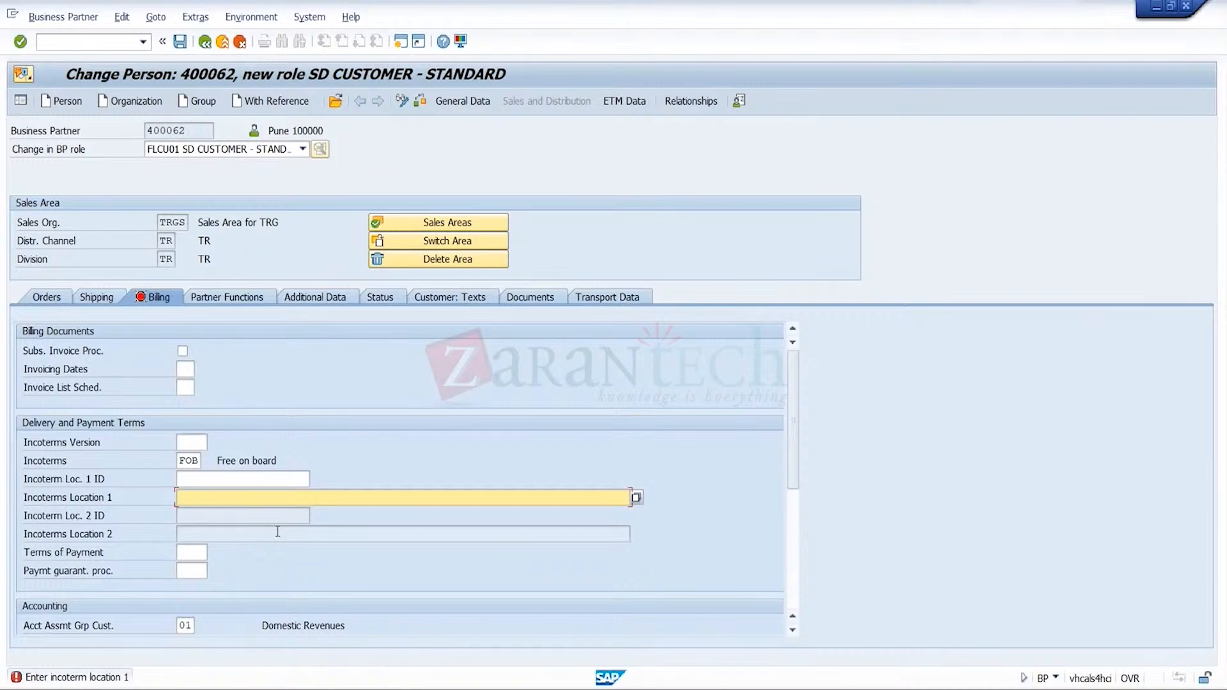
{"action": "type", "text": "Pune"}
{"action": "key", "text": "Return"}
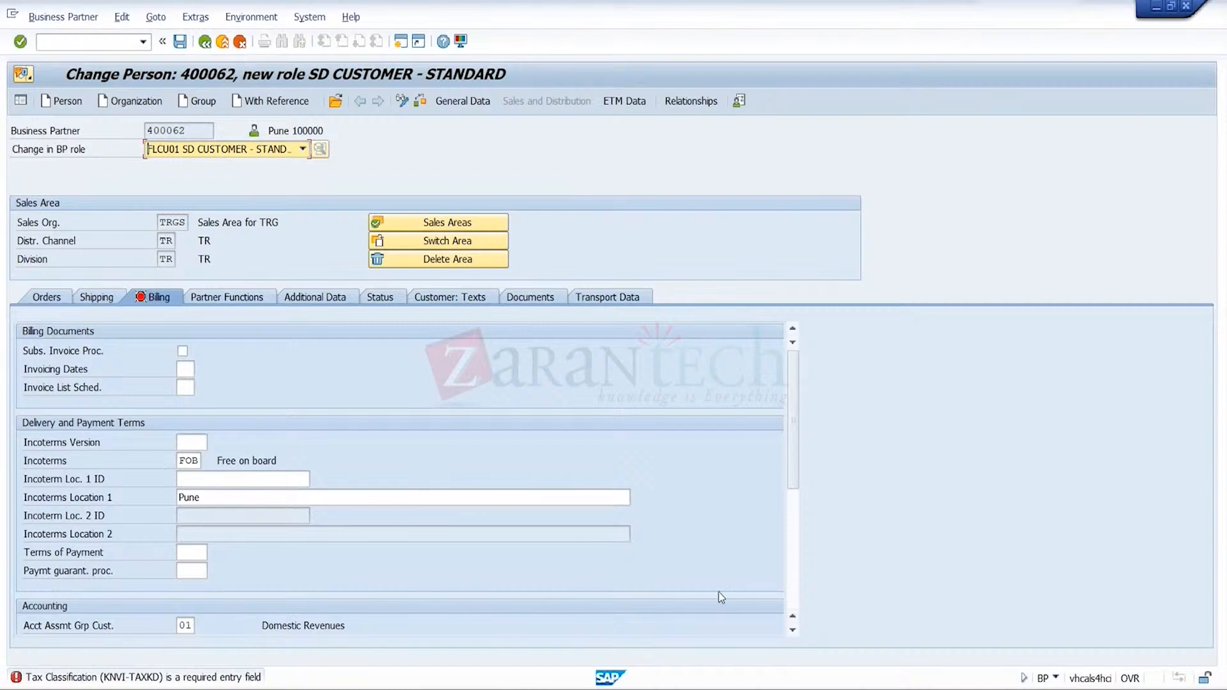
- Set the tax classification of the Indian output tax MWAS to 0 and save the business partner
{"action": "left_click", "coordinate": [794, 592]}
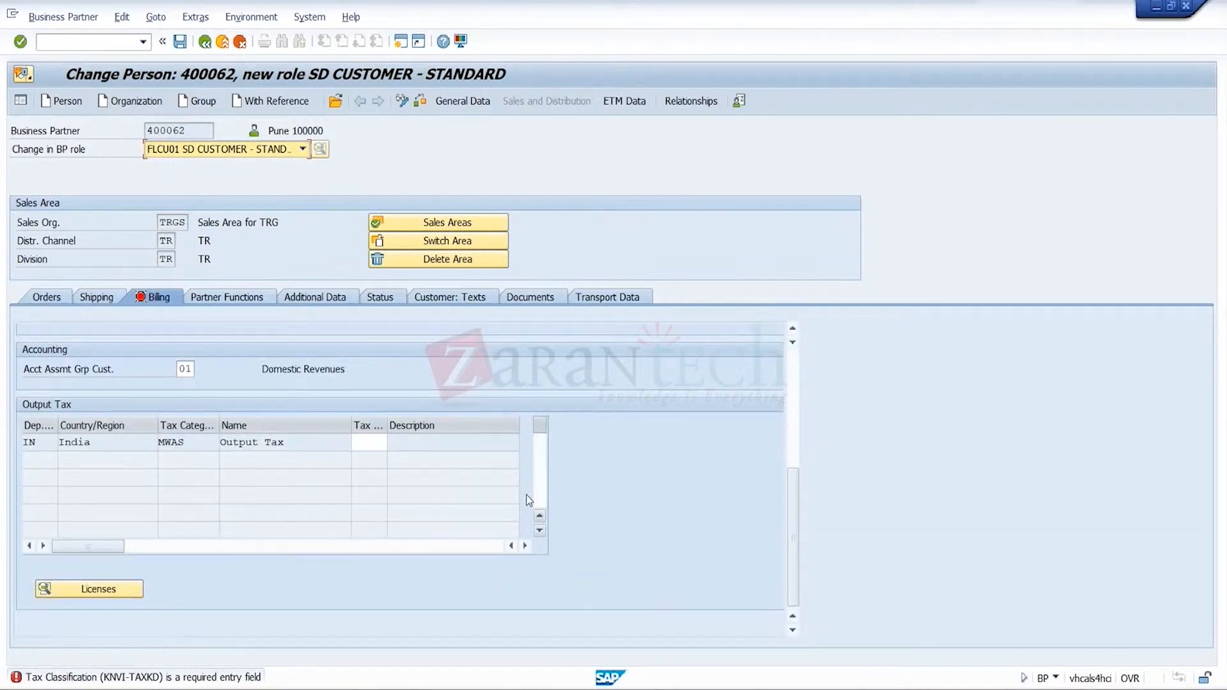
{"action": "left_click", "coordinate": [385, 442]}
{"action": "key", "text": "Return"}
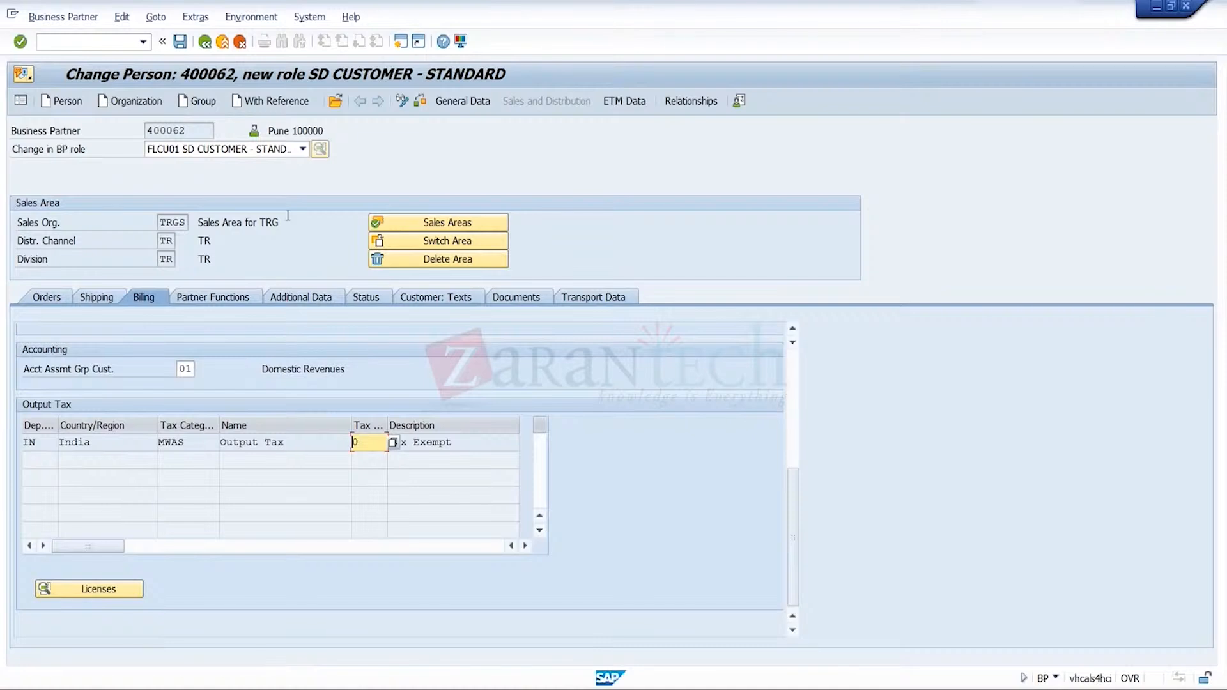
{"action": "left_click", "coordinate": [179, 48]}
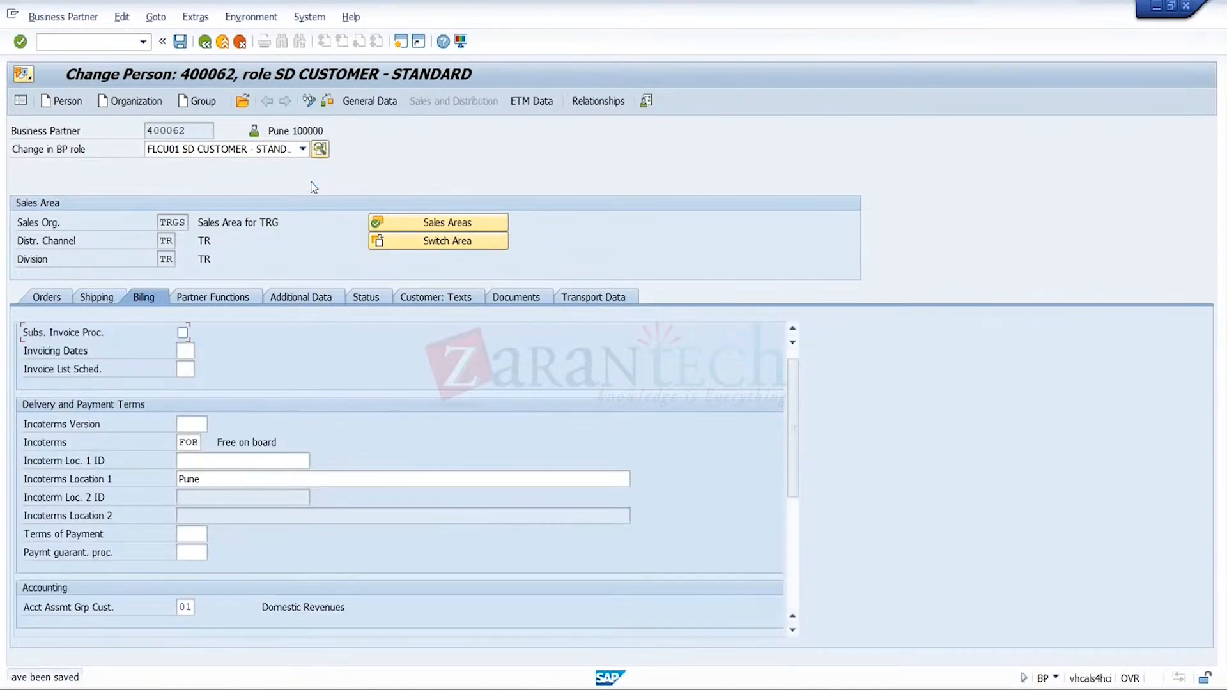
- Assign the BP role FLCU00 FI CUSTOMER - STANDARD to the person and open its company code data
{"action": "left_click", "coordinate": [303, 149]}
{"action": "left_click", "coordinate": [303, 167]}
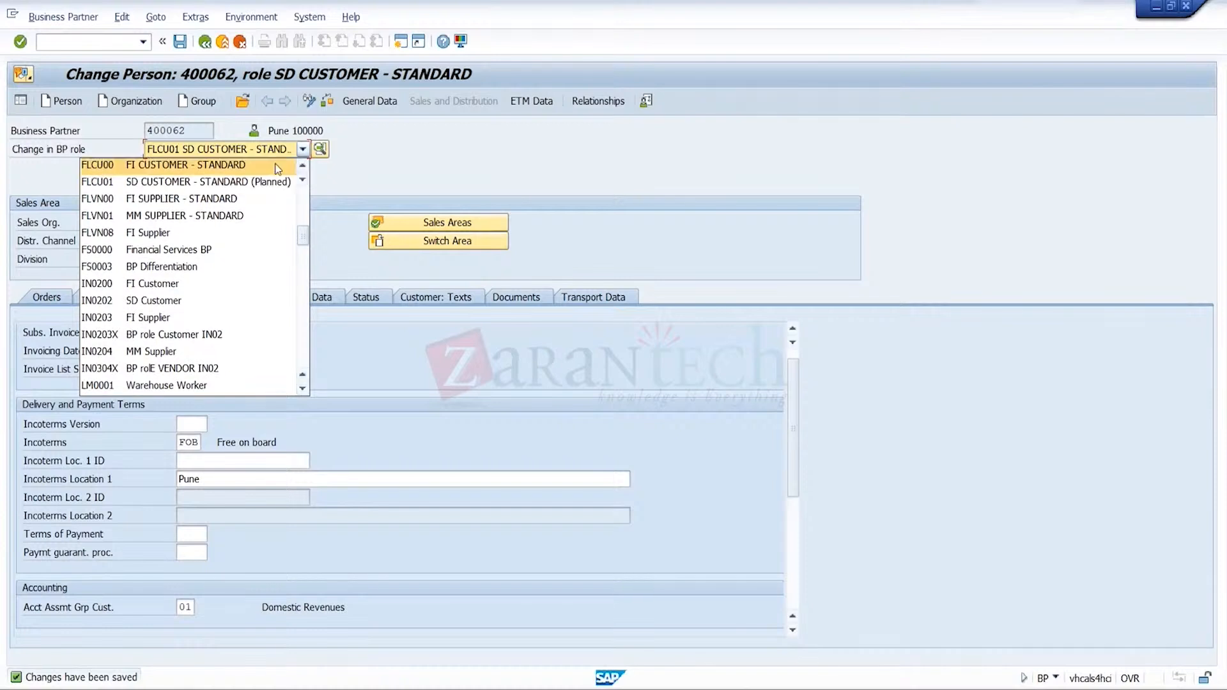
{"action": "left_click", "coordinate": [278, 165]}
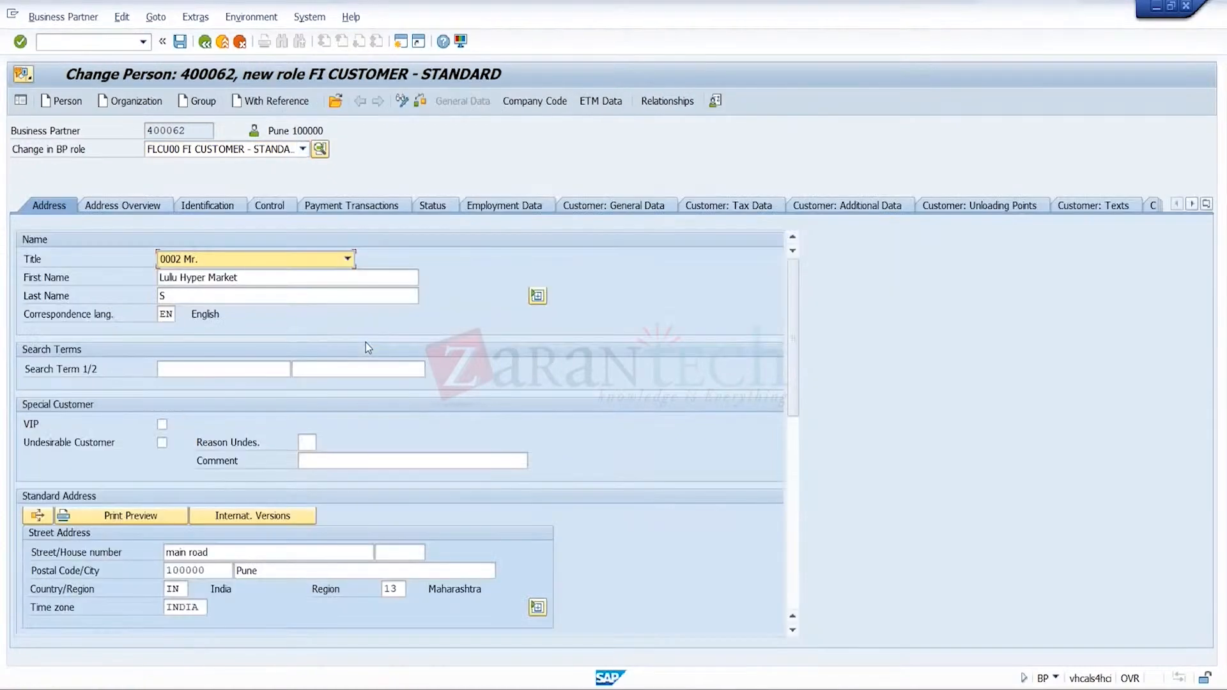
{"action": "left_click", "coordinate": [547, 102]}
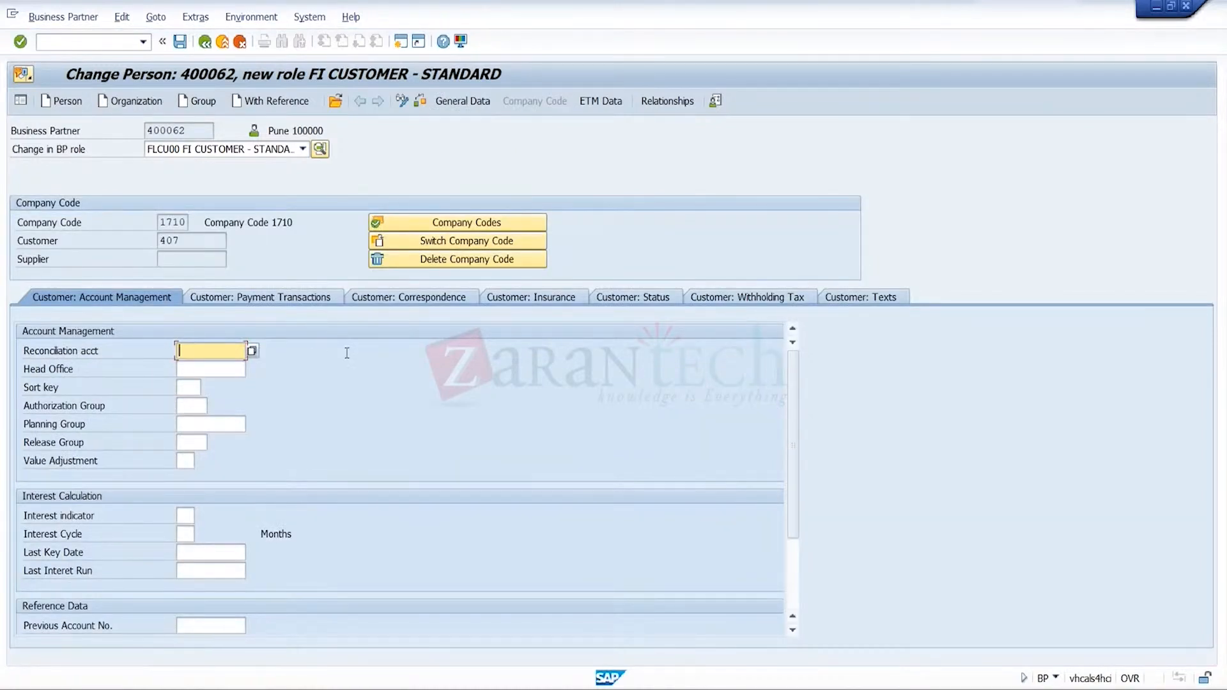
- Set the reconciliation account to 121000 for company code 1710 and save the business partner
{"action": "type", "text": "1"}
{"action": "key", "text": "Down"}
{"action": "key", "text": "Return"}
{"action": "key", "text": "Return"}
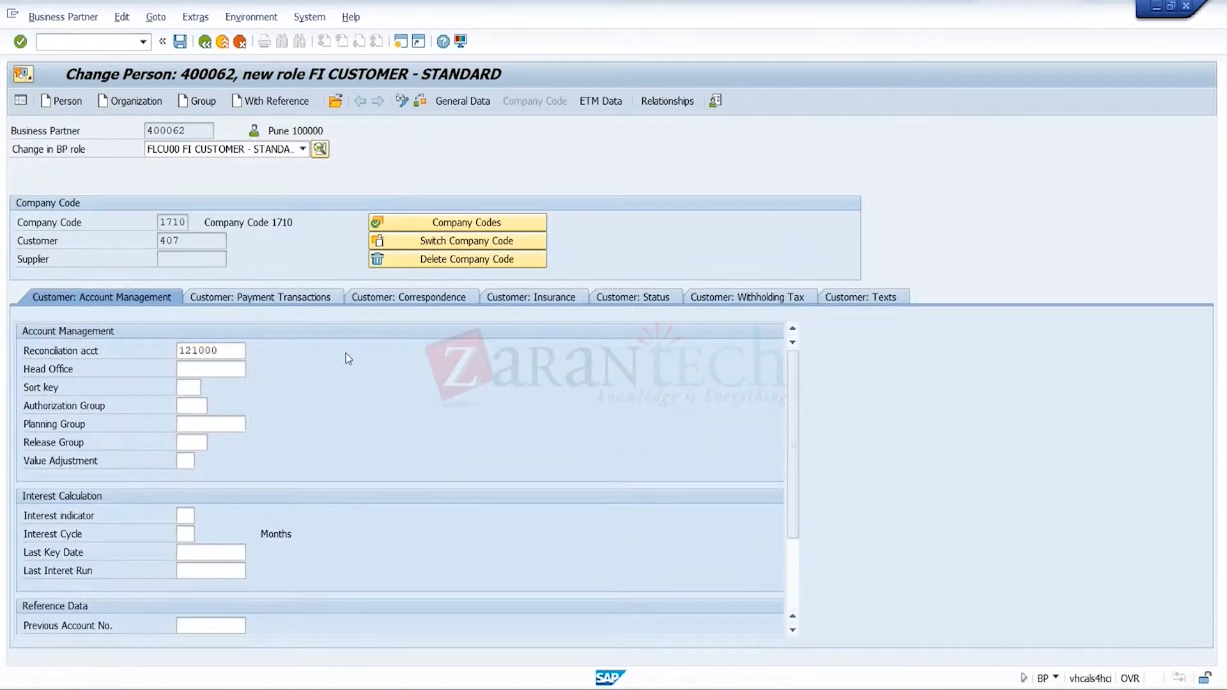
{"action": "left_click", "coordinate": [180, 40]}
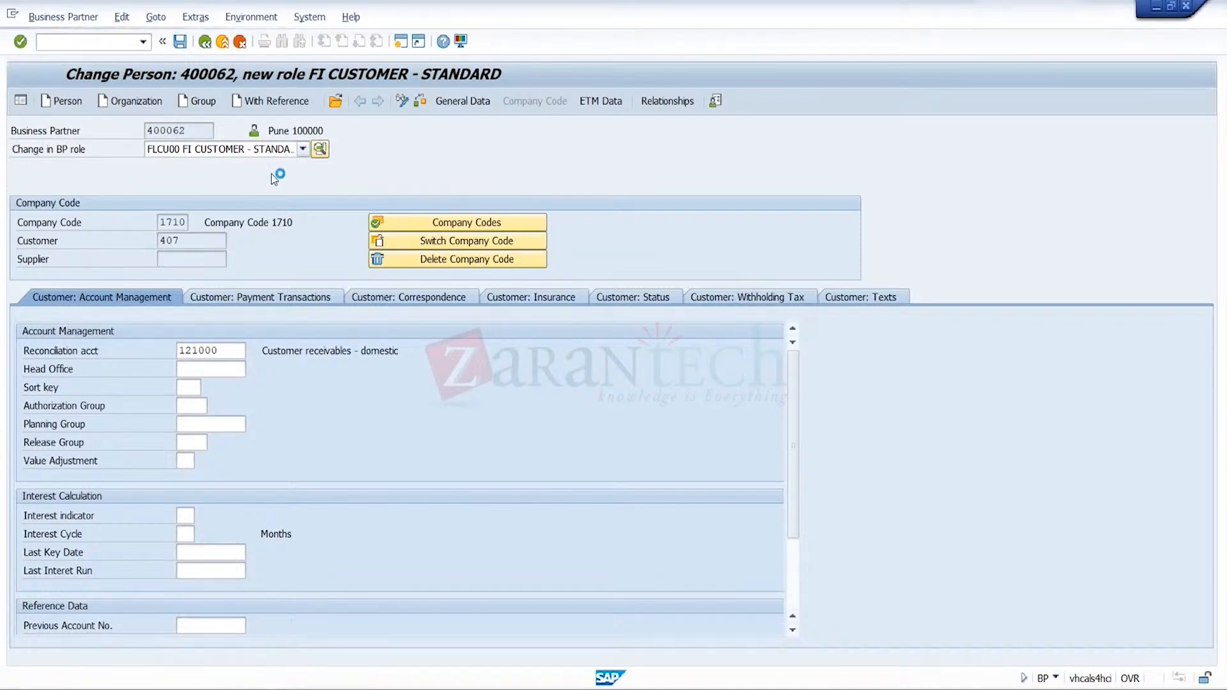
- Switch the FI customer data to company code TRG
{"action": "left_click", "coordinate": [438, 243]}
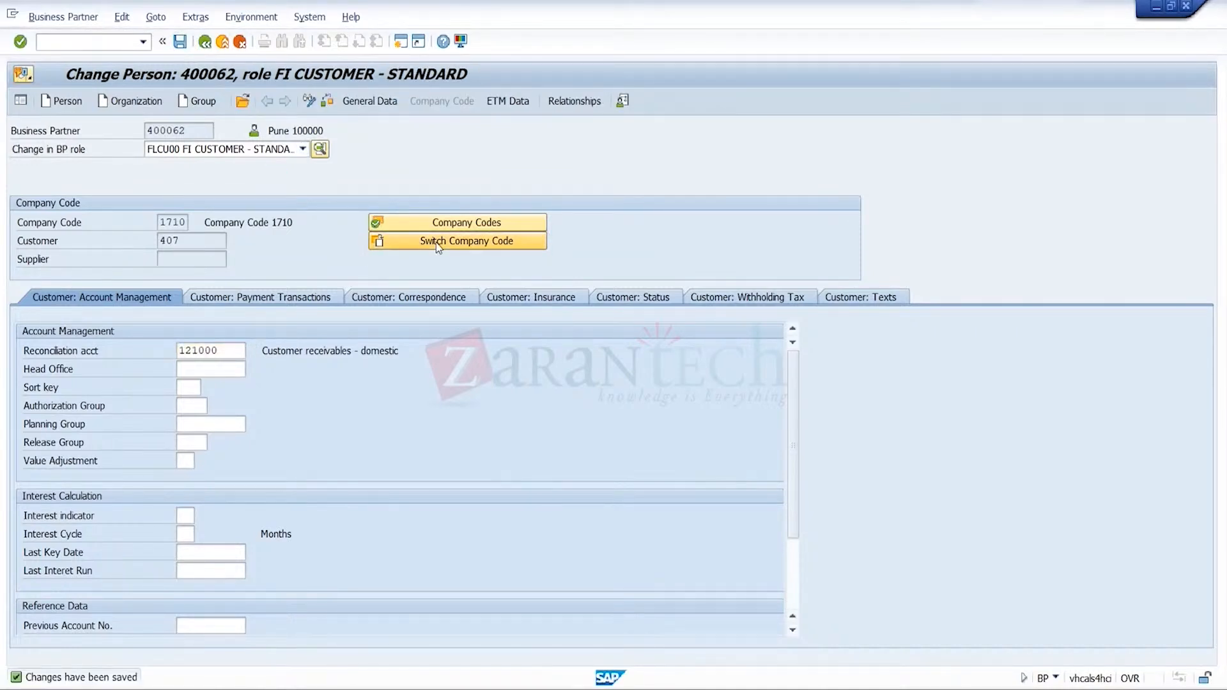
{"action": "left_click", "coordinate": [172, 223]}
{"action": "left_click", "coordinate": [169, 238]}
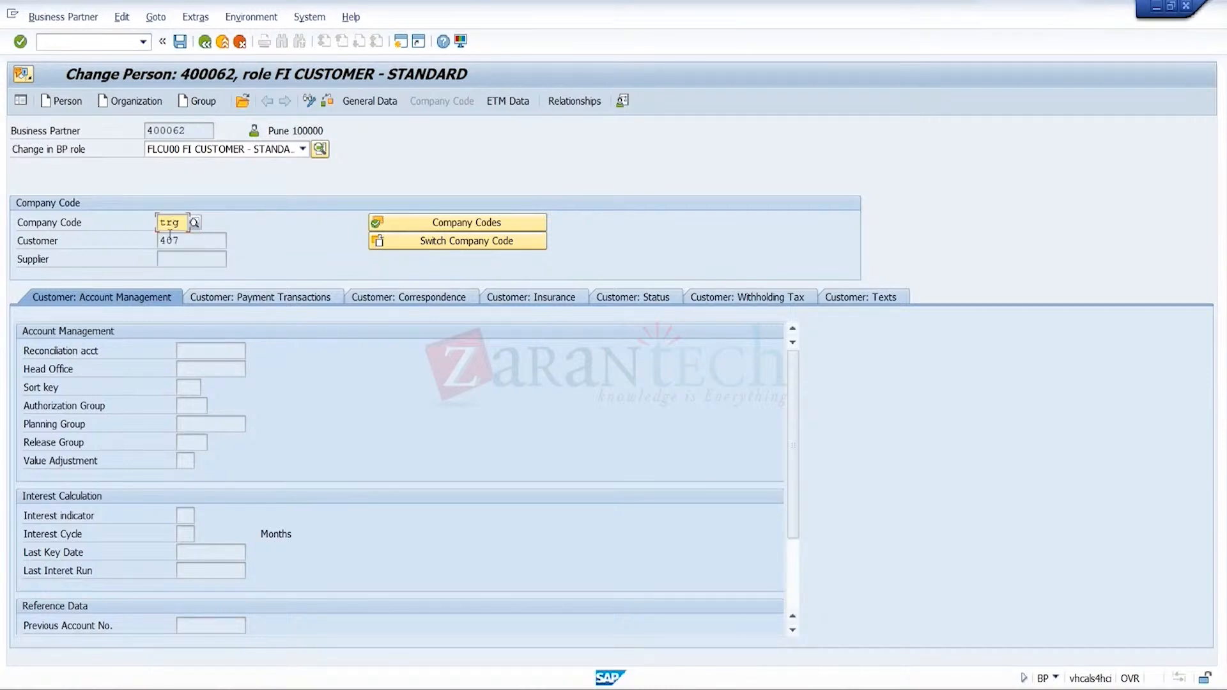
{"action": "key", "text": "Return"}
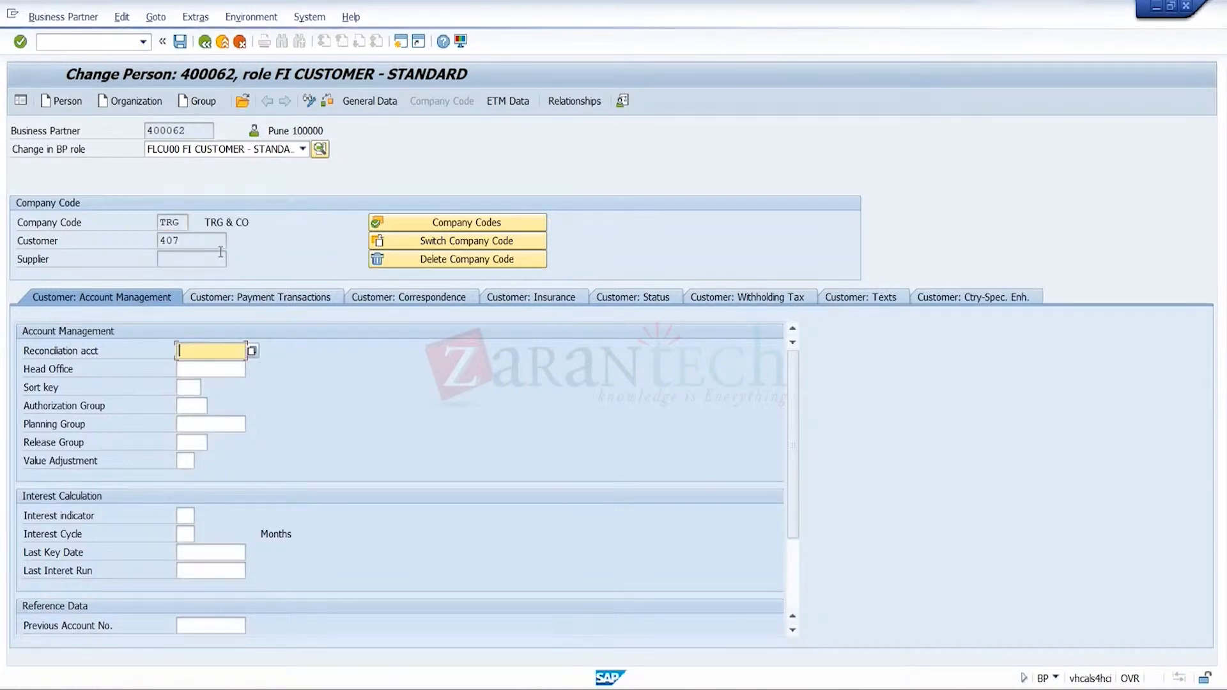
- Set the reconciliation account to 121000 for company code TRG and save the changes
{"action": "left_click", "coordinate": [255, 367]}
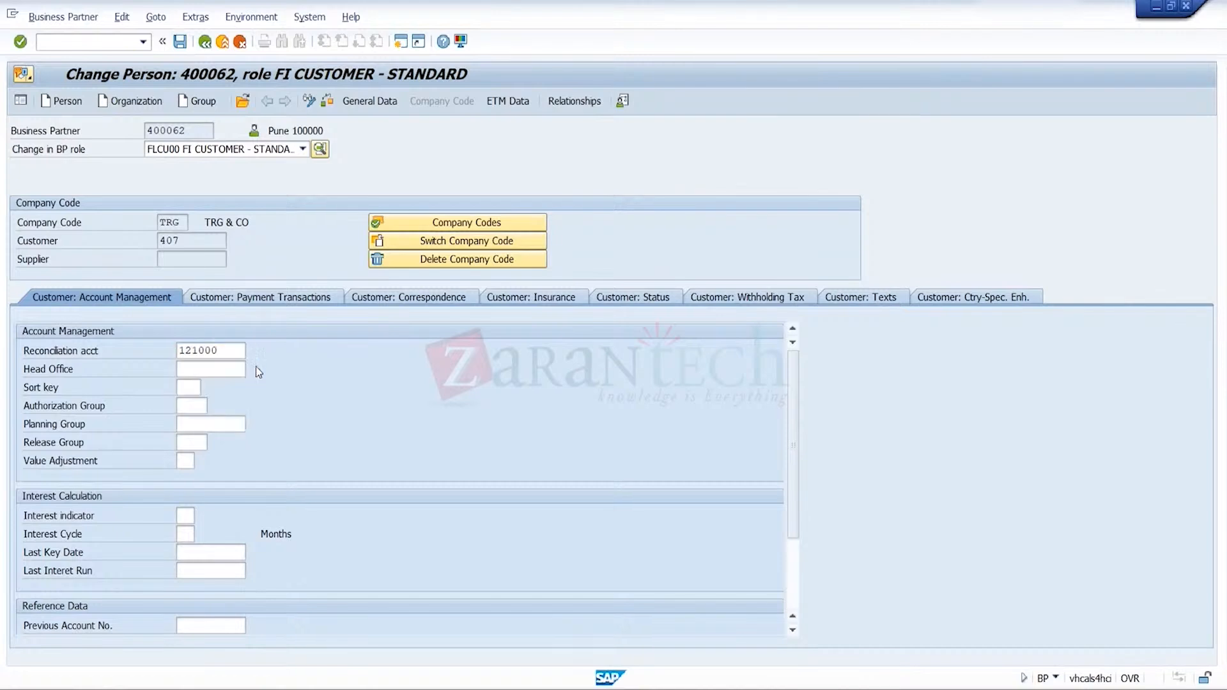
{"action": "key", "text": "Return"}
{"action": "left_click", "coordinate": [178, 48]}
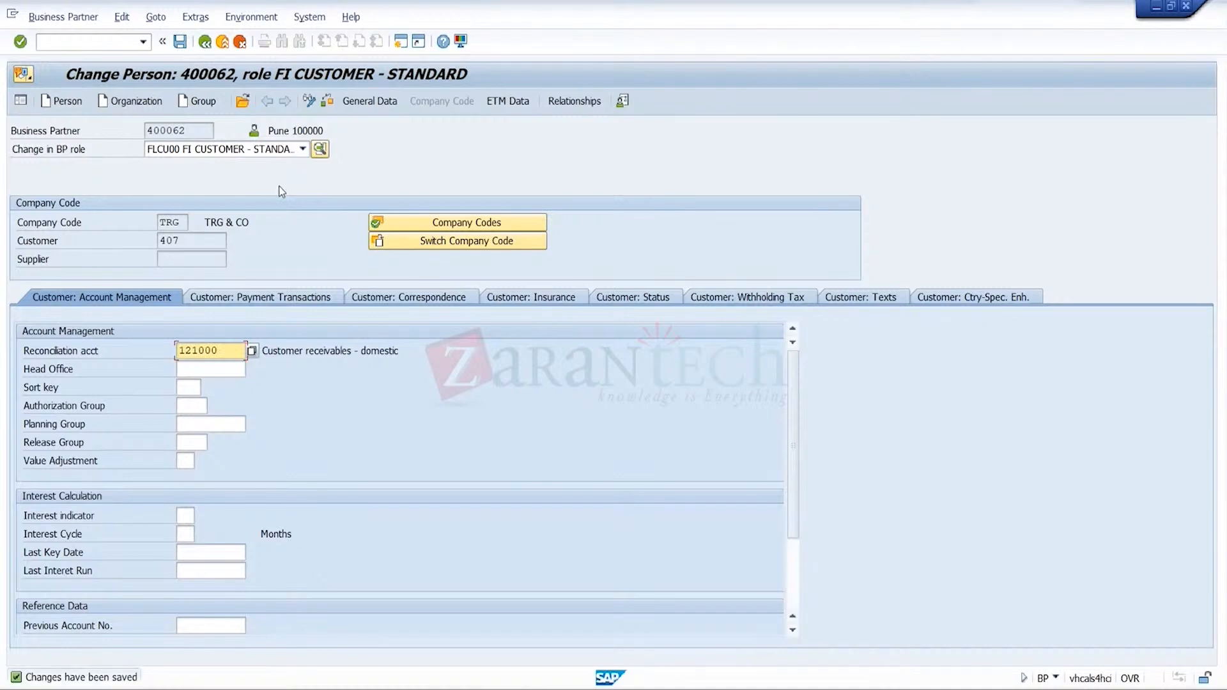
- Assign the BP role UKM000 SAP Credit Management to the person
{"action": "left_click", "coordinate": [302, 150]}
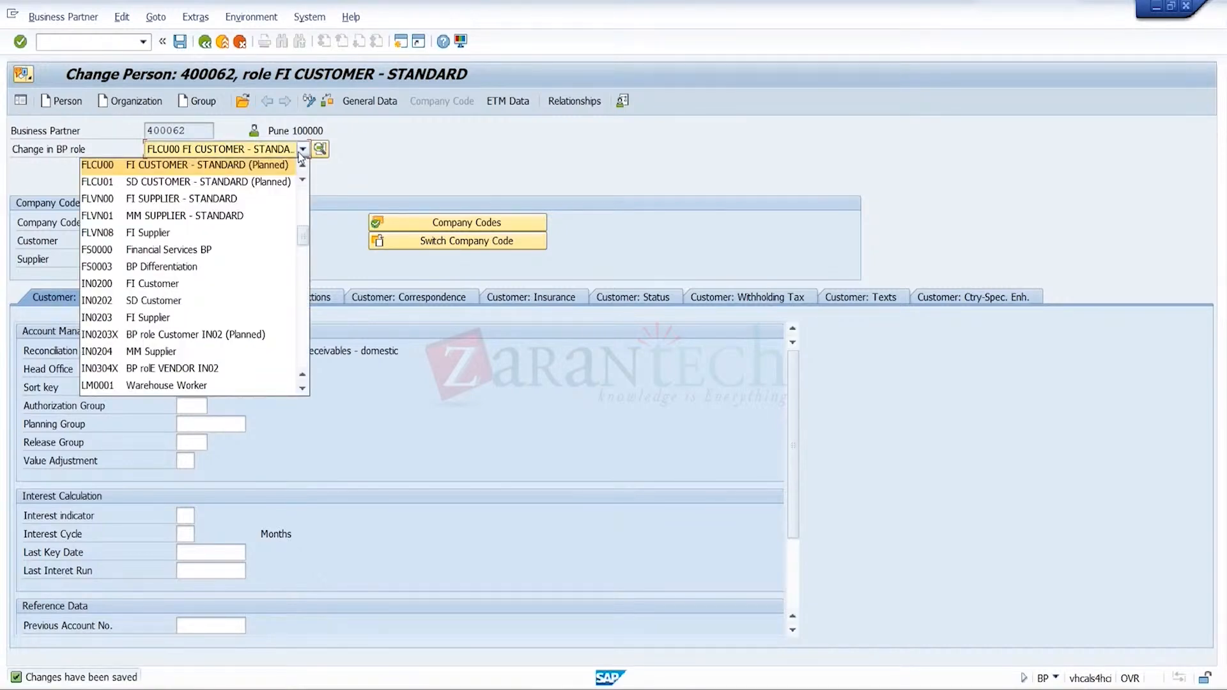
{"action": "scroll", "coordinate": [301, 158], "scroll_direction": "down", "scroll_amount": 4}
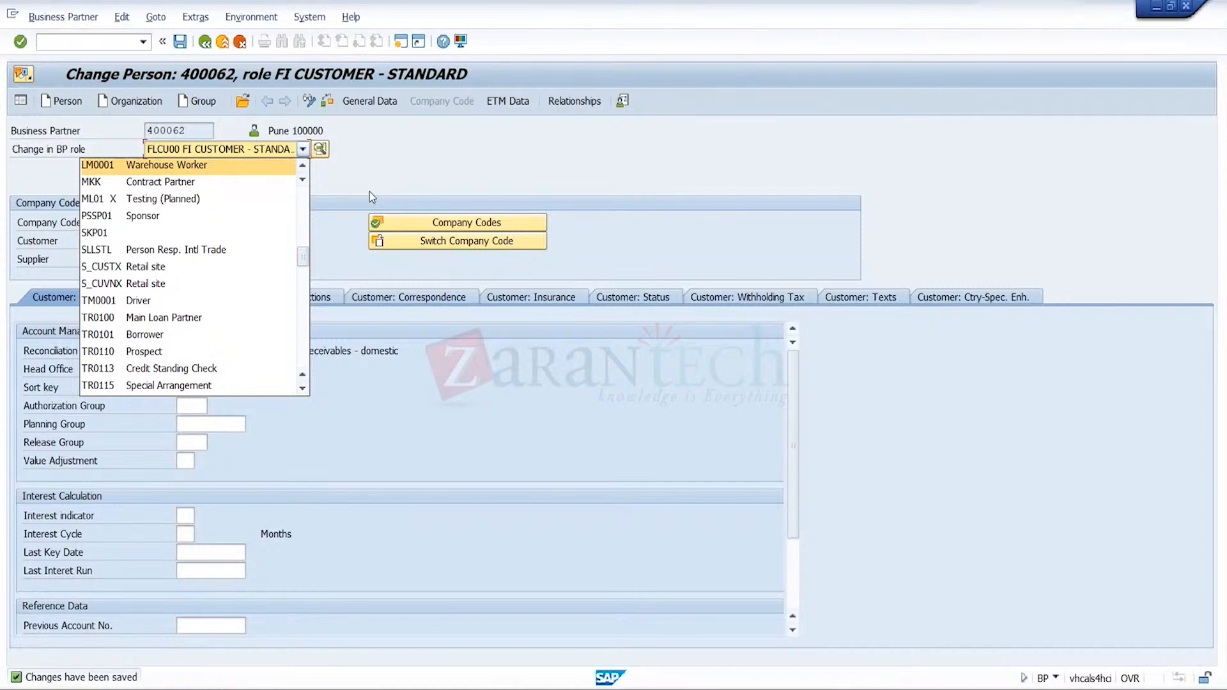
{"action": "left_click", "coordinate": [303, 342]}
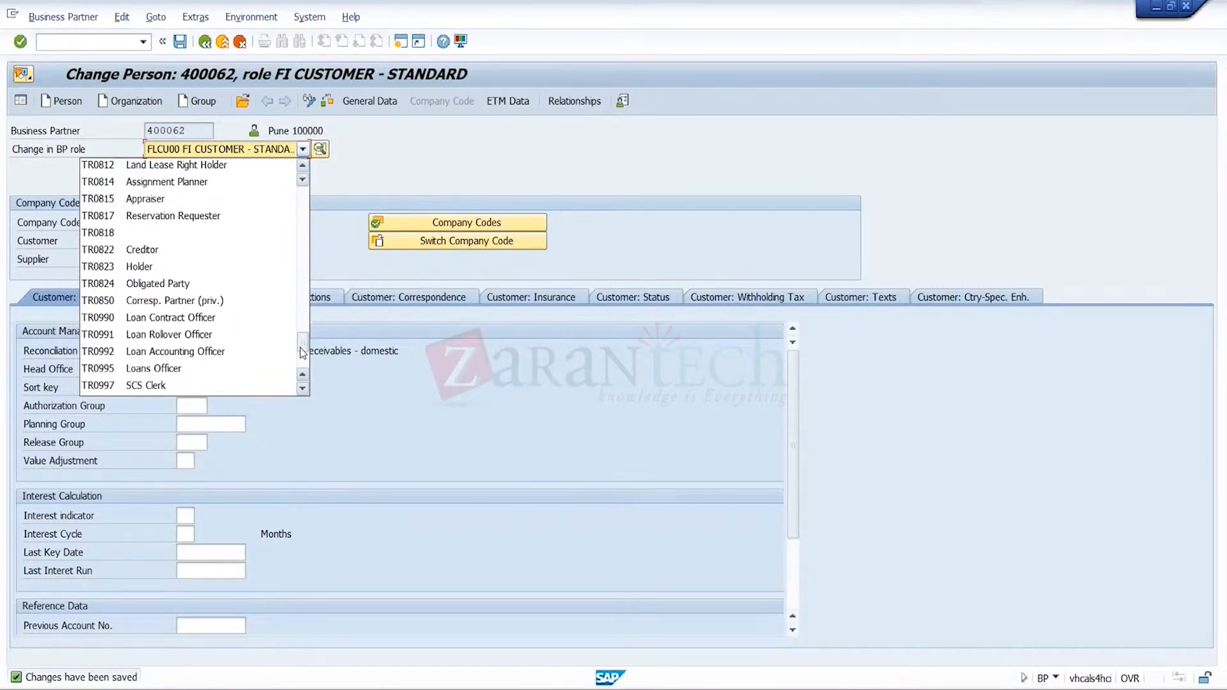
{"action": "scroll", "coordinate": [303, 352], "scroll_direction": "down", "scroll_amount": 3}
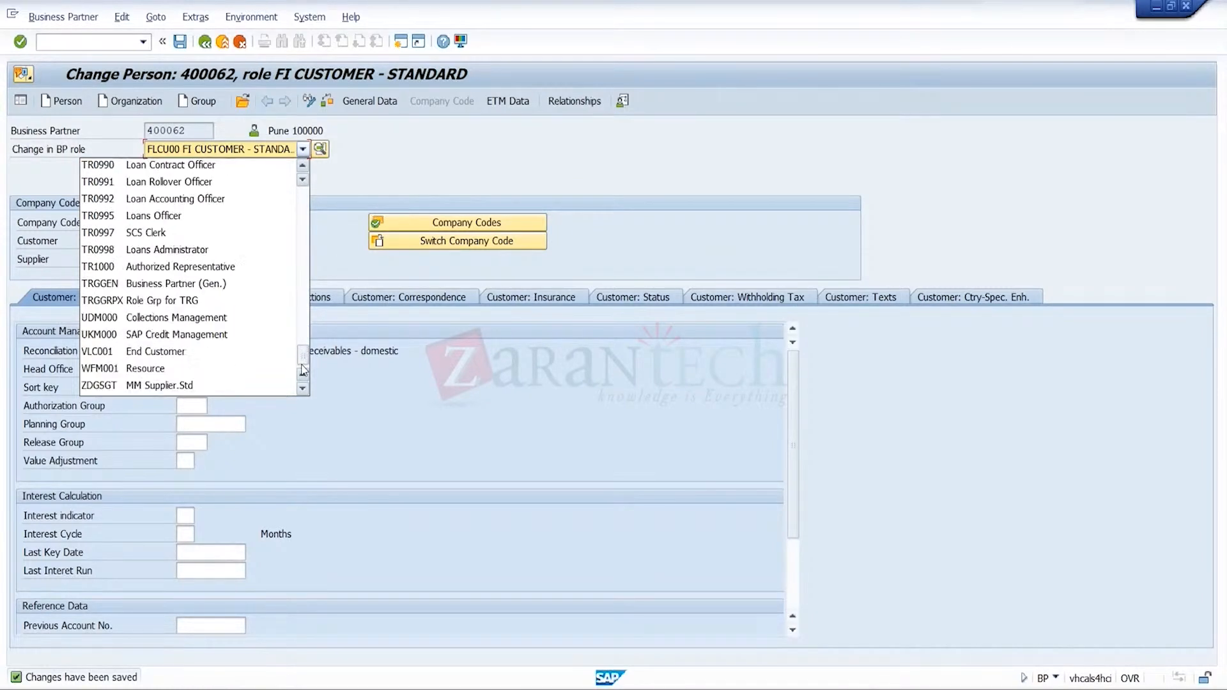
{"action": "left_click", "coordinate": [221, 335]}
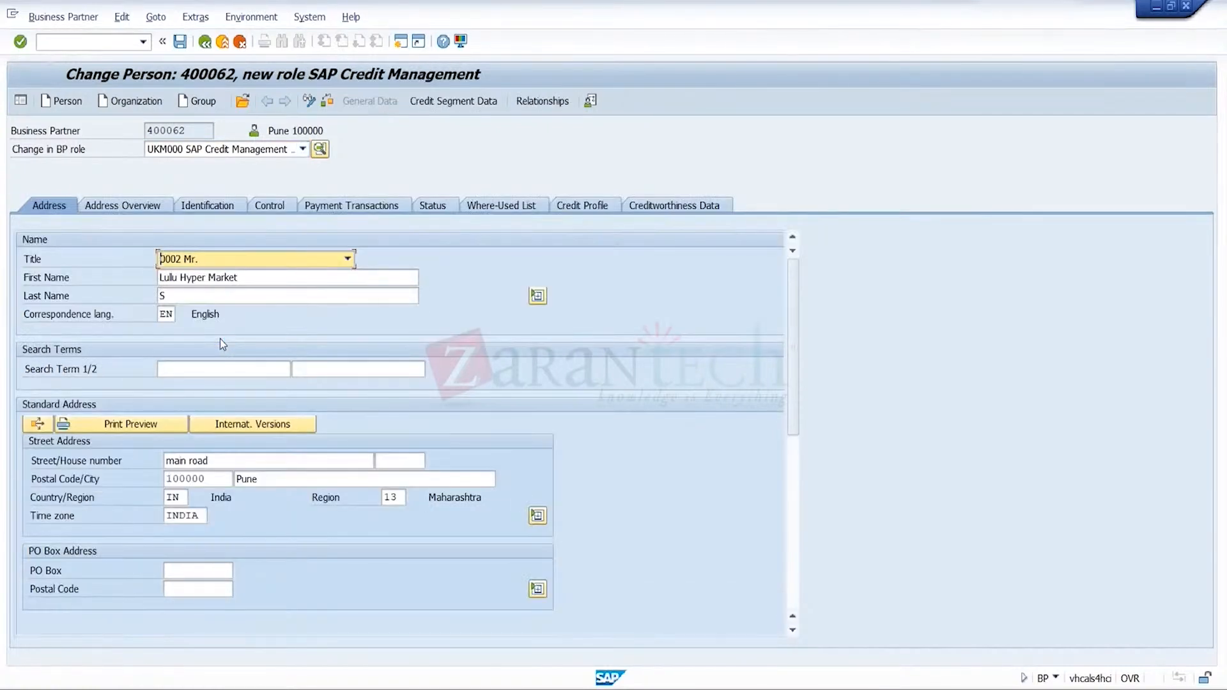
- In the general data's credit profile, choose scoring rule B2B-EXIST Rule for Existing Customers and enter 18.05.2024 as the score's valid-to date
{"action": "left_click", "coordinate": [473, 108]}
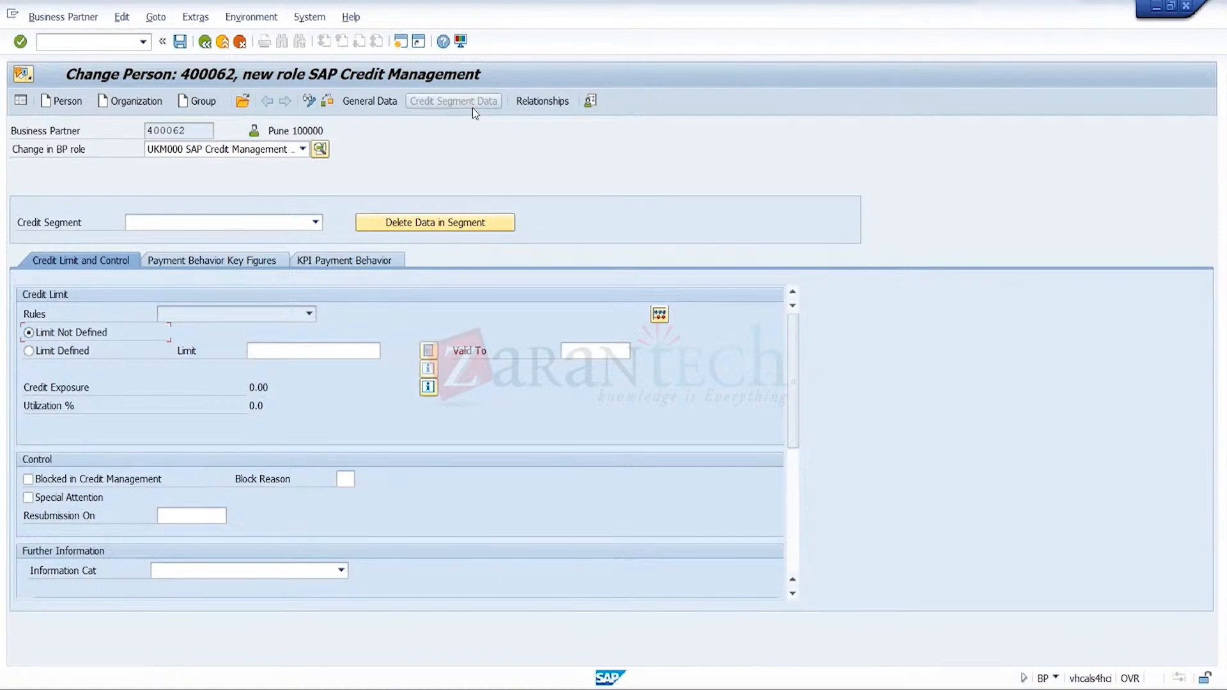
{"action": "left_click", "coordinate": [377, 102]}
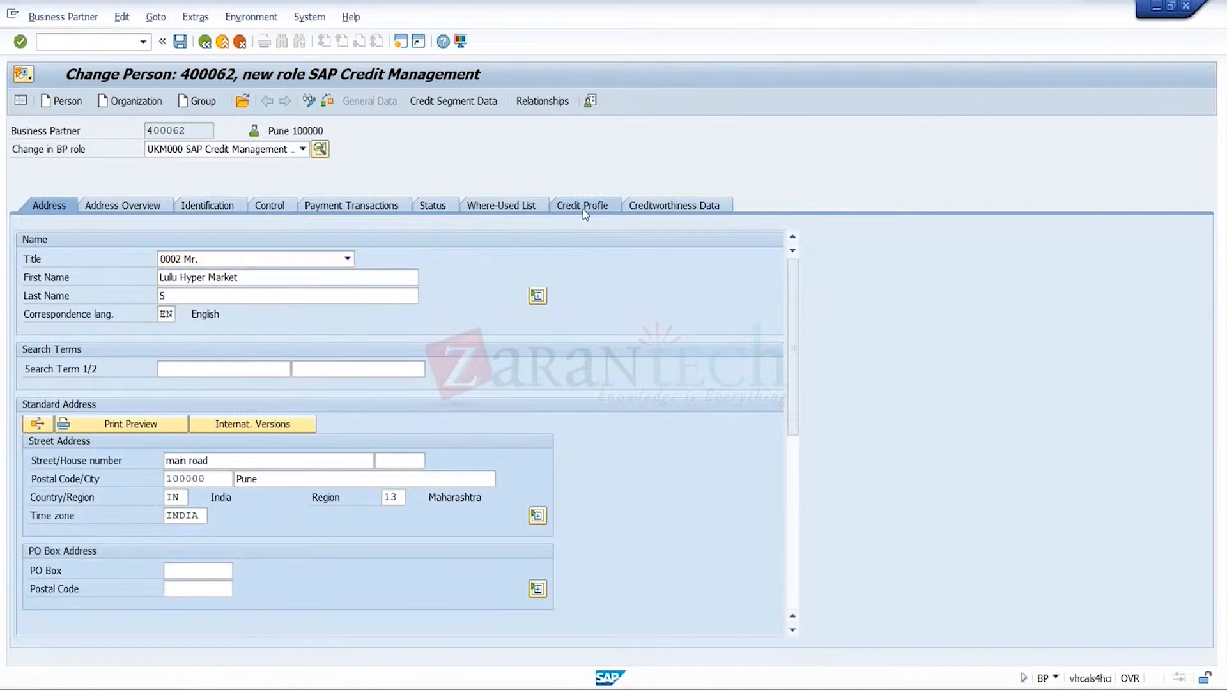
{"action": "left_click", "coordinate": [583, 207]}
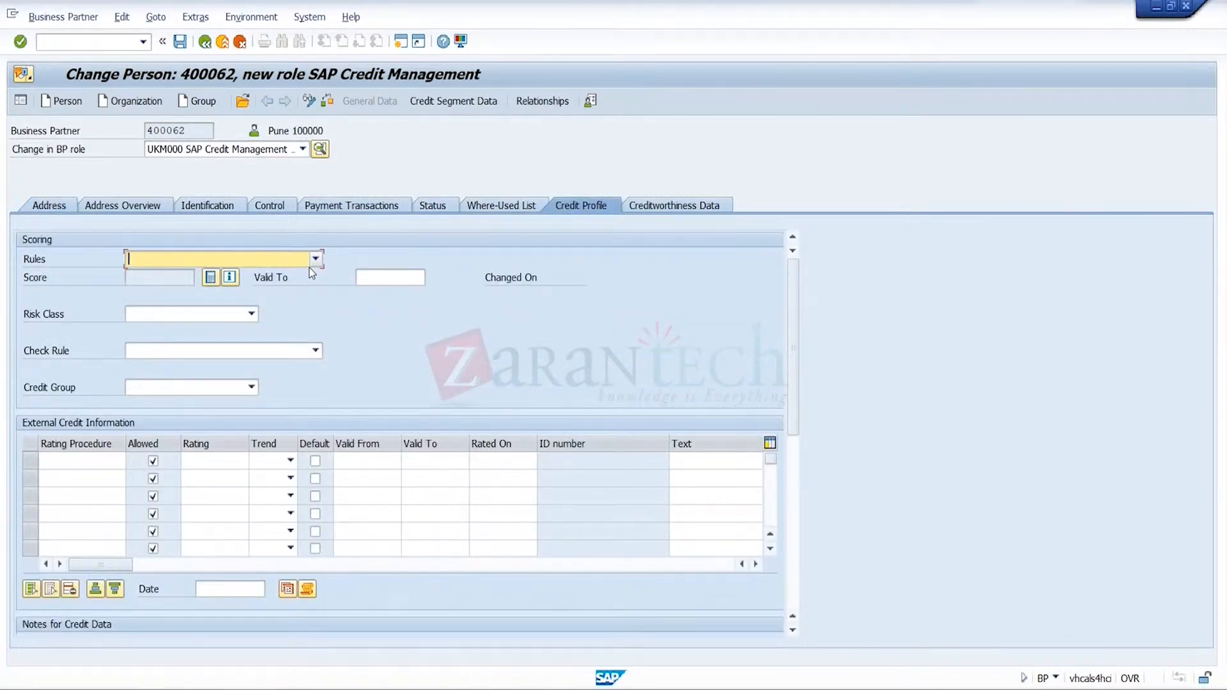
{"action": "left_click", "coordinate": [316, 260]}
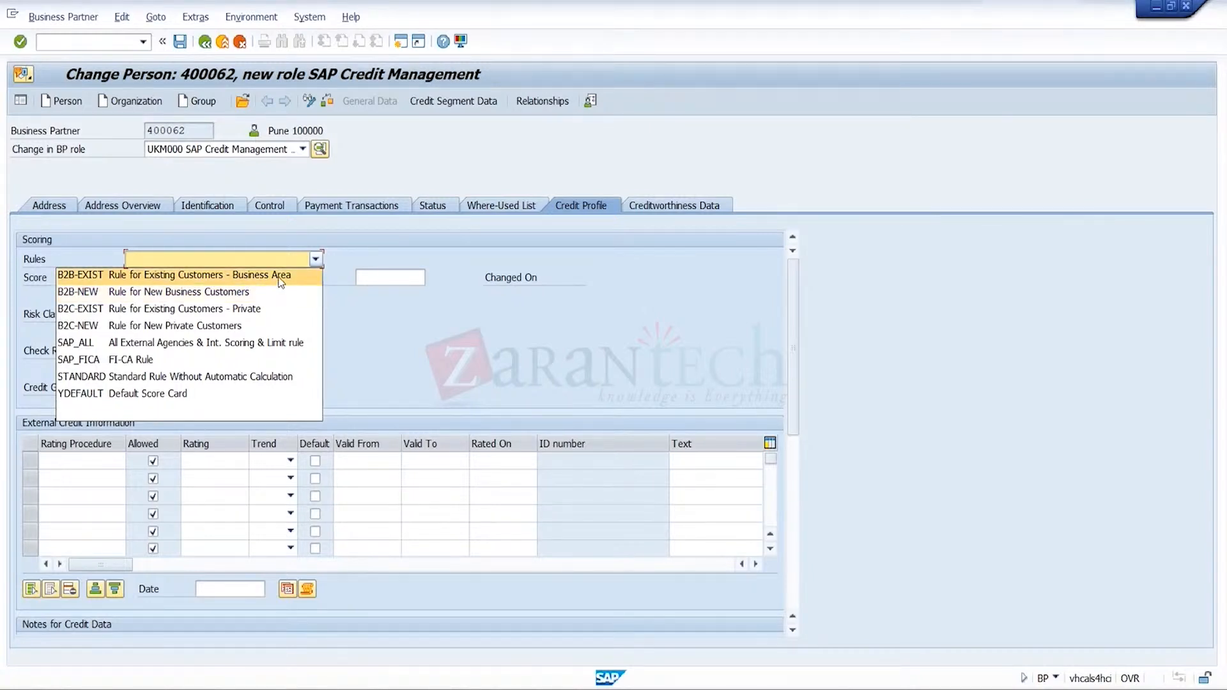
{"action": "left_click", "coordinate": [280, 275]}
{"action": "left_click", "coordinate": [395, 279]}
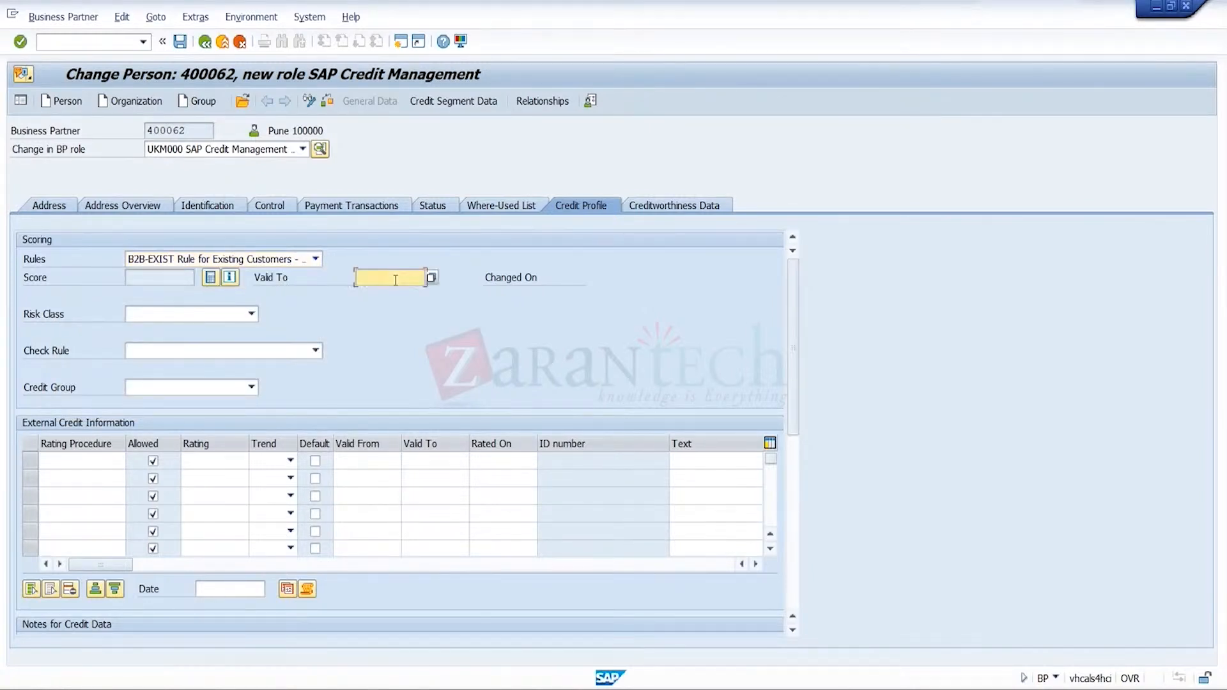
{"action": "left_click", "coordinate": [395, 289]}
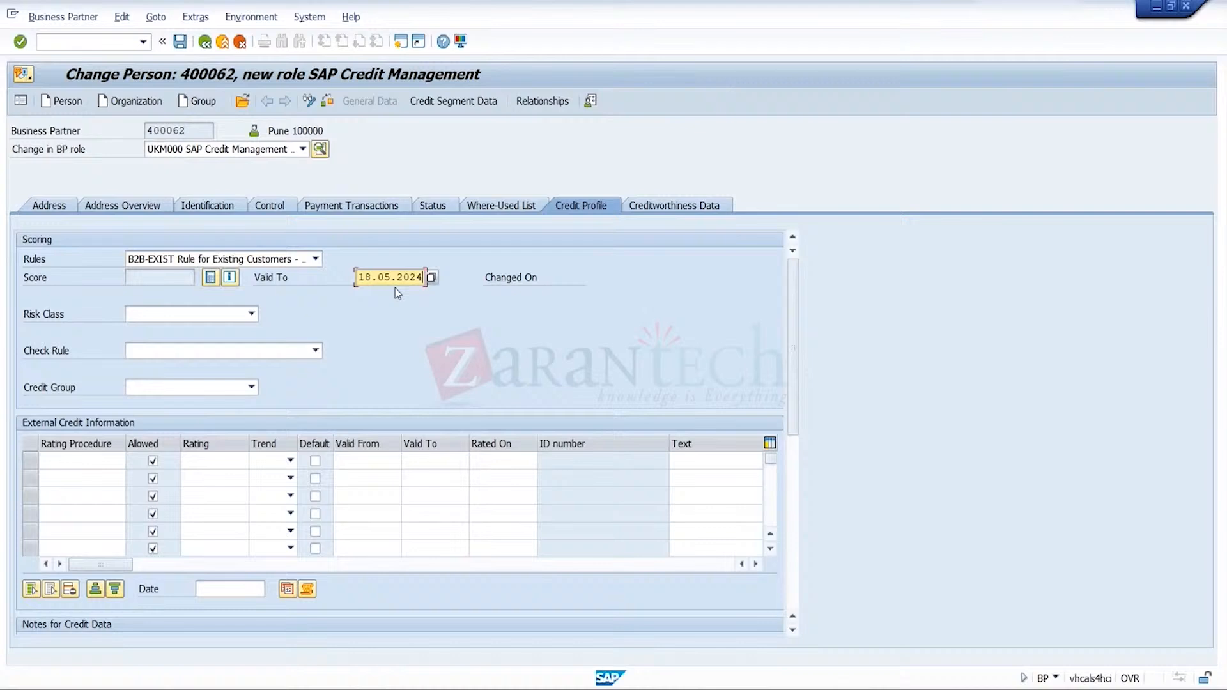
- Set risk class B Low Default Risk, check rule 01 Default - All Checks Active and credit group 4 Test in the credit profile
{"action": "left_click", "coordinate": [251, 314]}
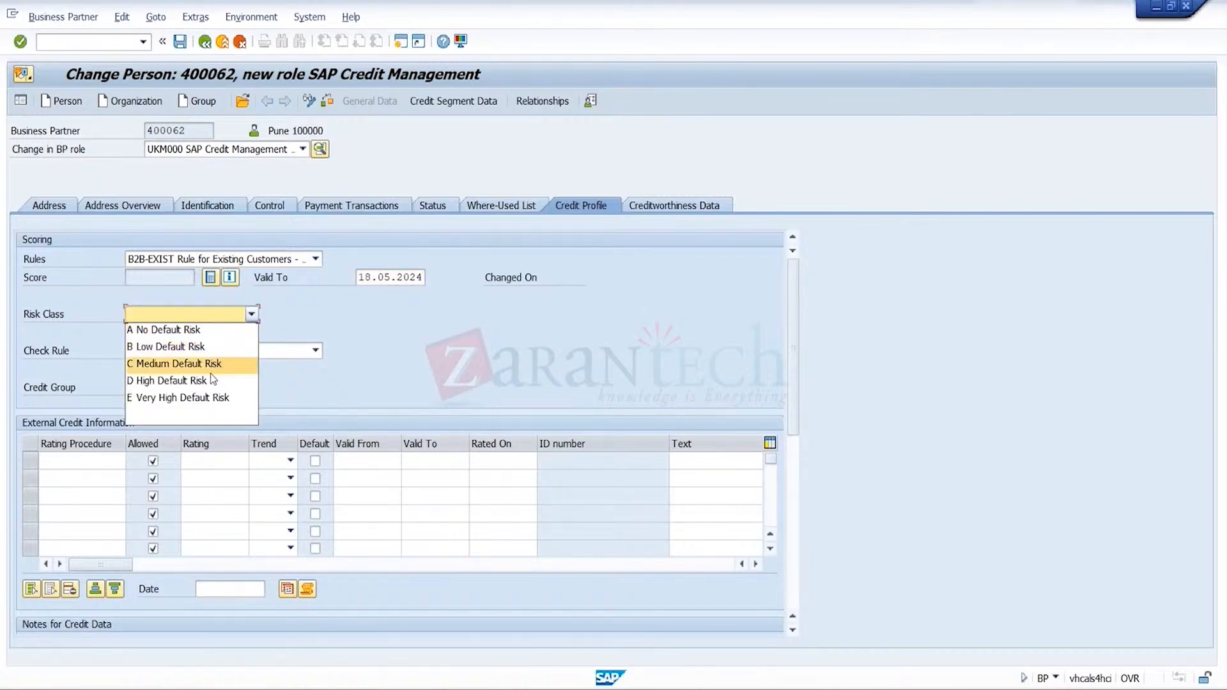
{"action": "left_click", "coordinate": [211, 347]}
{"action": "left_click", "coordinate": [215, 349]}
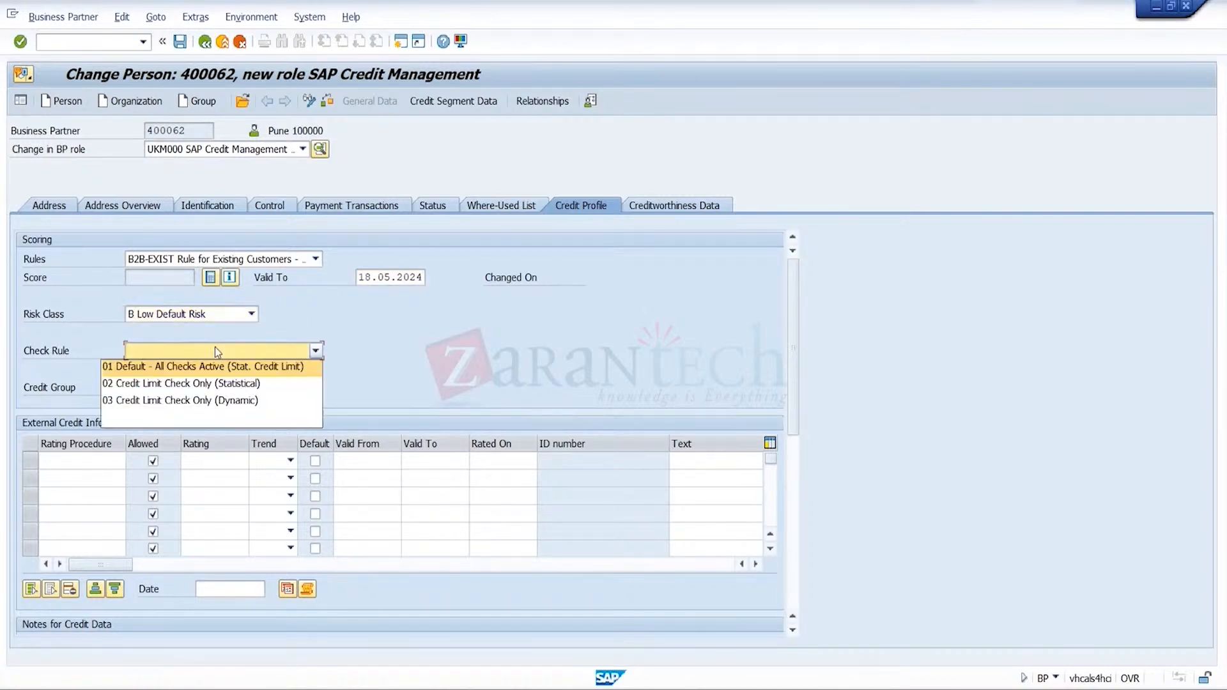
{"action": "left_click", "coordinate": [248, 373]}
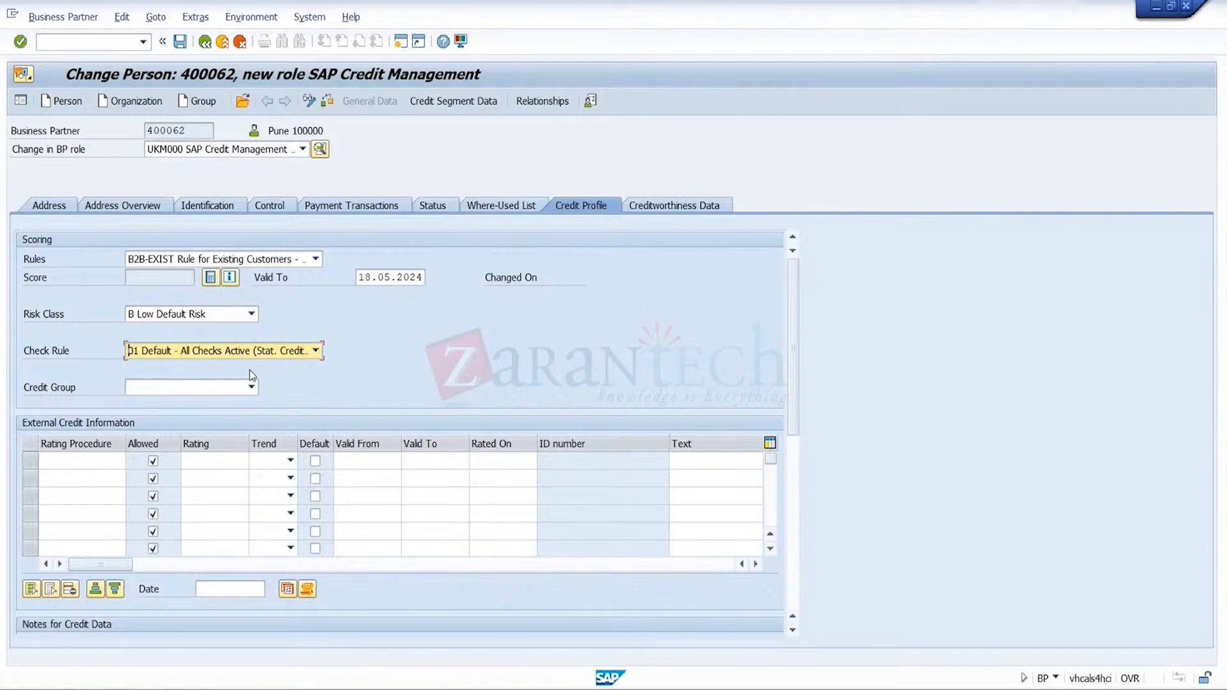
{"action": "left_click", "coordinate": [251, 386]}
{"action": "left_click", "coordinate": [174, 456]}
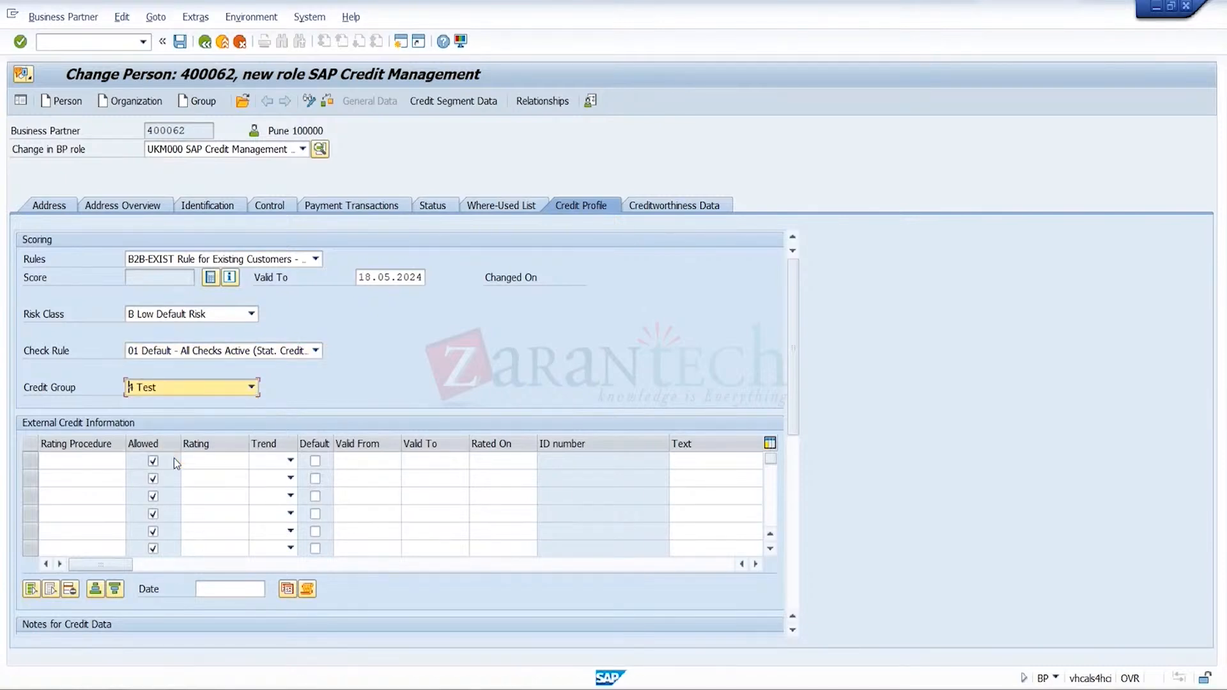
{"action": "left_click", "coordinate": [259, 356]}
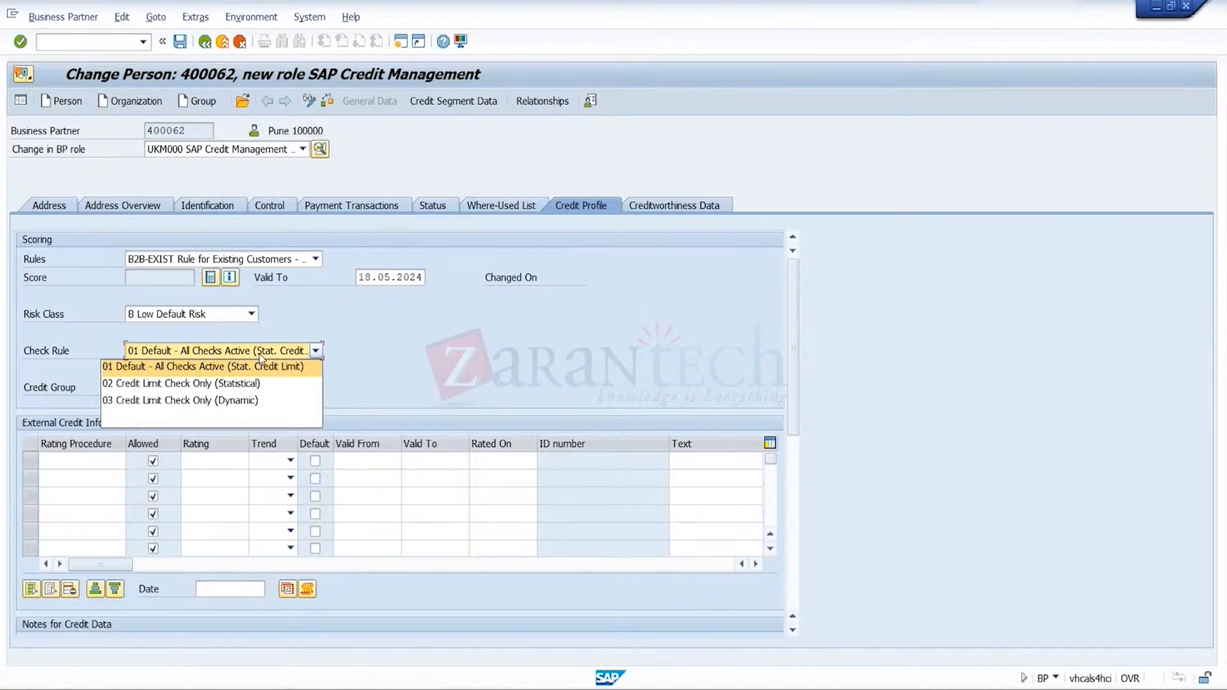
{"action": "left_click", "coordinate": [260, 366]}
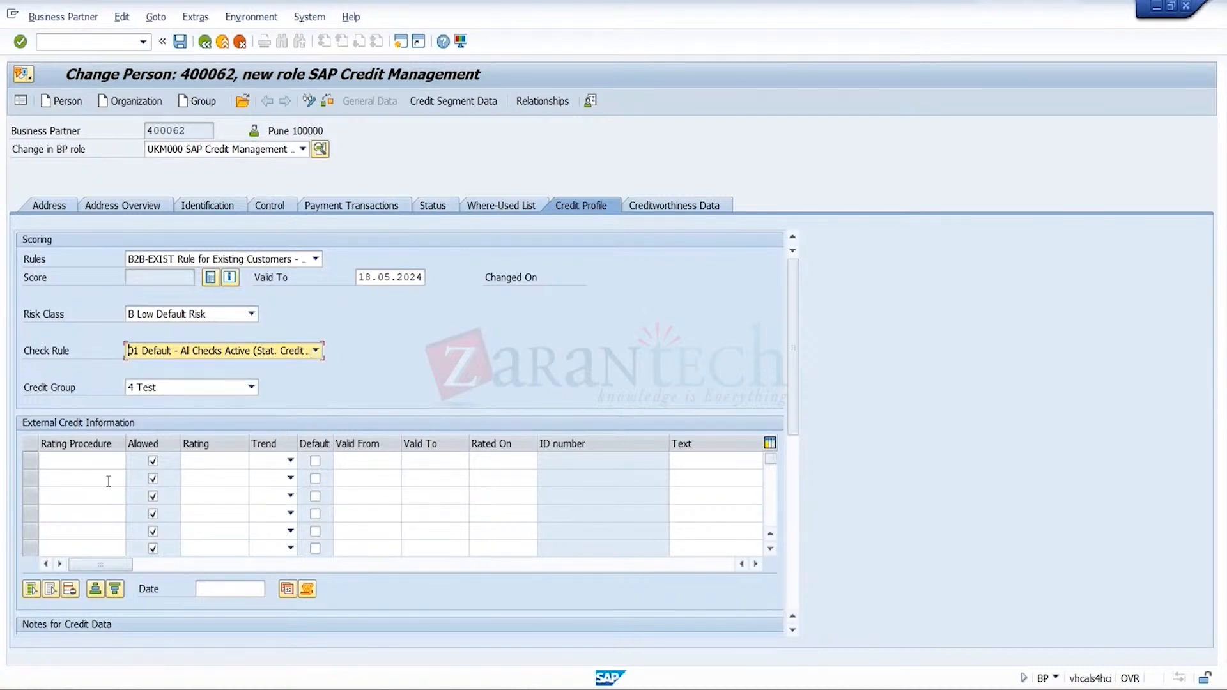
- Add an external credit information entry with rating procedure 0EXT1, rating 2A and a positive trend
{"action": "left_click", "coordinate": [99, 459]}
{"action": "left_click", "coordinate": [131, 461]}
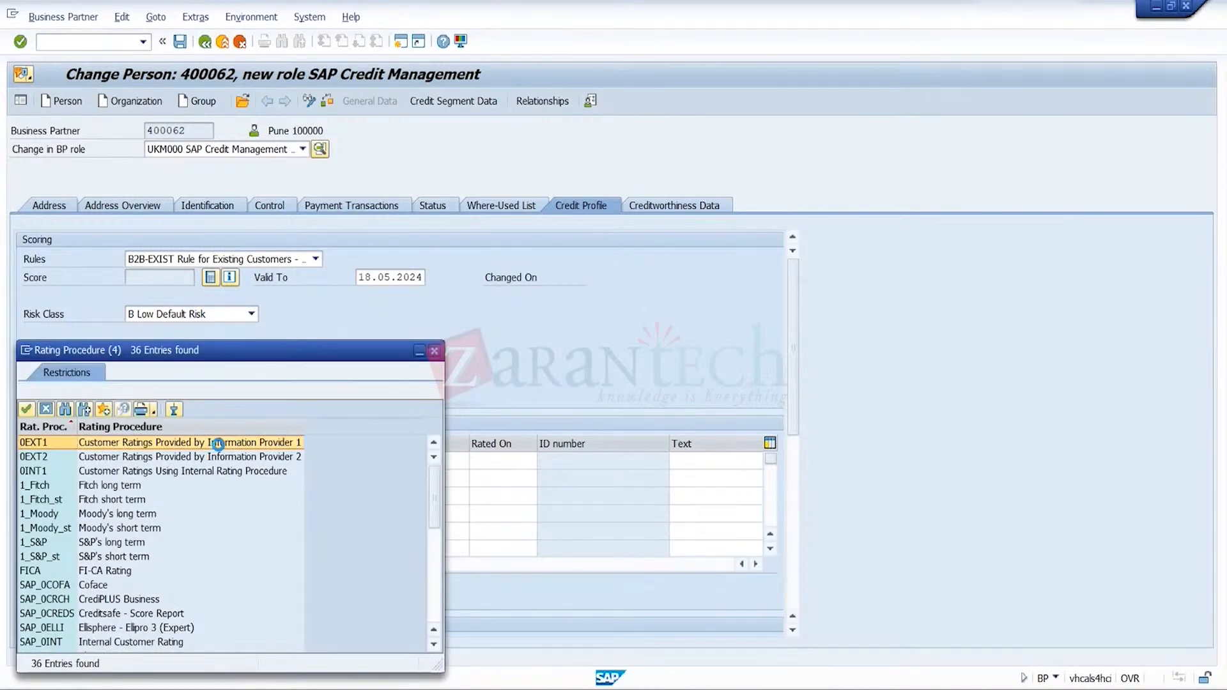
{"action": "double_click", "coordinate": [218, 449]}
{"action": "left_click", "coordinate": [255, 461]}
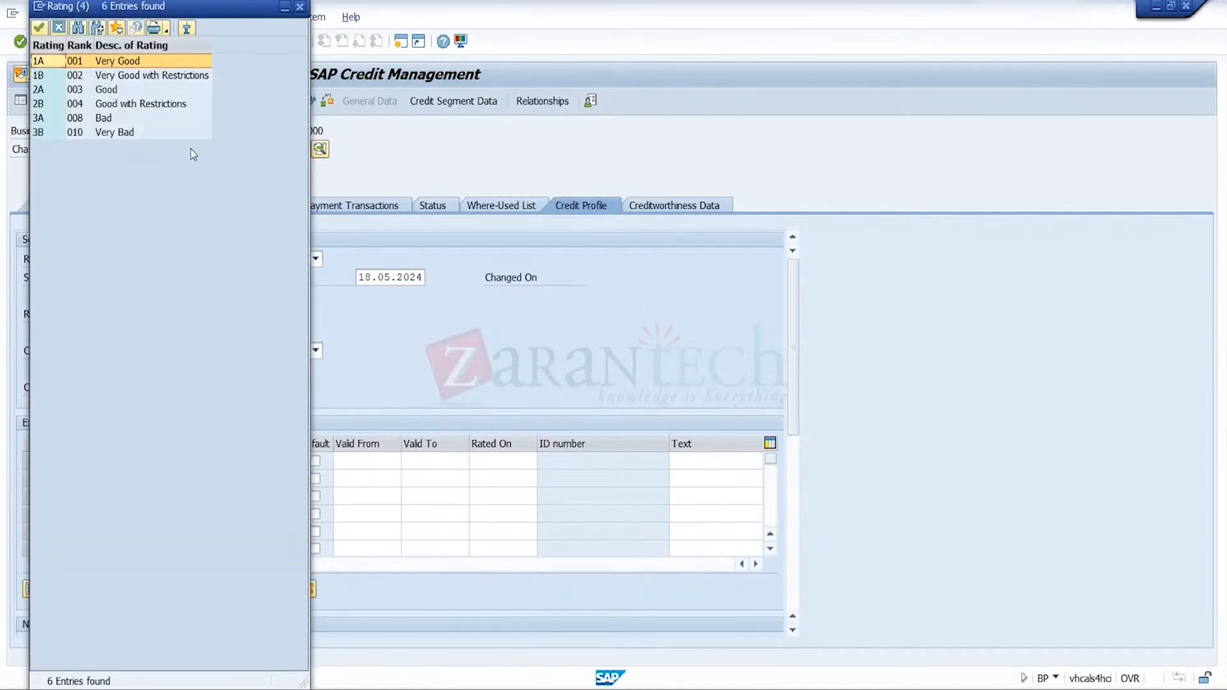
{"action": "double_click", "coordinate": [104, 89]}
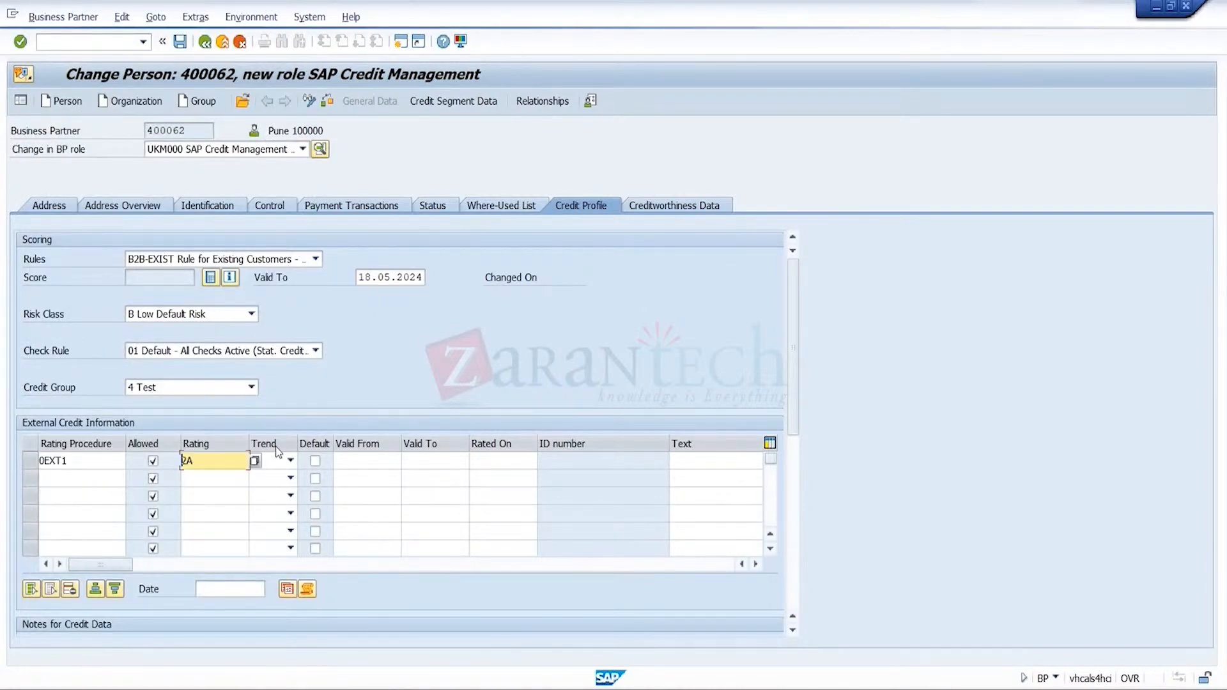
{"action": "left_click", "coordinate": [279, 461]}
{"action": "left_click", "coordinate": [266, 478]}
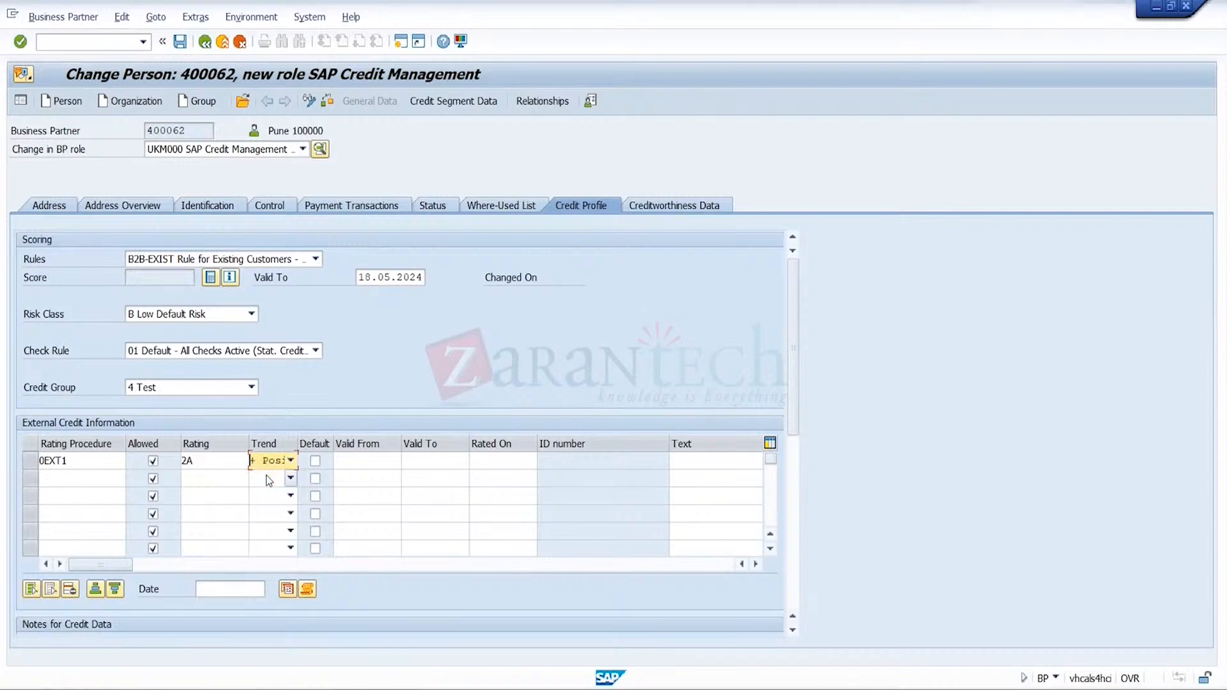
{"action": "key", "text": "Return"}
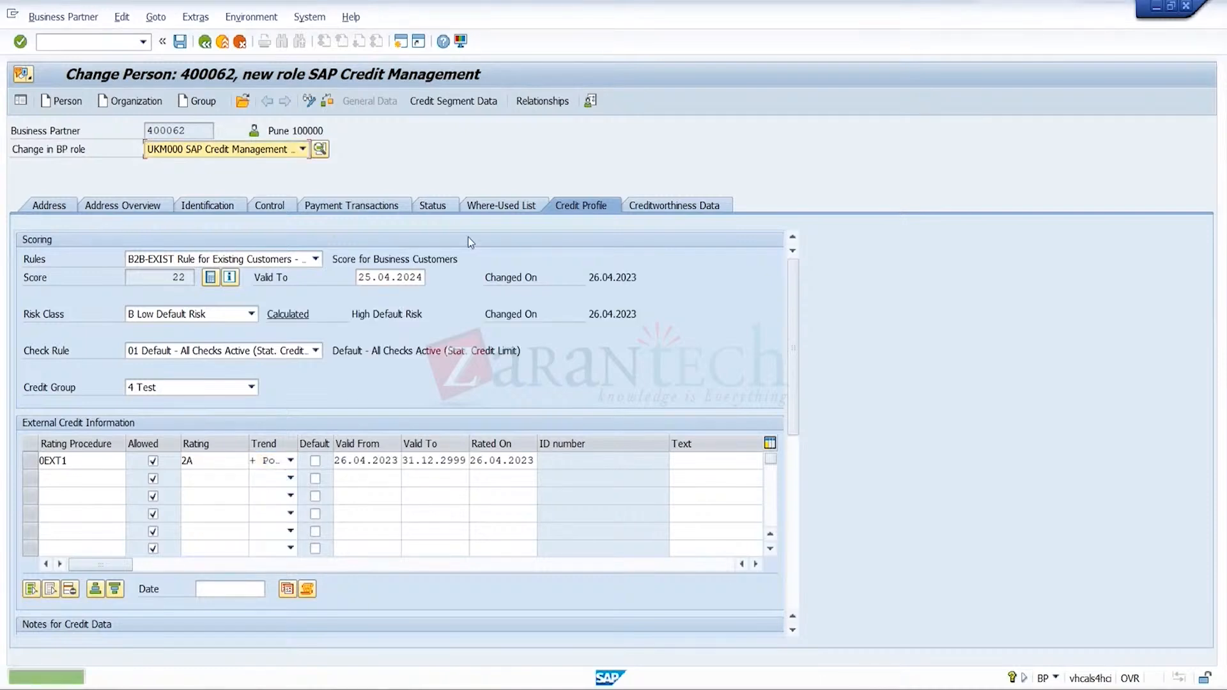
- Open the credit segment data and select credit segment TRGSCRSEG Credit Segment TRGC for Sales
{"action": "left_click", "coordinate": [490, 107]}
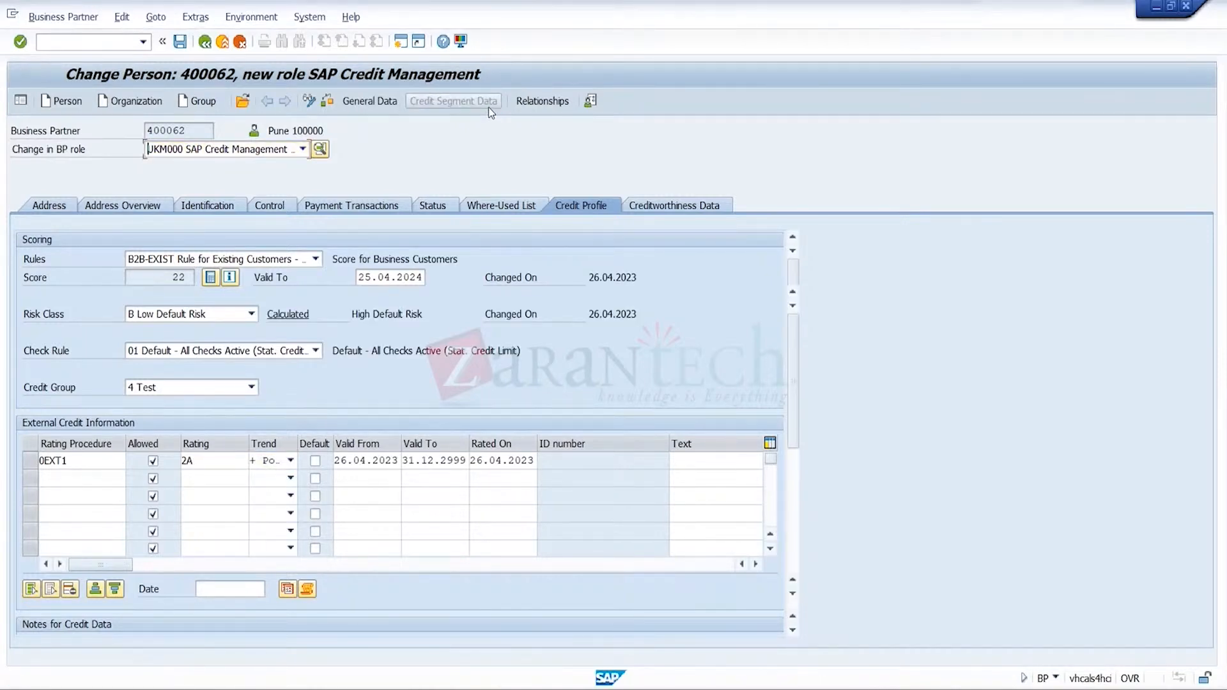
{"action": "left_click", "coordinate": [315, 222]}
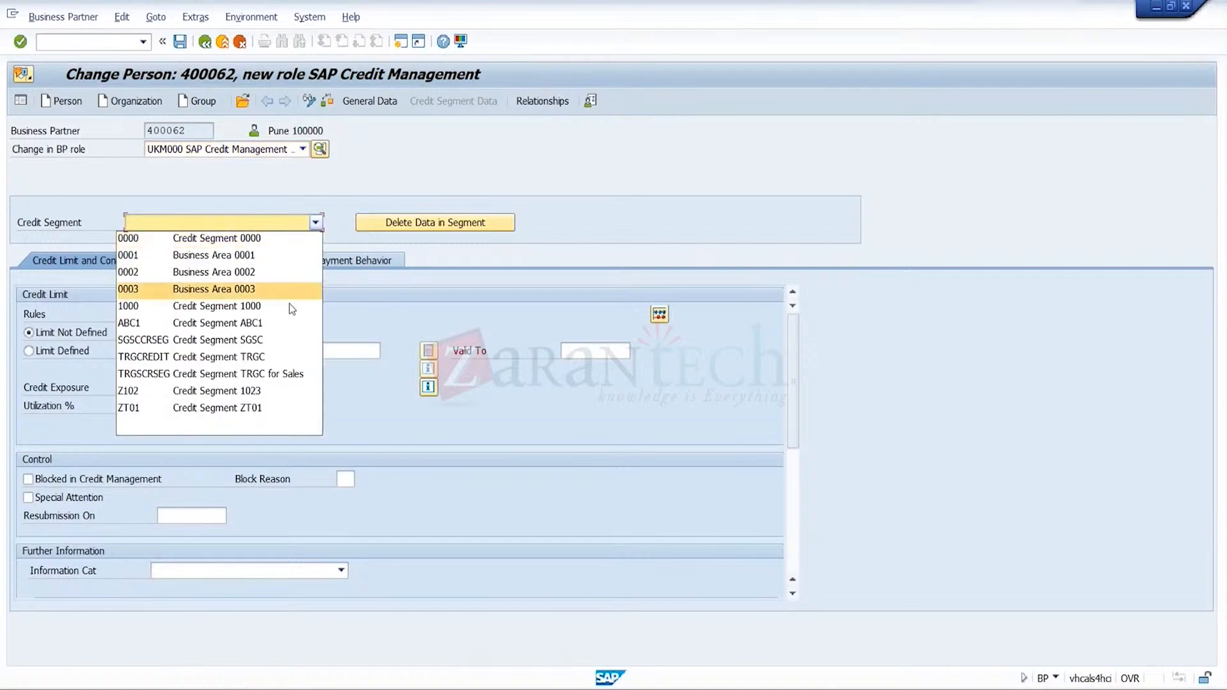
{"action": "left_click", "coordinate": [290, 375]}
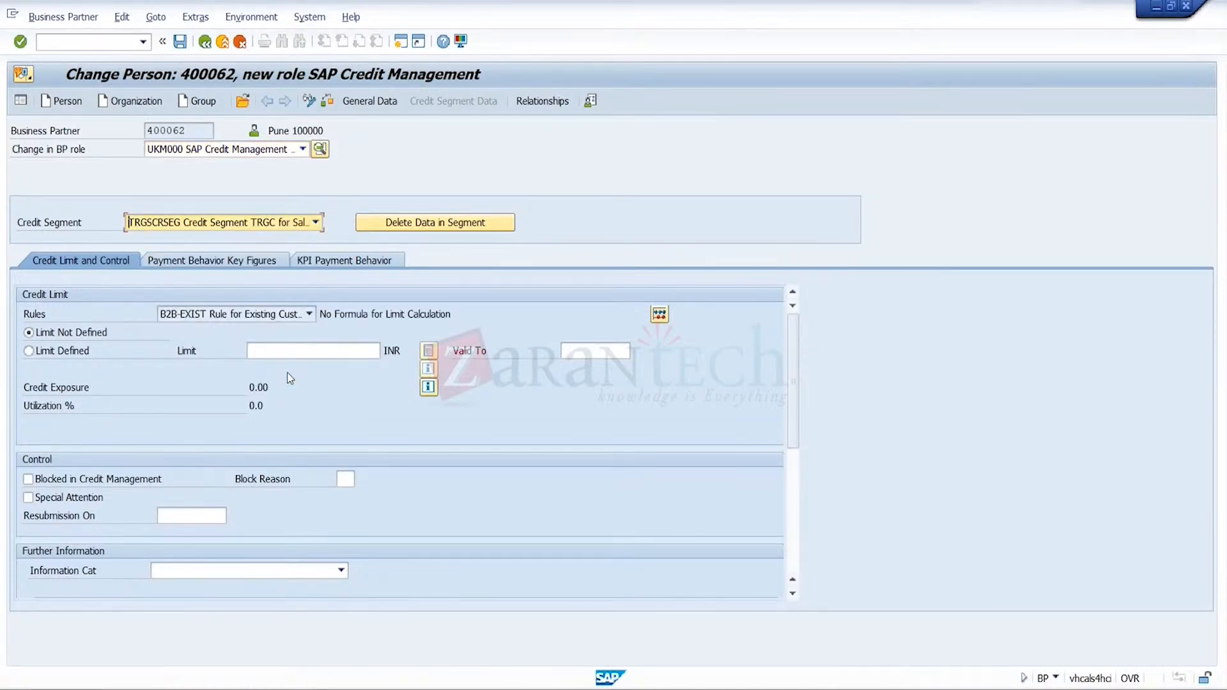
- Define a credit limit of 500,000 INR for the credit segment and save the business partner
{"action": "left_click", "coordinate": [83, 358]}
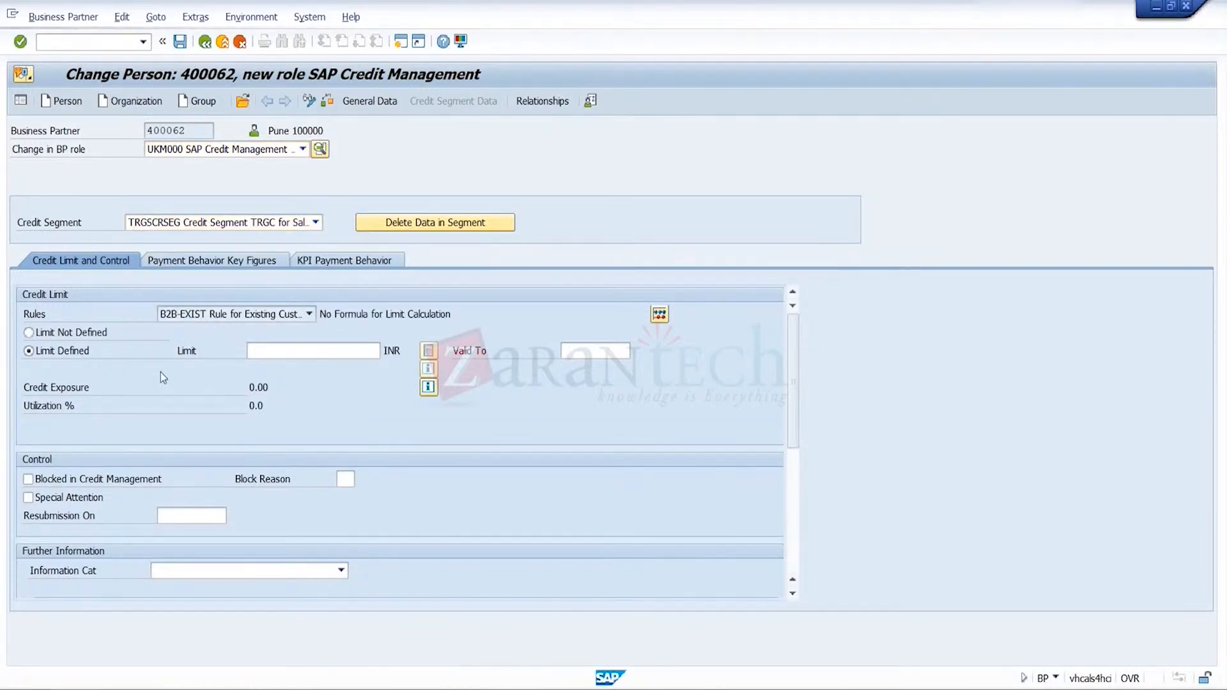
{"action": "left_click", "coordinate": [309, 352]}
{"action": "type", "text": "5"}
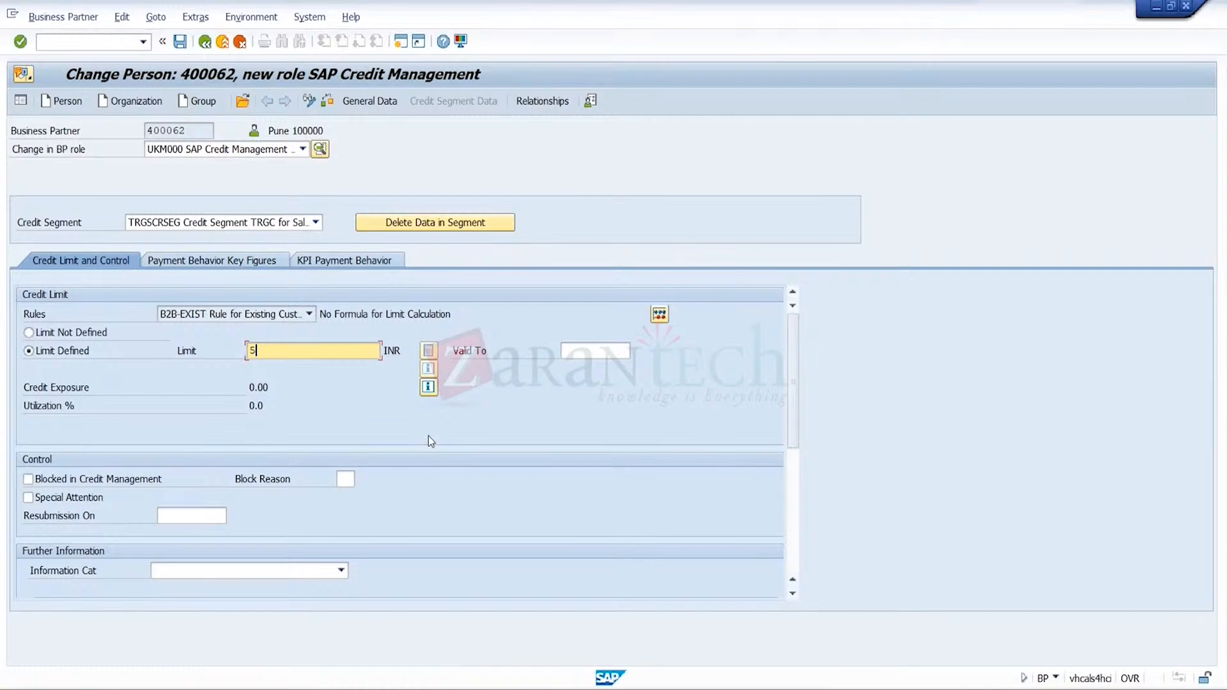
{"action": "type", "text": "00000"}
{"action": "key", "text": "Return"}
{"action": "key", "text": "Return"}
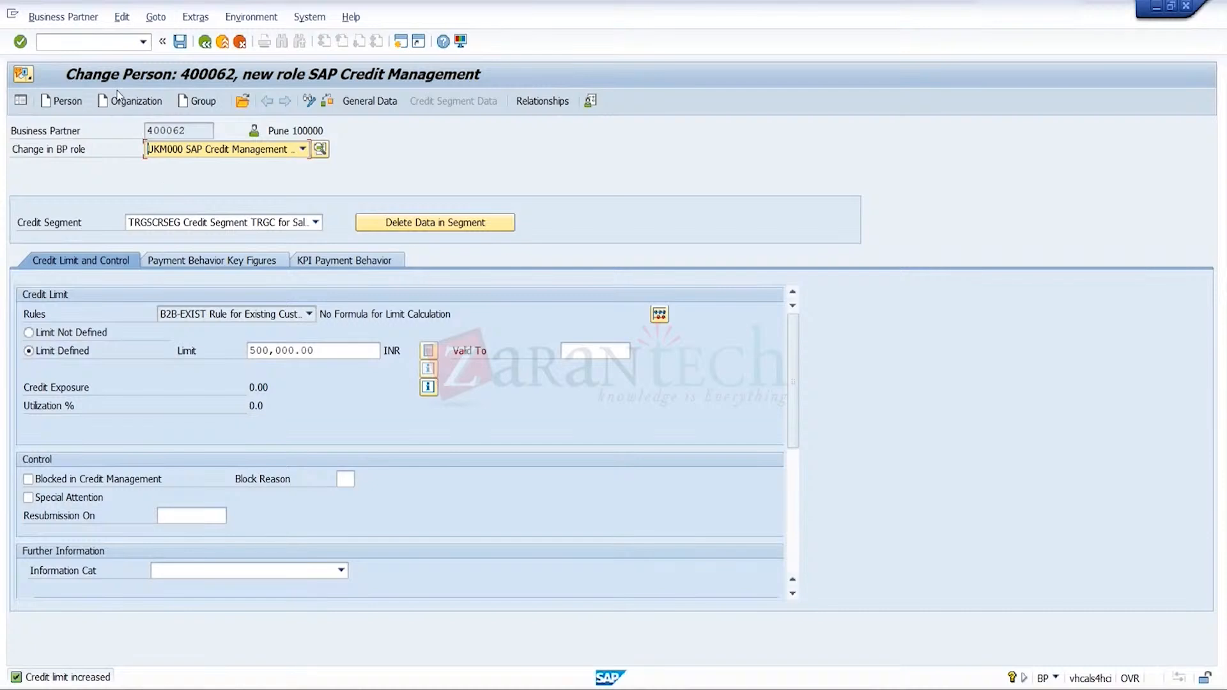
{"action": "left_click", "coordinate": [176, 43]}
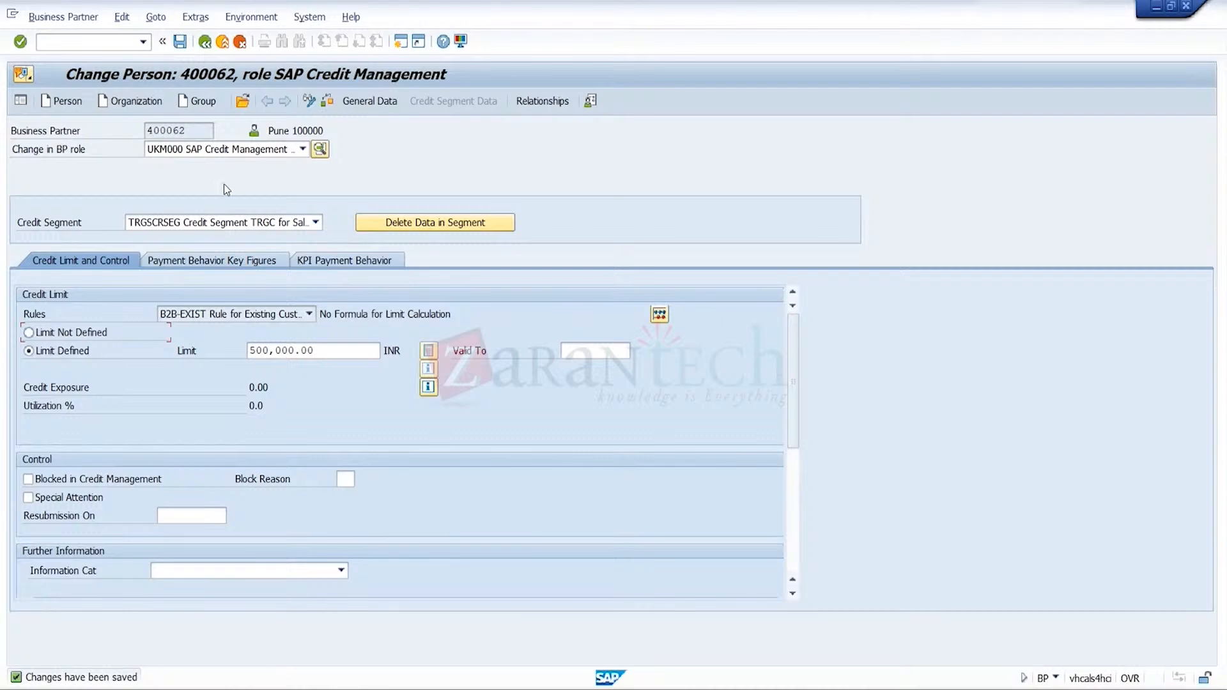
- Display the person in role FLCU01 SD CUSTOMER - STANDARD and examine the customer number in the customer general data
{"action": "left_click", "coordinate": [373, 102]}
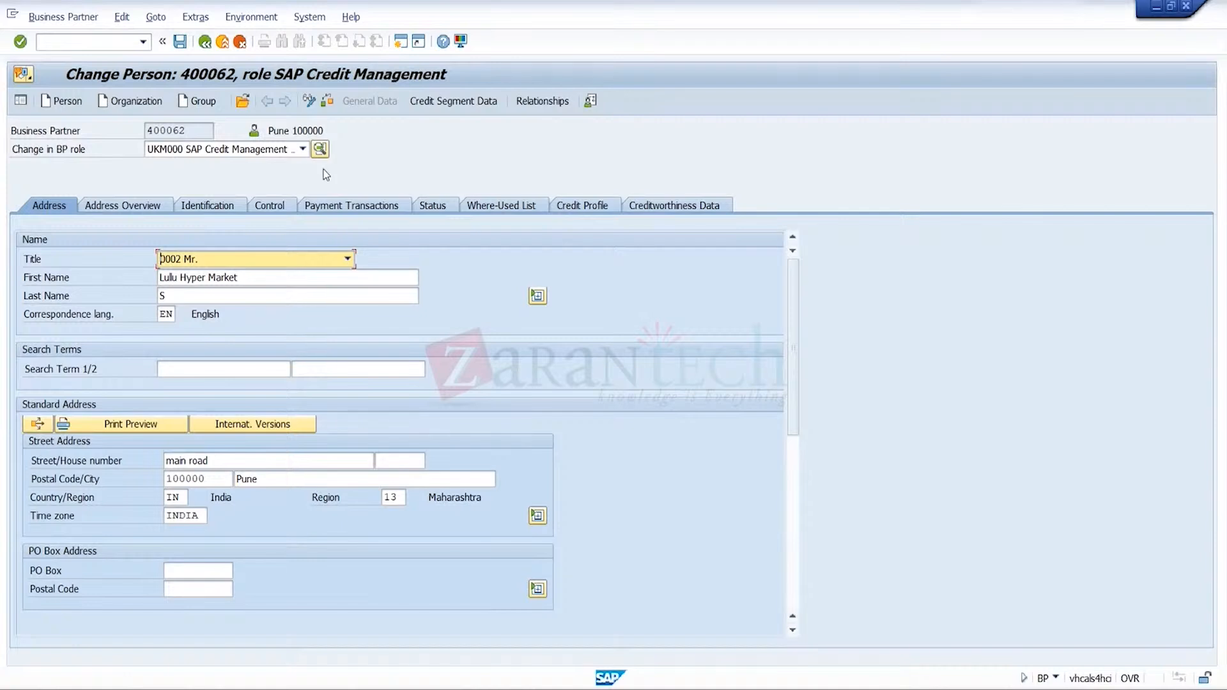
{"action": "left_click", "coordinate": [297, 151]}
{"action": "type", "text": "flv"}
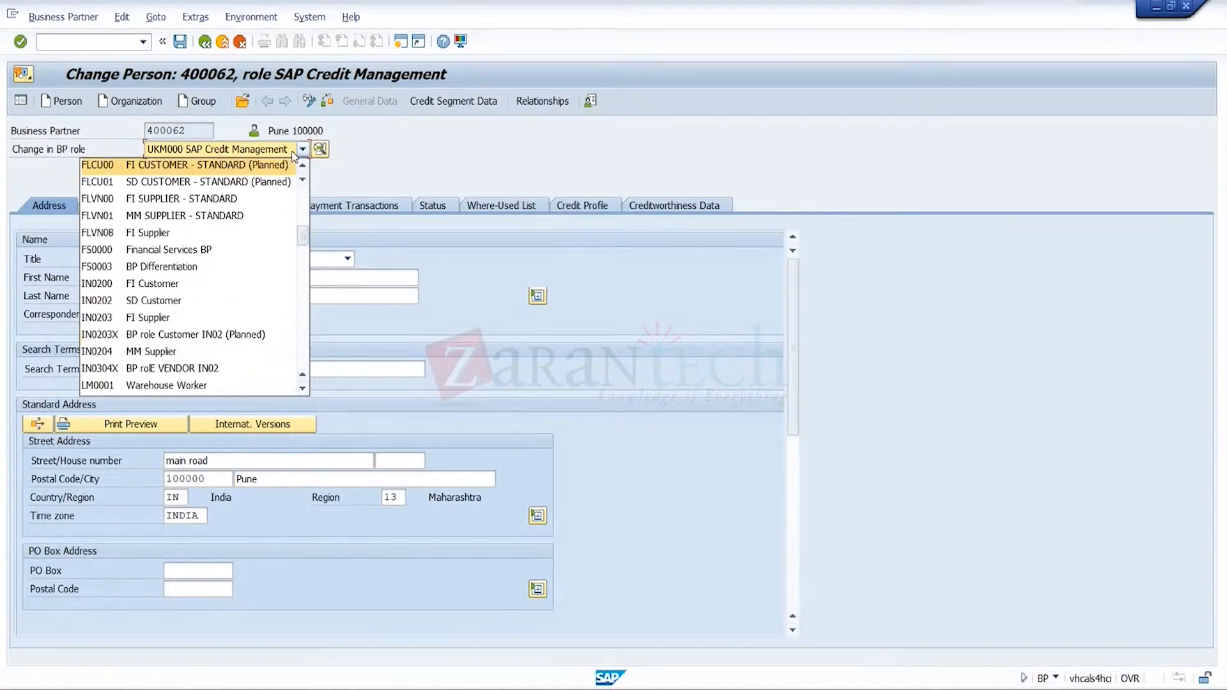
{"action": "key", "text": "Up"}
{"action": "key", "text": "Up"}
{"action": "left_click", "coordinate": [291, 185]}
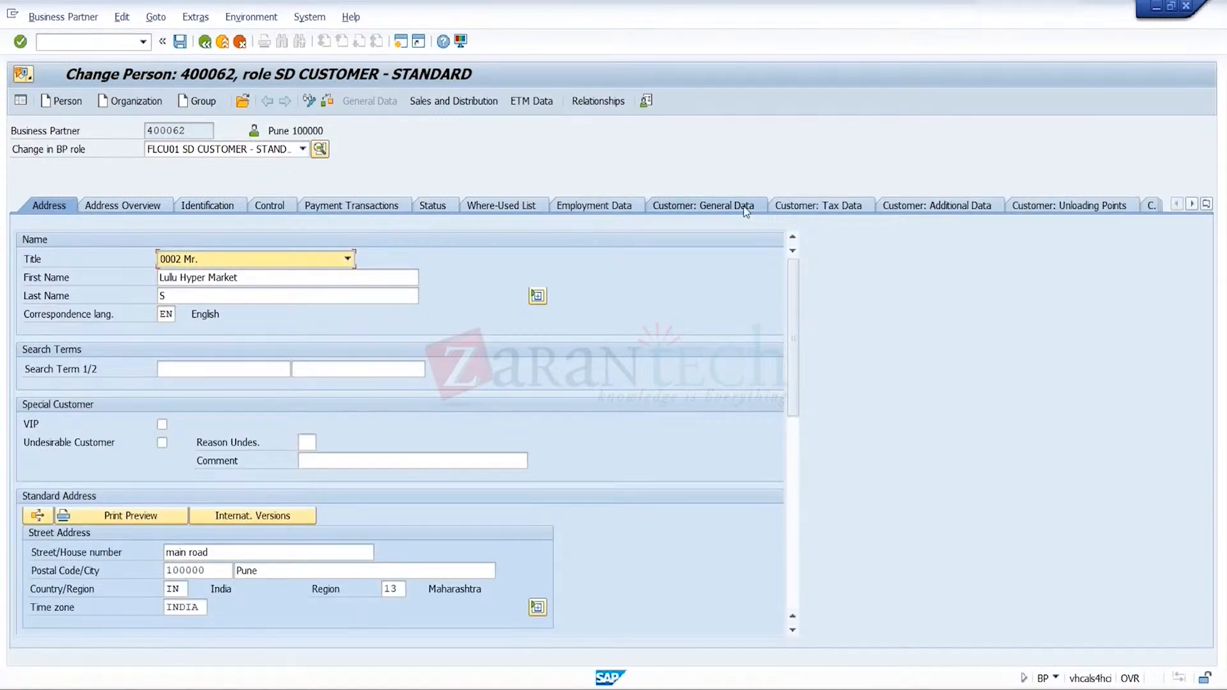
{"action": "left_click", "coordinate": [745, 207]}
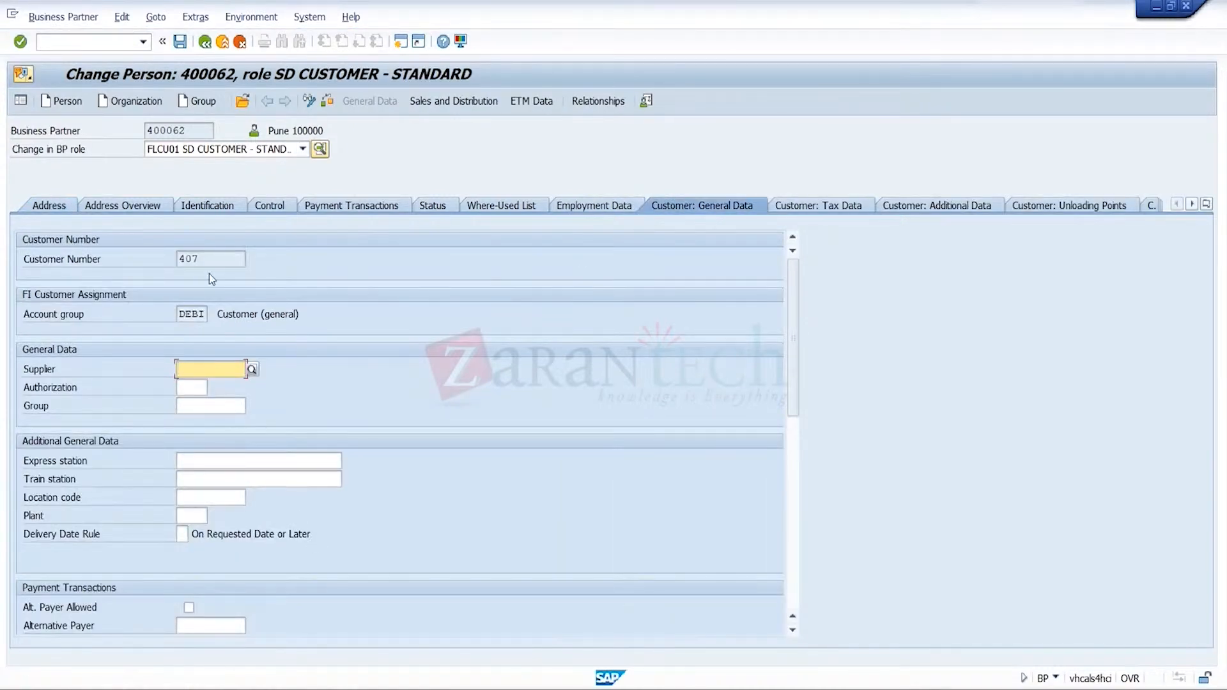
{"action": "left_click", "coordinate": [211, 259]}
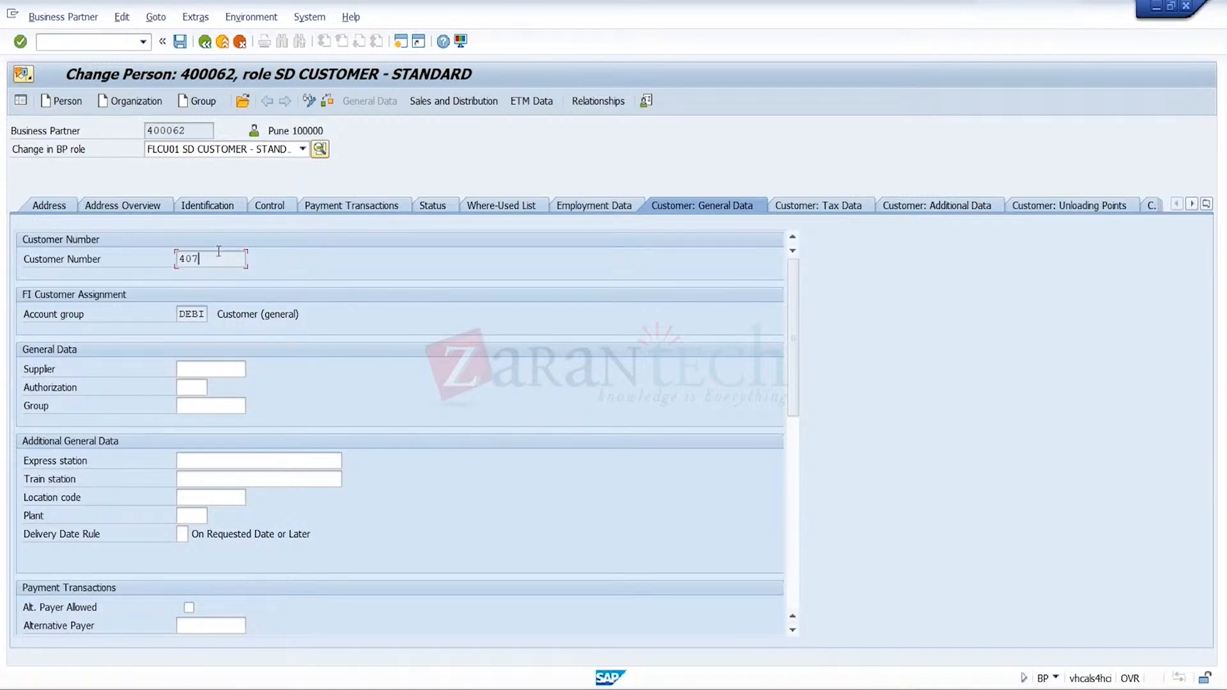
{"action": "left_click", "coordinate": [203, 131]}
- Reopen transaction BP, search customers per sales group for sales organization TRGS, and select the Lullu Hyper Market entry
{"action": "left_click", "coordinate": [225, 45]}
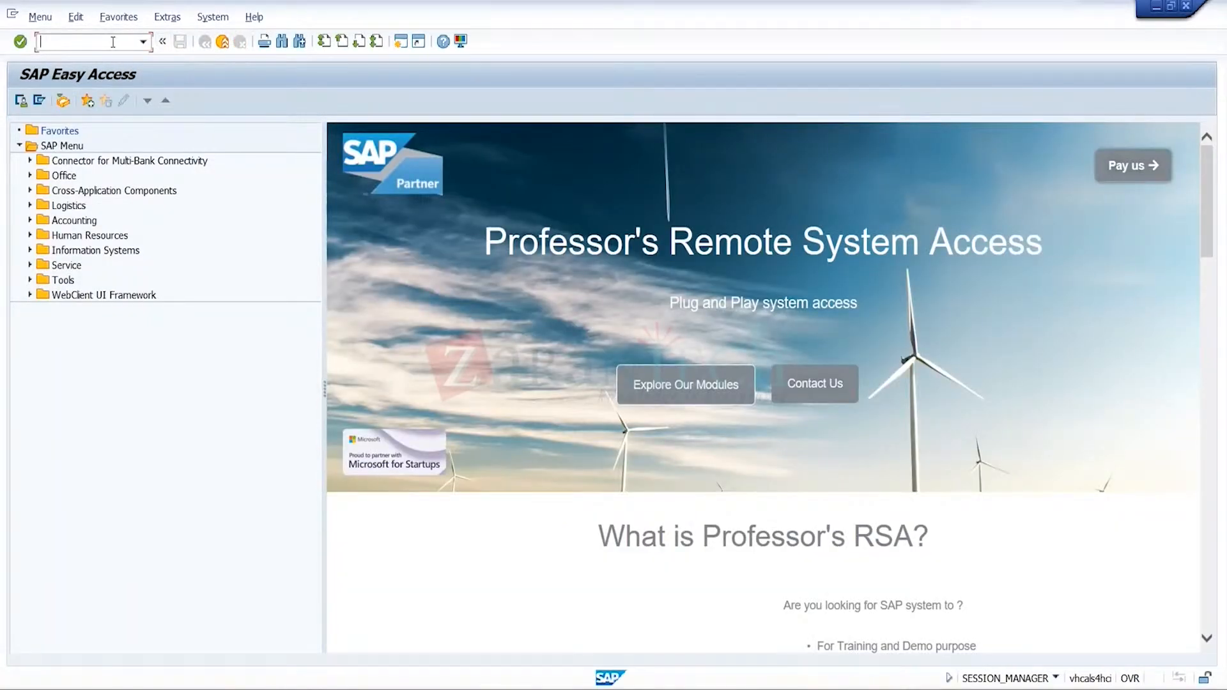
{"action": "type", "text": "bp"}
{"action": "key", "text": "Return"}
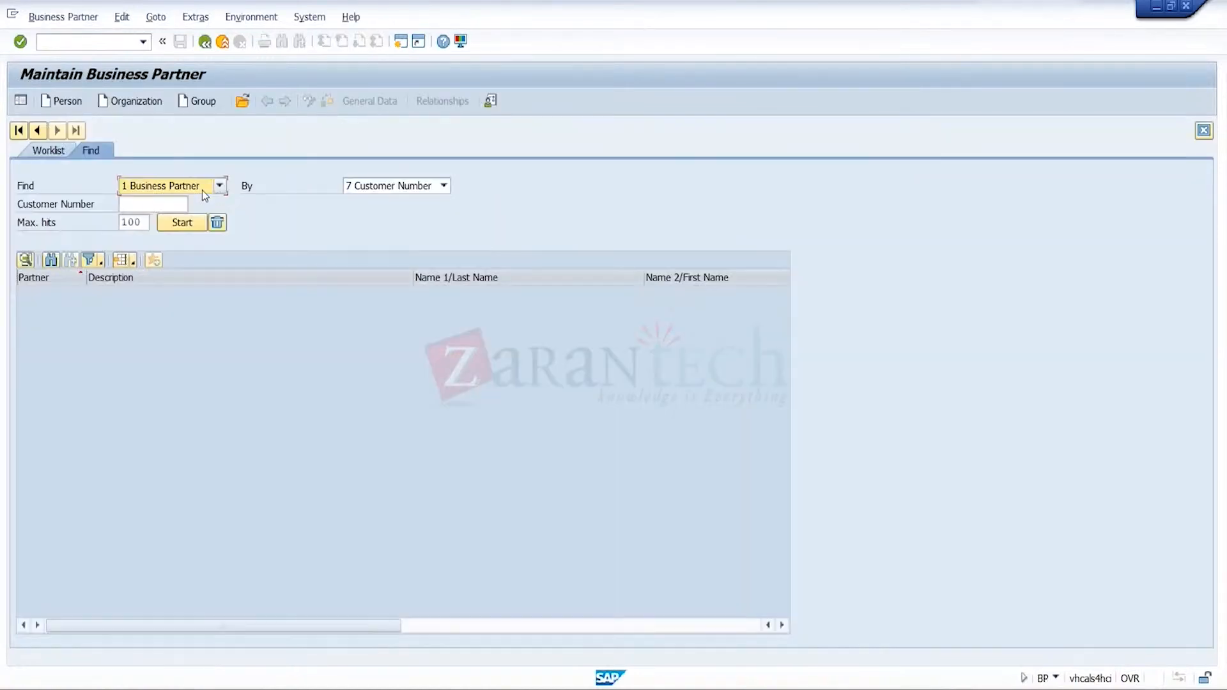
{"action": "left_click", "coordinate": [184, 204]}
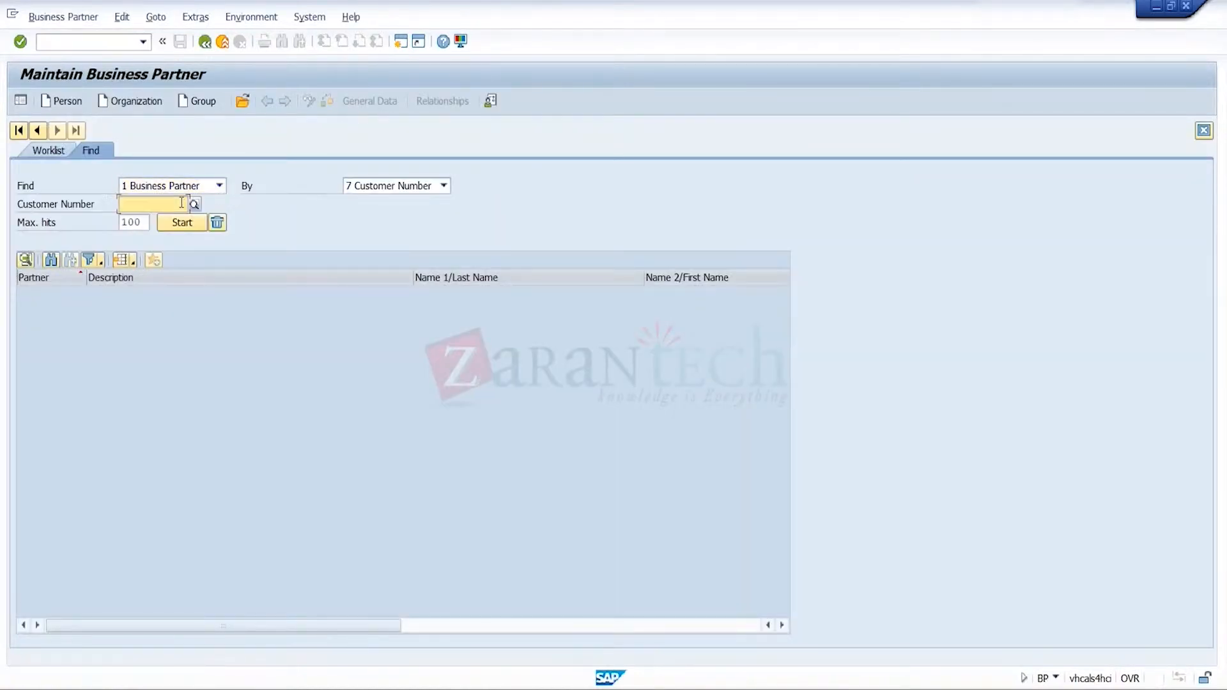
{"action": "left_click", "coordinate": [194, 206]}
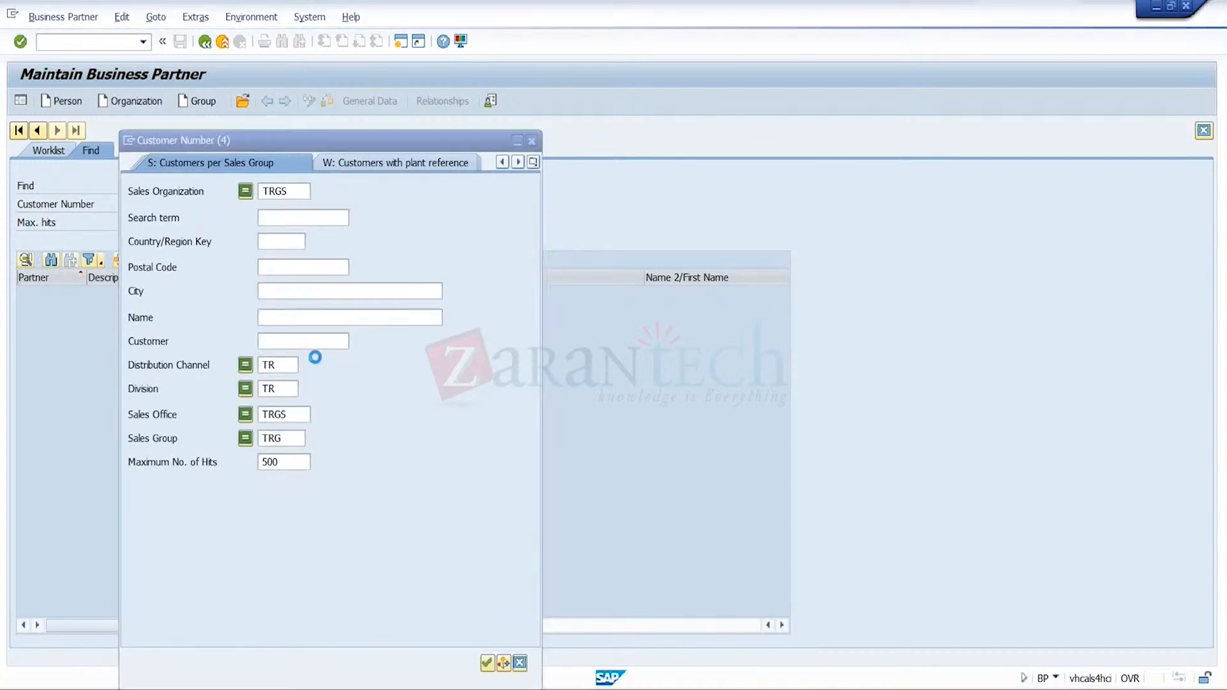
{"action": "key", "text": "Return"}
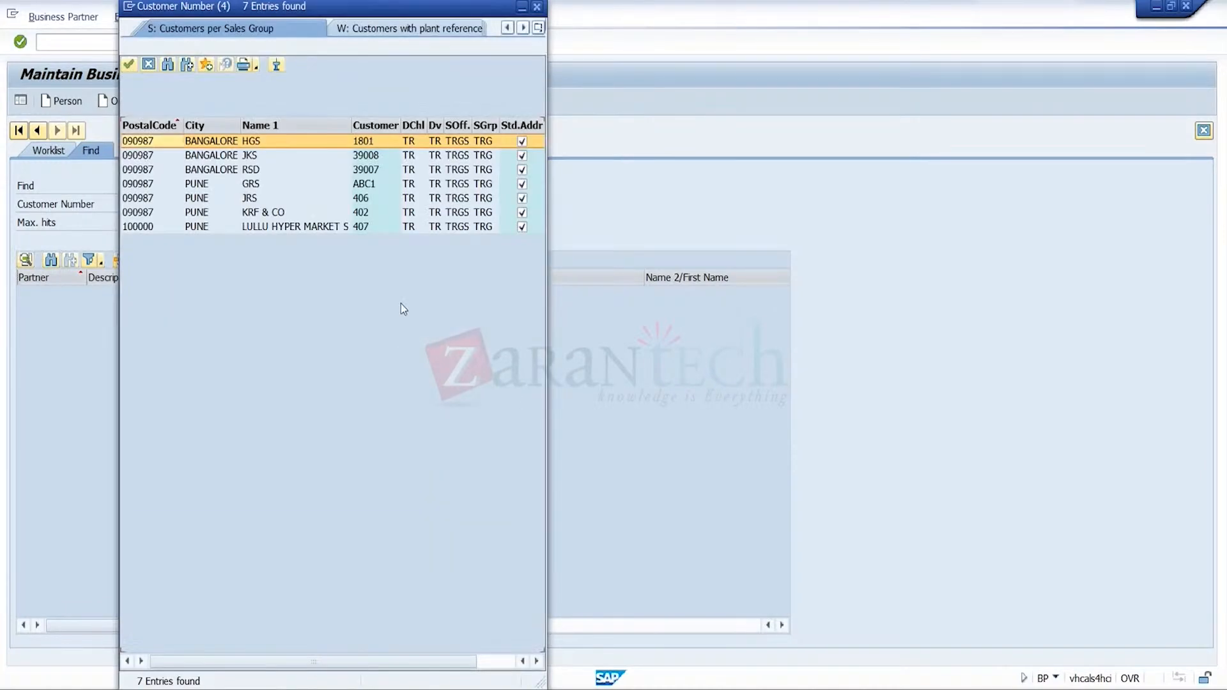
{"action": "left_click", "coordinate": [363, 230]}
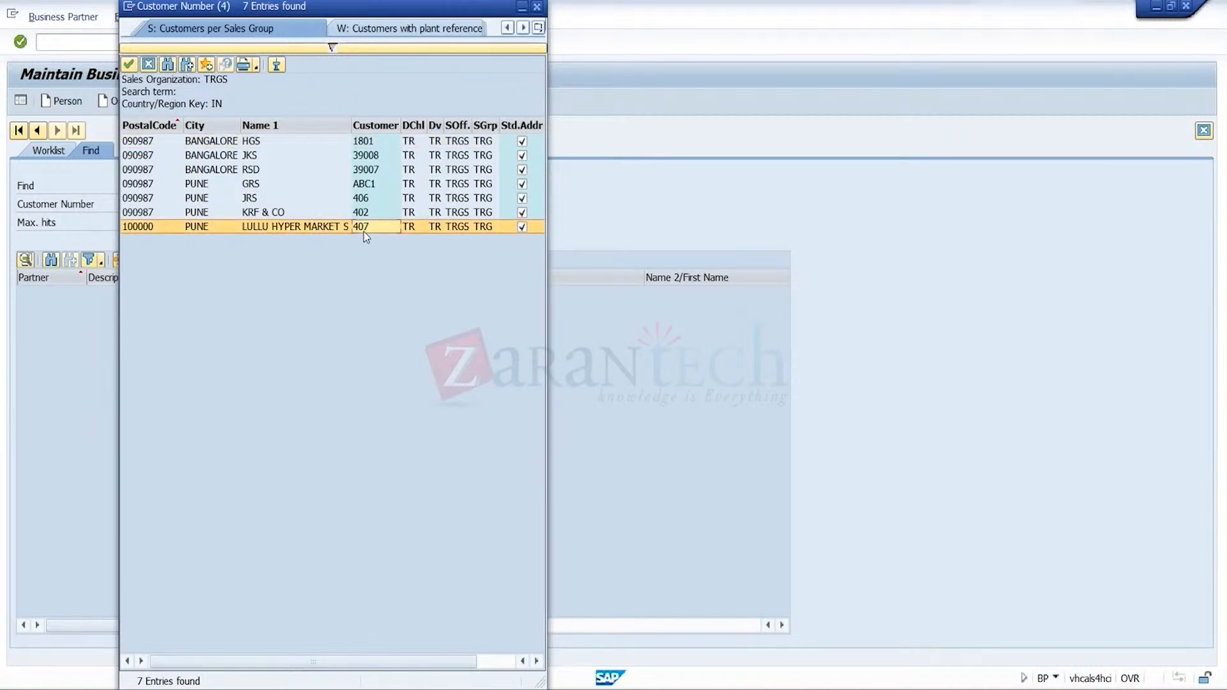
- Choose customer JRS for the customer number search and open its matching business partner
{"action": "double_click", "coordinate": [363, 198]}
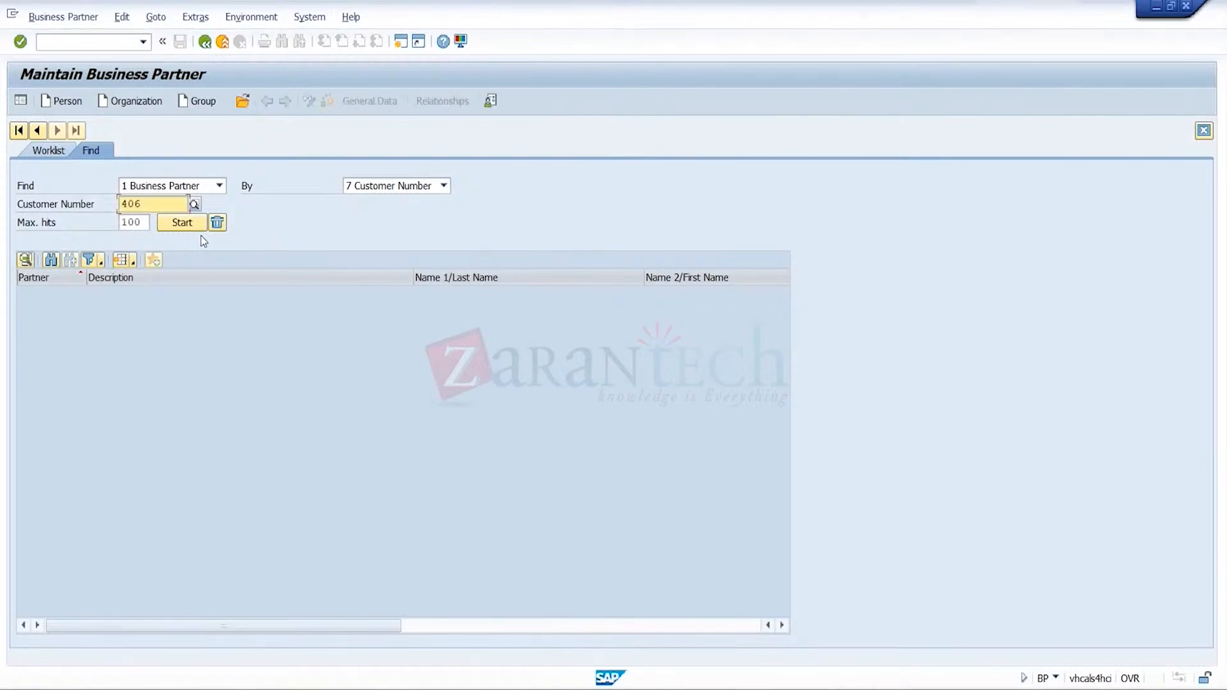
{"action": "left_click", "coordinate": [182, 225]}
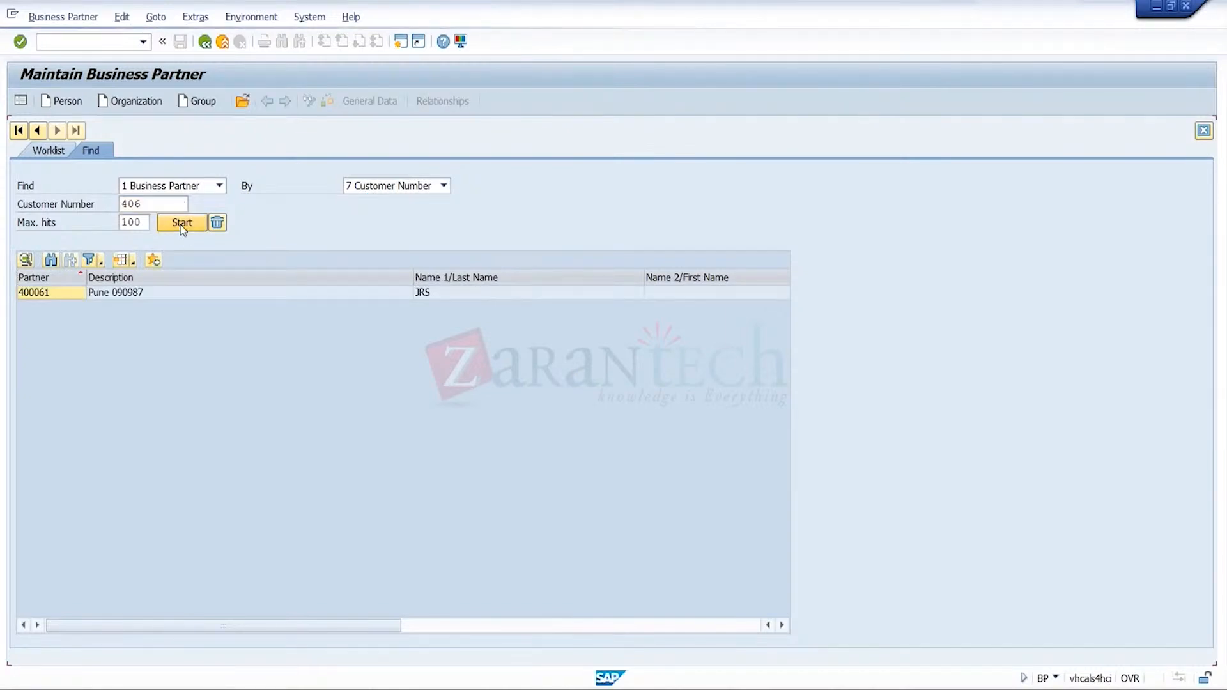
{"action": "left_click", "coordinate": [148, 297]}
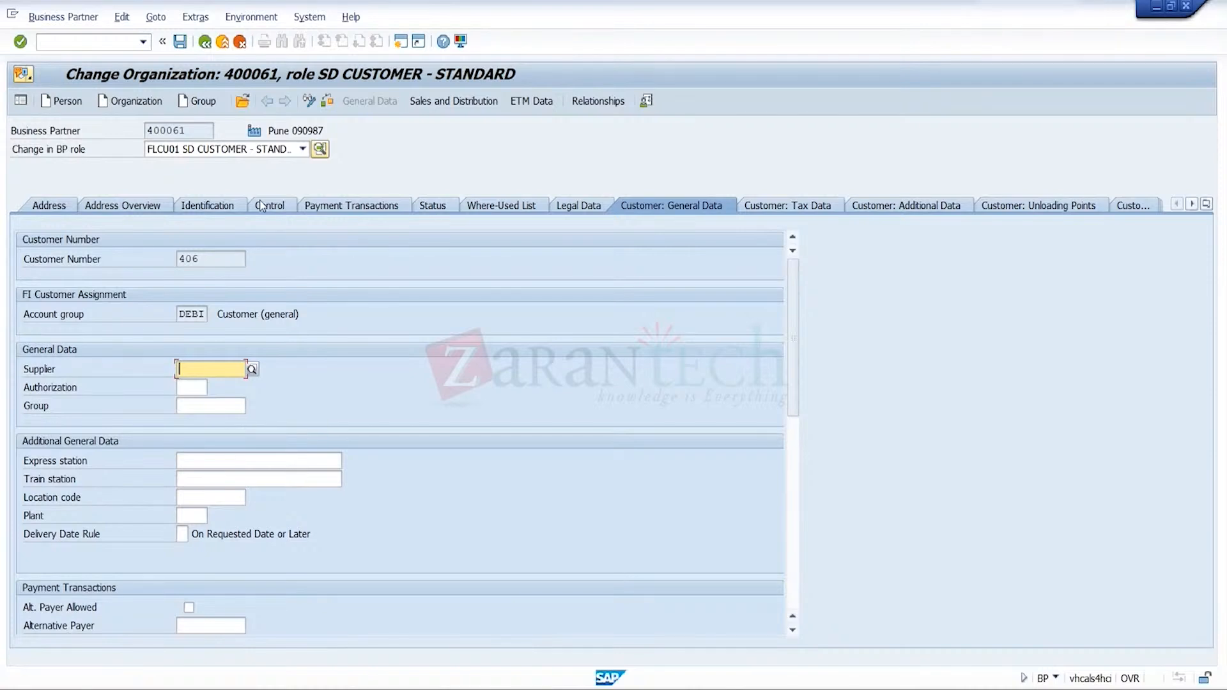
- Switch JRS to role UKM000 SAP Credit Management and review its credit profile and credit segment data
{"action": "left_click", "coordinate": [287, 152]}
{"action": "scroll", "coordinate": [244, 384], "scroll_direction": "down", "scroll_amount": 10}
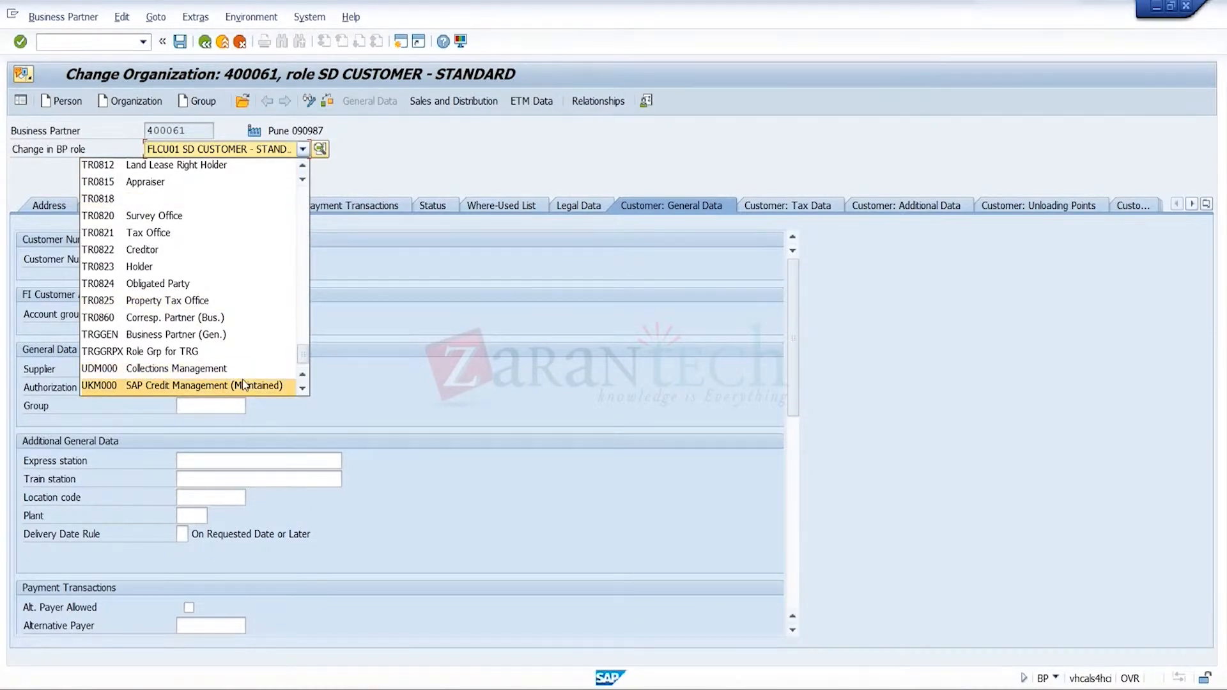
{"action": "left_click", "coordinate": [244, 383]}
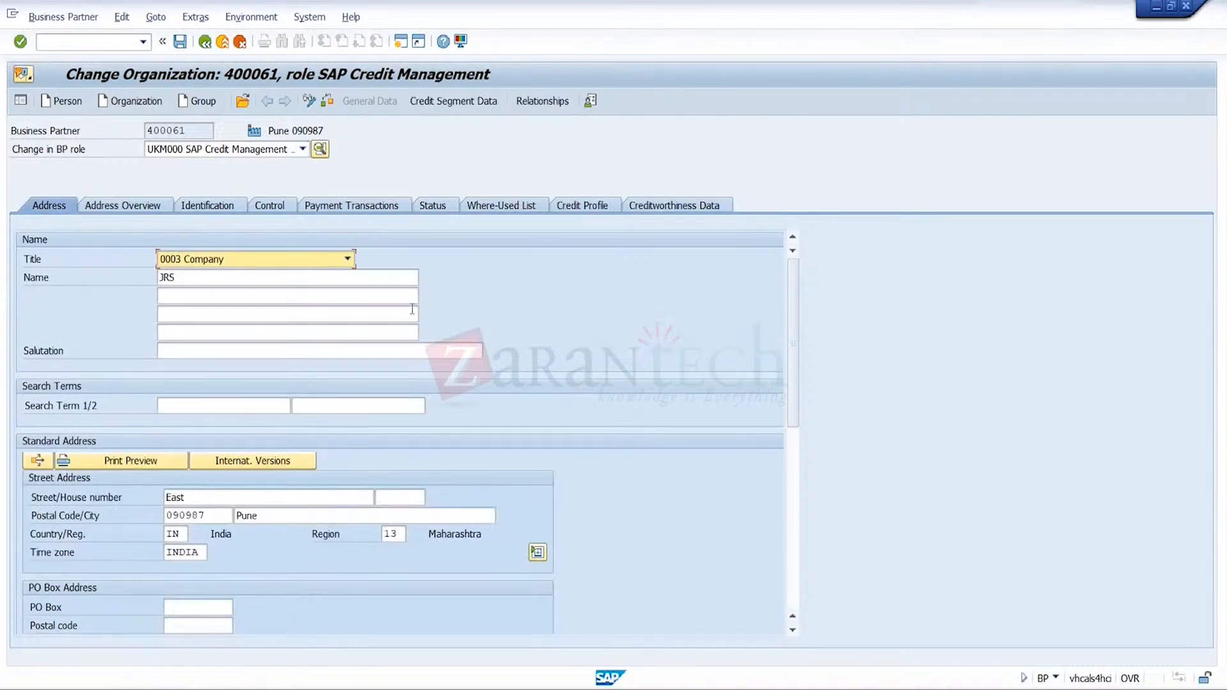
{"action": "left_click", "coordinate": [607, 206]}
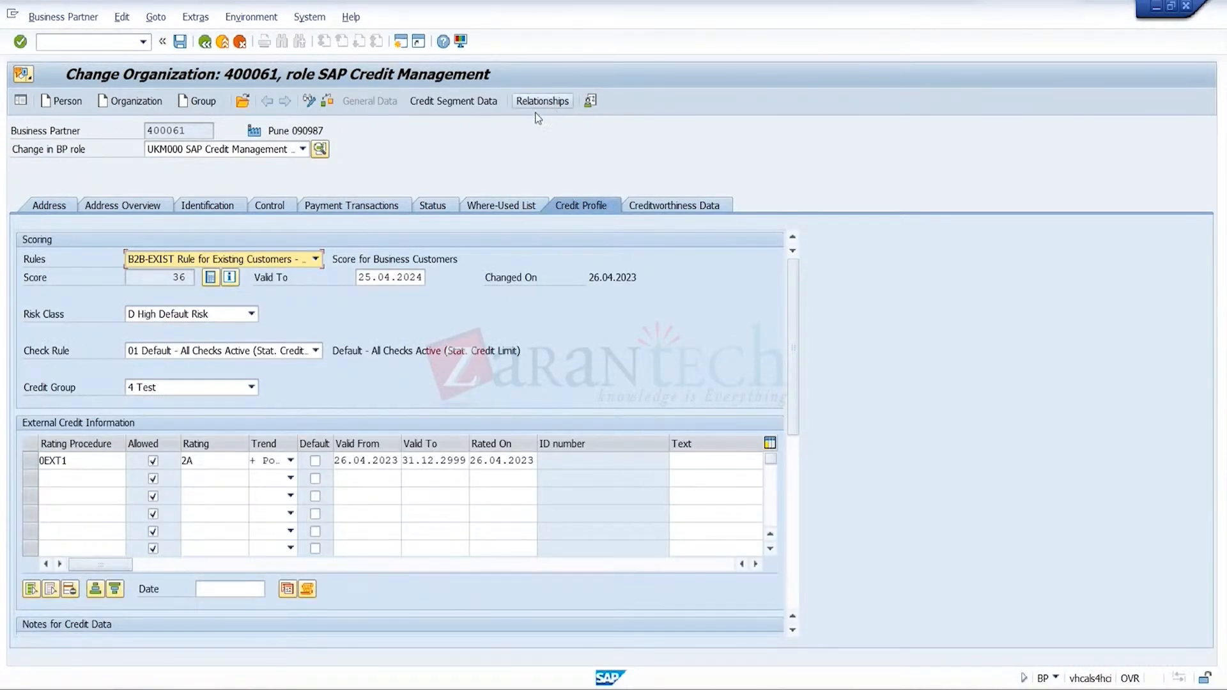
{"action": "left_click", "coordinate": [489, 104]}
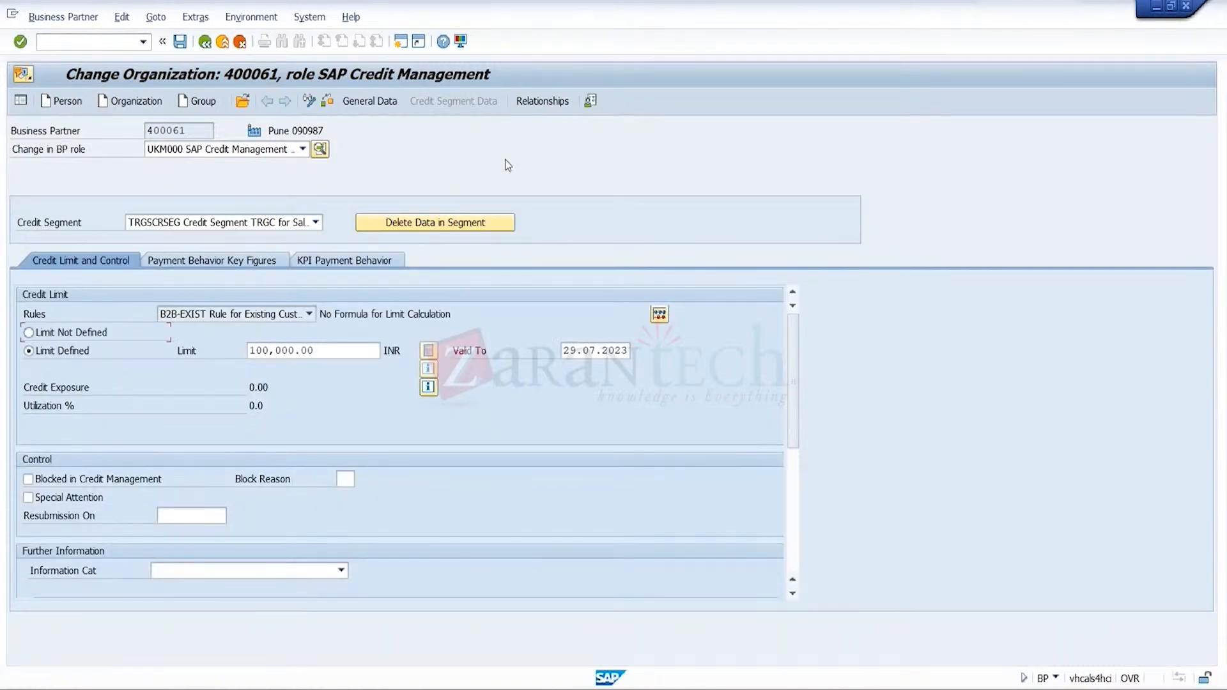
- Open the relationships of JRS and select credit segment TRGSCRSEG for relationship category TUKMSB0
{"action": "left_click", "coordinate": [560, 106]}
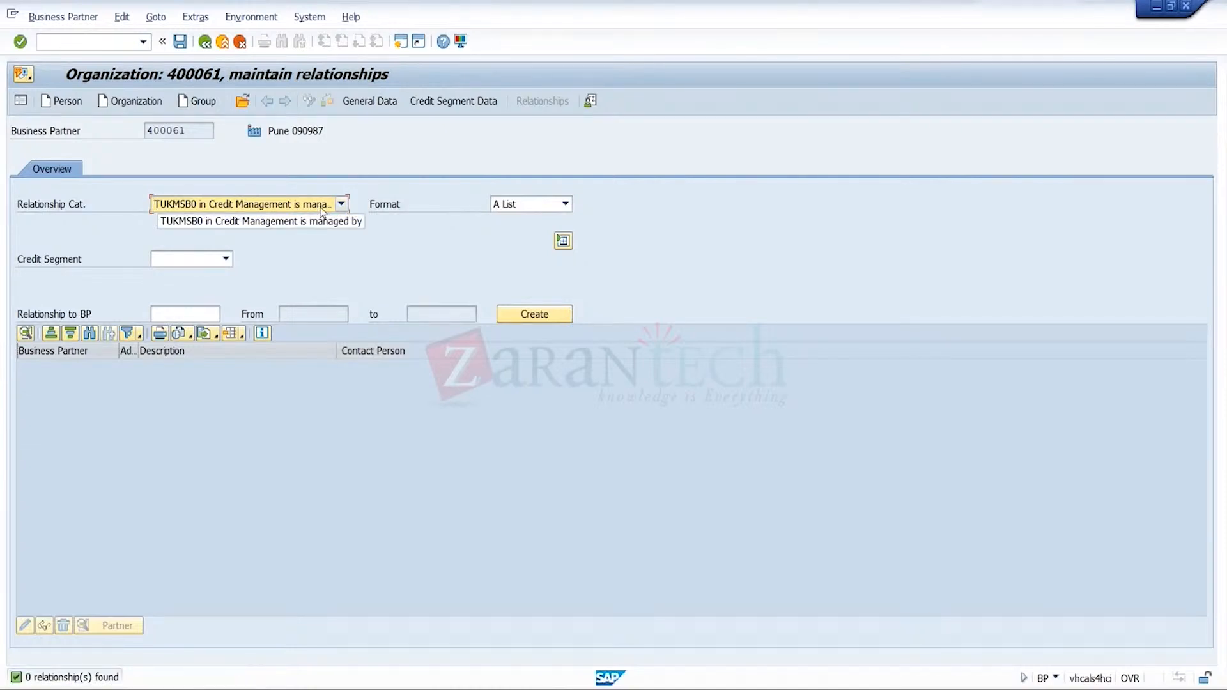
{"action": "left_click", "coordinate": [225, 258]}
{"action": "left_click", "coordinate": [205, 407]}
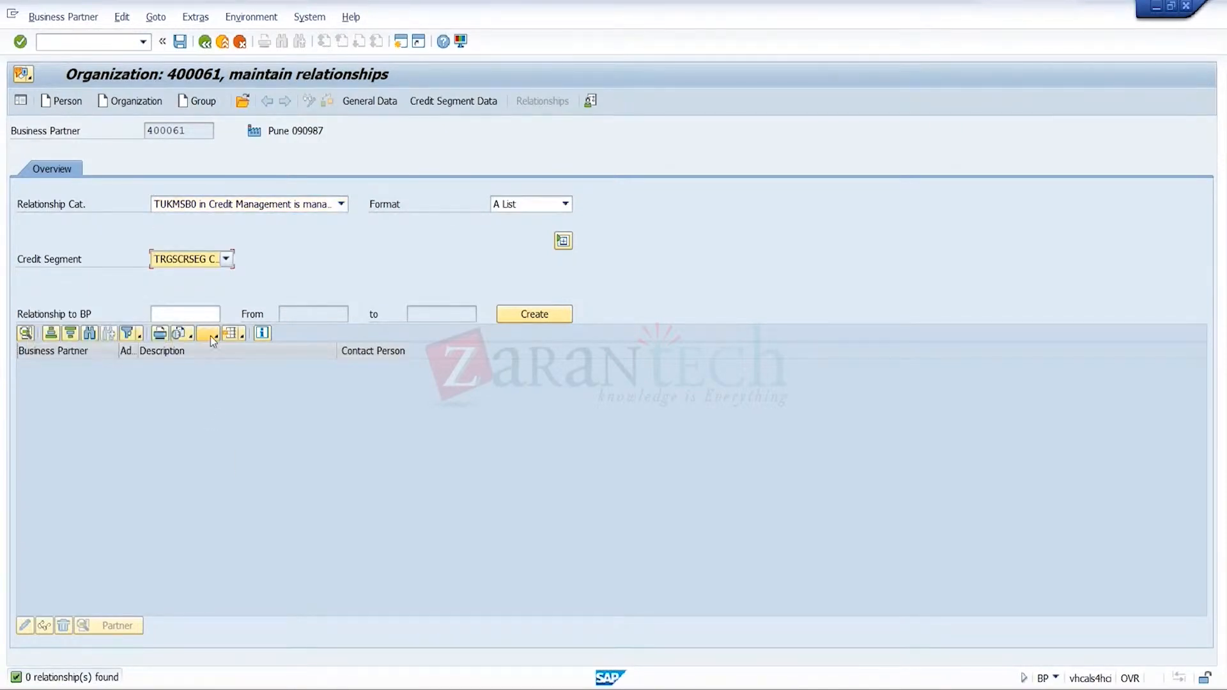
- Look up the related partner by customer number, choosing Lullu Hyper Market from the customers per sales group of TRGS
{"action": "left_click", "coordinate": [209, 317]}
{"action": "left_click", "coordinate": [226, 314]}
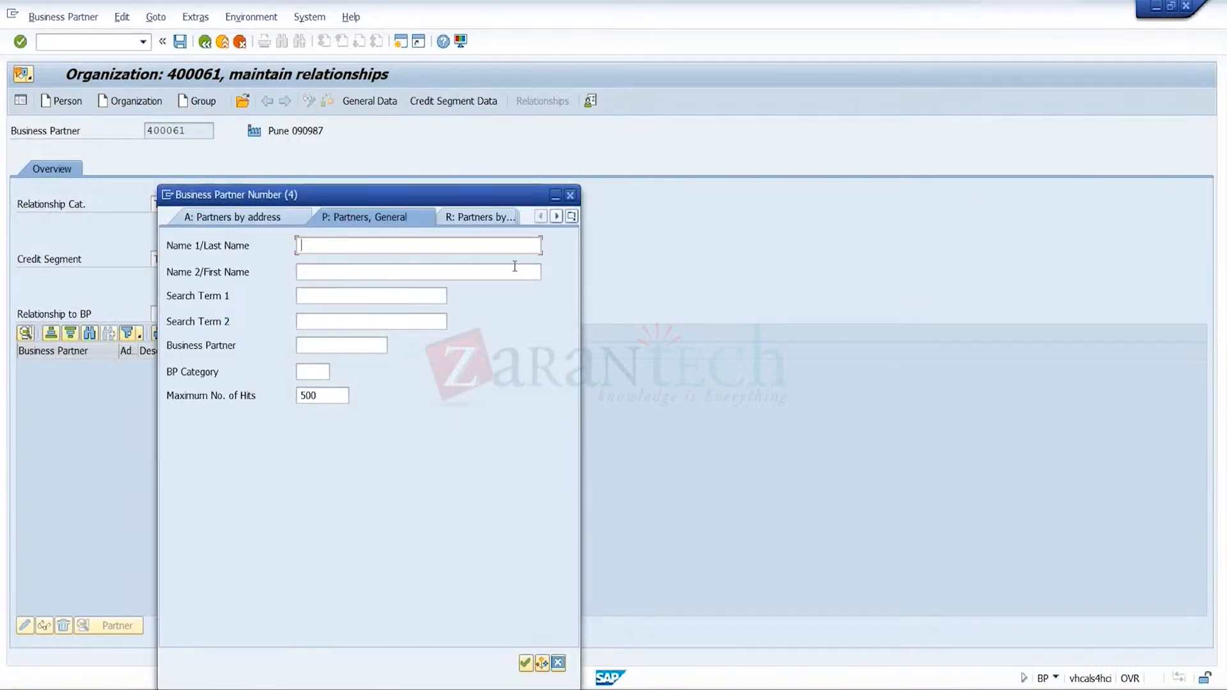
{"action": "left_click", "coordinate": [571, 217]}
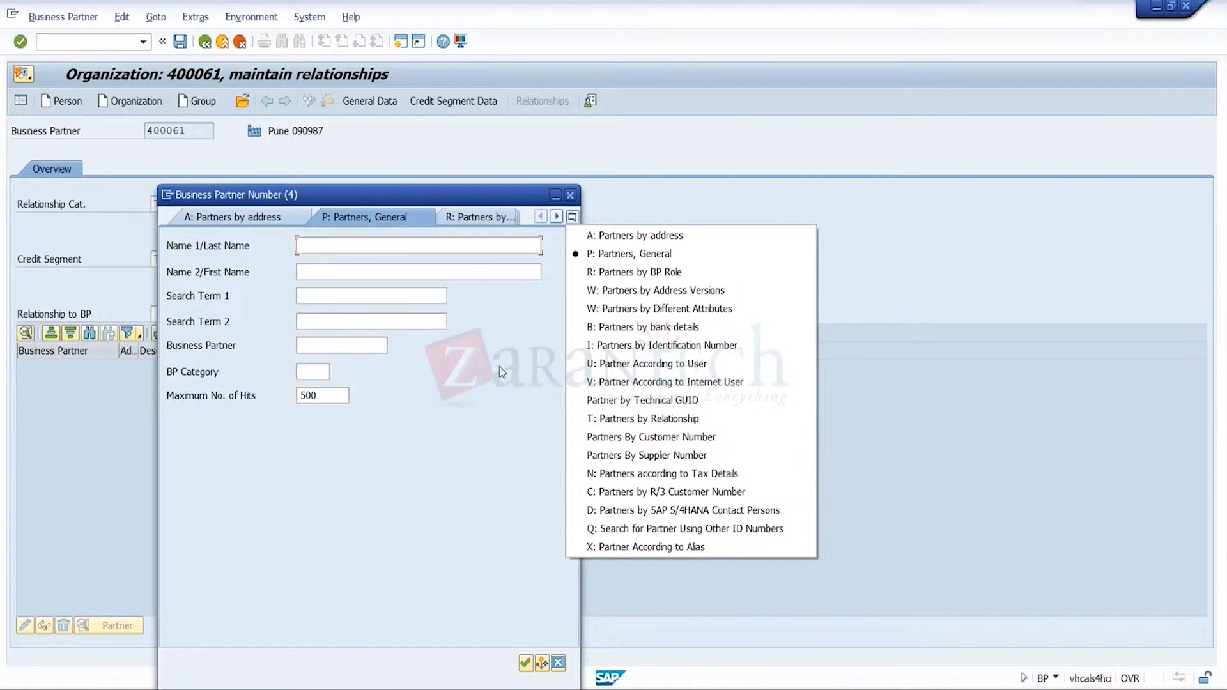
{"action": "left_click", "coordinate": [657, 437]}
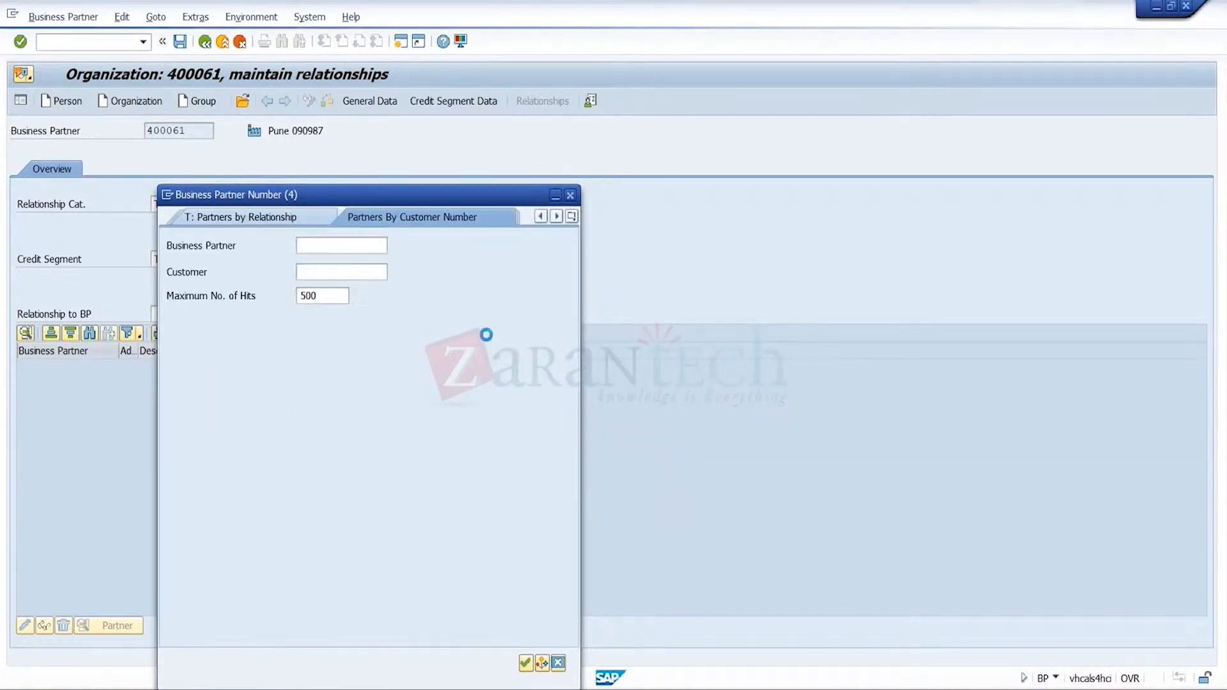
{"action": "left_click", "coordinate": [379, 273]}
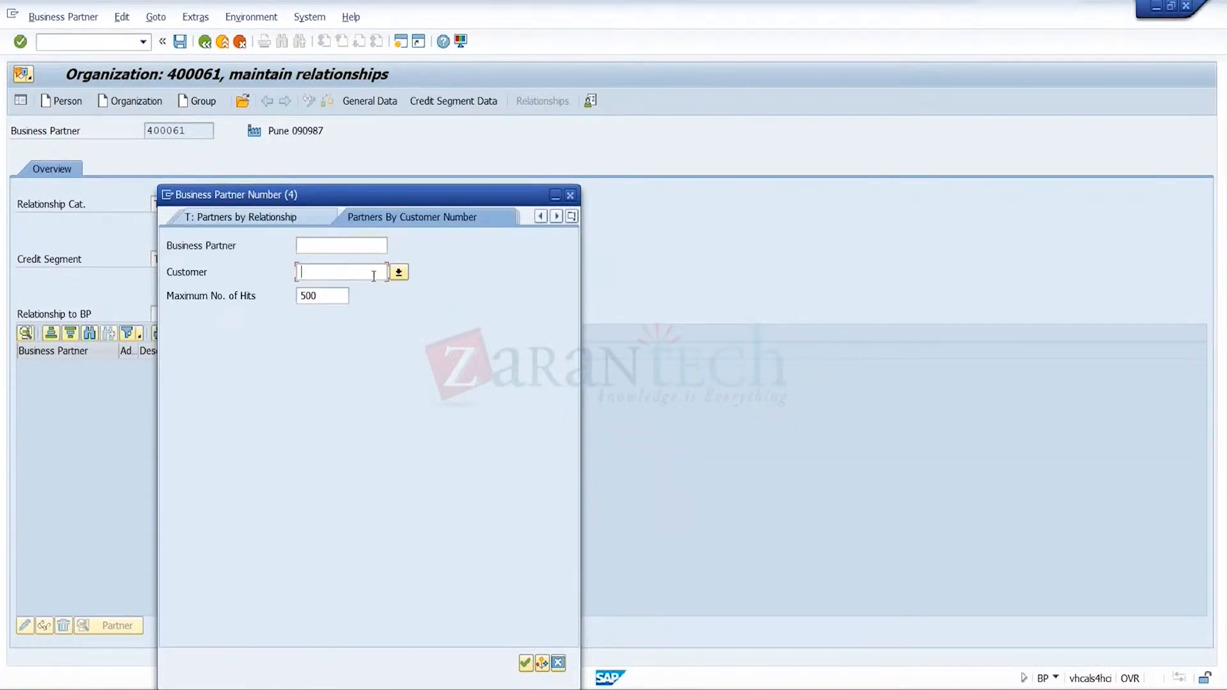
{"action": "left_click", "coordinate": [397, 274]}
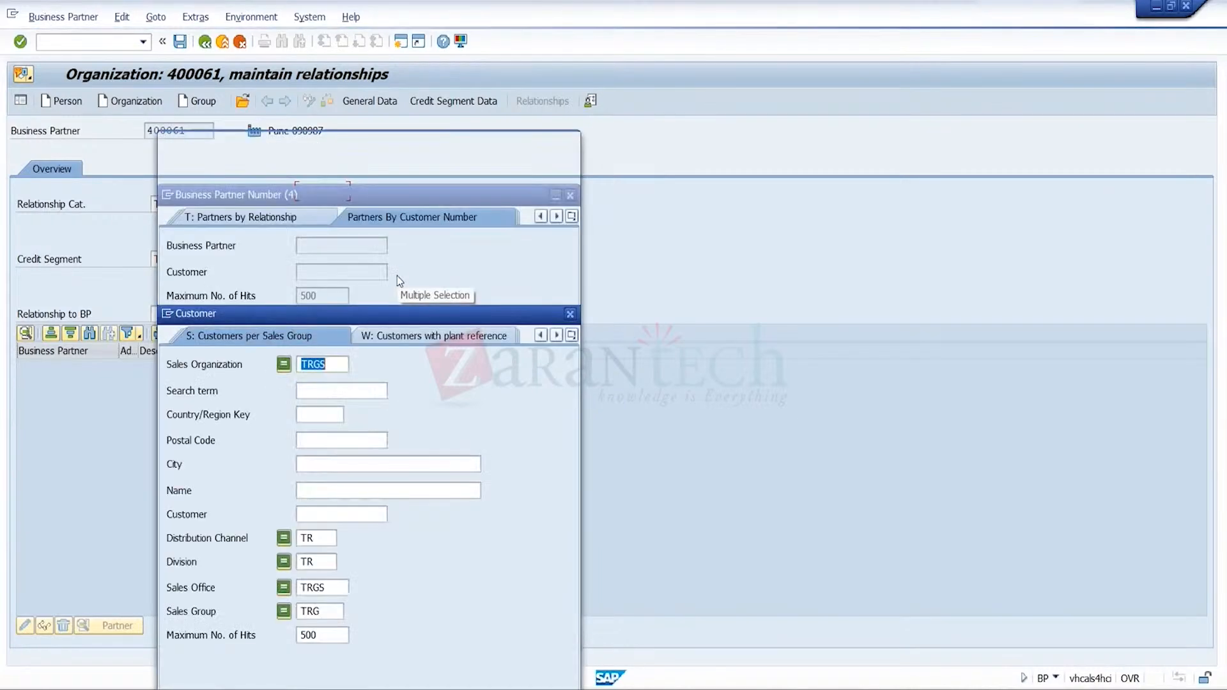
{"action": "key", "text": "Return"}
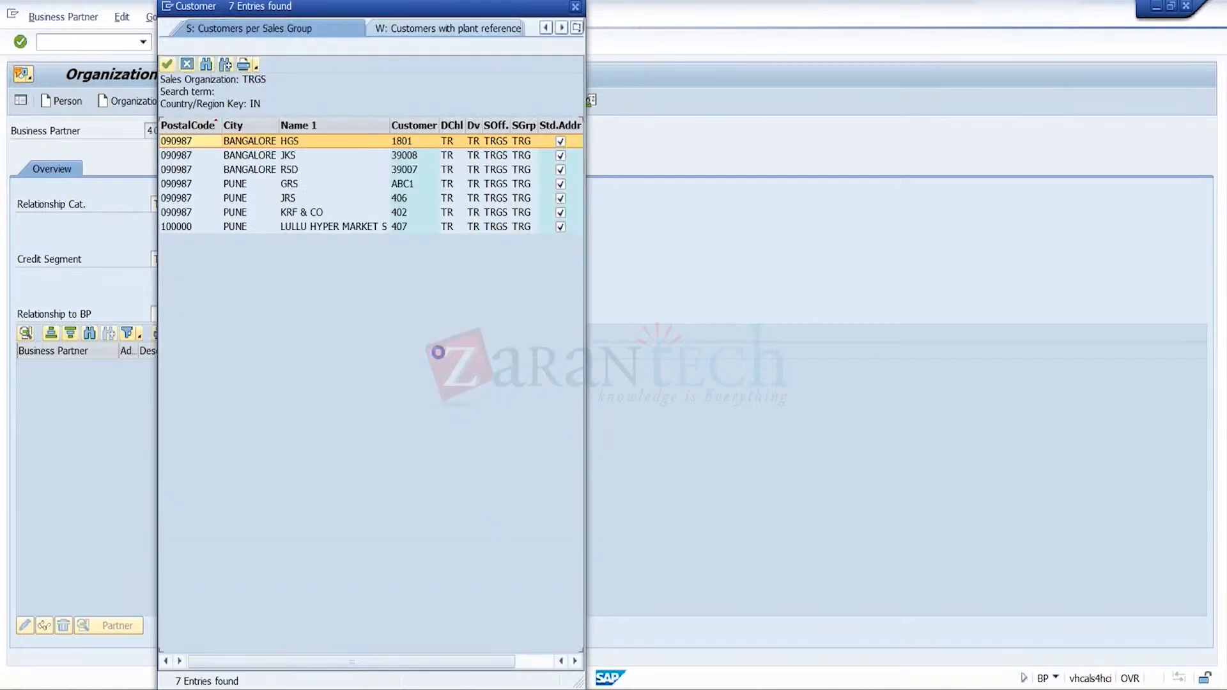
{"action": "double_click", "coordinate": [394, 227]}
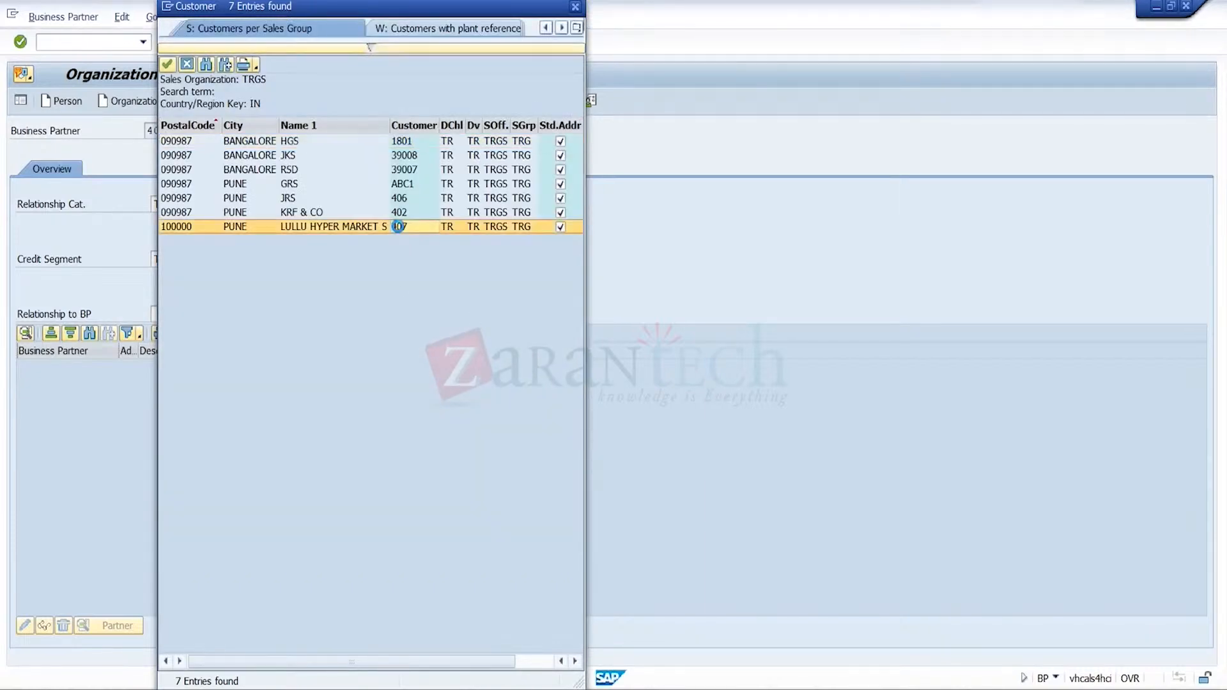
{"action": "key", "text": "Return"}
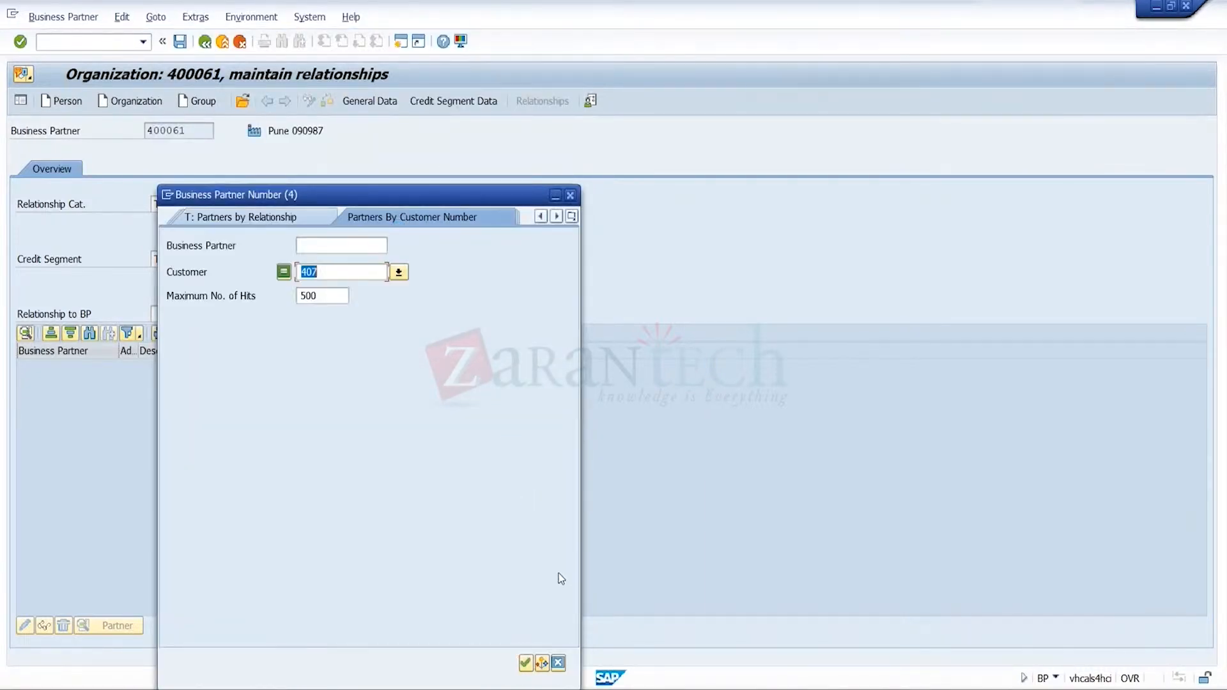
- Pick the business partner matching Lullu Hyper Market and create the credit management relationship to it
{"action": "left_click", "coordinate": [525, 663]}
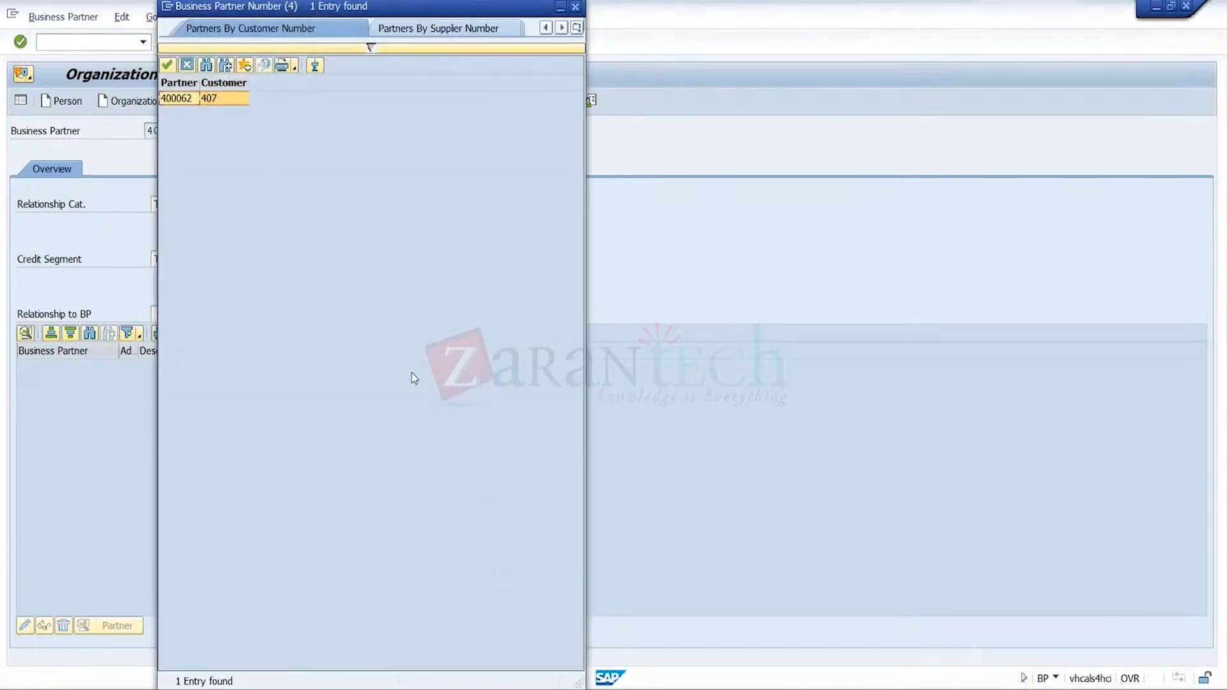
{"action": "double_click", "coordinate": [228, 99]}
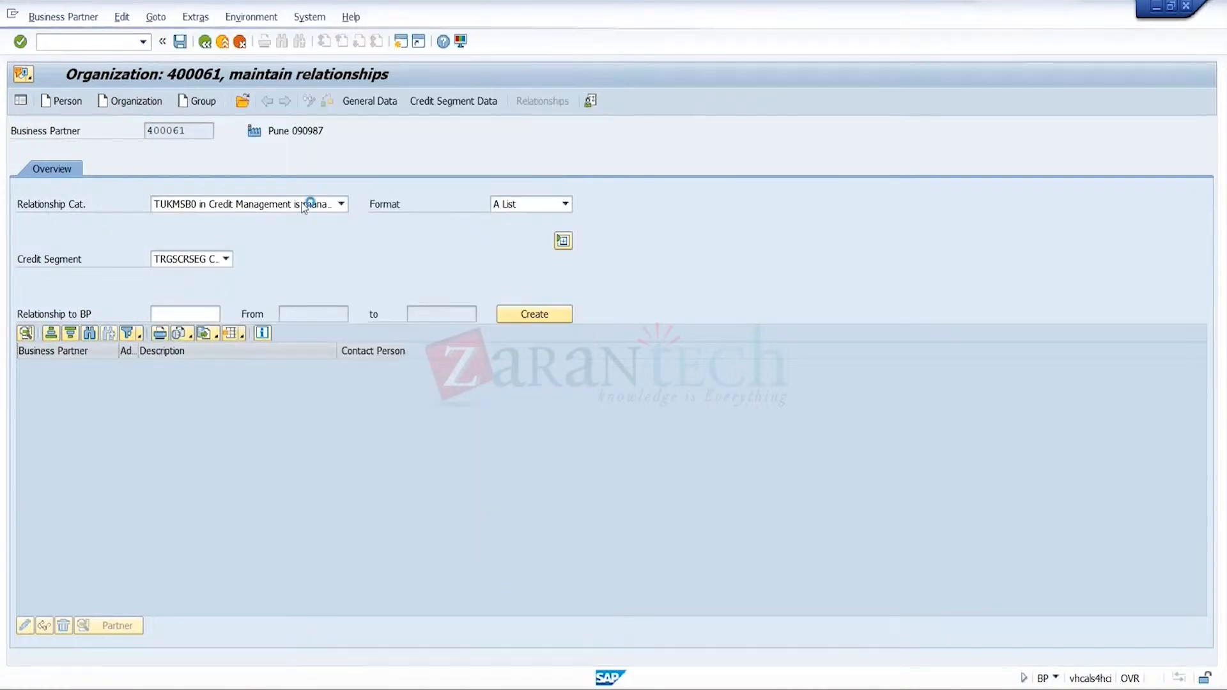
{"action": "left_click", "coordinate": [526, 319]}
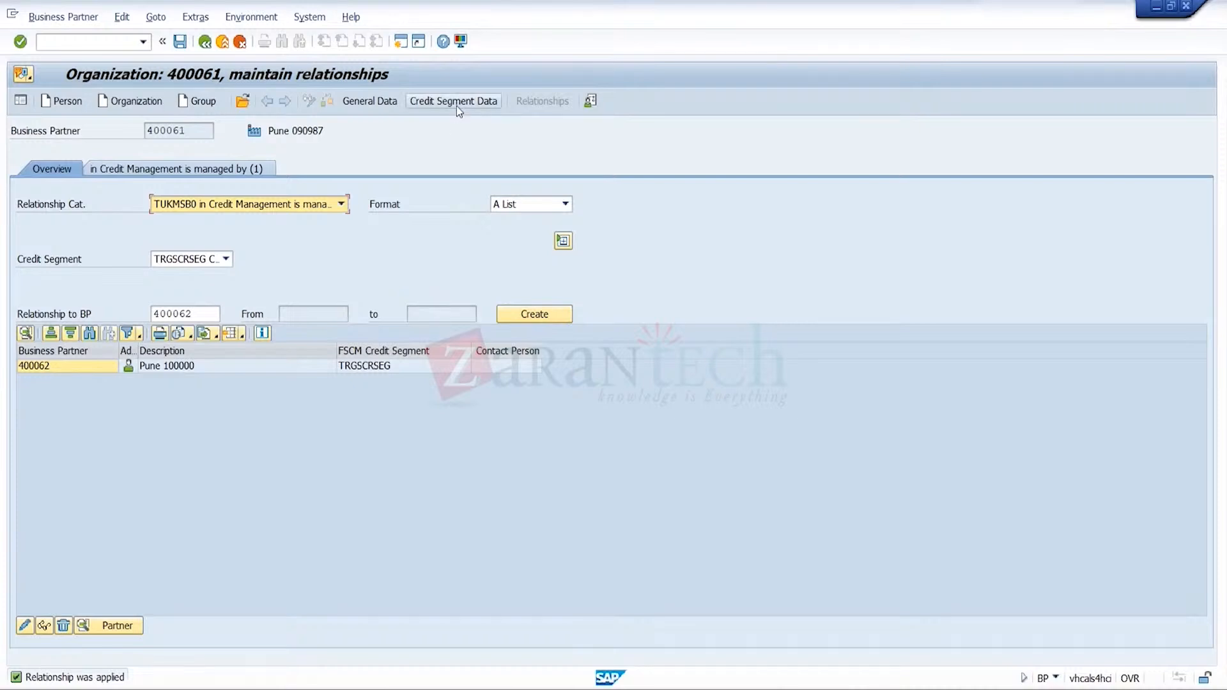
- Clear the credit limit amount in the credit segment data of JRS and save the business partner
{"action": "left_click", "coordinate": [389, 101]}
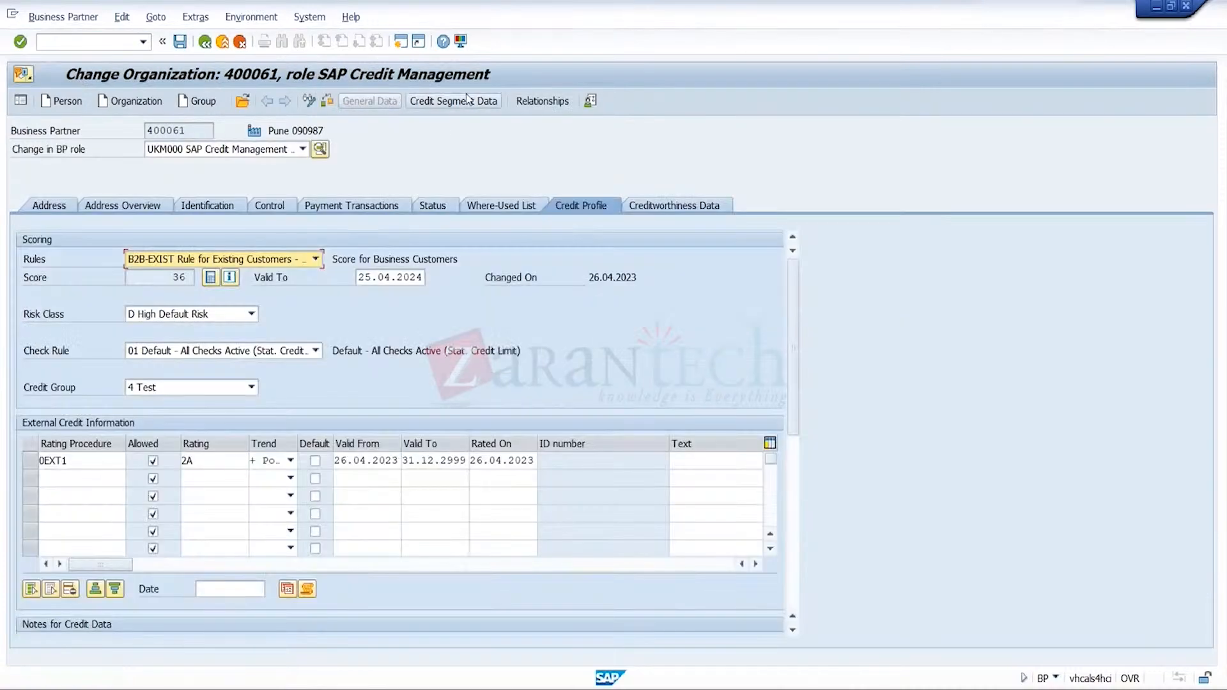
{"action": "left_click", "coordinate": [468, 100]}
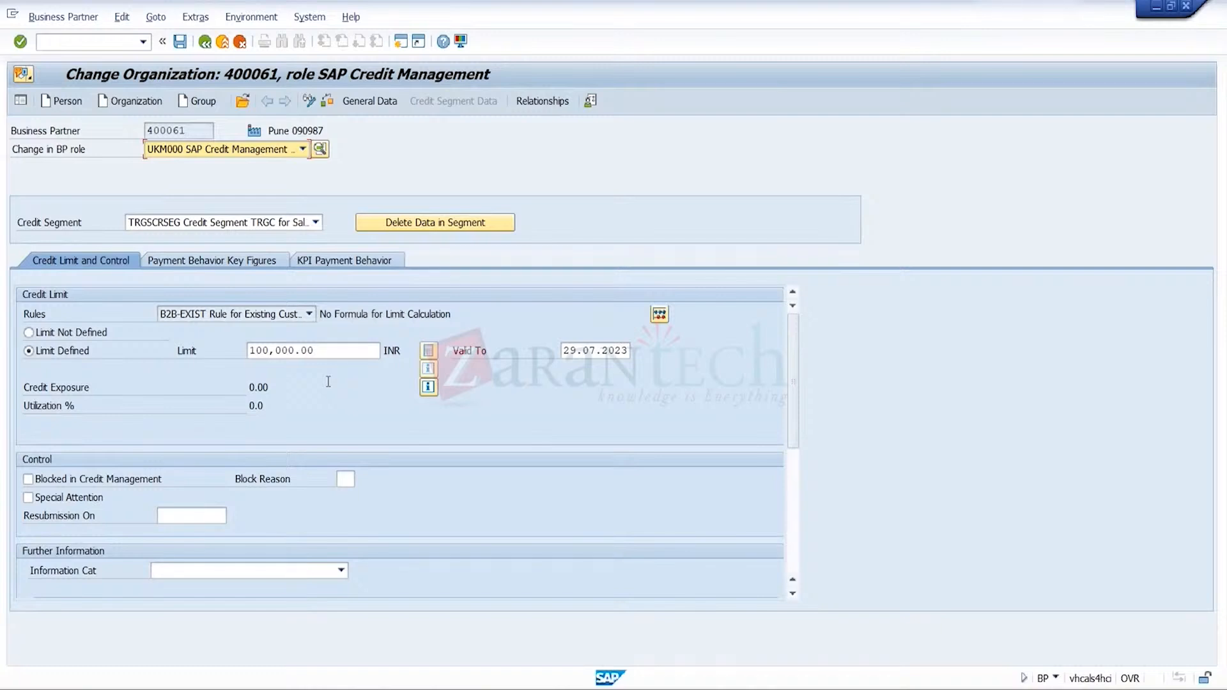
{"action": "left_click", "coordinate": [334, 352]}
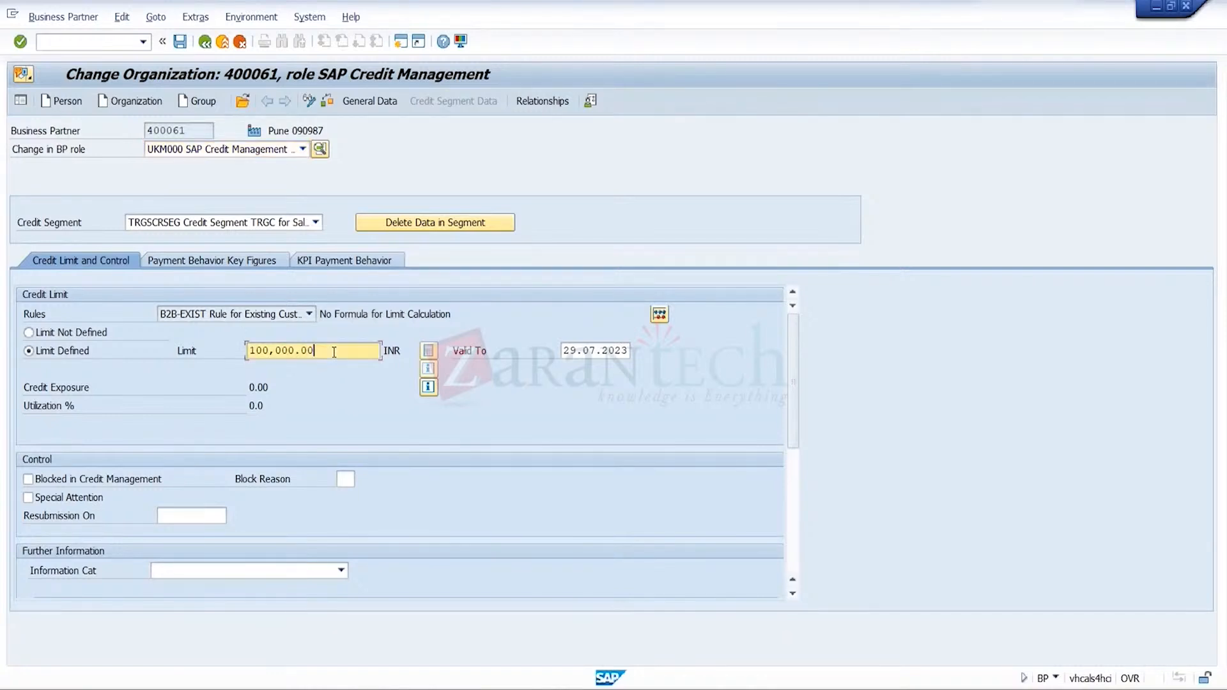
{"action": "key", "text": "BackSpace"}
{"action": "key", "text": "BackSpace"}
{"action": "key", "text": "BackSpace"}
{"action": "key", "text": "BackSpace"}
{"action": "key", "text": "BackSpace"}
{"action": "key", "text": "BackSpace"}
{"action": "key", "text": "BackSpace"}
{"action": "key", "text": "BackSpace"}
{"action": "key", "text": "BackSpace"}
{"action": "key", "text": "BackSpace"}
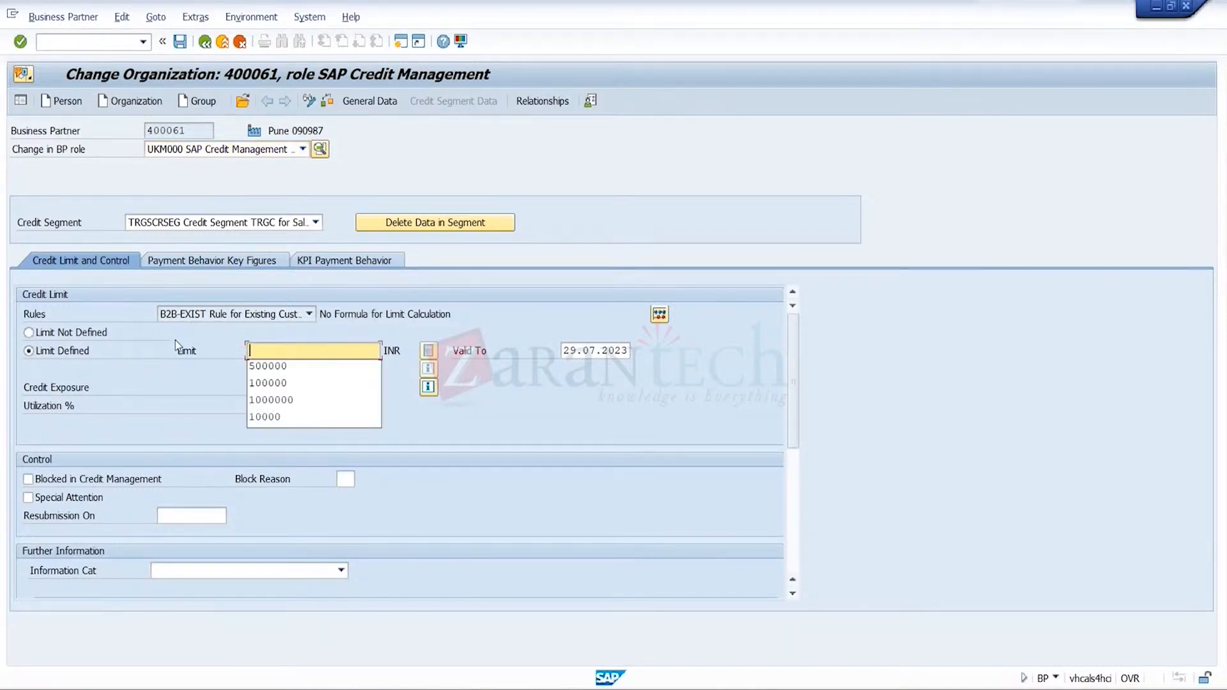
{"action": "left_click", "coordinate": [167, 403]}
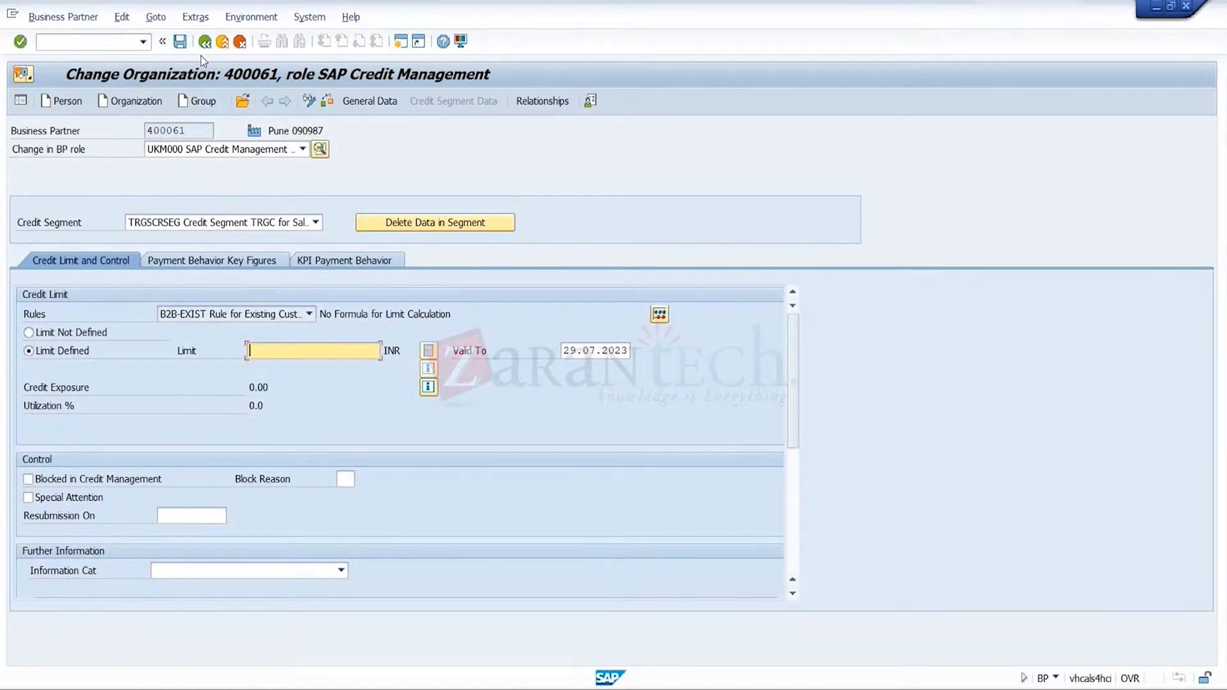
{"action": "left_click", "coordinate": [181, 42]}
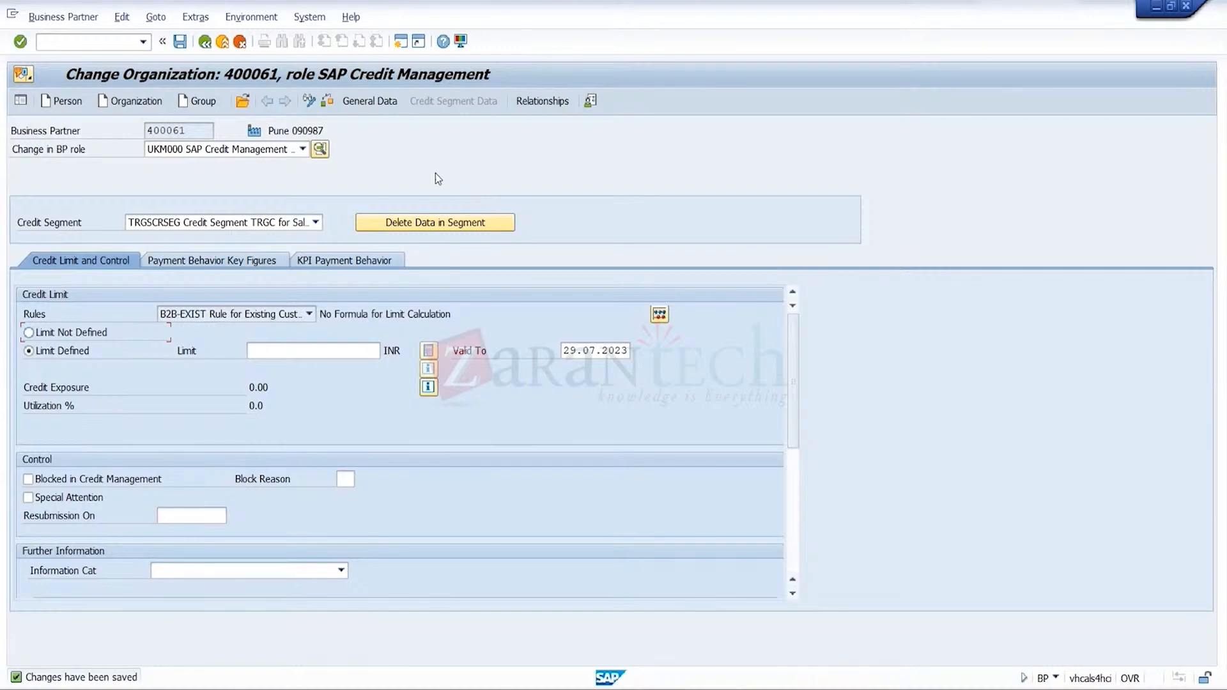
- Leave the business partner and start a standard order in transaction VA01 for sales organization TRGS
{"action": "left_click", "coordinate": [223, 43]}
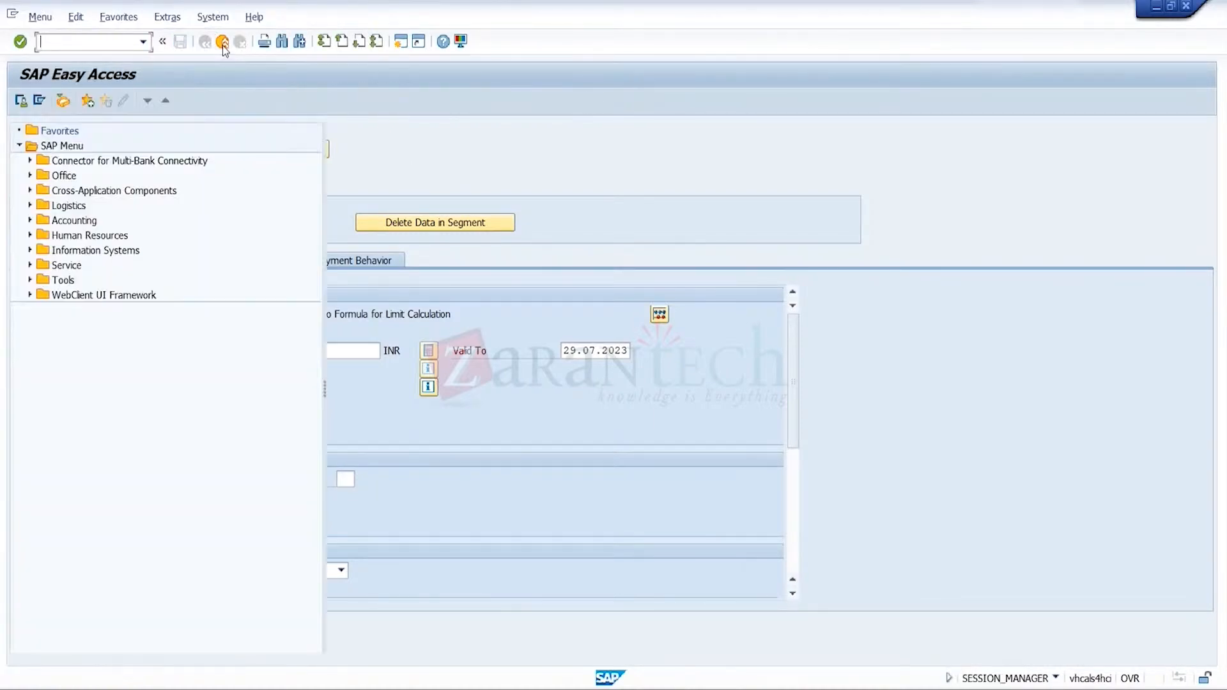
{"action": "left_click", "coordinate": [144, 42]}
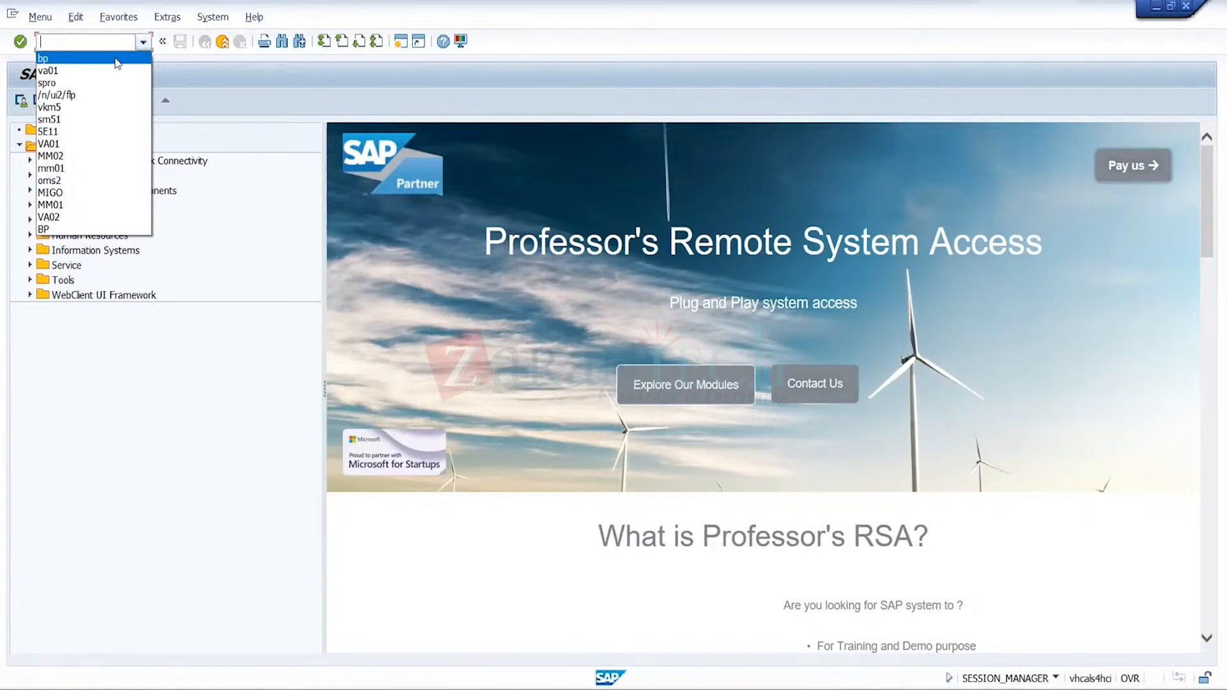
{"action": "left_click", "coordinate": [82, 72]}
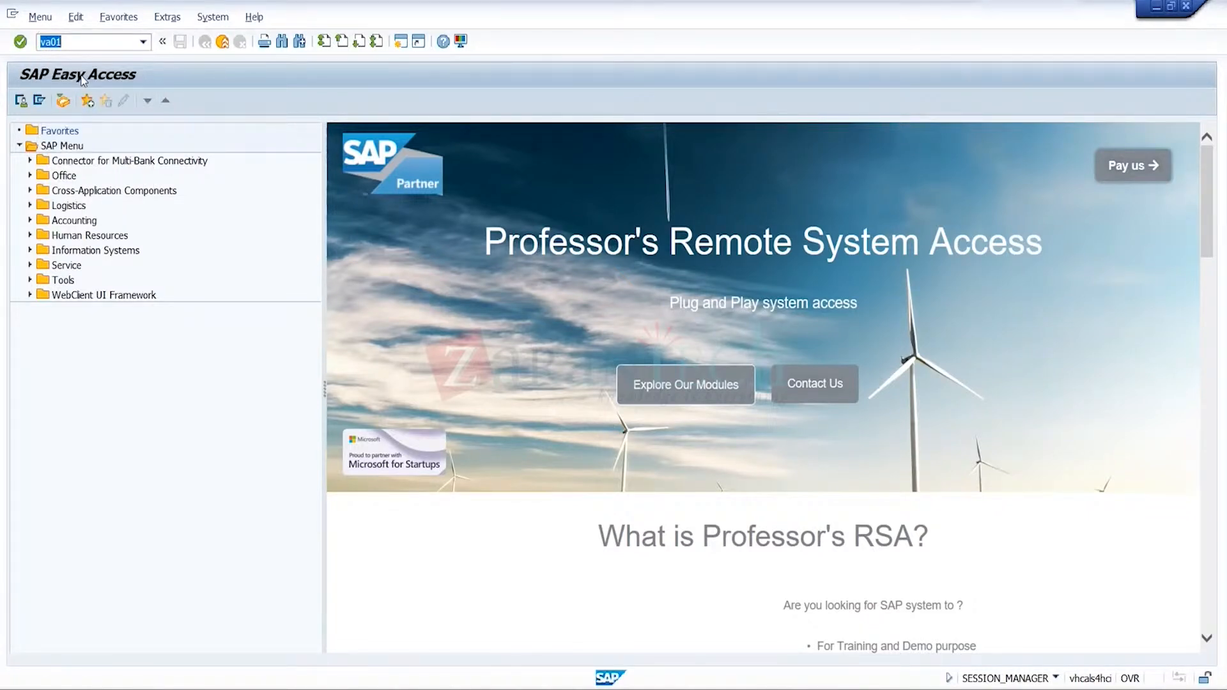
{"action": "key", "text": "Return"}
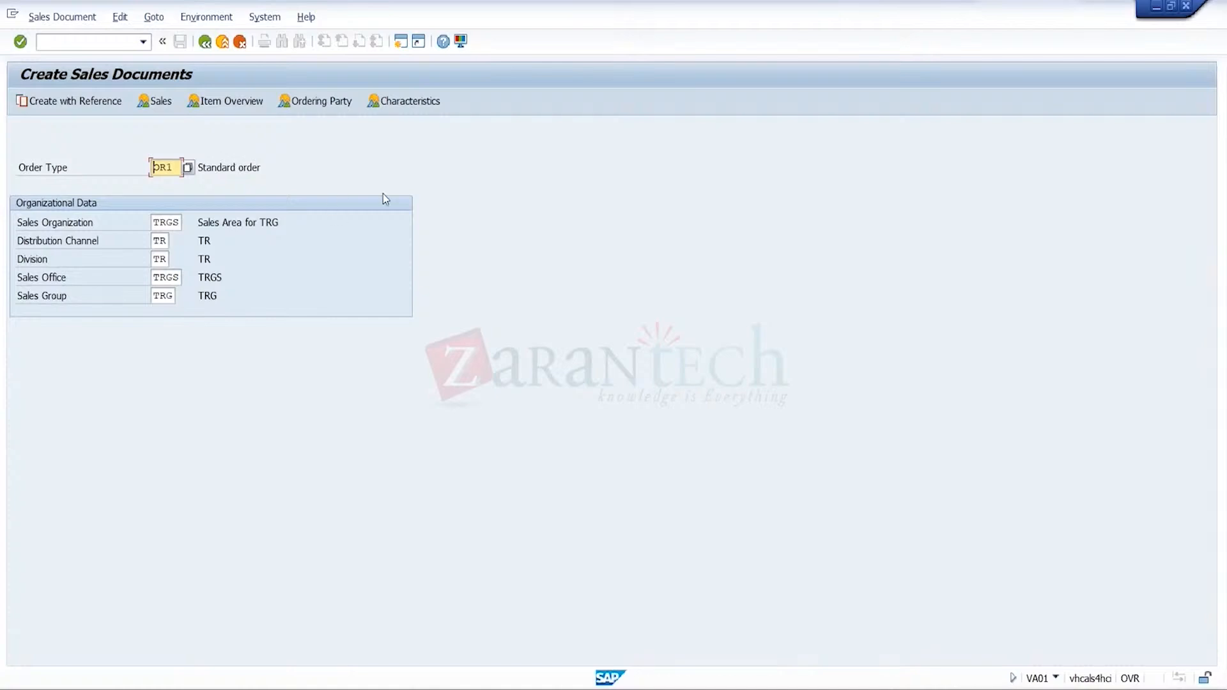
{"action": "key", "text": "Return"}
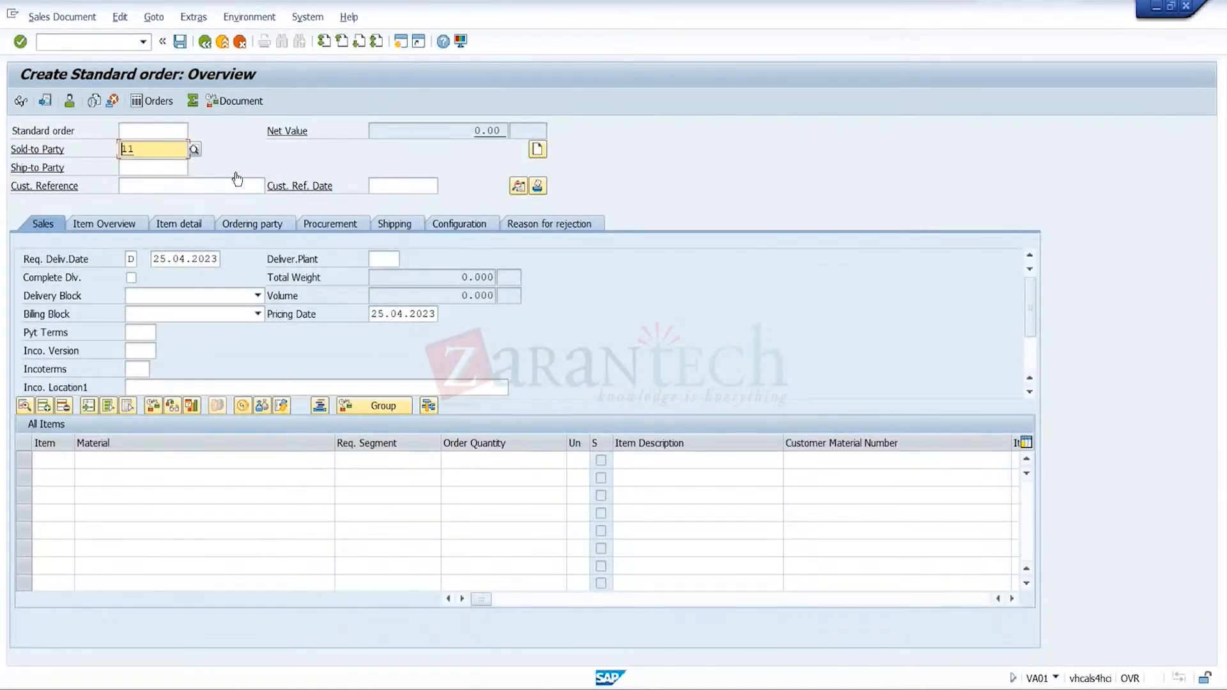
- Enter the customer number of JRS as sold-to party and 26042023 as customer reference in the standard order
{"action": "key", "text": "BackSpace"}
{"action": "key", "text": "BackSpace"}
{"action": "type", "text": "4"}
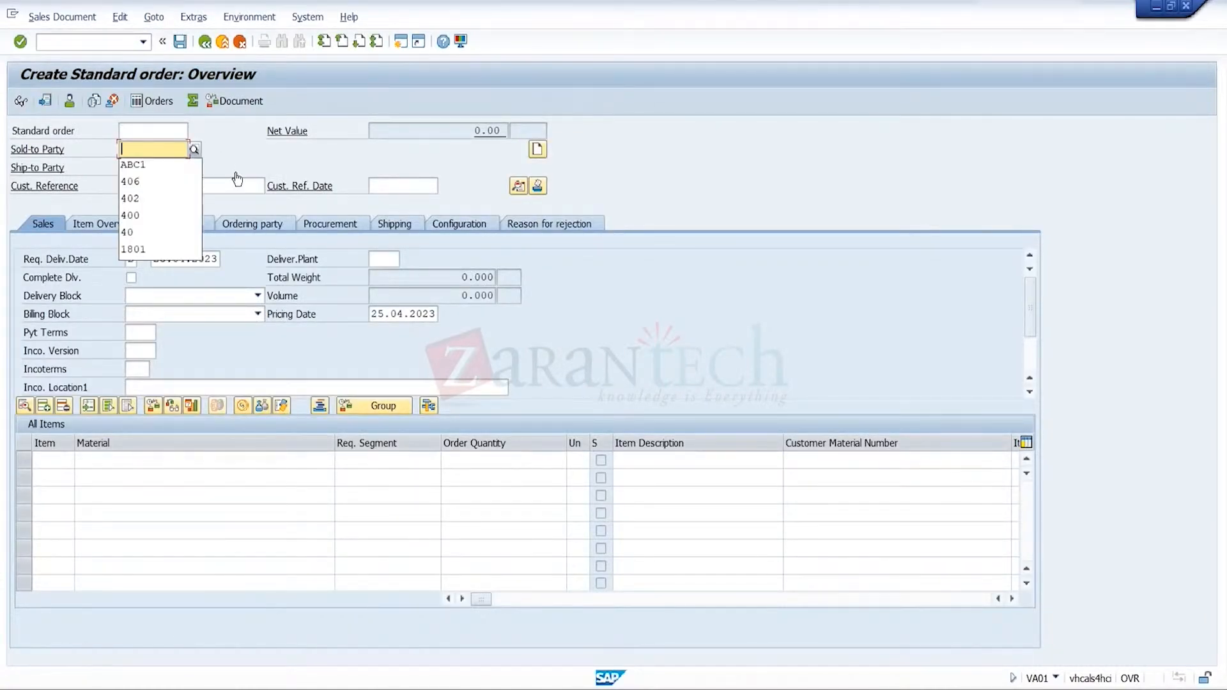
{"action": "left_click", "coordinate": [165, 186]}
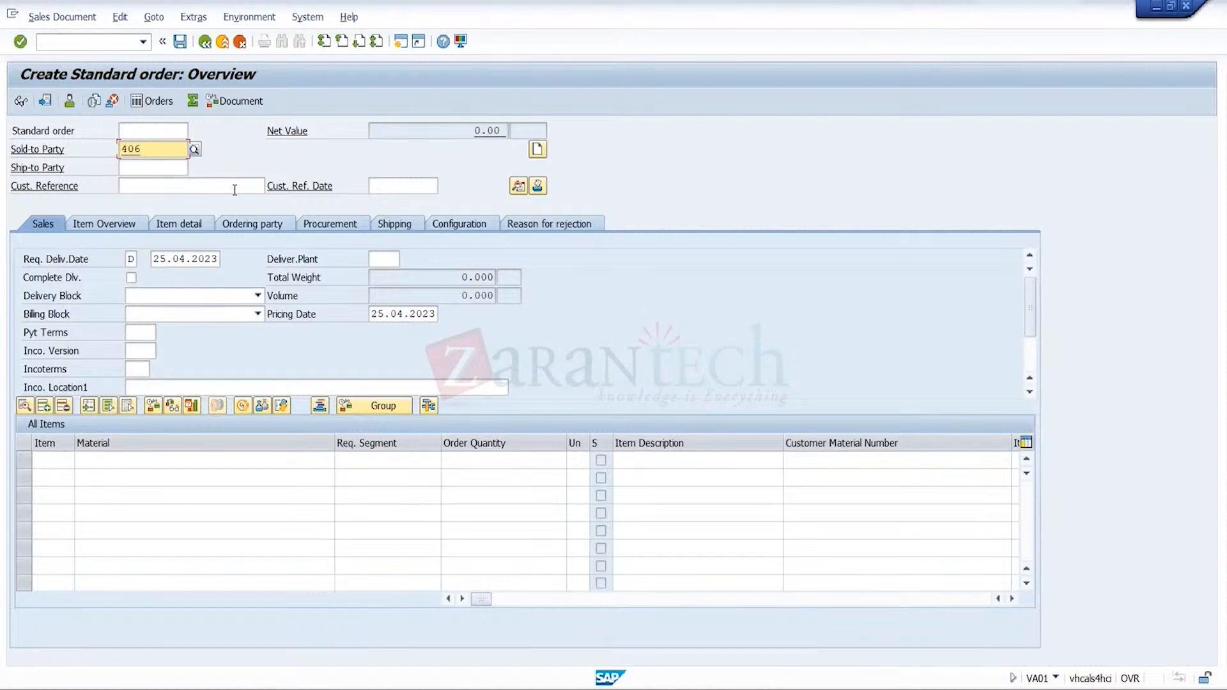
{"action": "left_click", "coordinate": [234, 186]}
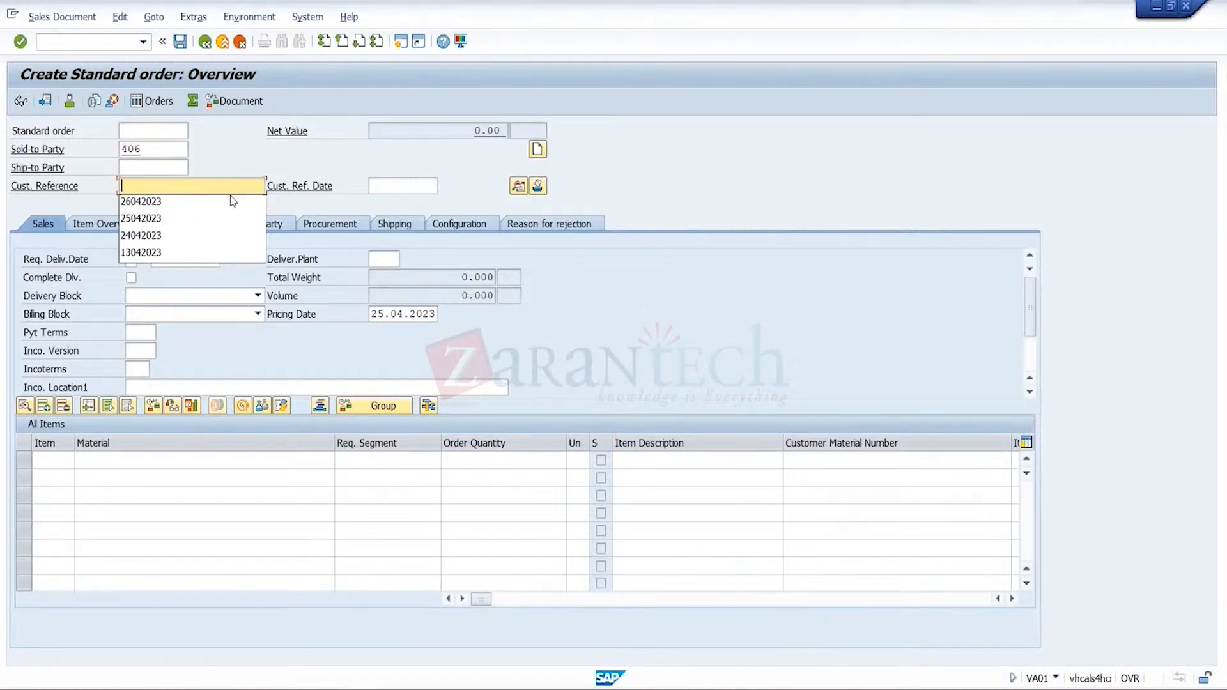
{"action": "left_click", "coordinate": [228, 200]}
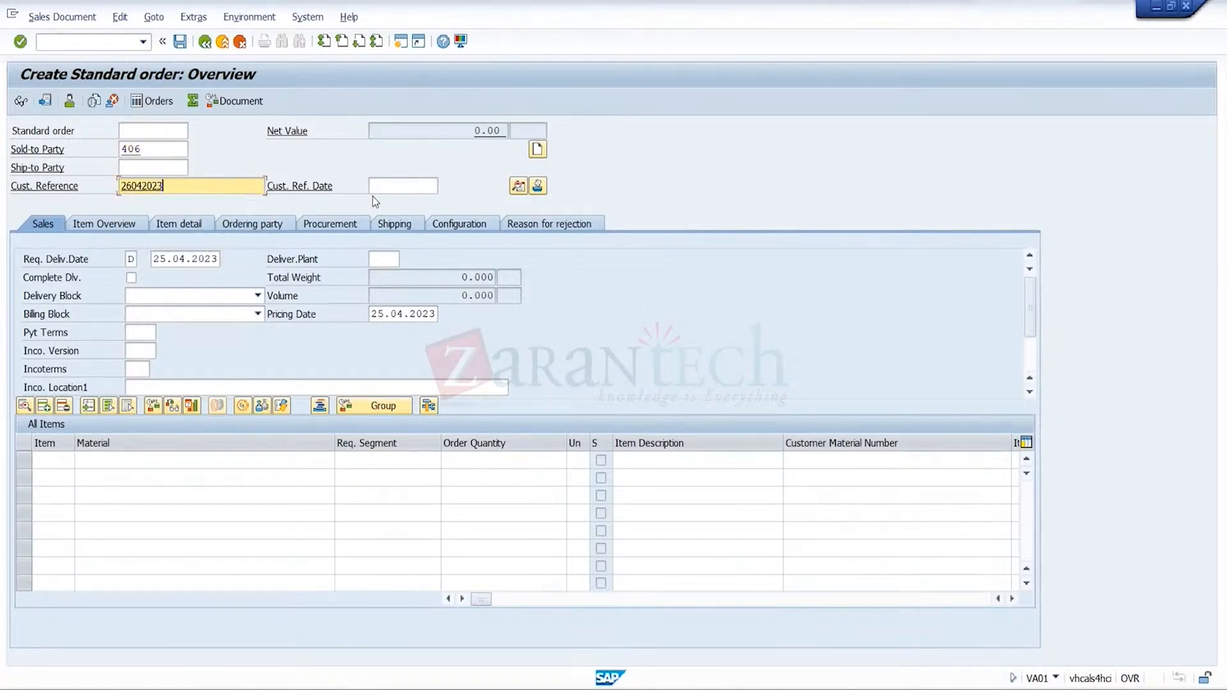
- Confirm the sold-to party and set the customer reference date of the standard order to 26.04.2023
{"action": "left_click", "coordinate": [415, 186]}
{"action": "key", "text": "Return"}
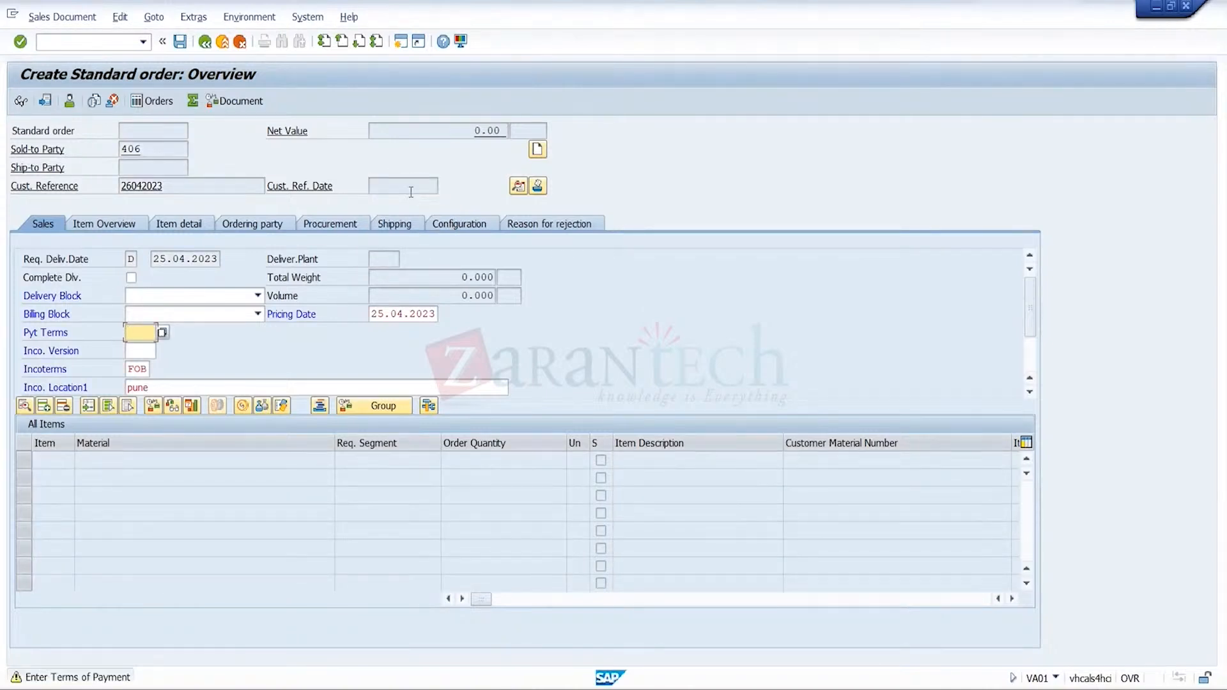
{"action": "double_click", "coordinate": [410, 192]}
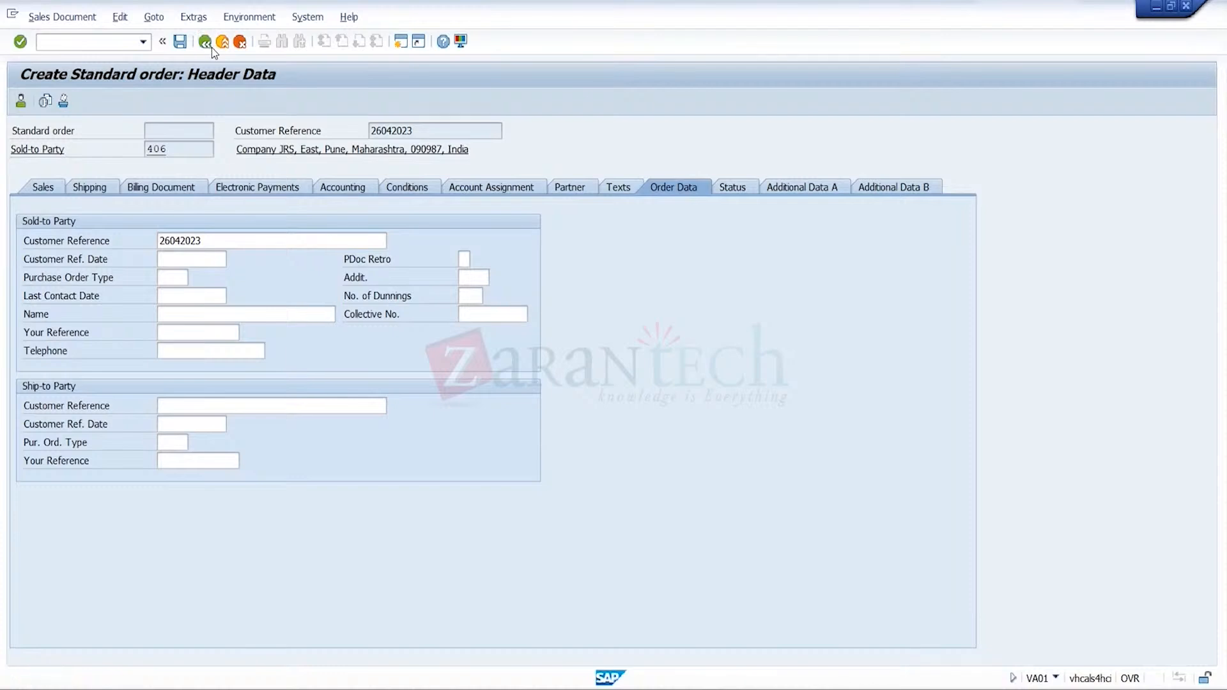
{"action": "left_click", "coordinate": [206, 43]}
{"action": "left_click", "coordinate": [407, 187]}
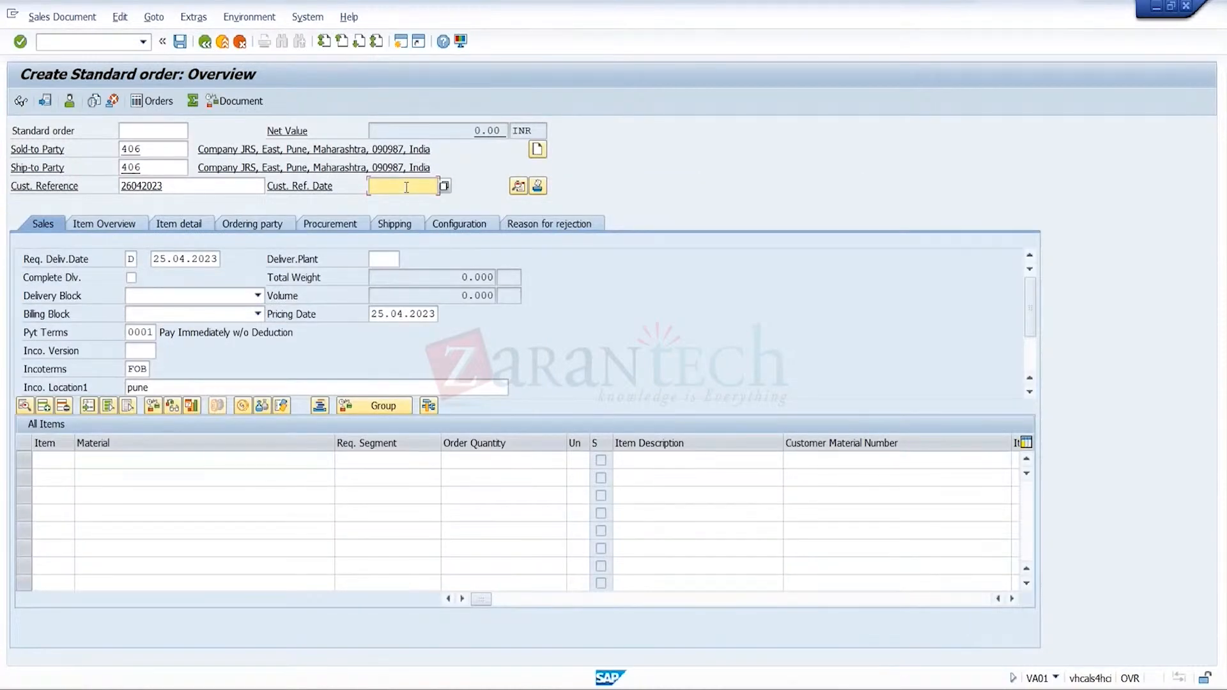
{"action": "left_click", "coordinate": [406, 187]}
{"action": "left_click", "coordinate": [407, 202]}
- Set the delivering plant of the standard order to TRGP
{"action": "left_click", "coordinate": [385, 260]}
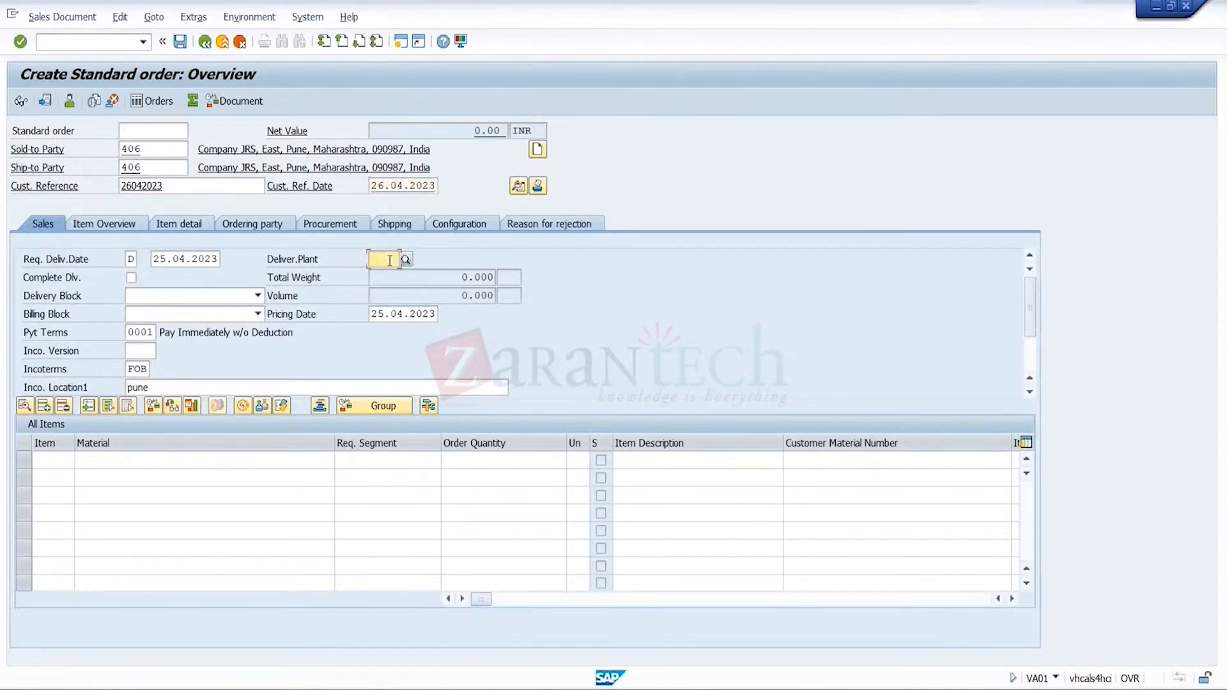
{"action": "left_click", "coordinate": [385, 260]}
{"action": "left_click", "coordinate": [384, 276]}
{"action": "left_click", "coordinate": [203, 457]}
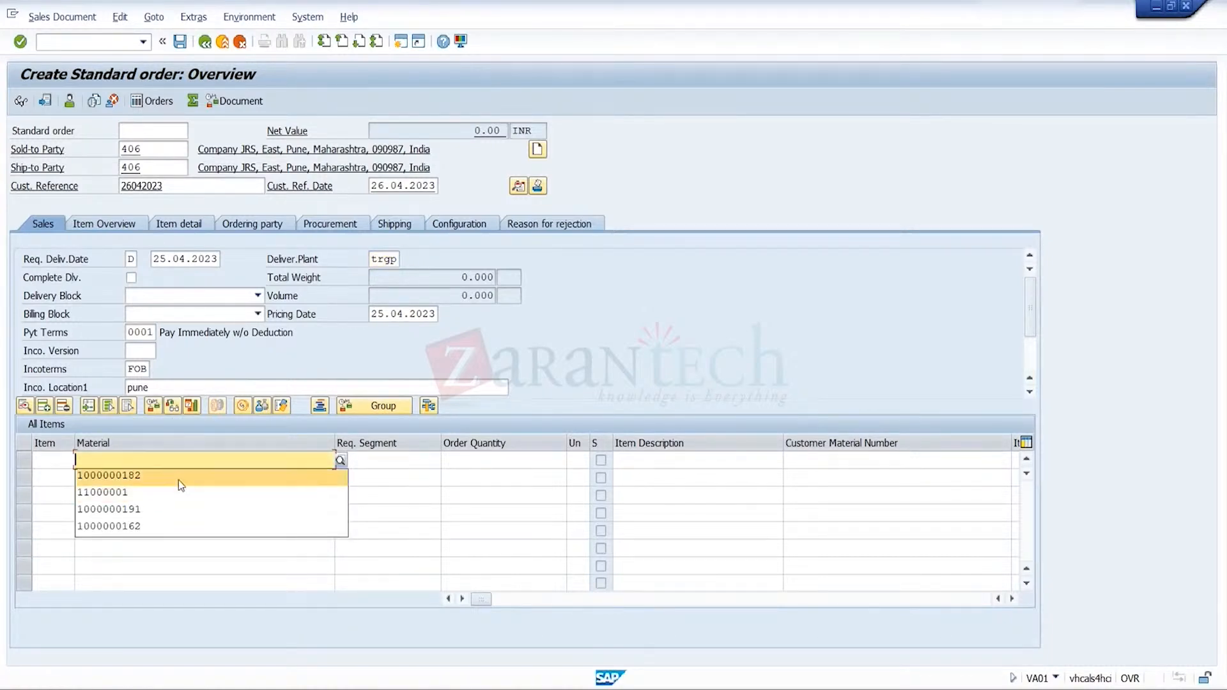
{"action": "left_click", "coordinate": [178, 477]}
{"action": "left_click", "coordinate": [467, 458]}
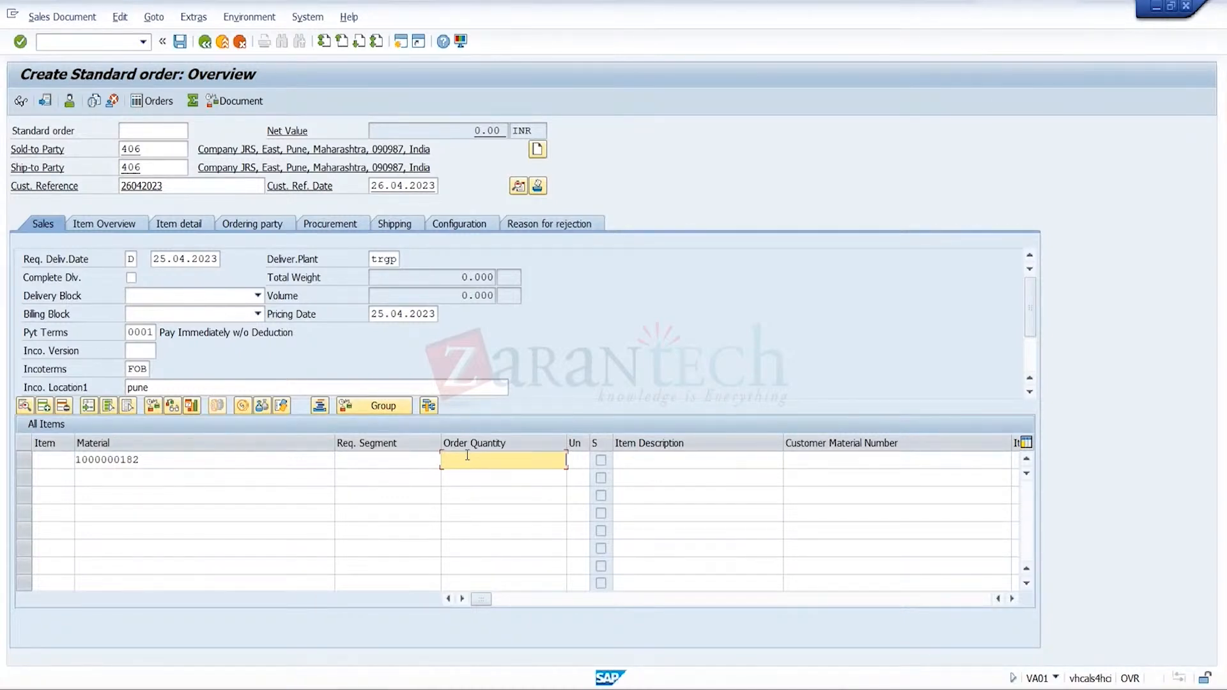
{"action": "type", "text": "100"}
{"action": "key", "text": "Return"}
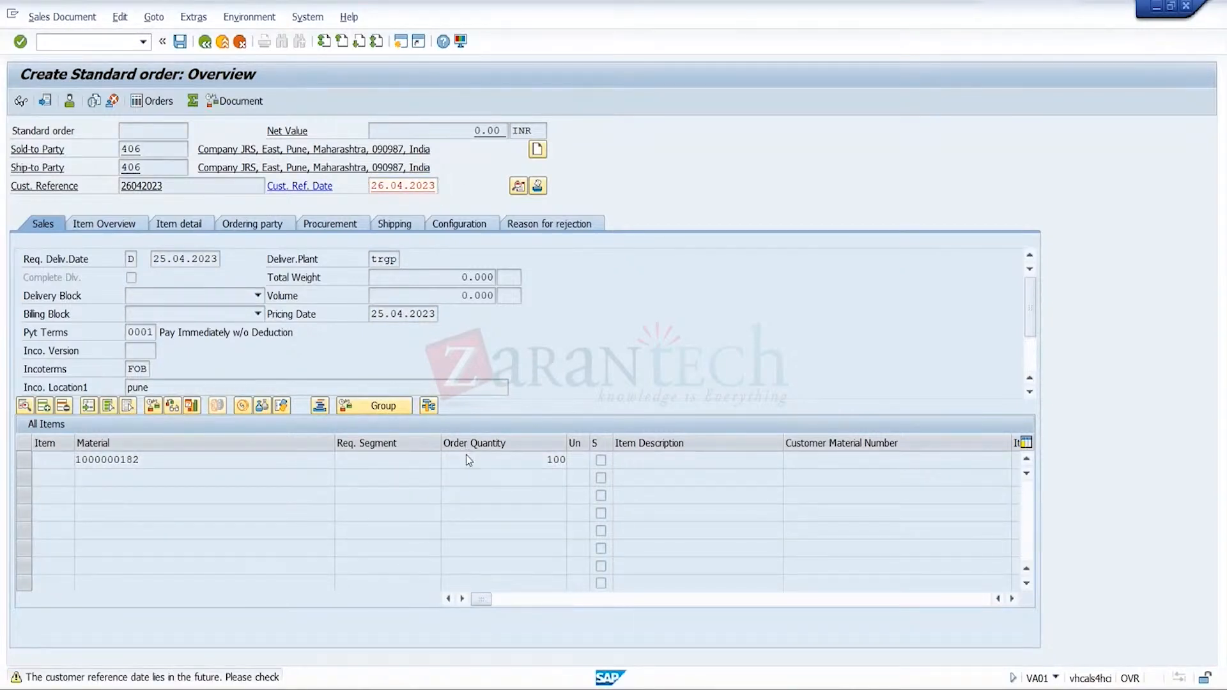
{"action": "key", "text": "Return"}
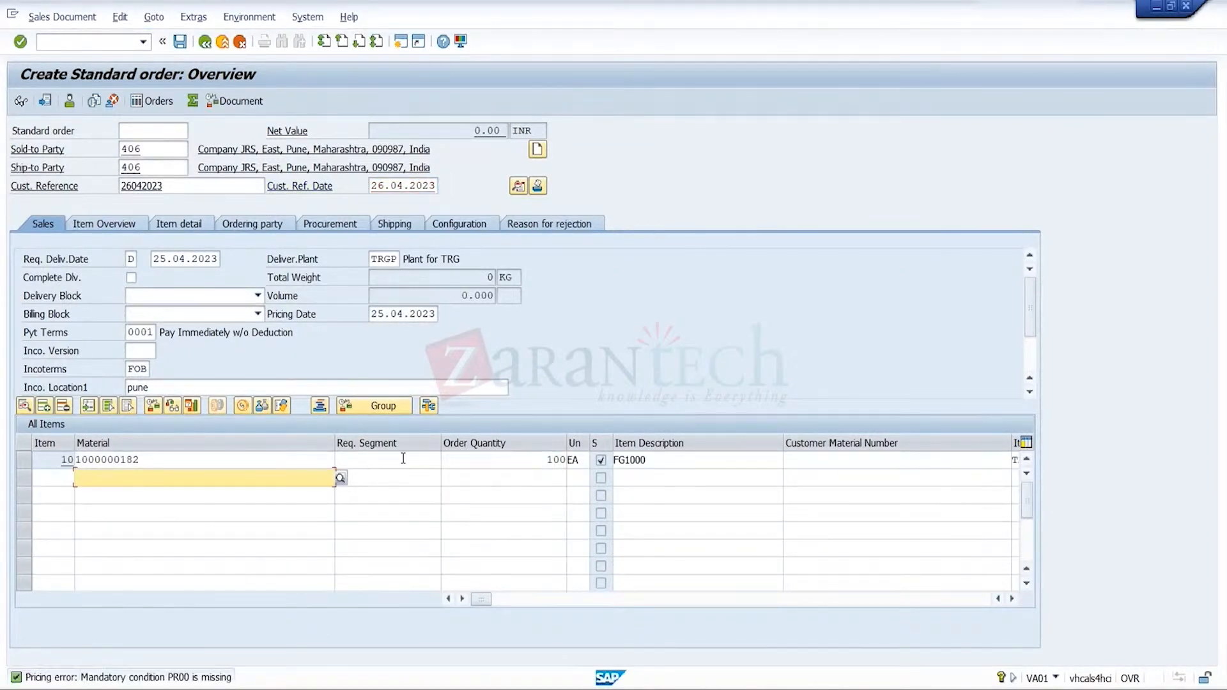
- Add condition type PR00 with an amount of 1200 to item 10's pricing and return to the order overview
{"action": "left_click", "coordinate": [25, 464]}
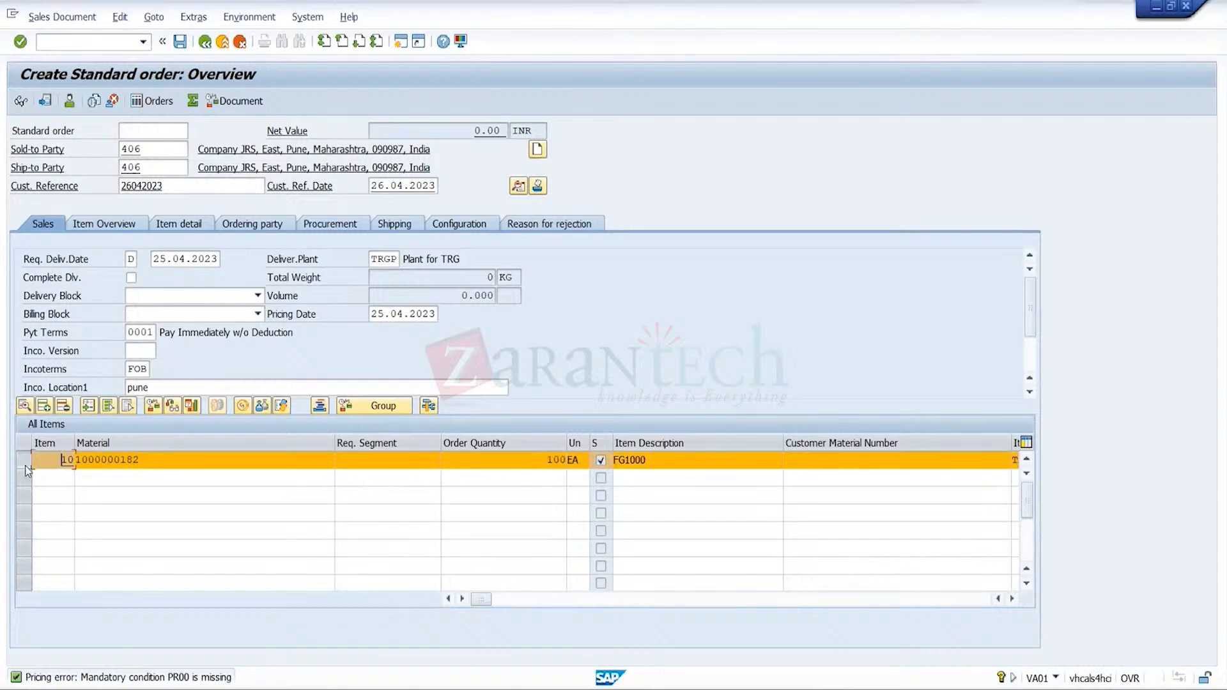
{"action": "left_click", "coordinate": [156, 20]}
{"action": "mouse_move", "coordinate": [225, 74]}
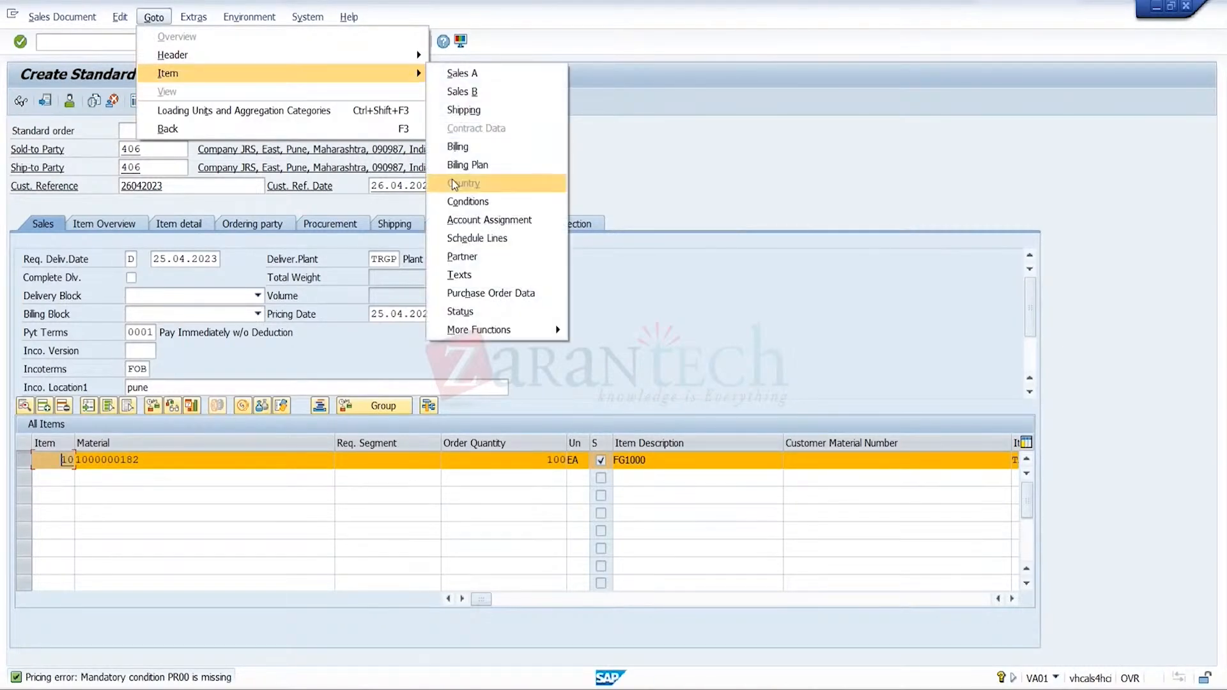
{"action": "left_click", "coordinate": [469, 201]}
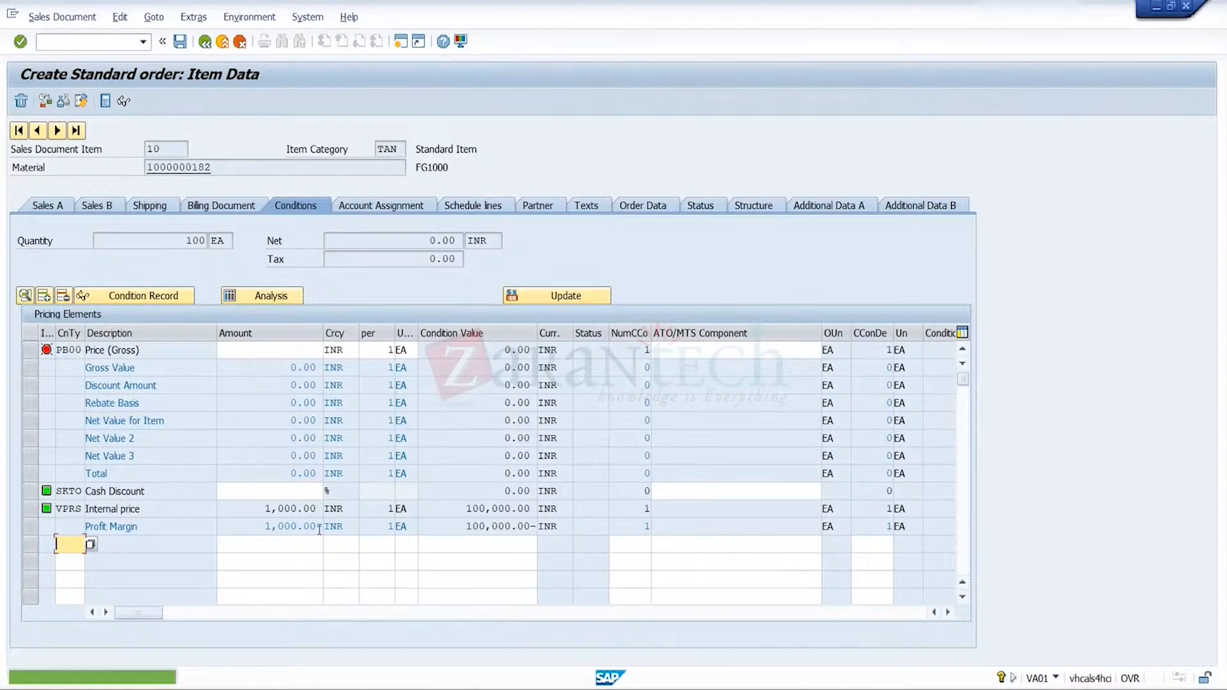
{"action": "type", "text": "PR00"}
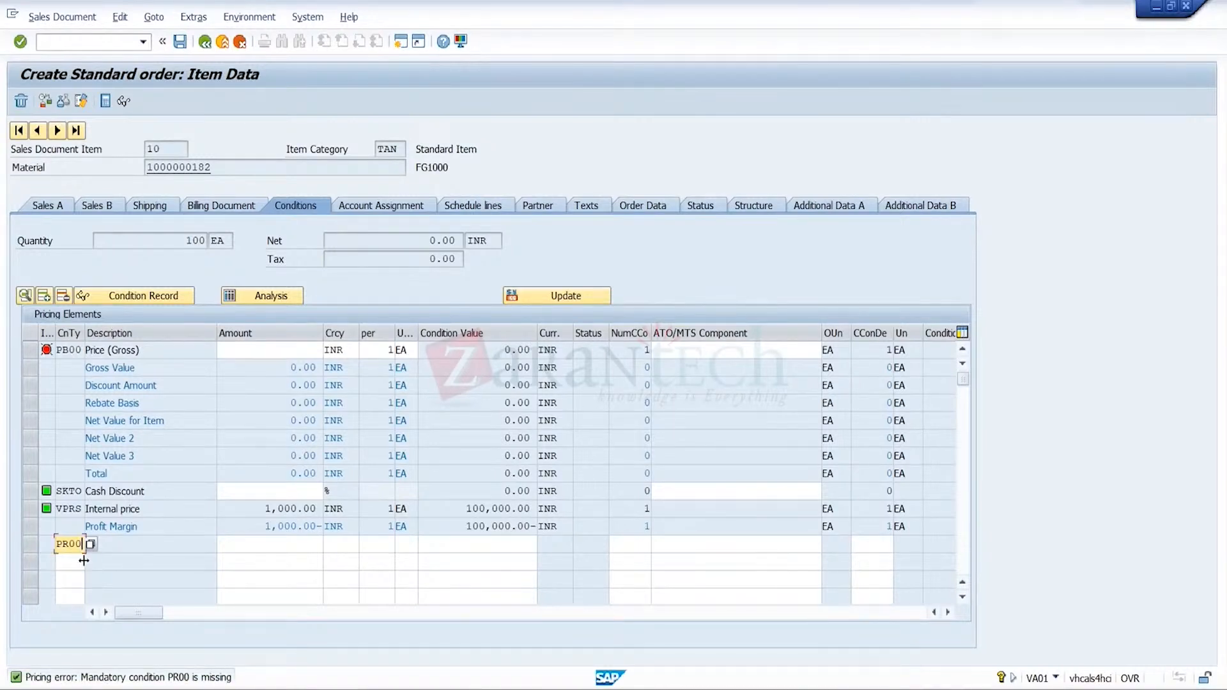
{"action": "left_click", "coordinate": [239, 556]}
{"action": "left_click", "coordinate": [296, 546]}
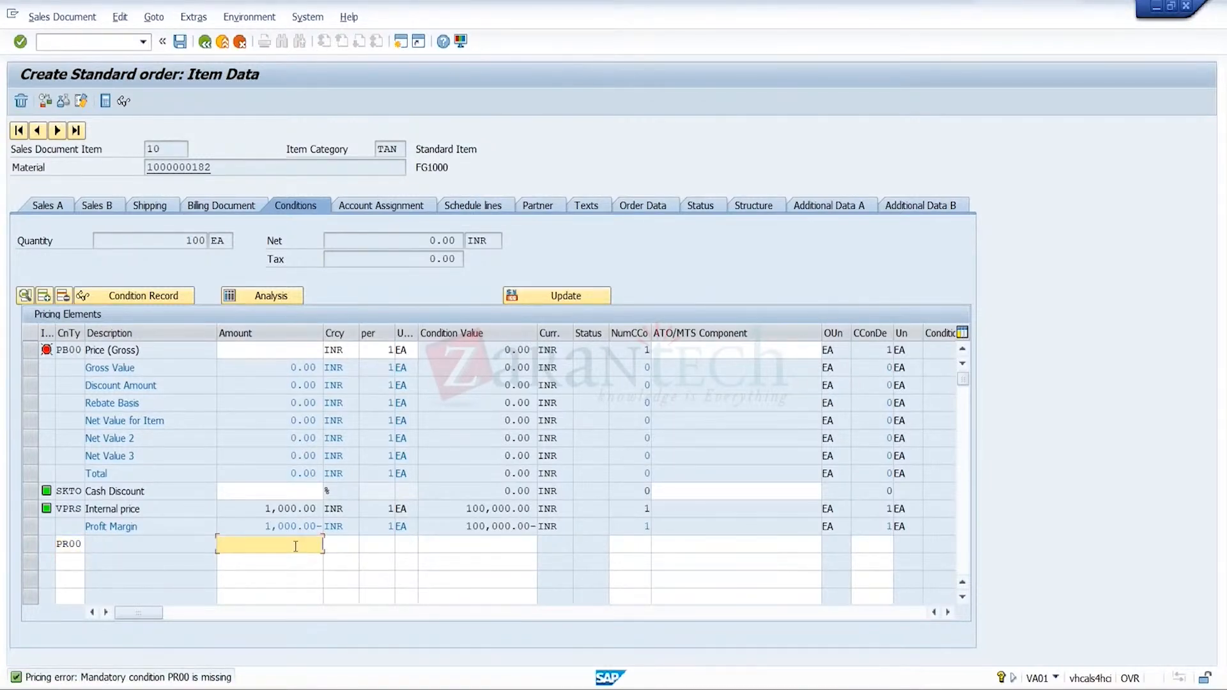
{"action": "type", "text": "1200"}
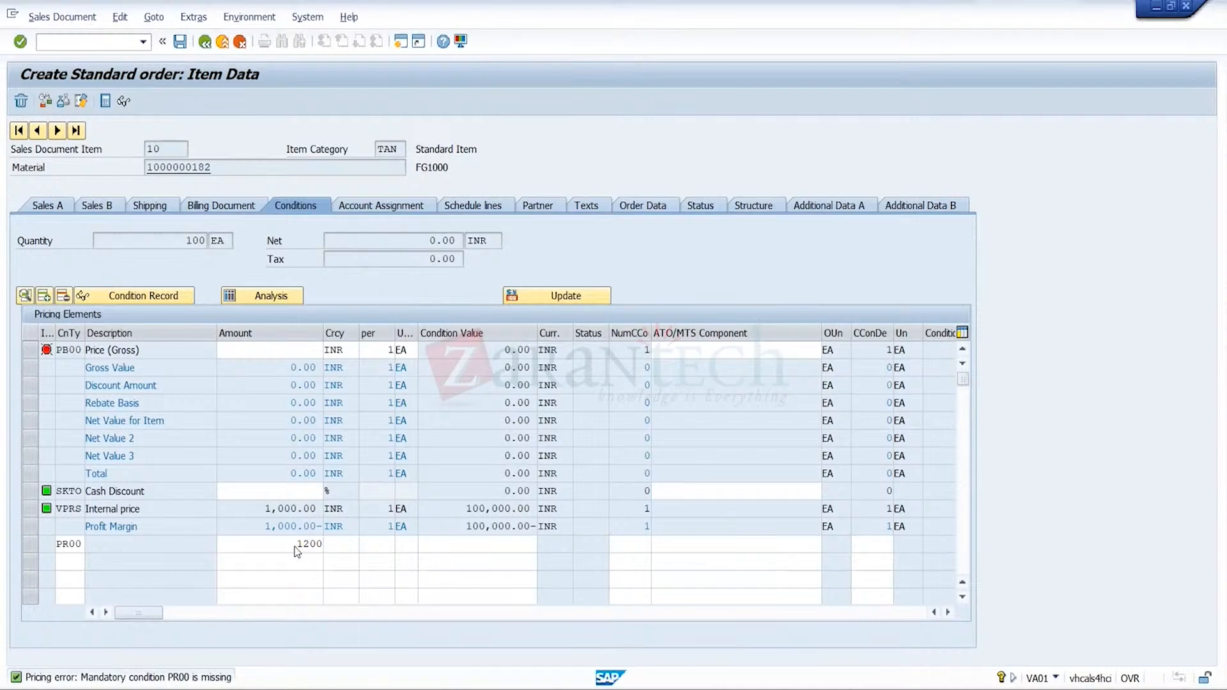
{"action": "key", "text": "Return"}
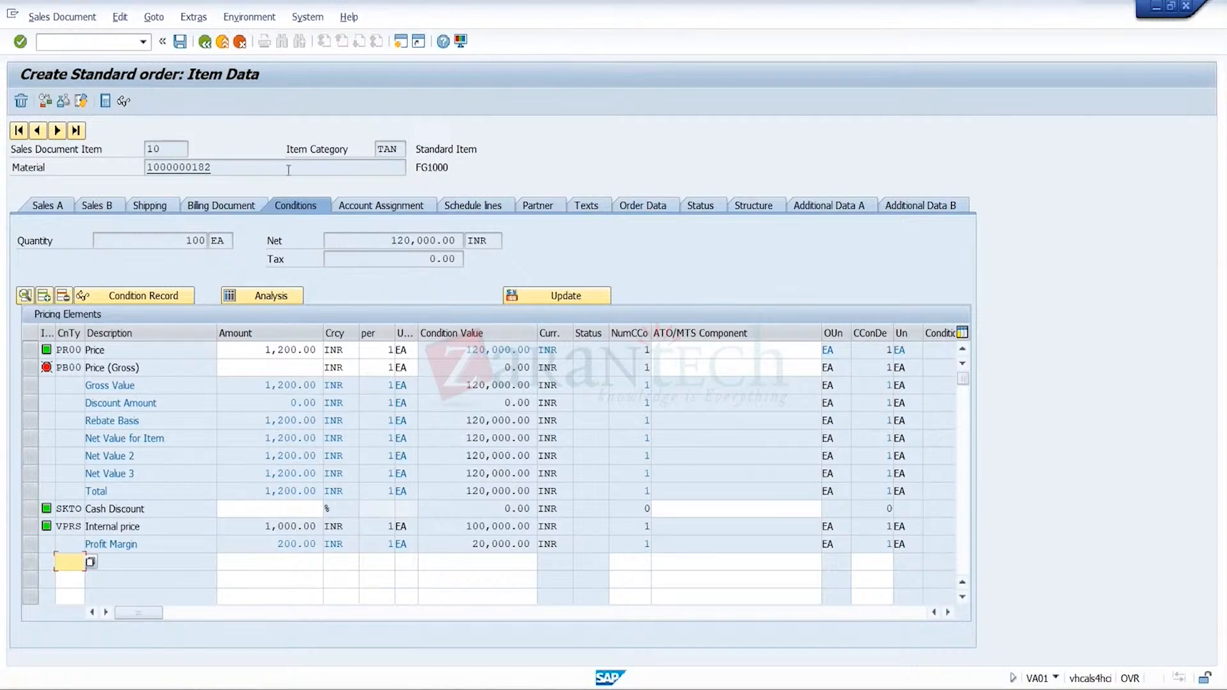
{"action": "left_click", "coordinate": [206, 43]}
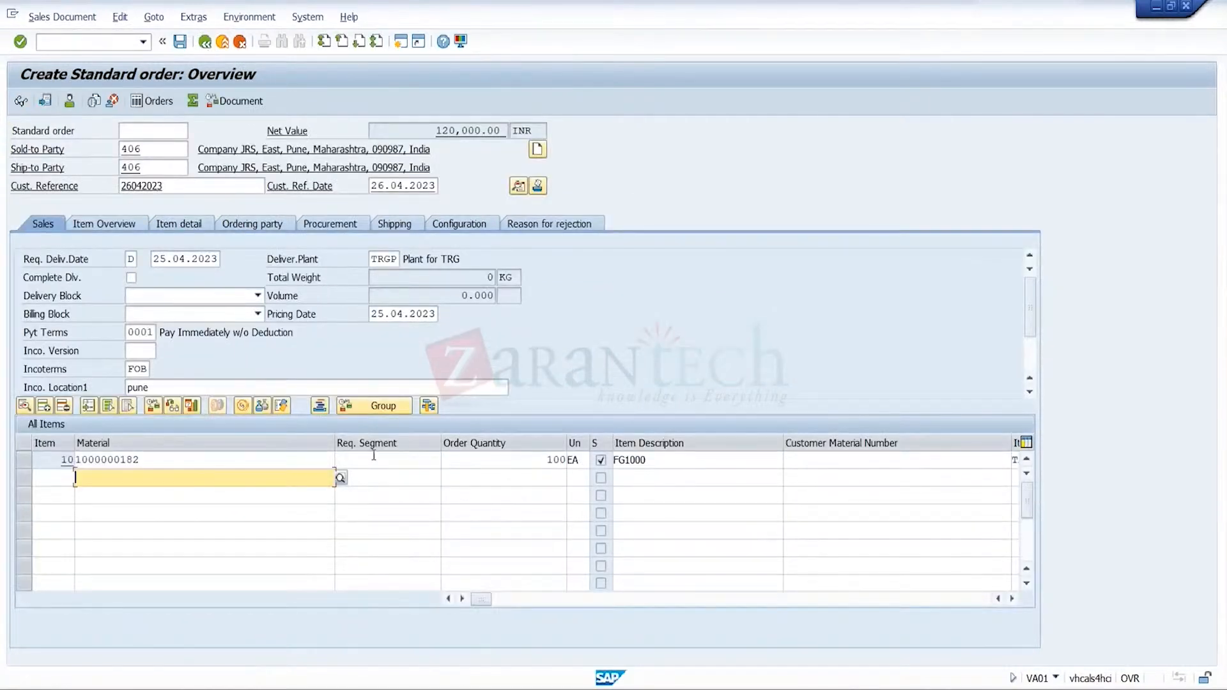
- Set the order quantity of item 10 to 200
{"action": "left_click", "coordinate": [510, 461]}
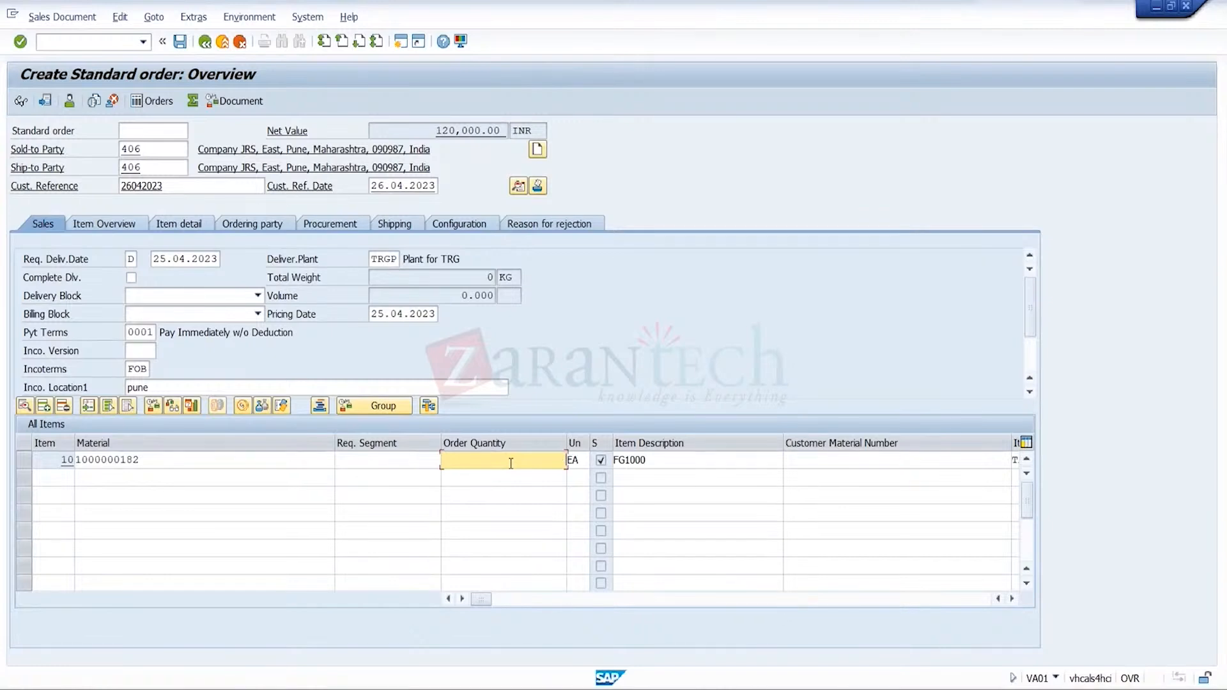
{"action": "type", "text": "200"}
{"action": "key", "text": "Return"}
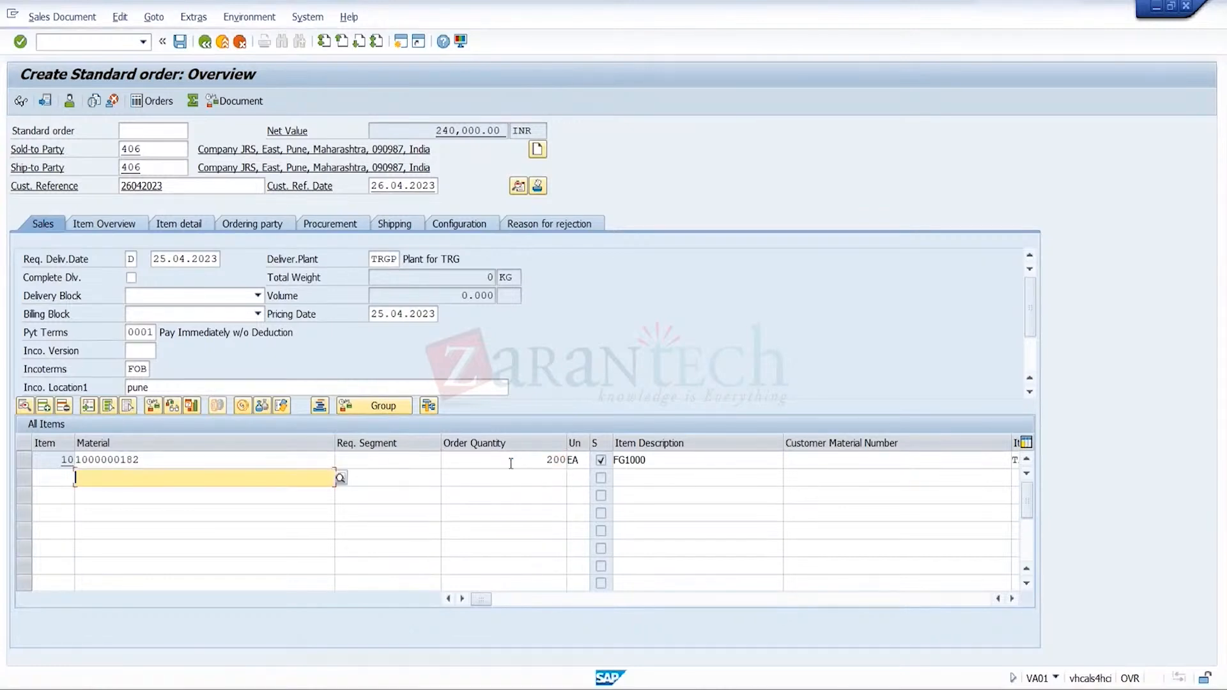
- Open the pricing conditions of item 10 and check its net value
{"action": "left_click", "coordinate": [154, 17]}
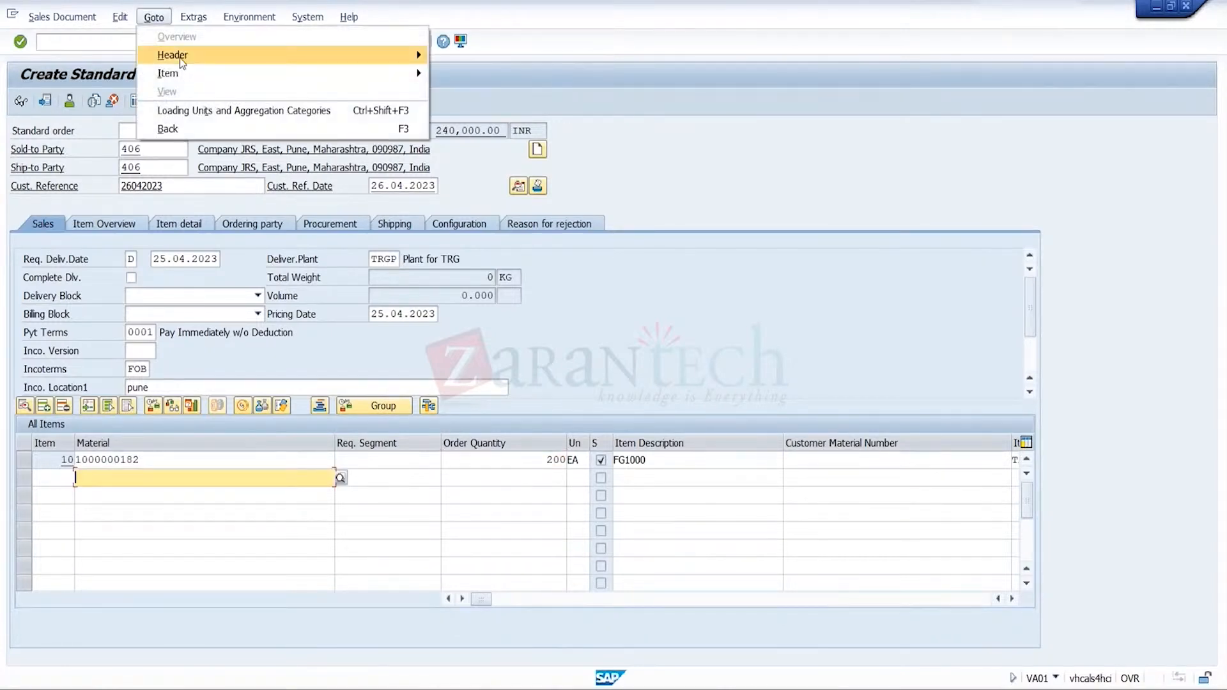
{"action": "mouse_move", "coordinate": [180, 69]}
{"action": "left_click", "coordinate": [481, 204]}
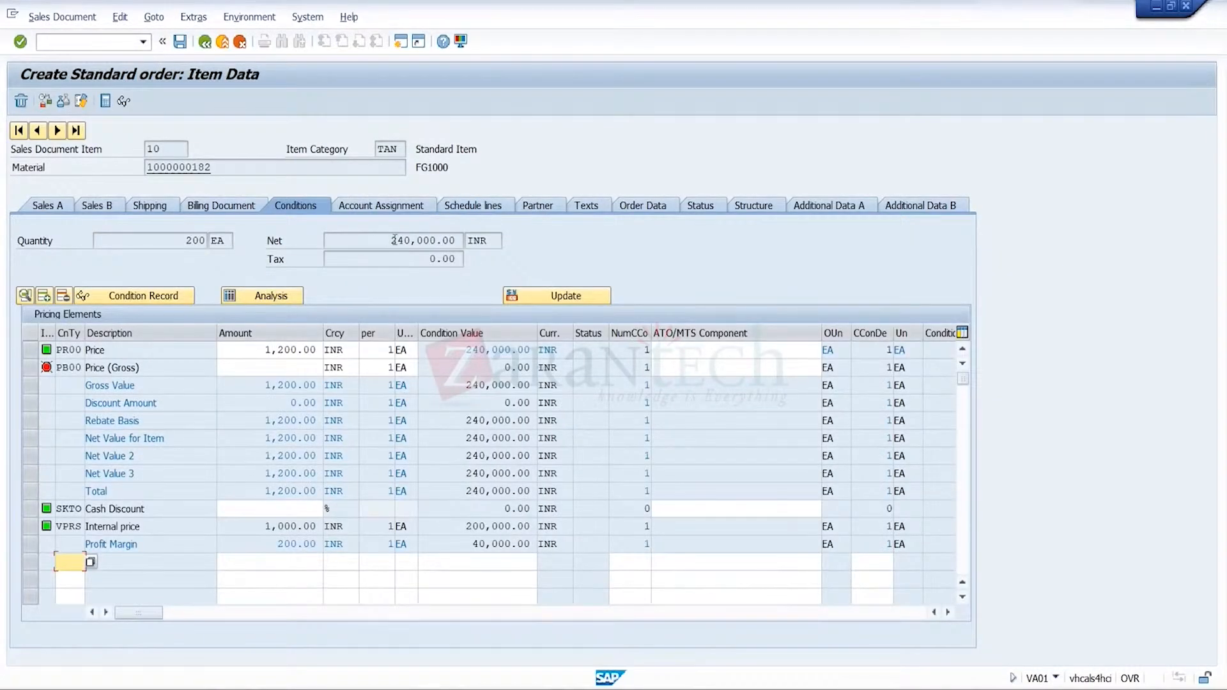
{"action": "left_click", "coordinate": [400, 241]}
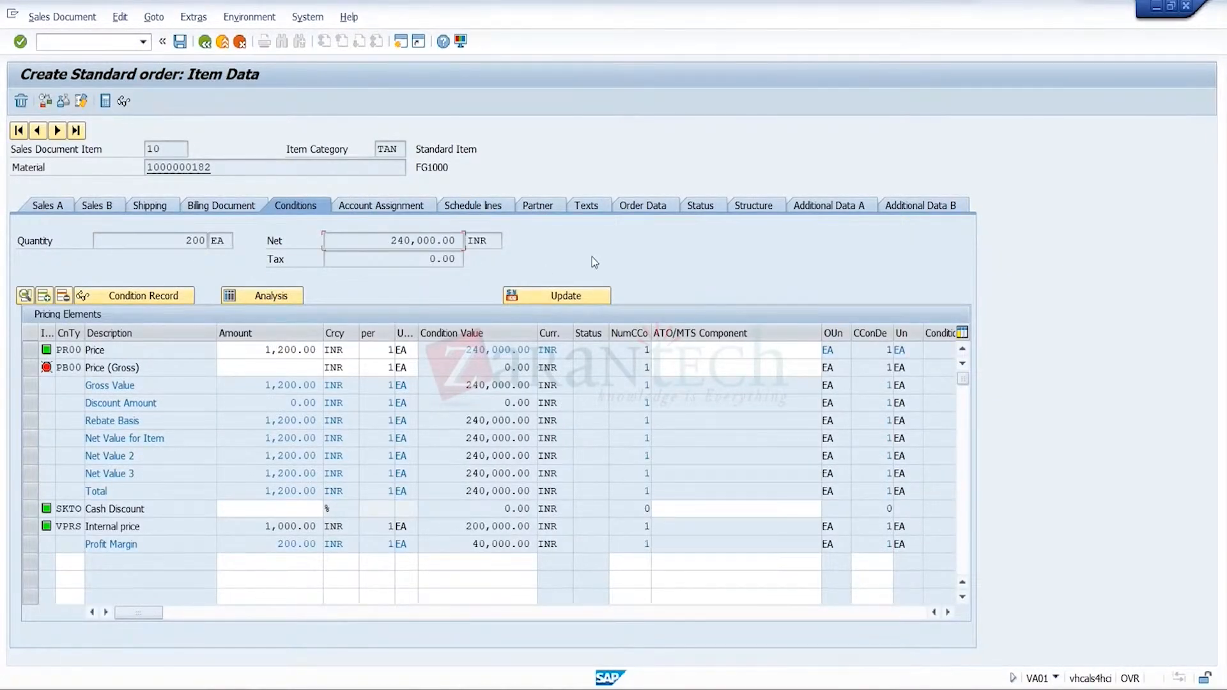
- Switch to a free SAP session and find Lulu Hyper Market by its customer number in transaction BP
{"action": "mouse_move", "coordinate": [863, 688]}
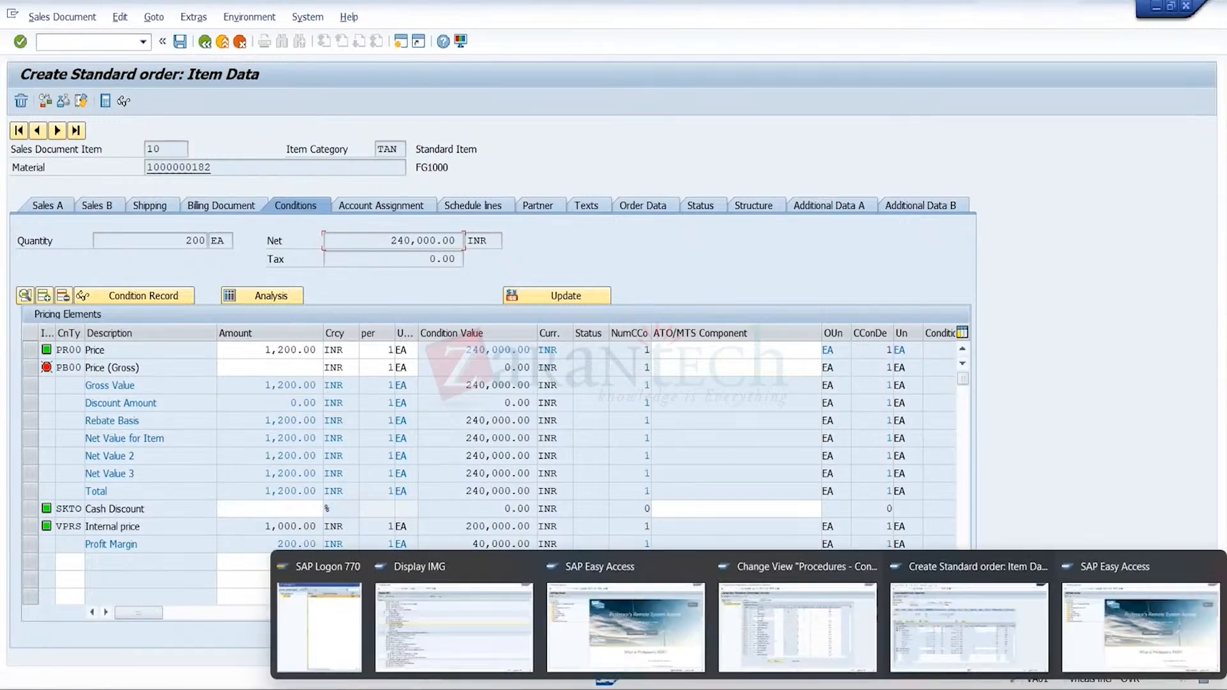
{"action": "left_click", "coordinate": [691, 631]}
{"action": "left_click", "coordinate": [144, 42]}
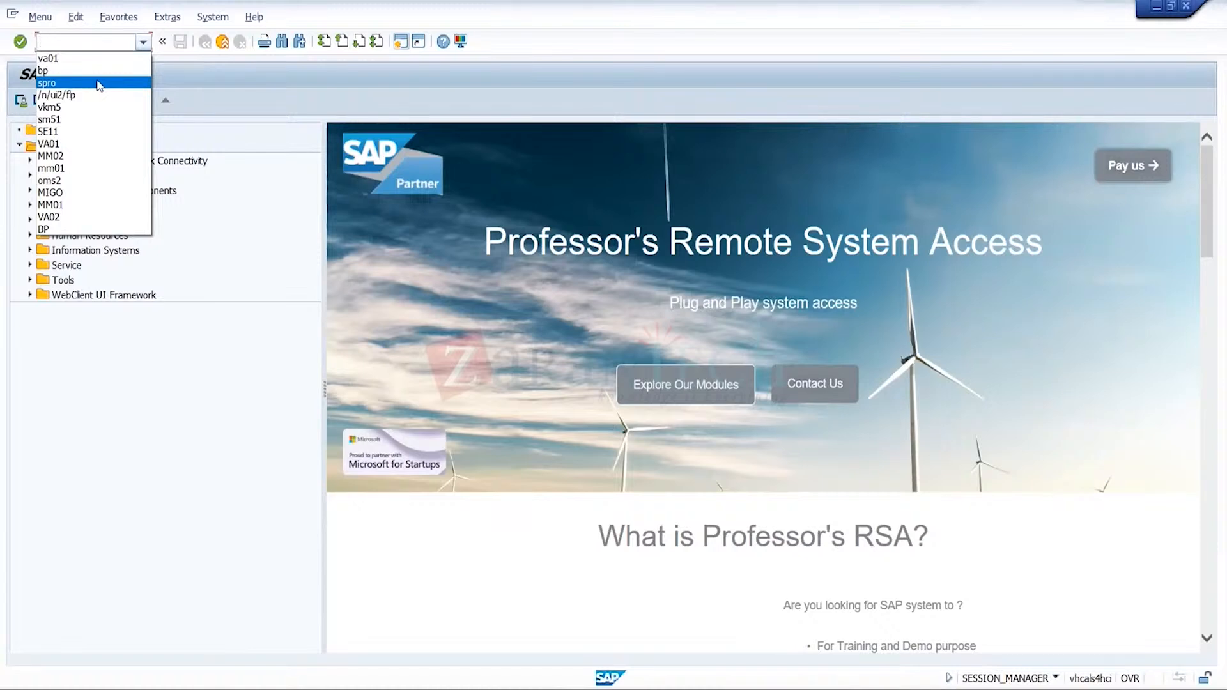
{"action": "left_click", "coordinate": [91, 71]}
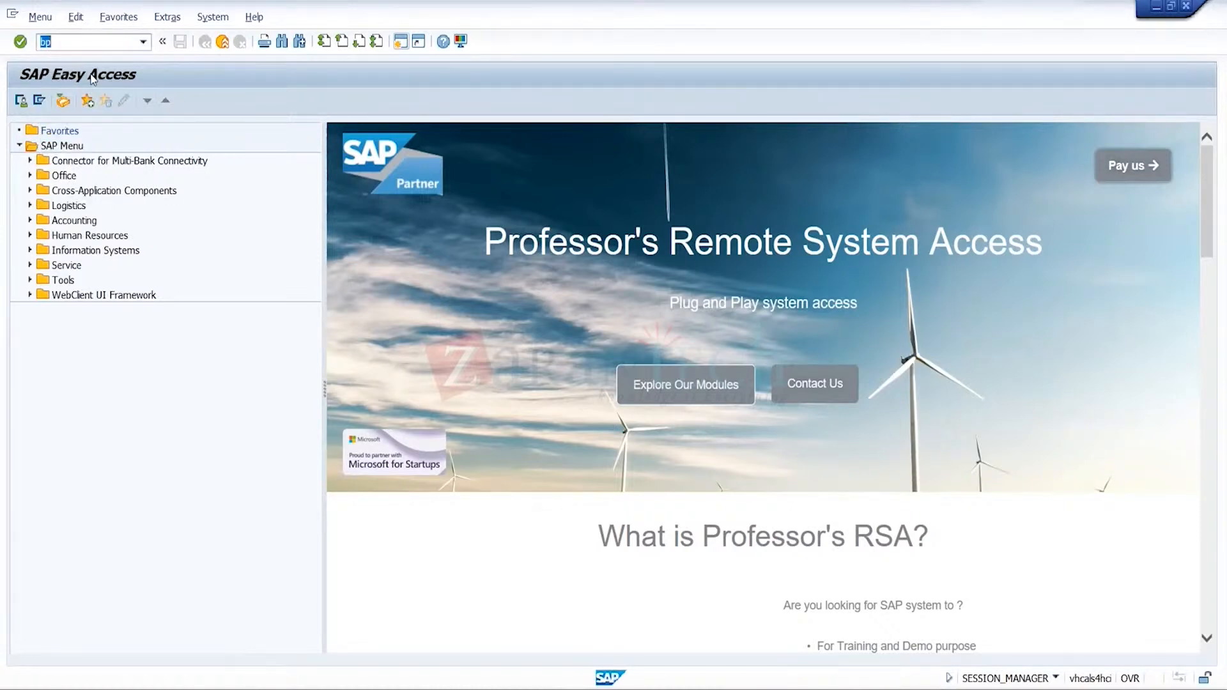
{"action": "key", "text": "Return"}
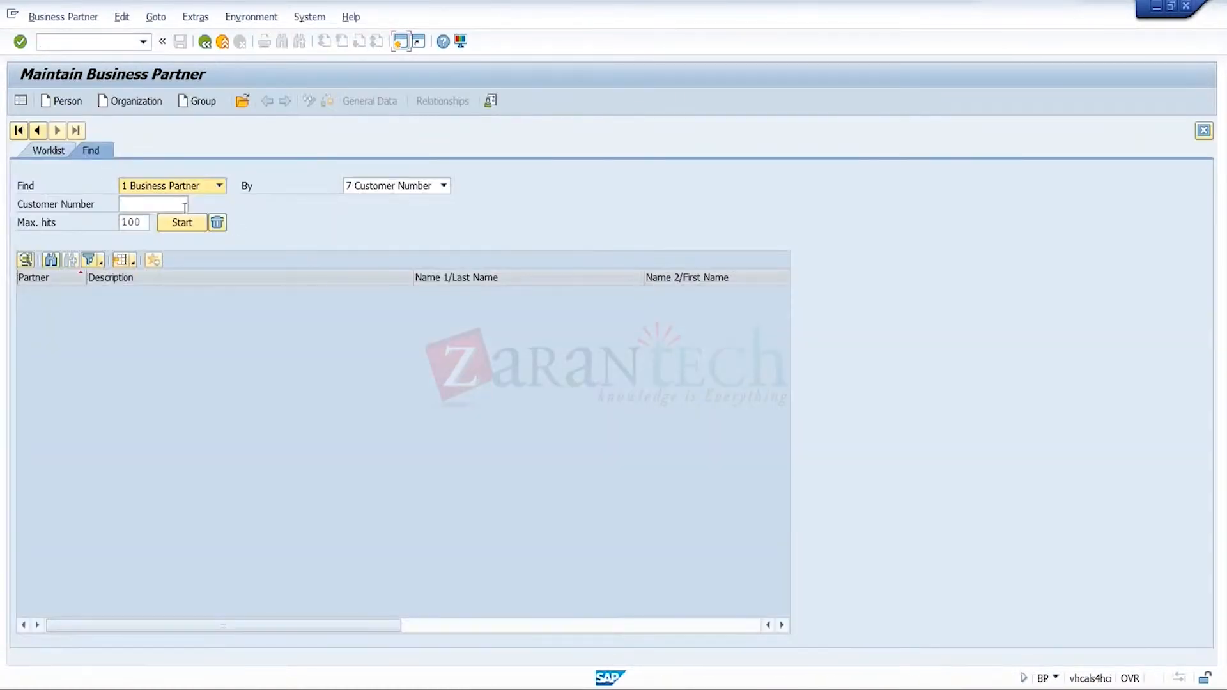
{"action": "left_click", "coordinate": [184, 207]}
{"action": "type", "text": "407"}
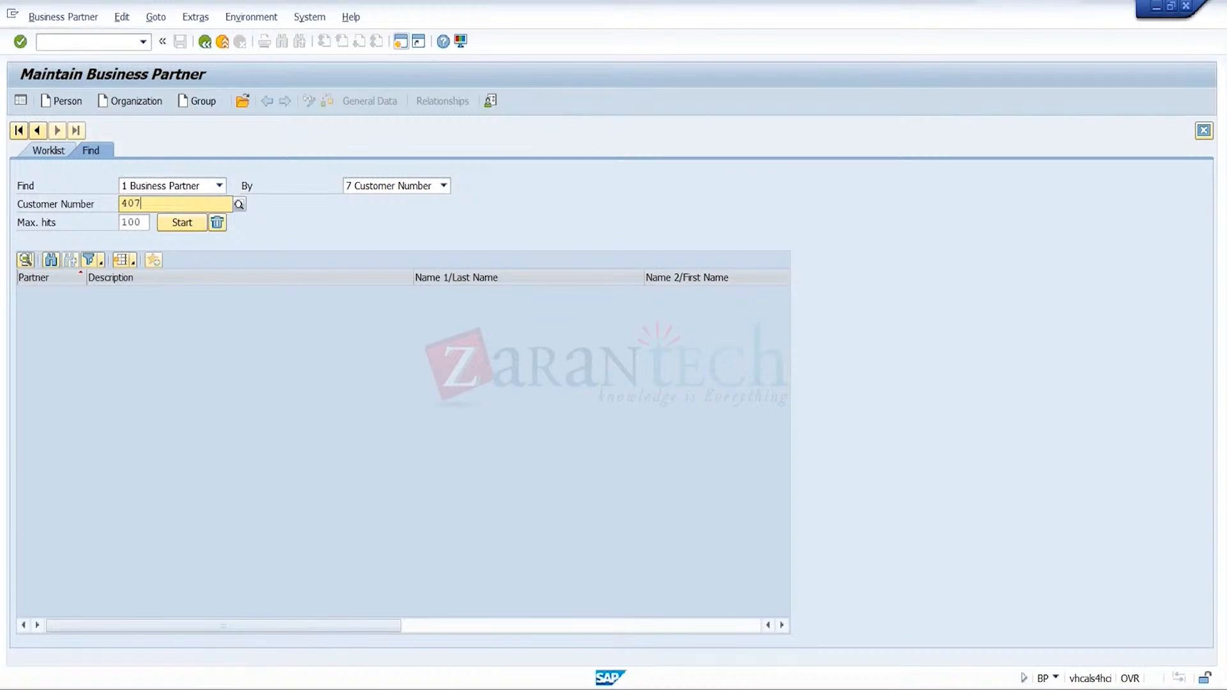
{"action": "left_click", "coordinate": [182, 222]}
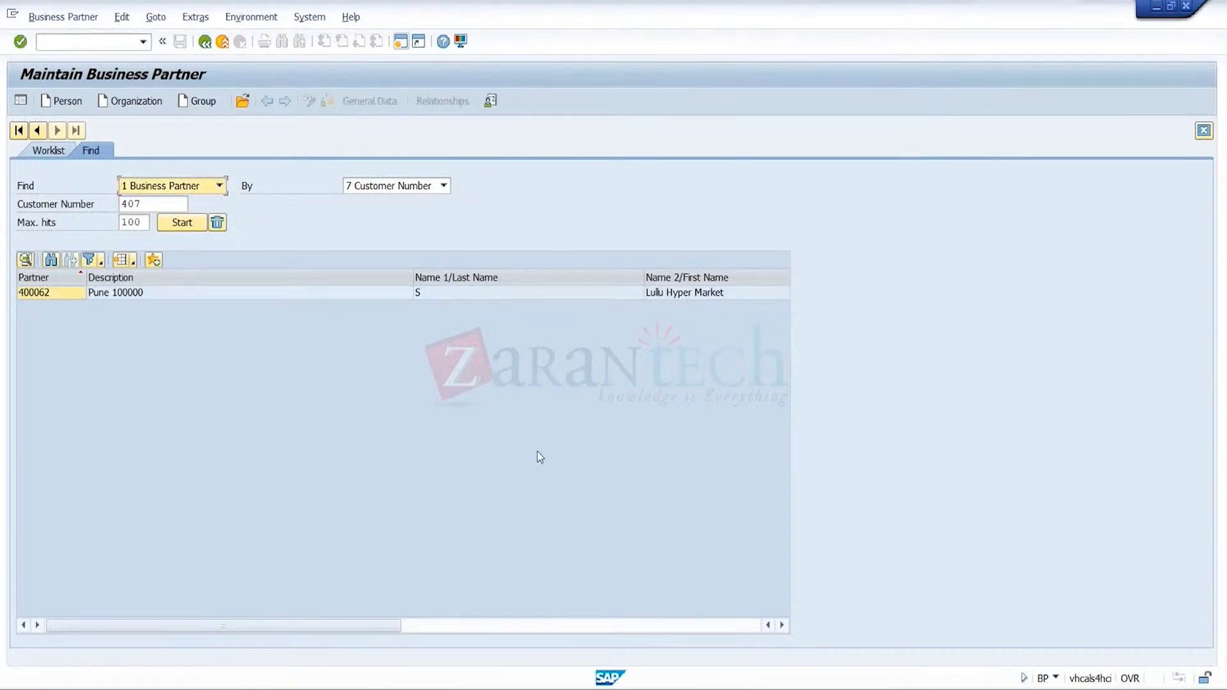
{"action": "mouse_move", "coordinate": [760, 689]}
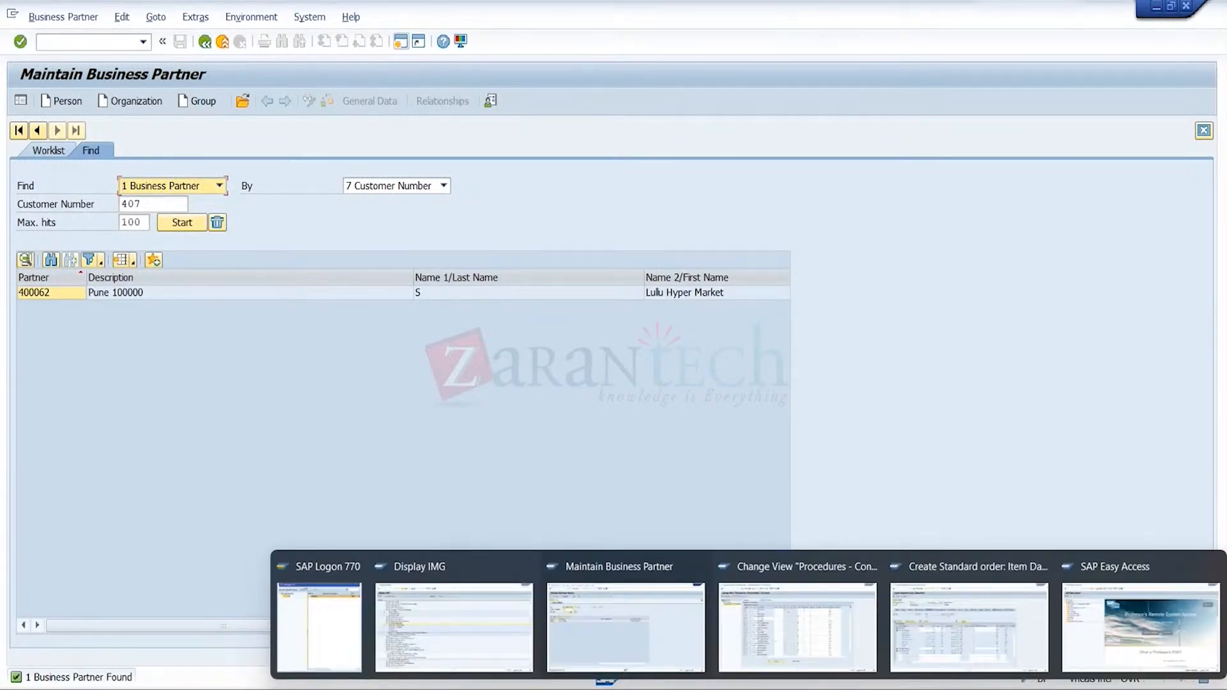
- Go back to the standard order's overview and set the order quantity of item 10 to 500
{"action": "left_click", "coordinate": [998, 614]}
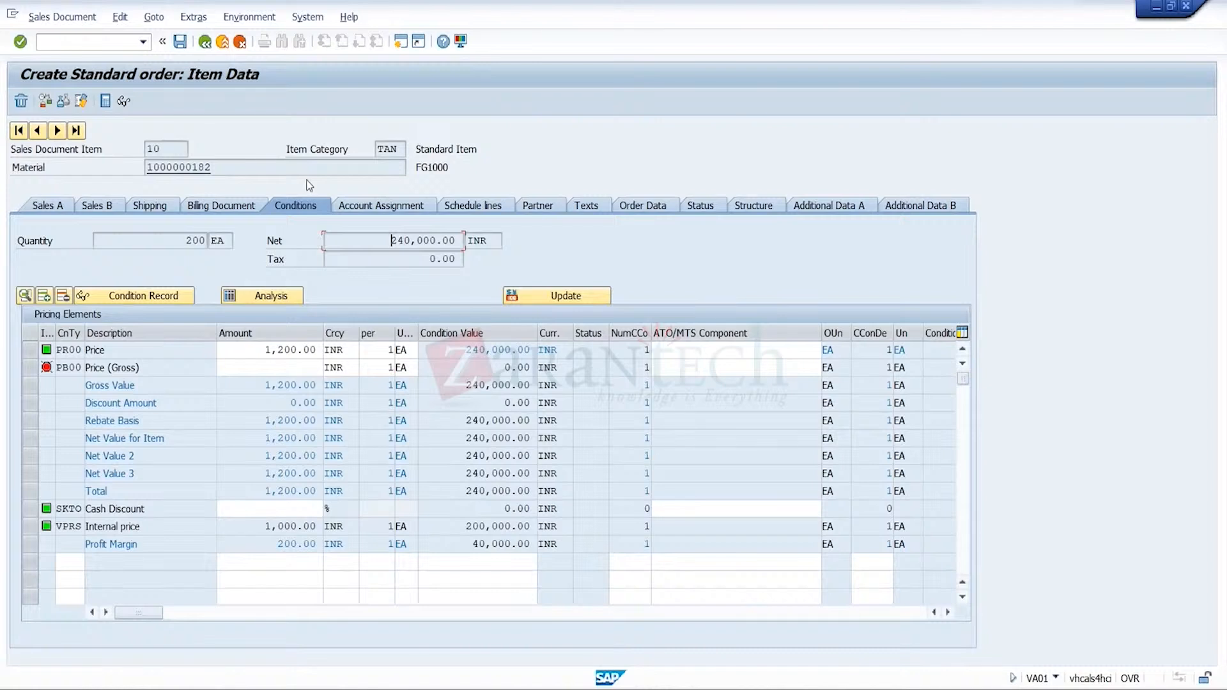
{"action": "left_click", "coordinate": [205, 42]}
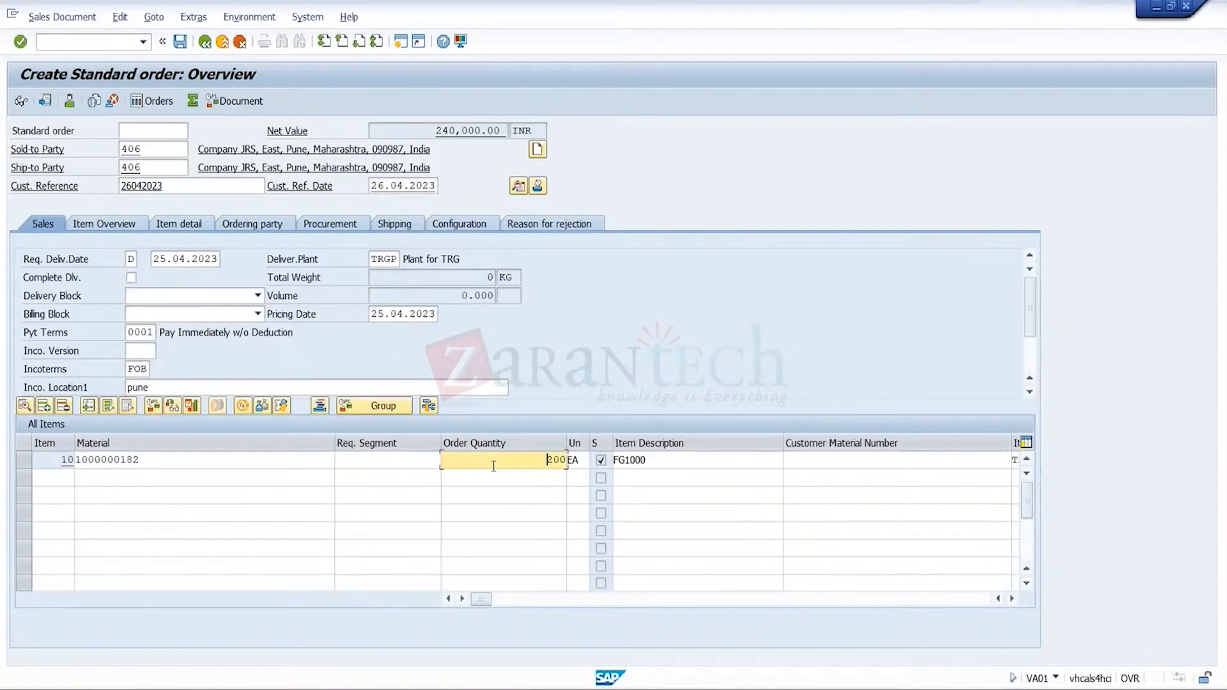
{"action": "key", "text": "Delete"}
{"action": "key", "text": "Delete"}
{"action": "key", "text": "Delete"}
{"action": "type", "text": "500"}
{"action": "key", "text": "Return"}
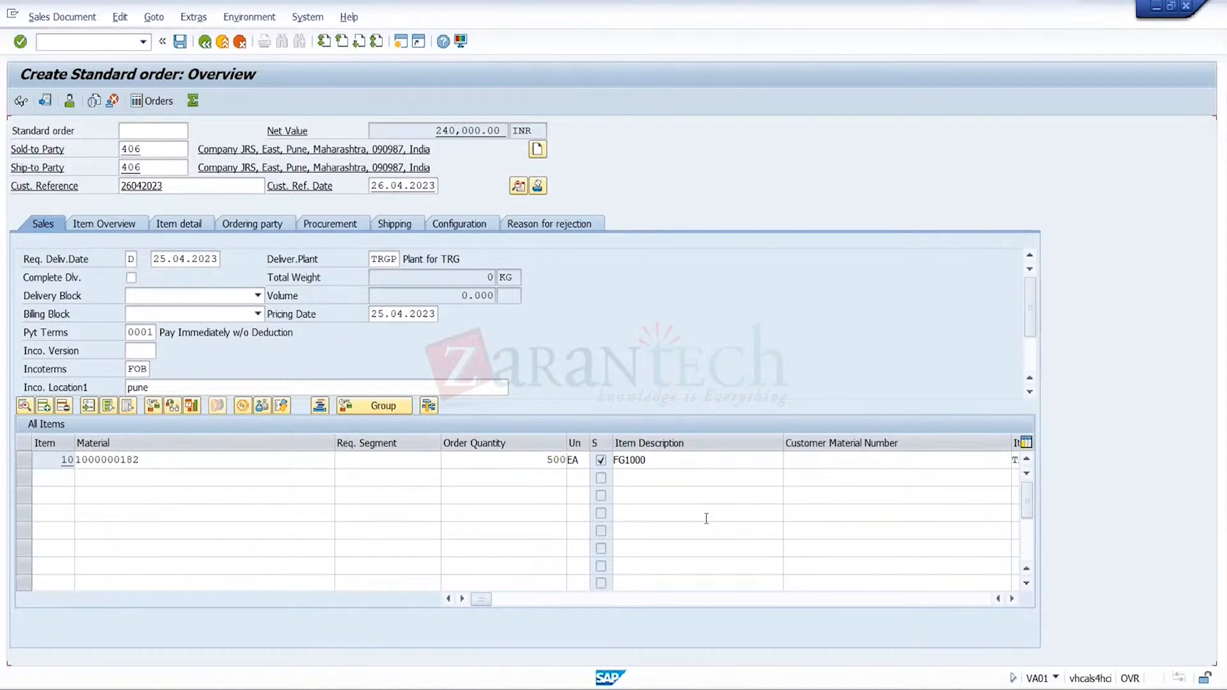
- Open the account assignment data of item 10
{"action": "left_click", "coordinate": [24, 460]}
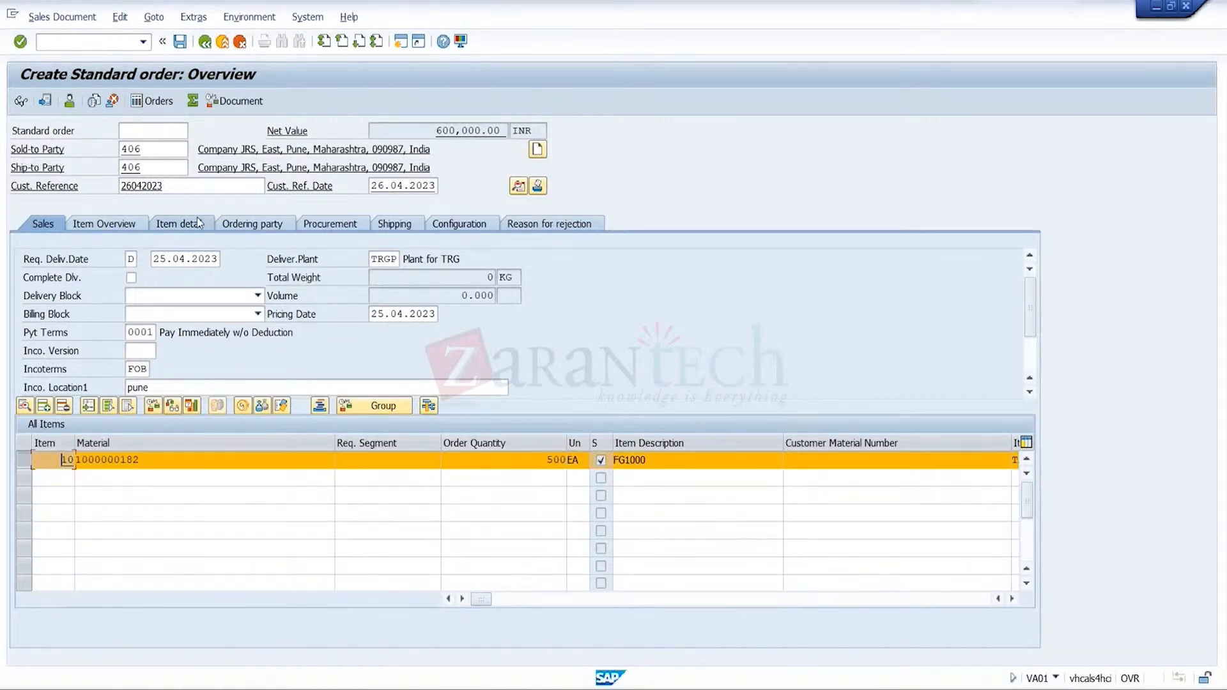
{"action": "left_click", "coordinate": [194, 17]}
{"action": "mouse_move", "coordinate": [154, 18]}
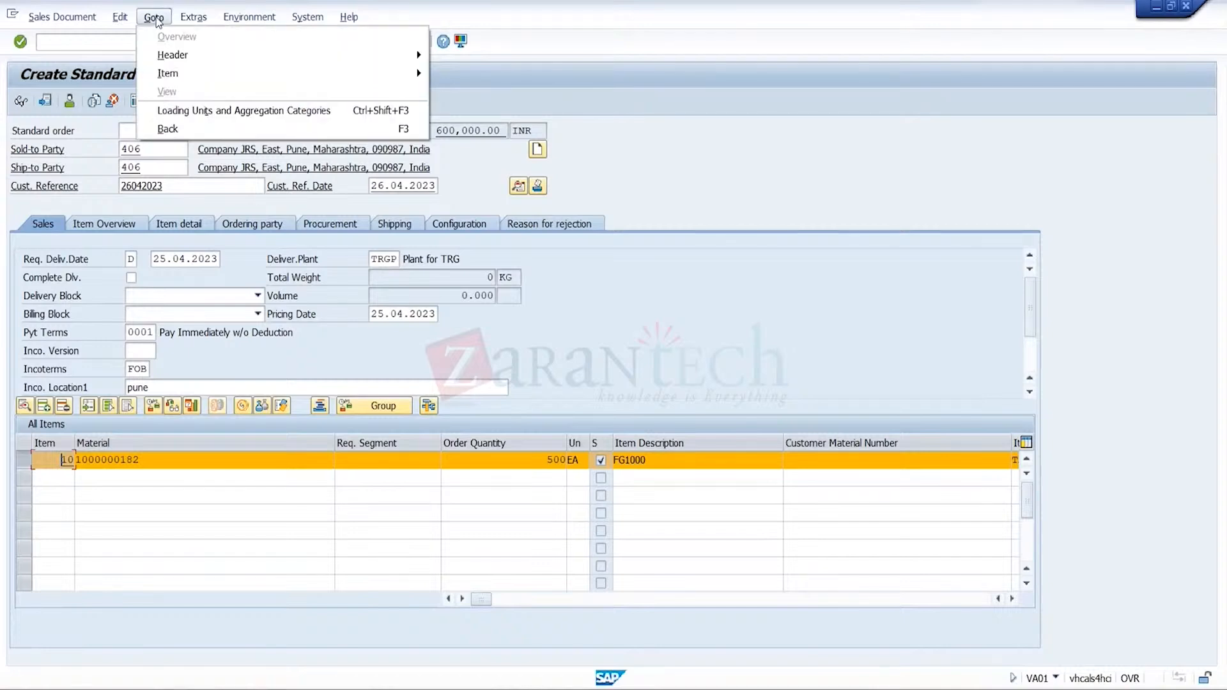
{"action": "mouse_move", "coordinate": [177, 73]}
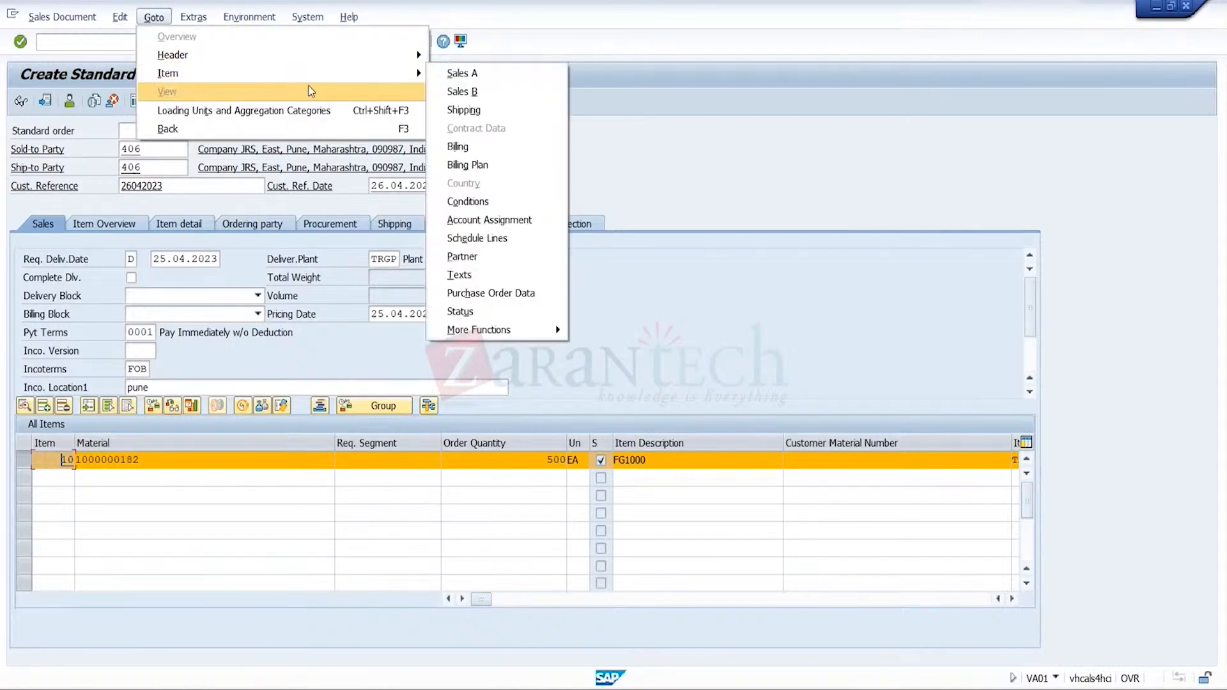
{"action": "left_click", "coordinate": [497, 220]}
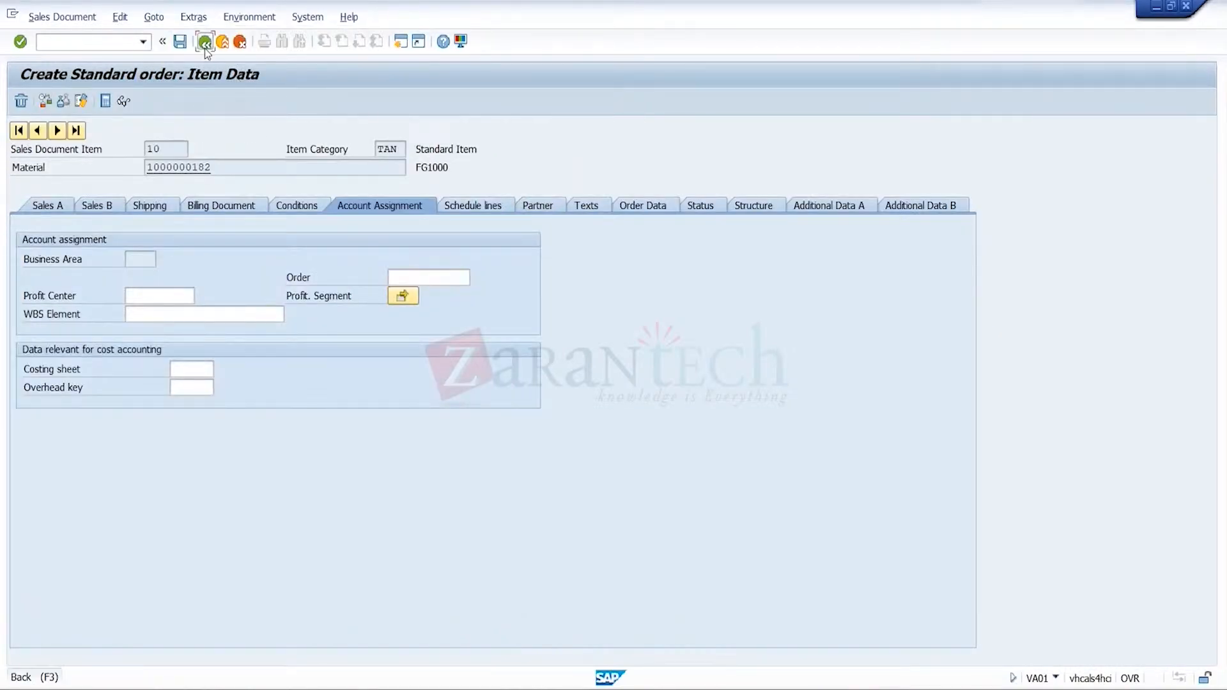
- Open the pricing conditions of item 10, check its net value and go back to the order overview
{"action": "left_click", "coordinate": [205, 42]}
{"action": "left_click", "coordinate": [154, 16]}
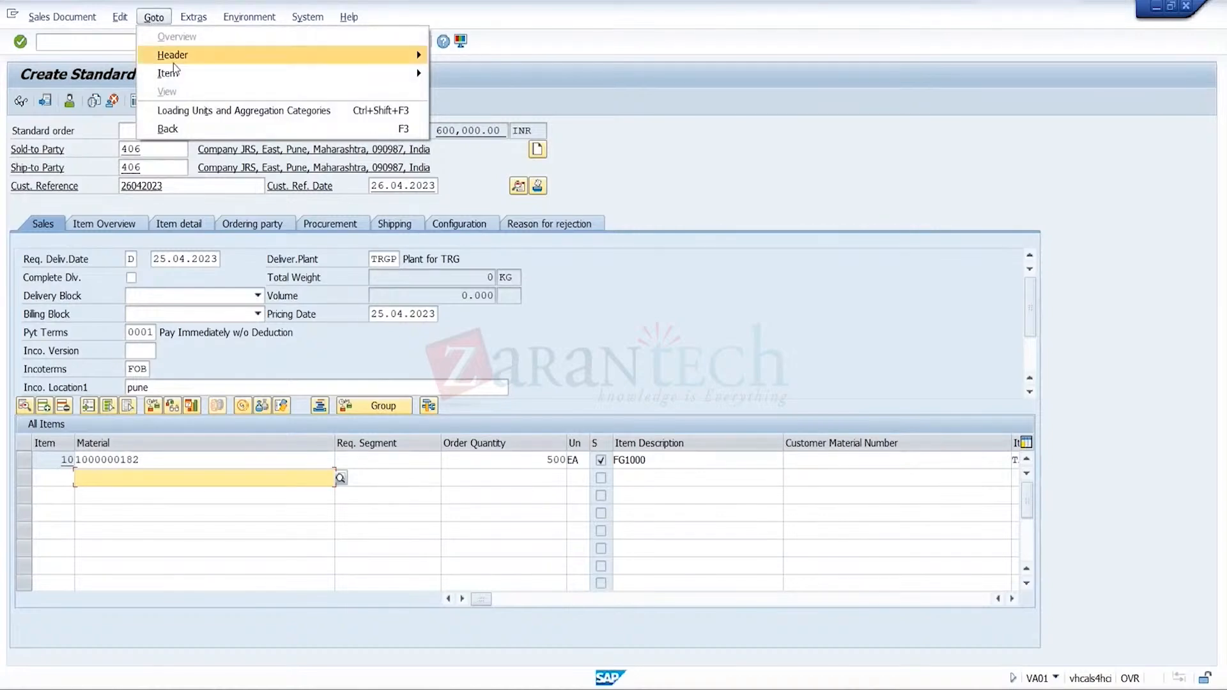
{"action": "mouse_move", "coordinate": [176, 73]}
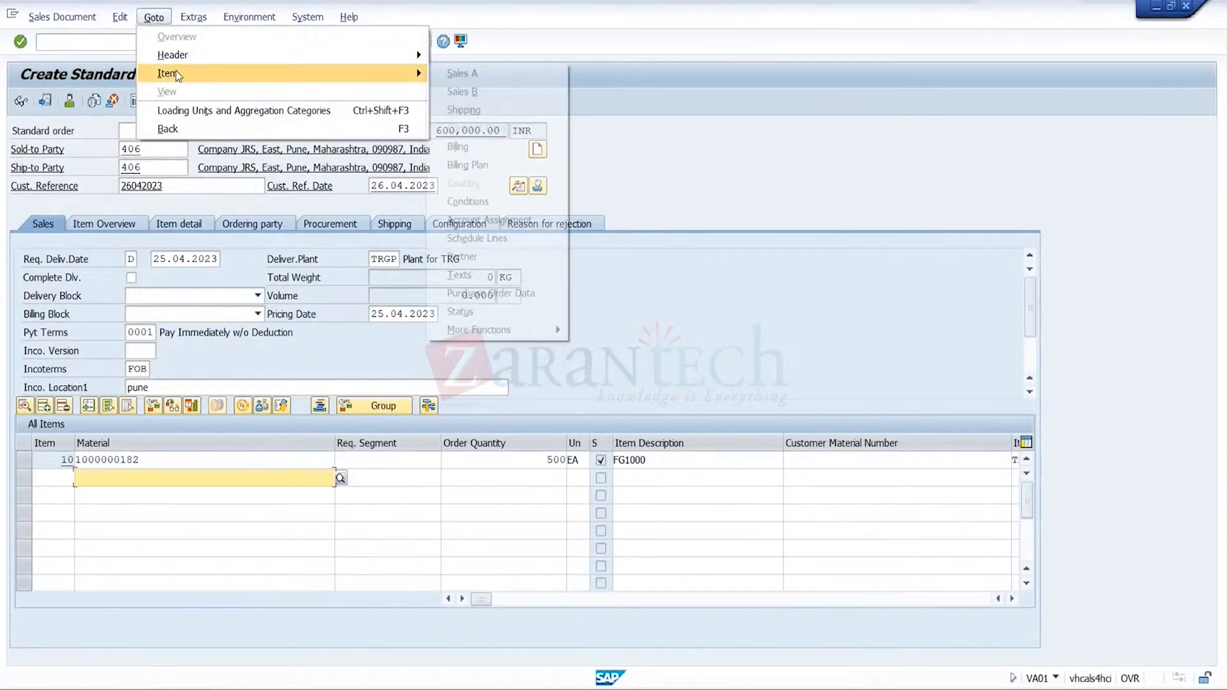
{"action": "left_click", "coordinate": [499, 203]}
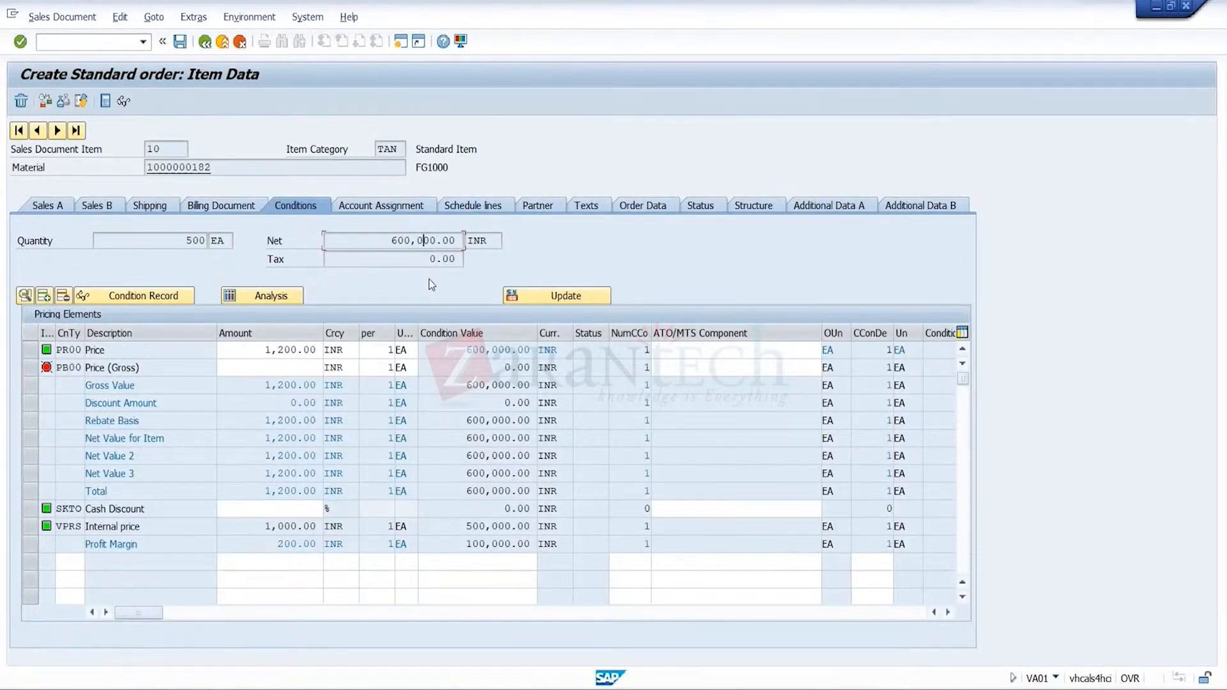
{"action": "left_click", "coordinate": [203, 42]}
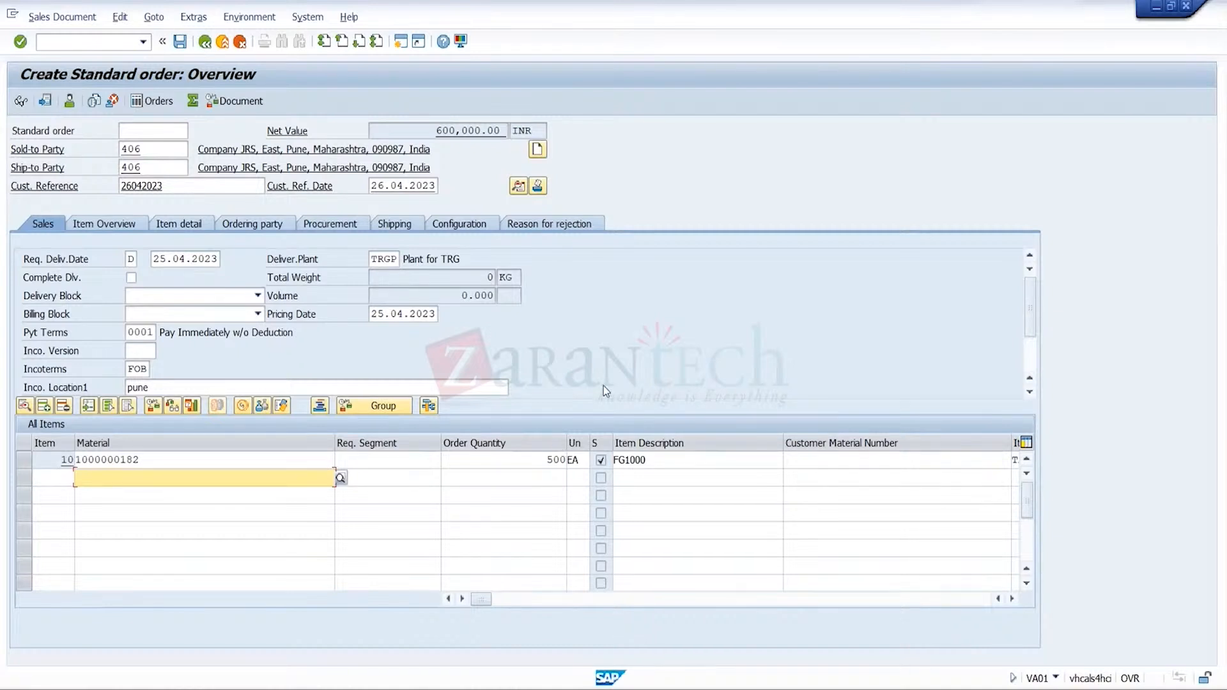
- Set the order quantity of item 10 to 200
{"action": "double_click", "coordinate": [541, 458]}
{"action": "type", "text": "200"}
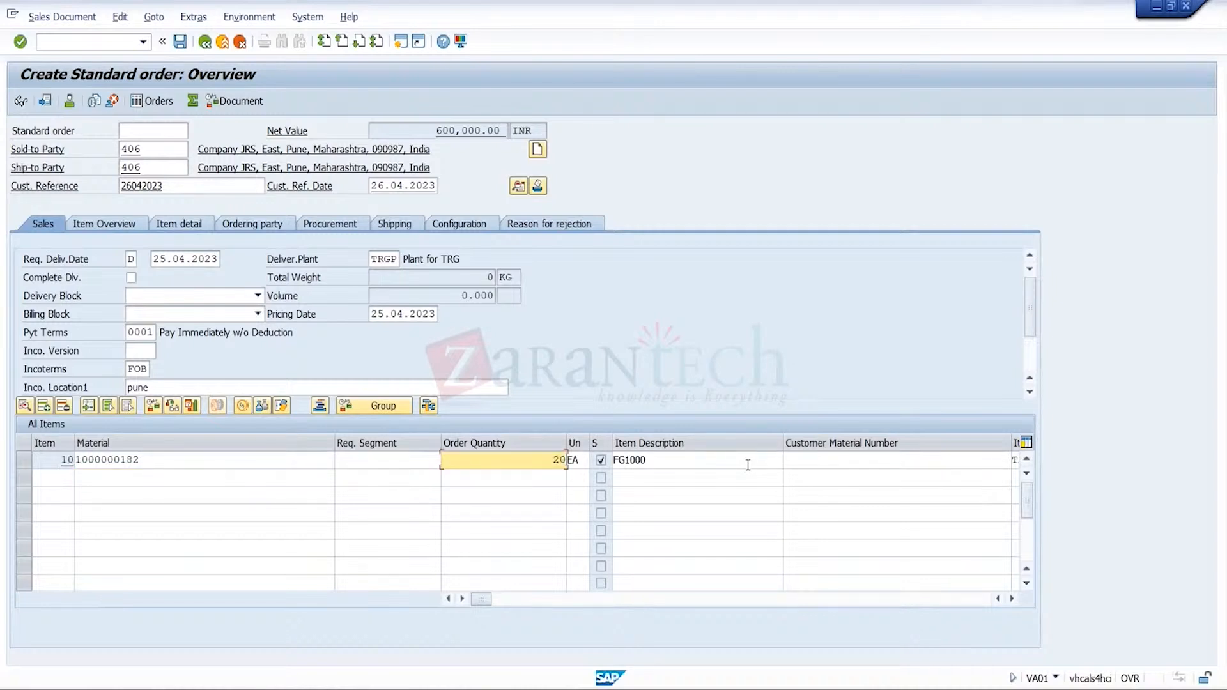
{"action": "key", "text": "Return"}
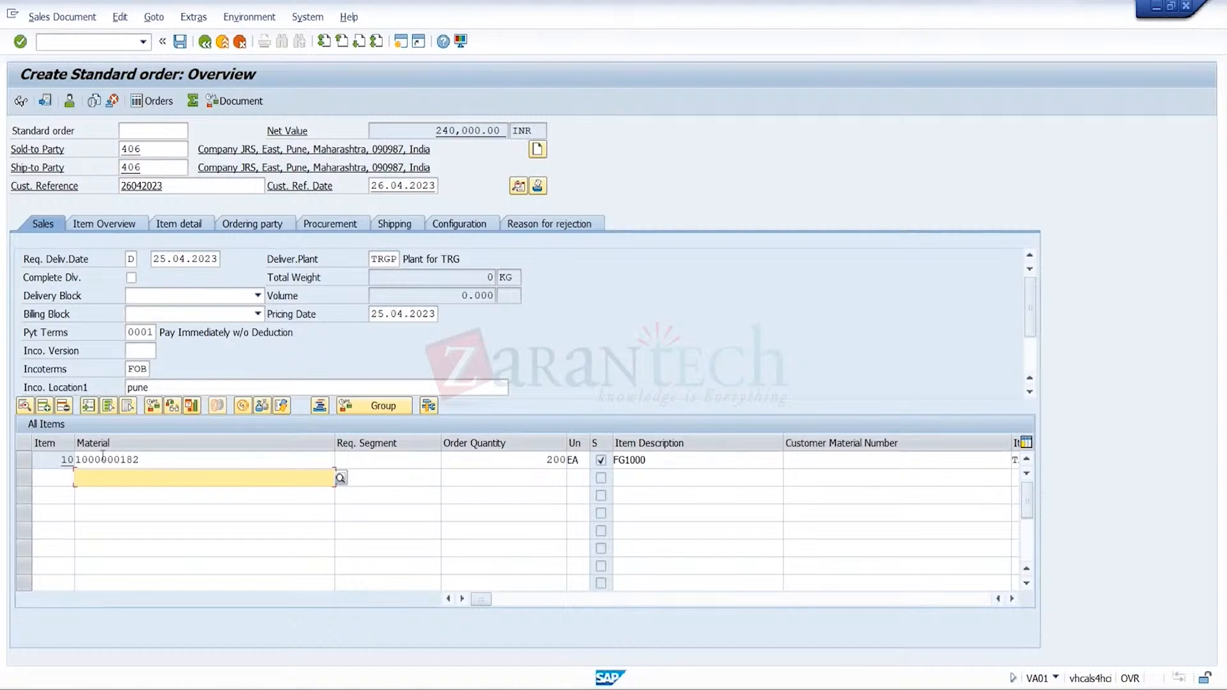
- Select item 10 and open its pricing conditions to check the net value for the reduced quantity
{"action": "left_click", "coordinate": [32, 460]}
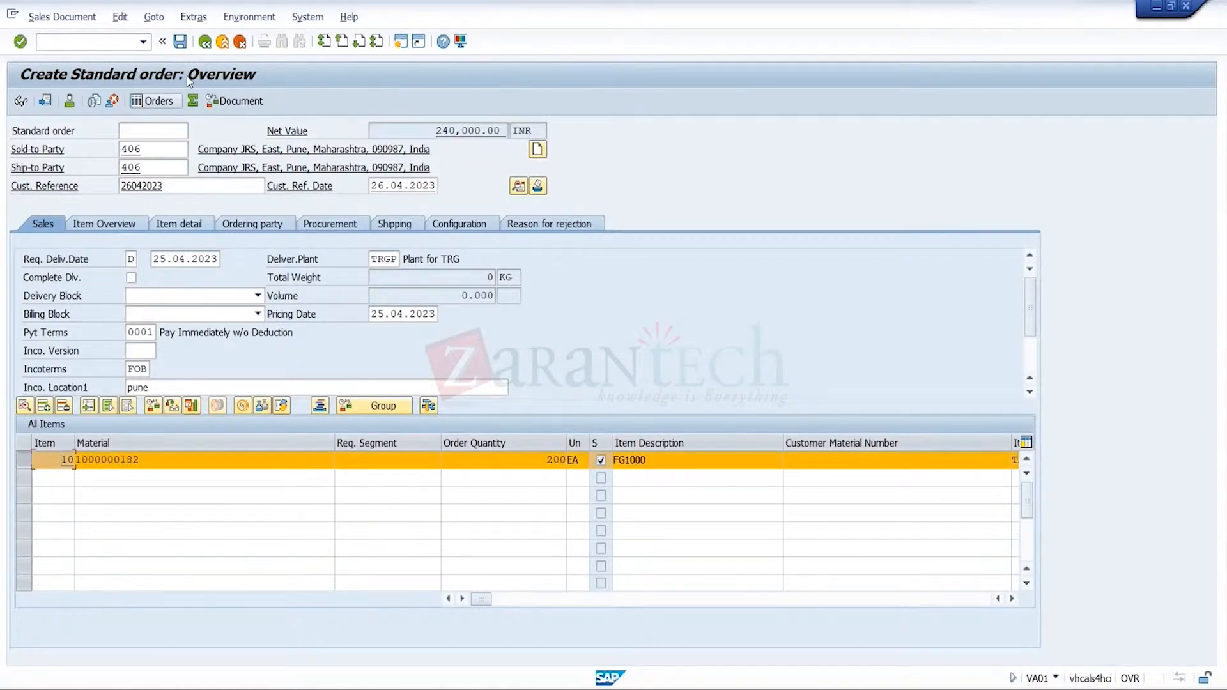
{"action": "left_click", "coordinate": [159, 16]}
{"action": "mouse_move", "coordinate": [189, 73]}
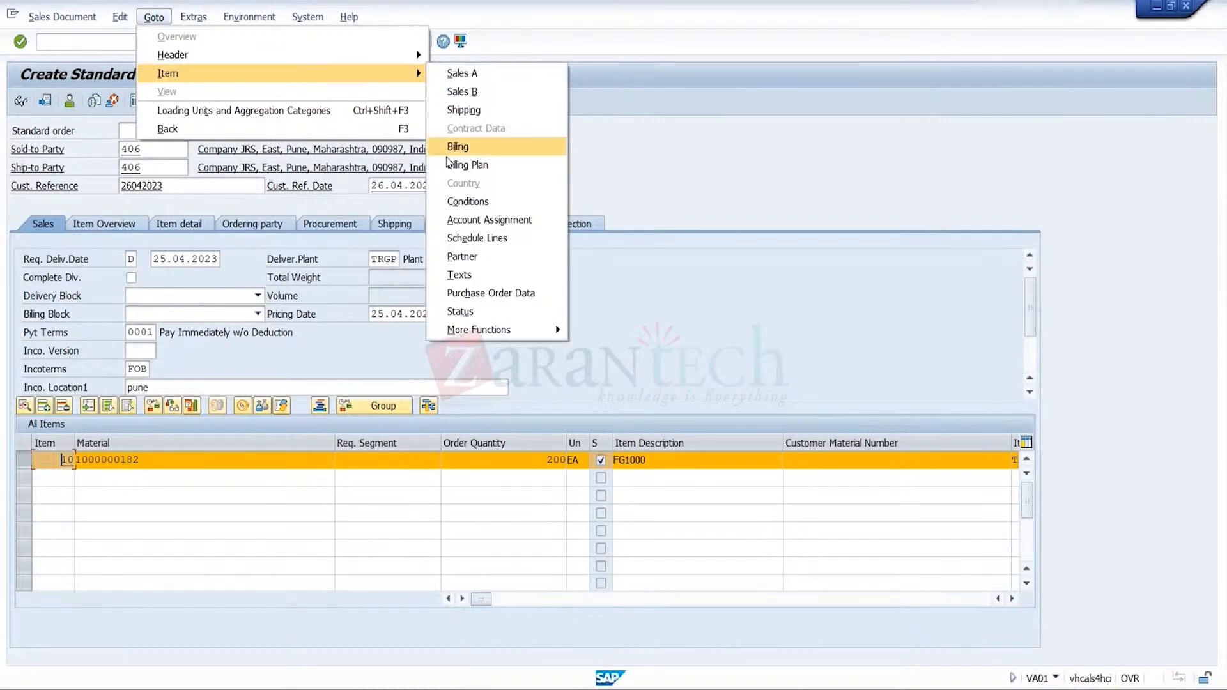
{"action": "left_click", "coordinate": [481, 201]}
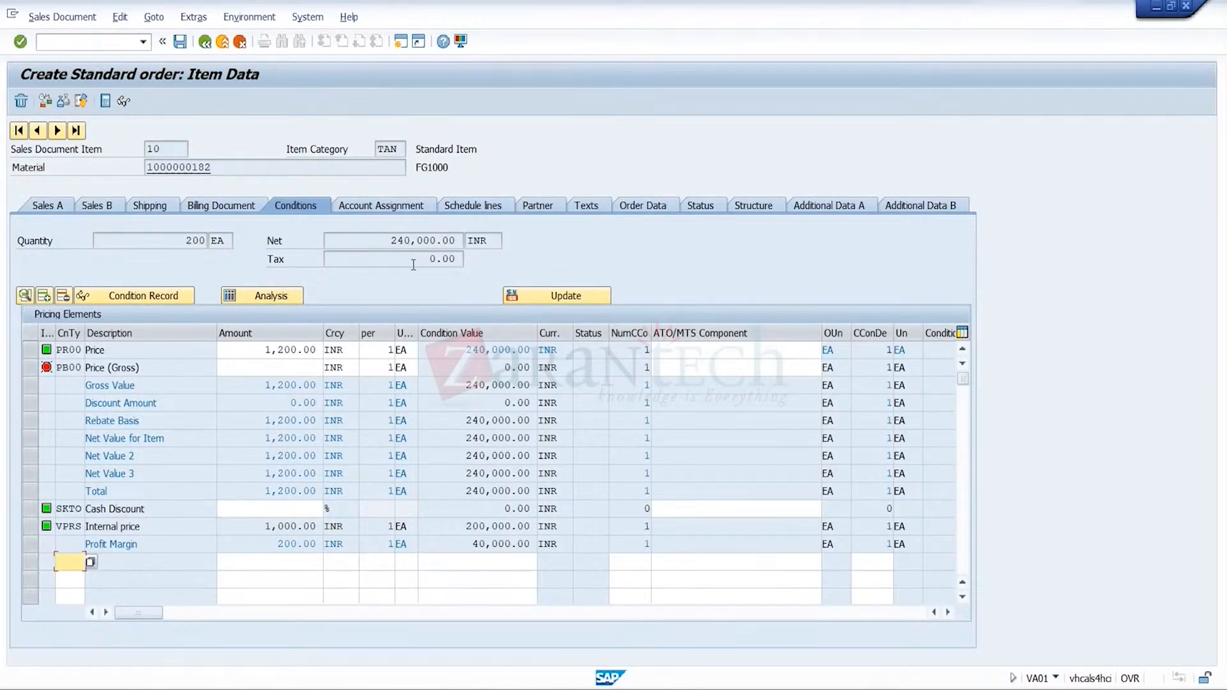
- Complete item 10's missing weights with gross weight 100 and net weight 98 KG, save the standard order and exit order entry
{"action": "left_click", "coordinate": [181, 43]}
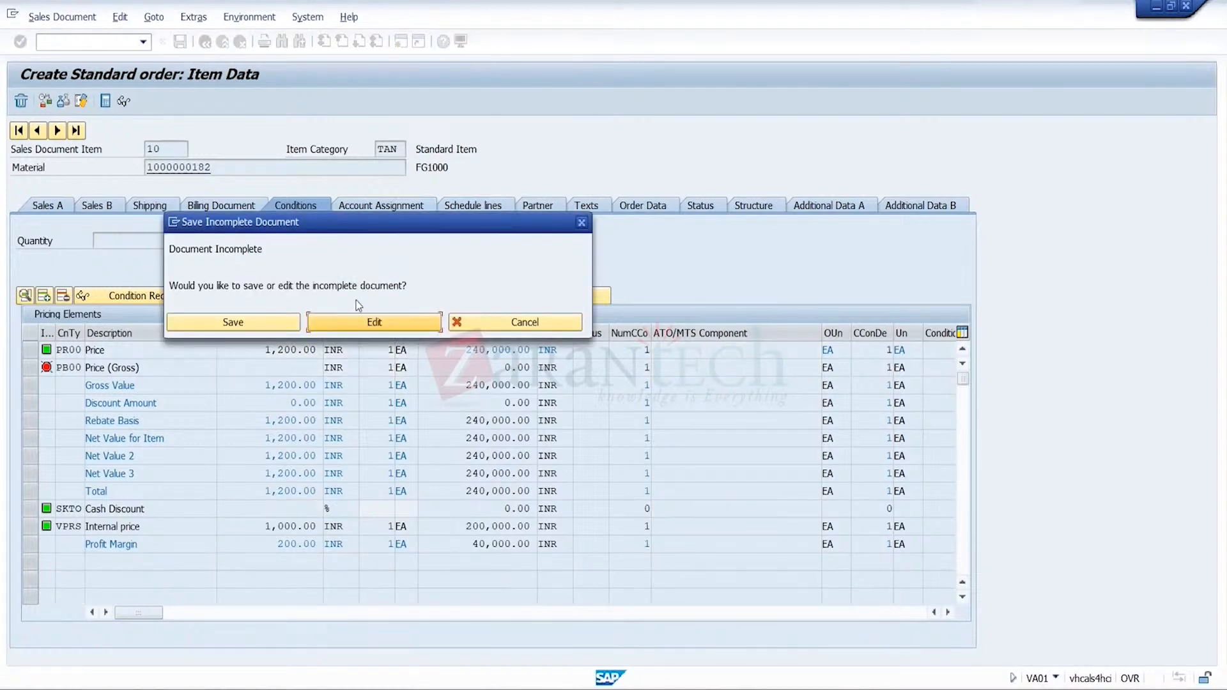
{"action": "left_click", "coordinate": [377, 323]}
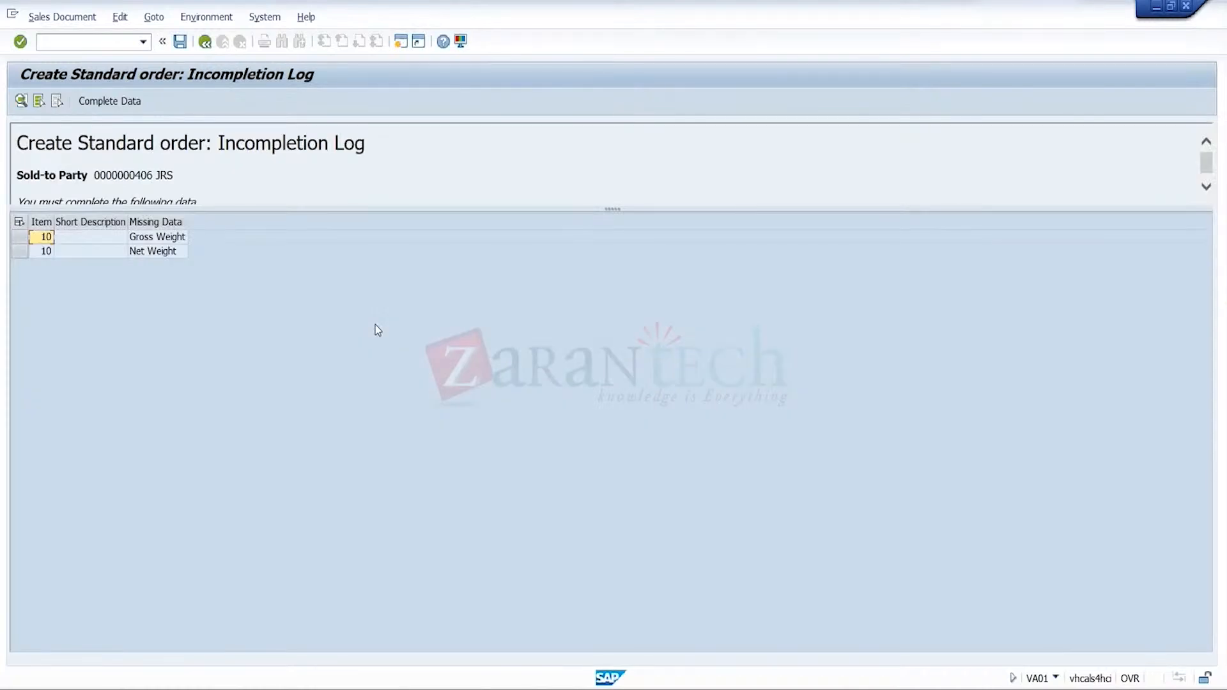
{"action": "left_click", "coordinate": [137, 100]}
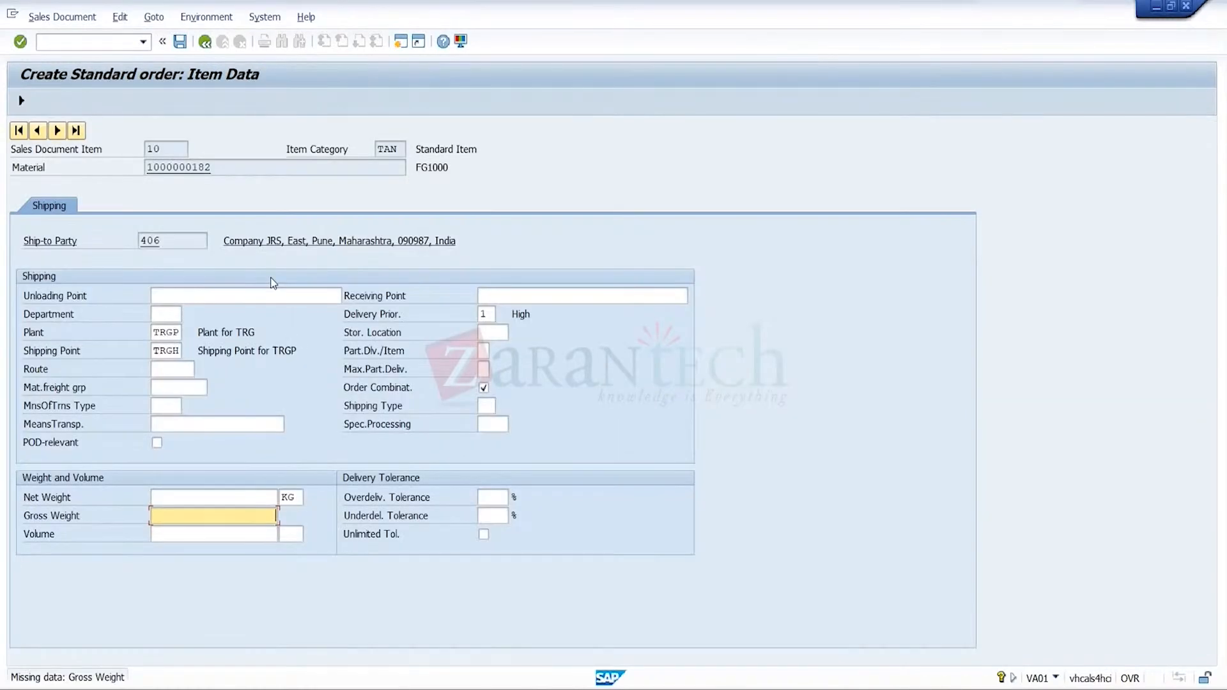
{"action": "type", "text": "100"}
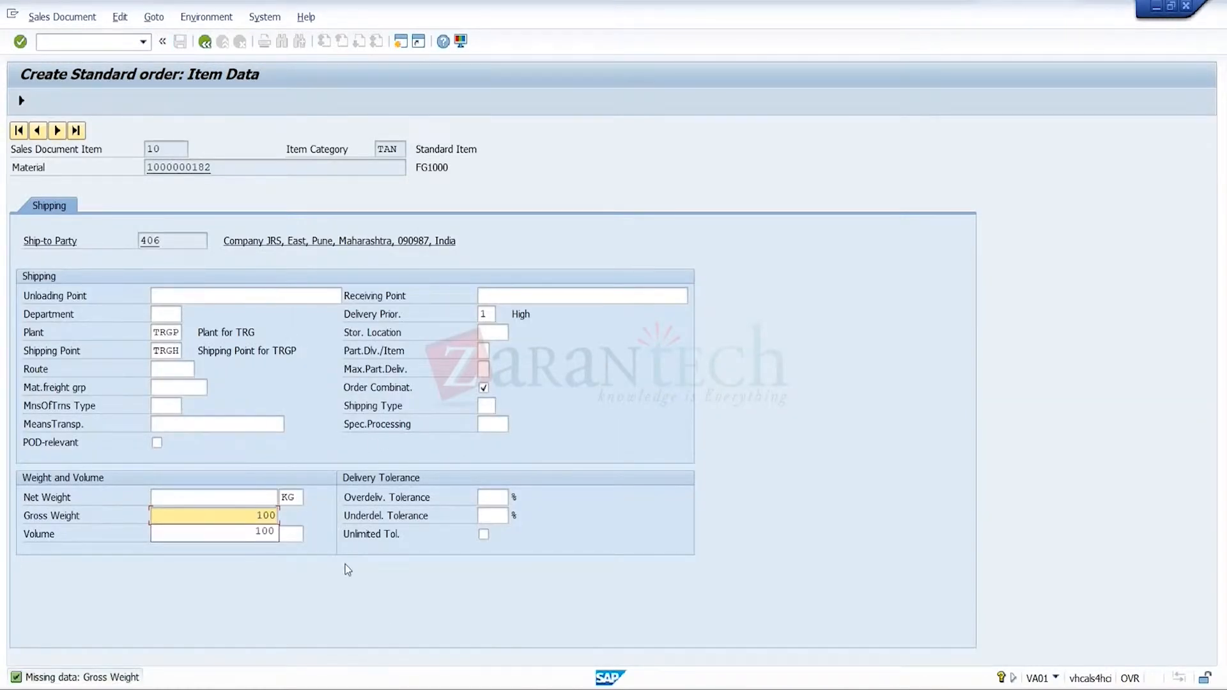
{"action": "left_click", "coordinate": [262, 498]}
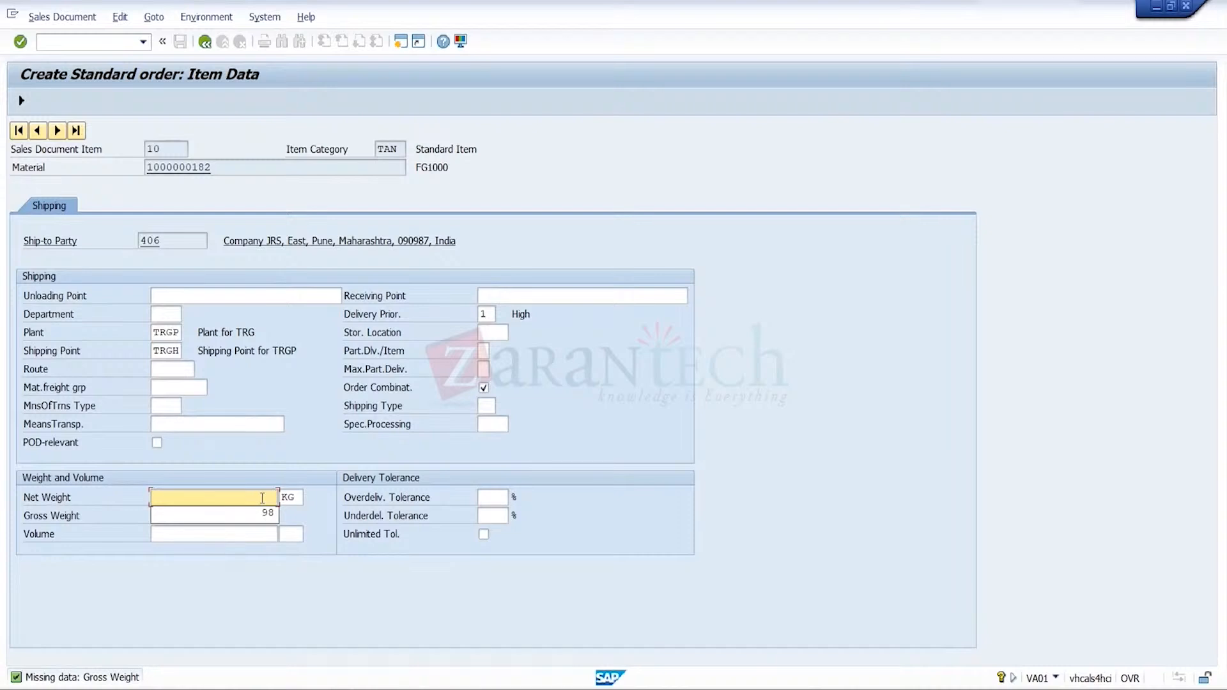
{"action": "type", "text": "98"}
{"action": "key", "text": "Return"}
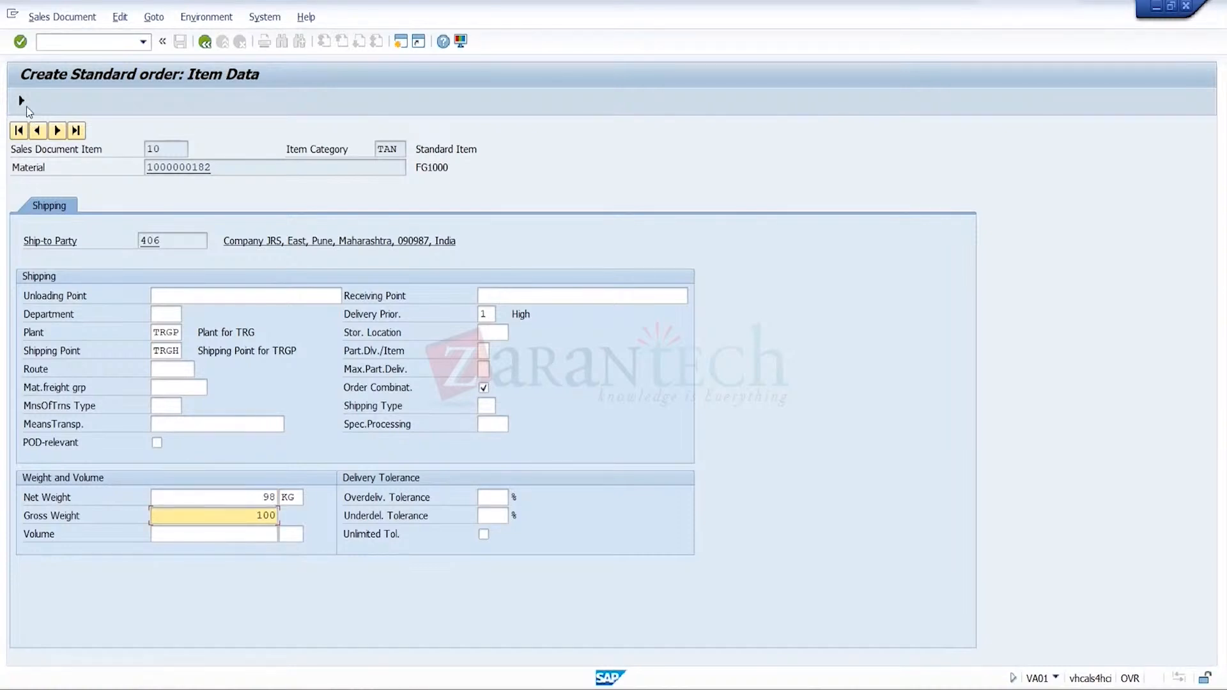
{"action": "left_click", "coordinate": [25, 105]}
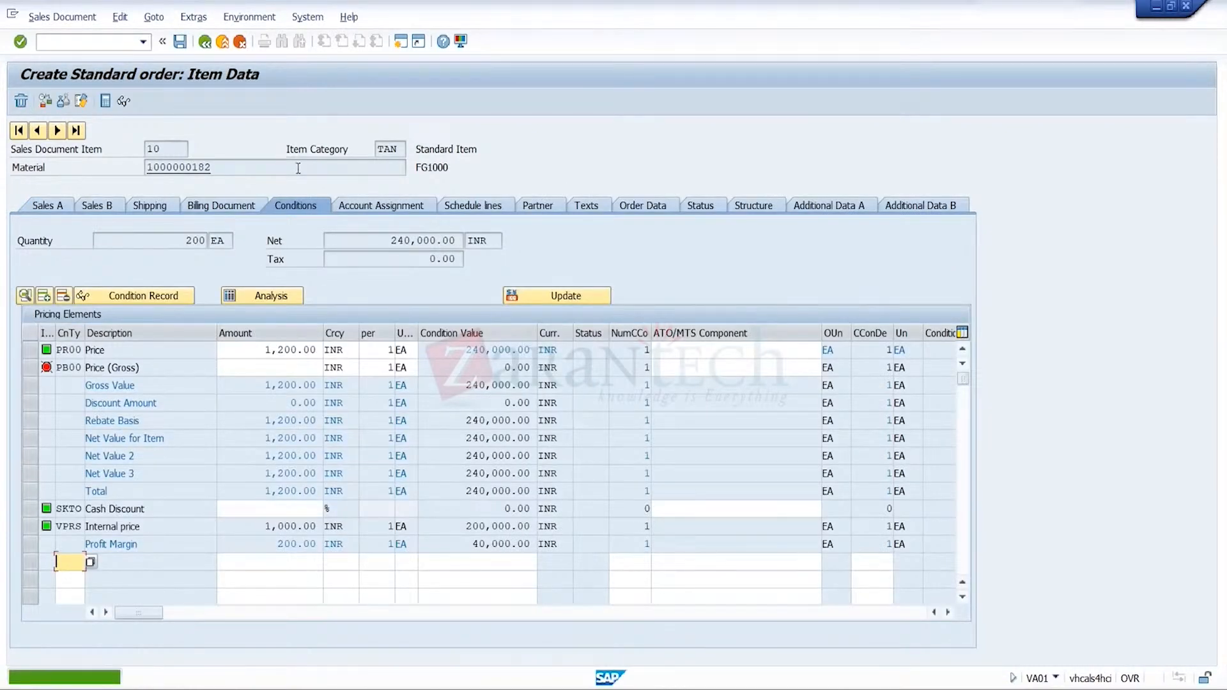
{"action": "left_click", "coordinate": [182, 42]}
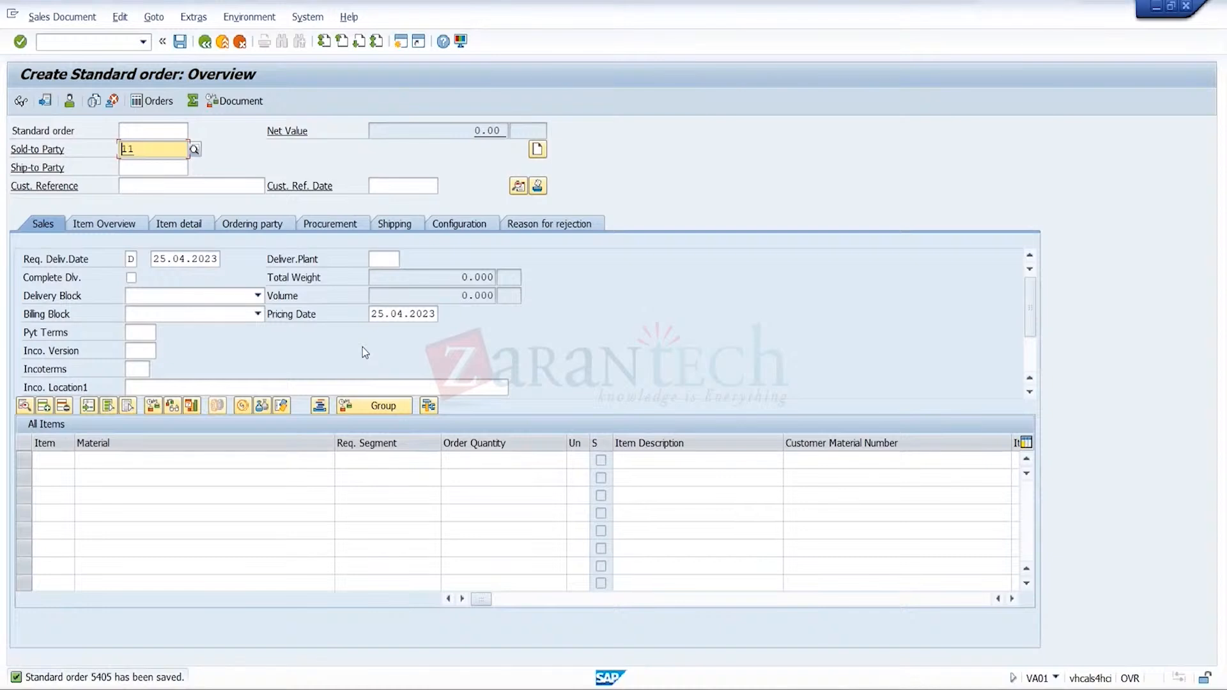
{"action": "left_click", "coordinate": [223, 42]}
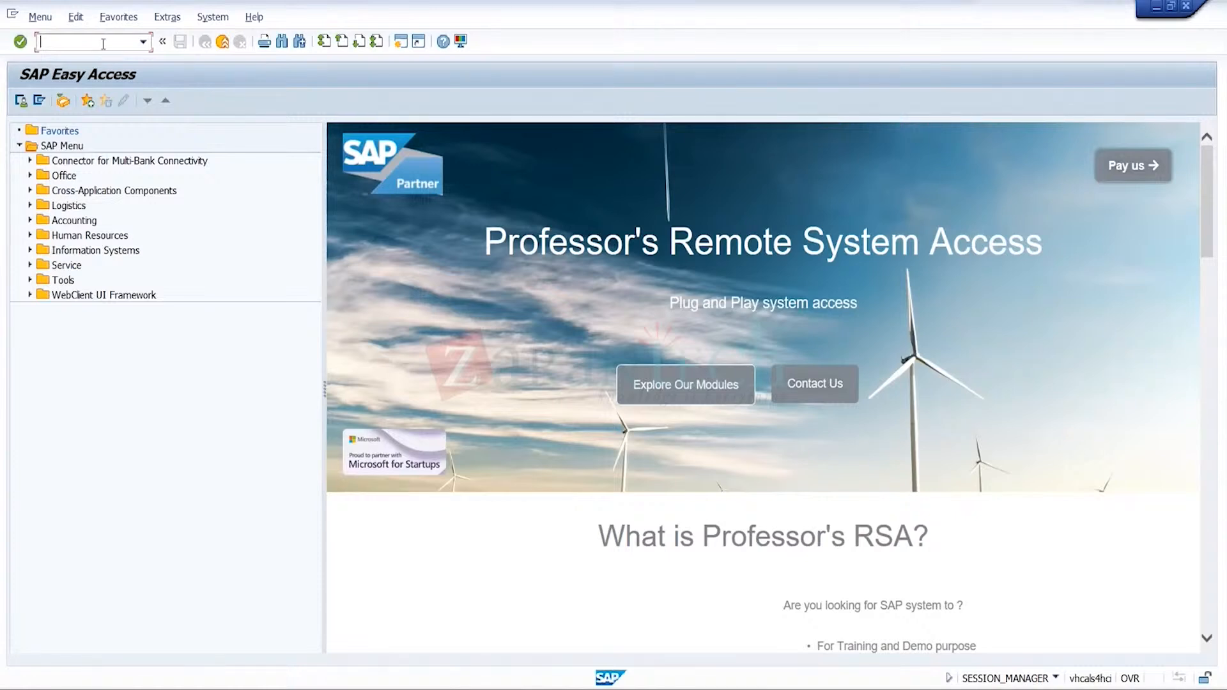
- Try to create an outbound delivery for the saved order in transaction VL01N with shipping point TRGH, and exit the transaction
{"action": "type", "text": "vl01n"}
{"action": "key", "text": "Return"}
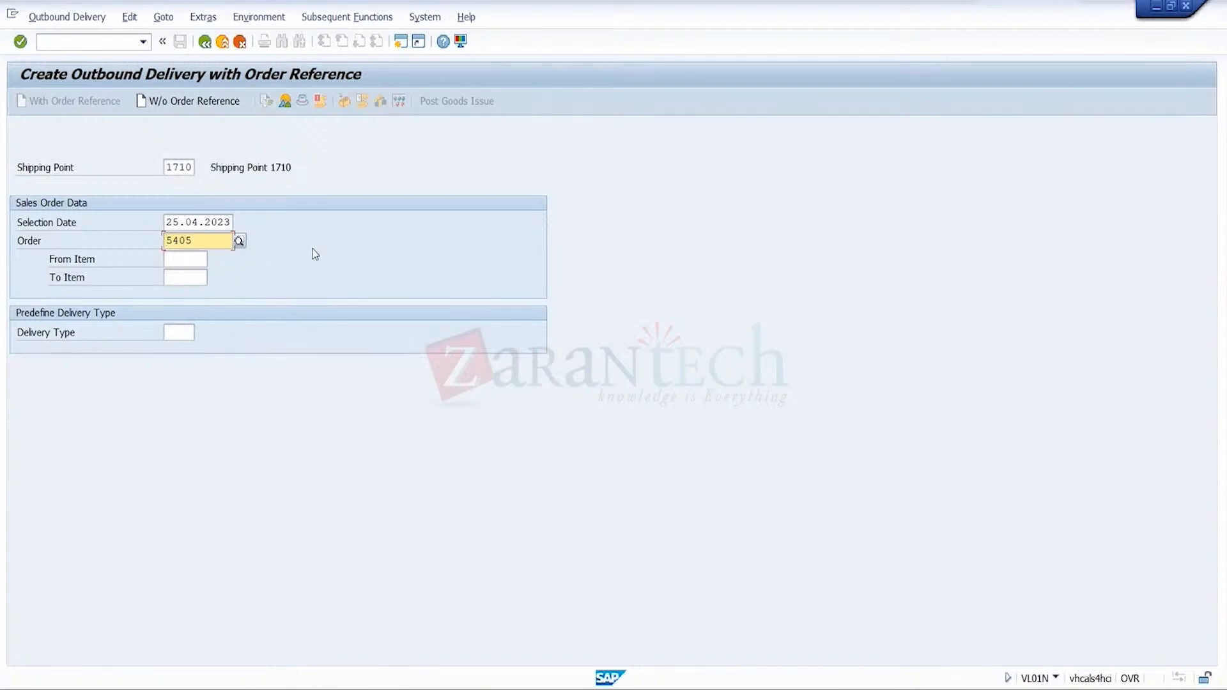
{"action": "left_click", "coordinate": [191, 168]}
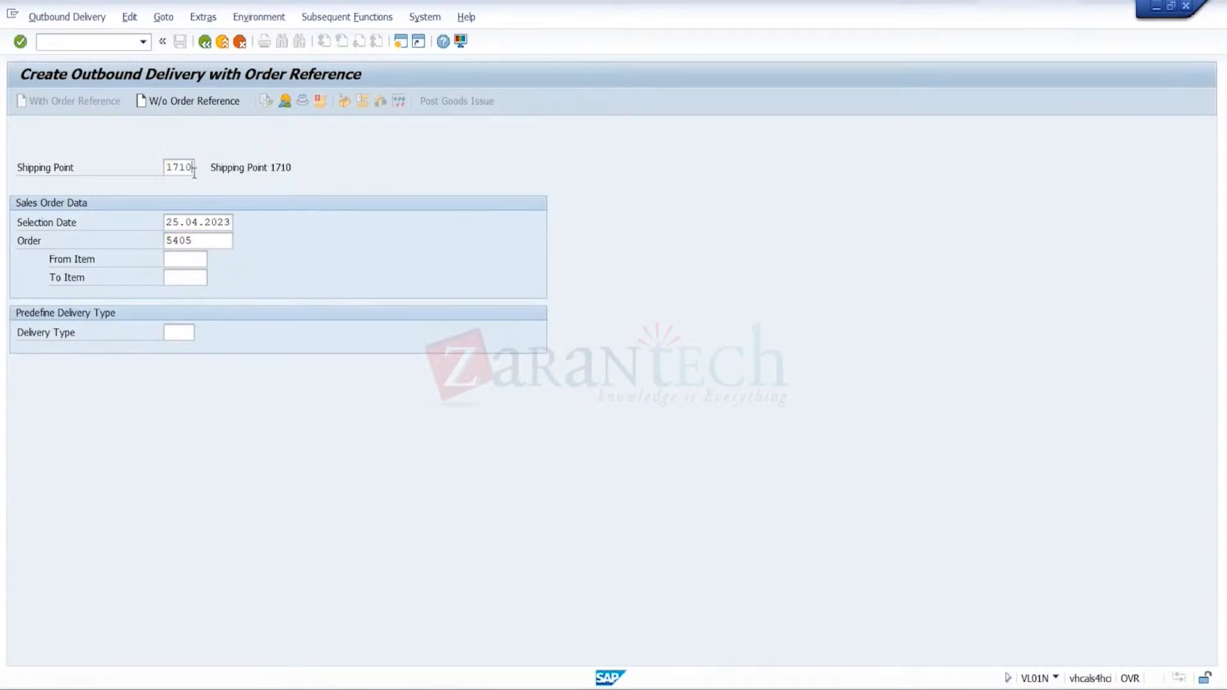
{"action": "key", "text": "BackSpace"}
{"action": "key", "text": "BackSpace"}
{"action": "key", "text": "BackSpace"}
{"action": "key", "text": "BackSpace"}
{"action": "key", "text": "Return"}
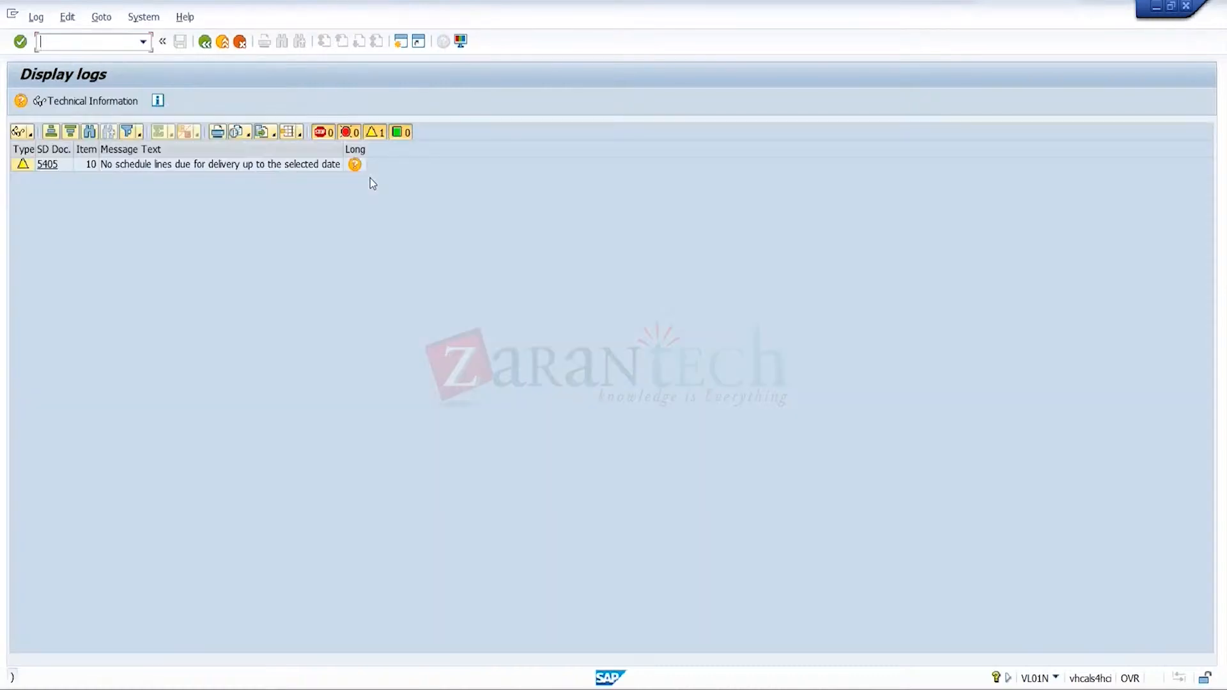
{"action": "left_click", "coordinate": [222, 45]}
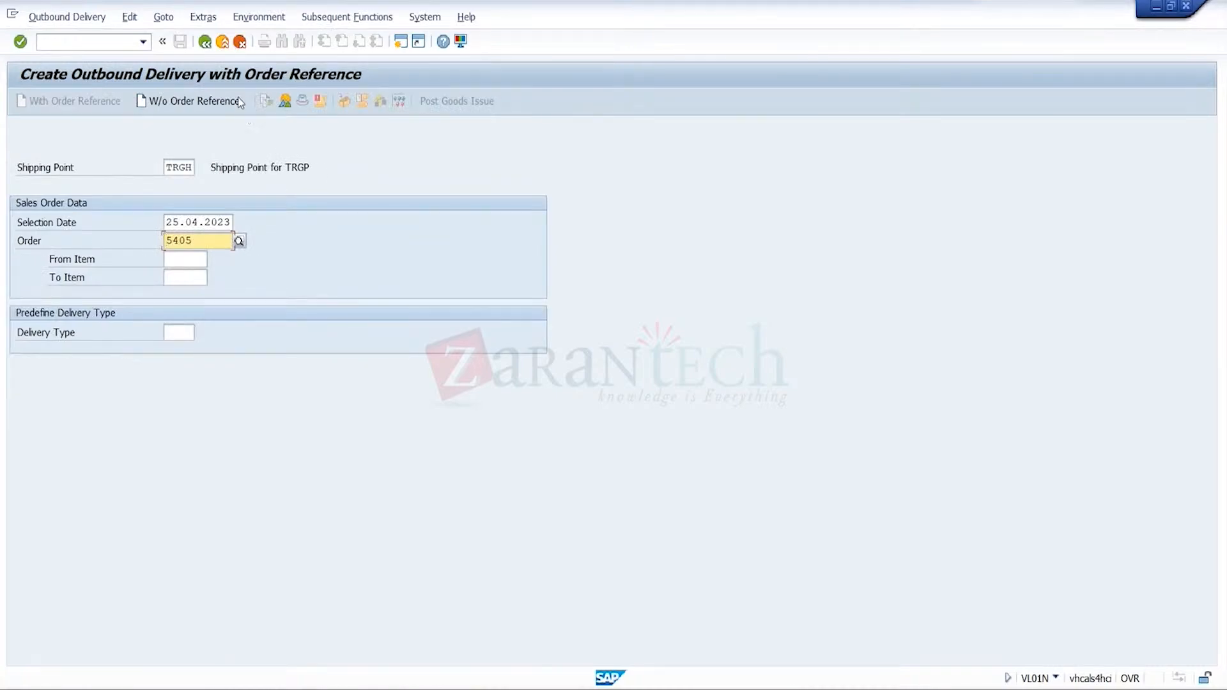
{"action": "left_click", "coordinate": [222, 43]}
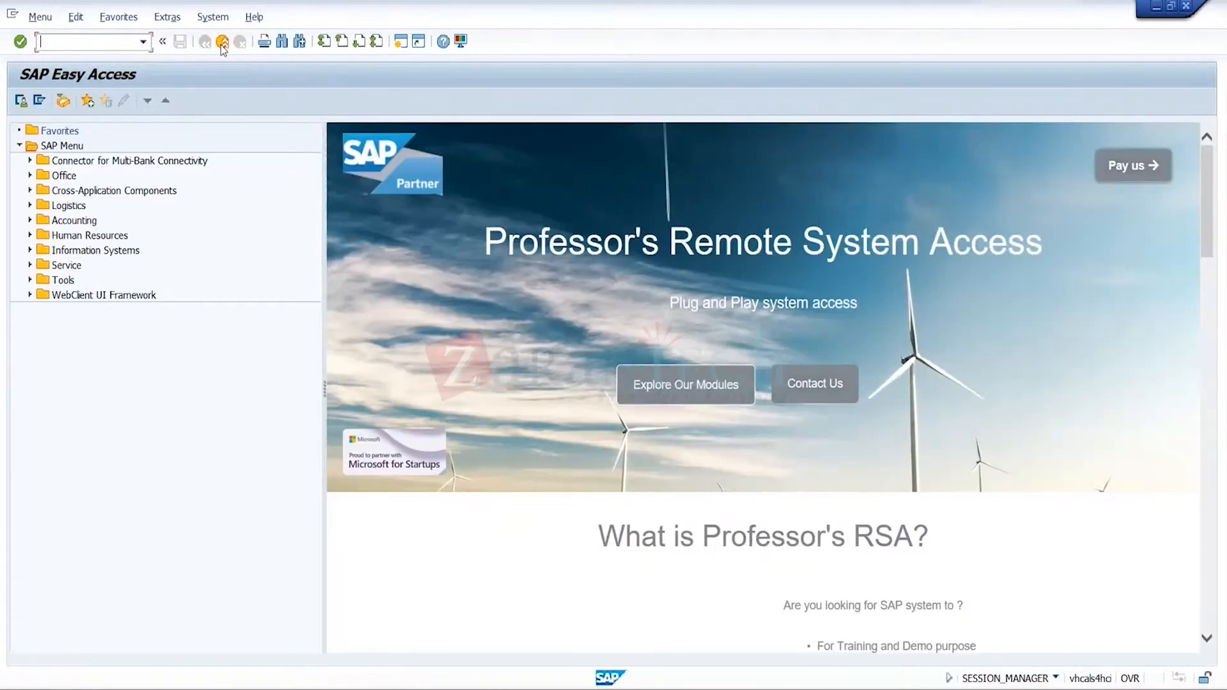
{"action": "type", "text": "mmbe"}
{"action": "key", "text": "Return"}
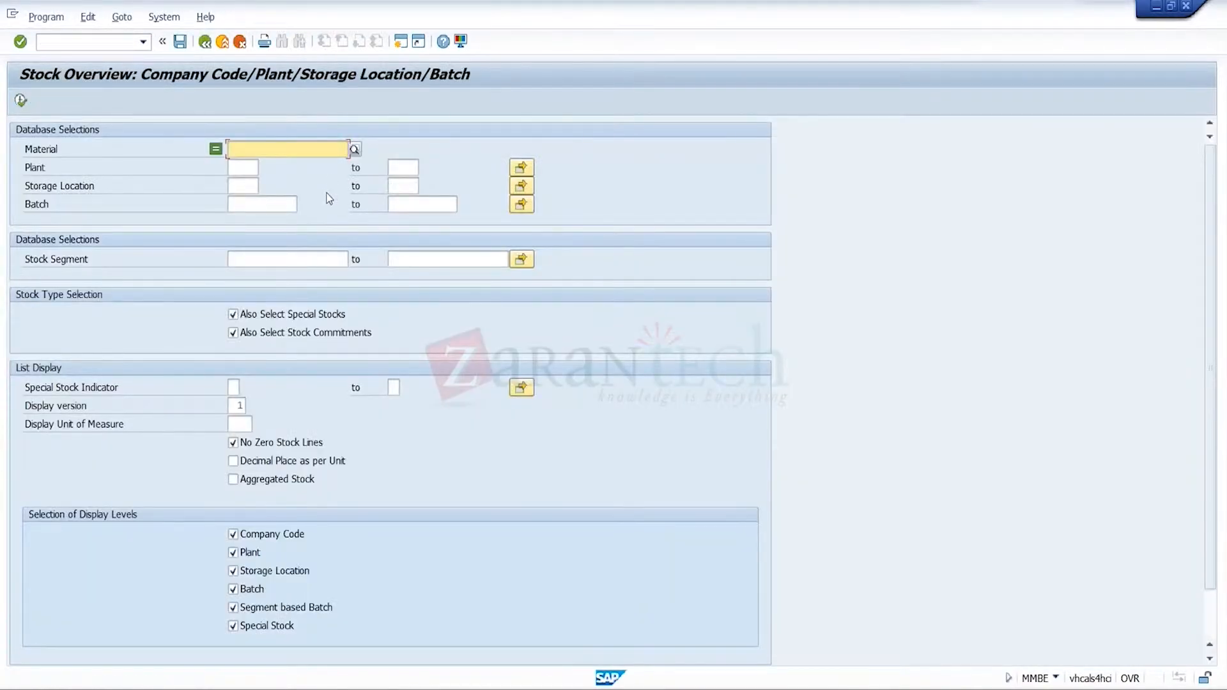
{"action": "left_click", "coordinate": [221, 42]}
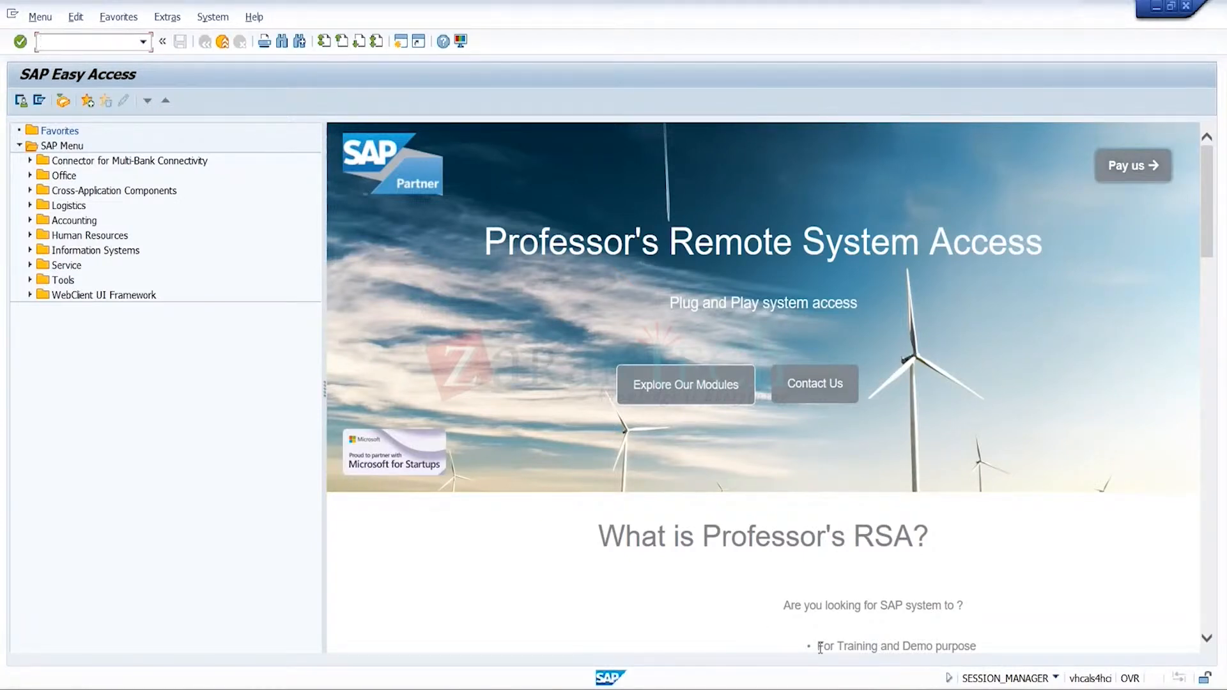
- Switch to the Maintain Business Partner session and open Lulu Hyper Market's SAP Credit Management data for credit segment TRGSCRSEG
{"action": "mouse_move", "coordinate": [838, 689]}
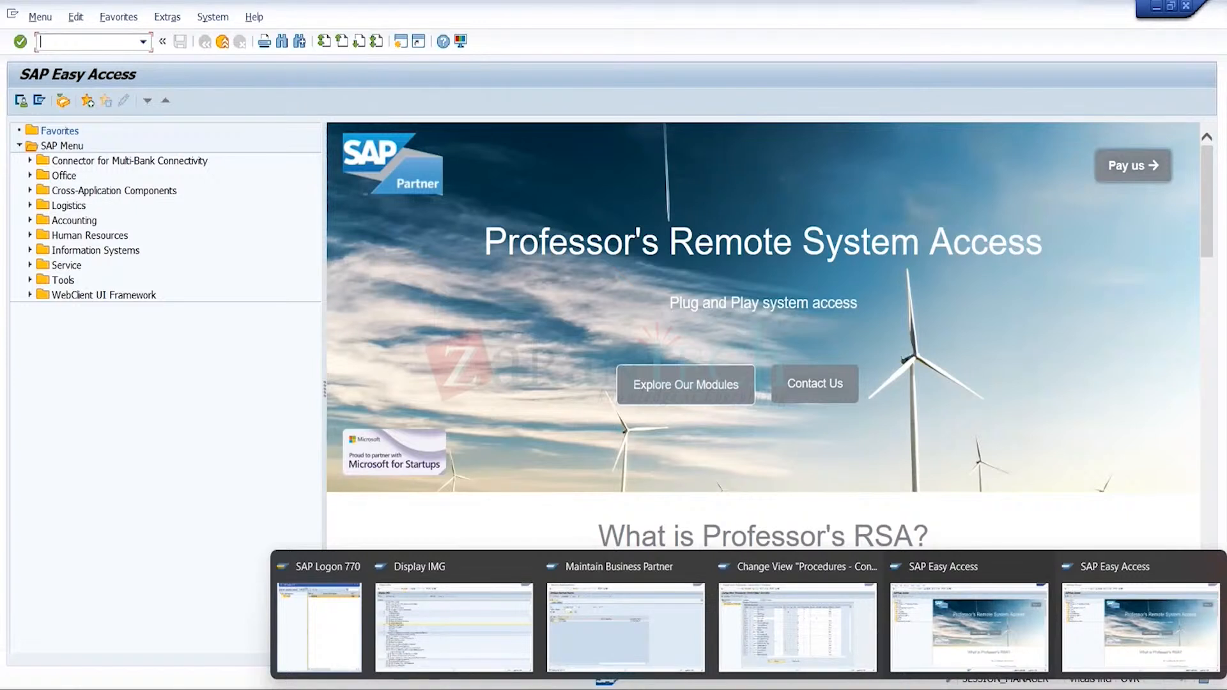
{"action": "left_click", "coordinate": [628, 631]}
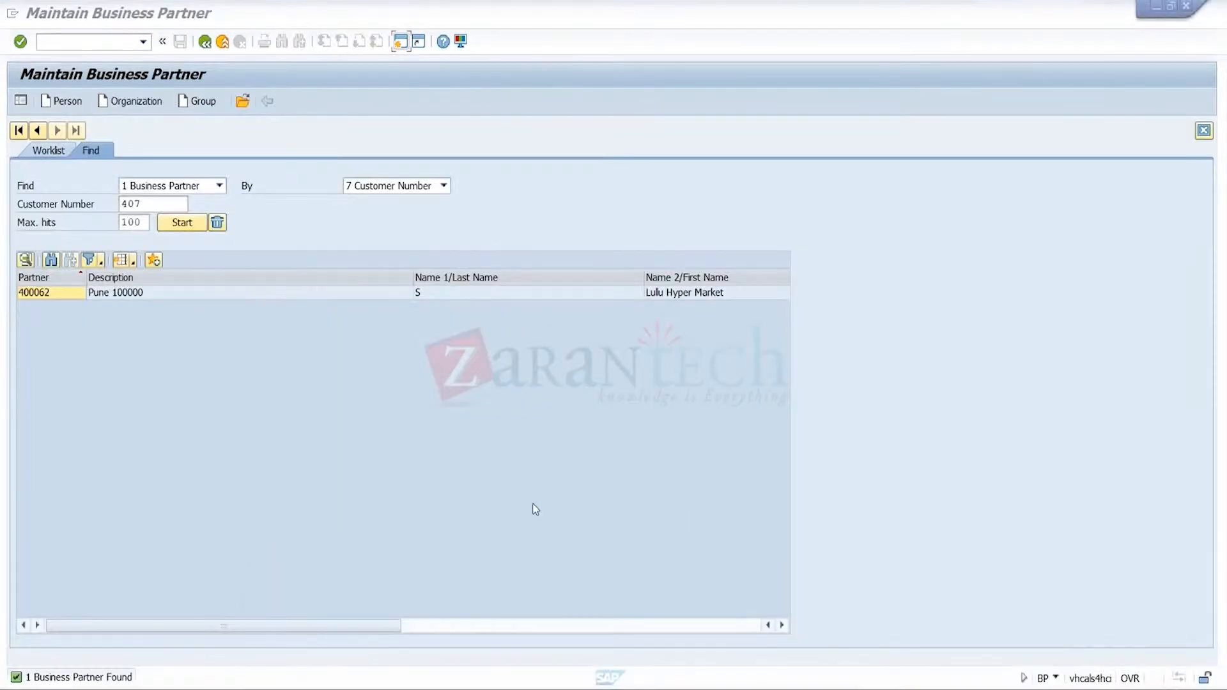
{"action": "left_click", "coordinate": [181, 204]}
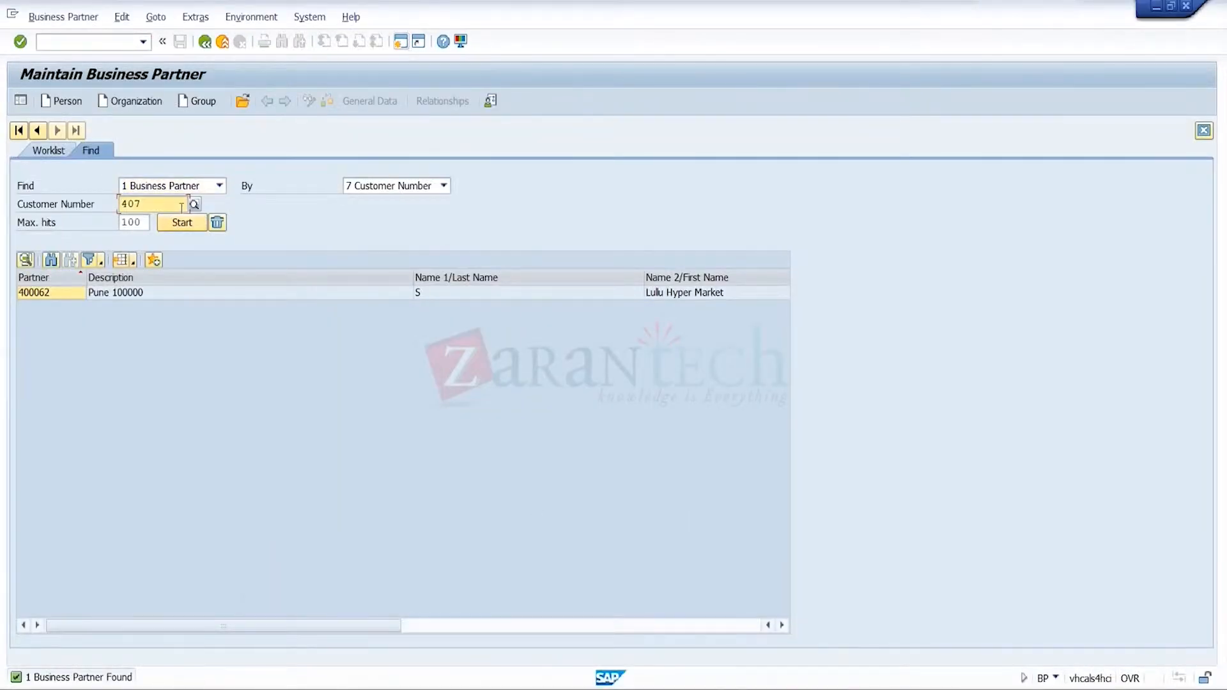
{"action": "left_click", "coordinate": [182, 223]}
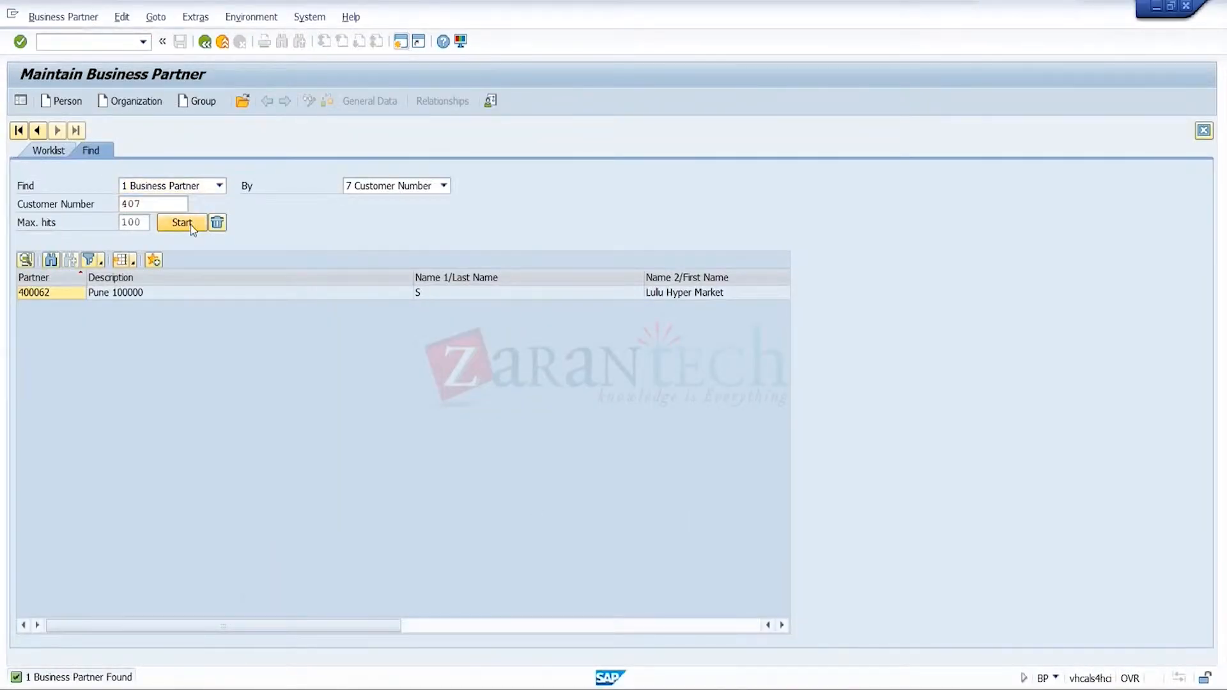
{"action": "left_click", "coordinate": [174, 297]}
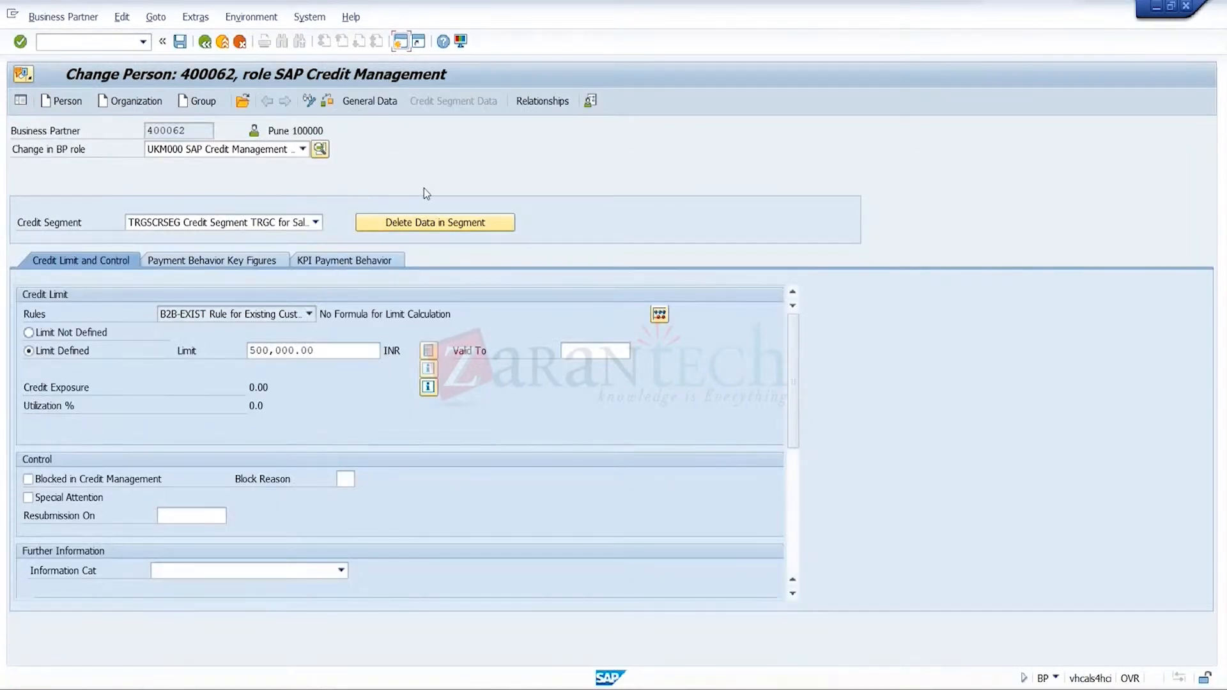
- Check Lulu Hyper Market's credit limit and credit exposure totals, and return to a free SAP session
{"action": "left_click", "coordinate": [360, 345]}
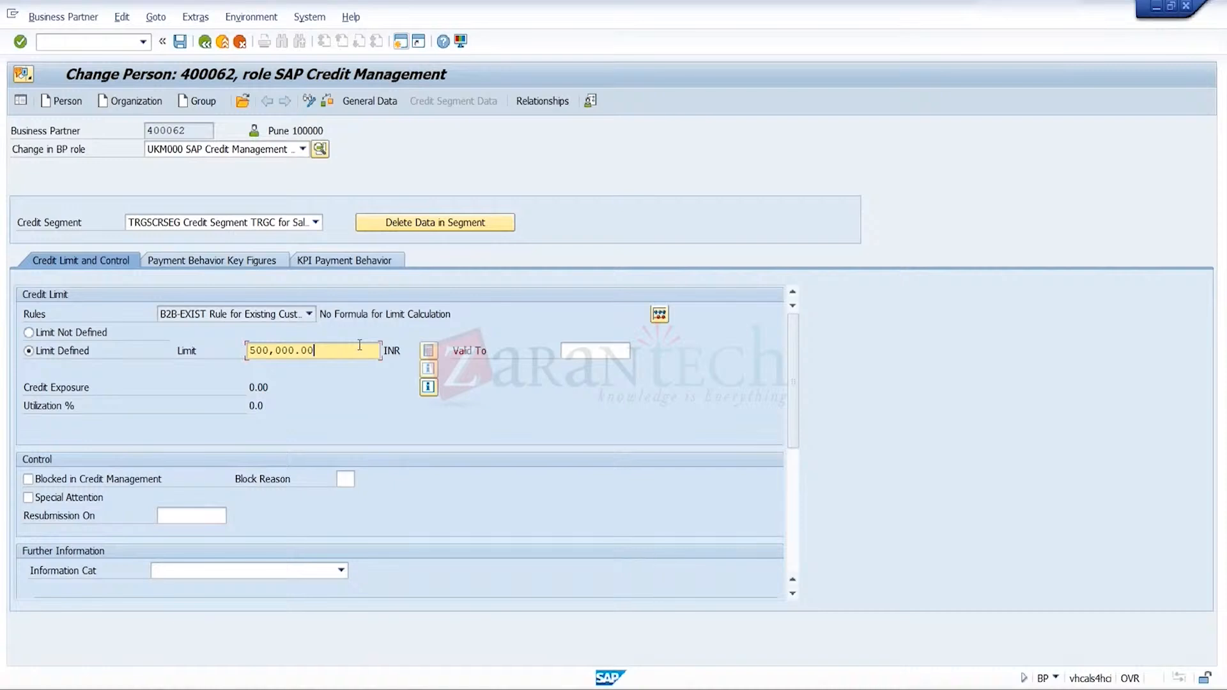
{"action": "left_click", "coordinate": [269, 388]}
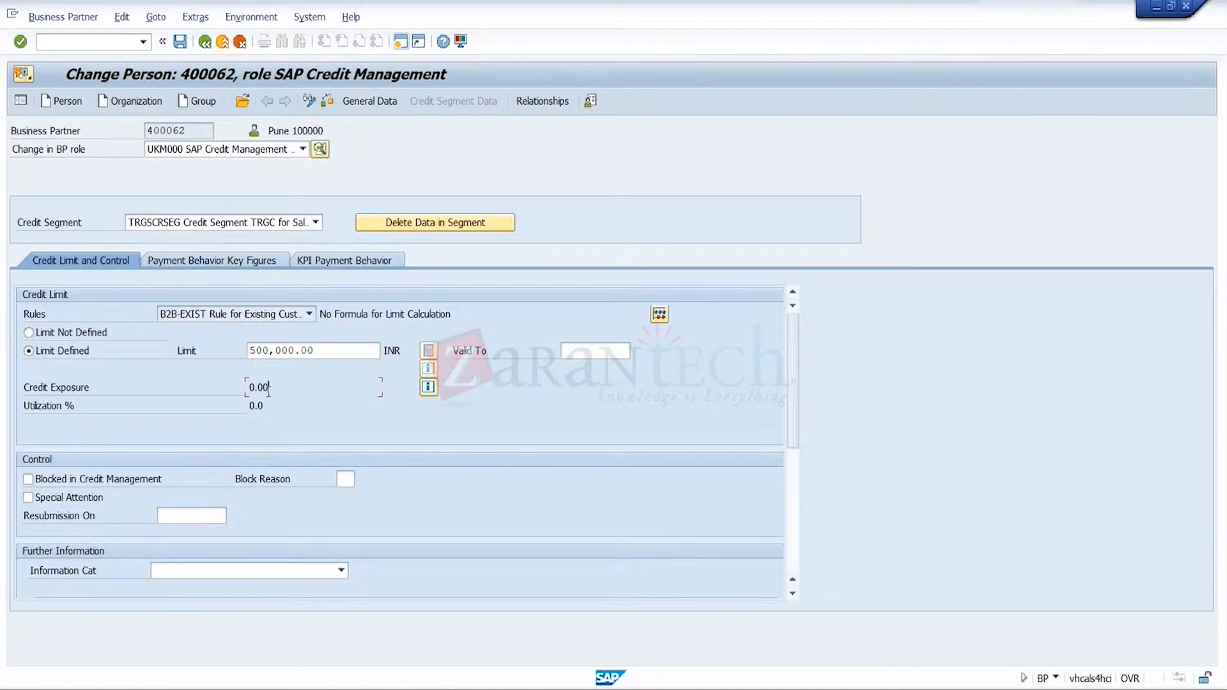
{"action": "left_click", "coordinate": [423, 389]}
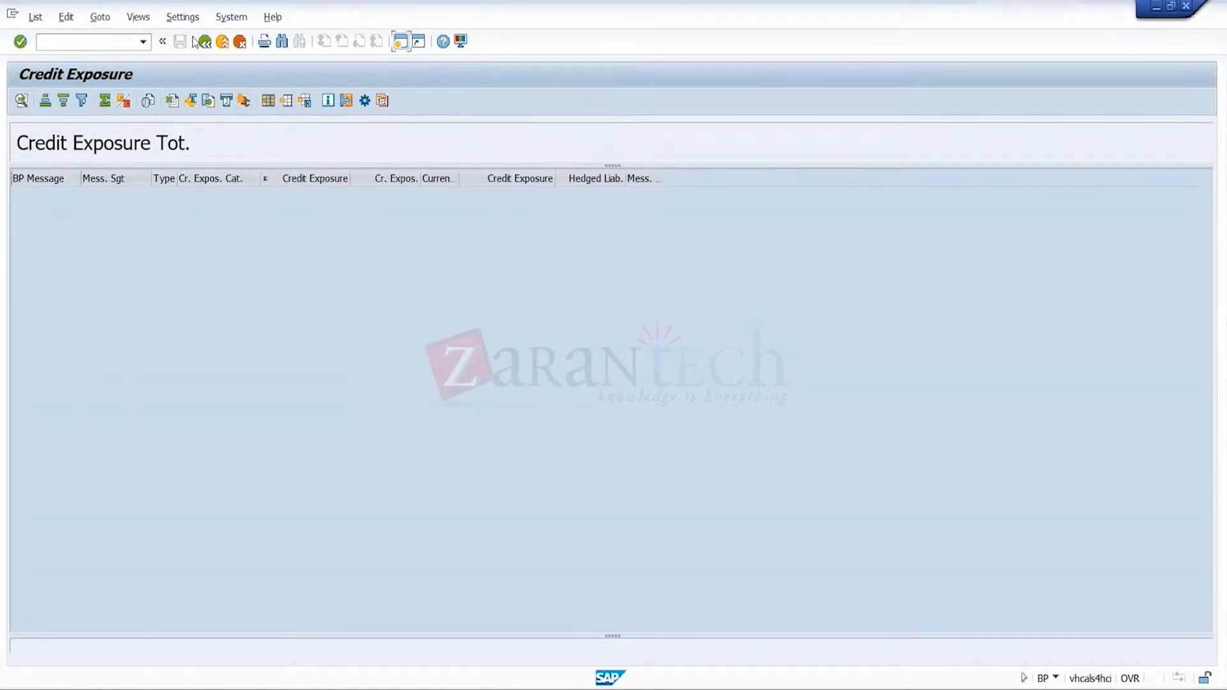
{"action": "left_click", "coordinate": [205, 42]}
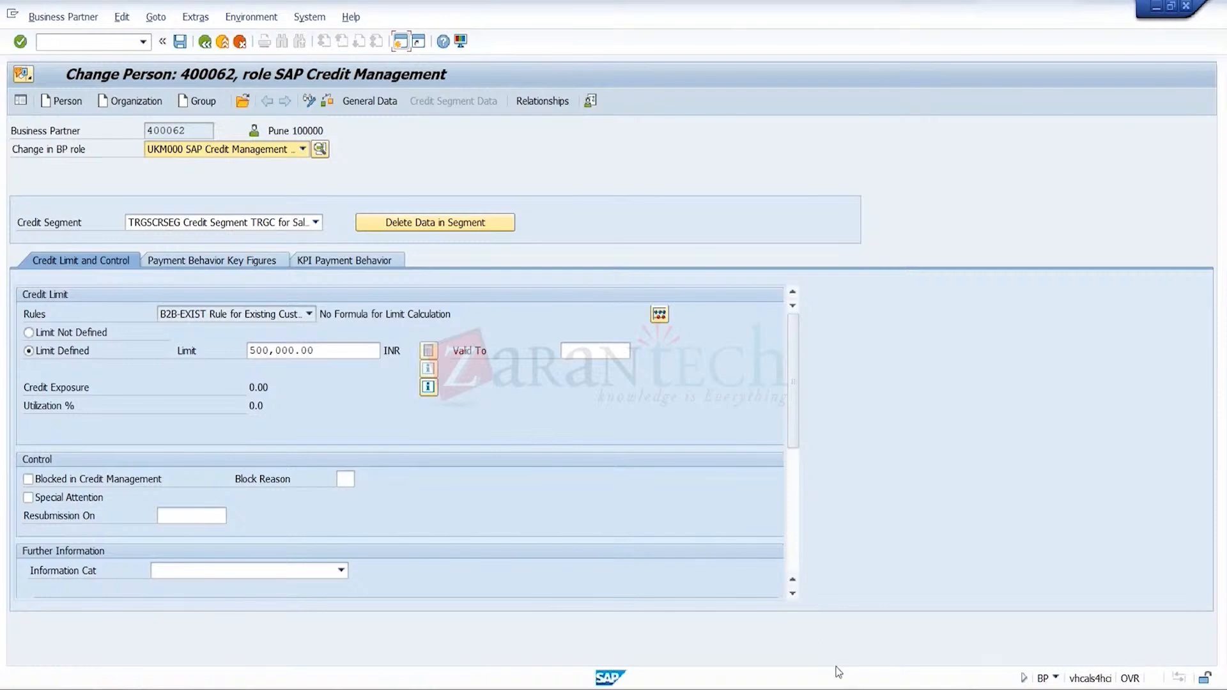
{"action": "left_click", "coordinate": [938, 632]}
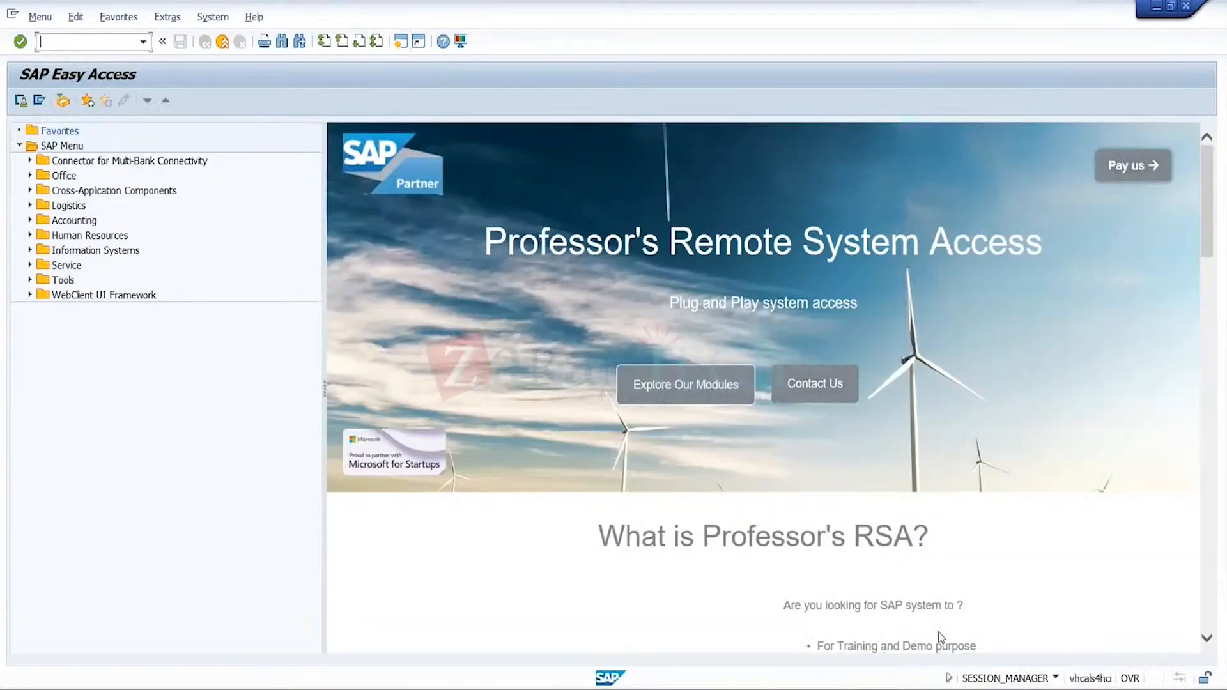
- Switch to the session with Lulu Hyper Market's credit management data, check its credit exposure, and exit business partner maintenance
{"action": "left_click", "coordinate": [29, 206]}
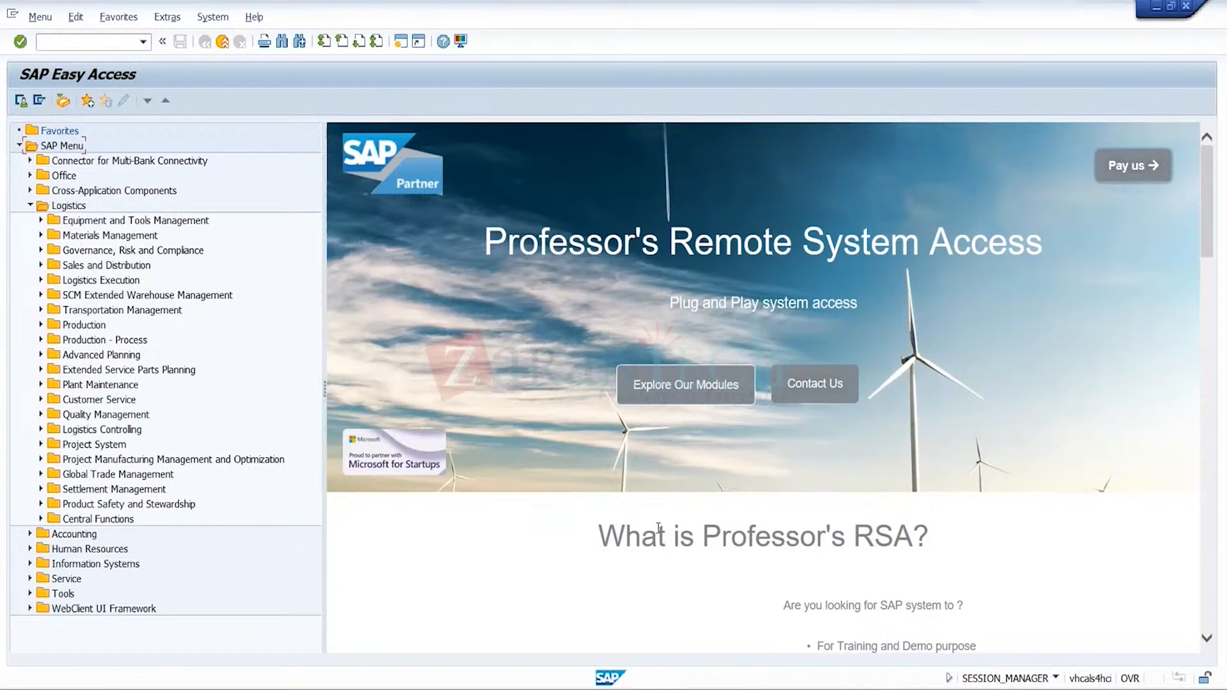
{"action": "mouse_move", "coordinate": [829, 689]}
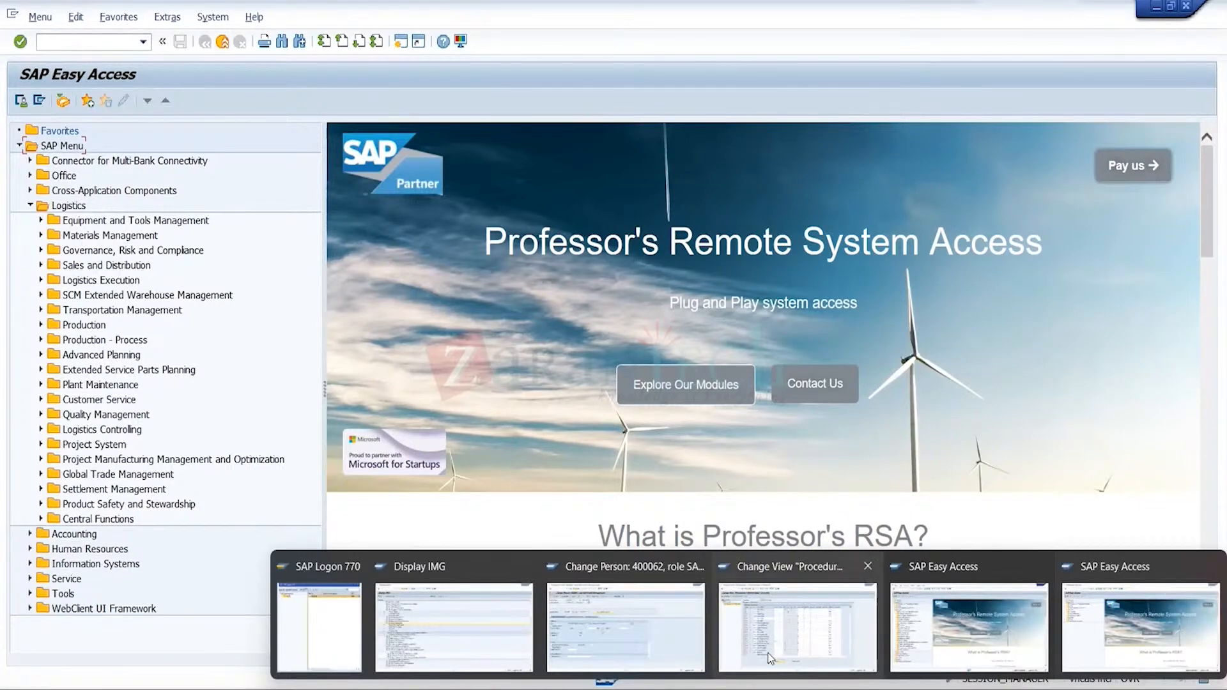
{"action": "left_click", "coordinate": [617, 605]}
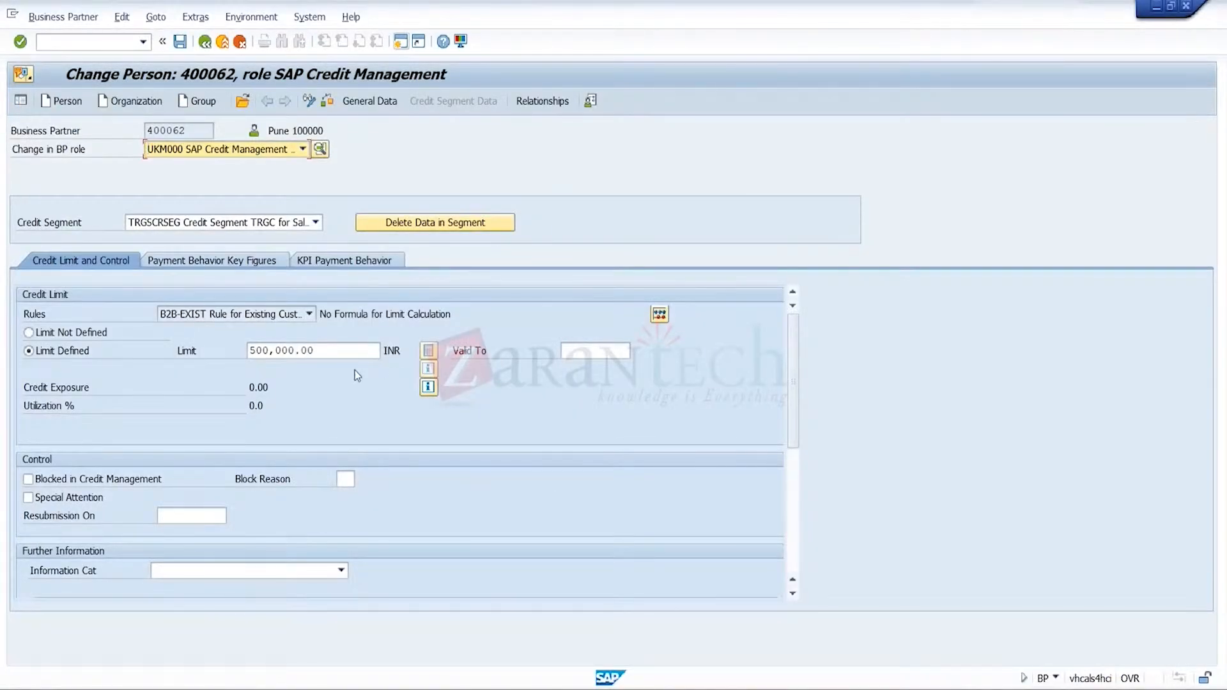
{"action": "double_click", "coordinate": [258, 388]}
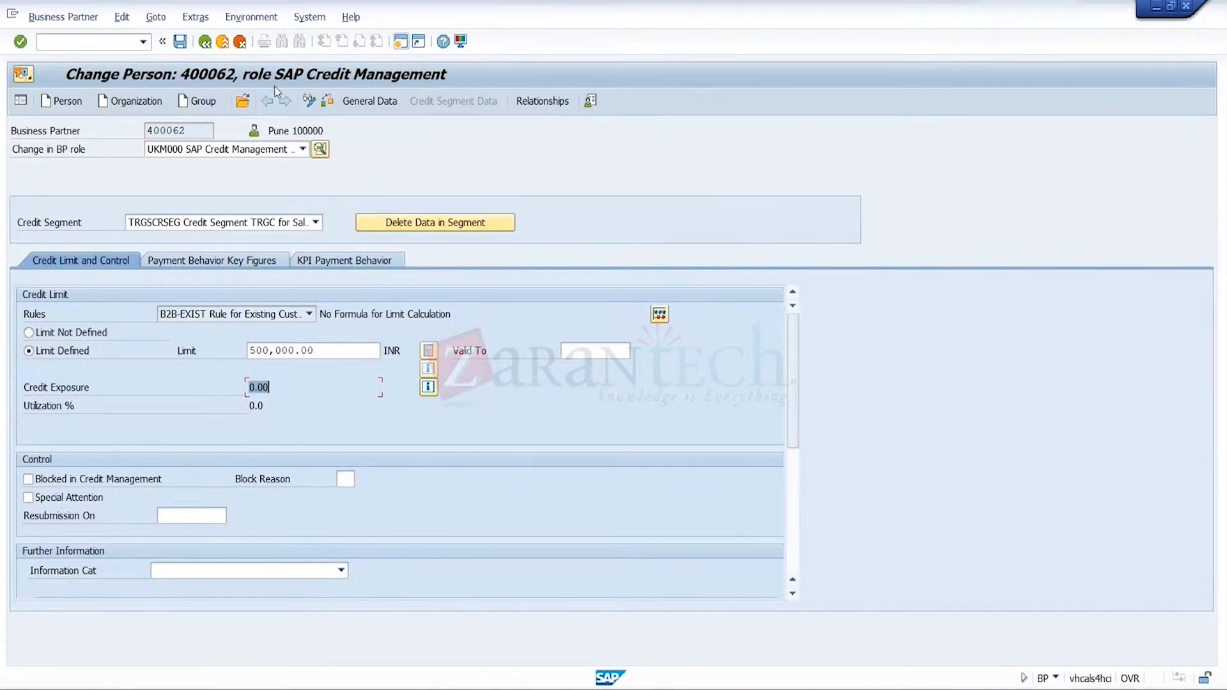
{"action": "left_click", "coordinate": [222, 42]}
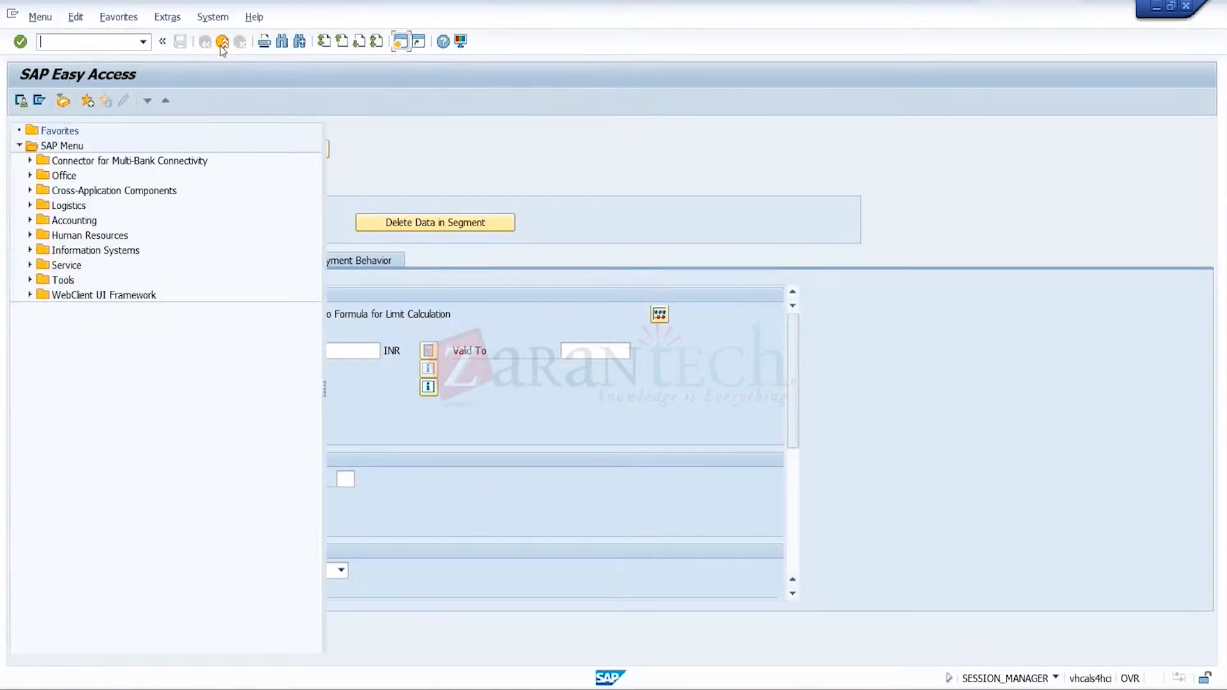
- Start transaction BP, find JRS by its customer number and open its SAP Credit Management data
{"action": "left_click", "coordinate": [142, 42]}
{"action": "scroll", "coordinate": [96, 96], "scroll_direction": "up", "scroll_amount": 3}
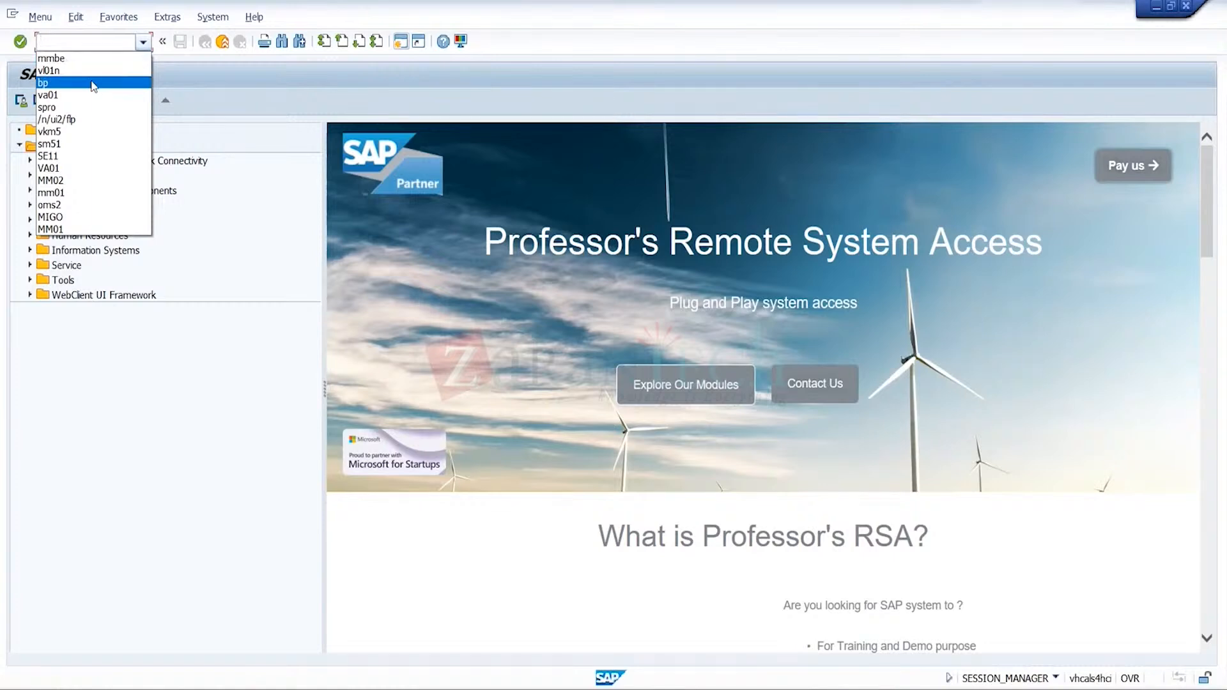
{"action": "left_click", "coordinate": [94, 83]}
{"action": "key", "text": "Return"}
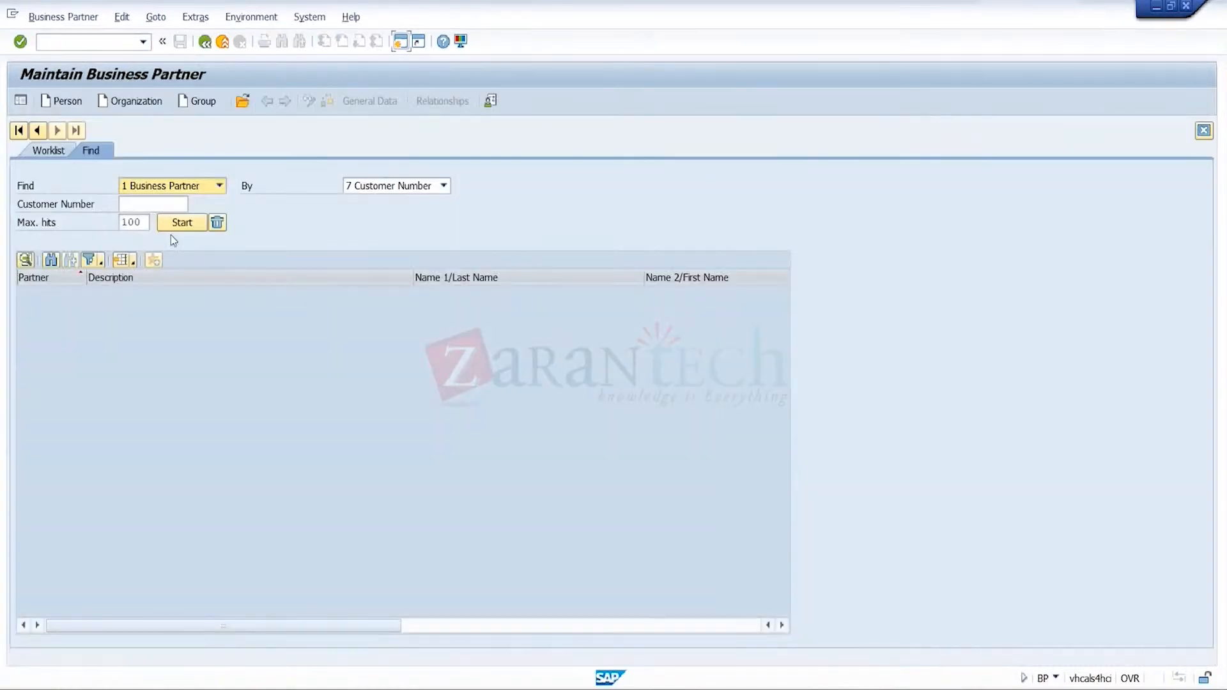
{"action": "left_click", "coordinate": [160, 209]}
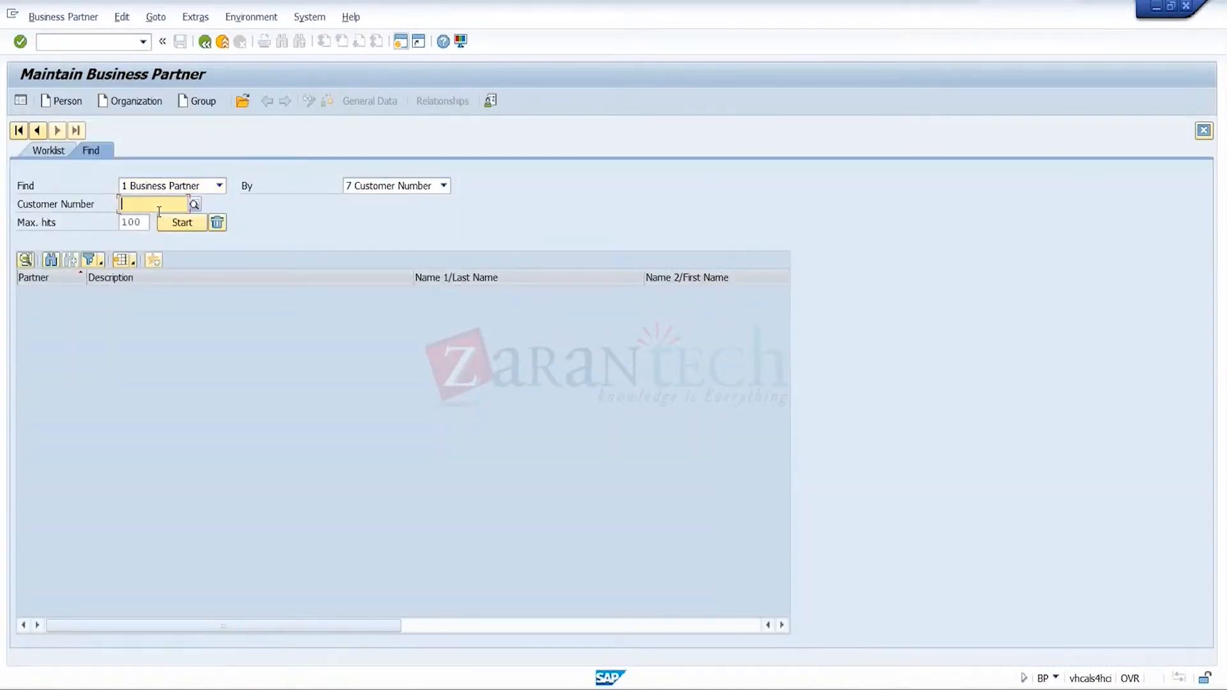
{"action": "left_click", "coordinate": [159, 211]}
{"action": "left_click", "coordinate": [152, 238]}
{"action": "left_click", "coordinate": [181, 223]}
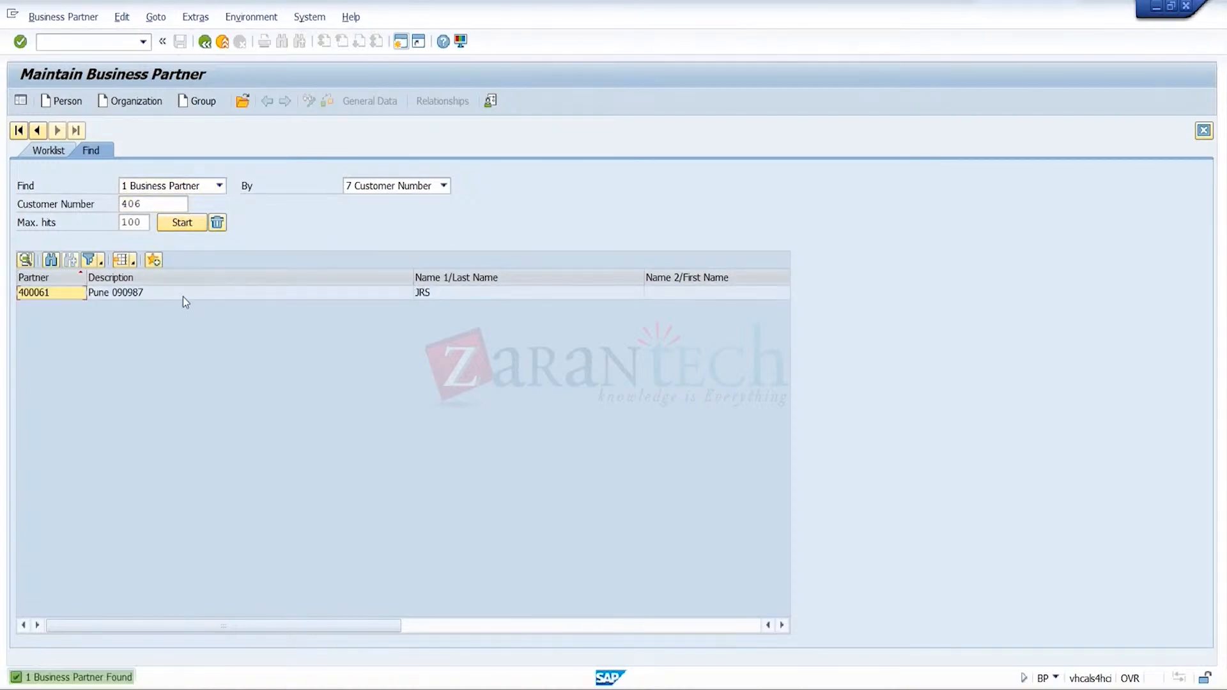
{"action": "double_click", "coordinate": [183, 296]}
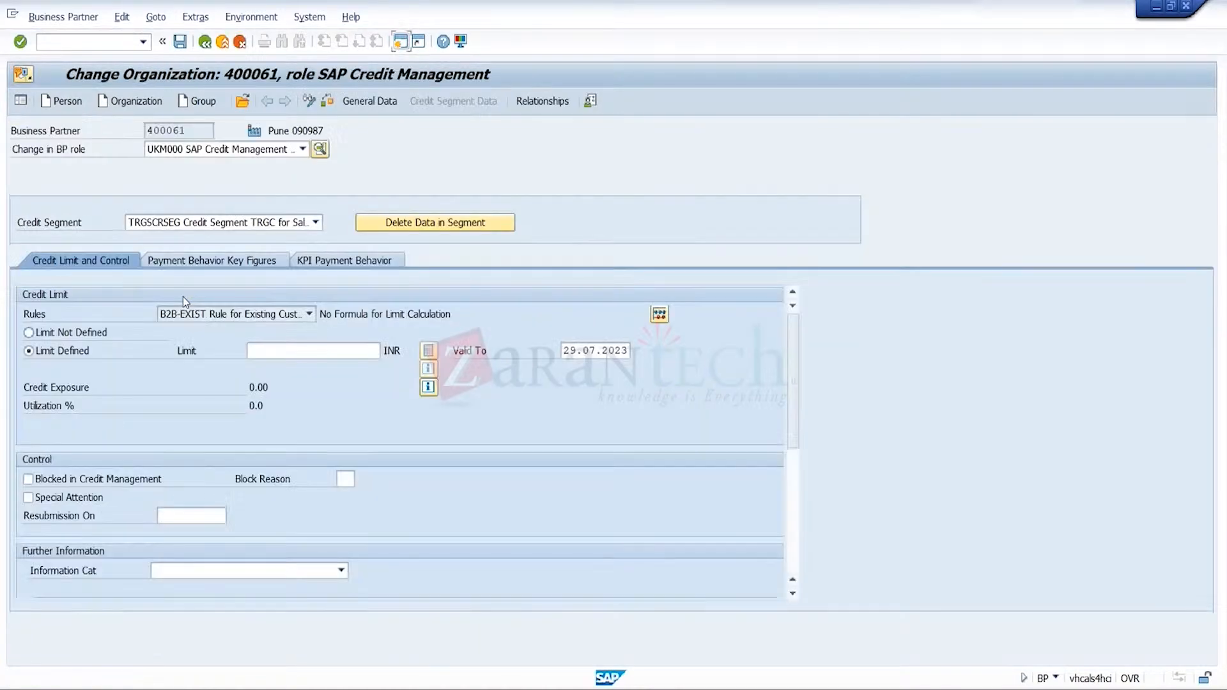
- Check JRS's credit limit and its credit exposure totals for segment TRGSCRSEG, and return to the credit segment data
{"action": "left_click", "coordinate": [318, 355]}
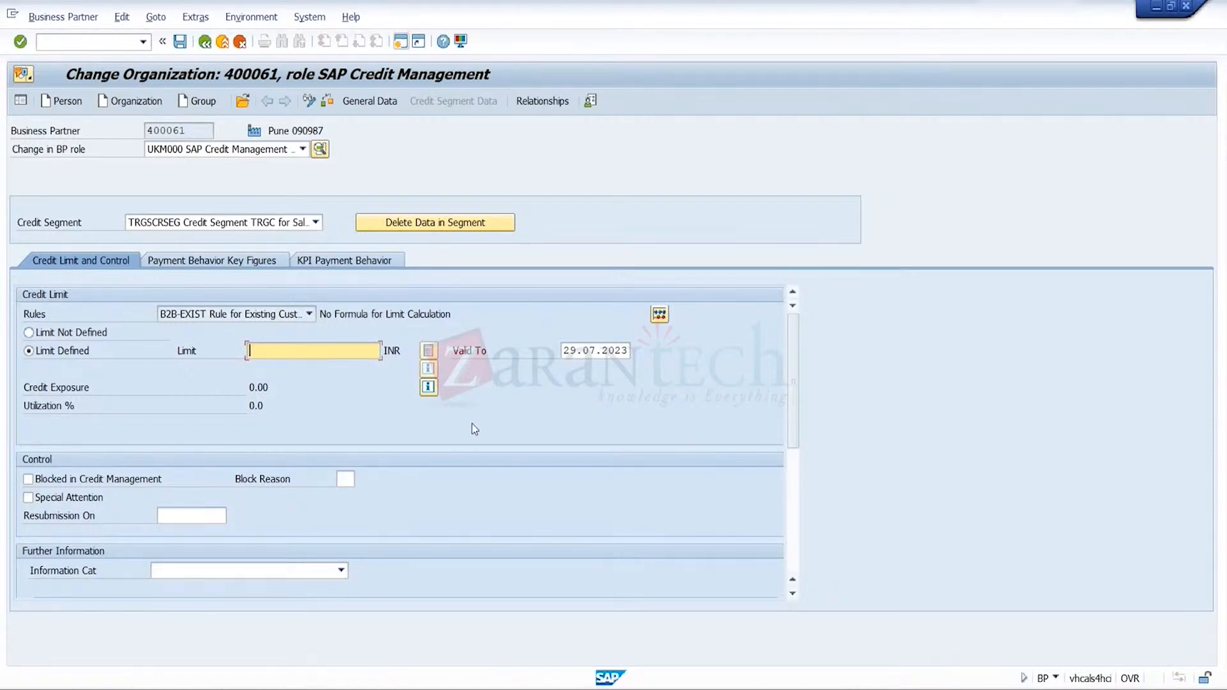
{"action": "left_click", "coordinate": [428, 388]}
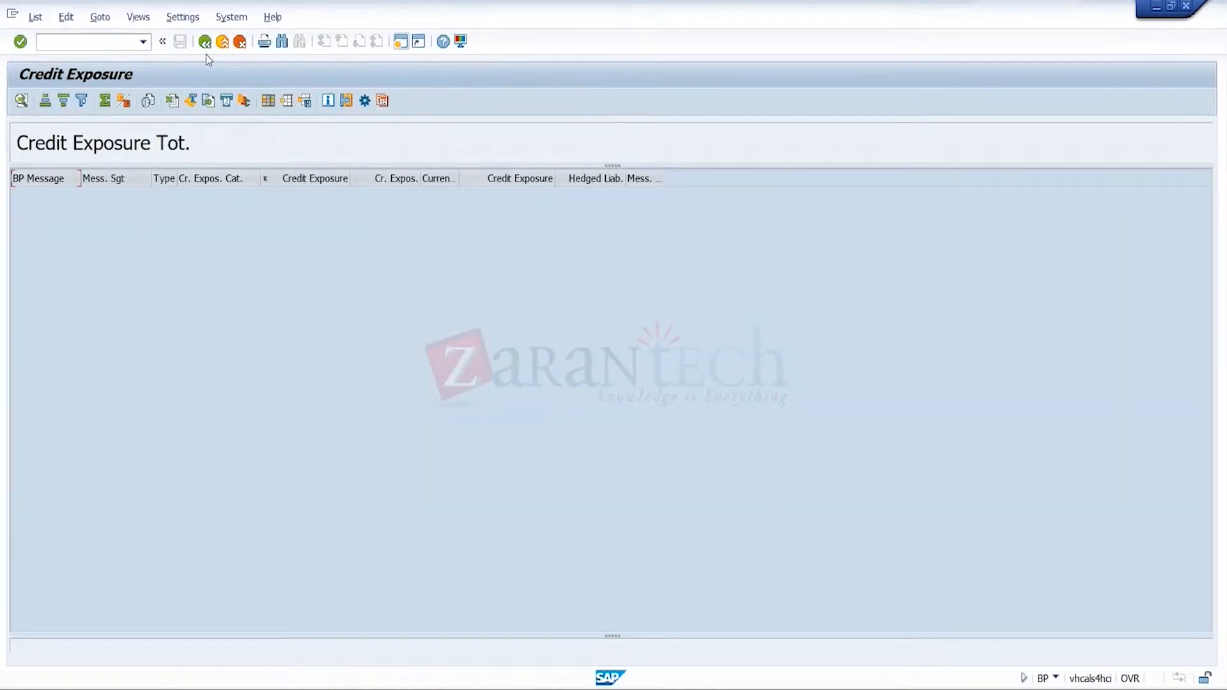
{"action": "left_click", "coordinate": [205, 42]}
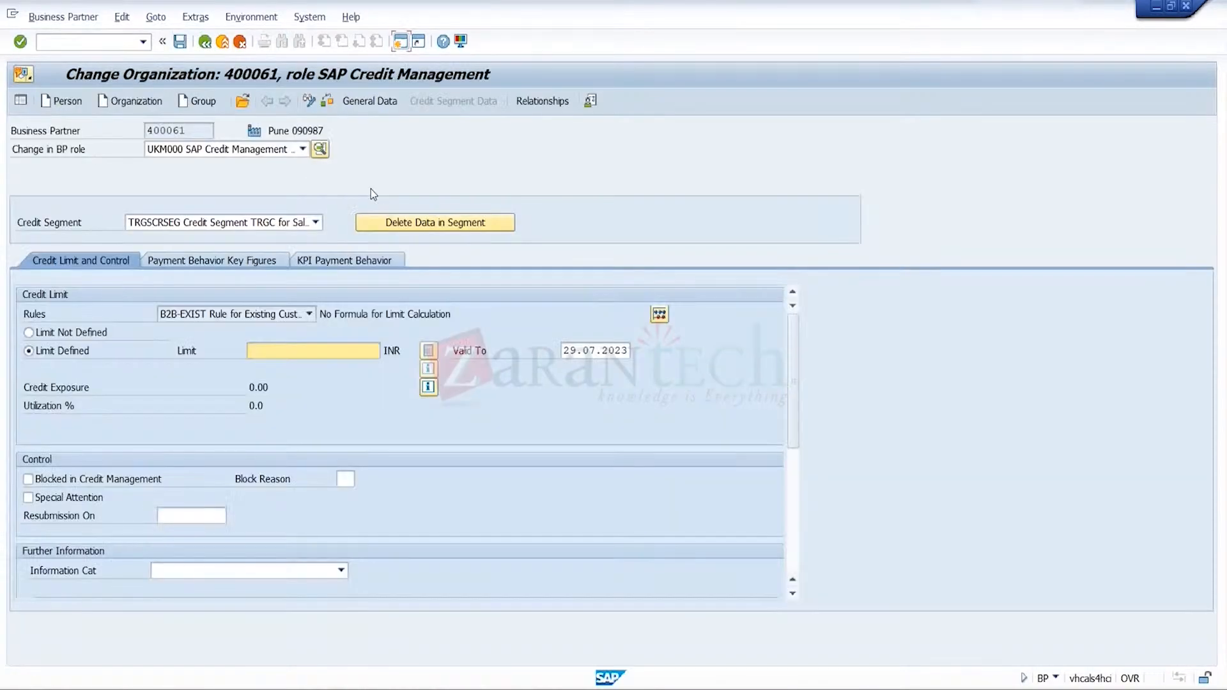
- Review which business partner manages JRS's credit in its relationships, and leave the business partner record
{"action": "left_click", "coordinate": [553, 108]}
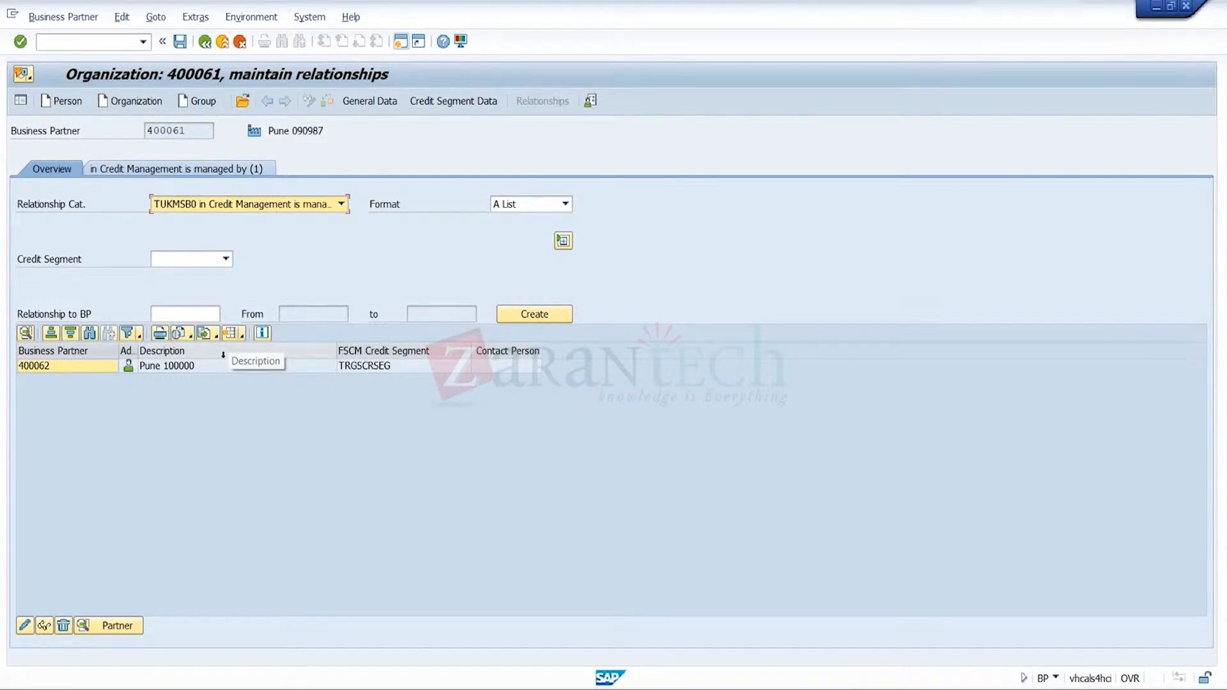
{"action": "left_click", "coordinate": [192, 366]}
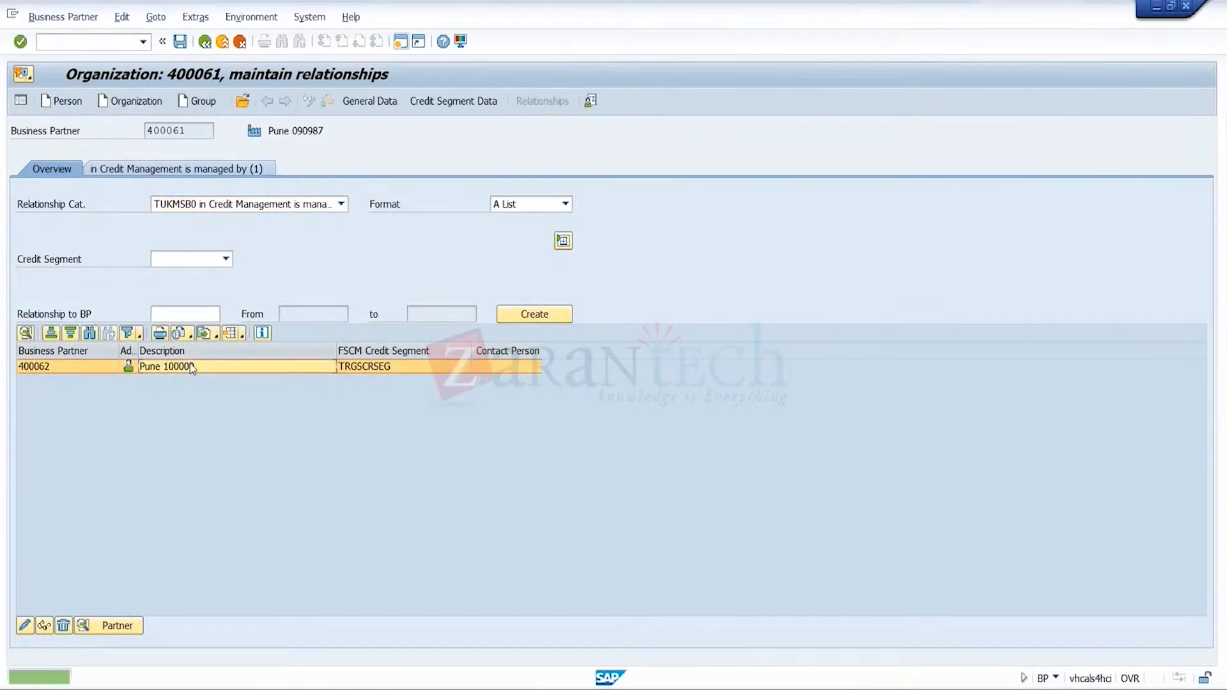
{"action": "left_click", "coordinate": [204, 44]}
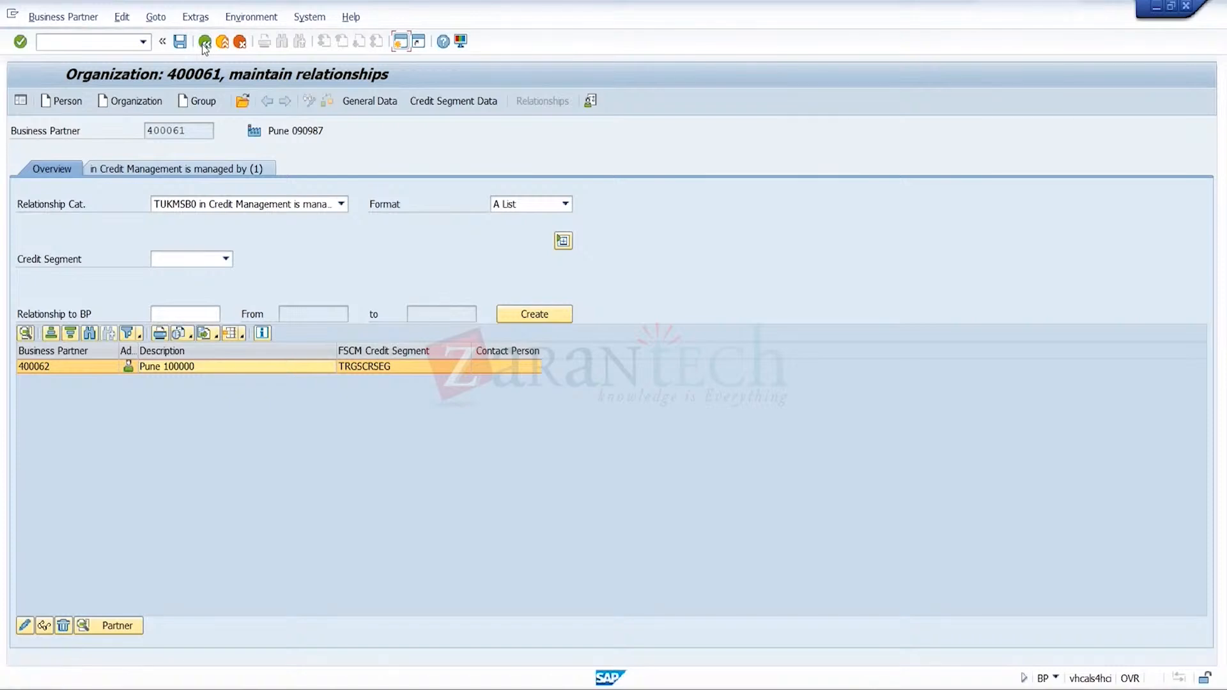
- Restart transaction BP, search for JRS by its customer number and reopen its credit segment data
{"action": "left_click", "coordinate": [143, 42]}
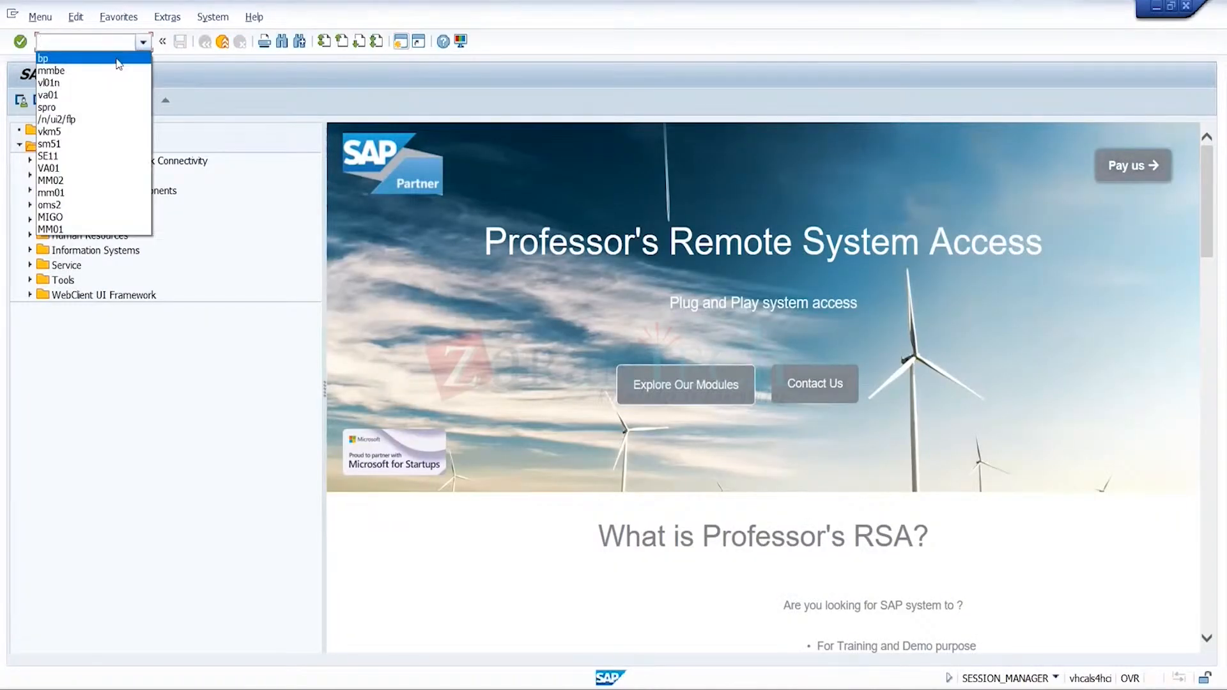
{"action": "left_click", "coordinate": [110, 59]}
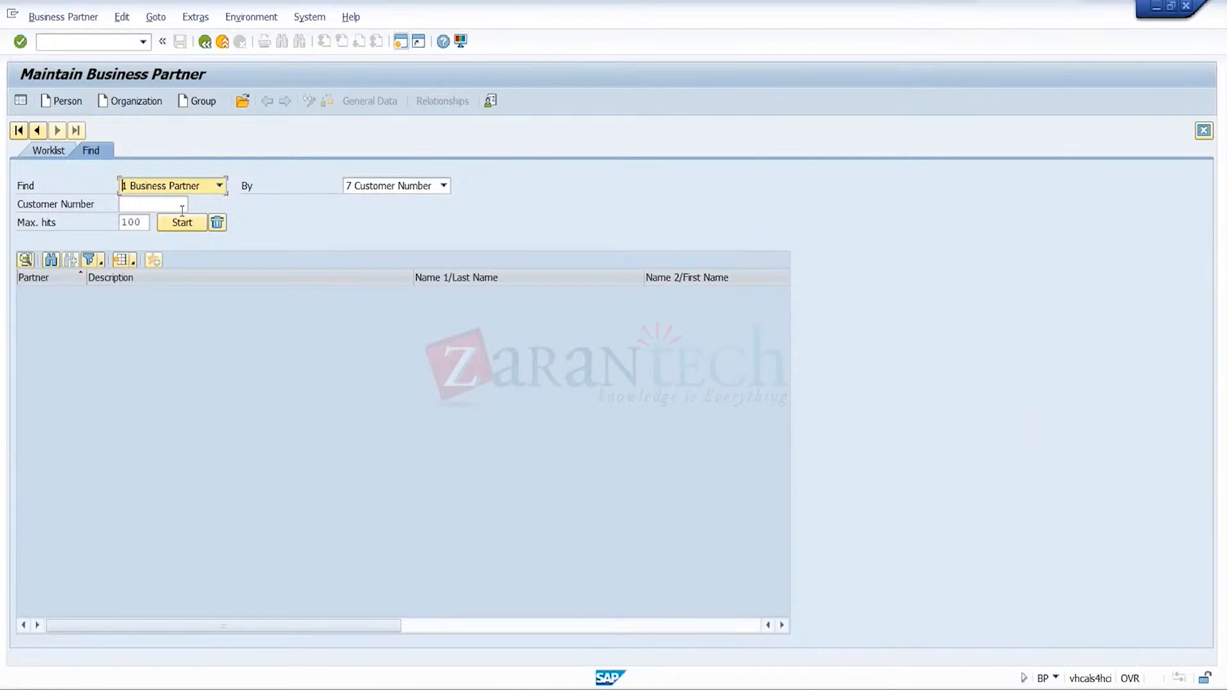
{"action": "left_click", "coordinate": [178, 204]}
{"action": "left_click", "coordinate": [149, 217]}
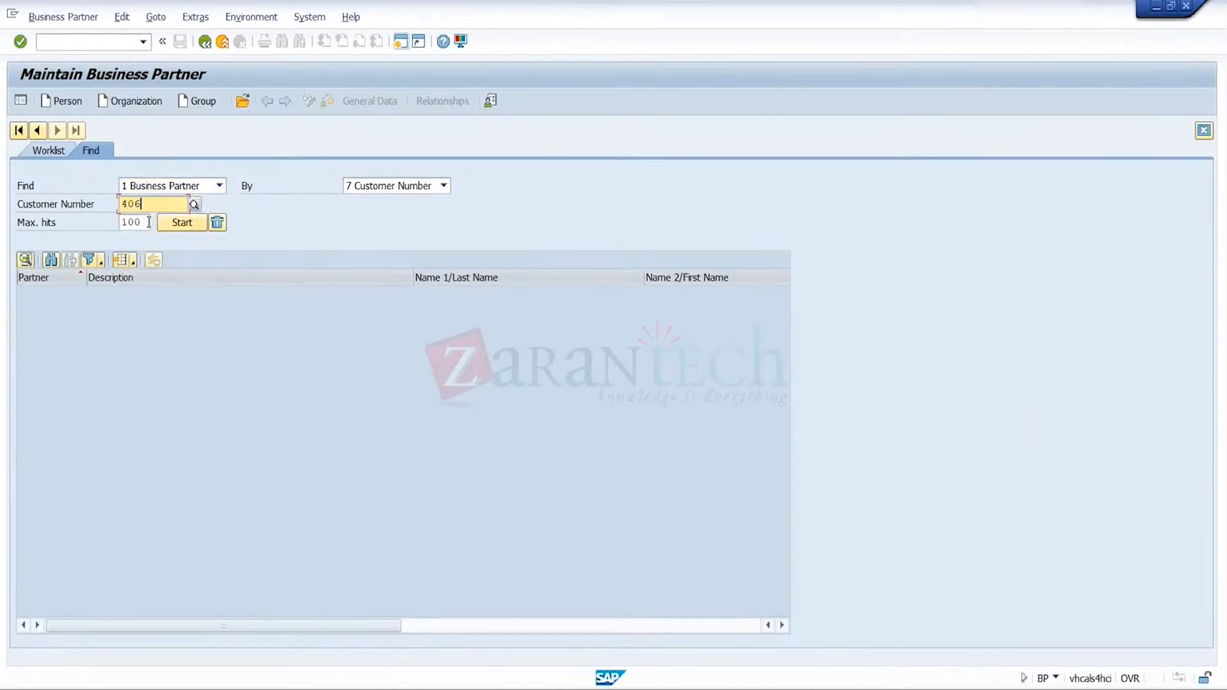
{"action": "left_click", "coordinate": [188, 226]}
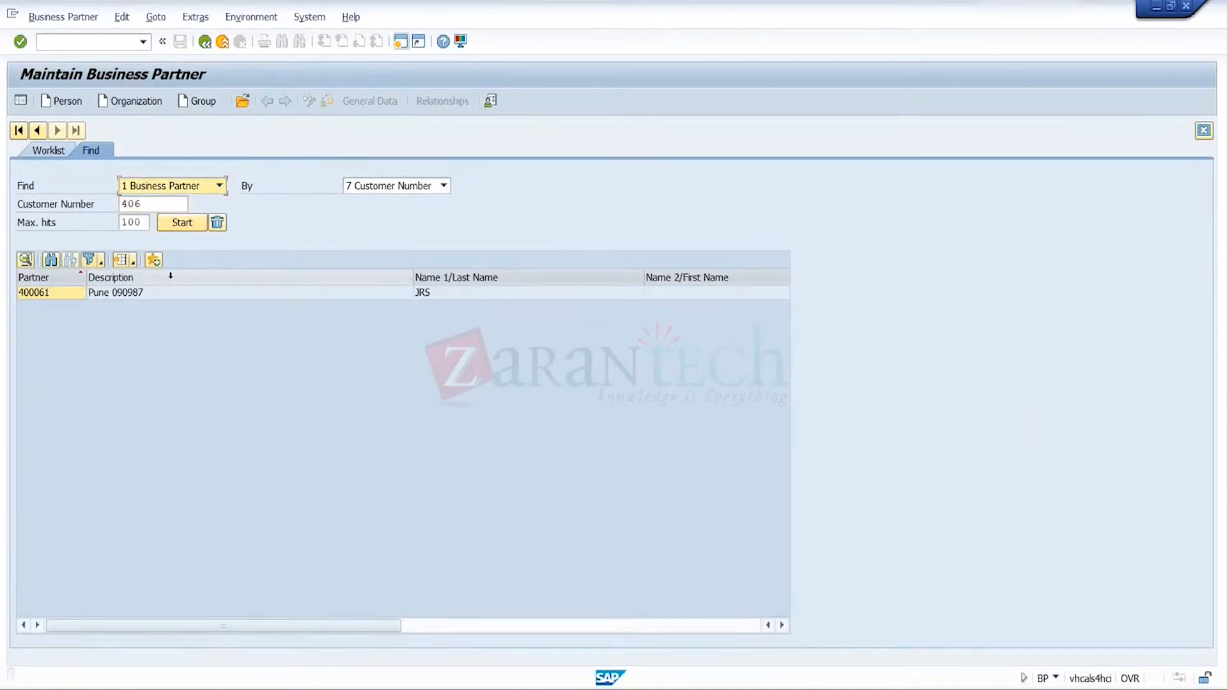
{"action": "double_click", "coordinate": [157, 293]}
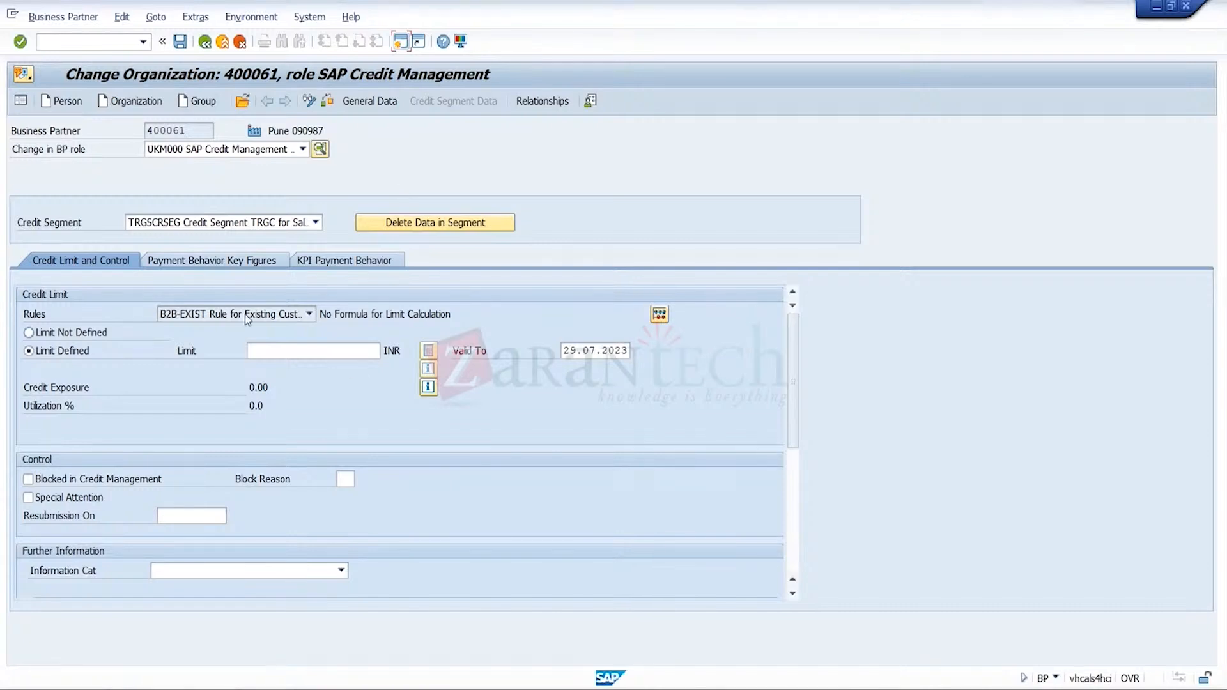
- Simulate a credit check for JRS in credit segment TRGSCRSEG, examine the check result messages, and exit business partner maintenance
{"action": "left_click", "coordinate": [666, 316]}
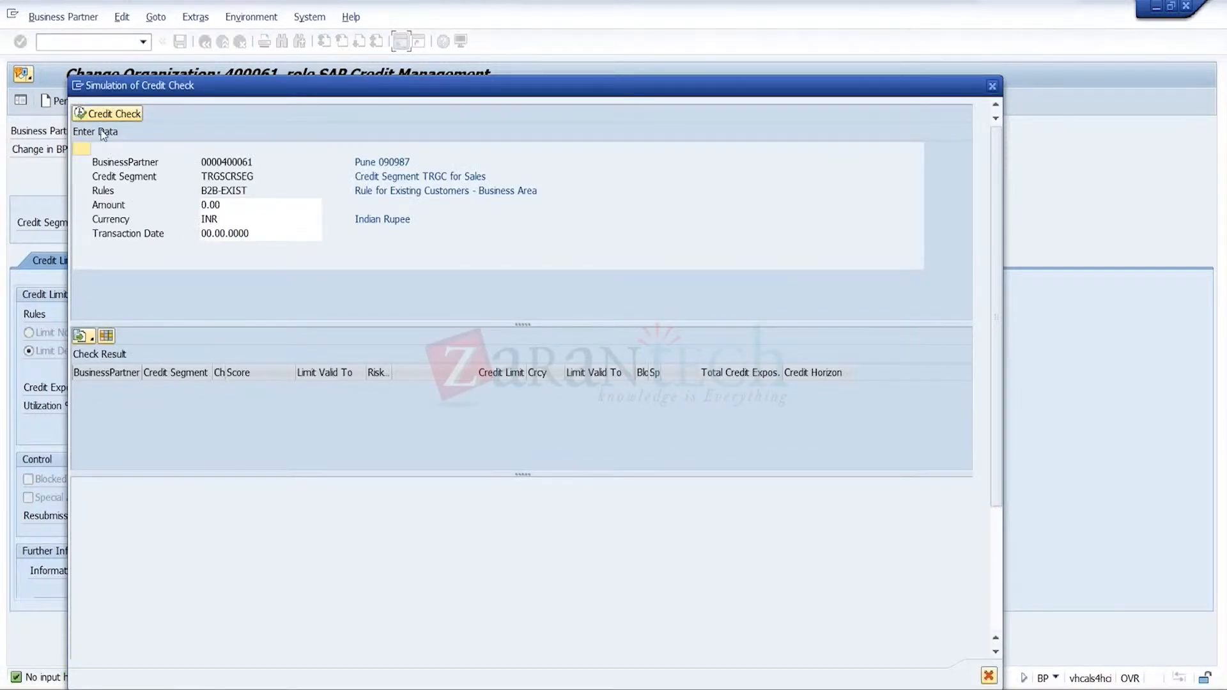
{"action": "left_click", "coordinate": [94, 116]}
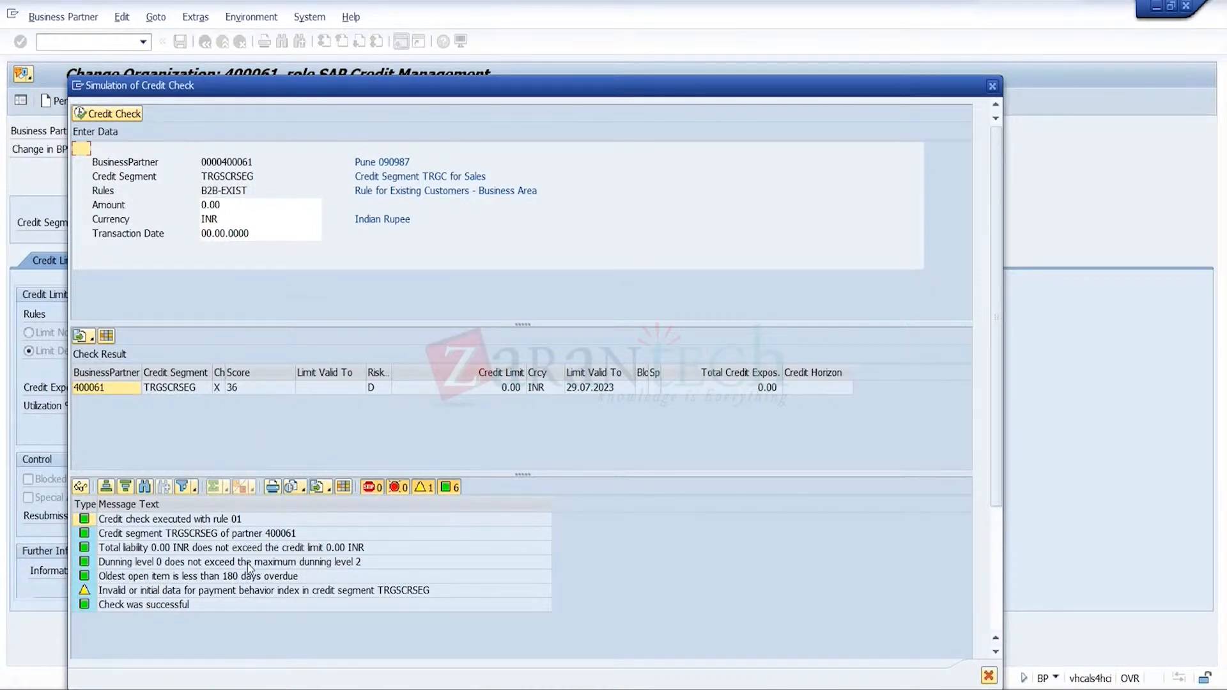
{"action": "left_click", "coordinate": [357, 549]}
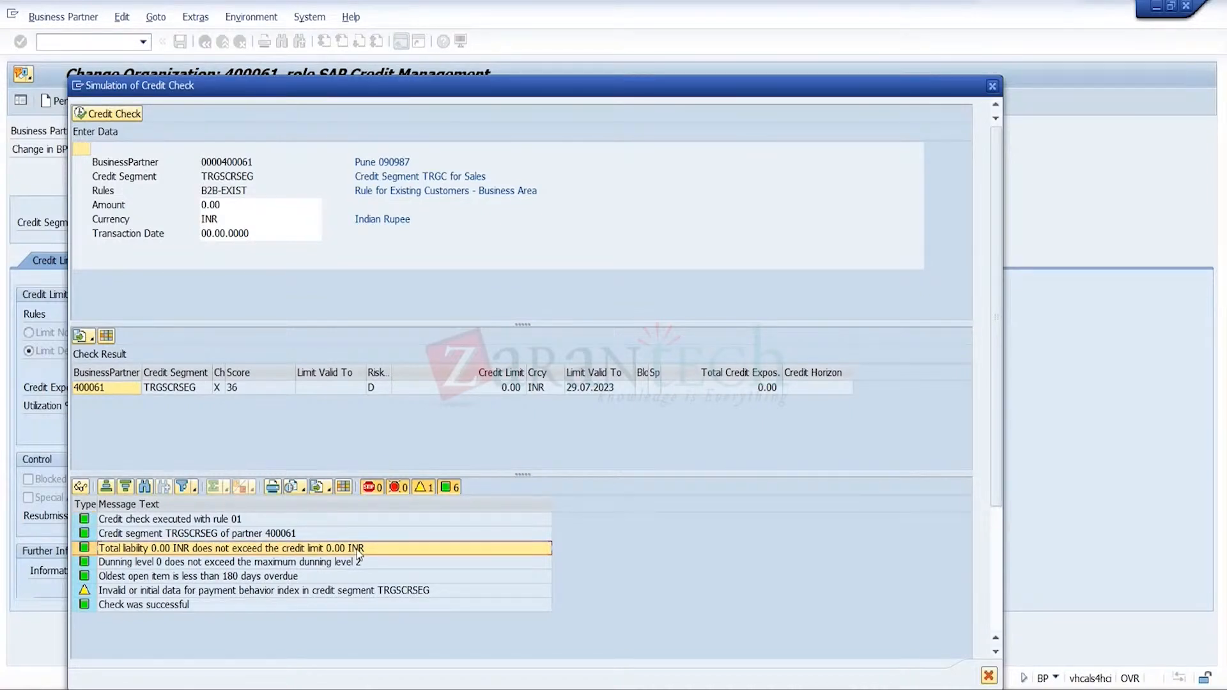
{"action": "left_click", "coordinate": [361, 565]}
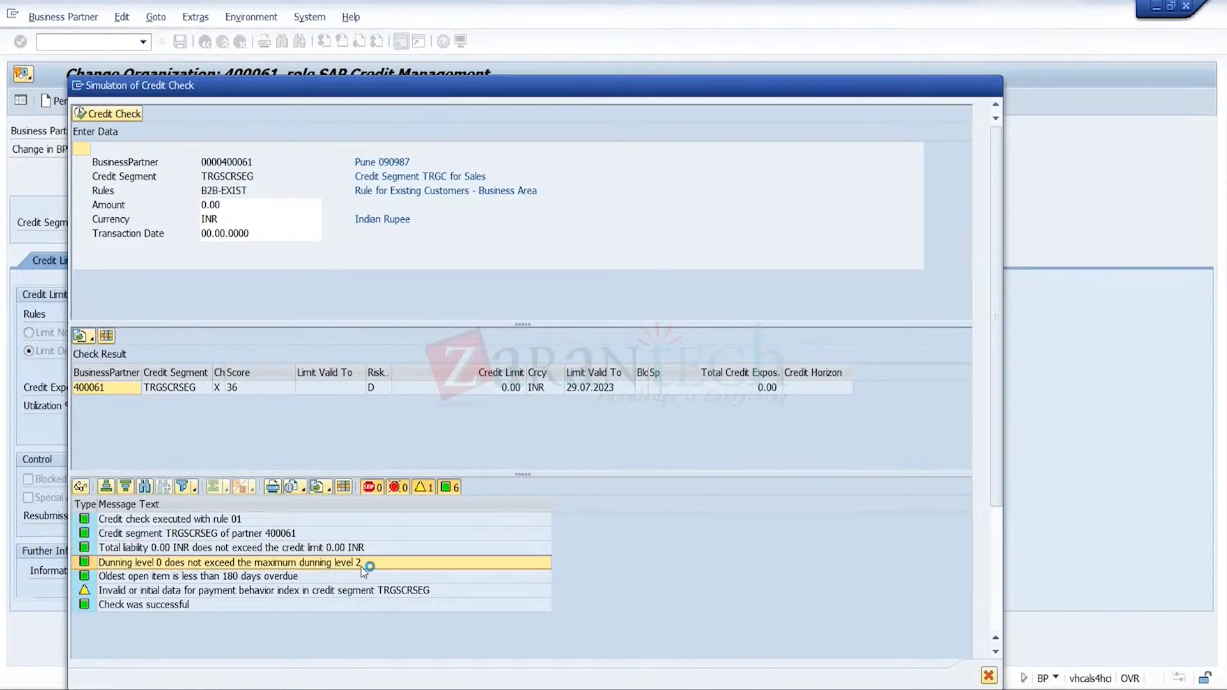
{"action": "right_click", "coordinate": [361, 566]}
{"action": "left_click", "coordinate": [597, 490]}
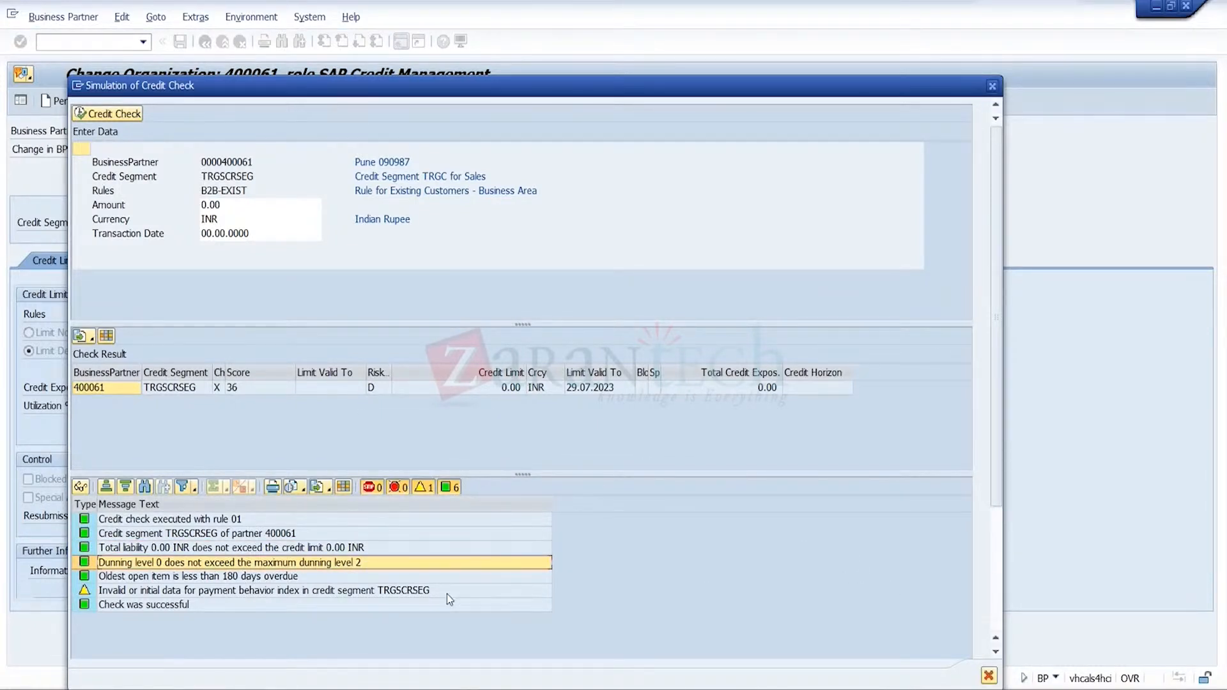
{"action": "left_click", "coordinate": [369, 548]}
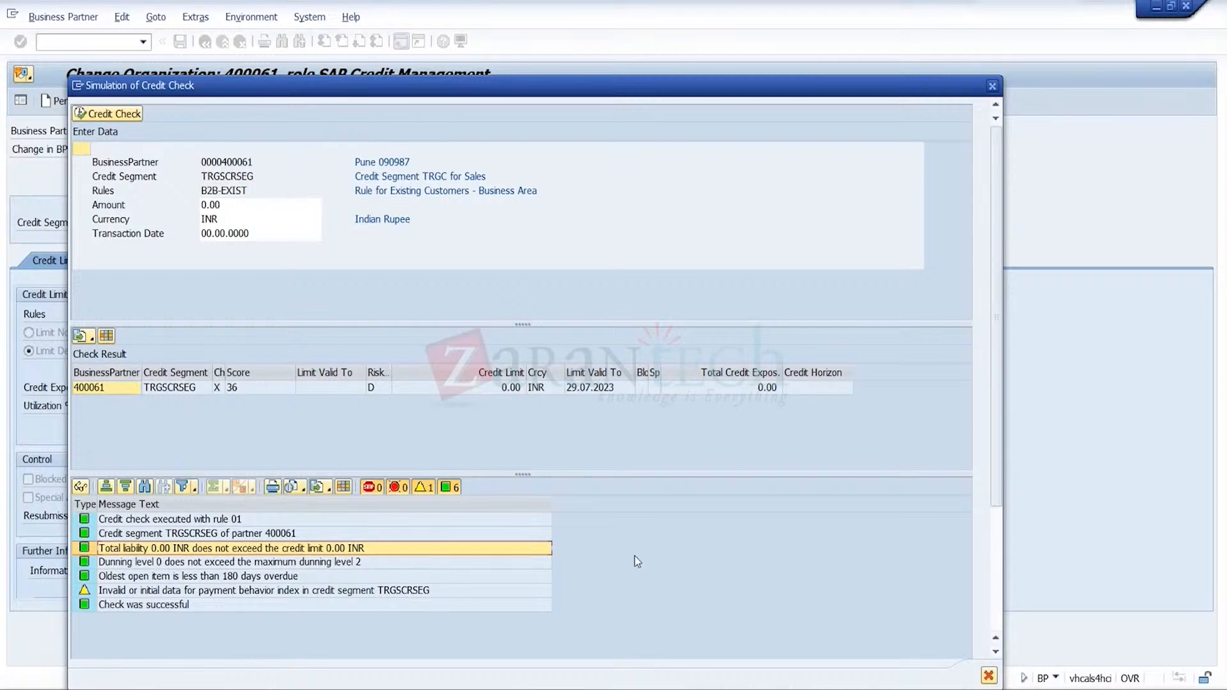
{"action": "left_click", "coordinate": [999, 606]}
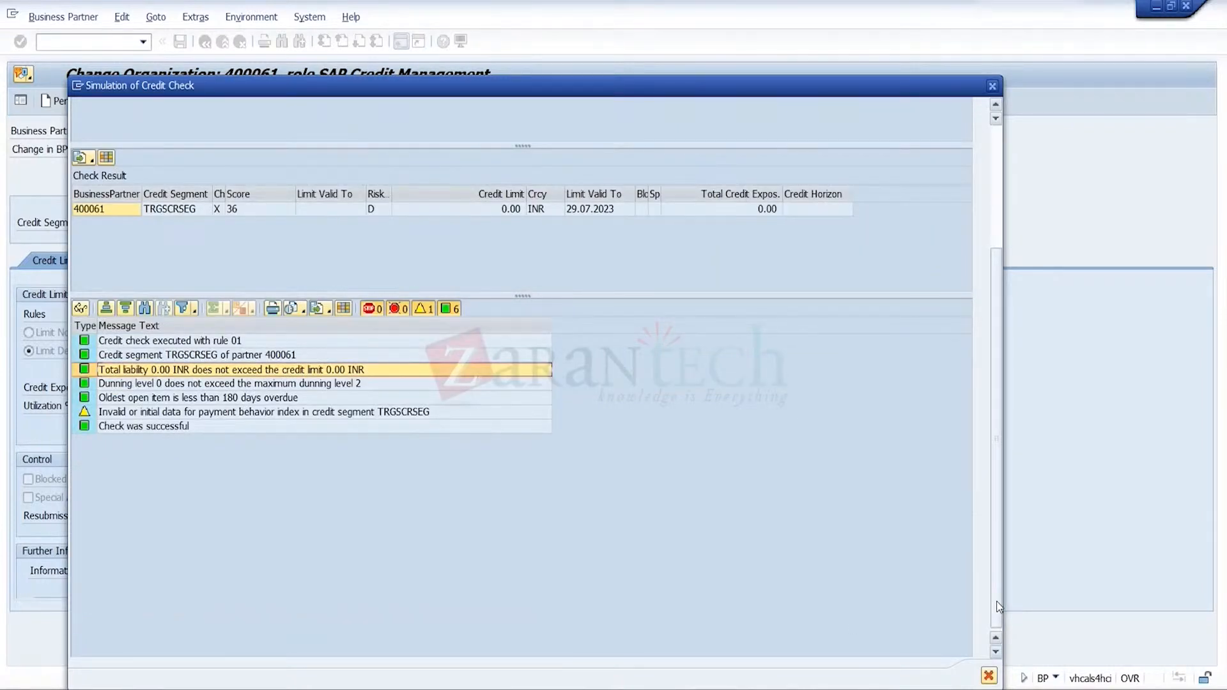
{"action": "left_click", "coordinate": [991, 675]}
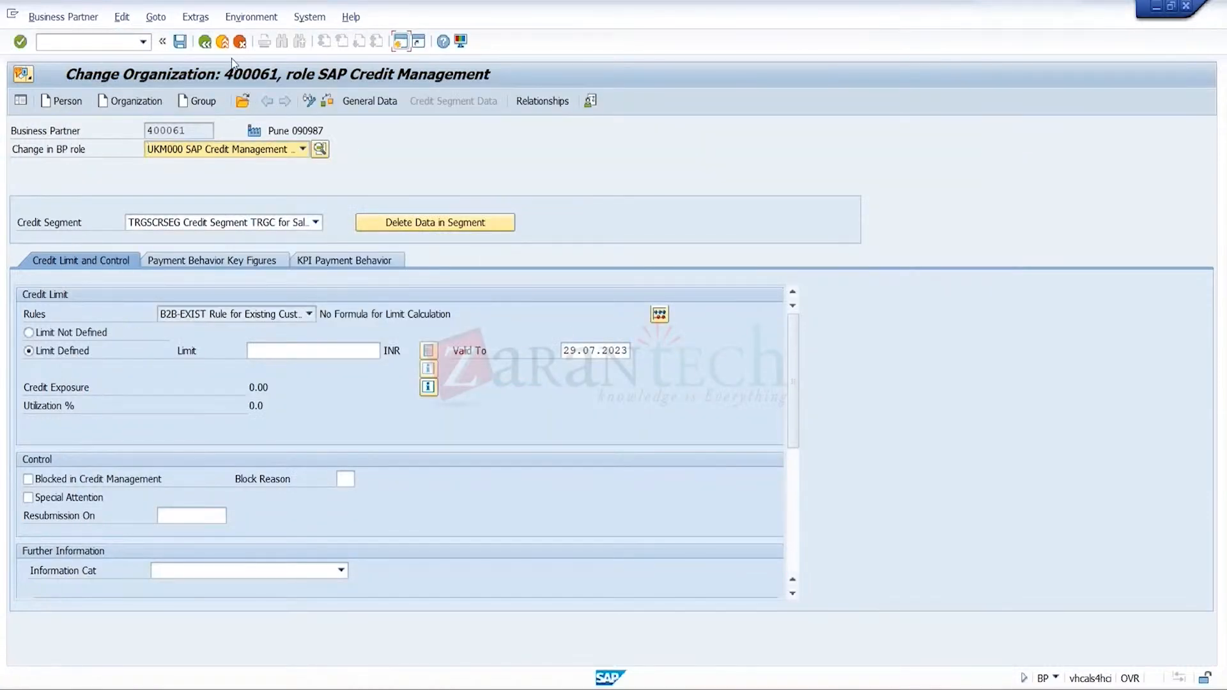
{"action": "left_click", "coordinate": [222, 42]}
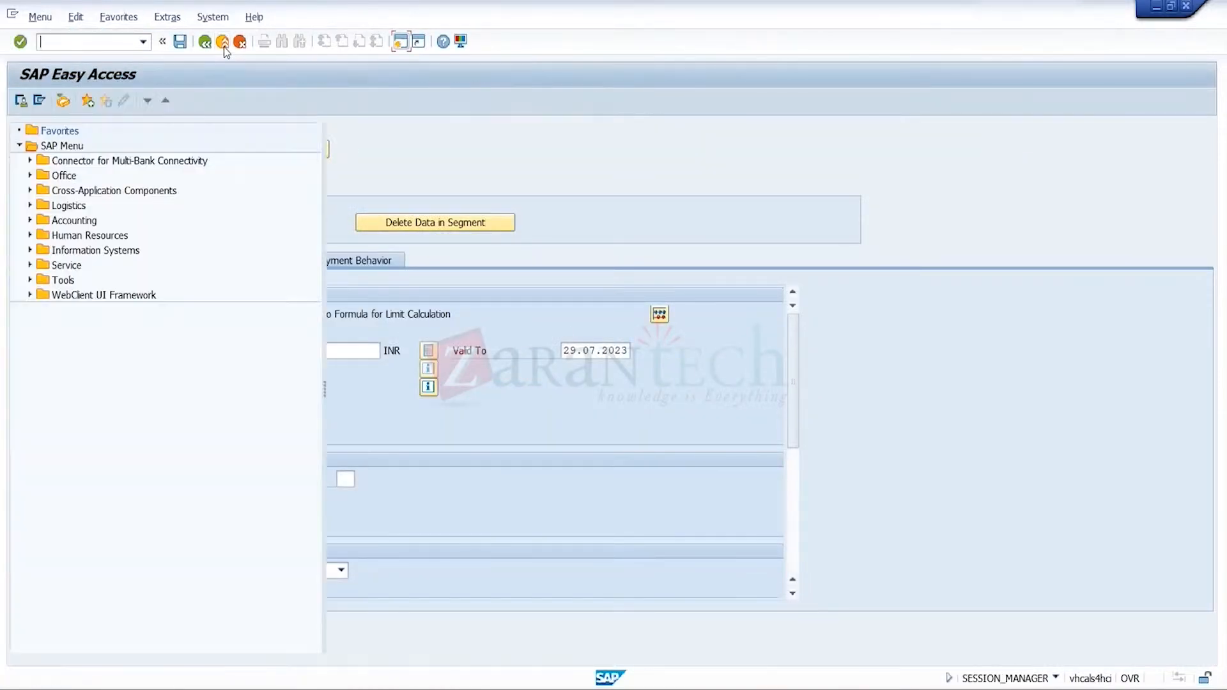
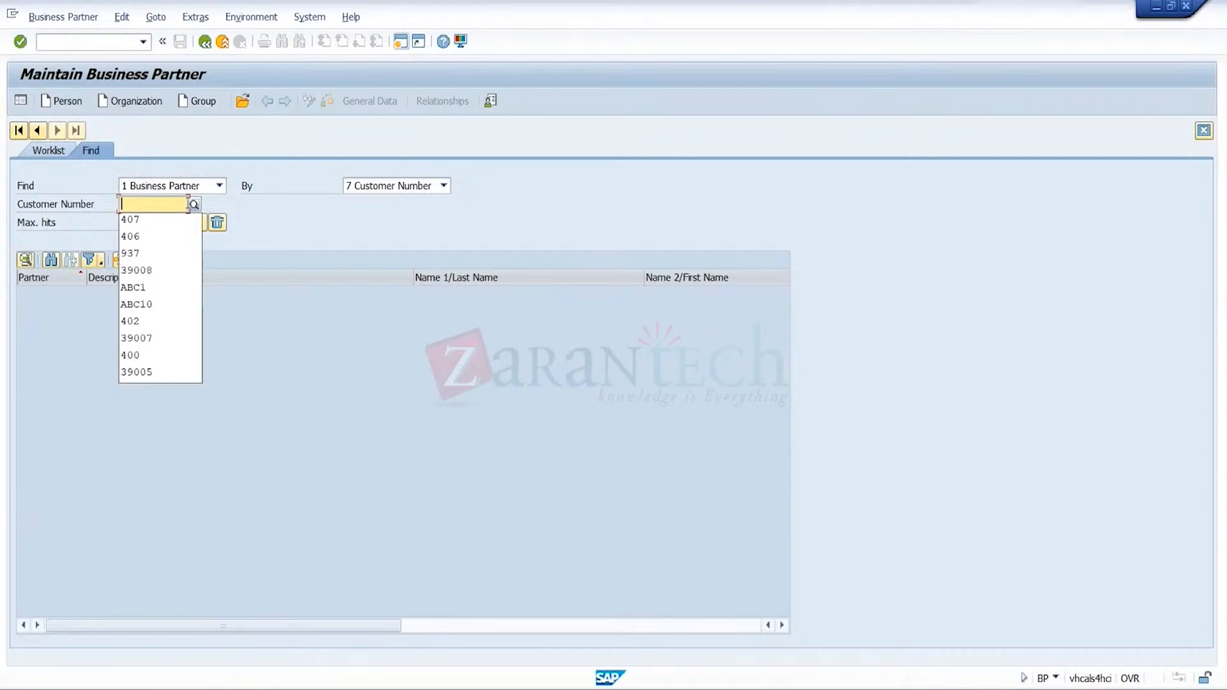
- Find JRS by its customer number, open its SAP Credit Management data and go to its credit limit
{"action": "left_click", "coordinate": [167, 238]}
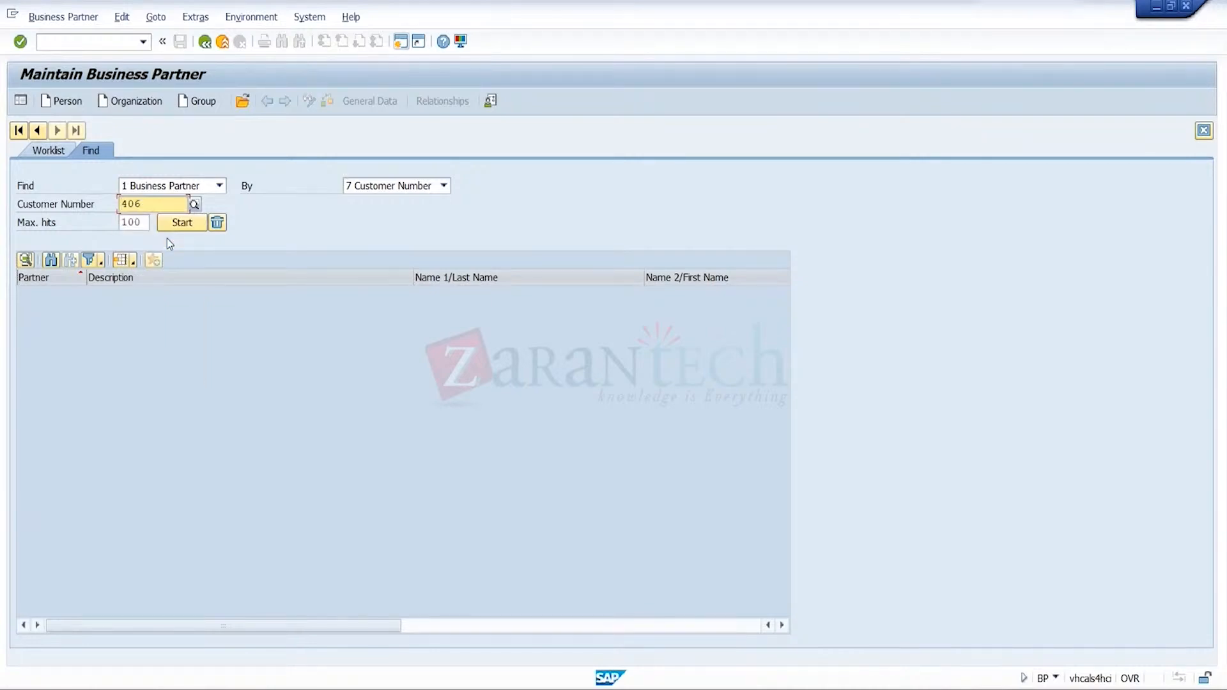
{"action": "key", "text": "Return"}
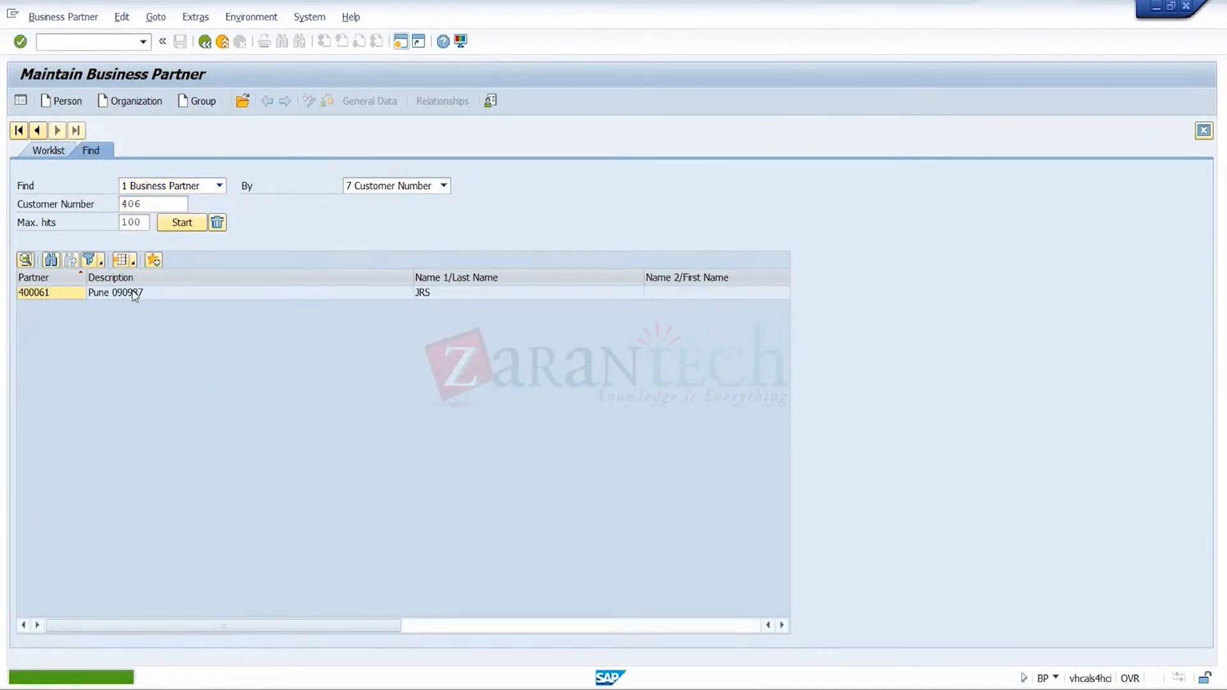
{"action": "left_click", "coordinate": [135, 293]}
{"action": "double_click", "coordinate": [135, 293]}
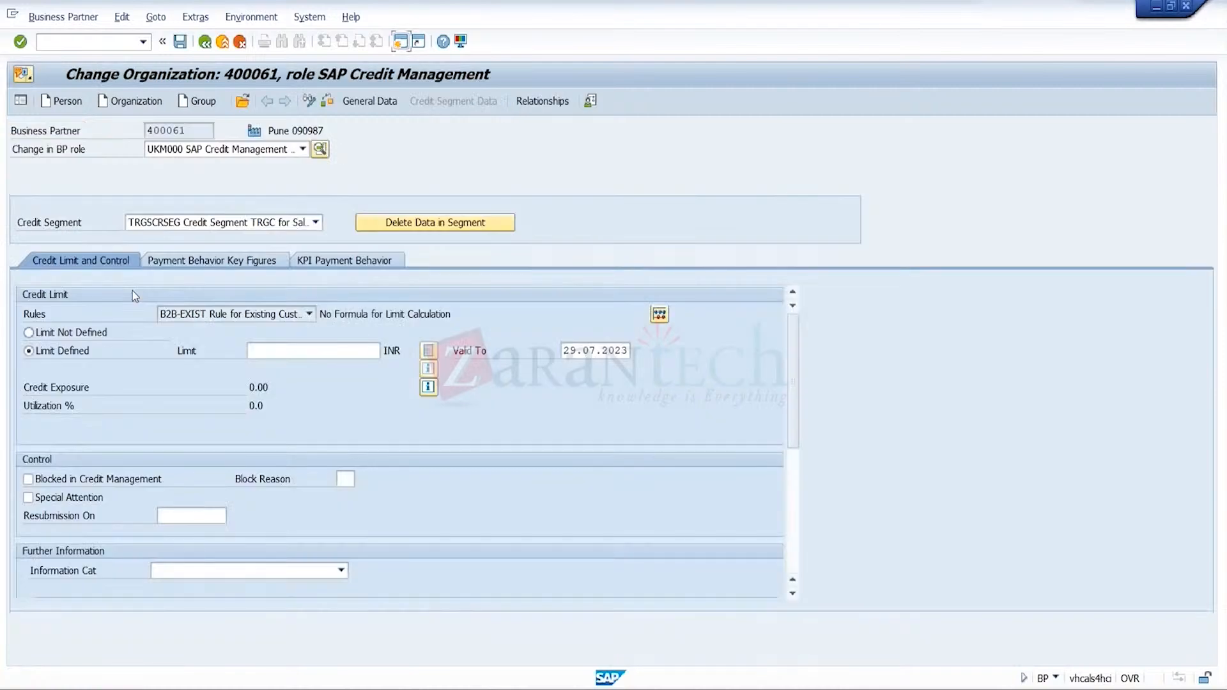
{"action": "left_click", "coordinate": [324, 351]}
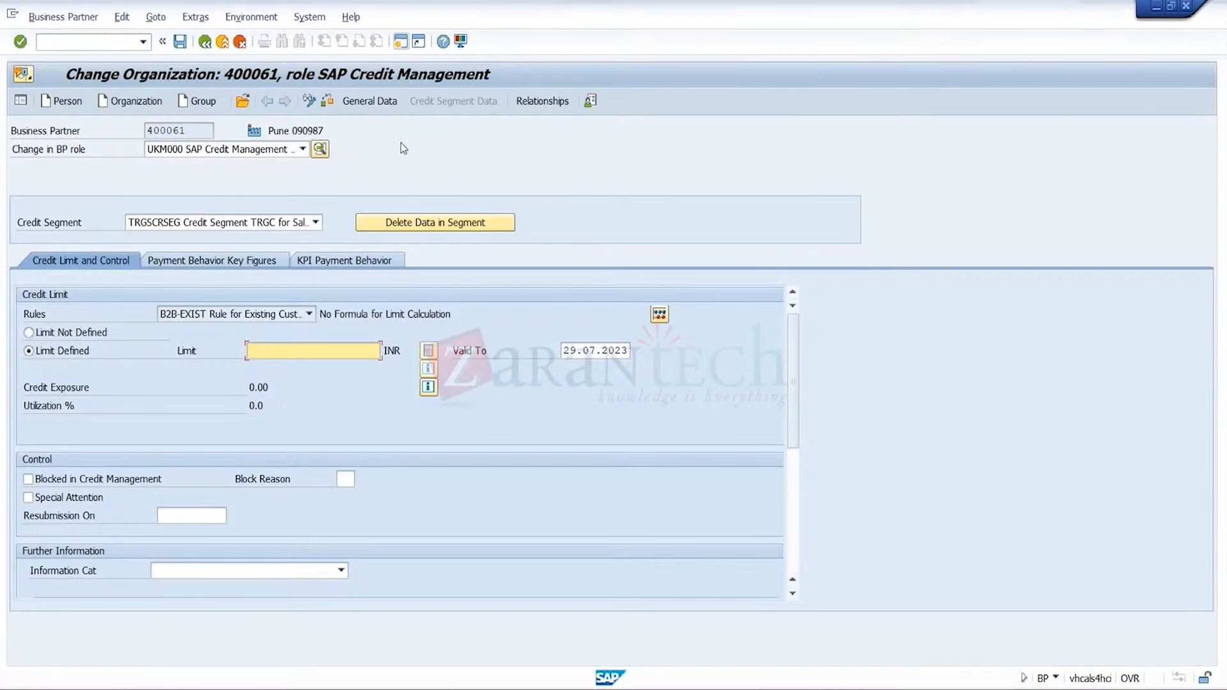
- Leave the credit management data of JRS and return to the SAP Easy Access start screen
{"action": "left_click", "coordinate": [204, 43]}
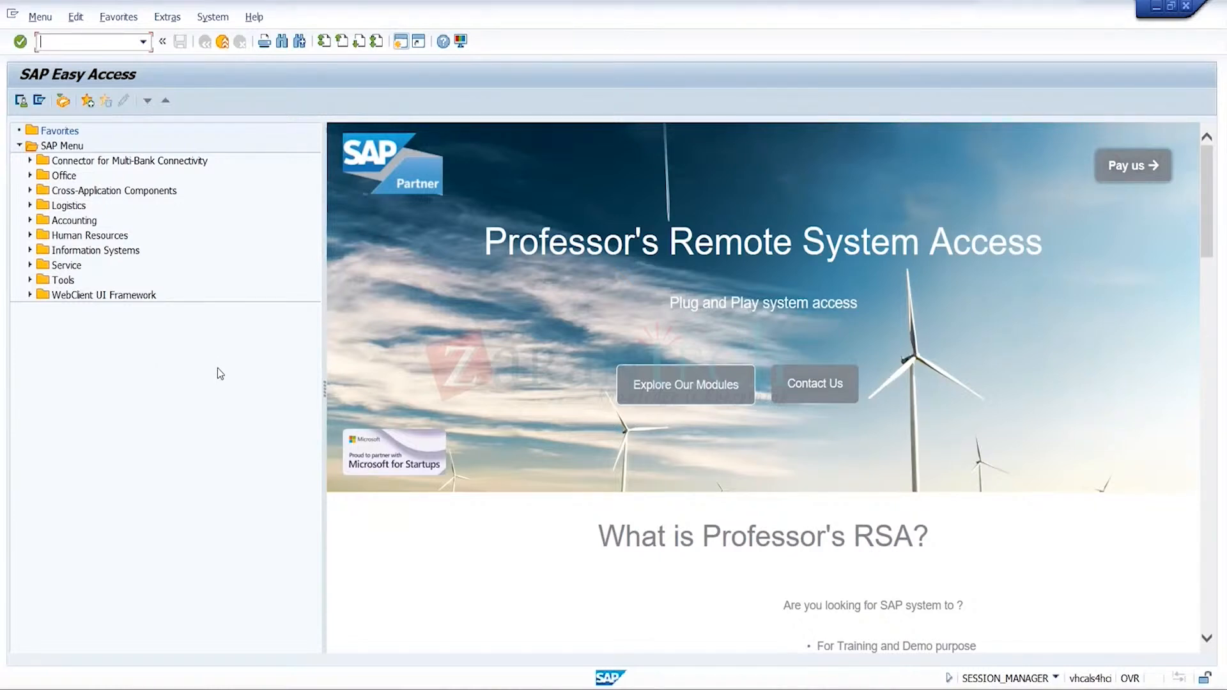
{"action": "left_click", "coordinate": [143, 43]}
{"action": "left_click", "coordinate": [143, 43]}
{"action": "mouse_move", "coordinate": [822, 684]}
{"action": "left_click", "coordinate": [684, 687]}
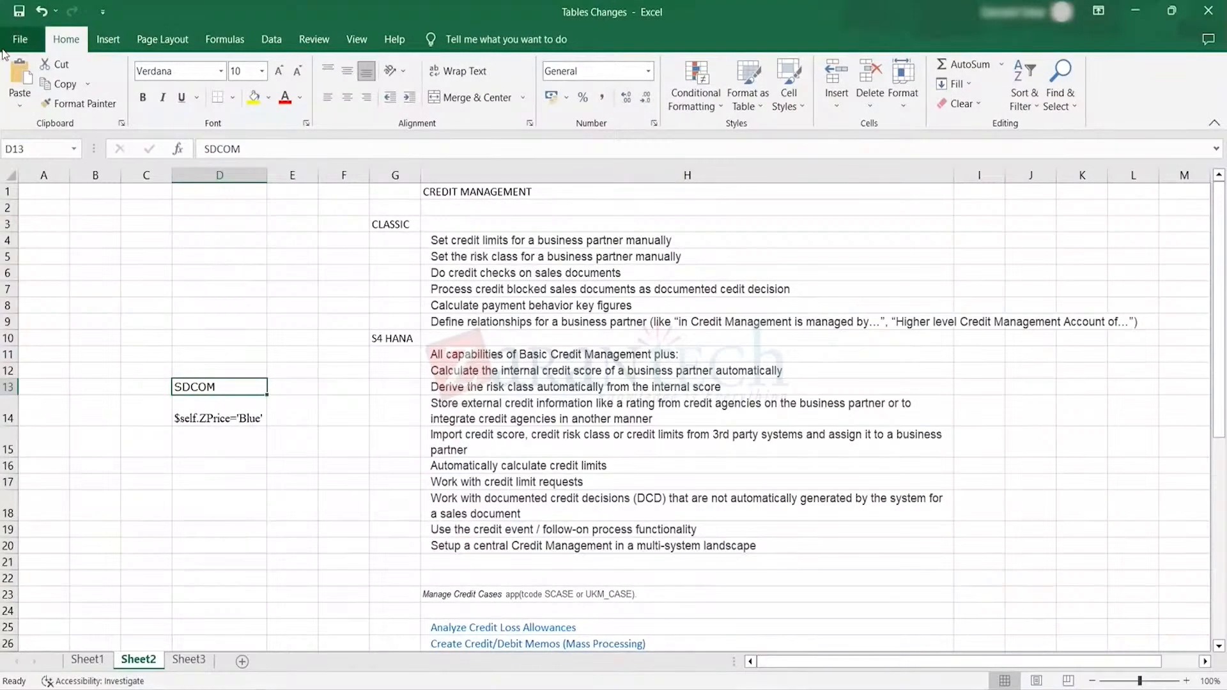
{"action": "left_click", "coordinate": [6, 48]}
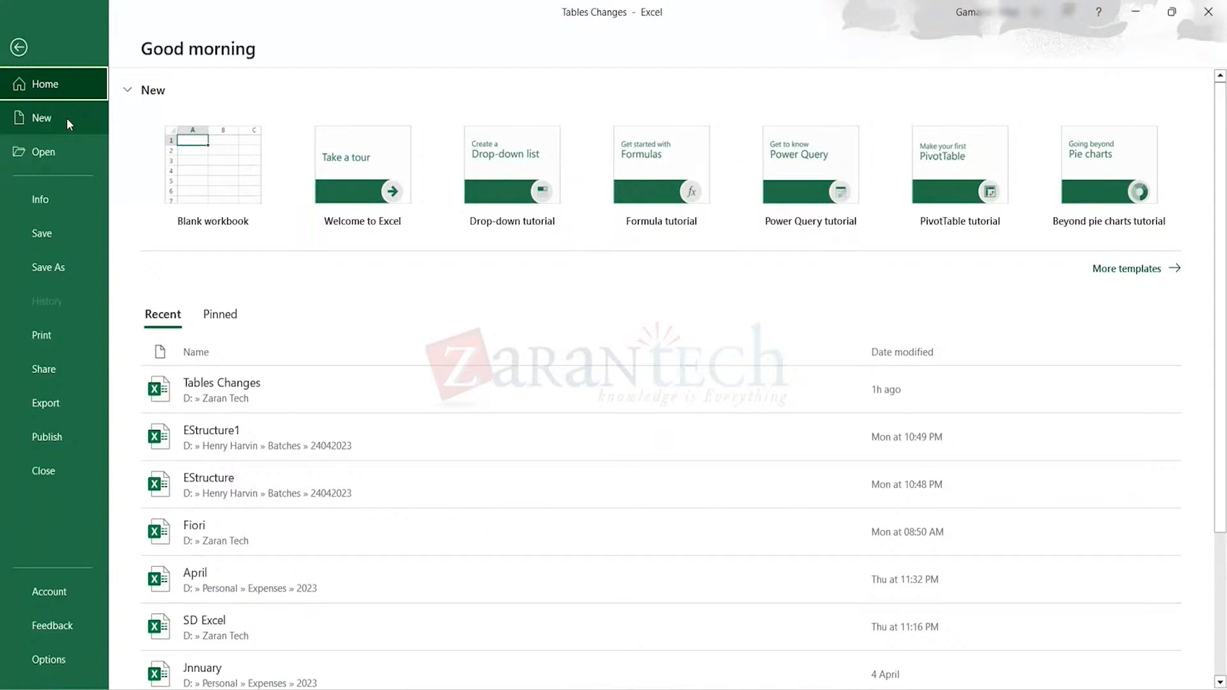
{"action": "left_click", "coordinate": [67, 119]}
{"action": "left_click", "coordinate": [217, 163]}
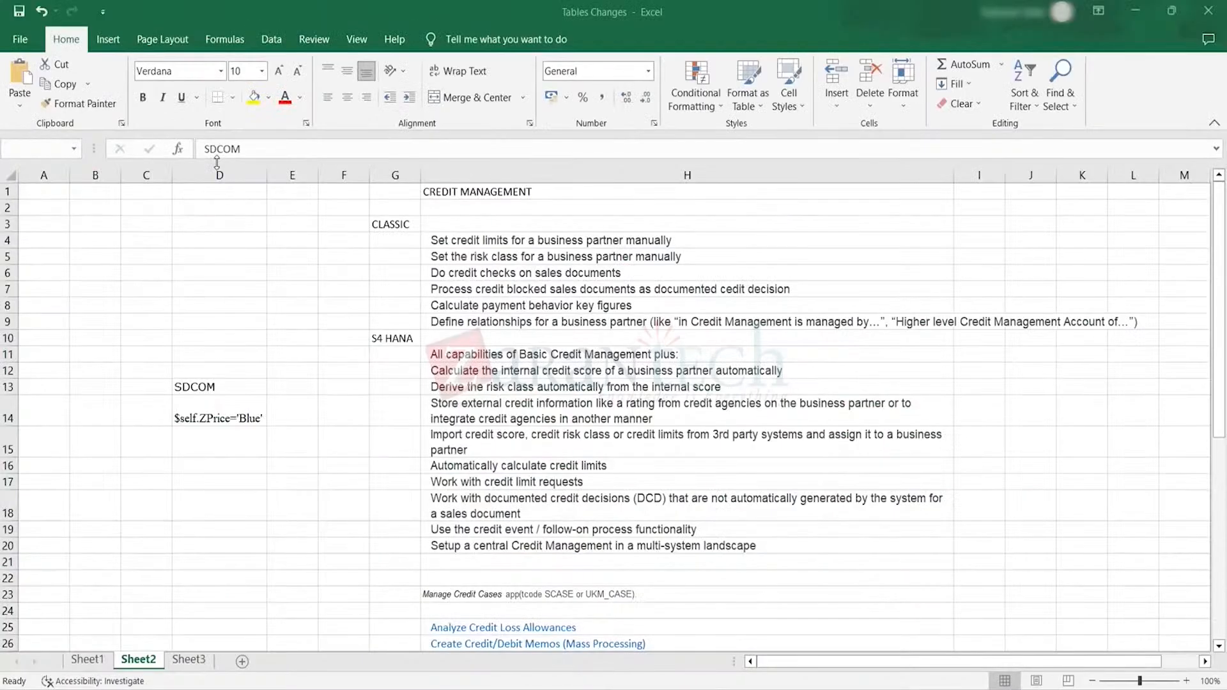
{"action": "left_click", "coordinate": [1134, 13]}
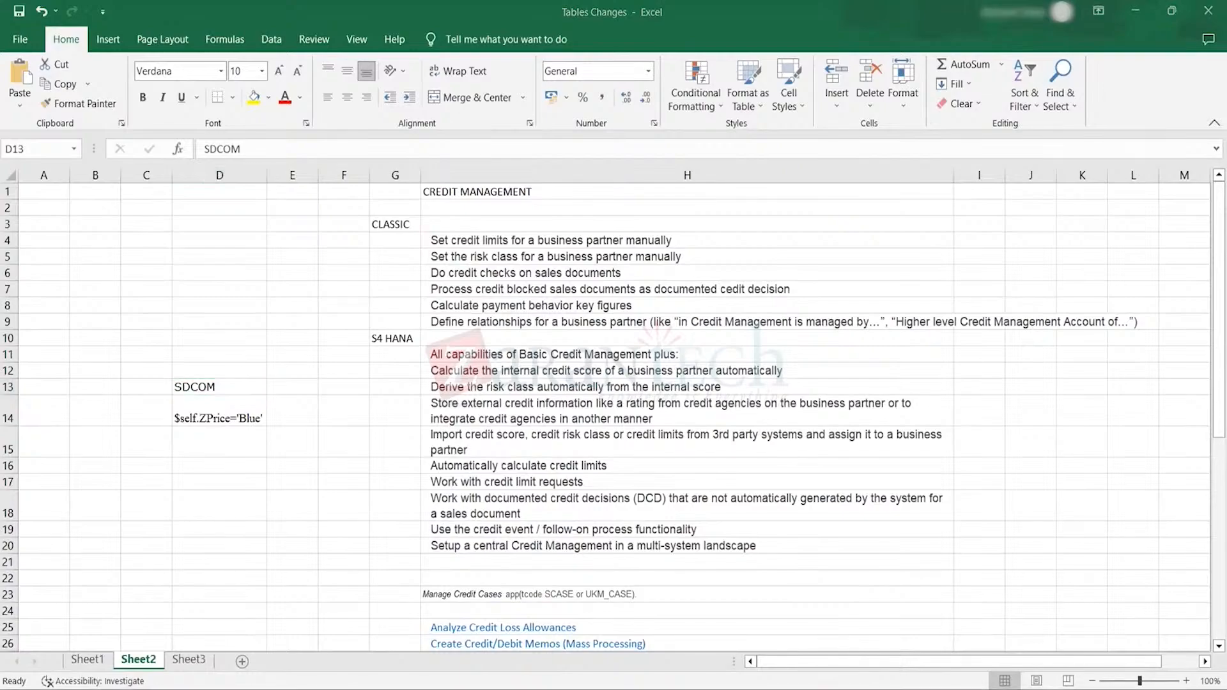
{"action": "left_click", "coordinate": [922, 631]}
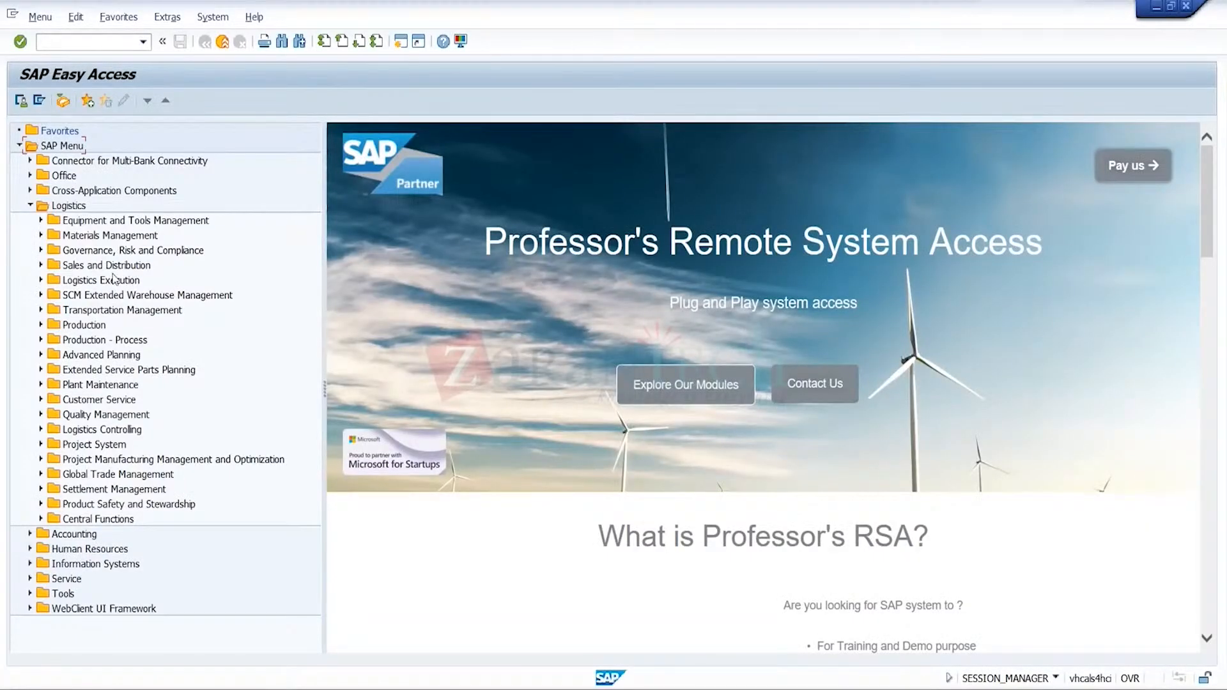
- Browse the Credit Management transactions under Sales and Distribution and start the Credit Limit Utilization list (UKM_MALUS_DSP)
{"action": "left_click", "coordinate": [40, 265]}
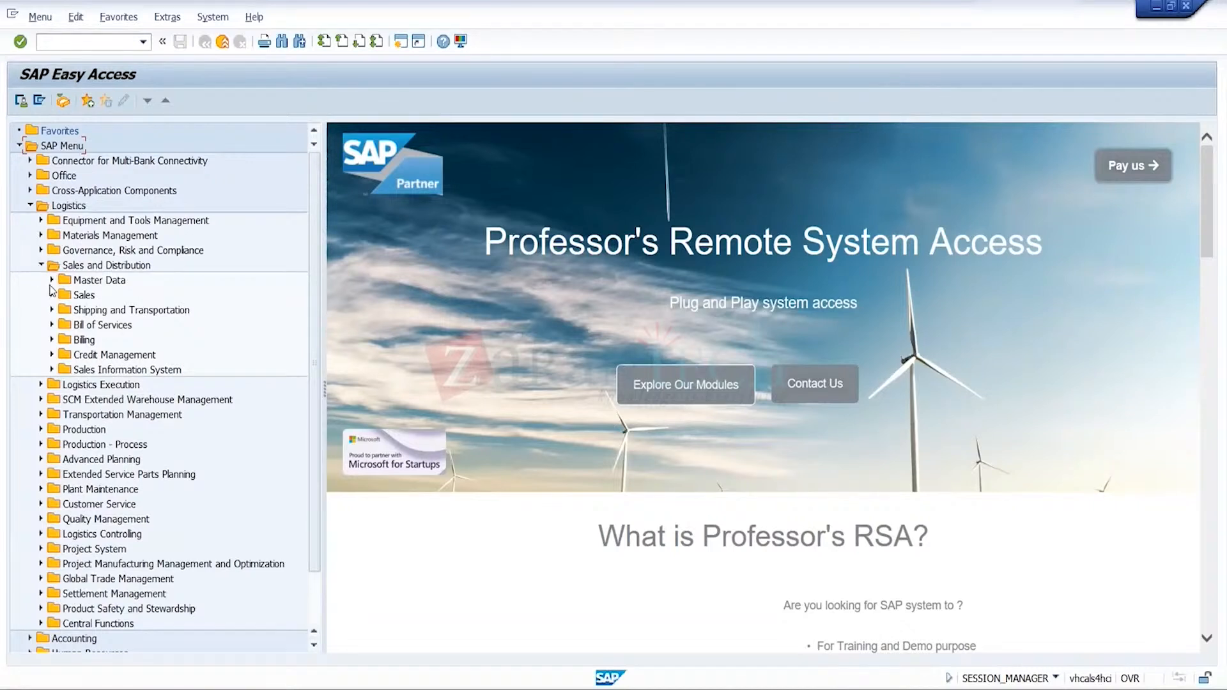
{"action": "left_click", "coordinate": [52, 354]}
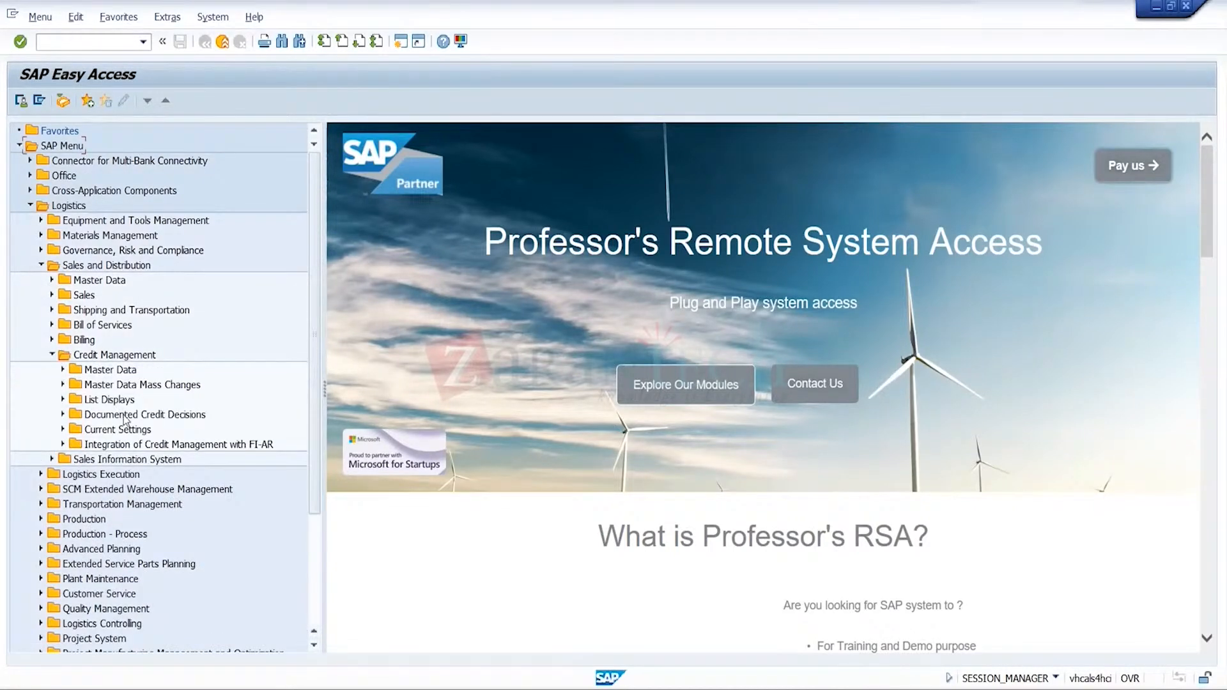
{"action": "left_click", "coordinate": [62, 370]}
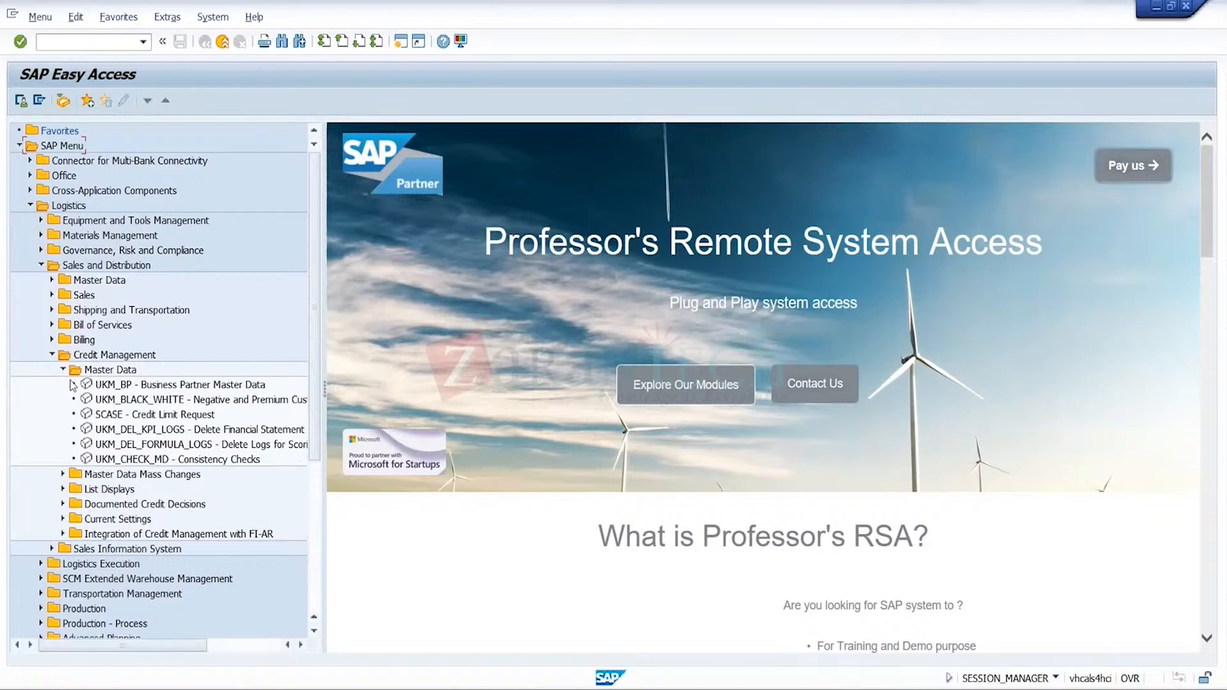
{"action": "left_click", "coordinate": [179, 418]}
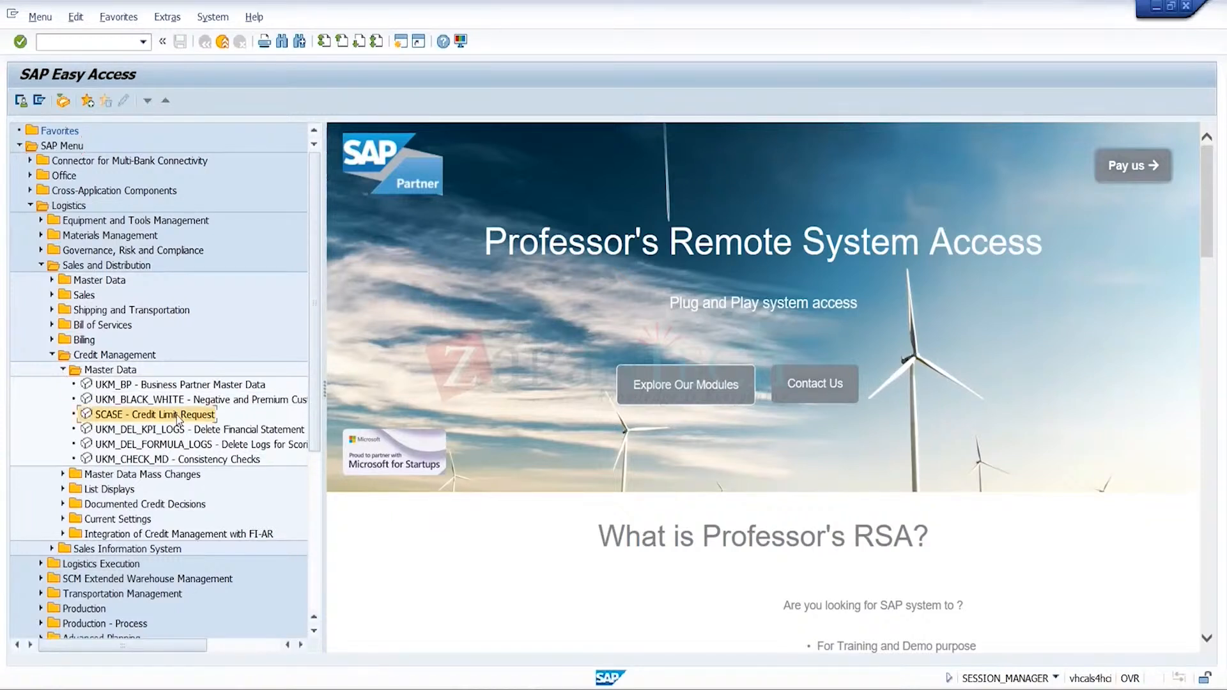
{"action": "left_click", "coordinate": [63, 490]}
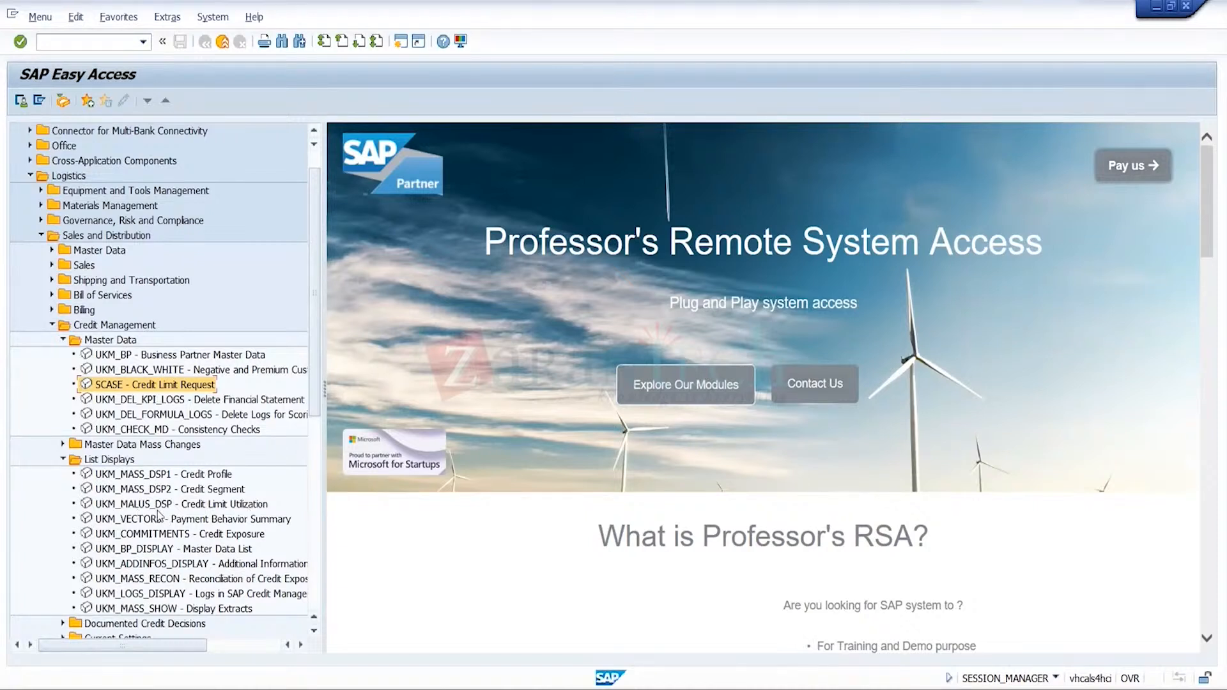
{"action": "double_click", "coordinate": [235, 505]}
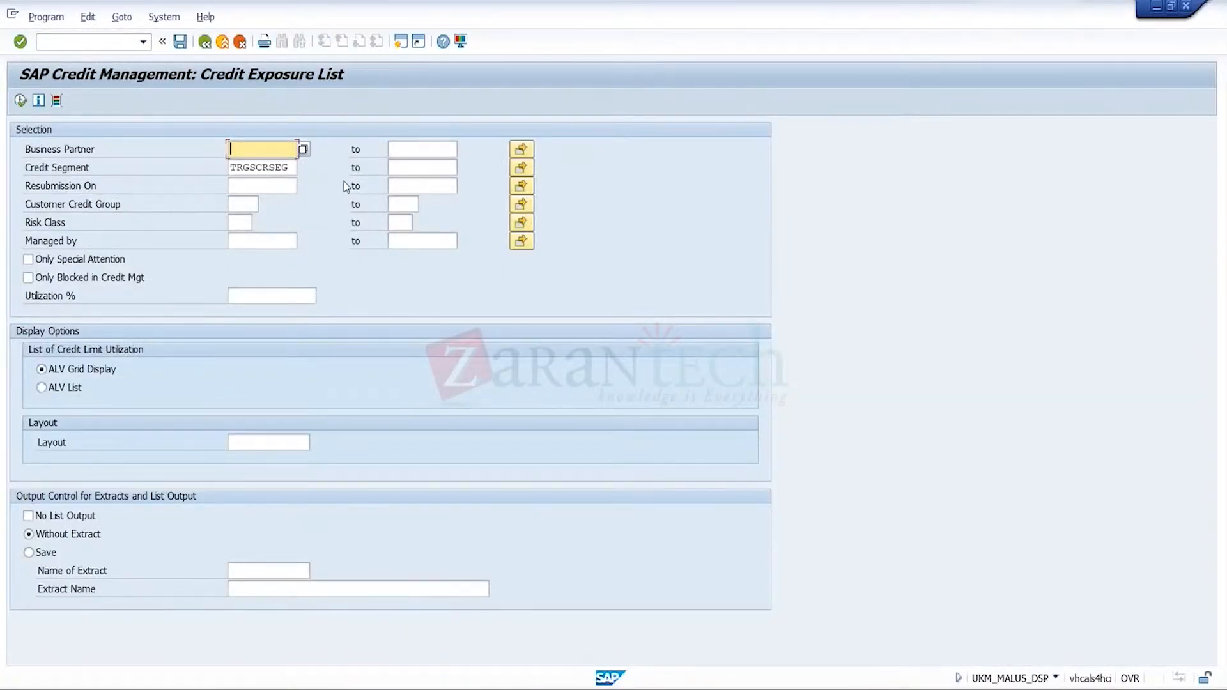
- Run the credit limit utilization list for credit segment TRGSCRSEG, leaving the business partner selection empty
{"action": "type", "text": "406"}
{"action": "left_click", "coordinate": [293, 168]}
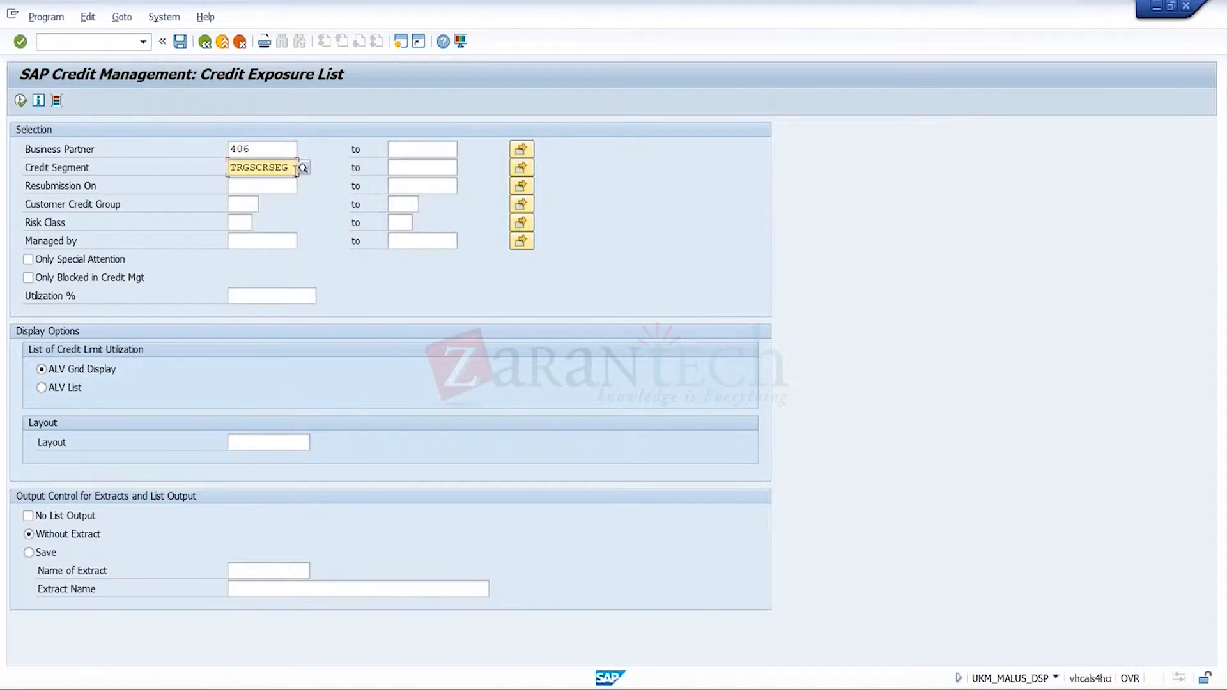
{"action": "left_click", "coordinate": [305, 171]}
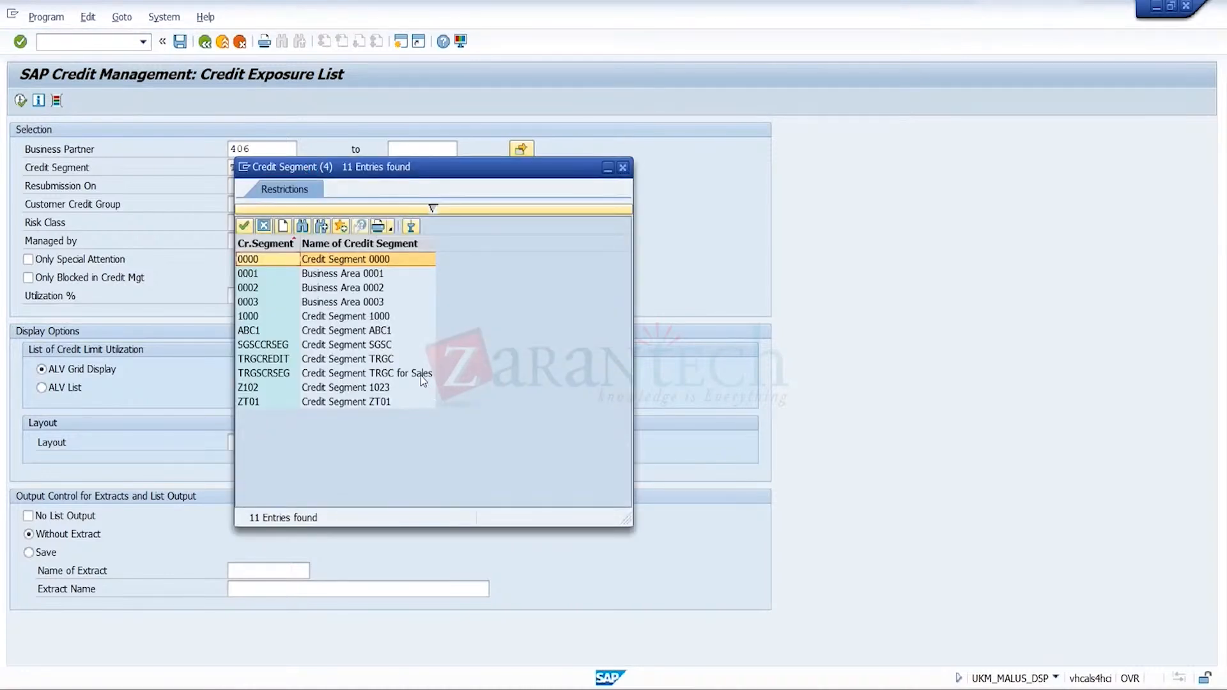
{"action": "double_click", "coordinate": [421, 374]}
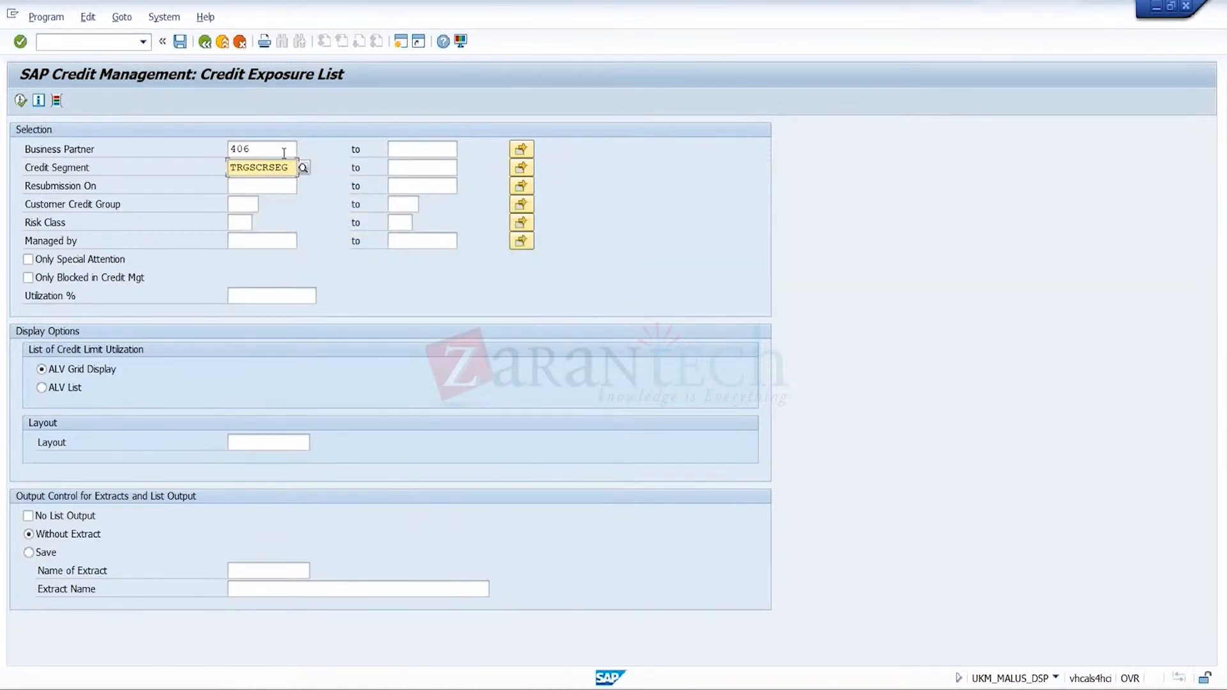
{"action": "left_click", "coordinate": [284, 151]}
{"action": "key", "text": "BackSpace"}
{"action": "key", "text": "BackSpace"}
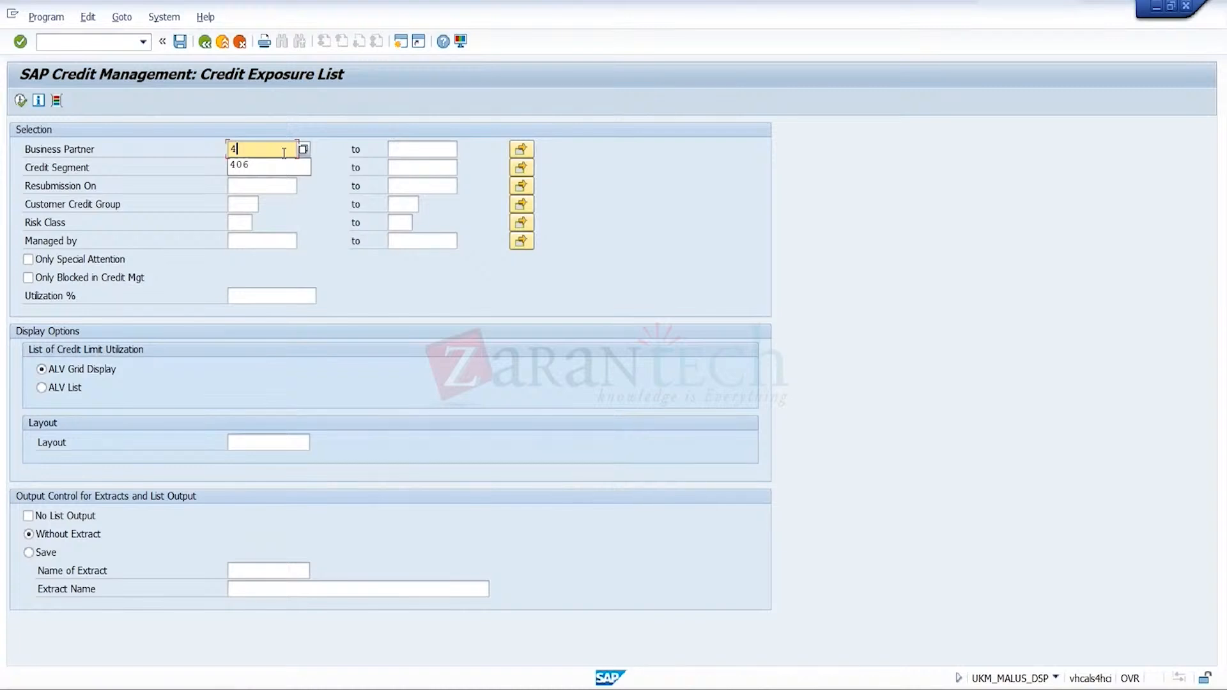
{"action": "key", "text": "BackSpace"}
{"action": "left_click", "coordinate": [175, 142]}
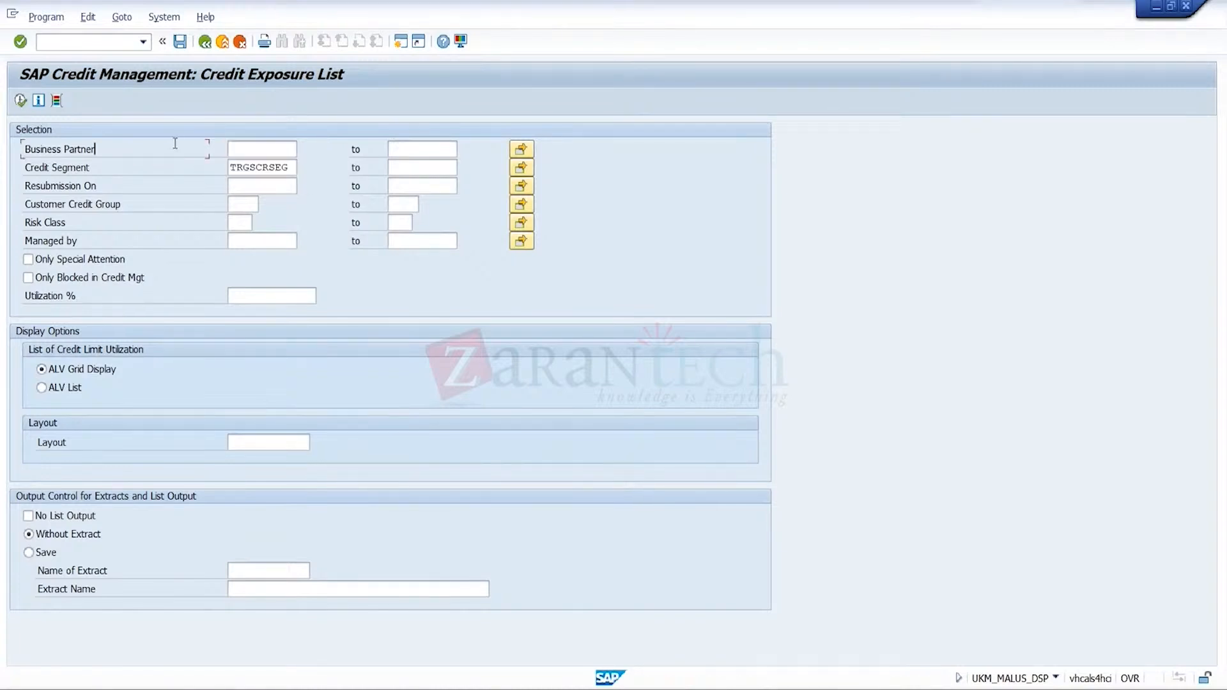
{"action": "left_click", "coordinate": [21, 101]}
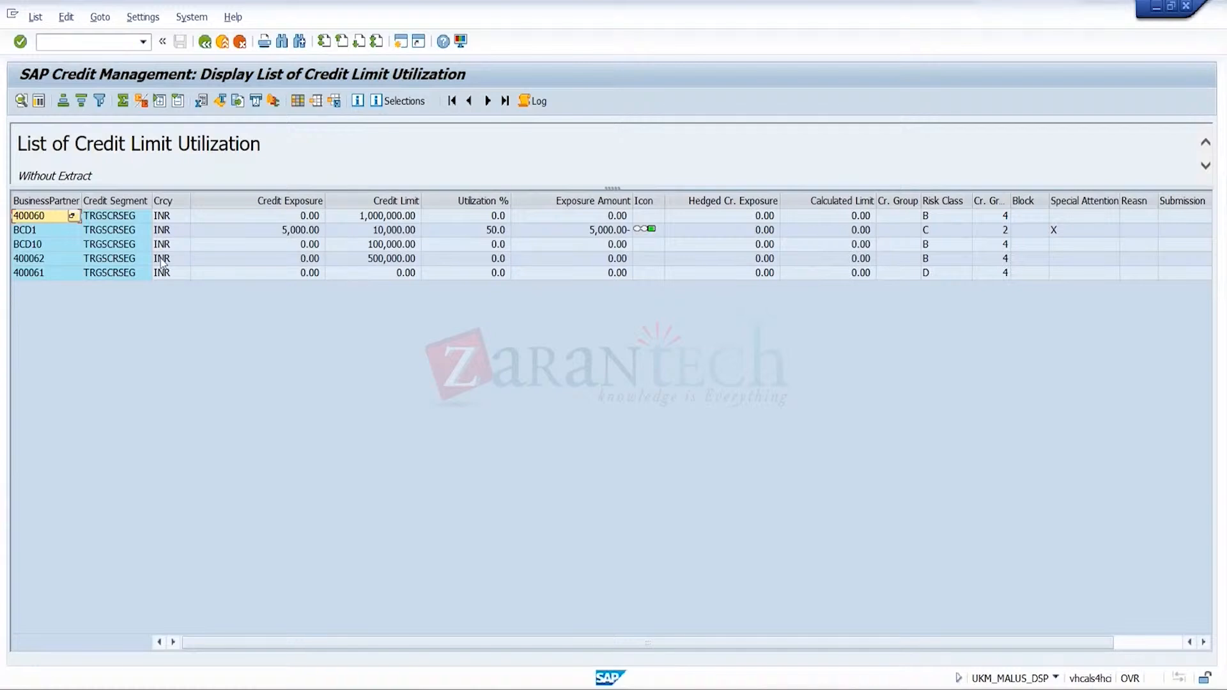
- Examine the credit exposure, limit and utilization of the listed business partners, and exit the report to SAP Easy Access
{"action": "left_click", "coordinate": [299, 234]}
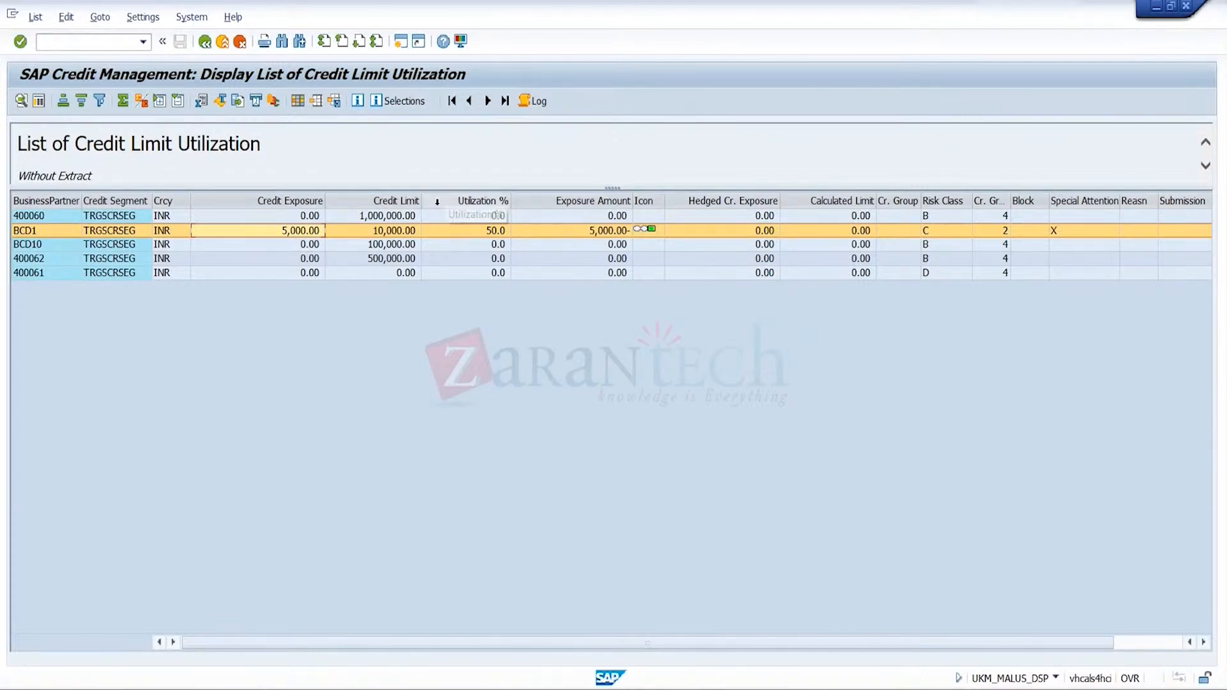
{"action": "left_click", "coordinate": [27, 219]}
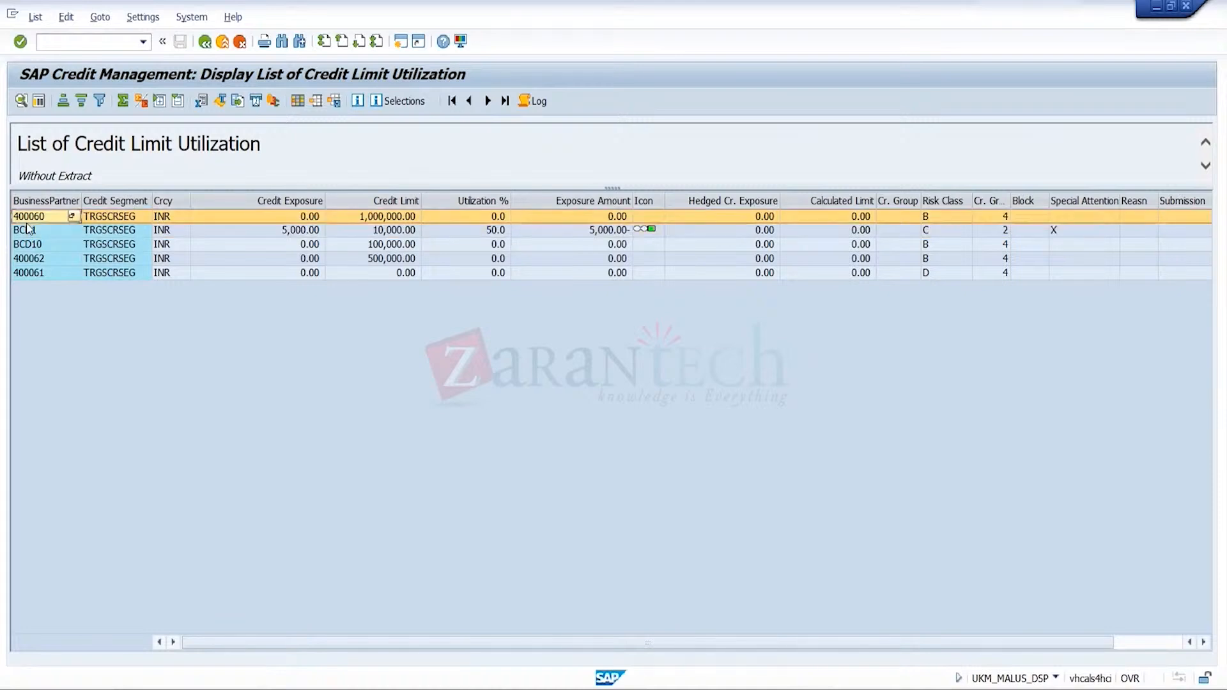
{"action": "left_click", "coordinate": [304, 231]}
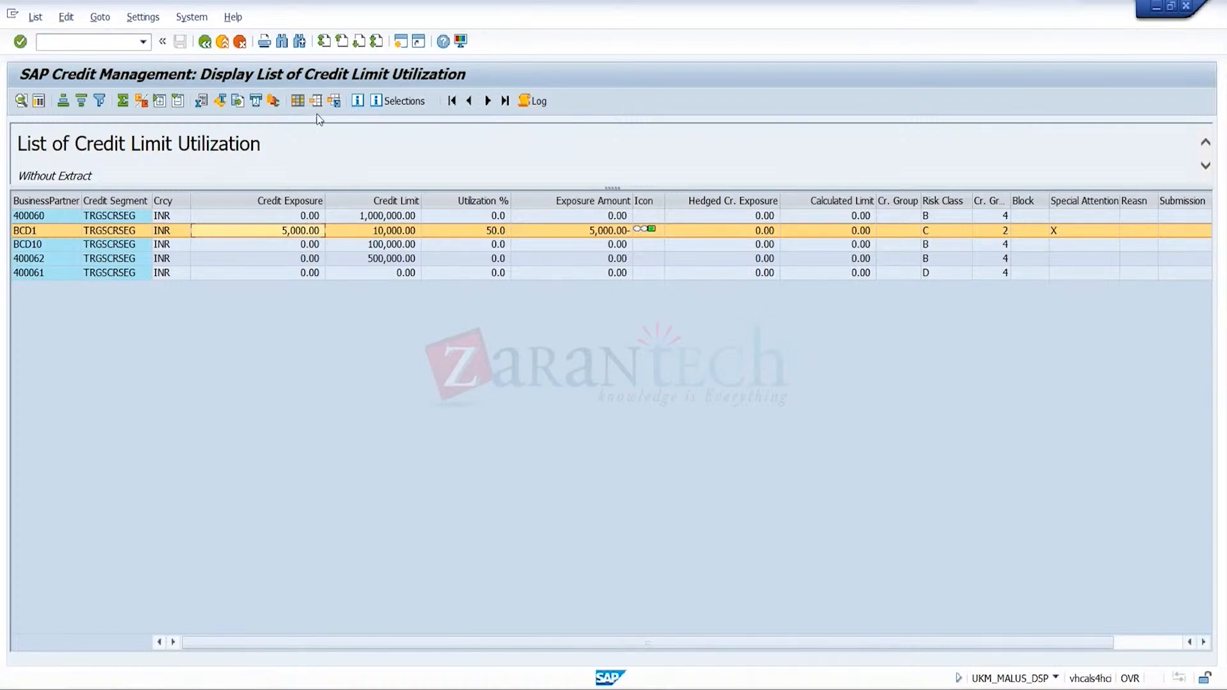
{"action": "left_click", "coordinate": [204, 43]}
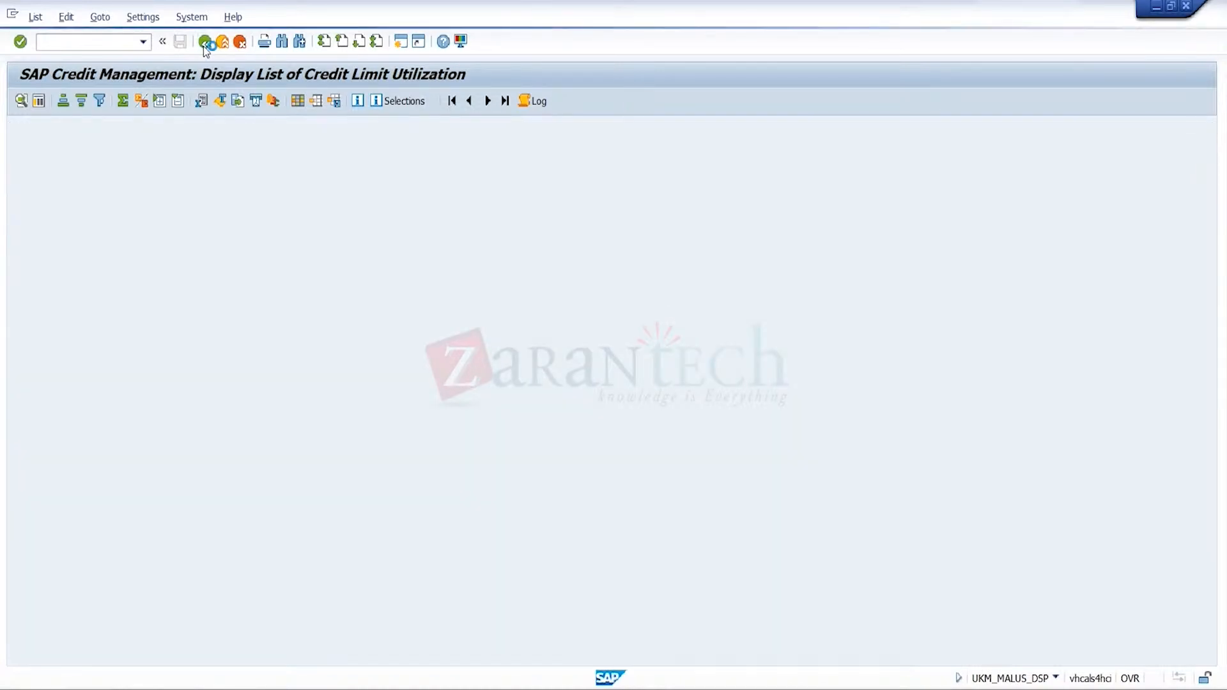
{"action": "left_click", "coordinate": [205, 43]}
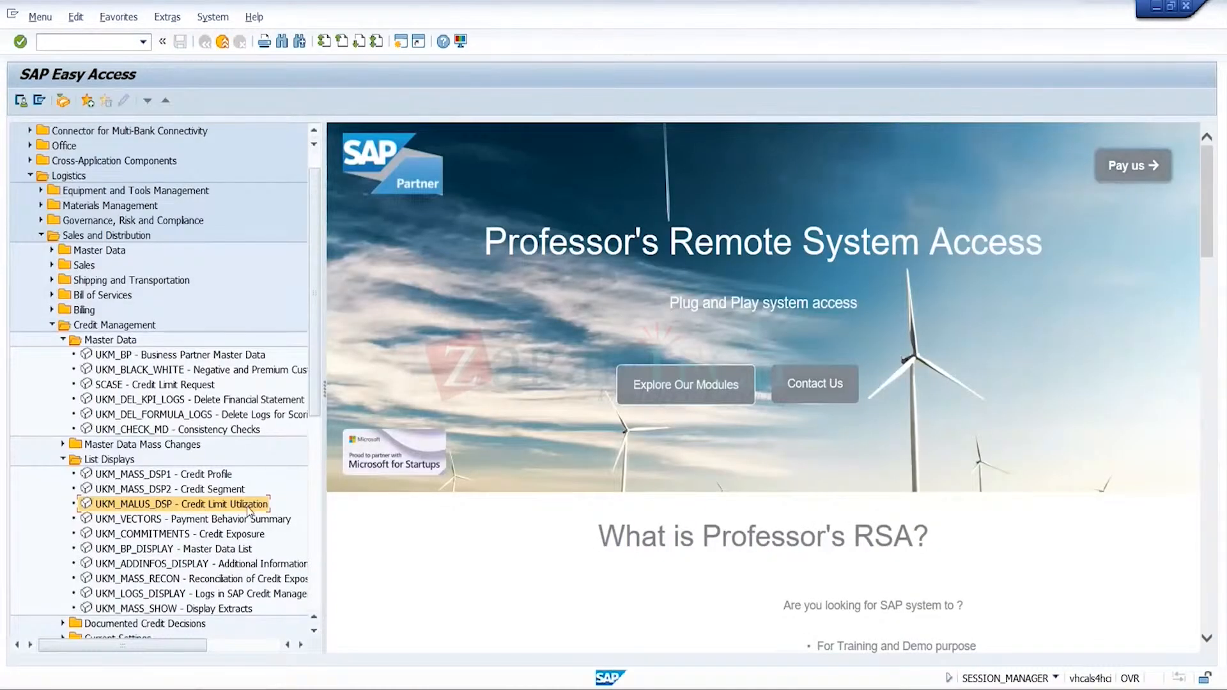
- Review the Credit Profile list (UKM_MASS_DSP1) of business partners under rule B2B-EXIST, and exit the report
{"action": "double_click", "coordinate": [224, 475]}
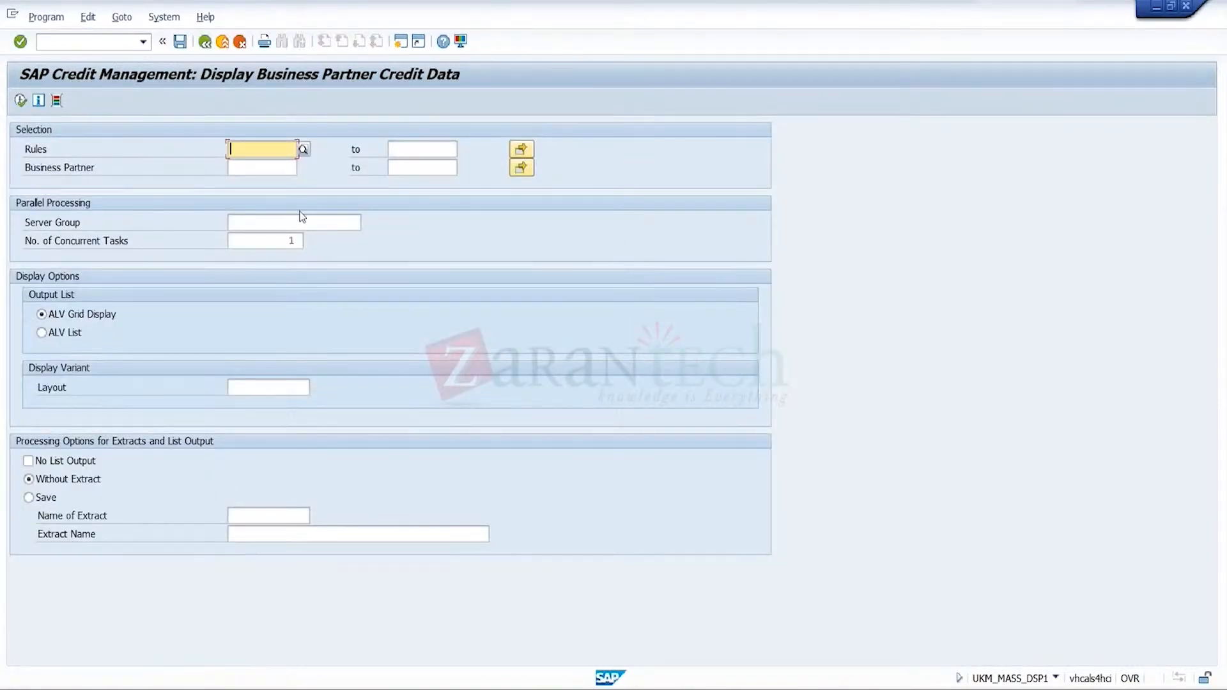
{"action": "left_click", "coordinate": [278, 169]}
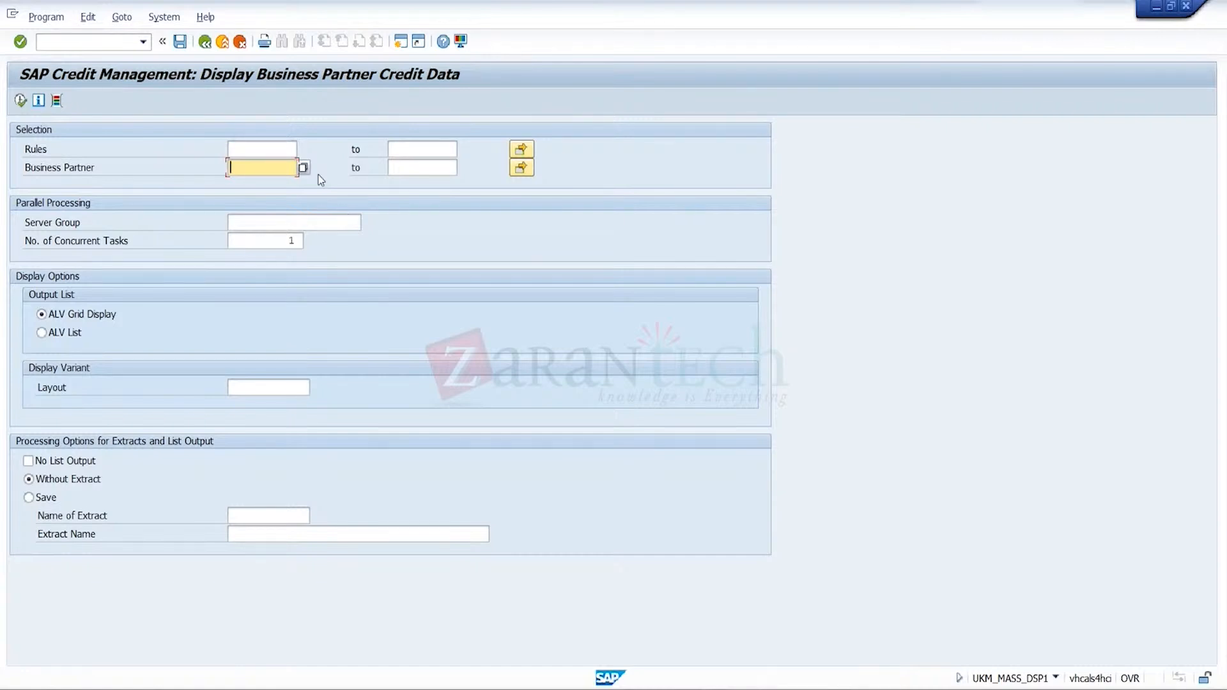
{"action": "left_click", "coordinate": [288, 150]}
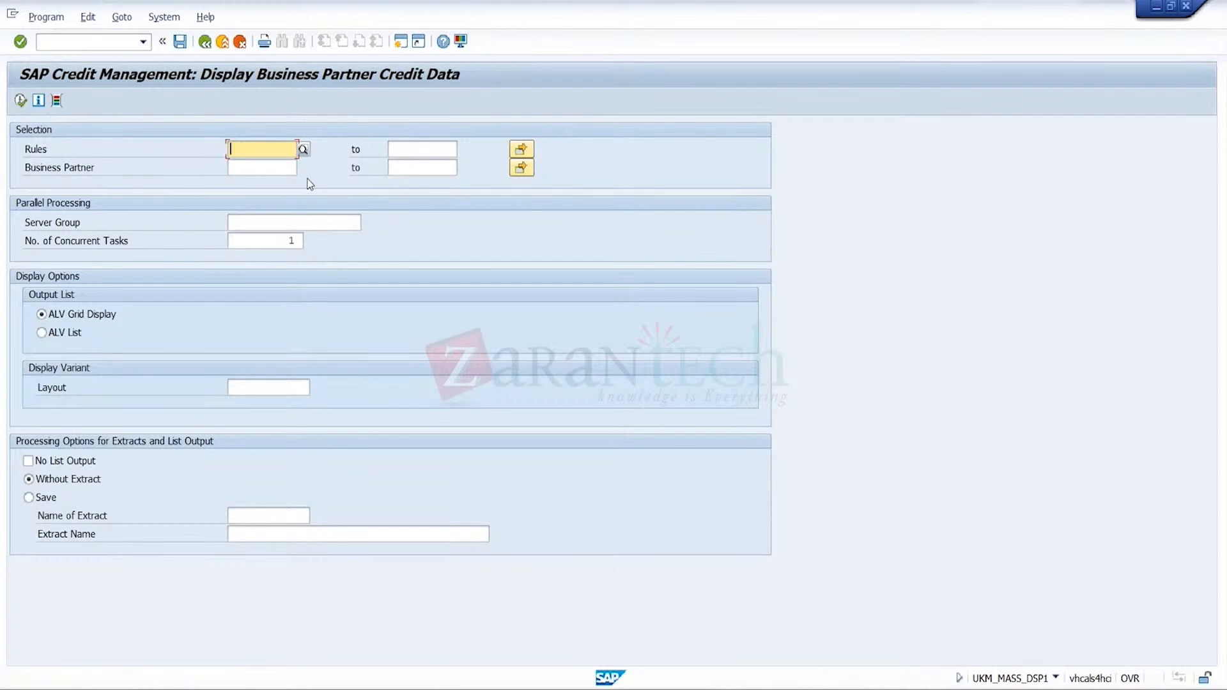
{"action": "left_click", "coordinate": [303, 150]}
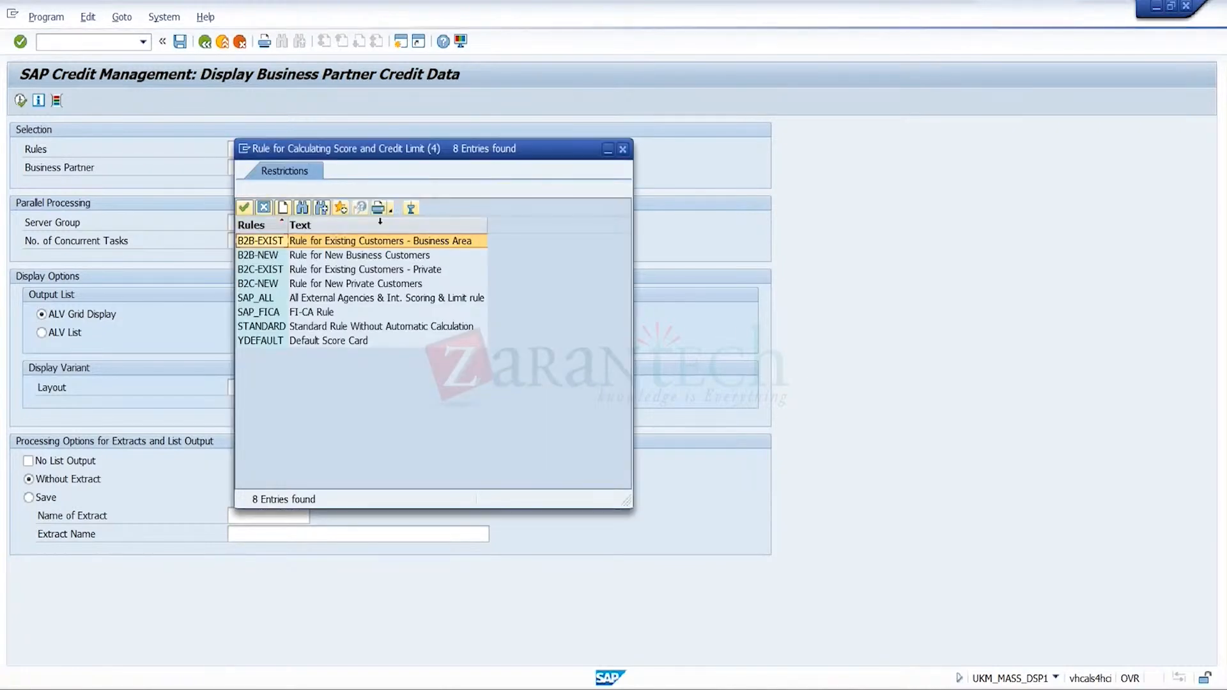
{"action": "left_click", "coordinate": [397, 244]}
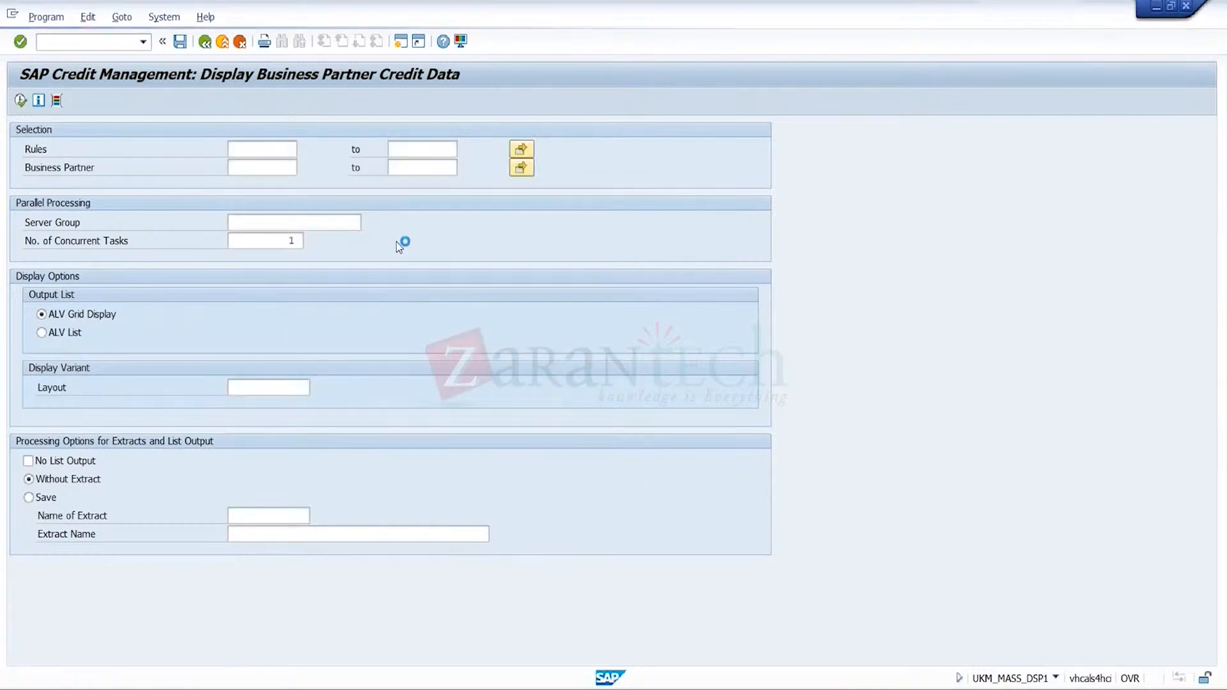
{"action": "left_click", "coordinate": [21, 101]}
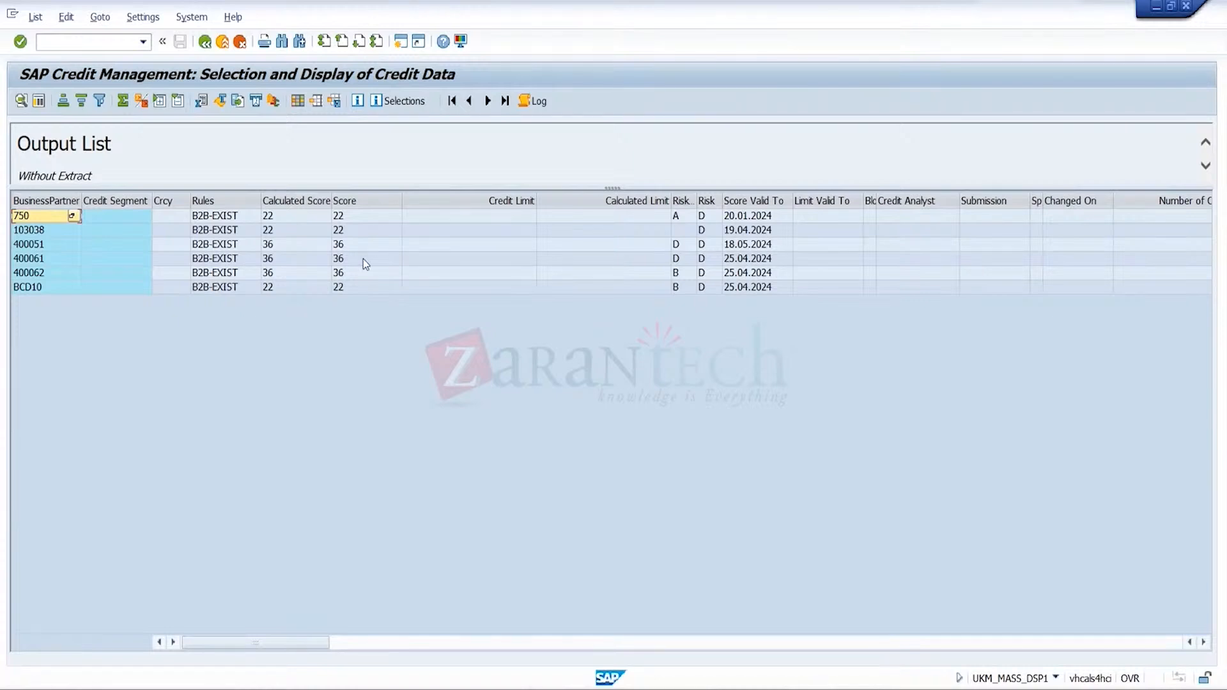
{"action": "left_click", "coordinate": [203, 43]}
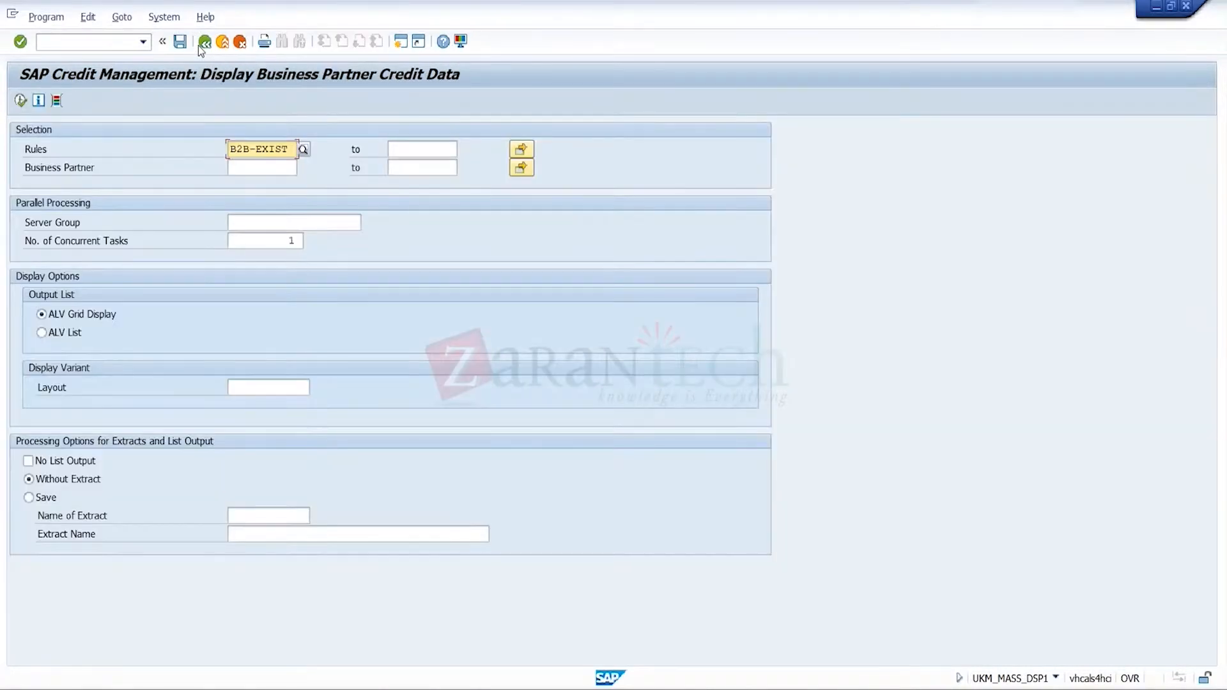
{"action": "left_click", "coordinate": [204, 43]}
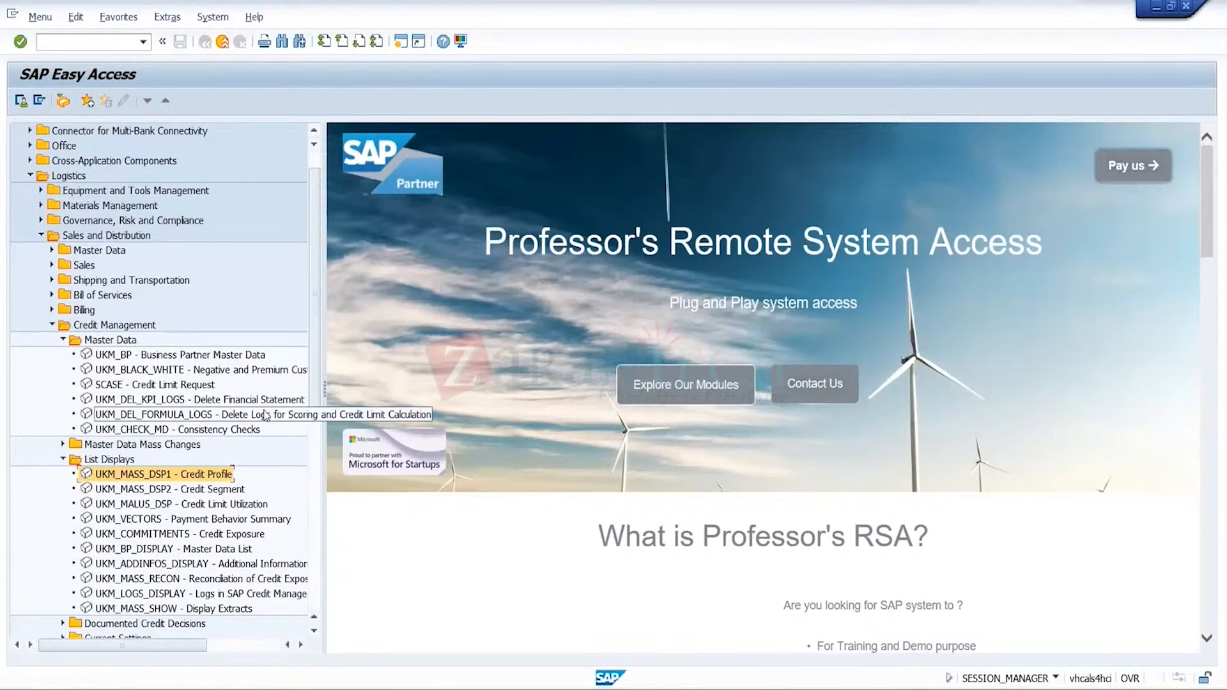
- Start the Credit Segment list (UKM_MASS_DSP2) and open the business partner search by customer number
{"action": "double_click", "coordinate": [234, 489]}
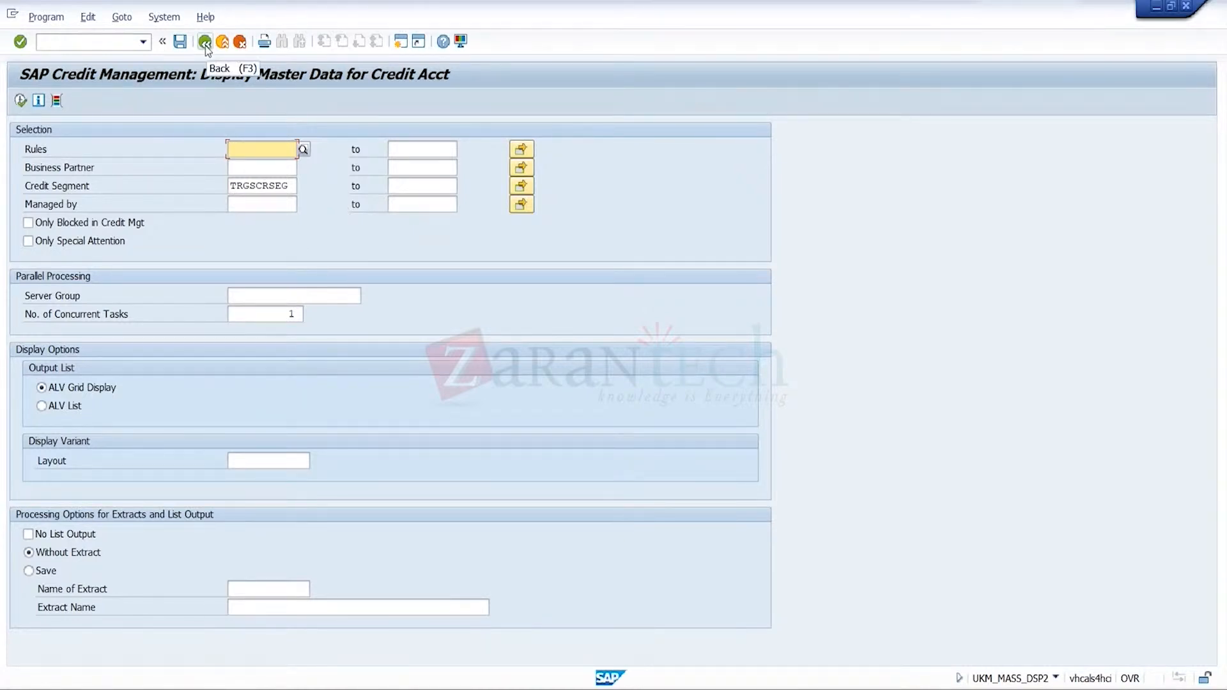
{"action": "left_click", "coordinate": [243, 165]}
{"action": "left_click", "coordinate": [304, 168]}
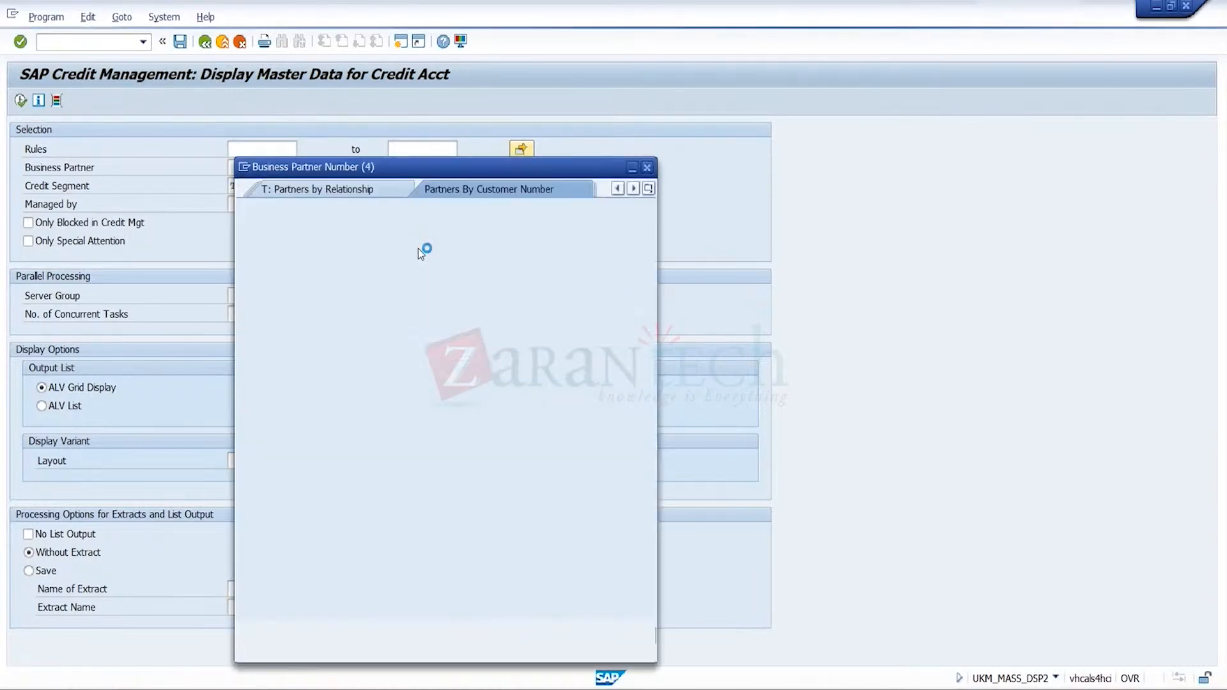
{"action": "left_click", "coordinate": [649, 188]}
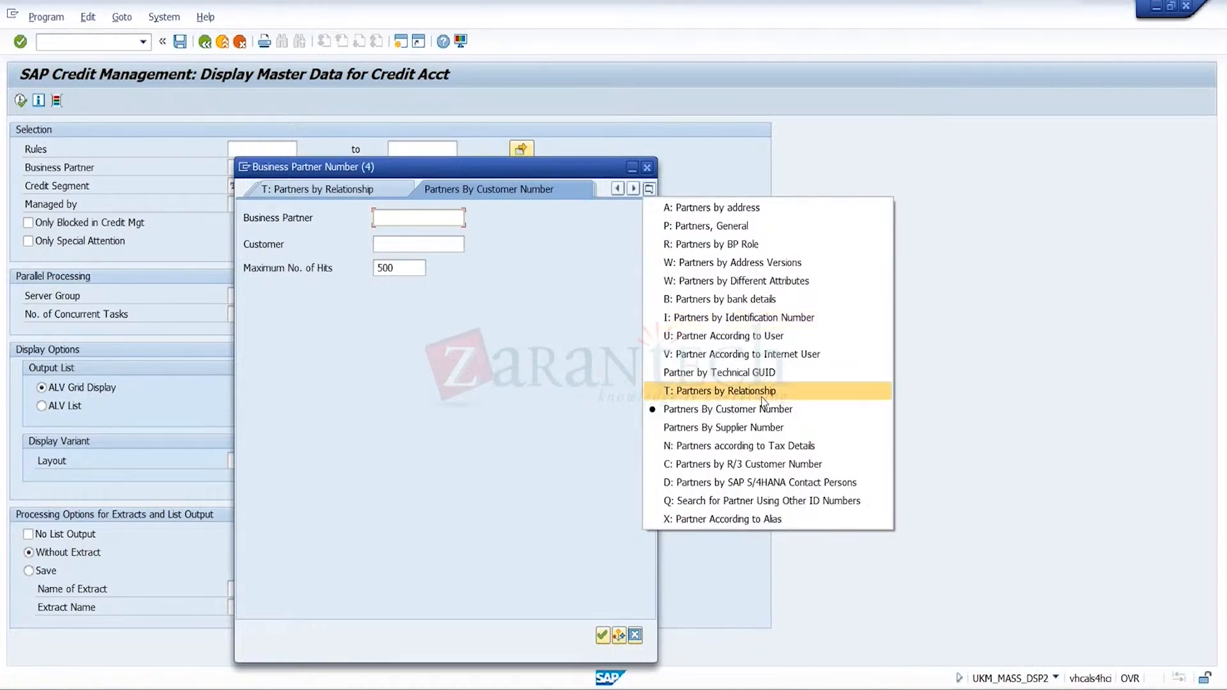
{"action": "left_click", "coordinate": [768, 411]}
{"action": "left_click", "coordinate": [446, 246]}
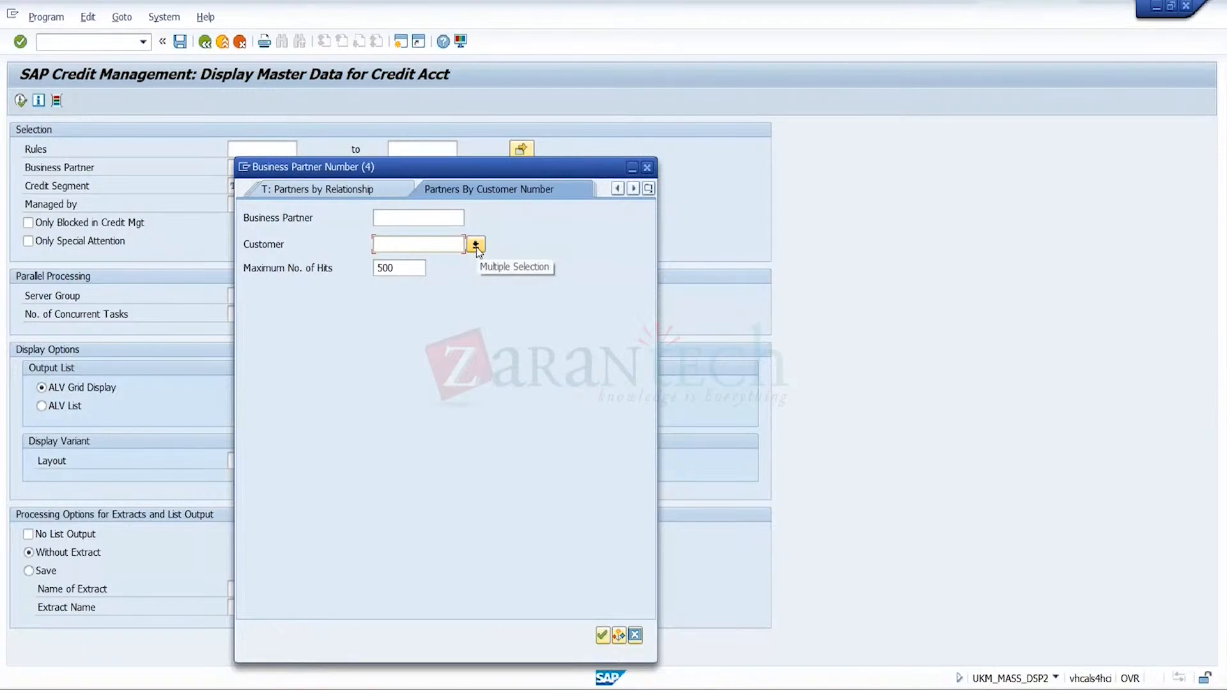
- Pick Lulu Hyper Market from sales organization TRGS's customers as the business partner, and exit the credit segment list
{"action": "left_click", "coordinate": [476, 245]}
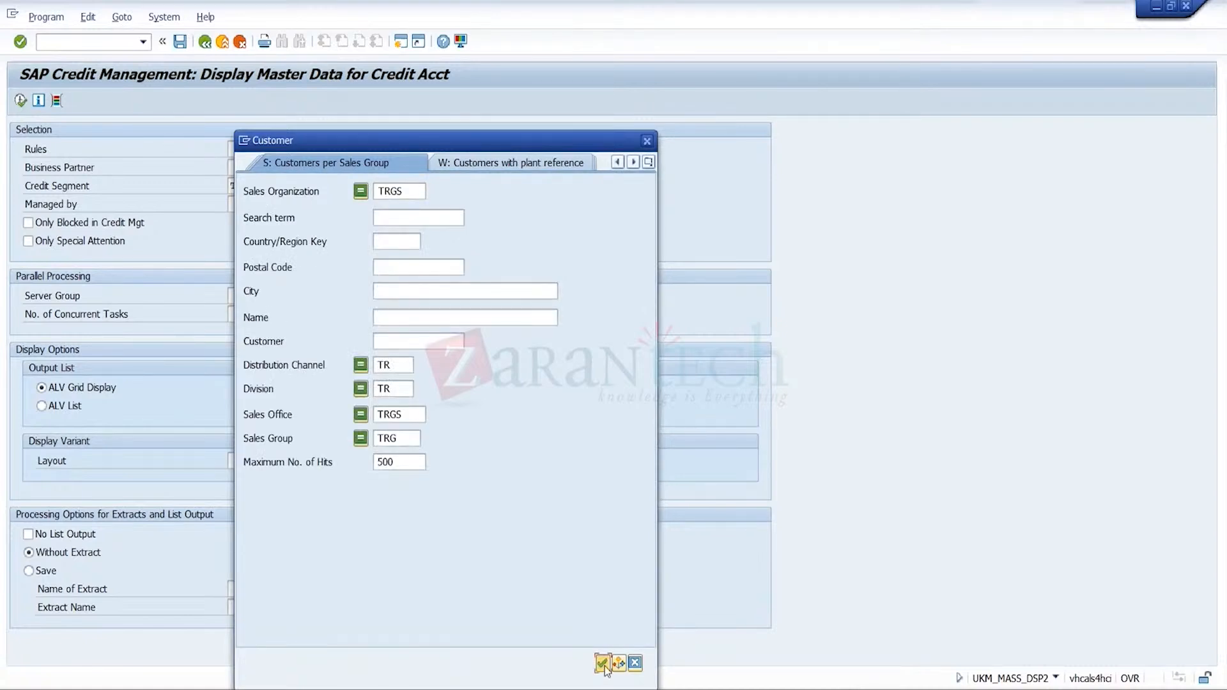
{"action": "left_click", "coordinate": [602, 663]}
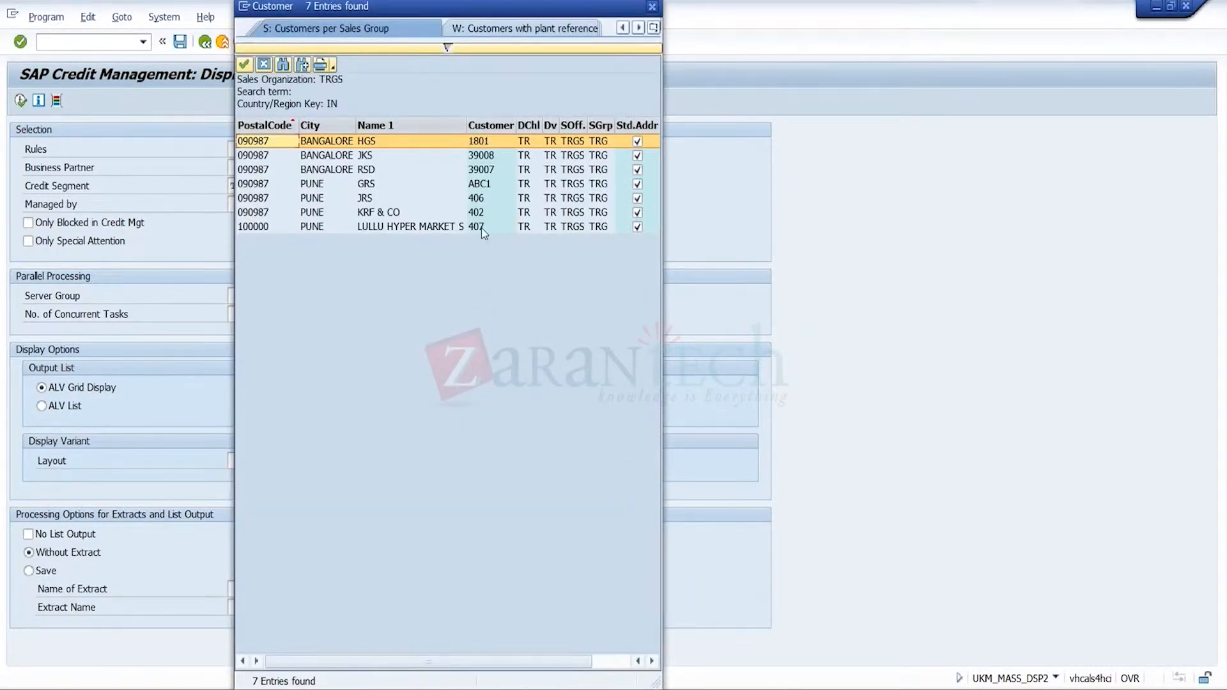
{"action": "double_click", "coordinate": [490, 227]}
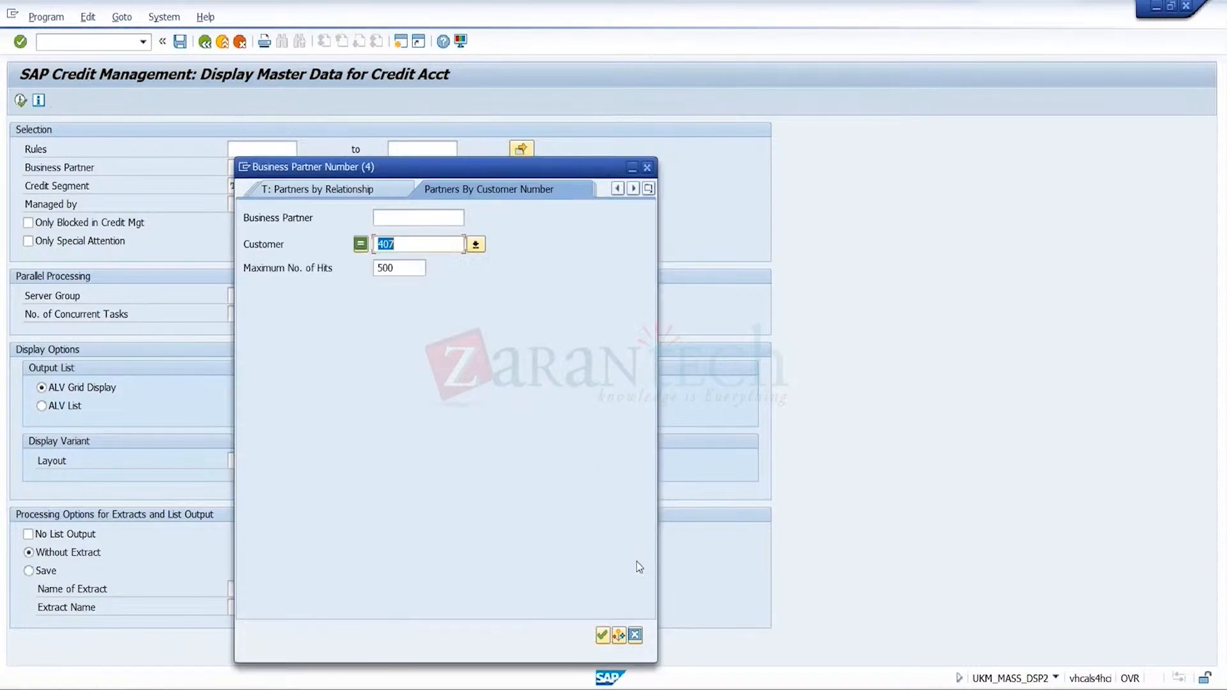
{"action": "left_click", "coordinate": [603, 635]}
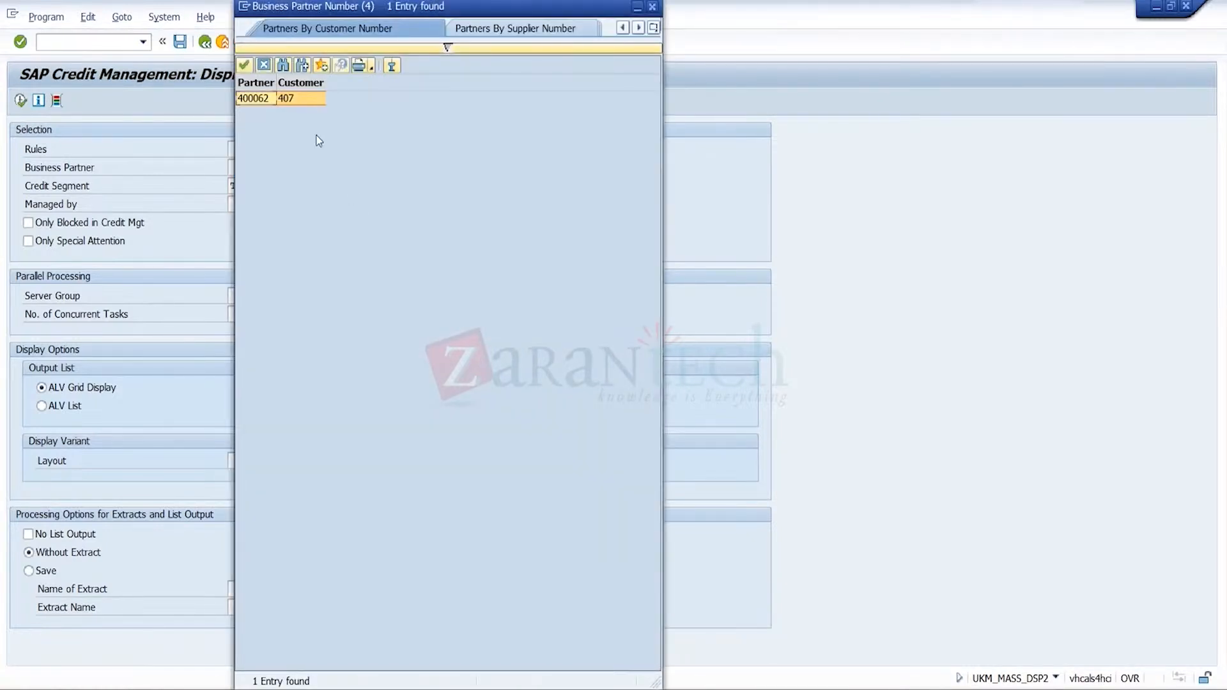
{"action": "double_click", "coordinate": [301, 100]}
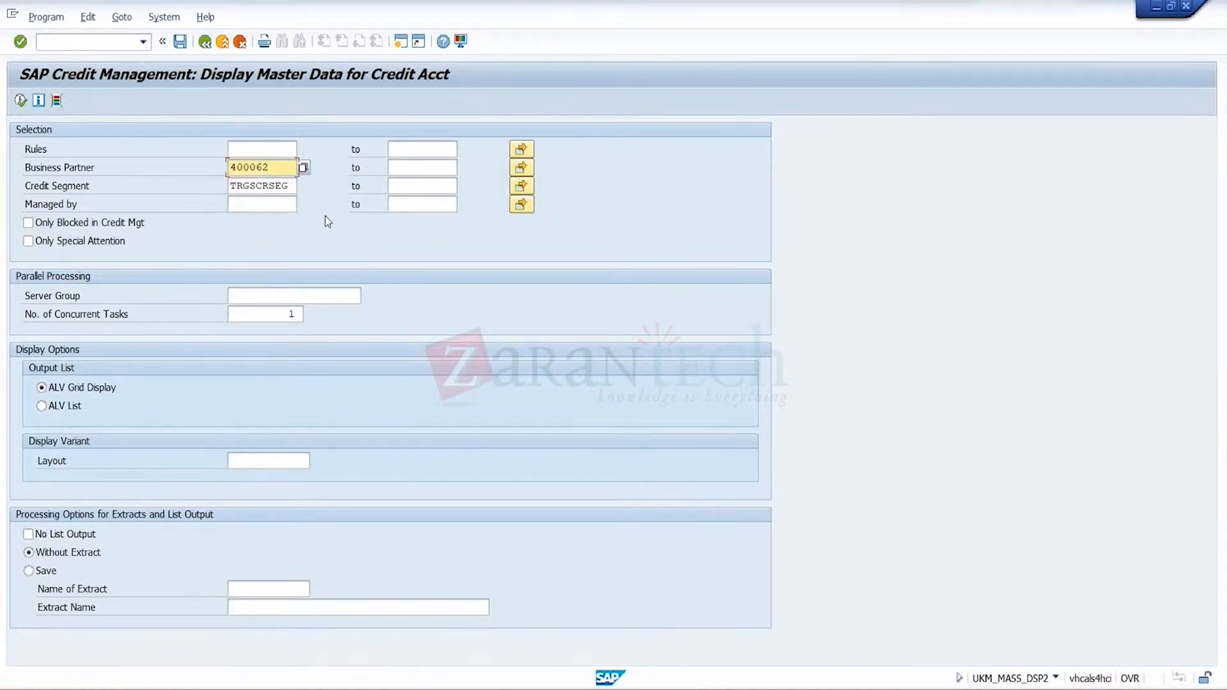
{"action": "double_click", "coordinate": [272, 168]}
{"action": "left_click", "coordinate": [206, 45]}
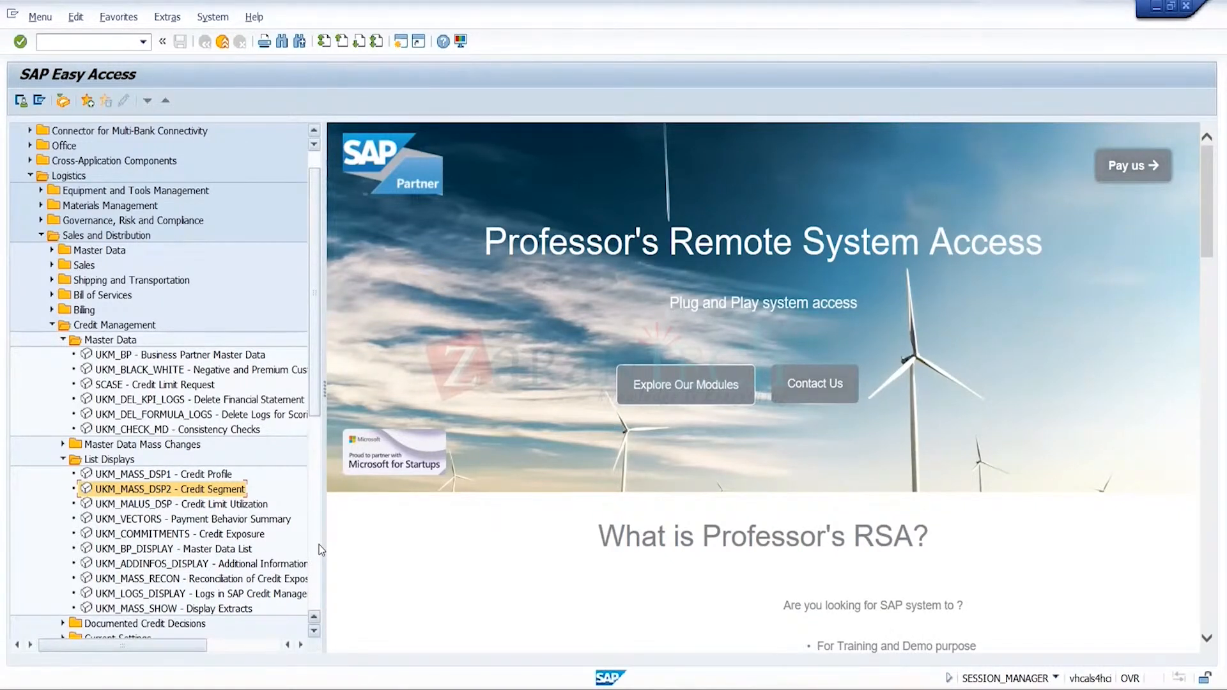
- Open the Business Partner Master Data transaction (UKM_BP) under Credit Management, and return to SAP Easy Access
{"action": "scroll", "coordinate": [319, 544], "scroll_direction": "down", "scroll_amount": 9}
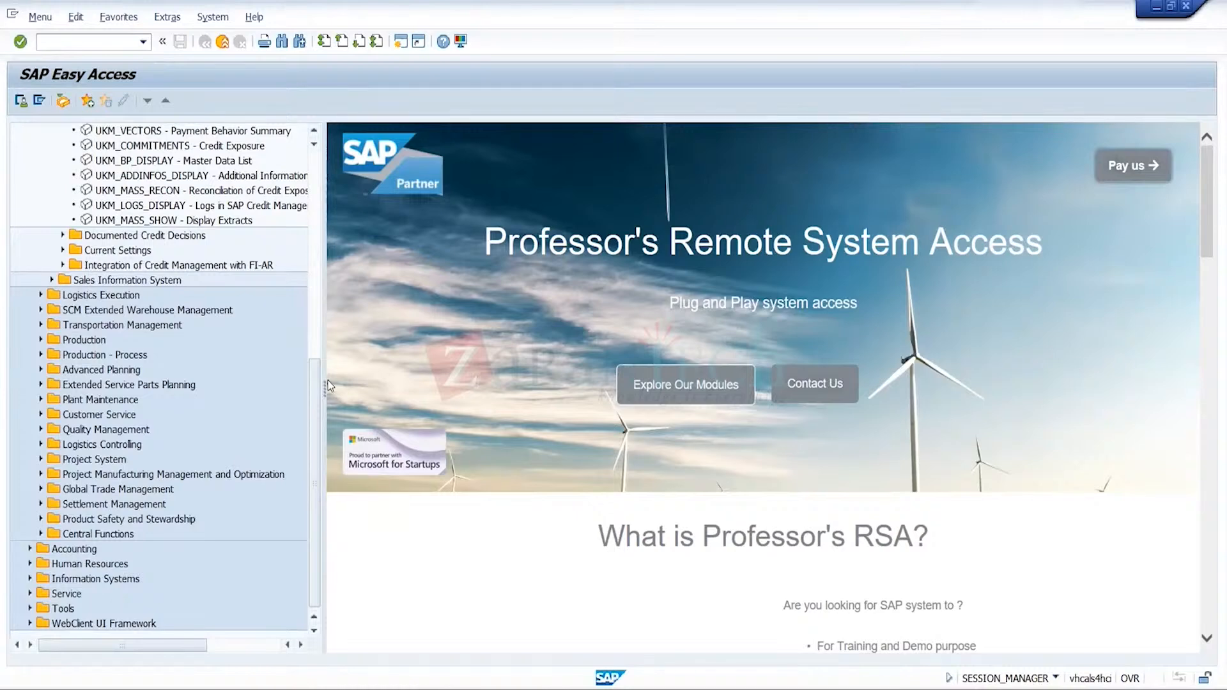
{"action": "scroll", "coordinate": [320, 386], "scroll_direction": "up", "scroll_amount": 10}
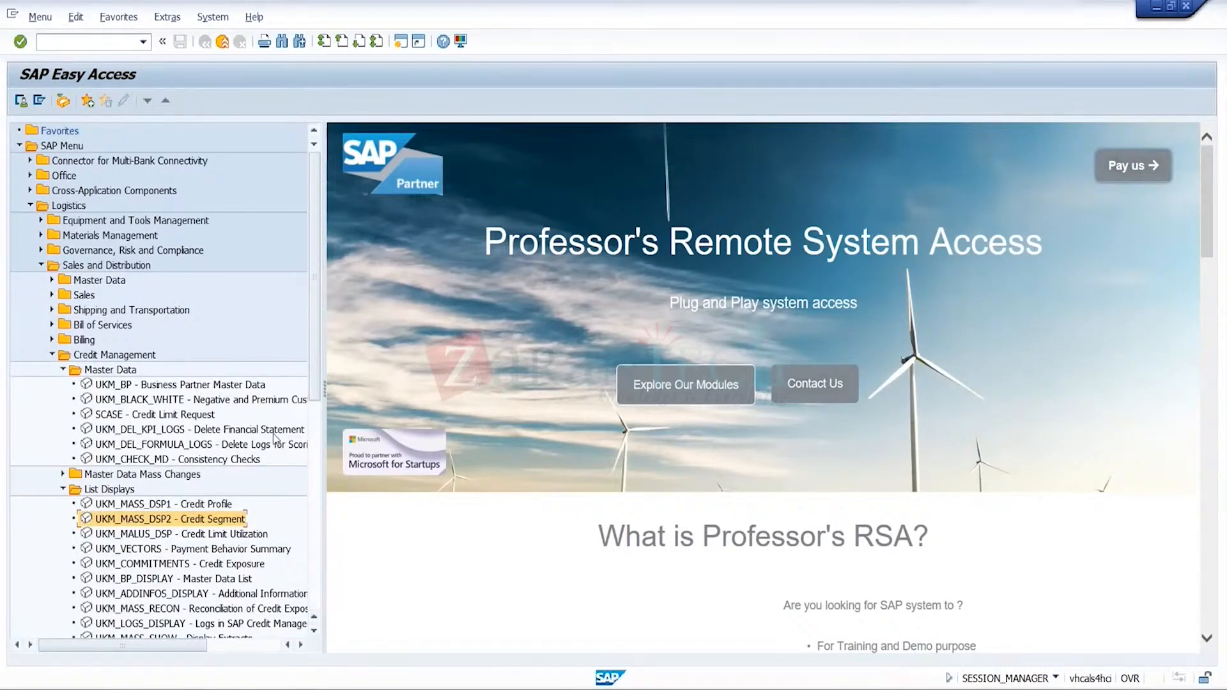
{"action": "double_click", "coordinate": [251, 386]}
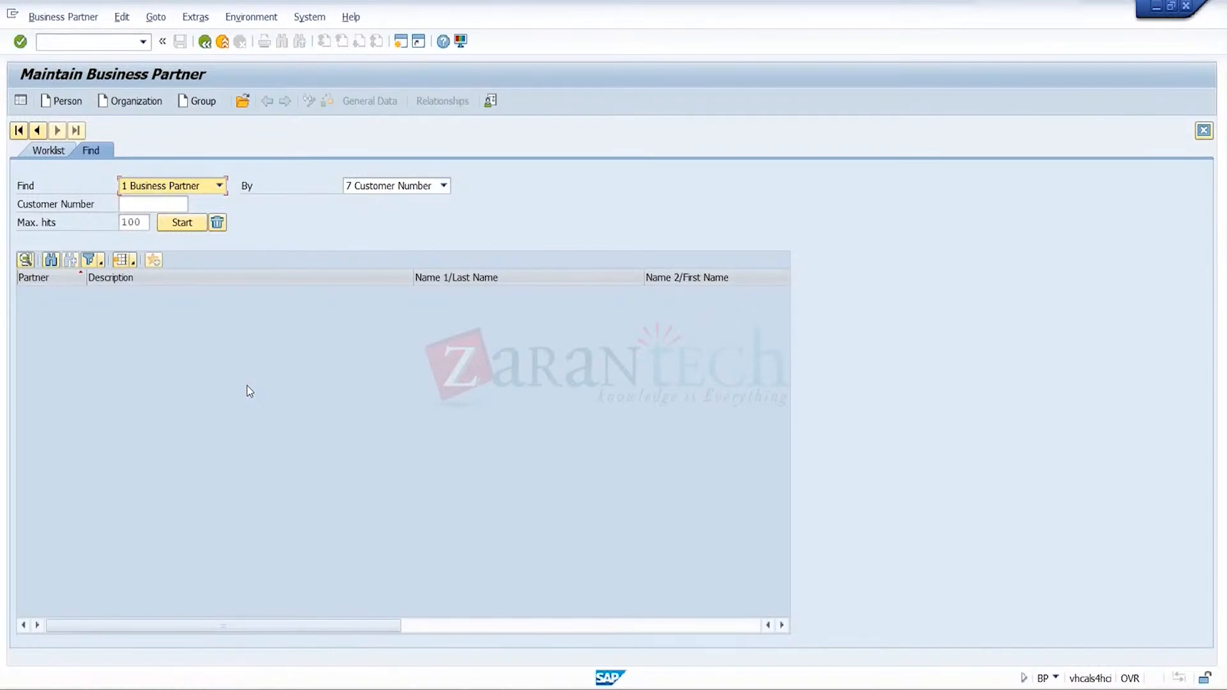
{"action": "left_click", "coordinate": [220, 48]}
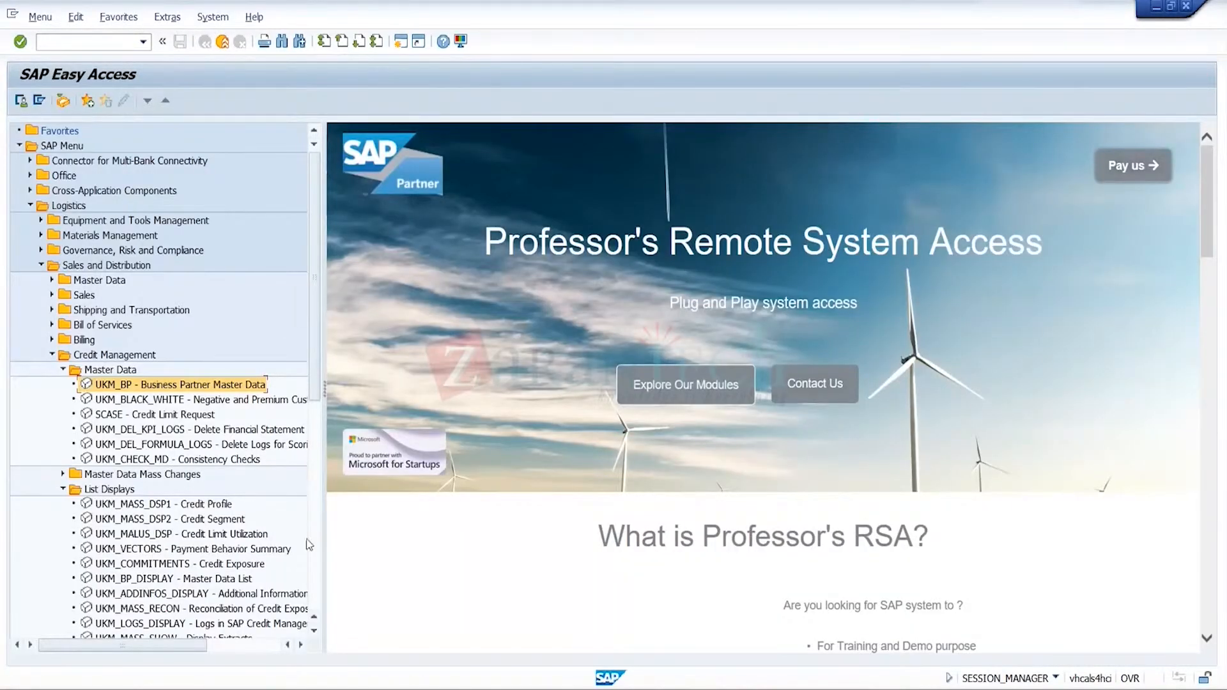
- Run the Master Data List (UKM_BP_DISPLAY) for credit segment TRGSCRSEG, leaving the business partner selection empty
{"action": "scroll", "coordinate": [309, 545], "scroll_direction": "down", "scroll_amount": 9}
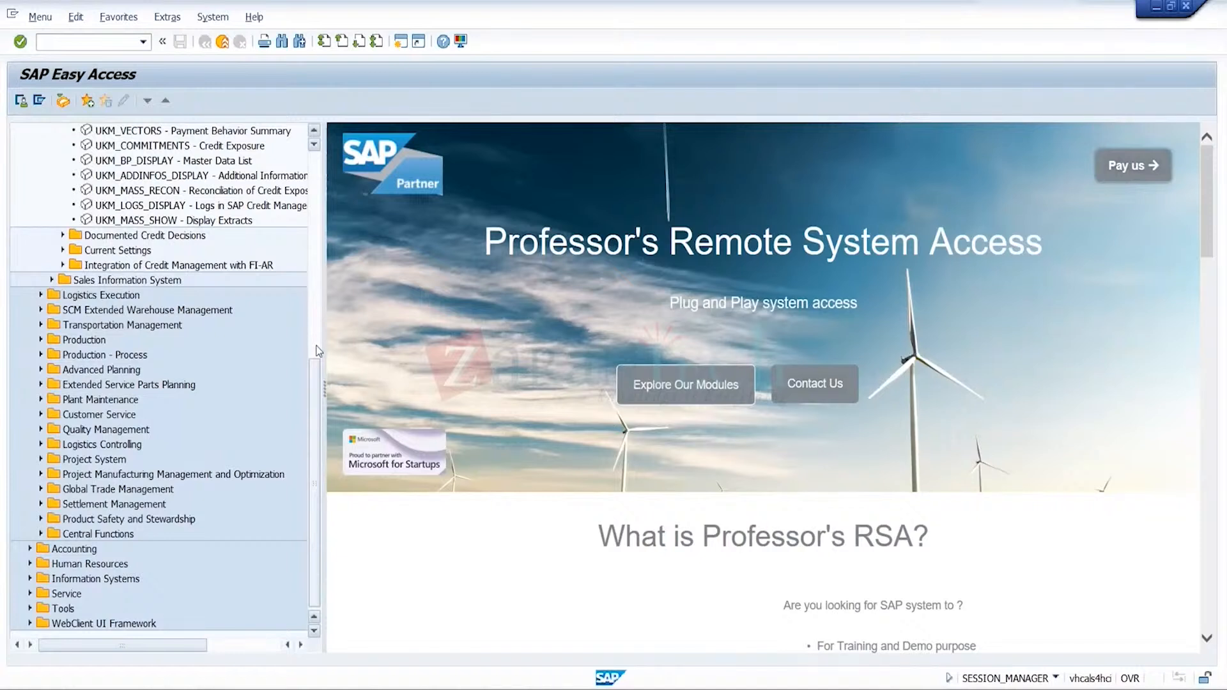
{"action": "scroll", "coordinate": [317, 351], "scroll_direction": "up", "scroll_amount": 9}
{"action": "left_click", "coordinate": [247, 579]}
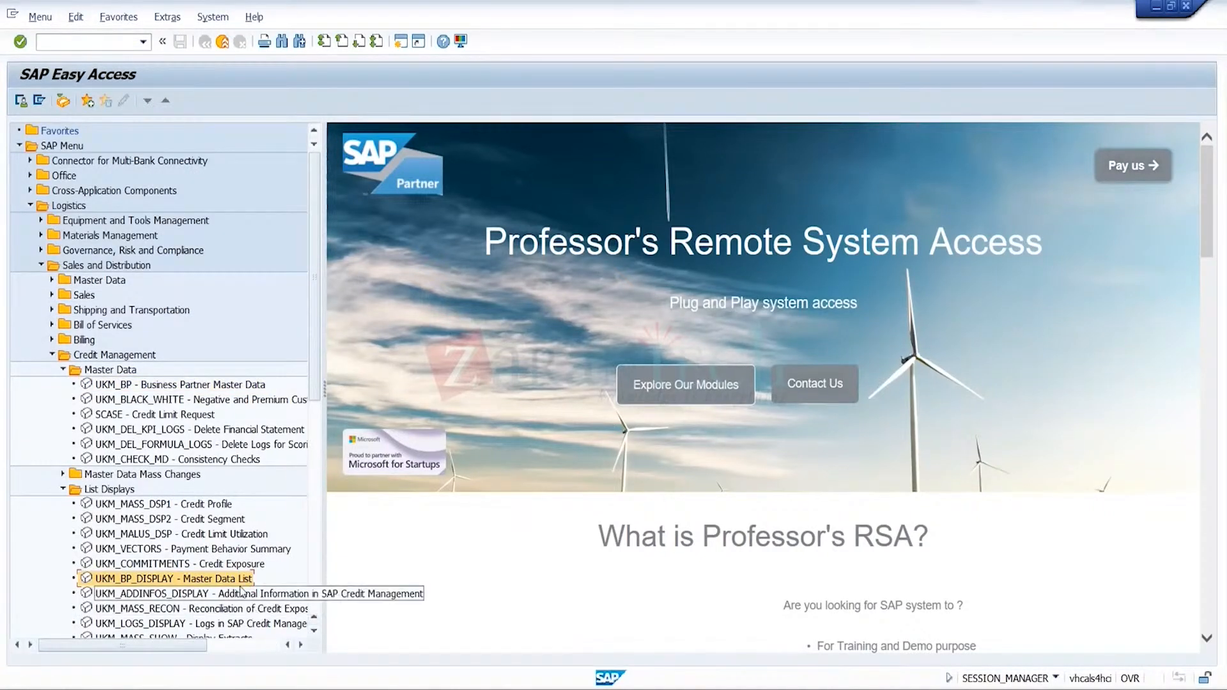
{"action": "double_click", "coordinate": [234, 581]}
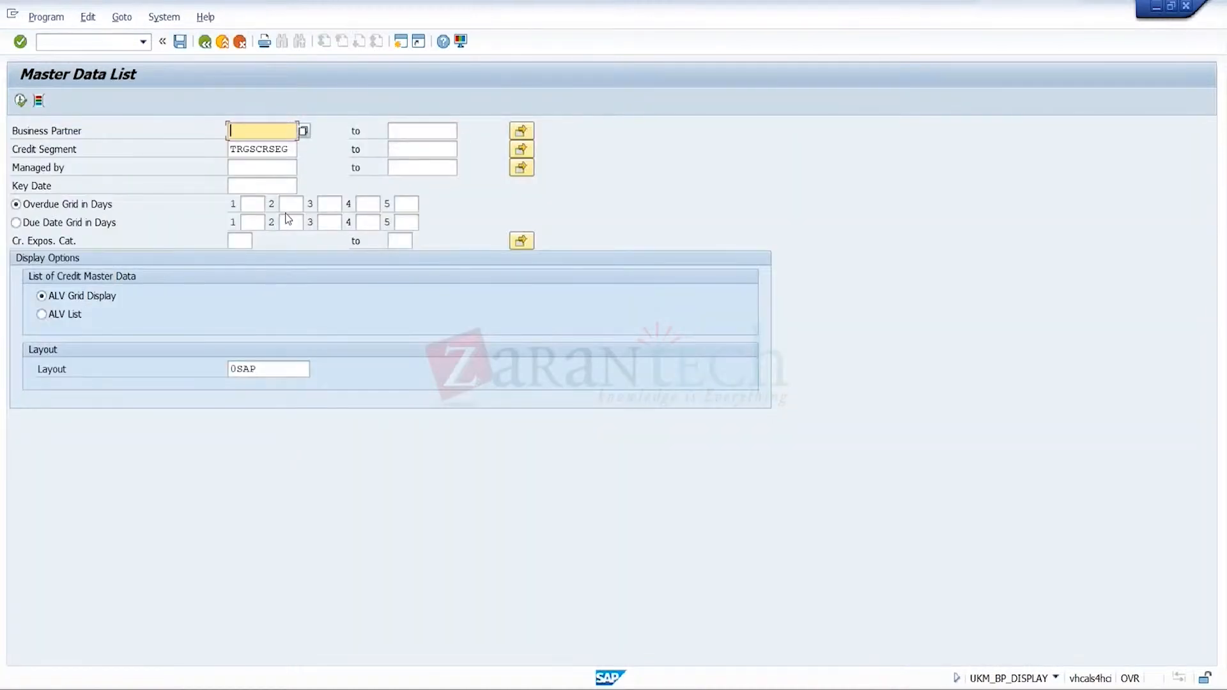
{"action": "left_click", "coordinate": [20, 100]}
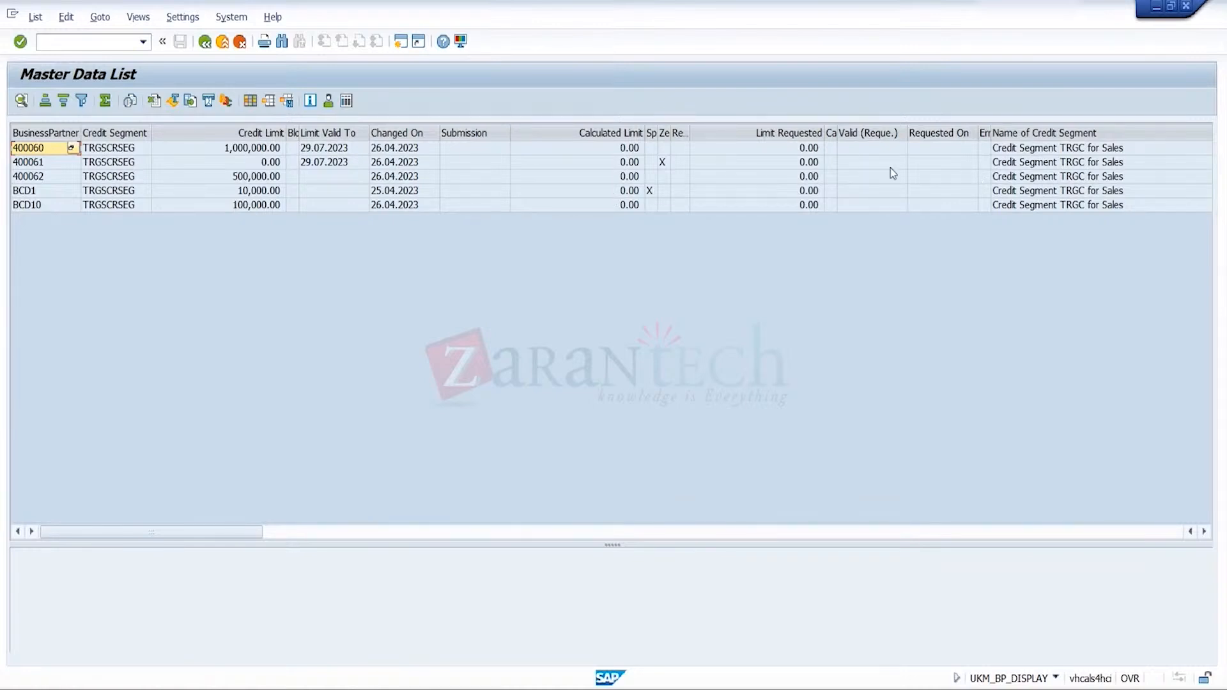
- Examine the credit limits and validity dates of the listed business partners, and exit the Master Data List
{"action": "left_click", "coordinate": [495, 152]}
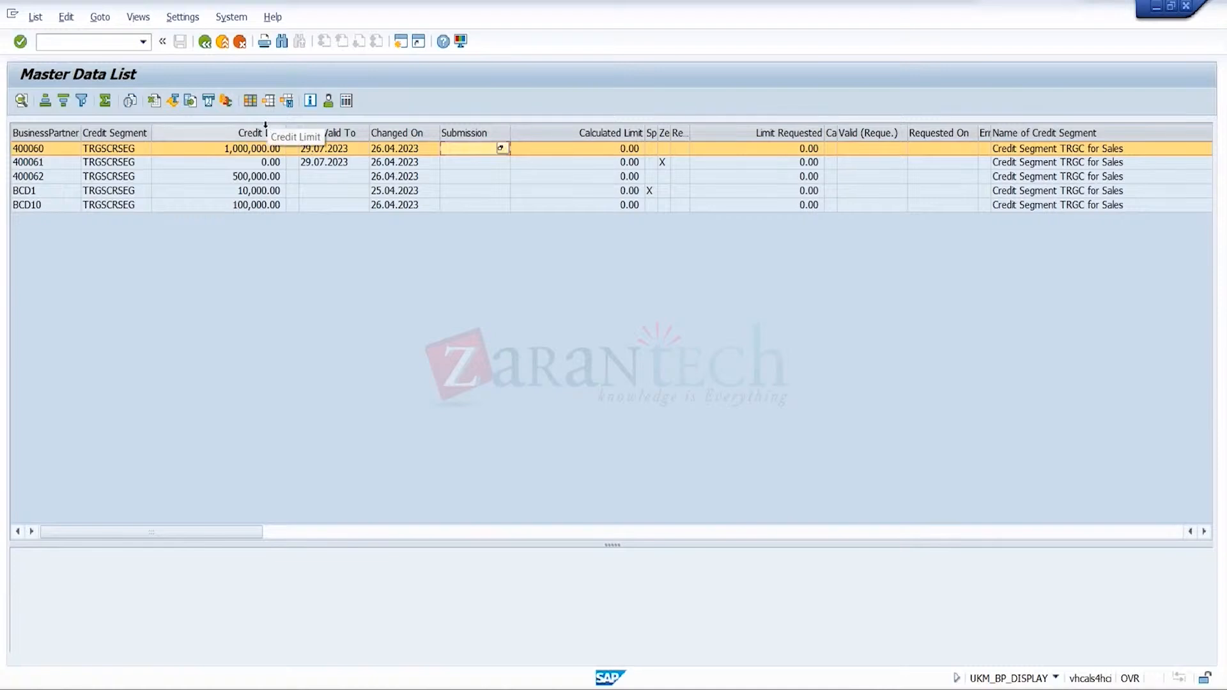
{"action": "left_click", "coordinate": [213, 187]}
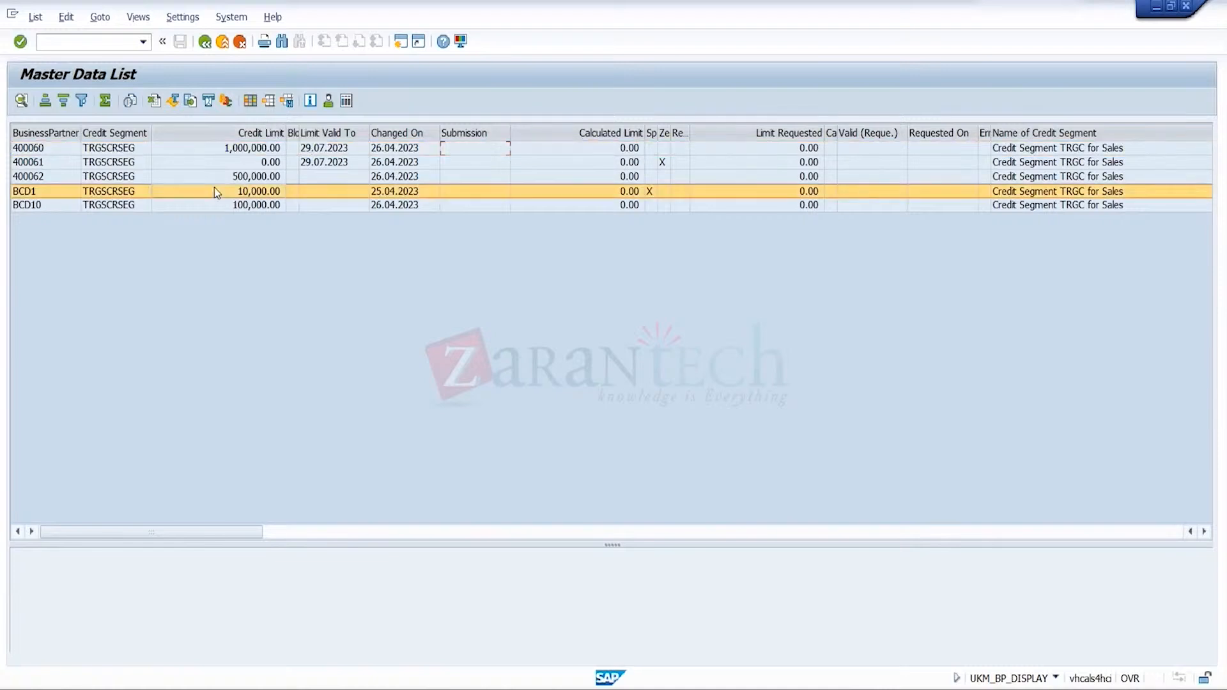
{"action": "left_click", "coordinate": [204, 44]}
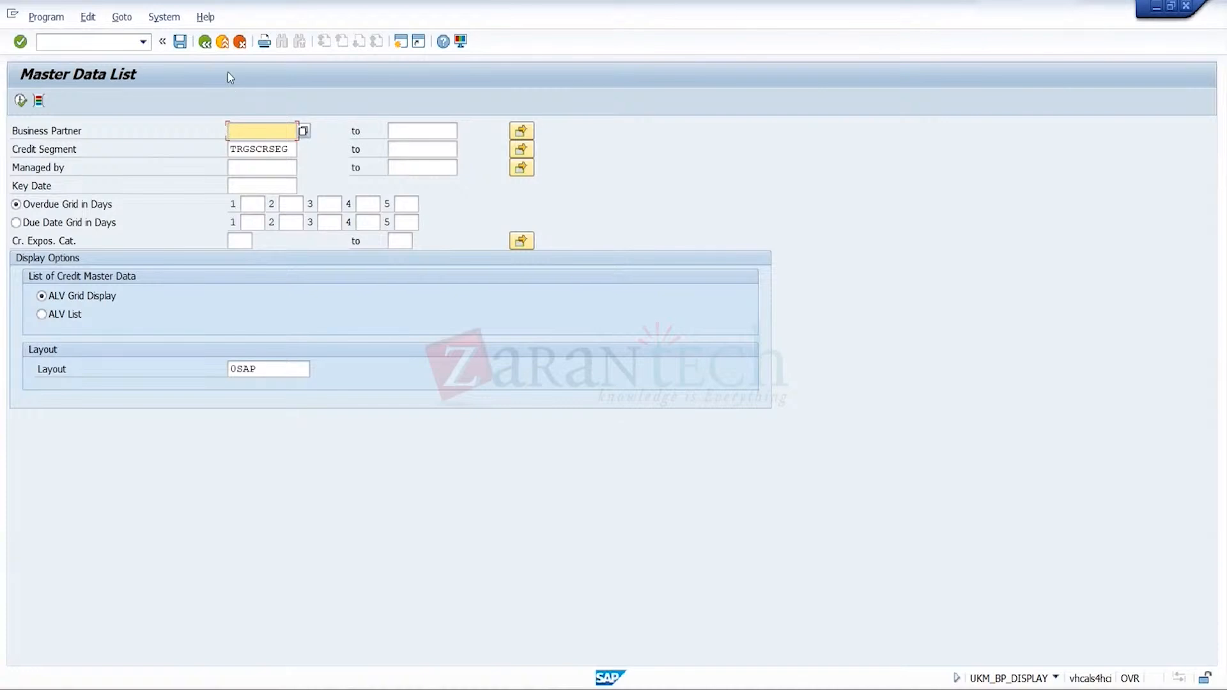
{"action": "left_click", "coordinate": [205, 42]}
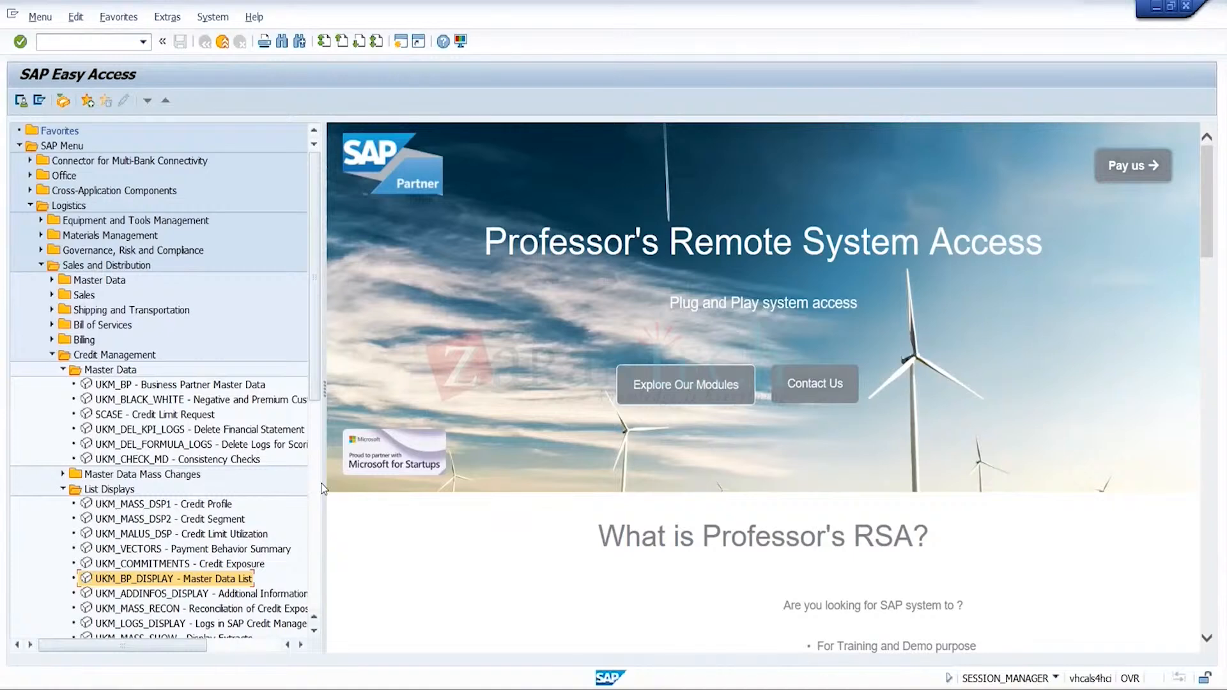
- Expand Master Data Mass Changes and look through the transactions available under Credit Management
{"action": "left_click", "coordinate": [63, 474]}
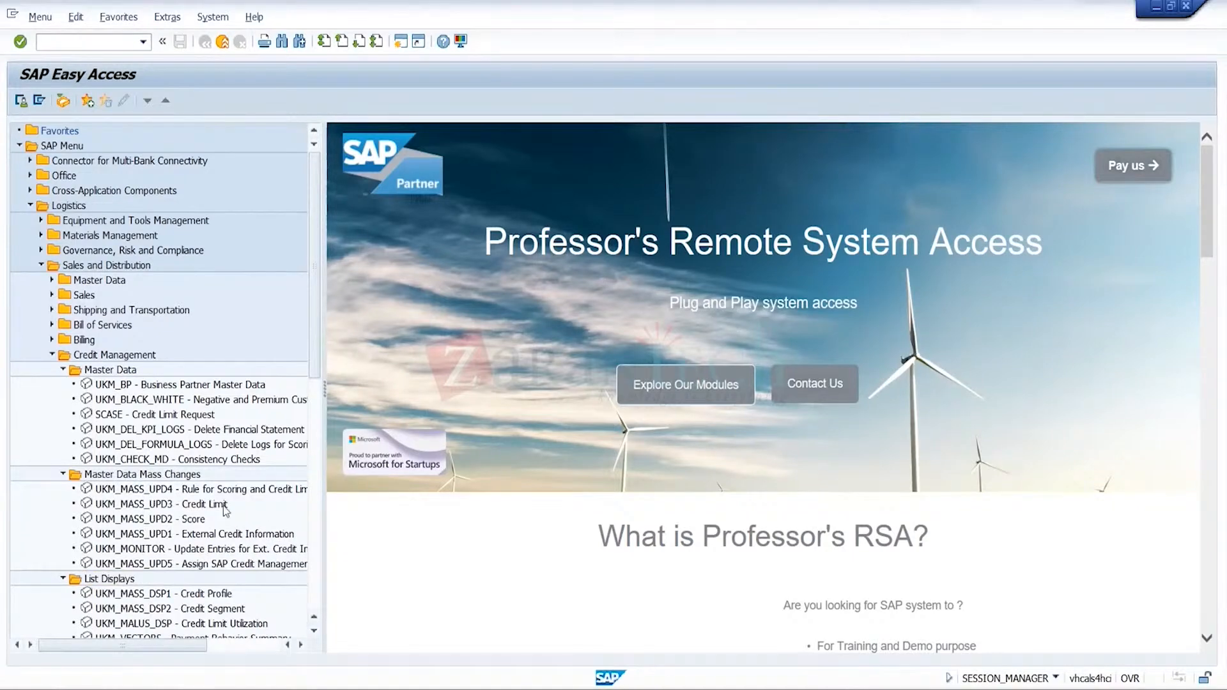
{"action": "left_click_drag", "start_coordinate": [318, 363], "coordinate": [318, 421]}
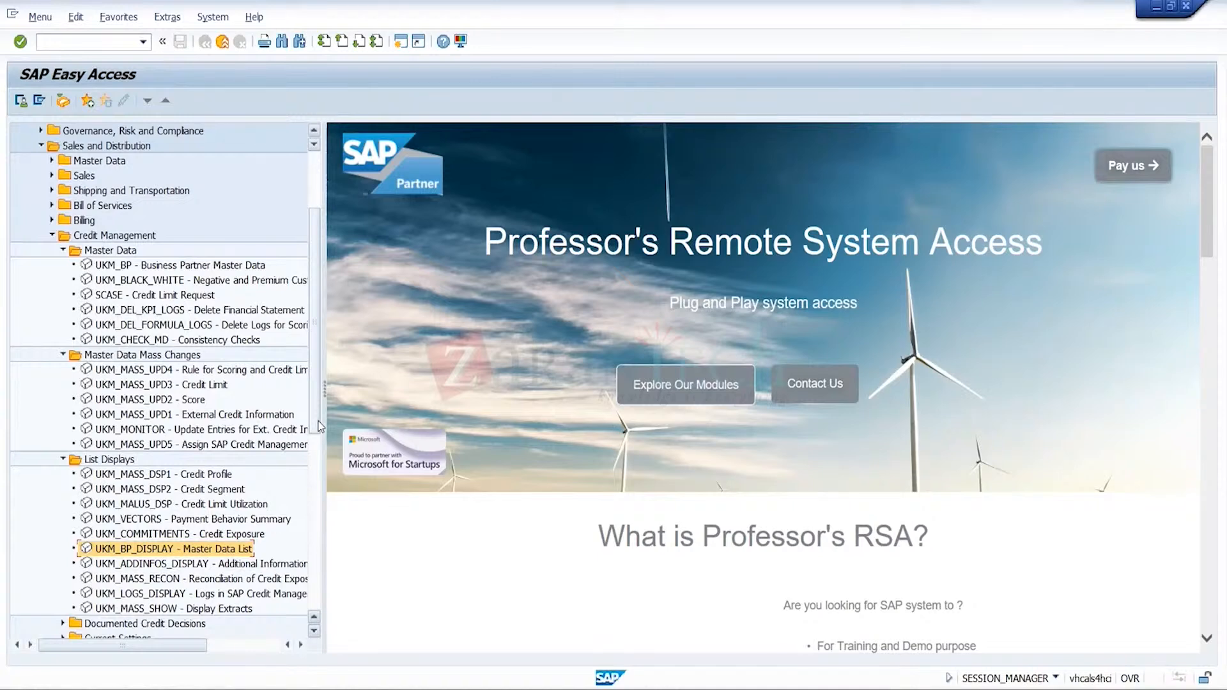
{"action": "left_click", "coordinate": [318, 609]}
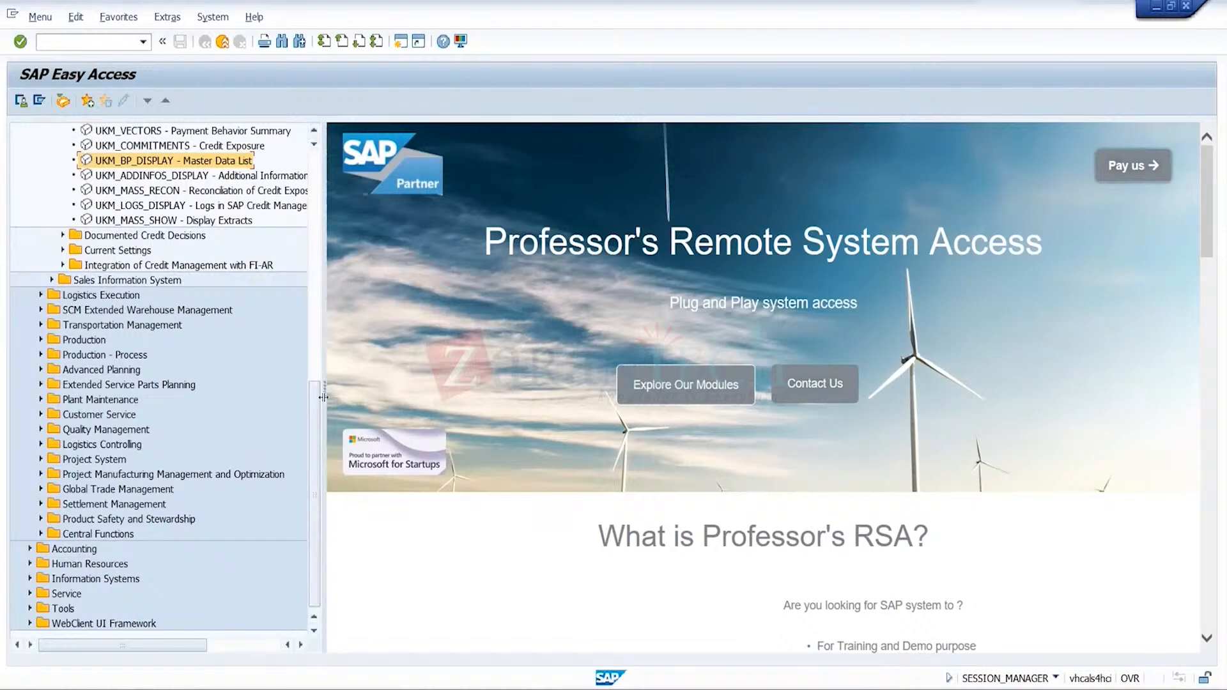
{"action": "left_click", "coordinate": [315, 198]}
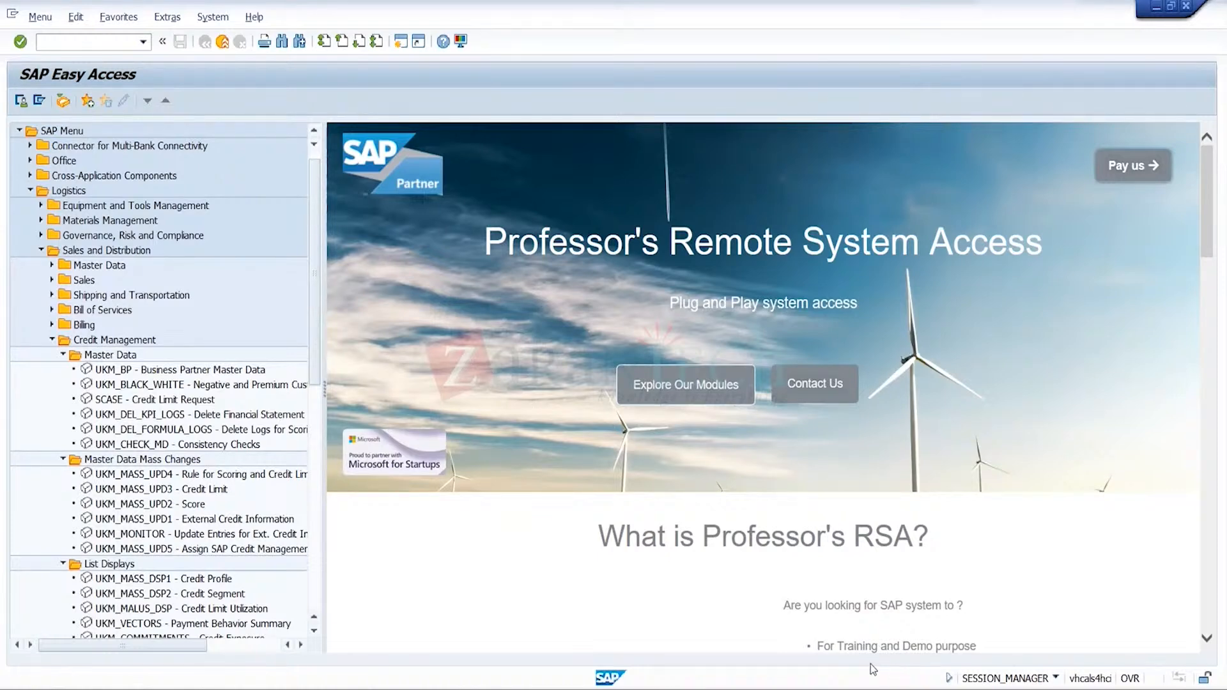
- Switch to the empty Book1 workbook in Excel and select cell G1
{"action": "mouse_move", "coordinate": [712, 687]}
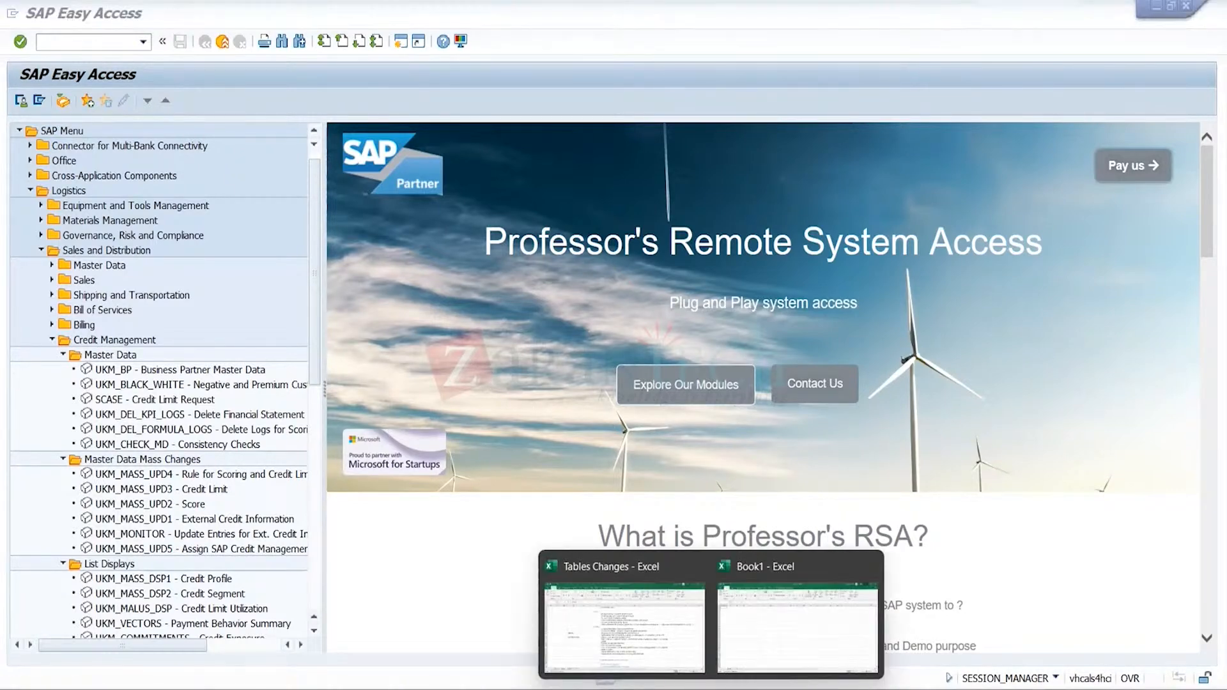
{"action": "left_click", "coordinate": [789, 645]}
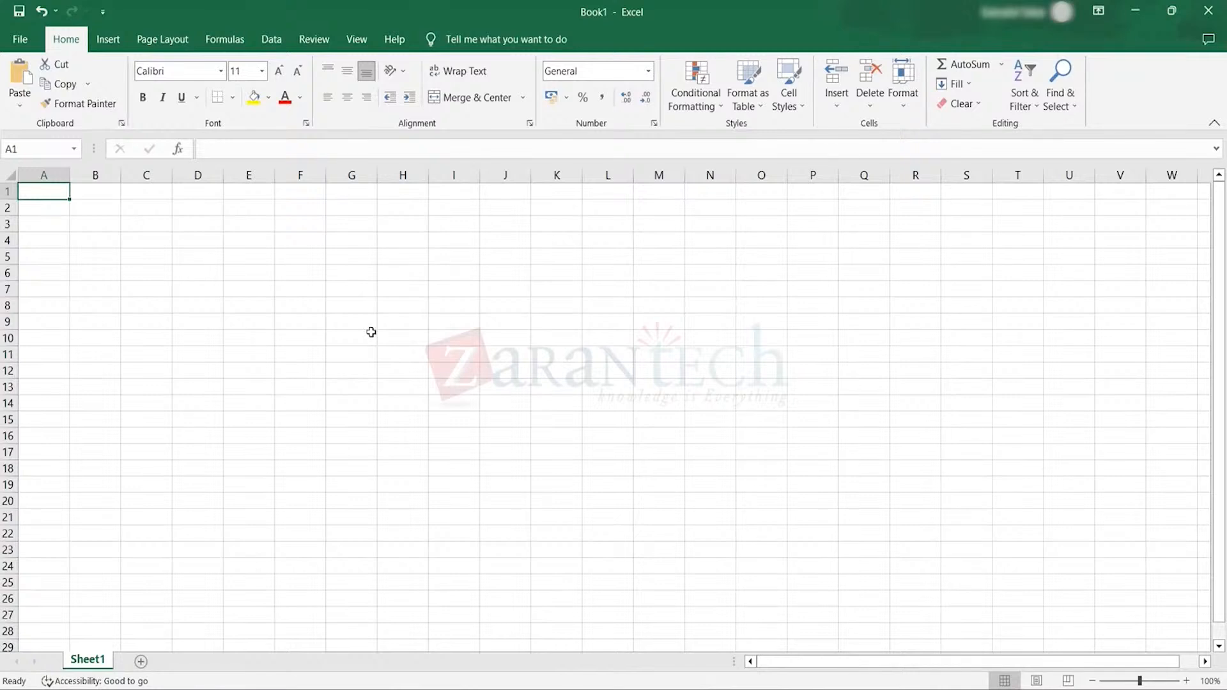
{"action": "left_click", "coordinate": [352, 192]}
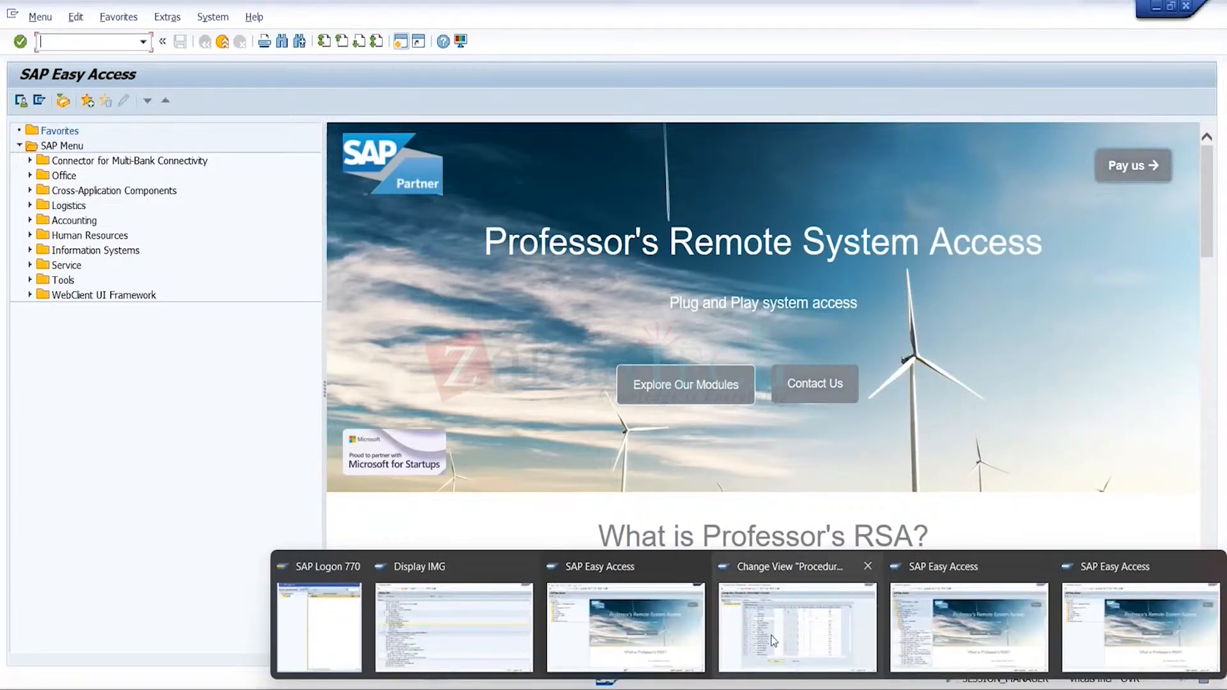
- Switch to the SAP session showing pricing procedure RVAA01, exit it to the IMG, and collapse the Sales and Distribution node
{"action": "left_click", "coordinate": [815, 636]}
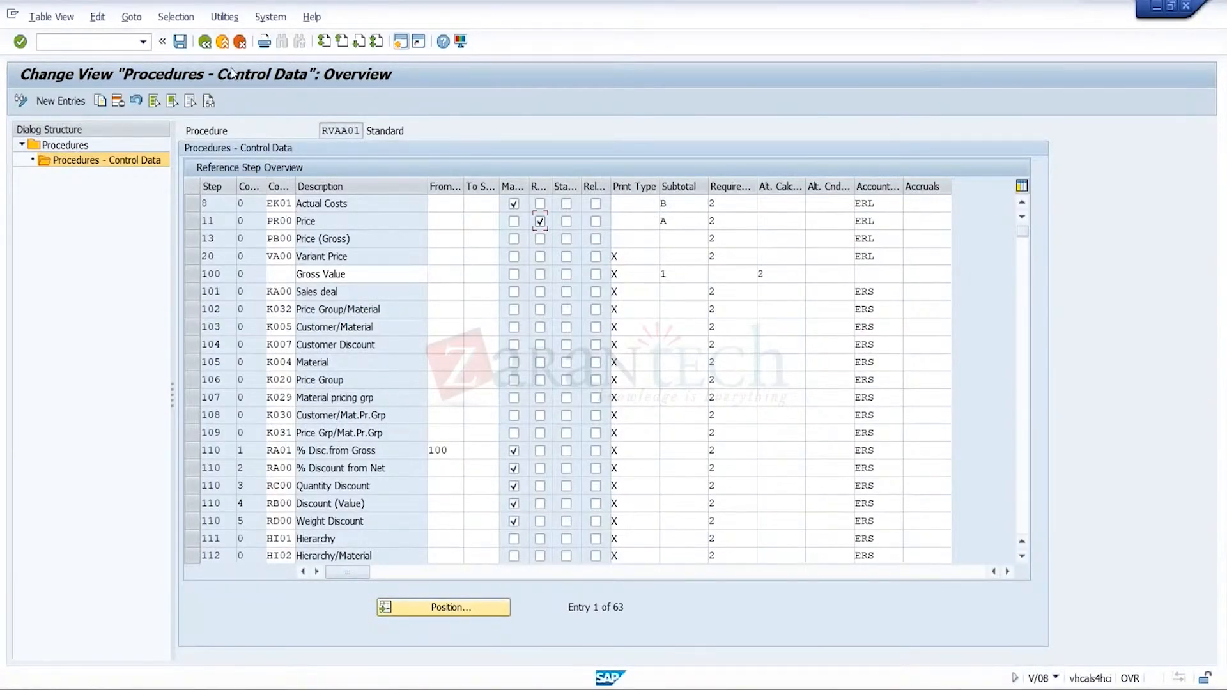
{"action": "left_click", "coordinate": [203, 44]}
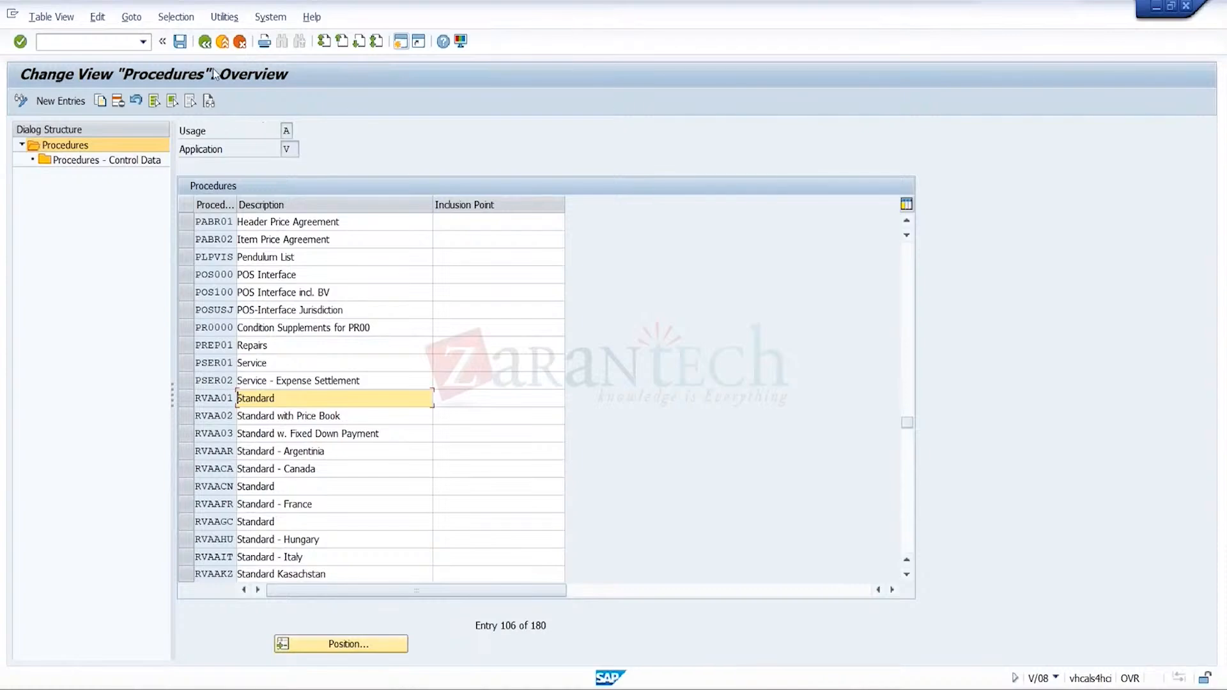
{"action": "left_click", "coordinate": [205, 42]}
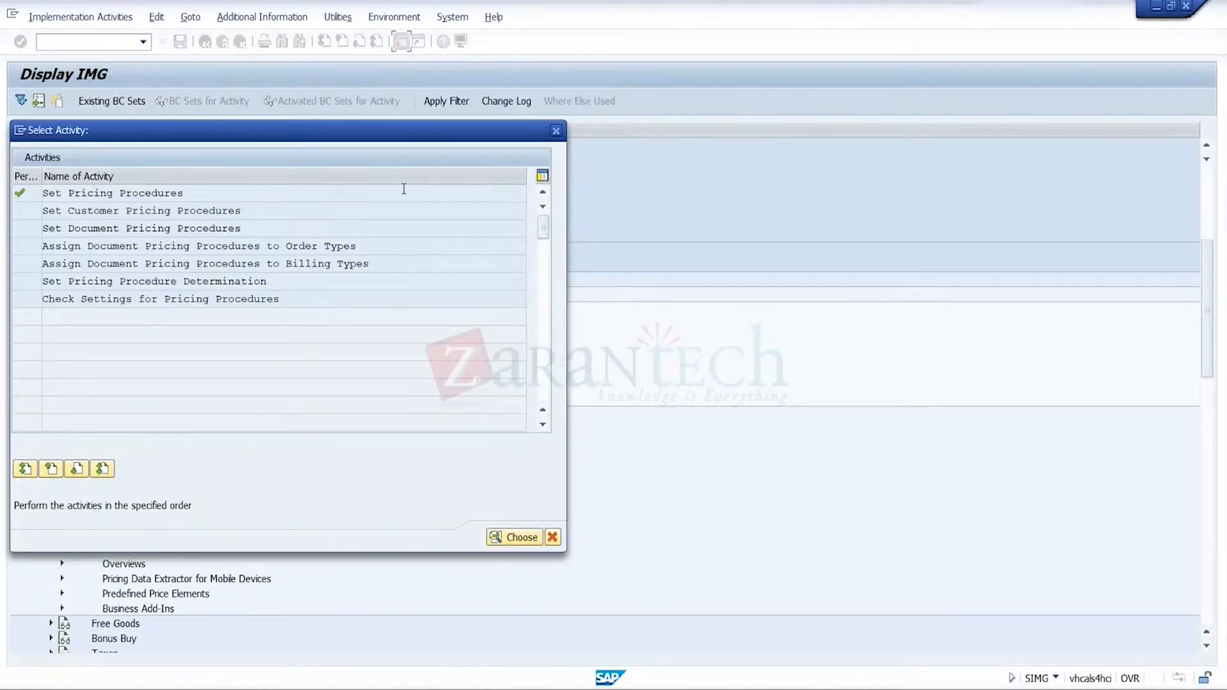
{"action": "left_click", "coordinate": [553, 133]}
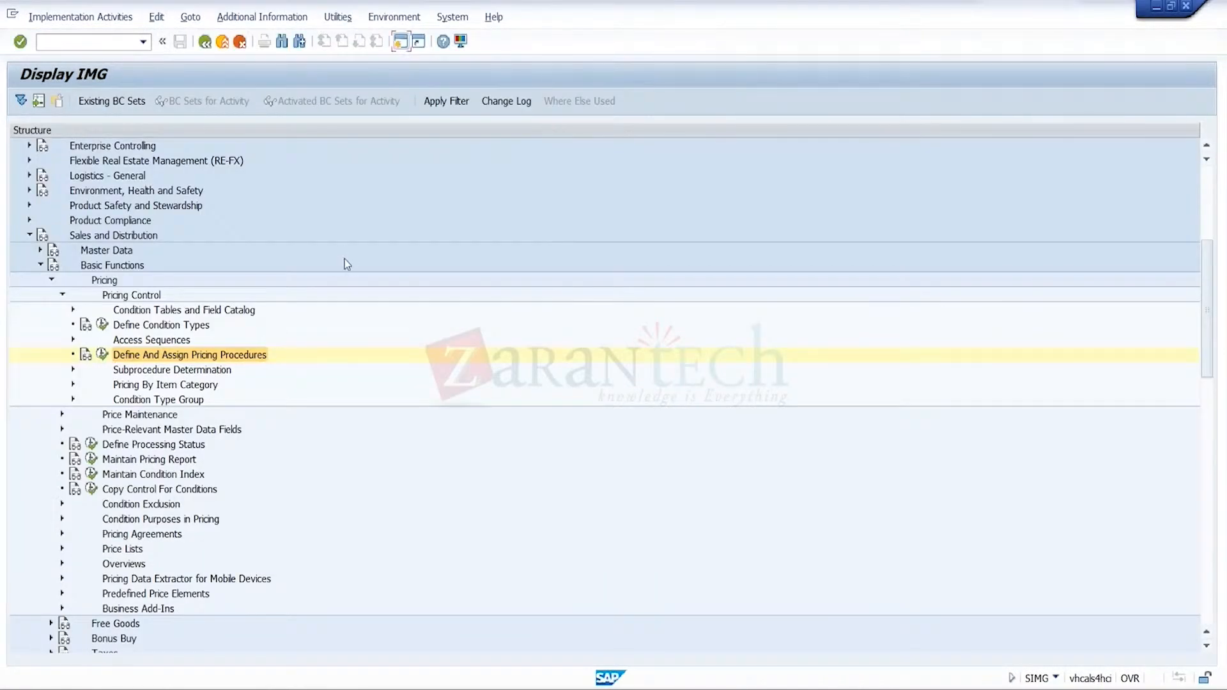
{"action": "left_click", "coordinate": [30, 236]}
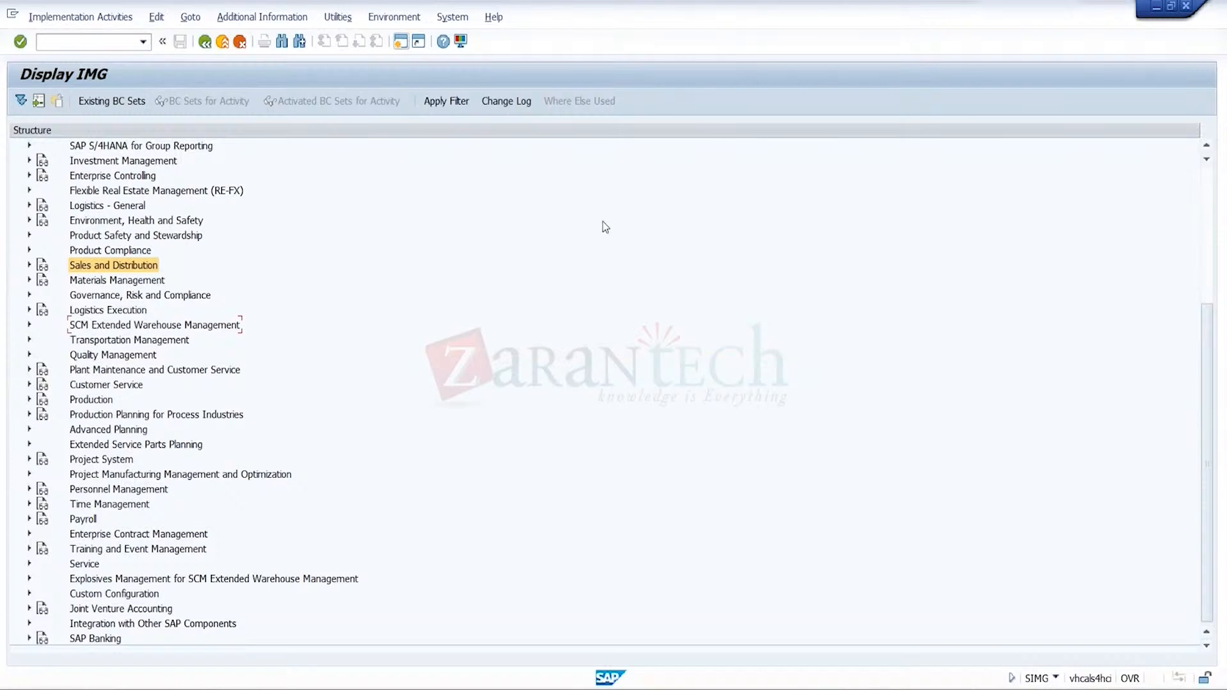
{"action": "left_click", "coordinate": [1204, 187]}
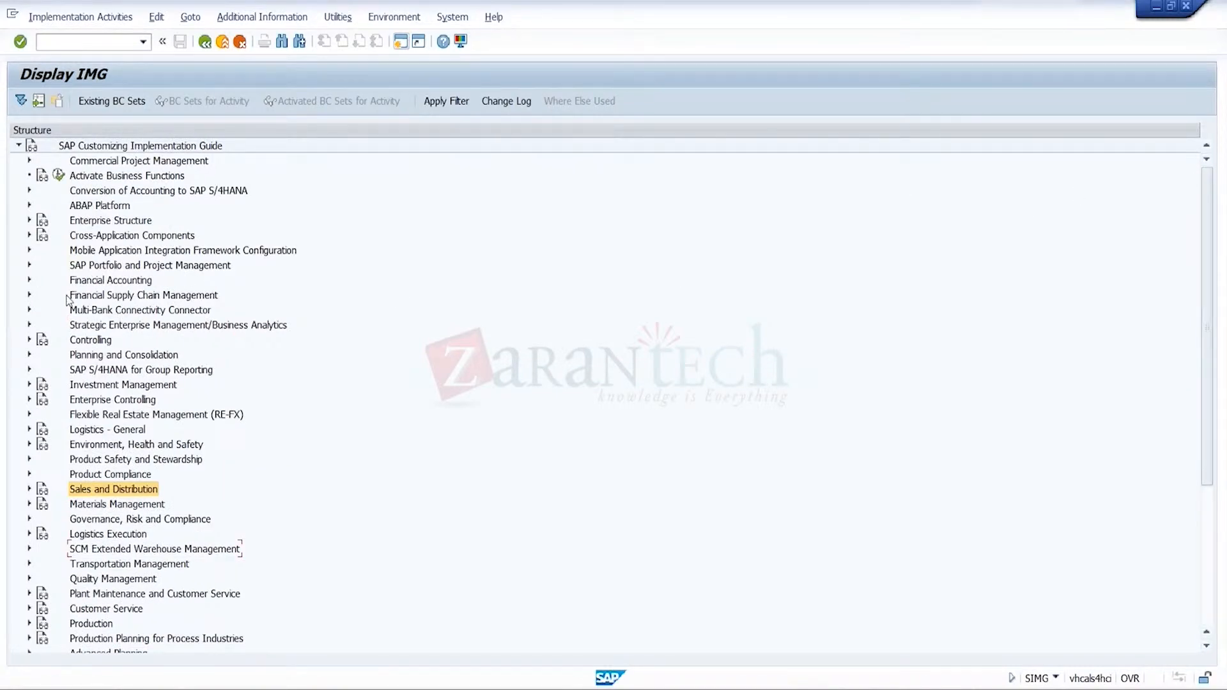
- Expand Financial Supply Chain Management, Credit Management, Credit Risk Monitoring and Master Data in the IMG tree
{"action": "left_click", "coordinate": [30, 296]}
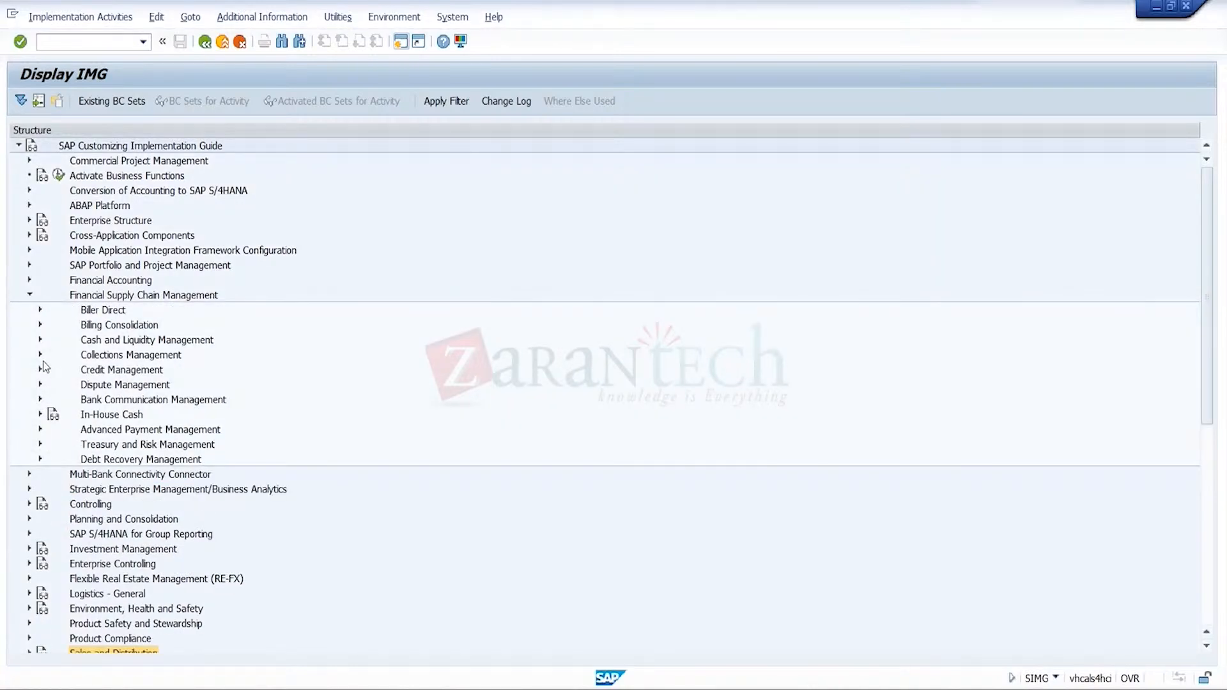
{"action": "left_click", "coordinate": [40, 370]}
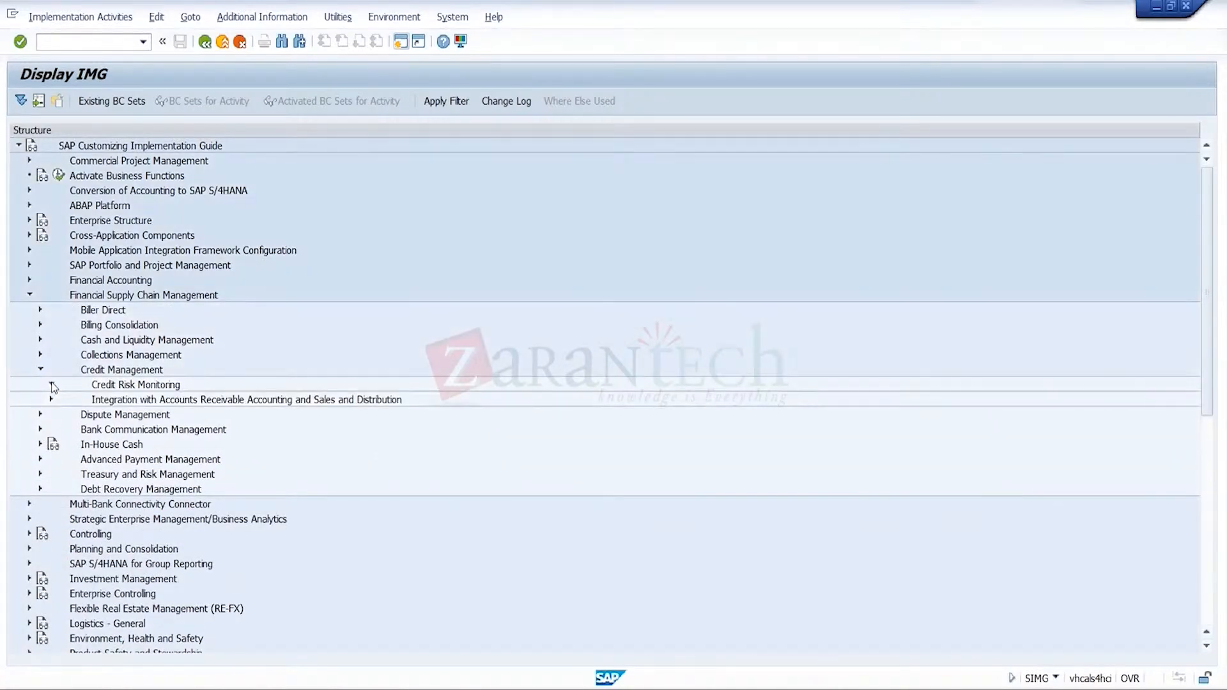
{"action": "left_click", "coordinate": [52, 385]}
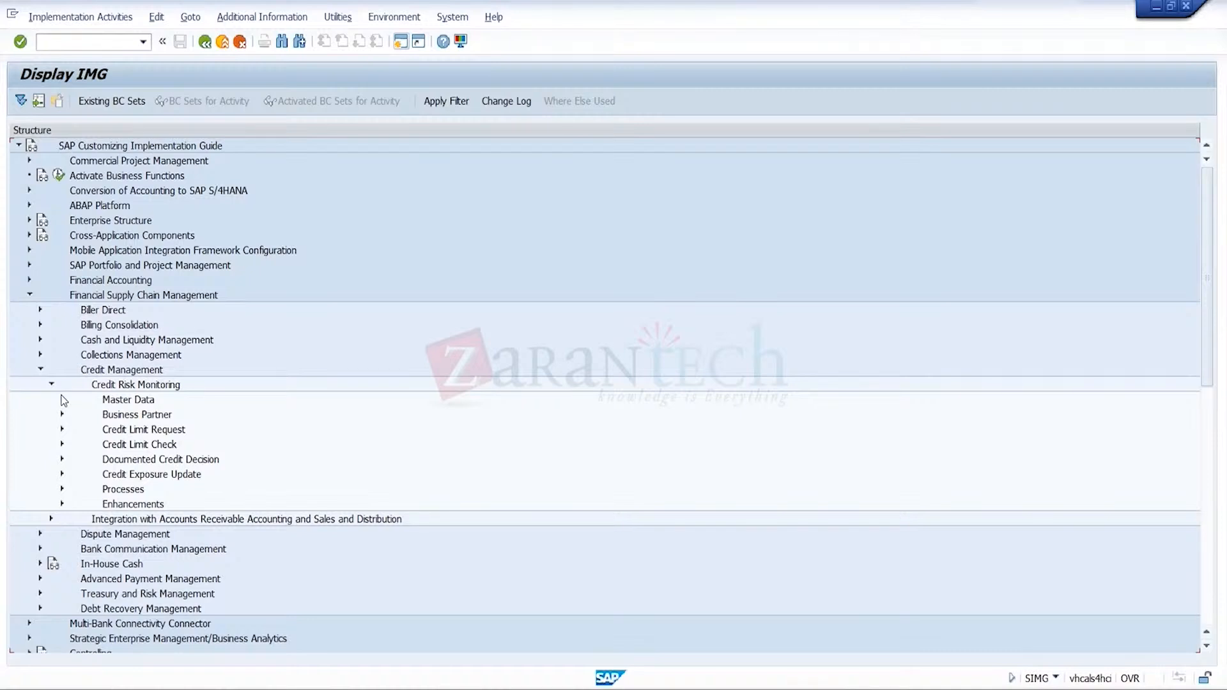
{"action": "left_click", "coordinate": [63, 400]}
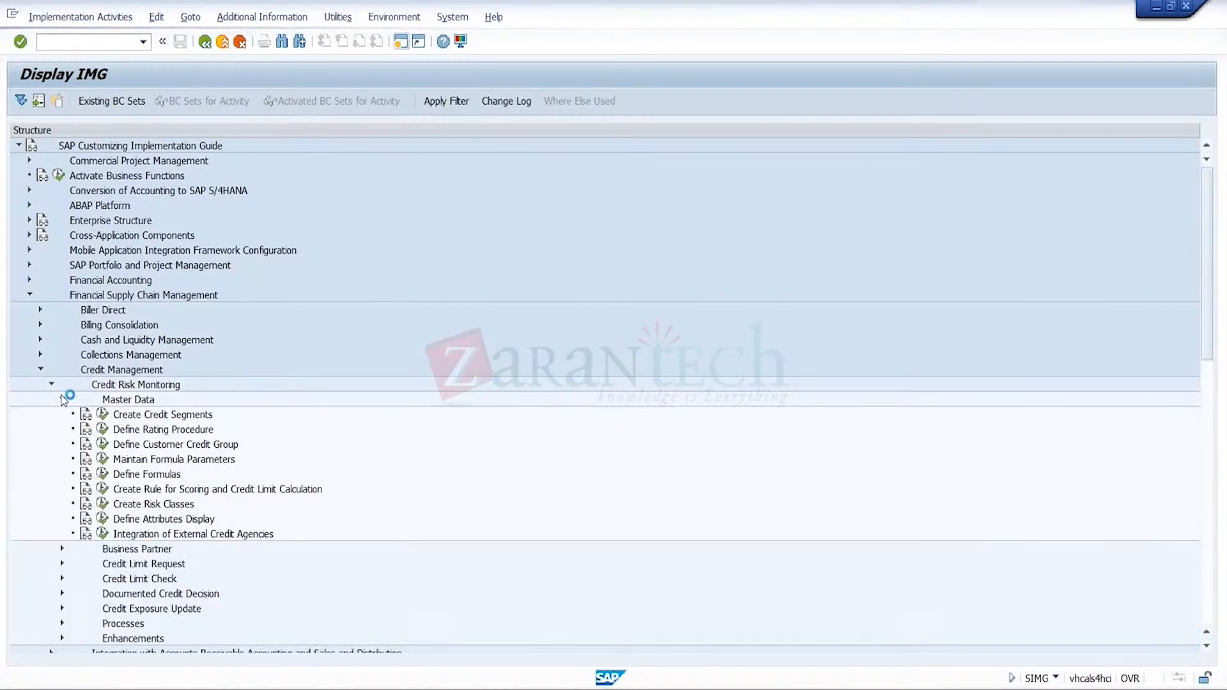
- Open Create Rule for Scoring and Credit Limit Calculation, review the listed rules, and return to the IMG
{"action": "left_click", "coordinate": [172, 494]}
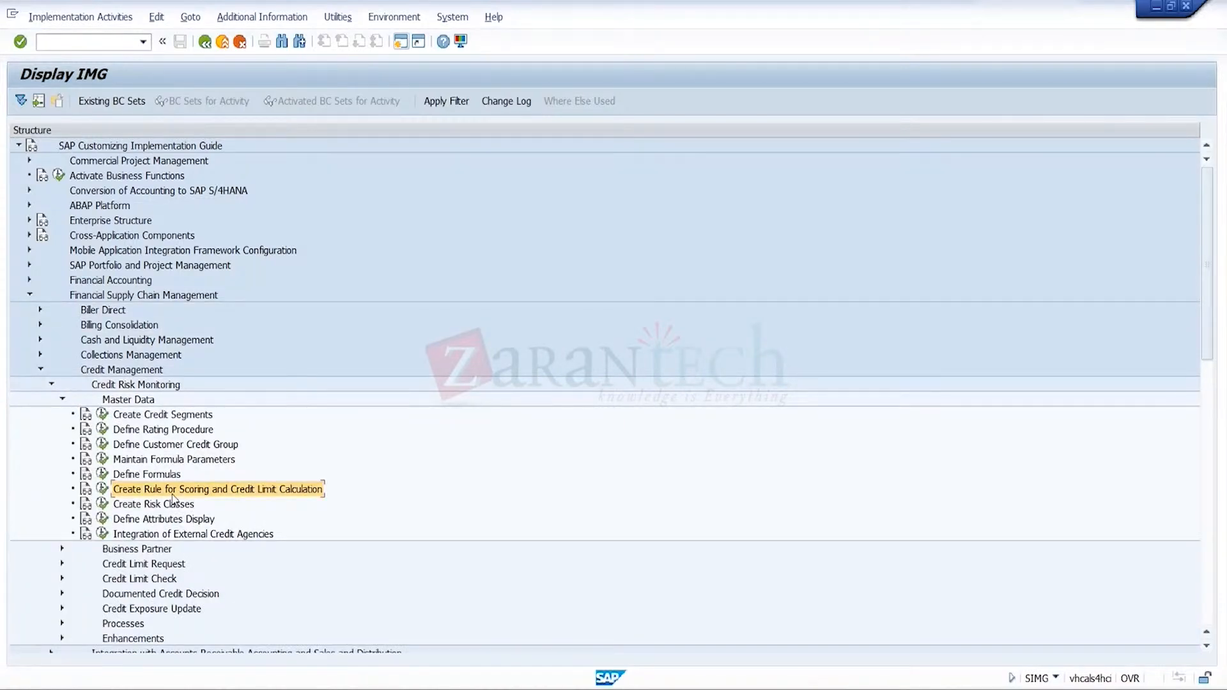
{"action": "left_click", "coordinate": [102, 489]}
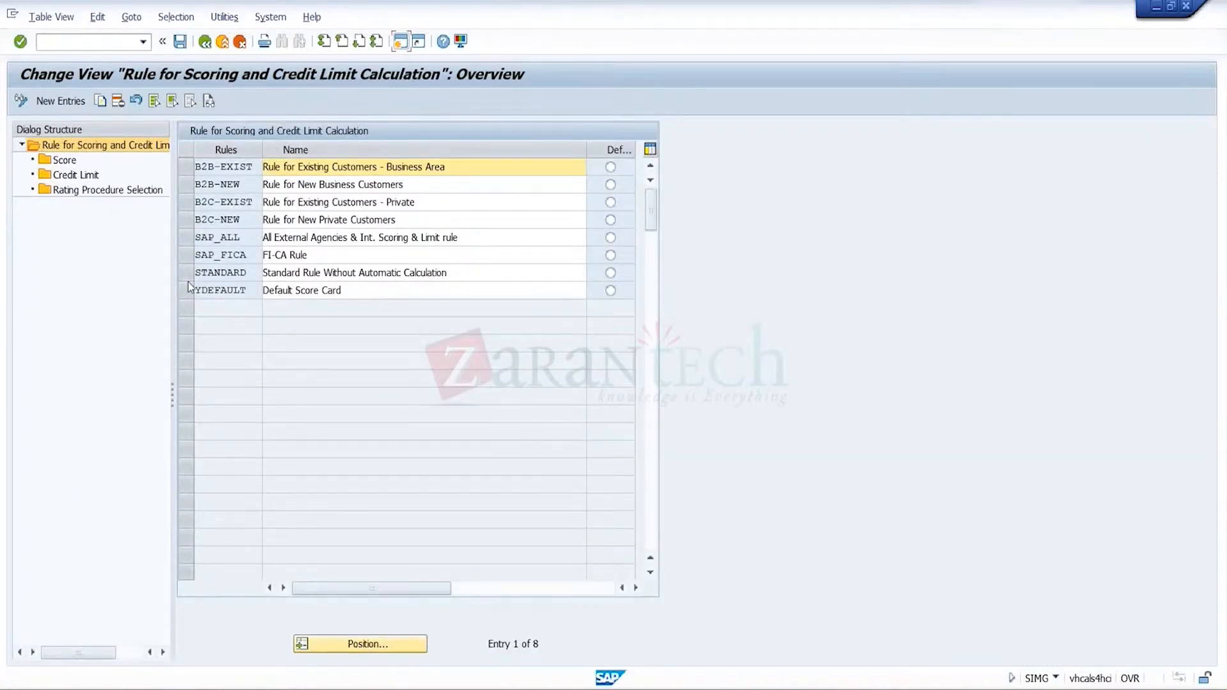
{"action": "left_click", "coordinate": [204, 42]}
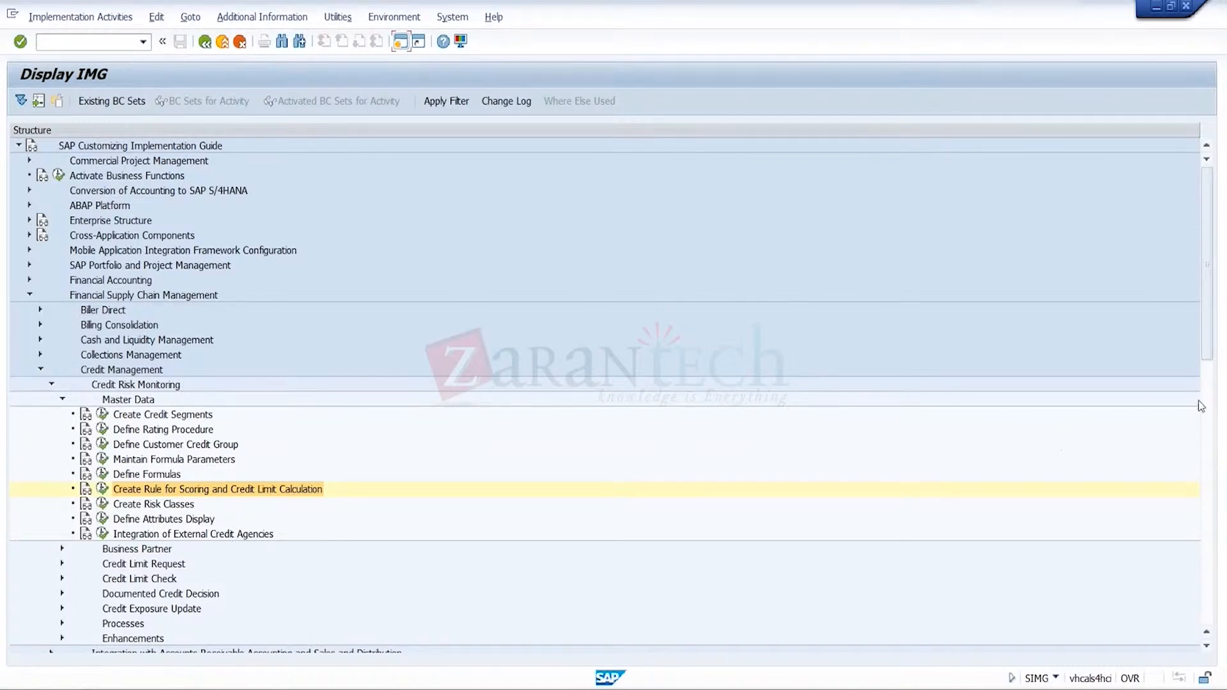
- Expand Integration with Accounts Receivable Accounting and Sales and Distribution, including its Accounts Receivable Accounting and Sales and Distribution subnodes
{"action": "left_click_drag", "start_coordinate": [1212, 351], "coordinate": [1214, 452]}
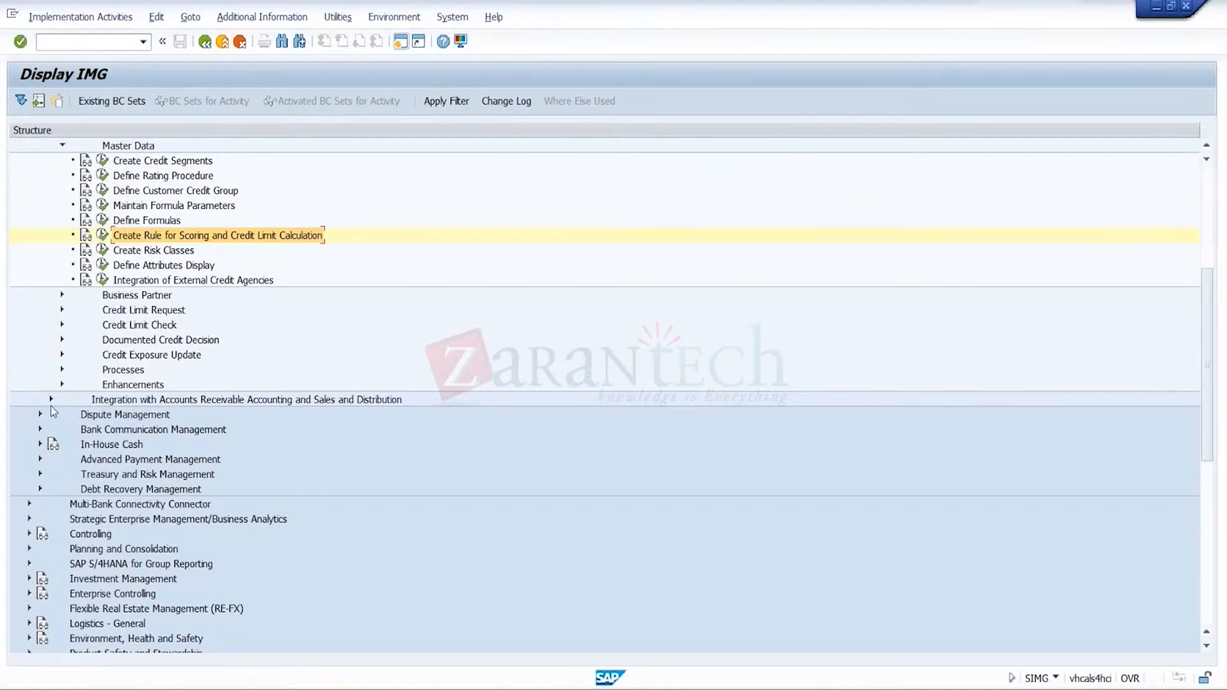
{"action": "left_click", "coordinate": [51, 400]}
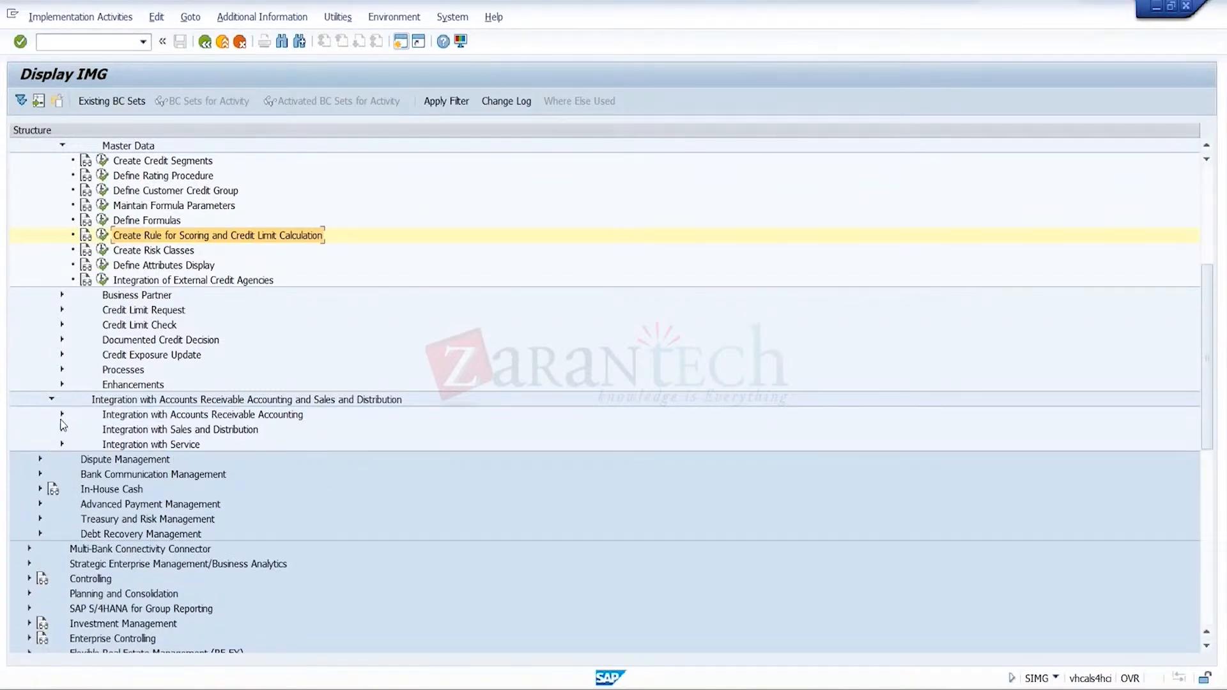
{"action": "left_click", "coordinate": [62, 430]}
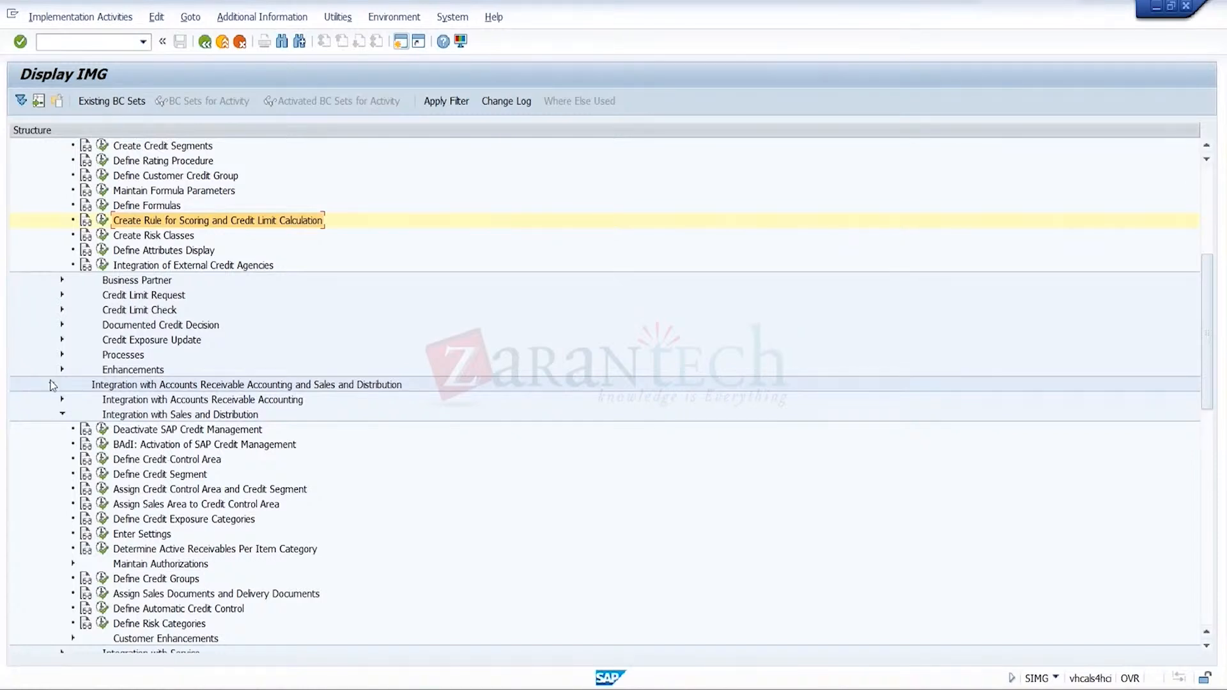
{"action": "left_click", "coordinate": [62, 397]}
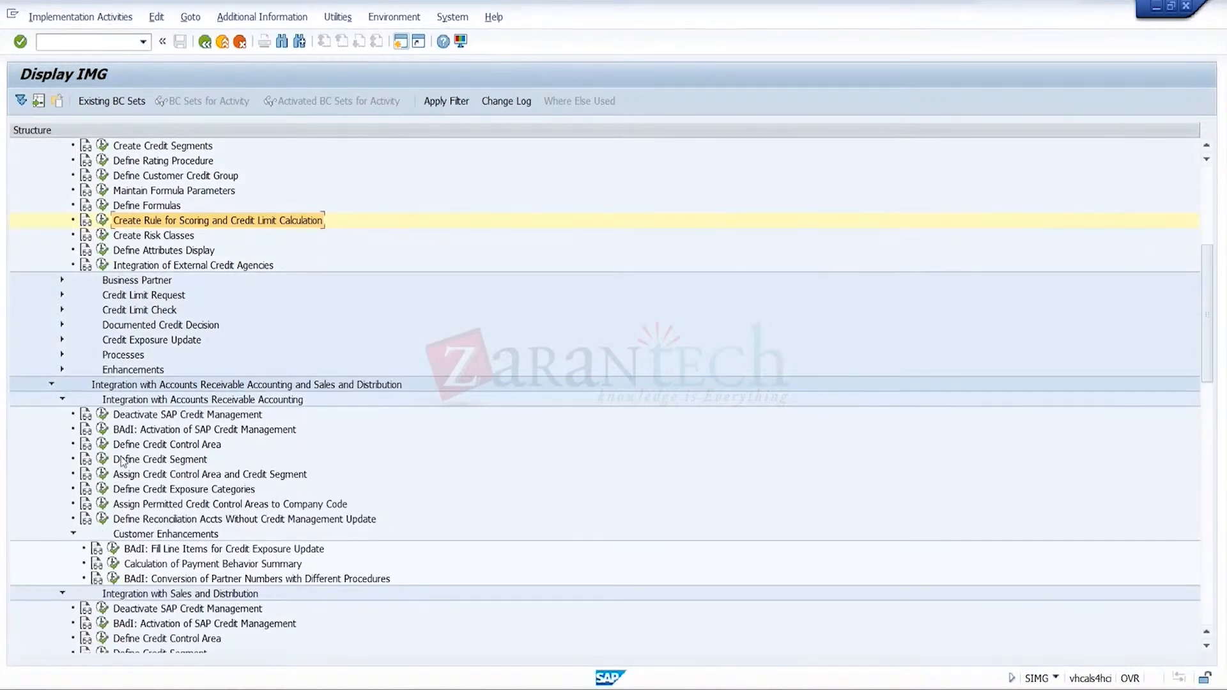
- Look through the configuration activities under both credit management integration nodes and back up to Credit Risk Monitoring
{"action": "left_click", "coordinate": [252, 523]}
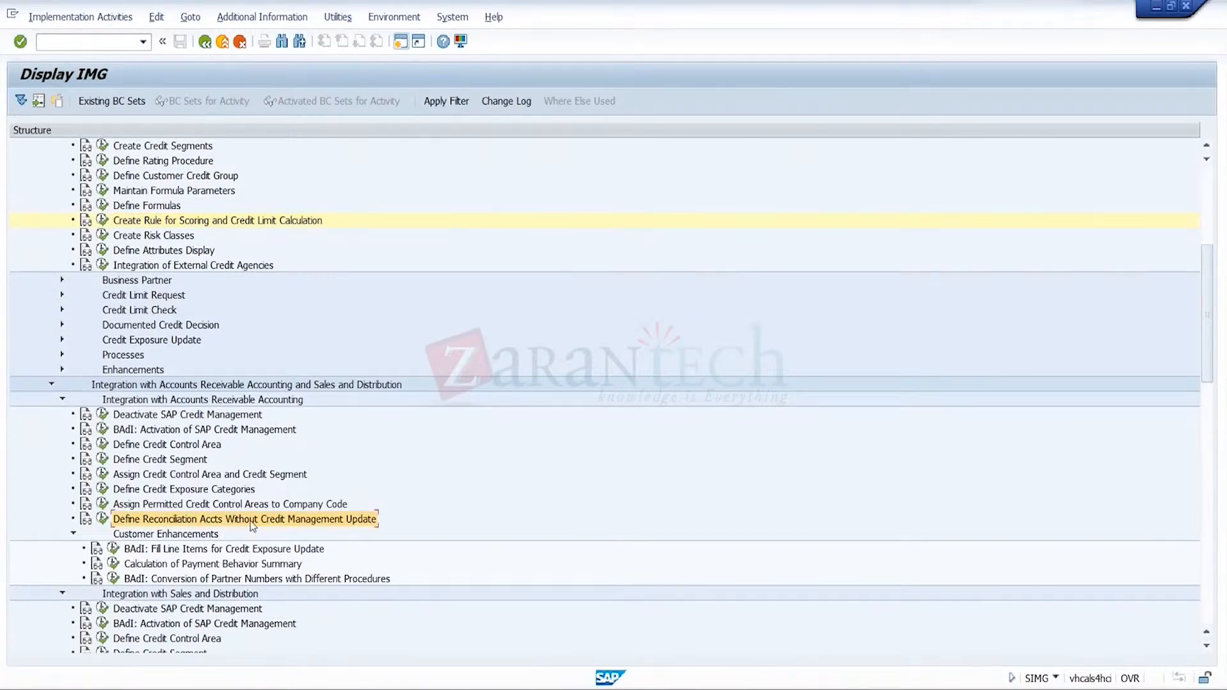
{"action": "key", "text": "Down"}
{"action": "key", "text": "Down"}
{"action": "key", "text": "Down"}
{"action": "key", "text": "Down"}
{"action": "key", "text": "Down"}
{"action": "key", "text": "Down"}
{"action": "key", "text": "Down"}
{"action": "key", "text": "Down"}
{"action": "key", "text": "Down"}
{"action": "key", "text": "Down"}
{"action": "key", "text": "Down"}
{"action": "key", "text": "Down"}
{"action": "key", "text": "Down"}
{"action": "key", "text": "Down"}
{"action": "key", "text": "Down"}
{"action": "key", "text": "Down"}
{"action": "key", "text": "Down"}
{"action": "key", "text": "Down"}
{"action": "key", "text": "Down"}
{"action": "key", "text": "Down"}
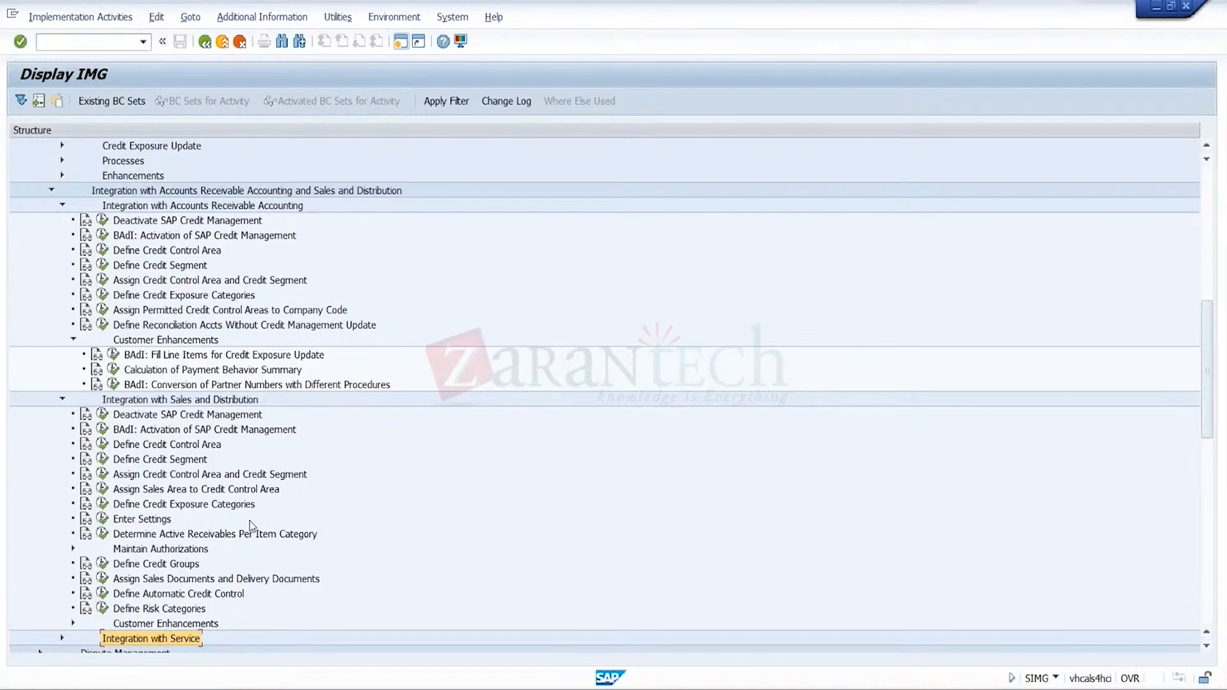
{"action": "key", "text": "Up"}
{"action": "key", "text": "Up"}
{"action": "key", "text": "Up"}
{"action": "key", "text": "Up"}
{"action": "key", "text": "Up"}
{"action": "key", "text": "Up"}
{"action": "key", "text": "Up"}
{"action": "key", "text": "Up"}
{"action": "key", "text": "Up"}
{"action": "key", "text": "Up"}
{"action": "key", "text": "Up"}
{"action": "key", "text": "Up"}
{"action": "key", "text": "Up"}
{"action": "key", "text": "Up"}
{"action": "key", "text": "Up"}
{"action": "key", "text": "Up"}
{"action": "key", "text": "Up"}
{"action": "key", "text": "Up"}
{"action": "key", "text": "Up"}
{"action": "key", "text": "Up"}
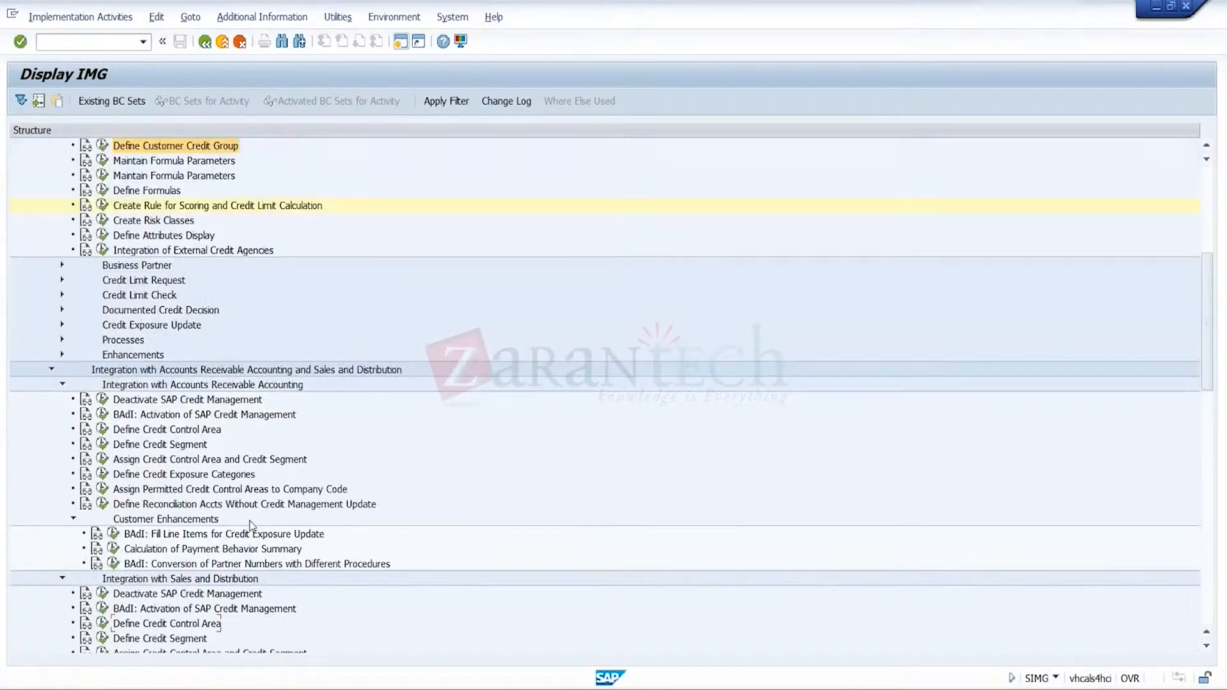
{"action": "key", "text": "Up"}
{"action": "key", "text": "Up"}
{"action": "key", "text": "Up"}
{"action": "key", "text": "Up"}
{"action": "key", "text": "Up"}
{"action": "key", "text": "Up"}
{"action": "key", "text": "Up"}
{"action": "key", "text": "Up"}
{"action": "key", "text": "Up"}
{"action": "key", "text": "Up"}
{"action": "key", "text": "Up"}
{"action": "key", "text": "Up"}
{"action": "key", "text": "Up"}
{"action": "key", "text": "Up"}
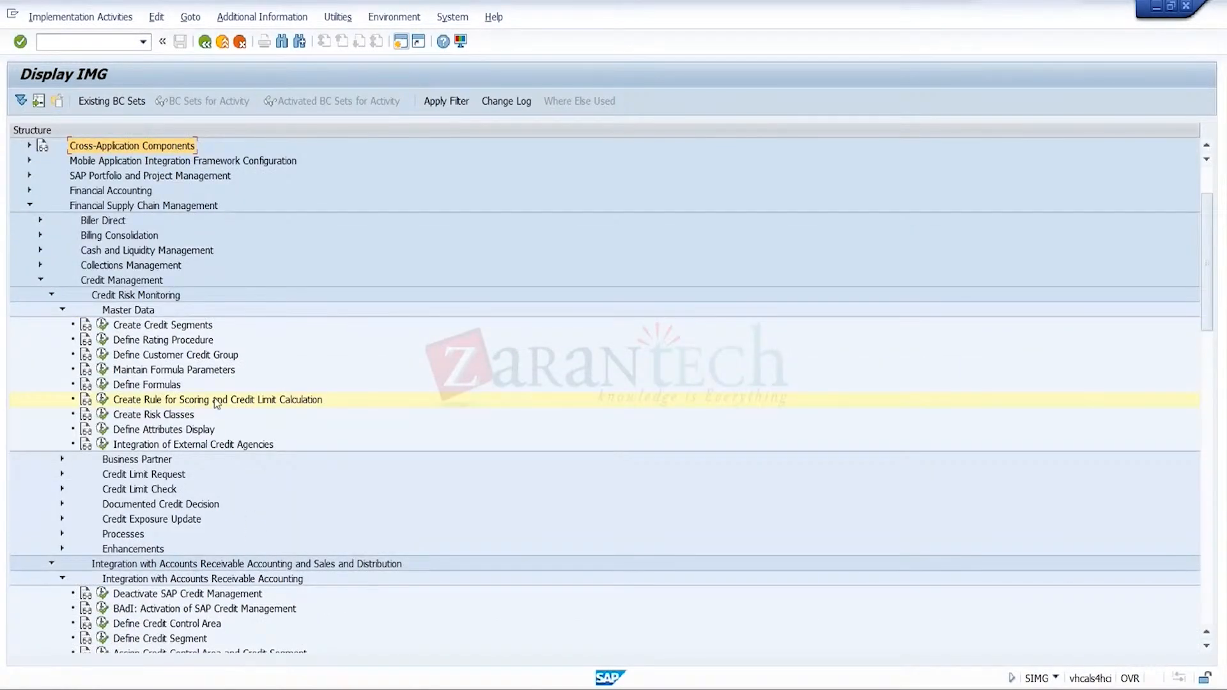
- Review the scoring rule and risk class activities and the contents of the Business Partner node, leaving that node collapsed
{"action": "left_click", "coordinate": [233, 404]}
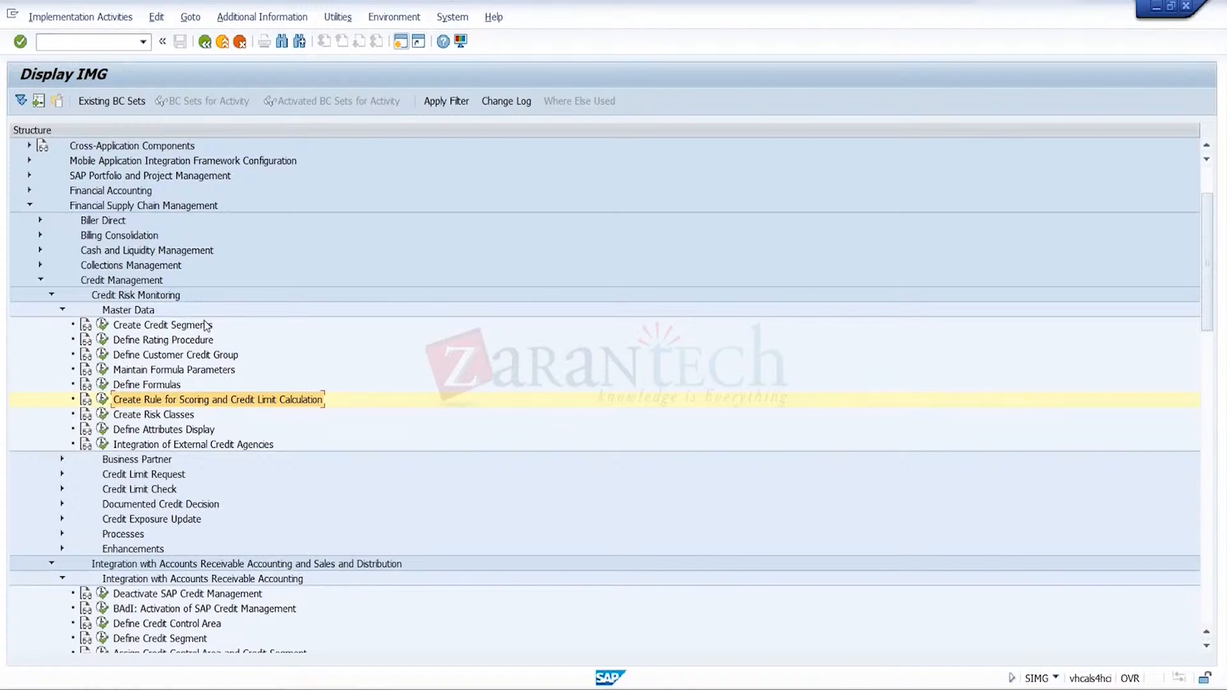
{"action": "left_click", "coordinate": [181, 418]}
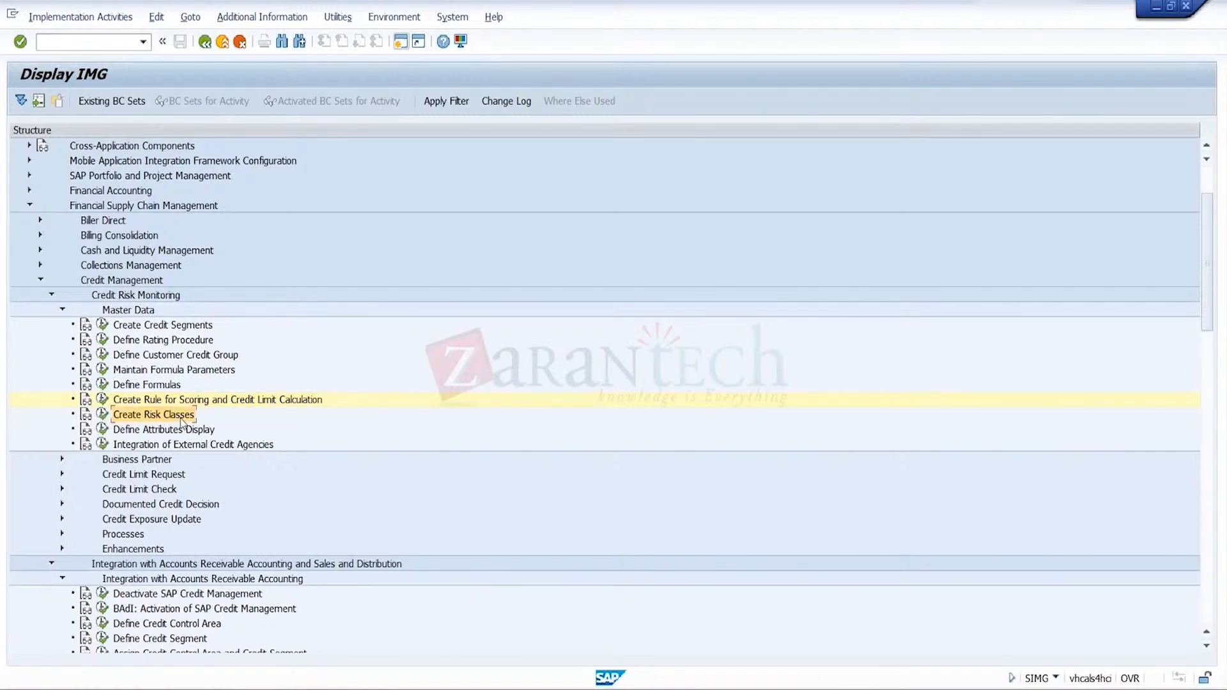
{"action": "left_click", "coordinate": [62, 460]}
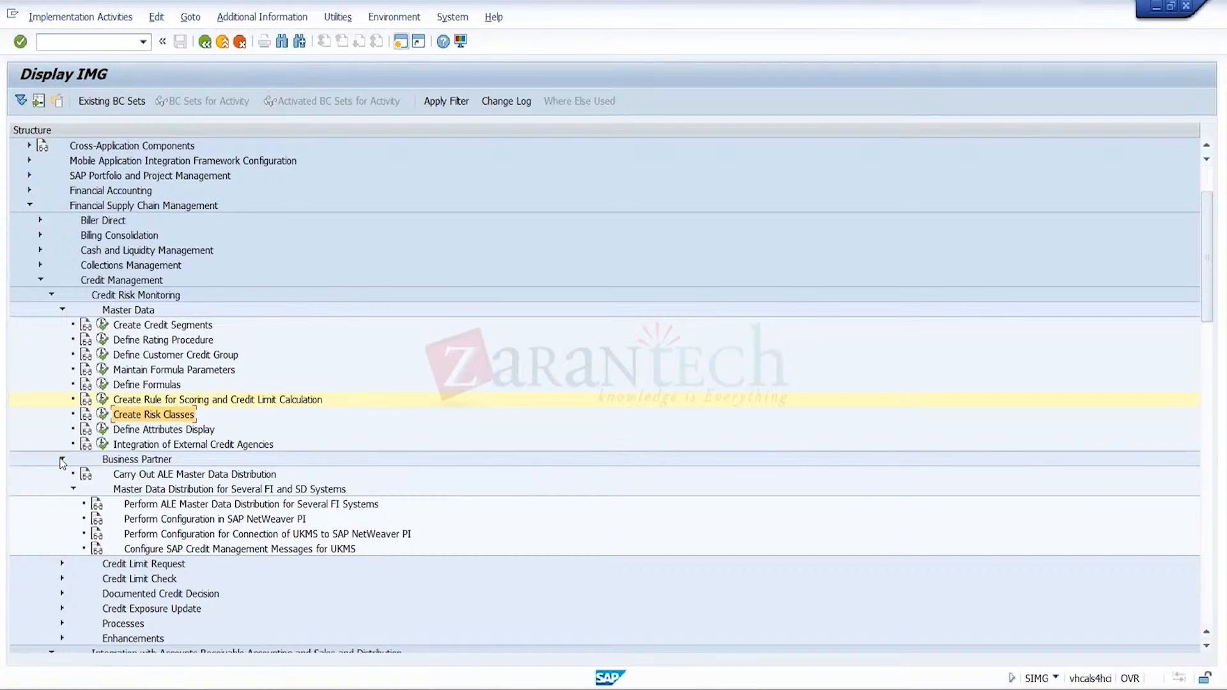
{"action": "left_click", "coordinate": [62, 460]}
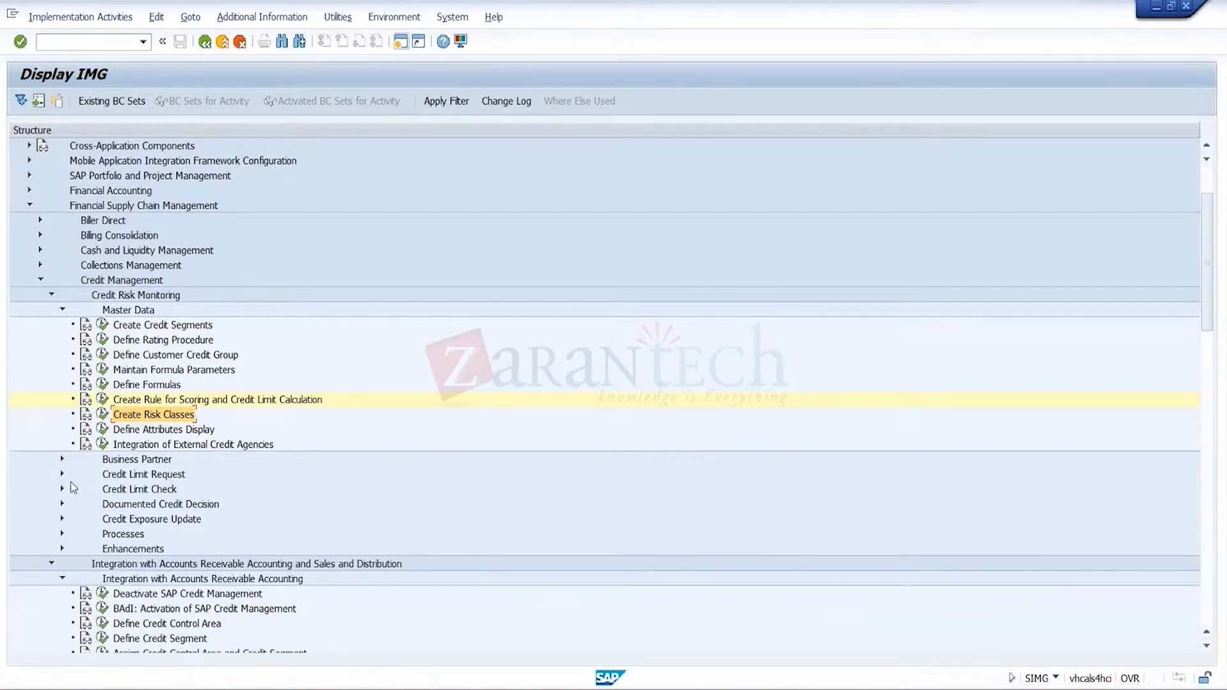
- Expand Credit Limit Check under Credit Risk Monitoring and open the Define Checking Rules activity
{"action": "left_click", "coordinate": [62, 489]}
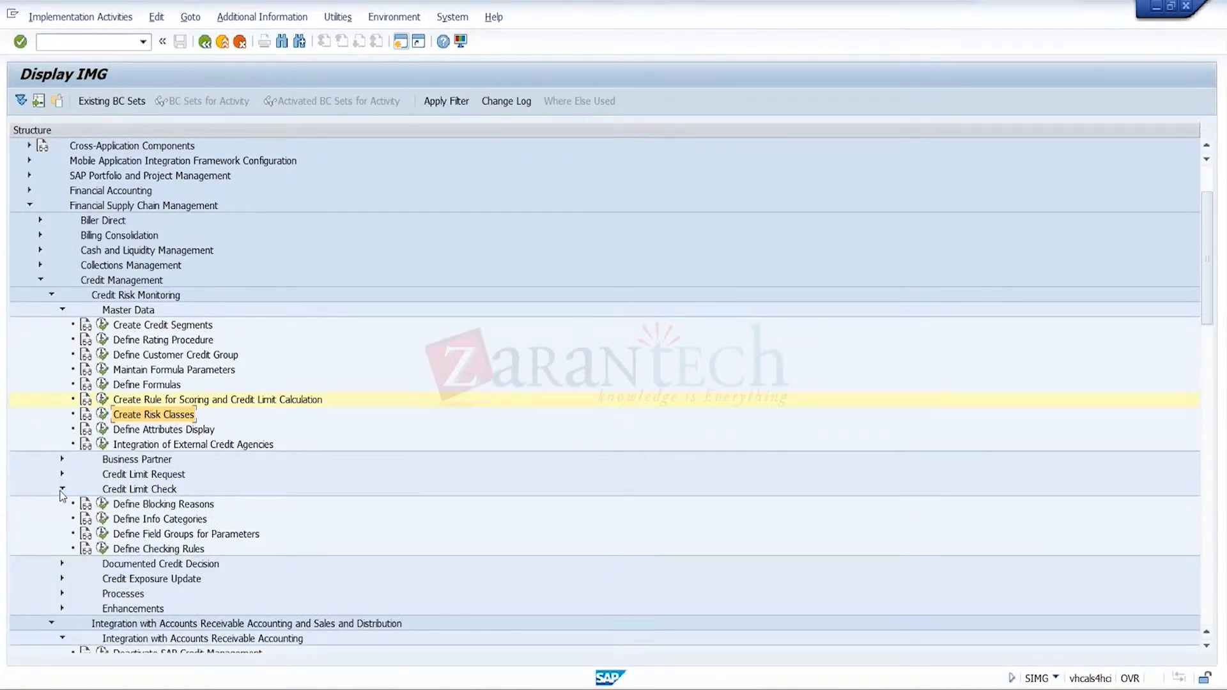
{"action": "left_click", "coordinate": [169, 550]}
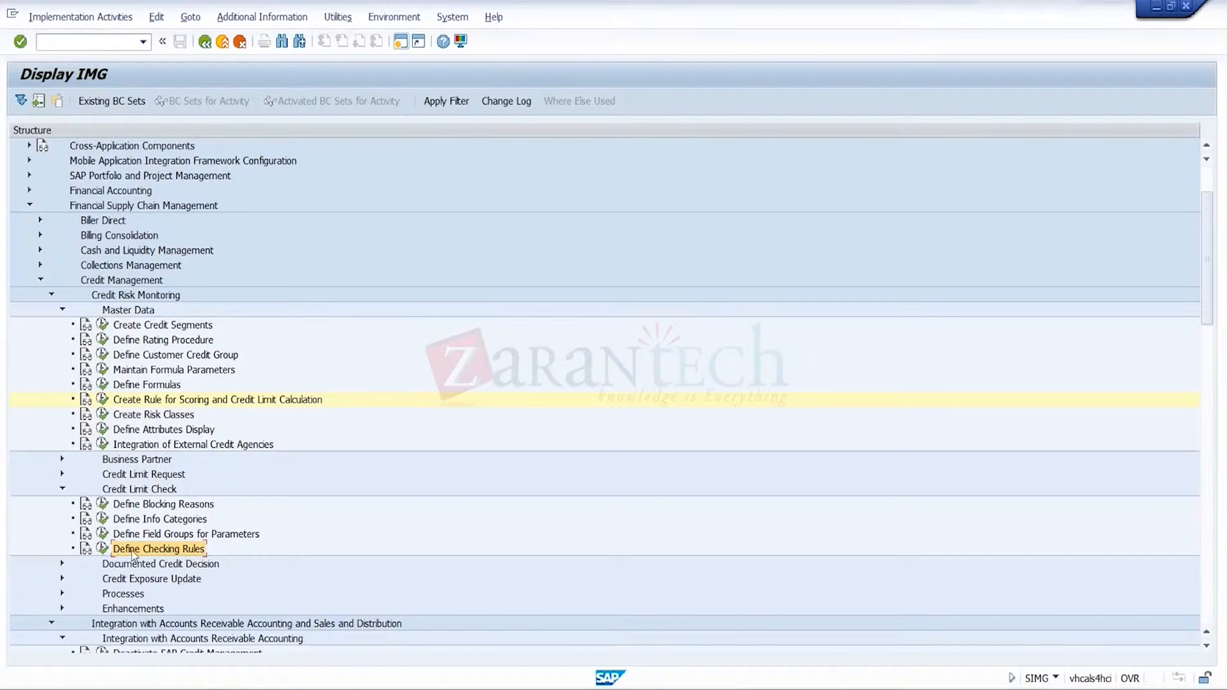
{"action": "left_click", "coordinate": [102, 549]}
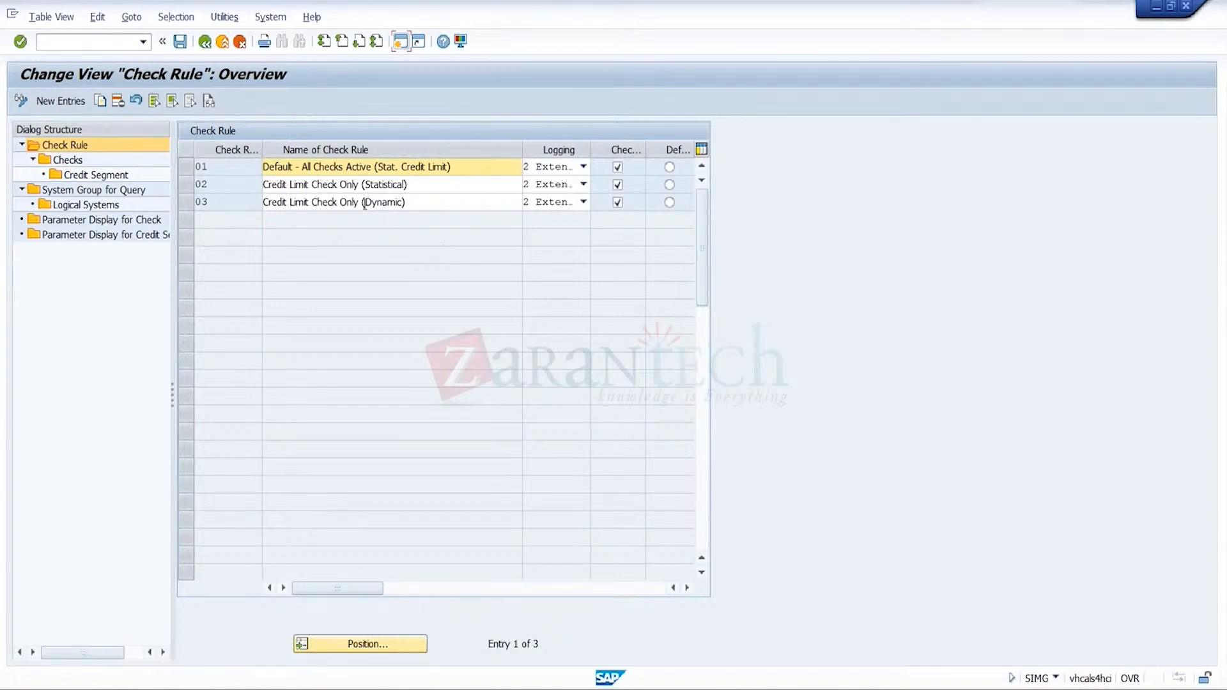
- Examine the checks and credit horizon of check rule 03, and return to the Check Rule overview
{"action": "left_click", "coordinate": [187, 202]}
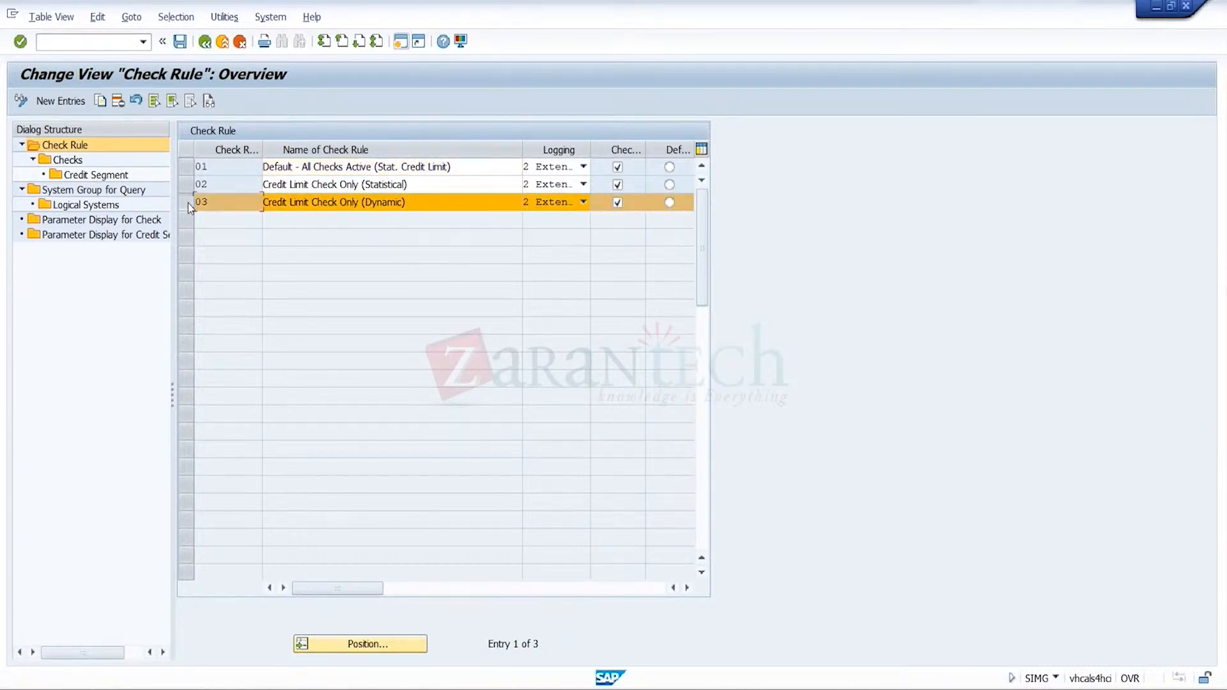
{"action": "double_click", "coordinate": [75, 163]}
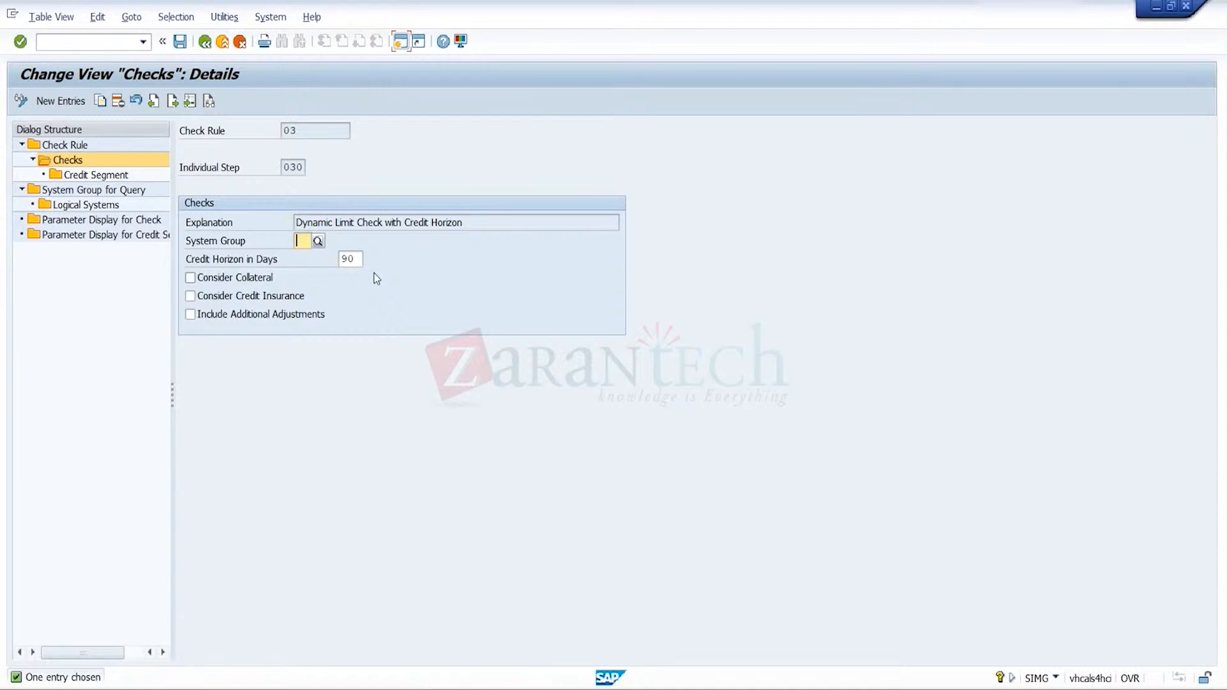
{"action": "left_click", "coordinate": [358, 259]}
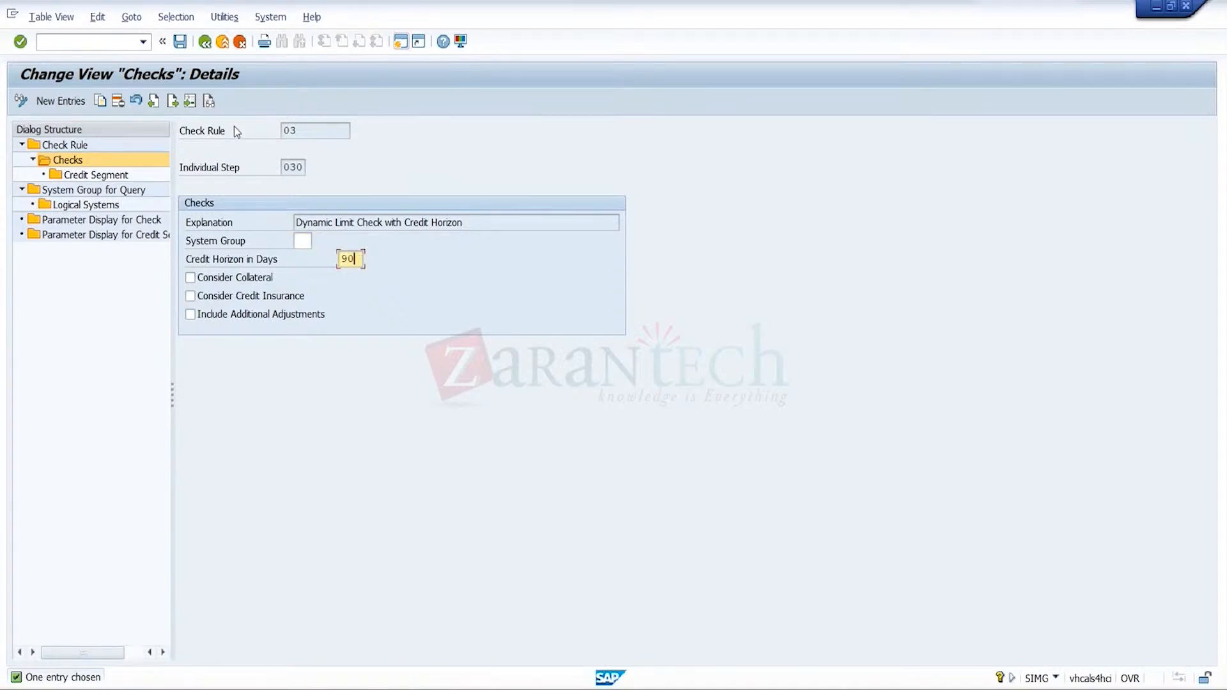
{"action": "left_click", "coordinate": [200, 46]}
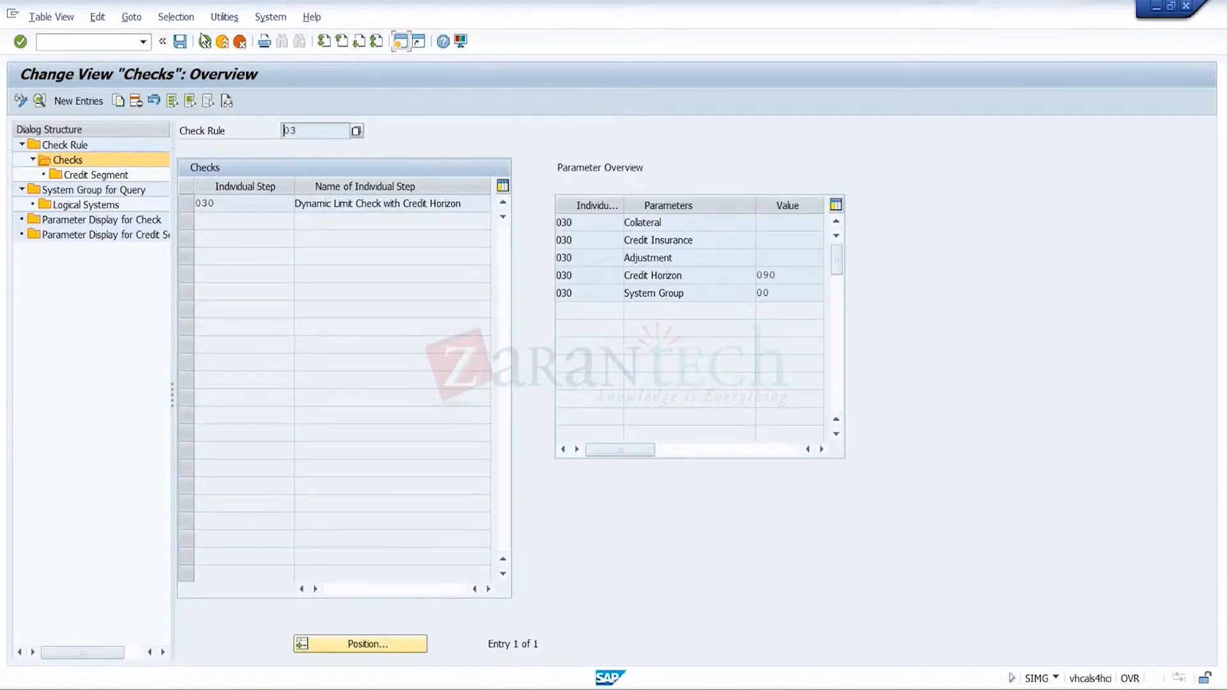
{"action": "left_click", "coordinate": [205, 44]}
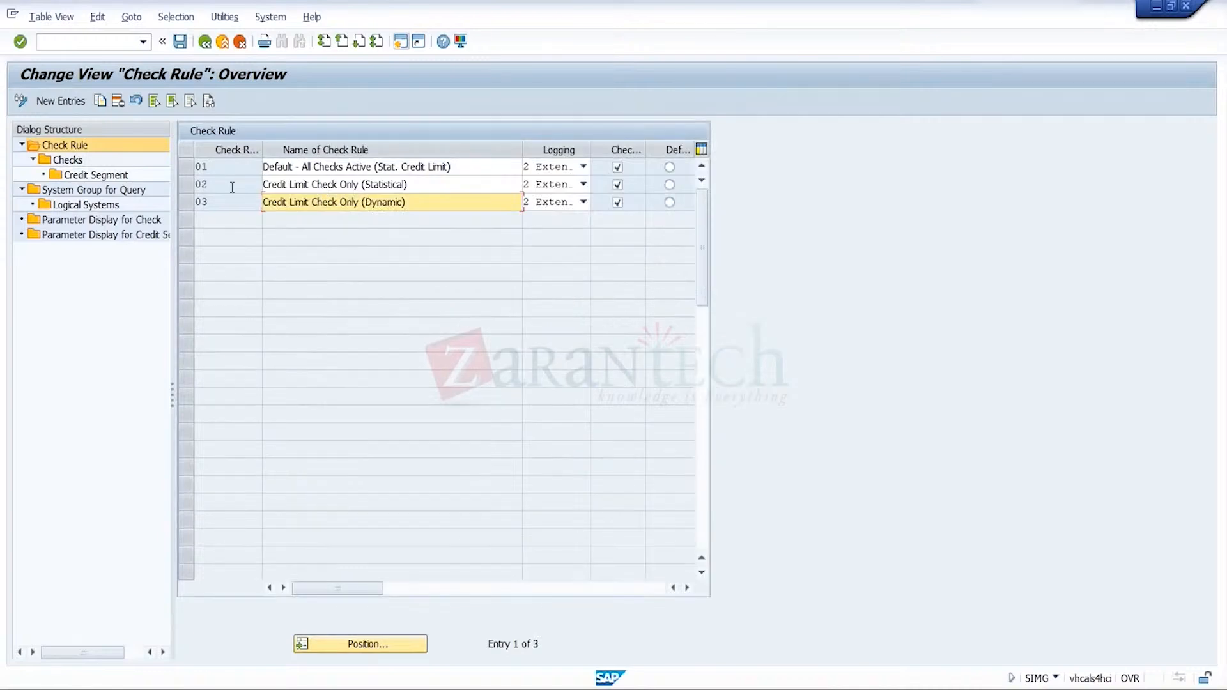
- Open the Checks of check rule 01 and examine its individual steps and parameters
{"action": "left_click", "coordinate": [188, 167]}
{"action": "double_click", "coordinate": [65, 164]}
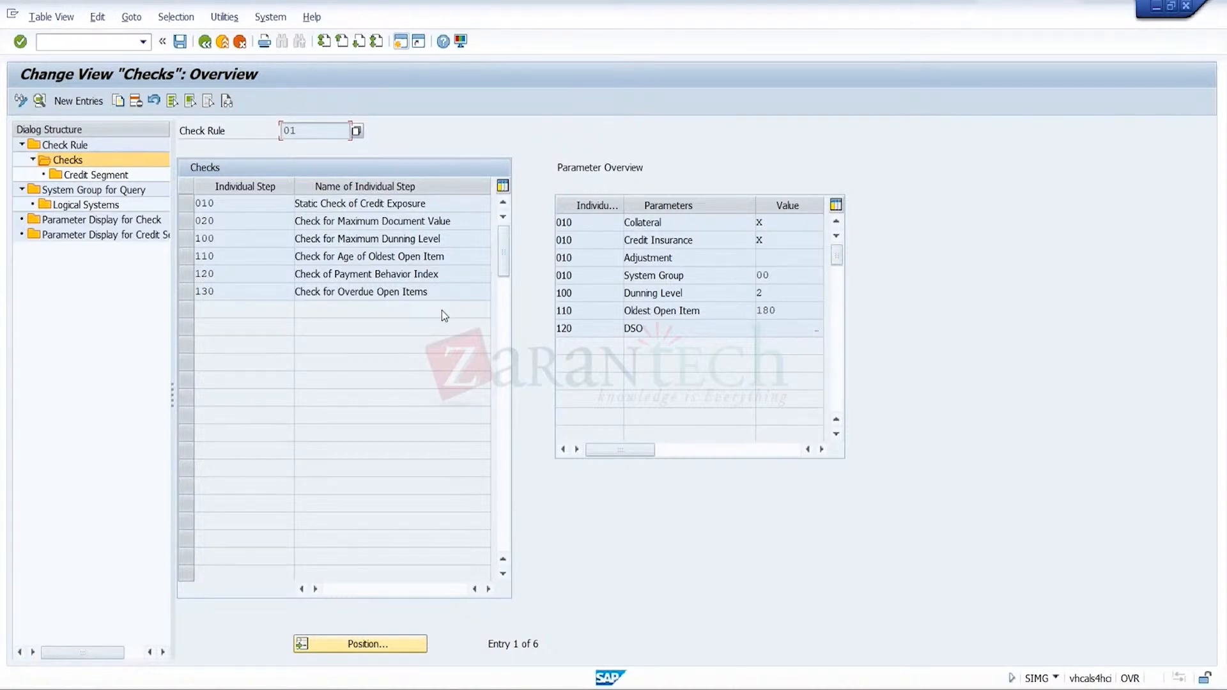
{"action": "left_click", "coordinate": [379, 206]}
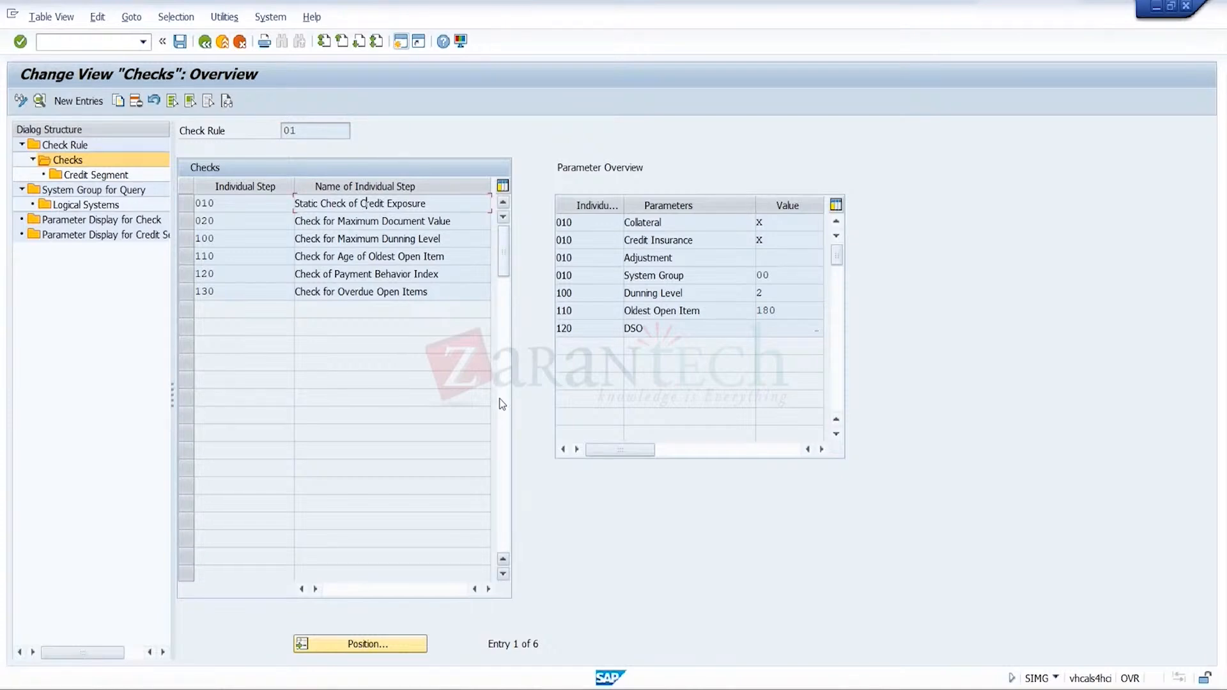
- Examine the maximum document values per credit segment for individual step 020 of check rule 01, and exit the checking rules
{"action": "left_click", "coordinate": [186, 221]}
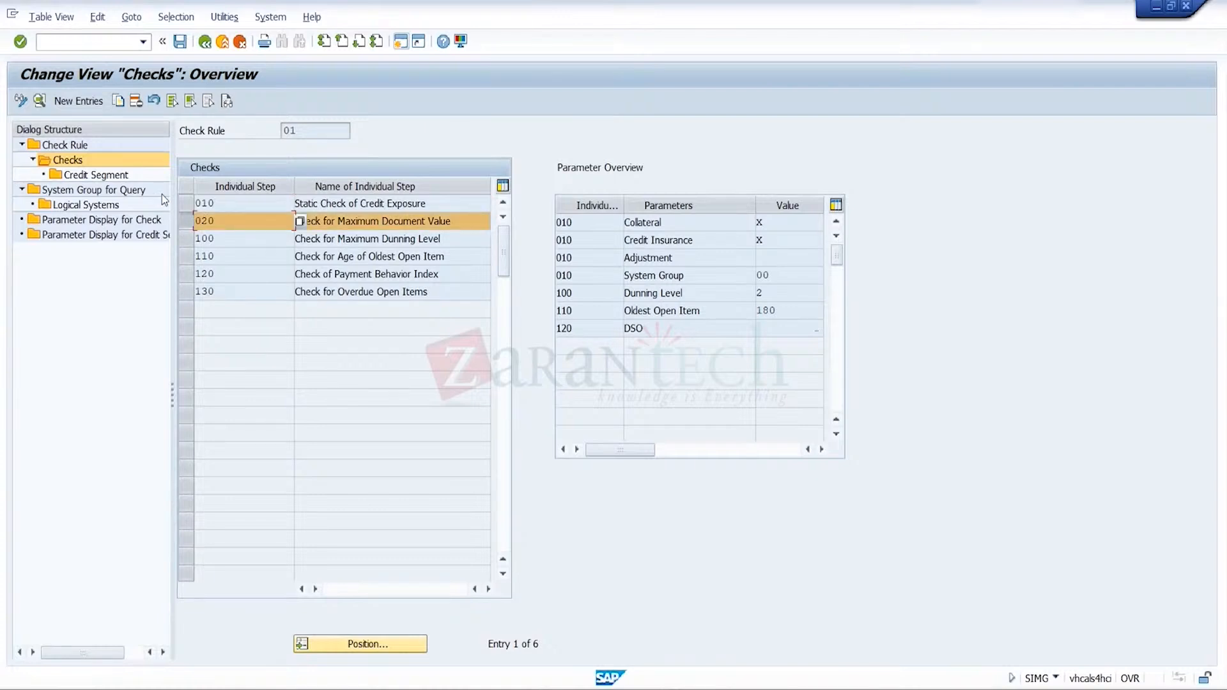
{"action": "left_click", "coordinate": [126, 177]}
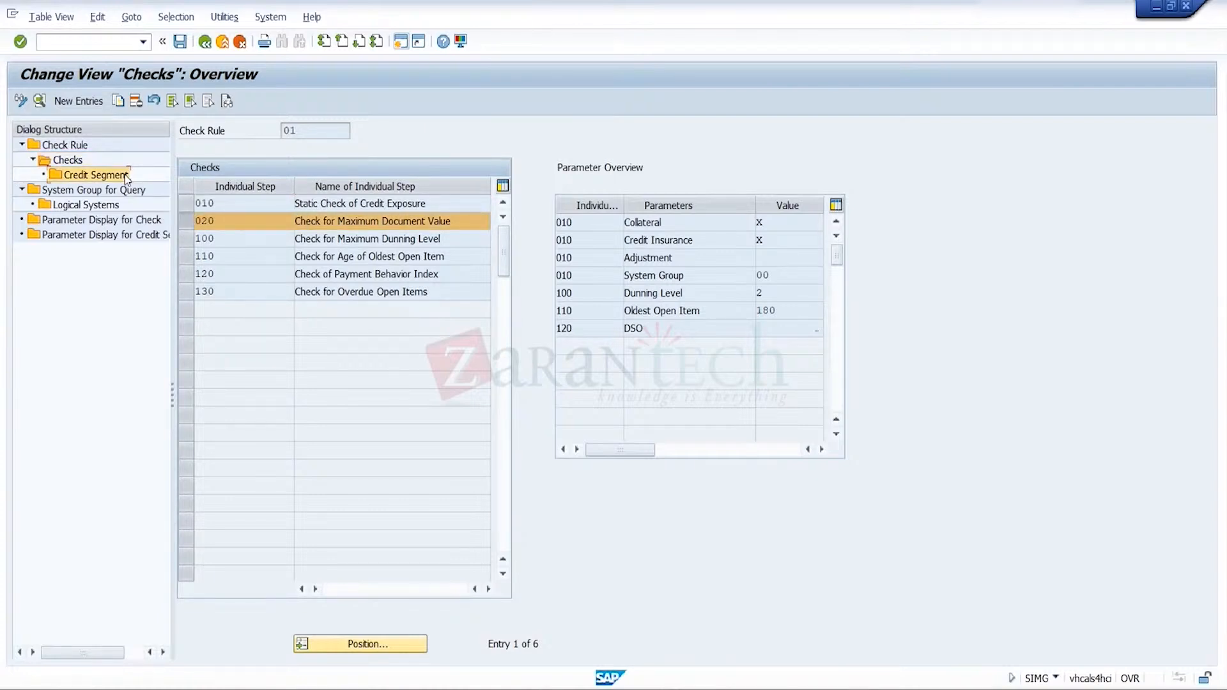
{"action": "double_click", "coordinate": [126, 176]}
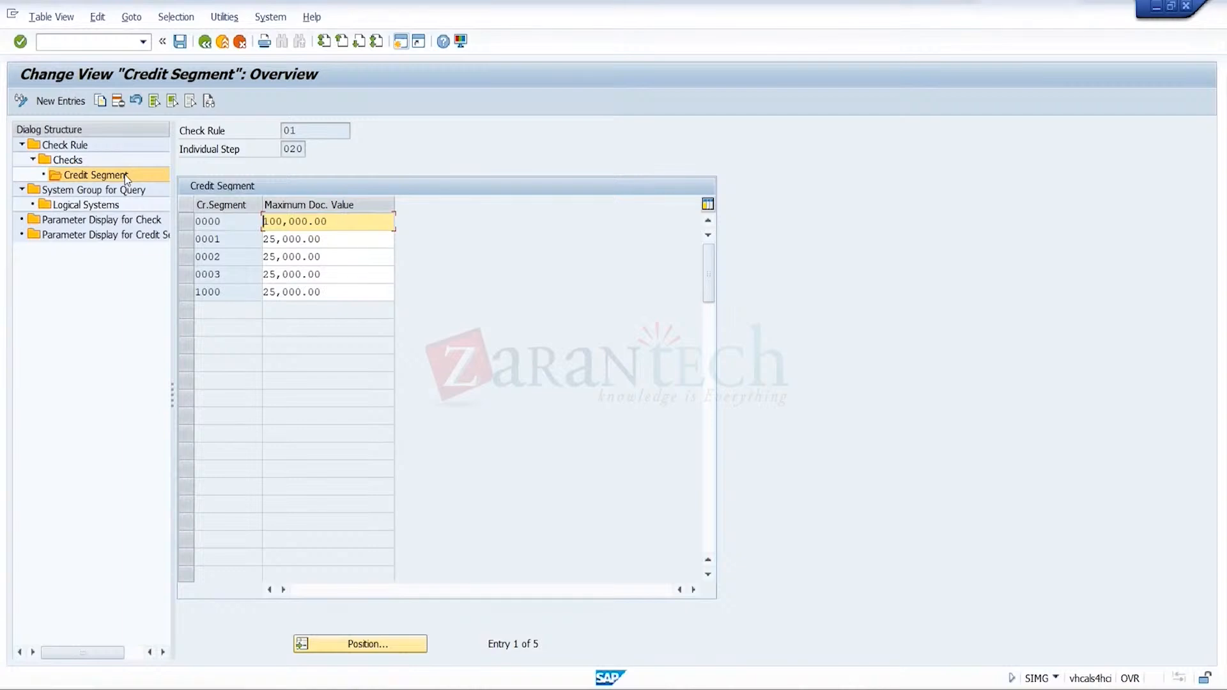
{"action": "left_click", "coordinate": [206, 43]}
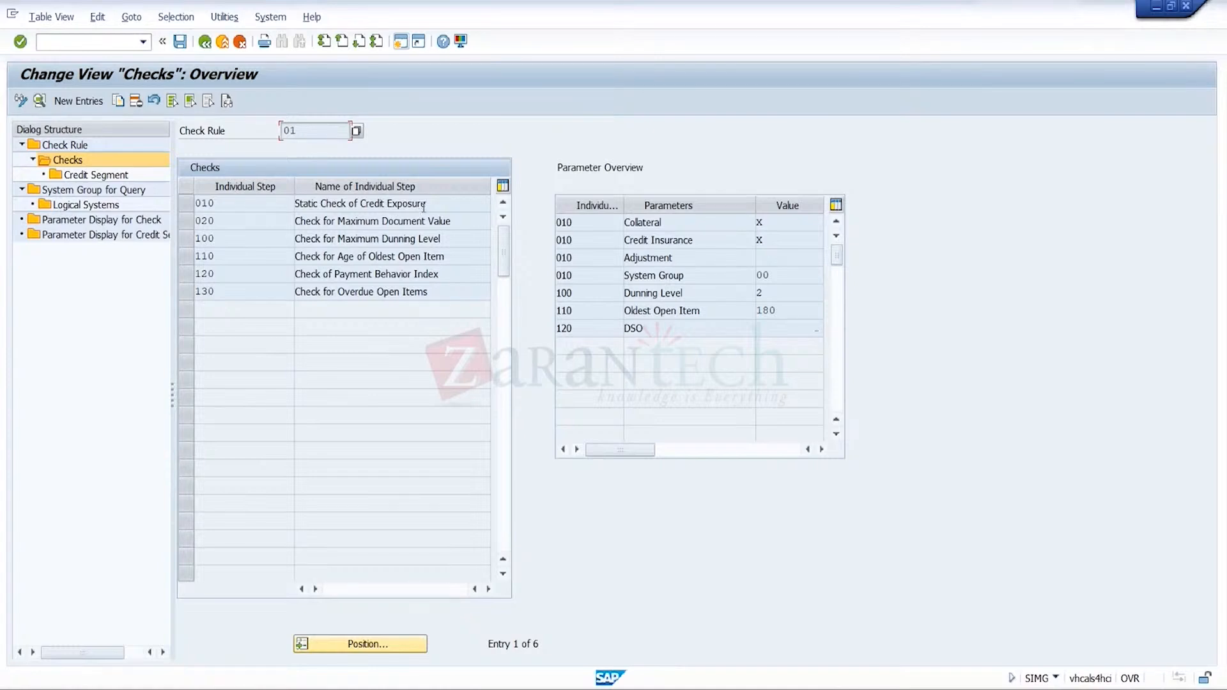
{"action": "left_click", "coordinate": [225, 48]}
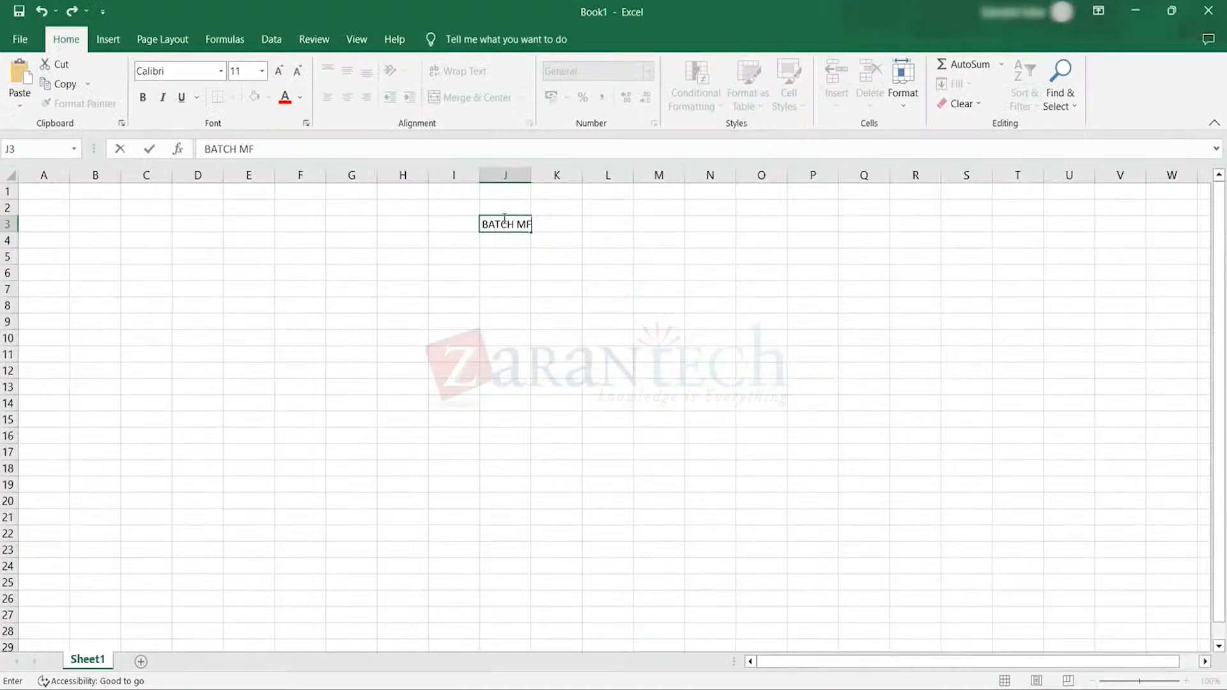
- In Excel's Book1 workbook, enter the heading BATCH MGMT in cell J3 and select cell J6
{"action": "key", "text": "BackSpace"}
{"action": "type", "text": "GMT"}
{"action": "left_click", "coordinate": [528, 275]}
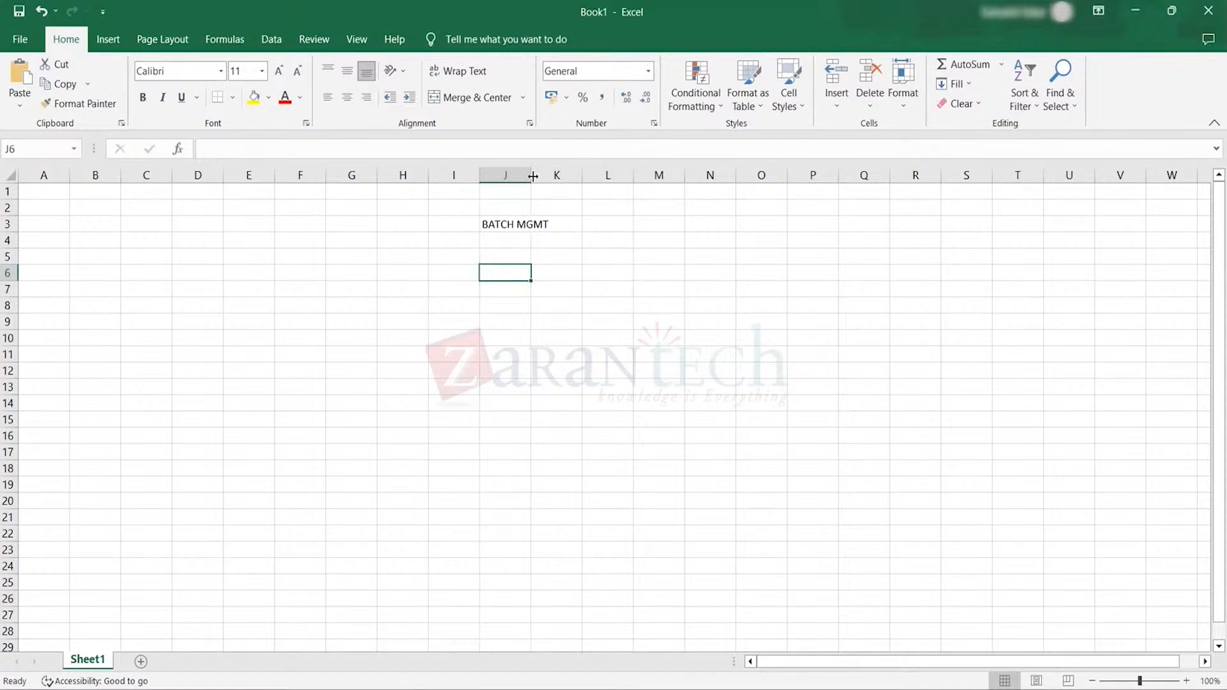
- Fit column J to the width of its BATCH MGMT heading and enter BATCH LEVEL in cell K4
{"action": "double_click", "coordinate": [533, 176]}
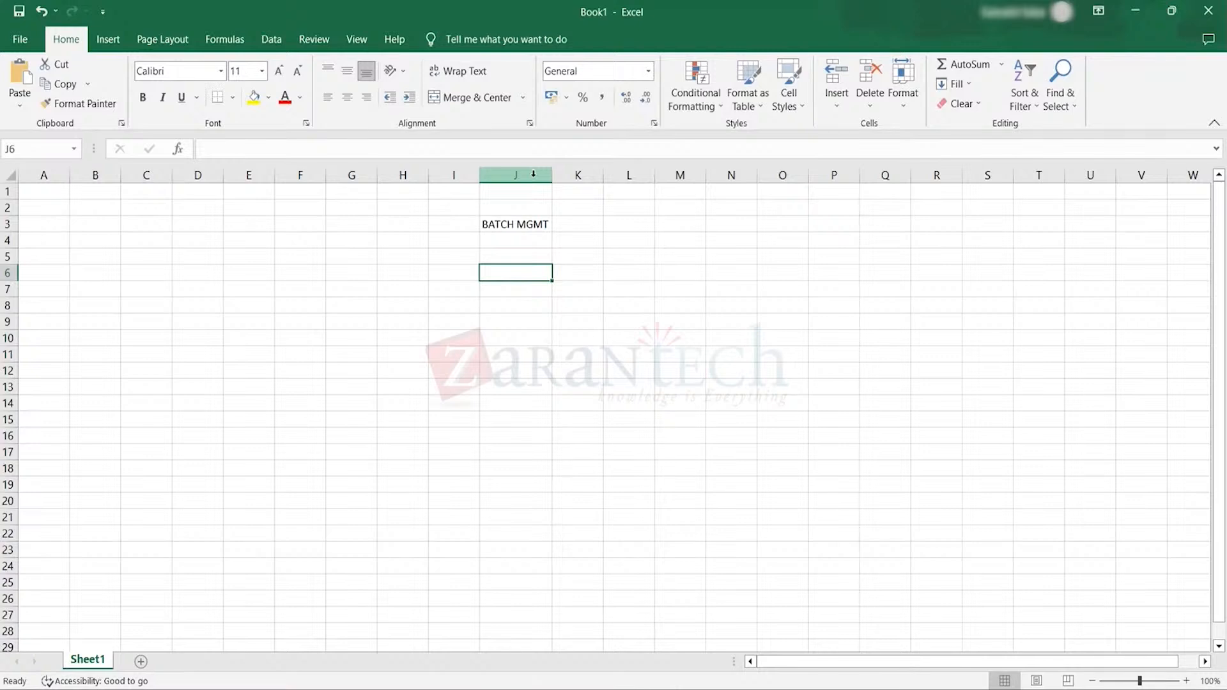
{"action": "left_click", "coordinate": [594, 243]}
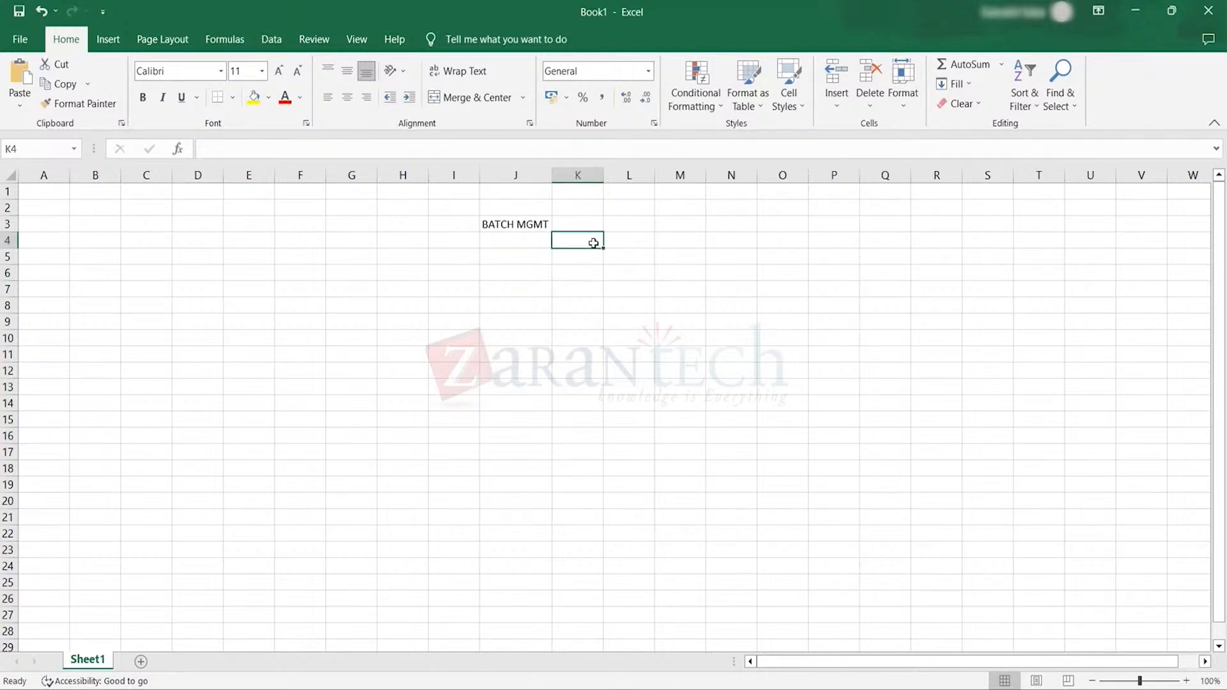
{"action": "type", "text": "BATCH "}
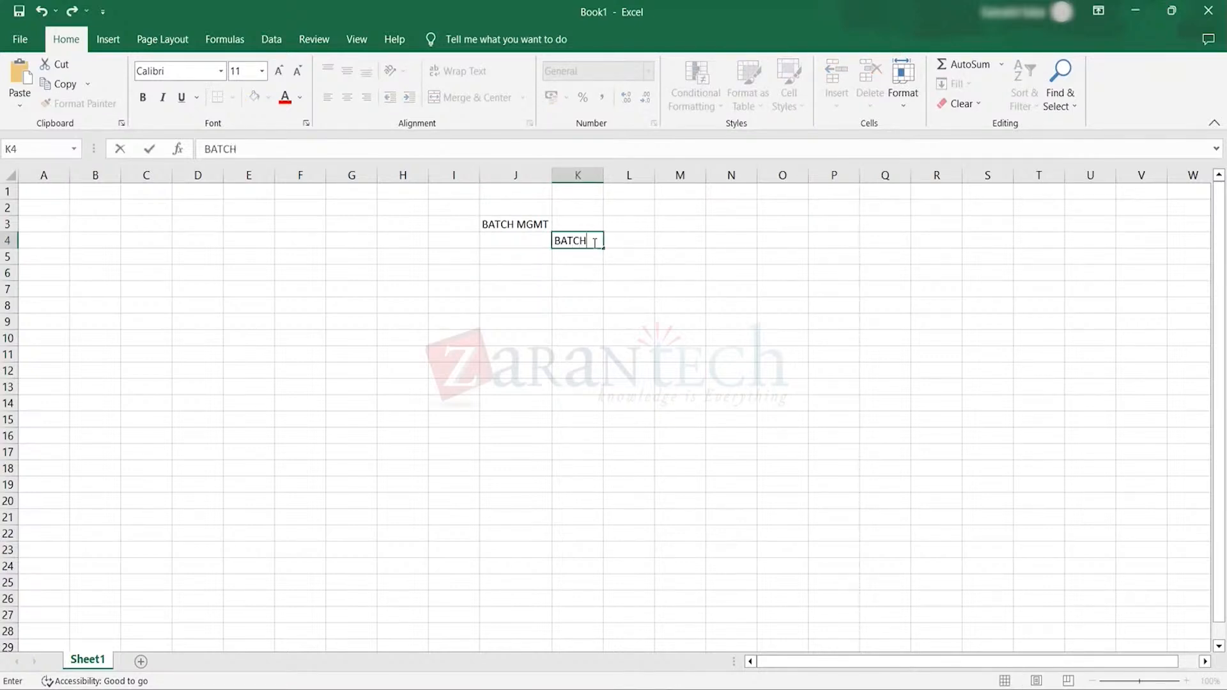
{"action": "type", "text": "LEVE;"}
{"action": "key", "text": "BackSpace"}
{"action": "type", "text": "L"}
{"action": "left_click", "coordinate": [606, 299]}
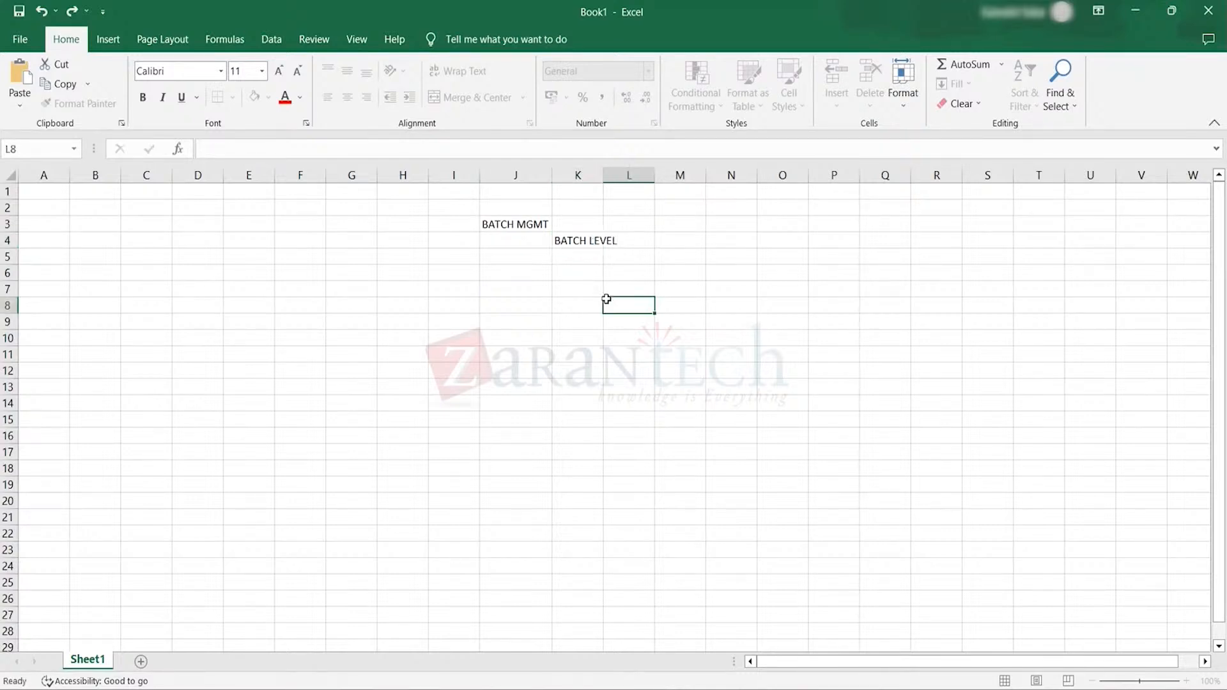
- Widen column K slightly and shorten the entry in cell K4 to BATCH
{"action": "left_click_drag", "start_coordinate": [603, 175], "coordinate": [620, 176]}
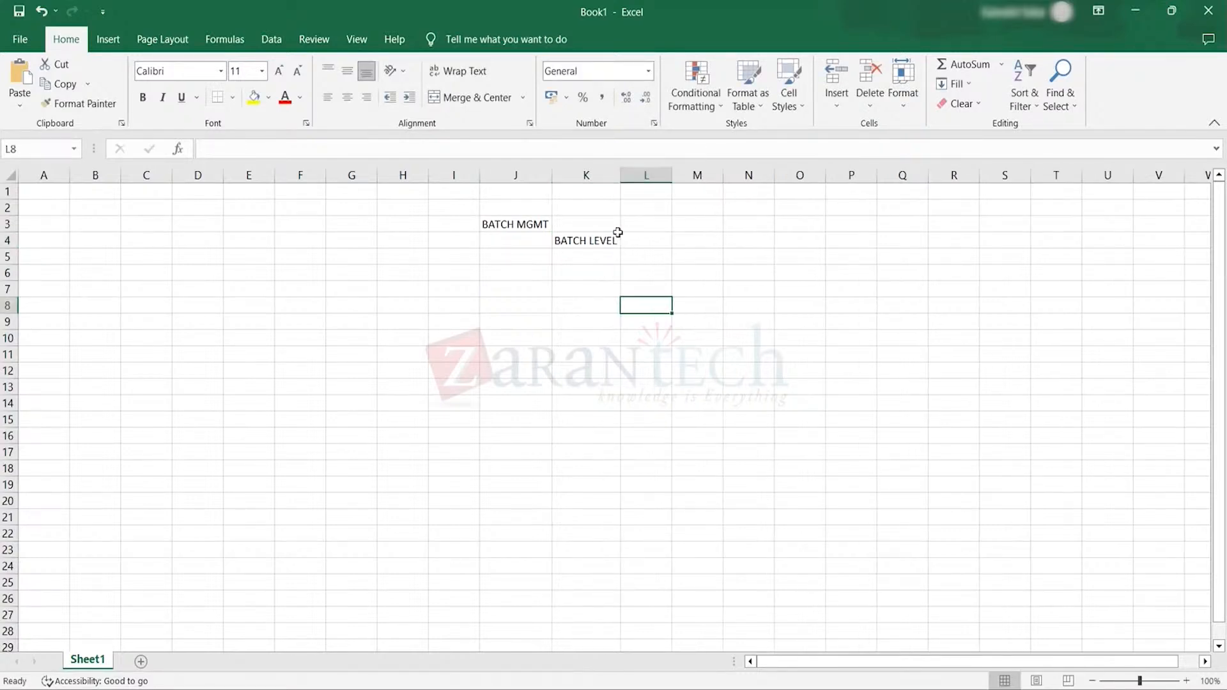
{"action": "left_click", "coordinate": [616, 239]}
{"action": "double_click", "coordinate": [616, 240]}
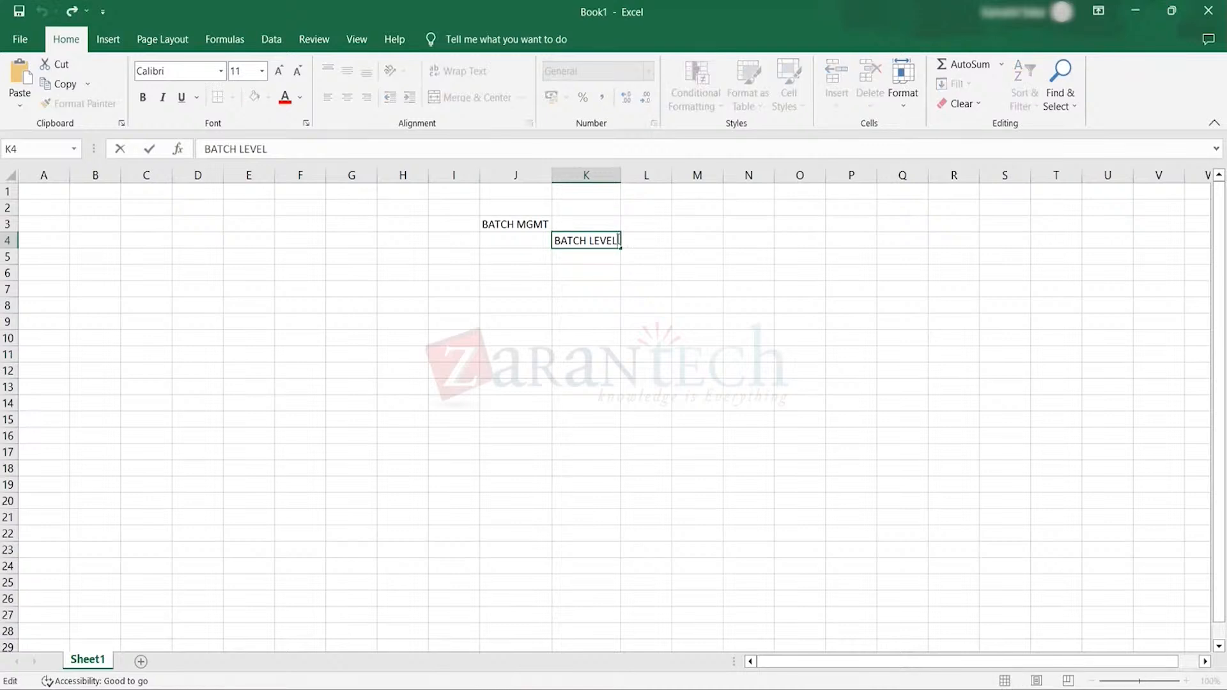
{"action": "key", "text": "BackSpace"}
{"action": "key", "text": "BackSpace"}
{"action": "key", "text": "BackSpace"}
{"action": "key", "text": "BackSpace"}
{"action": "key", "text": "BackSpace"}
{"action": "key", "text": "BackSpace"}
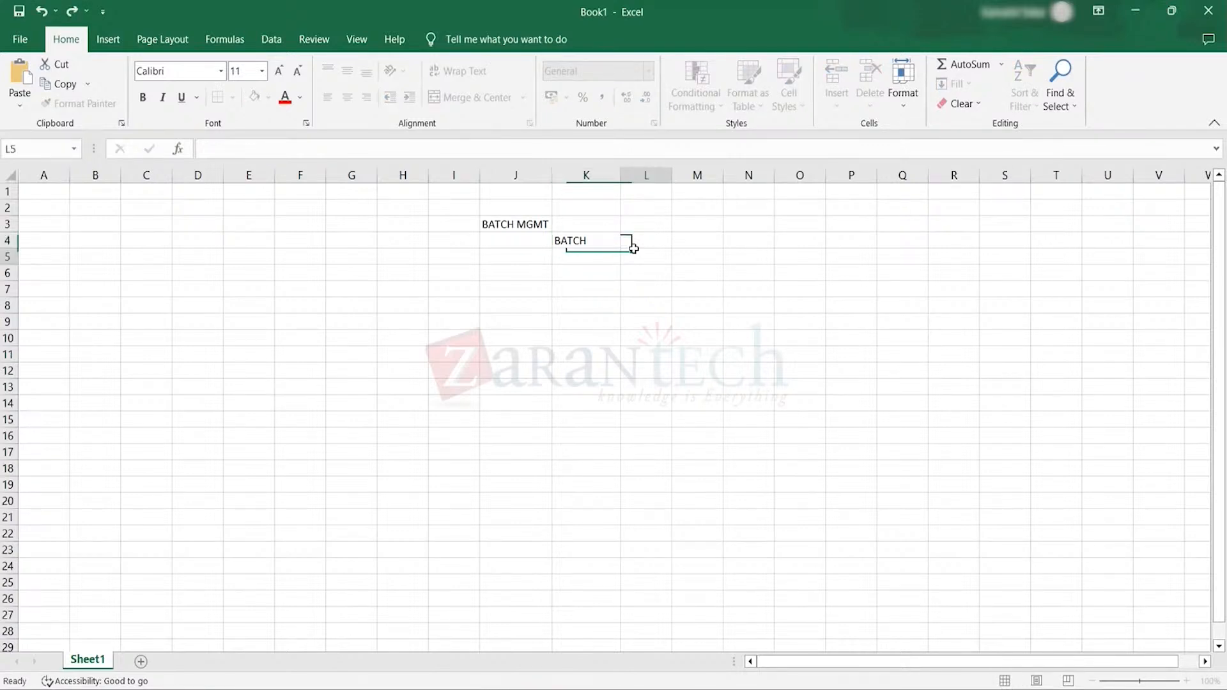
- Enter PLANT LEVEL in cell L5, one column over and one row below the BATCH entry
{"action": "left_click", "coordinate": [633, 251]}
{"action": "left_click", "coordinate": [633, 245]}
{"action": "left_click", "coordinate": [634, 250]}
{"action": "type", "text": "P"}
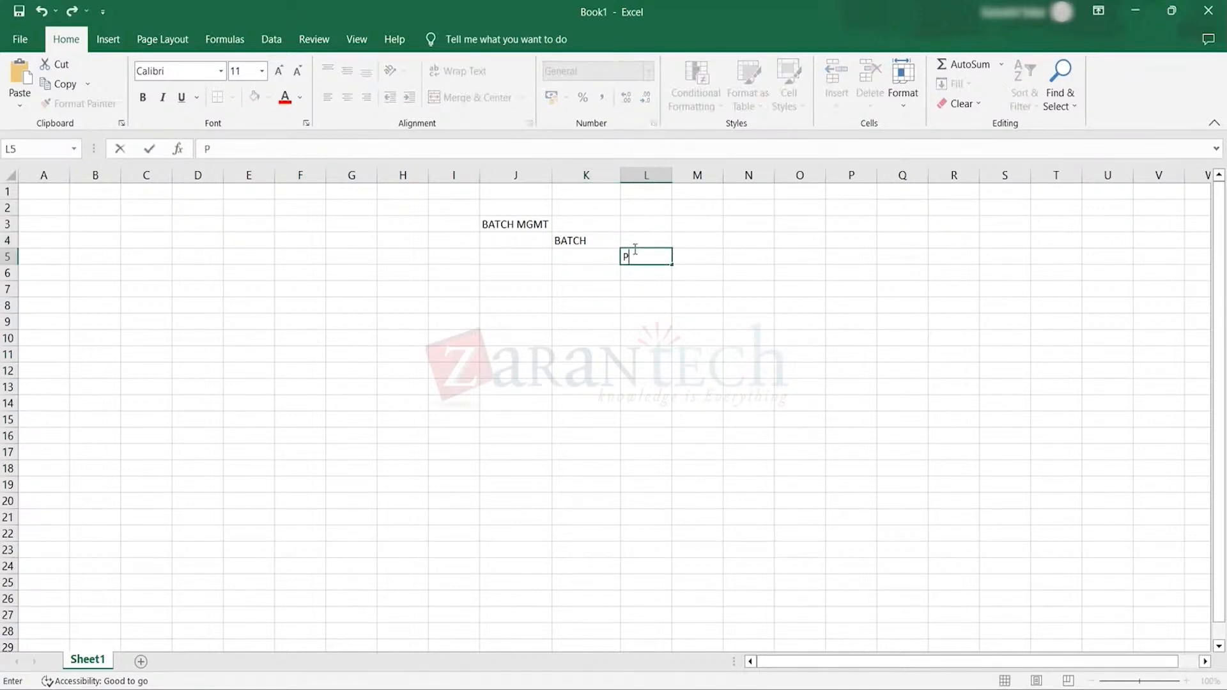
{"action": "type", "text": "LANT LEVEL"}
{"action": "left_click", "coordinate": [613, 343]}
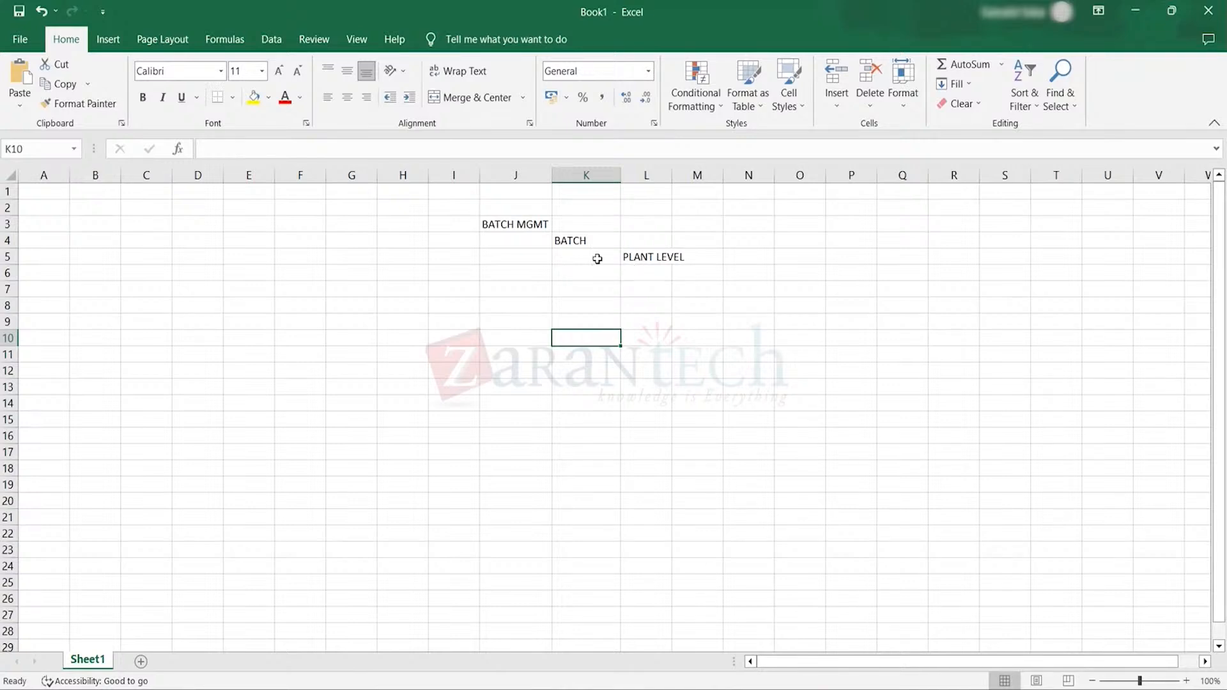
{"action": "left_click", "coordinate": [585, 243]}
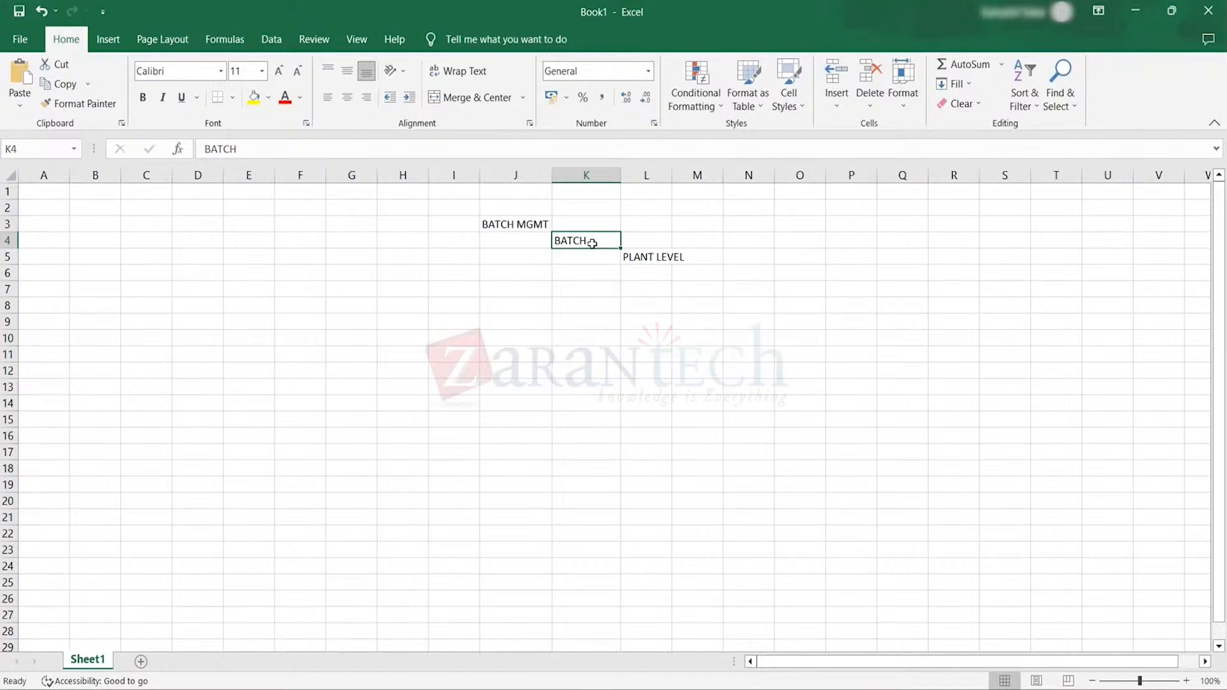
{"action": "left_click", "coordinate": [411, 289]}
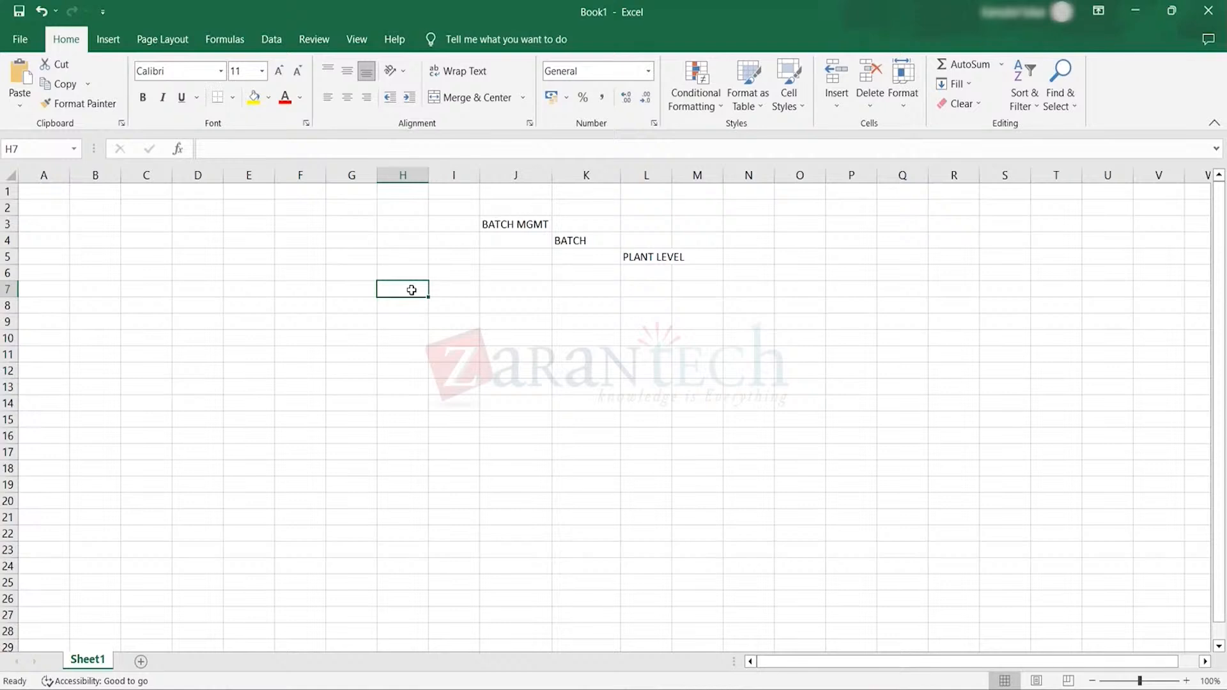
{"action": "left_click", "coordinate": [418, 257]}
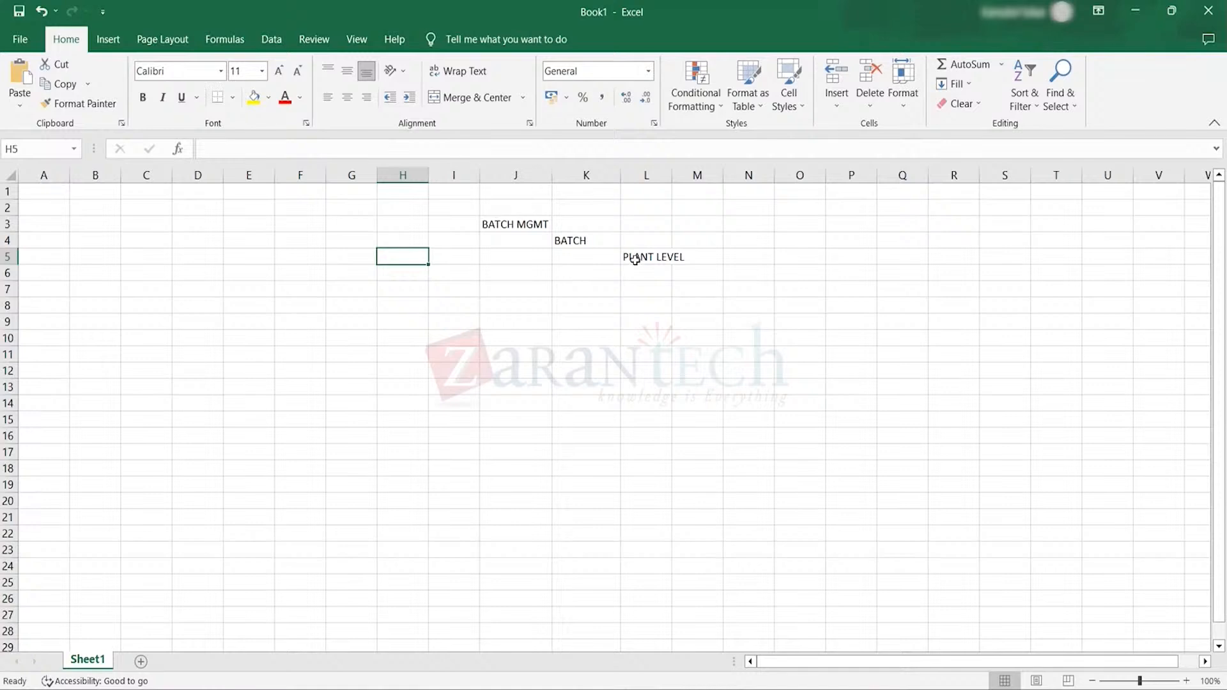
{"action": "left_click", "coordinate": [637, 258]}
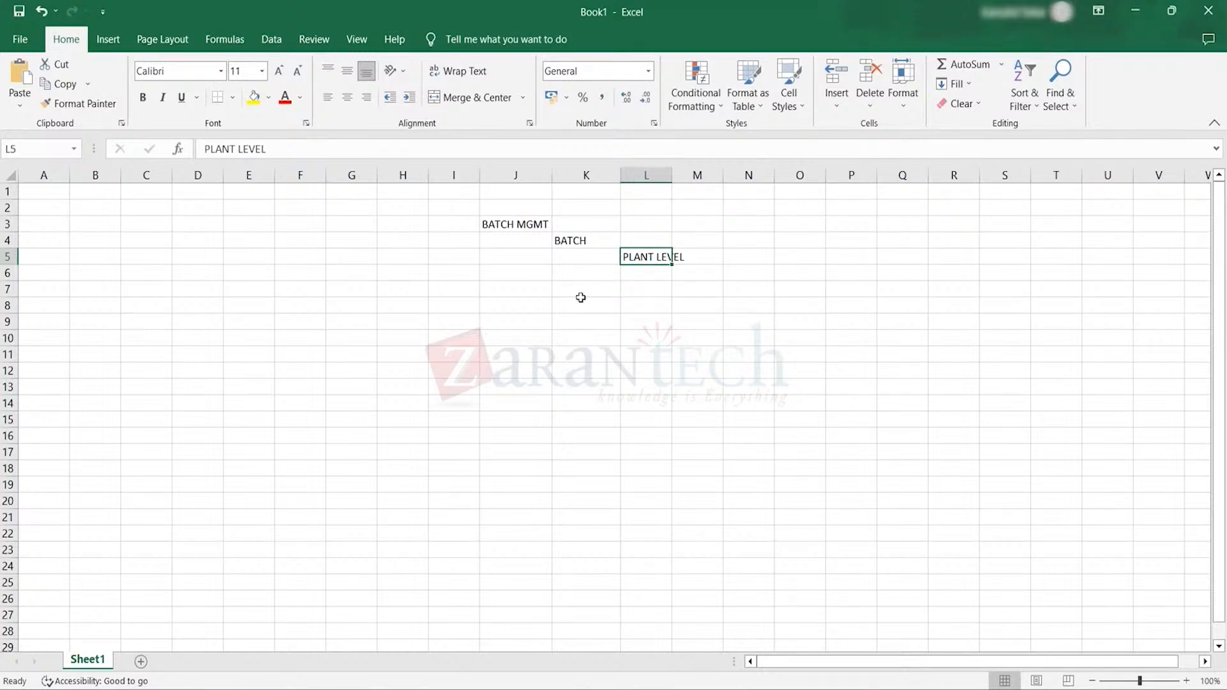
- Enter the material BT1000 in cell G7 and PLANT 1 beneath it in cell H8
{"action": "left_click", "coordinate": [362, 283]}
{"action": "type", "text": "B"}
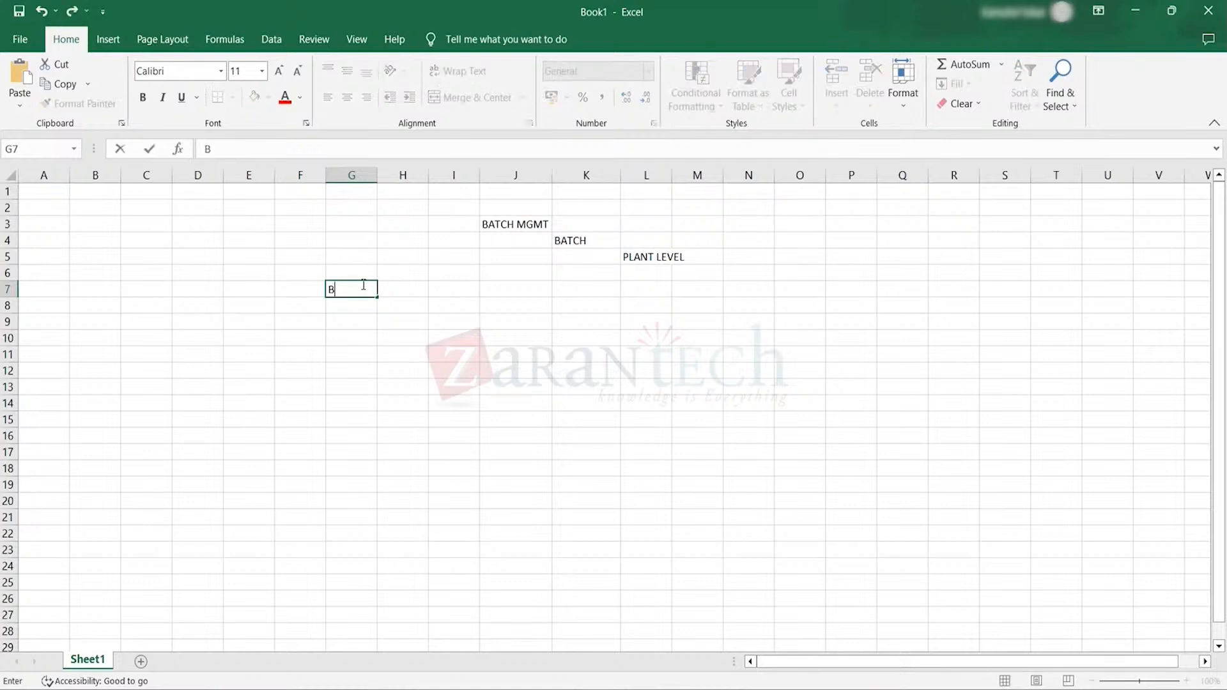
{"action": "type", "text": "T1000"}
{"action": "left_click", "coordinate": [392, 303]}
{"action": "type", "text": "PL"}
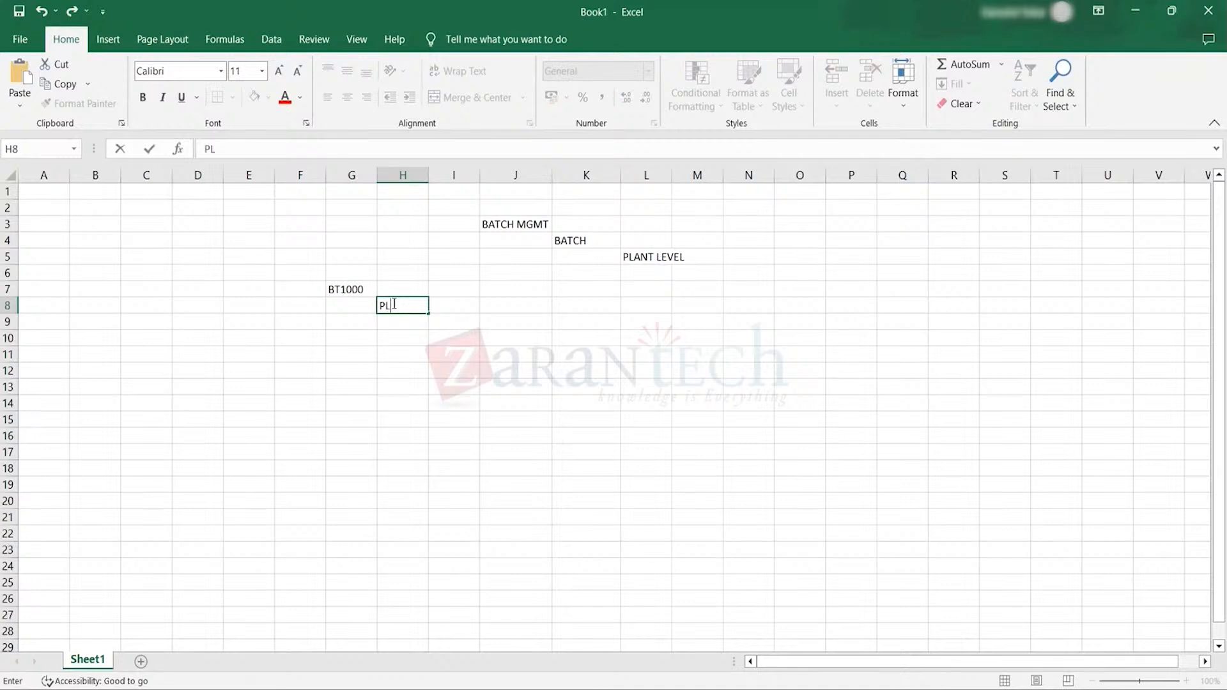
{"action": "type", "text": "ANT 1"}
- Enter the batch B1000 in cell I9 and a second plant, PLANT2, in cell H10
{"action": "left_click", "coordinate": [452, 325]}
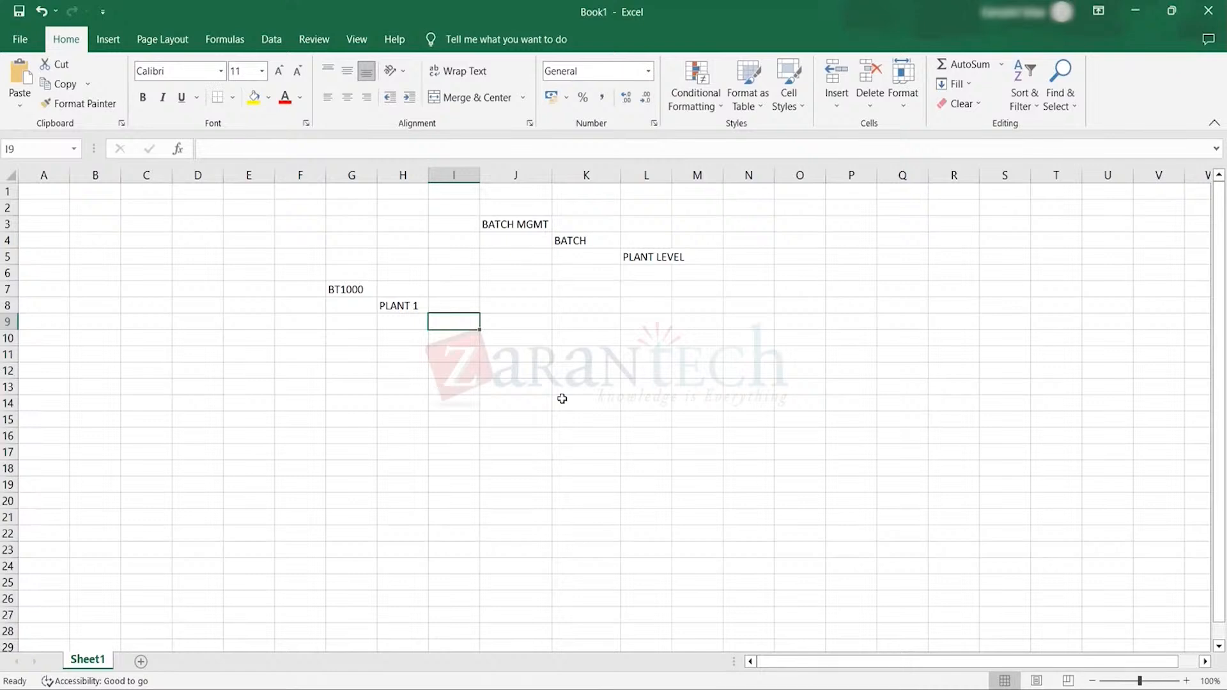
{"action": "type", "text": "B1000"}
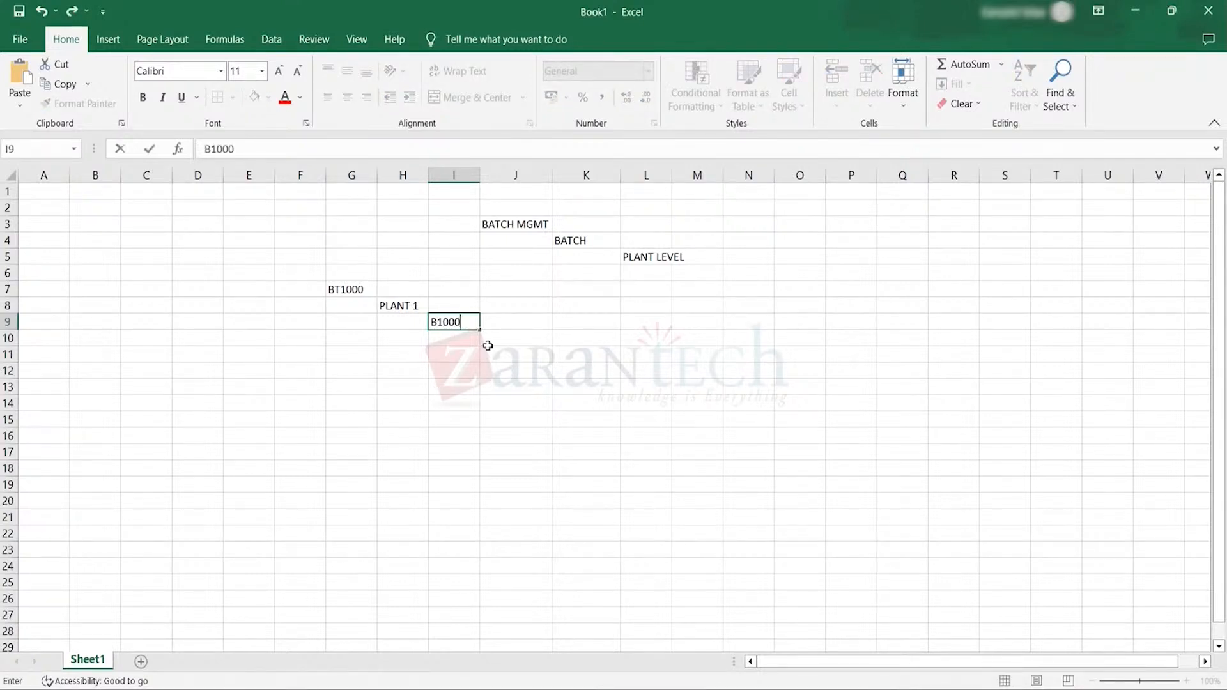
{"action": "left_click", "coordinate": [403, 339]}
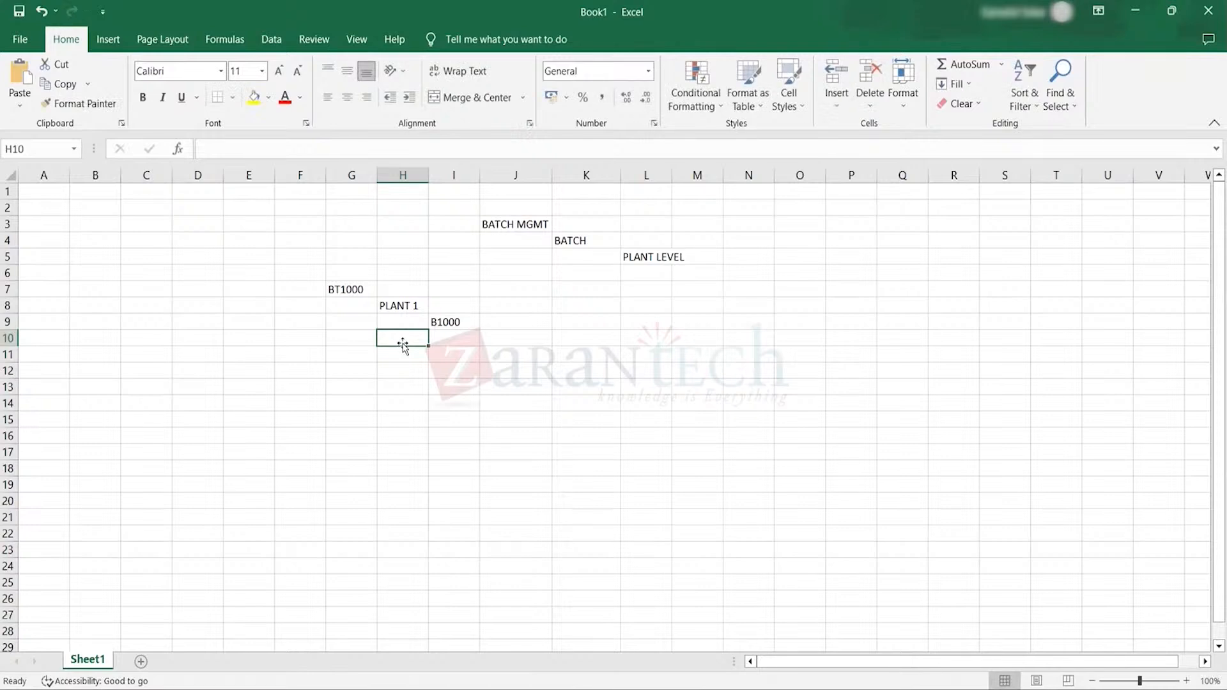
{"action": "type", "text": "PLANT2"}
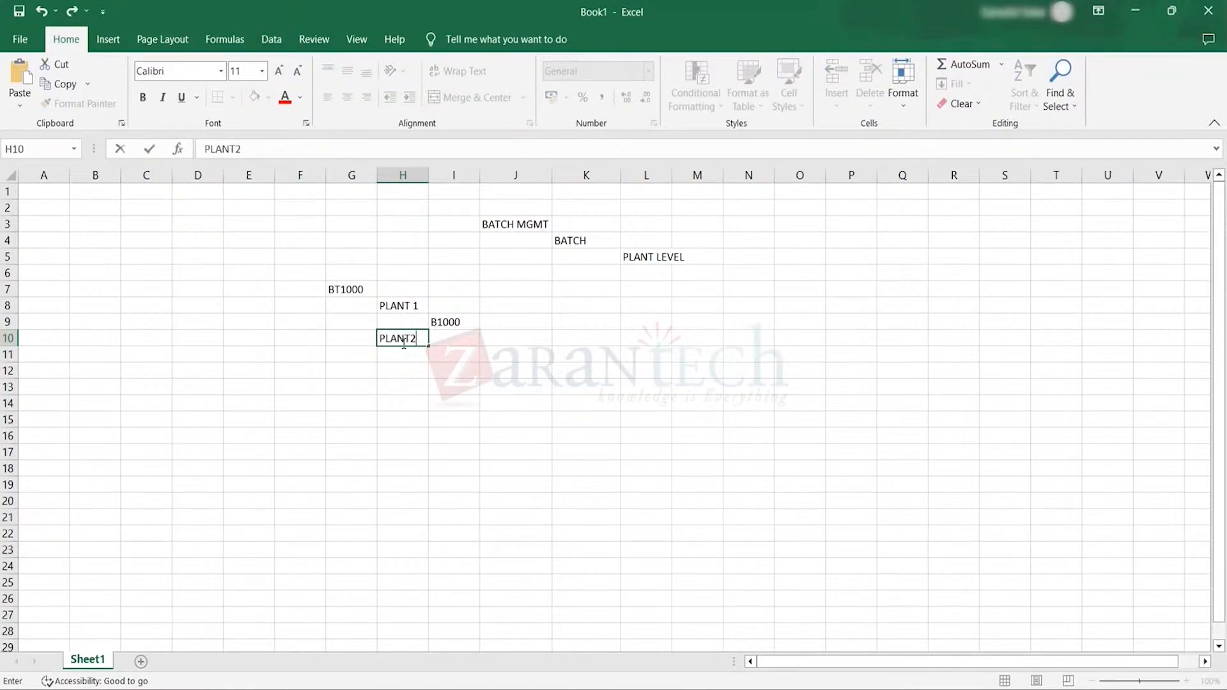
{"action": "left_click", "coordinate": [454, 356]}
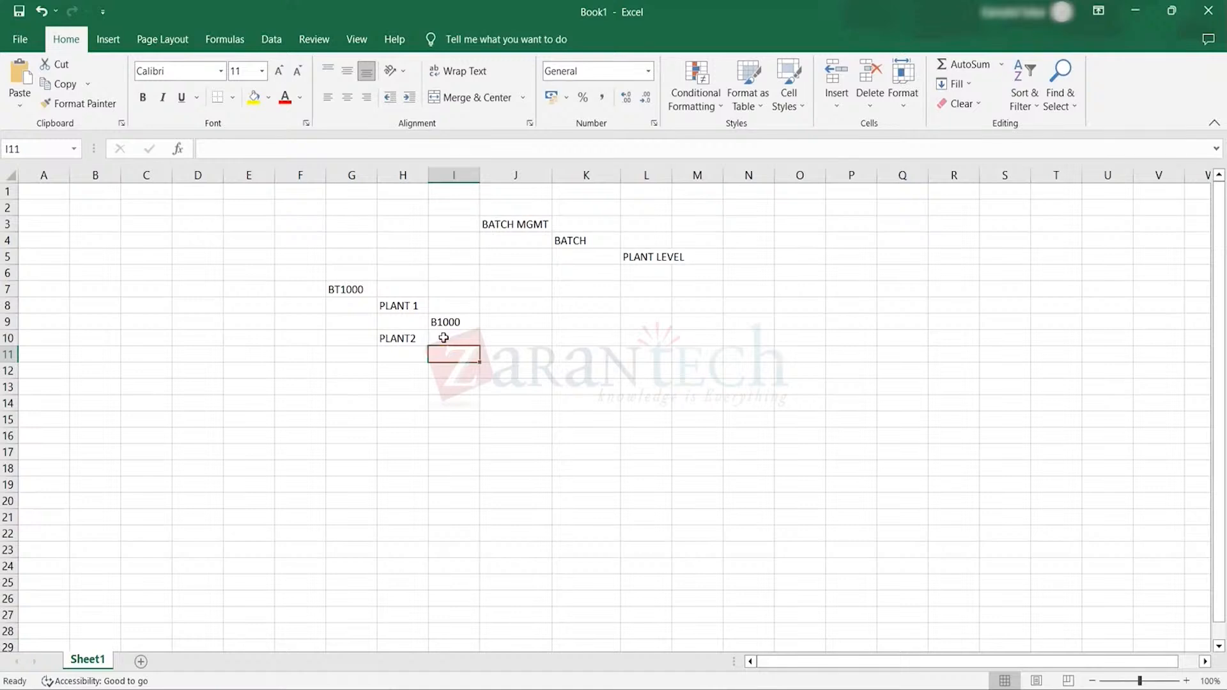
- Examine how material BT1000, PLANT 1, batch B1000 and PLANT2 relate in the plant-level batch example
{"action": "left_click", "coordinate": [351, 304]}
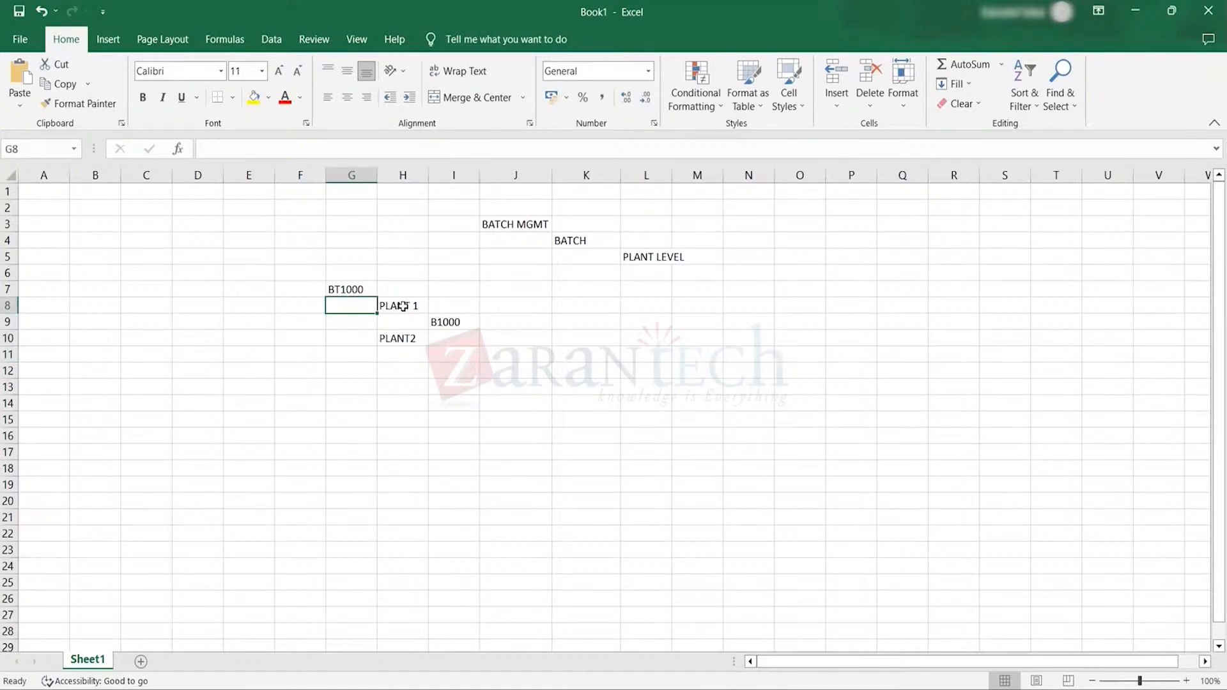
{"action": "left_click_drag", "start_coordinate": [400, 307], "coordinate": [445, 319]}
{"action": "left_click", "coordinate": [451, 322]}
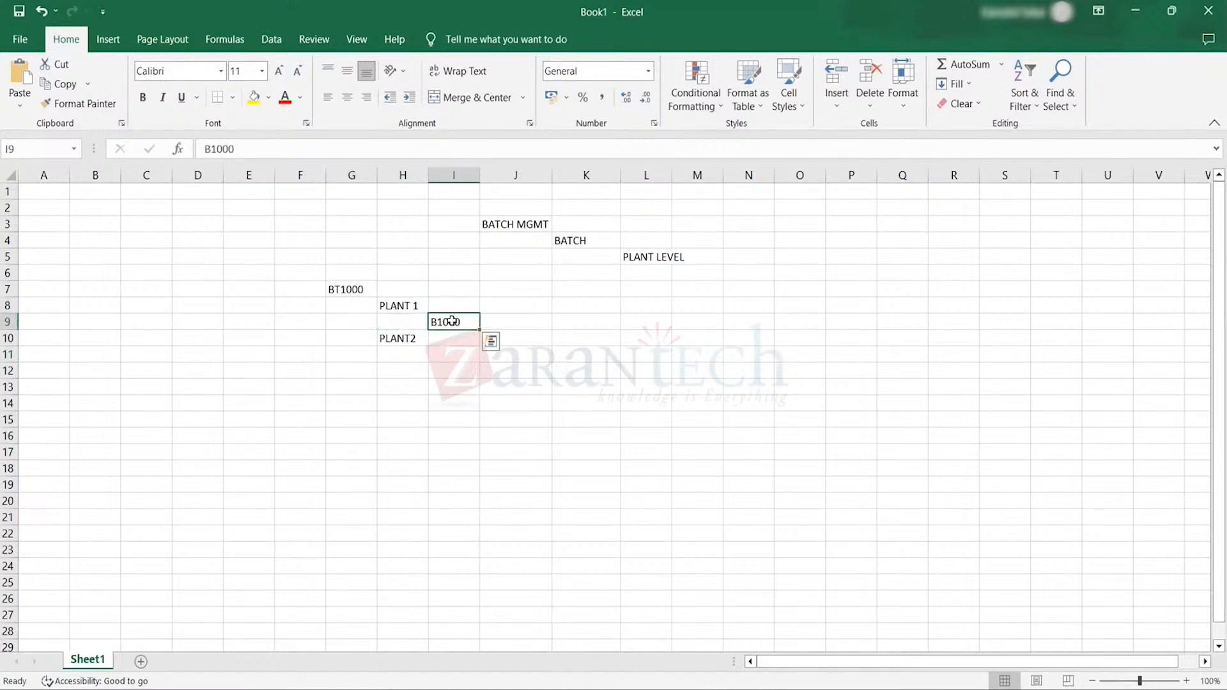
{"action": "left_click", "coordinate": [443, 352]}
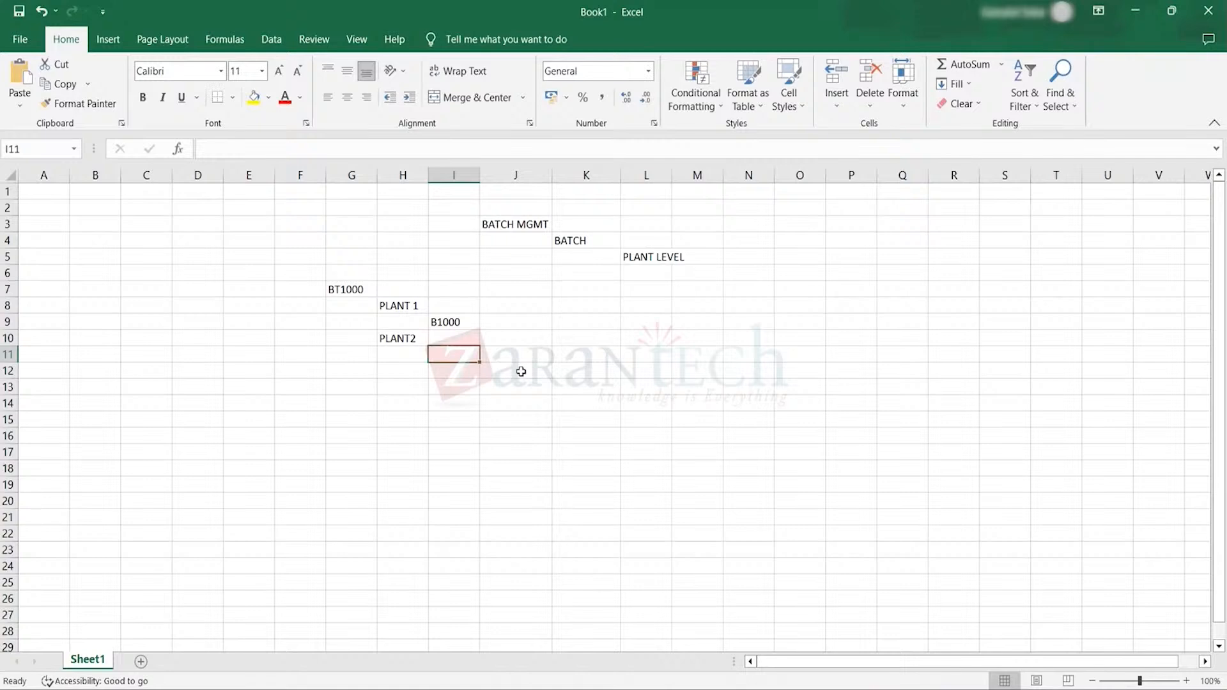
{"action": "left_click", "coordinate": [468, 370]}
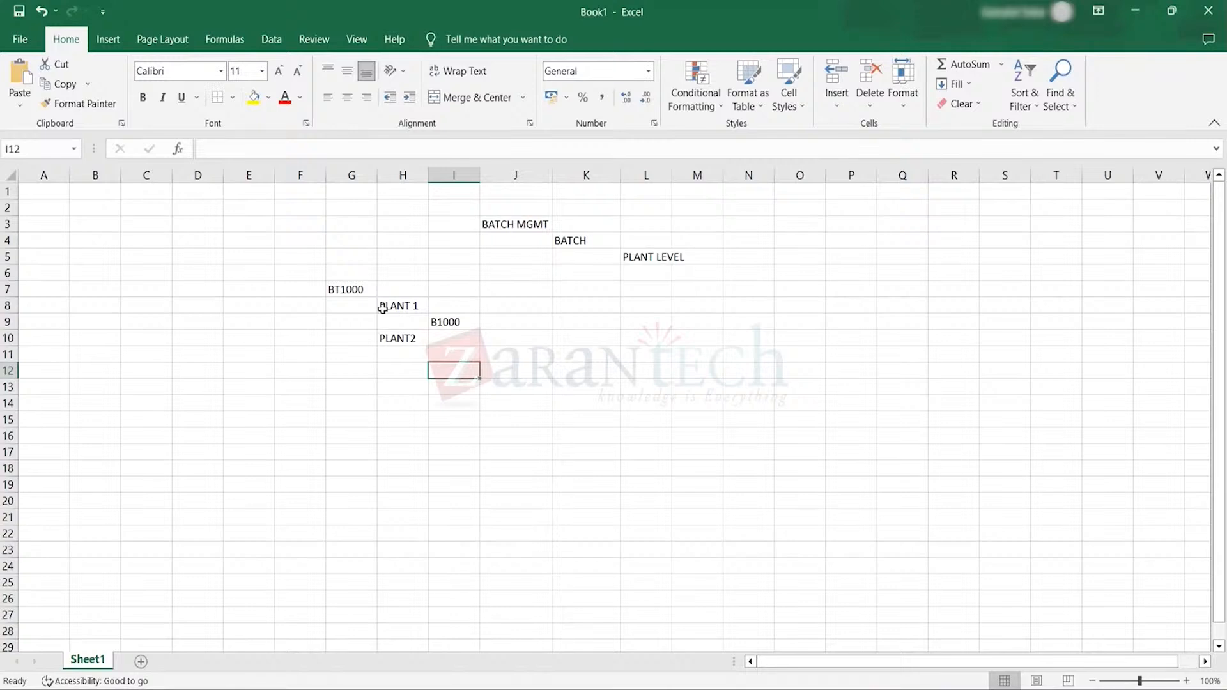
{"action": "left_click", "coordinate": [356, 291]}
{"action": "left_click", "coordinate": [395, 305]}
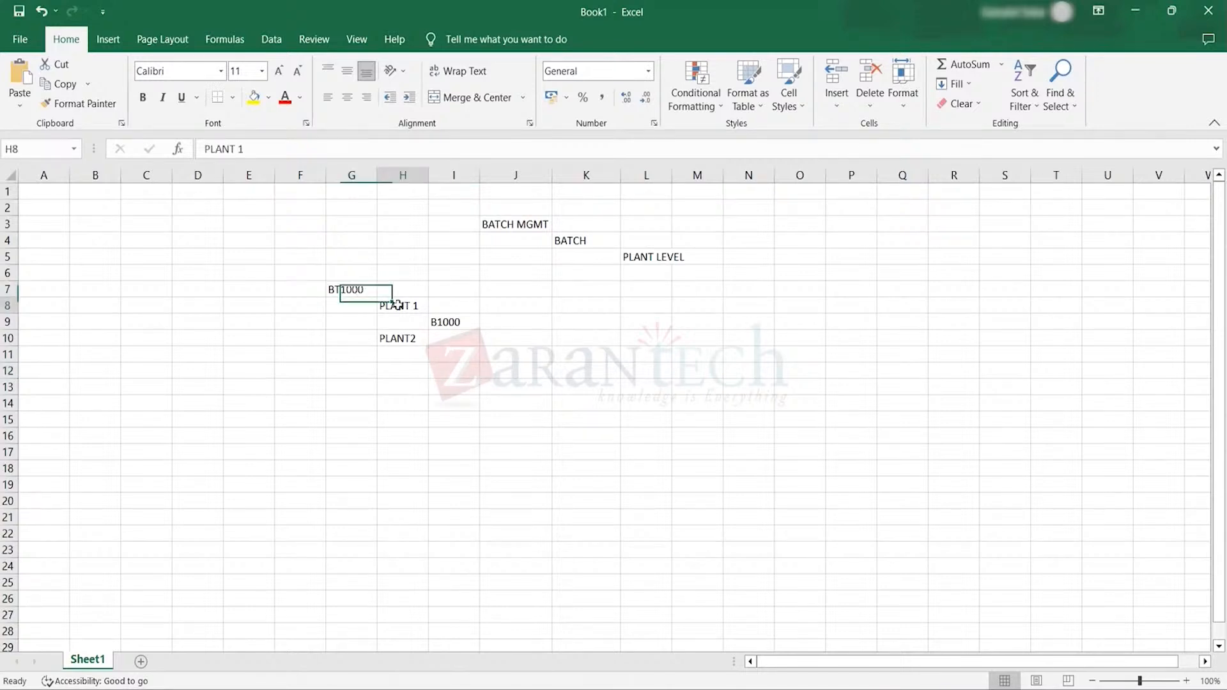
{"action": "left_click", "coordinate": [414, 344]}
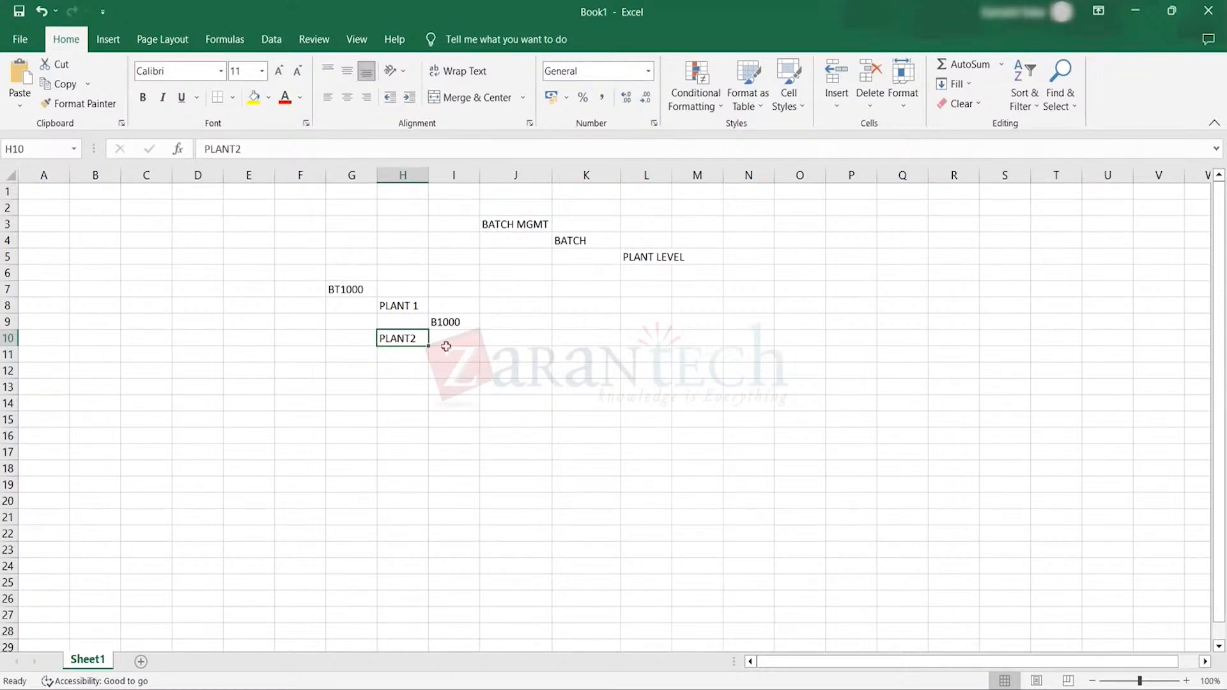
{"action": "left_click", "coordinate": [352, 290]}
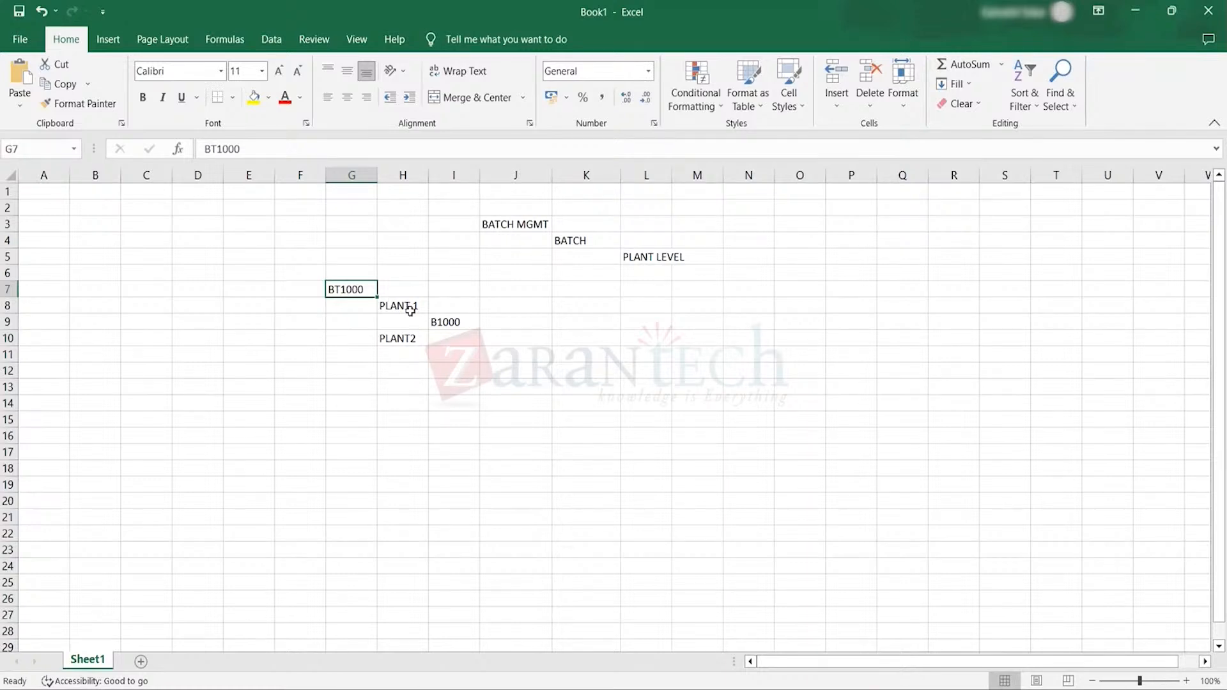
{"action": "left_click", "coordinate": [459, 358]}
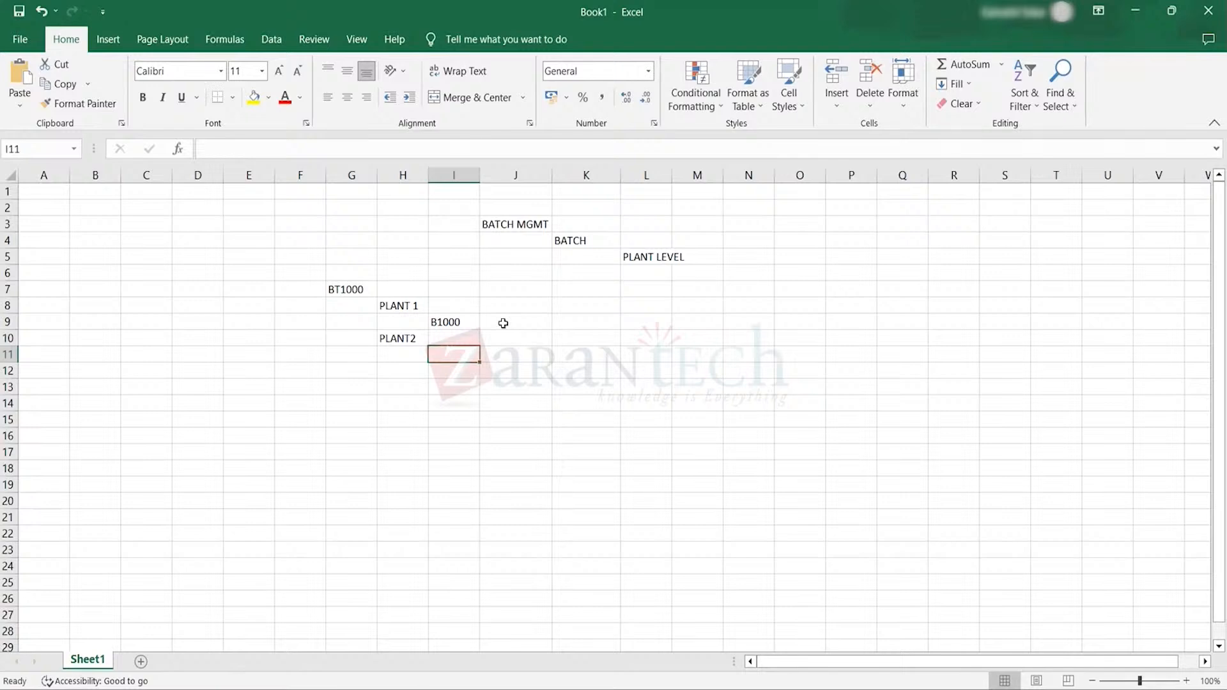
{"action": "left_click", "coordinate": [468, 324]}
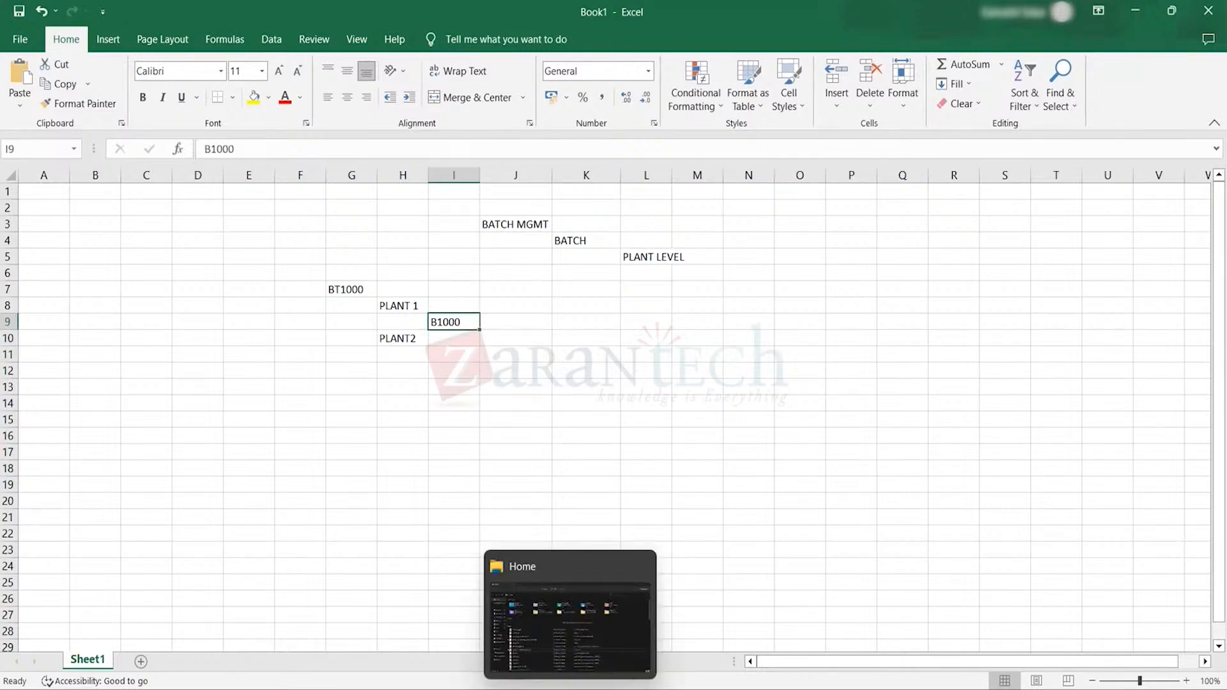
- Switch to the browser with the course Materials page and open the Module 17 - Batch Management document
{"action": "left_click", "coordinate": [603, 668]}
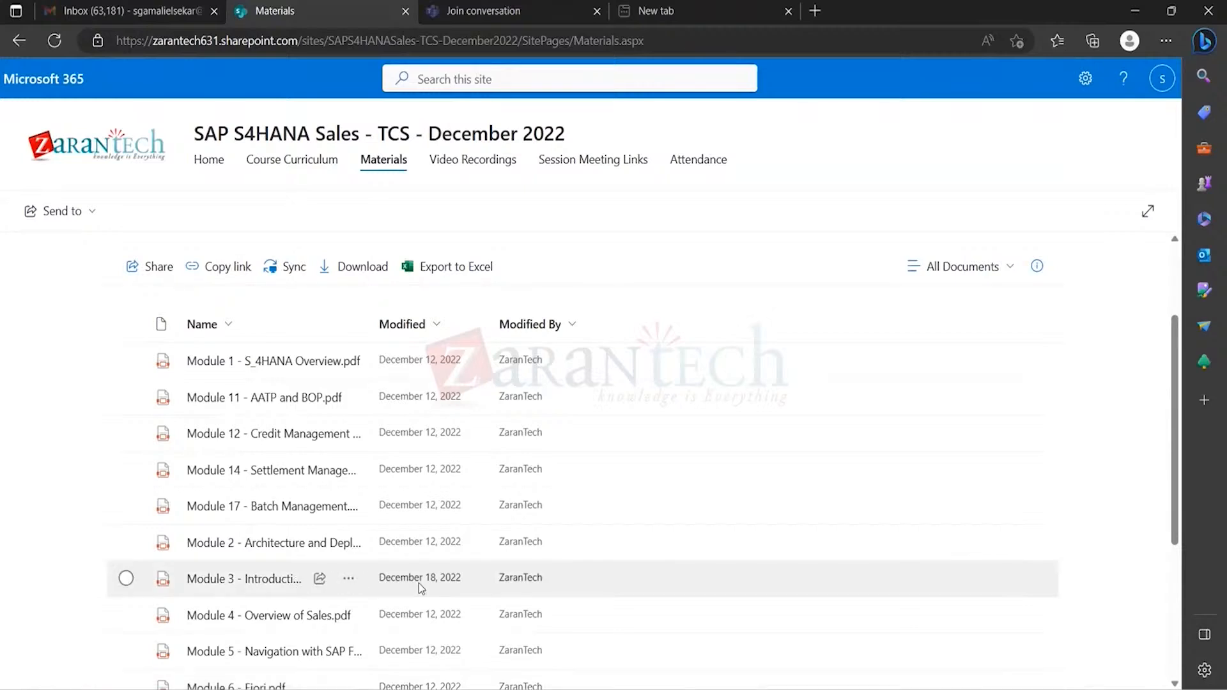
{"action": "left_click", "coordinate": [259, 510]}
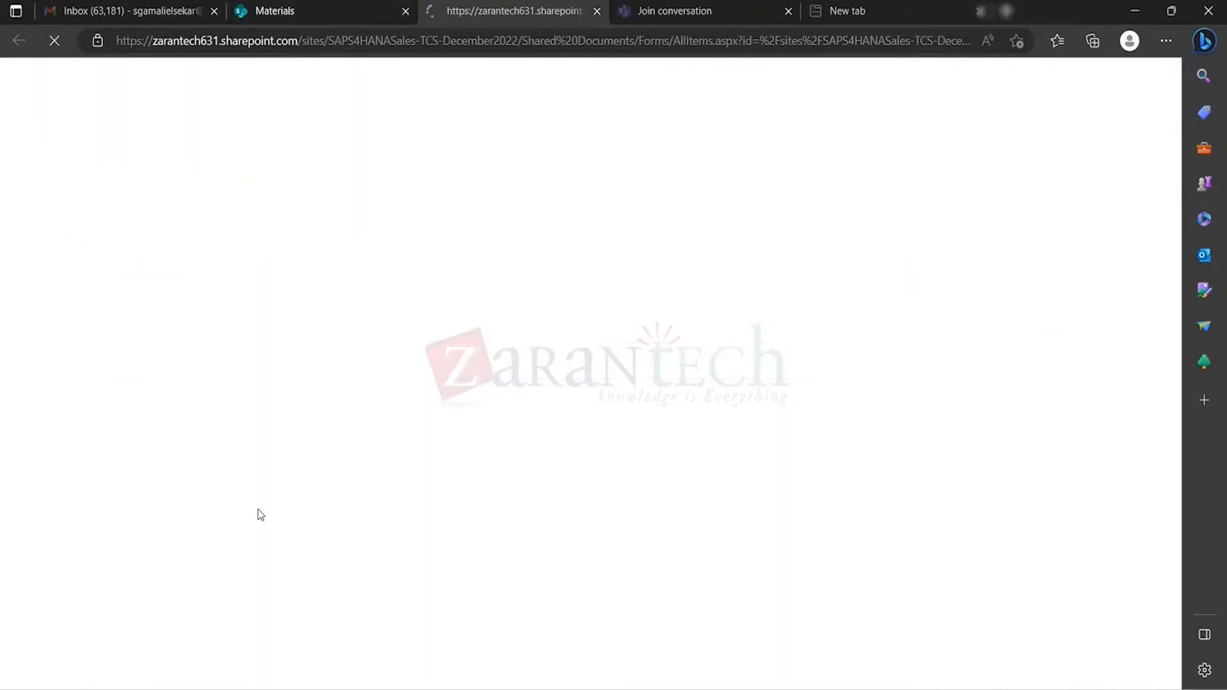
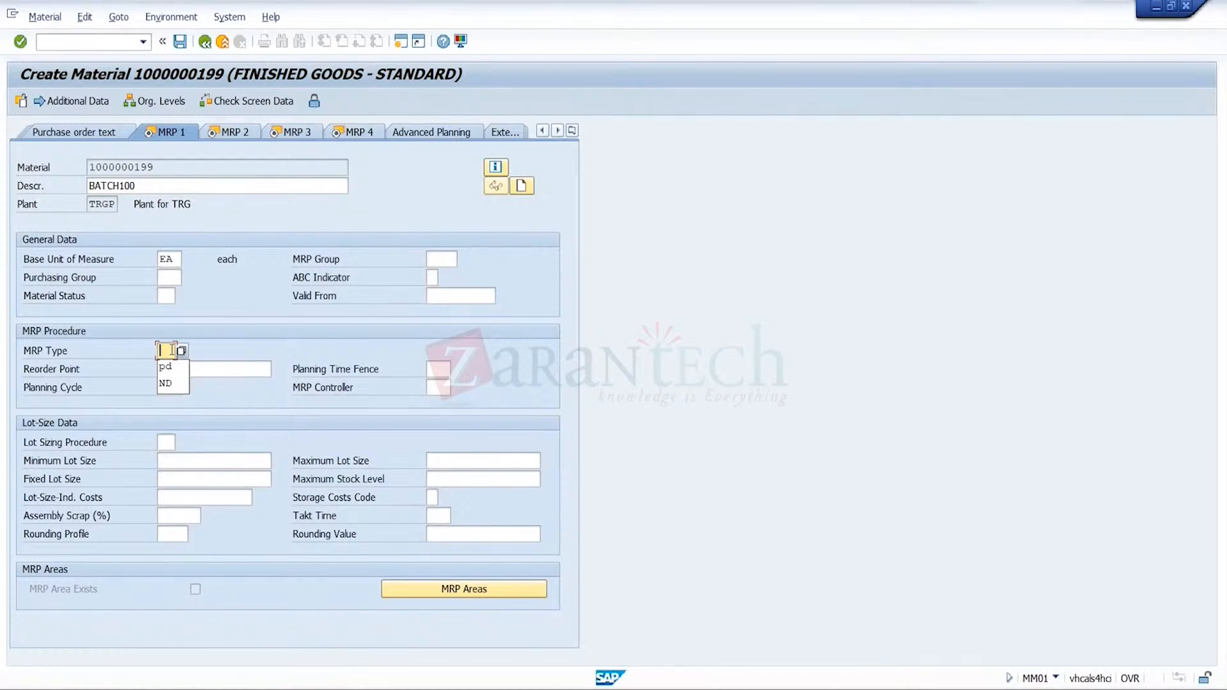
- Set MRP type pd, MRP controller 001 and a lot sizing procedure for BATCH100, and confirm the MRP 1 data
{"action": "left_click", "coordinate": [172, 360]}
{"action": "left_click", "coordinate": [168, 367]}
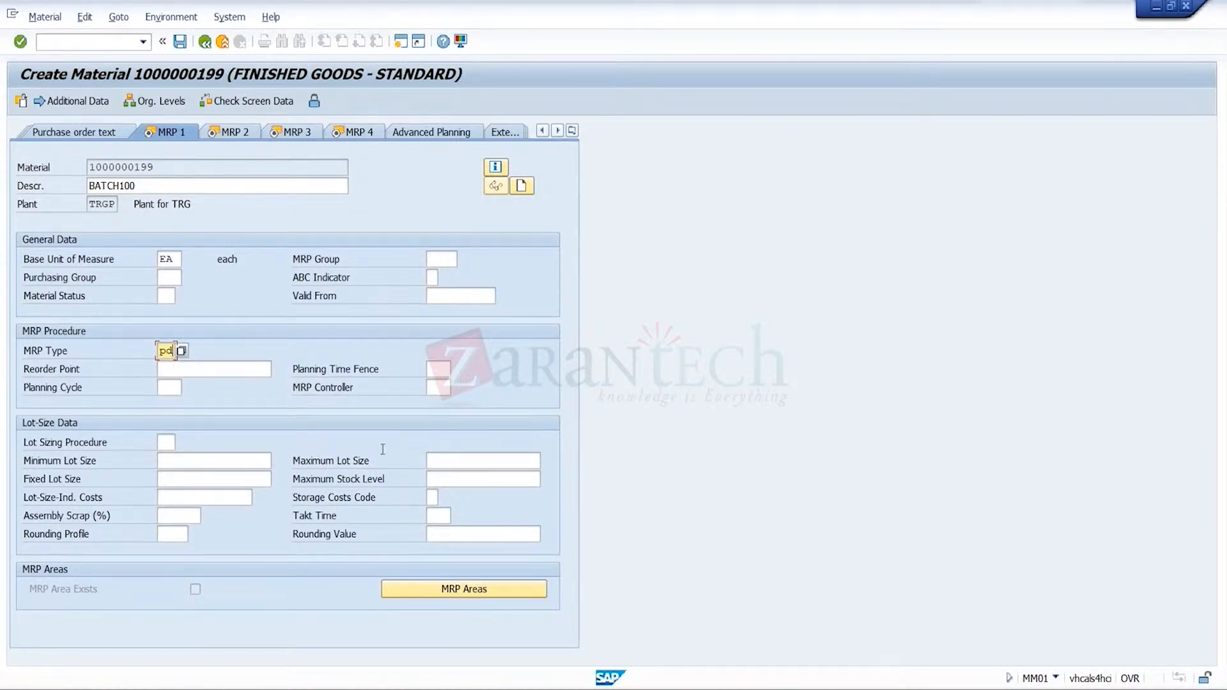
{"action": "left_click", "coordinate": [445, 386]}
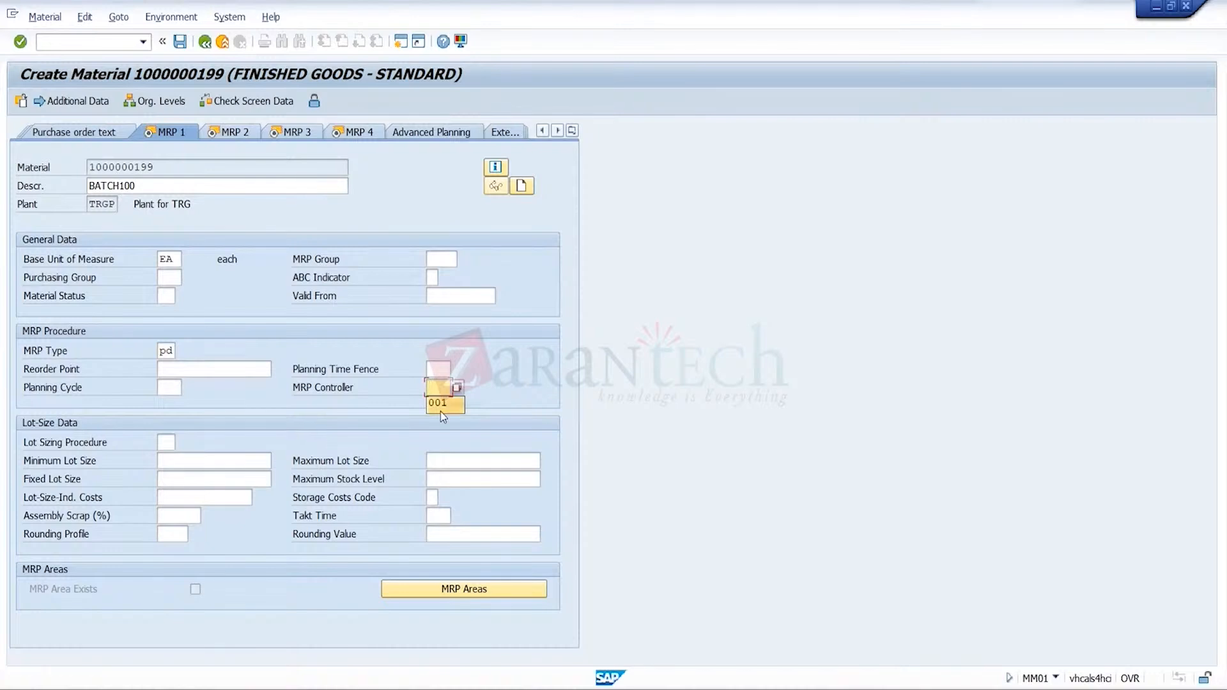
{"action": "left_click", "coordinate": [440, 409]}
{"action": "left_click", "coordinate": [166, 443]}
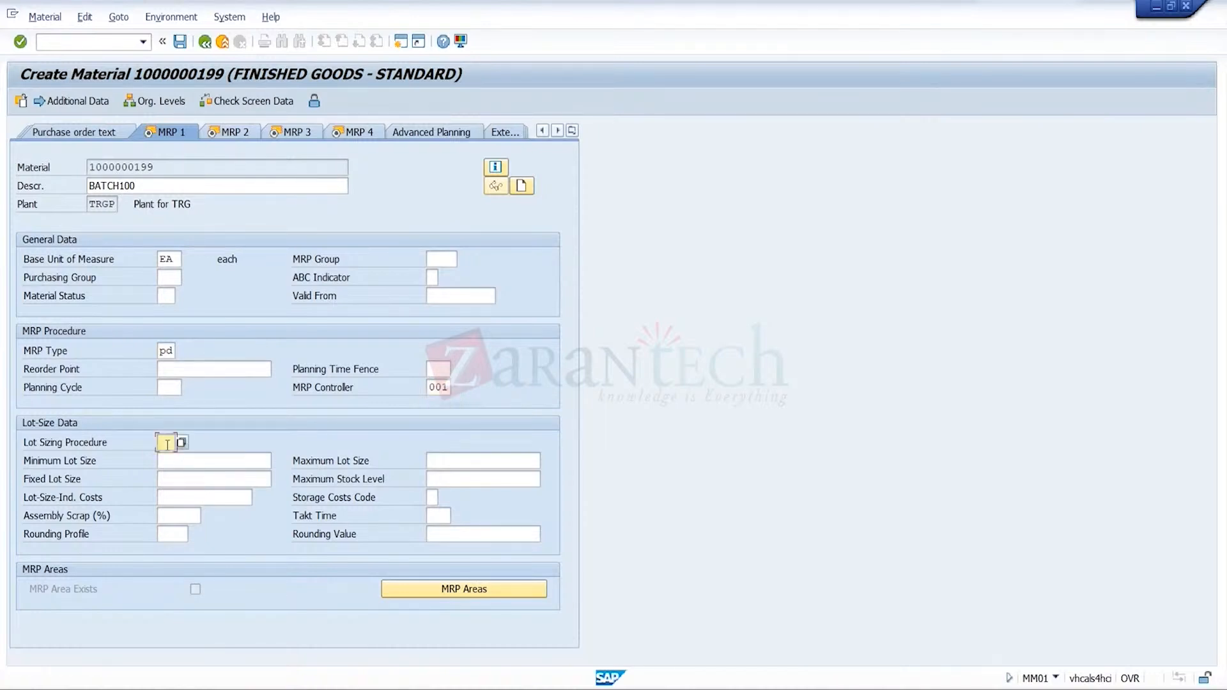
{"action": "left_click", "coordinate": [166, 458]}
{"action": "key", "text": "Return"}
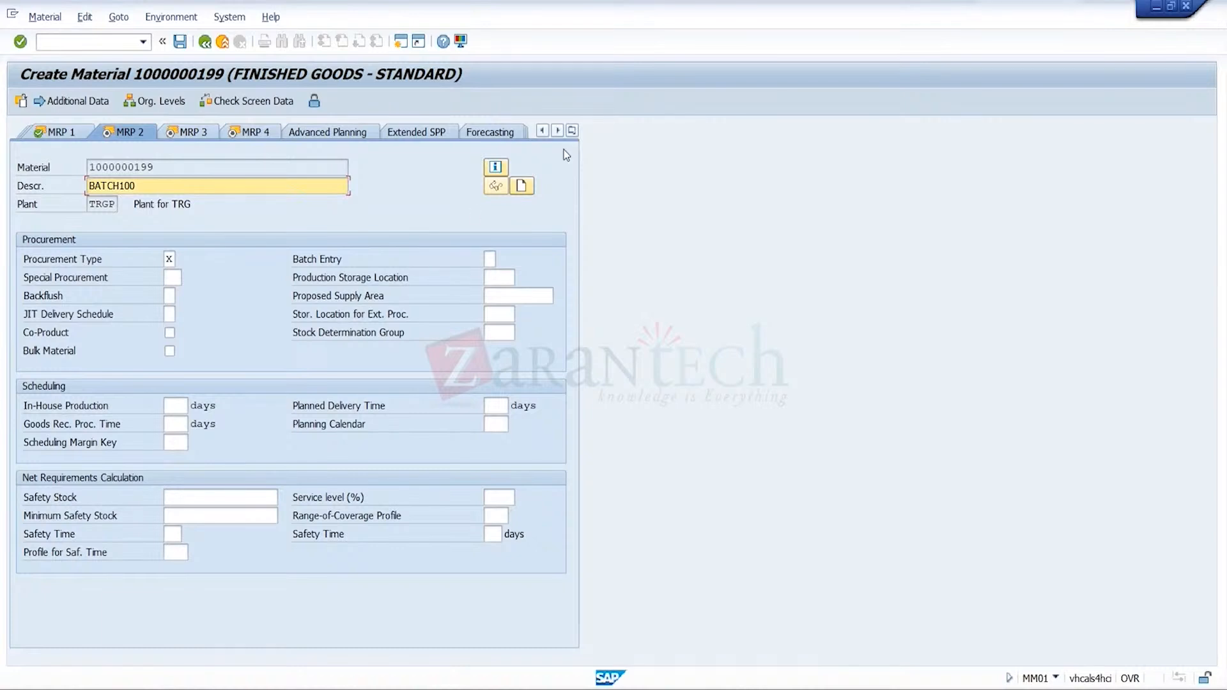
- Check the plant batch management setting in the material's Sales: General/Plant view
{"action": "left_click", "coordinate": [574, 131]}
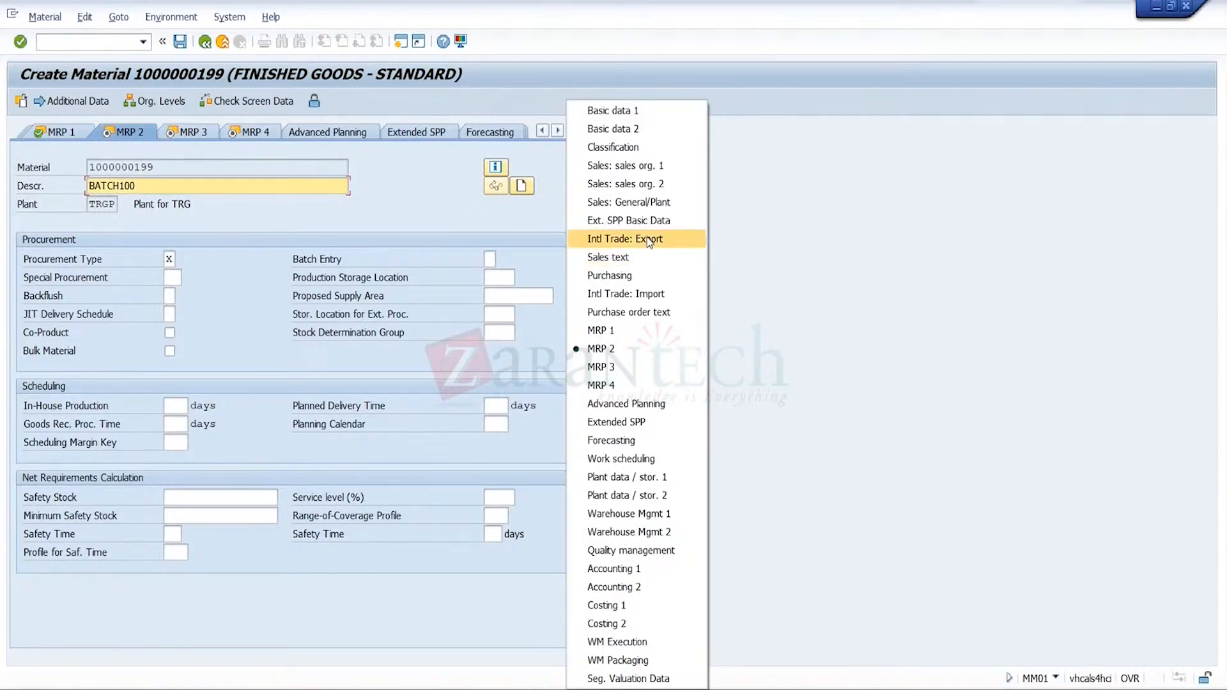
{"action": "left_click", "coordinate": [666, 203]}
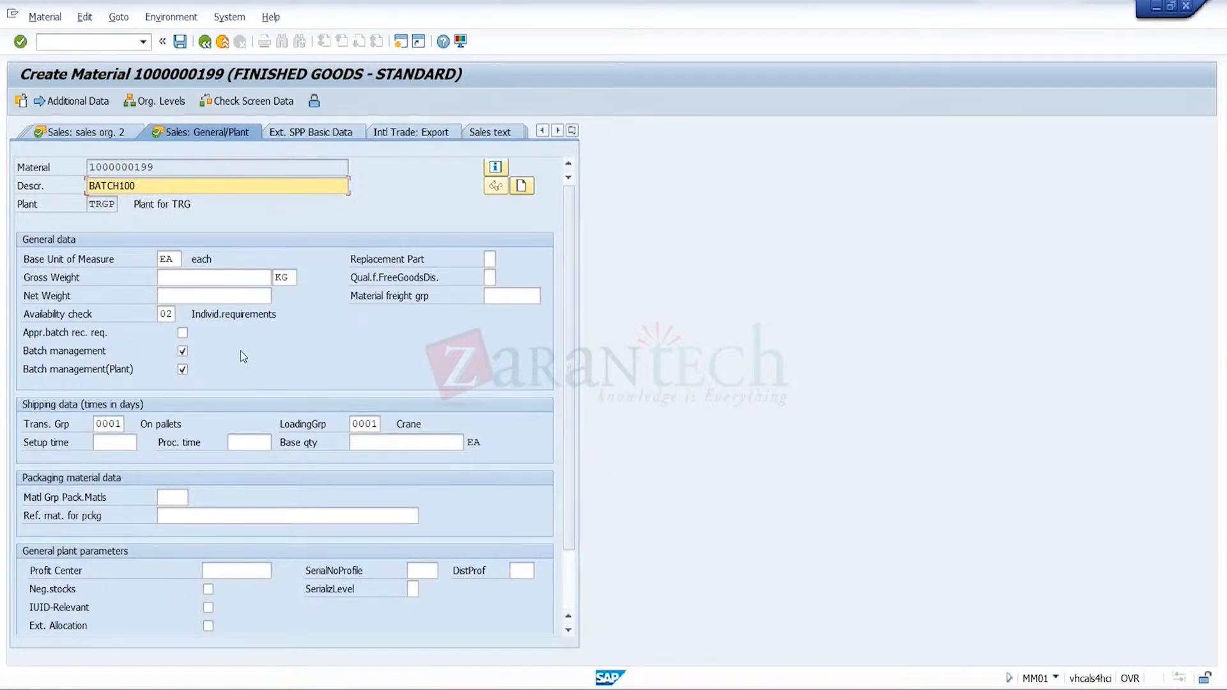
{"action": "left_click", "coordinate": [183, 369]}
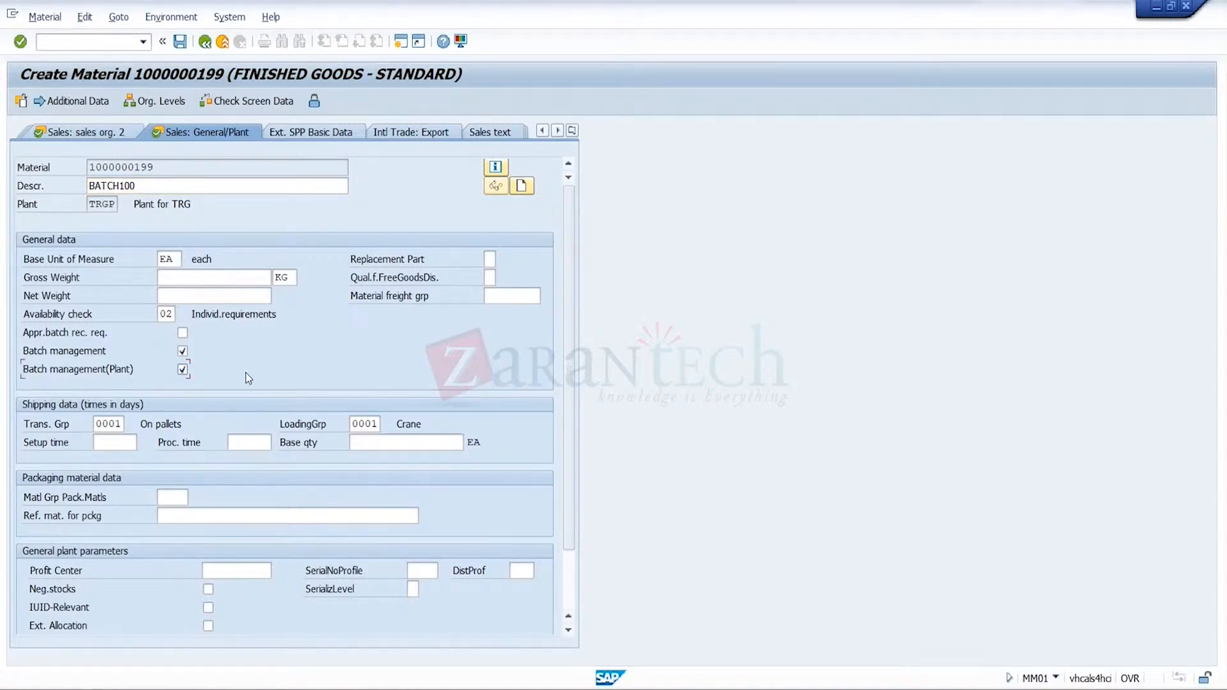
- Switch to the Display IMG session and run Specify Batch Level and Activate Status Management under Logistics - General, Batch Management
{"action": "mouse_move", "coordinate": [751, 689]}
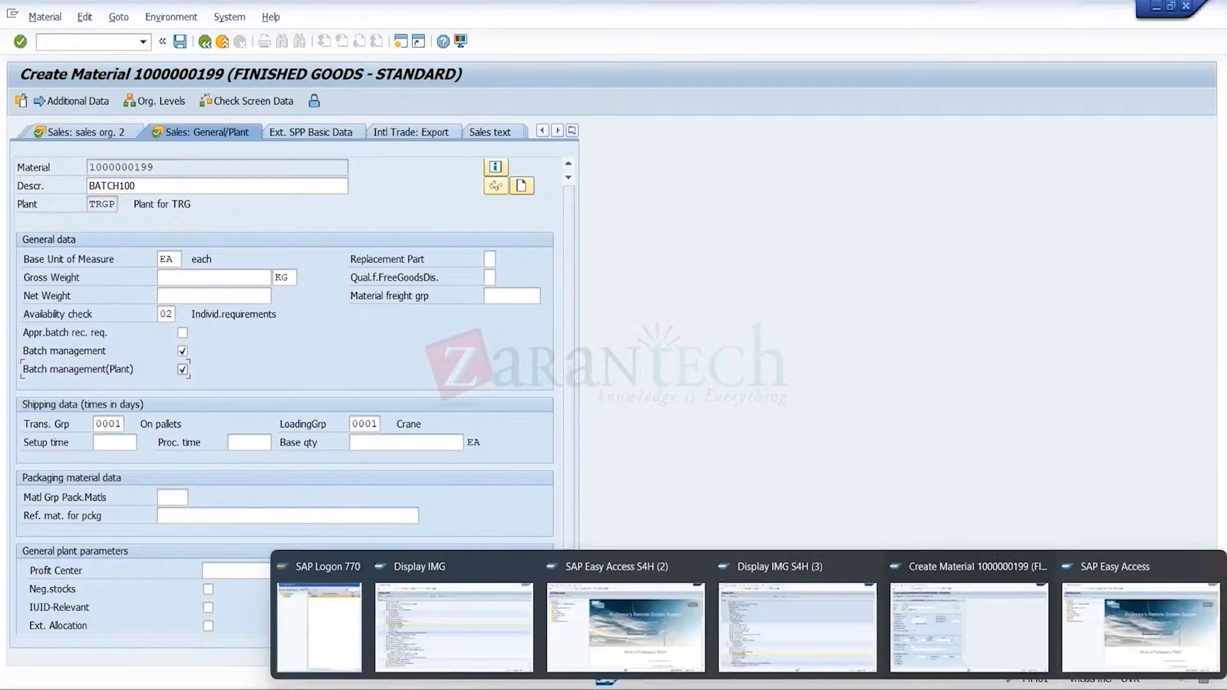
{"action": "left_click", "coordinate": [797, 627]}
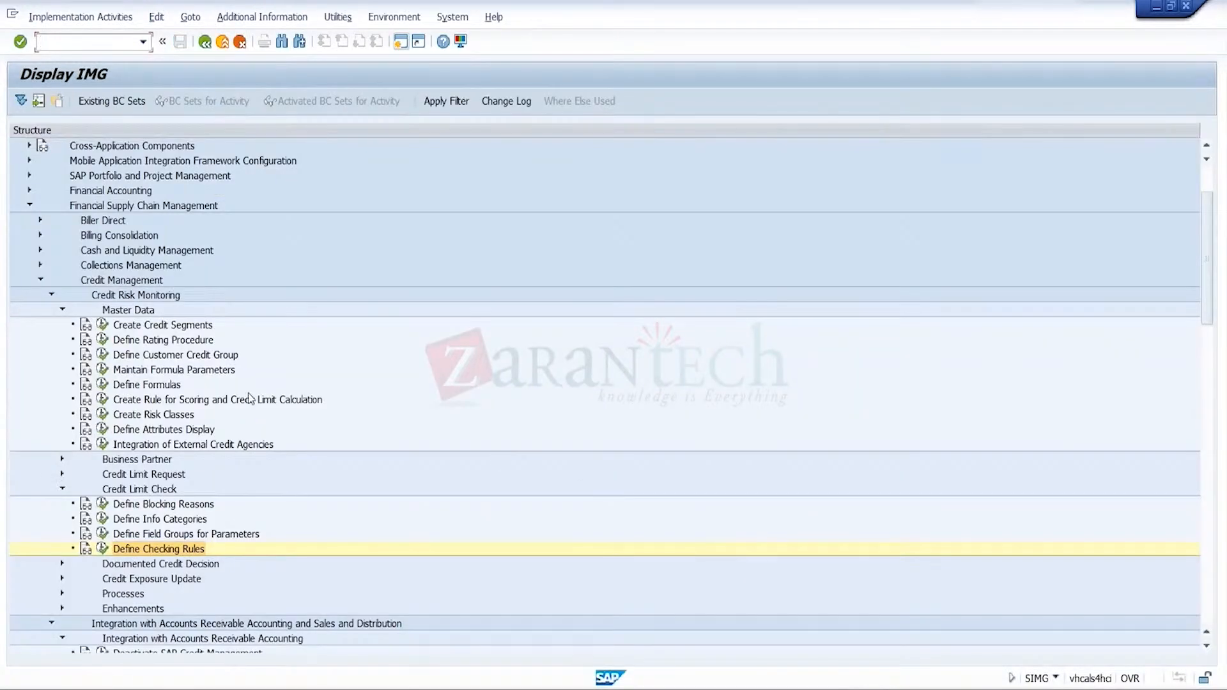
{"action": "left_click", "coordinate": [29, 206]}
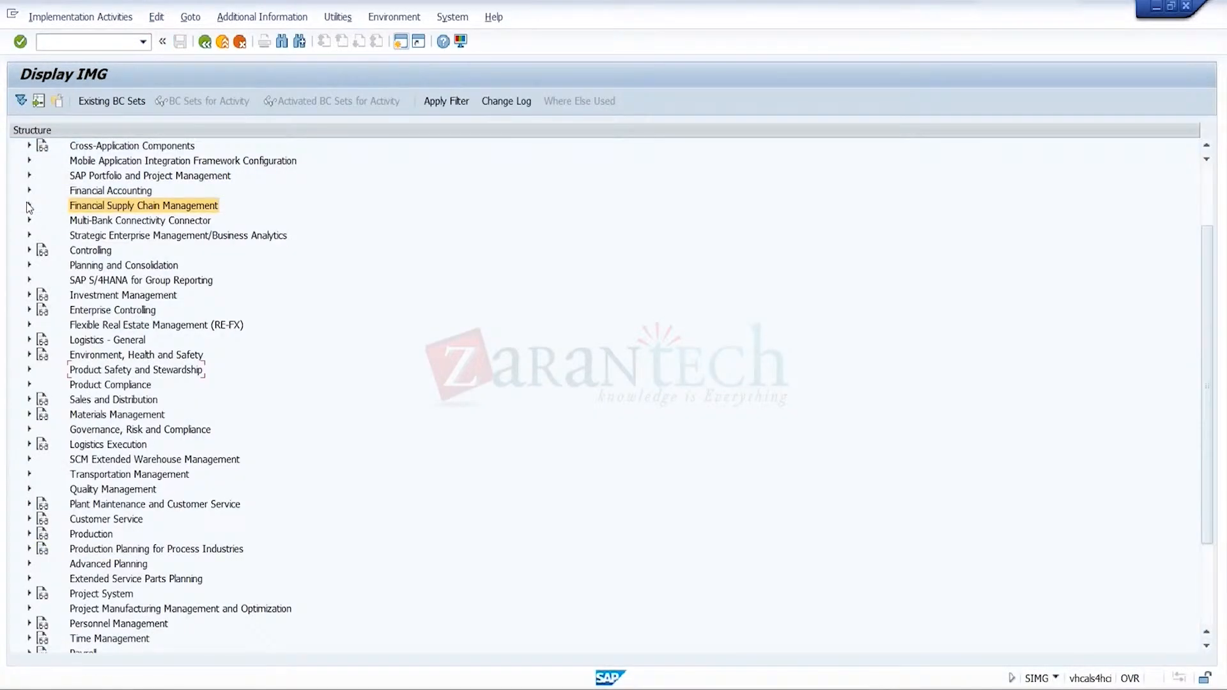
{"action": "left_click", "coordinate": [29, 342]}
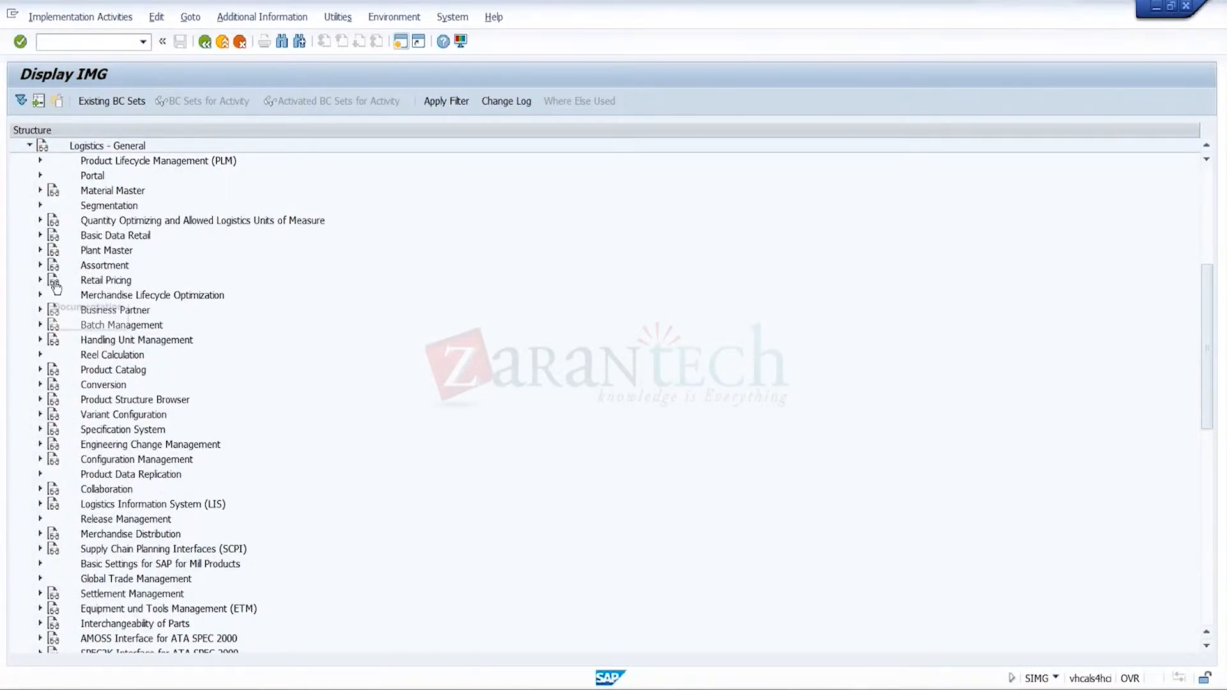
{"action": "left_click", "coordinate": [40, 324]}
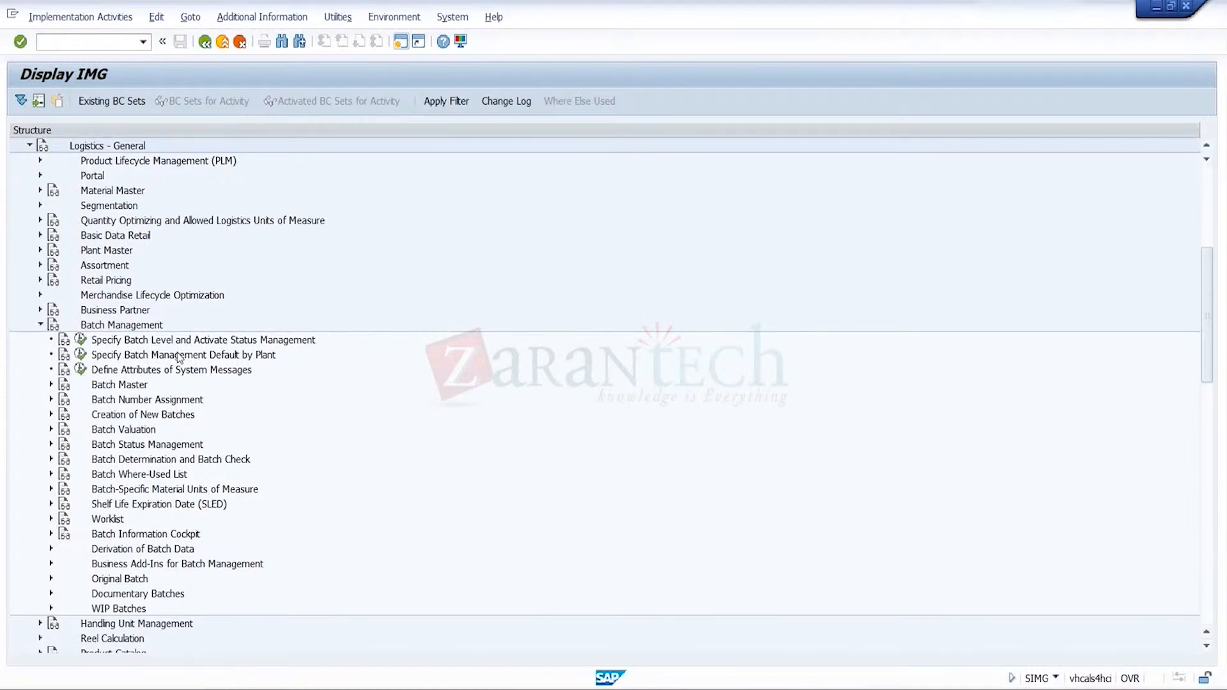
{"action": "left_click", "coordinate": [220, 345]}
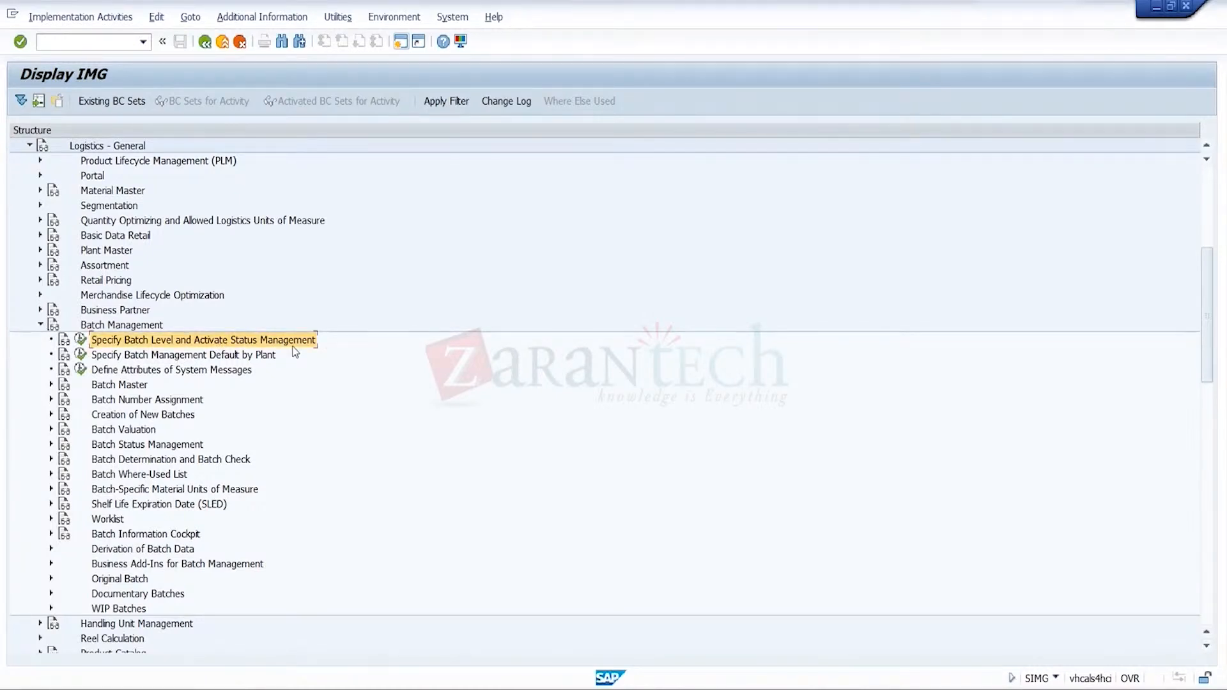
{"action": "left_click", "coordinate": [81, 339]}
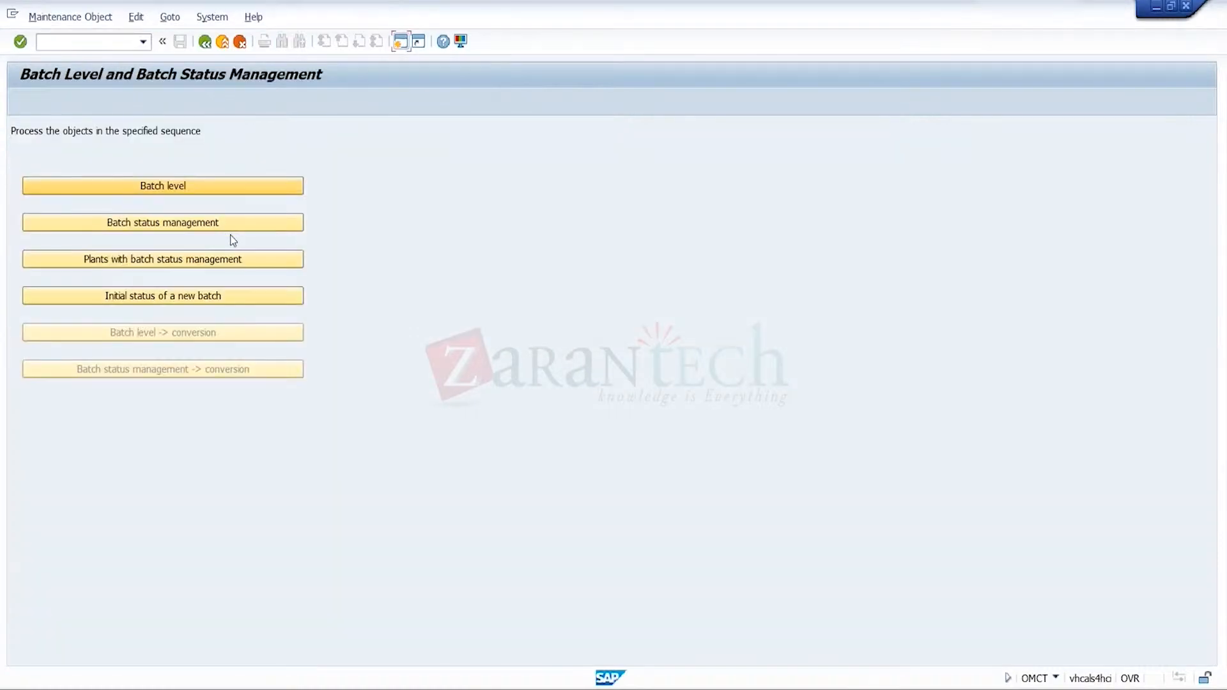
- Check the Batch level definition and return to the Display IMG structure
{"action": "left_click", "coordinate": [239, 184]}
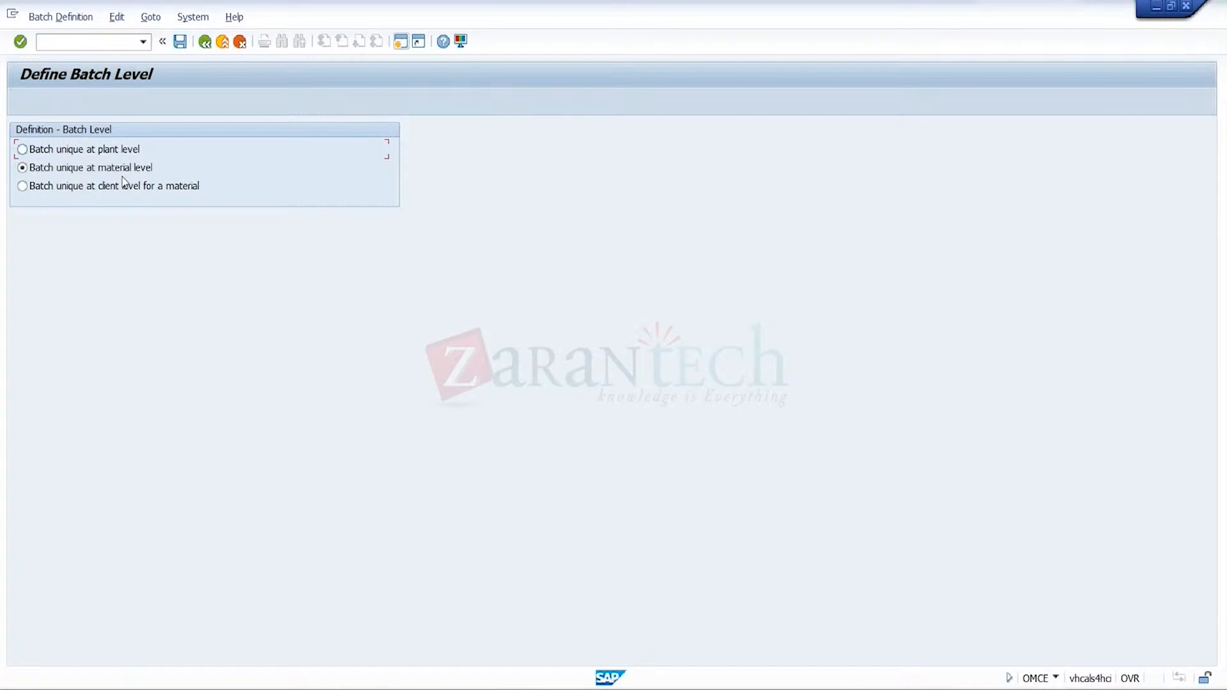
{"action": "left_click", "coordinate": [200, 48]}
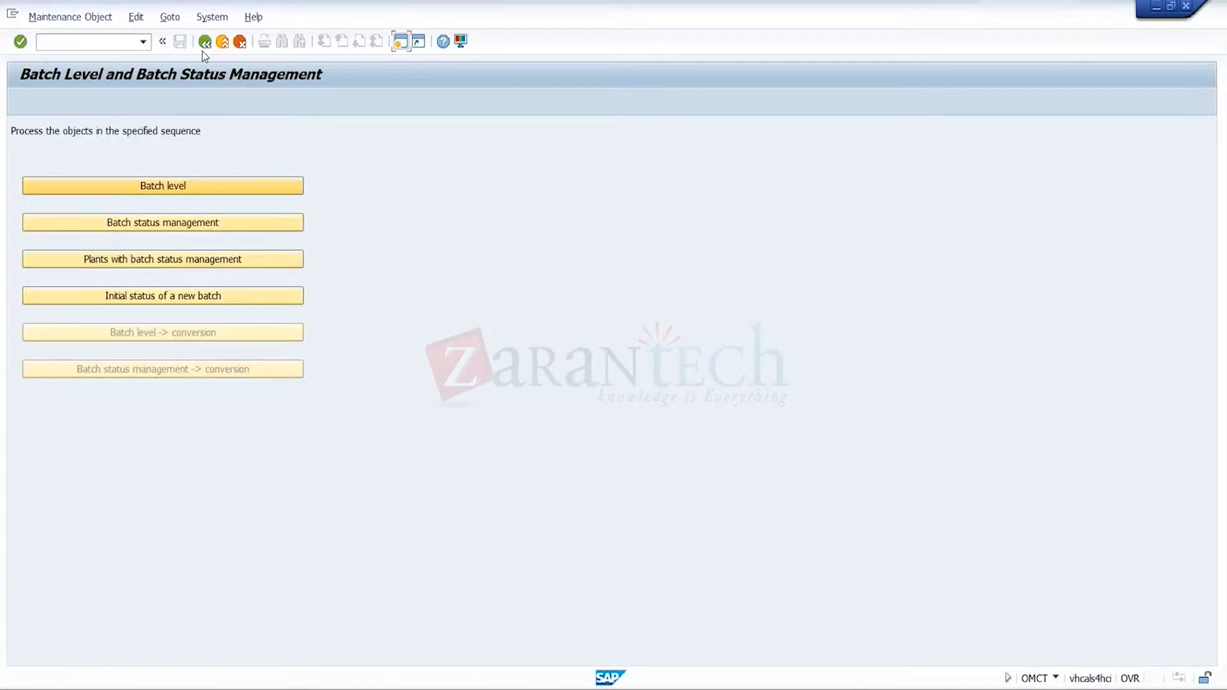
{"action": "left_click", "coordinate": [202, 51]}
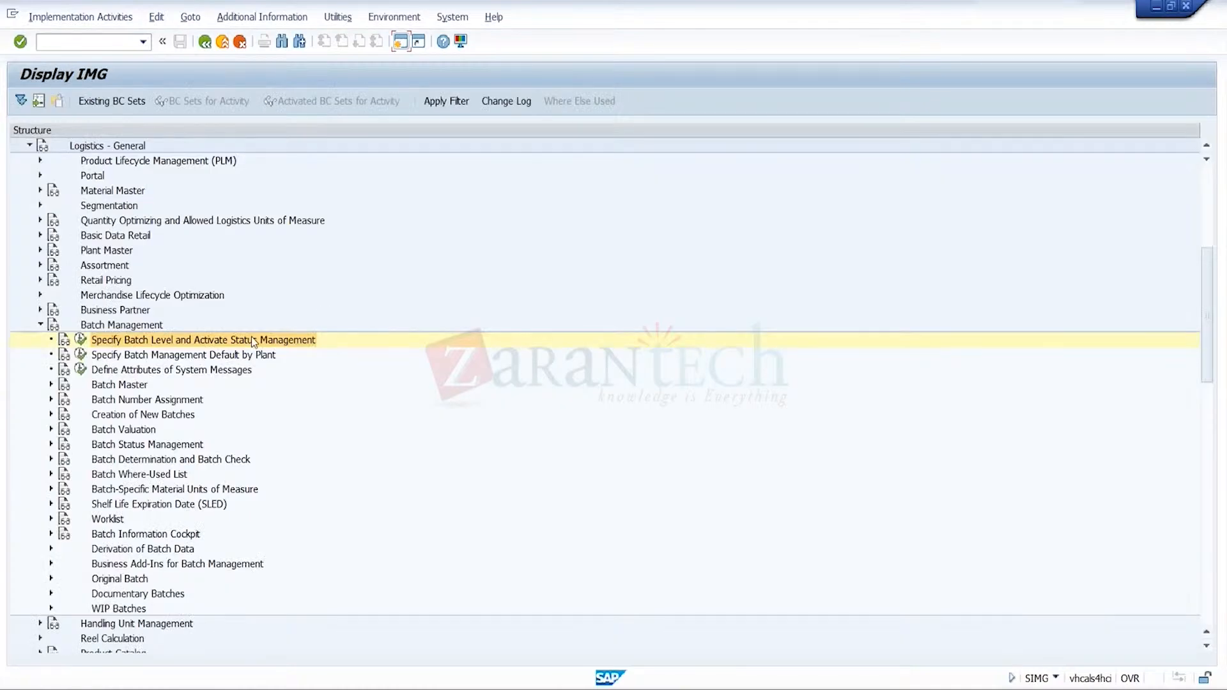
- Run Specify Batch Management Default by Plant and look up the plant of BATCH100 in the Create Material session
{"action": "left_click", "coordinate": [259, 358]}
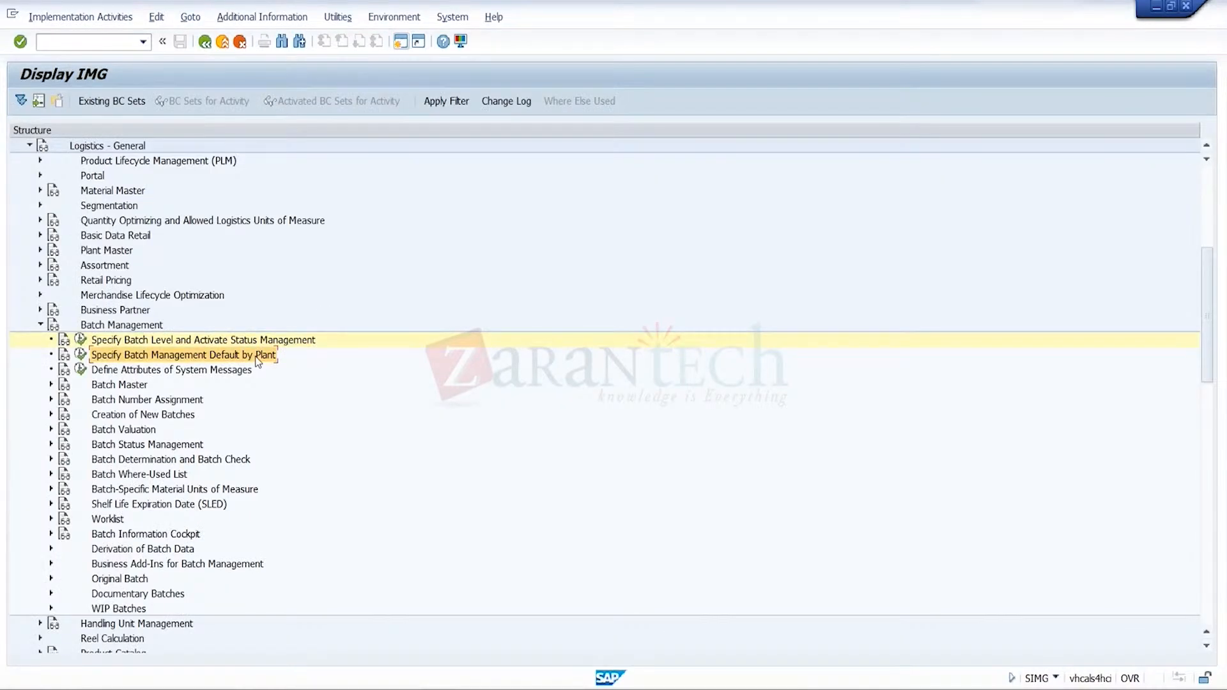
{"action": "left_click", "coordinate": [81, 355]}
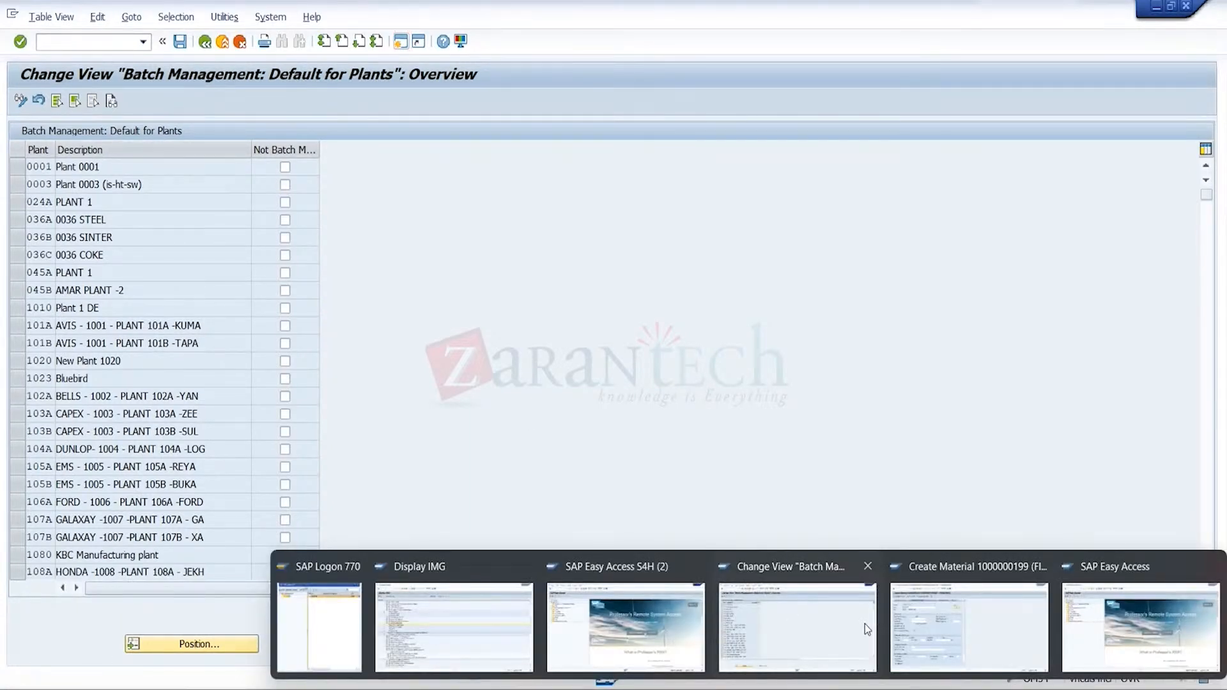
{"action": "left_click", "coordinate": [946, 616]}
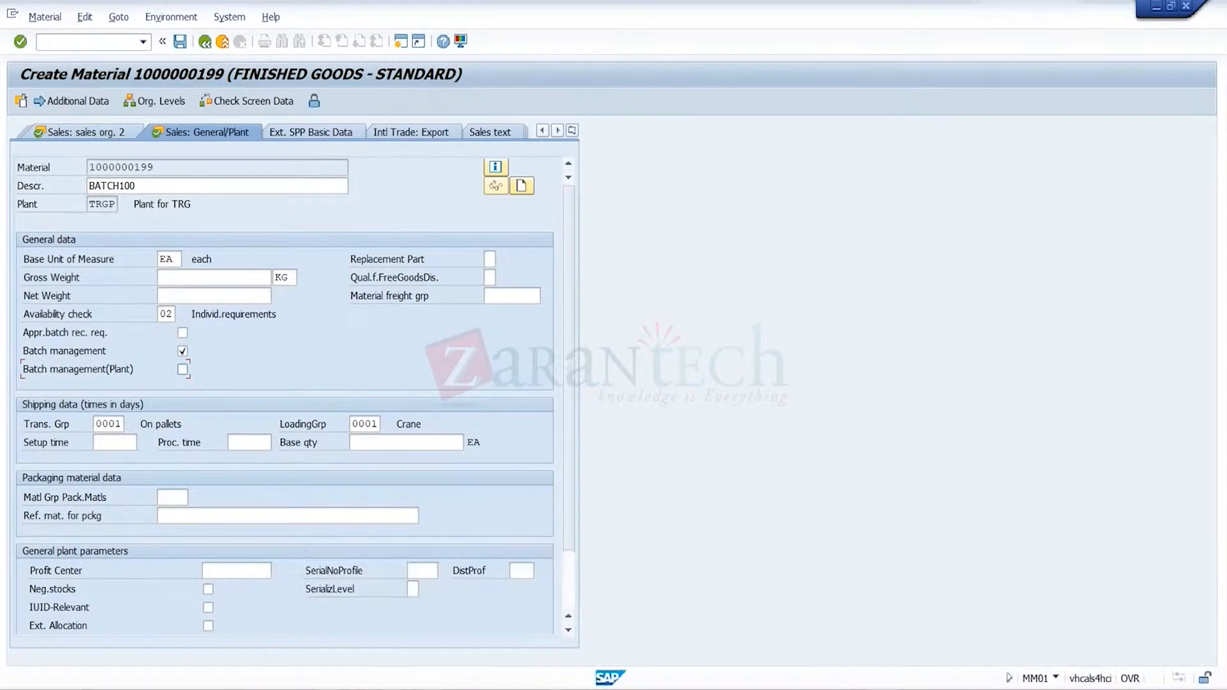
{"action": "mouse_move", "coordinate": [831, 685]}
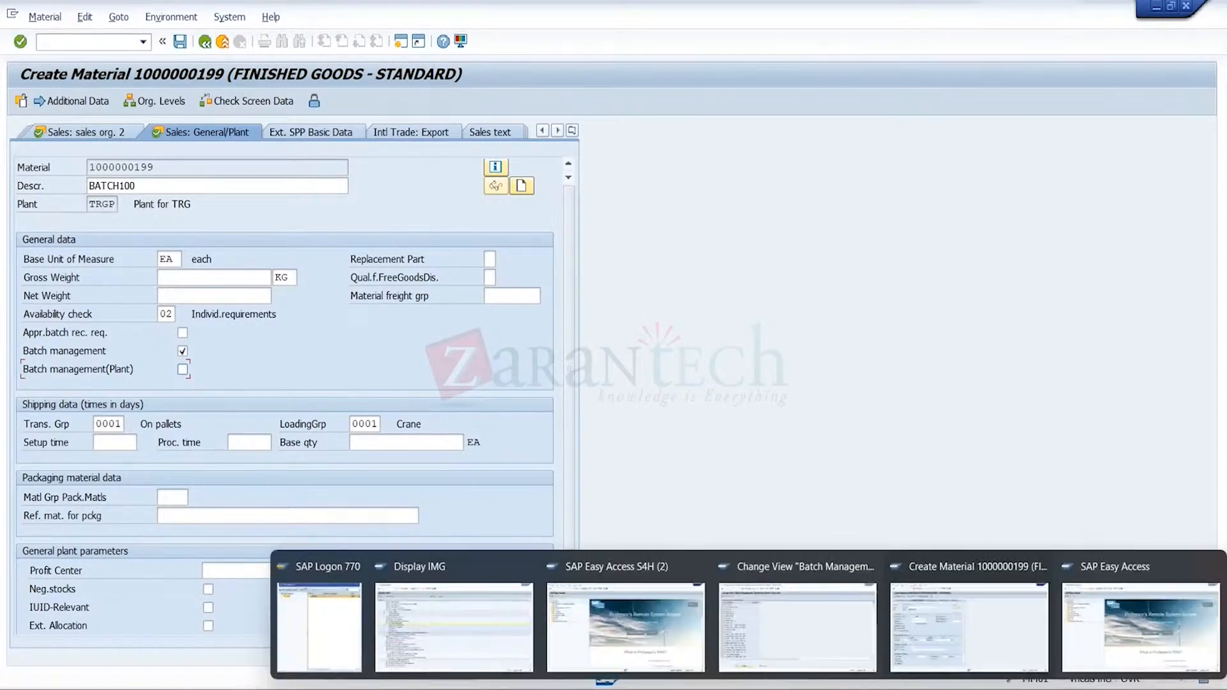
{"action": "left_click", "coordinate": [466, 623]}
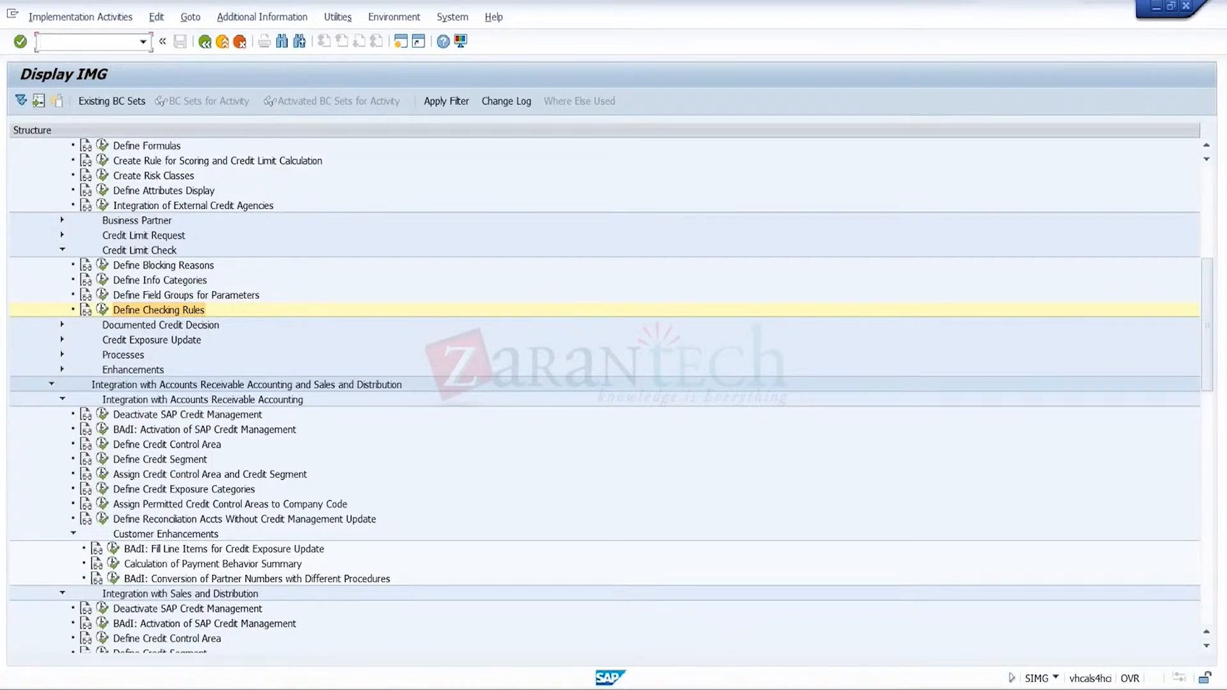
{"action": "mouse_move", "coordinate": [831, 686]}
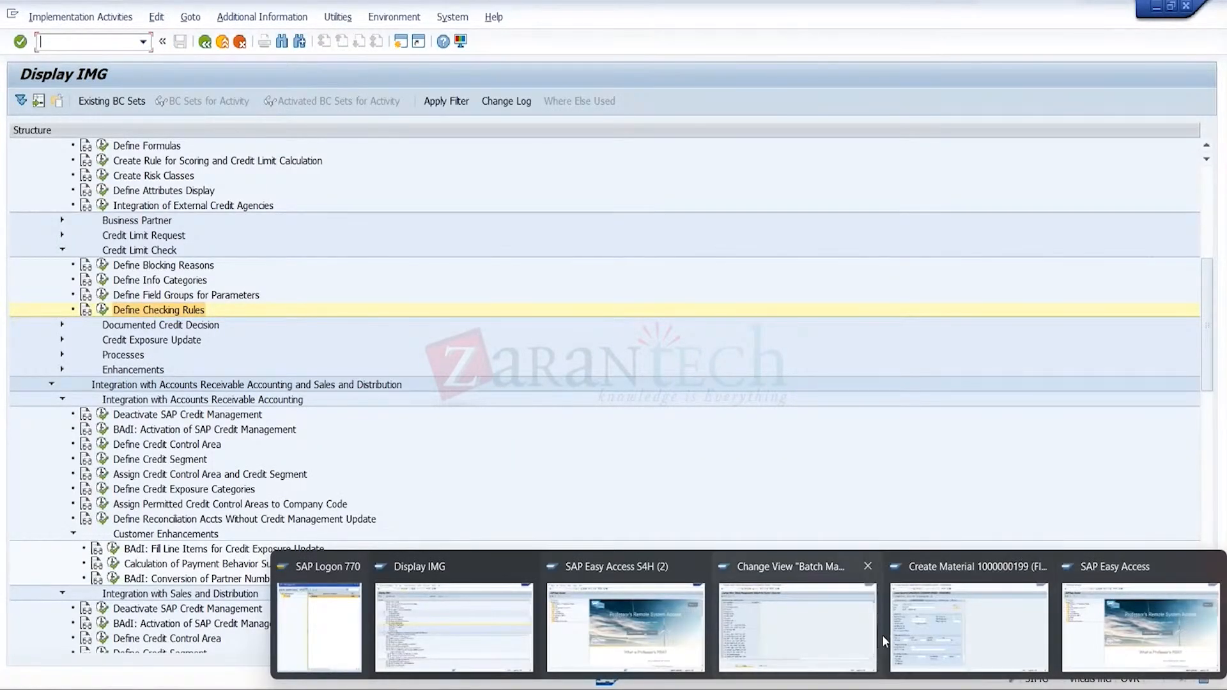
- Mark Plant 0001 as not batch managed in the plant defaults and save the change to the proposed customizing request
{"action": "left_click", "coordinate": [862, 635]}
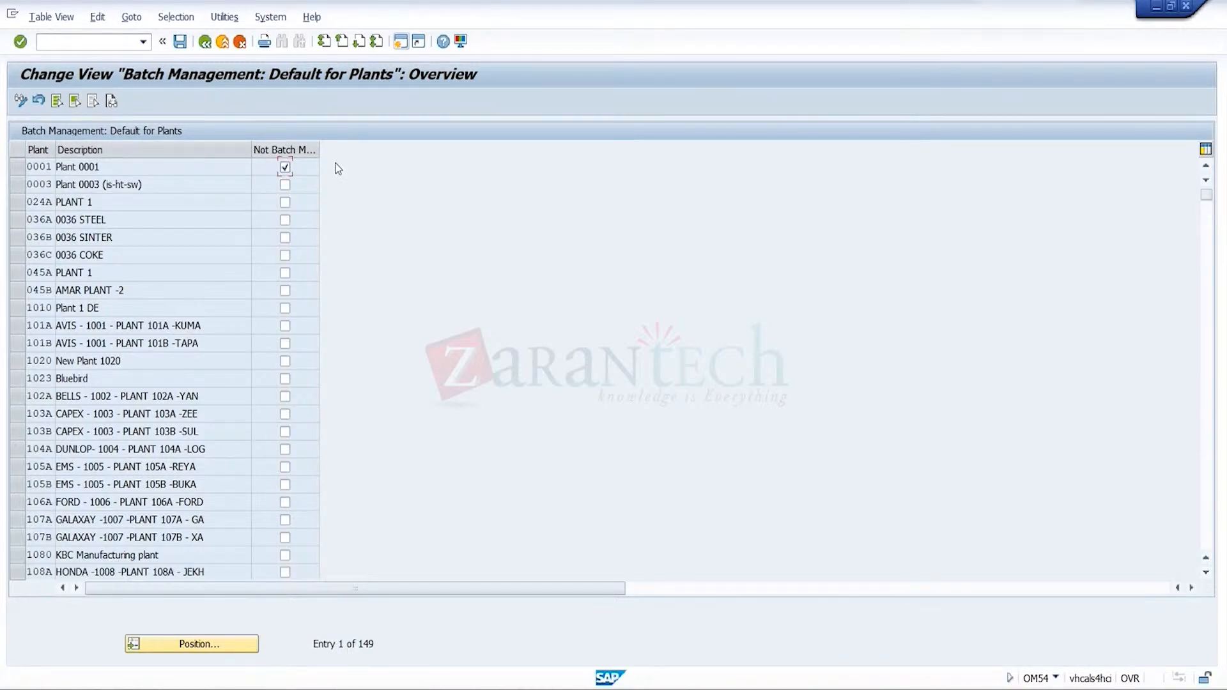
{"action": "left_click", "coordinate": [182, 47]}
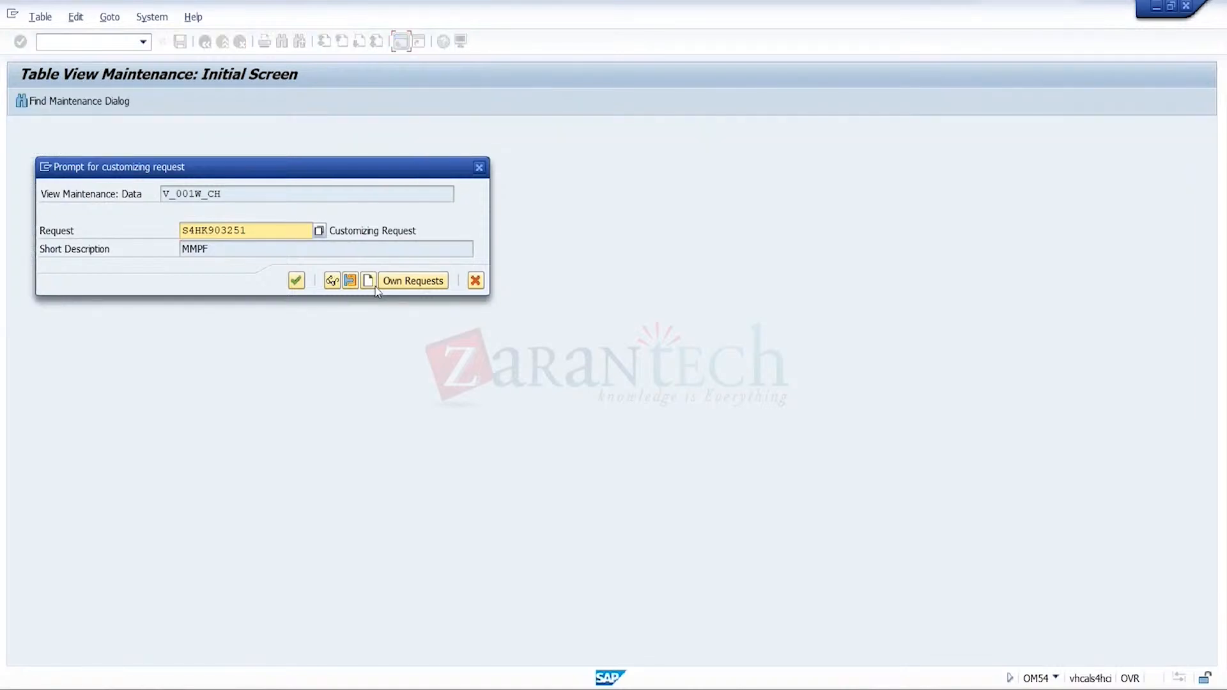
{"action": "key", "text": "Return"}
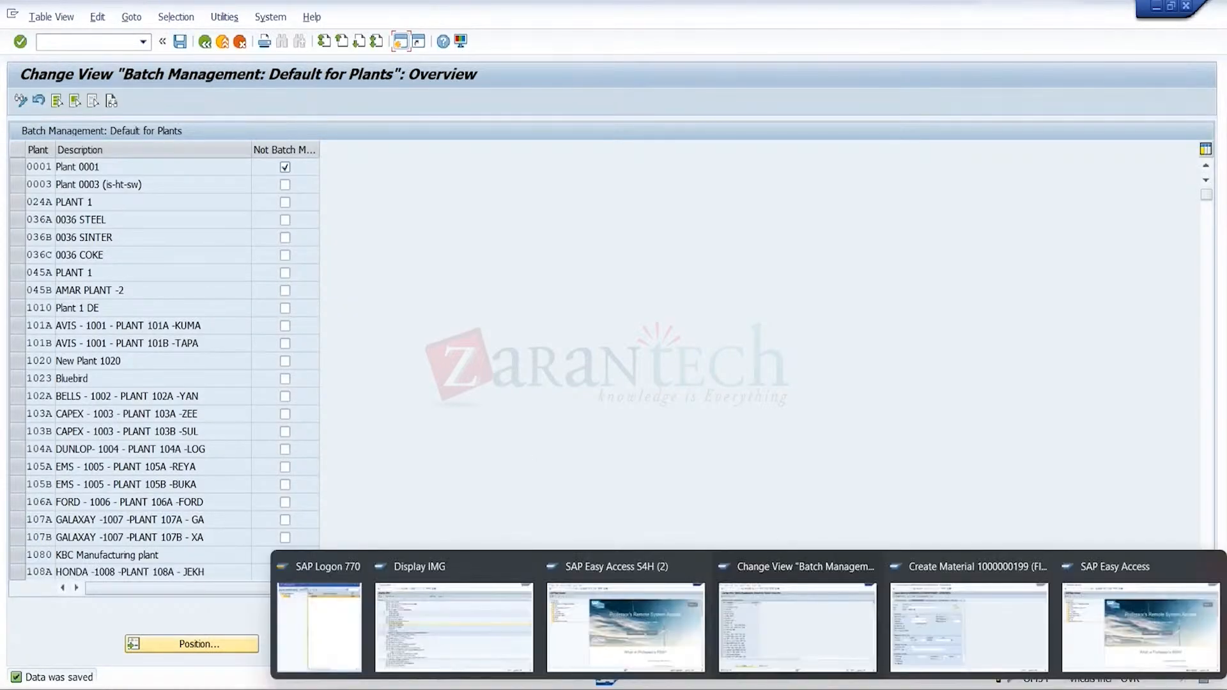
- Return to the Create Material session for BATCH100 and exit it without saving the material
{"action": "left_click", "coordinate": [956, 608]}
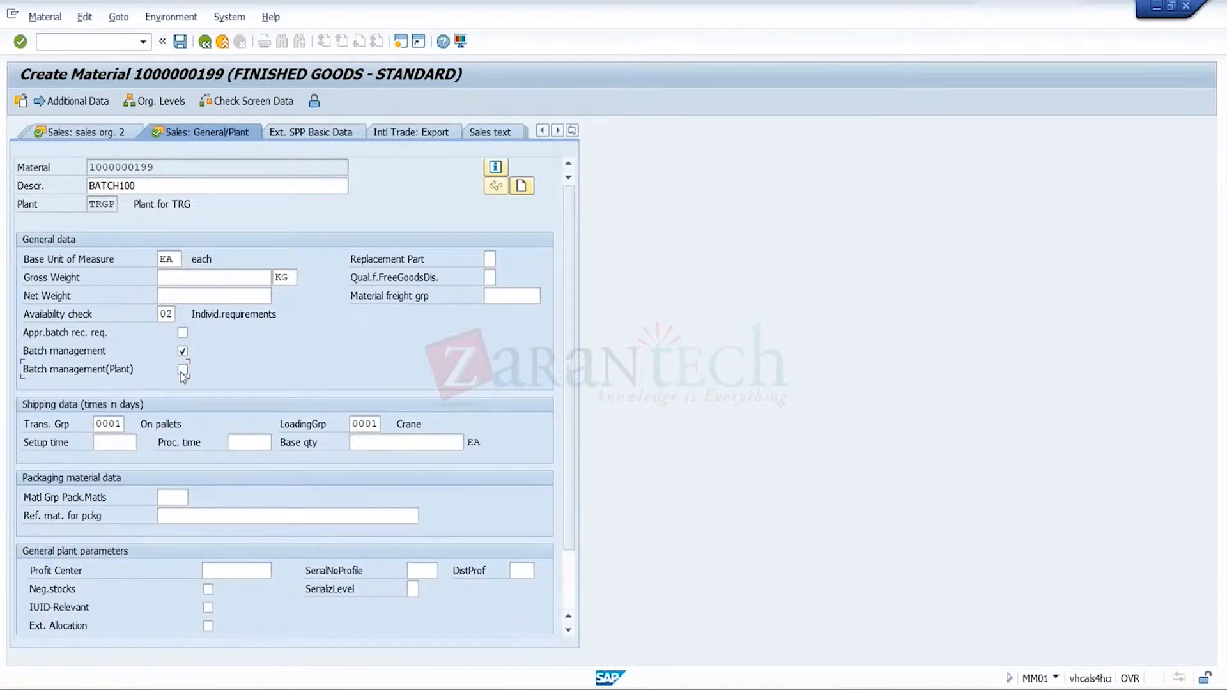
{"action": "left_click", "coordinate": [223, 45]}
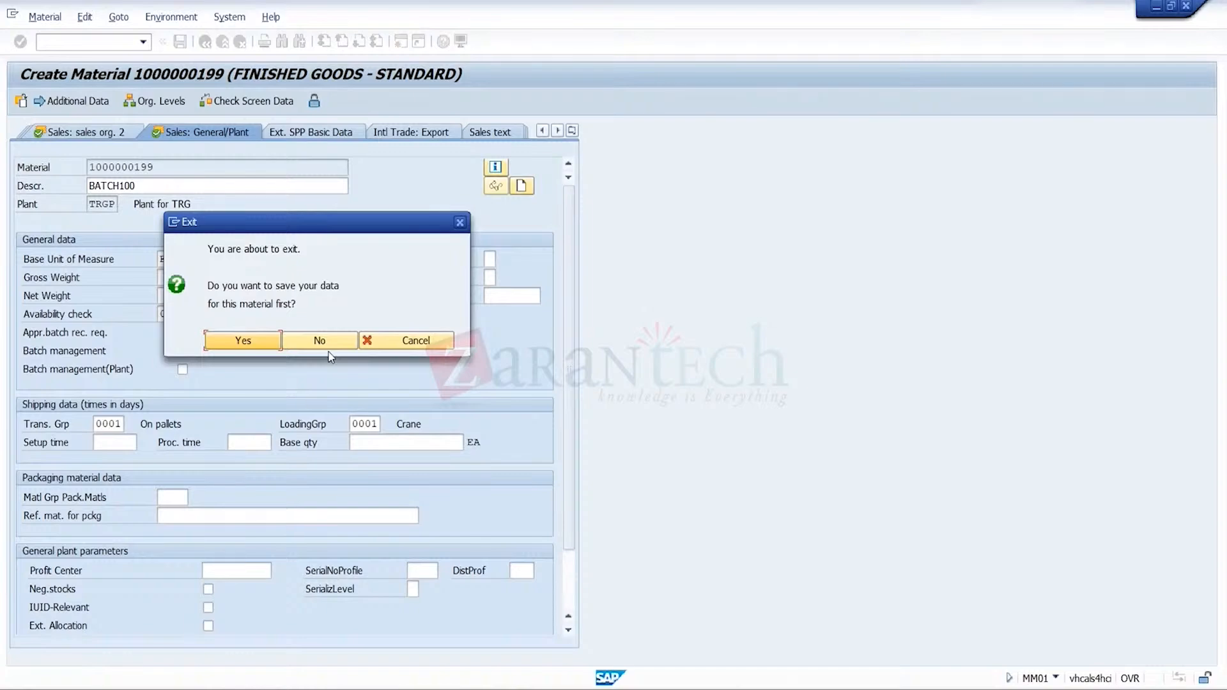
{"action": "left_click", "coordinate": [321, 342]}
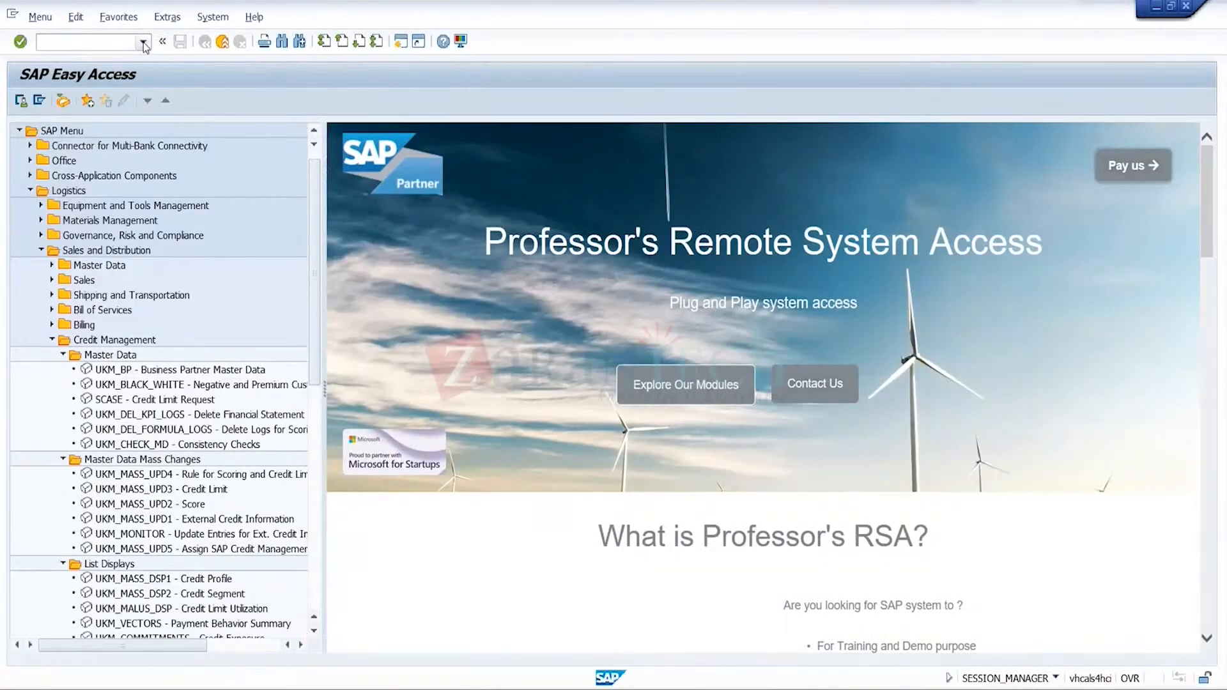
{"action": "left_click", "coordinate": [143, 42]}
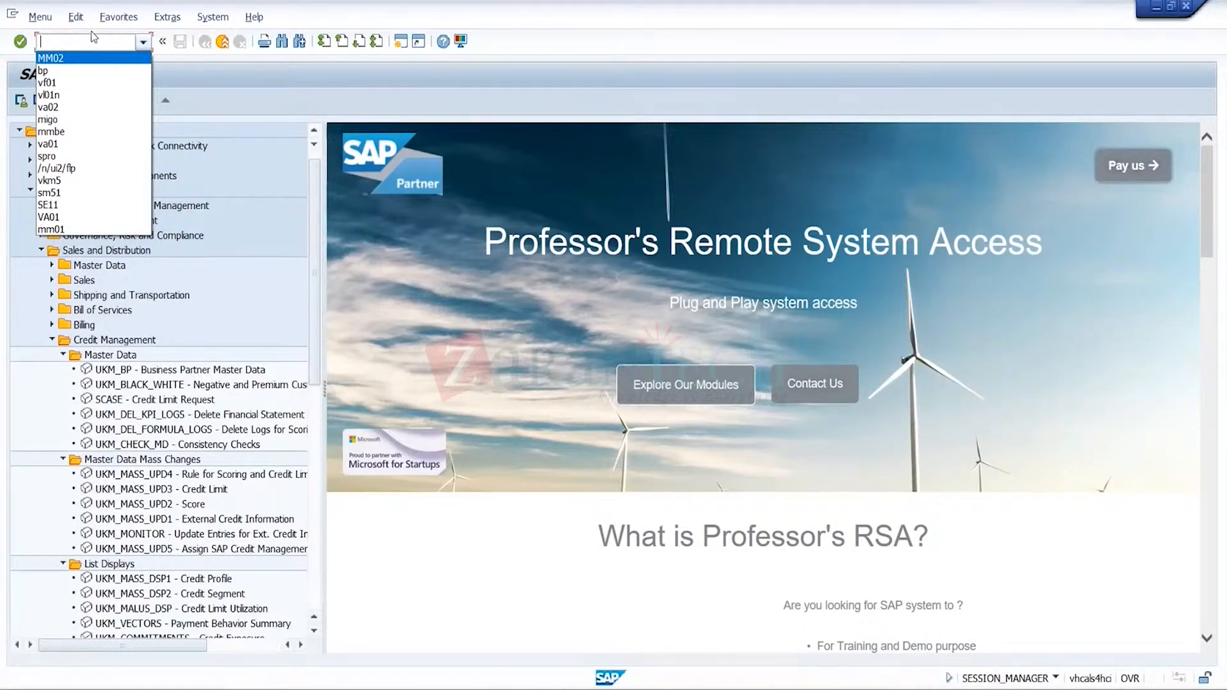
{"action": "left_click", "coordinate": [87, 229]}
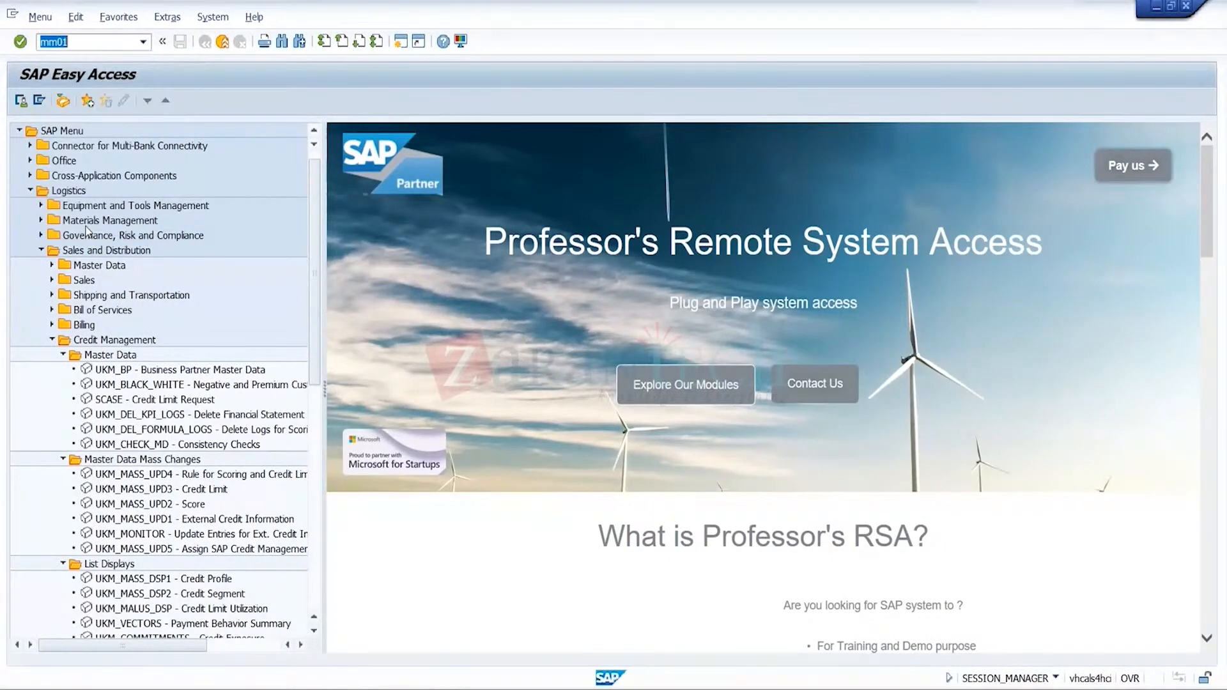
{"action": "key", "text": "Return"}
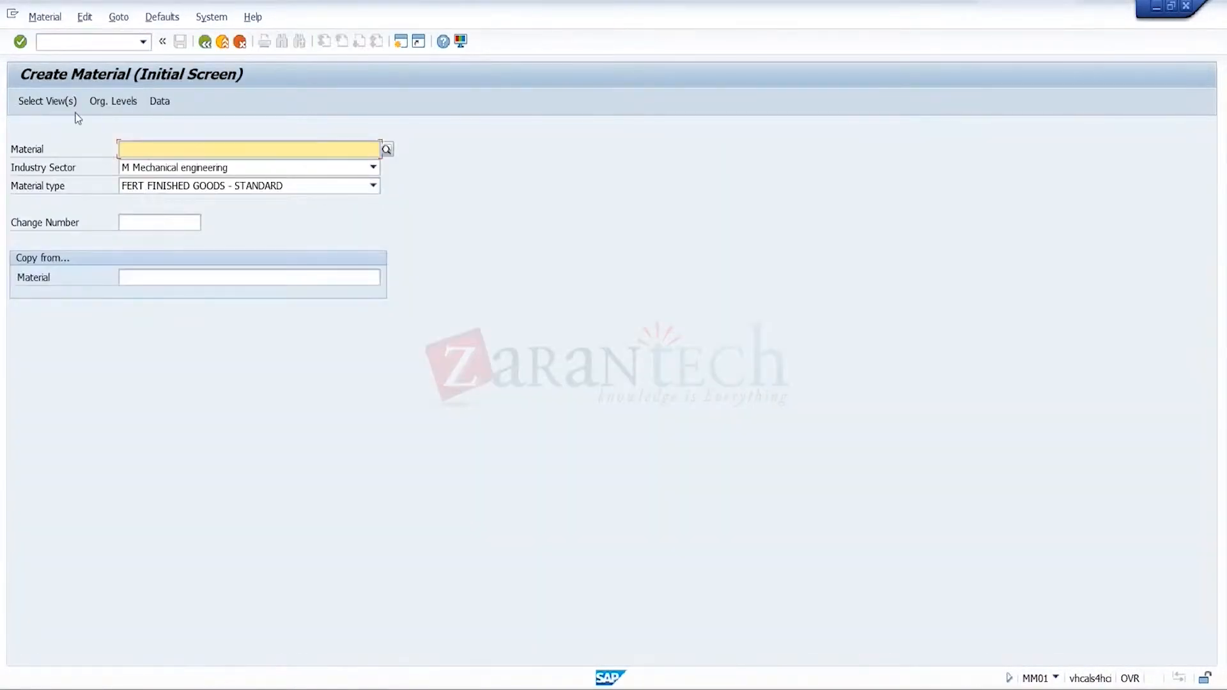
{"action": "left_click", "coordinate": [71, 104]}
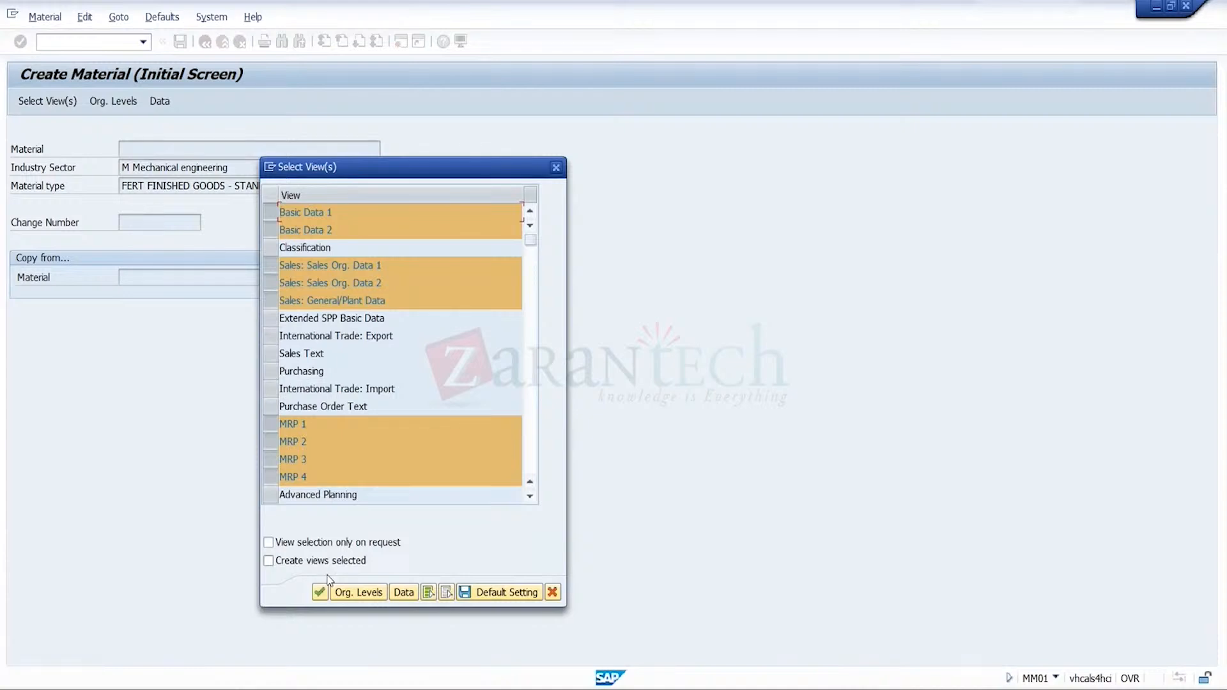
{"action": "left_click", "coordinate": [358, 592]}
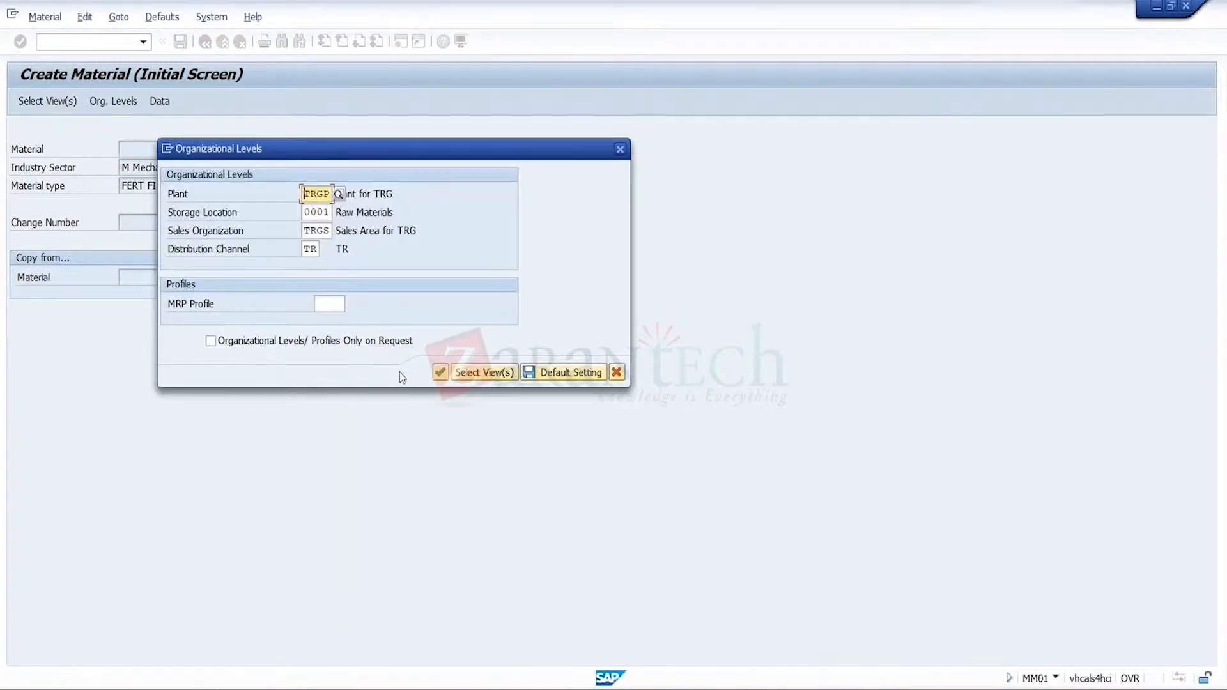
{"action": "key", "text": "Return"}
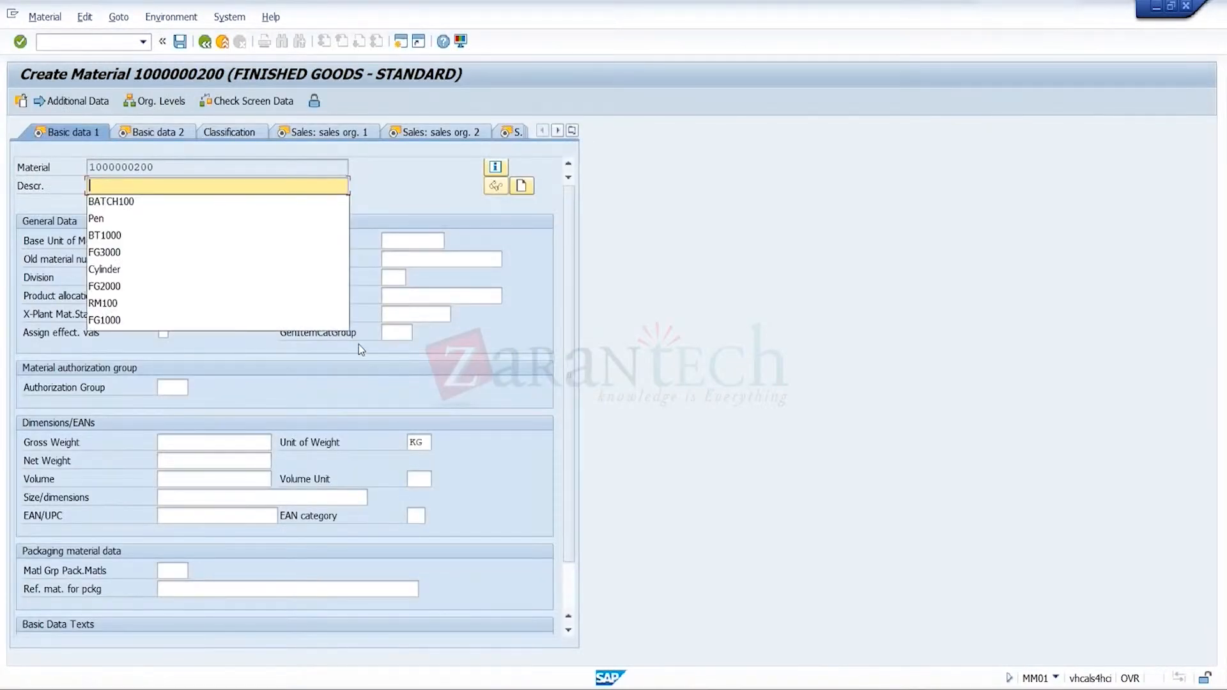
{"action": "left_click", "coordinate": [179, 208]}
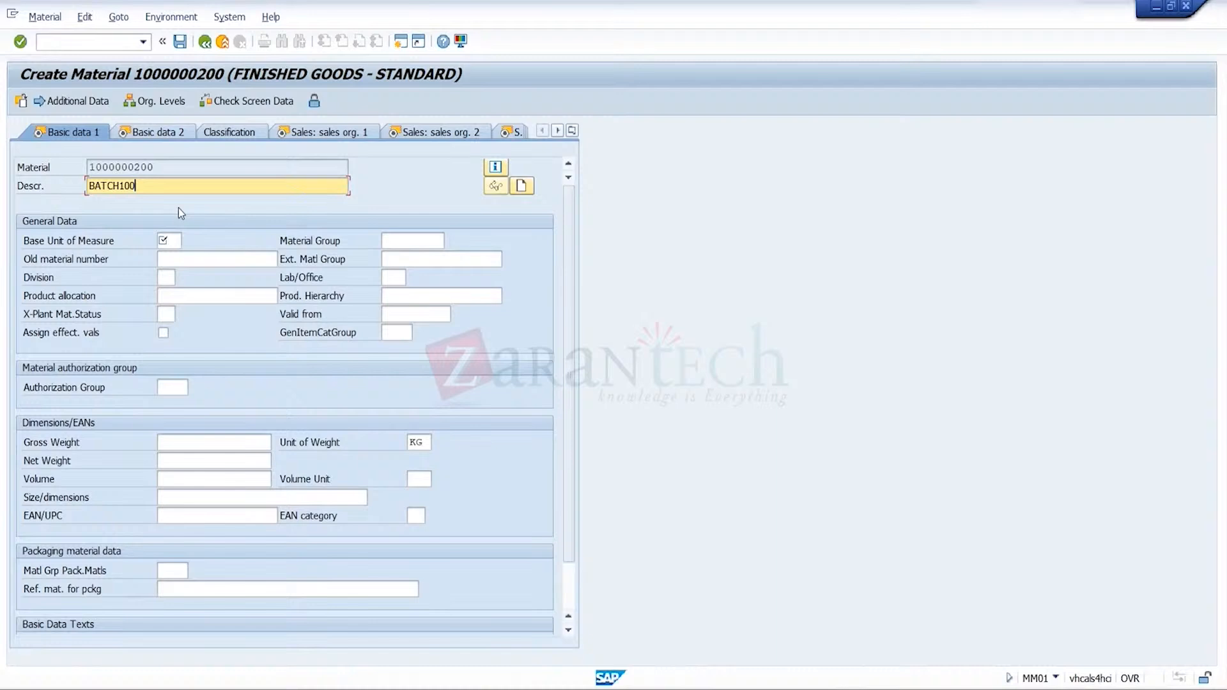
{"action": "left_click", "coordinate": [168, 240]}
{"action": "type", "text": "EA"}
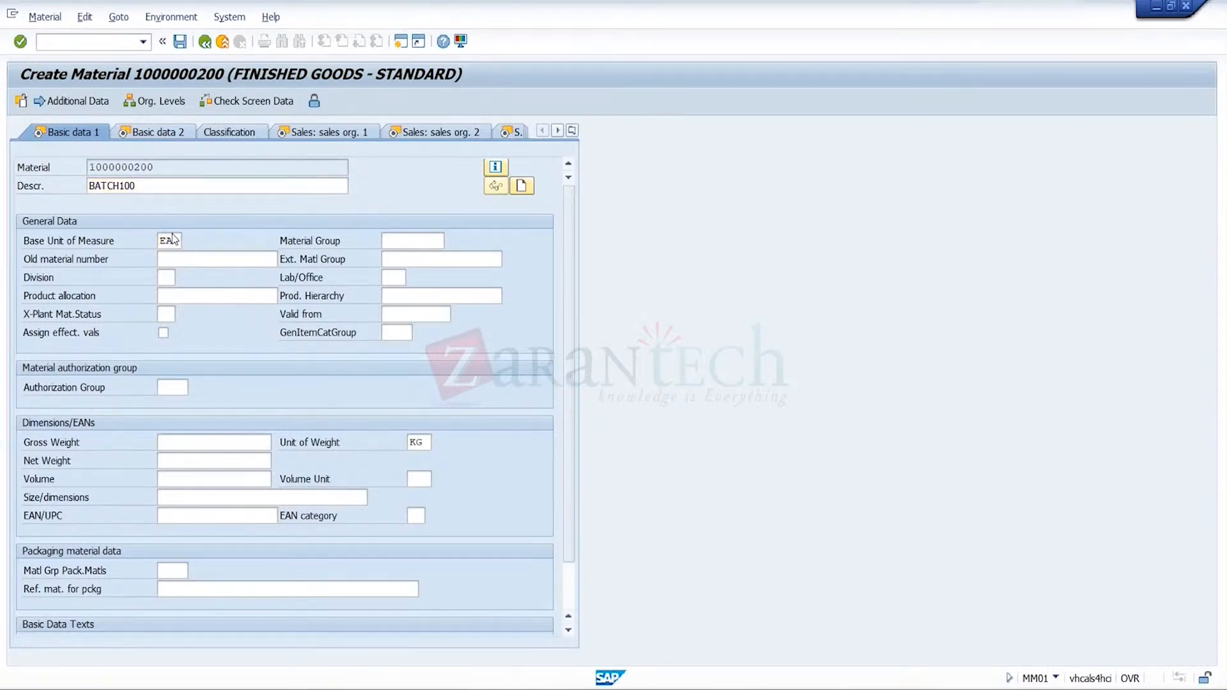
{"action": "key", "text": "Return"}
{"action": "key", "text": "Return"}
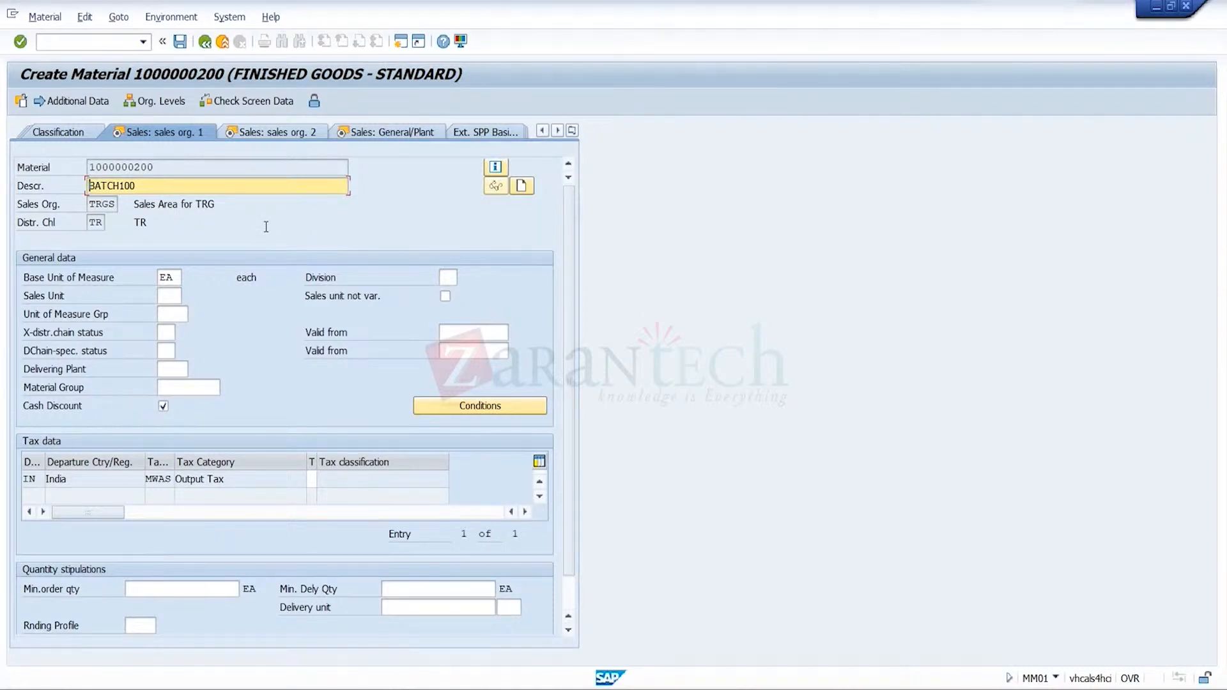
{"action": "left_click", "coordinate": [222, 44]}
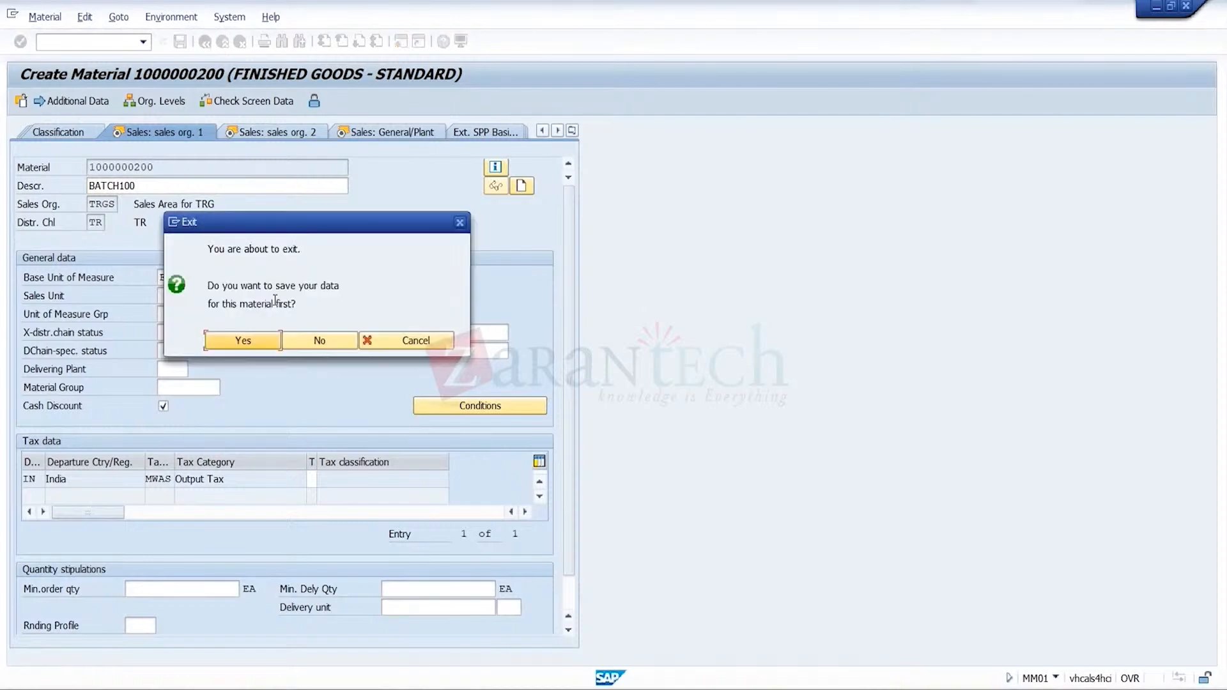
{"action": "left_click", "coordinate": [315, 340]}
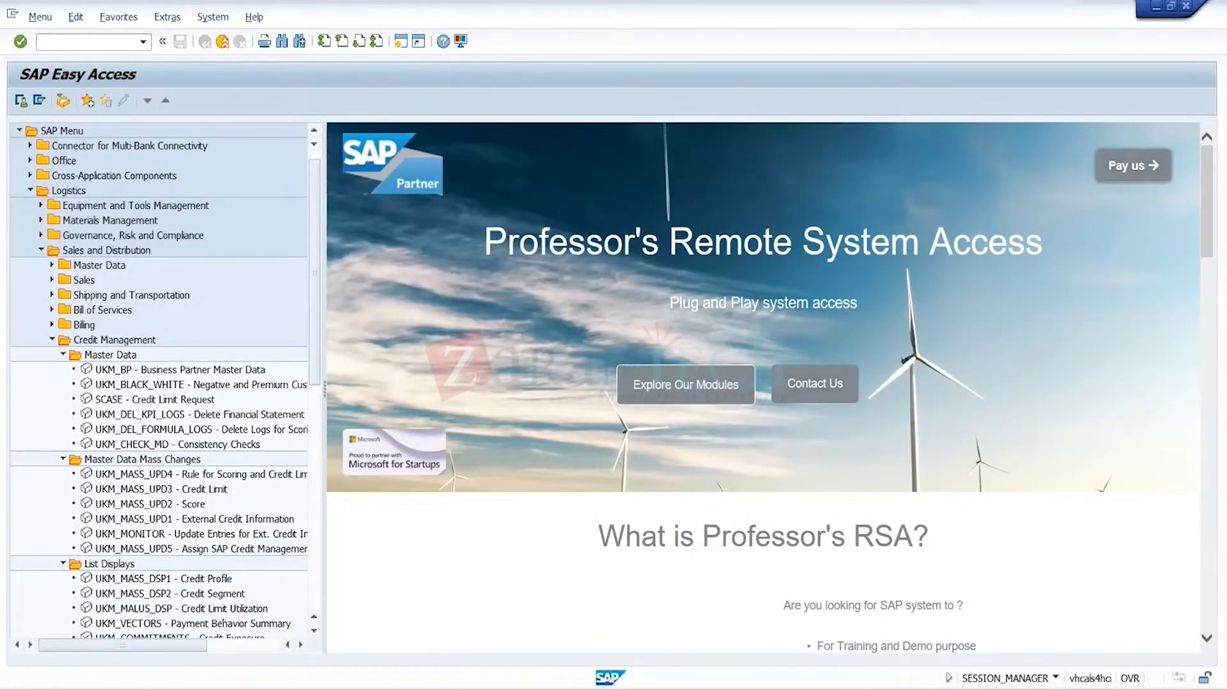
- Locate plant TRGP in the Batch Management: Default for Plants view, mark it as not batch managed and save
{"action": "mouse_move", "coordinate": [751, 687]}
{"action": "left_click", "coordinate": [799, 614]}
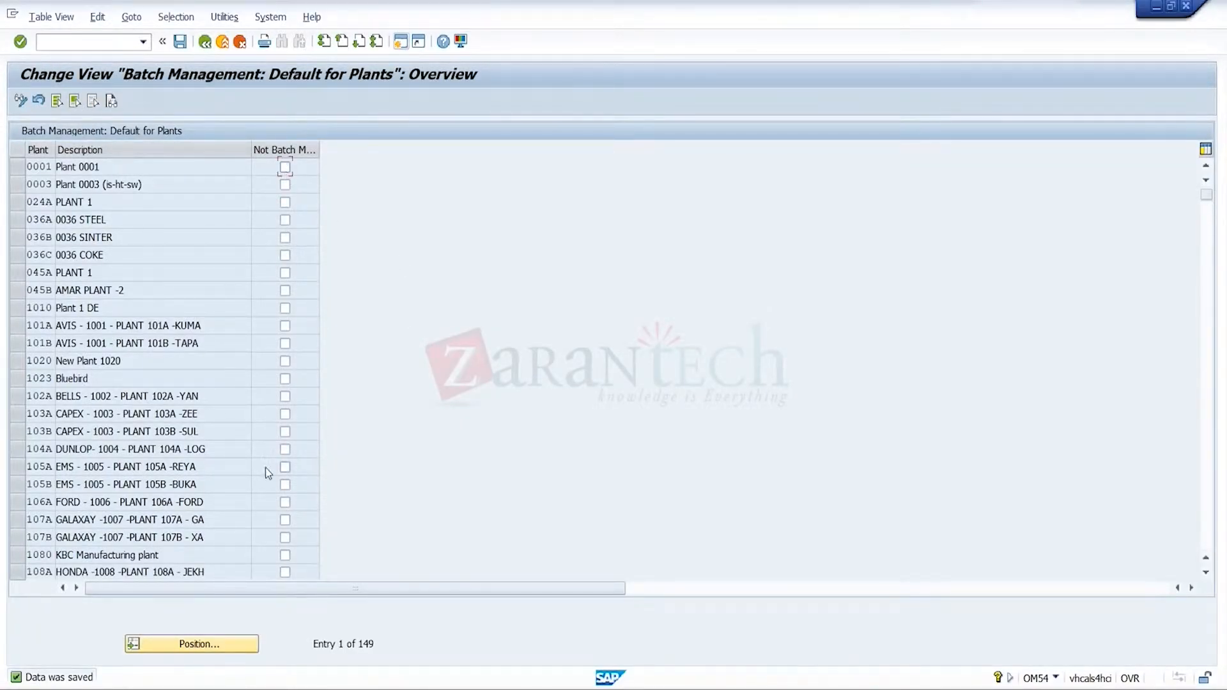
{"action": "left_click", "coordinate": [223, 648]}
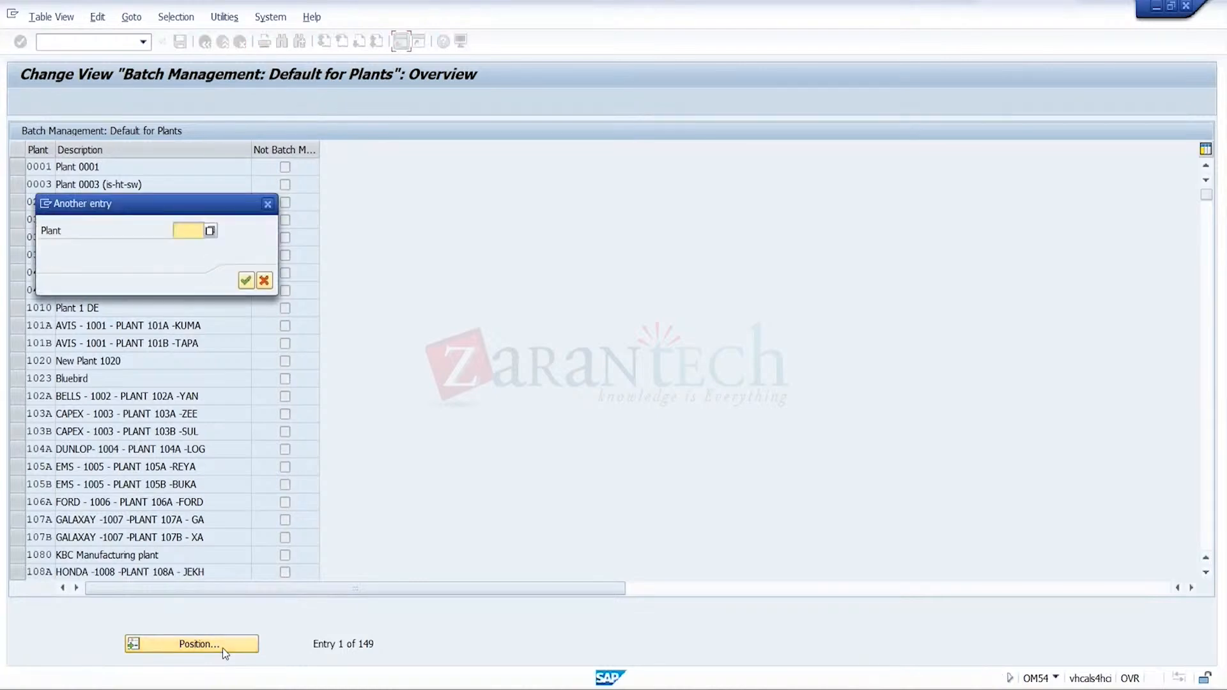
{"action": "type", "text": "TRGP"}
{"action": "key", "text": "Return"}
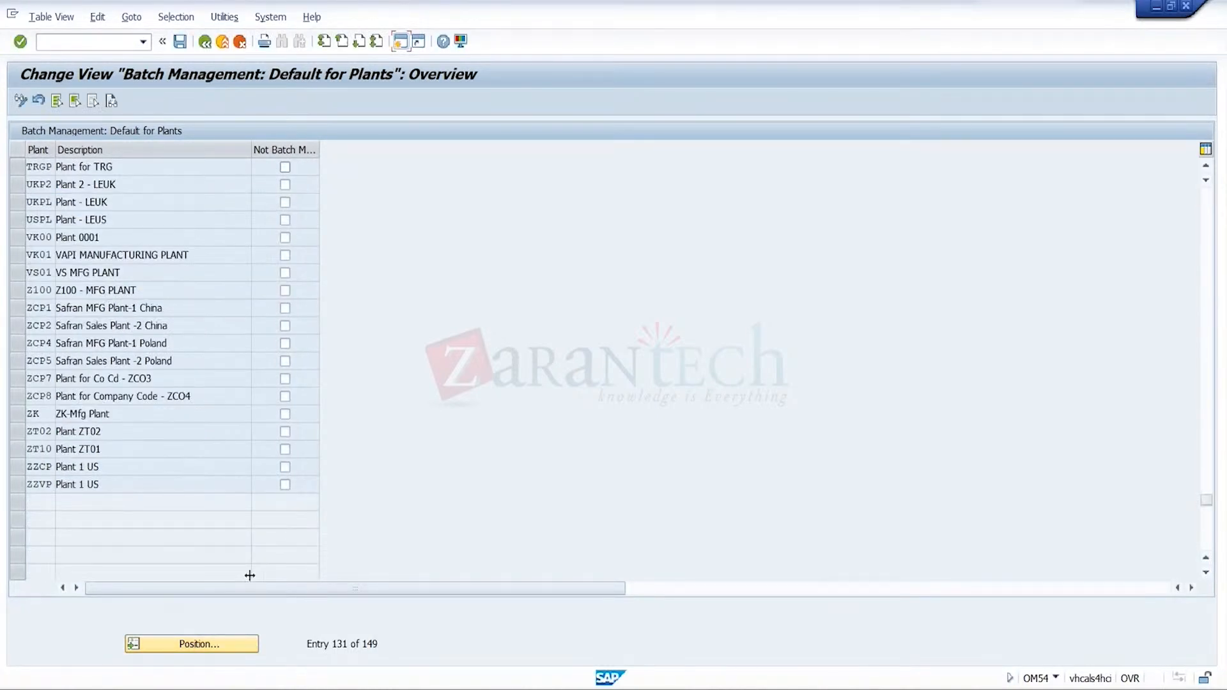
{"action": "left_click", "coordinate": [285, 167]}
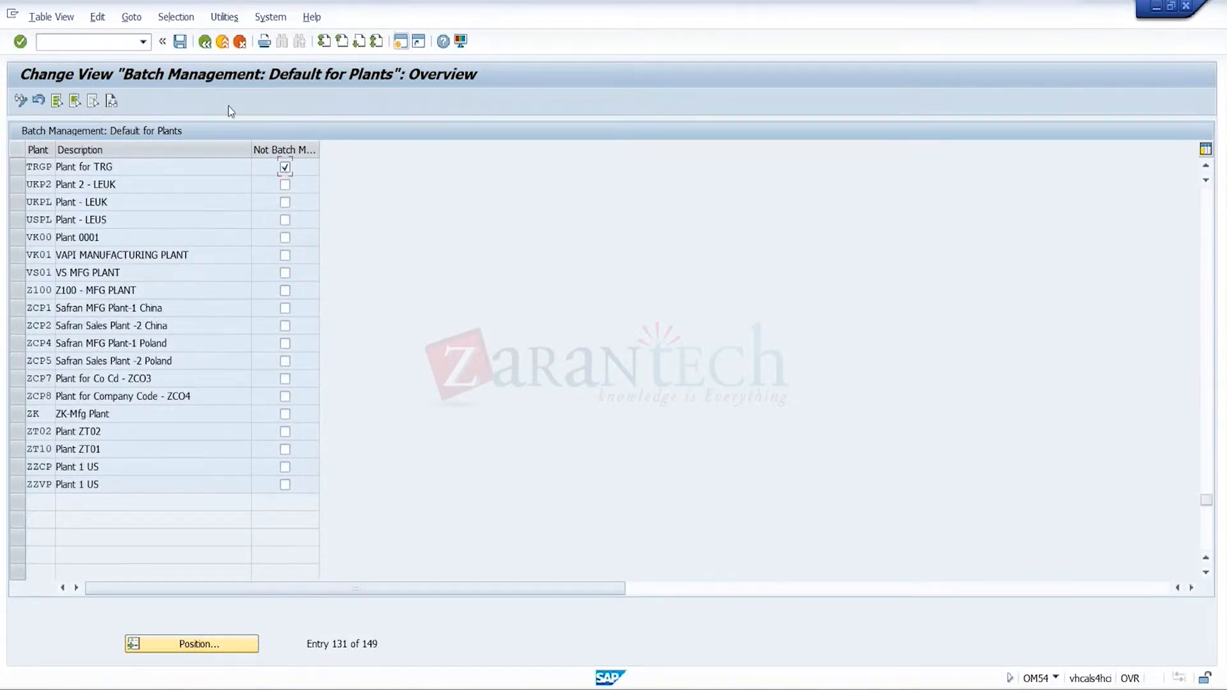
{"action": "left_click", "coordinate": [182, 48]}
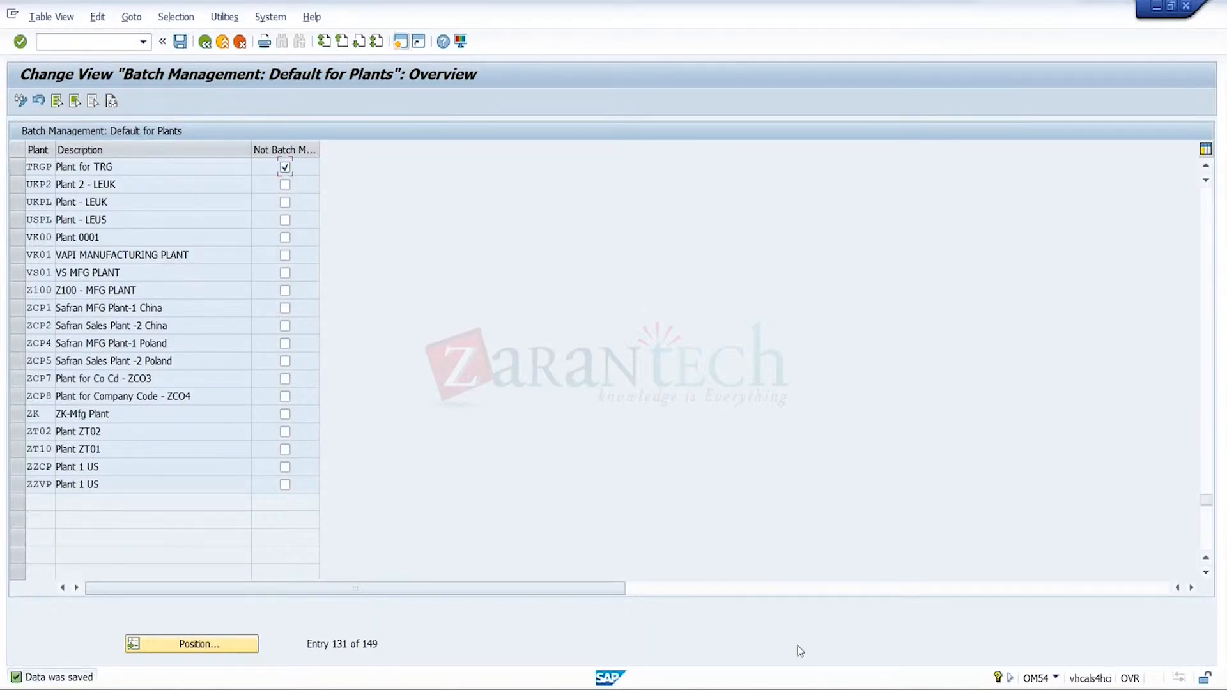
- Start MM01 in the free SAP Easy Access session for a FERT material with the preselected views and organizational levels of plant TRGP
{"action": "mouse_move", "coordinate": [842, 689]}
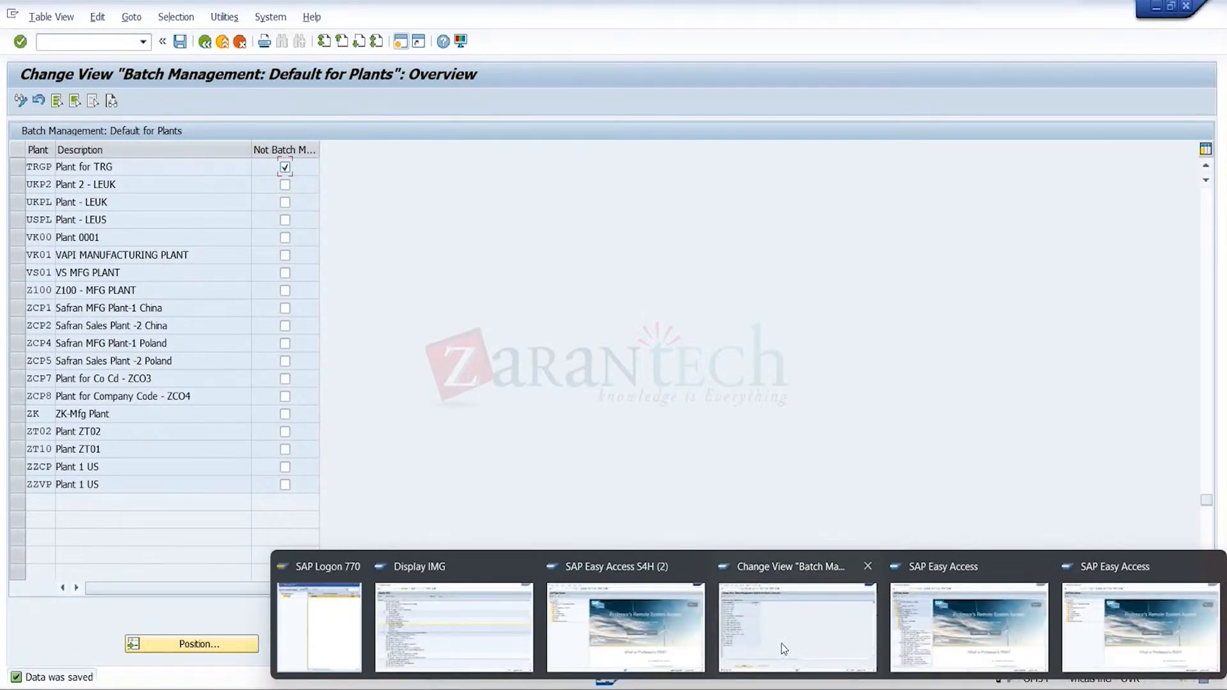
{"action": "left_click", "coordinate": [681, 638]}
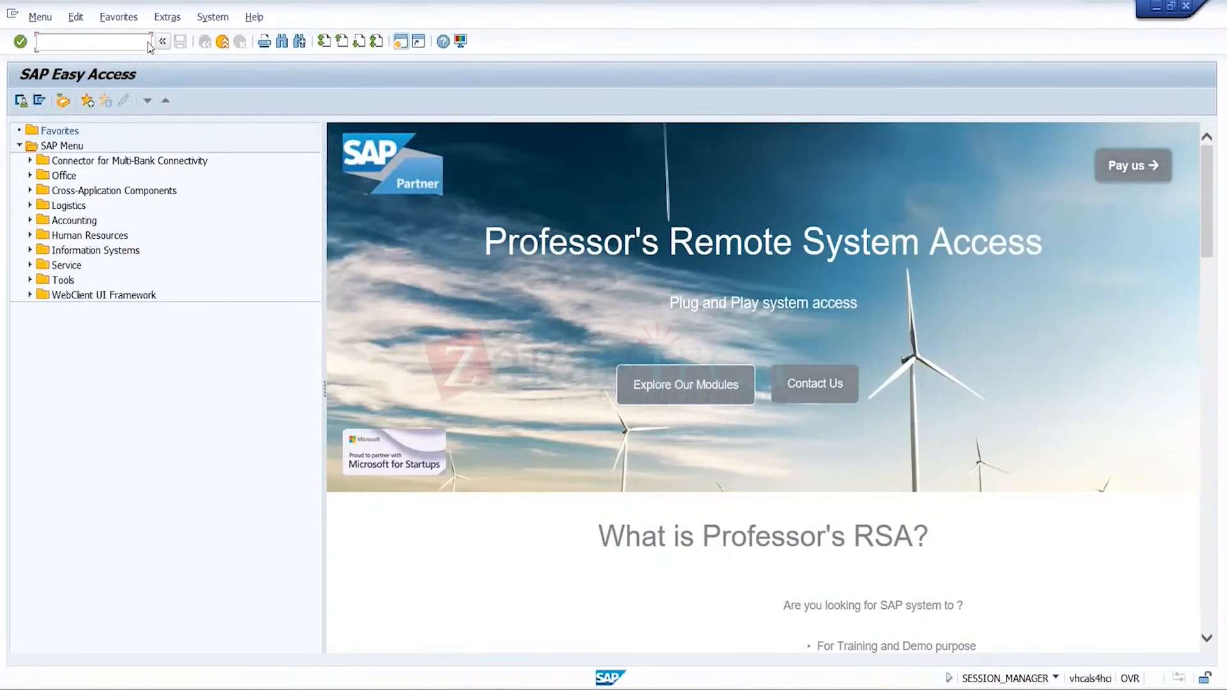
{"action": "left_click", "coordinate": [148, 42]}
{"action": "left_click", "coordinate": [110, 55]}
{"action": "key", "text": "Return"}
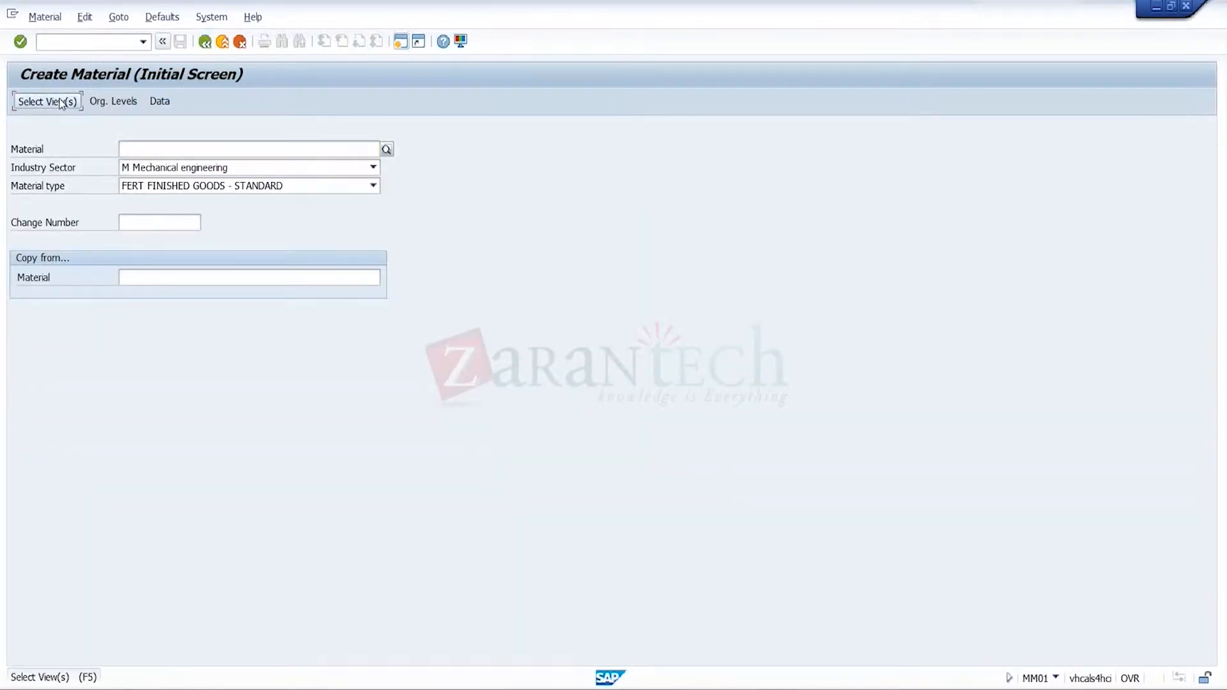
{"action": "left_click", "coordinate": [61, 102]}
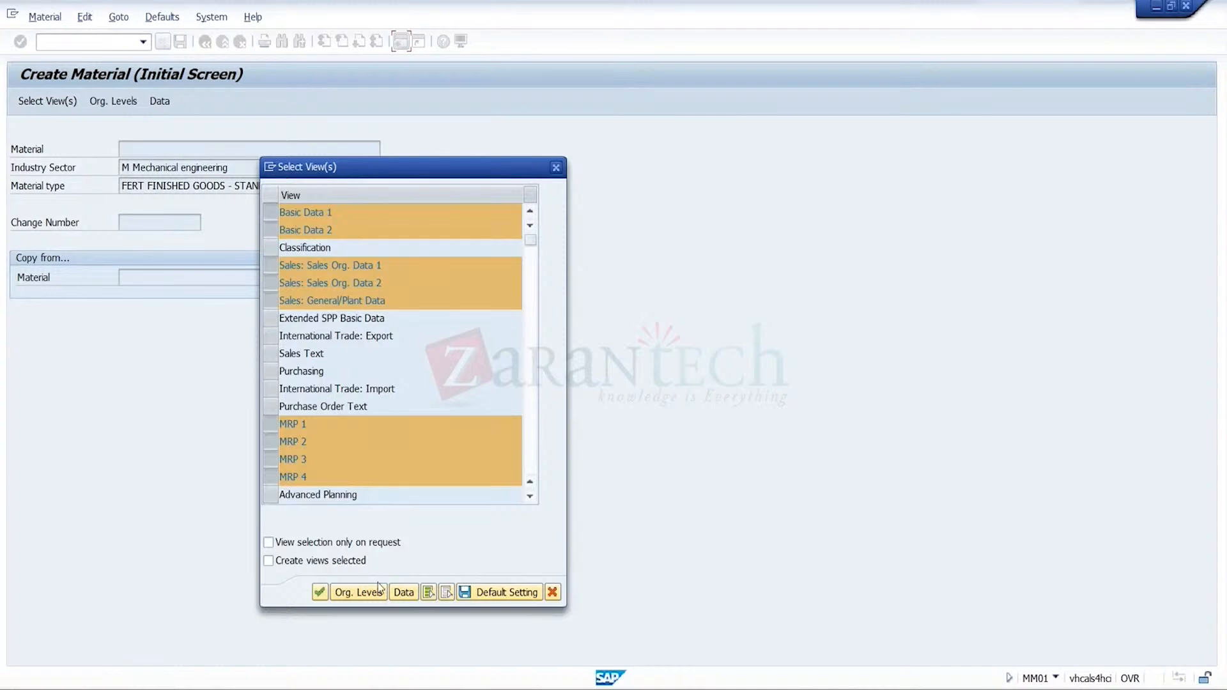
{"action": "left_click", "coordinate": [379, 588]}
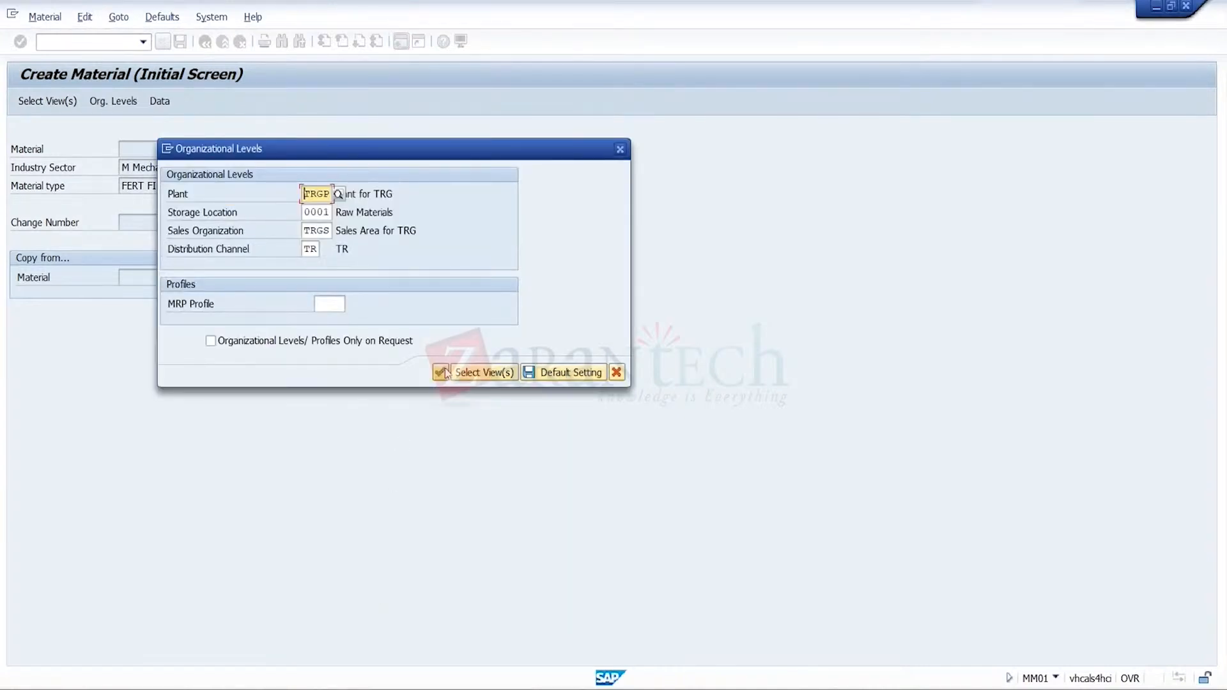
{"action": "left_click", "coordinate": [446, 373]}
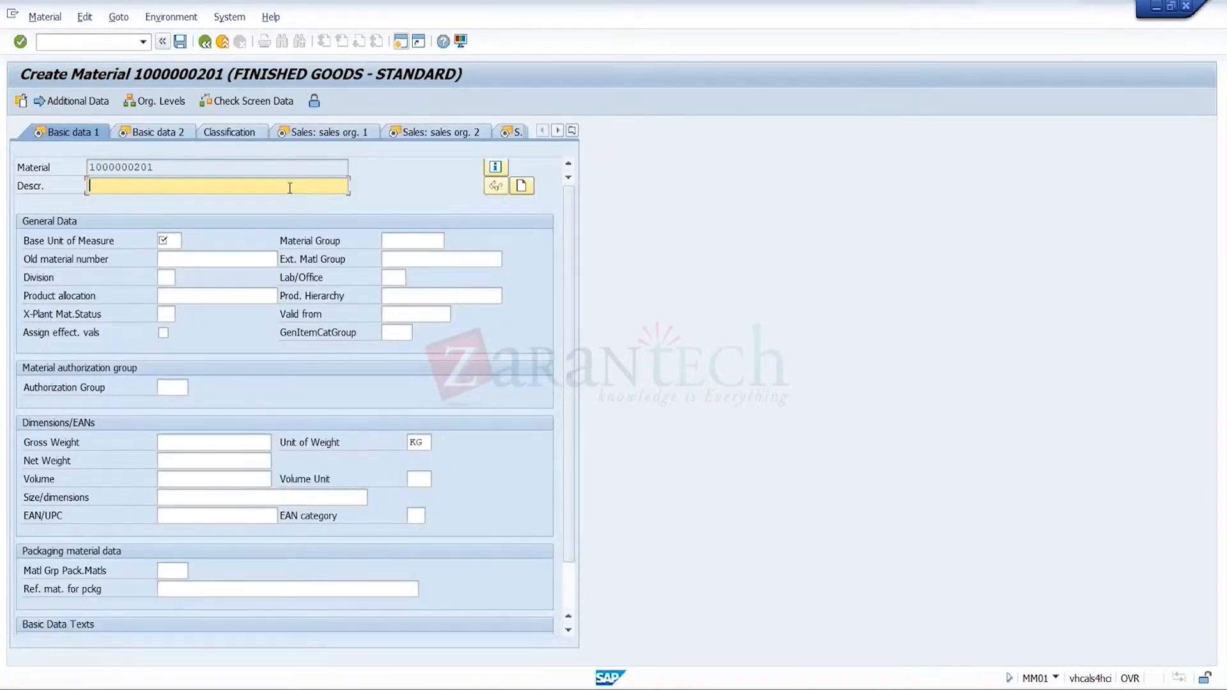
- Enter the description BATCH100 and base unit of measure EA, and continue to the Sales: Sales Org. 1 view
{"action": "left_click", "coordinate": [289, 188]}
{"action": "left_click", "coordinate": [264, 201]}
{"action": "key", "text": "Tab"}
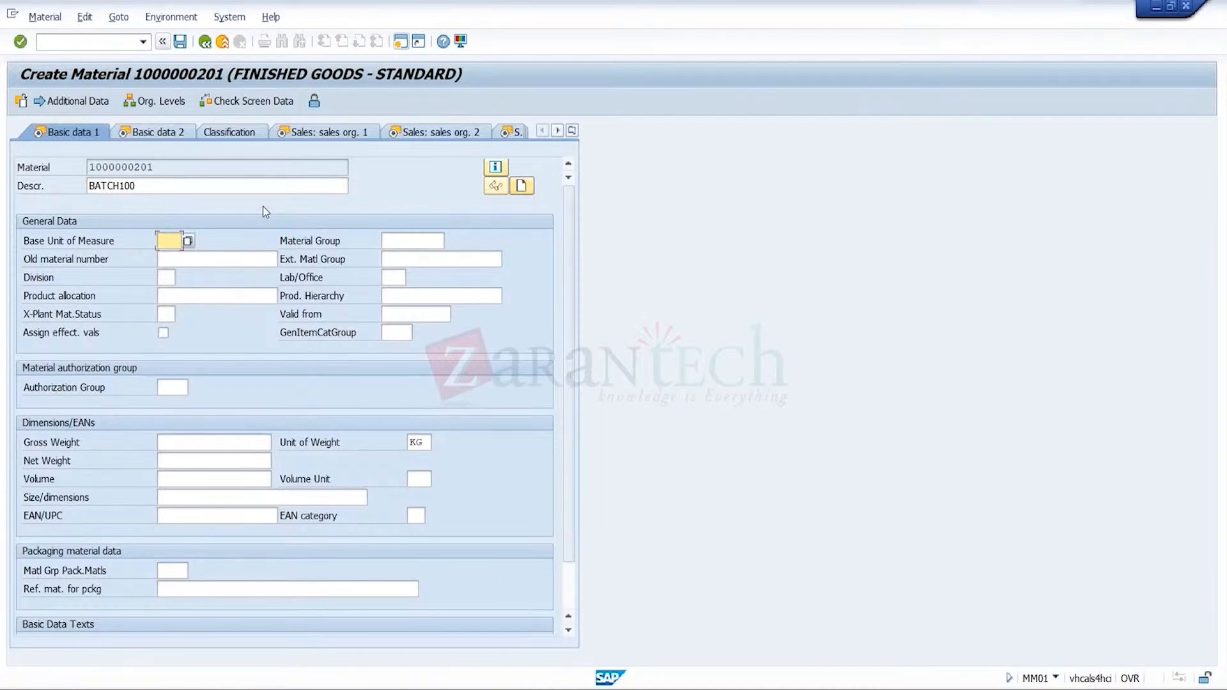
{"action": "type", "text": "EA"}
{"action": "key", "text": "Return"}
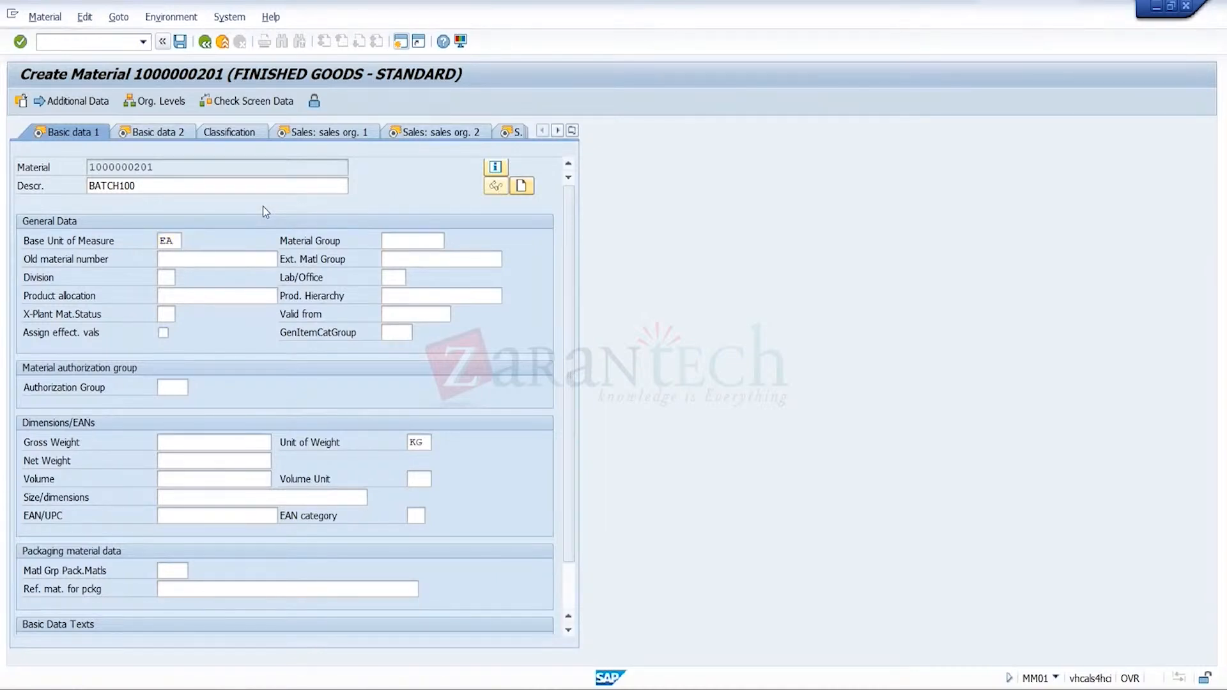
{"action": "key", "text": "Return"}
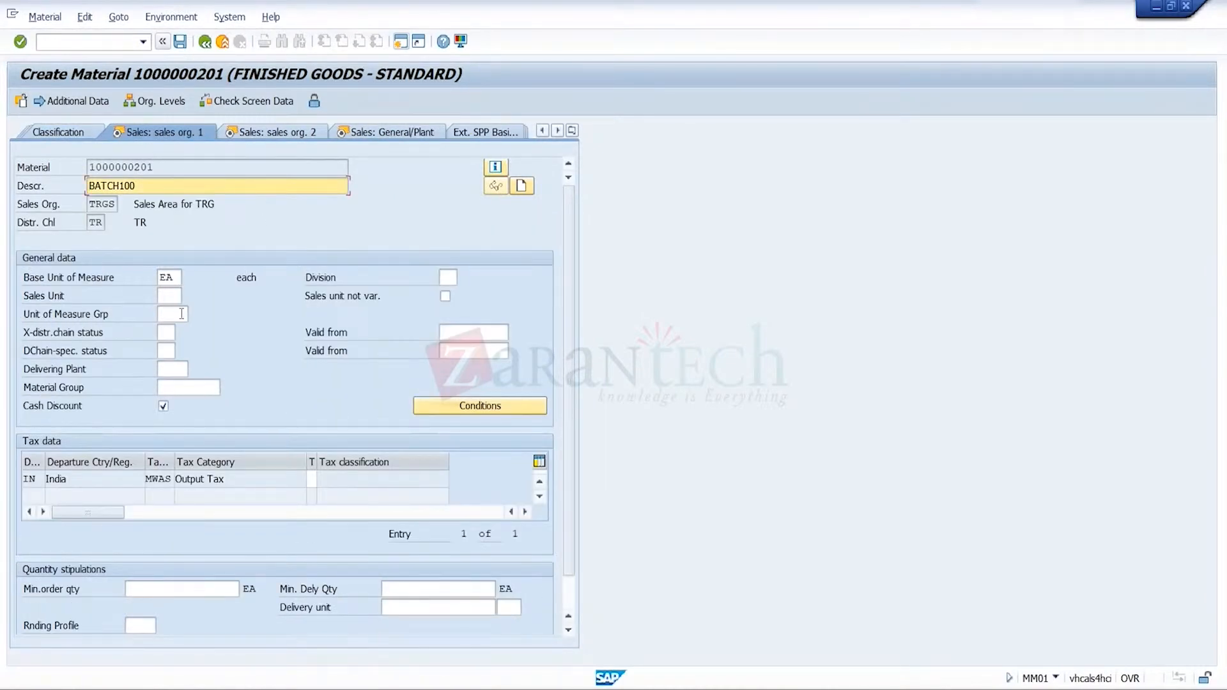
- Set delivering plant TRGP, output tax classification 0 and division TR in the Sales: Sales Org. 1 view
{"action": "left_click", "coordinate": [184, 368]}
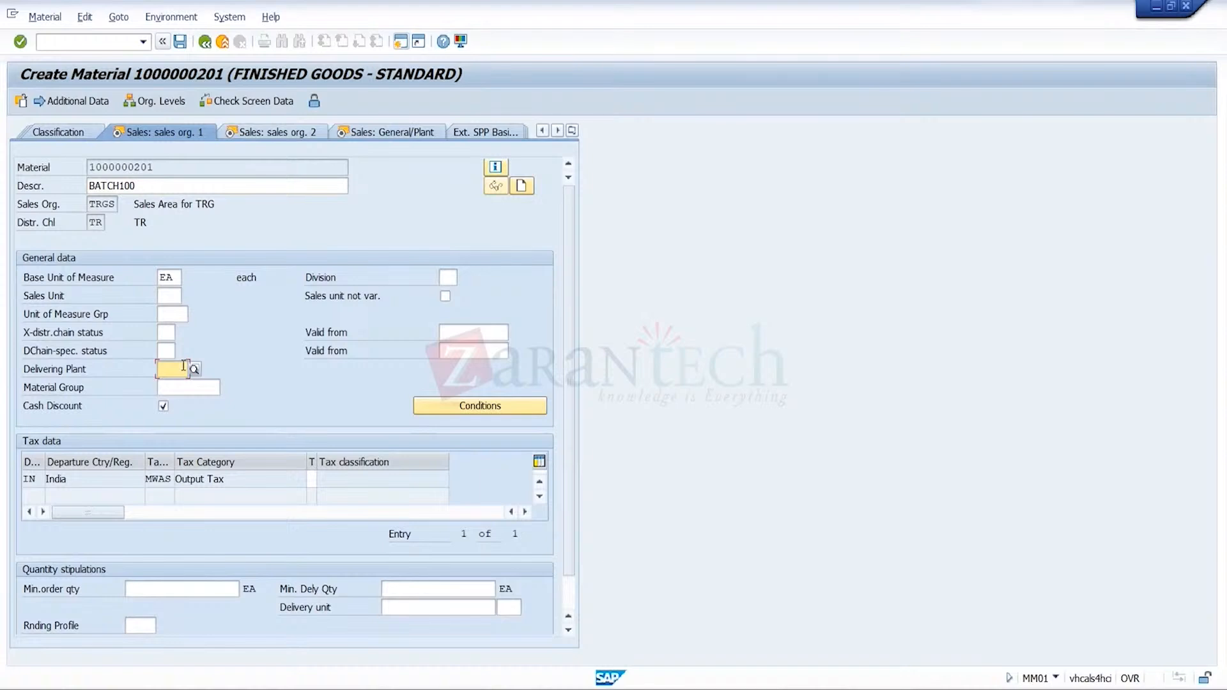
{"action": "left_click", "coordinate": [184, 367]}
{"action": "left_click", "coordinate": [182, 389]}
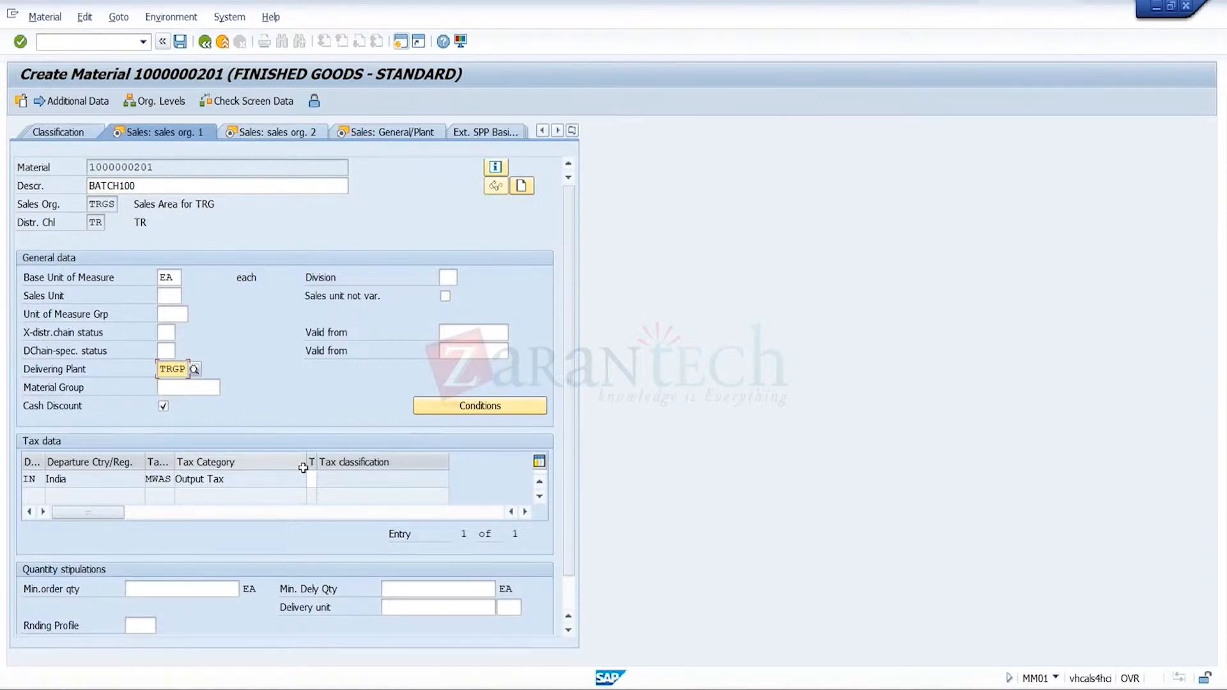
{"action": "left_click", "coordinate": [313, 479]}
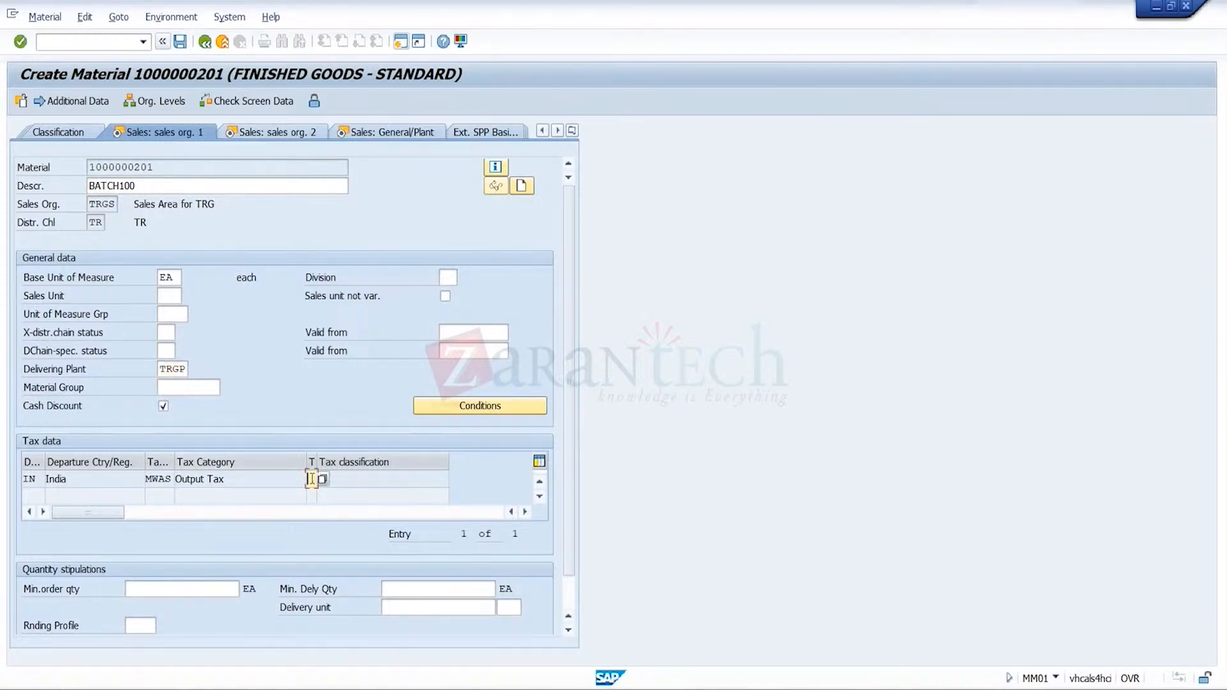
{"action": "type", "text": "0"}
{"action": "left_click", "coordinate": [442, 277]}
{"action": "key", "text": "BackSpace"}
{"action": "key", "text": "Down"}
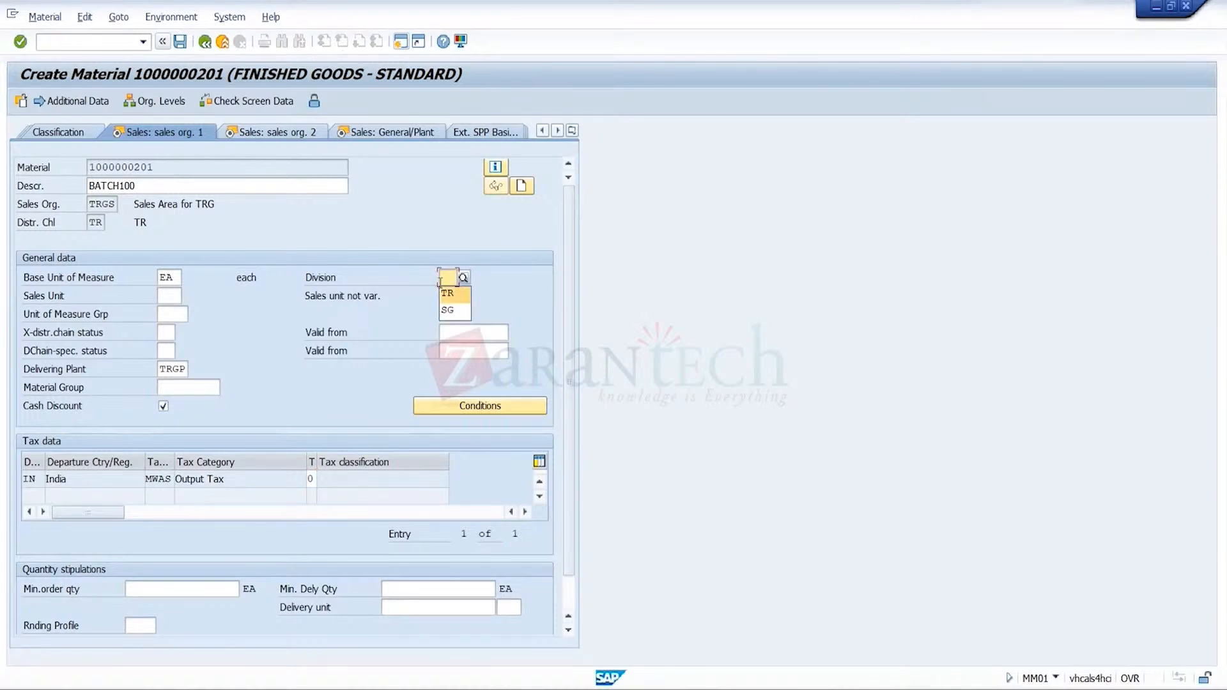
{"action": "key", "text": "Return"}
{"action": "key", "text": "Return"}
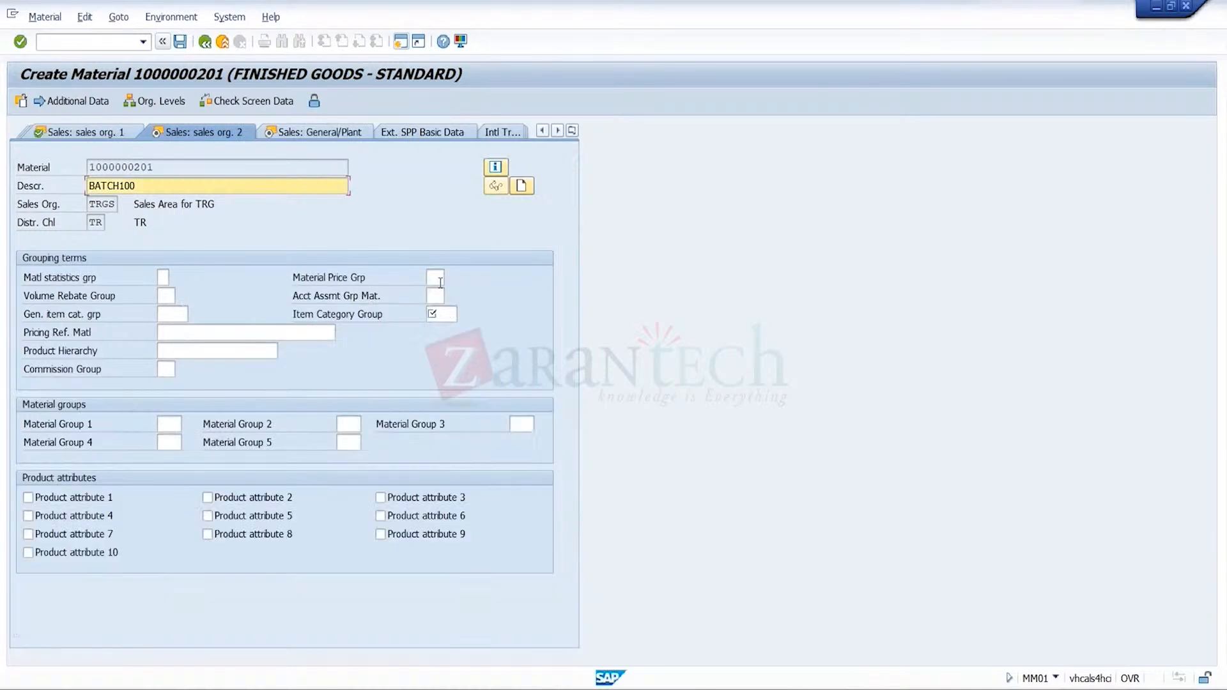
- Set the item category group to NORM and continue to the Sales: General/Plant view
{"action": "key", "text": "Return"}
{"action": "key", "text": "BackSpace"}
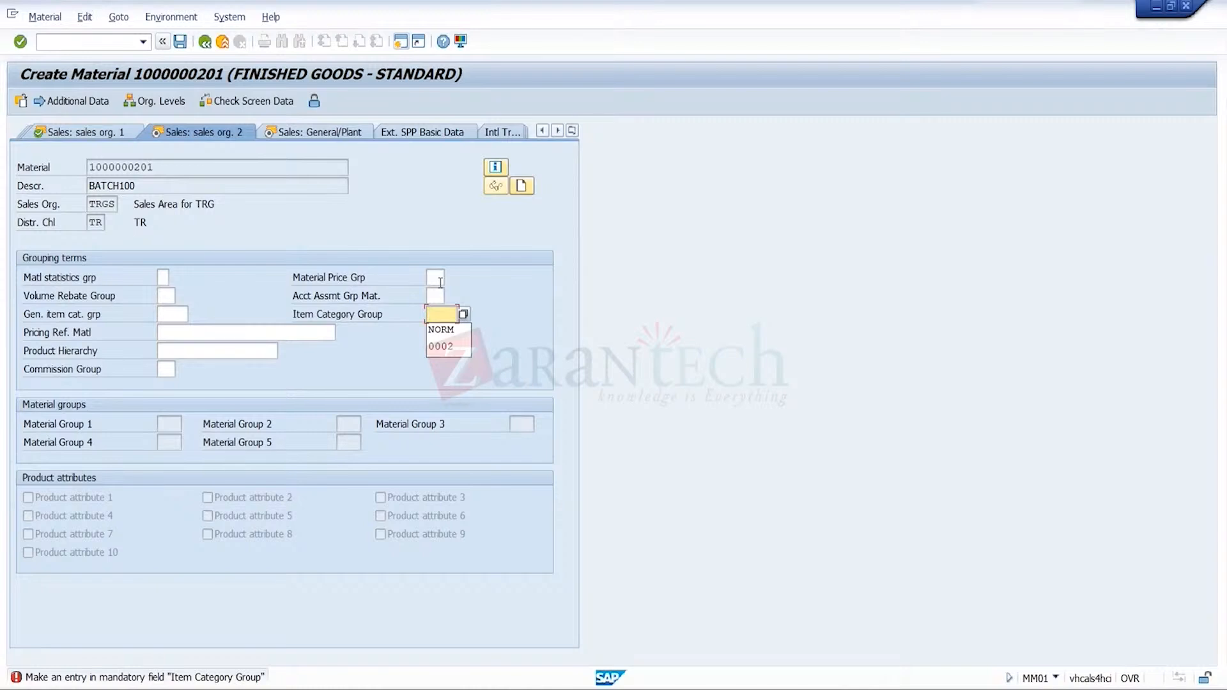
{"action": "key", "text": "Down"}
{"action": "key", "text": "Return"}
{"action": "key", "text": "Return"}
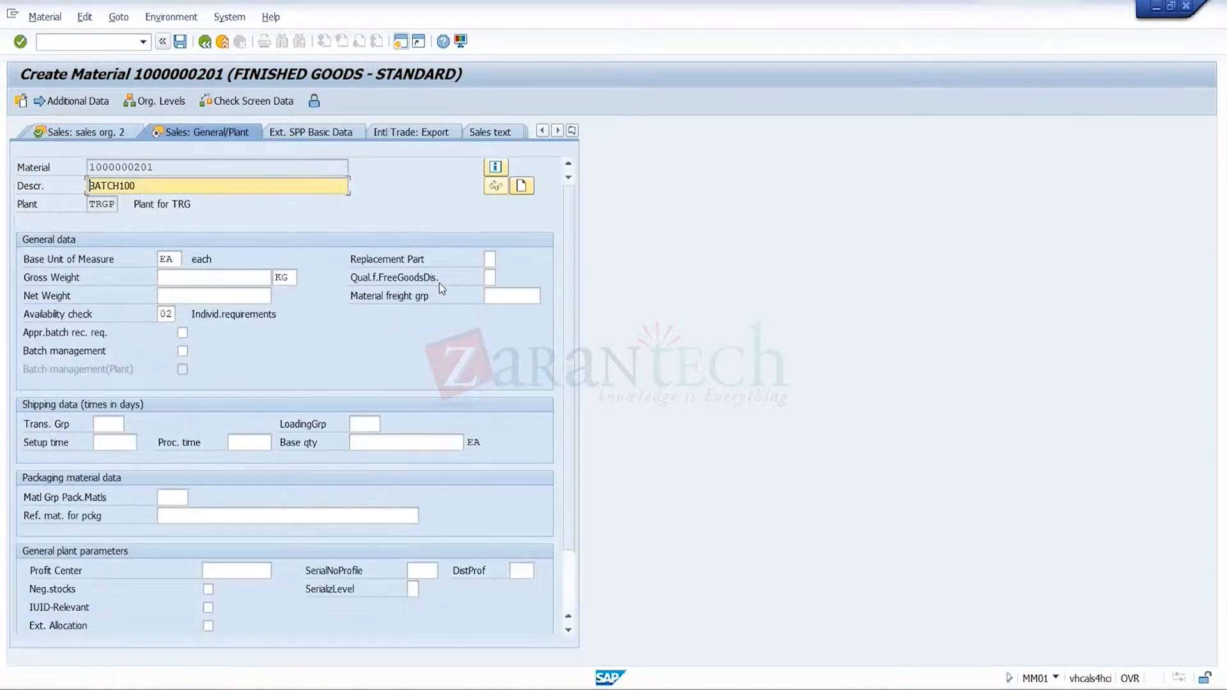
- Enable Batch management, set transportation group 0001 and loading group 0001, and continue to the MRP 1 view
{"action": "left_click", "coordinate": [186, 356]}
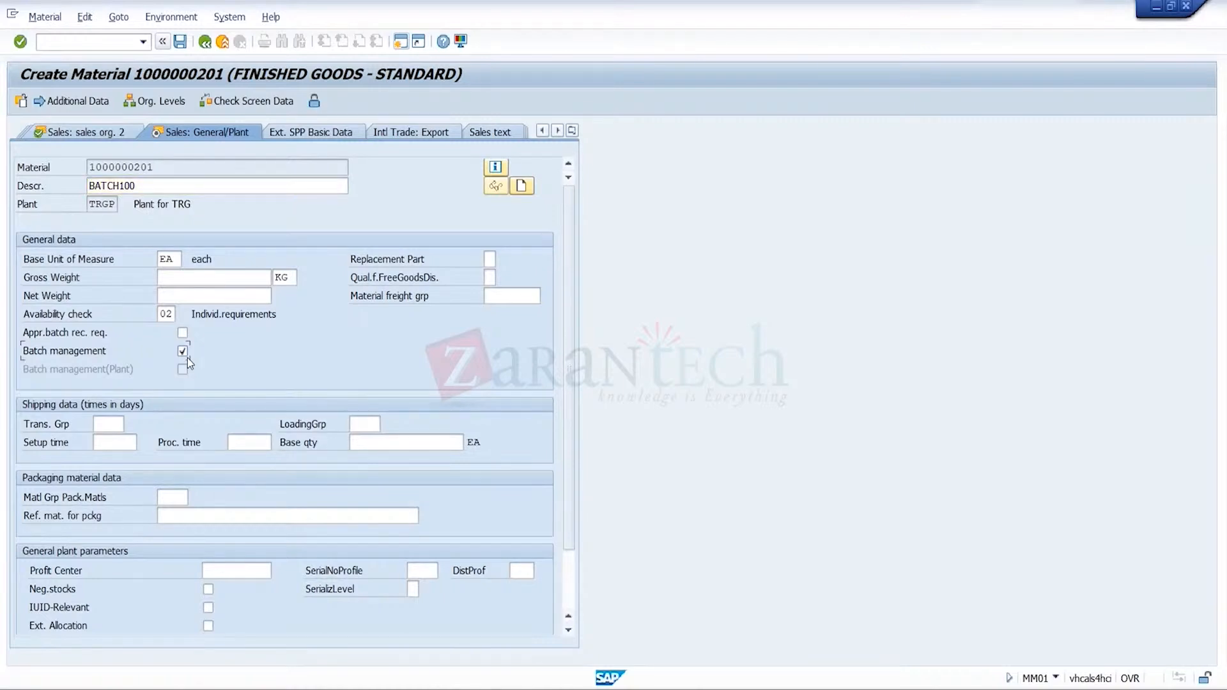
{"action": "left_click", "coordinate": [108, 425]}
{"action": "left_click", "coordinate": [108, 440]}
{"action": "left_click", "coordinate": [365, 424]}
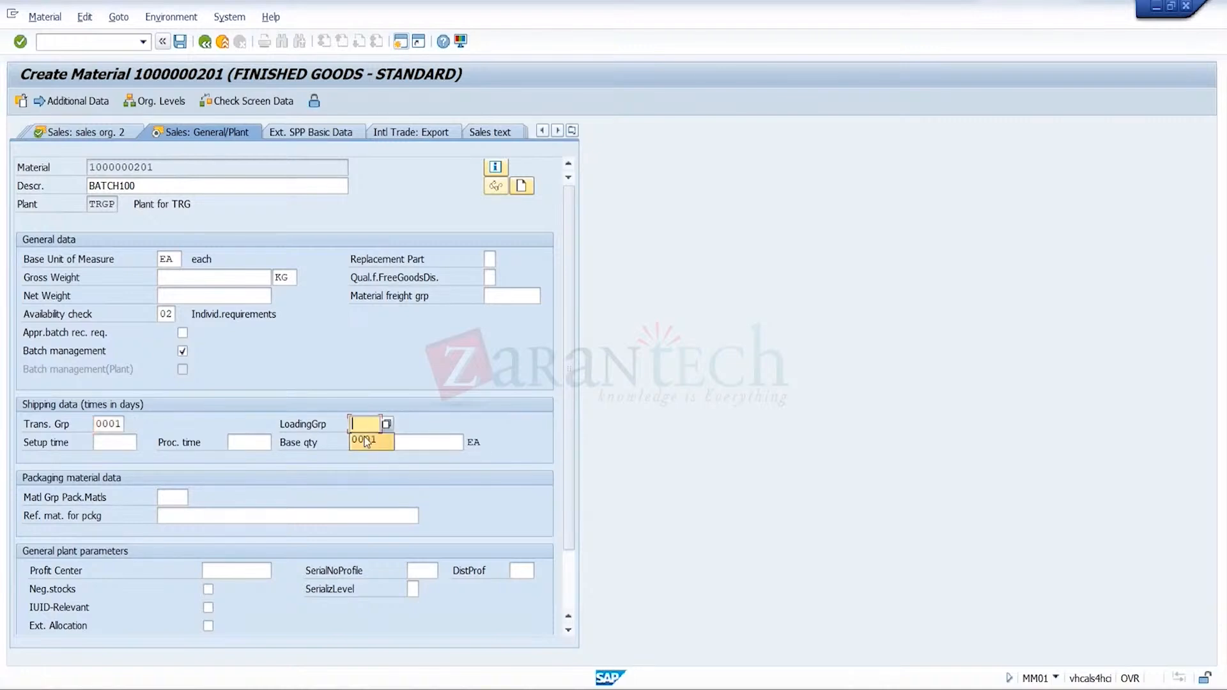
{"action": "left_click", "coordinate": [366, 440]}
{"action": "key", "text": "Return"}
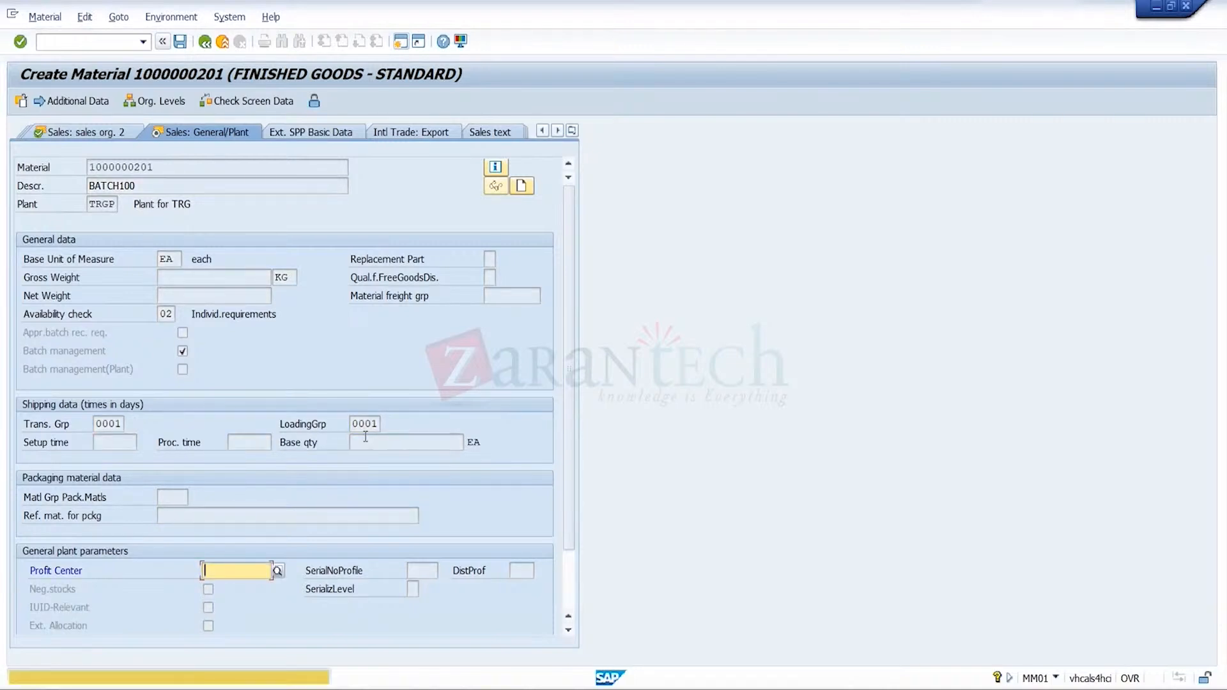
{"action": "key", "text": "Return"}
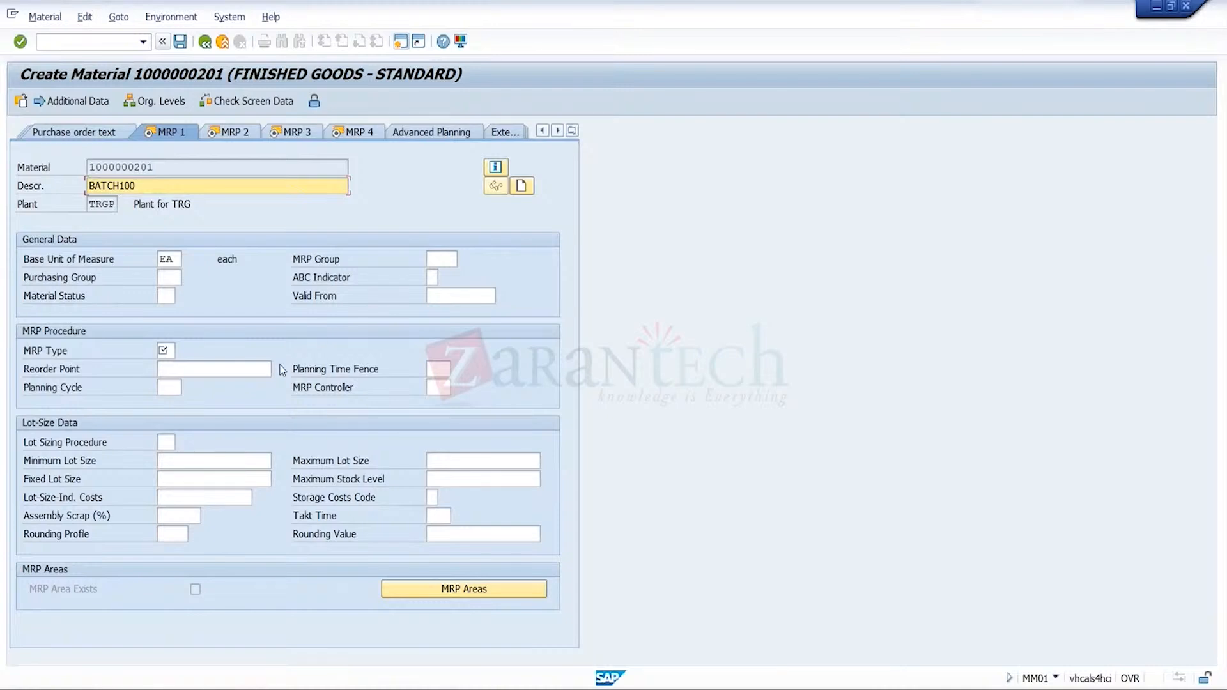
- Set MRP type ND, MRP controller 001 and lot sizing procedure EX, and continue to the MRP 2 view
{"action": "left_click", "coordinate": [171, 351]}
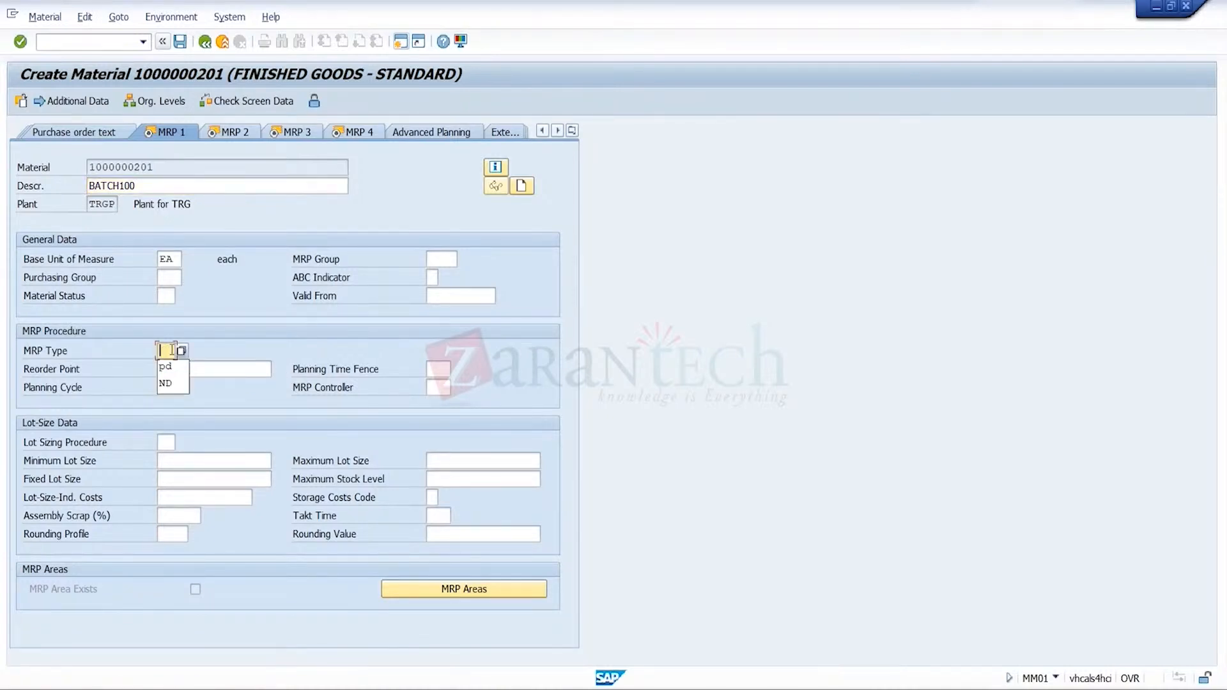
{"action": "left_click", "coordinate": [167, 384]}
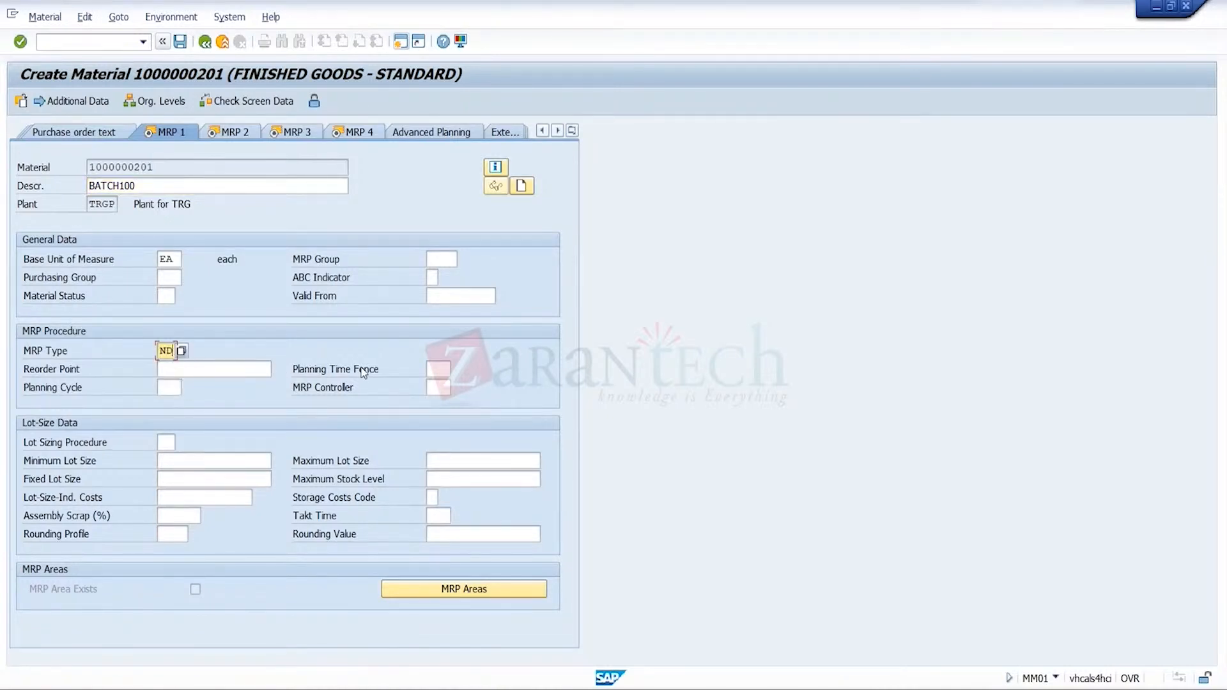
{"action": "left_click", "coordinate": [445, 385]}
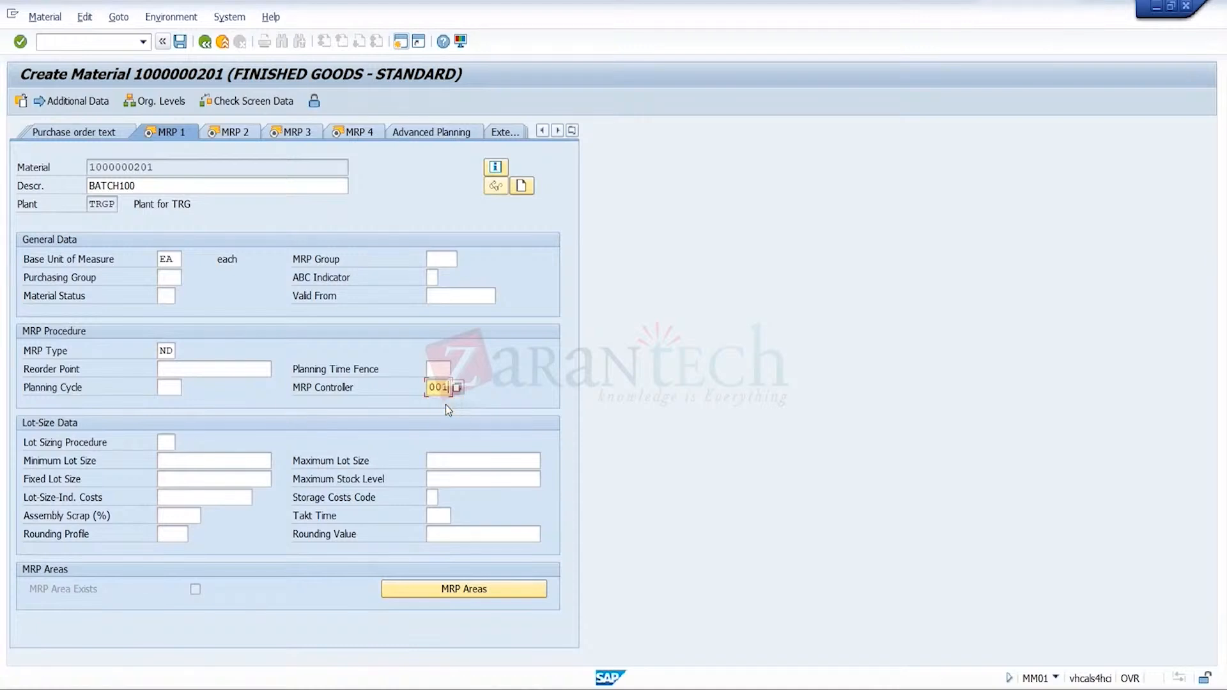
{"action": "left_click", "coordinate": [446, 405]}
{"action": "left_click", "coordinate": [165, 442]}
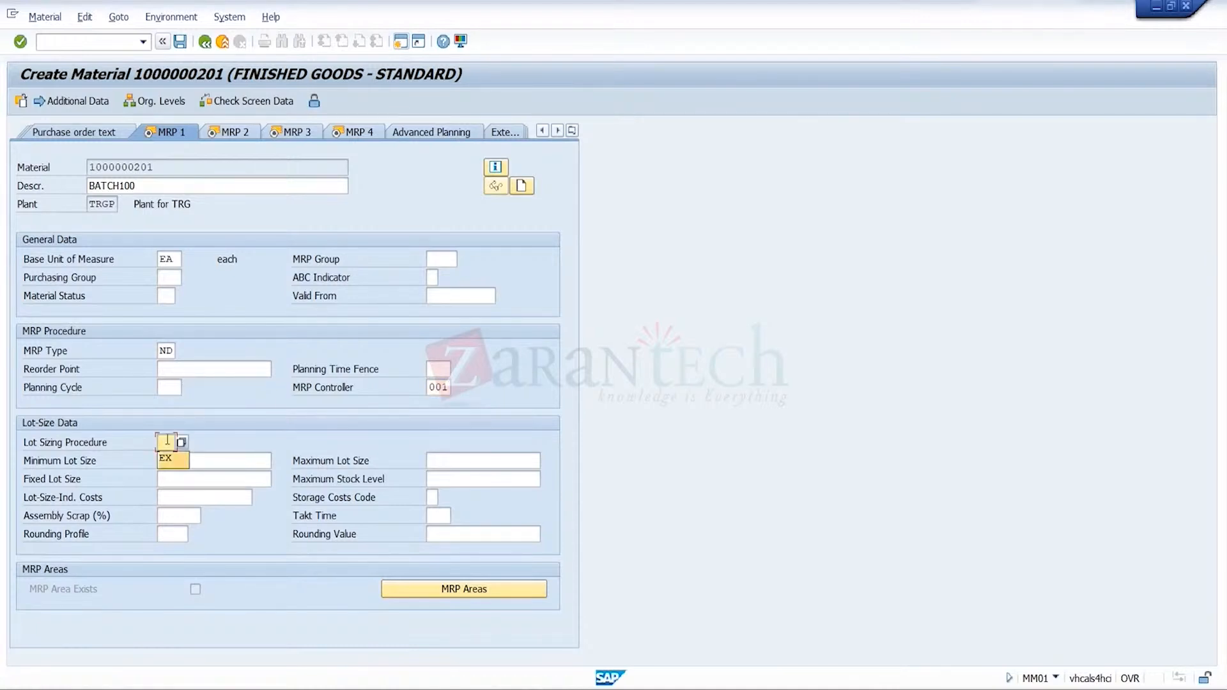
{"action": "left_click", "coordinate": [165, 459]}
{"action": "key", "text": "Return"}
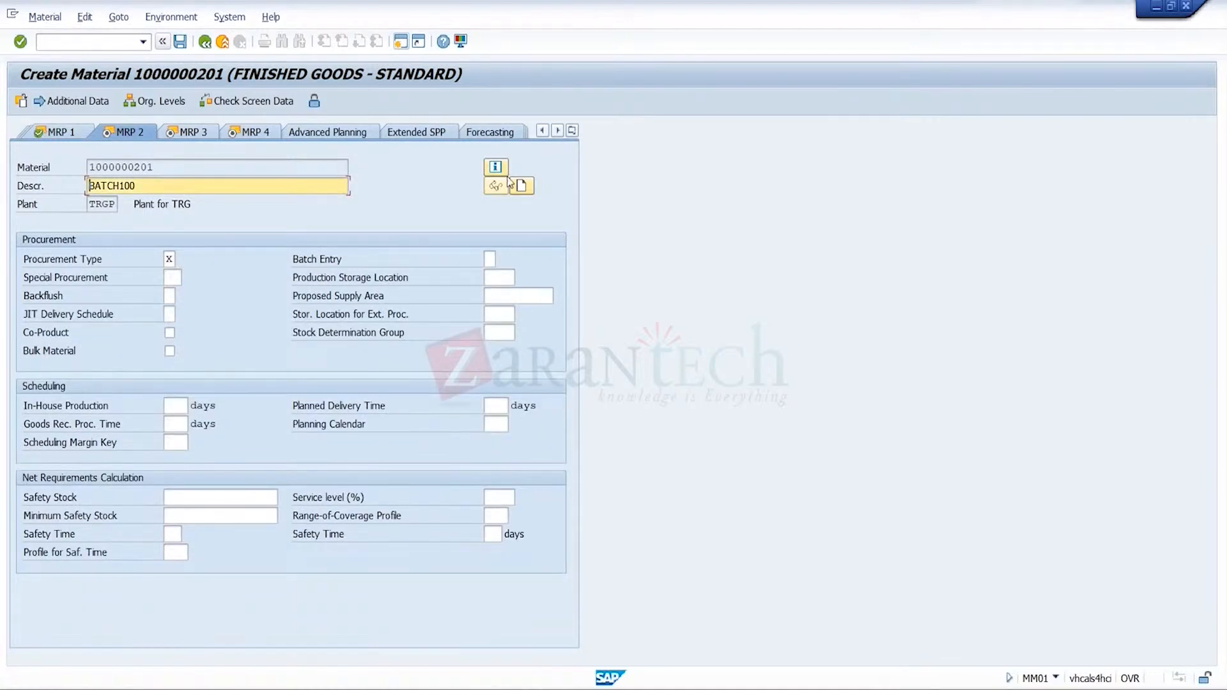
- Reopen the material's Sales: General/Plant view, and exit the Batch Management: Default for Plants overview in the other session before returning to the material
{"action": "left_click", "coordinate": [572, 131]}
{"action": "left_click", "coordinate": [658, 206]}
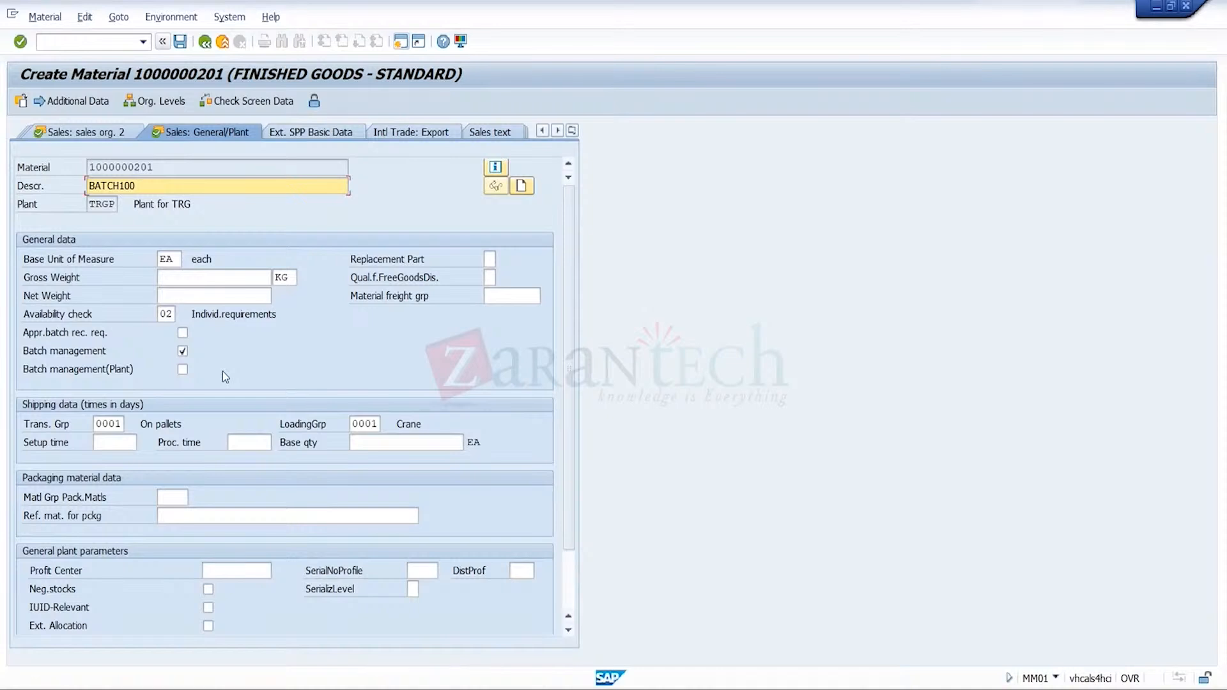
{"action": "mouse_move", "coordinate": [749, 686]}
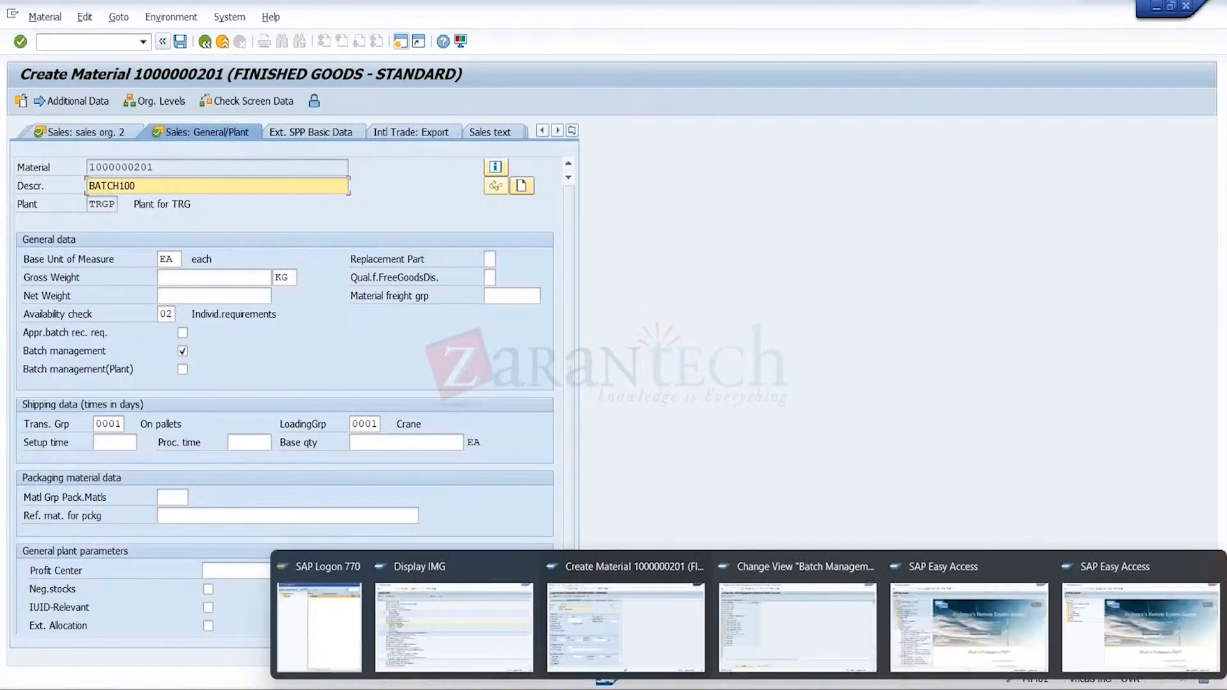
{"action": "left_click", "coordinate": [819, 634]}
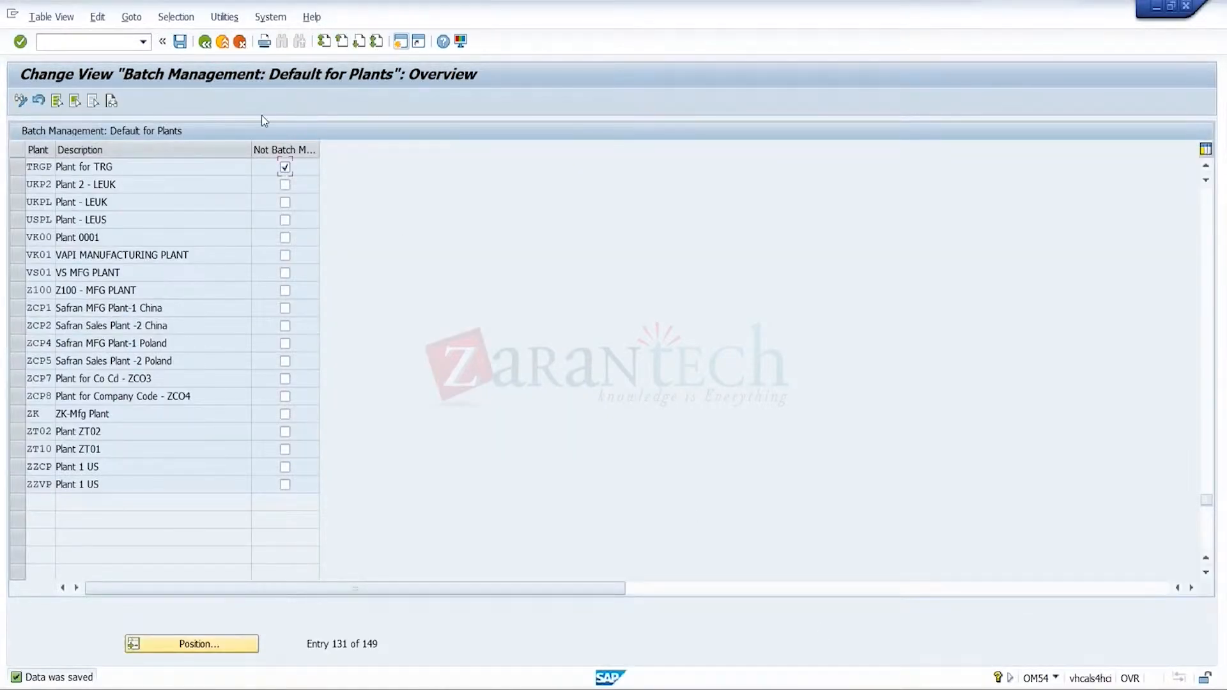
{"action": "left_click", "coordinate": [204, 43]}
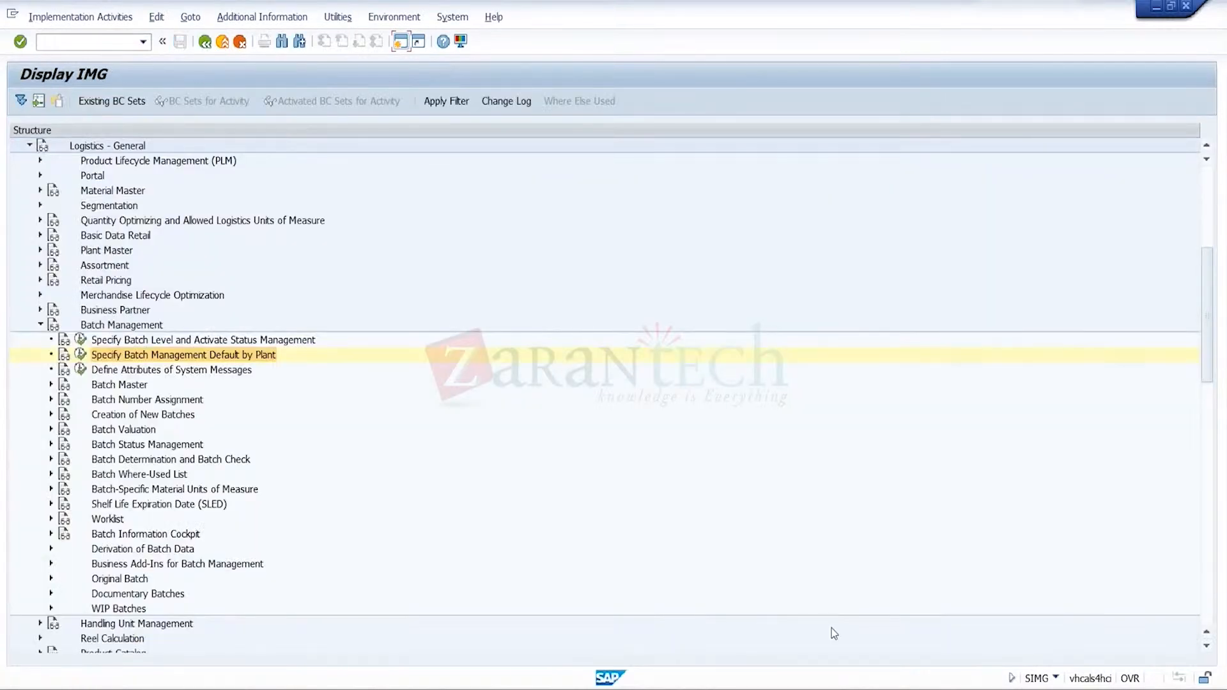
{"action": "mouse_move", "coordinate": [749, 687]}
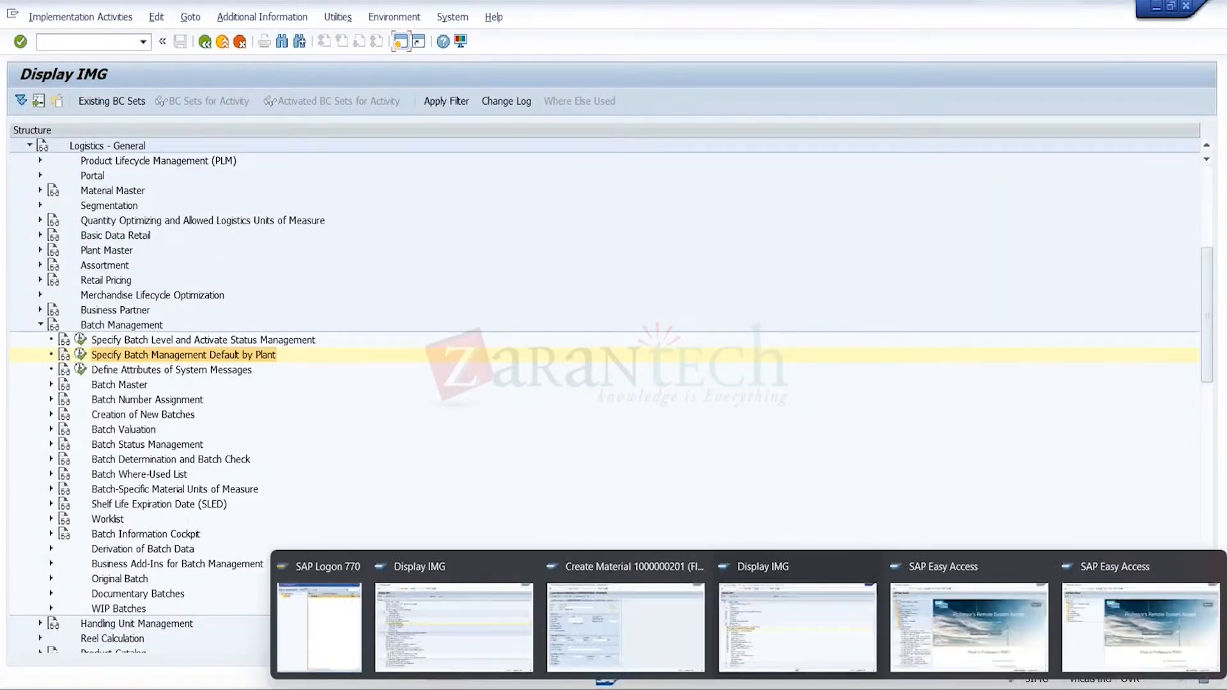
{"action": "left_click", "coordinate": [666, 619]}
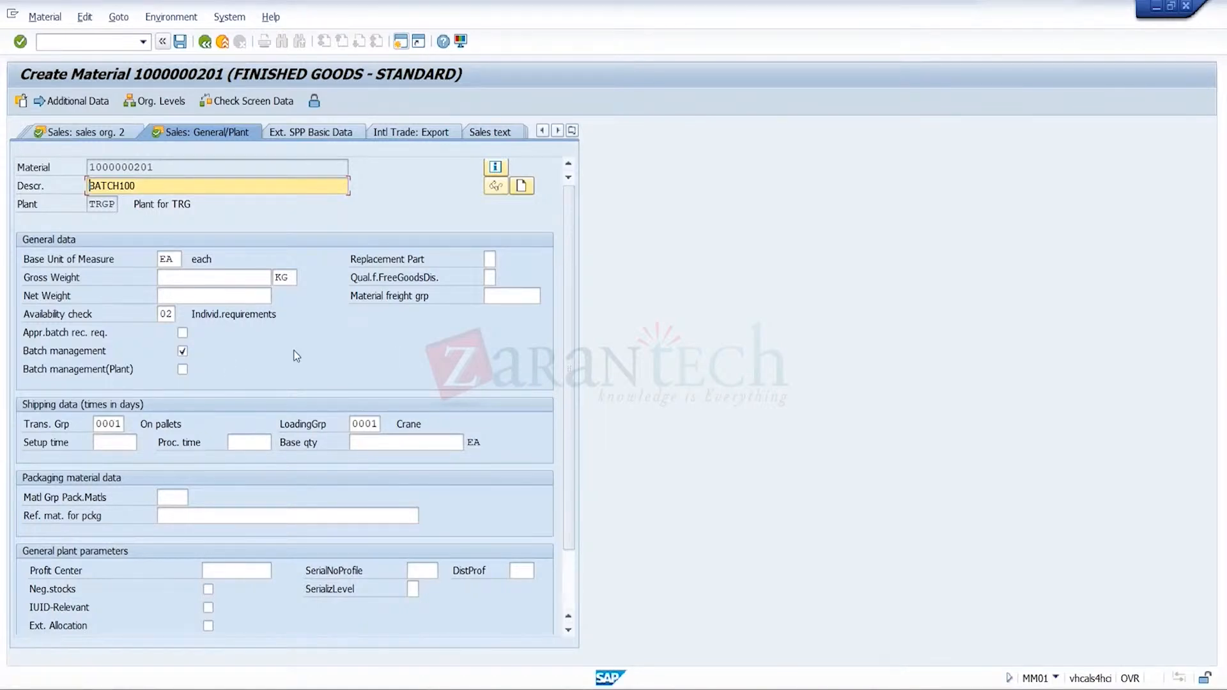
- Enable Batch management(Plant) for BATCH100 and continue through the MRP views to Plant data / stor. 1
{"action": "left_click", "coordinate": [183, 370]}
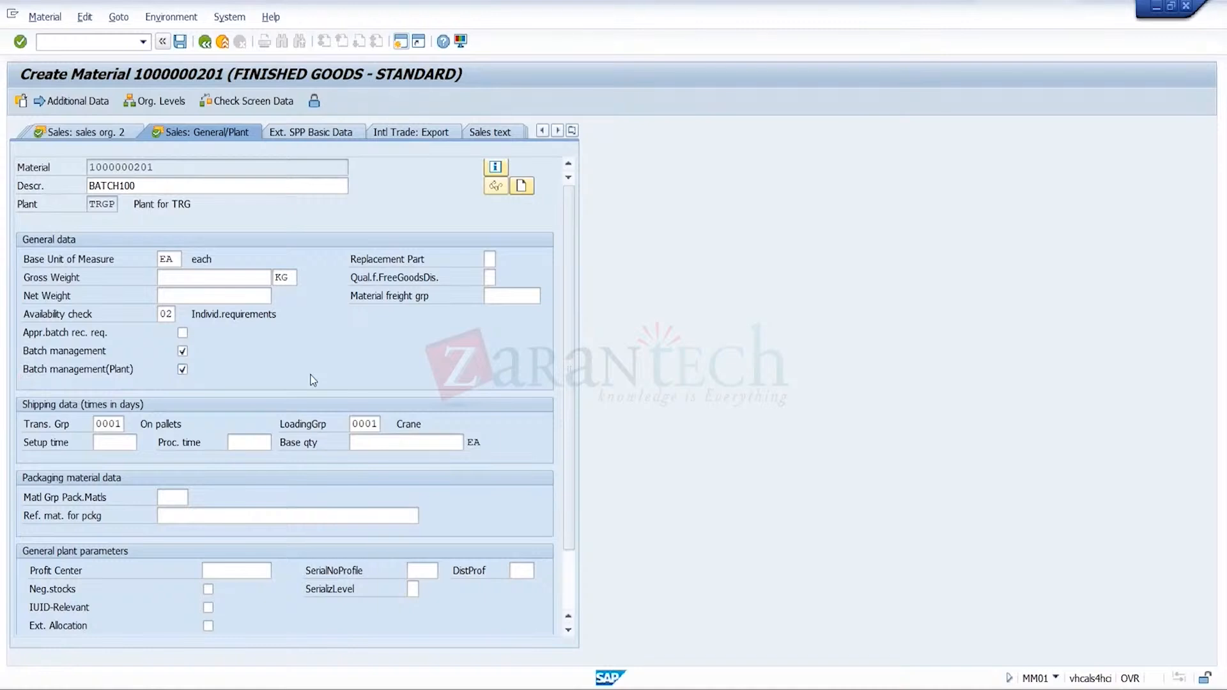
{"action": "key", "text": "Return"}
{"action": "key", "text": "Return"}
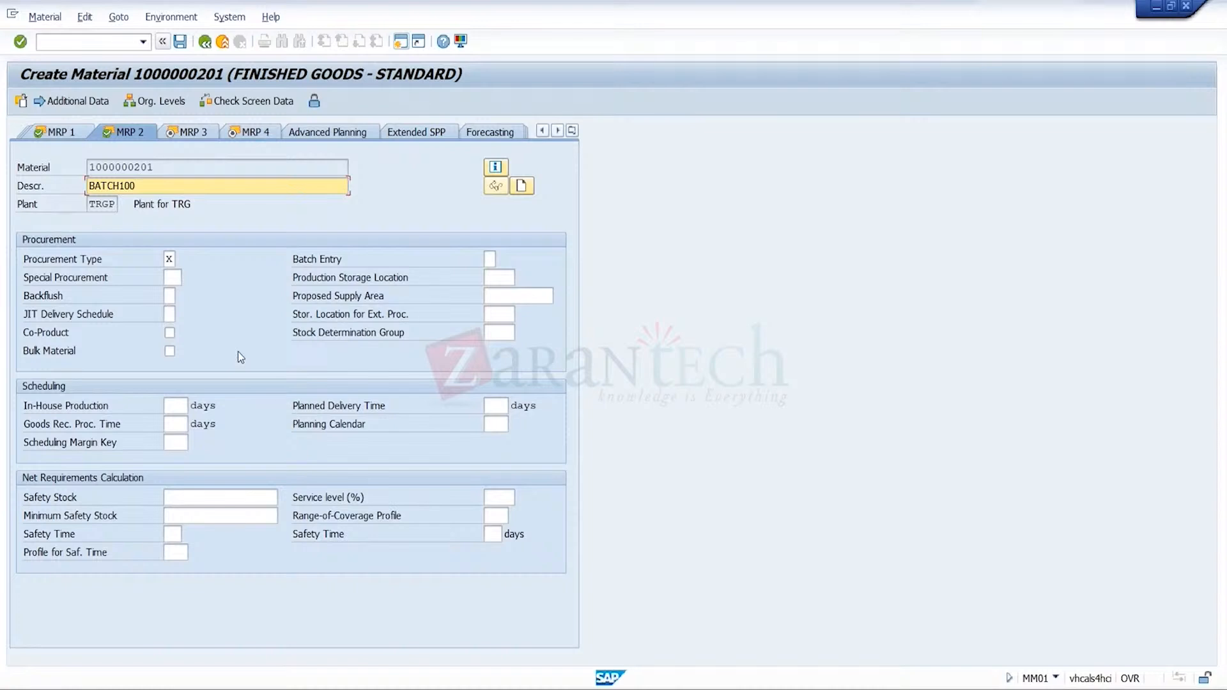
{"action": "key", "text": "Return"}
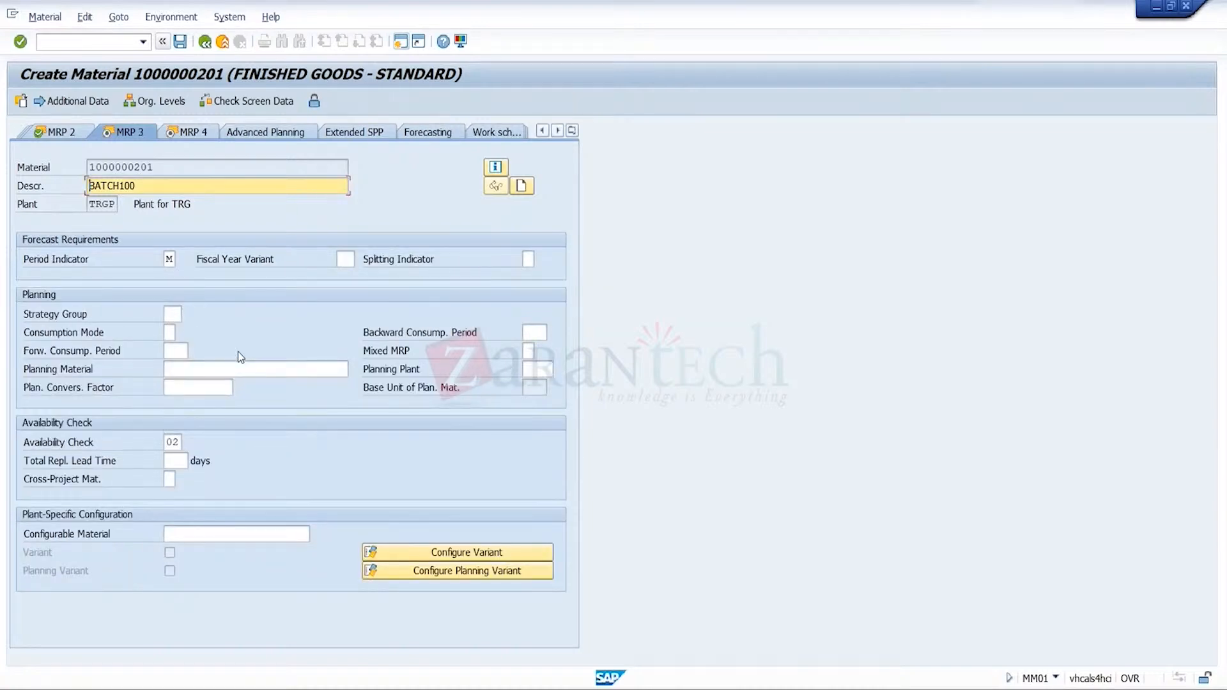
{"action": "key", "text": "Return"}
{"action": "key", "text": "Return"}
{"action": "key", "text": "Return"}
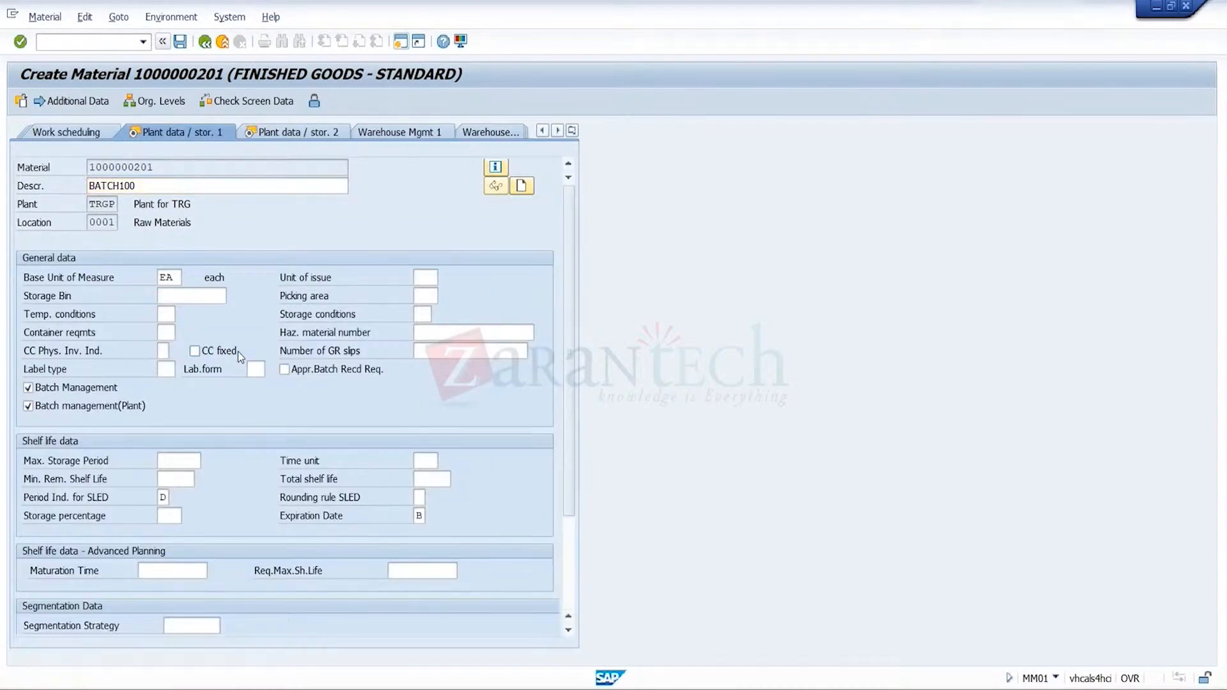
- Continue to the Accounting 1 view, set valuation class 7920 and standard price 1000, and stay in the material when prompted to exit
{"action": "key", "text": "Return"}
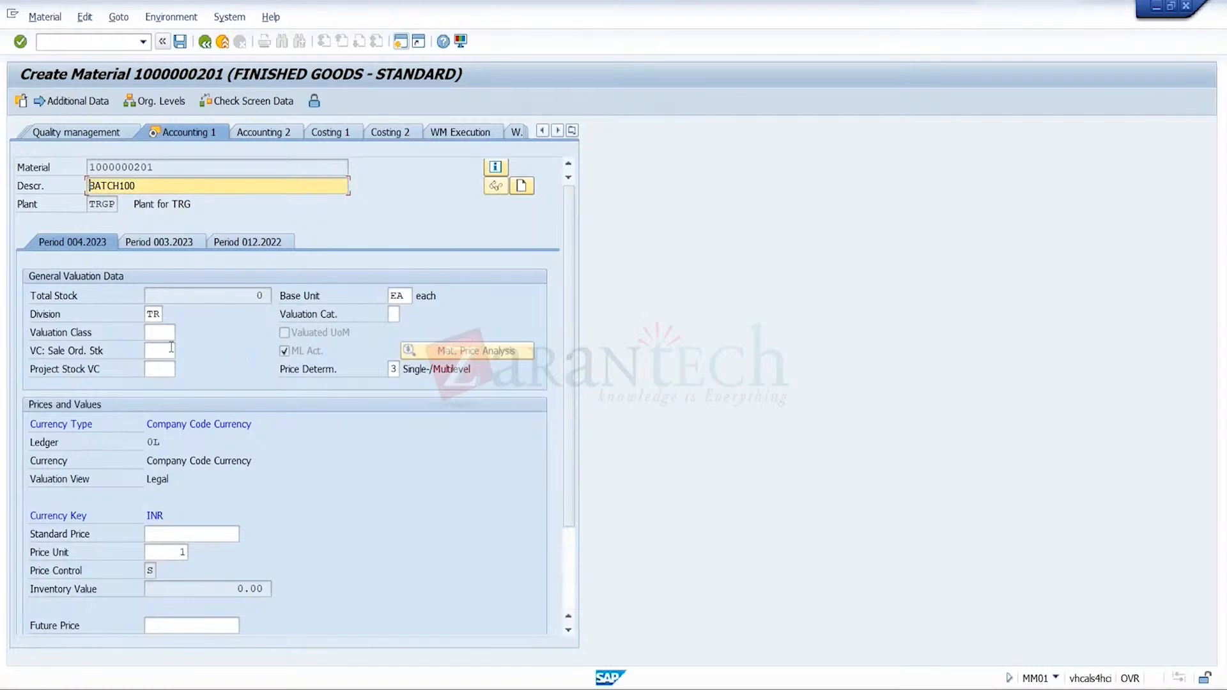
{"action": "left_click", "coordinate": [158, 333]}
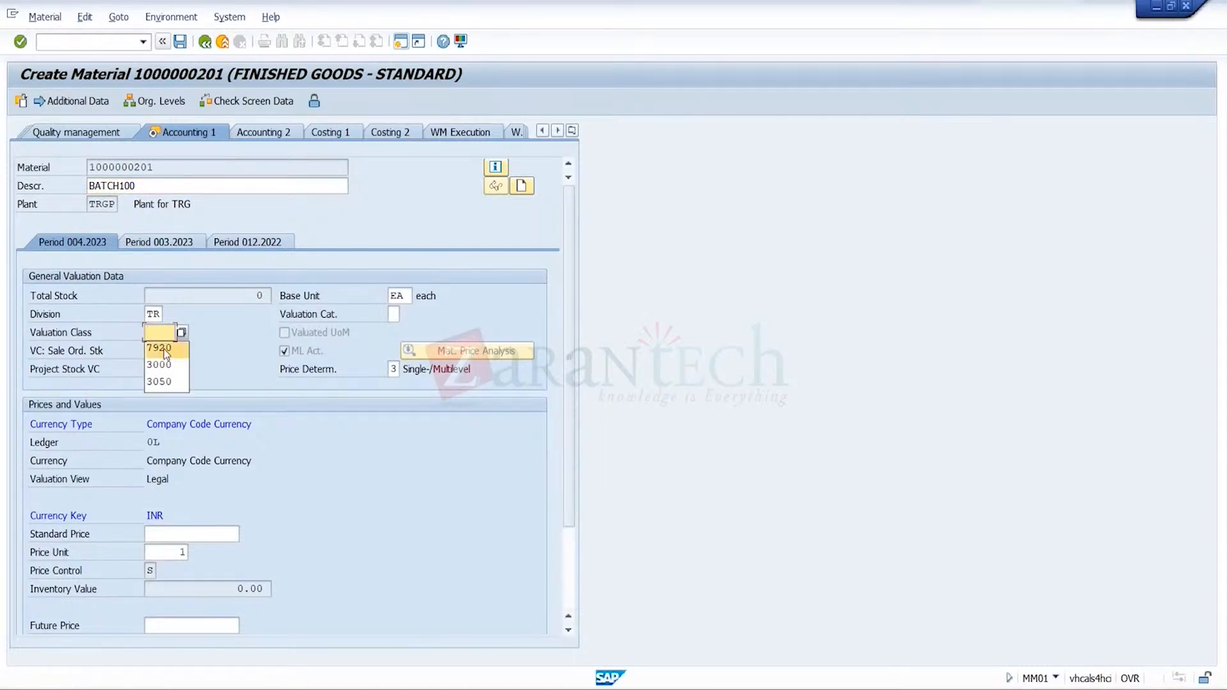
{"action": "left_click", "coordinate": [164, 350]}
{"action": "left_click", "coordinate": [193, 540]}
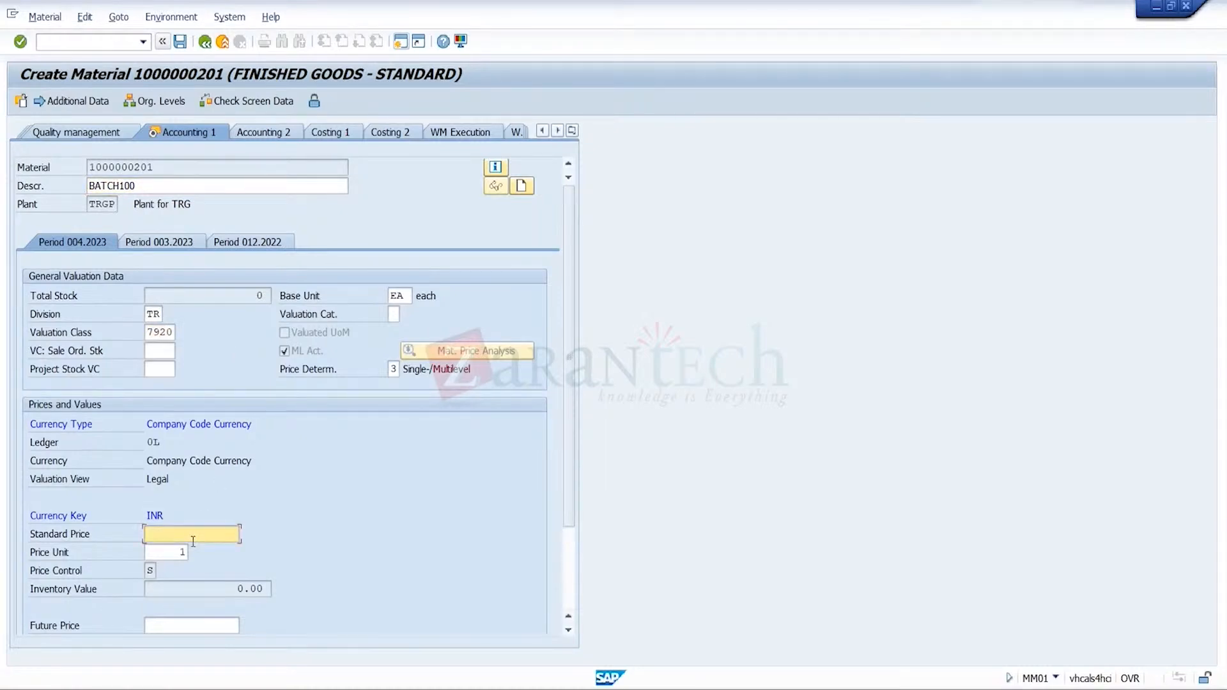
{"action": "type", "text": "1000"}
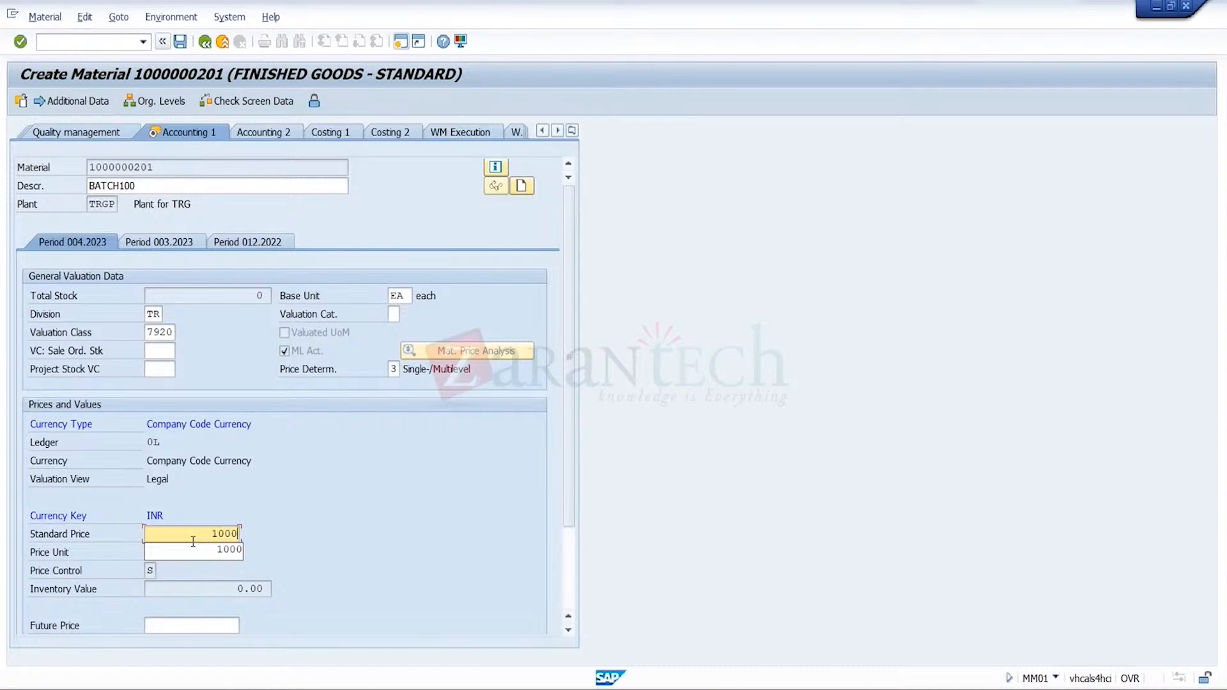
{"action": "key", "text": "Return"}
{"action": "key", "text": "Return"}
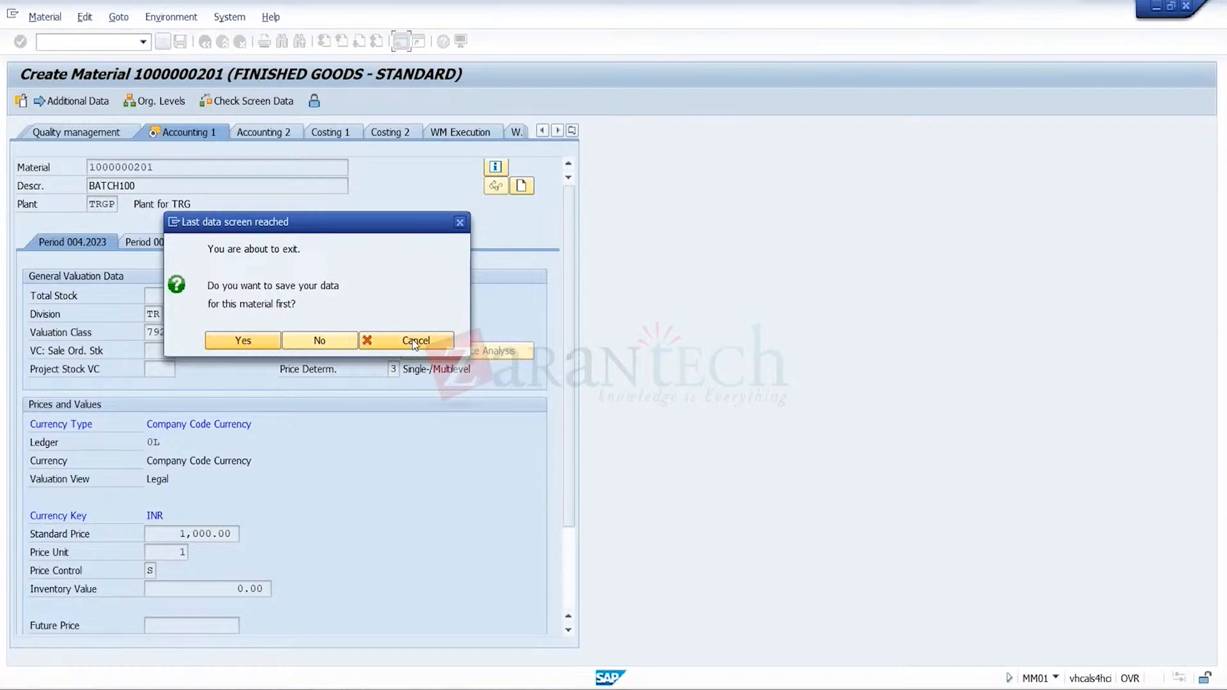
{"action": "left_click", "coordinate": [460, 222]}
- Reopen the Sales: General/Plant view, save material BATCH100, and exit material creation
{"action": "left_click", "coordinate": [559, 130]}
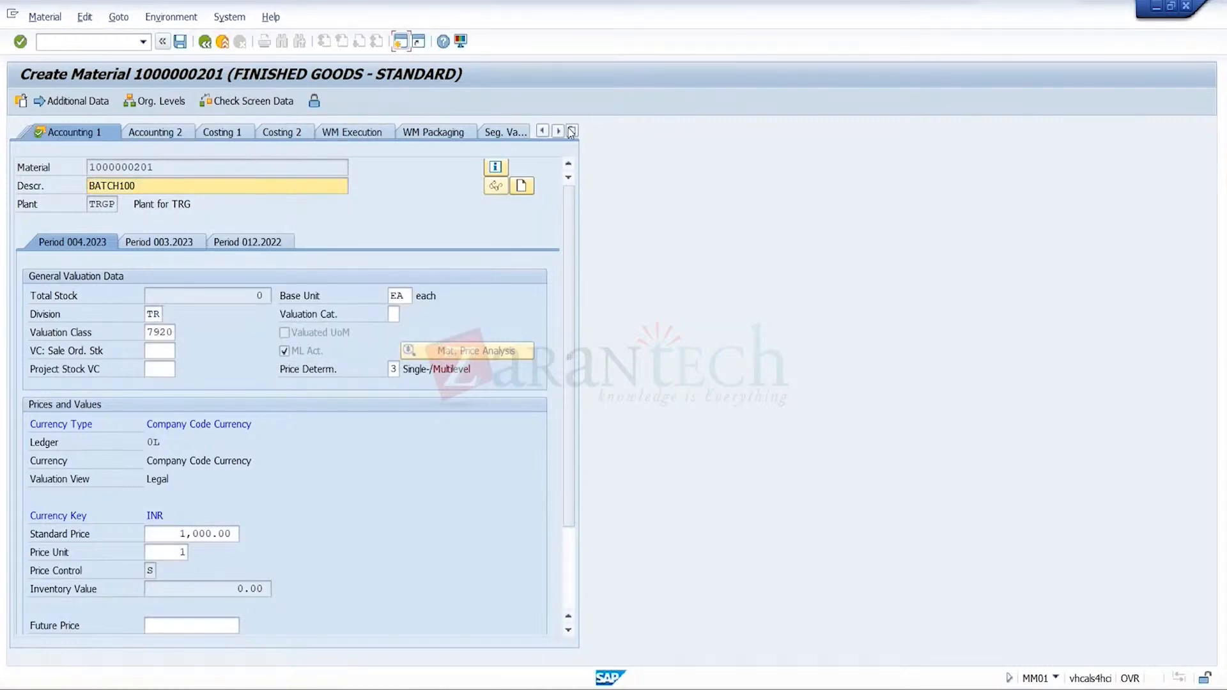
{"action": "left_click", "coordinate": [570, 131]}
{"action": "left_click", "coordinate": [633, 203]}
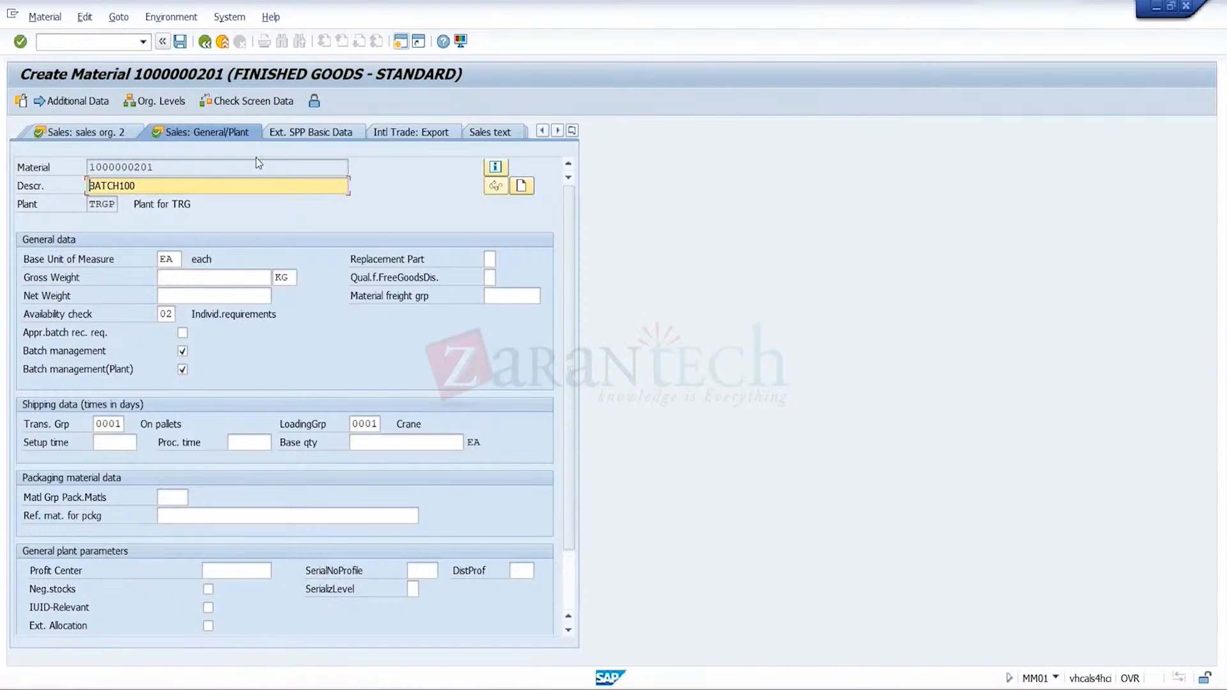
{"action": "left_click", "coordinate": [182, 42]}
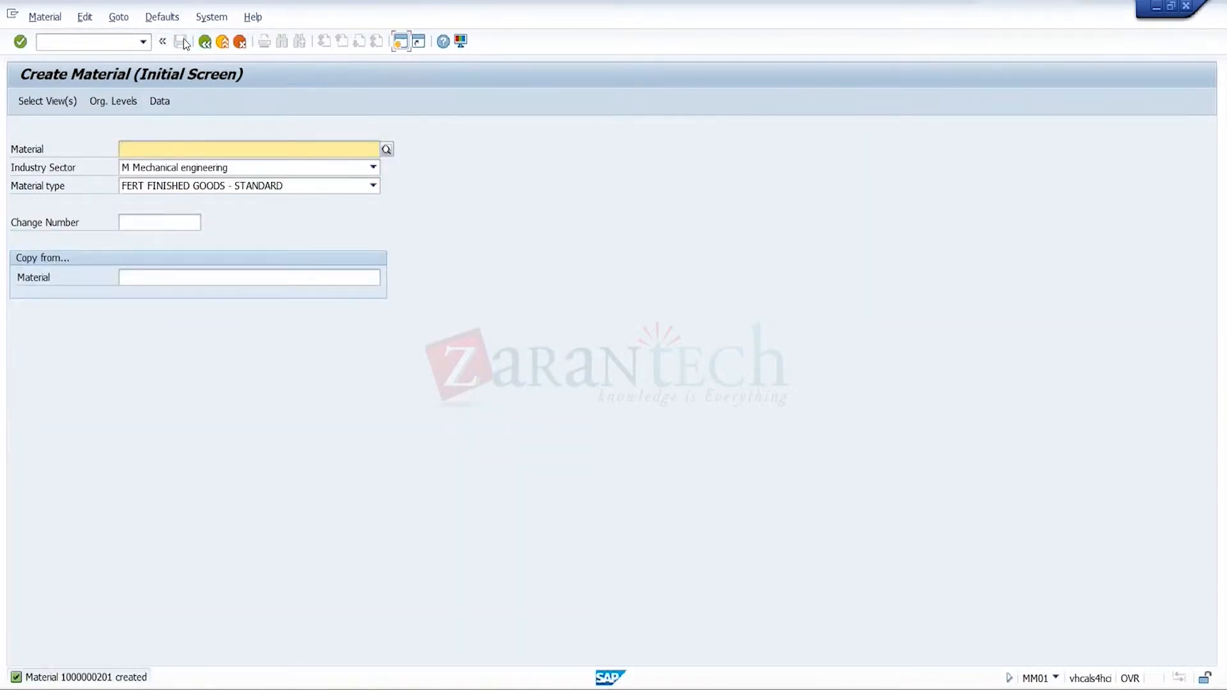
{"action": "left_click", "coordinate": [223, 46]}
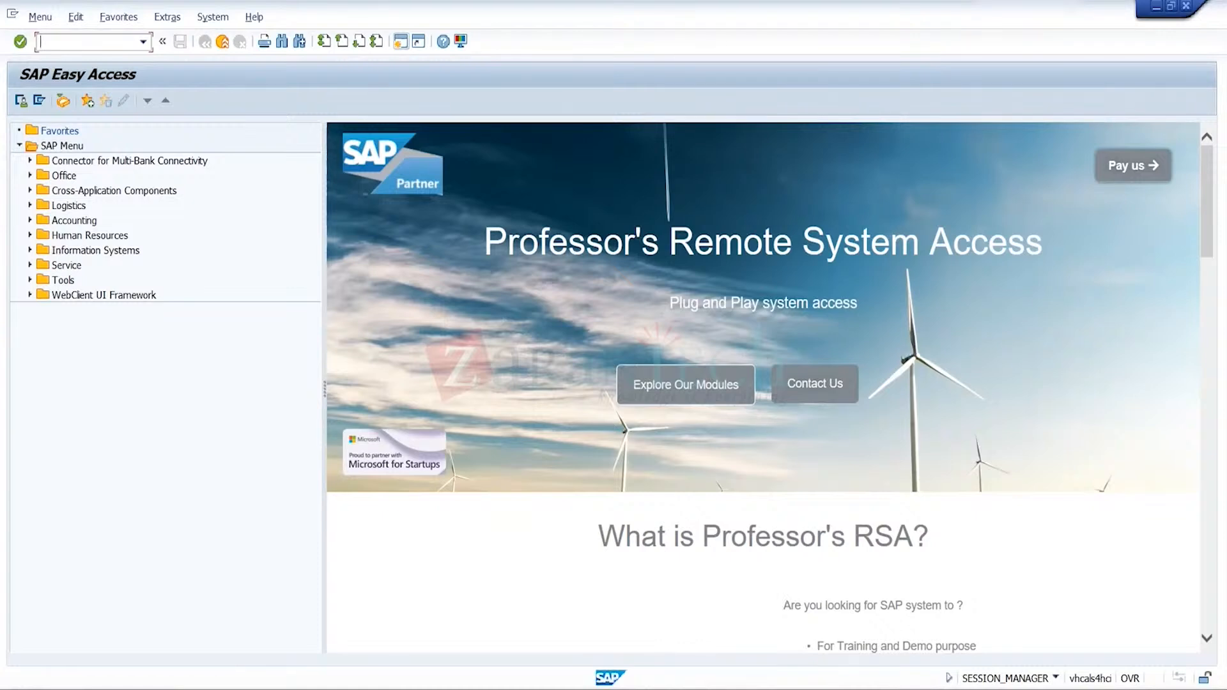
- In the Display IMG session, open Define Plant under Enterprise Structure, Definition, Logistics - General
{"action": "mouse_move", "coordinate": [837, 689]}
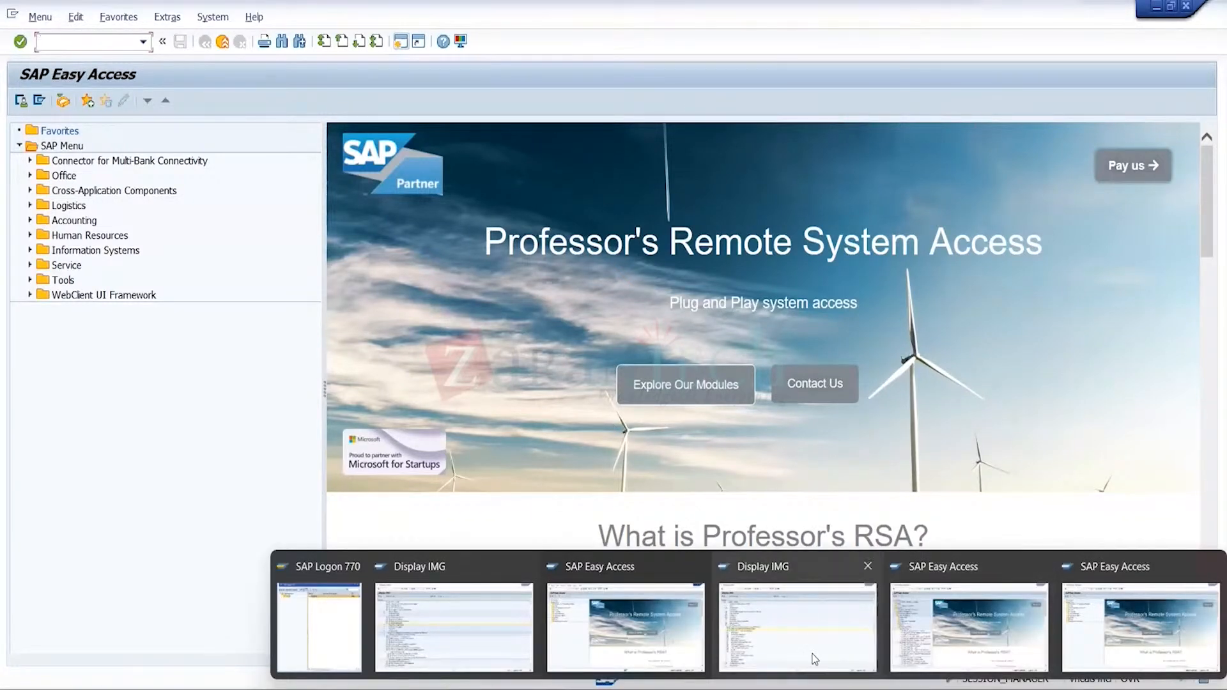
{"action": "left_click", "coordinate": [867, 666]}
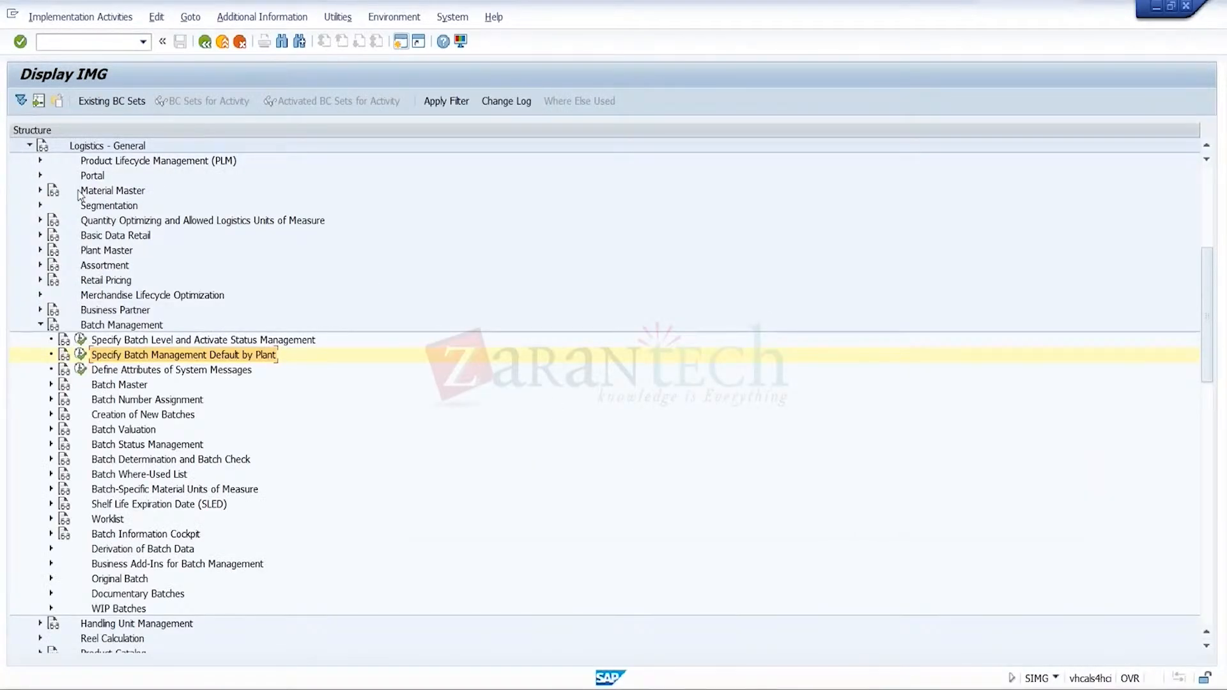
{"action": "left_click", "coordinate": [28, 146]}
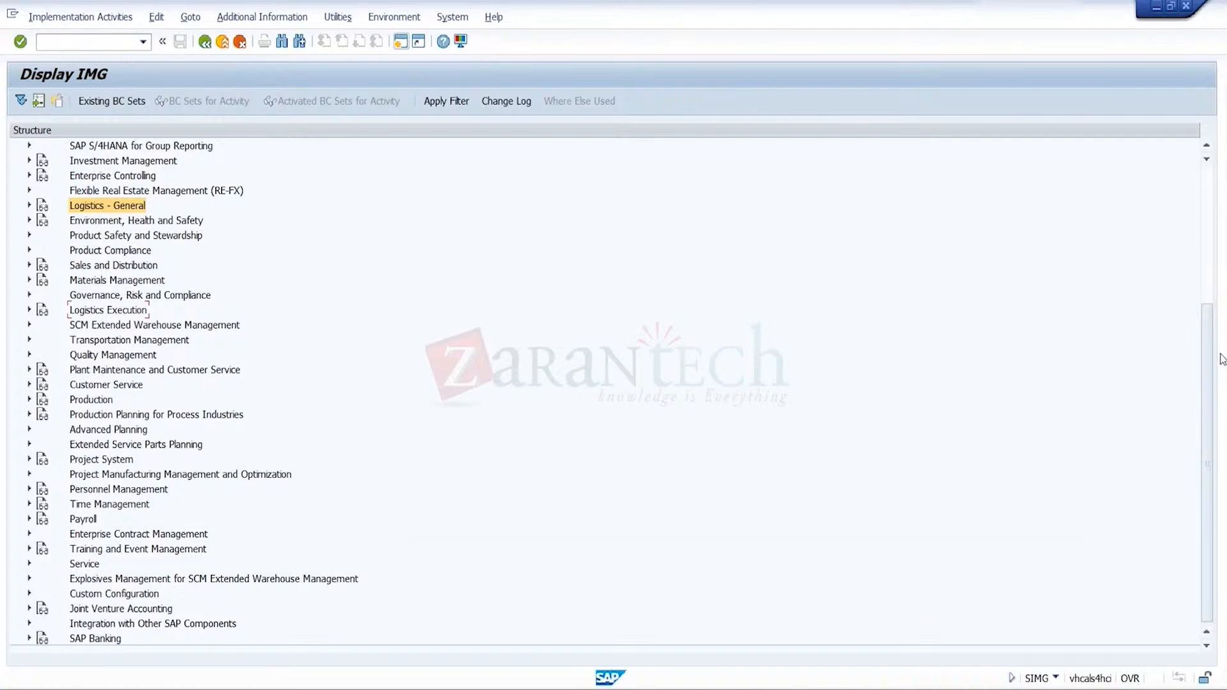
{"action": "left_click_drag", "start_coordinate": [1207, 355], "coordinate": [1114, 227]}
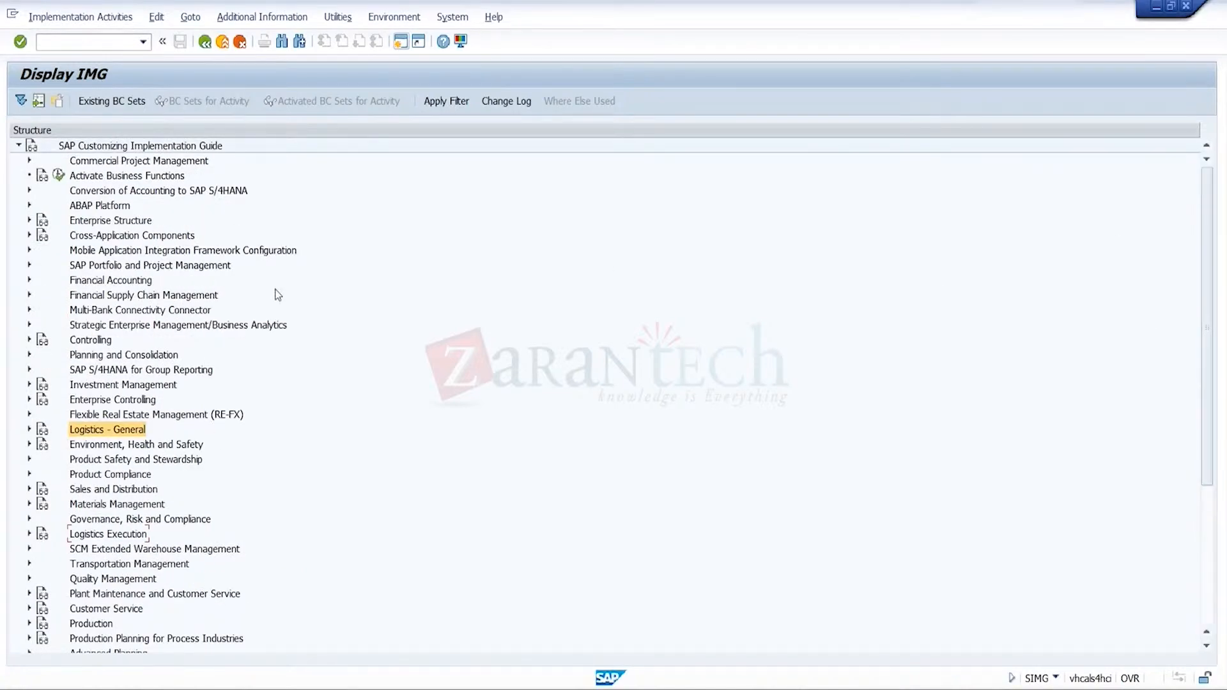
{"action": "left_click", "coordinate": [29, 221]}
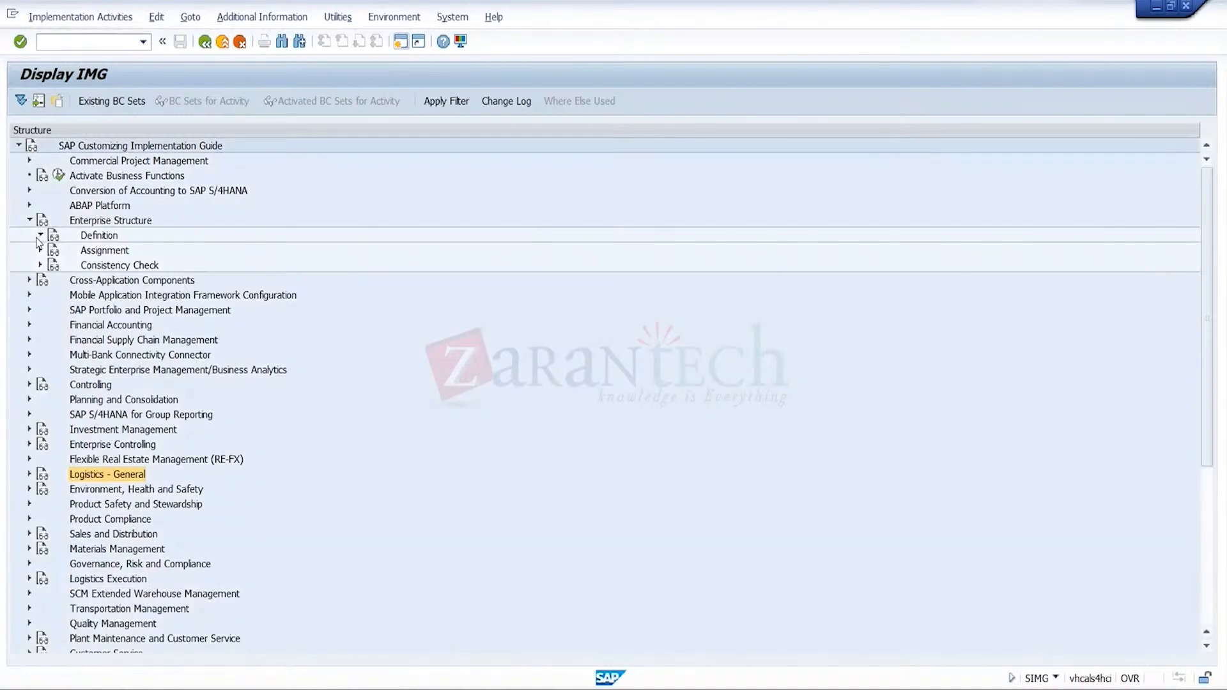
{"action": "left_click", "coordinate": [40, 235]}
{"action": "left_click", "coordinate": [51, 280]}
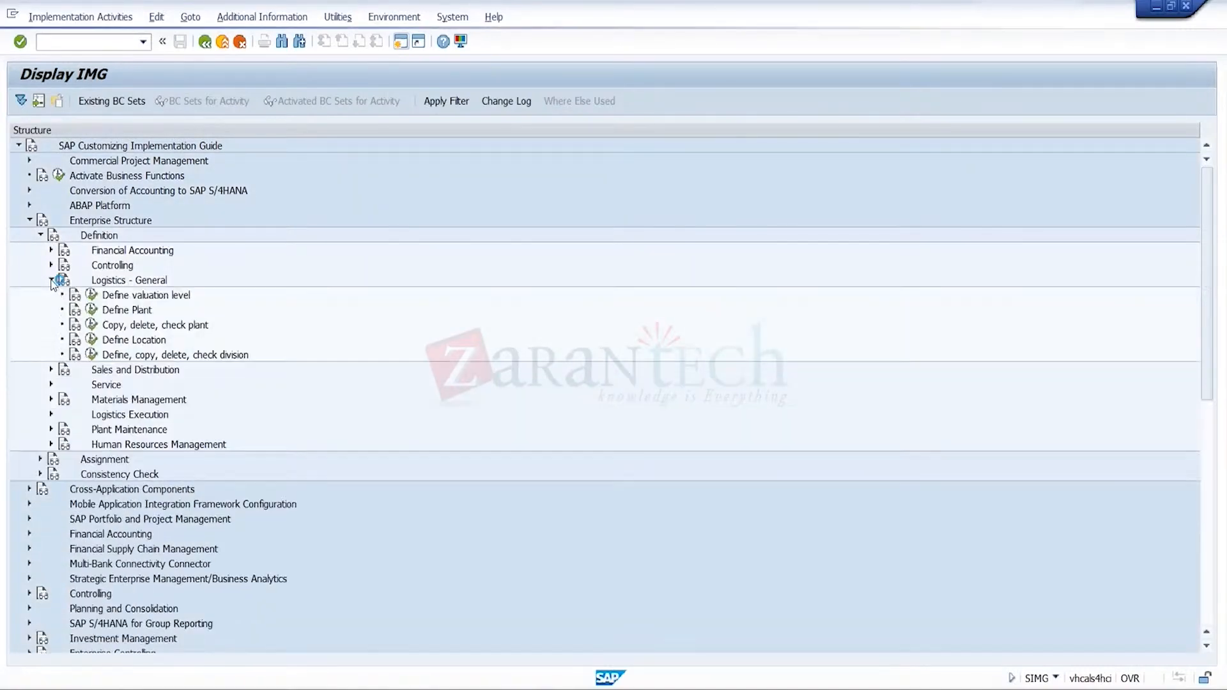
{"action": "left_click", "coordinate": [91, 309]}
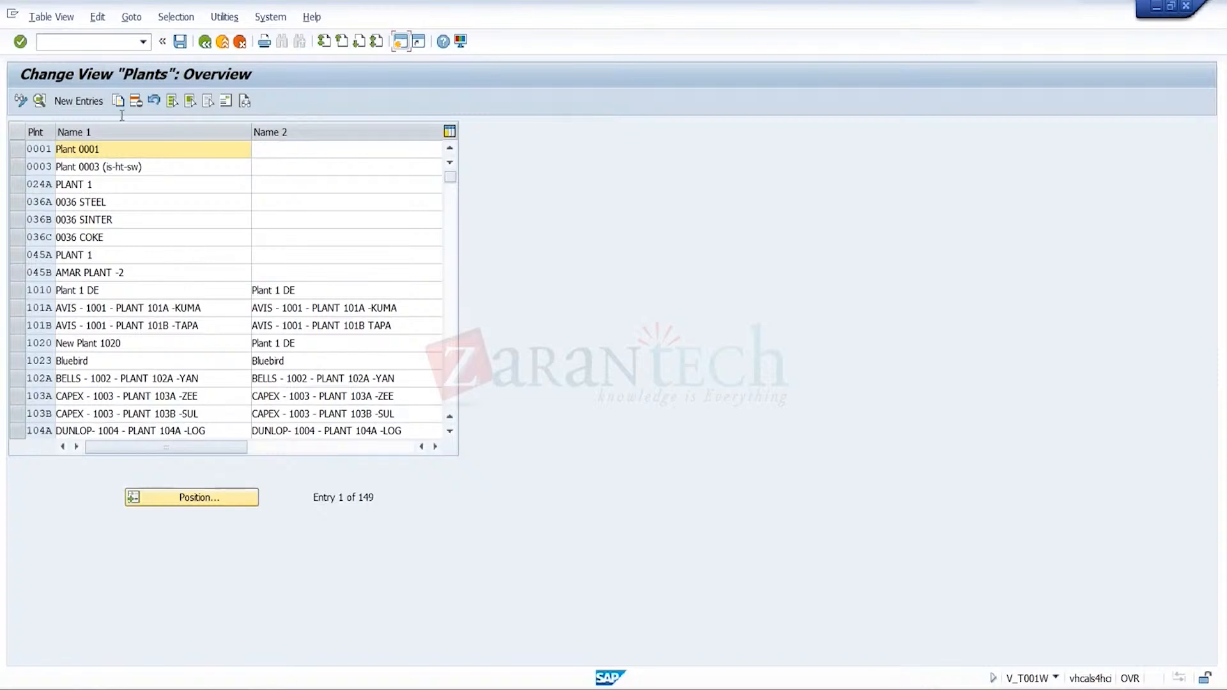
- Create a new plant entry TRG1 named "Plant for TRG" with factory calendar IN
{"action": "left_click", "coordinate": [77, 100]}
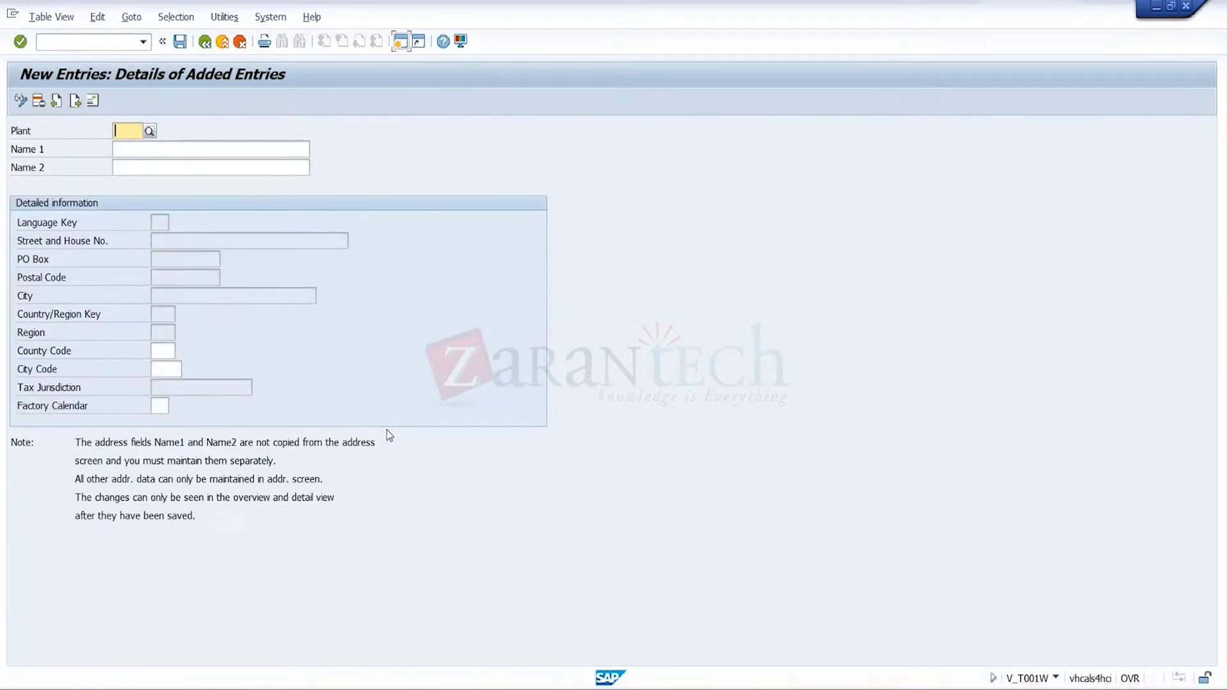
{"action": "type", "text": "TRG1"}
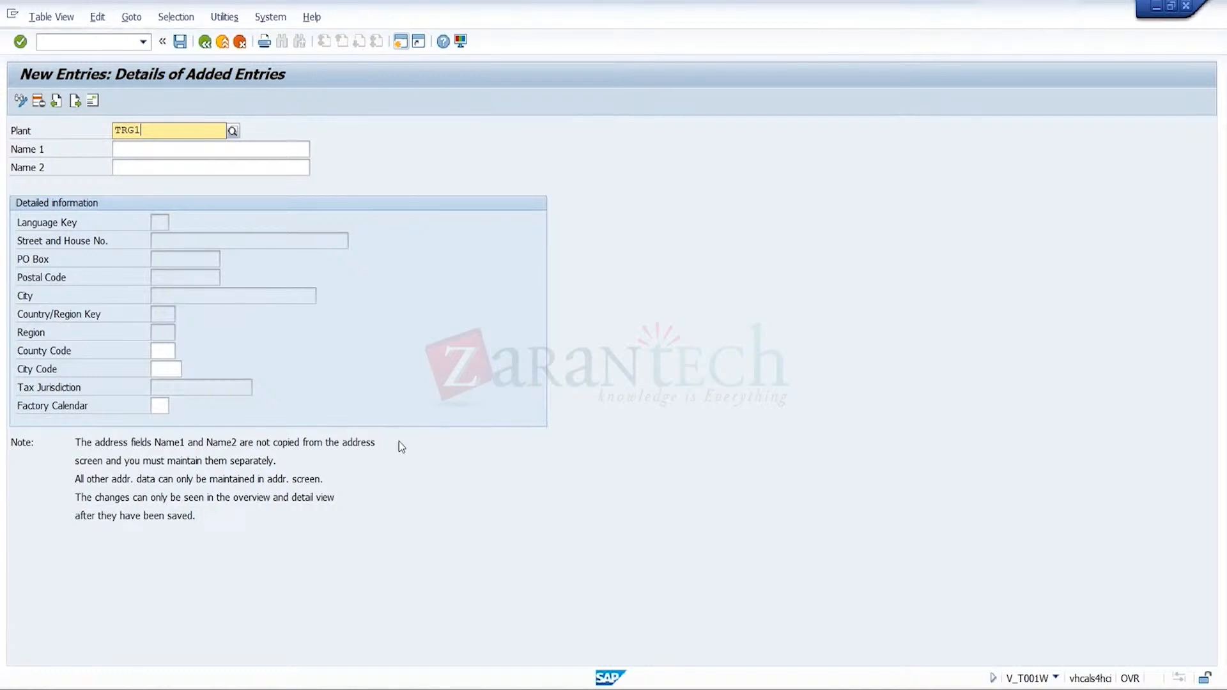
{"action": "key", "text": "Return"}
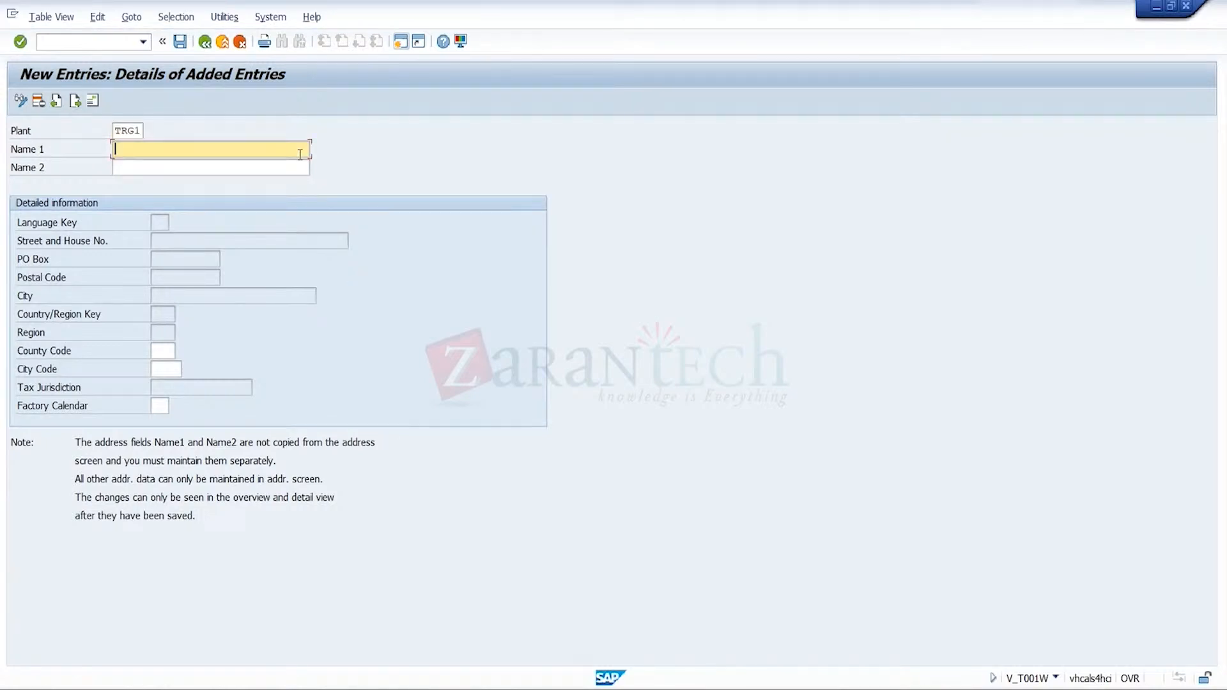
{"action": "left_click", "coordinate": [300, 154]}
{"action": "left_click", "coordinate": [219, 167]}
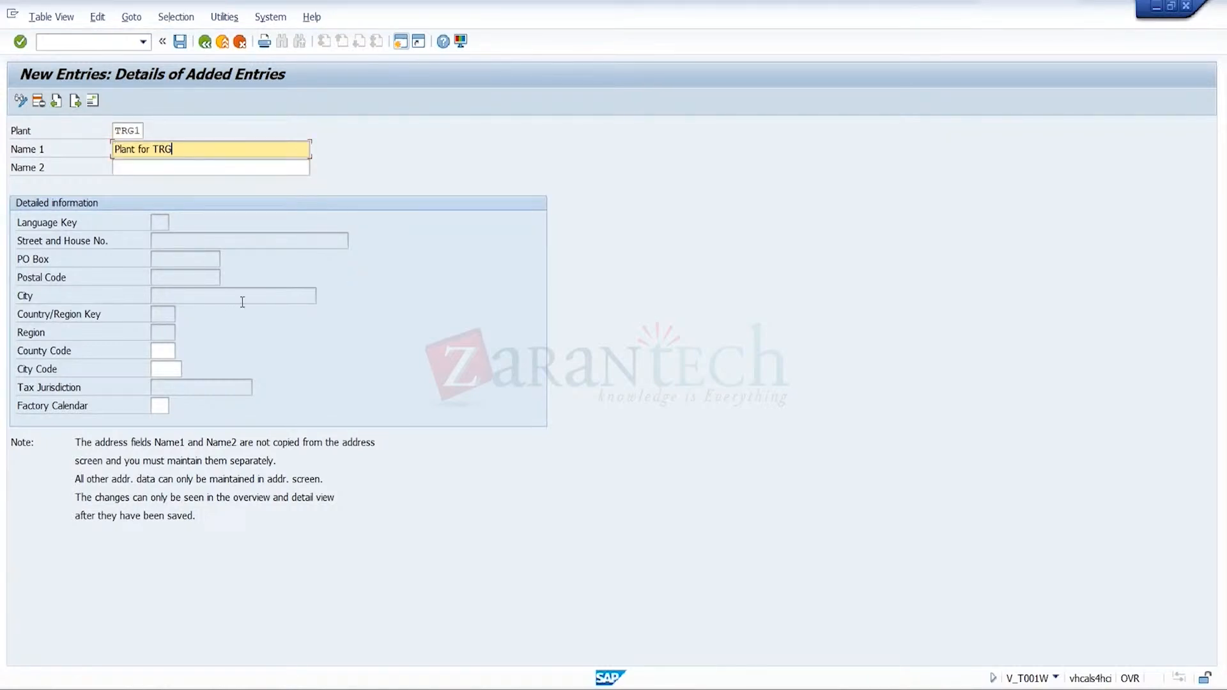
{"action": "left_click", "coordinate": [160, 406]}
{"action": "type", "text": "IN"}
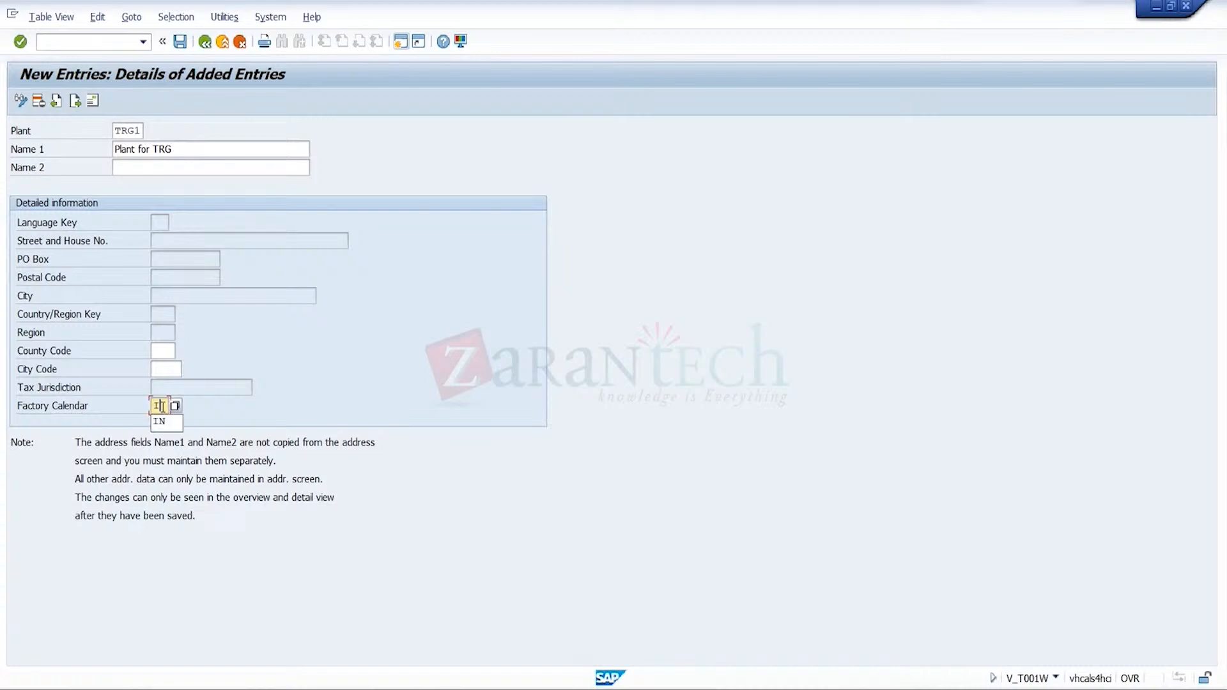
{"action": "key", "text": "Return"}
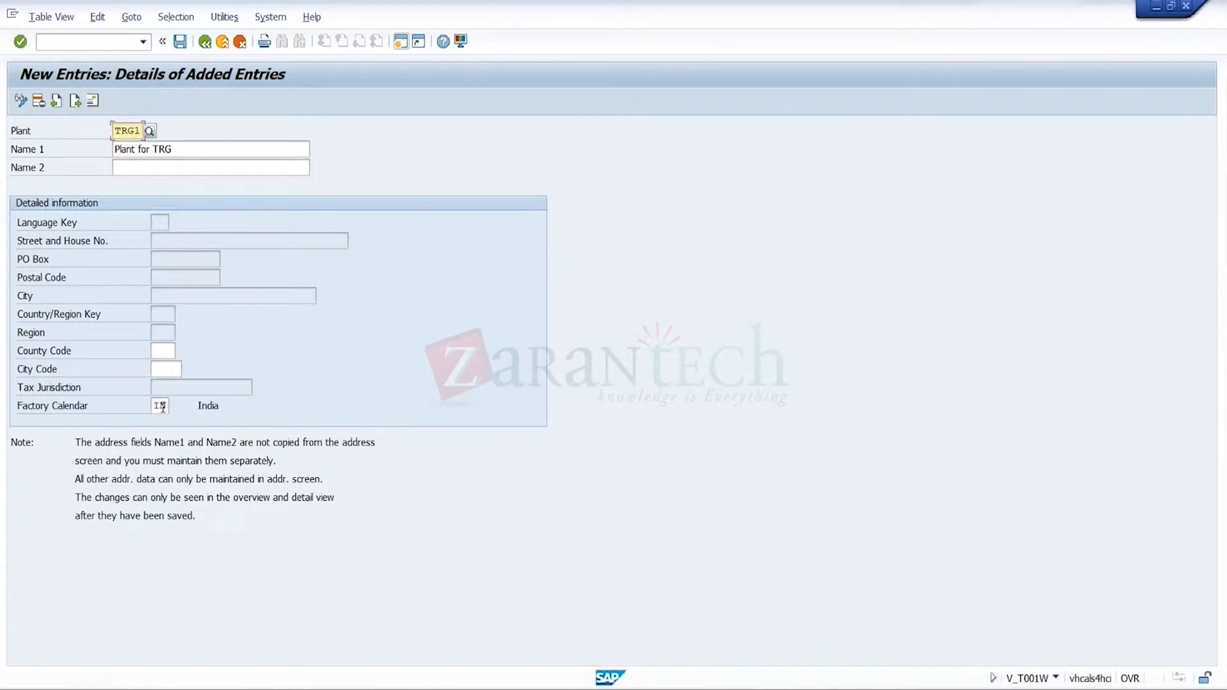
- Save the new plant entry and set its address title to Company and the name to RG1
{"action": "left_click", "coordinate": [182, 42]}
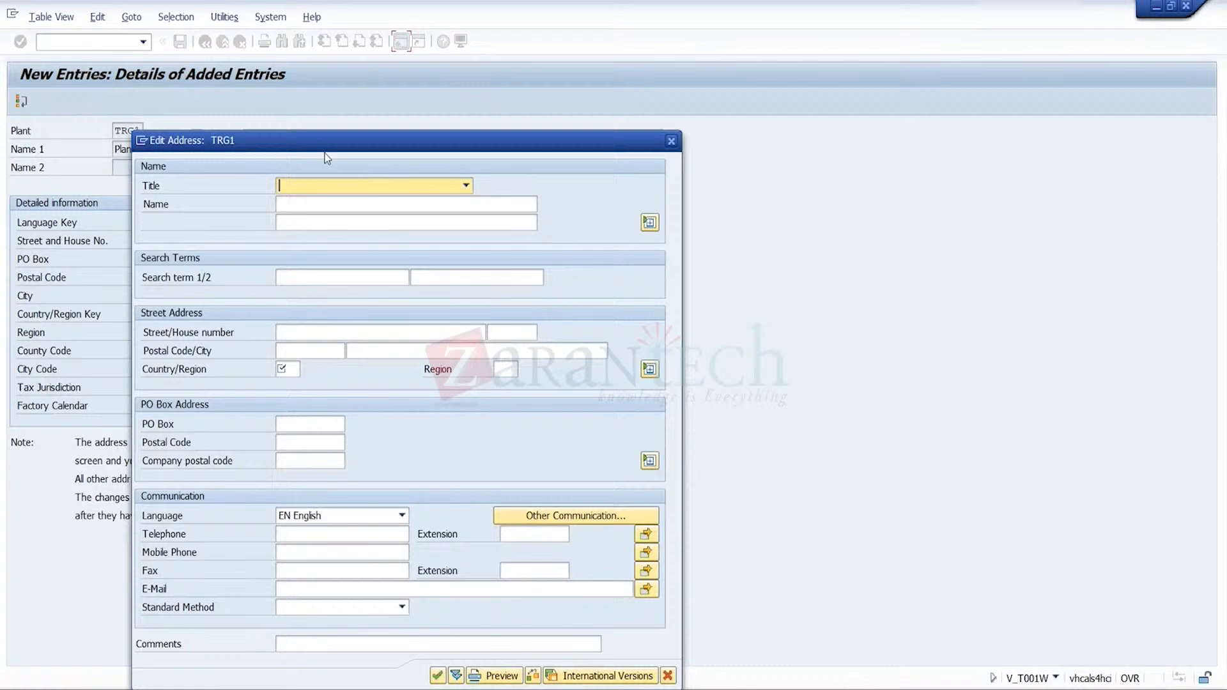
{"action": "left_click", "coordinate": [341, 186]}
{"action": "left_click", "coordinate": [345, 224]}
{"action": "left_click", "coordinate": [359, 205]}
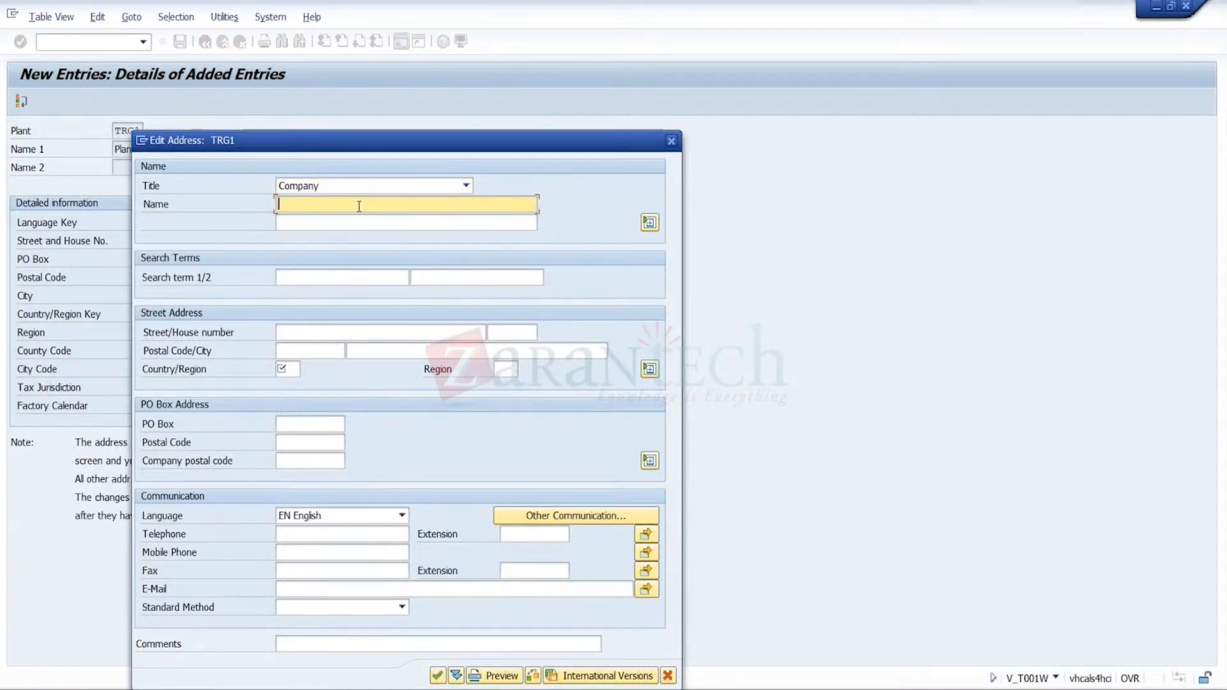
{"action": "type", "text": "RG1"}
- Fill in the postal code, city Nagpur, country IN and region 13, save plant TRG1 to the proposed customizing request, and return to the IMG
{"action": "left_click", "coordinate": [336, 349]}
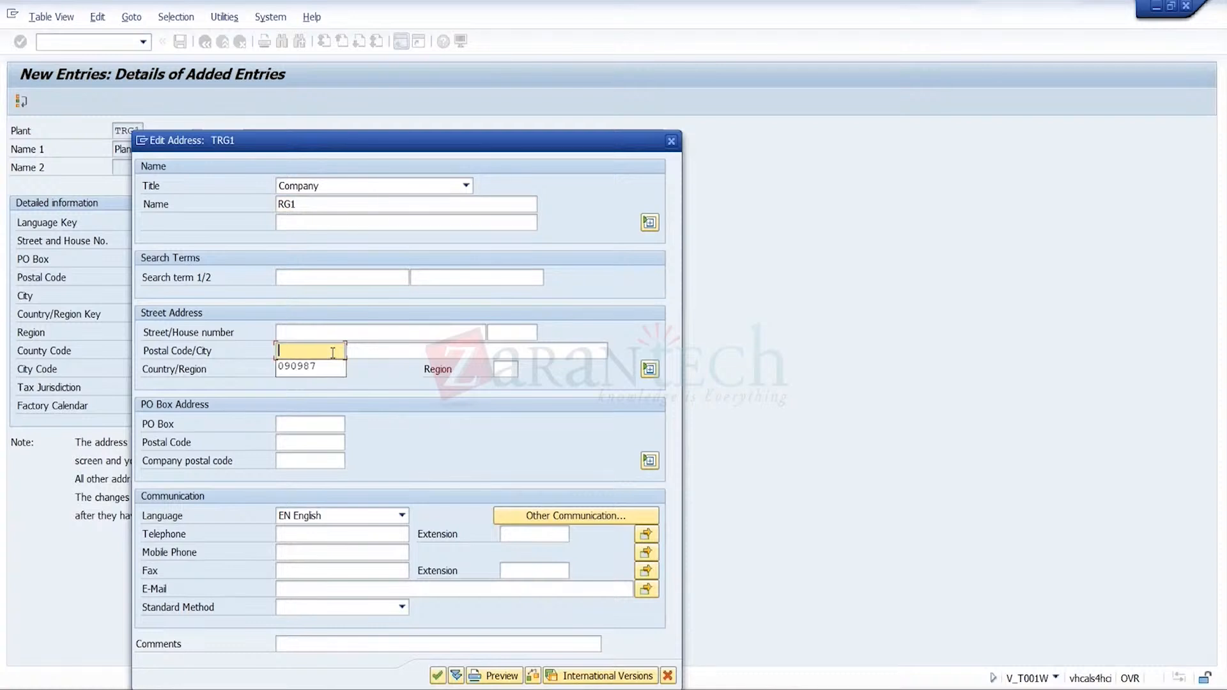
{"action": "left_click", "coordinate": [323, 370]}
{"action": "left_click", "coordinate": [377, 350]}
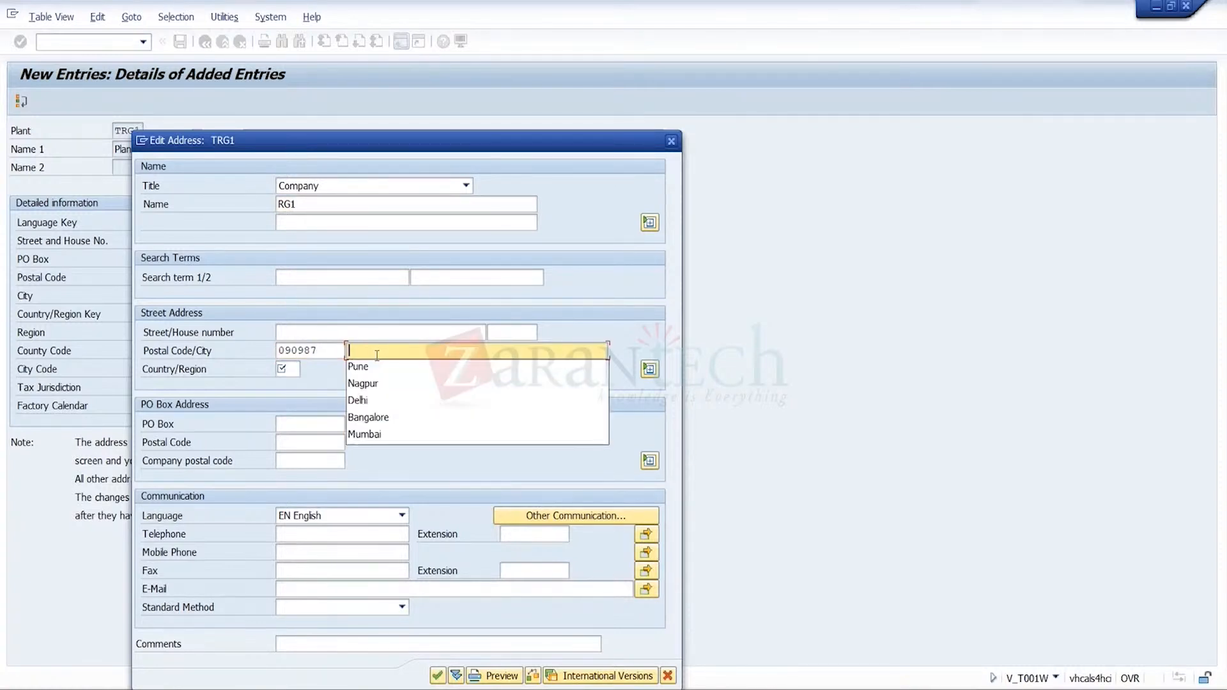
{"action": "left_click", "coordinate": [294, 370]}
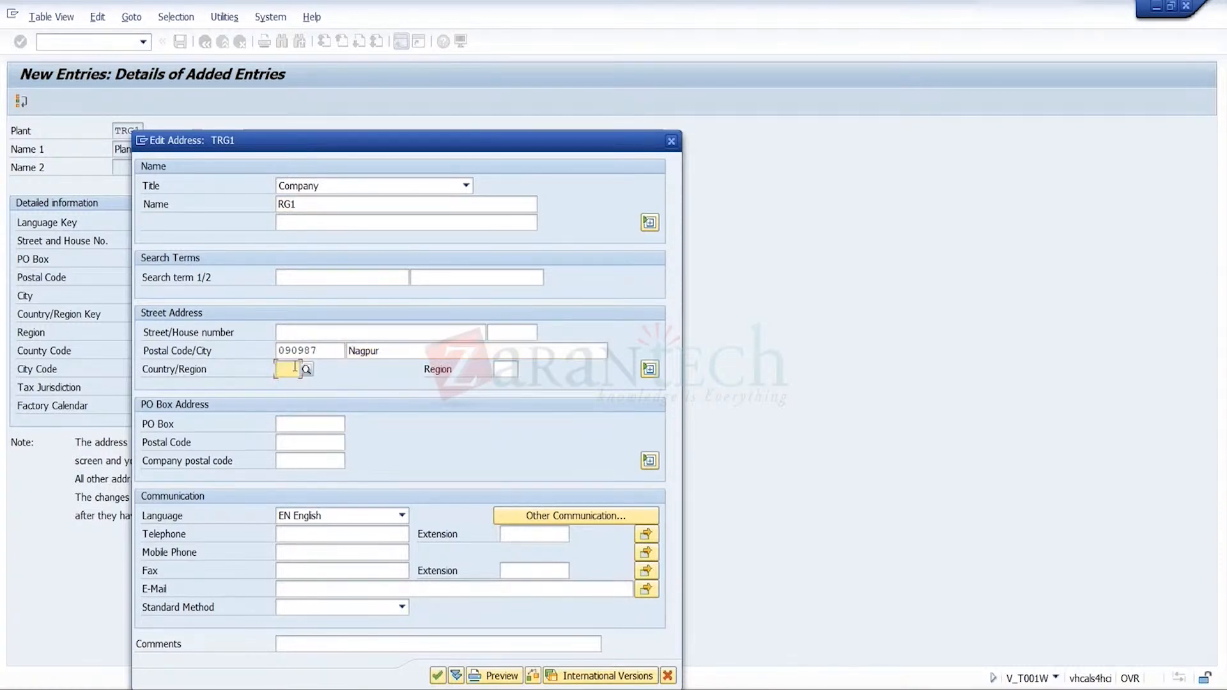
{"action": "type", "text": "IN"}
{"action": "key", "text": "Tab"}
{"action": "type", "text": "1"}
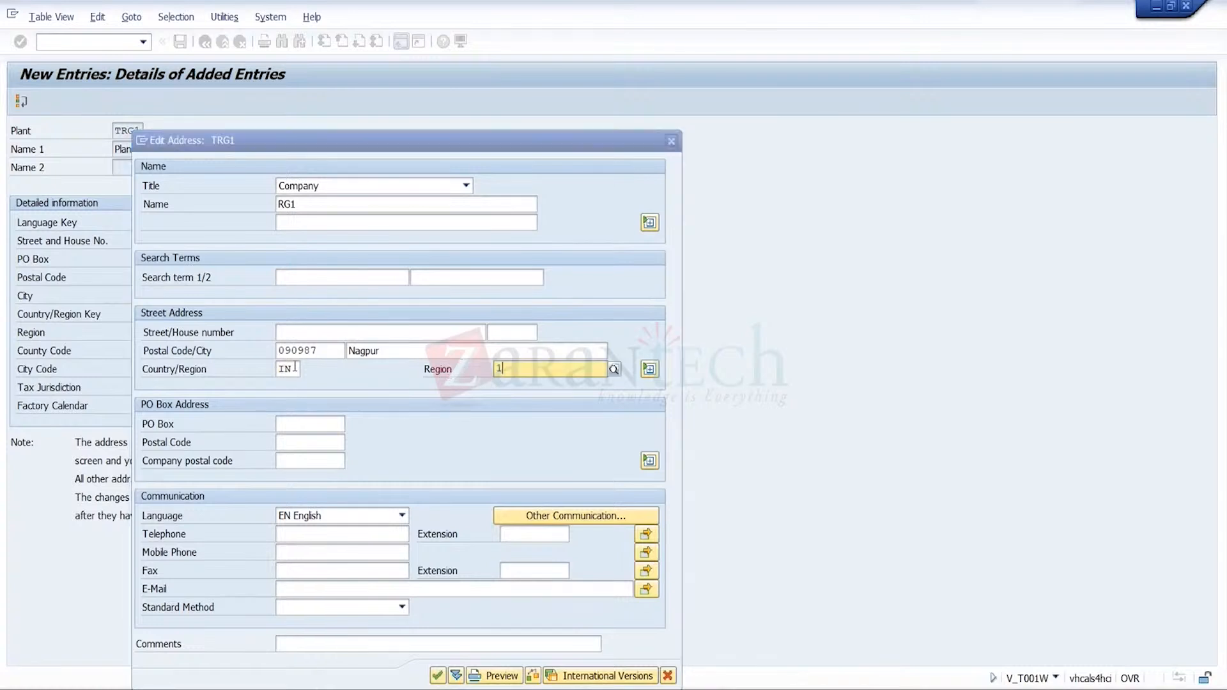
{"action": "key", "text": "Return"}
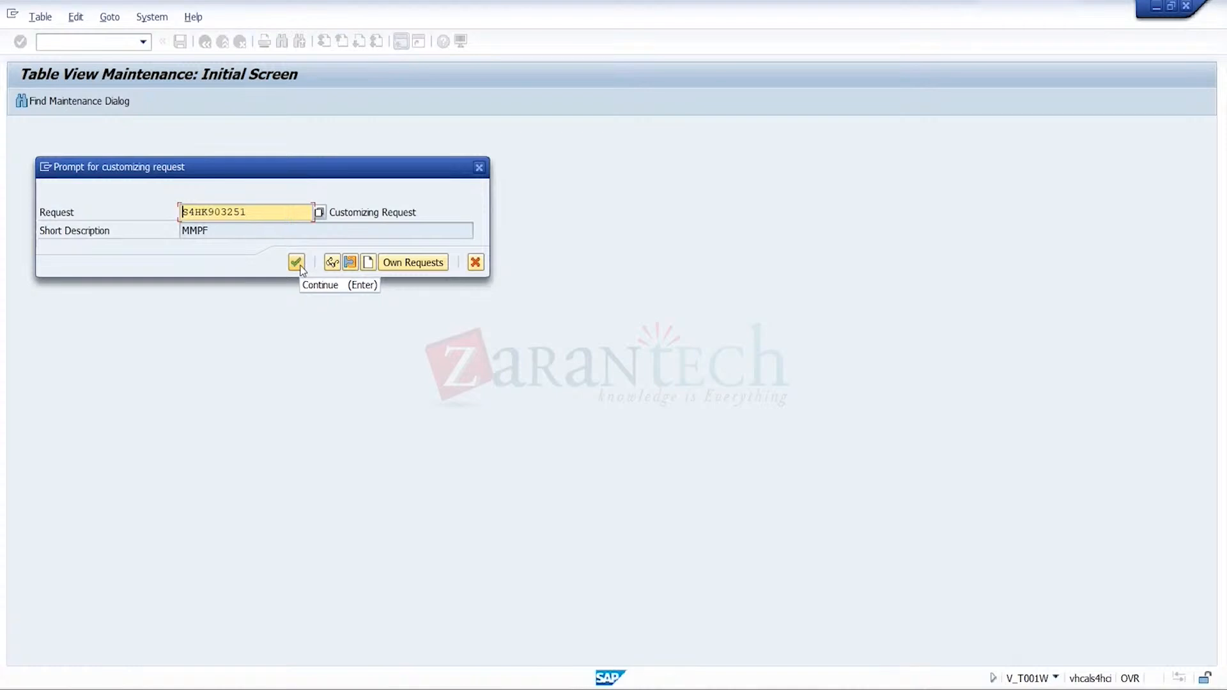
{"action": "left_click", "coordinate": [295, 264]}
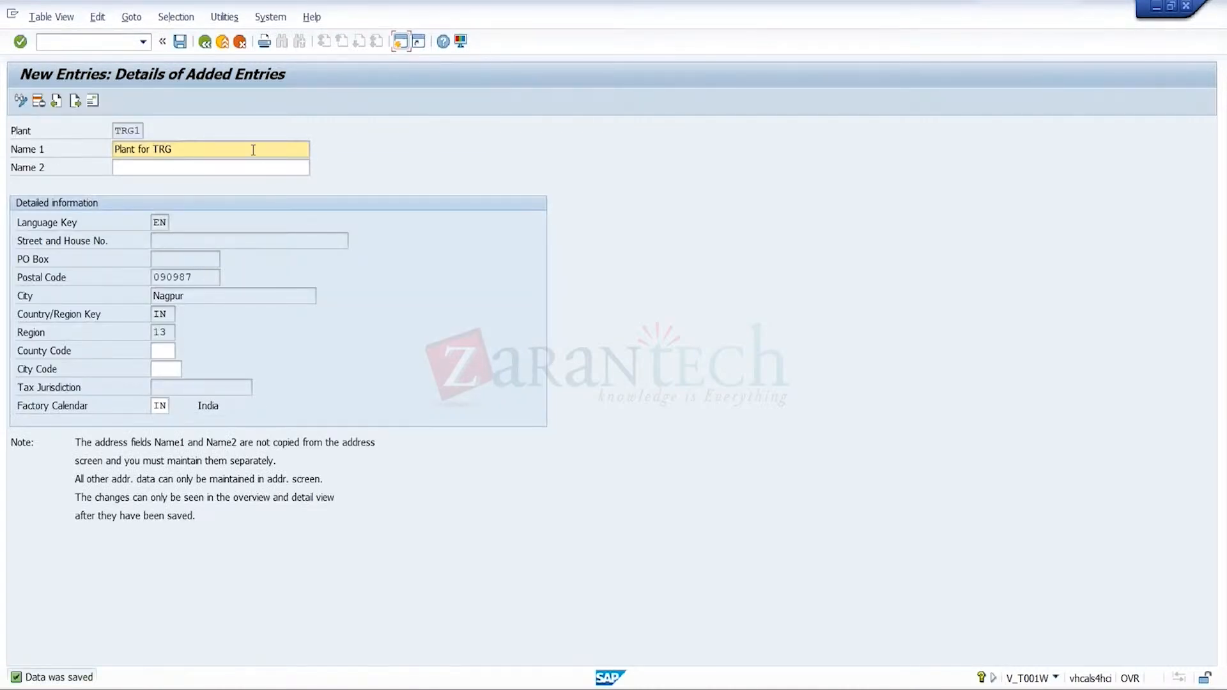
{"action": "left_click", "coordinate": [210, 44]}
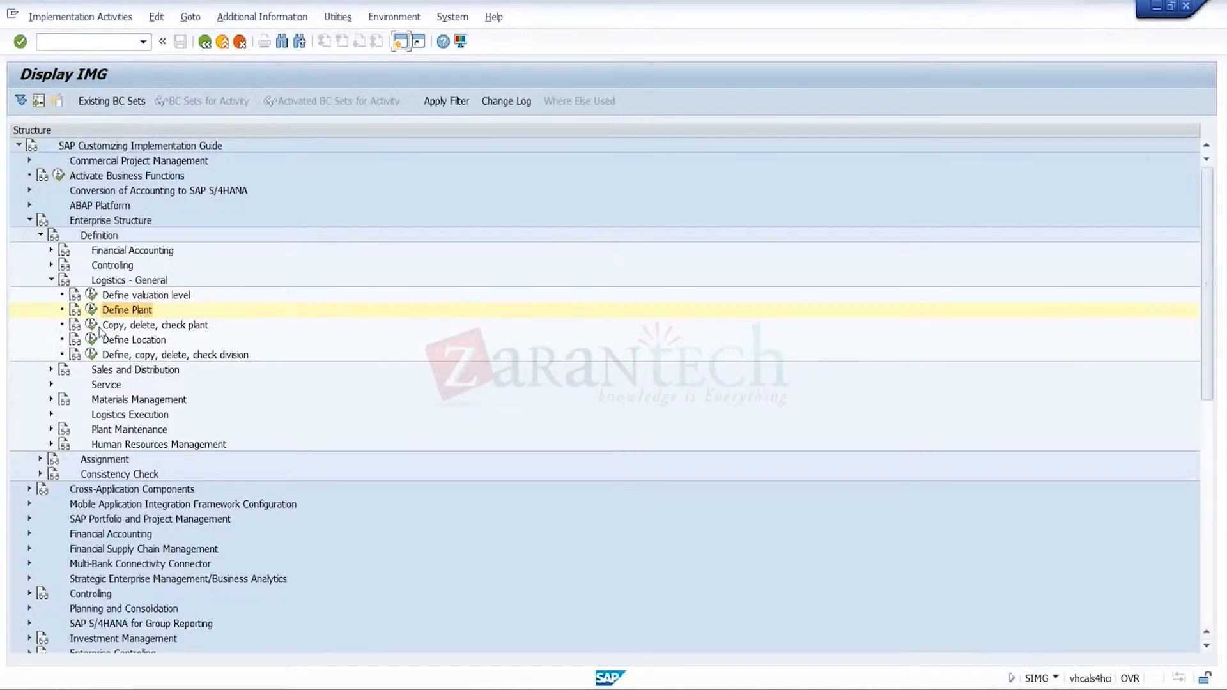
- Open the Copy, delete, check plant activity and start copying a plant
{"action": "left_click", "coordinate": [95, 325]}
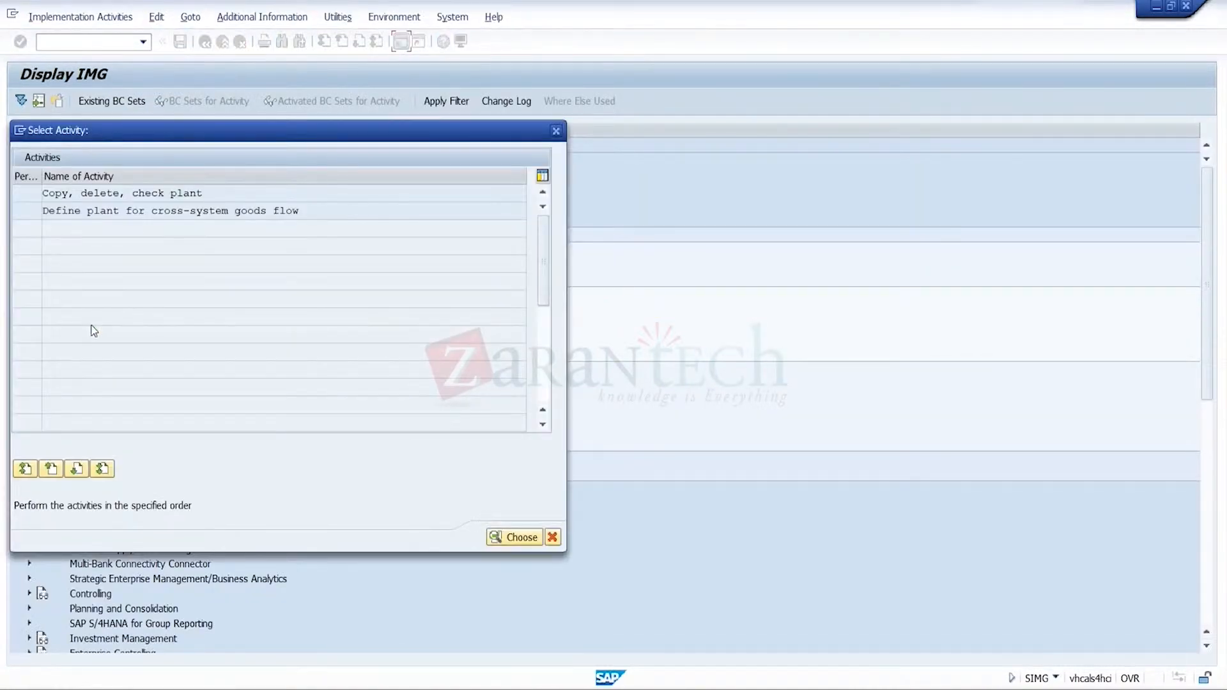
{"action": "double_click", "coordinate": [214, 194]}
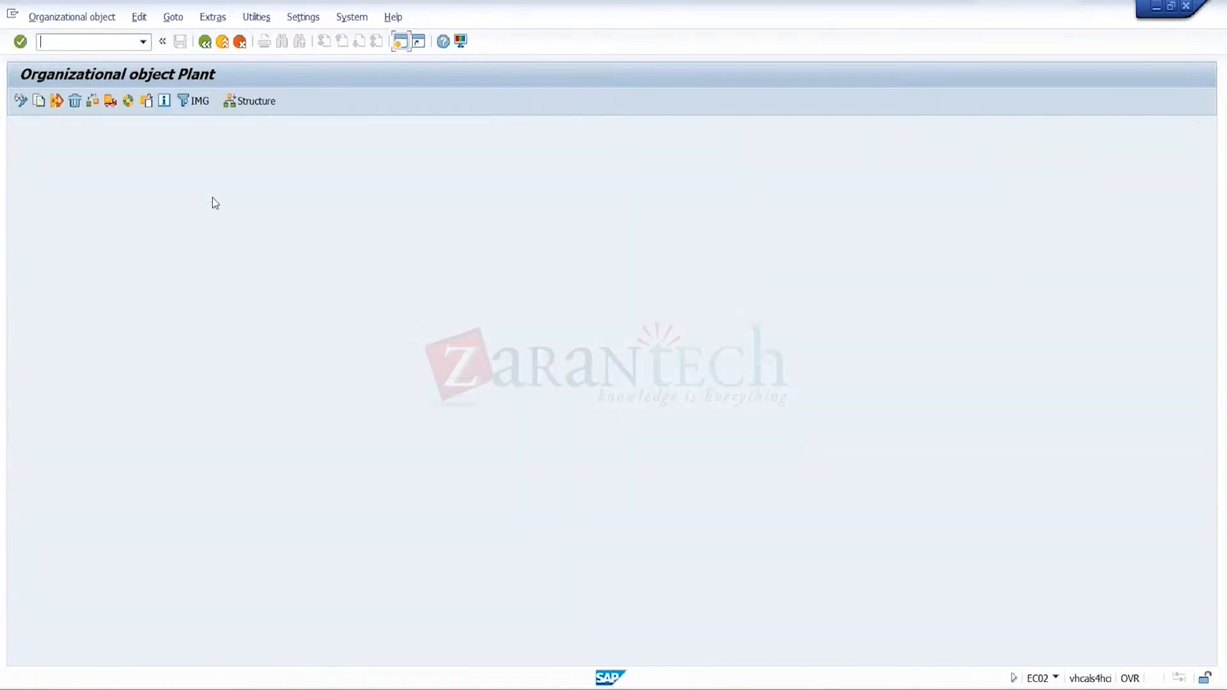
{"action": "left_click", "coordinate": [39, 101]}
{"action": "left_click", "coordinate": [187, 230]}
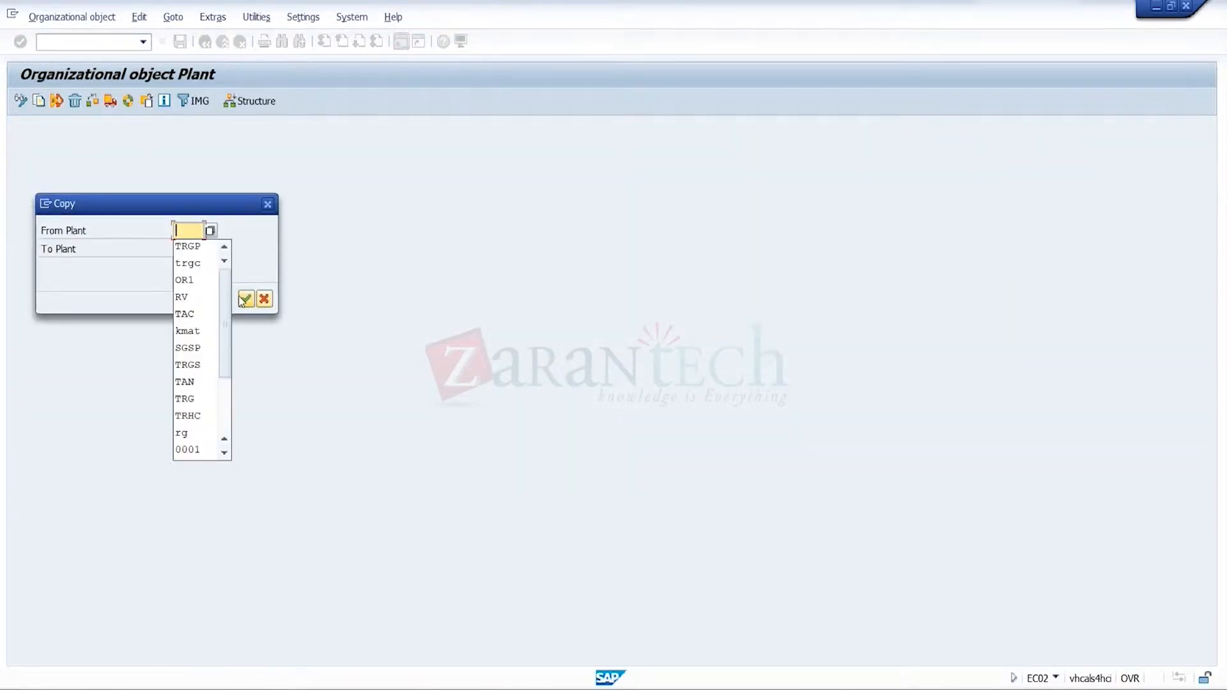
{"action": "left_click", "coordinate": [193, 255]}
{"action": "left_click", "coordinate": [193, 250]}
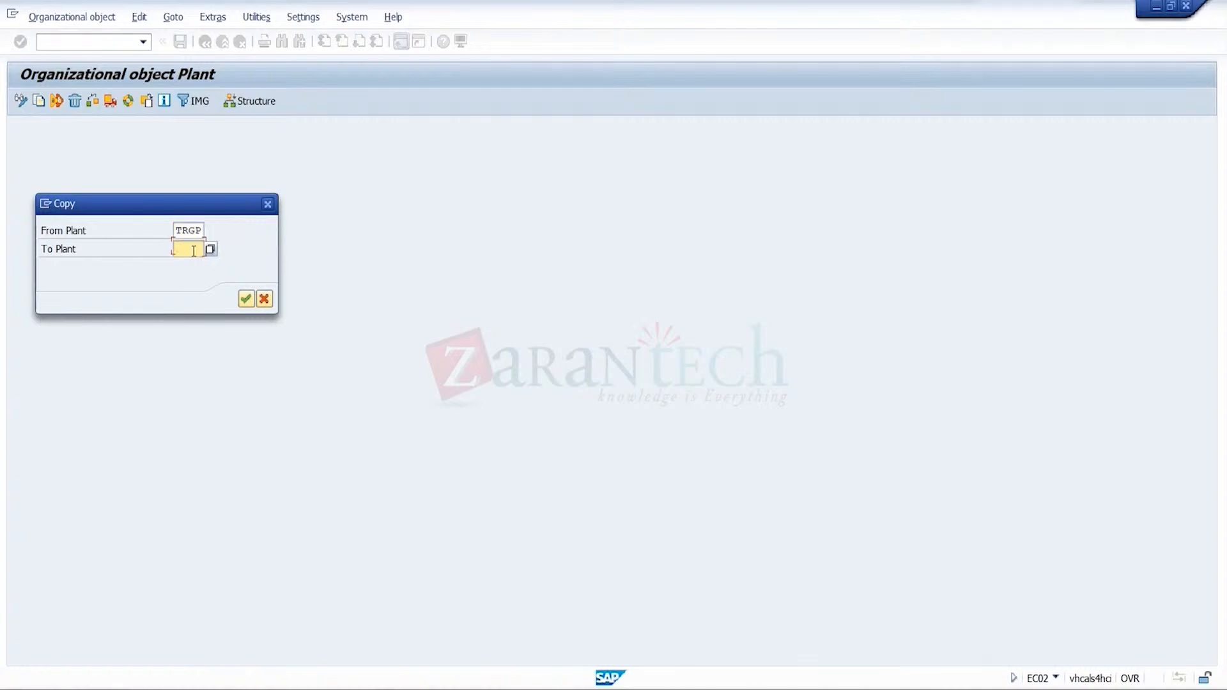
{"action": "left_click", "coordinate": [194, 250]}
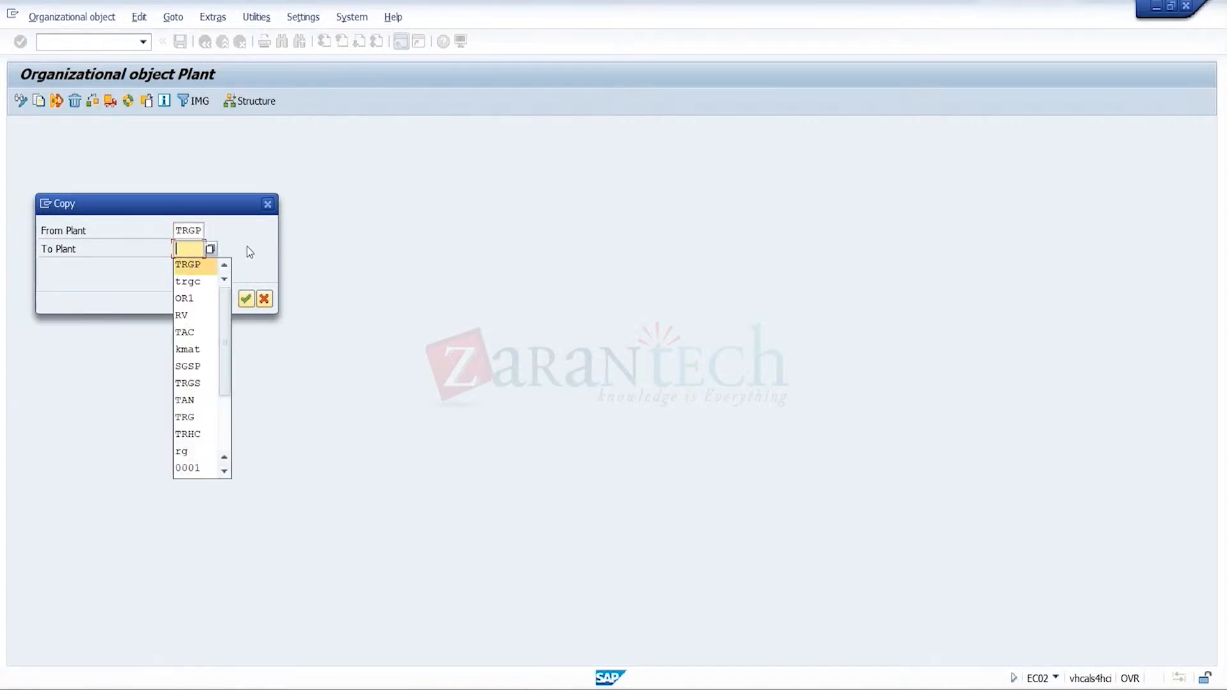
{"action": "left_click", "coordinate": [191, 231]}
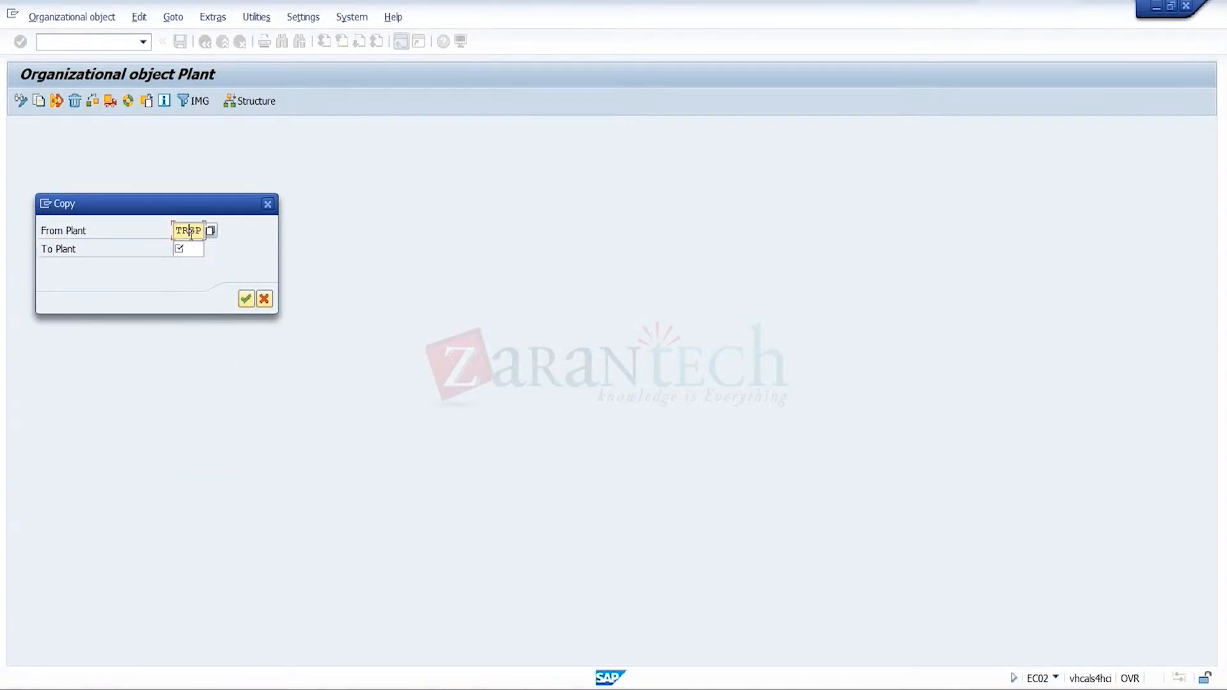
{"action": "key", "text": "BackSpace"}
{"action": "key", "text": "BackSpace"}
- Copy plant 0001 to plant TRG1, agreeing to transport its addresses and number ranges
{"action": "left_click", "coordinate": [191, 231]}
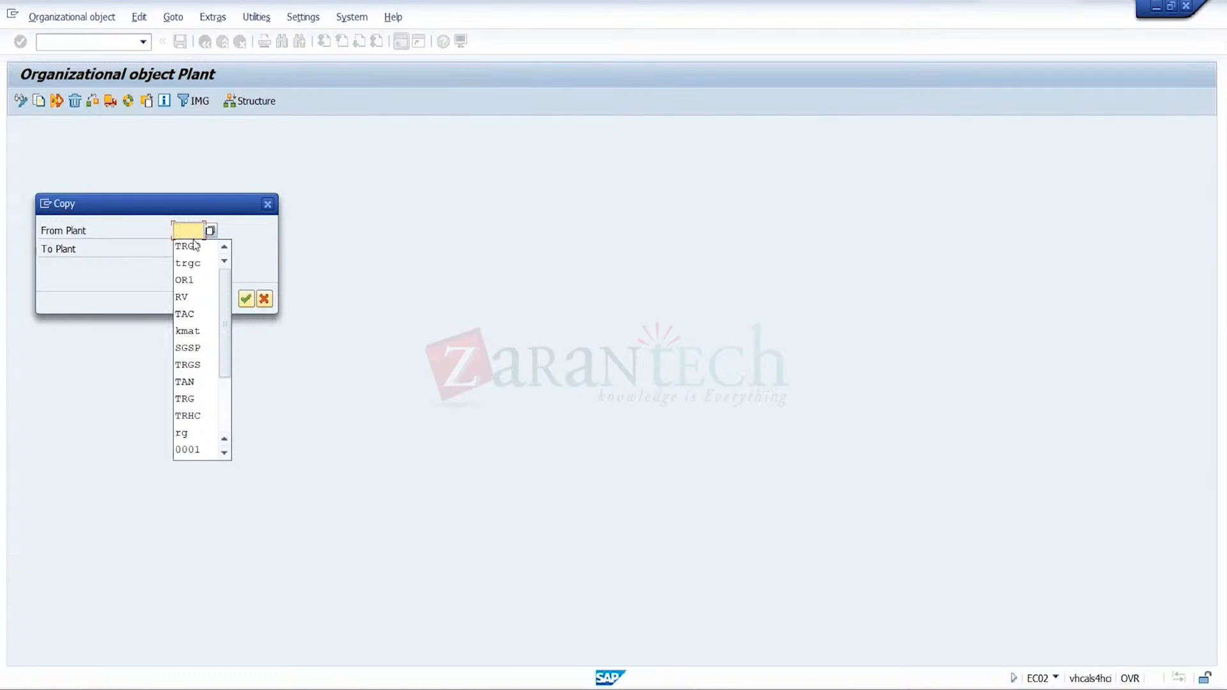
{"action": "left_click", "coordinate": [196, 449]}
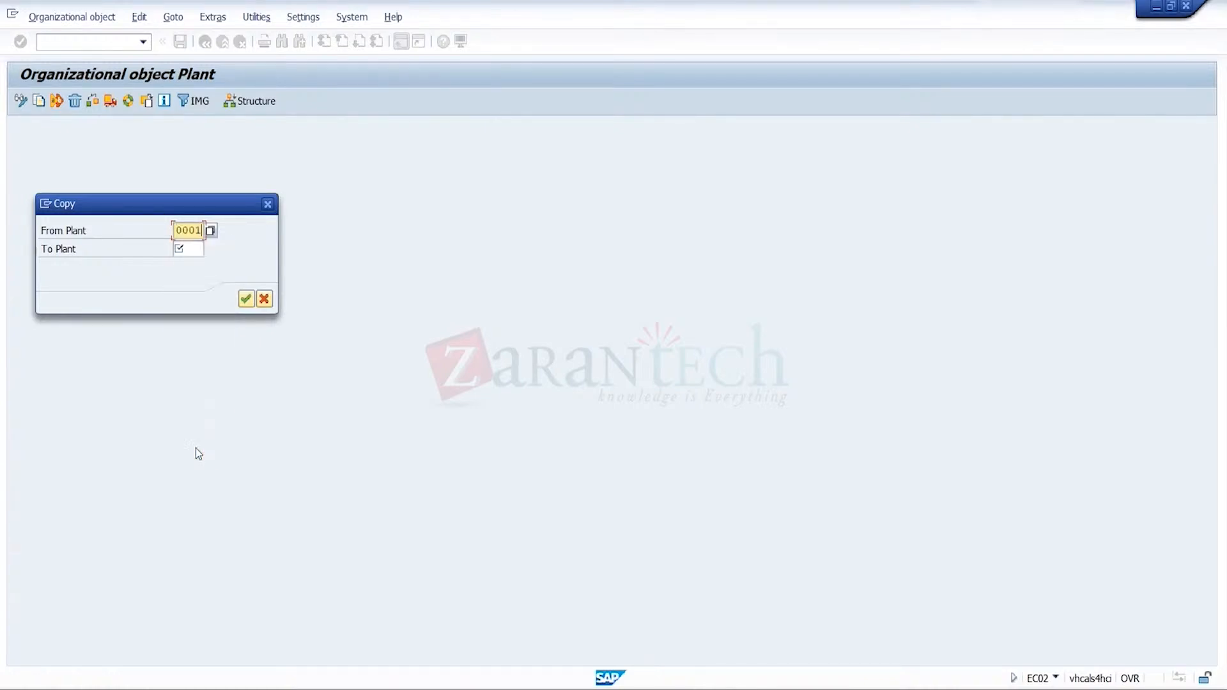
{"action": "left_click", "coordinate": [198, 254]}
{"action": "type", "text": "TRG1"}
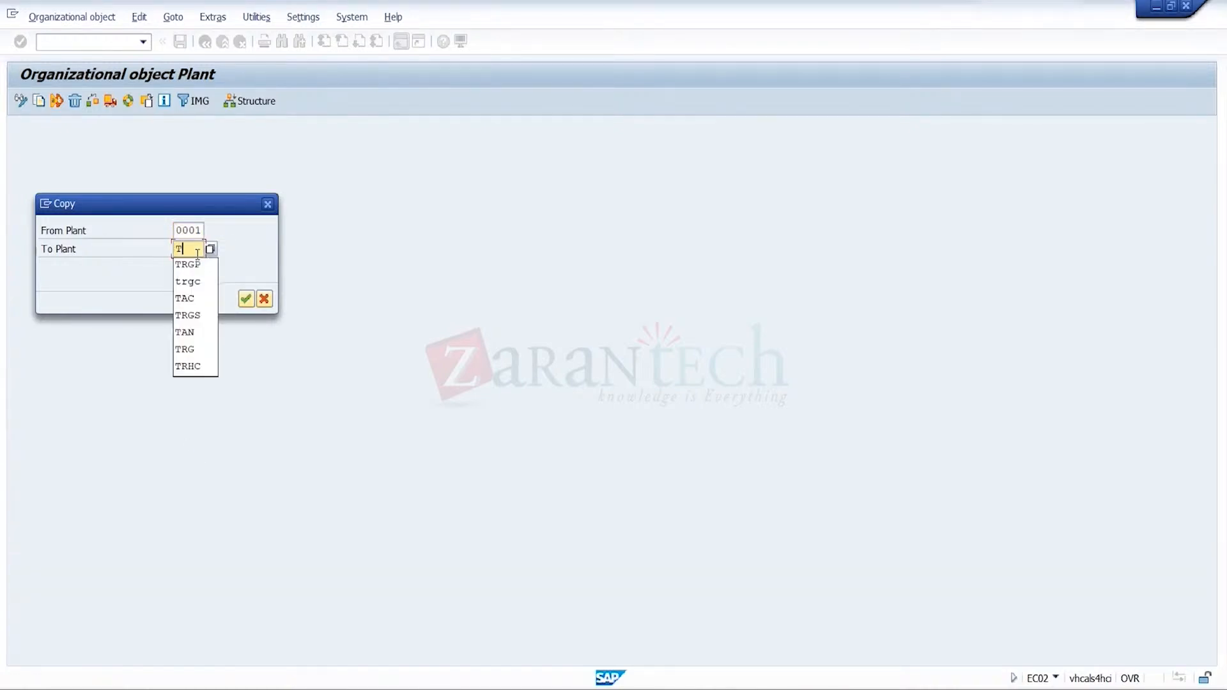
{"action": "left_click", "coordinate": [246, 300]}
{"action": "left_click", "coordinate": [272, 375]}
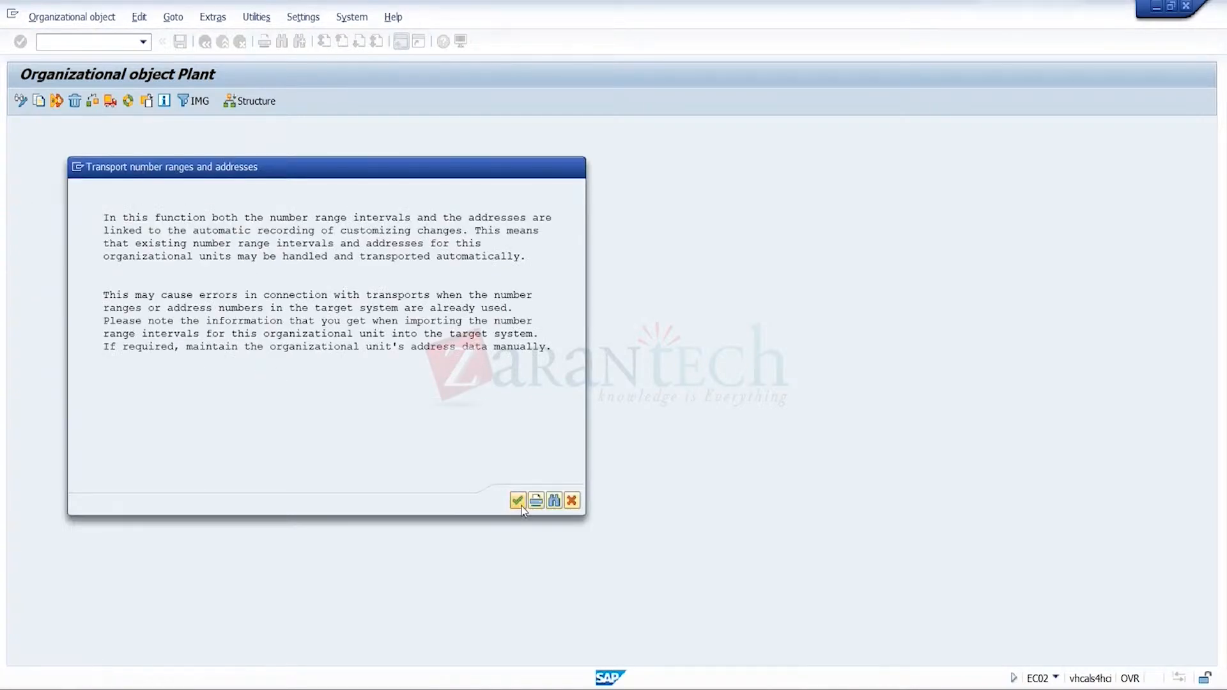
{"action": "left_click", "coordinate": [518, 500]}
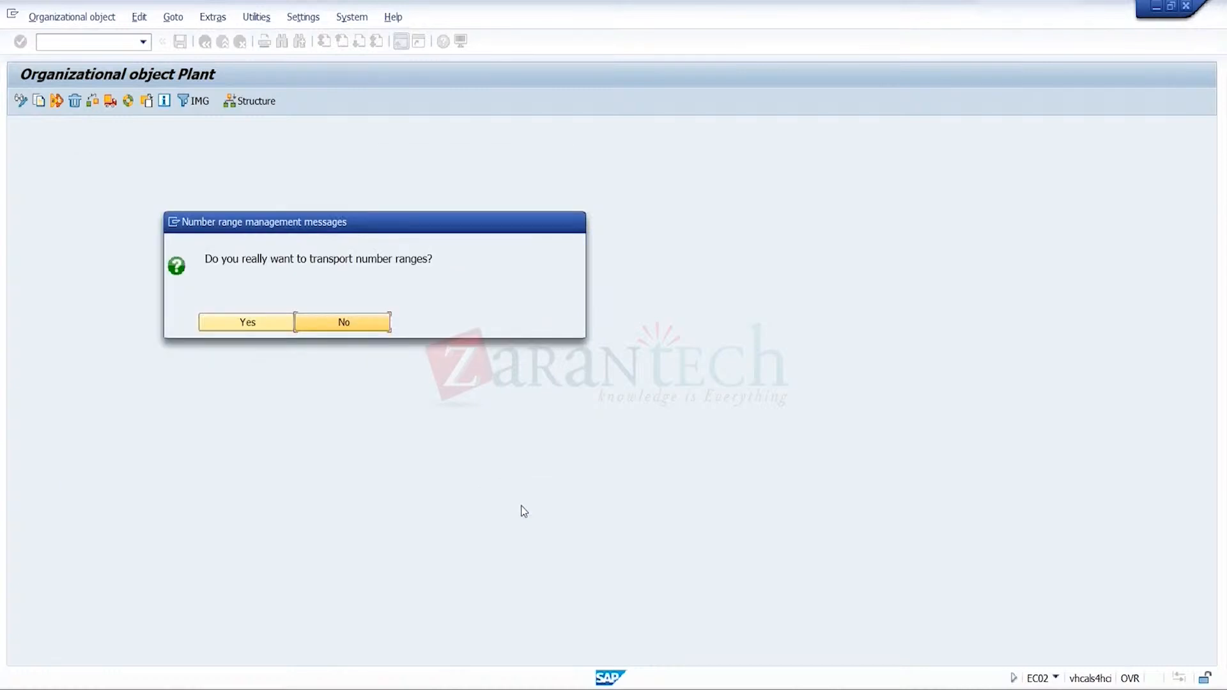
{"action": "left_click", "coordinate": [252, 321]}
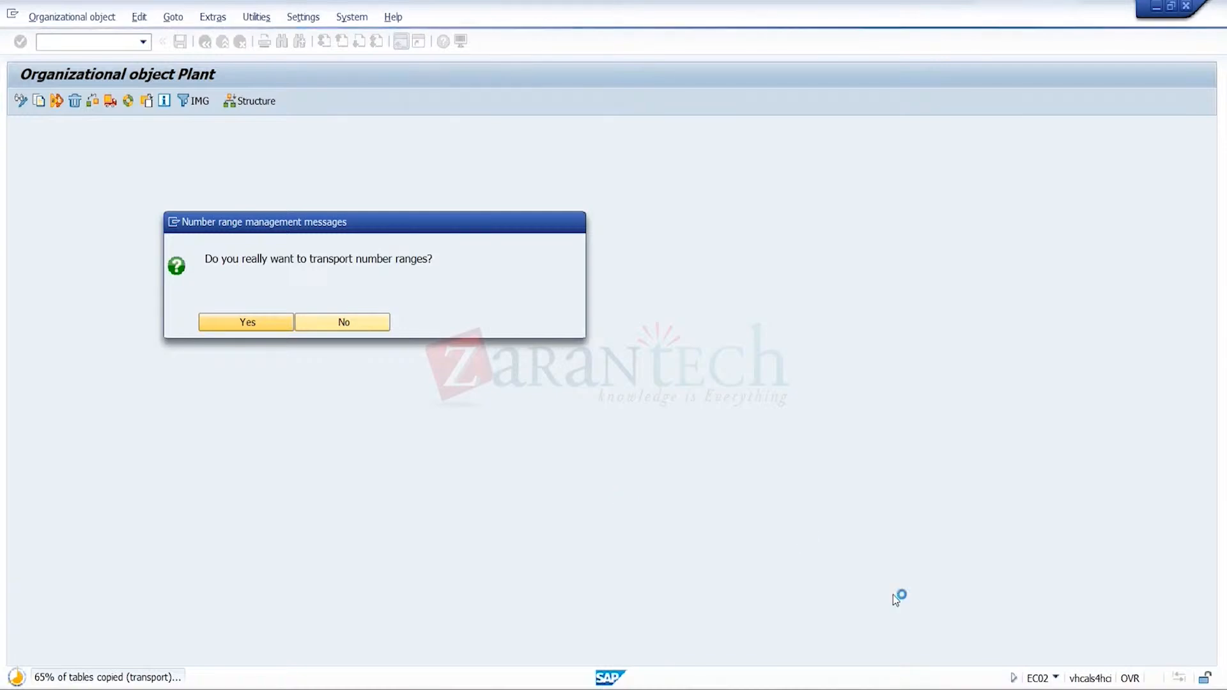
{"action": "left_click", "coordinate": [799, 689]}
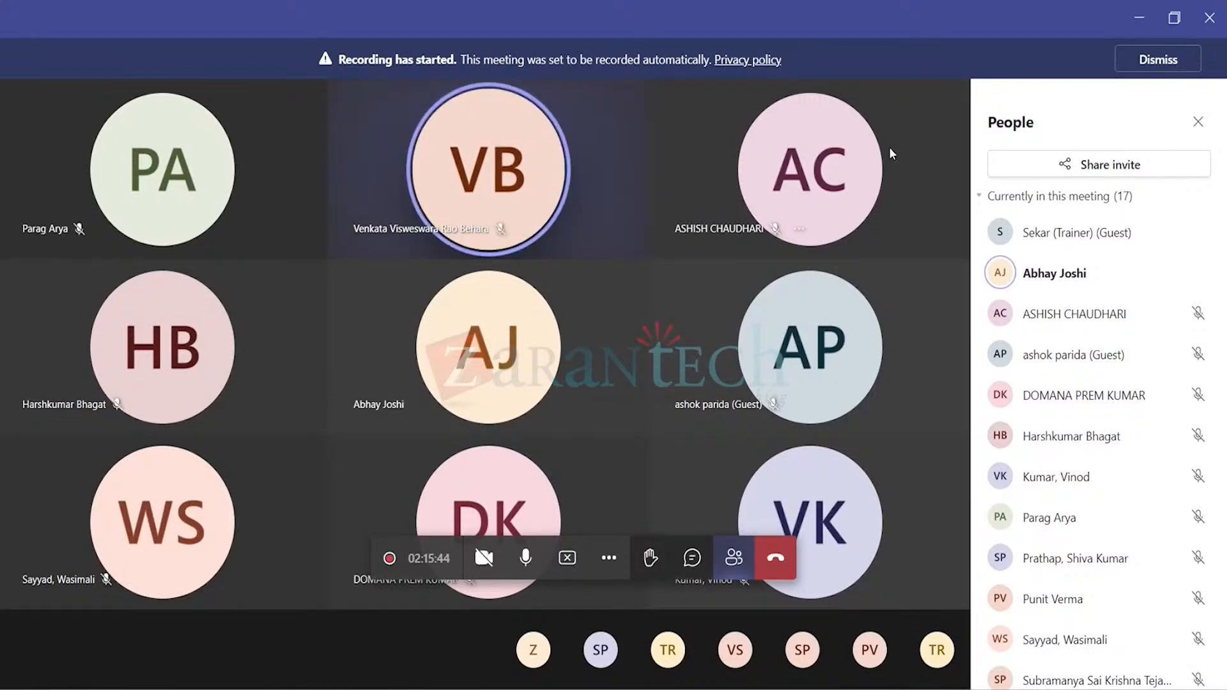
{"action": "left_click", "coordinate": [1139, 17]}
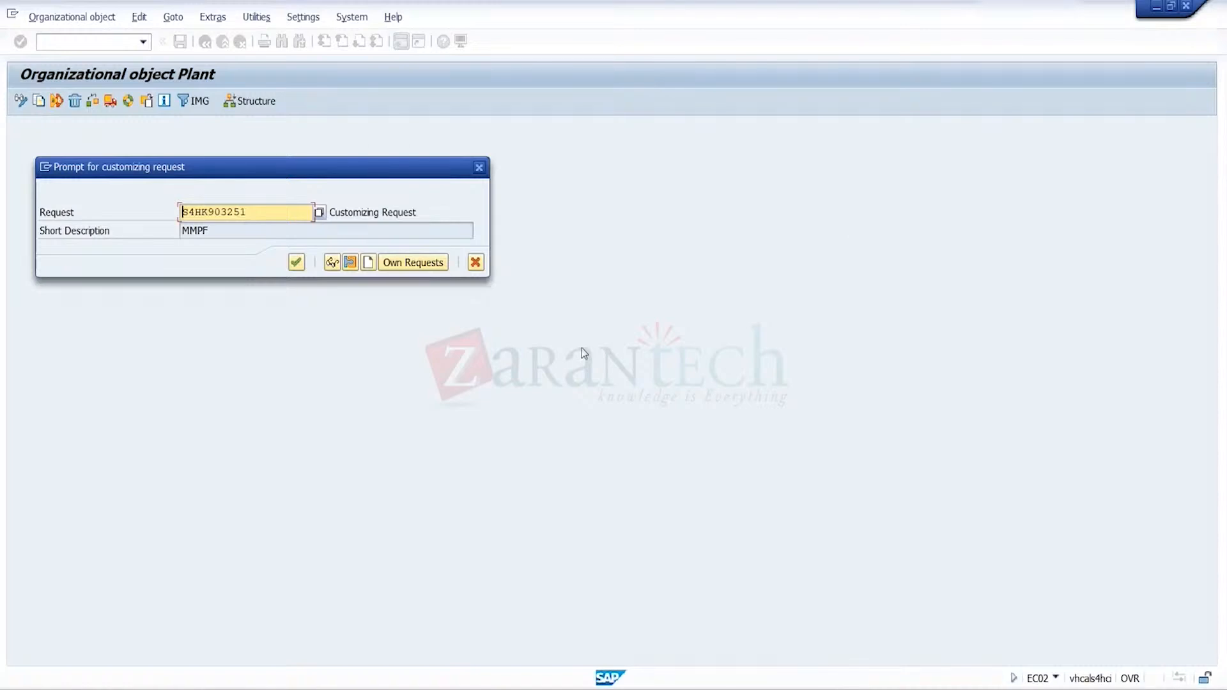
- Accept the proposed customizing request, approve transporting the number range intervals to TRG1, finish the copy and return to the IMG
{"action": "left_click", "coordinate": [295, 269]}
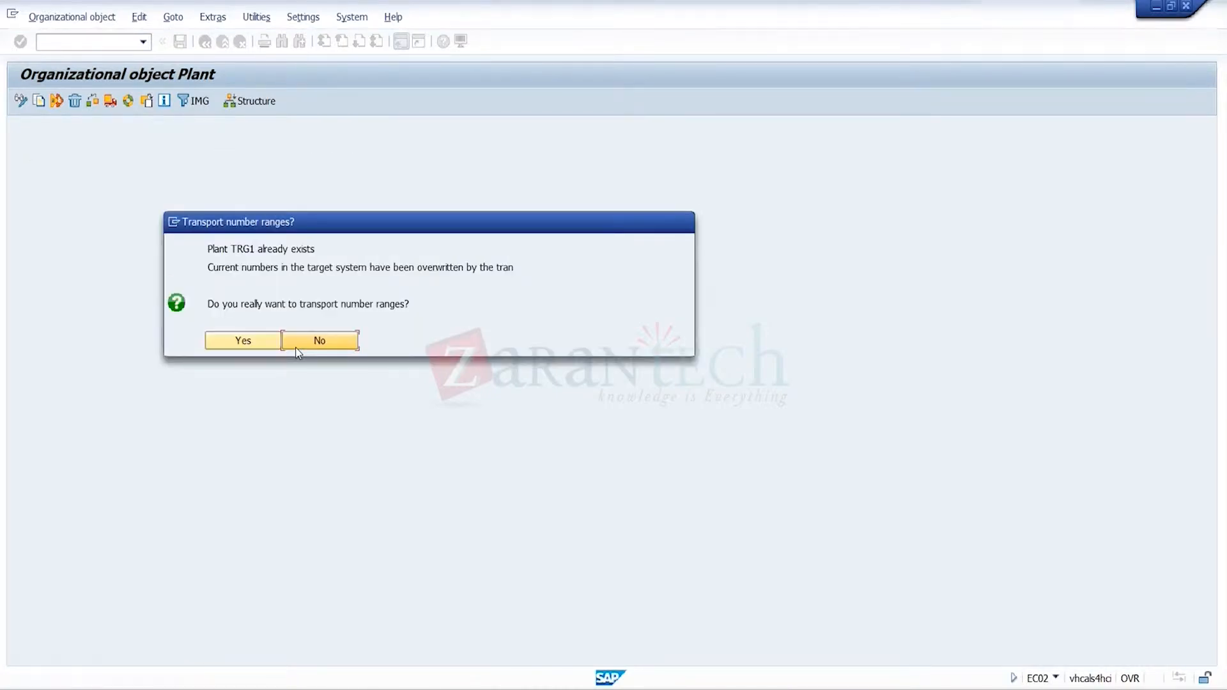
{"action": "left_click", "coordinate": [242, 340]}
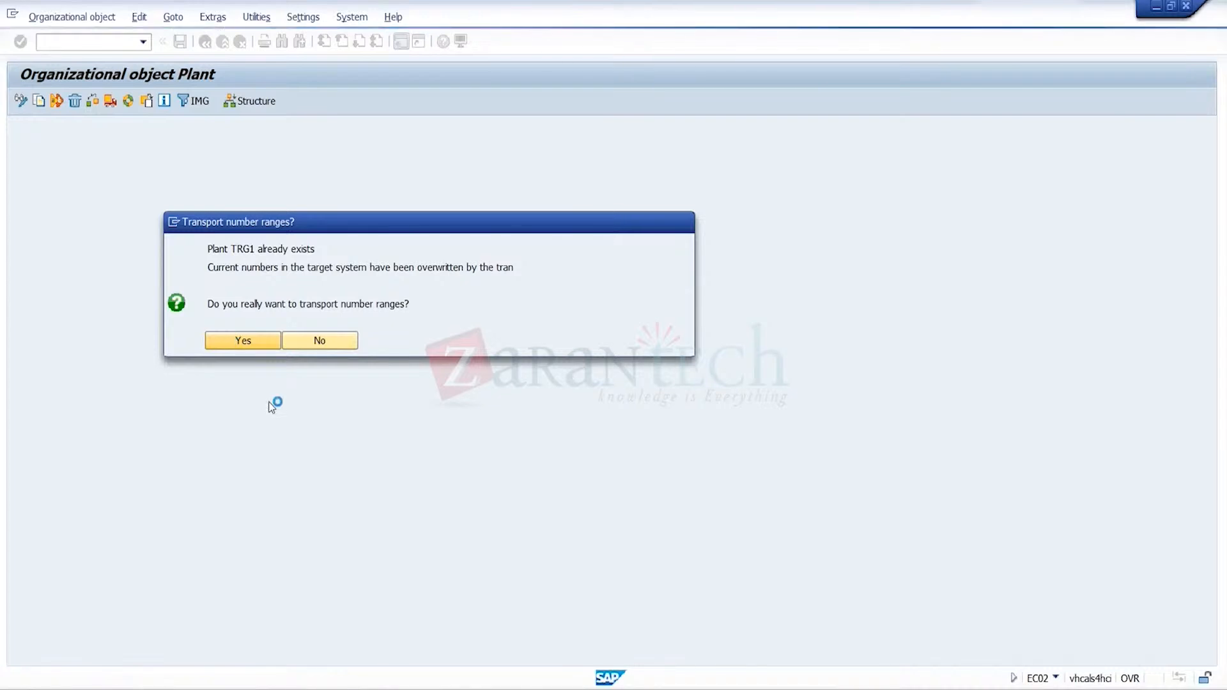
{"action": "left_click", "coordinate": [252, 554]}
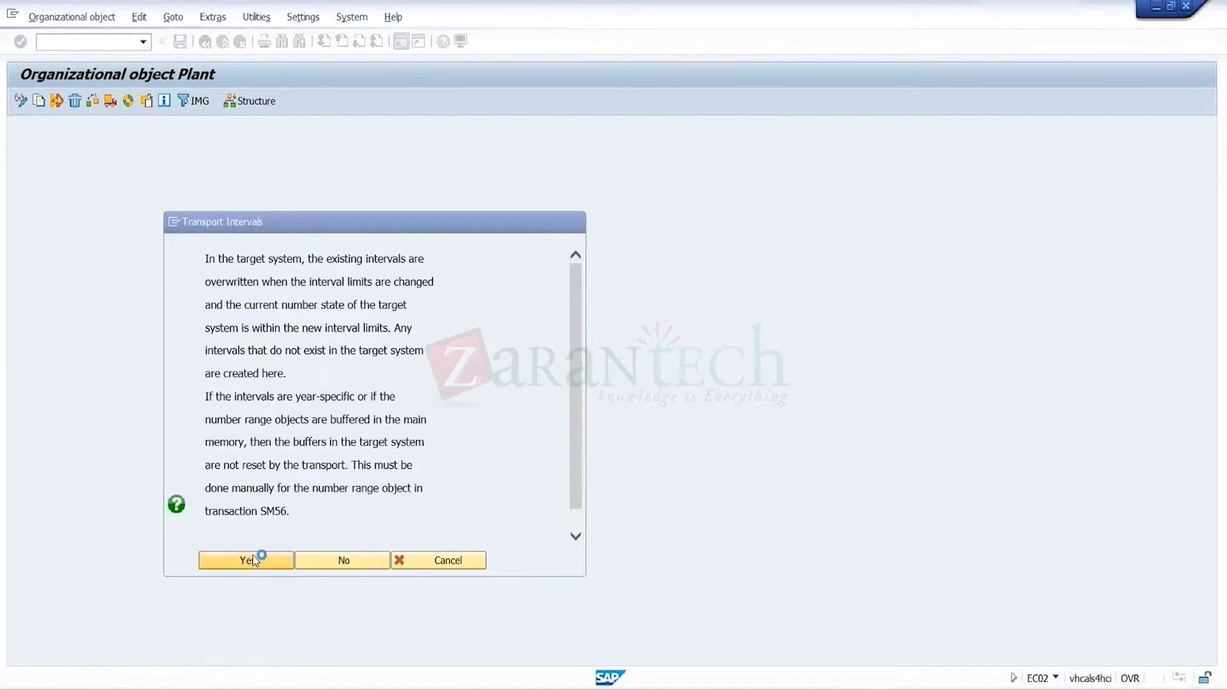
{"action": "key", "text": "Return"}
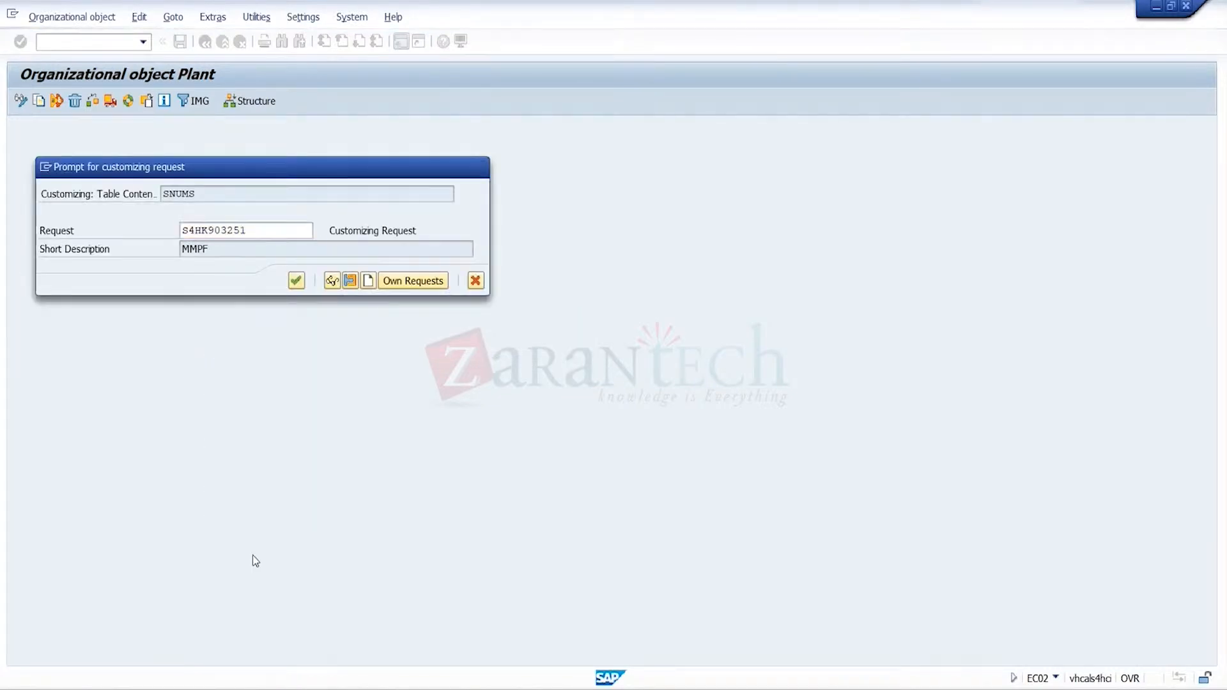
{"action": "left_click", "coordinate": [252, 555]}
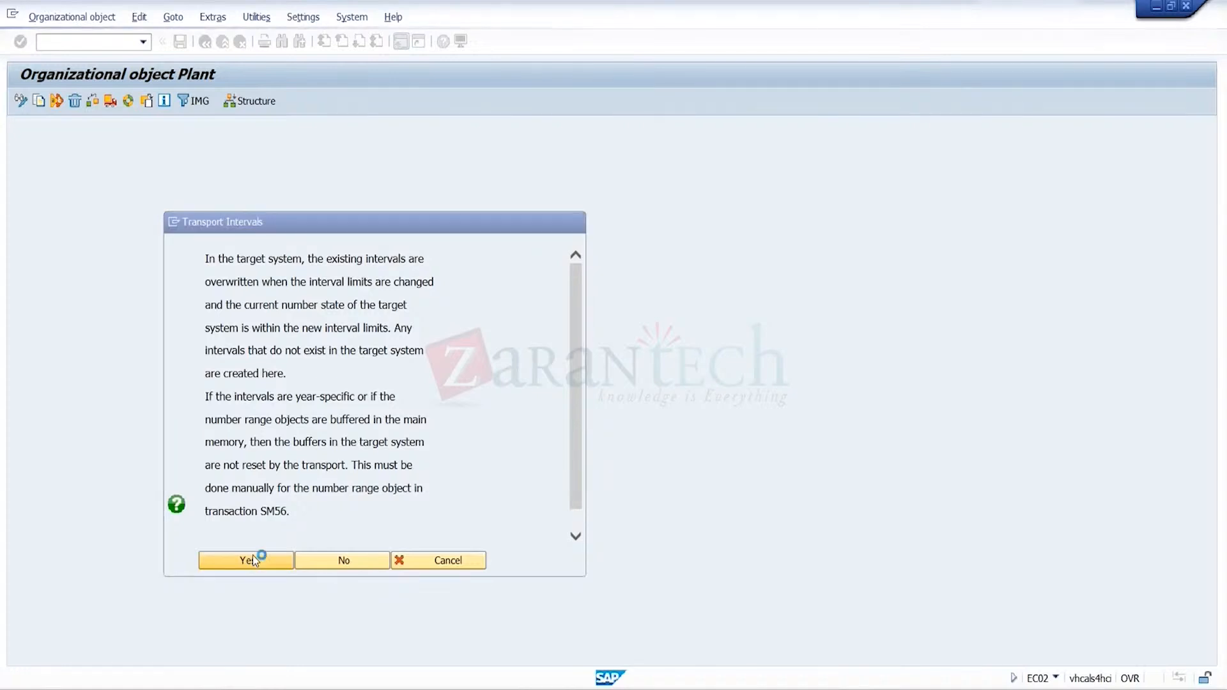
{"action": "key", "text": "Return"}
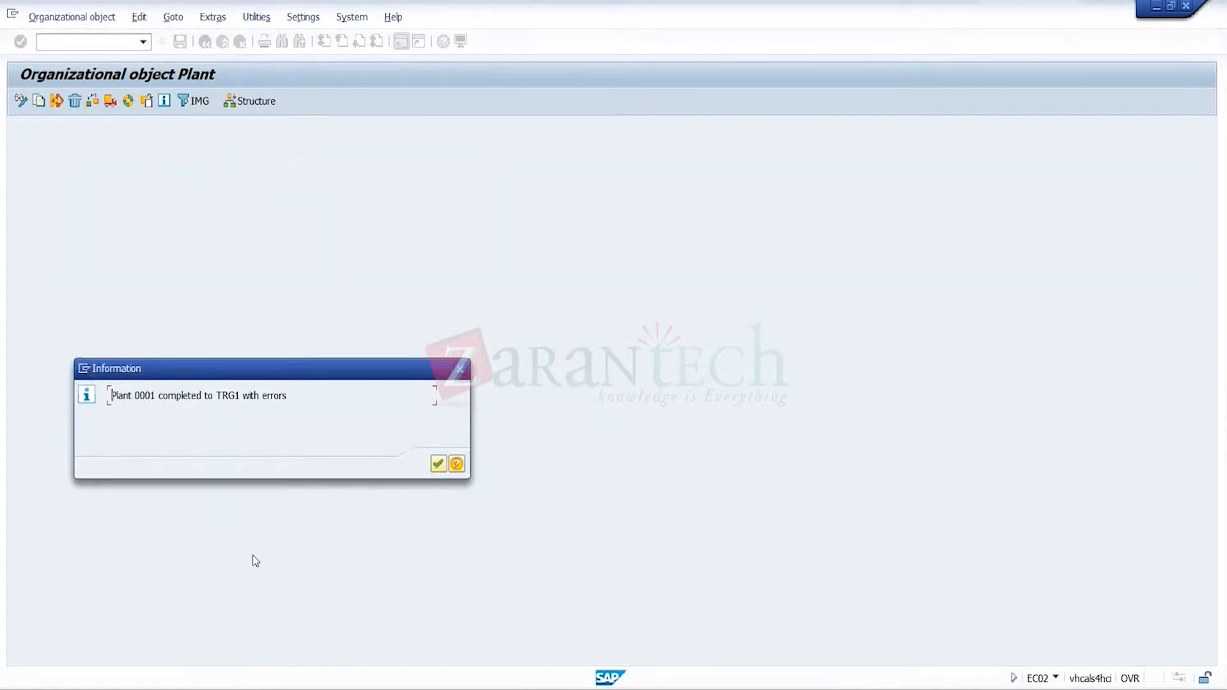
{"action": "key", "text": "Return"}
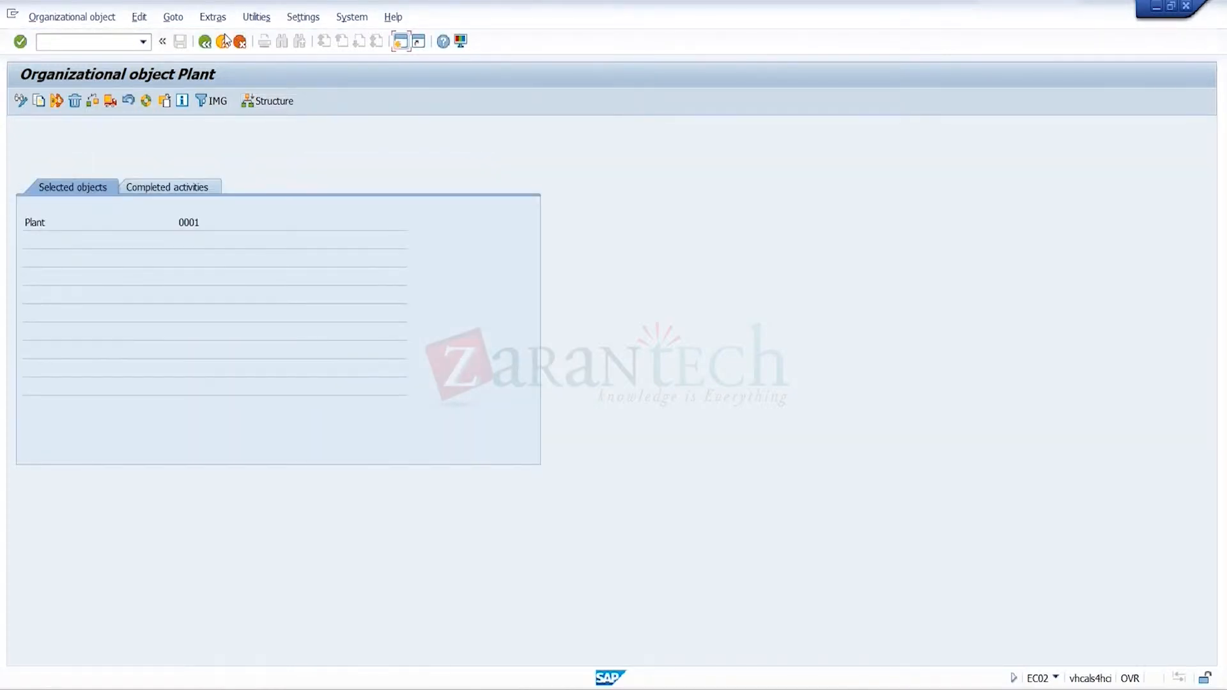
{"action": "left_click", "coordinate": [223, 42]}
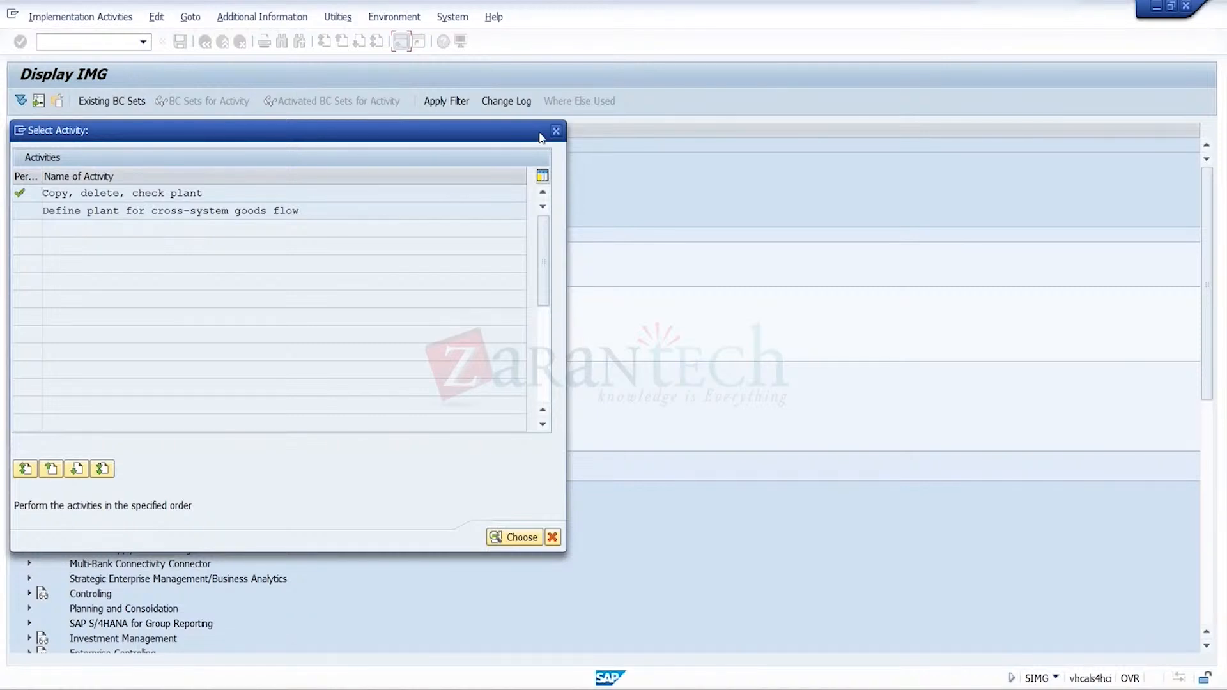
{"action": "left_click", "coordinate": [557, 131]}
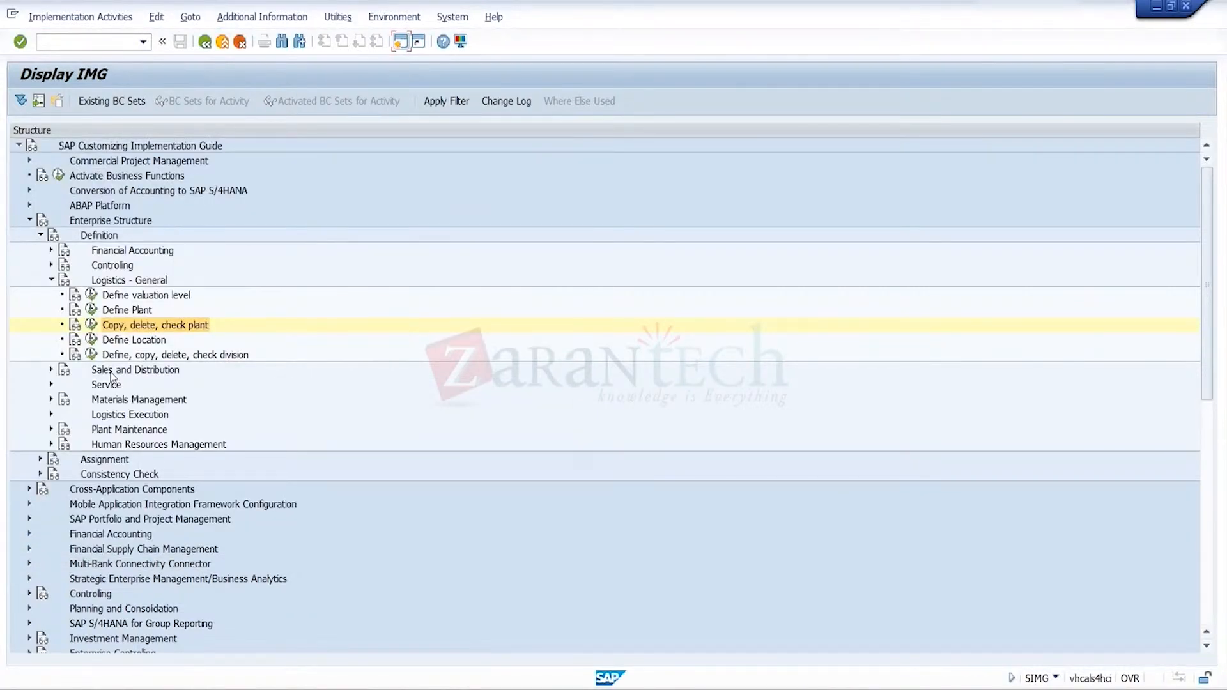
- In Define Location, create a new entry for plant TRG1 with location Nagpur and name TRG1
{"action": "left_click", "coordinate": [93, 339]}
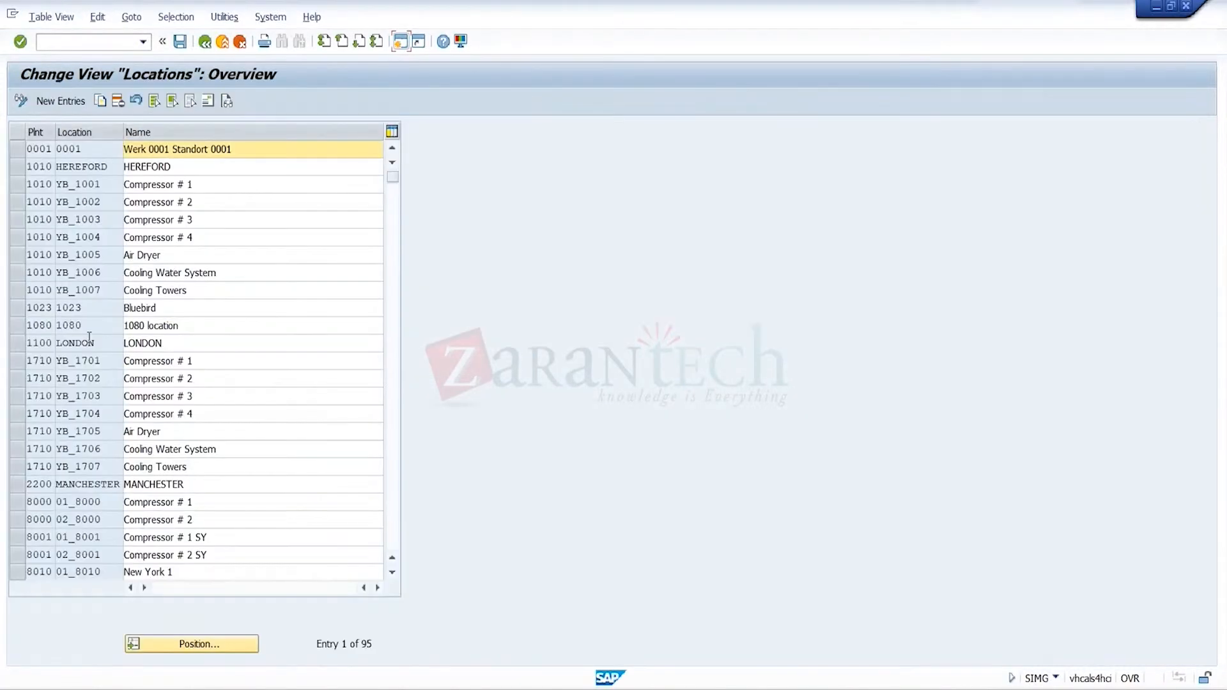
{"action": "left_click", "coordinate": [61, 102]}
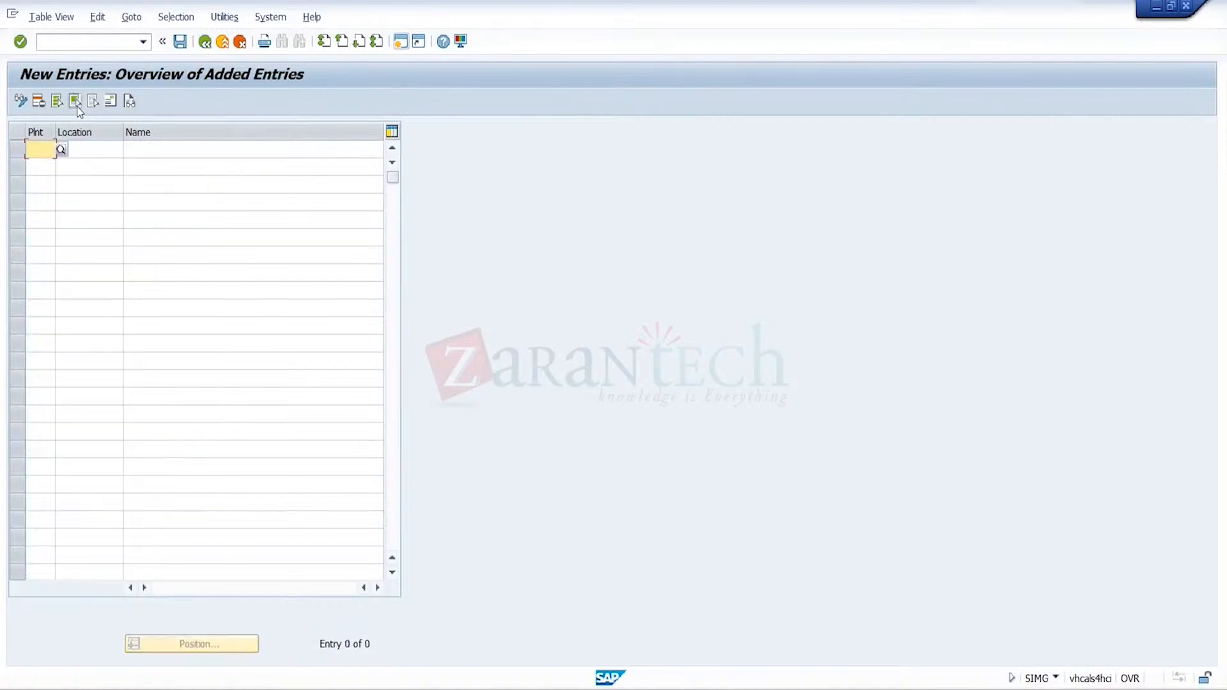
{"action": "type", "text": "TRG1"}
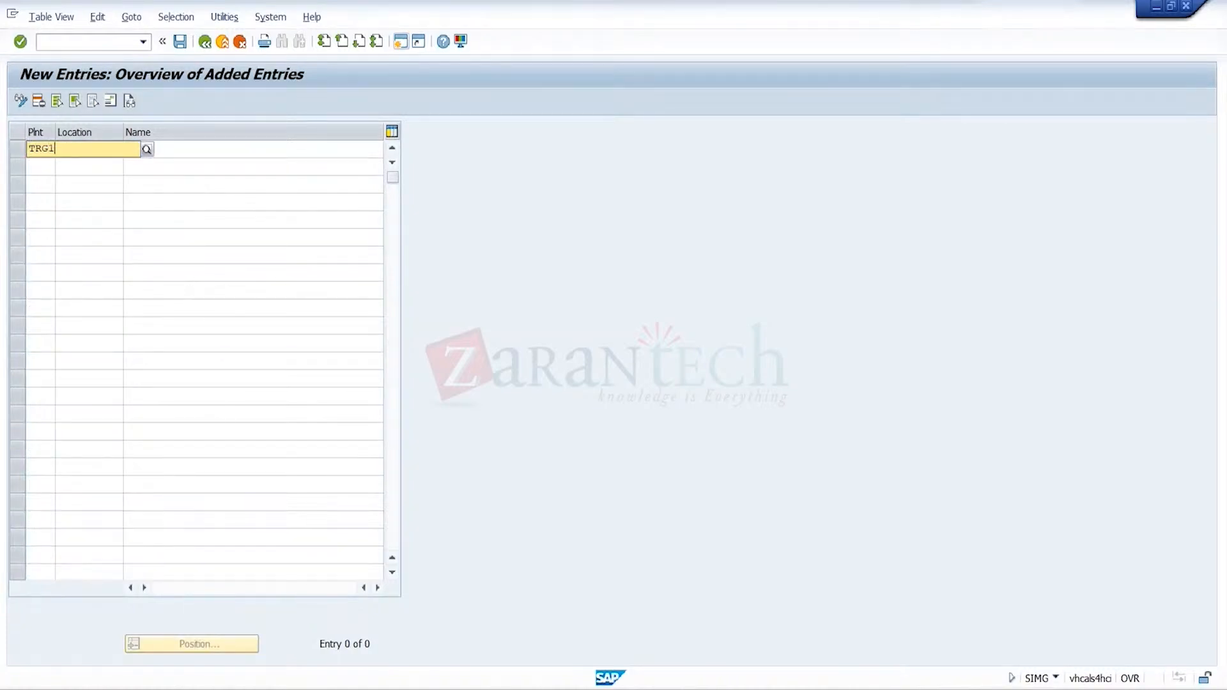
{"action": "key", "text": "Tab"}
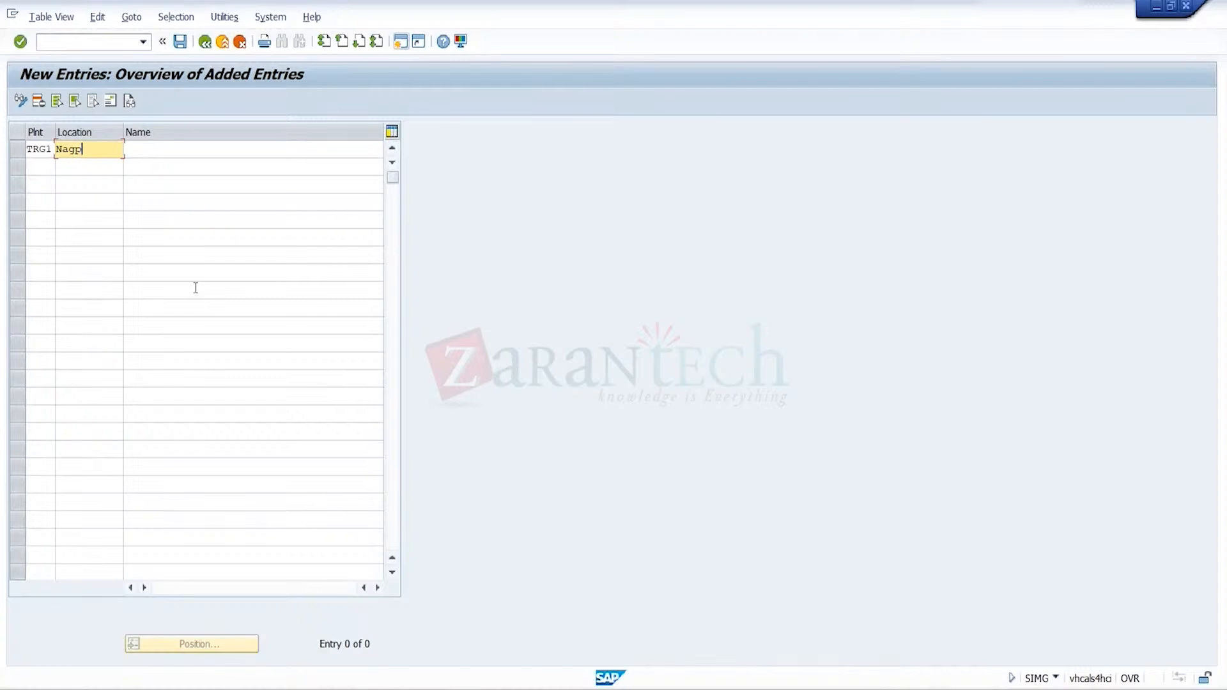
{"action": "key", "text": "Tab"}
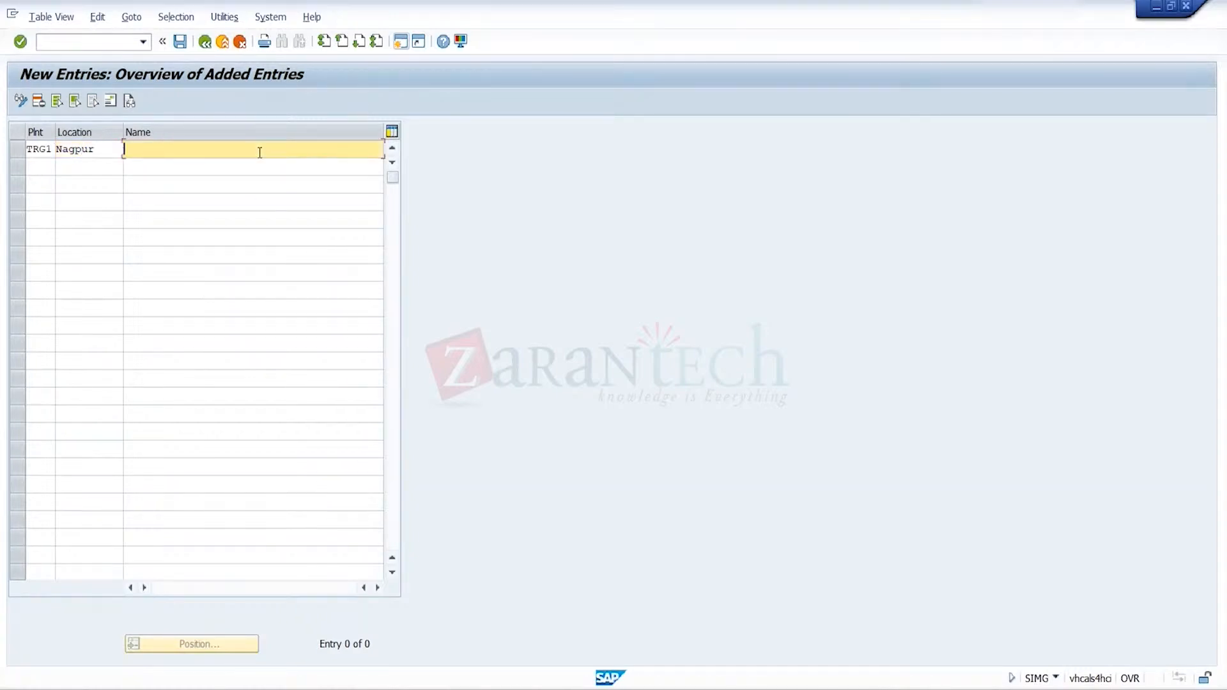
{"action": "type", "text": "TRG1"}
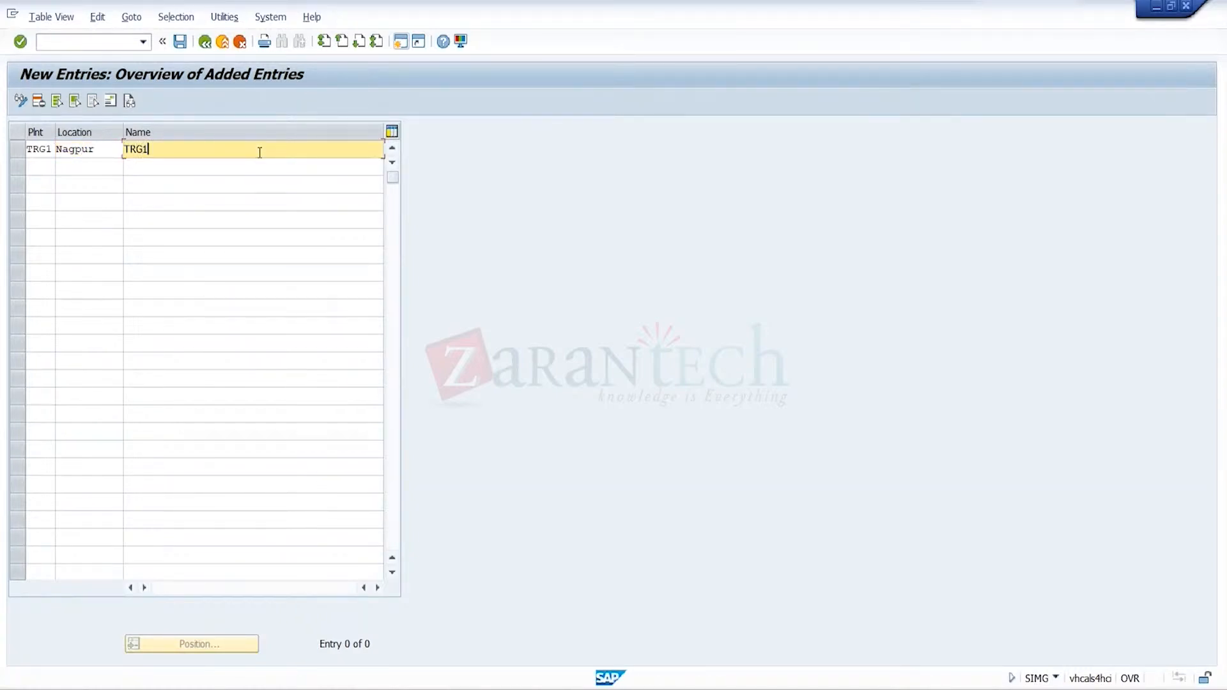
{"action": "key", "text": "Return"}
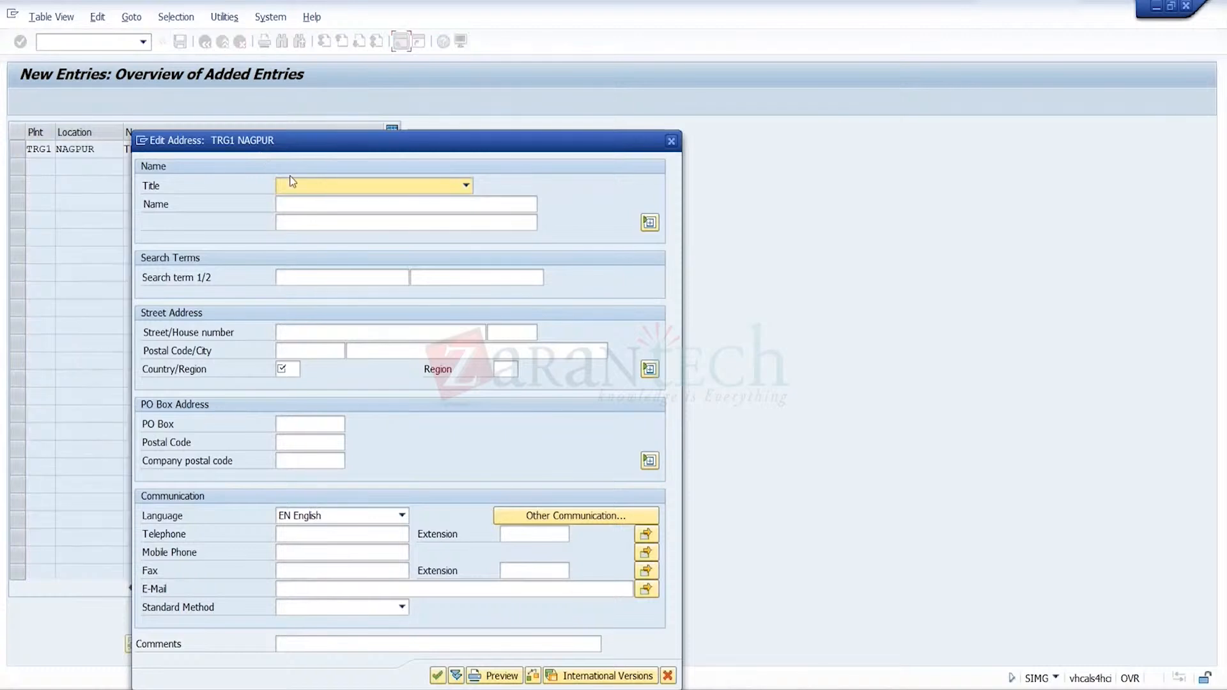
- Set the location's address title to Branch and its name to TRG1
{"action": "left_click", "coordinate": [330, 192]}
{"action": "left_click", "coordinate": [332, 199]}
{"action": "left_click", "coordinate": [332, 199]}
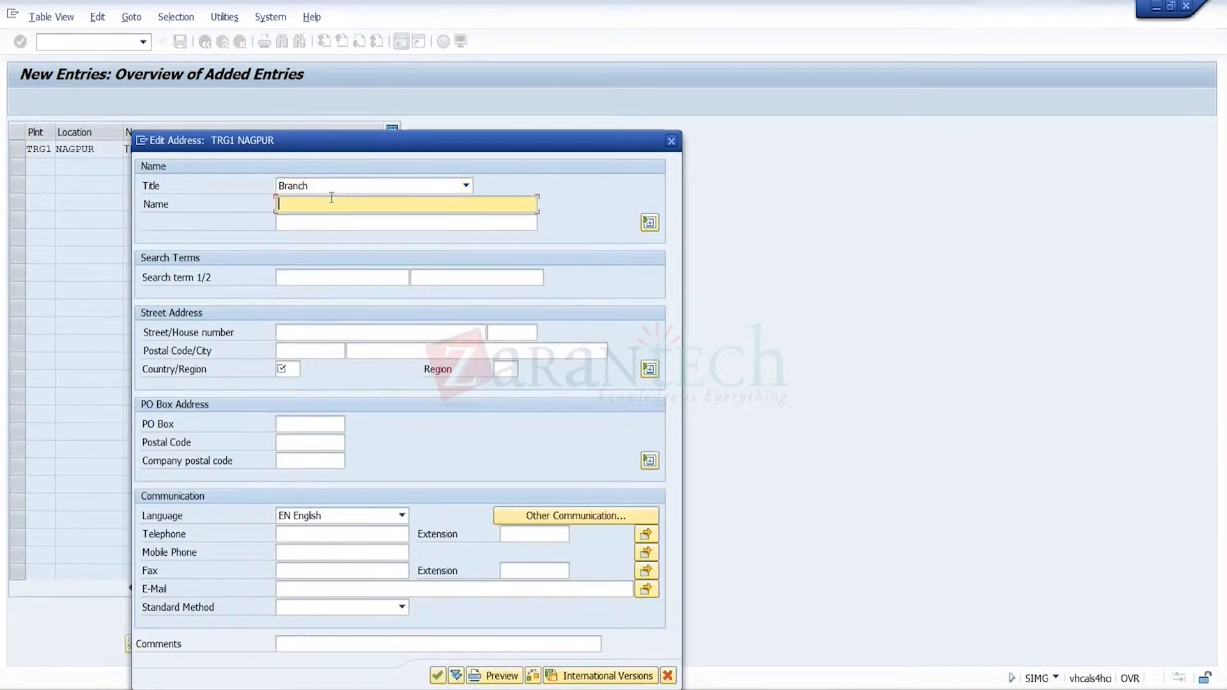
{"action": "type", "text": "TRG1"}
- Fill in the location's postal code, city Nagpur, country IN and region 13
{"action": "left_click", "coordinate": [331, 357]}
{"action": "type", "text": "090987"}
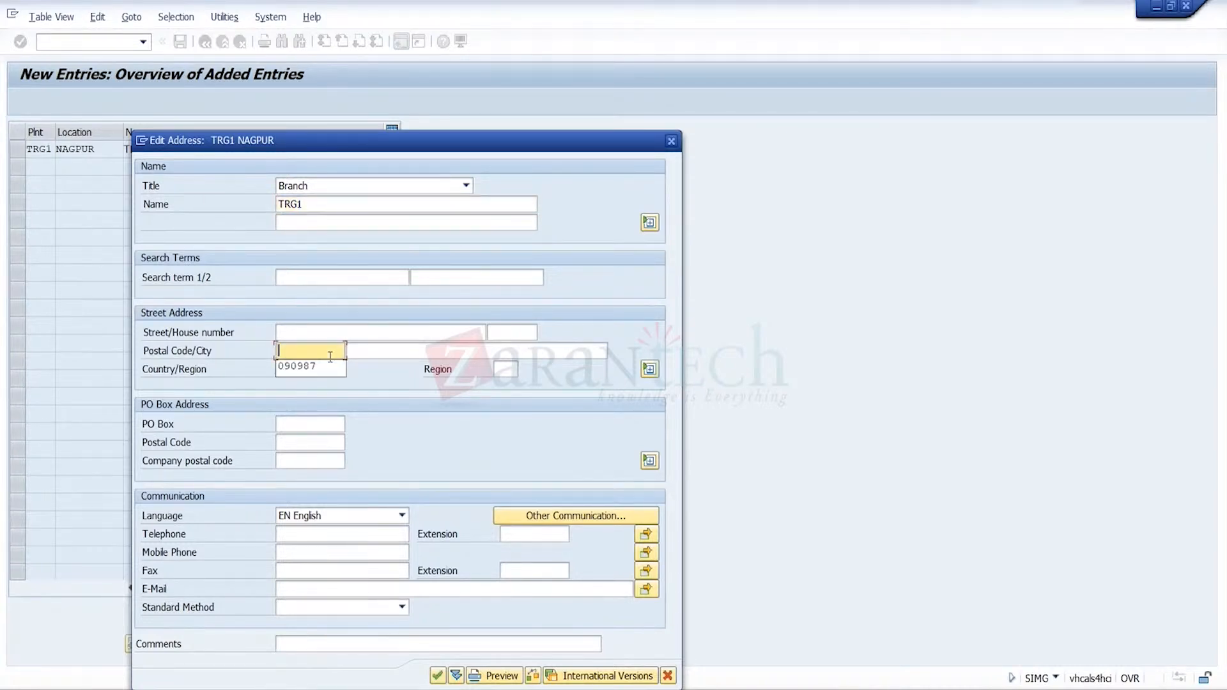
{"action": "left_click", "coordinate": [373, 354]}
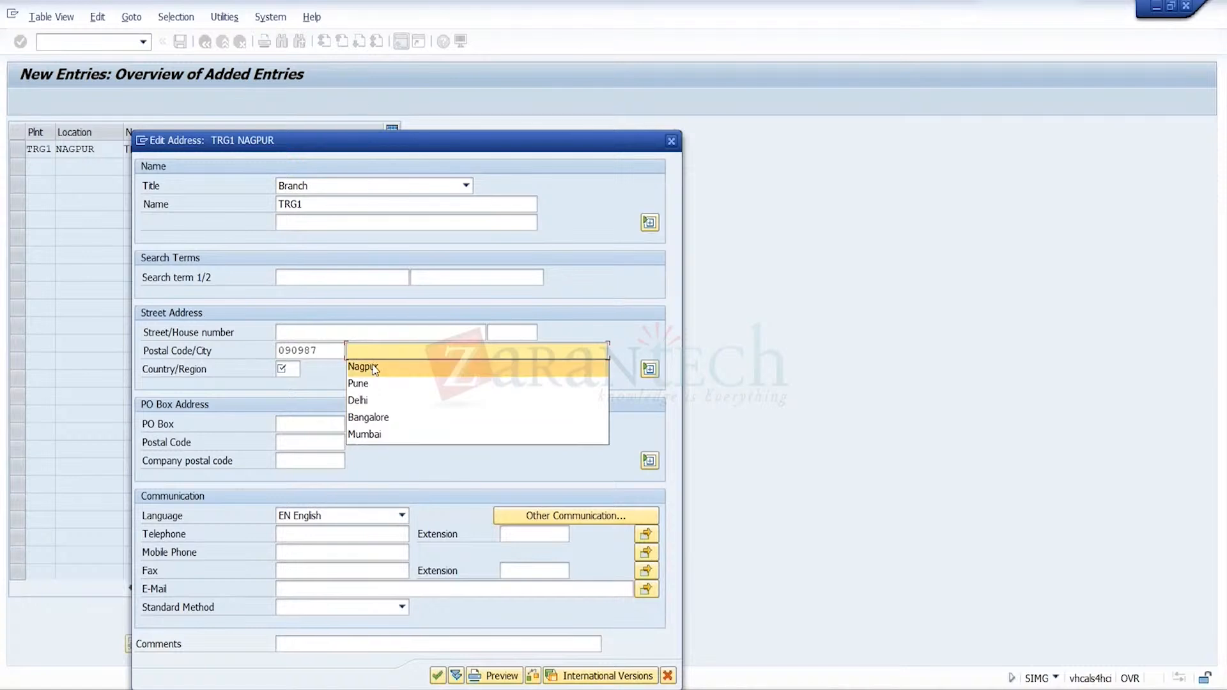
{"action": "left_click", "coordinate": [348, 367]}
{"action": "left_click", "coordinate": [291, 369]}
{"action": "type", "text": "IN"}
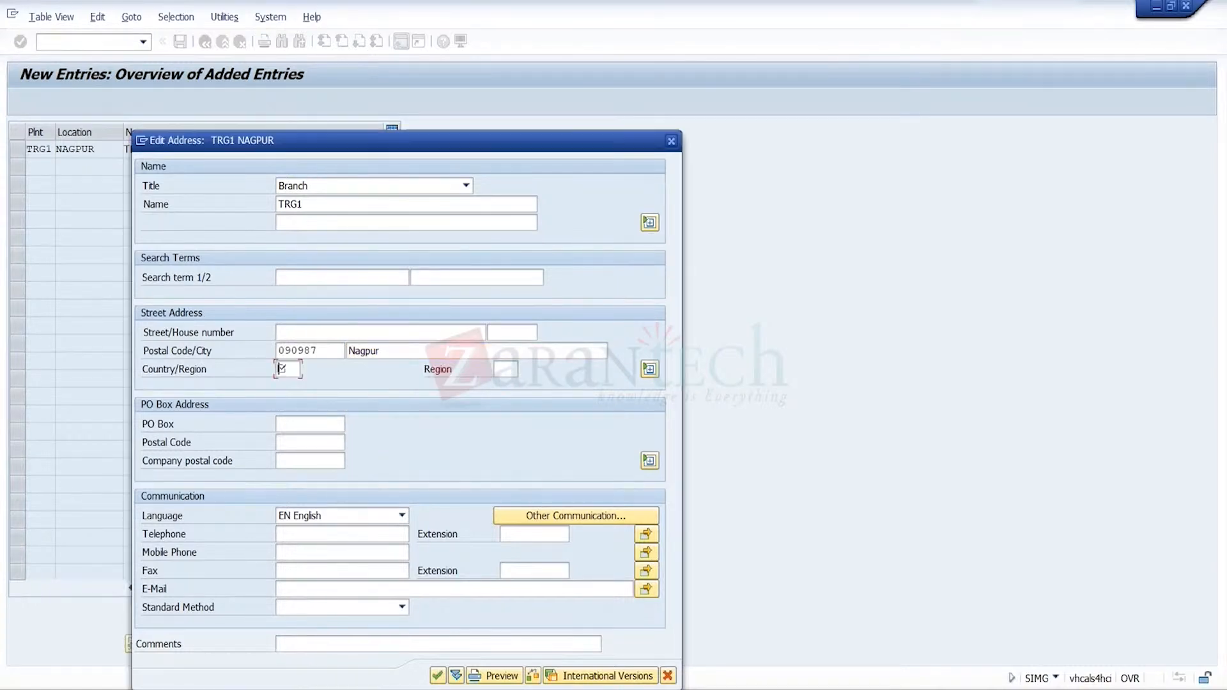
{"action": "key", "text": "Tab"}
{"action": "type", "text": "13"}
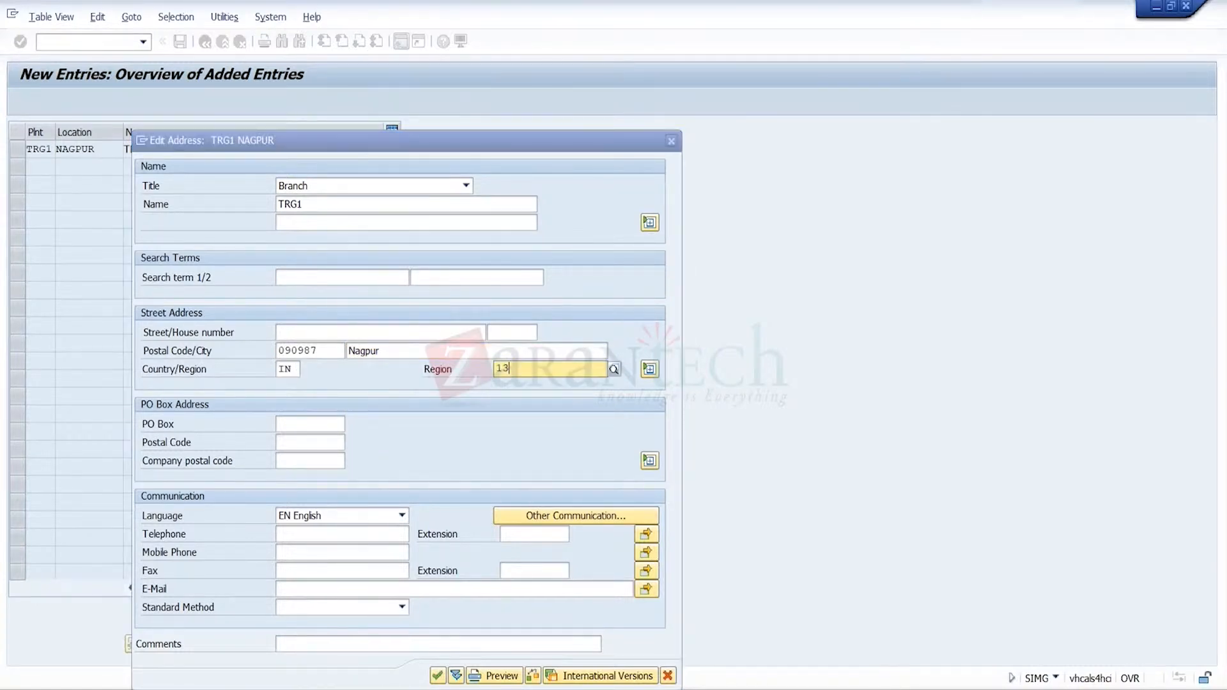
- Confirm the Nagpur location's address, save the entry under the proposed customizing request and return to the IMG
{"action": "key", "text": "Return"}
{"action": "key", "text": "Return"}
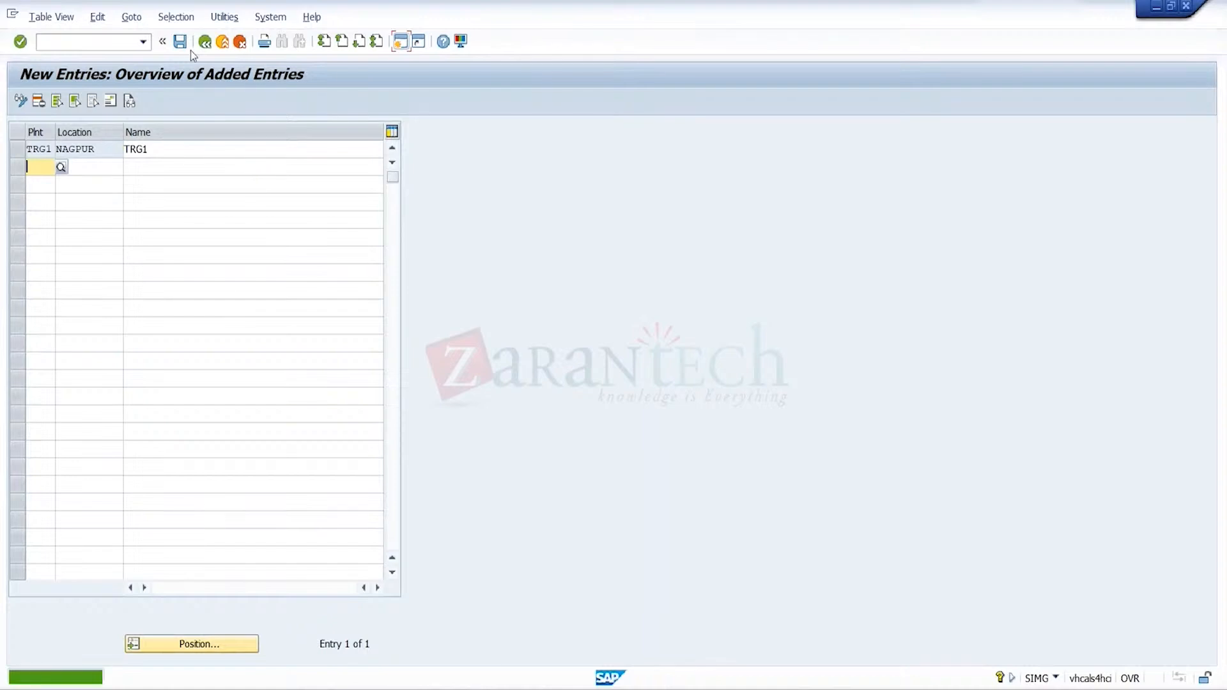
{"action": "left_click", "coordinate": [184, 44]}
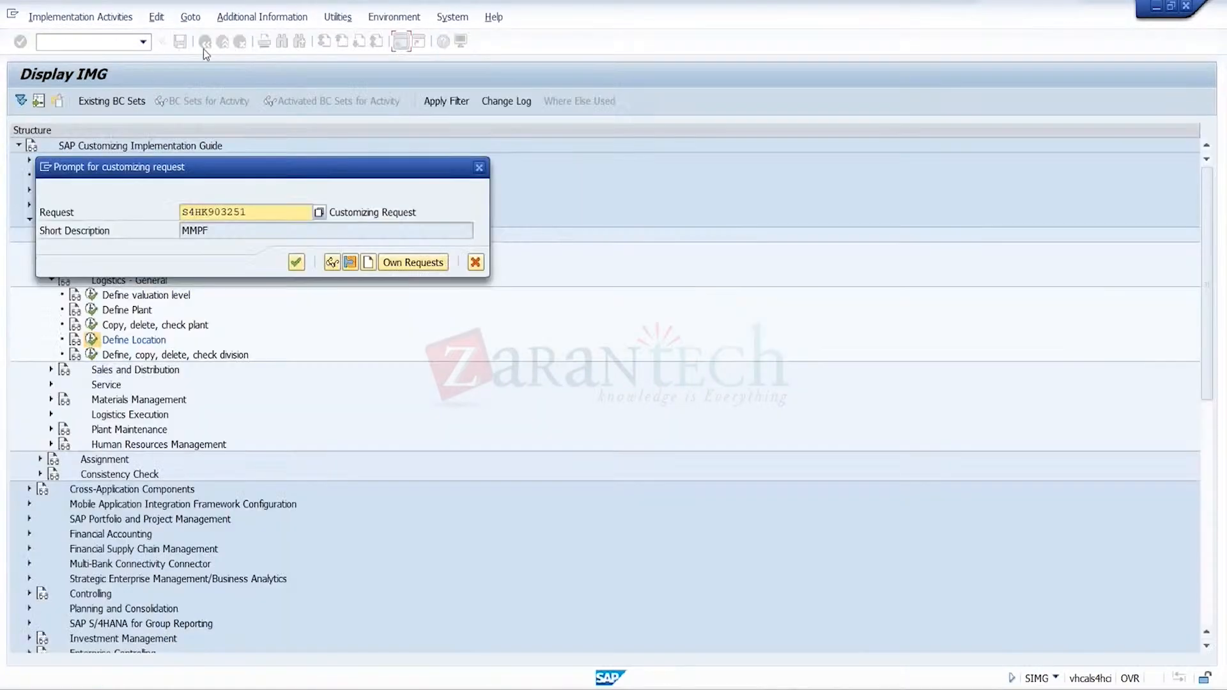
{"action": "left_click", "coordinate": [296, 261]}
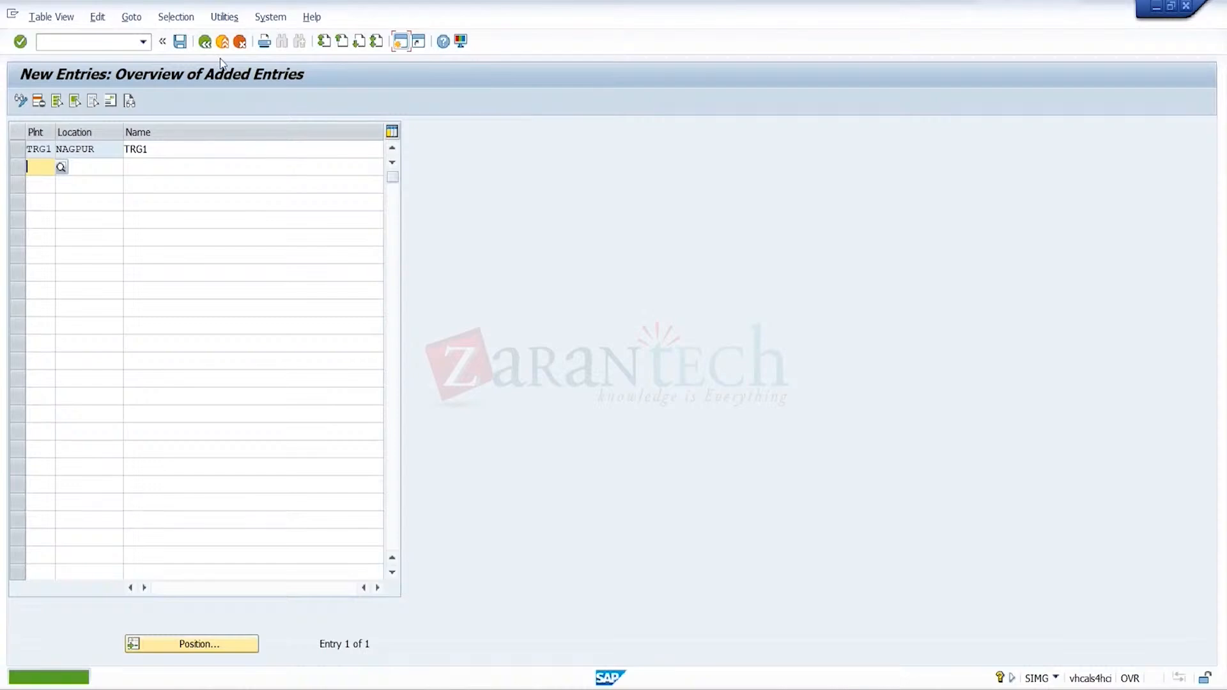
{"action": "left_click", "coordinate": [212, 48]}
{"action": "left_click", "coordinate": [212, 48]}
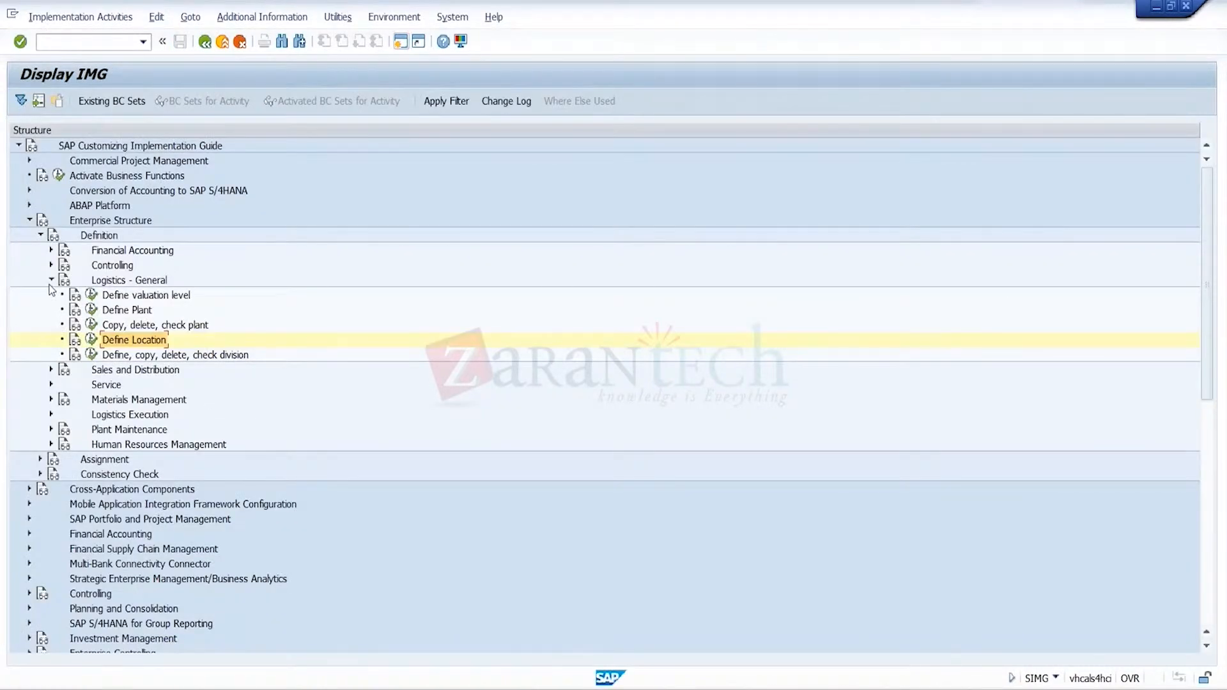
- Open Maintain storage location under the Materials Management definitions for plant TRG1
{"action": "left_click", "coordinate": [51, 280]}
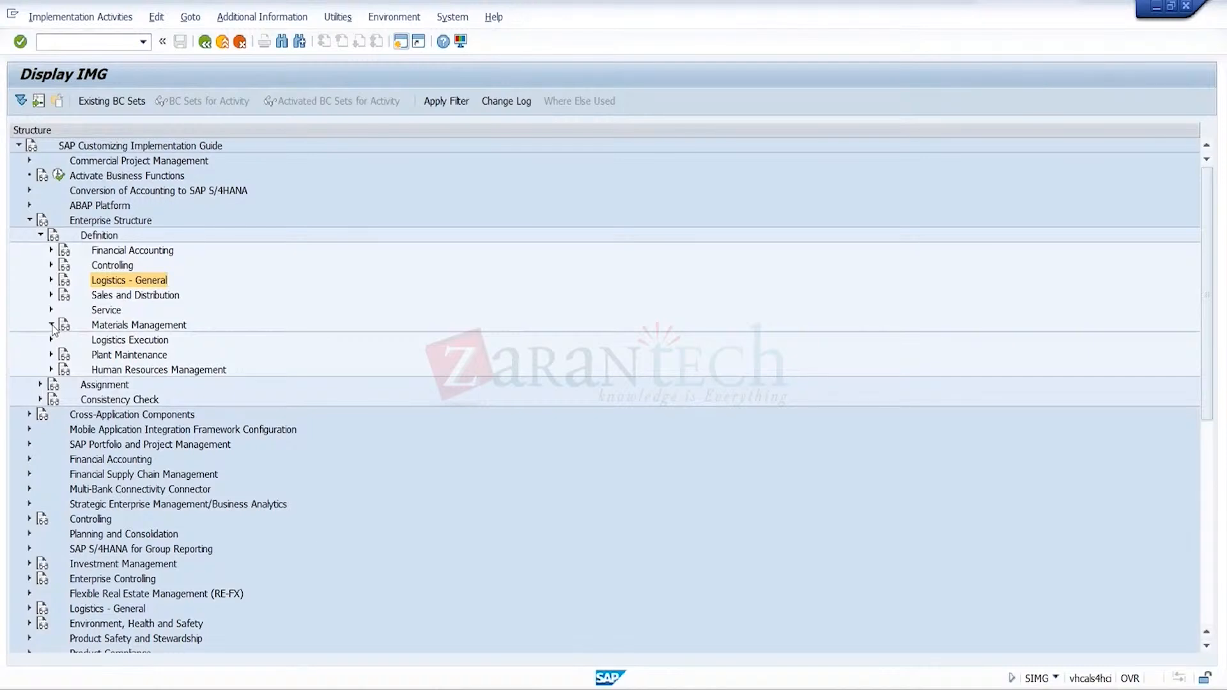
{"action": "left_click", "coordinate": [51, 325]}
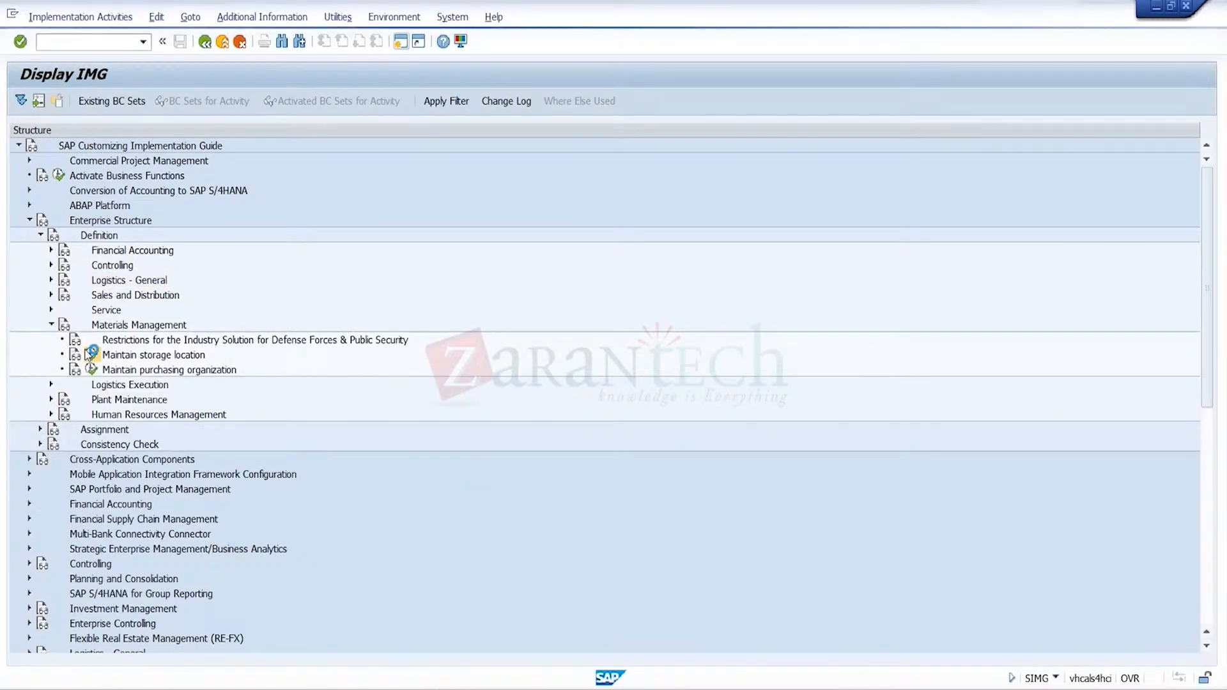
{"action": "left_click", "coordinate": [92, 353]}
{"action": "type", "text": "TRG"}
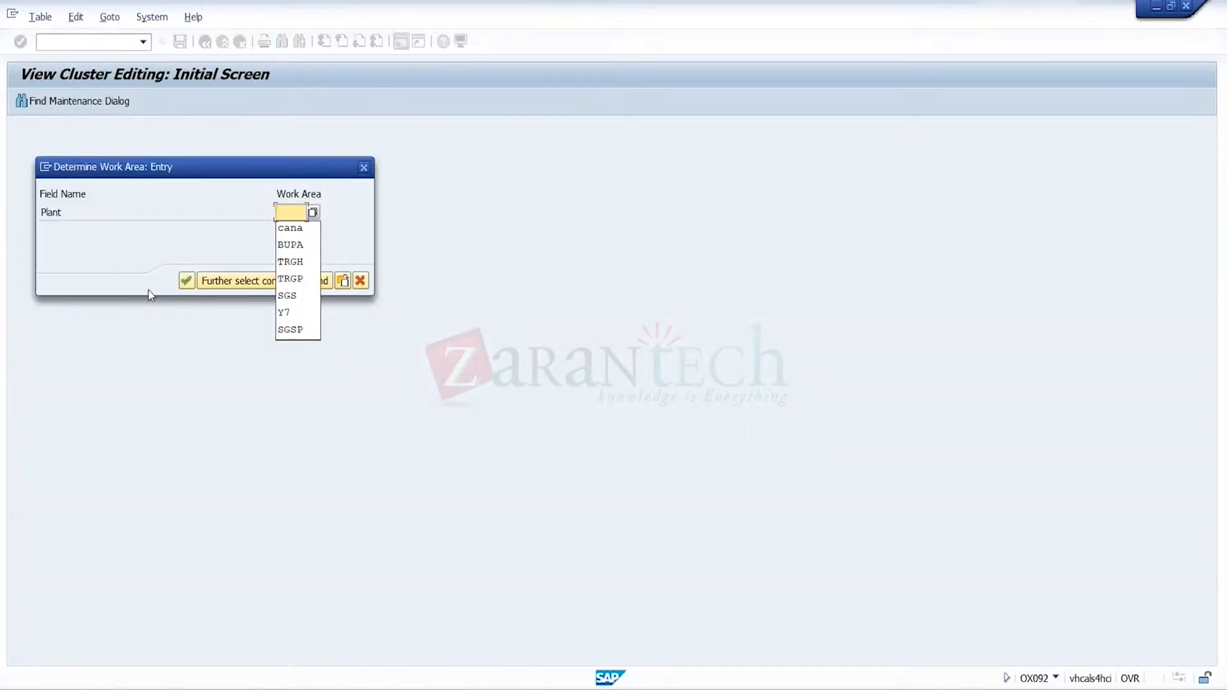
{"action": "type", "text": "1"}
{"action": "key", "text": "Return"}
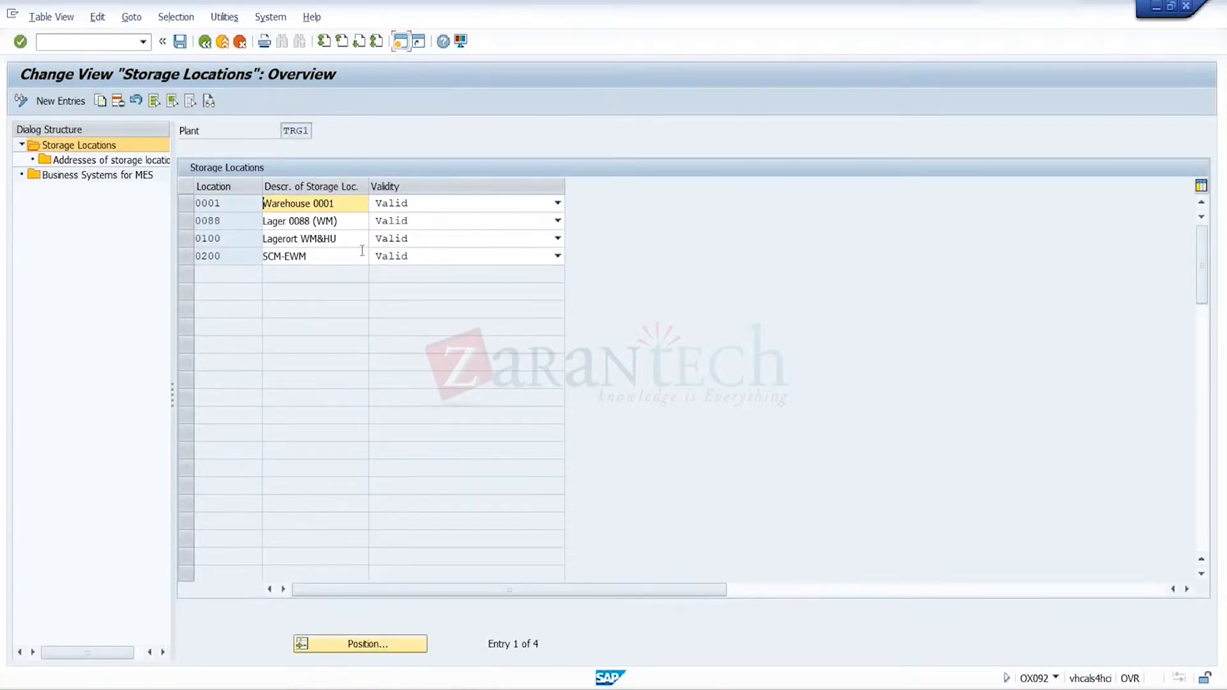
- Create a new address entry numbered 01 for storage location 0001 of plant TRG1
{"action": "left_click", "coordinate": [186, 204]}
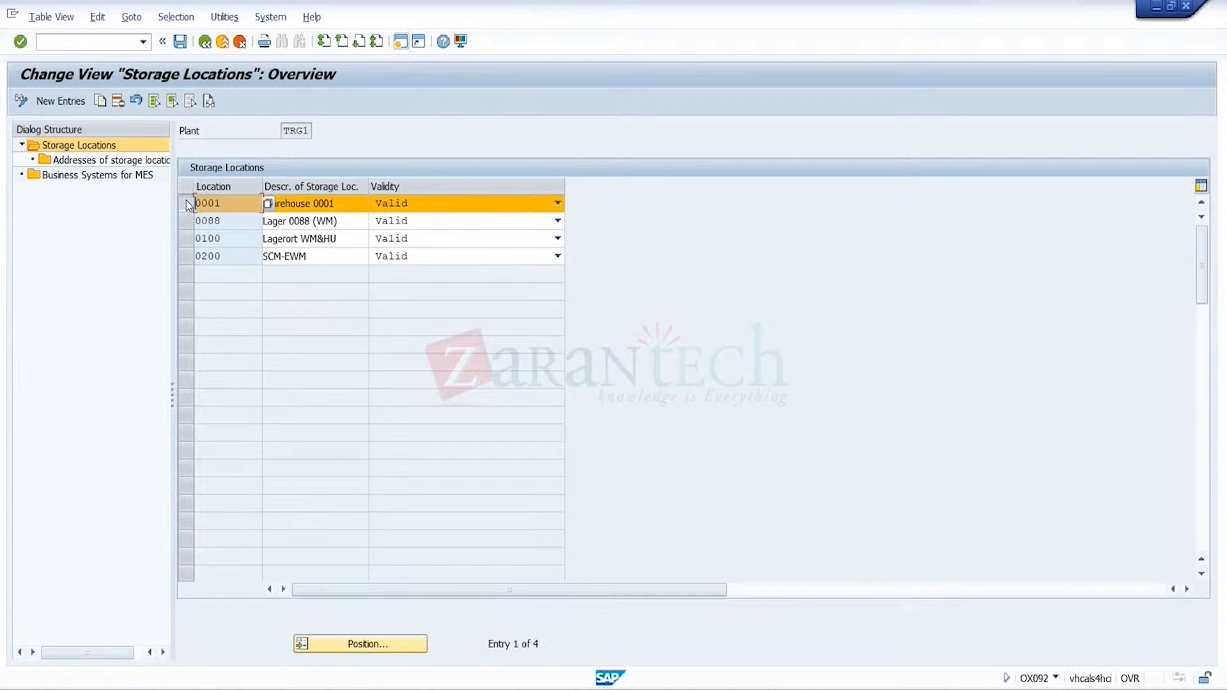
{"action": "left_click", "coordinate": [114, 161]}
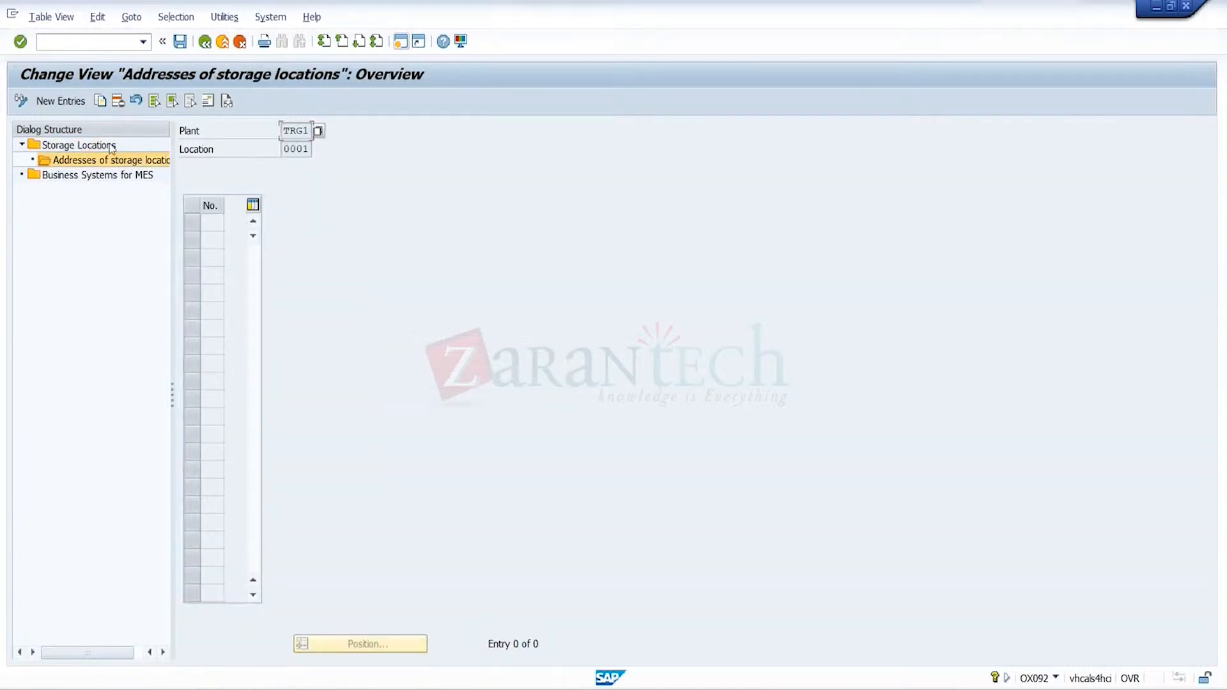
{"action": "left_click", "coordinate": [74, 104]}
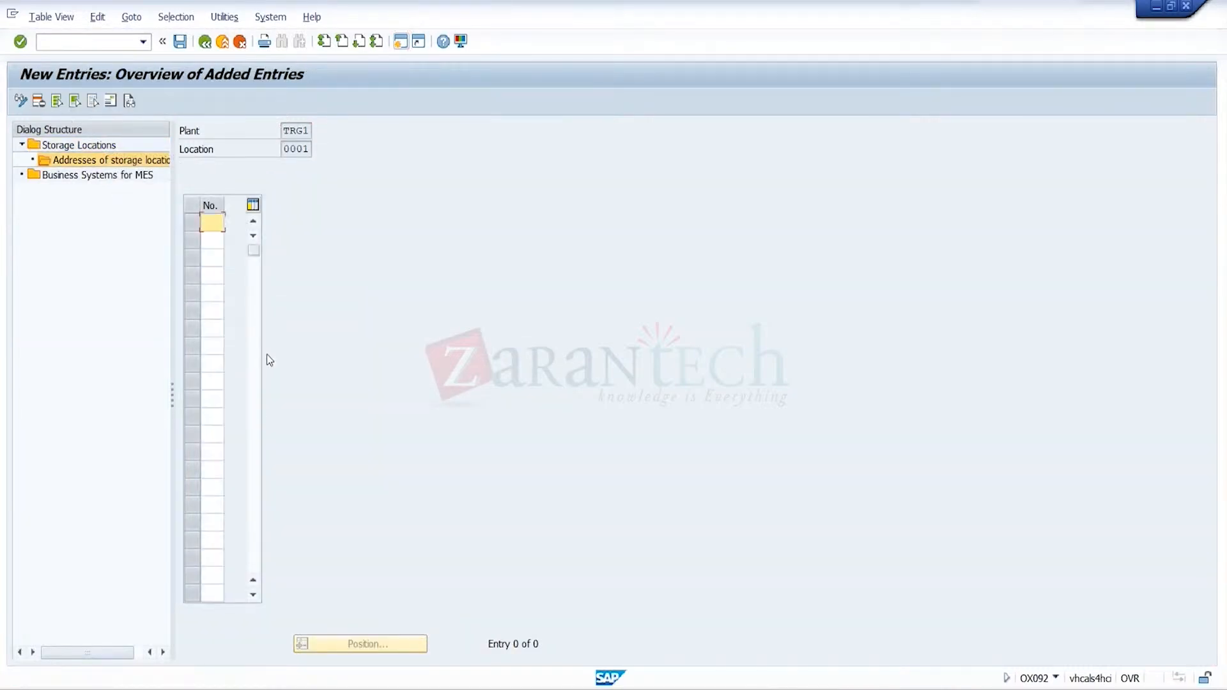
{"action": "type", "text": "01"}
{"action": "key", "text": "Return"}
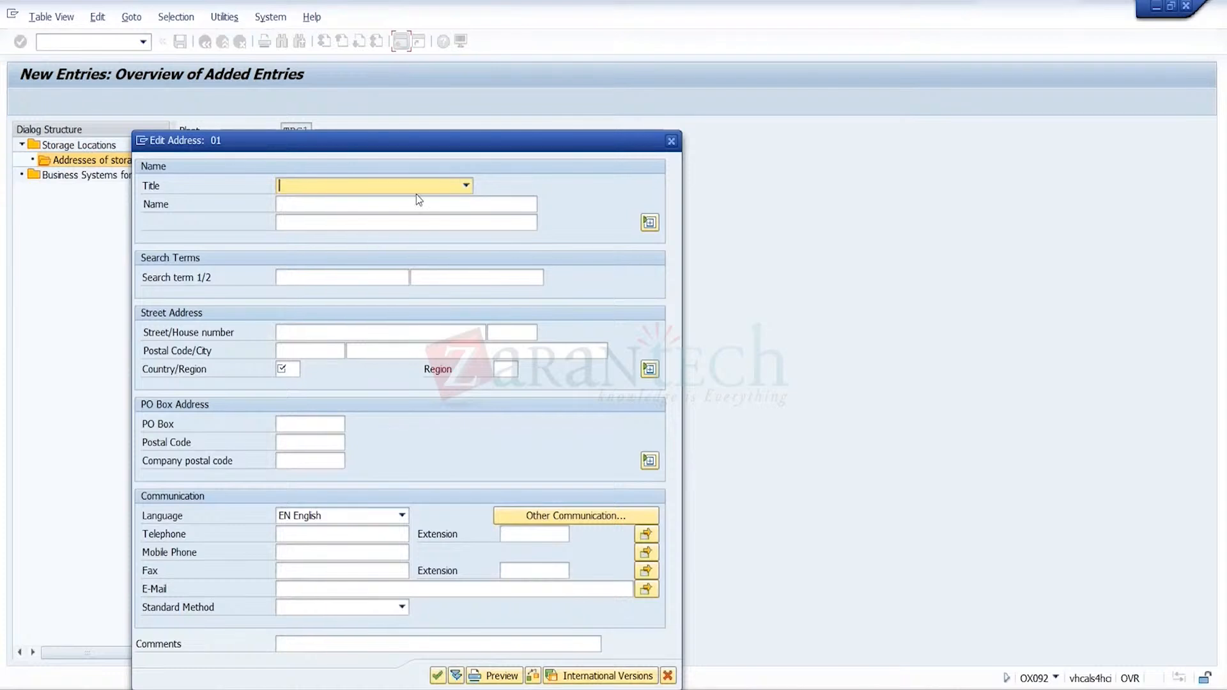
- Set the storage location address's title to Branch and its name to TRG1-0001
{"action": "left_click", "coordinate": [416, 192]}
{"action": "left_click", "coordinate": [409, 199]}
{"action": "left_click", "coordinate": [403, 206]}
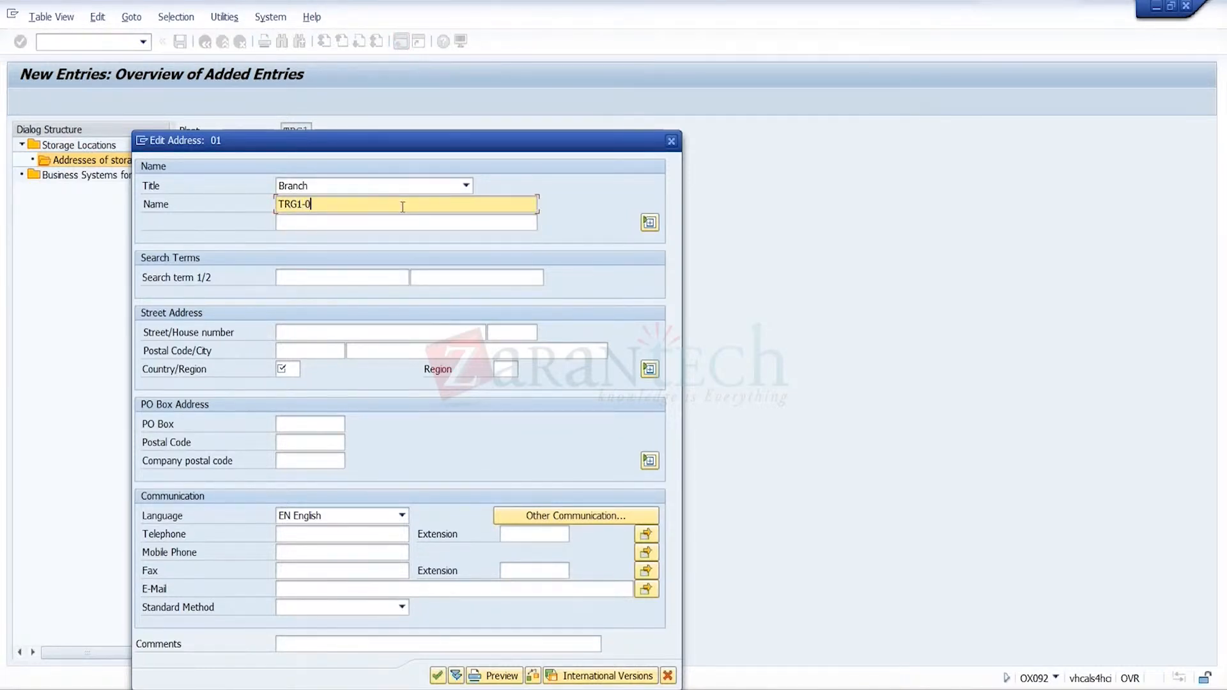
- Complete the storage location address with the postal code, city Nagpur, country IN and region 13
{"action": "left_click", "coordinate": [338, 349]}
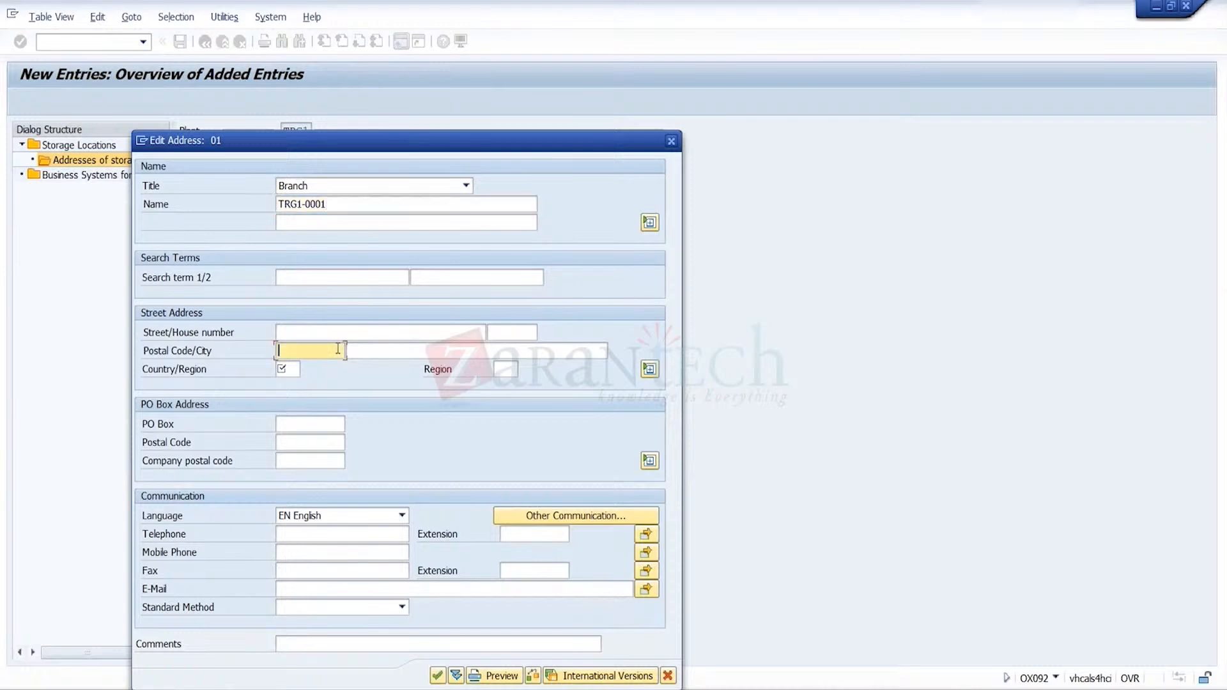
{"action": "type", "text": "090987"}
{"action": "left_click", "coordinate": [387, 354]}
{"action": "left_click", "coordinate": [378, 368]}
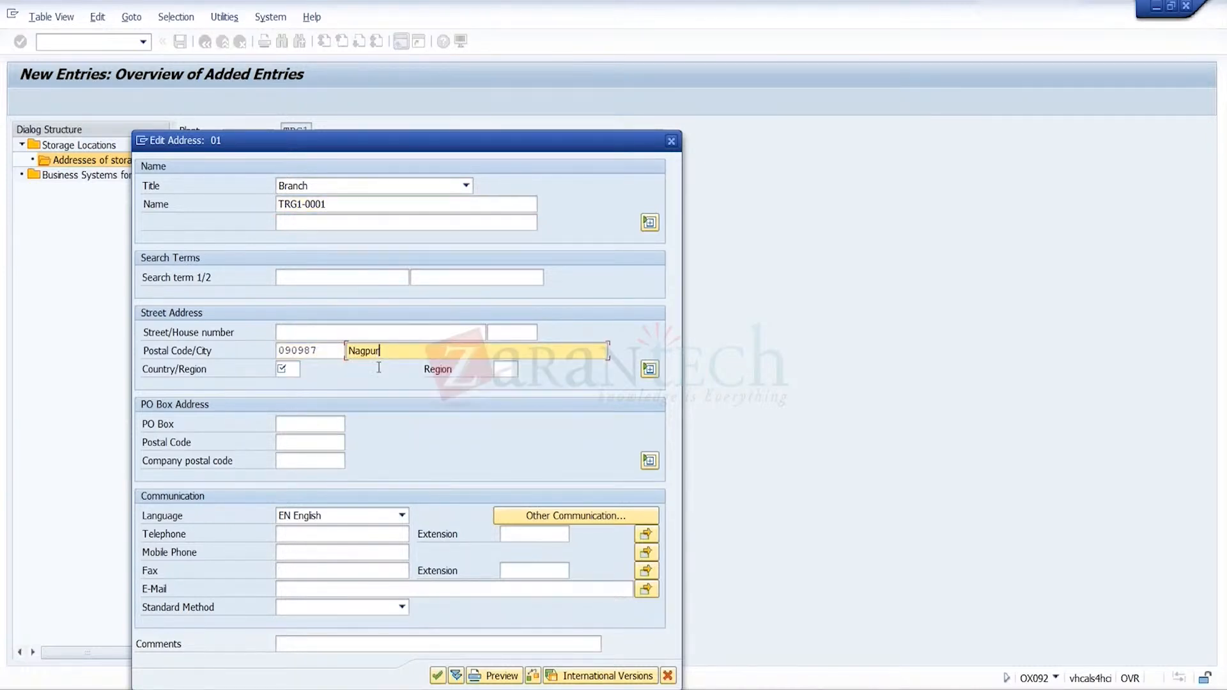
{"action": "left_click", "coordinate": [299, 368]}
{"action": "type", "text": "IN"}
{"action": "key", "text": "Tab"}
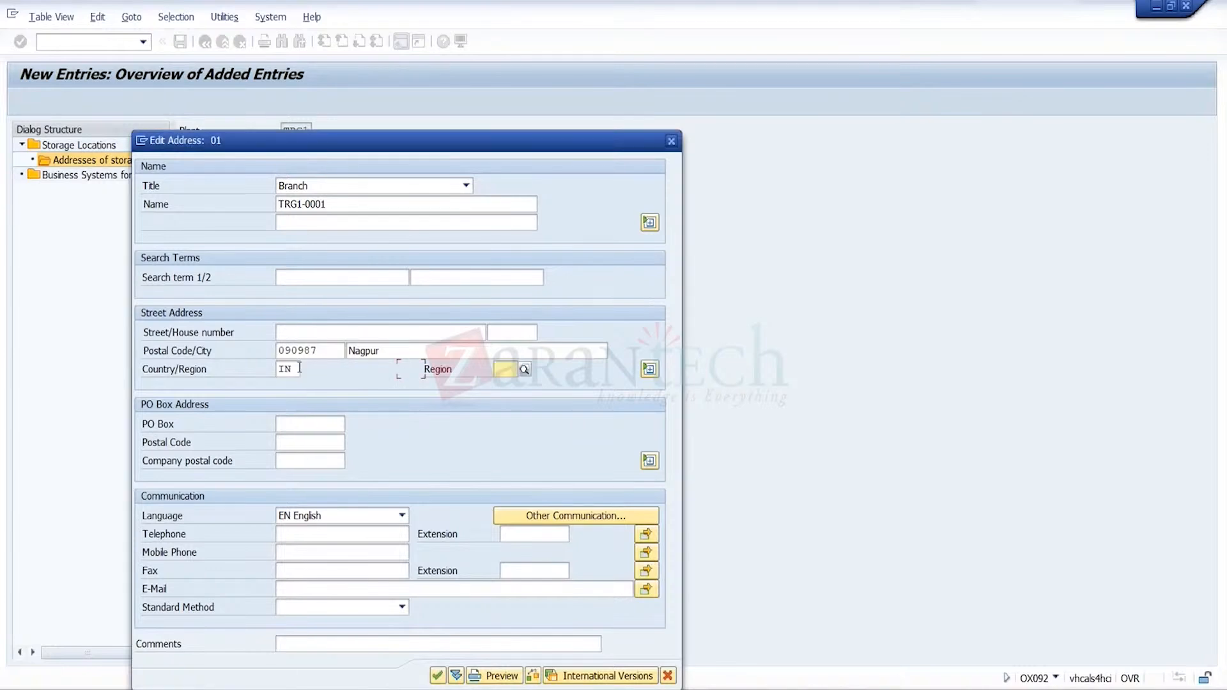
{"action": "type", "text": "13"}
{"action": "key", "text": "Return"}
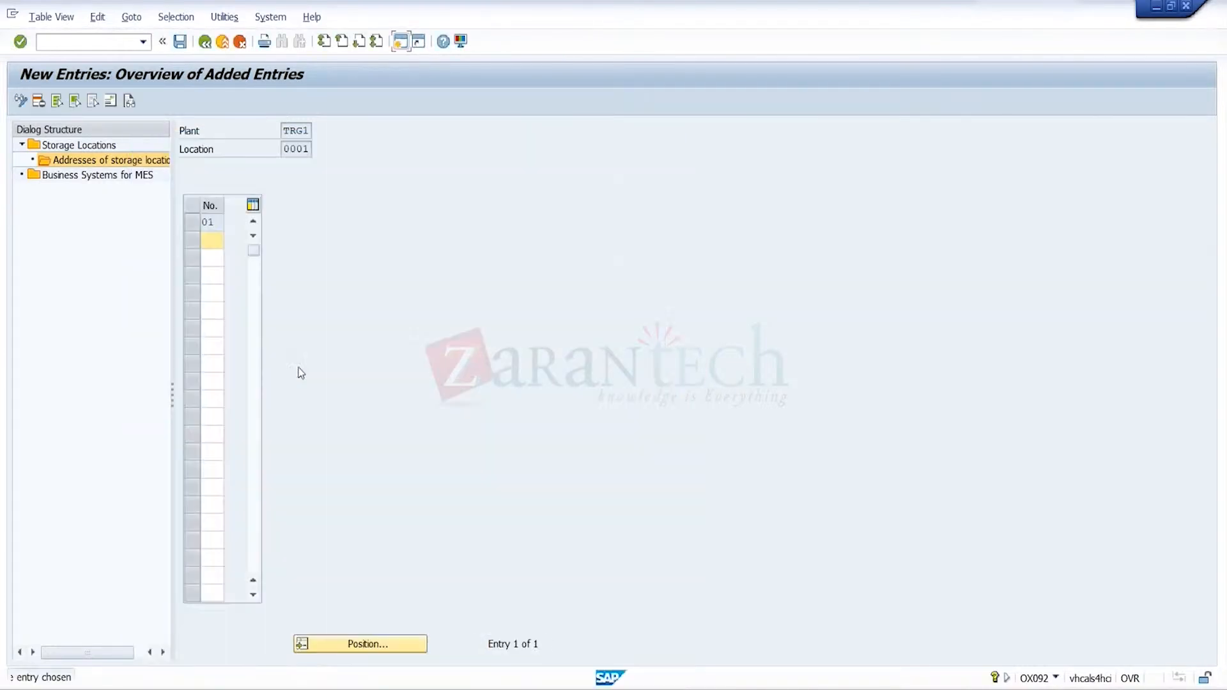
- Save the storage location address under the proposed customizing request and return to the IMG
{"action": "left_click", "coordinate": [180, 43]}
{"action": "left_click", "coordinate": [296, 262]}
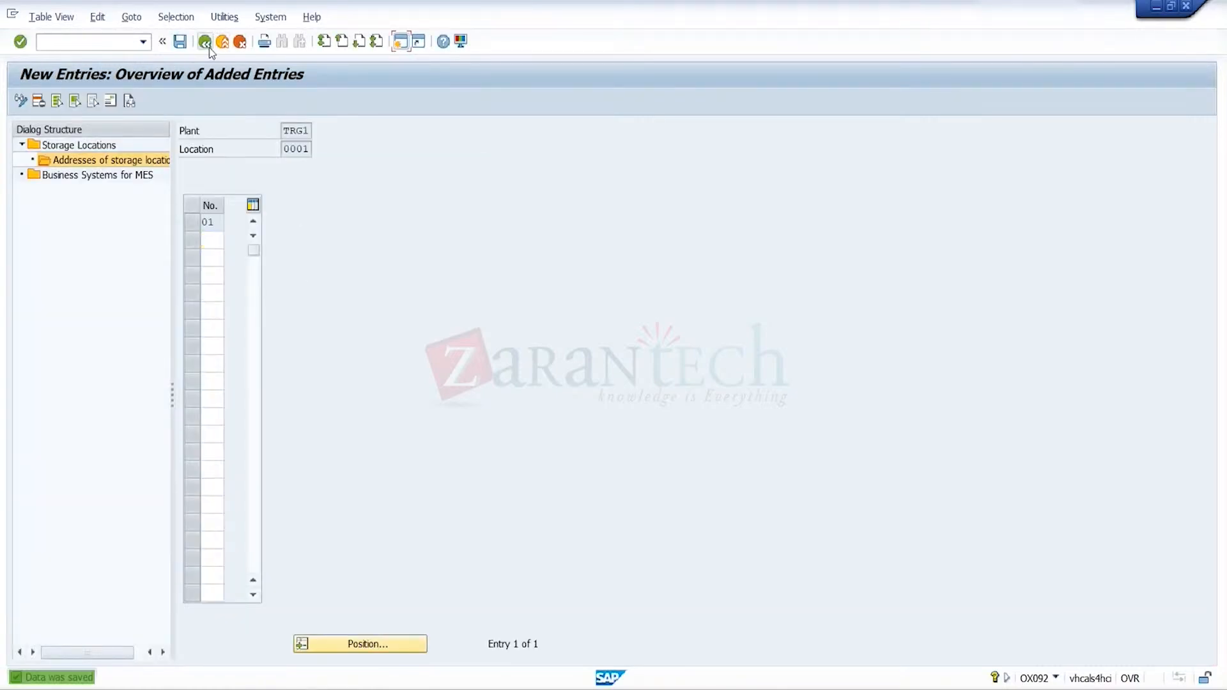
{"action": "left_click", "coordinate": [205, 43]}
{"action": "left_click", "coordinate": [209, 47]}
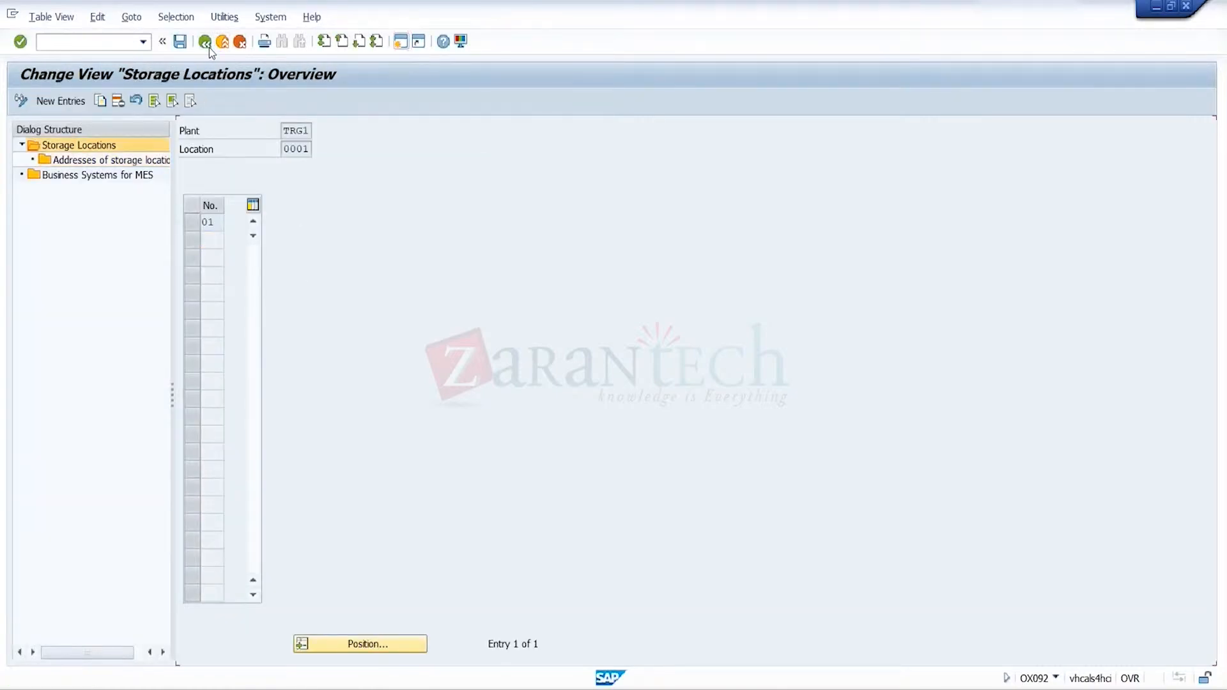
{"action": "left_click", "coordinate": [209, 47]}
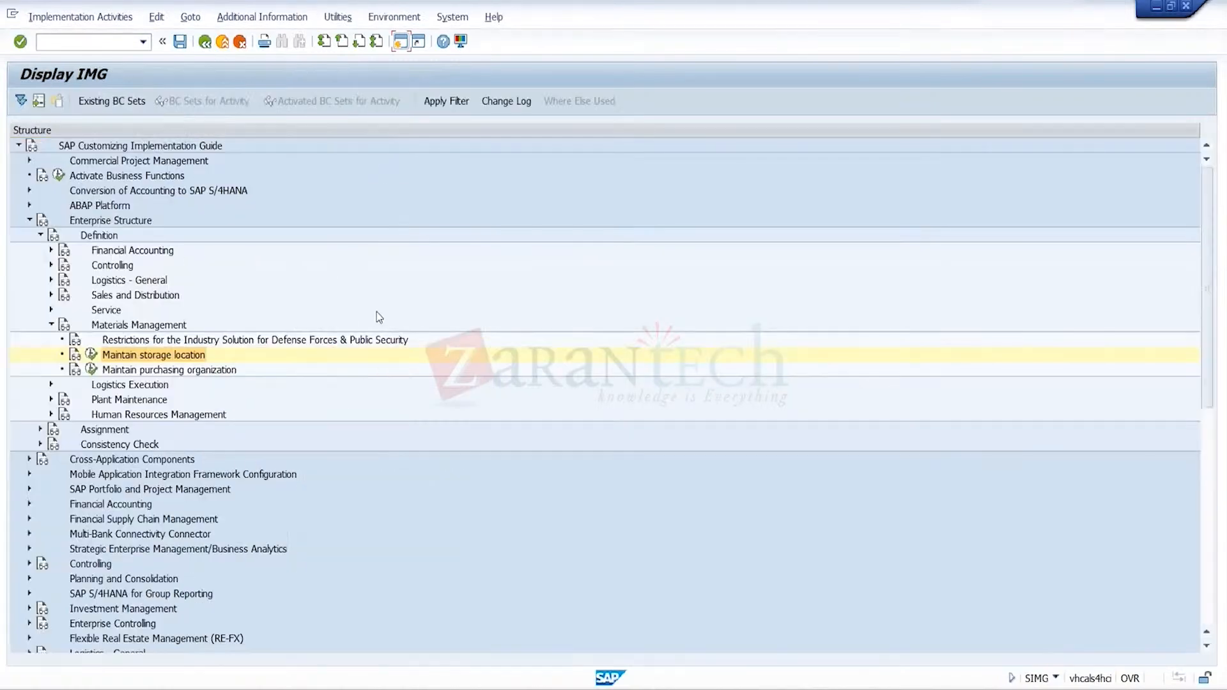
- Open Assign plant to company code under the Logistics - General assignments of the enterprise structure
{"action": "left_click", "coordinate": [186, 370]}
{"action": "left_click", "coordinate": [40, 429]}
{"action": "left_click", "coordinate": [51, 475]}
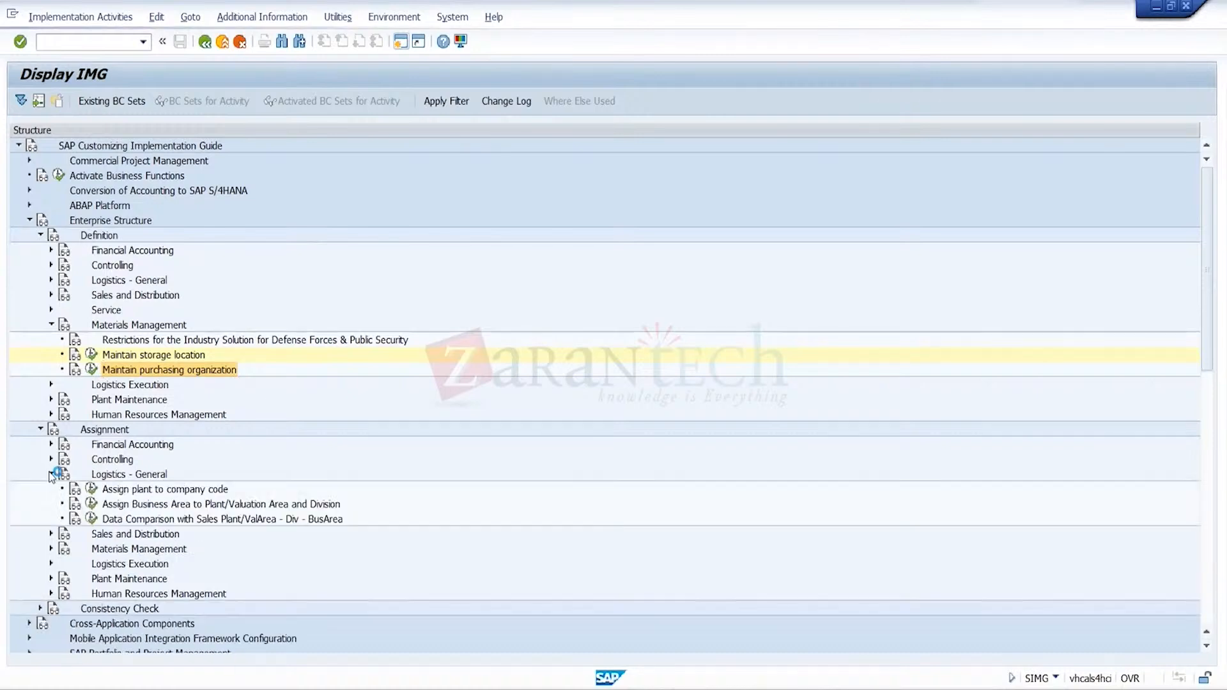
{"action": "left_click", "coordinate": [91, 488]}
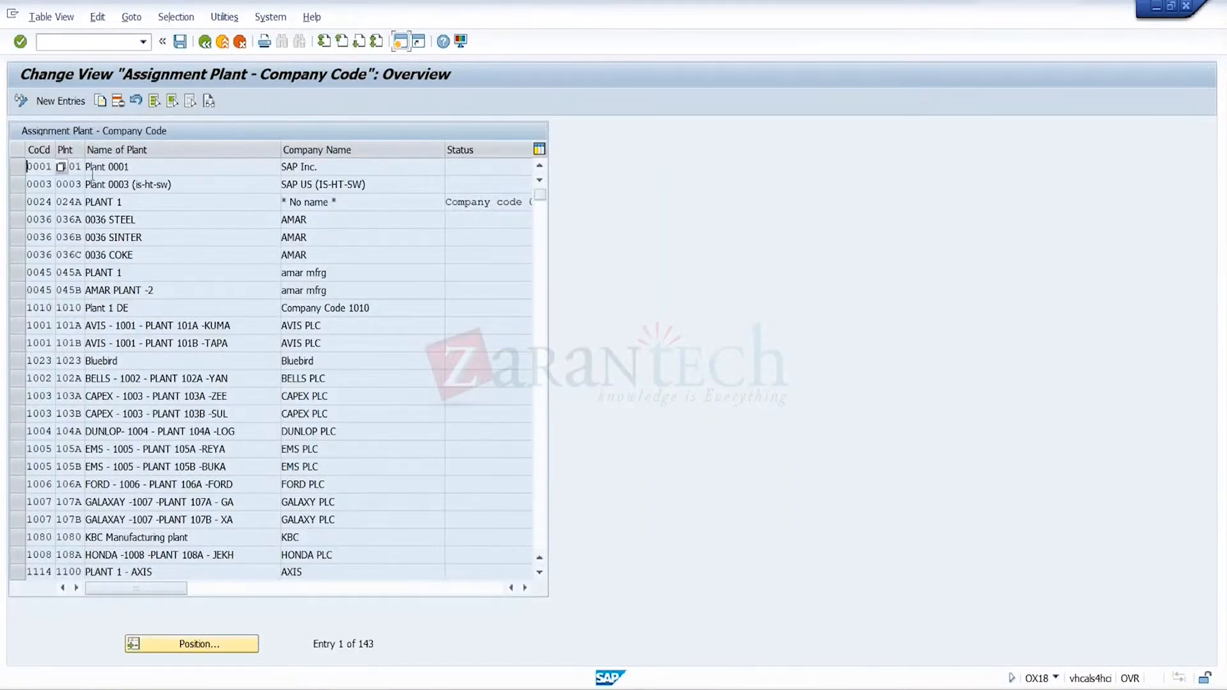
- Try to add a new entry assigning plant TRG1 to company code TRG
{"action": "left_click", "coordinate": [63, 103]}
{"action": "type", "text": "TRG"}
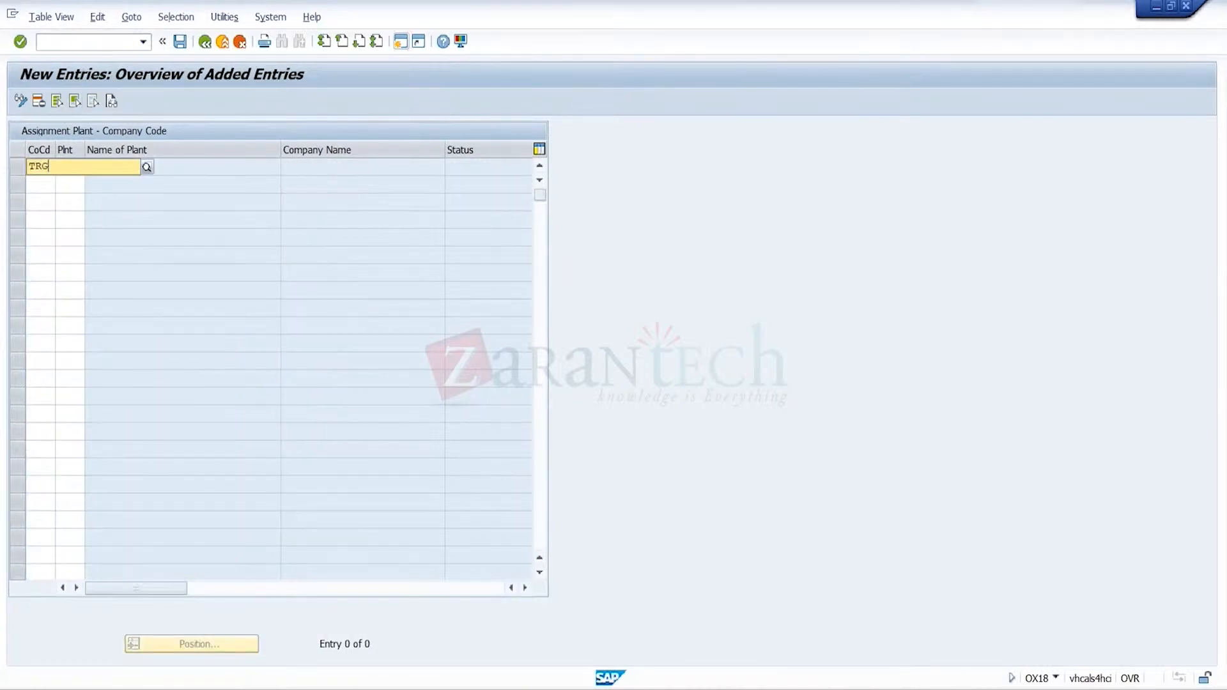
{"action": "key", "text": "Tab"}
{"action": "type", "text": "TR"}
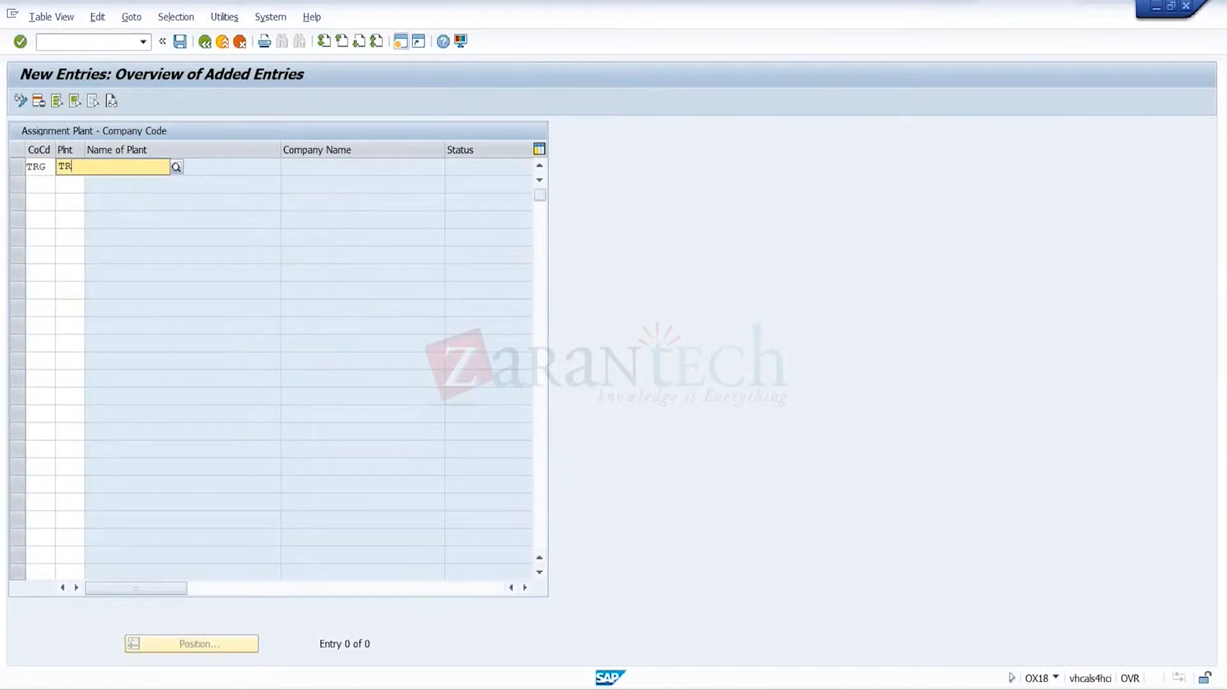
{"action": "type", "text": "G1"}
{"action": "key", "text": "Return"}
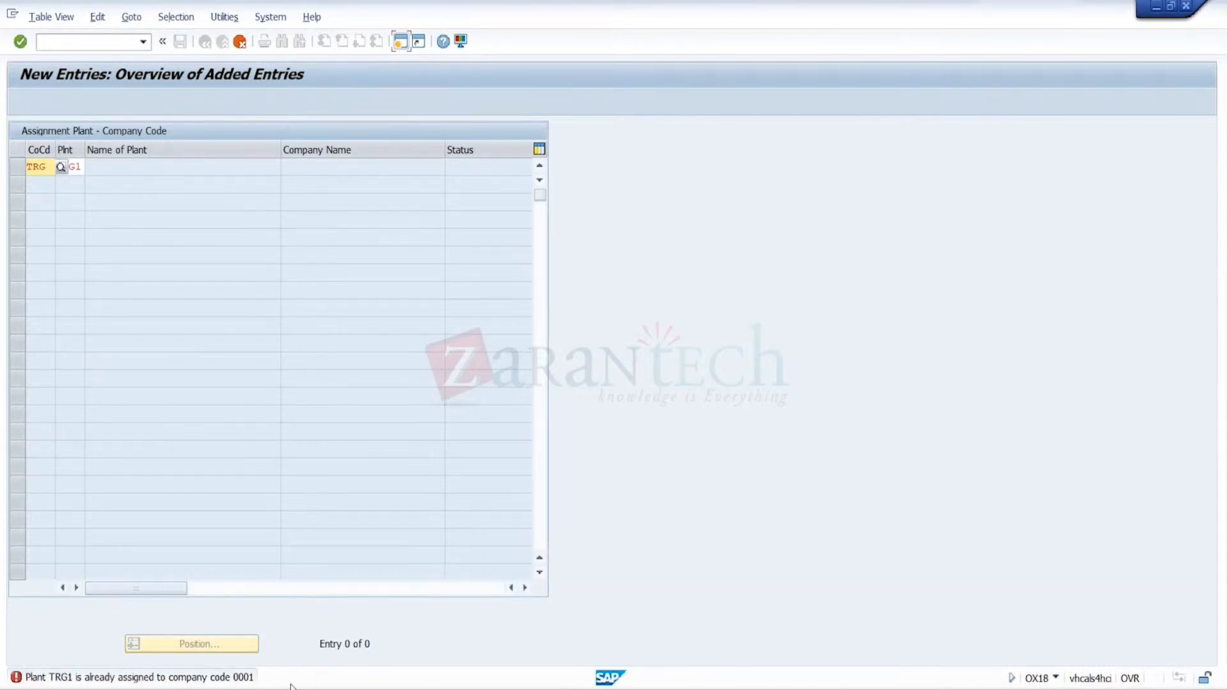
{"action": "left_click", "coordinate": [240, 42]}
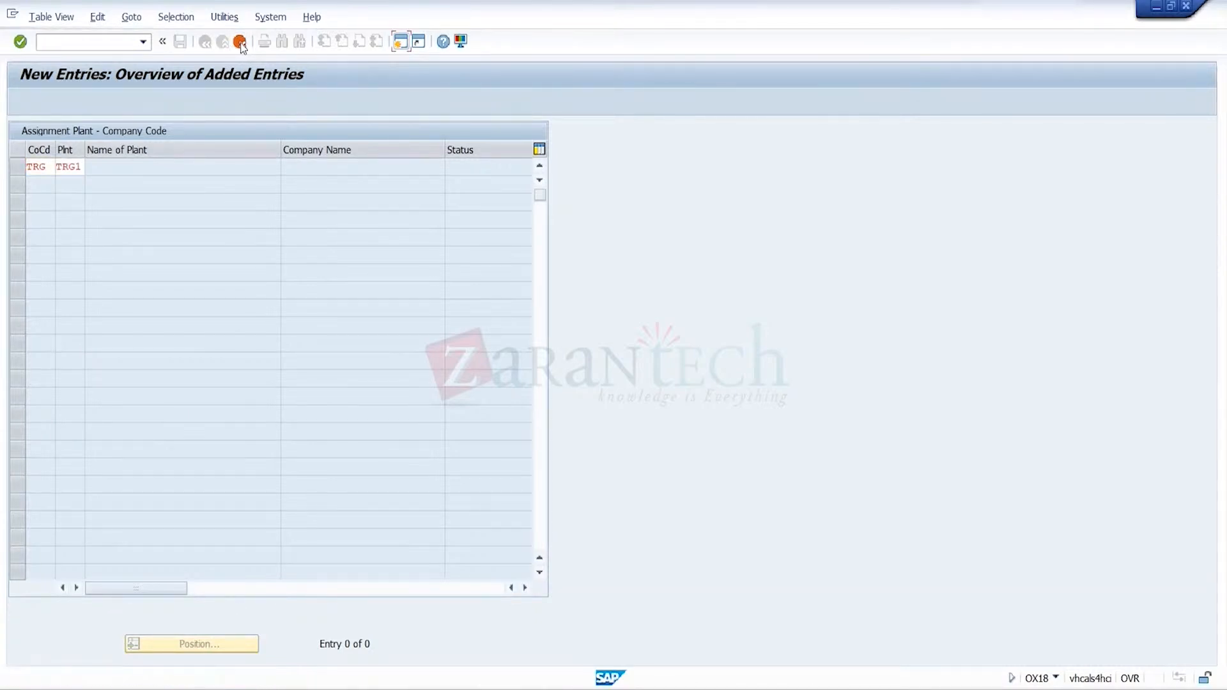
{"action": "left_click", "coordinate": [245, 305]}
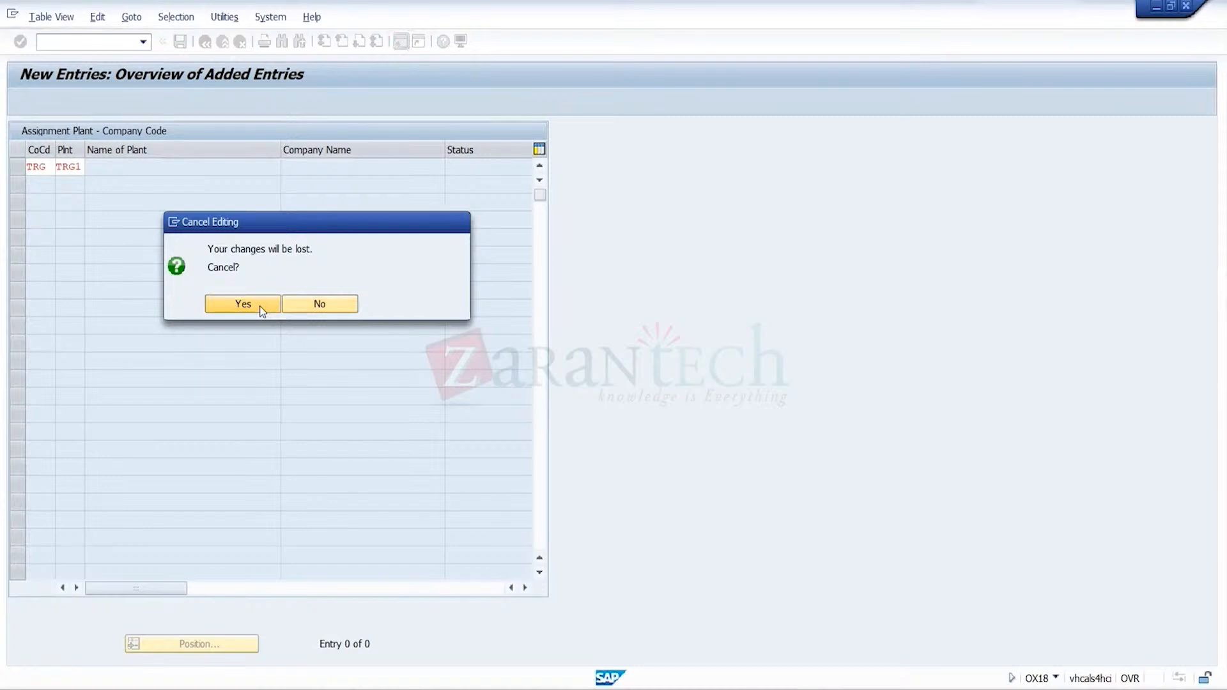
{"action": "left_click", "coordinate": [205, 42]}
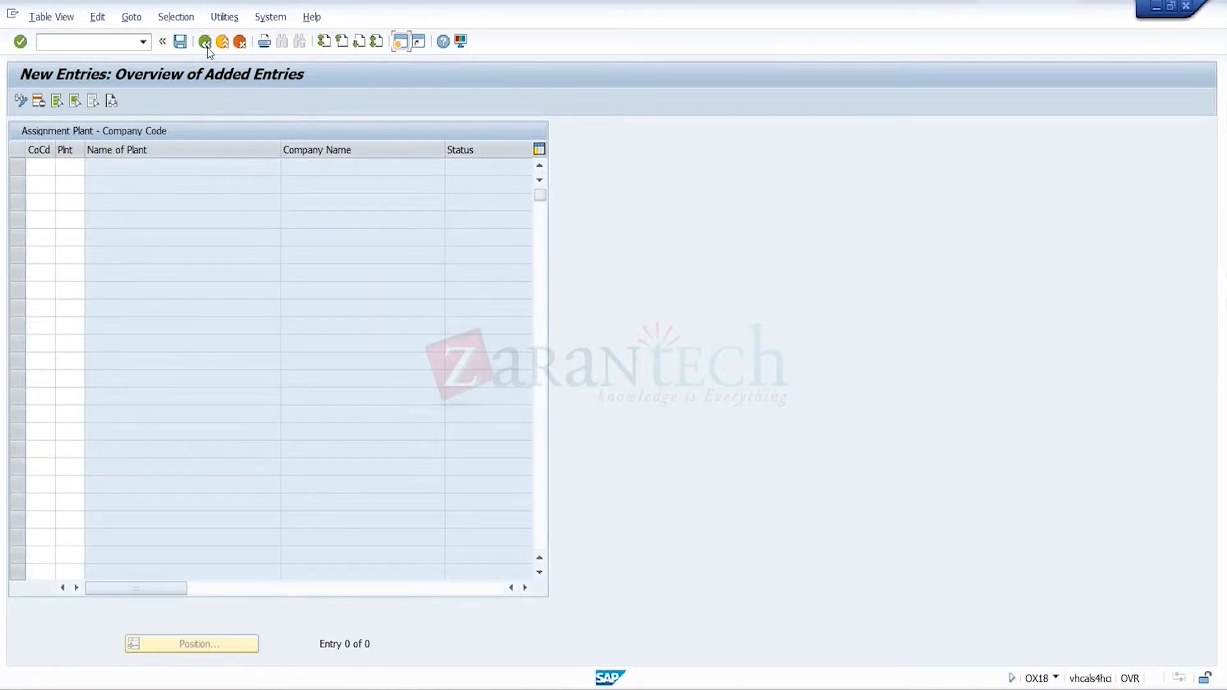
- Find plant TRG1, delete its assignment to company code 0001 and save the deletion under the proposed customizing request
{"action": "left_click", "coordinate": [205, 649]}
{"action": "type", "text": "TRG1"}
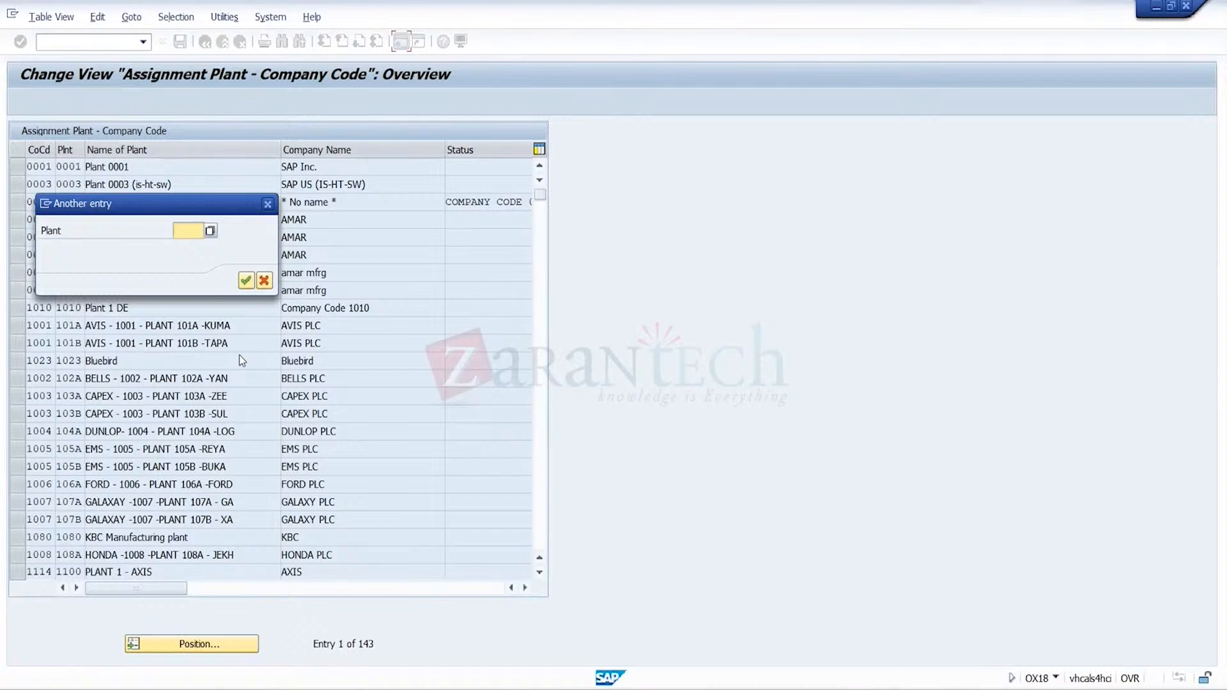
{"action": "key", "text": "Return"}
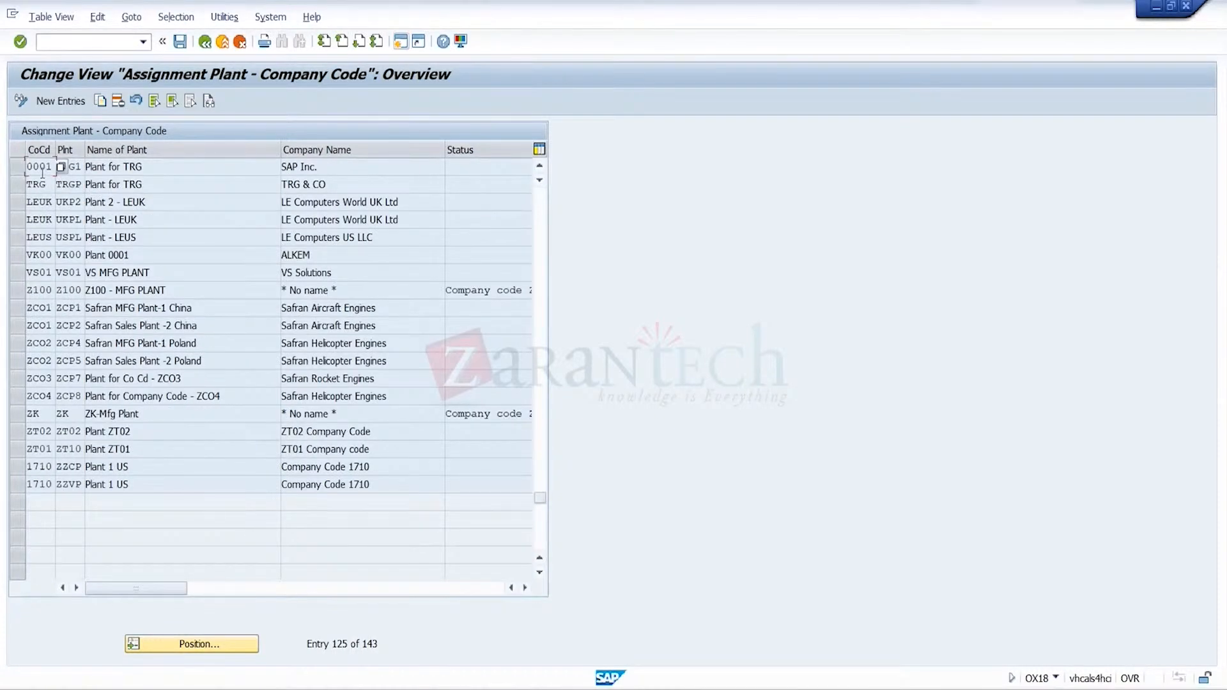
{"action": "left_click", "coordinate": [18, 166]}
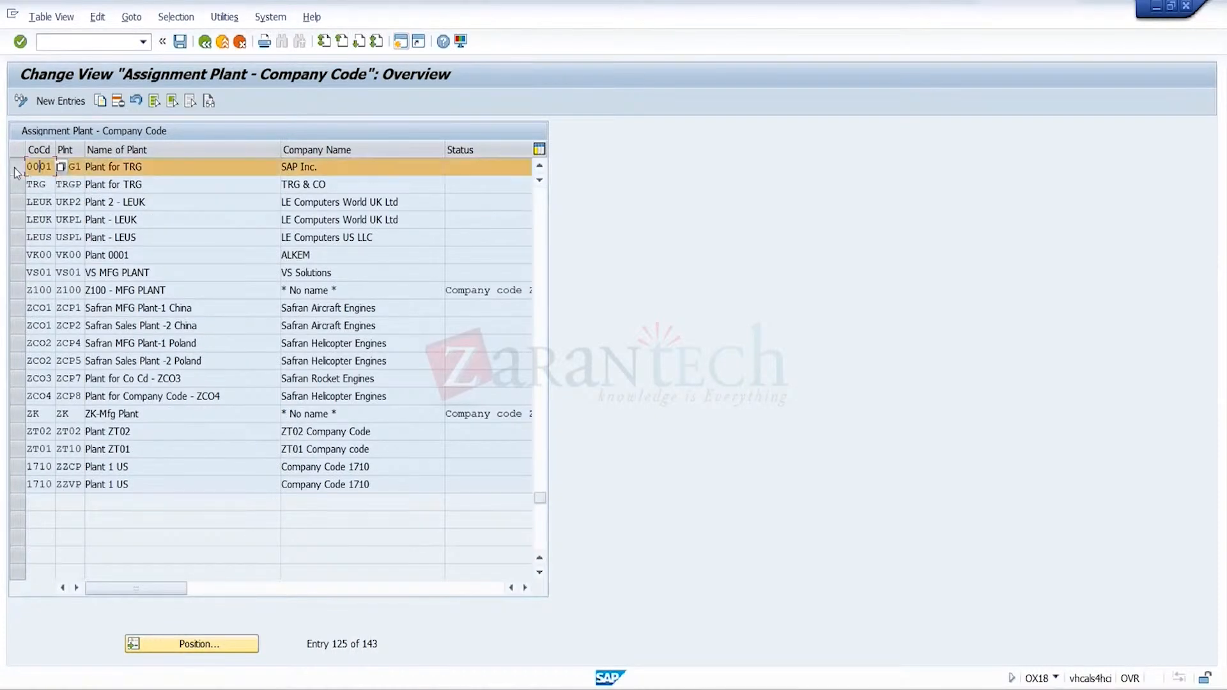
{"action": "left_click", "coordinate": [116, 107]}
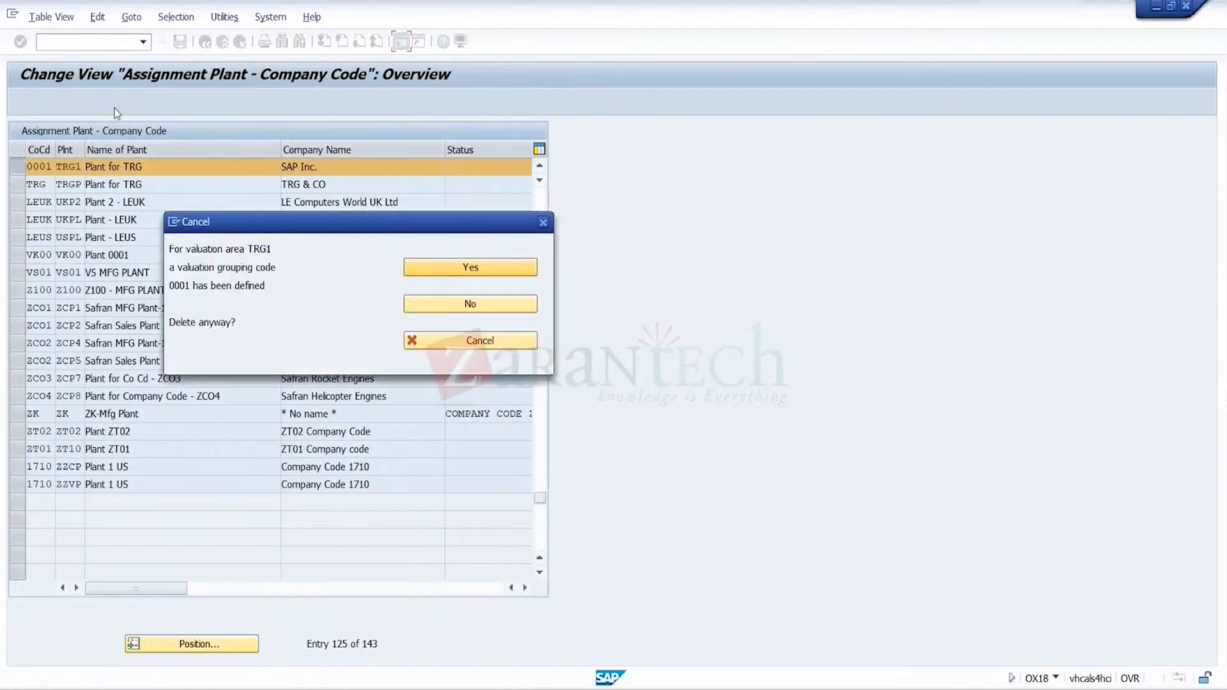
{"action": "left_click", "coordinate": [469, 267]}
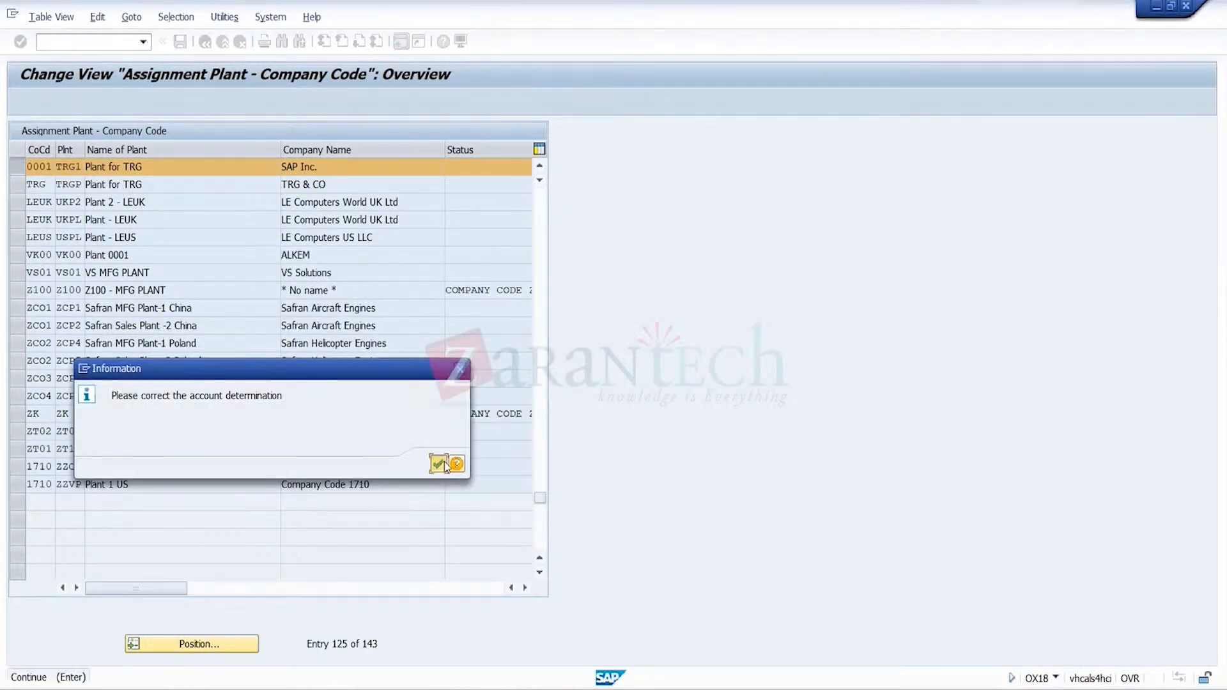
{"action": "left_click", "coordinate": [444, 462]}
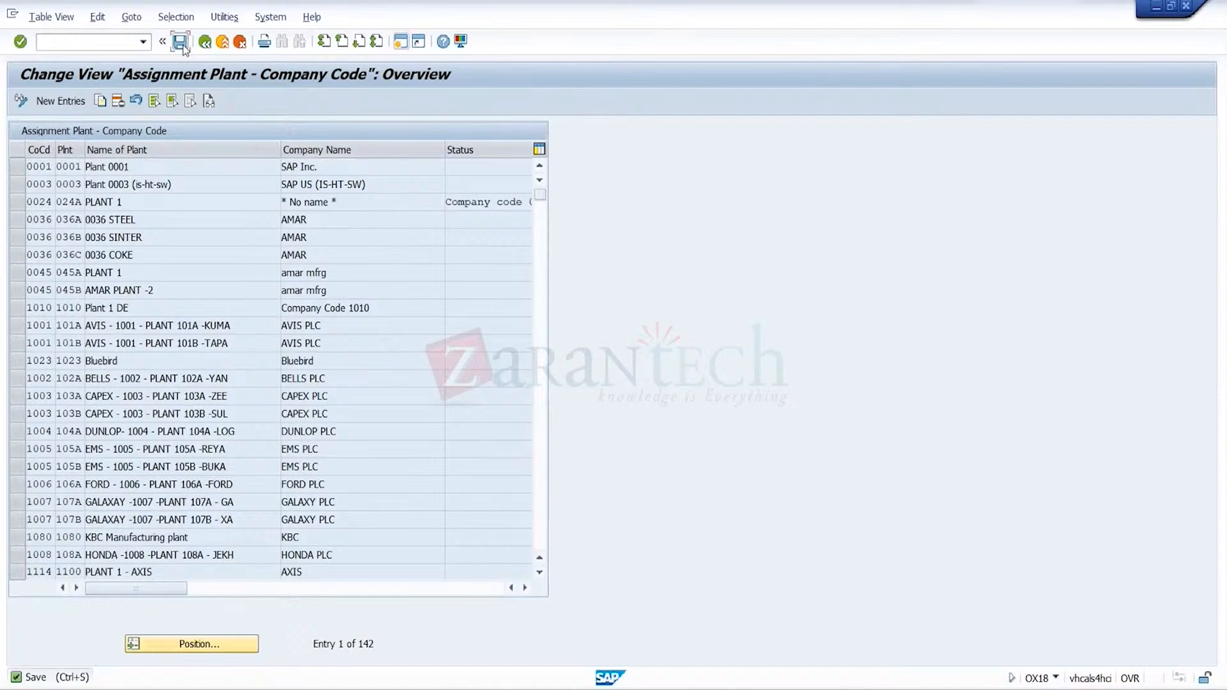
{"action": "left_click", "coordinate": [181, 43]}
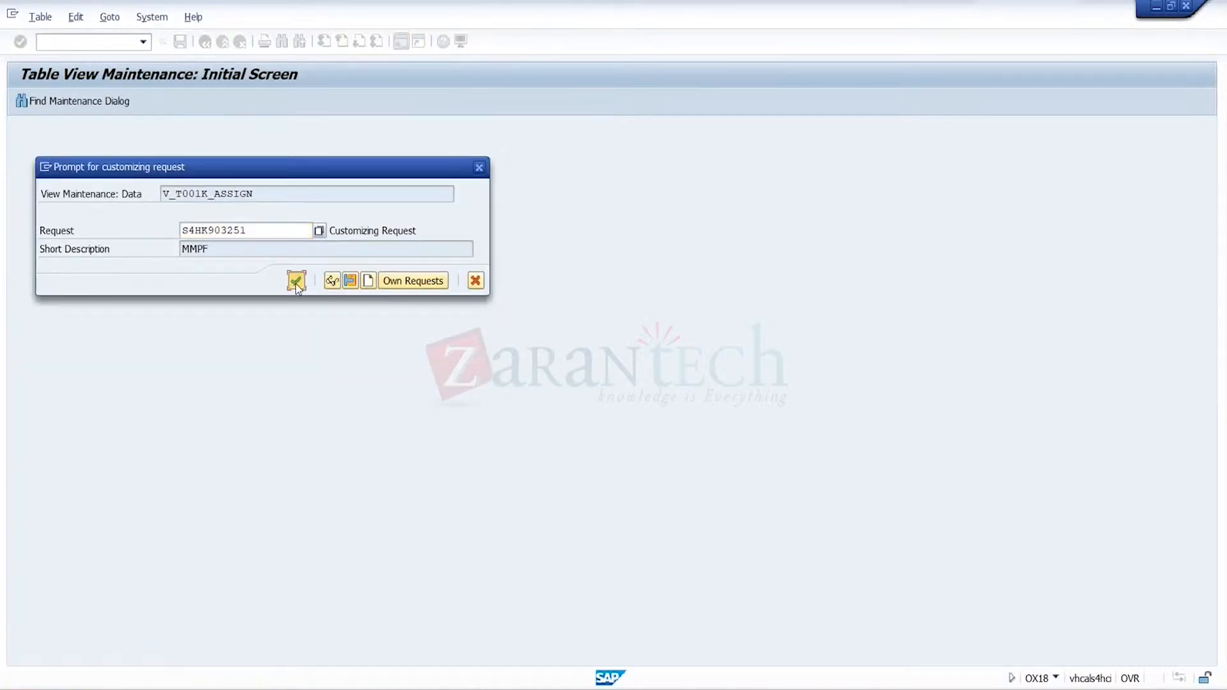
{"action": "left_click", "coordinate": [296, 281]}
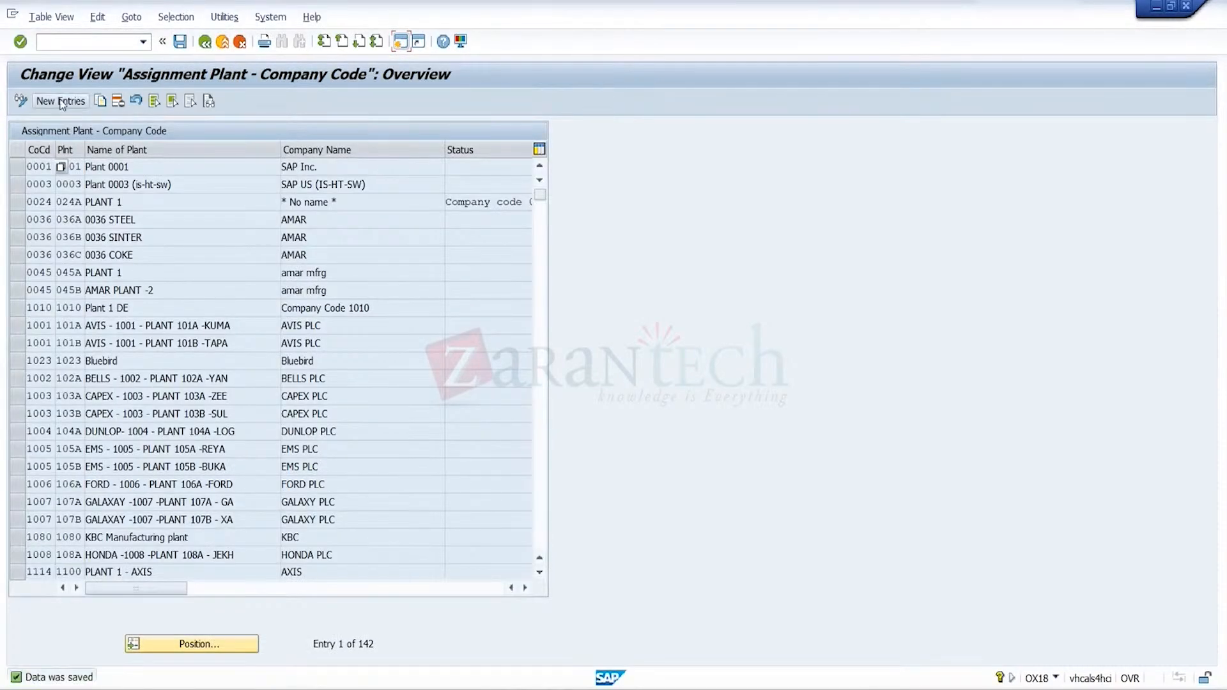
- Add a new entry assigning plant TRG1 to company code TRG, save it and return to the IMG
{"action": "left_click", "coordinate": [62, 104]}
{"action": "type", "text": "TRG"}
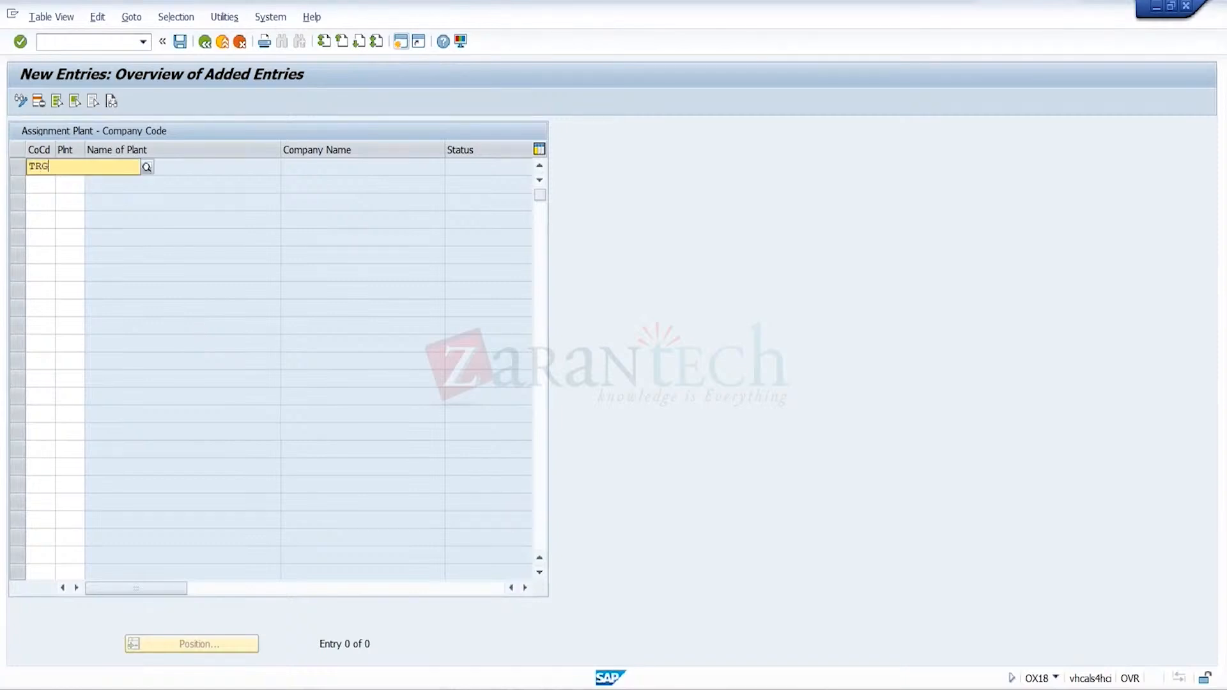
{"action": "key", "text": "Tab"}
{"action": "type", "text": "TRG1"}
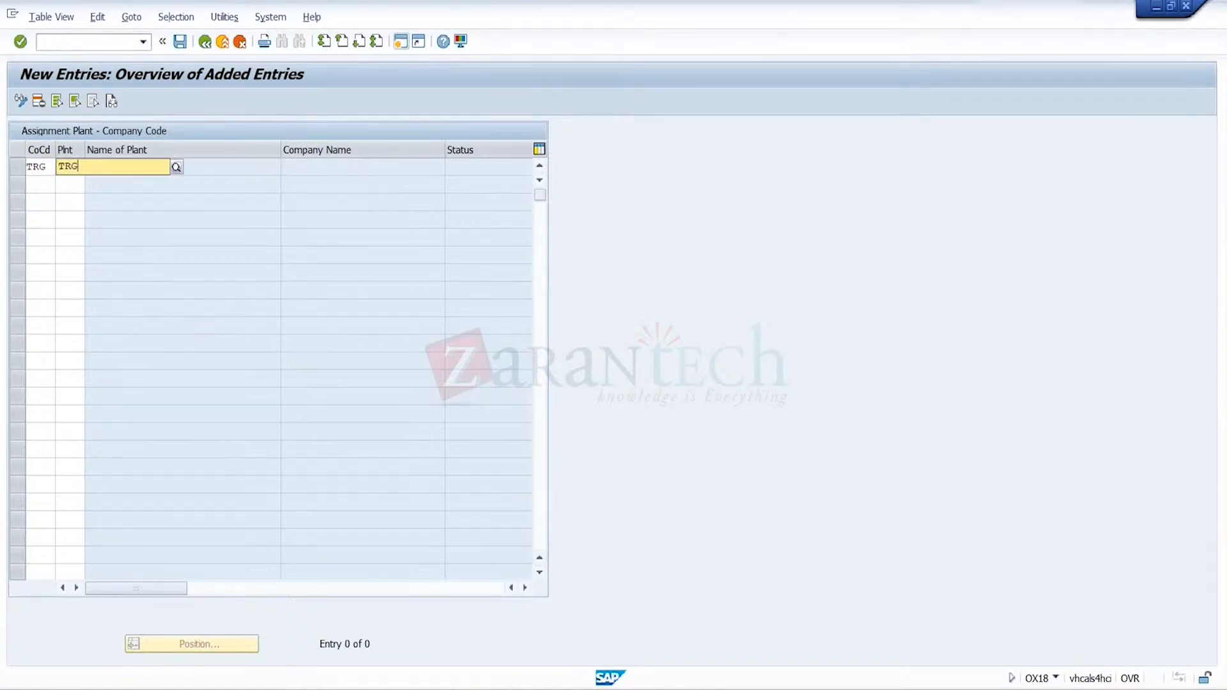
{"action": "key", "text": "Return"}
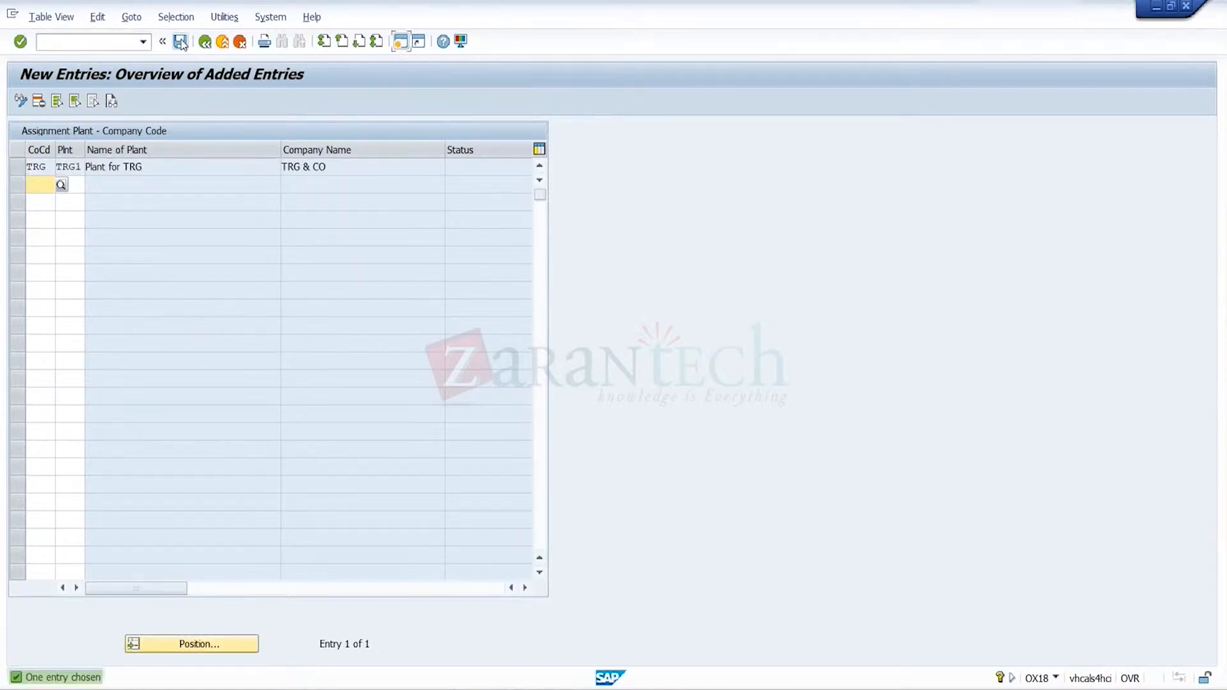
{"action": "left_click", "coordinate": [205, 43]}
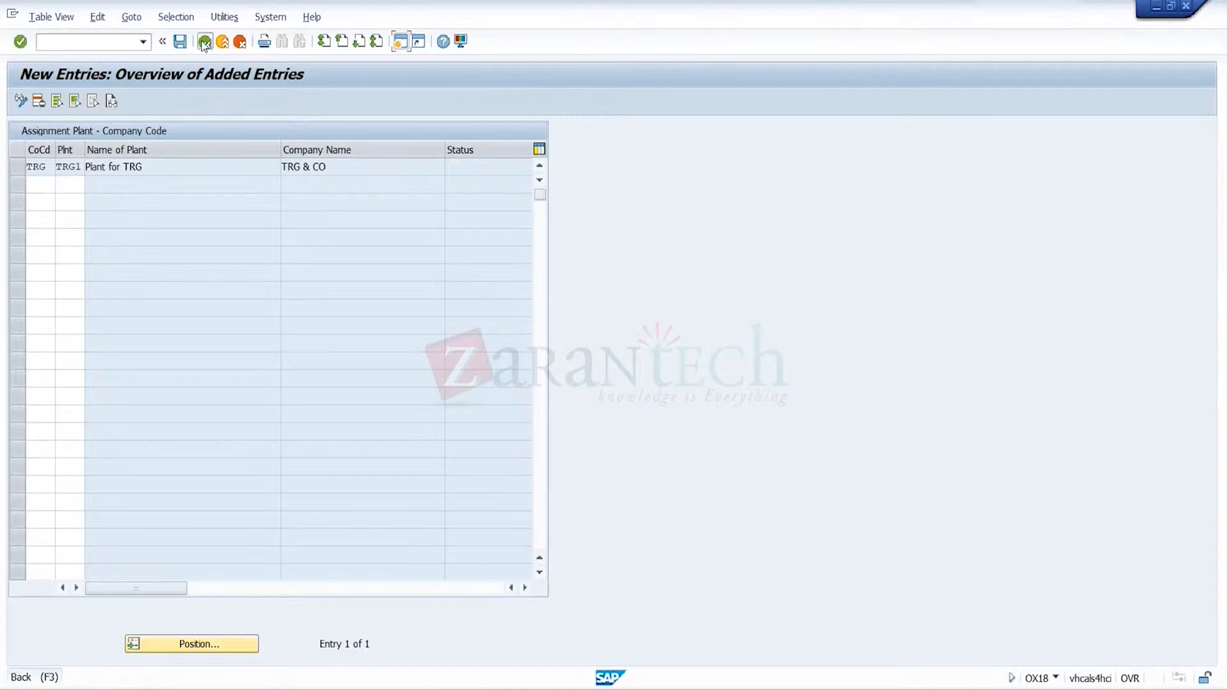
{"action": "left_click", "coordinate": [205, 43]}
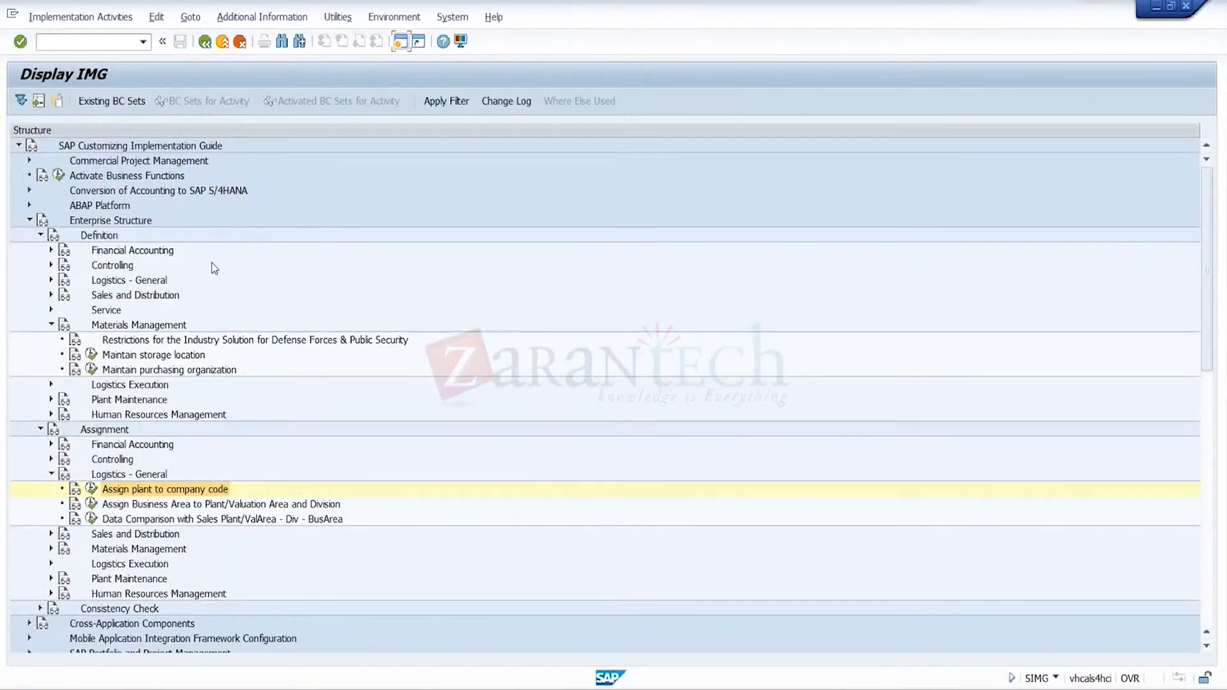
{"action": "left_click", "coordinate": [169, 299]}
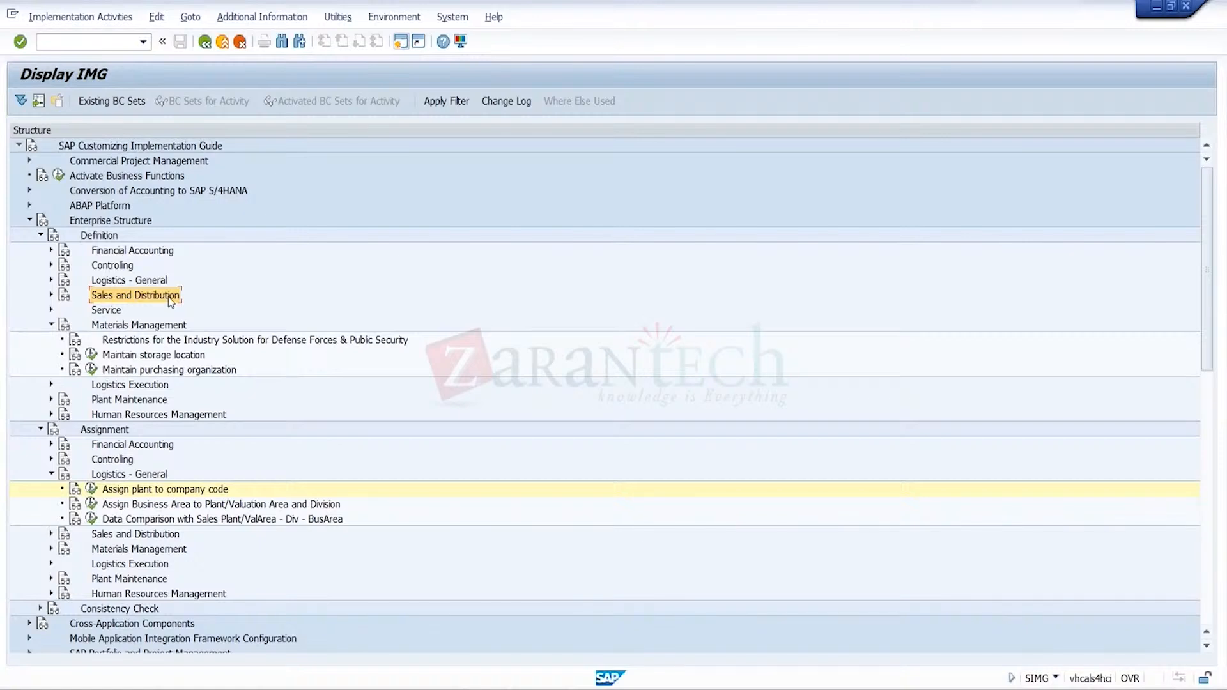
{"action": "left_click", "coordinate": [143, 536]}
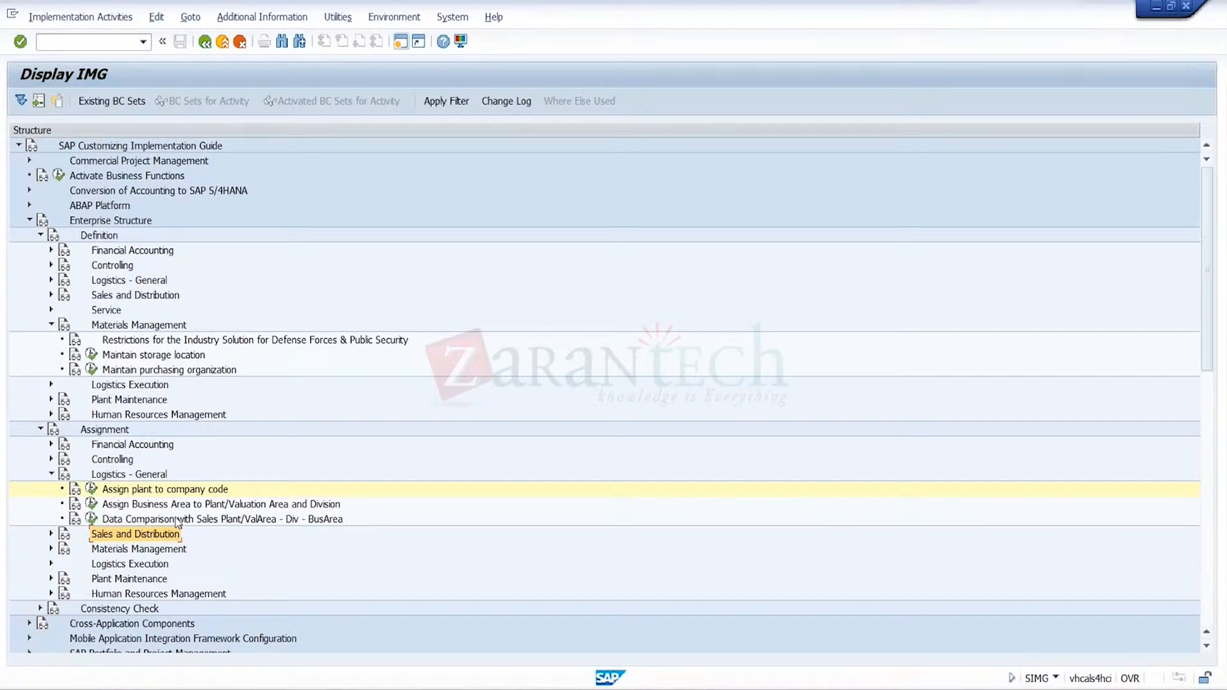
{"action": "left_click", "coordinate": [193, 490]}
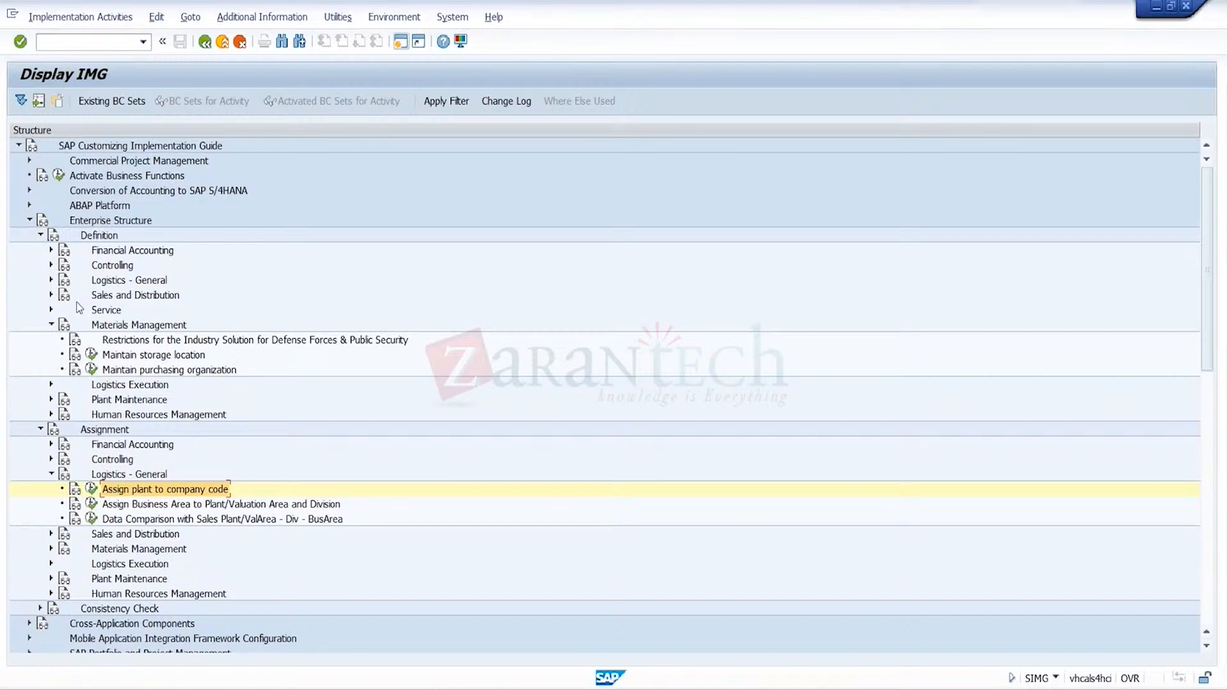
- Collapse the Definition node and the whole Enterprise Structure branch of the implementation guide
{"action": "left_click", "coordinate": [41, 235]}
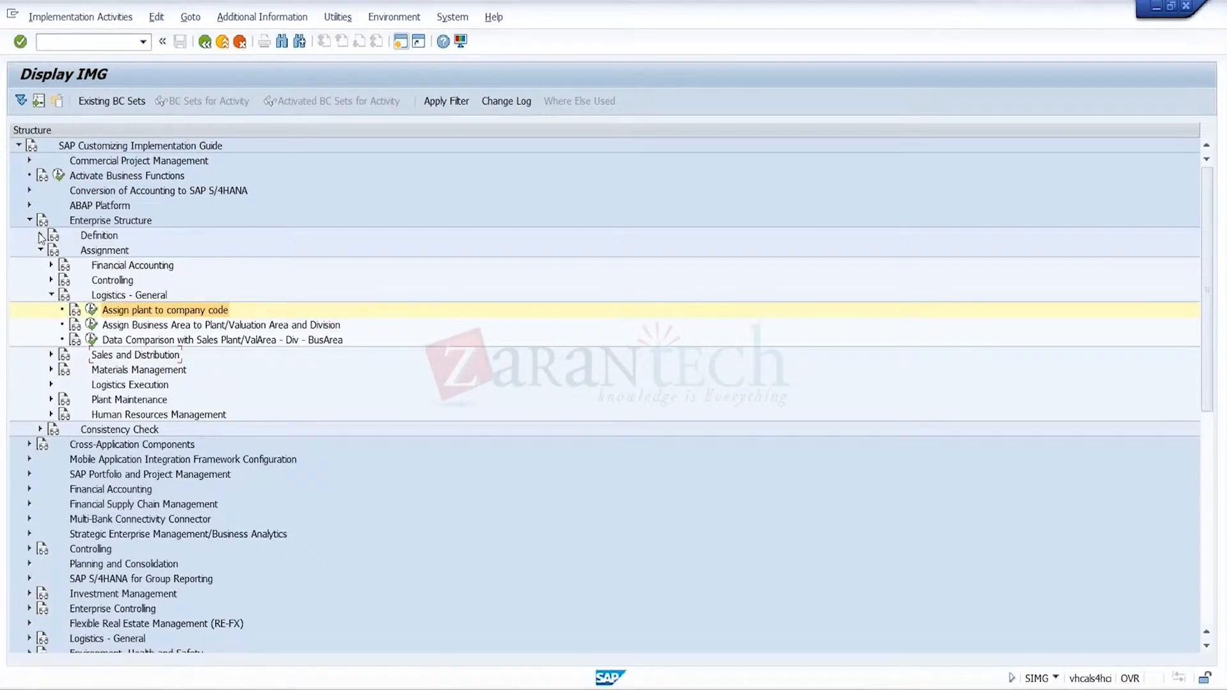
{"action": "left_click", "coordinate": [40, 236]}
{"action": "left_click", "coordinate": [40, 235]}
{"action": "left_click", "coordinate": [29, 221]}
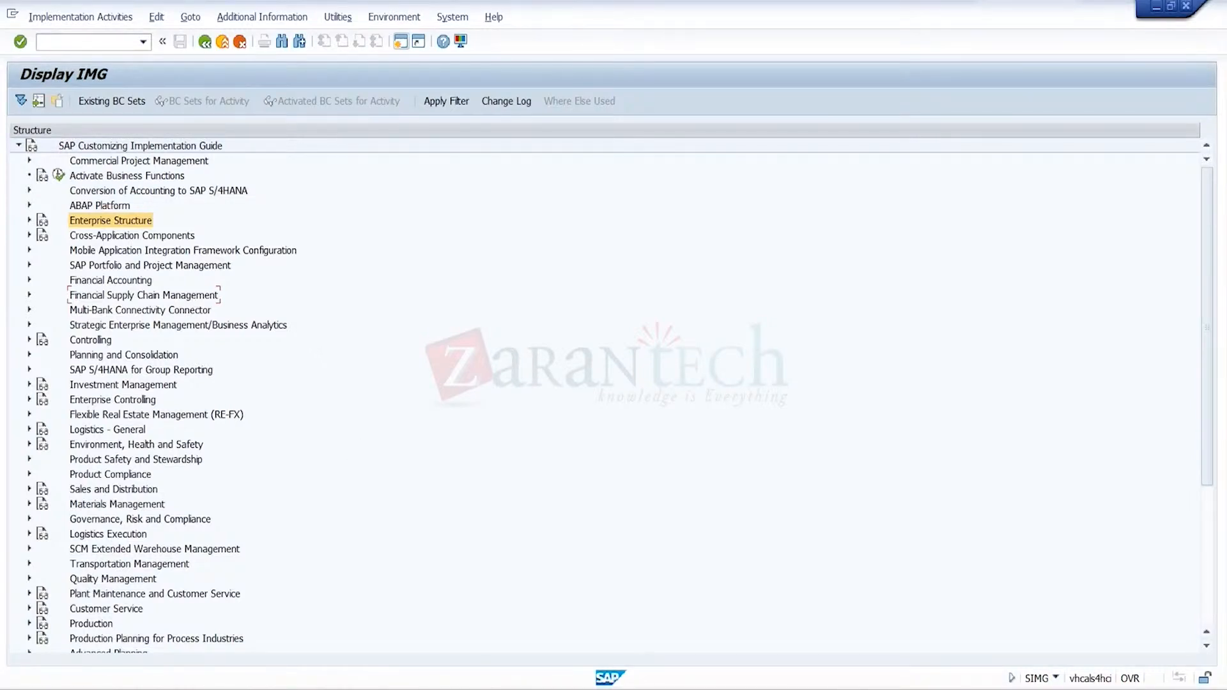
- Switch to the SAP Easy Access session and start transaction MM01 to create a material
{"action": "left_click", "coordinate": [812, 623]}
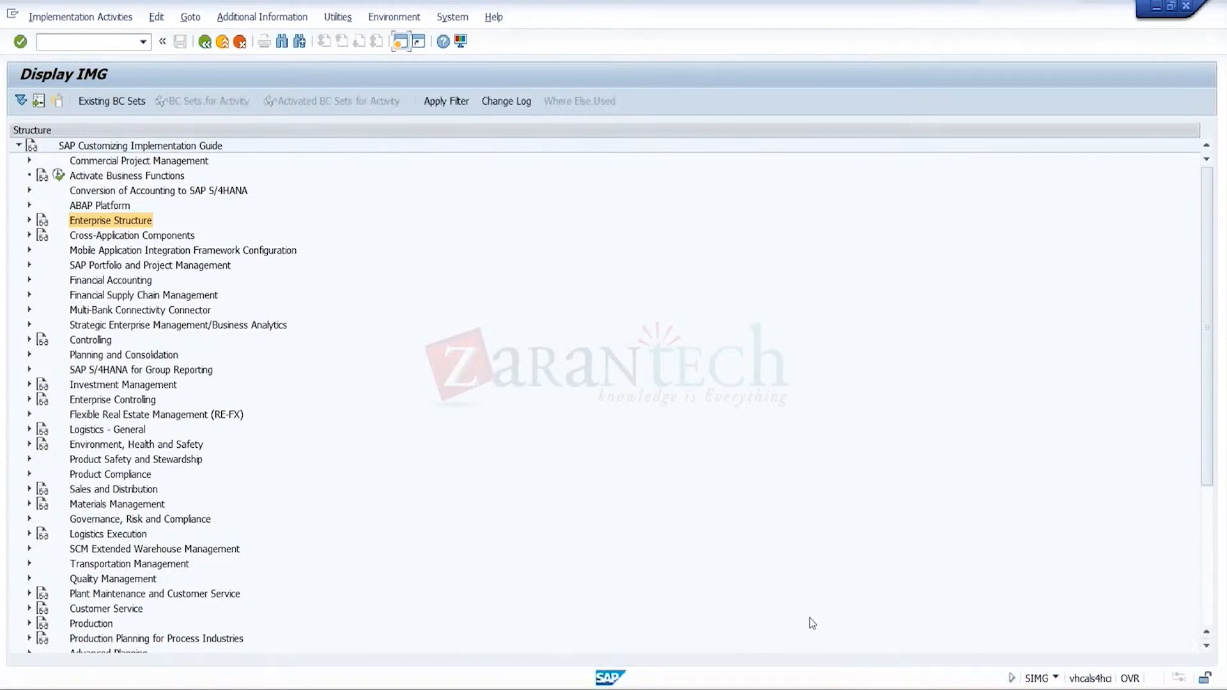
{"action": "left_click", "coordinate": [920, 655]}
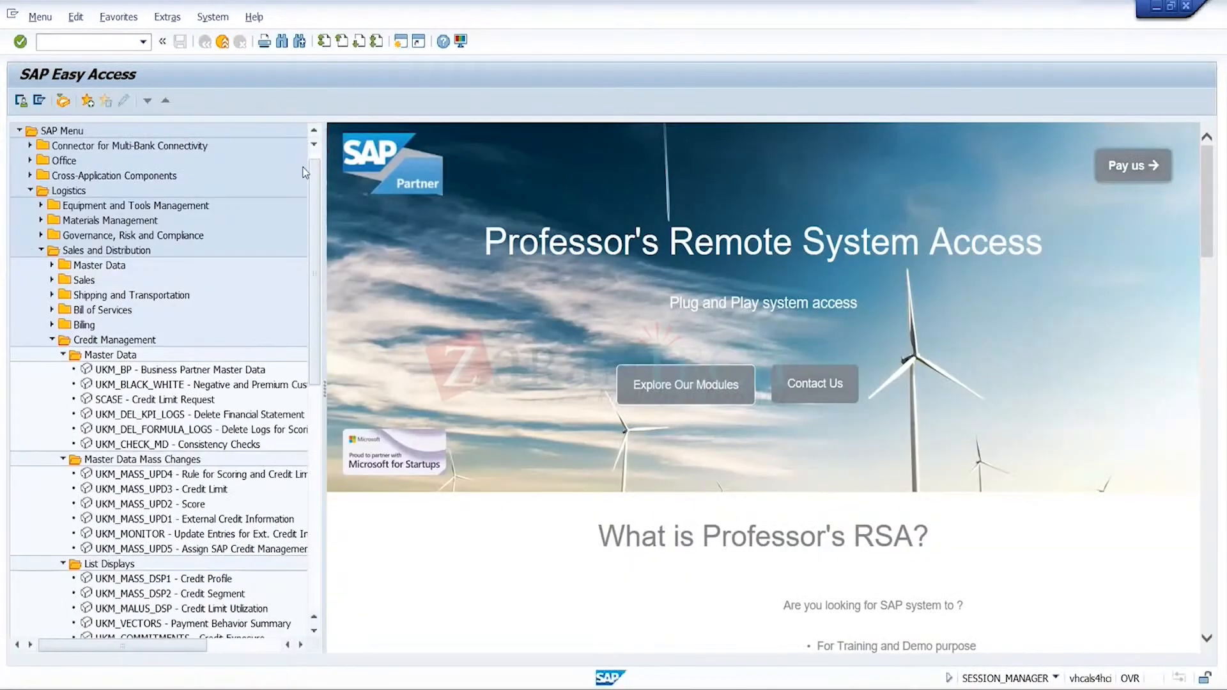
{"action": "left_click", "coordinate": [116, 43]}
{"action": "type", "text": "MM01"}
{"action": "key", "text": "Return"}
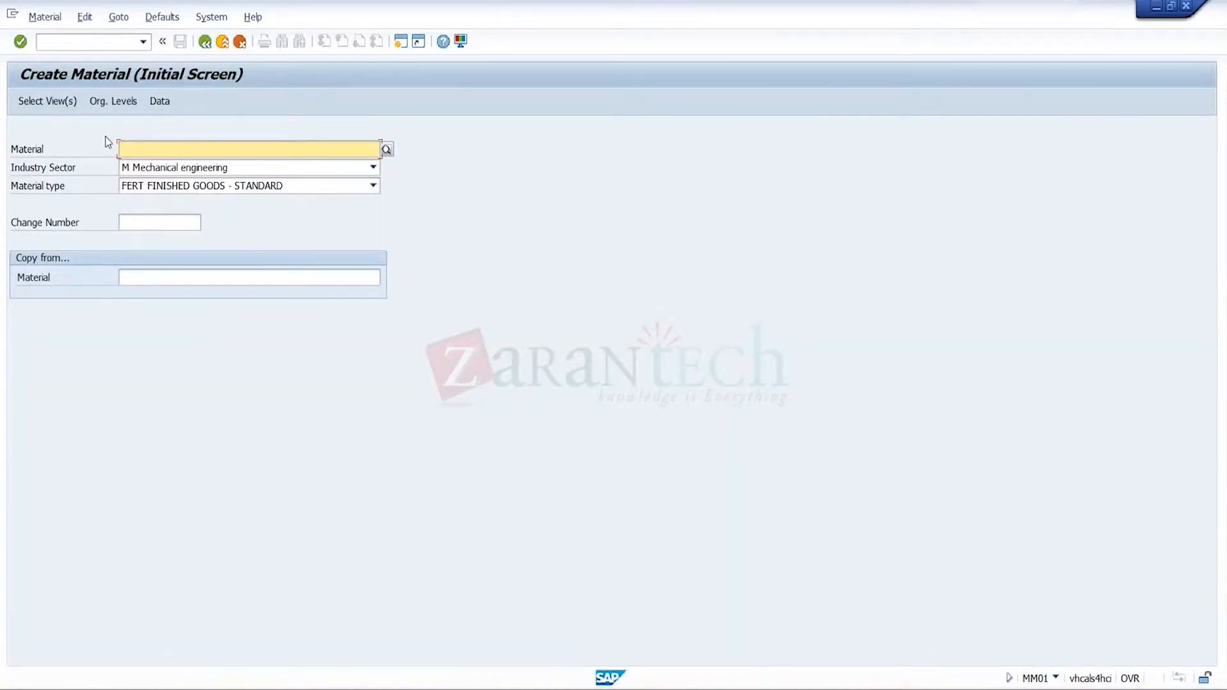
{"action": "left_click", "coordinate": [61, 101]}
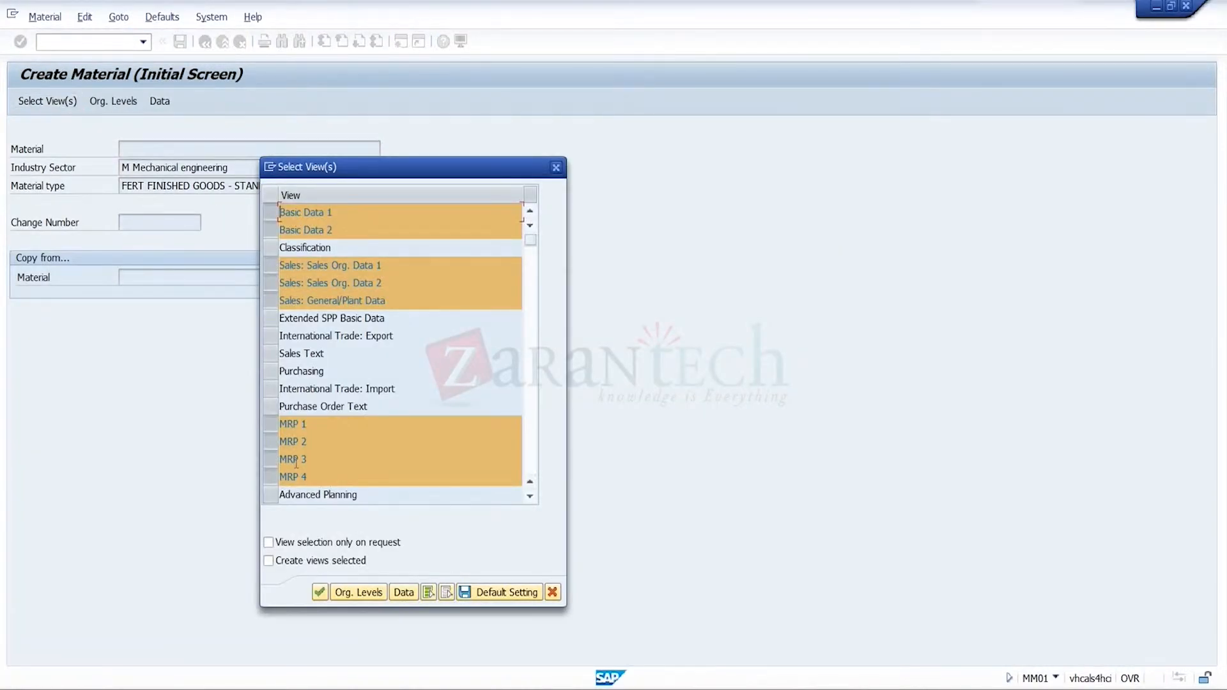
{"action": "left_click", "coordinate": [359, 592]}
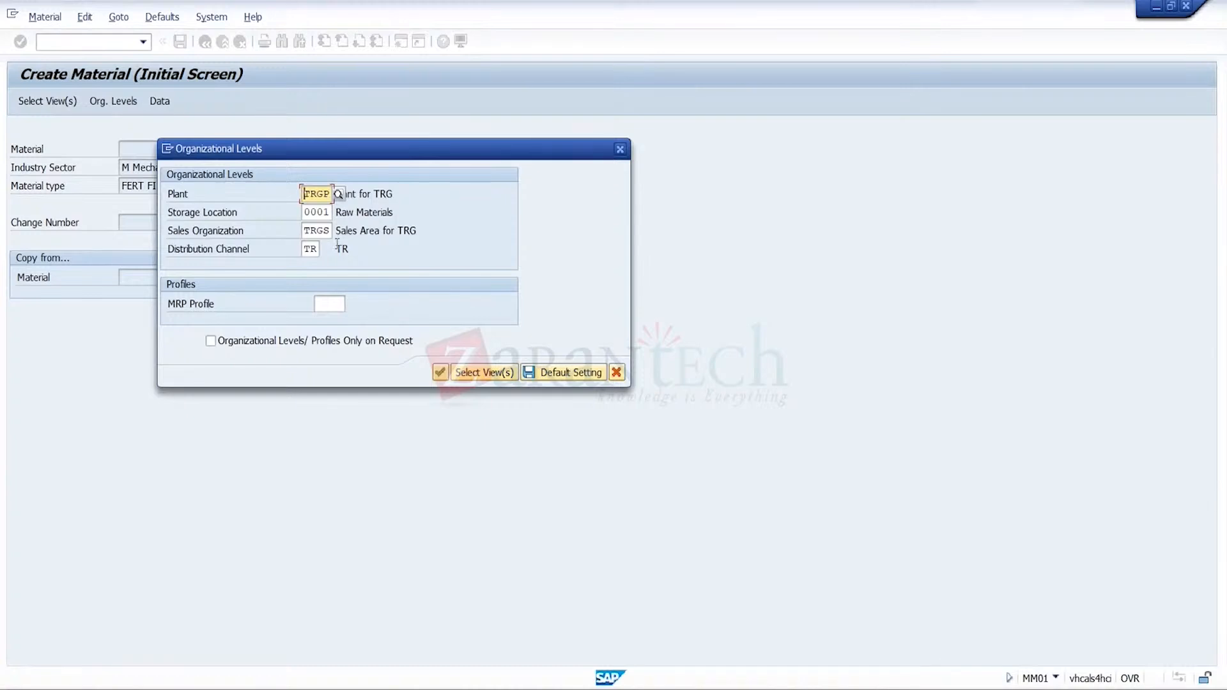
{"action": "type", "text": "TRG1"}
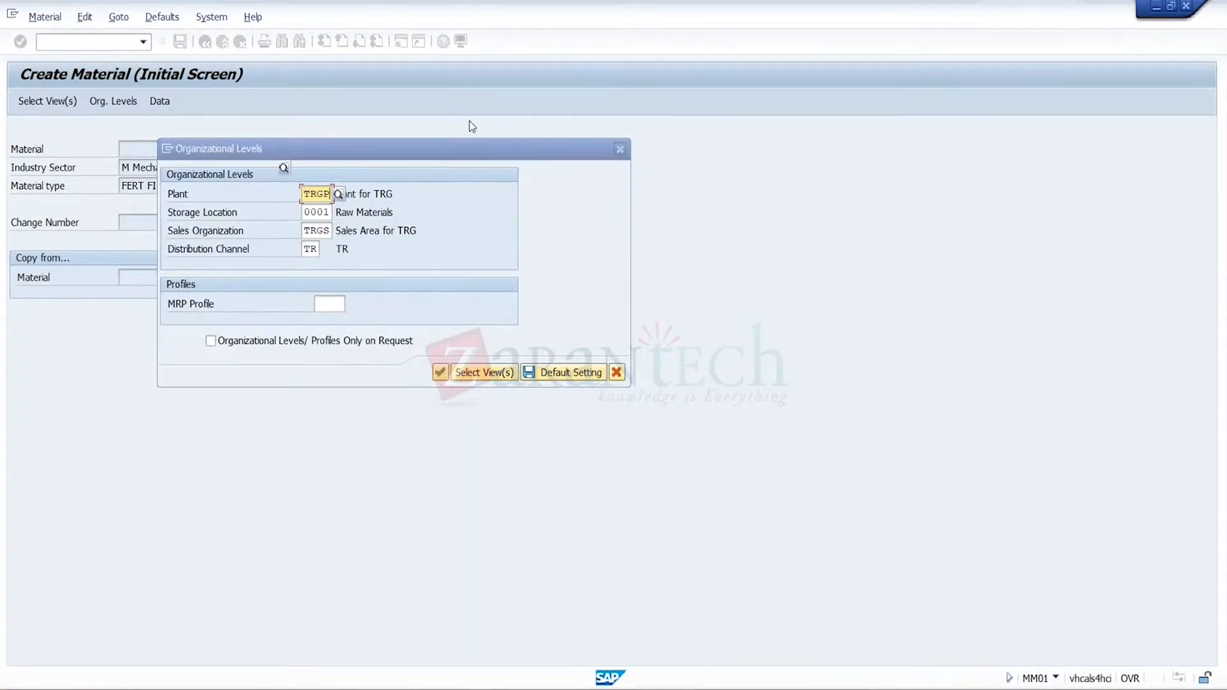
{"action": "key", "text": "Return"}
{"action": "left_click", "coordinate": [616, 372]}
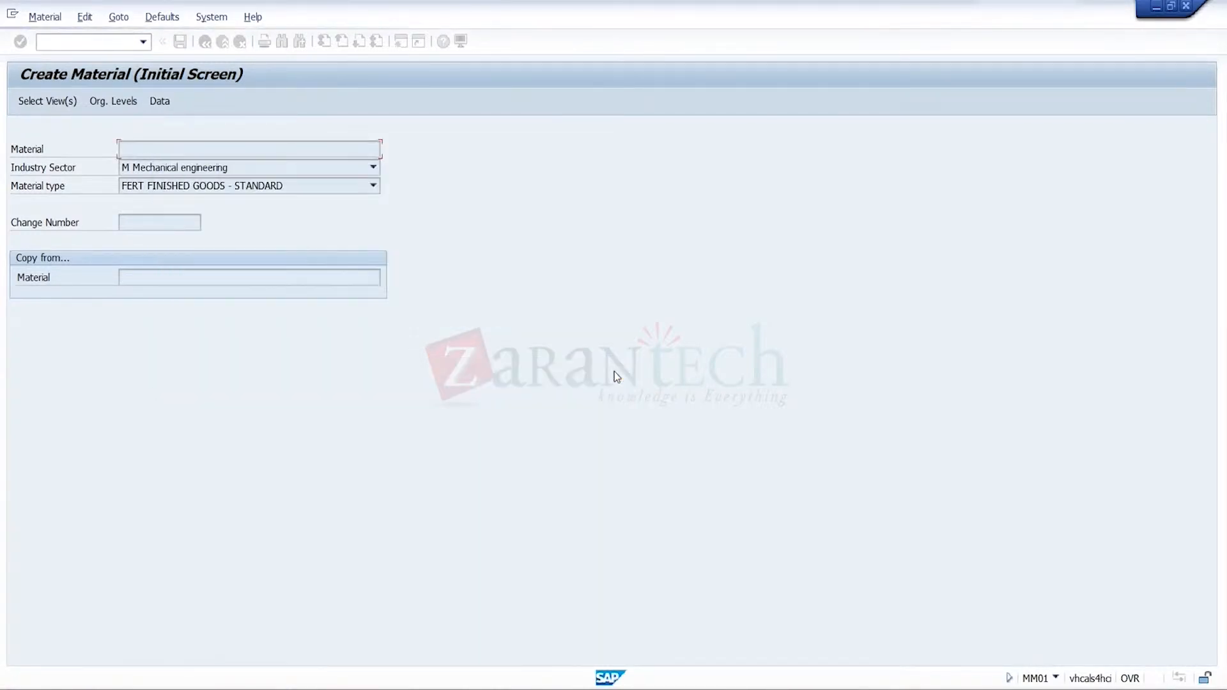
- In the material view selection, deselect the three Sales views (Sales Org. Data 1, Sales Org. Data 2, General/Plant Data) and add Purchasing
{"action": "left_click", "coordinate": [67, 102]}
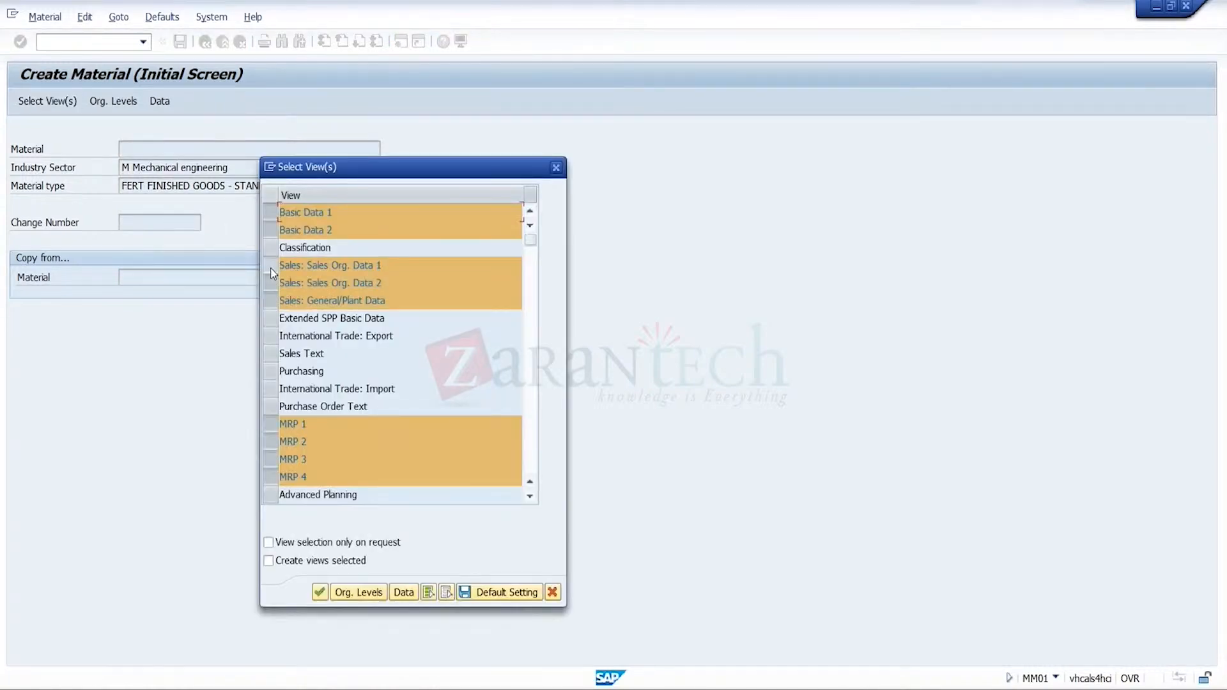
{"action": "left_click", "coordinate": [270, 268]}
{"action": "left_click", "coordinate": [271, 284]}
{"action": "left_click", "coordinate": [271, 300]}
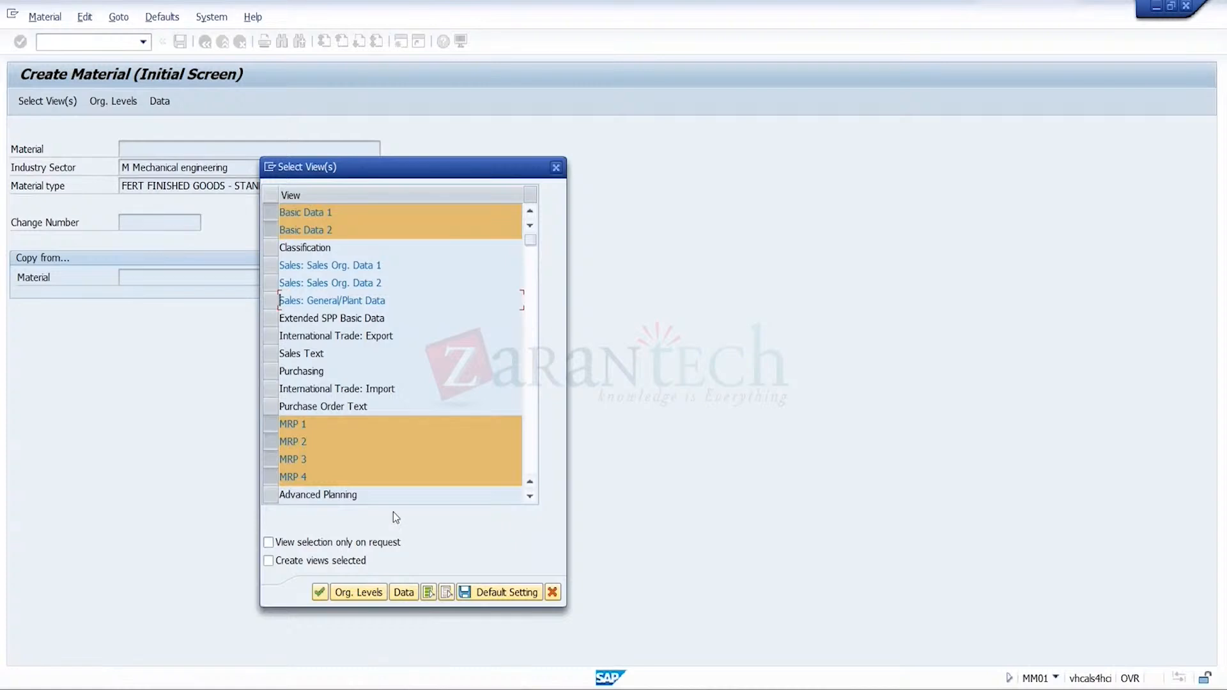
{"action": "left_click", "coordinate": [270, 371]}
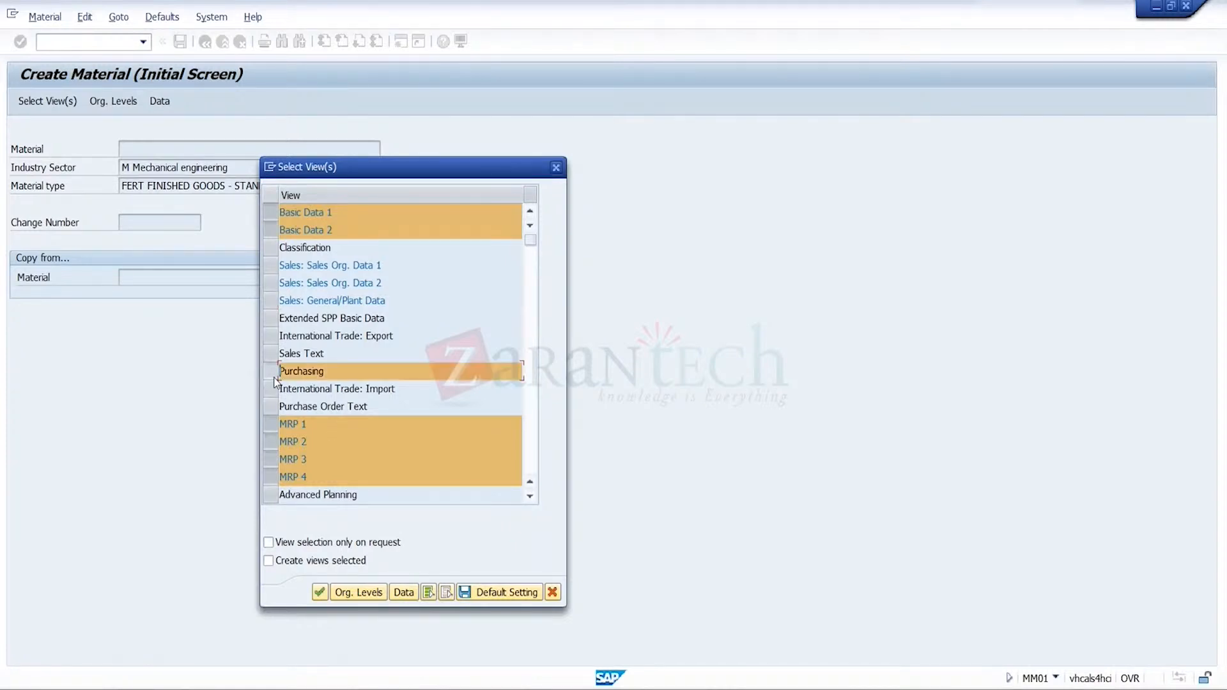
{"action": "left_click", "coordinate": [531, 456]}
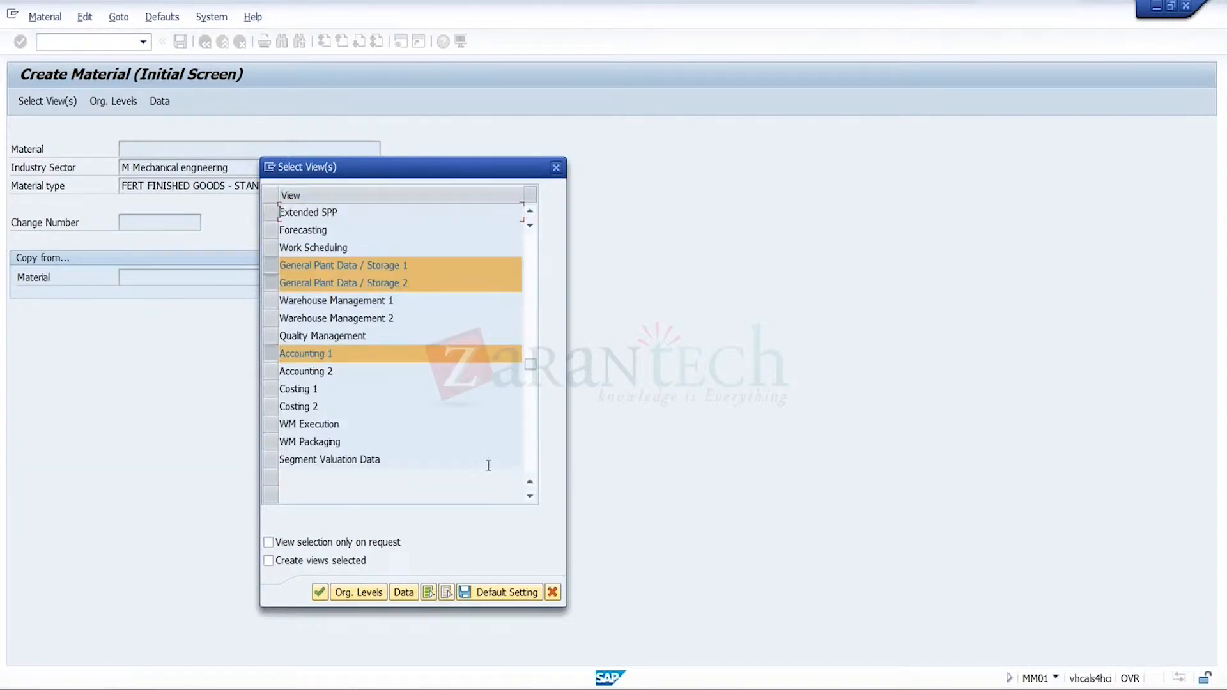
- Set the plant to TRG1 in the material's organizational levels and try to confirm them with storage location 0001
{"action": "left_click", "coordinate": [358, 593]}
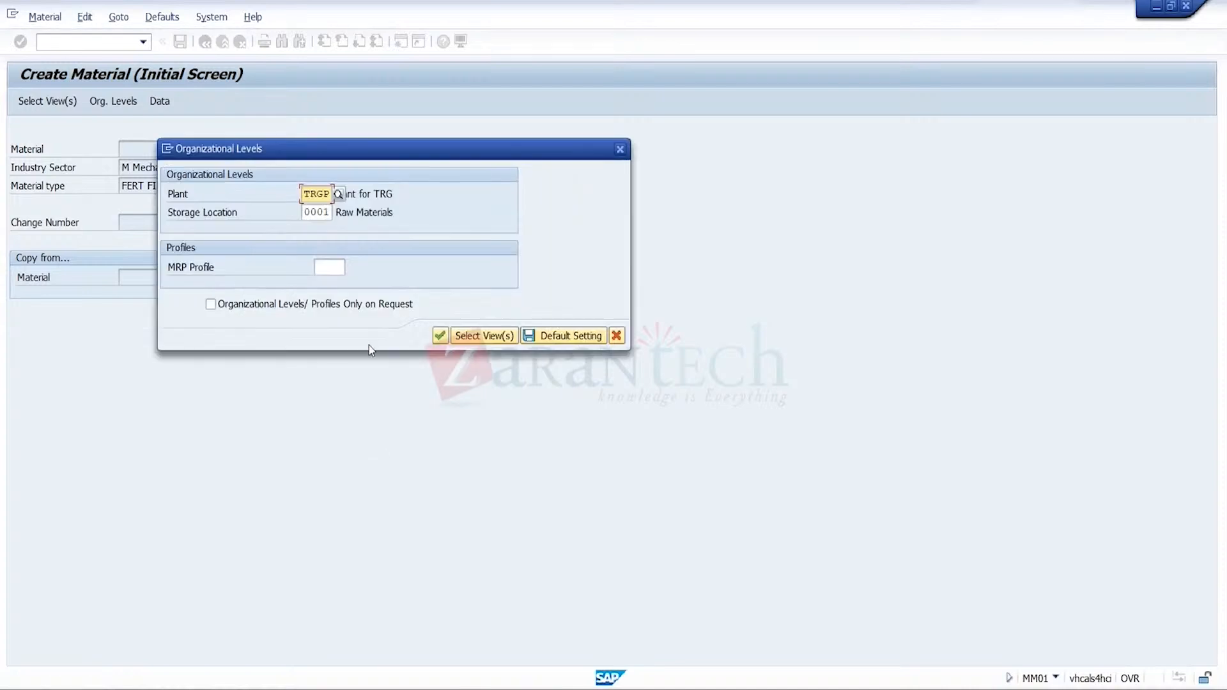
{"action": "key", "text": "Delete"}
{"action": "key", "text": "Delete"}
{"action": "key", "text": "Delete"}
{"action": "key", "text": "Delete"}
{"action": "type", "text": "TRG1"}
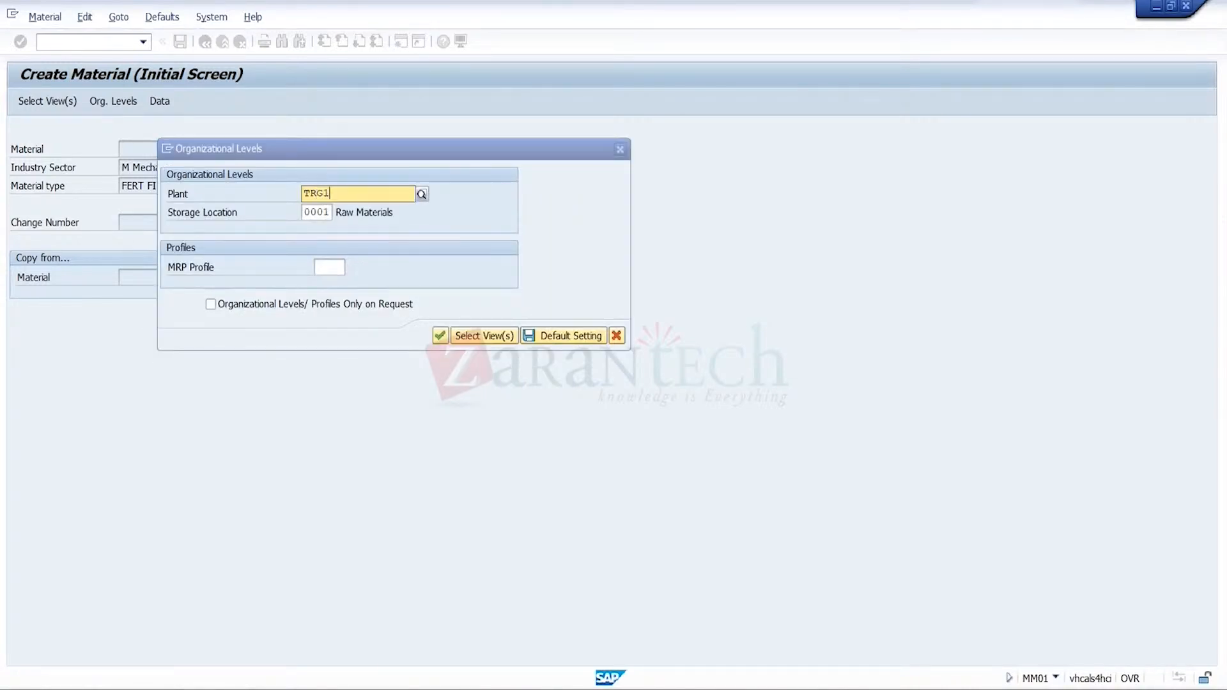
{"action": "left_click", "coordinate": [440, 340]}
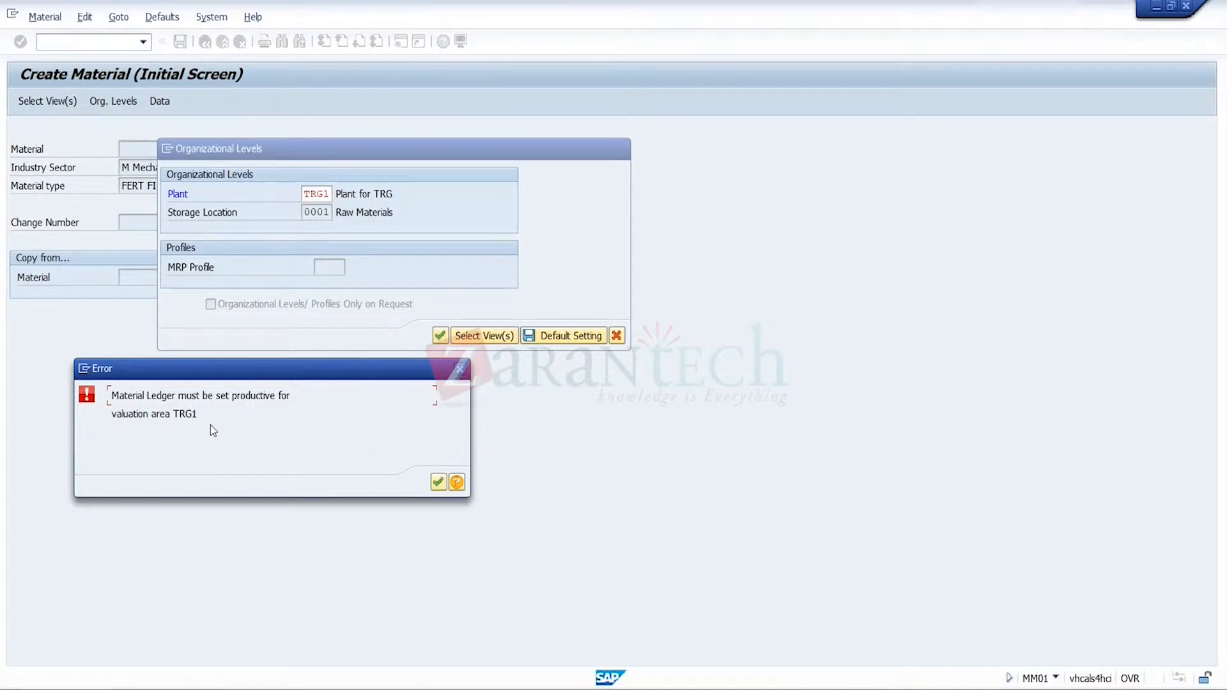
{"action": "left_click", "coordinate": [438, 482]}
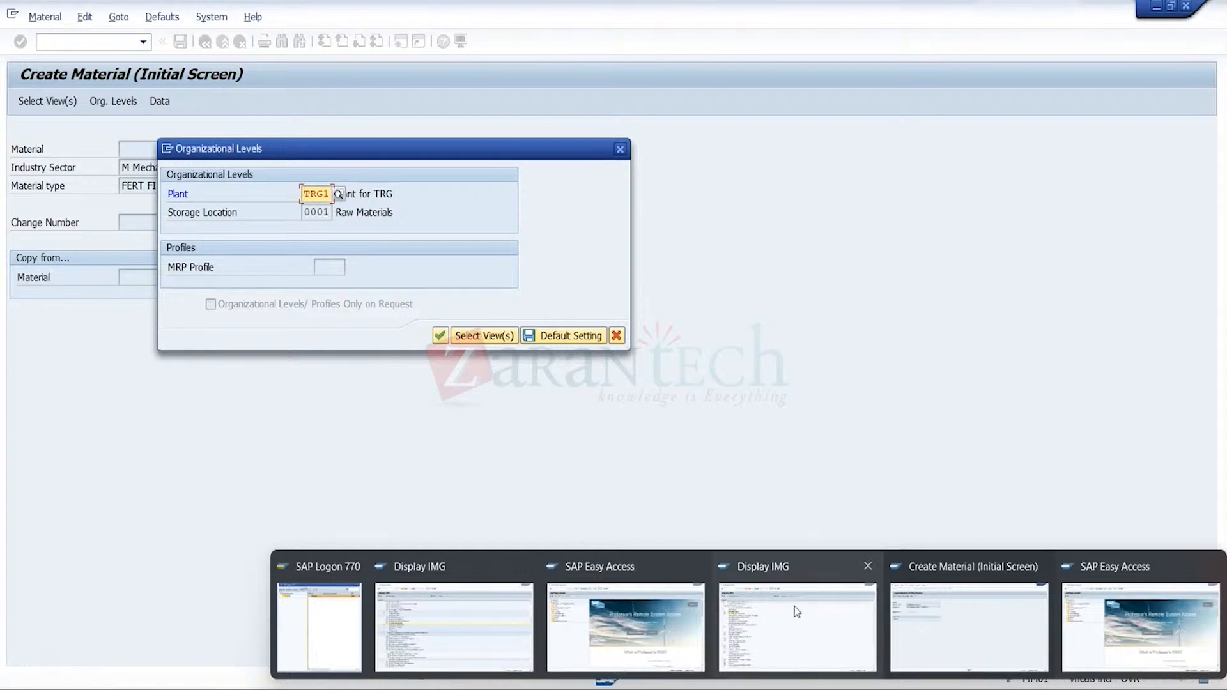
- Switch to the session displaying the implementation guide and expand its Controlling node
{"action": "left_click", "coordinate": [795, 607]}
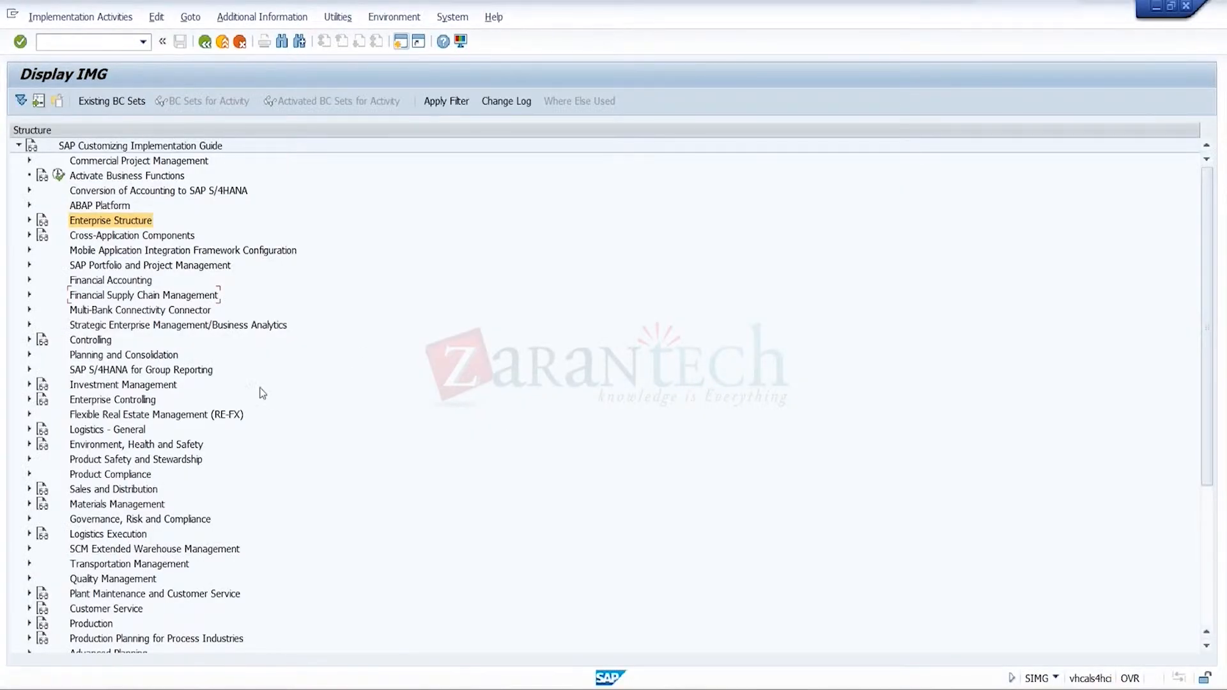
{"action": "left_click", "coordinate": [30, 340]}
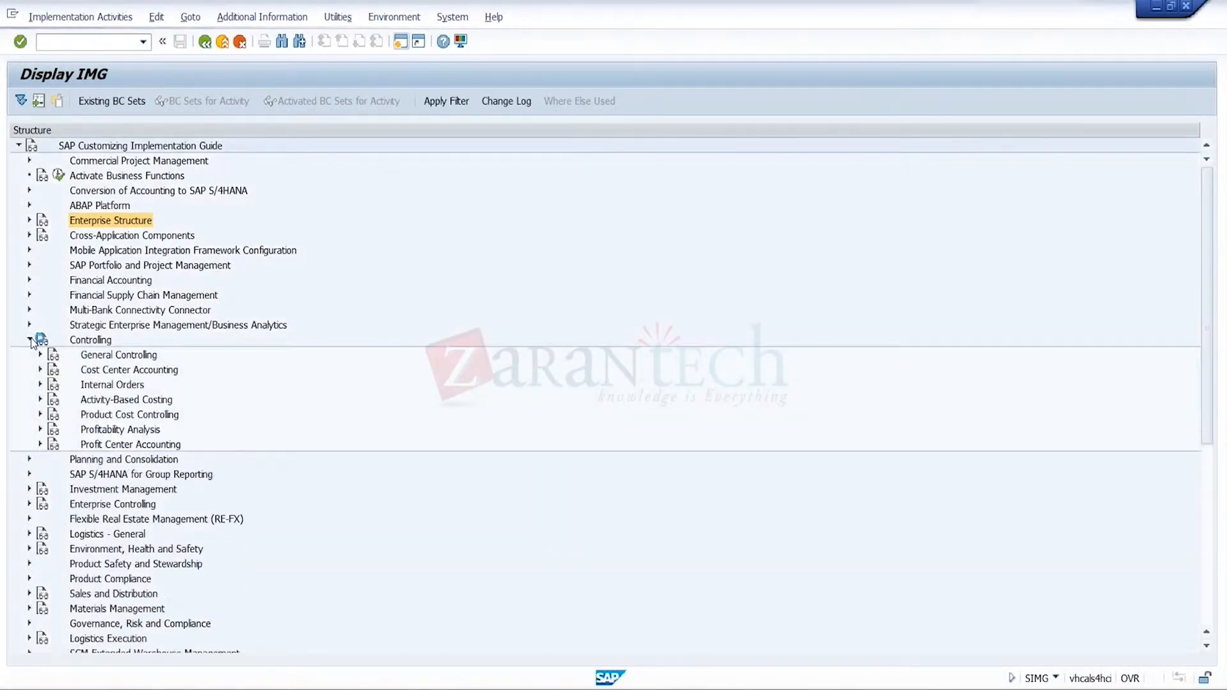
{"action": "left_click", "coordinate": [113, 355]}
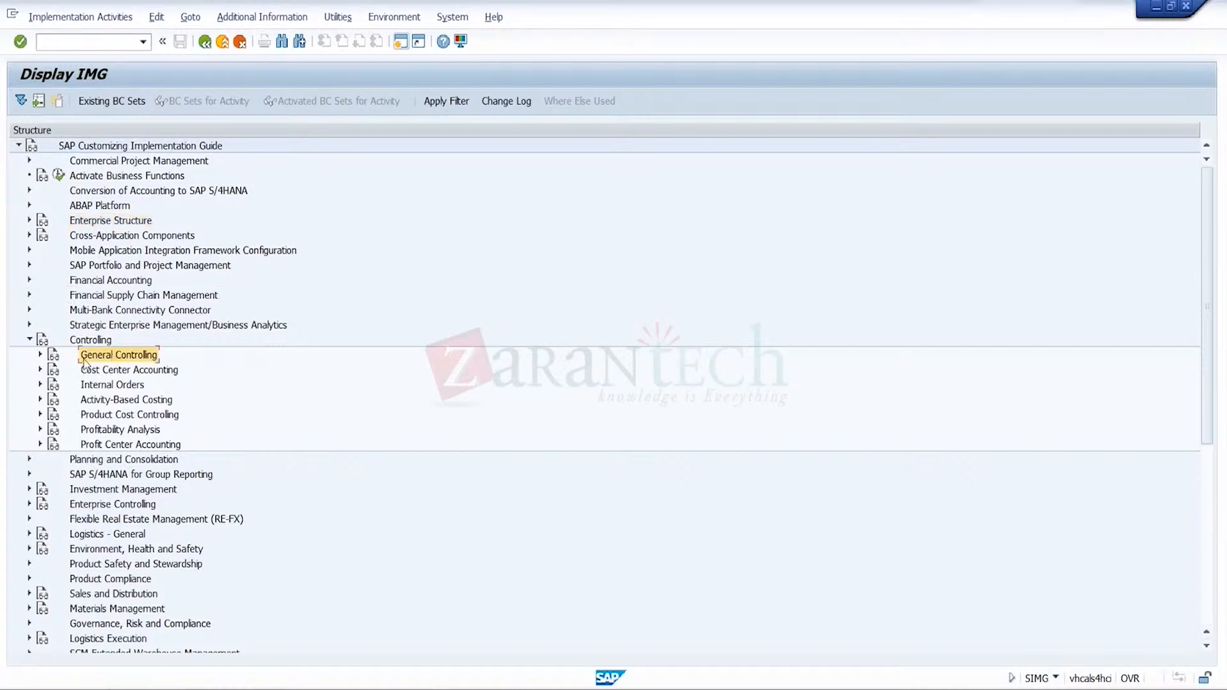
{"action": "left_click", "coordinate": [40, 355]}
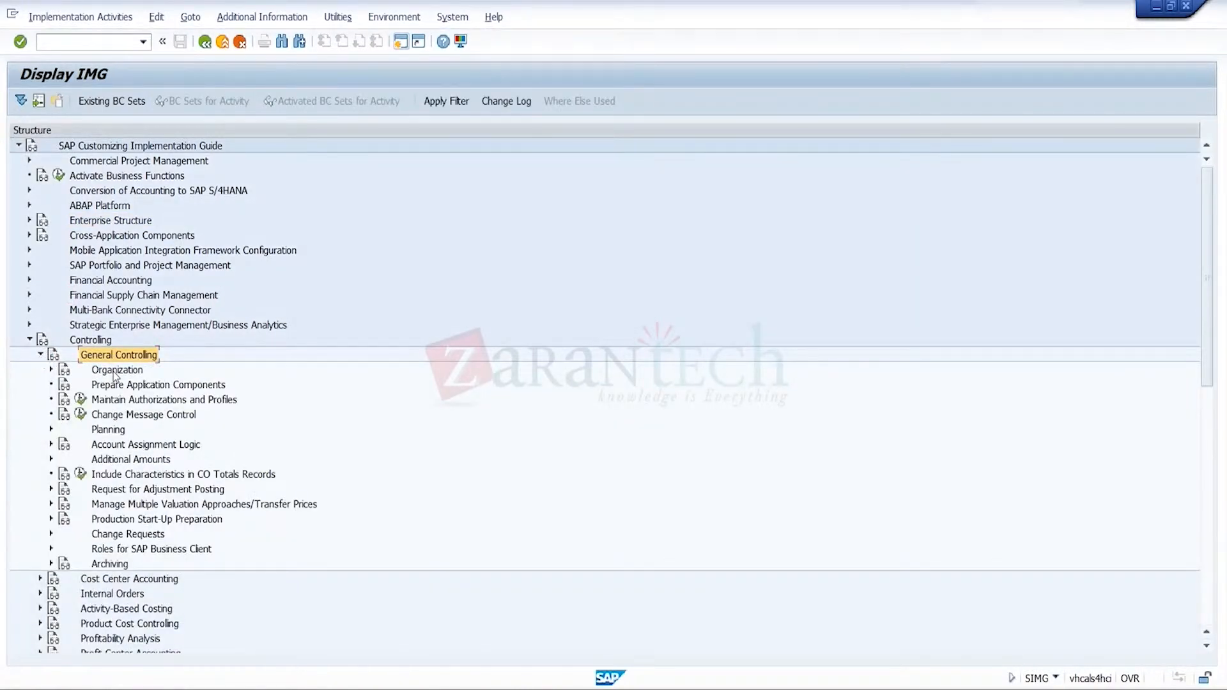
{"action": "left_click", "coordinate": [52, 373]}
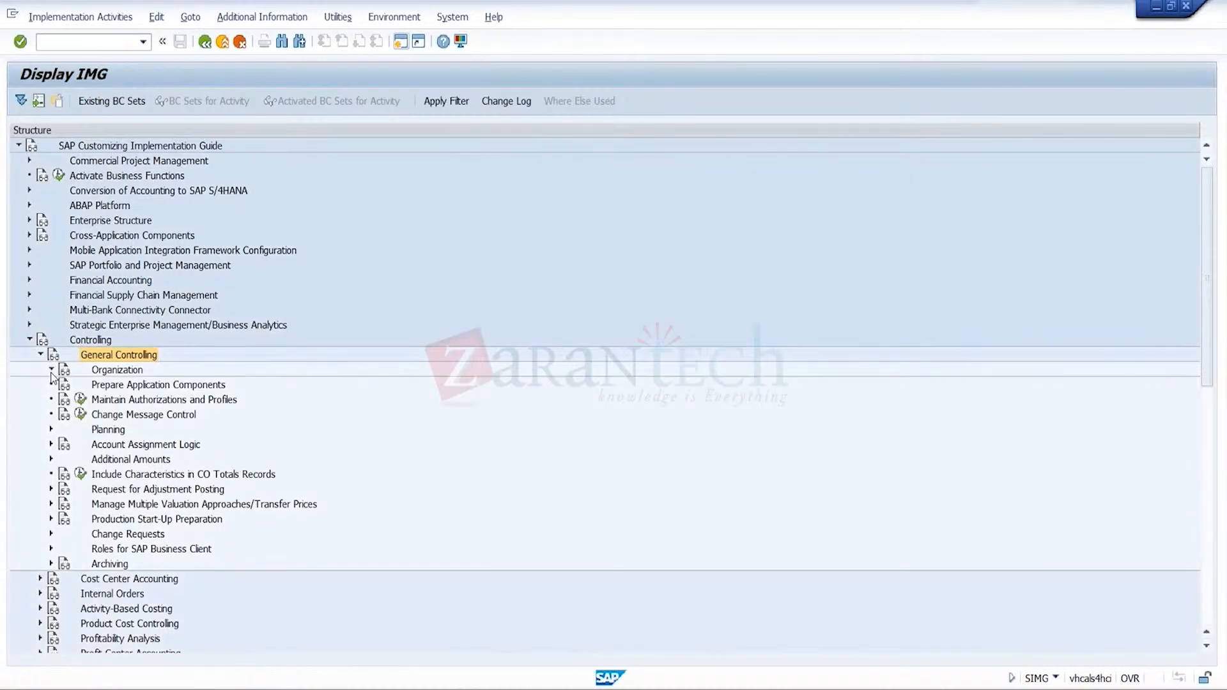
{"action": "left_click", "coordinate": [51, 372]}
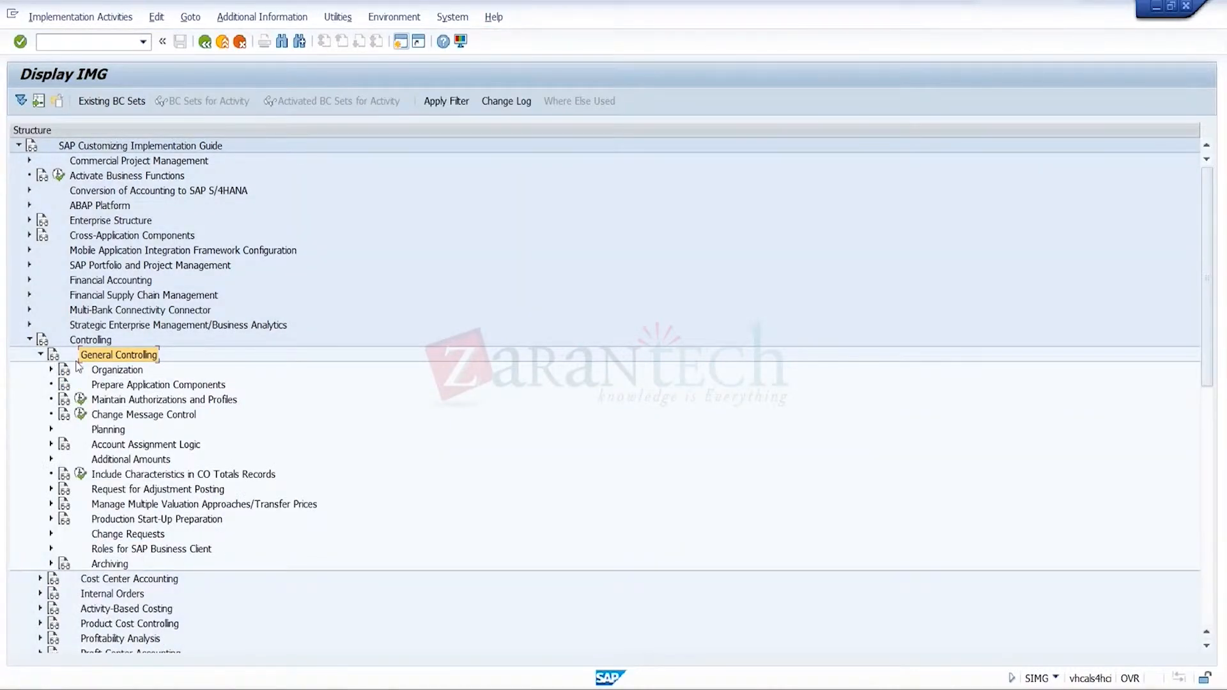
{"action": "left_click", "coordinate": [40, 356]}
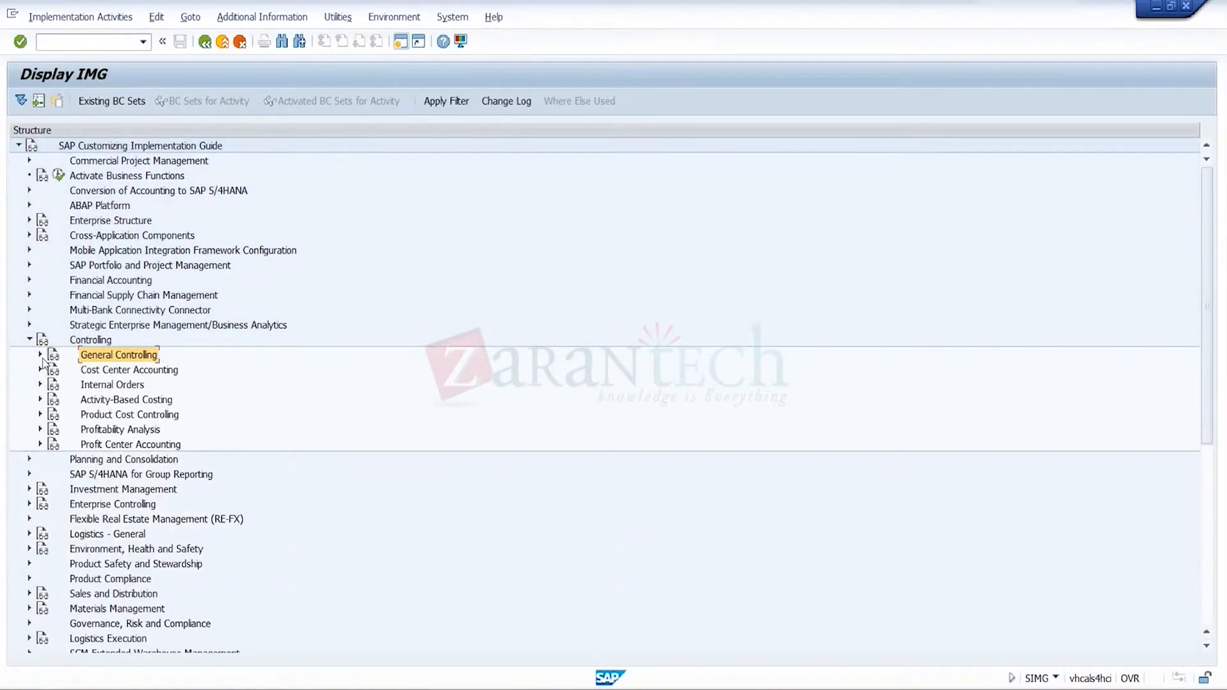
- Under Controlling, expand Product Cost Controlling and its Actual Costing/Material Ledger node
{"action": "left_click", "coordinate": [125, 416]}
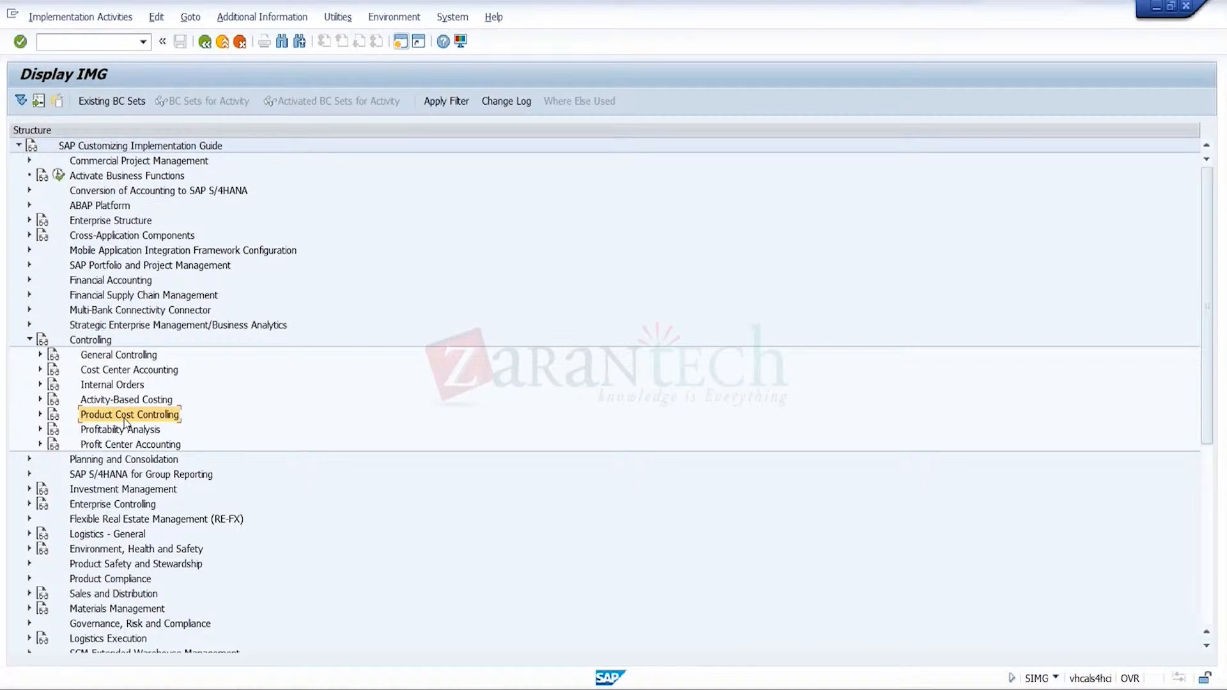
{"action": "left_click", "coordinate": [41, 414]}
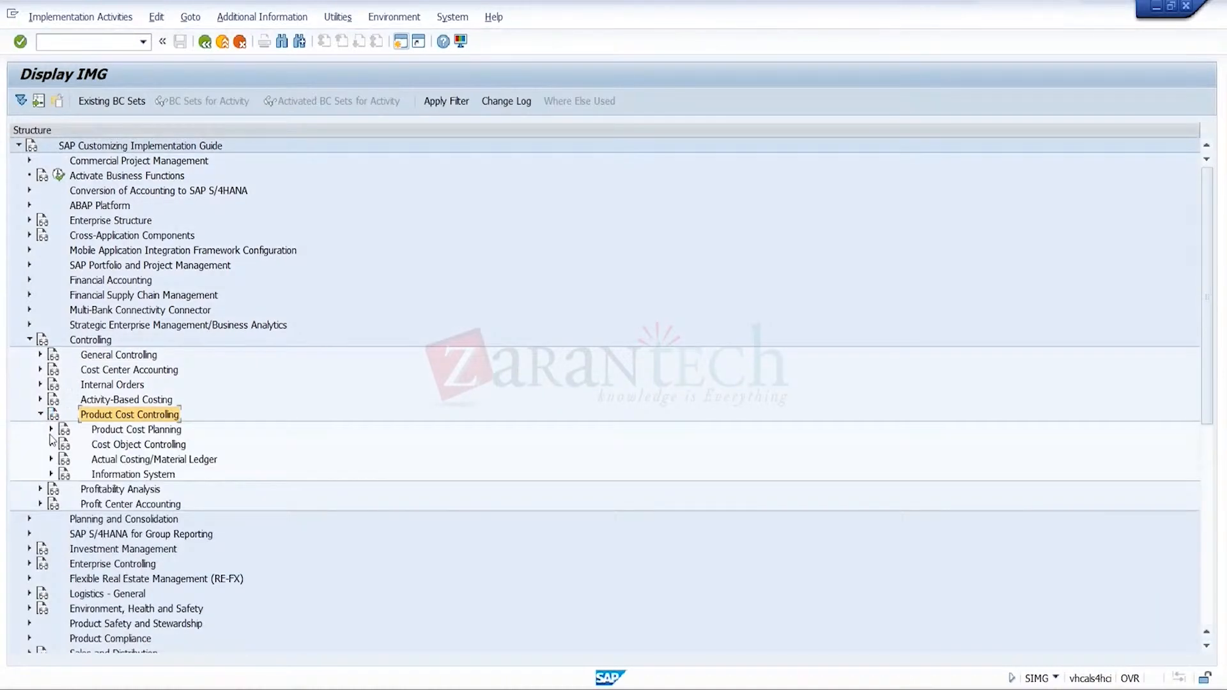
{"action": "left_click", "coordinate": [120, 461]}
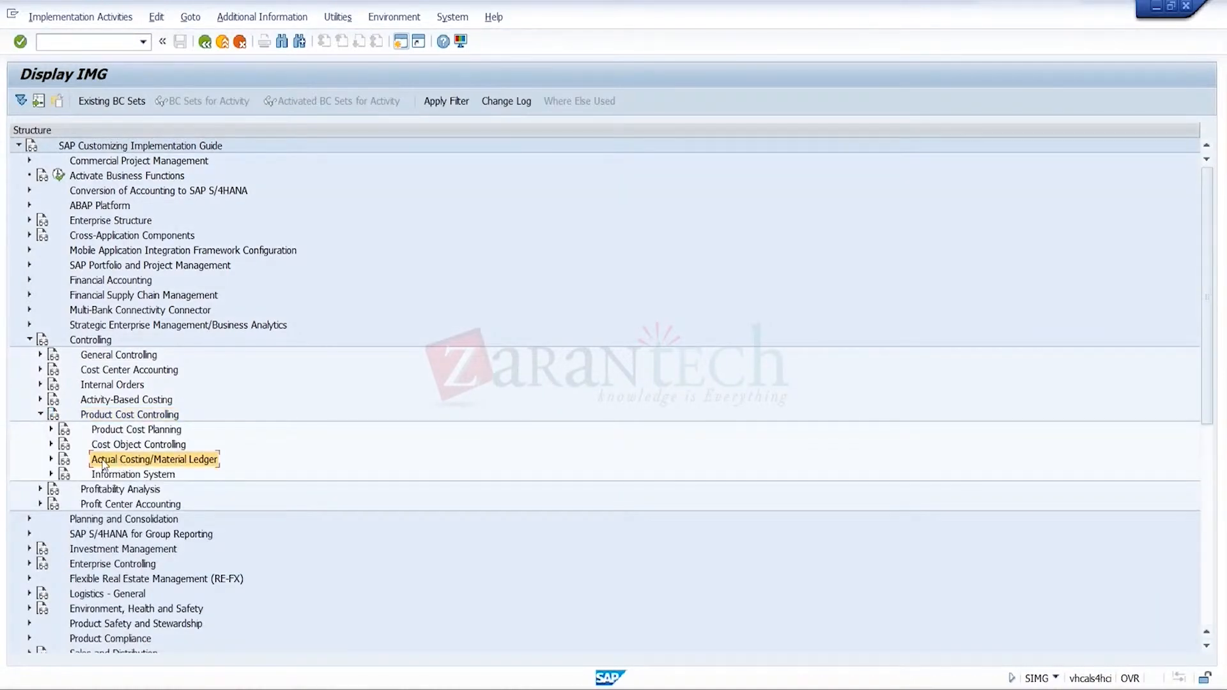
{"action": "left_click", "coordinate": [52, 459]}
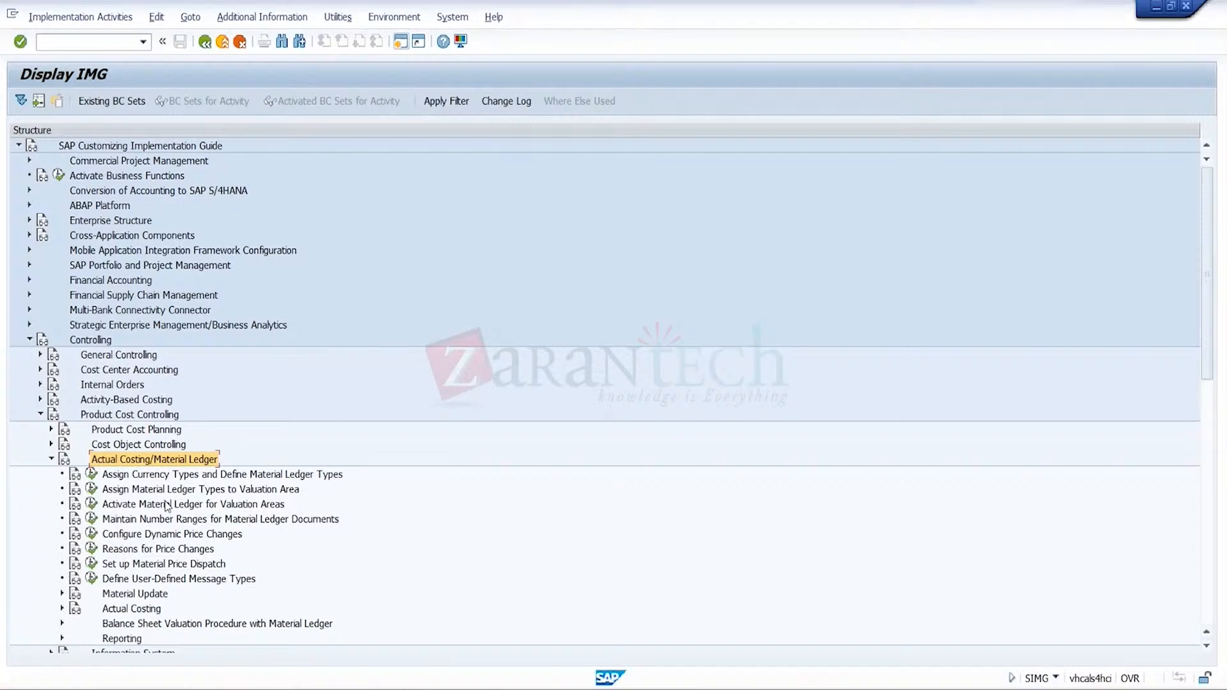
- Look up valuation area TRG1 in Assign Material Ledger Types to Valuation Area and return to the implementation guide
{"action": "left_click", "coordinate": [184, 492]}
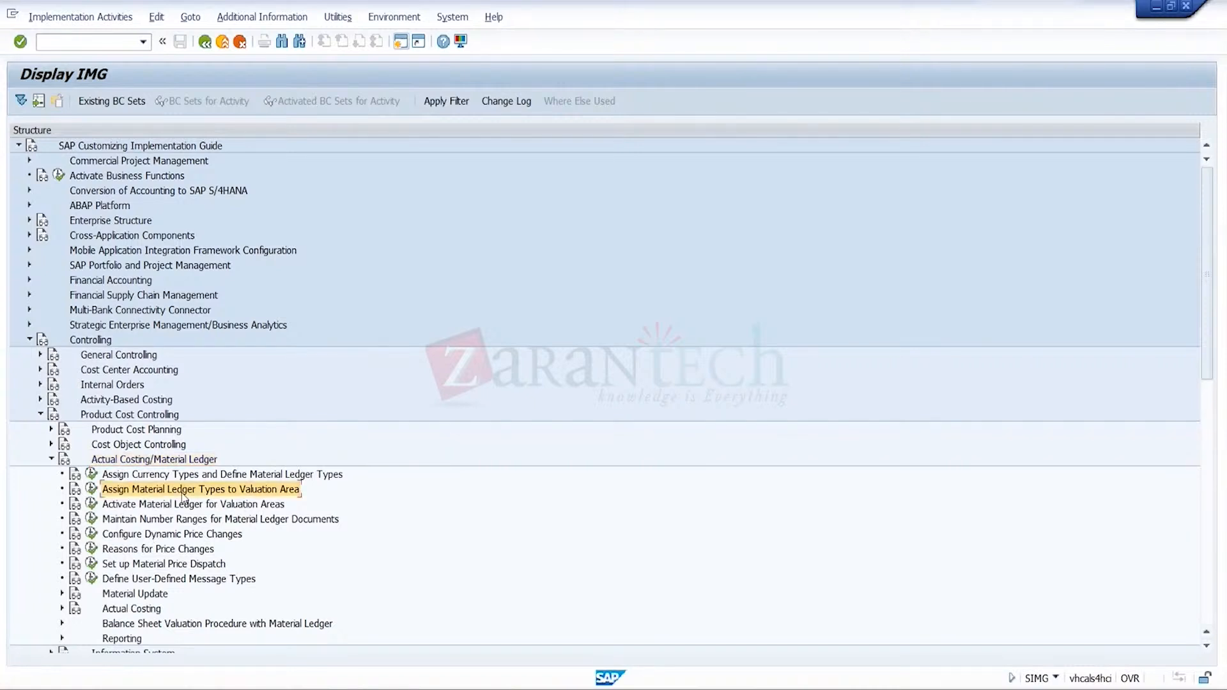
{"action": "left_click", "coordinate": [91, 489]}
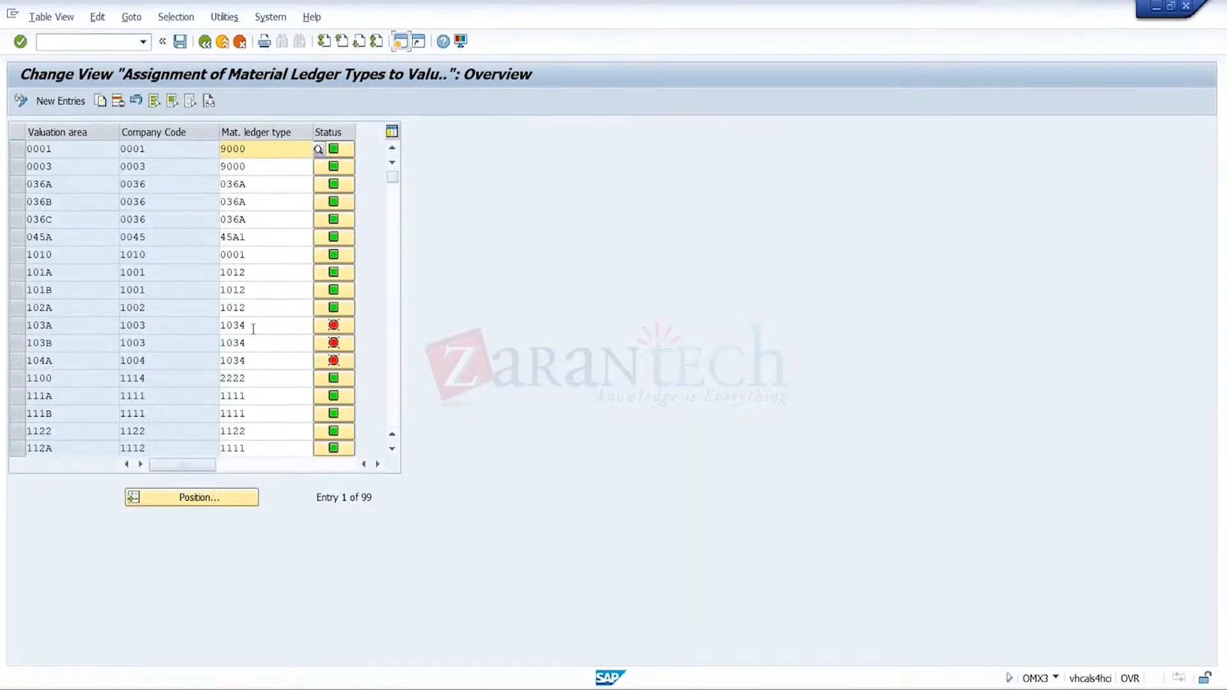
{"action": "left_click", "coordinate": [235, 497]}
{"action": "type", "text": "TRG1"}
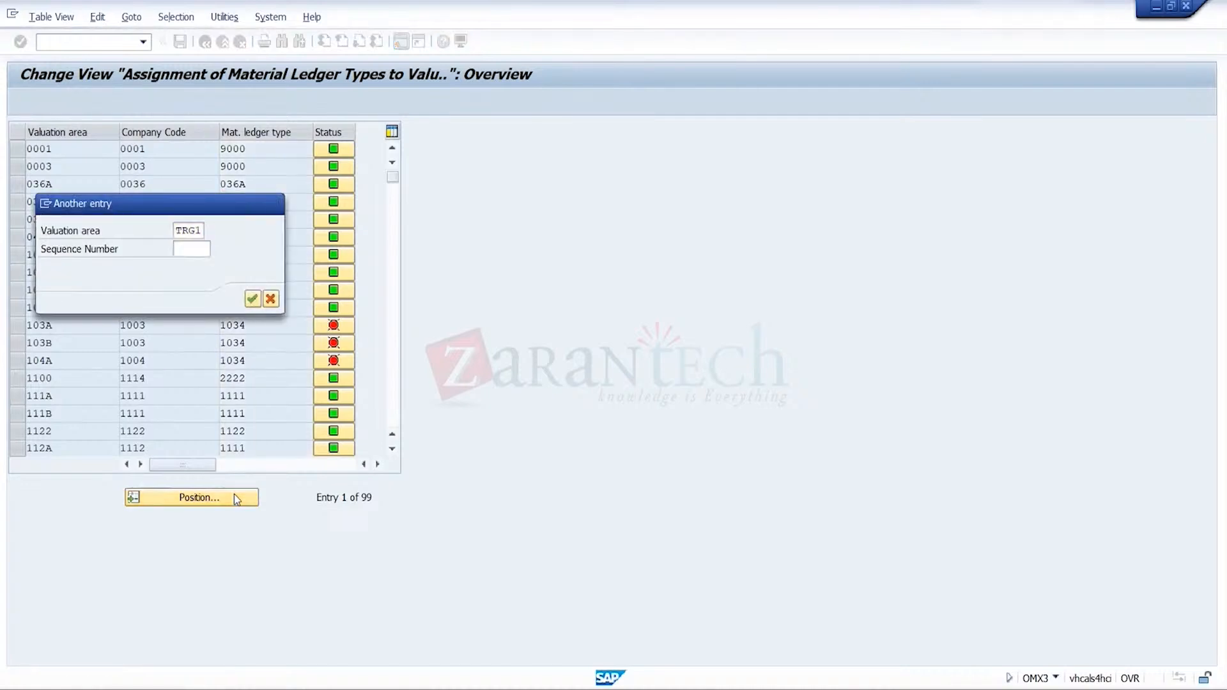
{"action": "key", "text": "Return"}
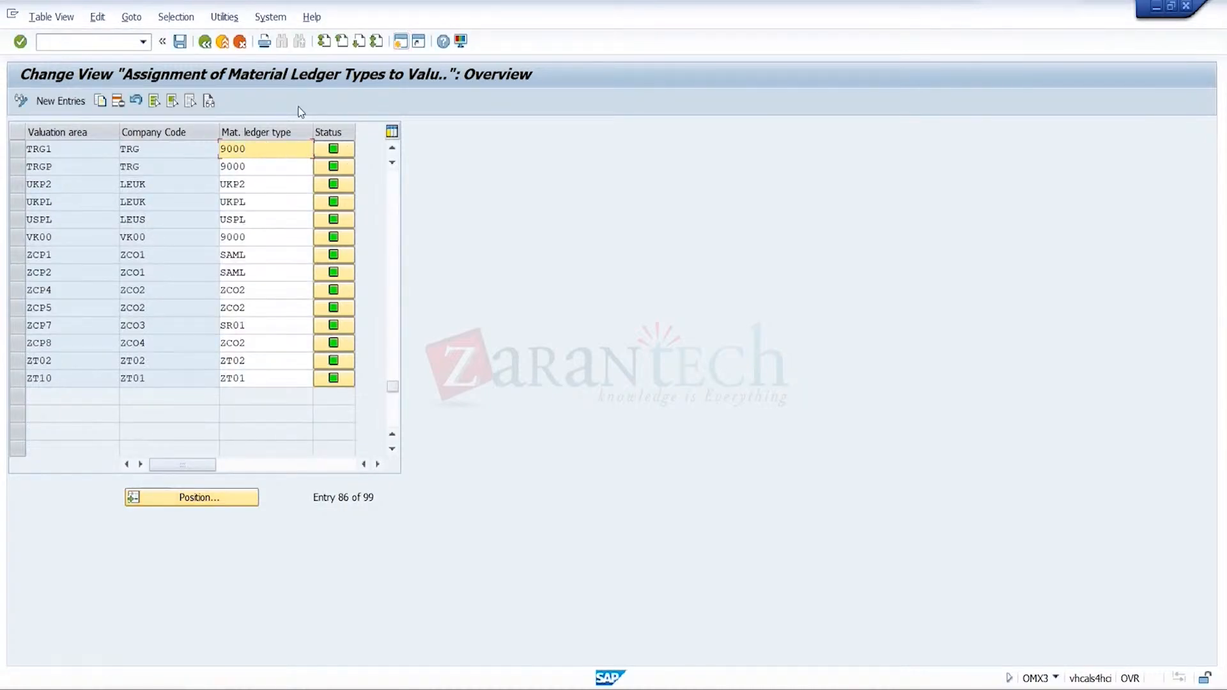
{"action": "left_click", "coordinate": [204, 42]}
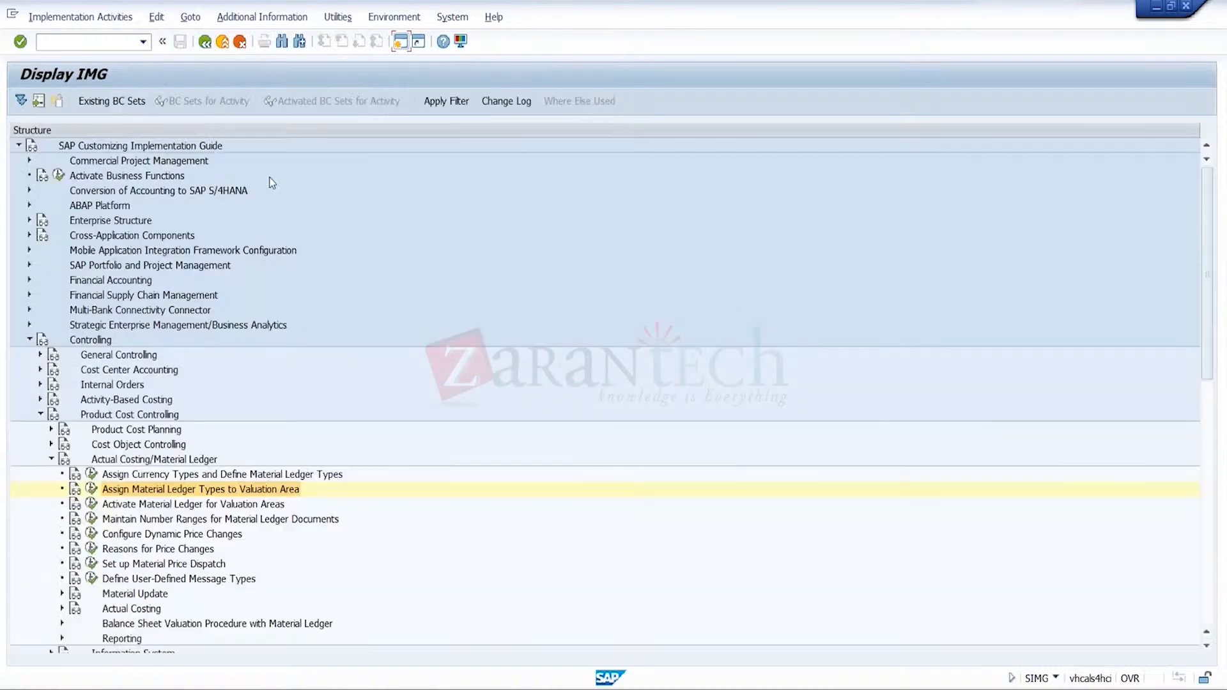
- Open Activate Material Ledger for Valuation Areas and position the table at valuation area TRG1
{"action": "left_click", "coordinate": [276, 505]}
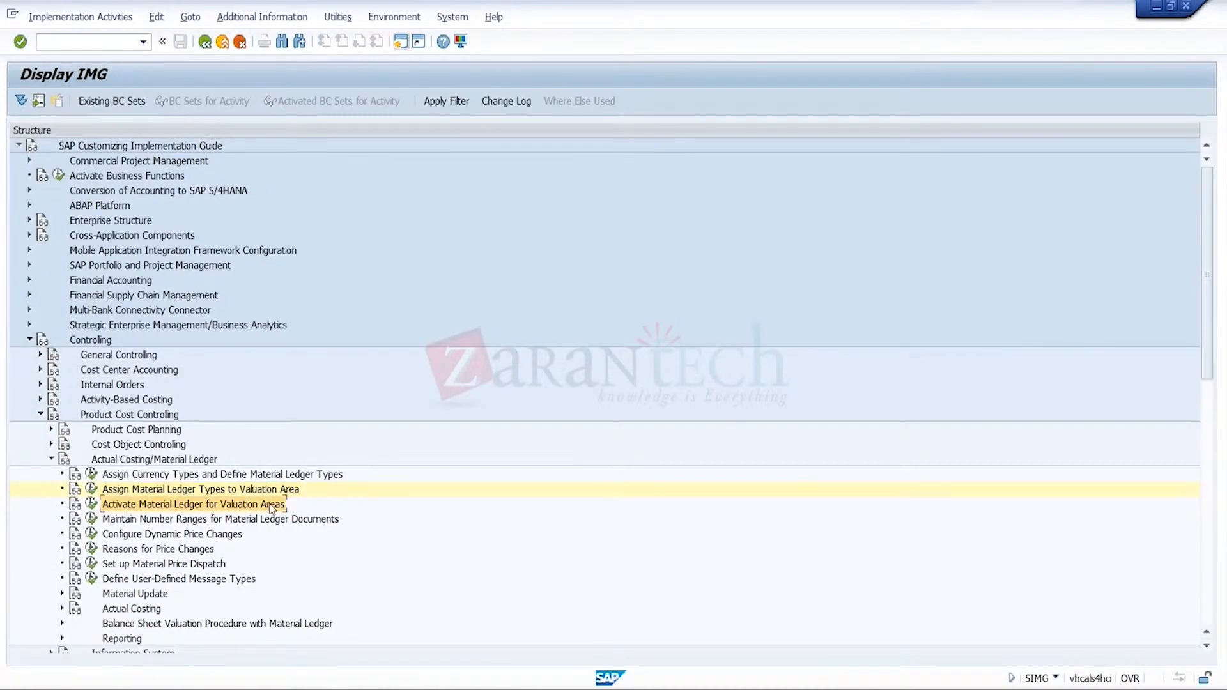
{"action": "left_click", "coordinate": [91, 504]}
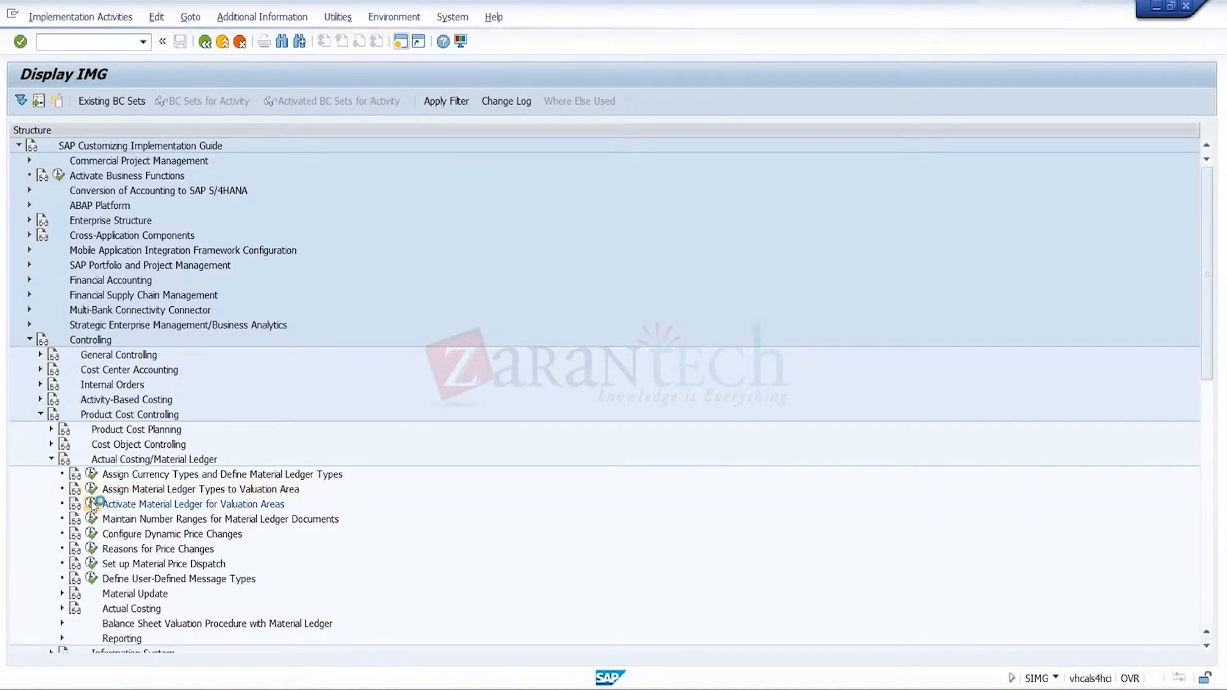
{"action": "double_click", "coordinate": [248, 211]}
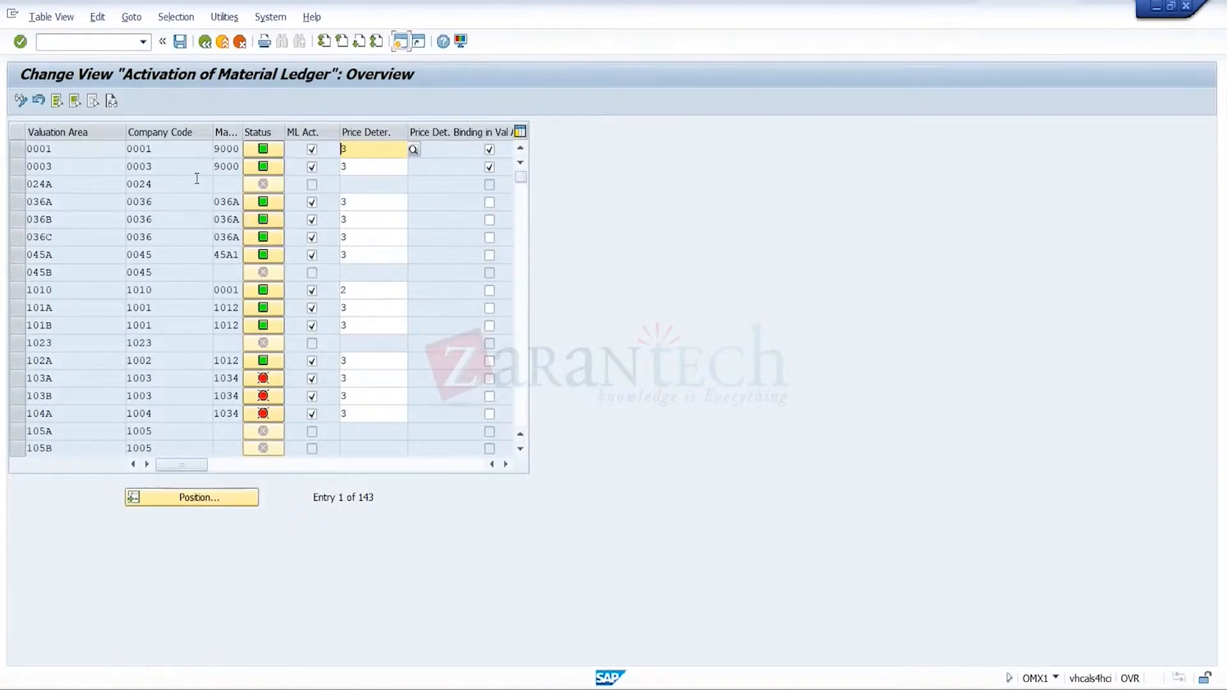
{"action": "left_click", "coordinate": [204, 507]}
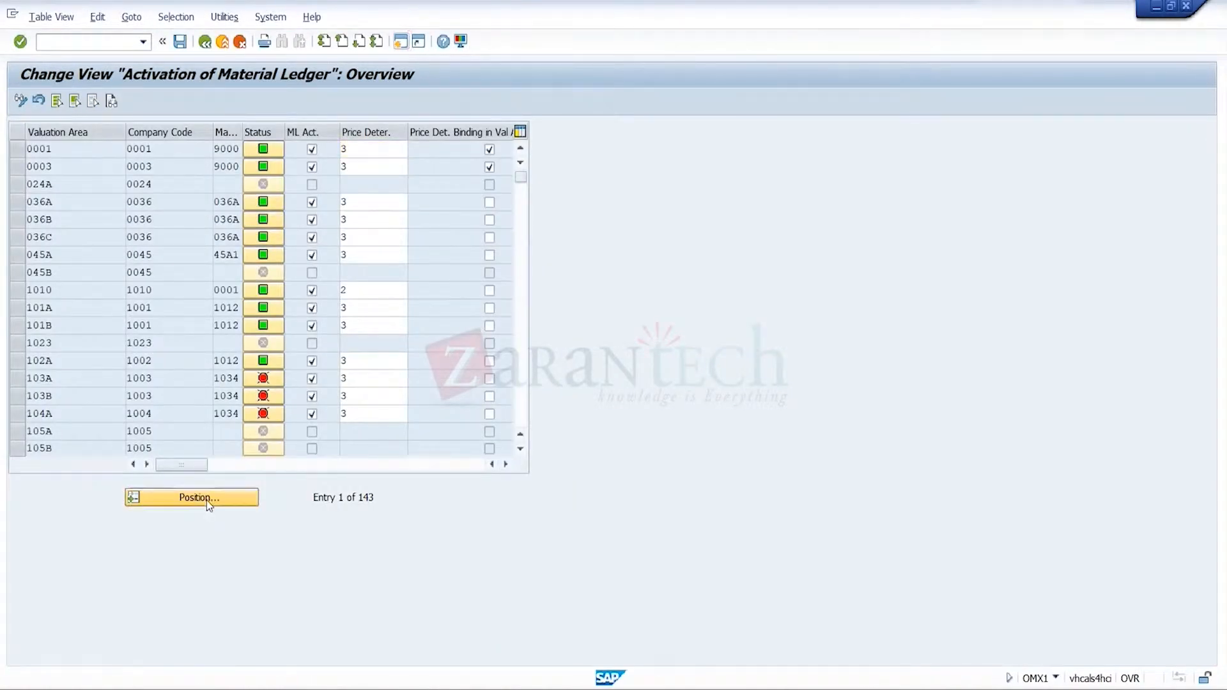
{"action": "type", "text": "TRG1"}
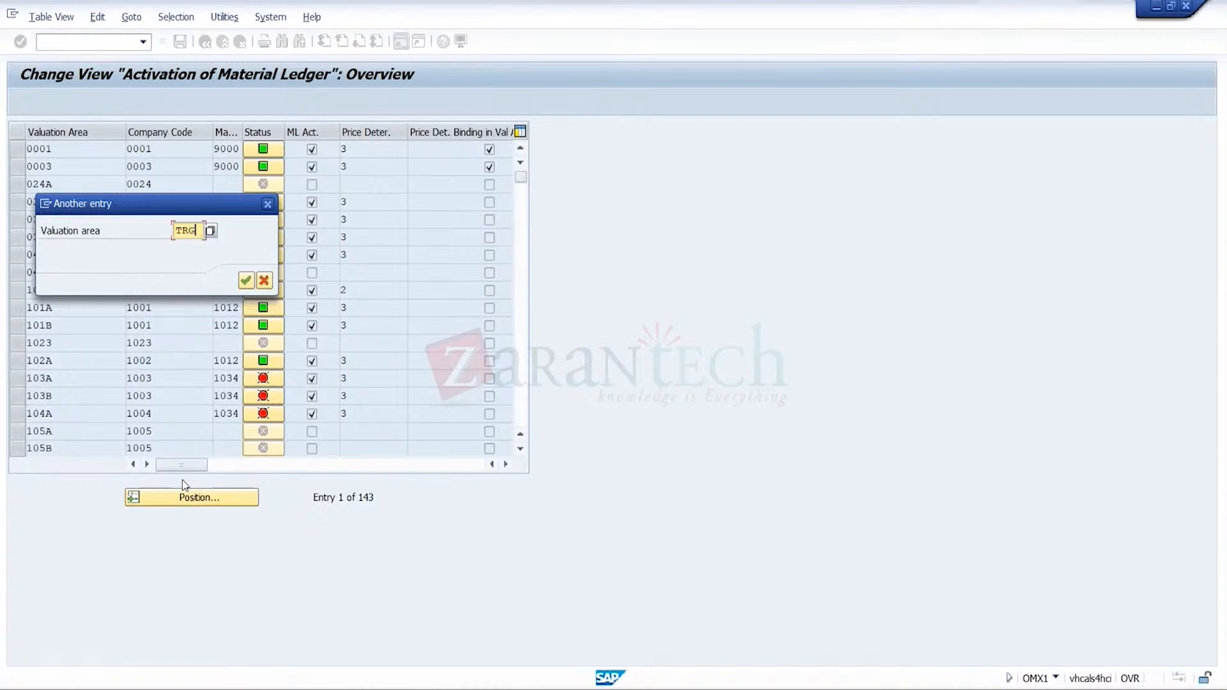
{"action": "key", "text": "Return"}
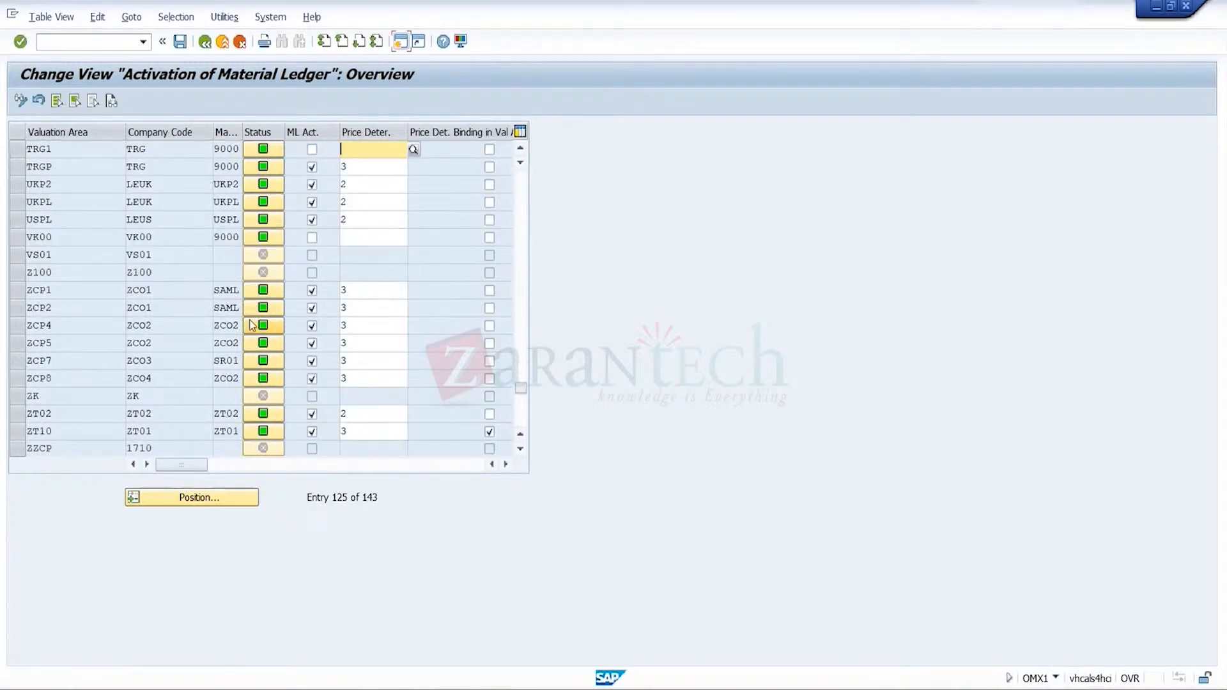
- Mark the material ledger as active for valuation area TRG1 and set its price determination to 3 (Single-/Multilevel)
{"action": "left_click", "coordinate": [312, 149]}
{"action": "left_click", "coordinate": [379, 152]}
{"action": "type", "text": "3"}
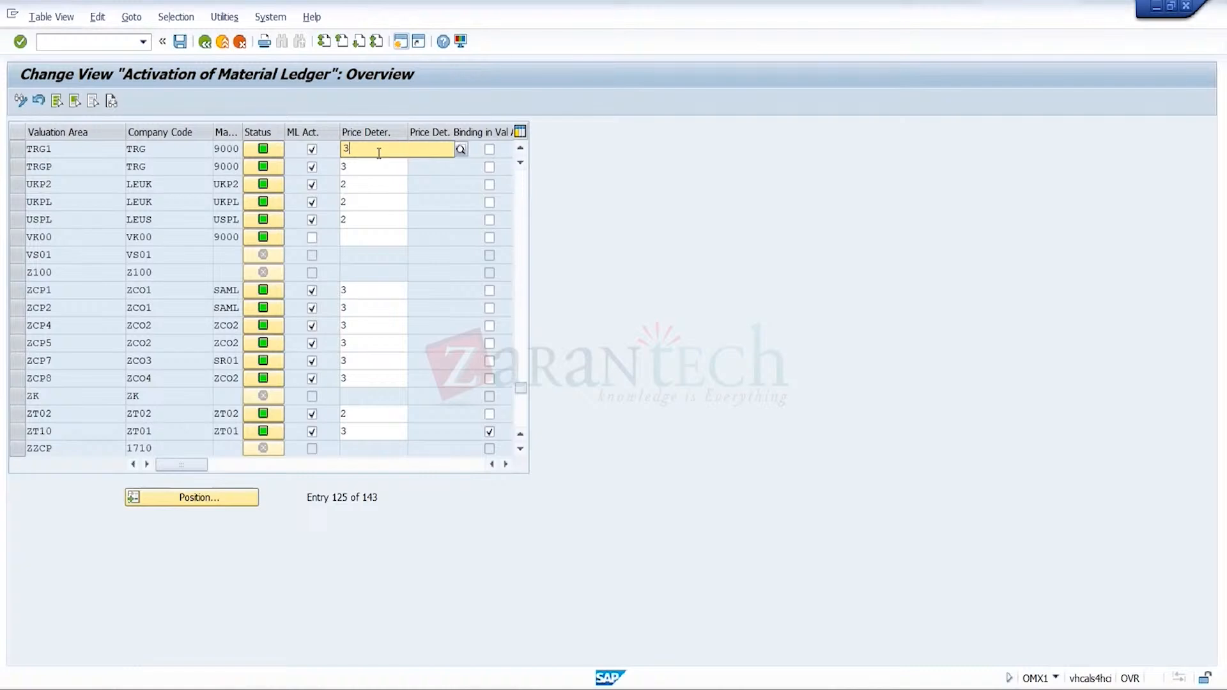
{"action": "left_click", "coordinate": [425, 192]}
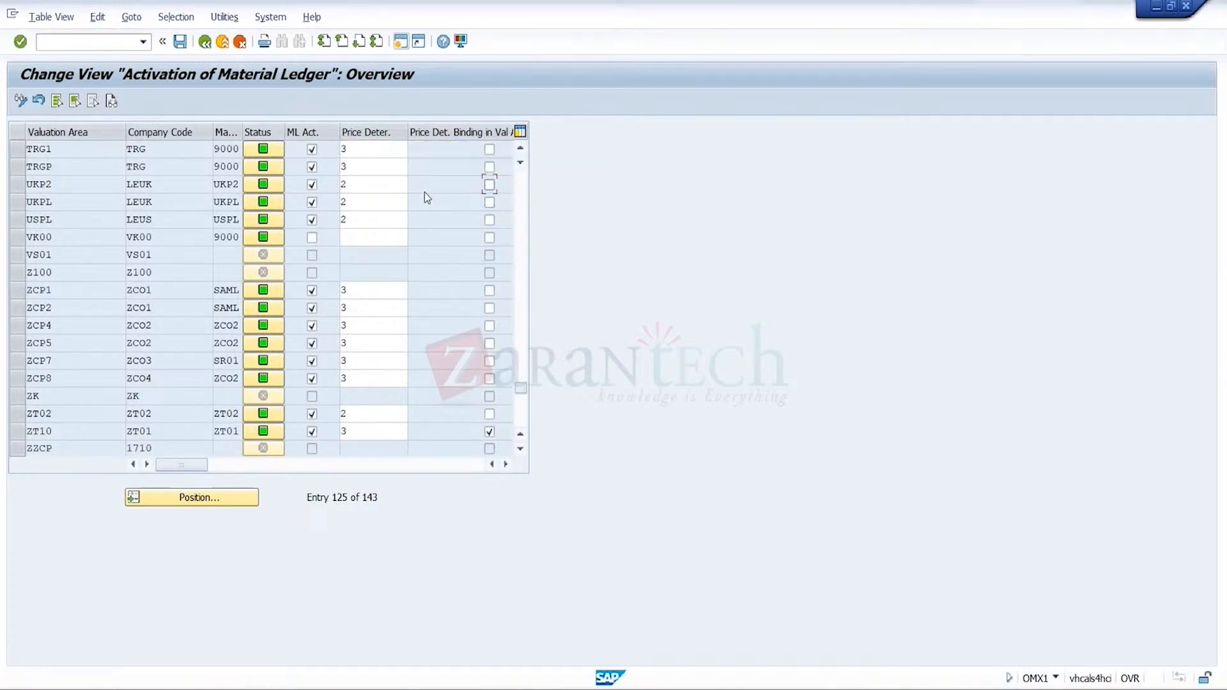
{"action": "left_click", "coordinate": [407, 154]}
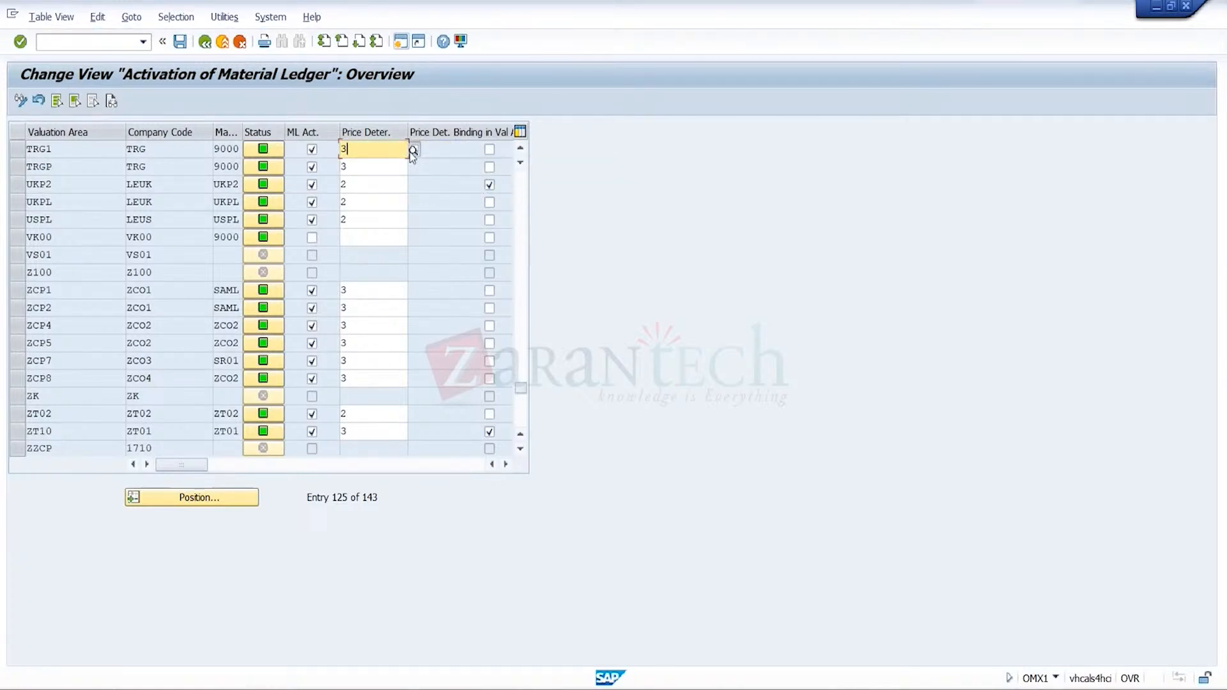
{"action": "key", "text": "F4"}
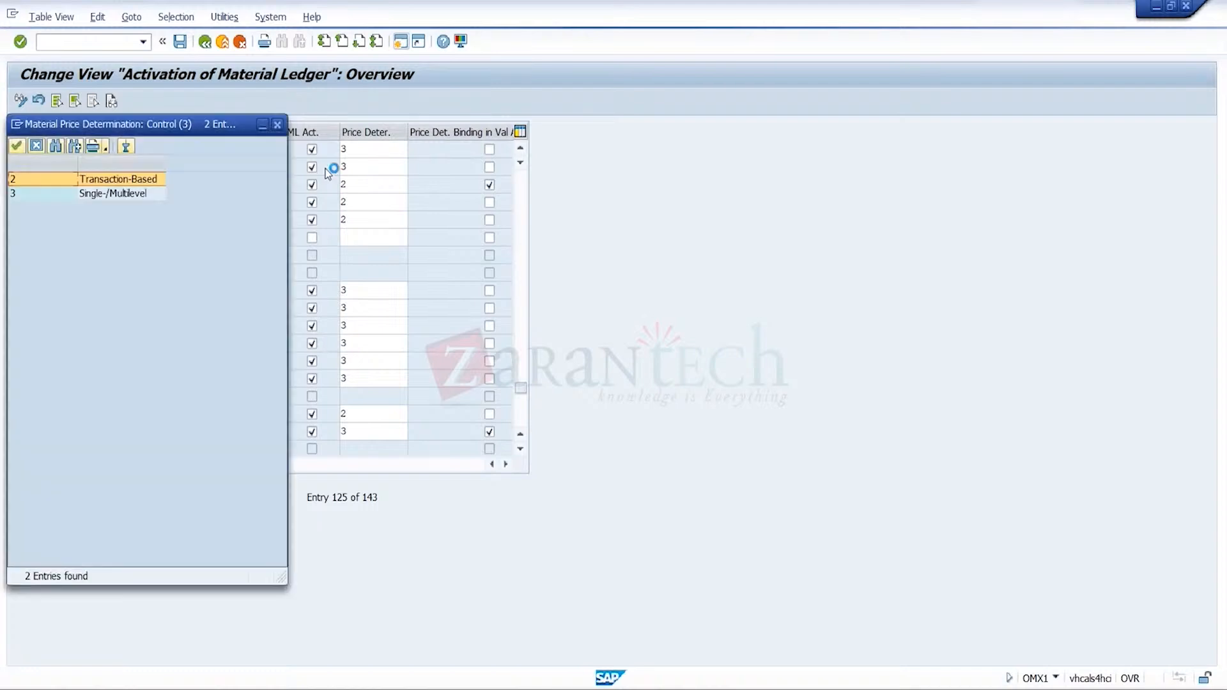
{"action": "double_click", "coordinate": [132, 195]}
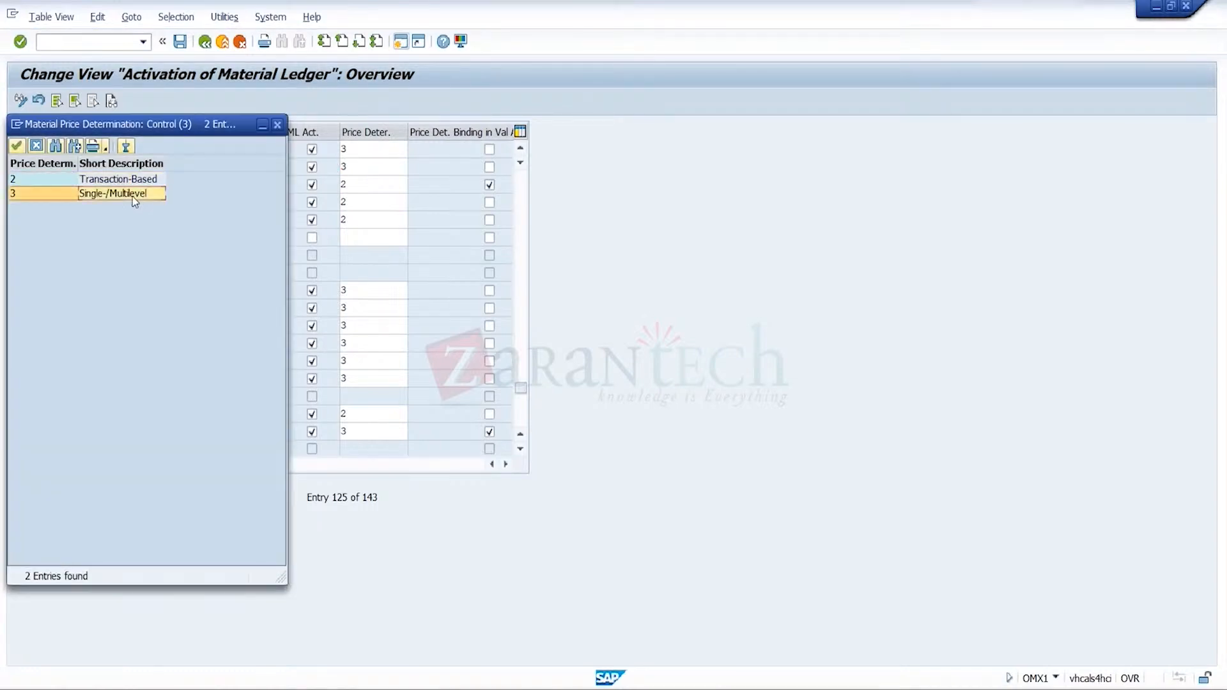
- Save the material ledger activation to customizing request S4HK903251 and close the Dolby Access window
{"action": "left_click", "coordinate": [179, 43]}
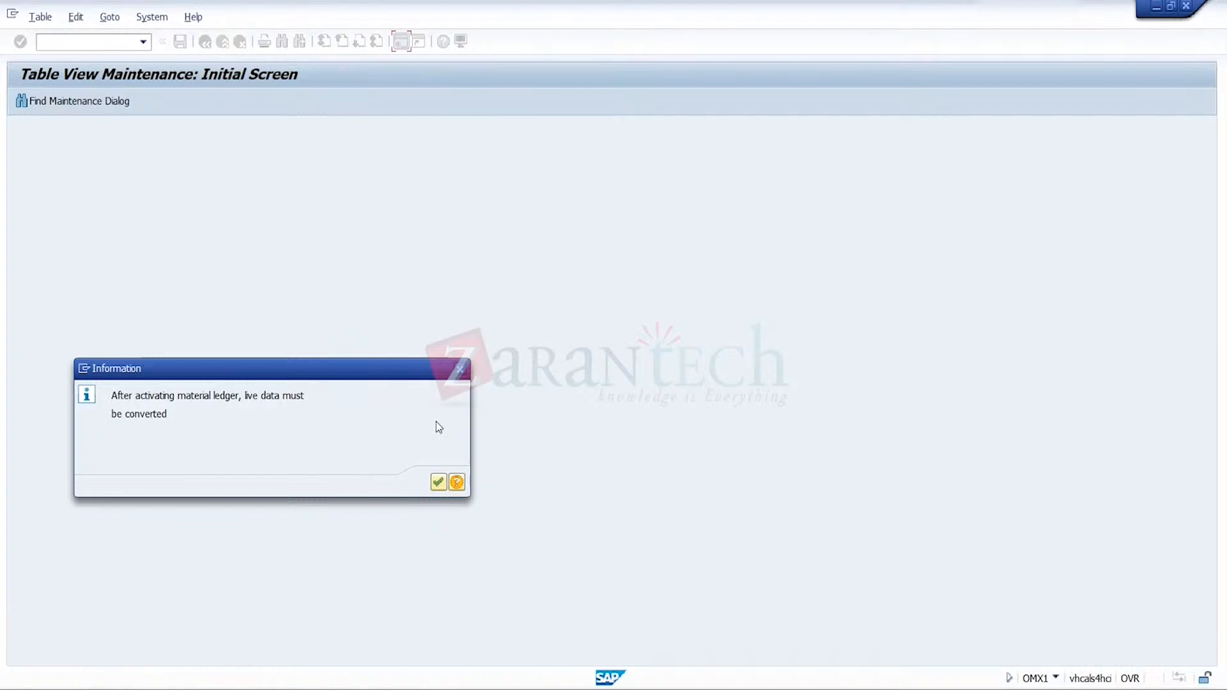
{"action": "left_click", "coordinate": [439, 483]}
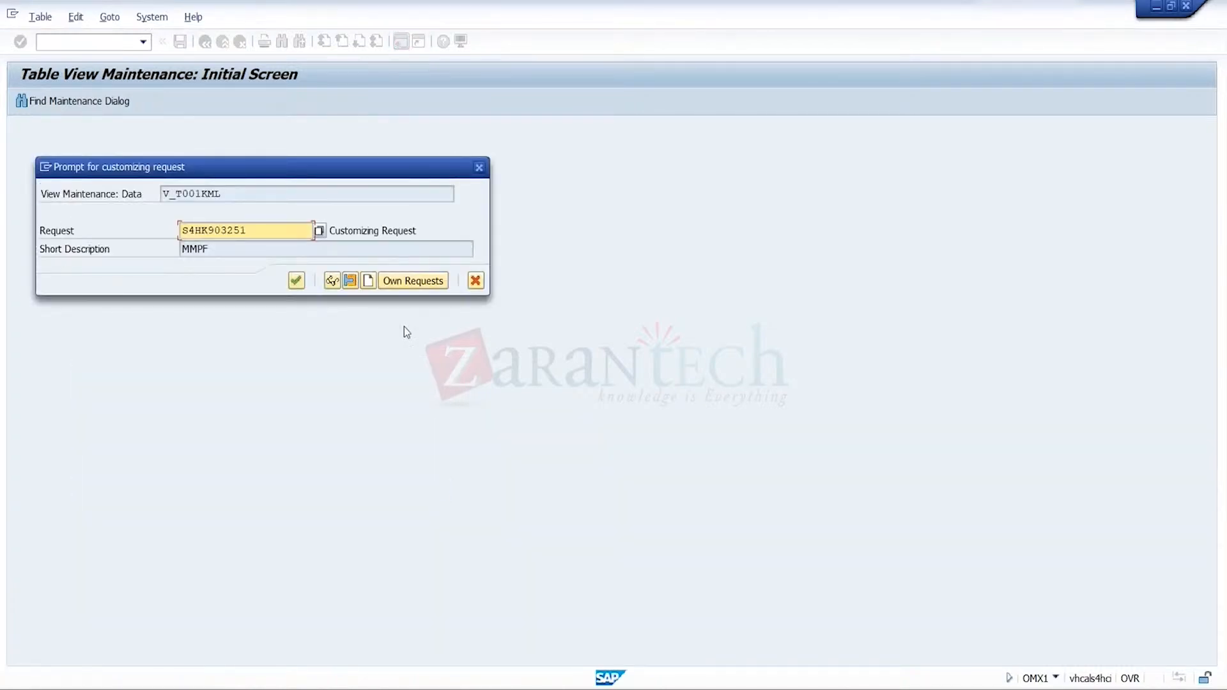
{"action": "left_click", "coordinate": [301, 285]}
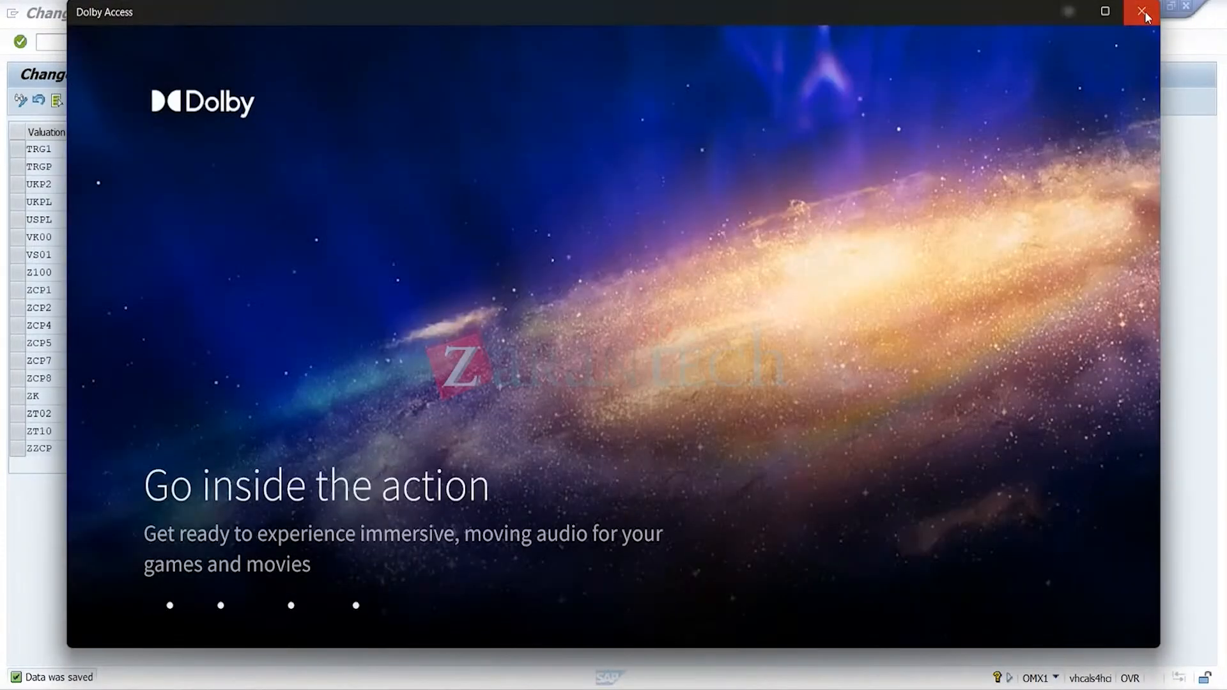
{"action": "left_click", "coordinate": [1142, 11]}
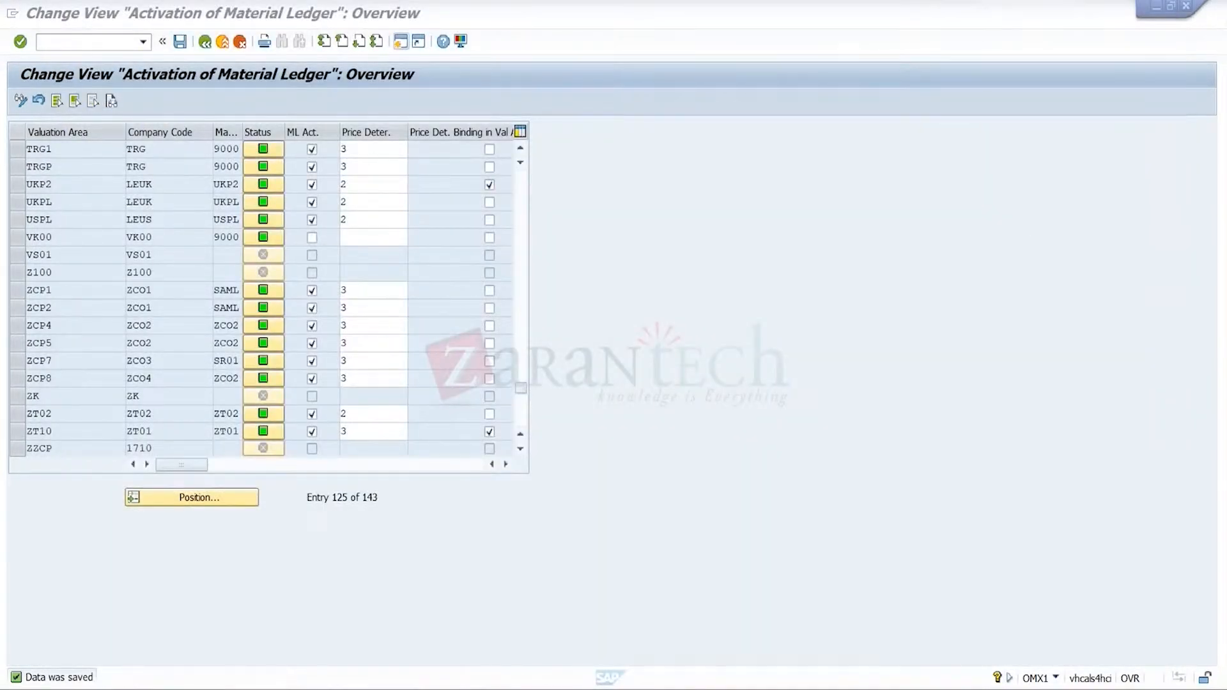
- Return to the Create Material session and cancel the open organizational levels dialog
{"action": "mouse_move", "coordinate": [854, 684]}
{"action": "left_click", "coordinate": [942, 623]}
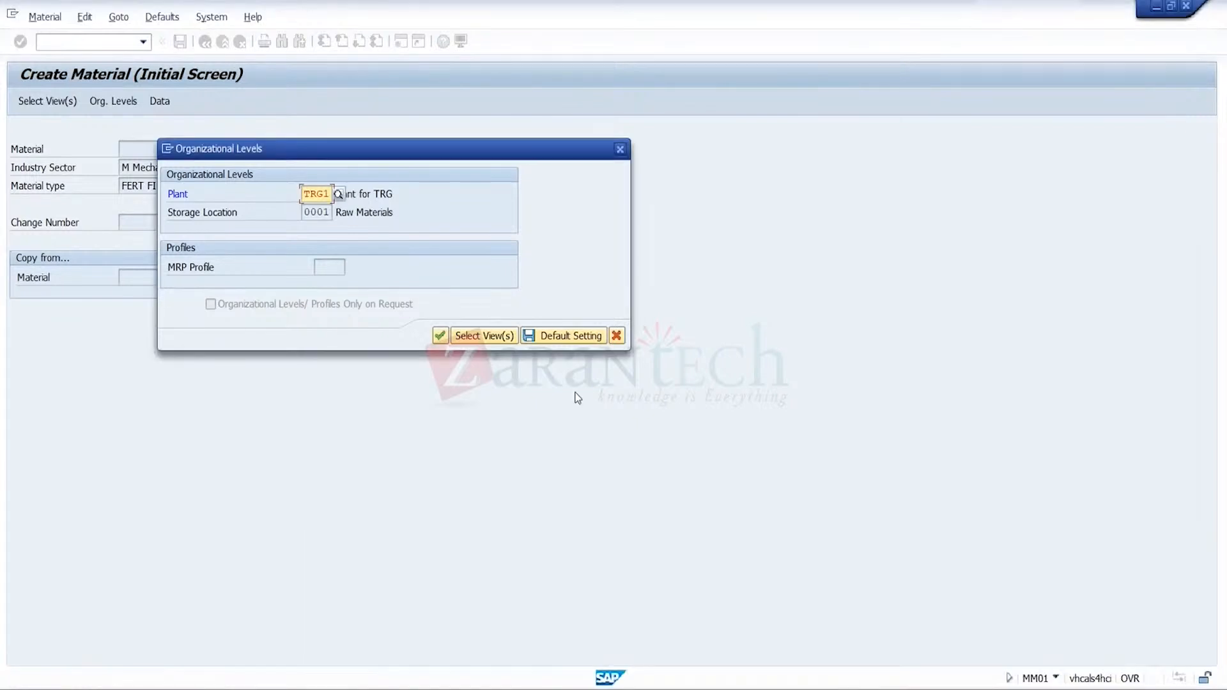
{"action": "left_click", "coordinate": [615, 337]}
{"action": "left_click", "coordinate": [47, 101]}
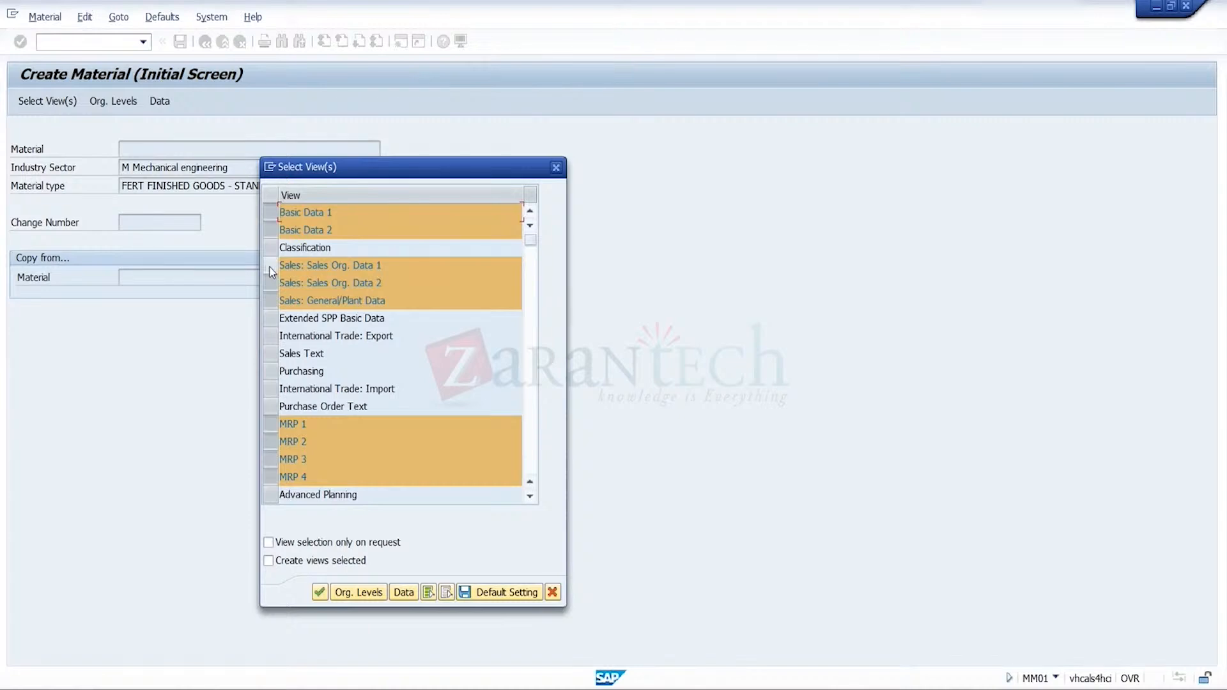
{"action": "left_click", "coordinate": [270, 283]}
{"action": "left_click", "coordinate": [270, 299]}
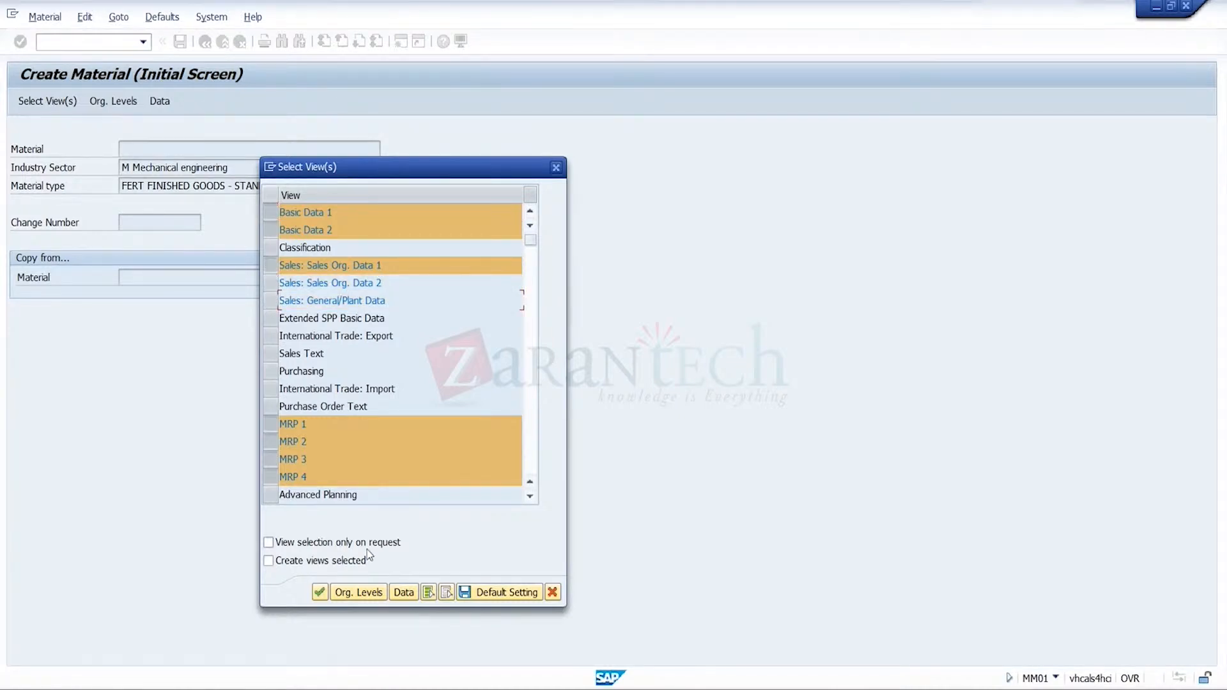
{"action": "left_click", "coordinate": [355, 593]}
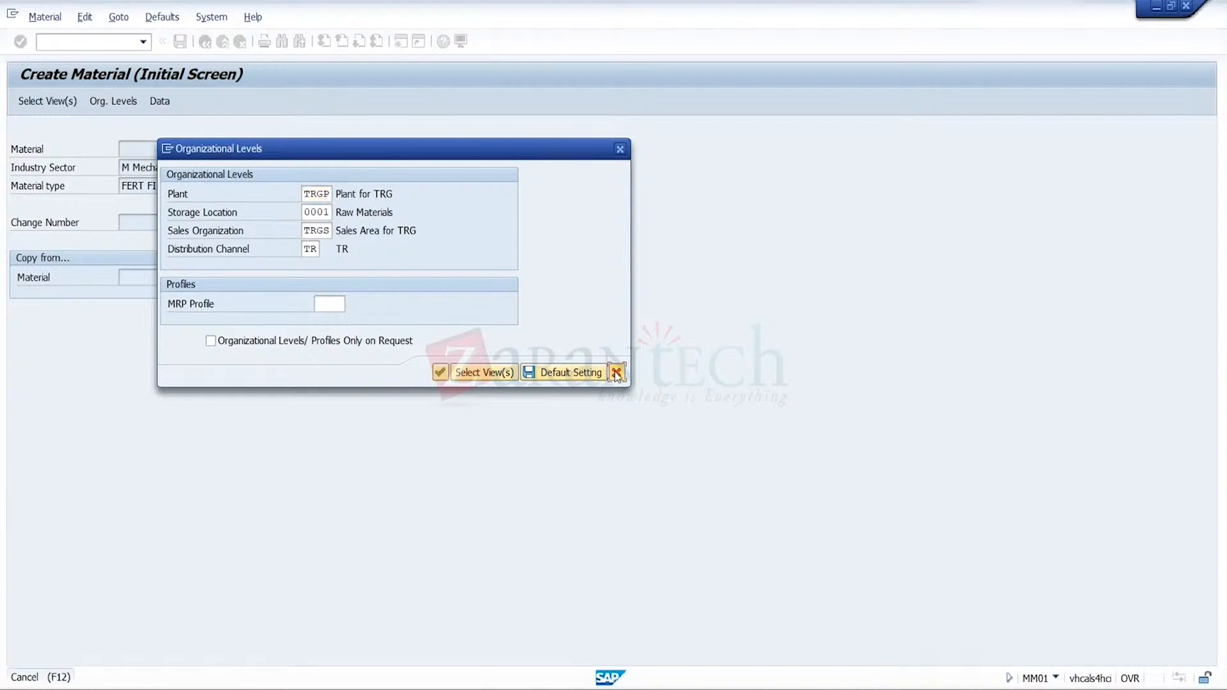
{"action": "left_click", "coordinate": [616, 372]}
- Start a new finished-goods material without the three sales views, confirming its organizational levels, and leave the material record
{"action": "left_click", "coordinate": [52, 102]}
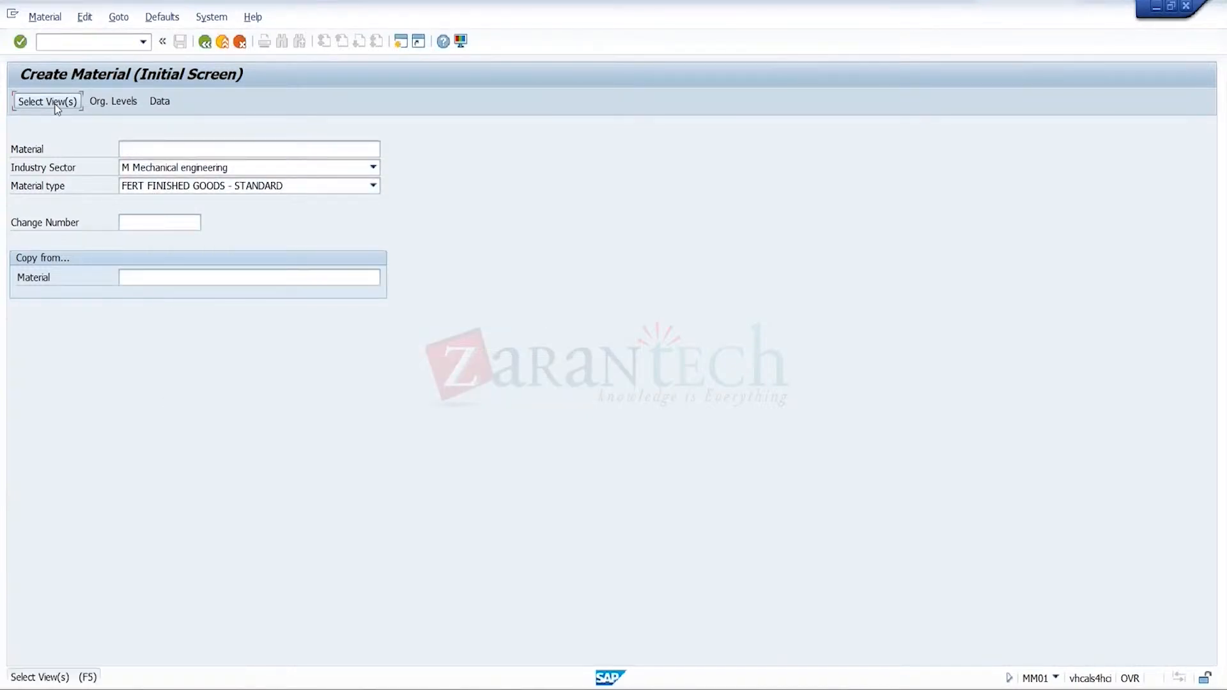
{"action": "left_click", "coordinate": [271, 264]}
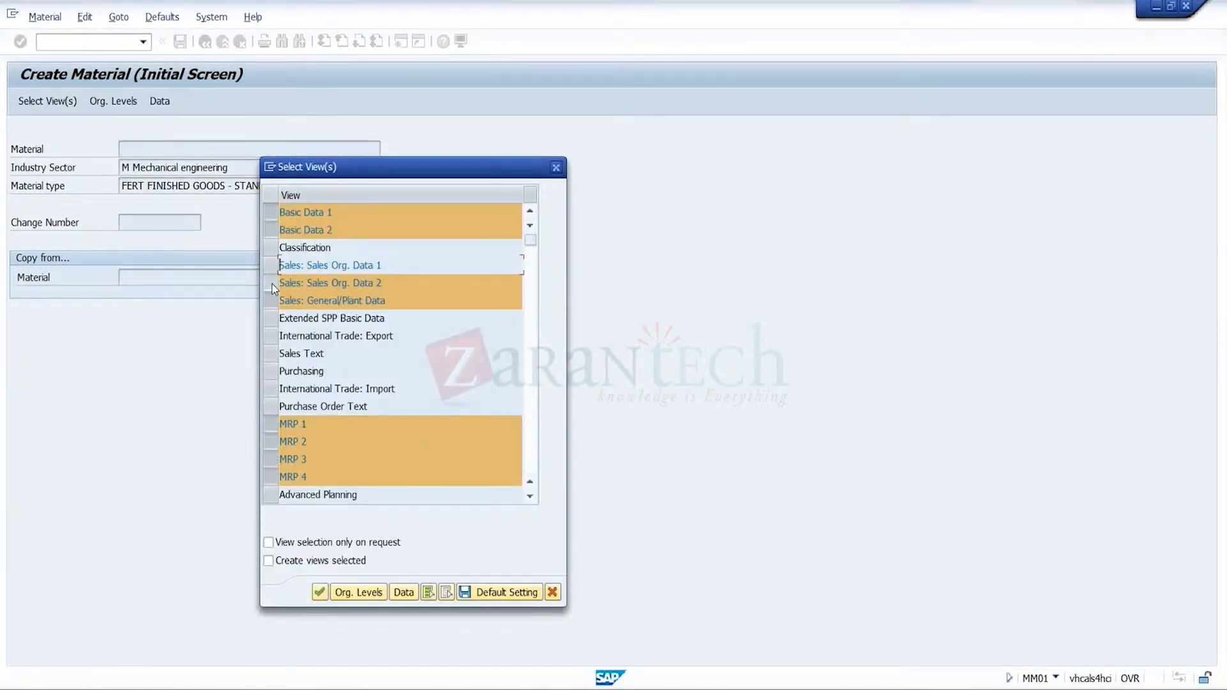
{"action": "left_click", "coordinate": [271, 283]}
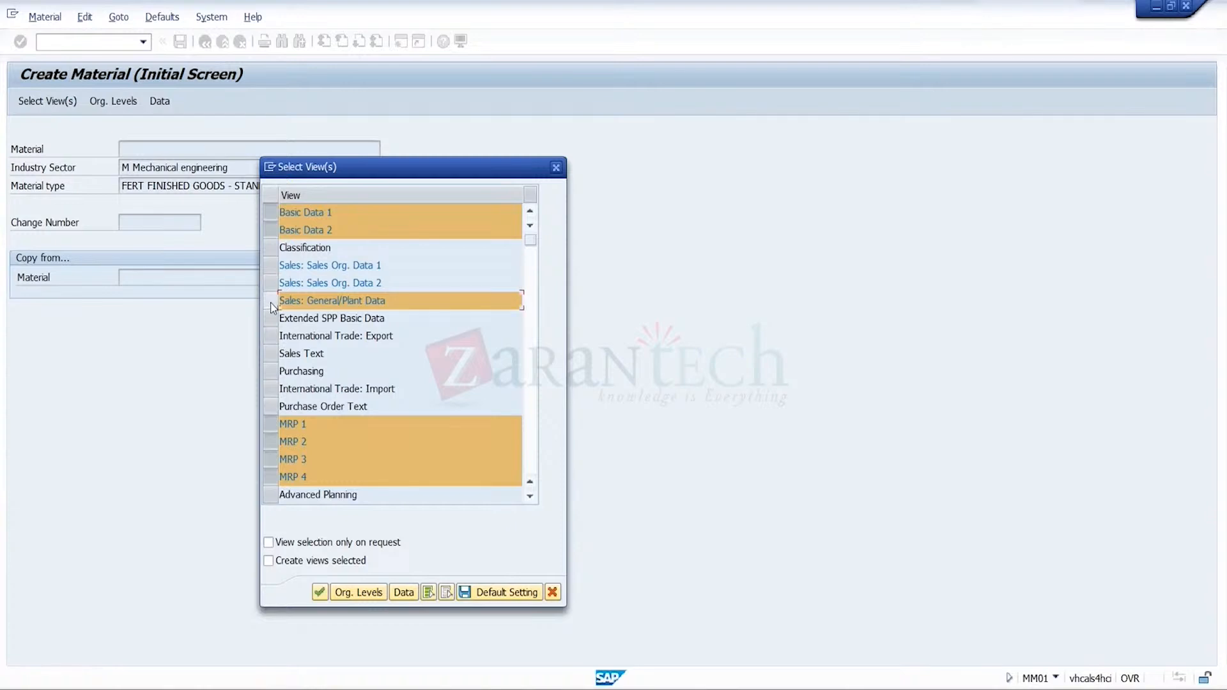
{"action": "left_click", "coordinate": [270, 301]}
{"action": "left_click", "coordinate": [356, 594]}
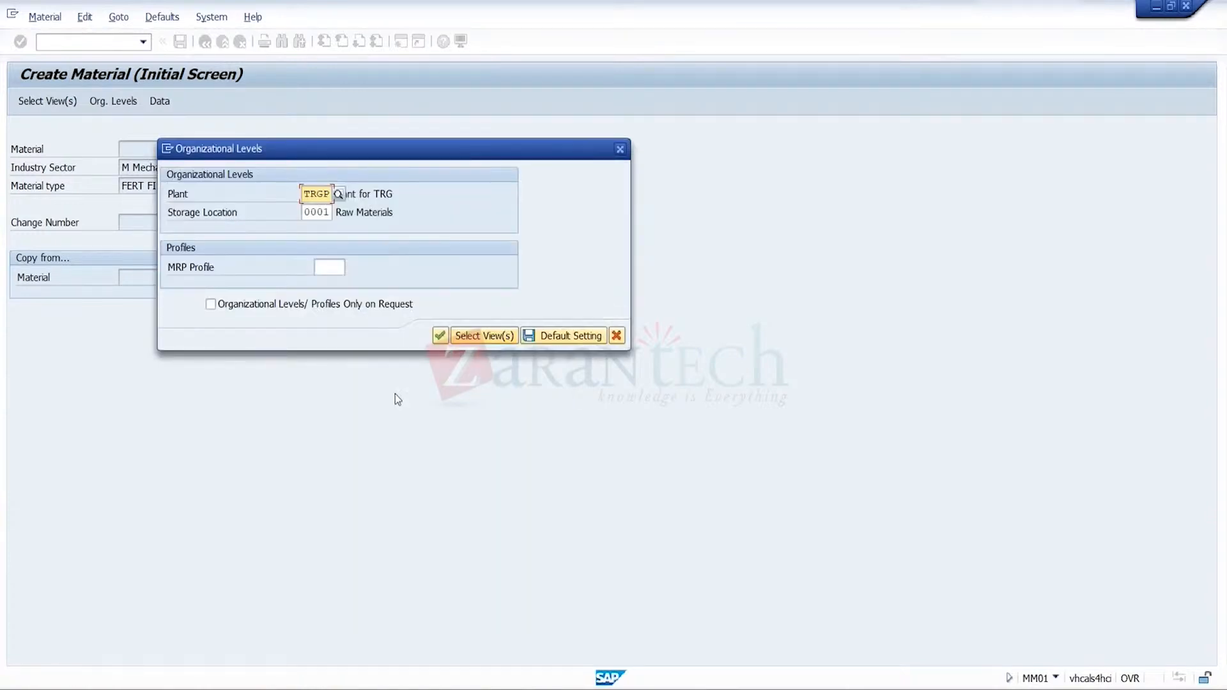
{"action": "left_click", "coordinate": [442, 336]}
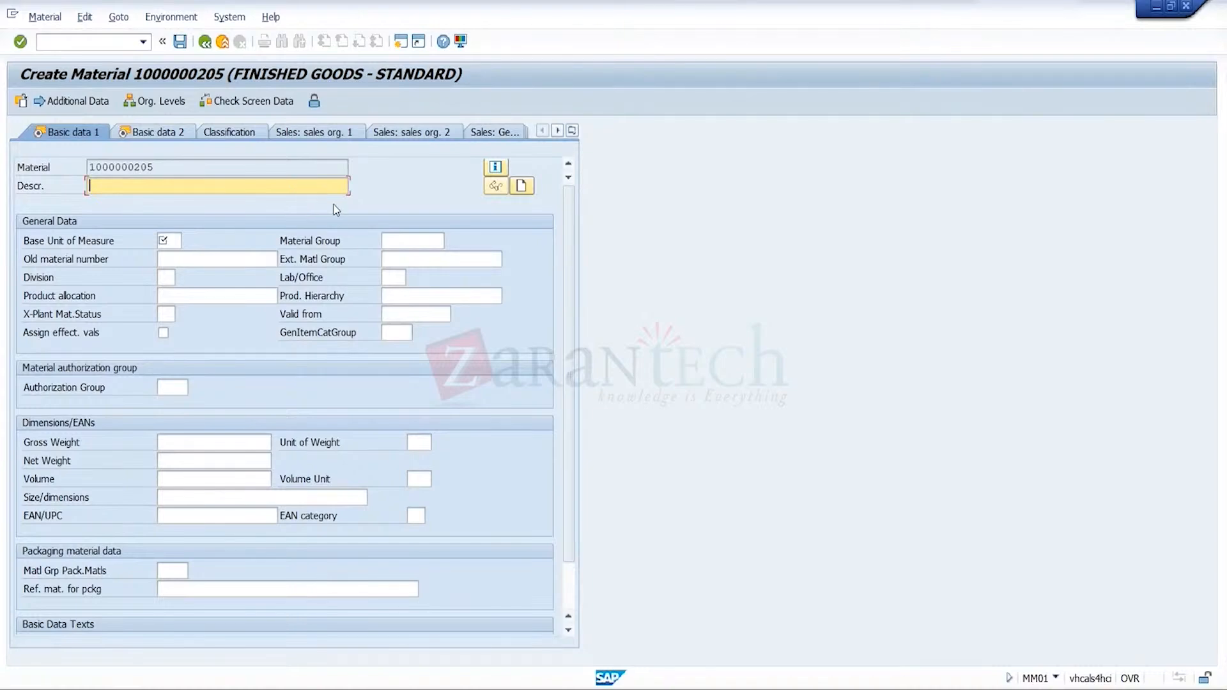
{"action": "left_click", "coordinate": [220, 46]}
{"action": "left_click", "coordinate": [322, 342]}
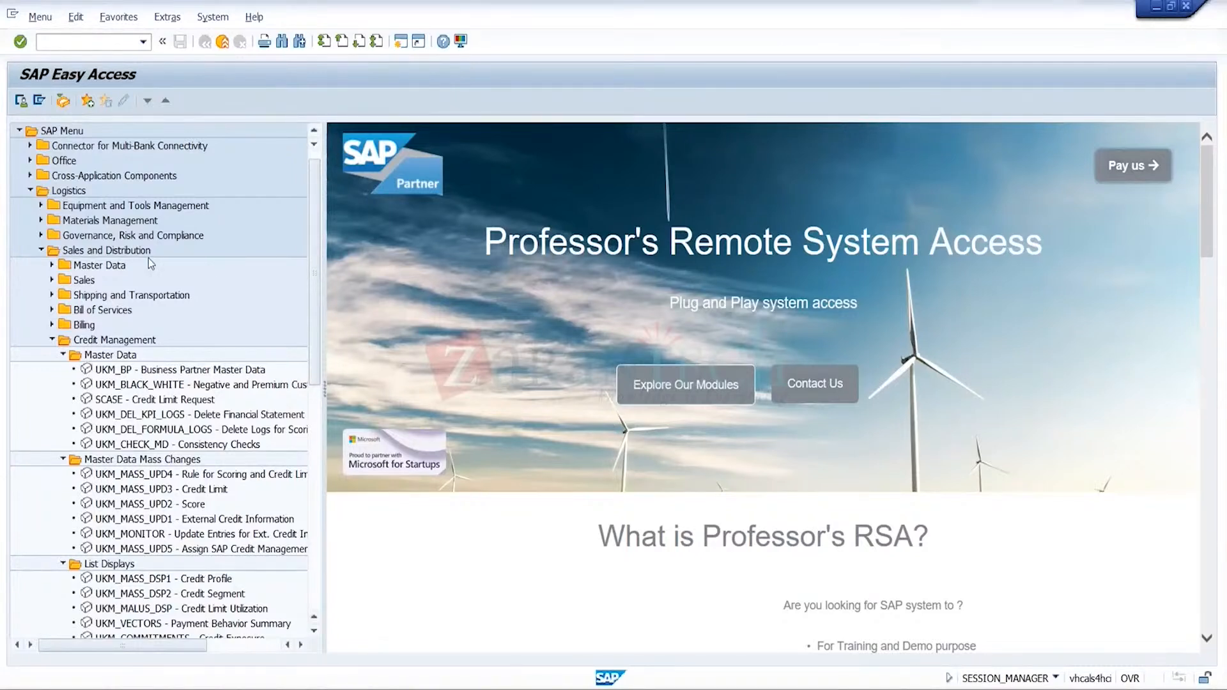
- Open CKMSTART (Set Valuation Areas as Productive) from the Production Startup folder of Actual Costing/Material Ledger
{"action": "left_click", "coordinate": [40, 250]}
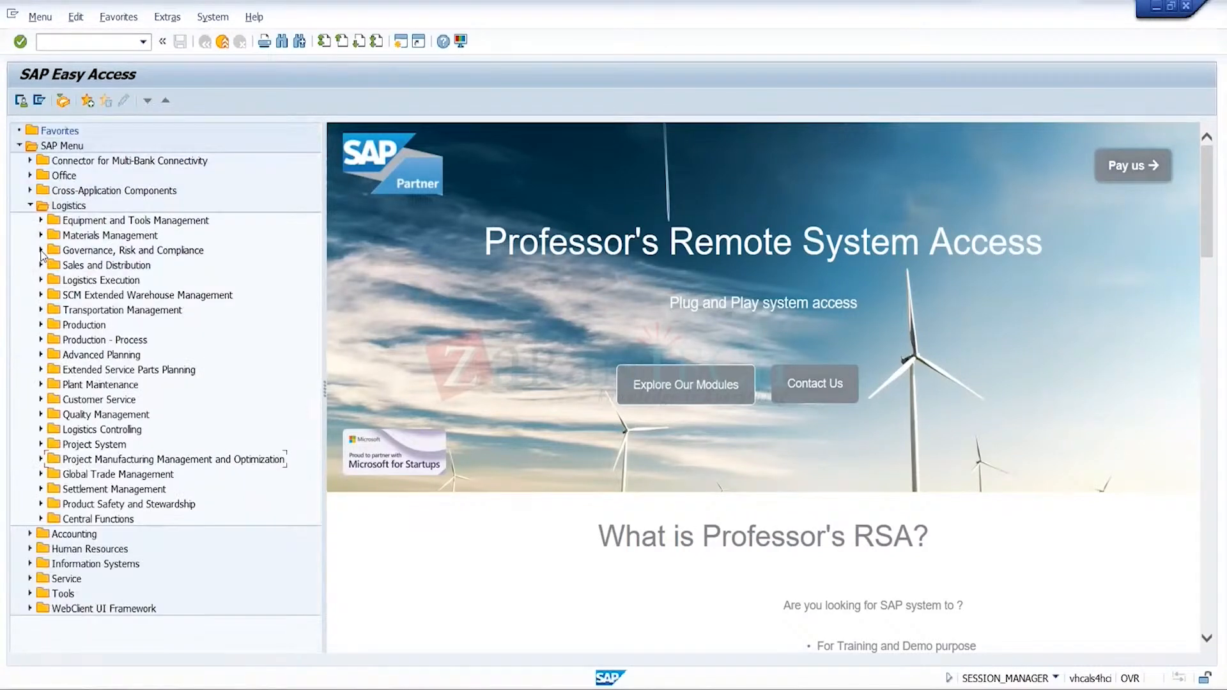
{"action": "left_click", "coordinate": [31, 205]}
{"action": "left_click", "coordinate": [31, 220]}
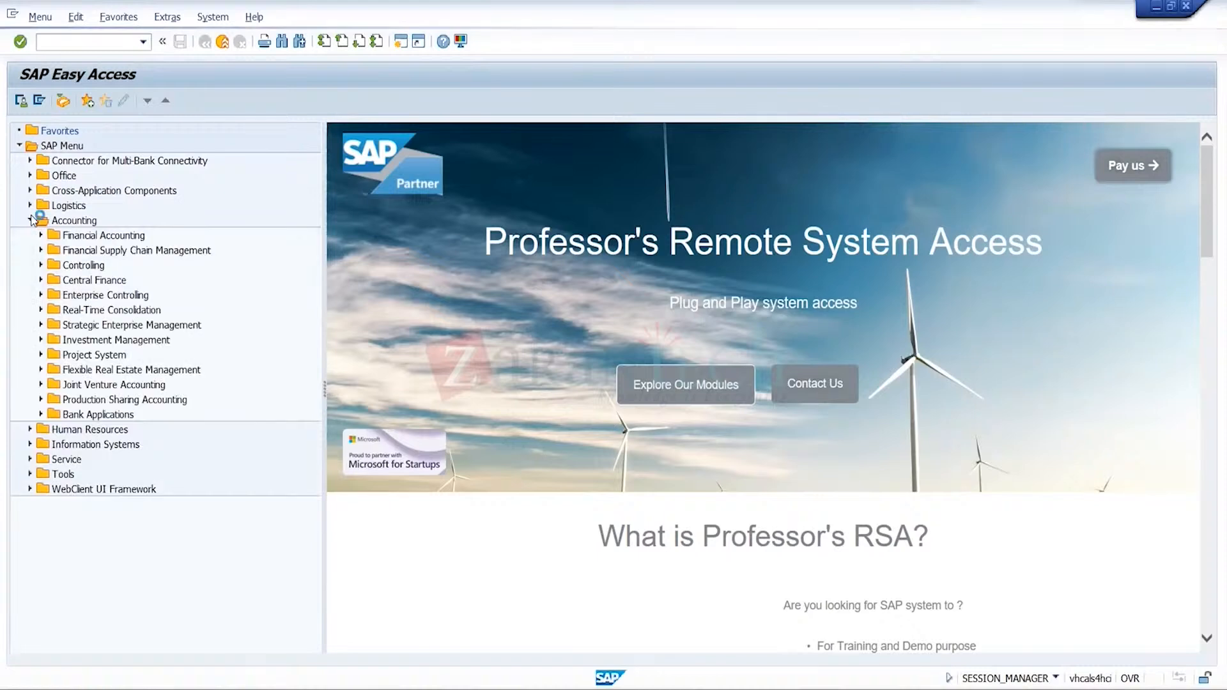
{"action": "left_click", "coordinate": [41, 265]}
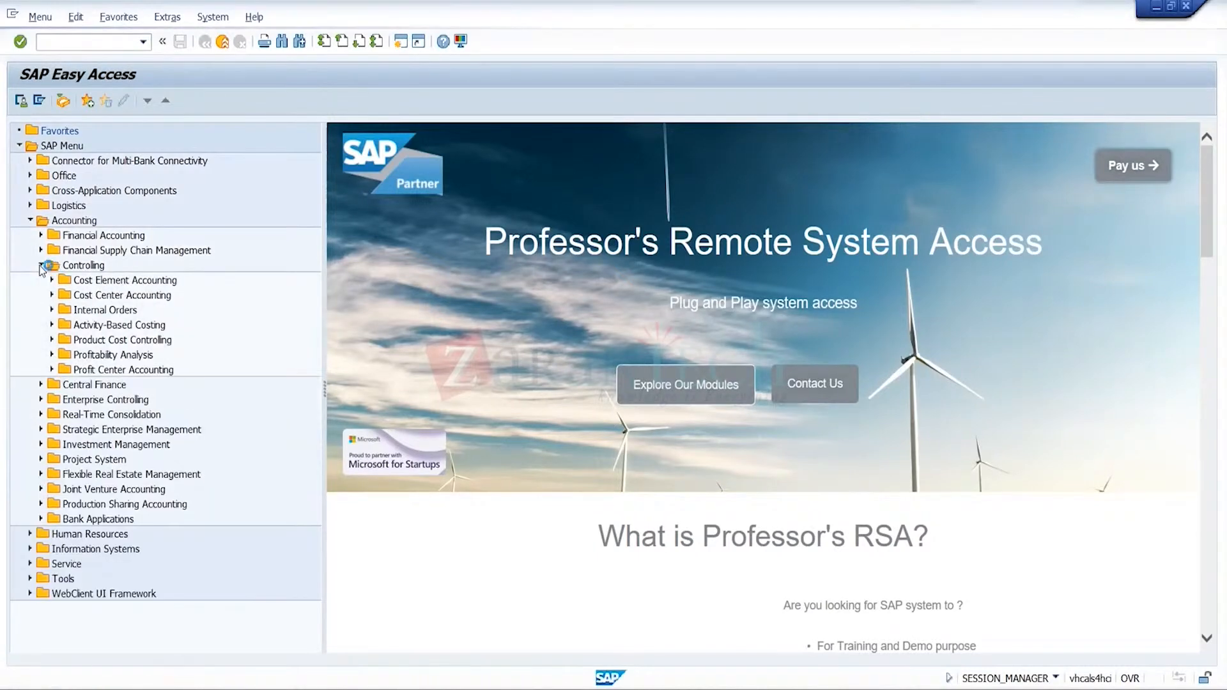
{"action": "left_click", "coordinate": [51, 341]}
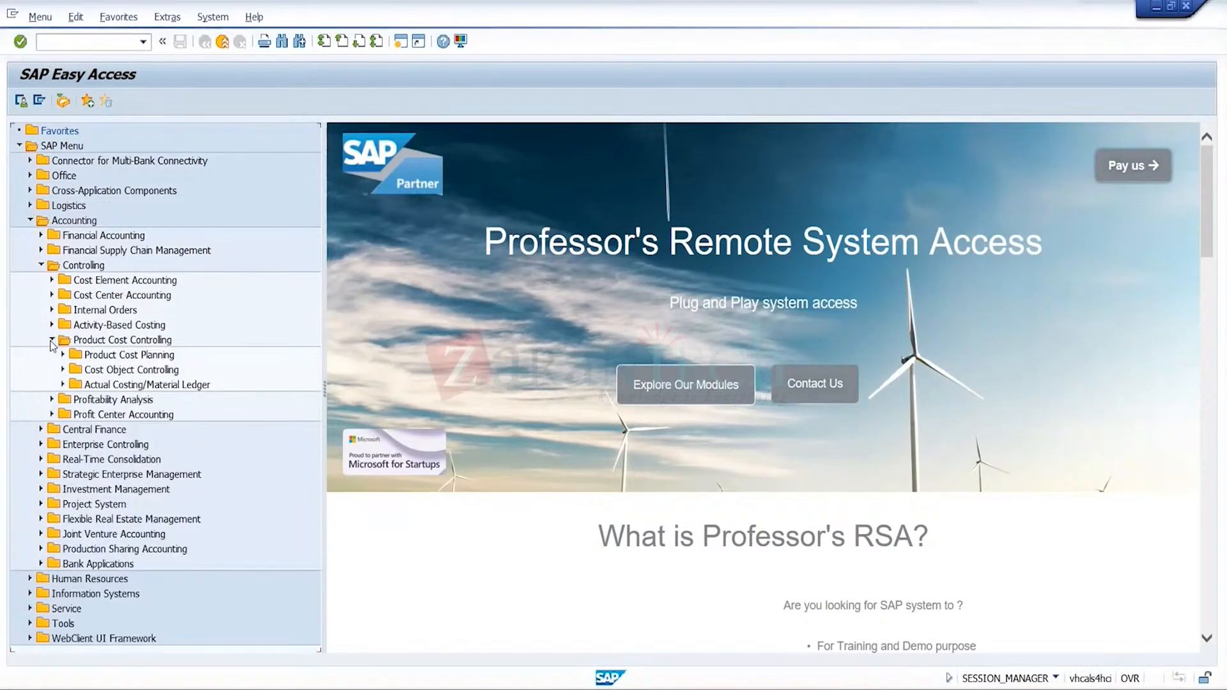
{"action": "left_click", "coordinate": [63, 385]}
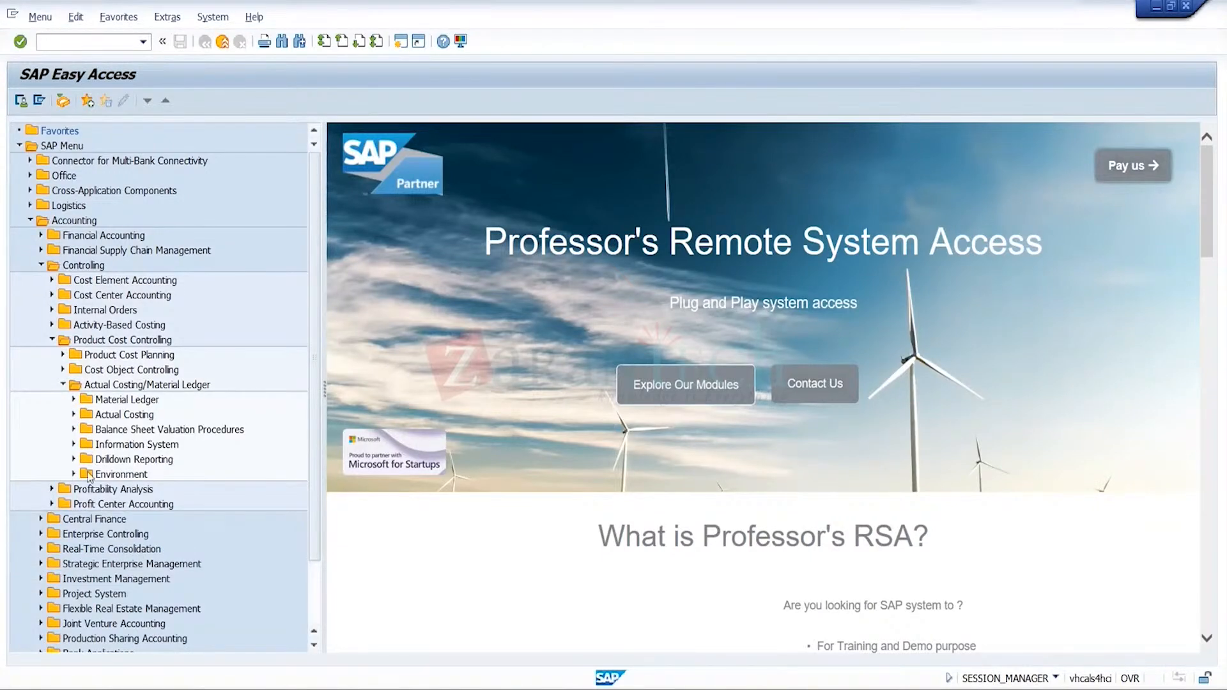
{"action": "left_click", "coordinate": [74, 474]}
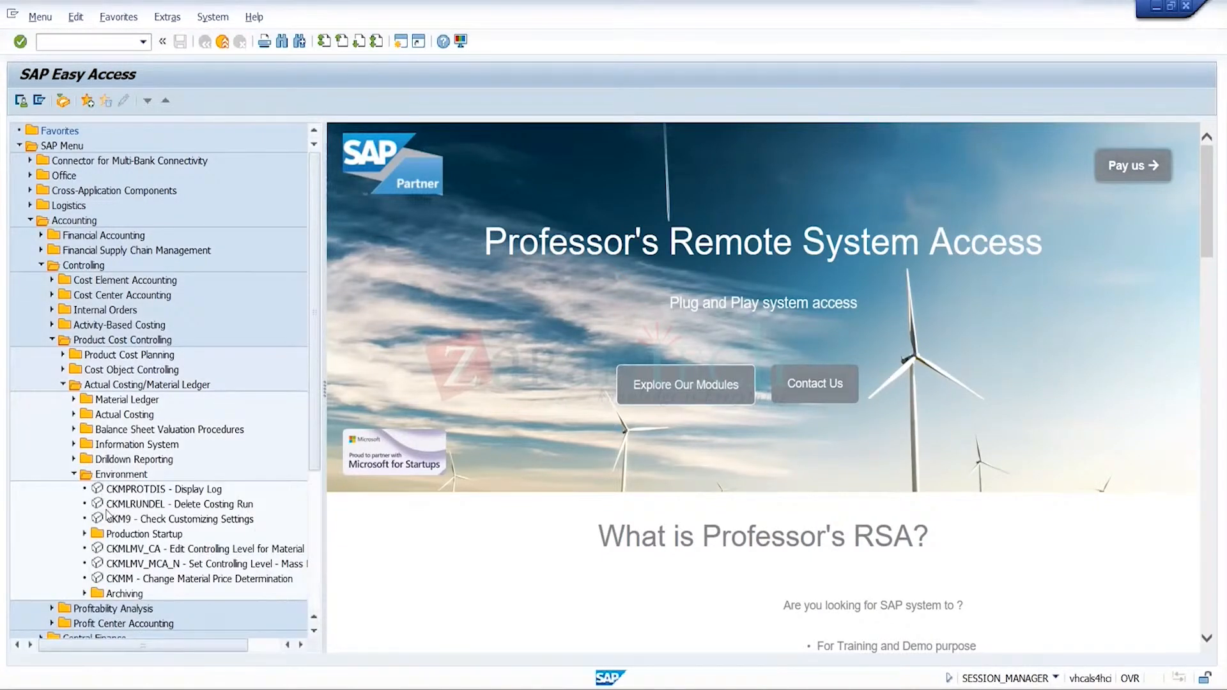
{"action": "left_click", "coordinate": [87, 533]}
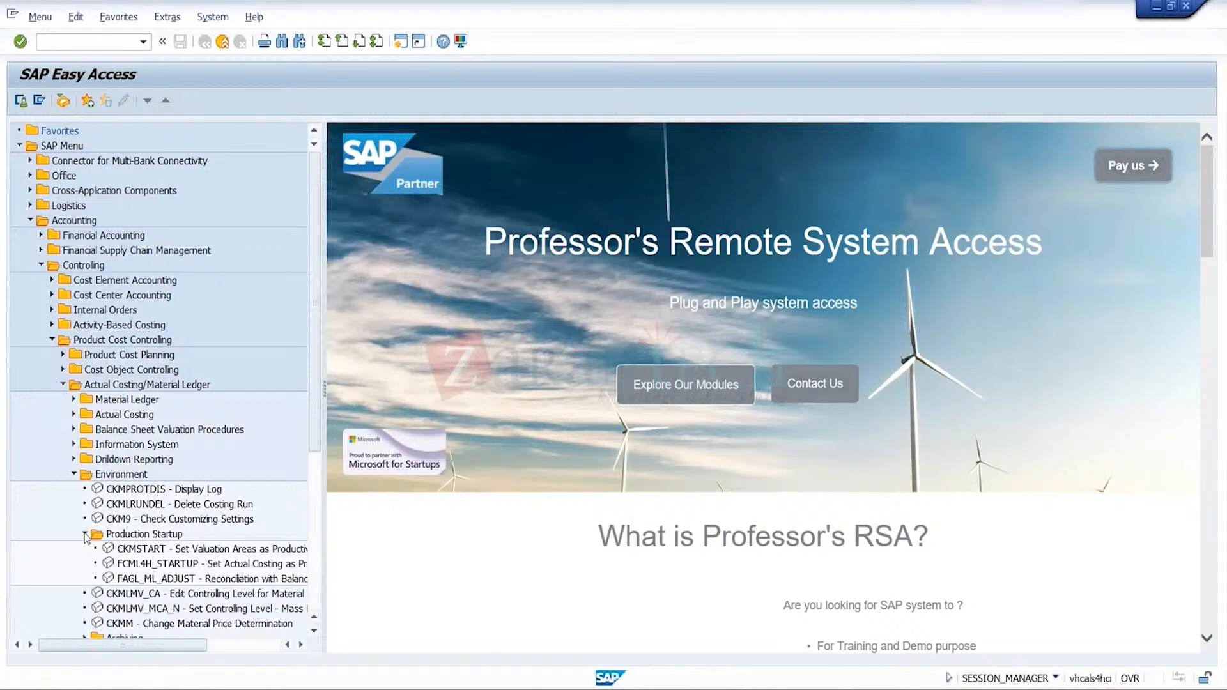
{"action": "double_click", "coordinate": [204, 552]}
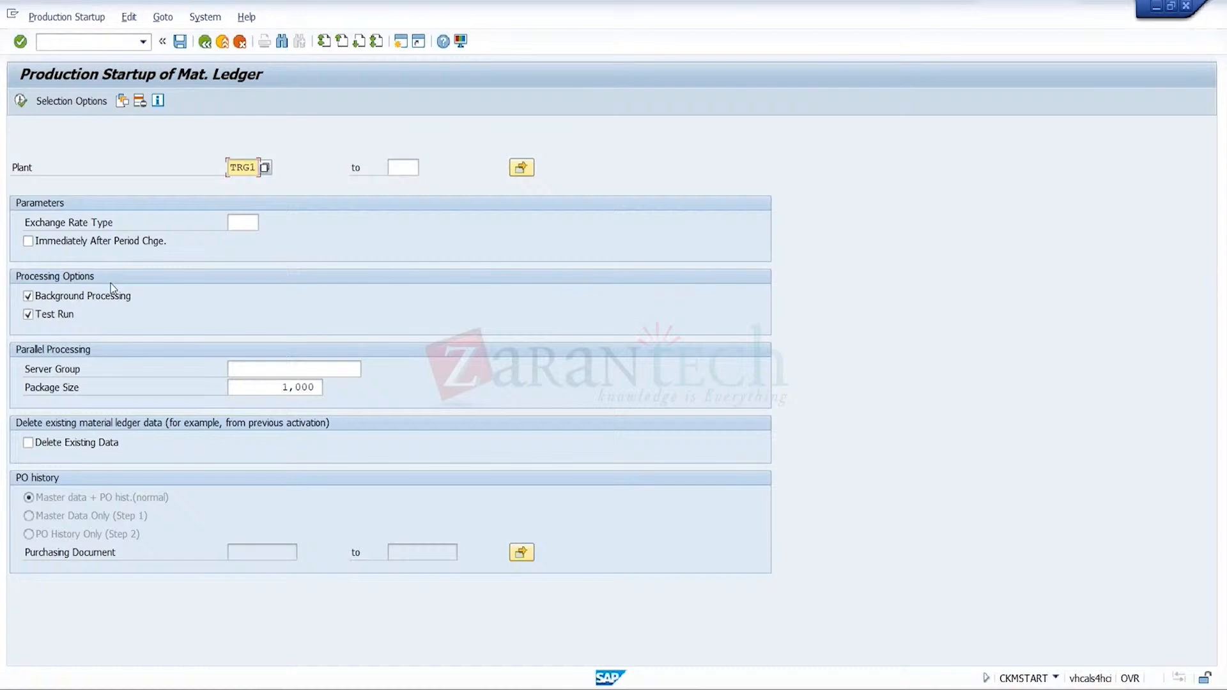
- Run the material ledger production startup for plant TRG1 with background processing and test run disabled
{"action": "left_click", "coordinate": [111, 298]}
{"action": "left_click", "coordinate": [58, 319]}
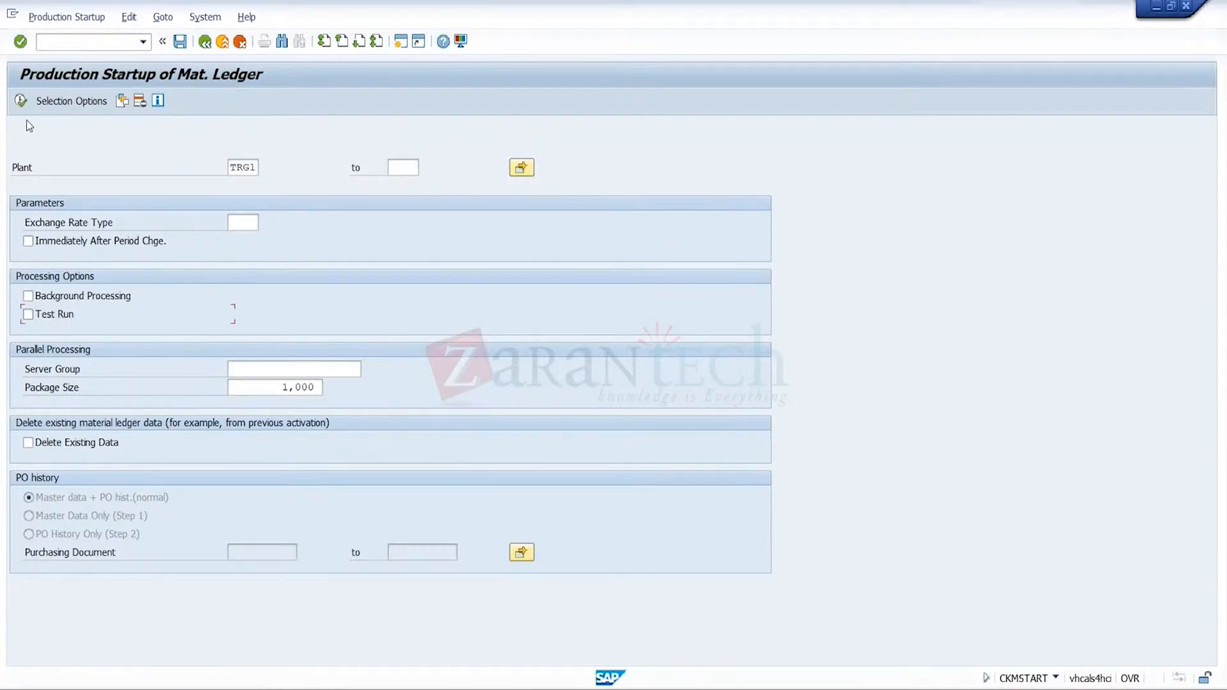
{"action": "left_click", "coordinate": [22, 101]}
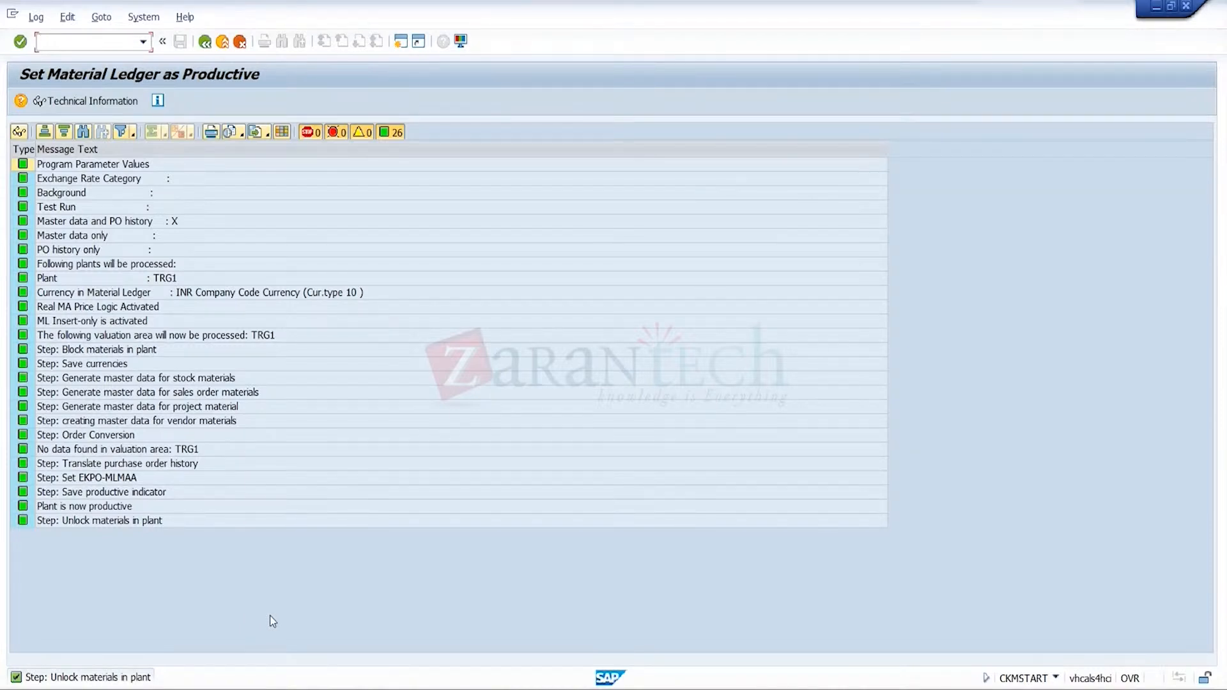
- Switch to another SAP Easy Access session and start transaction MM01 to create a material
{"action": "mouse_move", "coordinate": [793, 684]}
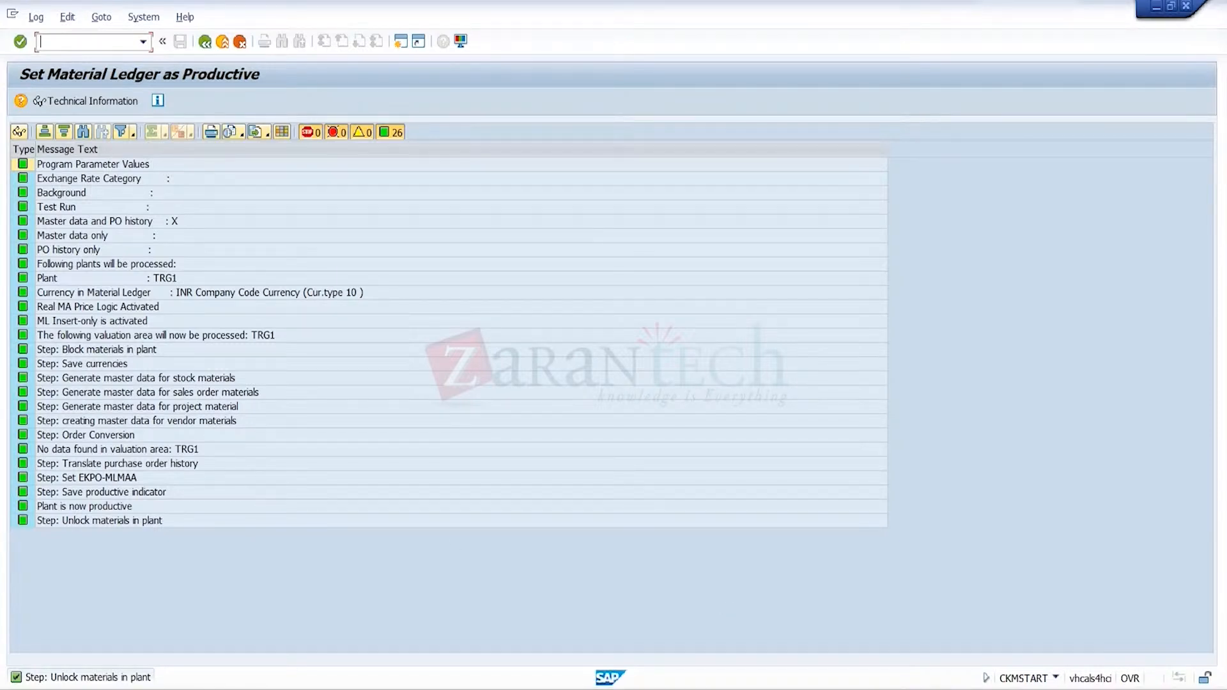
{"action": "mouse_move", "coordinate": [852, 688]}
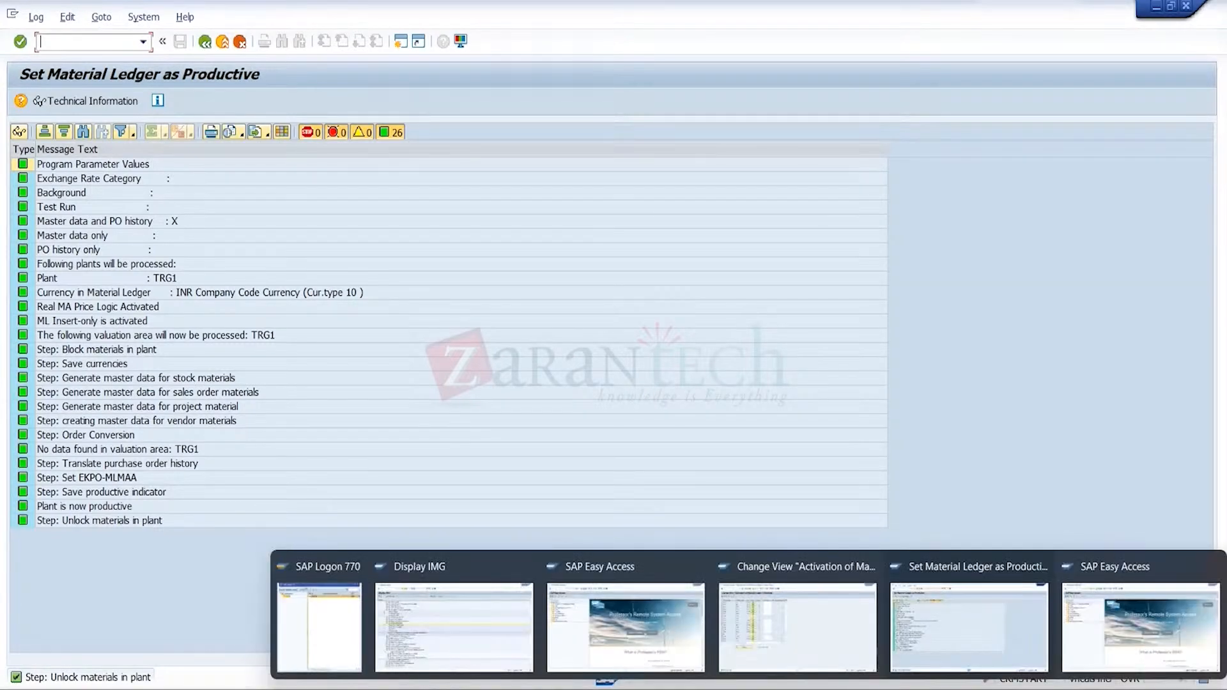
{"action": "left_click", "coordinate": [666, 654]}
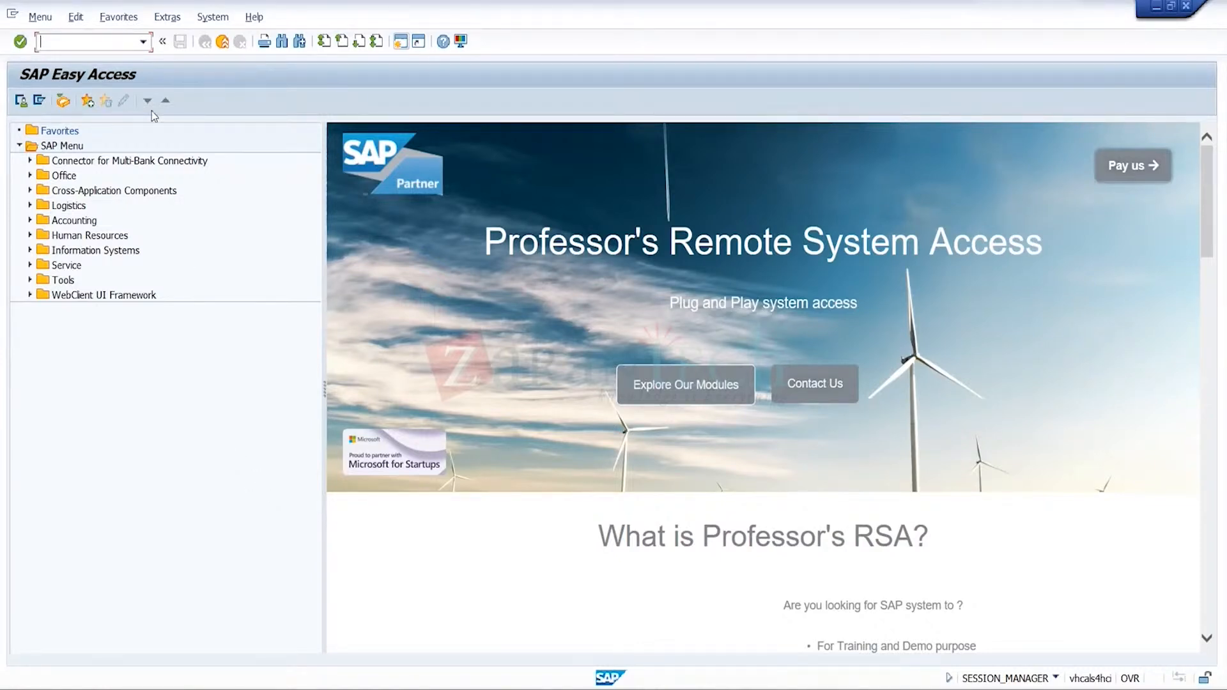
{"action": "left_click", "coordinate": [144, 42]}
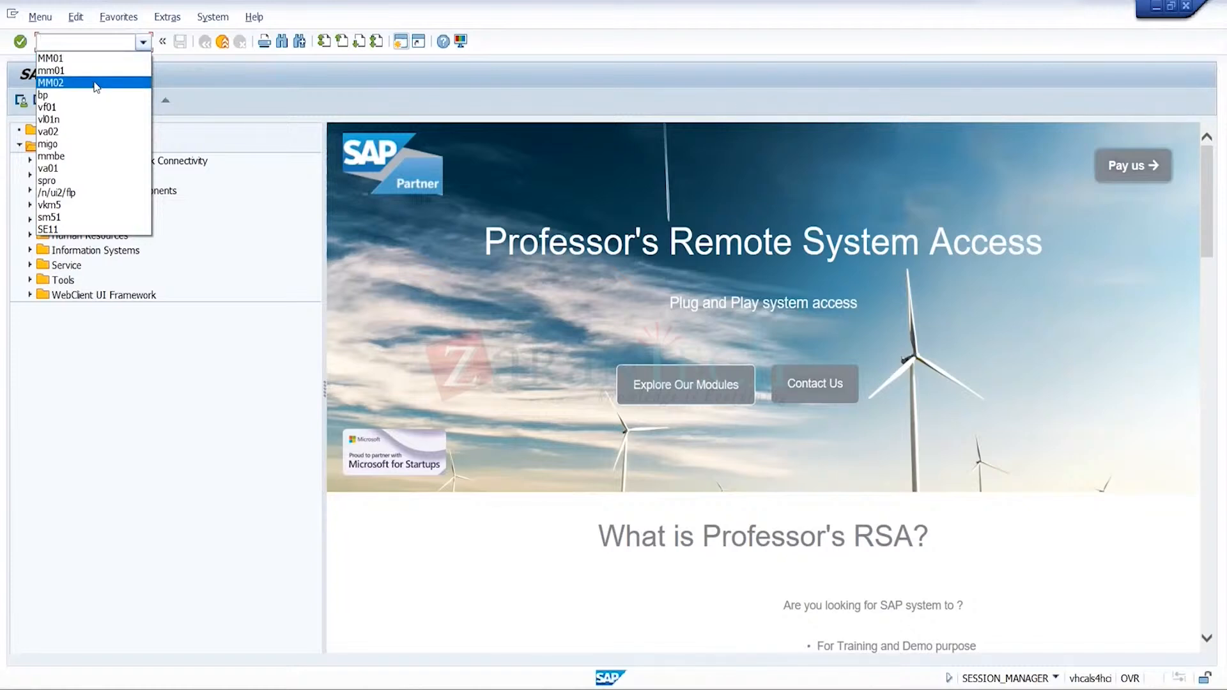
{"action": "left_click", "coordinate": [94, 83]}
{"action": "left_click", "coordinate": [142, 43]}
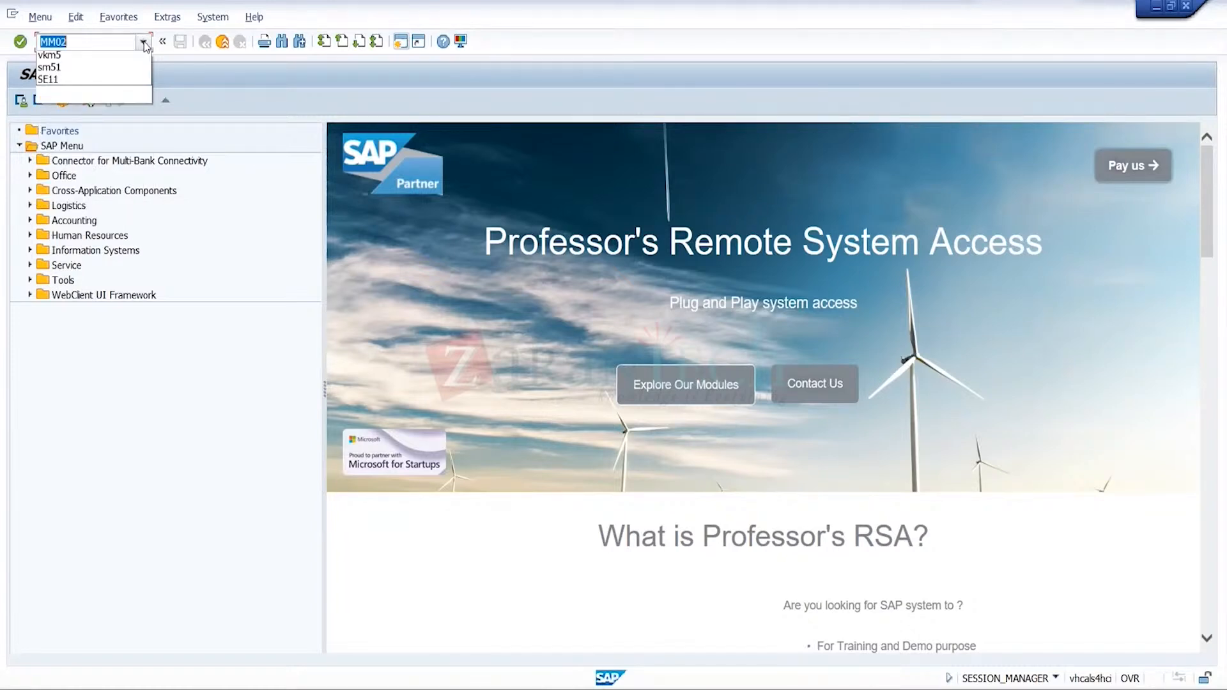
{"action": "left_click", "coordinate": [118, 58]}
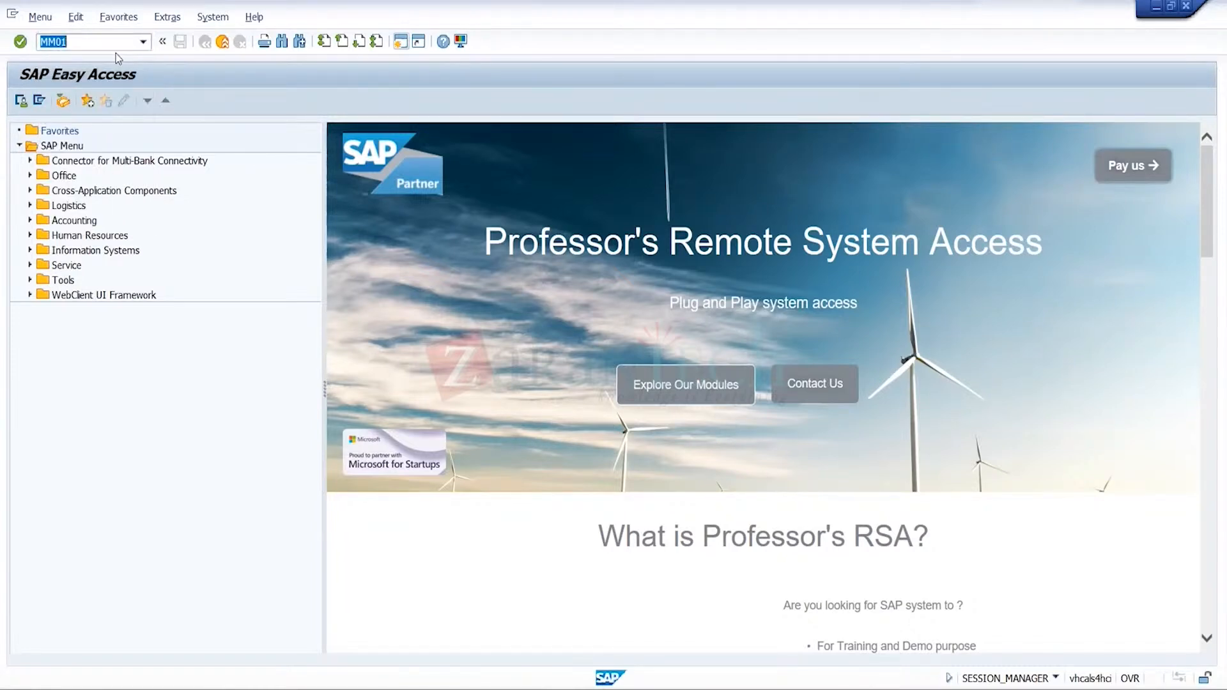
{"action": "key", "text": "Return"}
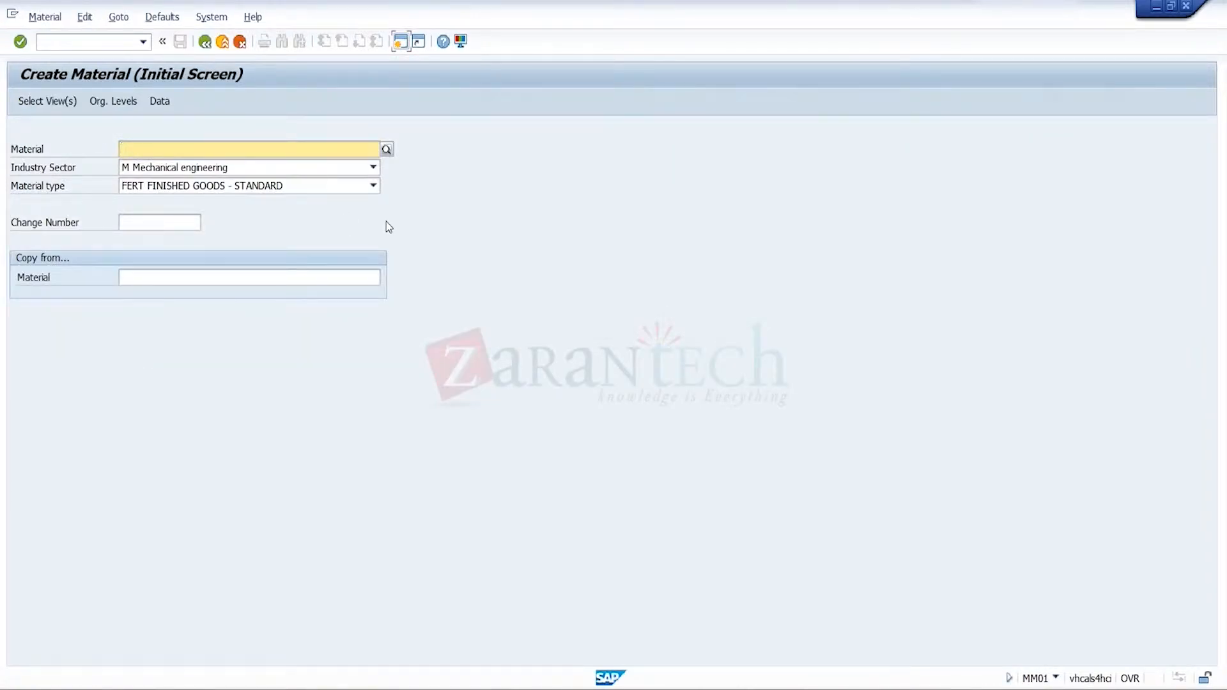
- Switch from material creation to the Change Material transaction
{"action": "left_click", "coordinate": [46, 18]}
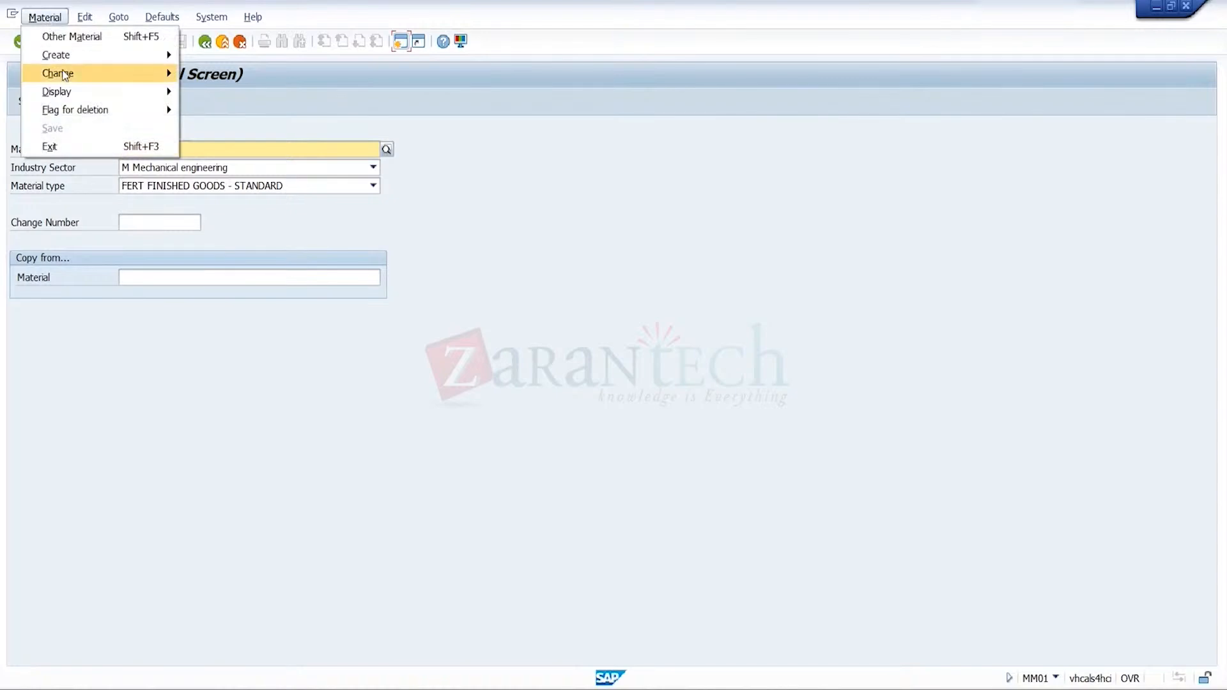
{"action": "mouse_move", "coordinate": [65, 75]}
{"action": "left_click", "coordinate": [216, 75]}
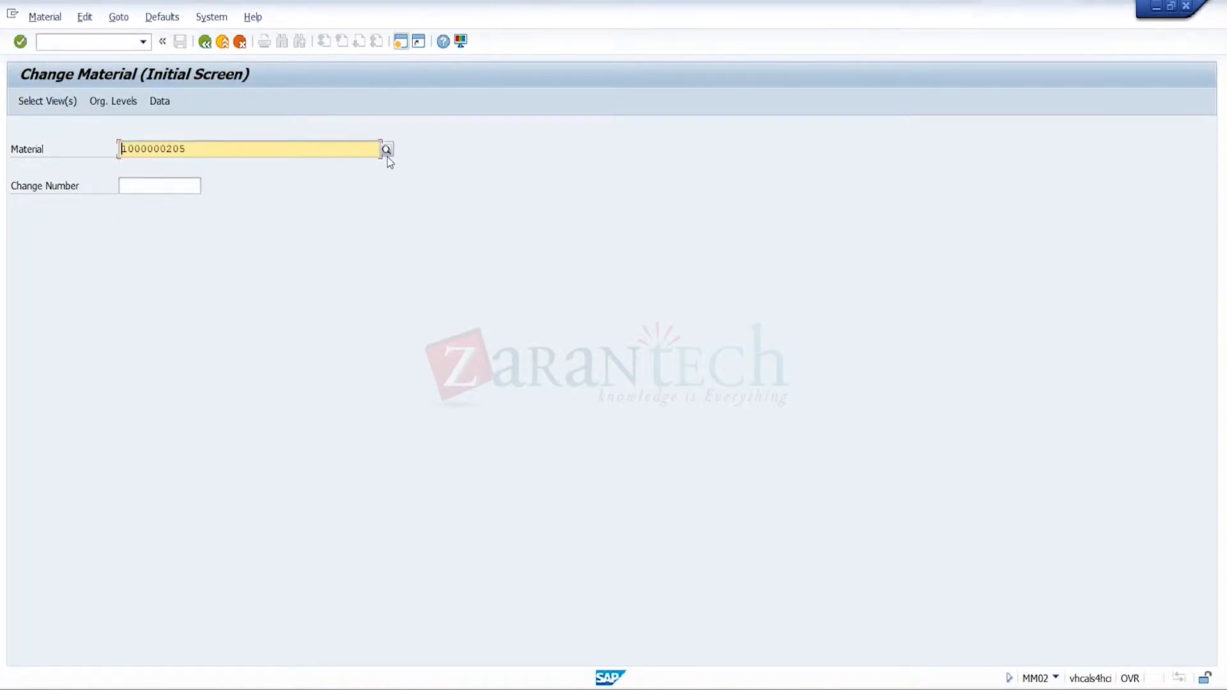
- Search the material numbers by description for plant TRGP, look at BATCH100 in the hits and close the list
{"action": "left_click", "coordinate": [387, 156]}
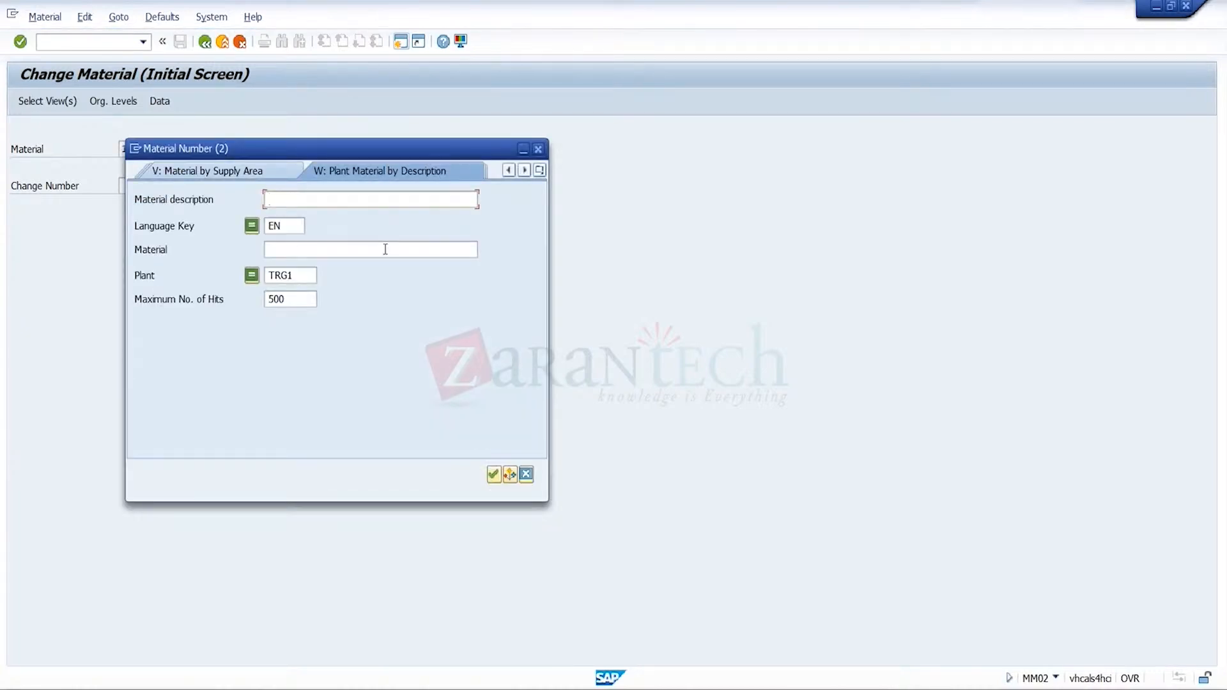
{"action": "left_click", "coordinate": [311, 273]}
{"action": "type", "text": "P"}
{"action": "key", "text": "Return"}
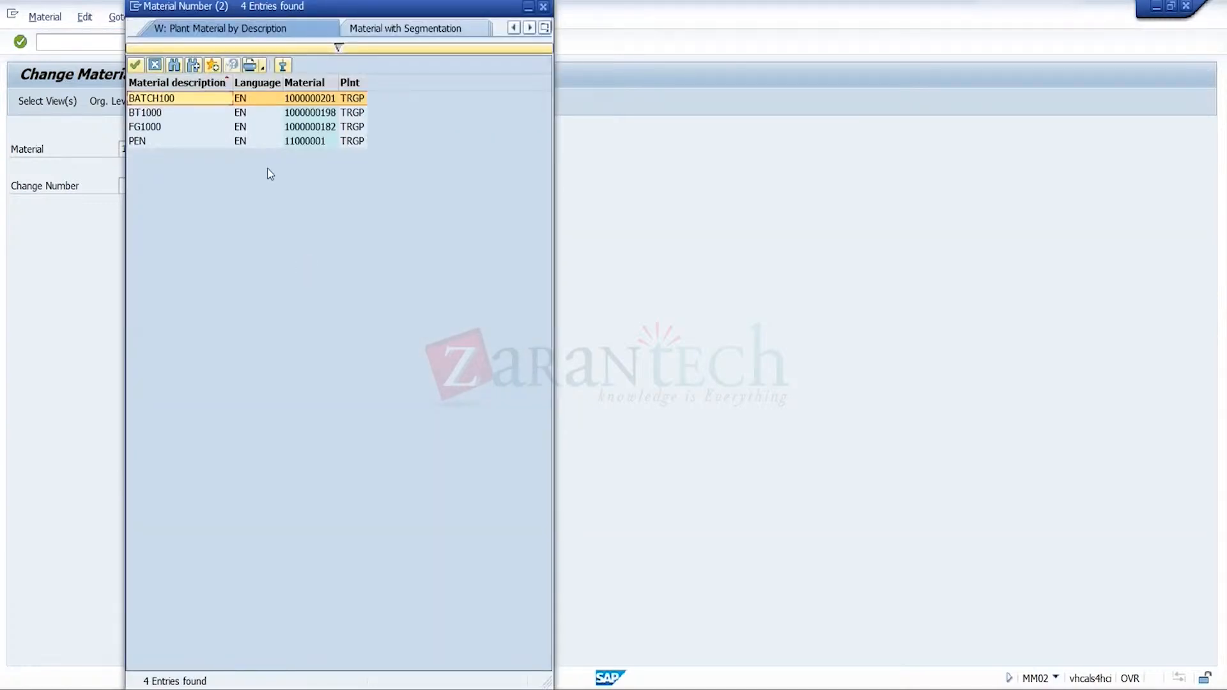
{"action": "double_click", "coordinate": [187, 98]}
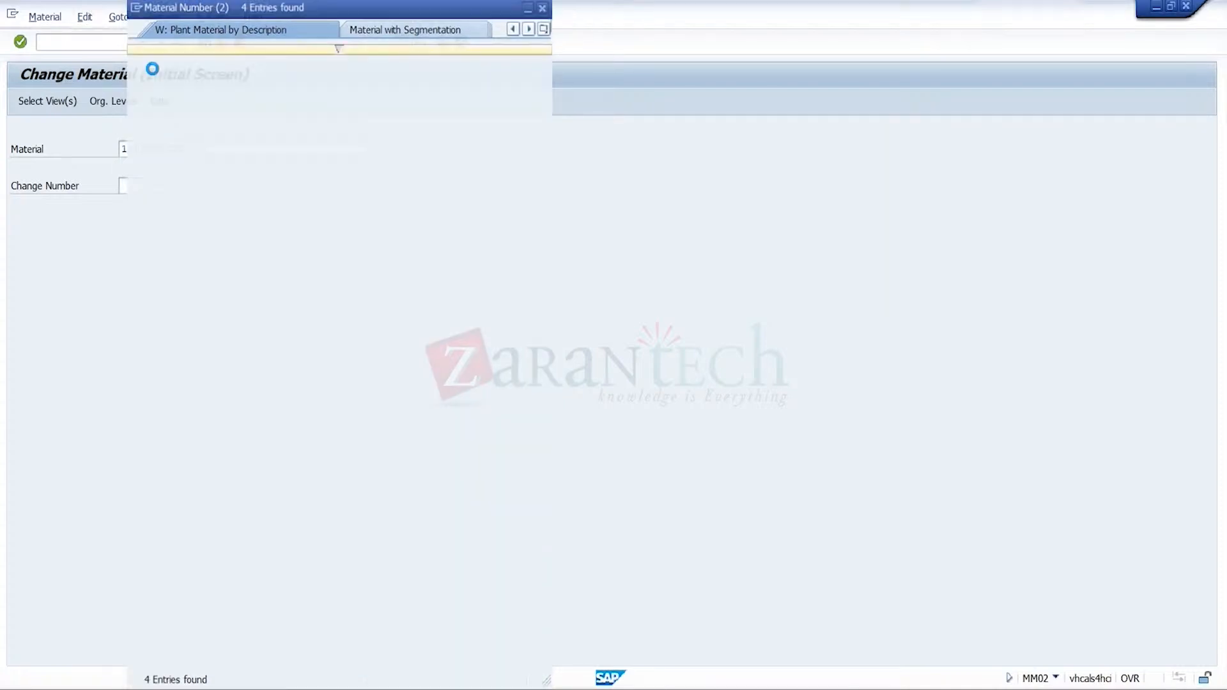
{"action": "left_click", "coordinate": [264, 152]}
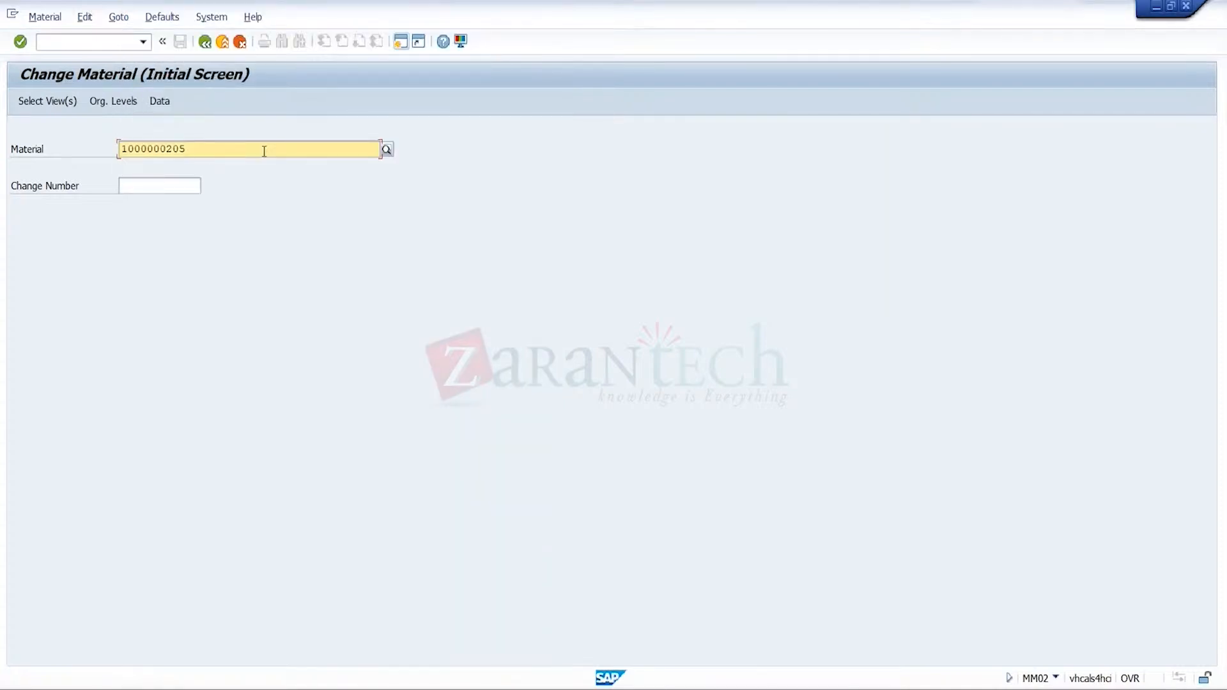
- Search the material numbers by description for plant TRG1 and close the search help
{"action": "left_click", "coordinate": [386, 149]}
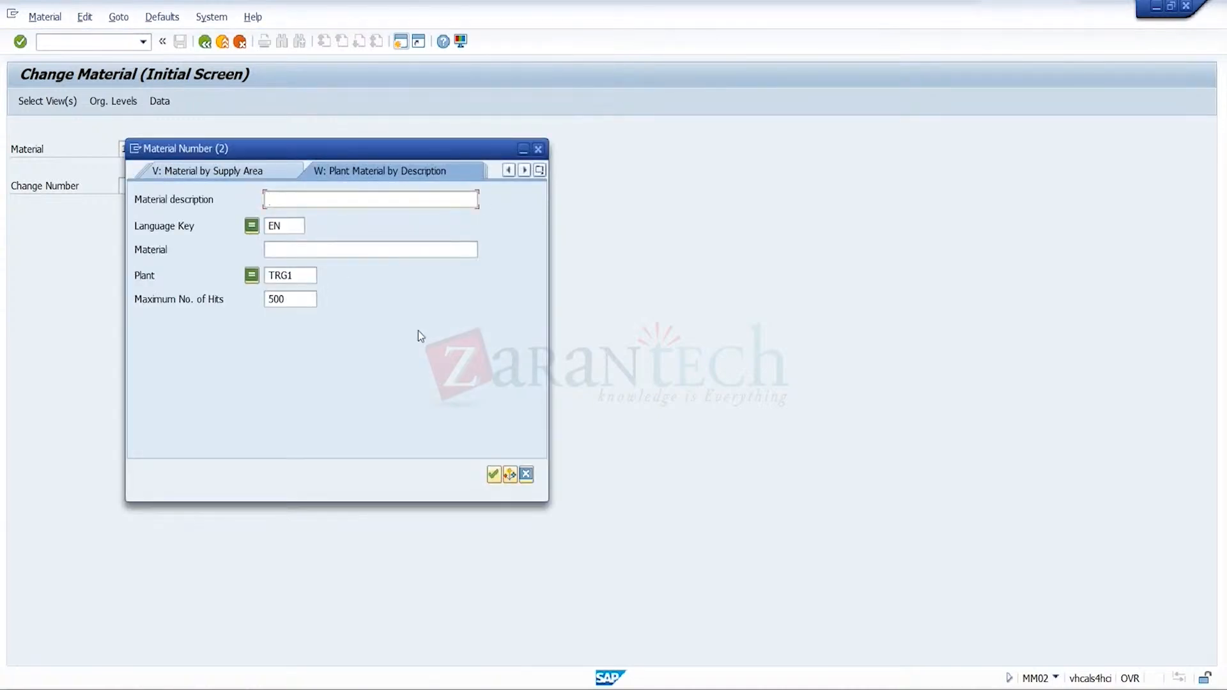
{"action": "left_click", "coordinate": [494, 473]}
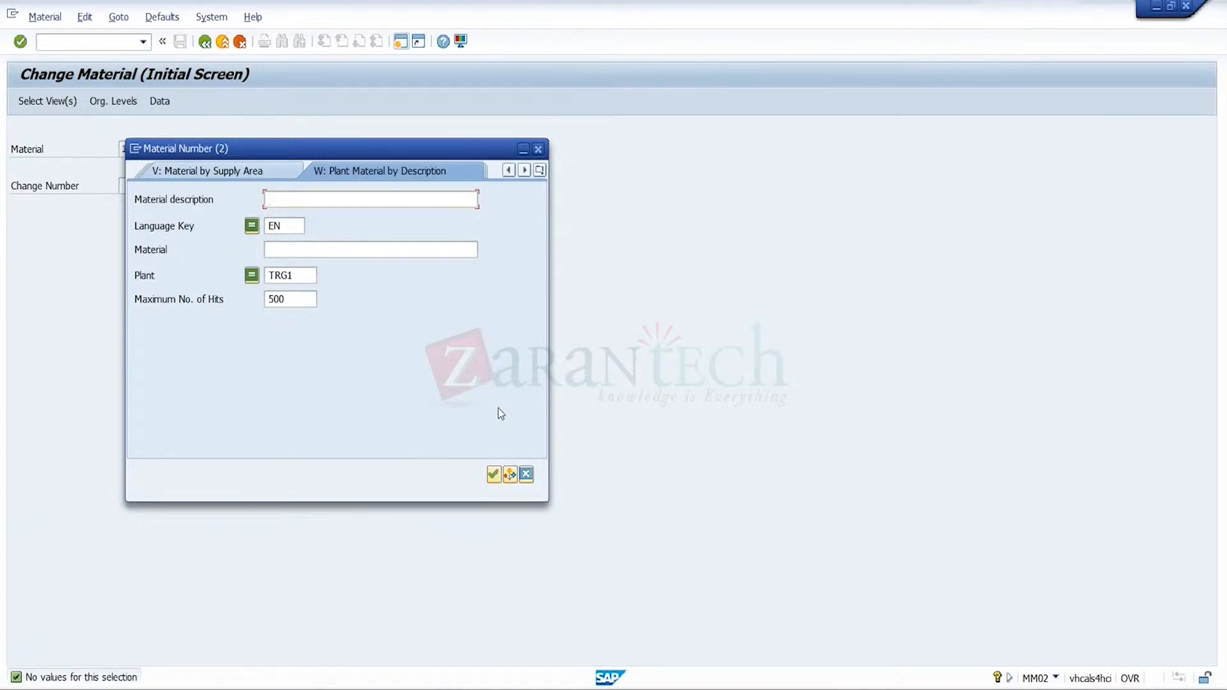
{"action": "left_click", "coordinate": [525, 475]}
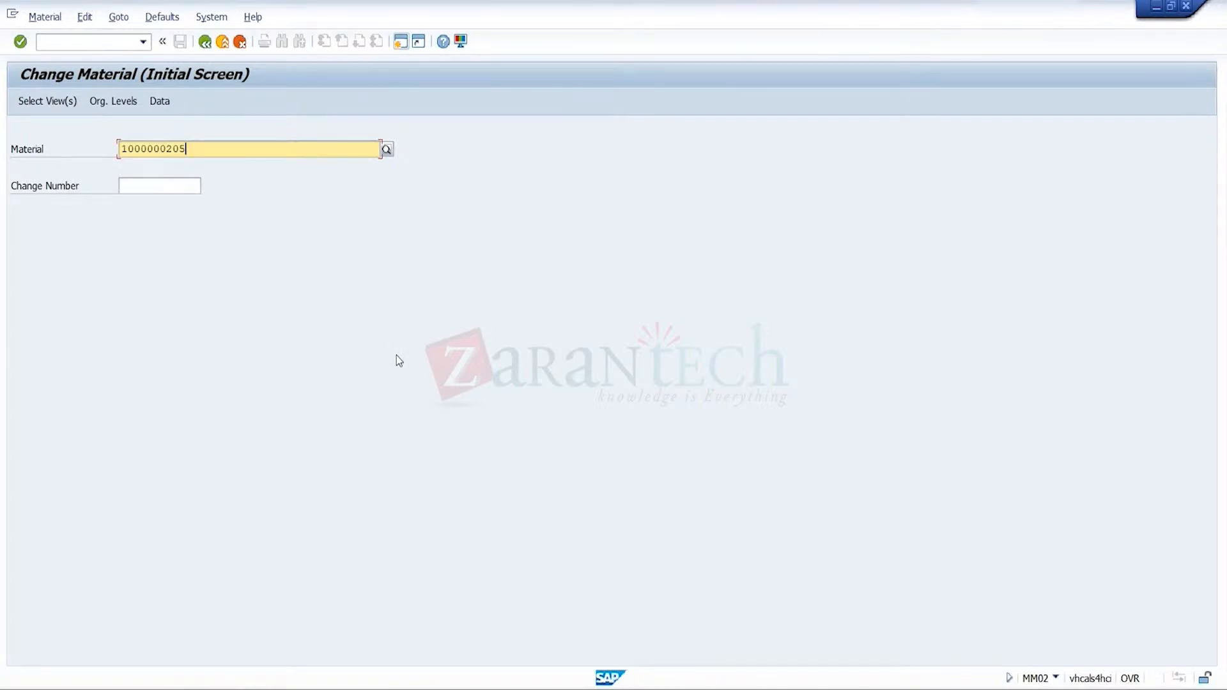
- Switch from changing a material to immediate material creation
{"action": "left_click", "coordinate": [60, 17]}
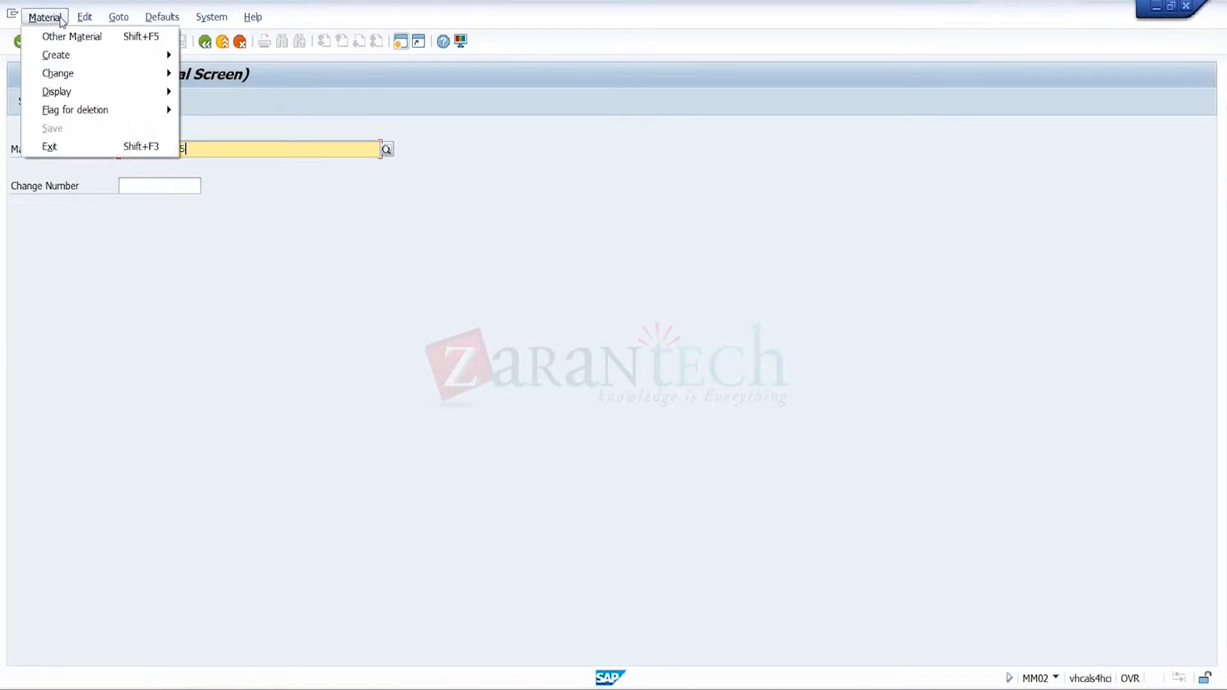
{"action": "mouse_move", "coordinate": [69, 56]}
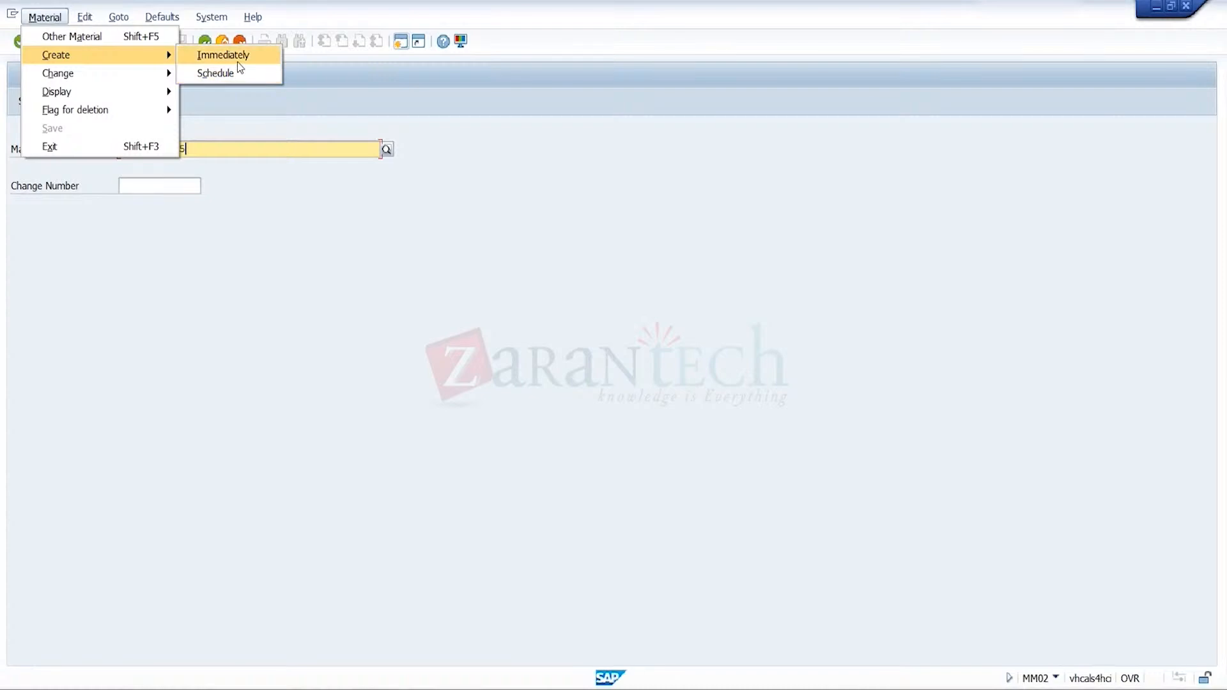
{"action": "left_click", "coordinate": [237, 62]}
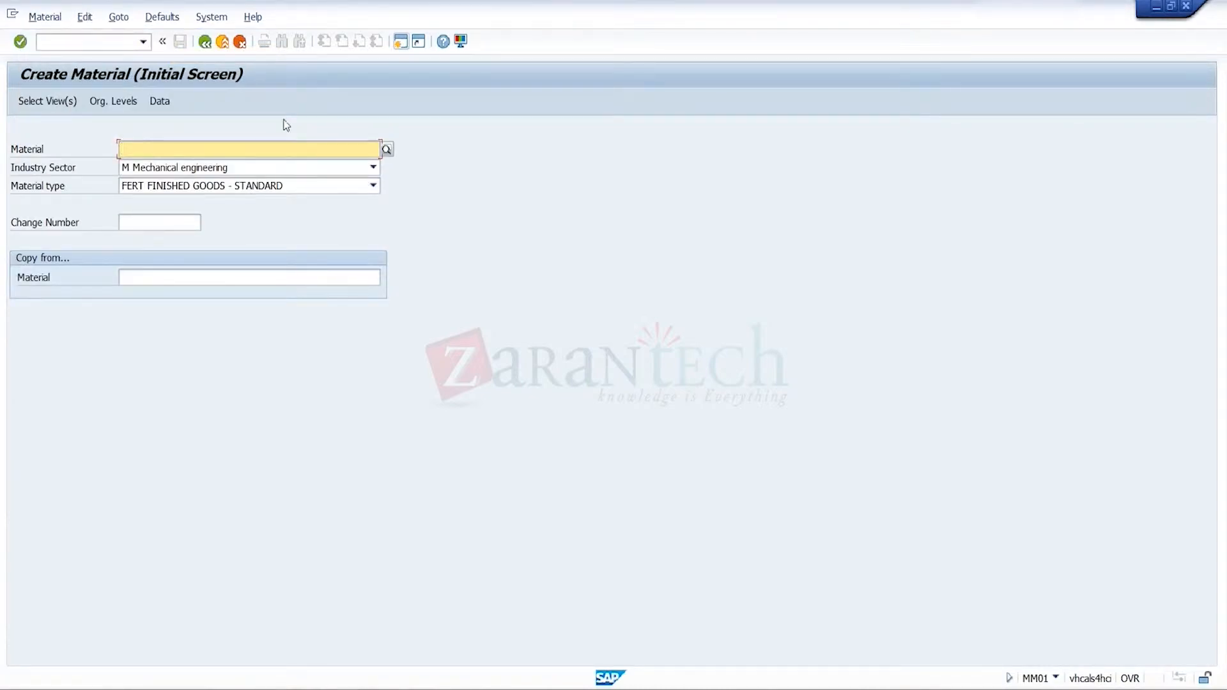
- Search the material numbers by description for plant TRGP and take BATCH100 as the material for creation
{"action": "left_click", "coordinate": [387, 151]}
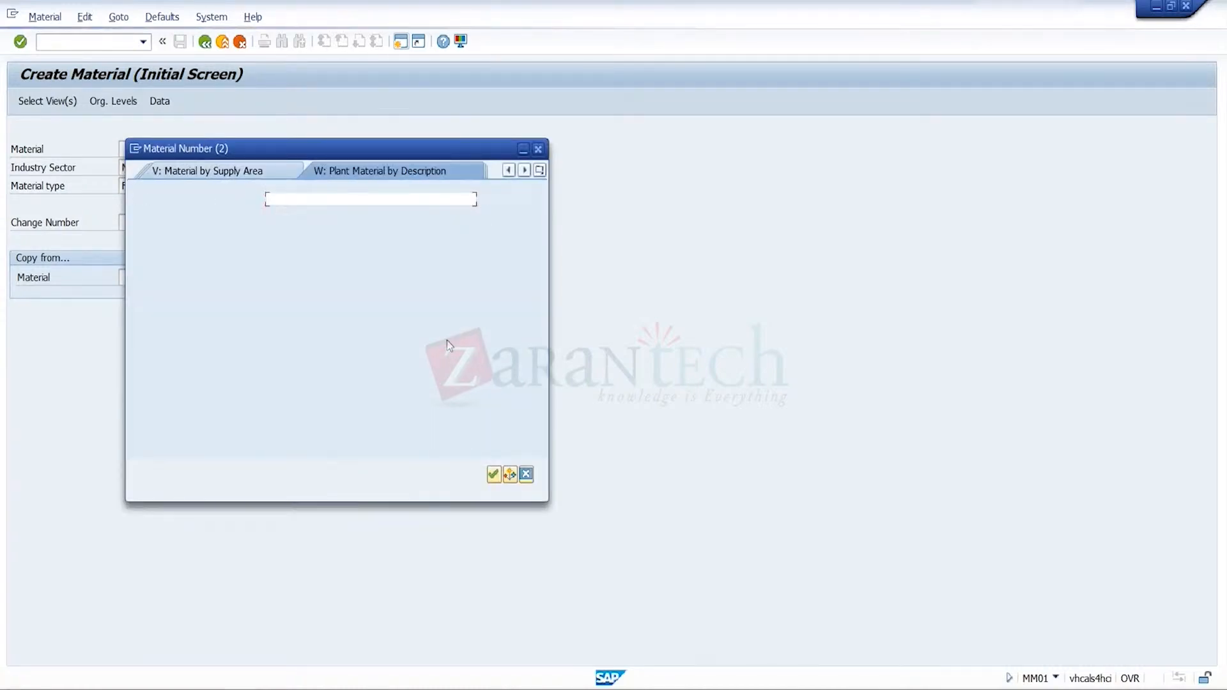
{"action": "left_click", "coordinate": [309, 279]}
{"action": "key", "text": "BackSpace"}
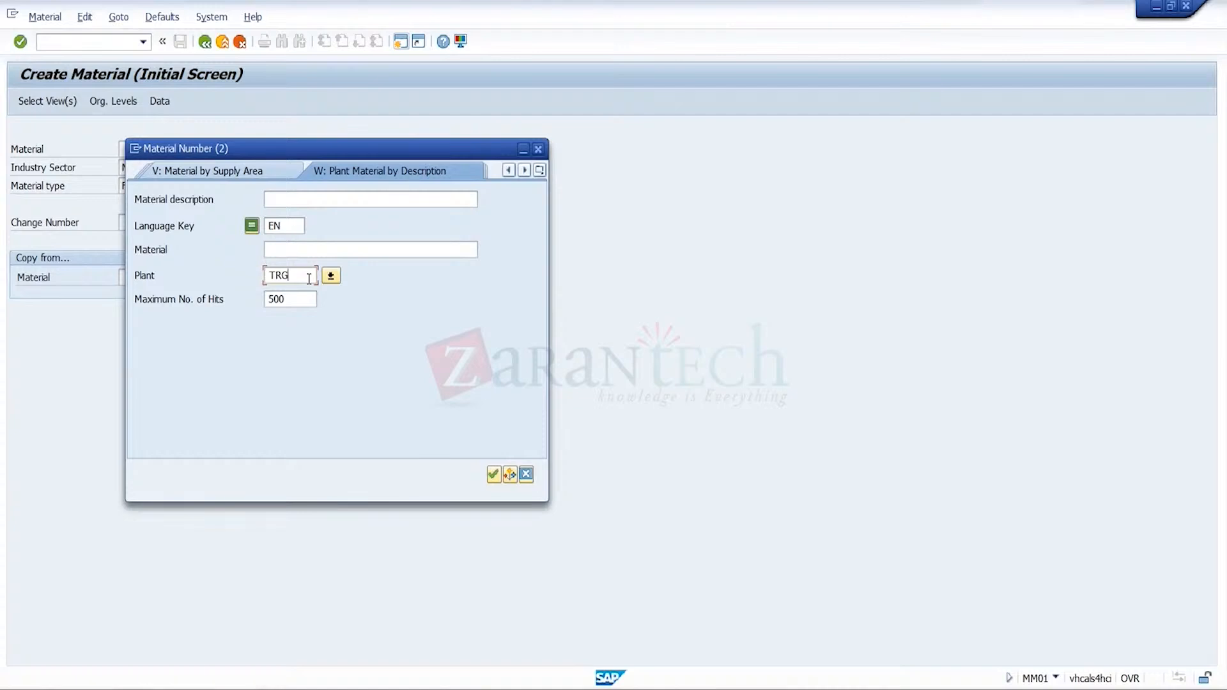
{"action": "type", "text": "P"}
{"action": "key", "text": "Return"}
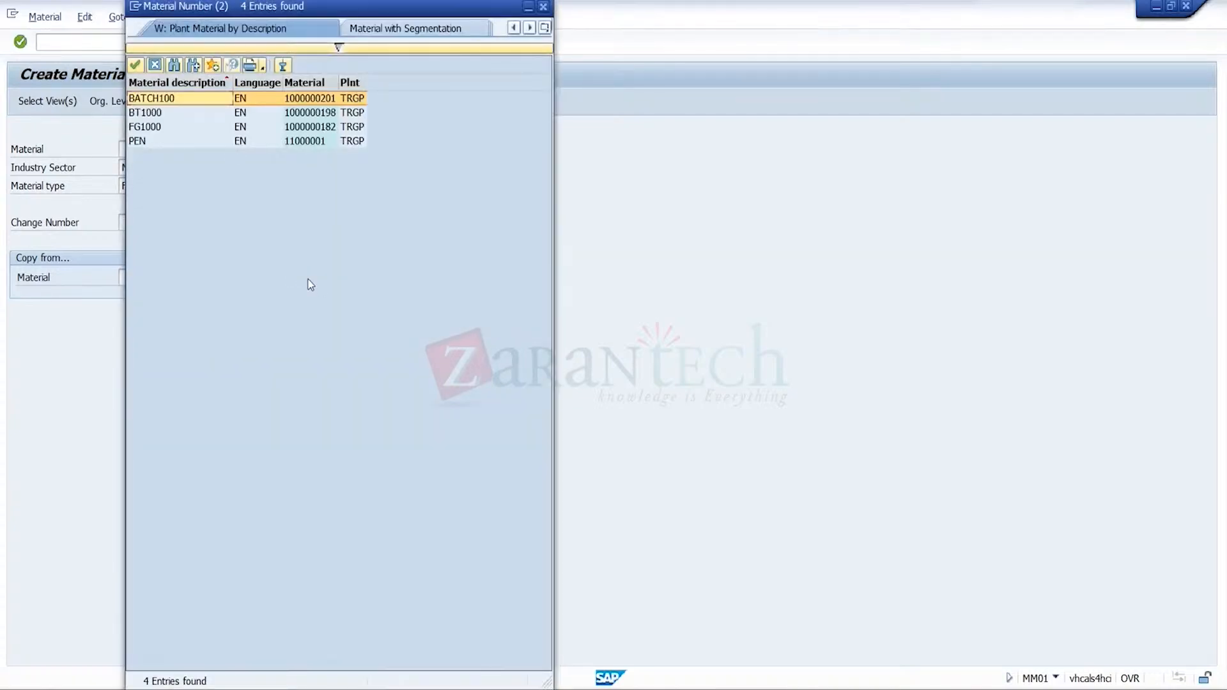
{"action": "double_click", "coordinate": [333, 99]}
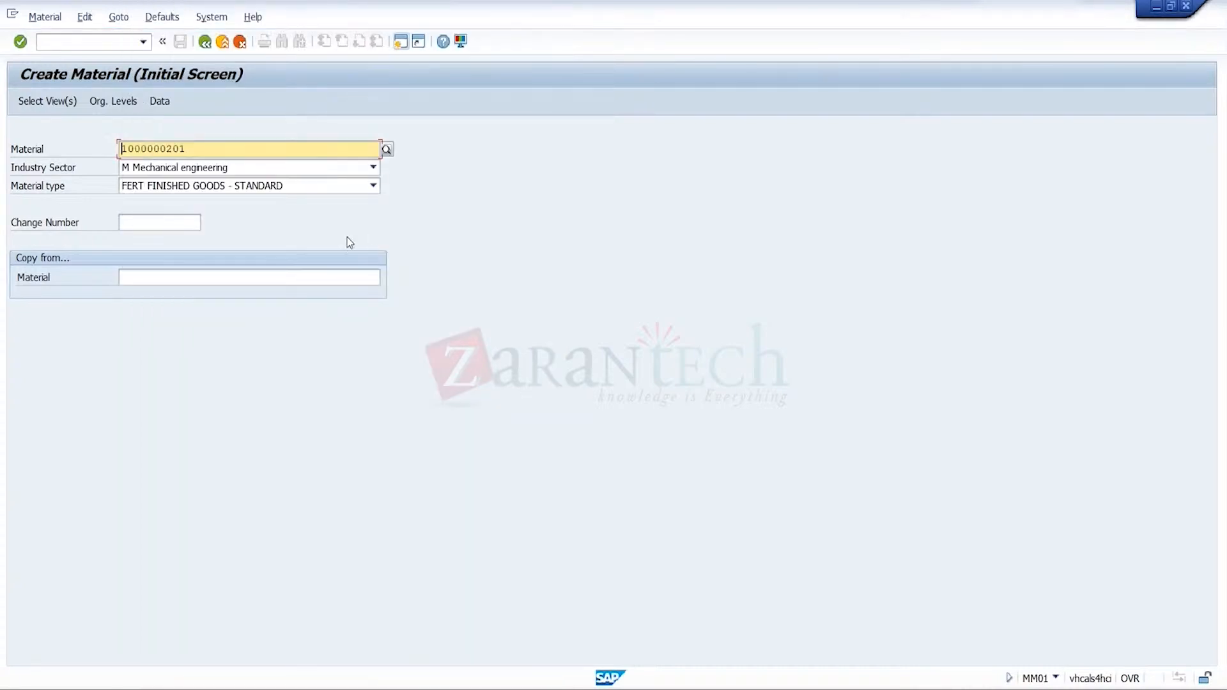
- Deselect the Sales Org. Data 1, Sales Org. Data 2 and Sales General/Plant Data views and add the Purchasing view
{"action": "left_click", "coordinate": [61, 101]}
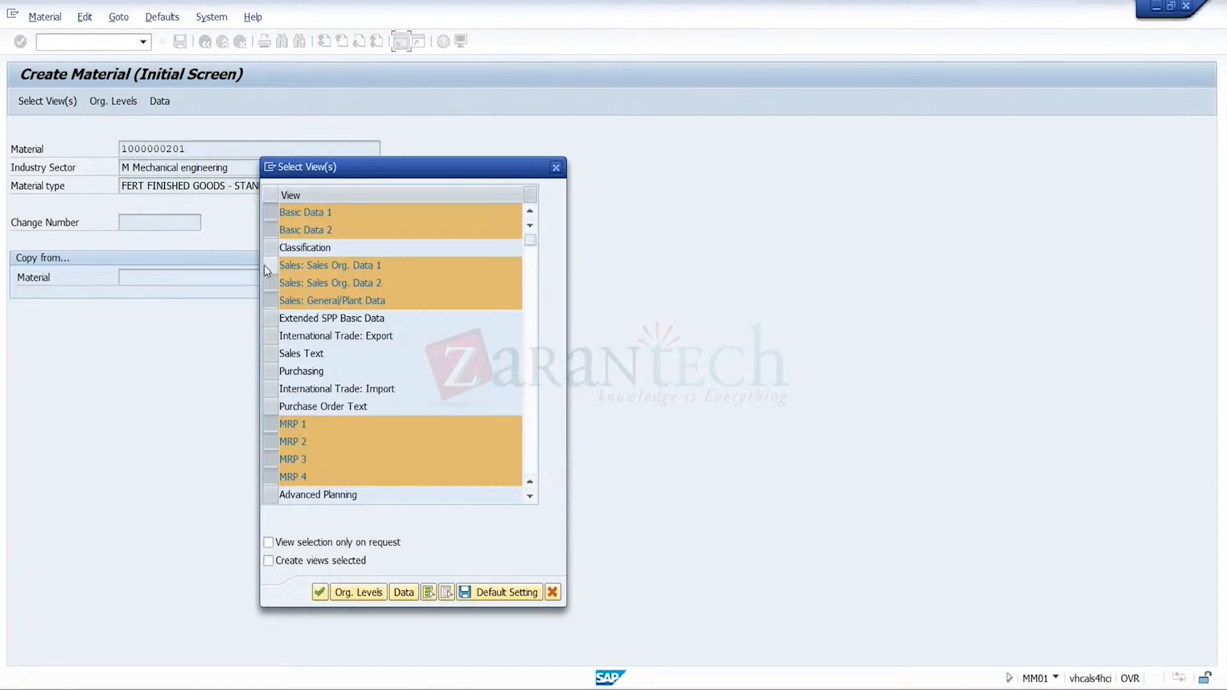
{"action": "left_click", "coordinate": [268, 265]}
{"action": "left_click", "coordinate": [271, 281]}
{"action": "left_click", "coordinate": [270, 287]}
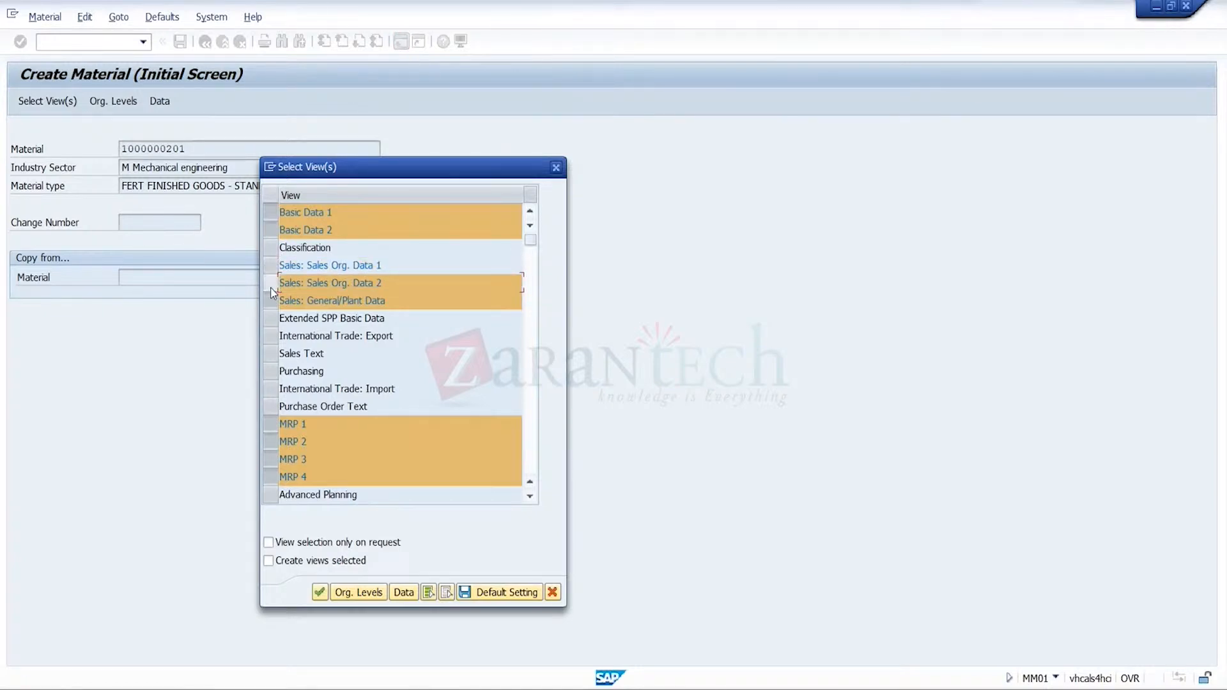
{"action": "left_click", "coordinate": [270, 303]}
{"action": "left_click", "coordinate": [270, 288]}
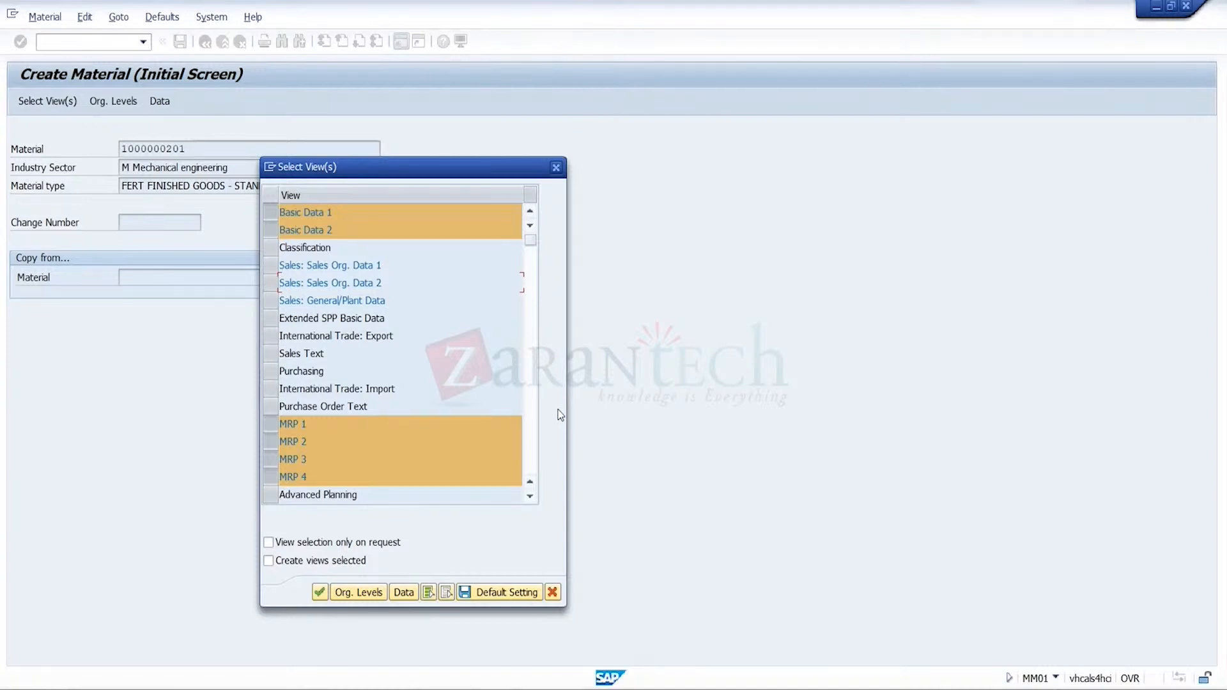
{"action": "left_click", "coordinate": [269, 378]}
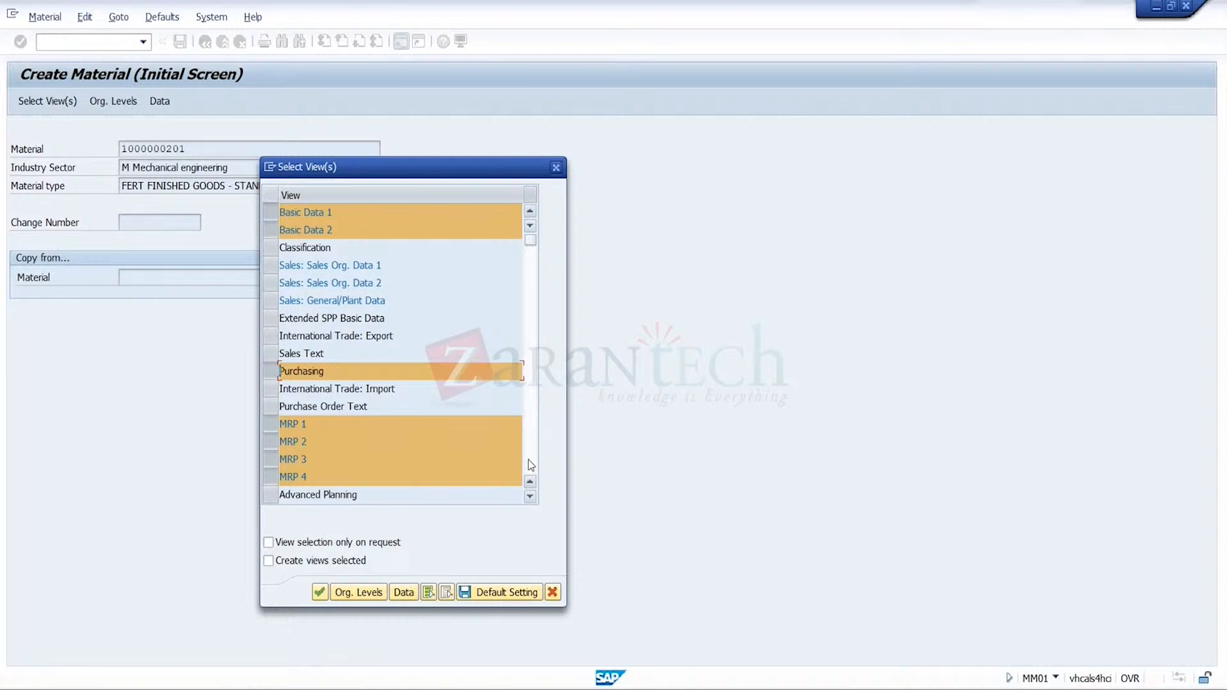
{"action": "scroll", "coordinate": [501, 381], "scroll_direction": "down", "scroll_amount": 5}
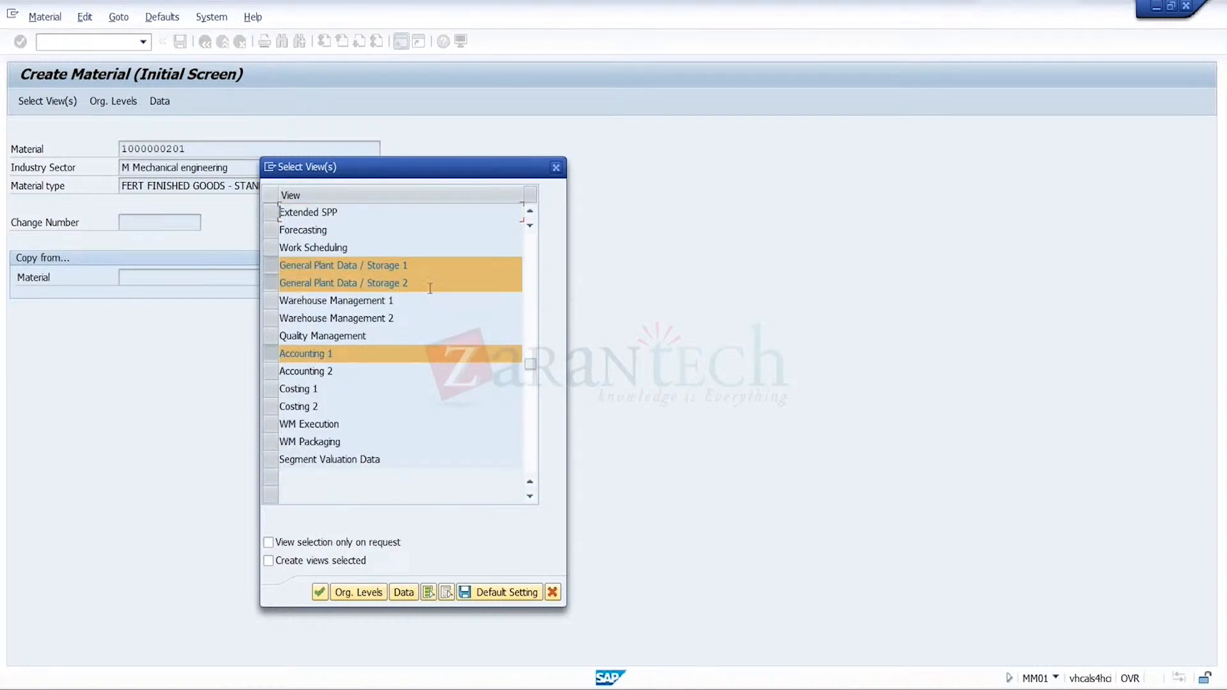
- Set the organizational levels to plant TRG1 with storage location 0001 and continue to the material data
{"action": "left_click", "coordinate": [360, 593]}
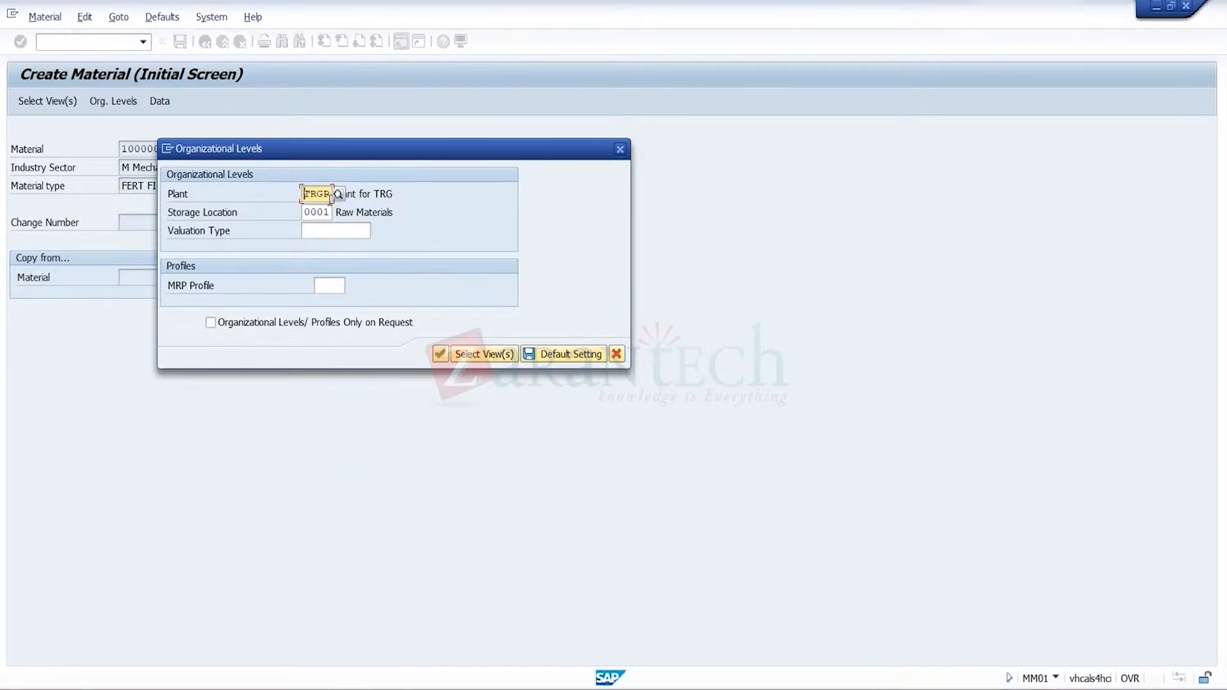
{"action": "type", "text": "1"}
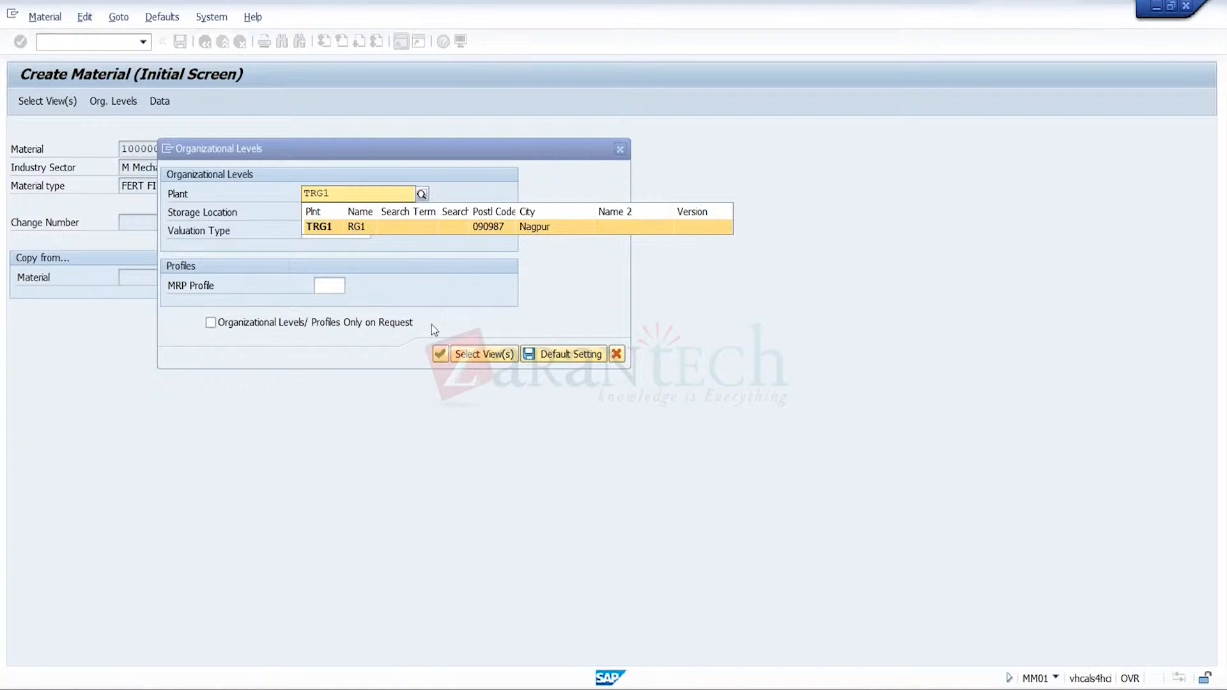
{"action": "left_click", "coordinate": [441, 355]}
{"action": "left_click", "coordinate": [441, 354]}
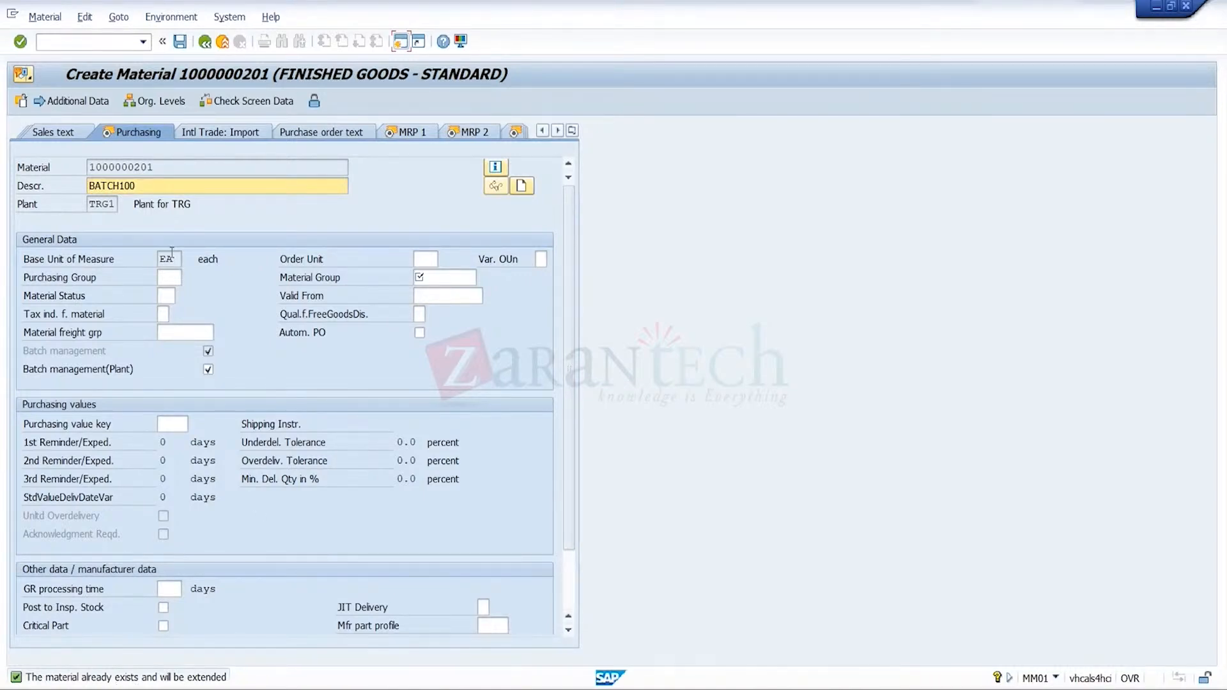
- Enter material group 2221 in the purchasing data, turn off plant-level batch management and continue to MRP 1
{"action": "left_click", "coordinate": [424, 279]}
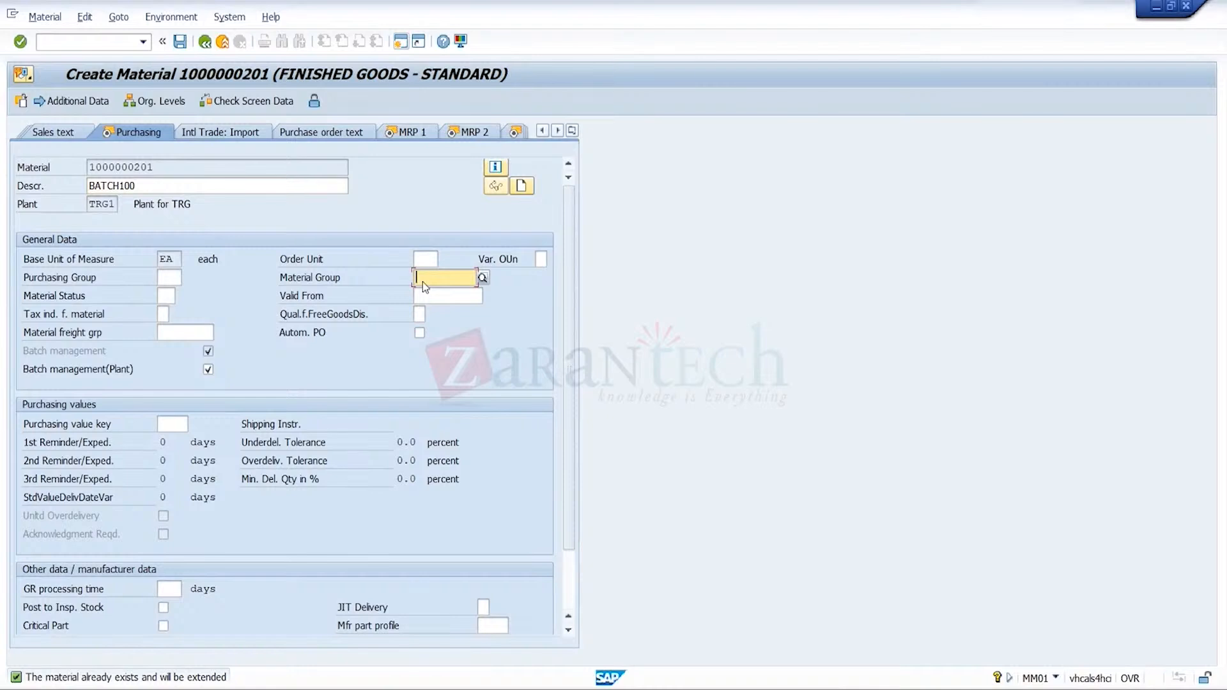
{"action": "left_click", "coordinate": [431, 292]}
{"action": "left_click", "coordinate": [210, 369]}
{"action": "left_click", "coordinate": [102, 204]}
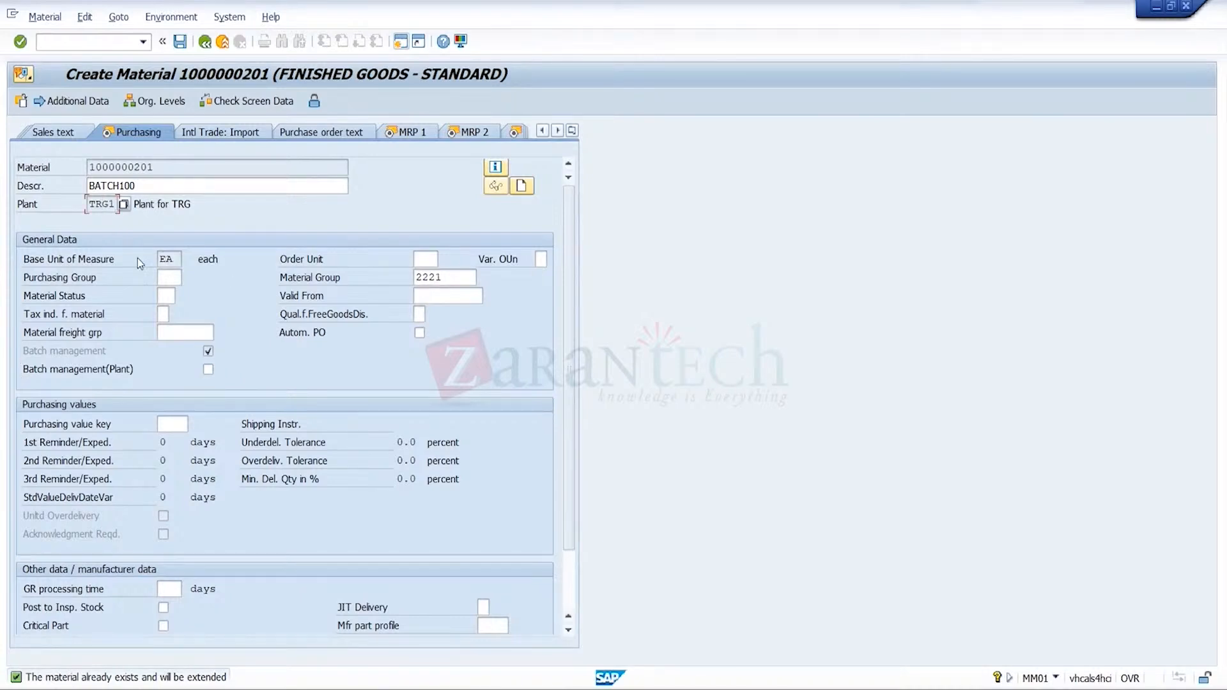
{"action": "left_click", "coordinate": [152, 167]}
{"action": "left_click", "coordinate": [110, 205]}
{"action": "key", "text": "Return"}
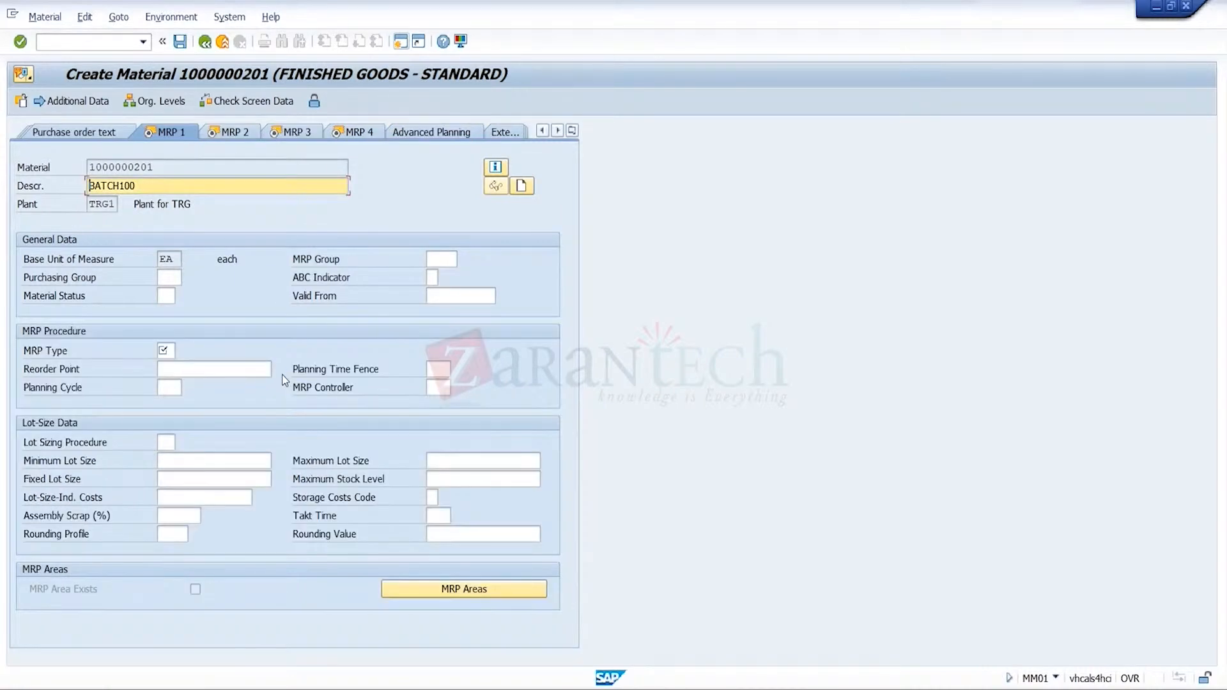
- Set the MRP type of BATCH100 to ND
{"action": "left_click", "coordinate": [164, 353]}
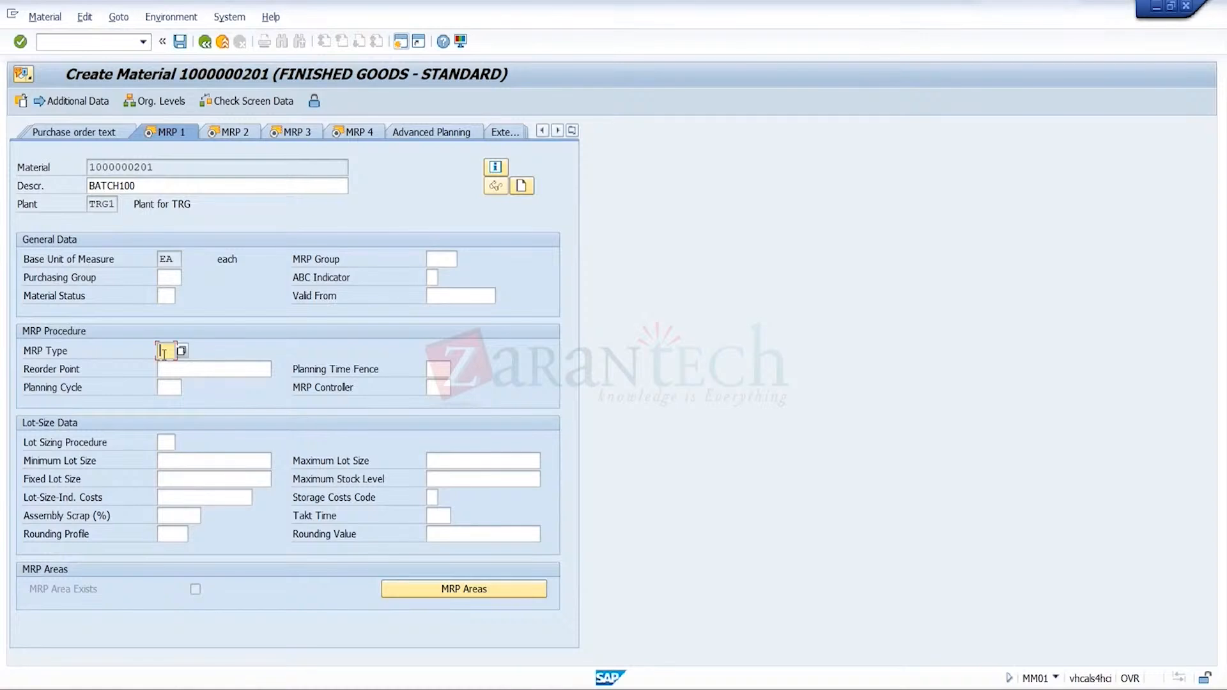
{"action": "key", "text": "BackSpace"}
{"action": "key", "text": "Down"}
{"action": "key", "text": "Return"}
{"action": "key", "text": "Tab"}
{"action": "key", "text": "Tab"}
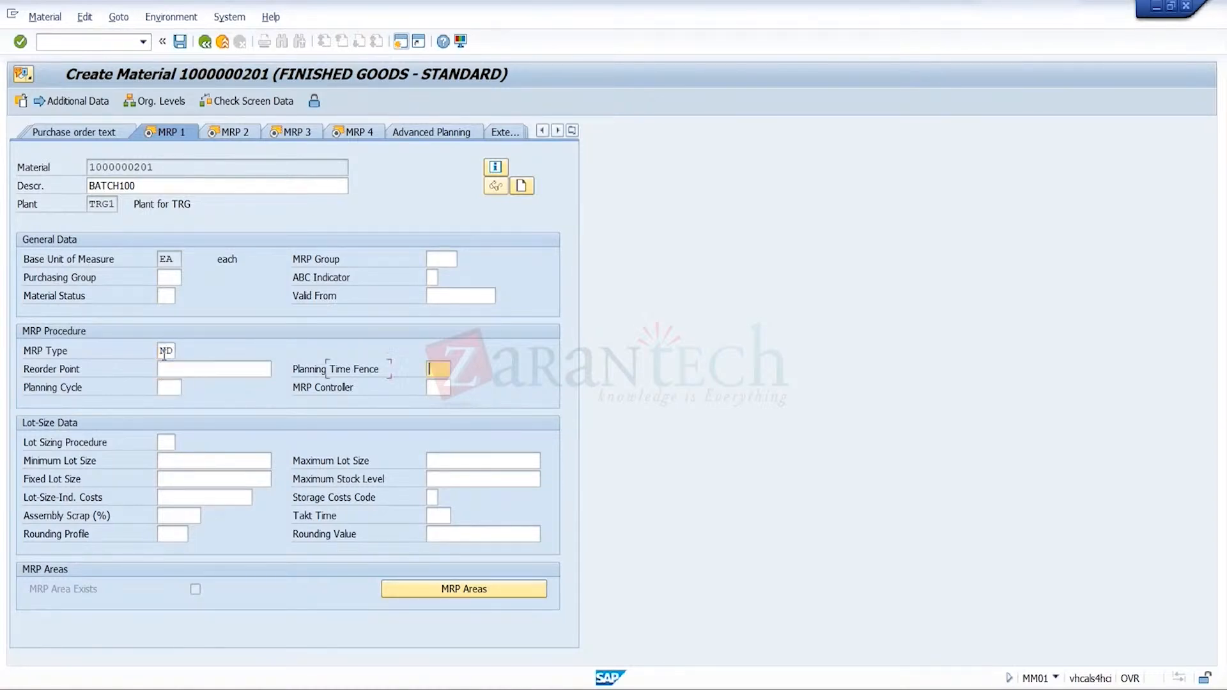
- Assign MRP controller 001 and lot sizing procedure EX, and continue to MRP 2
{"action": "key", "text": "Tab"}
{"action": "key", "text": "Tab"}
{"action": "key", "text": "BackSpace"}
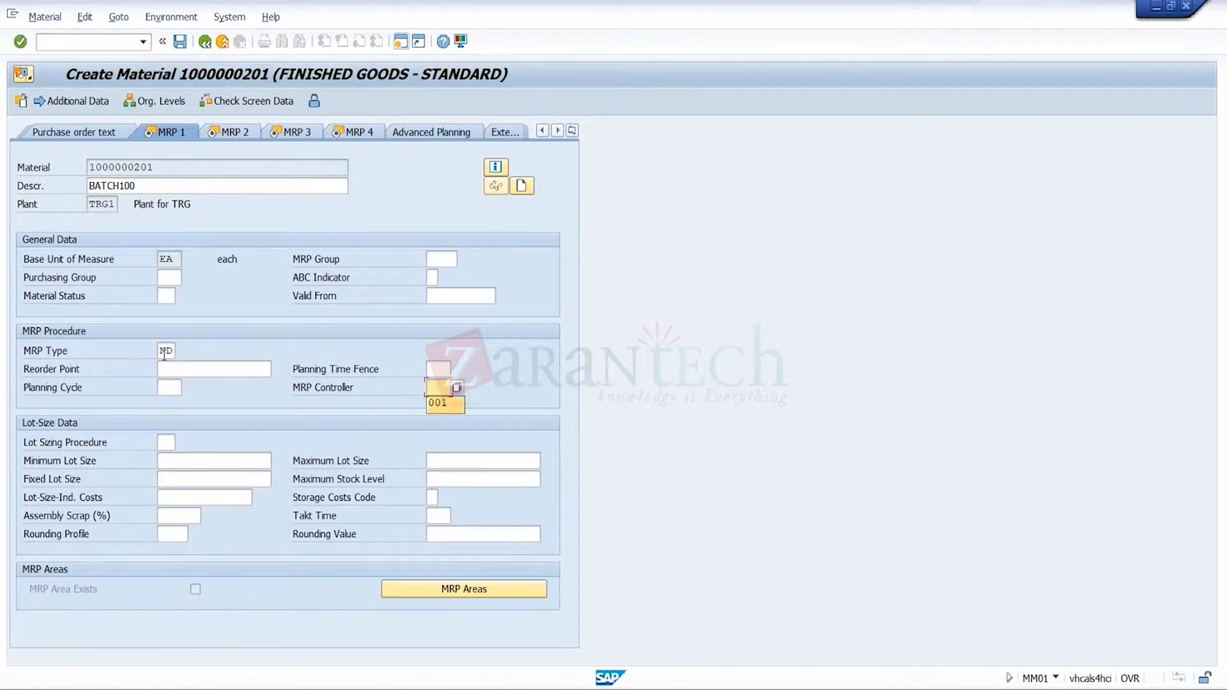
{"action": "key", "text": "Return"}
{"action": "key", "text": "Tab"}
{"action": "key", "text": "BackSpace"}
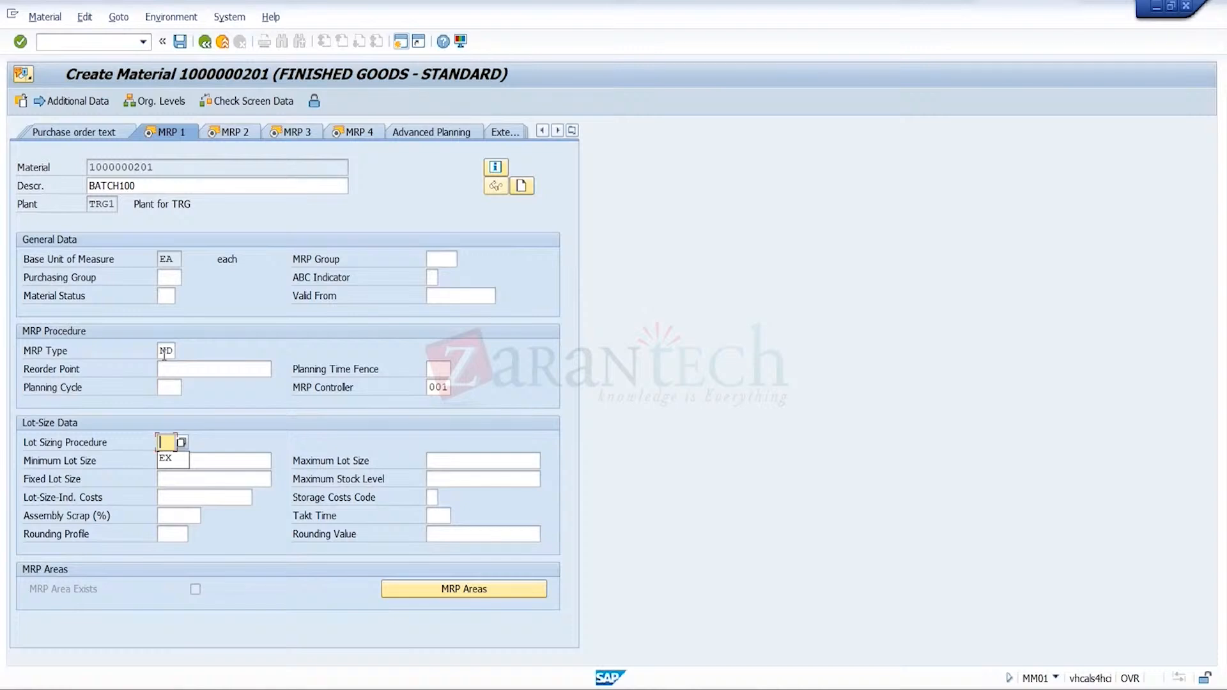
{"action": "key", "text": "Down"}
{"action": "key", "text": "Return"}
{"action": "key", "text": "Return"}
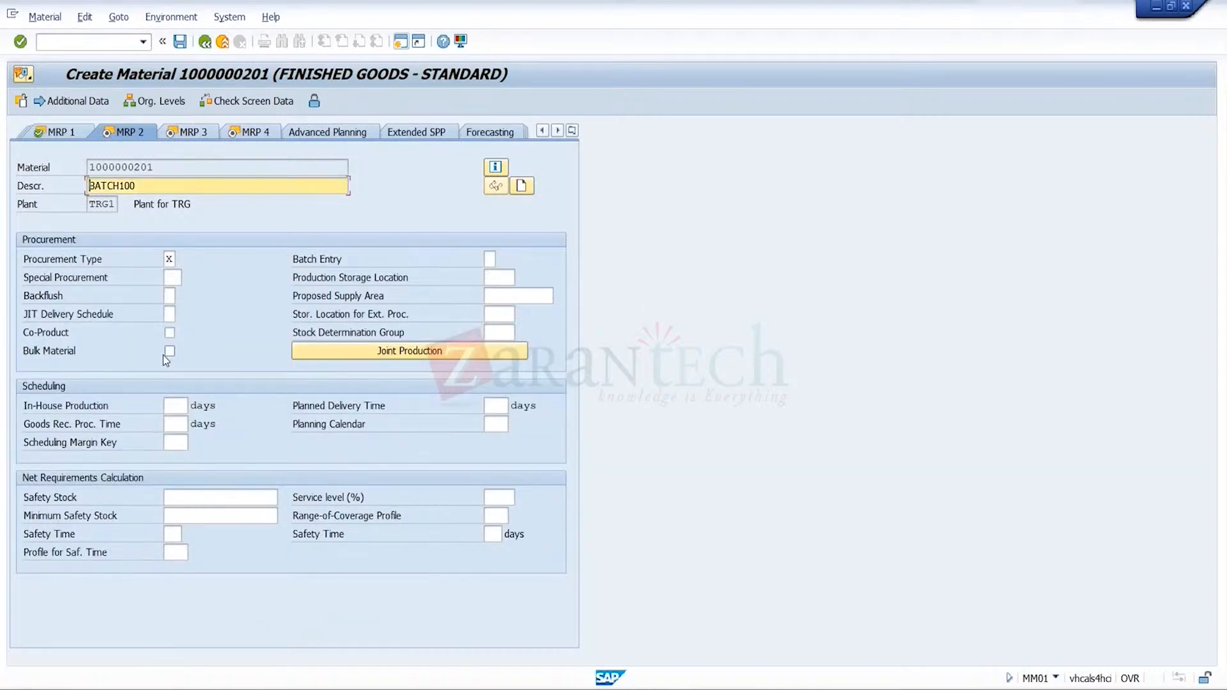
- Accept the remaining MRP and plant data/storage views with their default values and proceed to Accounting 1
{"action": "key", "text": "Return"}
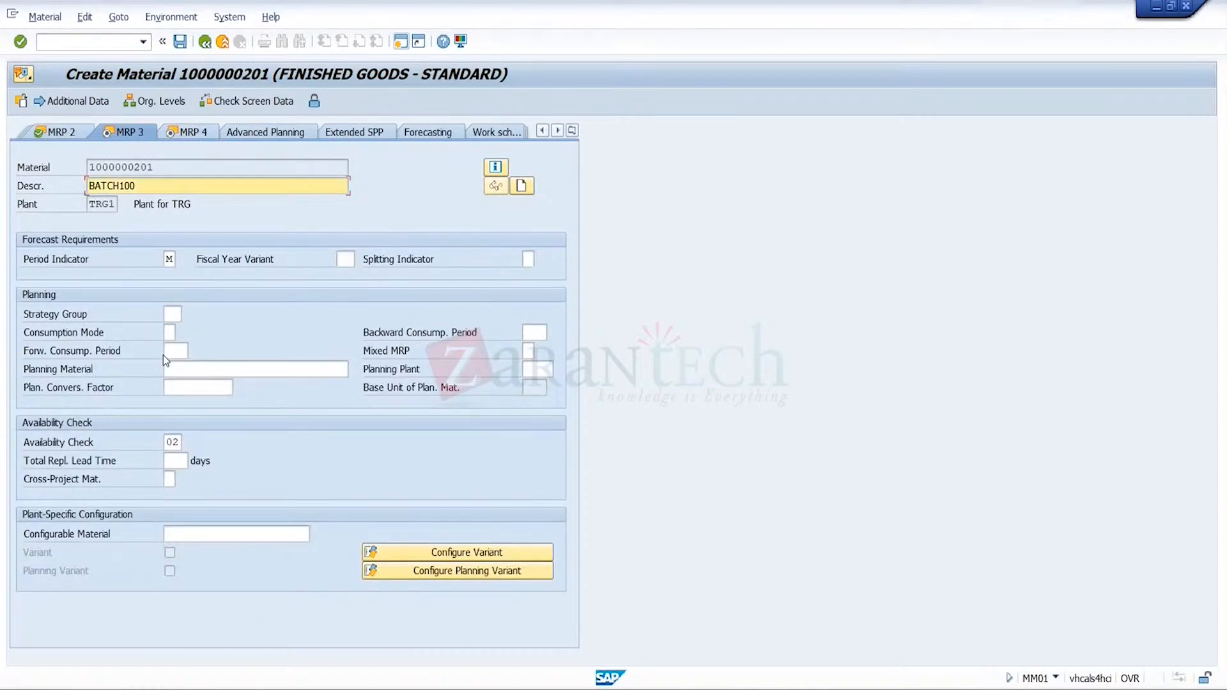
{"action": "key", "text": "Return"}
{"action": "key", "text": "Return"}
{"action": "key", "text": "Return"}
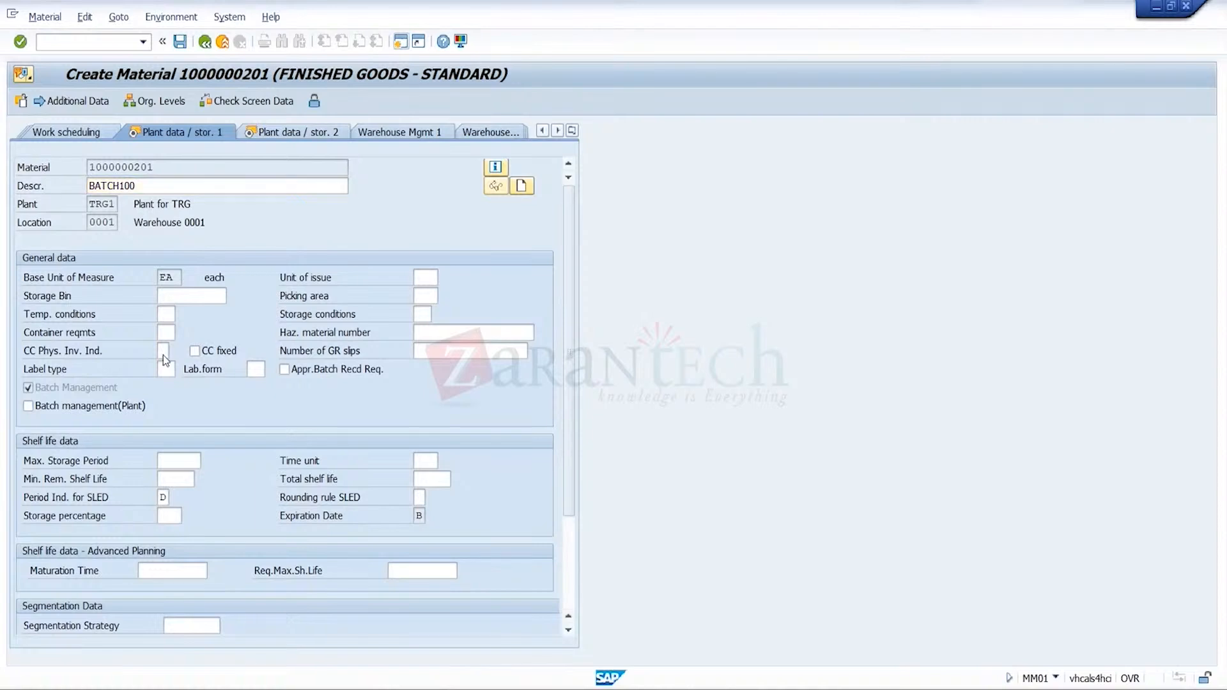
{"action": "key", "text": "Return"}
{"action": "key", "text": "Return"}
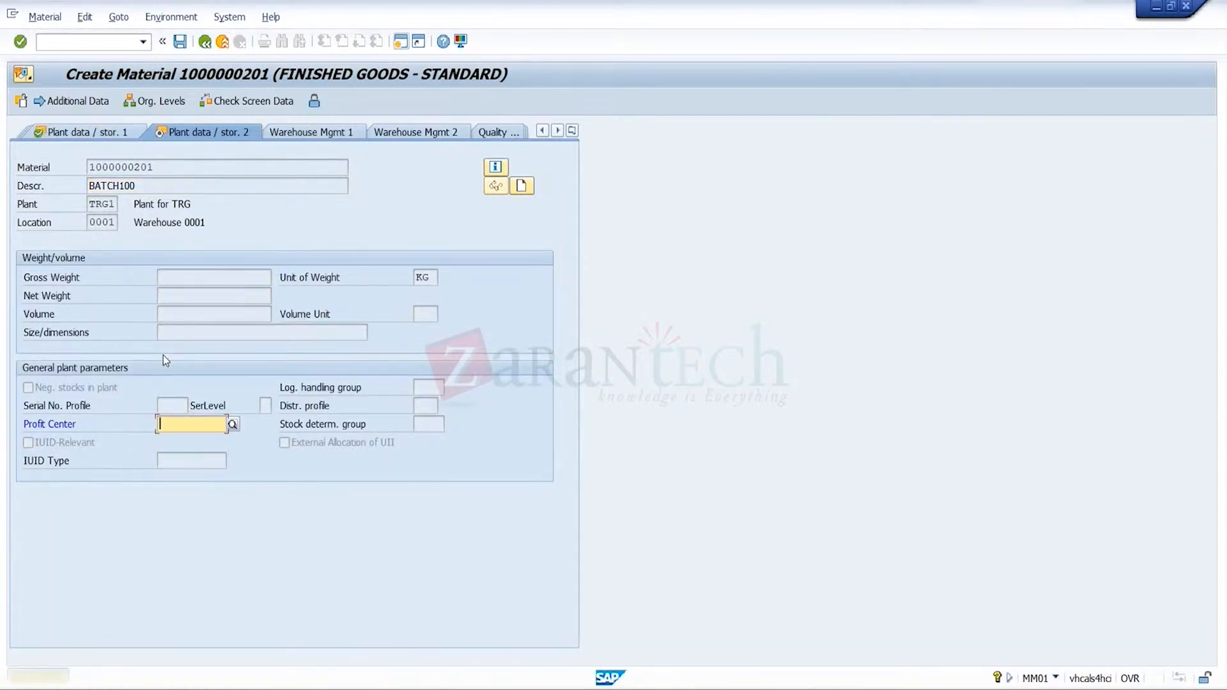
{"action": "key", "text": "Return"}
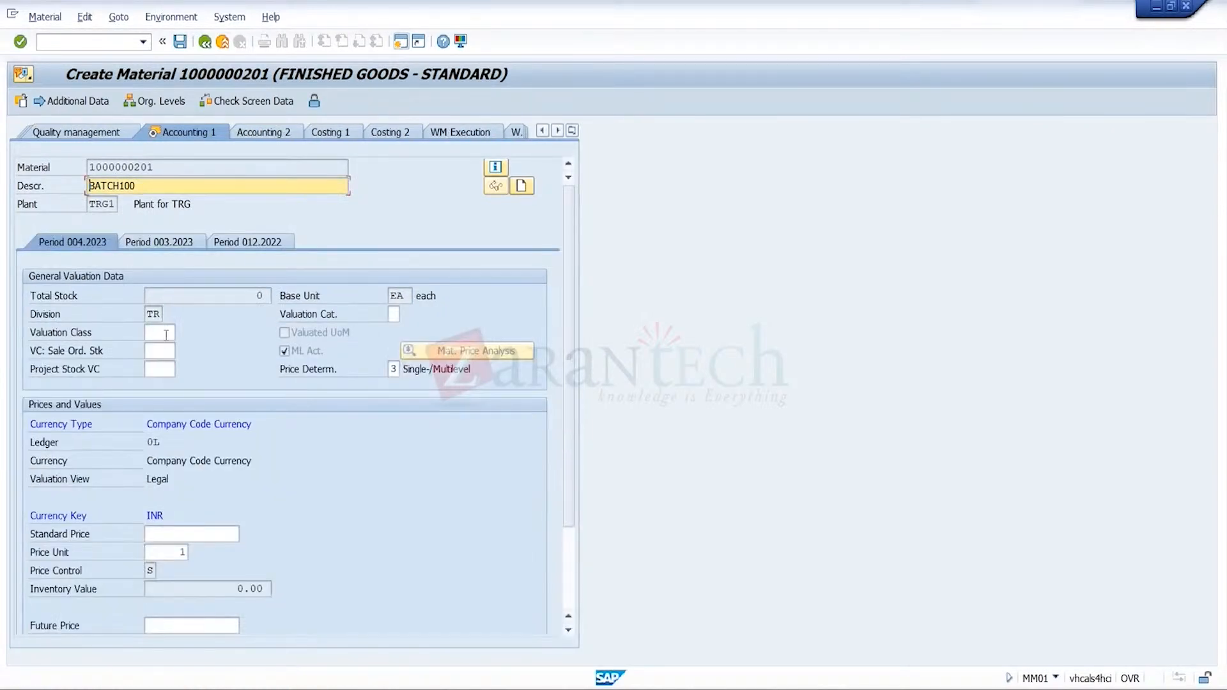
- Set valuation class 7920 and a standard price of 1000 INR in Accounting 1, and save the material
{"action": "left_click", "coordinate": [166, 335]}
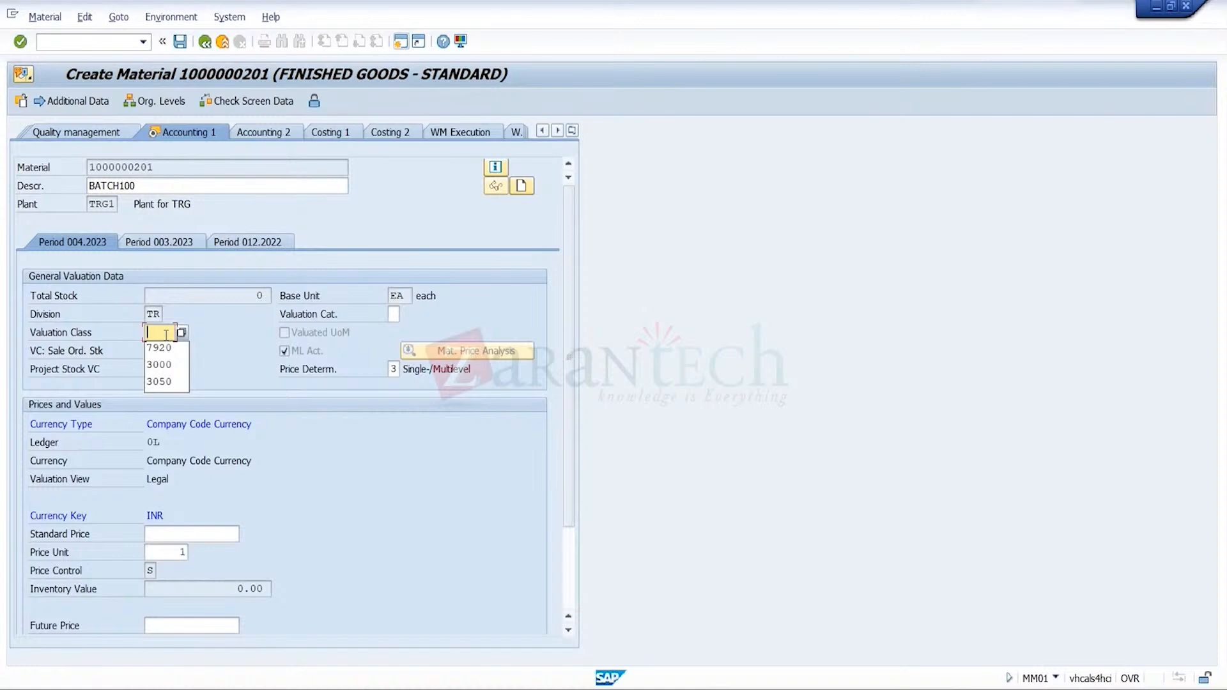
{"action": "left_click", "coordinate": [165, 349]}
{"action": "left_click", "coordinate": [214, 540]}
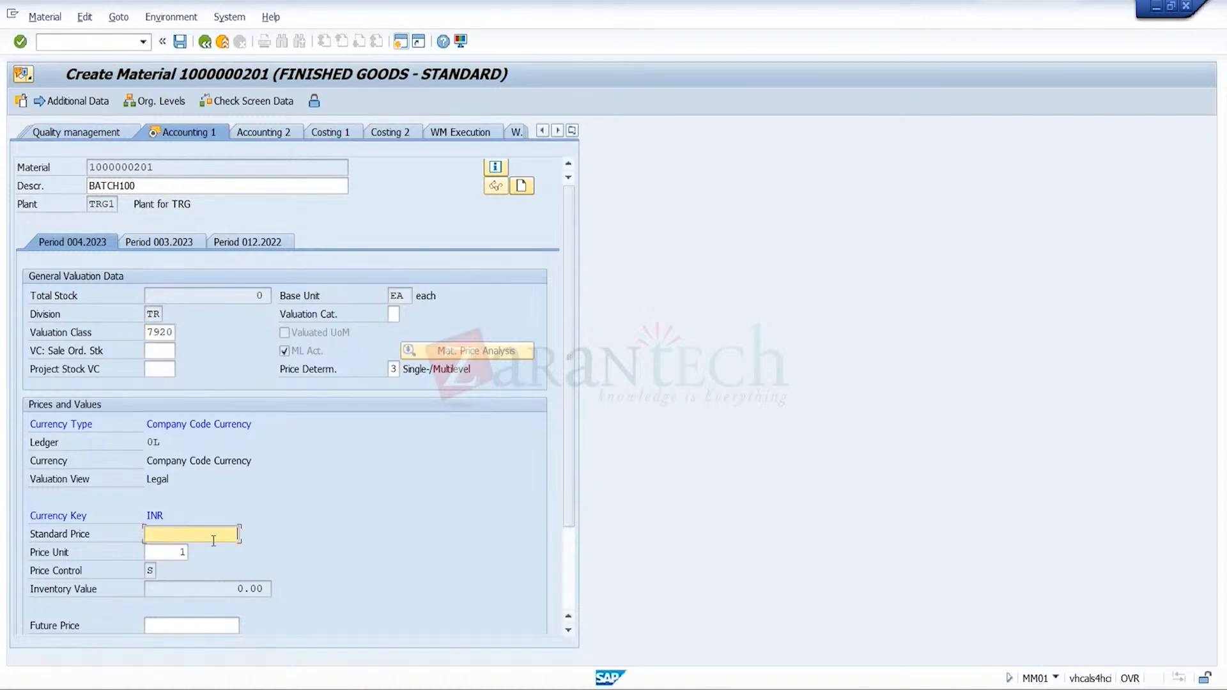
{"action": "type", "text": "1000"}
{"action": "key", "text": "Return"}
{"action": "key", "text": "Return"}
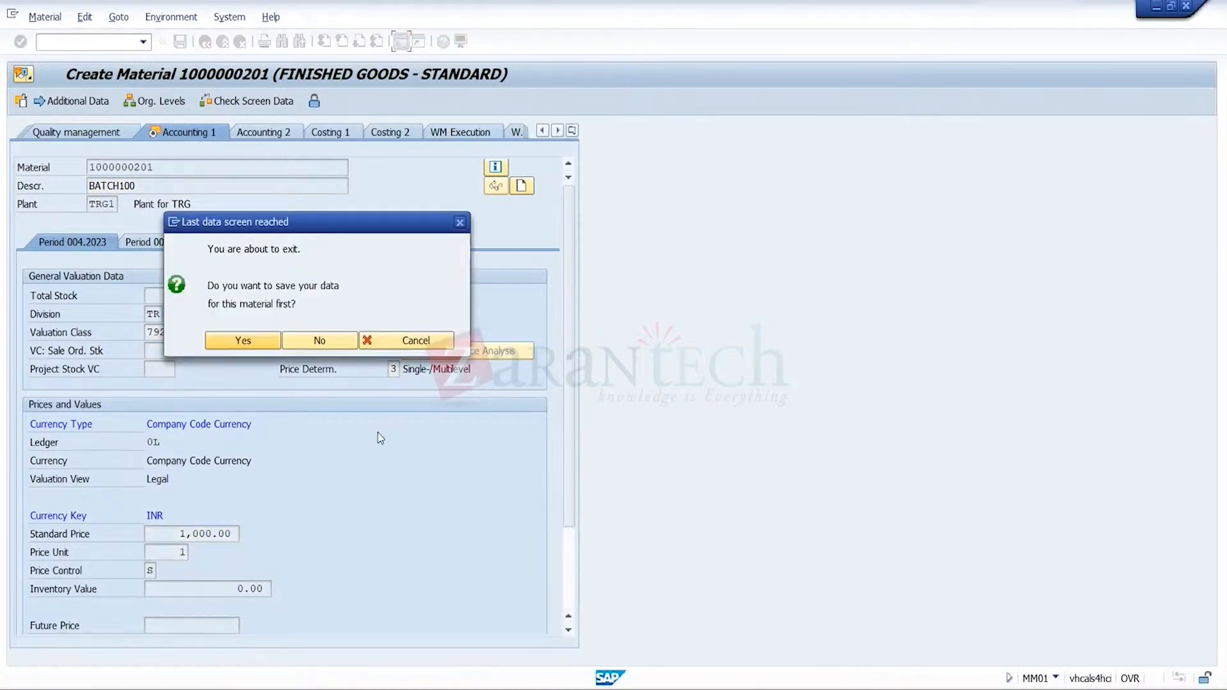
{"action": "left_click", "coordinate": [262, 342]}
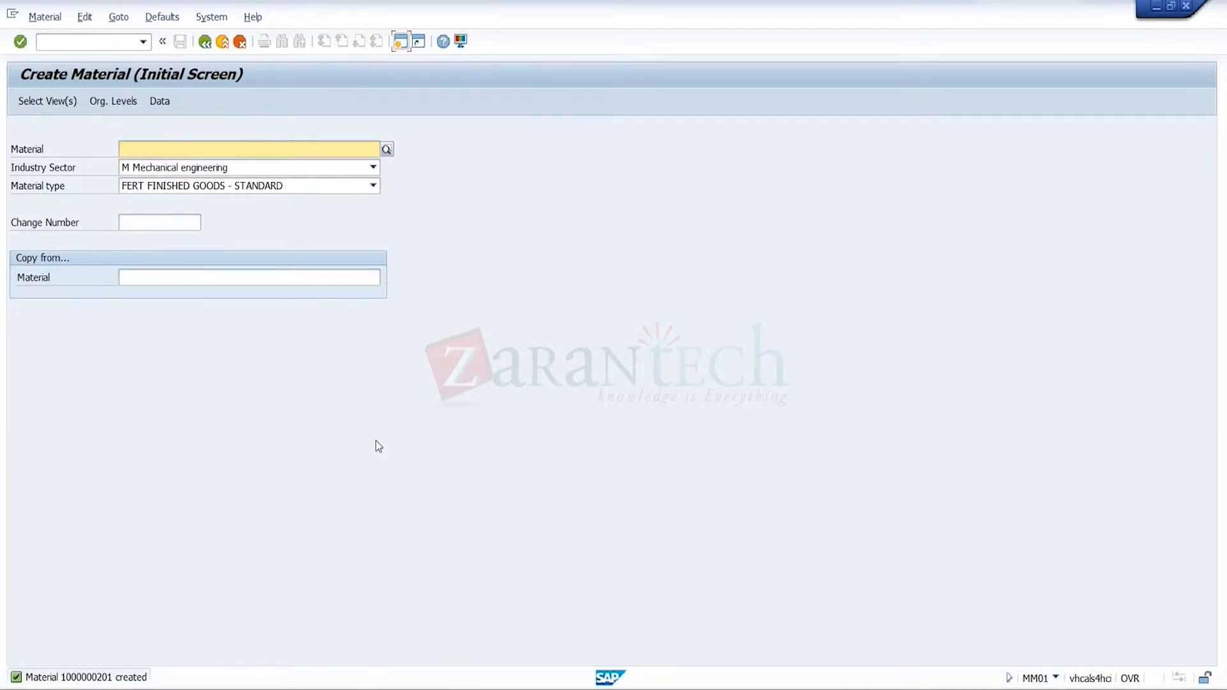
- Leave material creation and select the MIGO Goods Movement transaction within Logistics, Materials Management, Inventory Management
{"action": "left_click", "coordinate": [224, 44]}
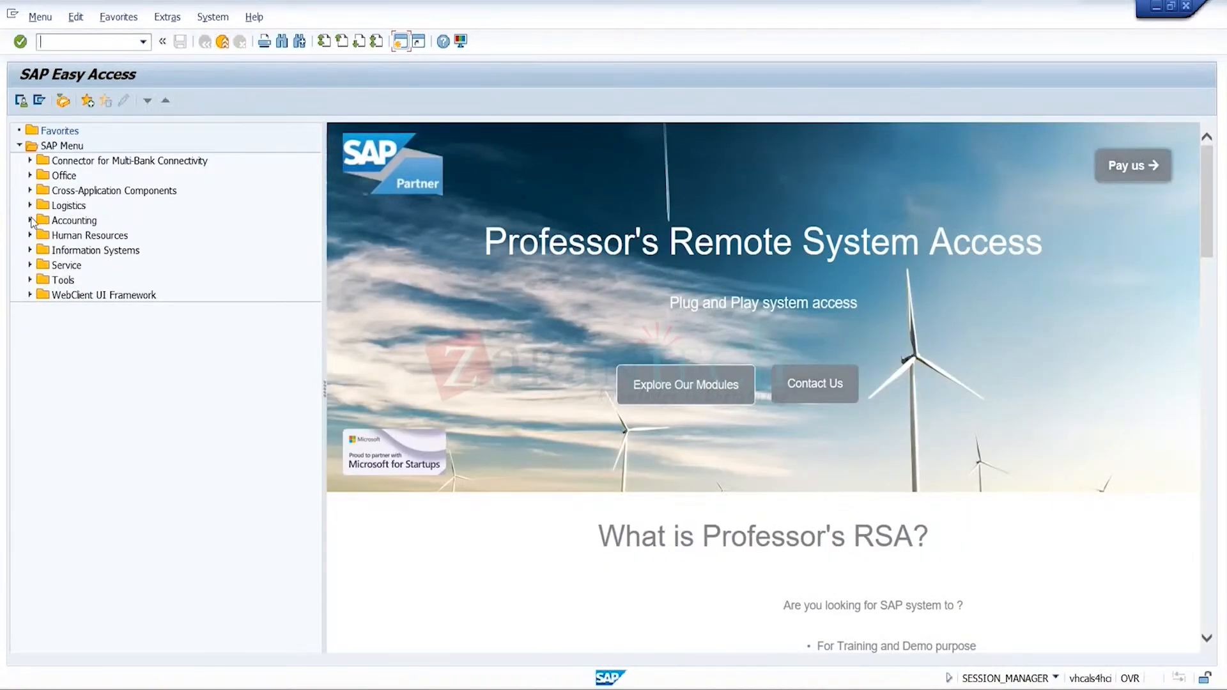
{"action": "left_click", "coordinate": [30, 206]}
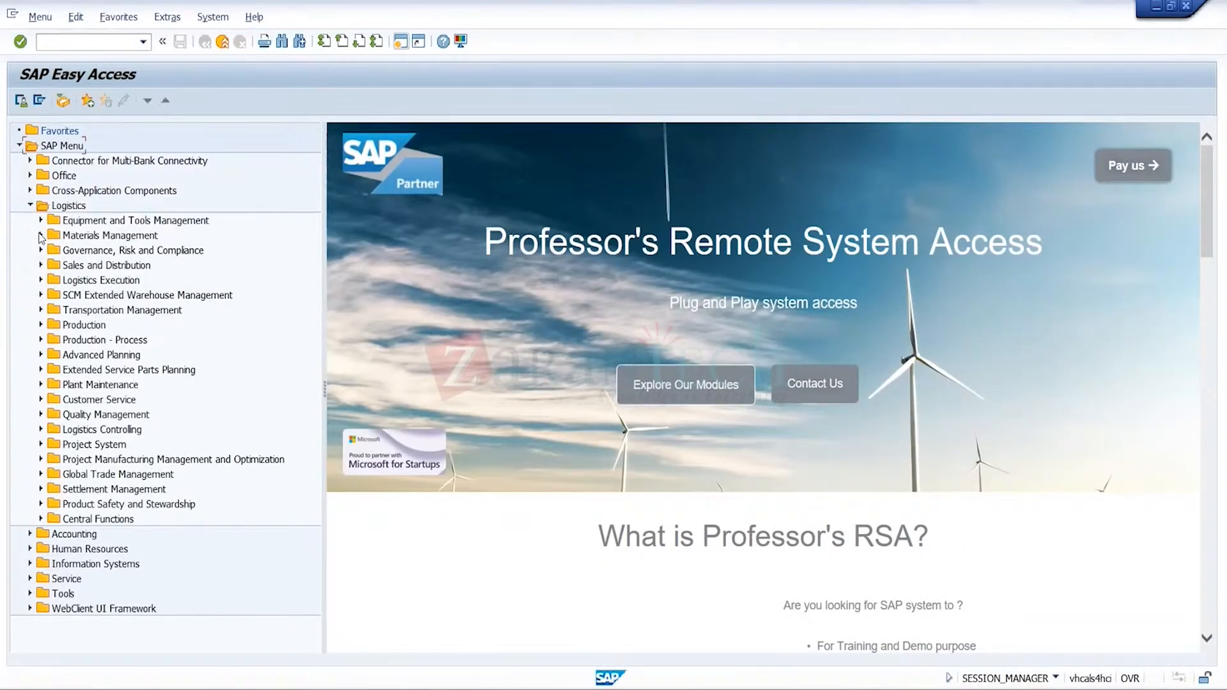
{"action": "left_click", "coordinate": [41, 236]}
{"action": "left_click", "coordinate": [52, 266]}
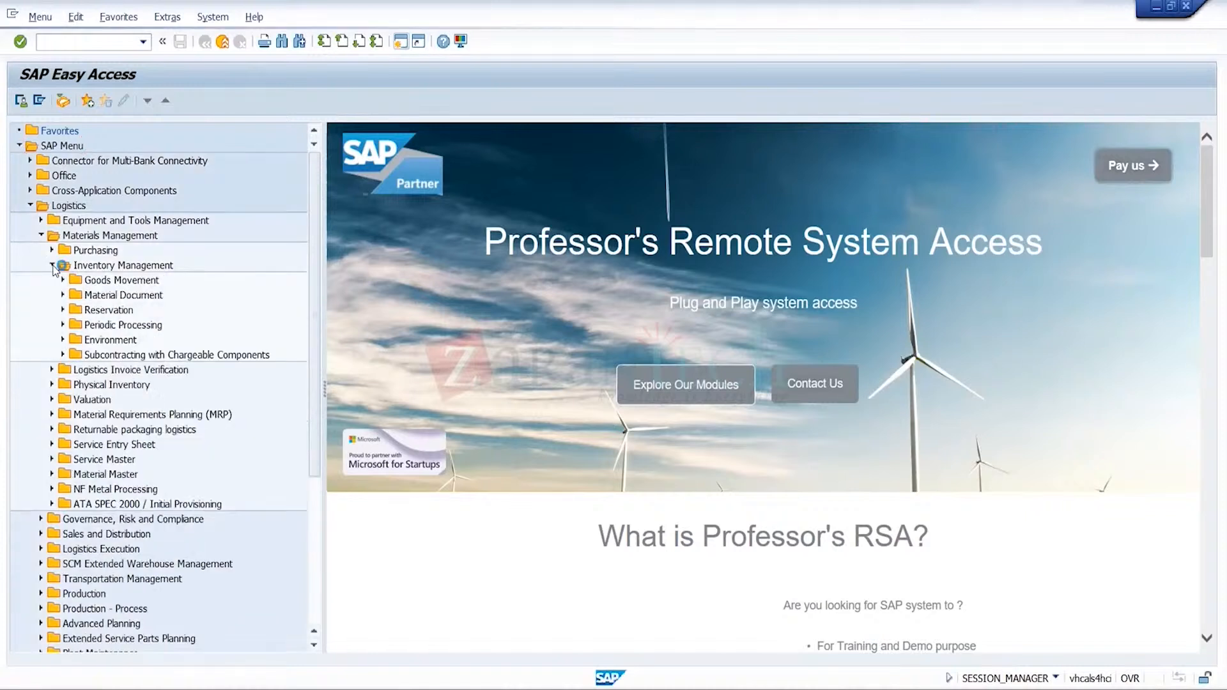
{"action": "left_click", "coordinate": [64, 281]}
{"action": "left_click", "coordinate": [132, 297]}
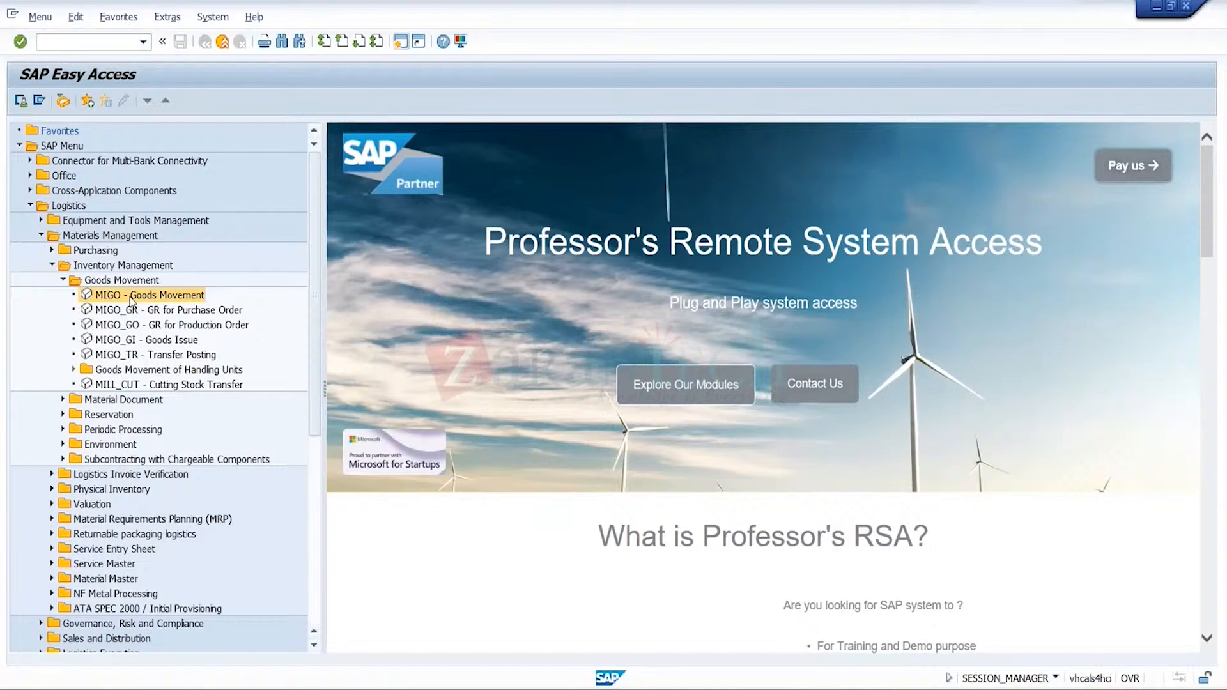
- Open the MIGO Goods Movement transaction with a Goods Receipt referenced to R10 Other
{"action": "double_click", "coordinate": [132, 298]}
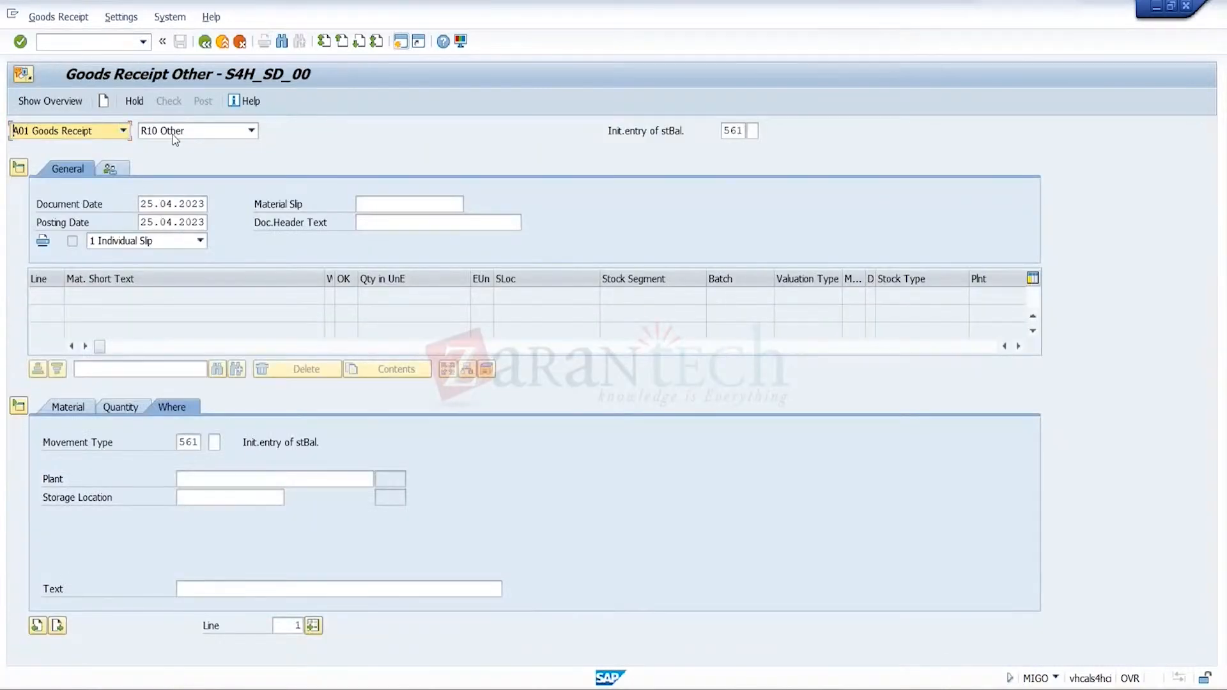
{"action": "left_click", "coordinate": [173, 134]}
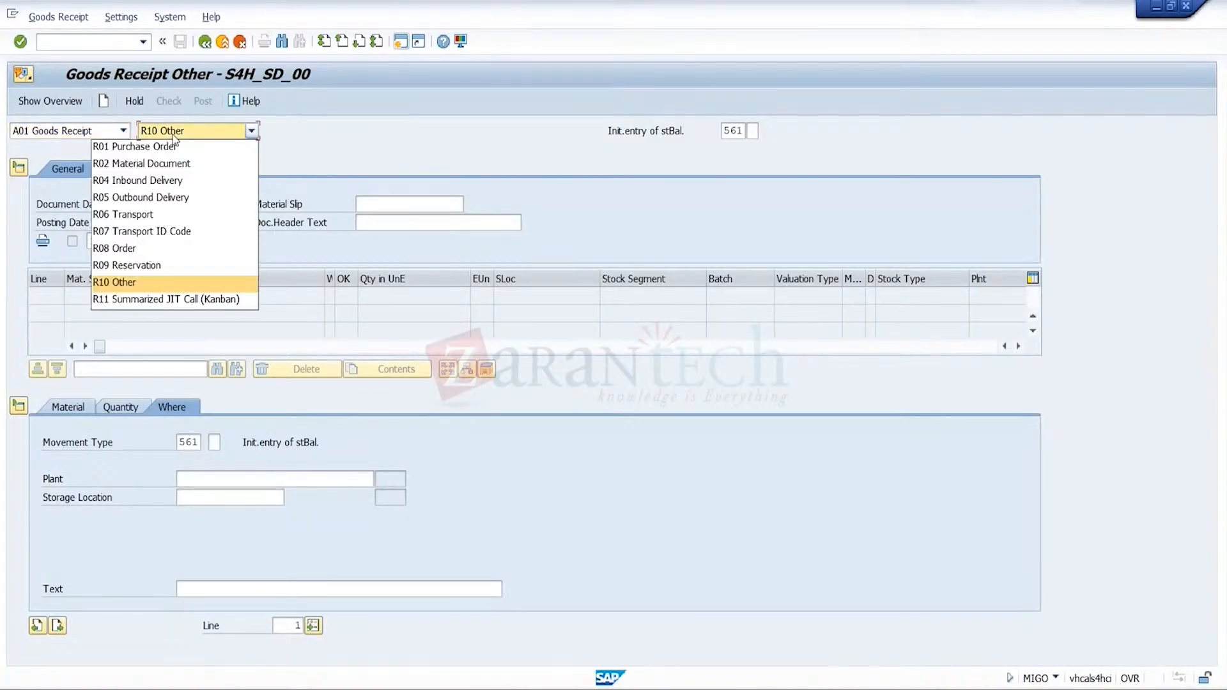
{"action": "left_click", "coordinate": [156, 283]}
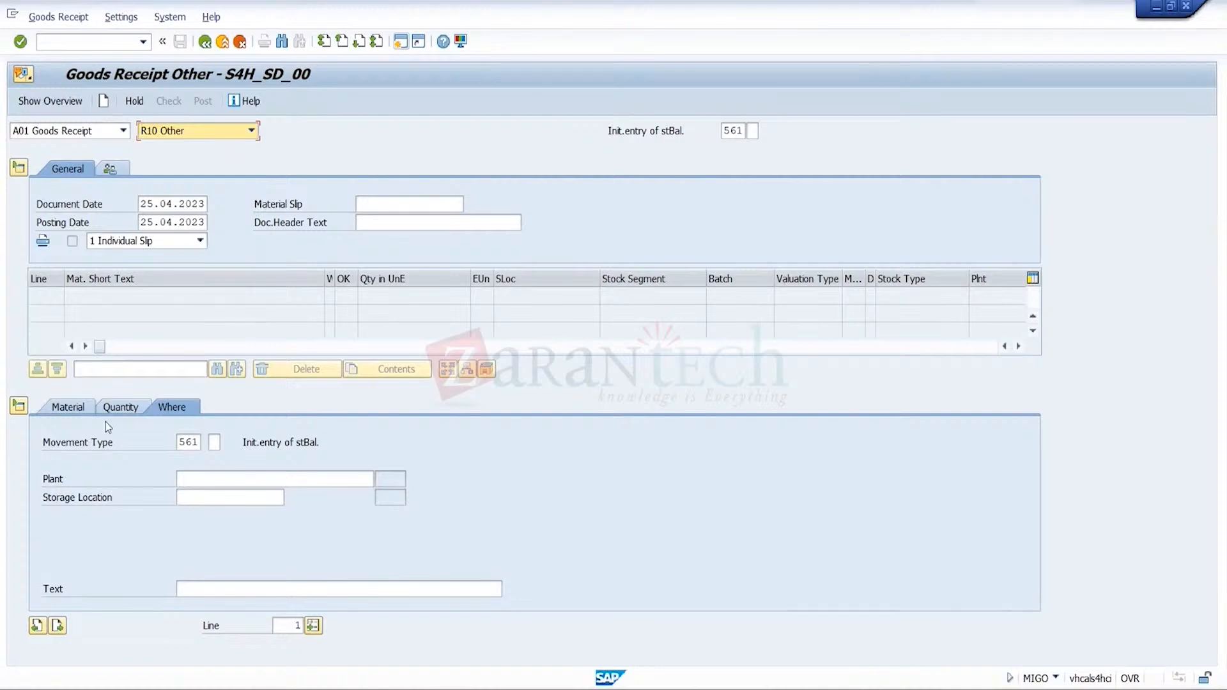
- Search the materials of plant TRGP and enter BATCH100 as the goods receipt's material
{"action": "left_click", "coordinate": [80, 413]}
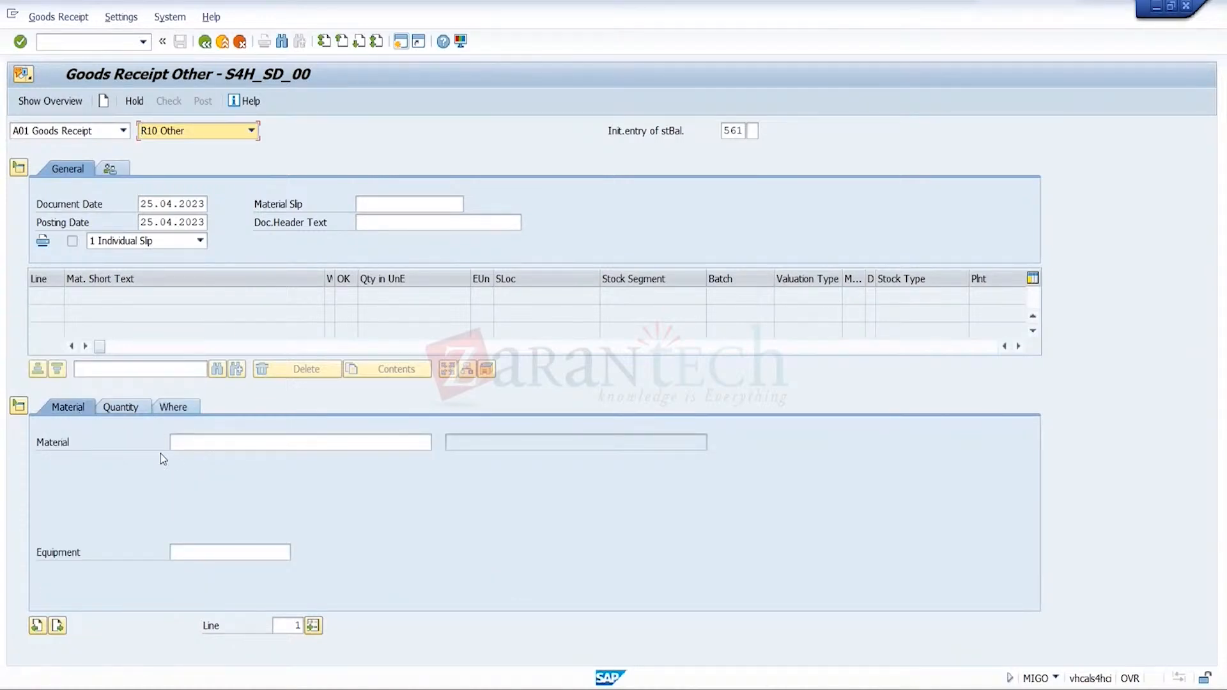
{"action": "left_click", "coordinate": [220, 445]}
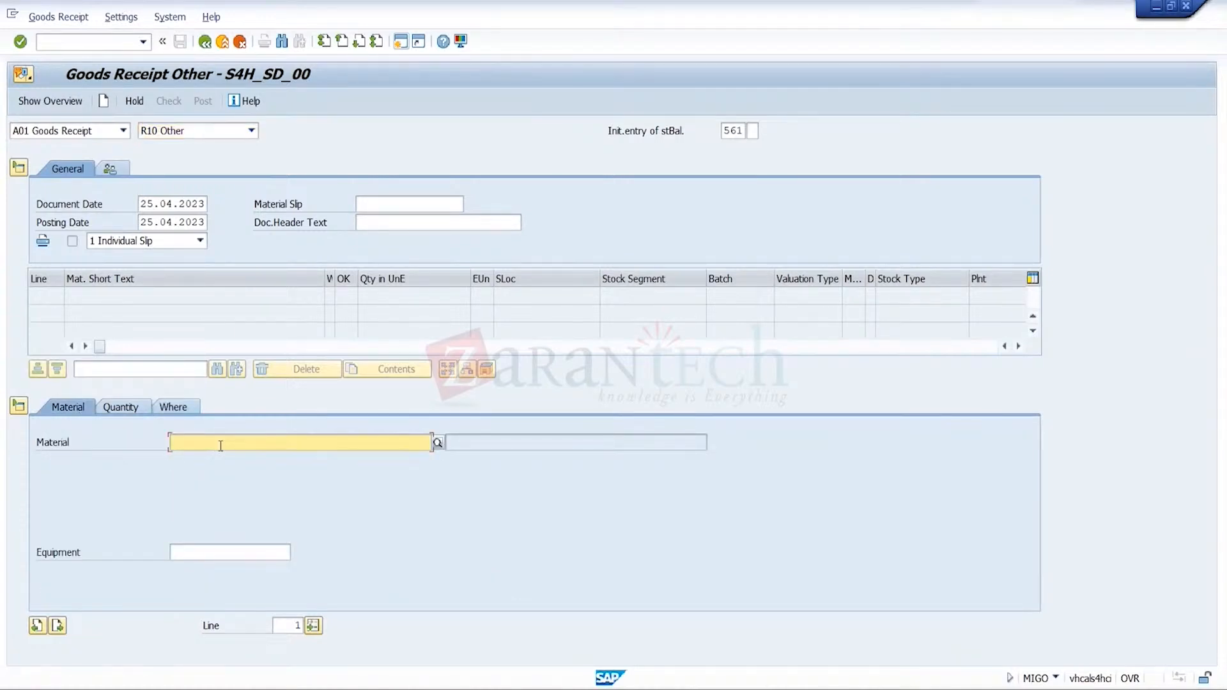
{"action": "left_click", "coordinate": [439, 446]}
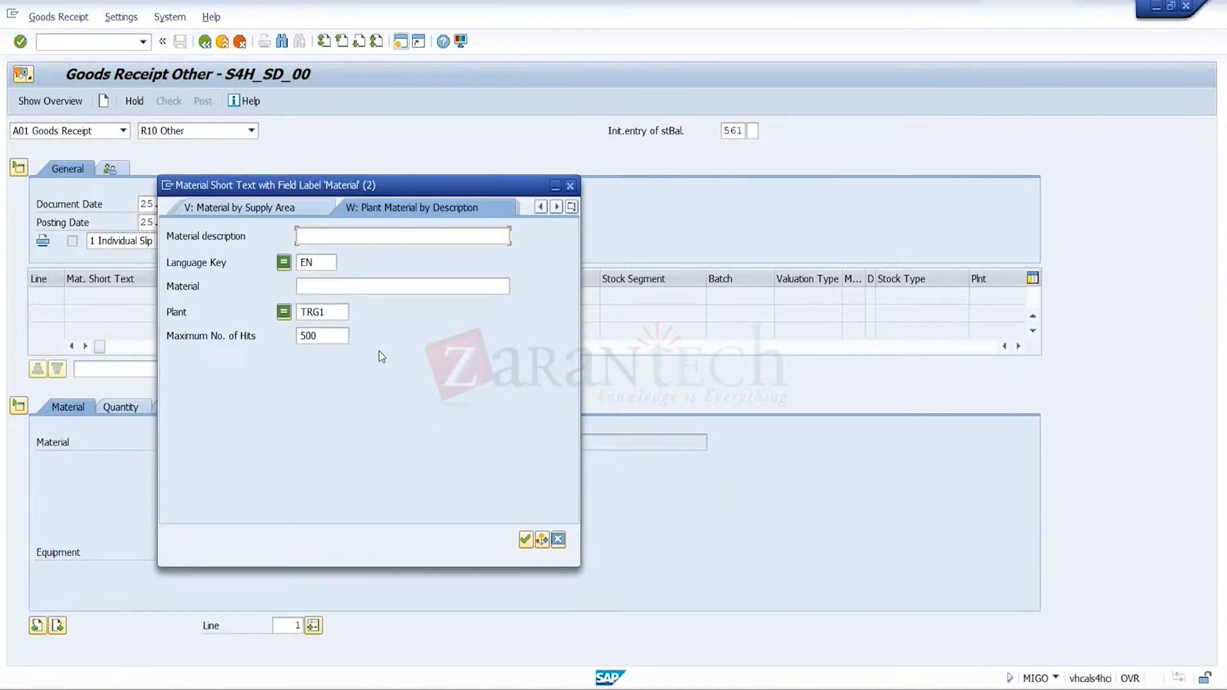
{"action": "left_click", "coordinate": [344, 313]}
{"action": "key", "text": "BackSpace"}
{"action": "type", "text": "P"}
{"action": "key", "text": "Return"}
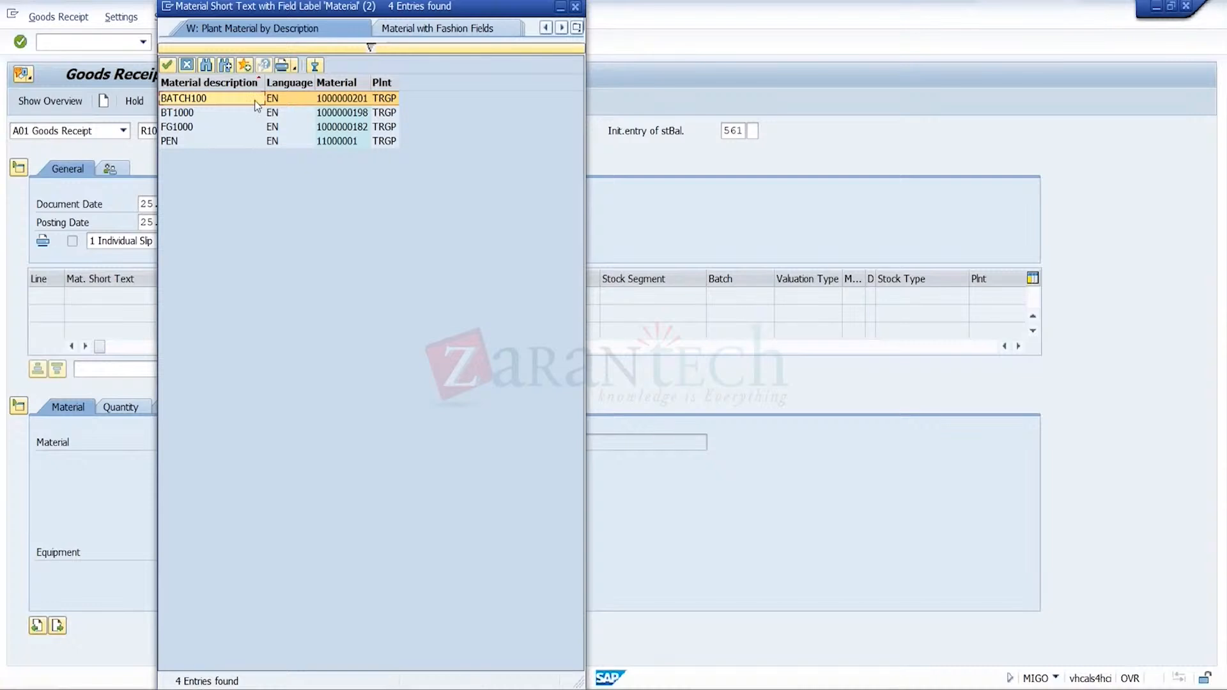
{"action": "double_click", "coordinate": [256, 101]}
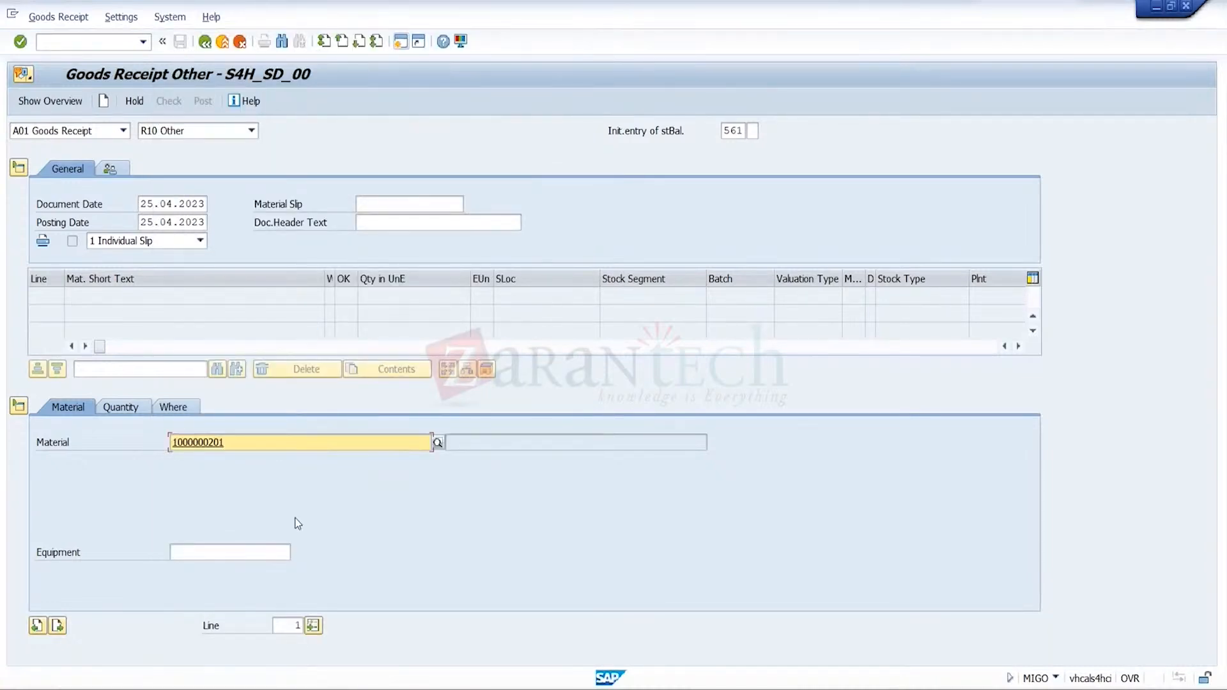
{"action": "key", "text": "Return"}
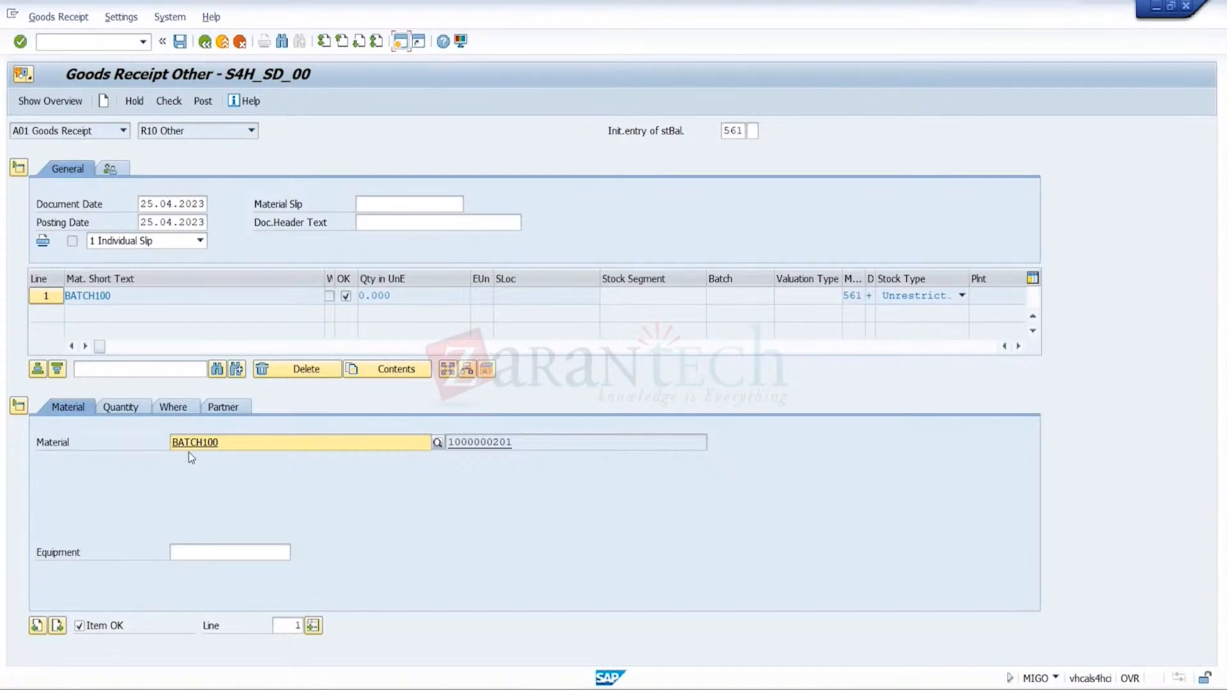
- Set the BATCH100 item's quantity to 100, its plant to TRGP and its storage location to Raw Materials (0001)
{"action": "left_click", "coordinate": [121, 407]}
{"action": "type", "text": "100"}
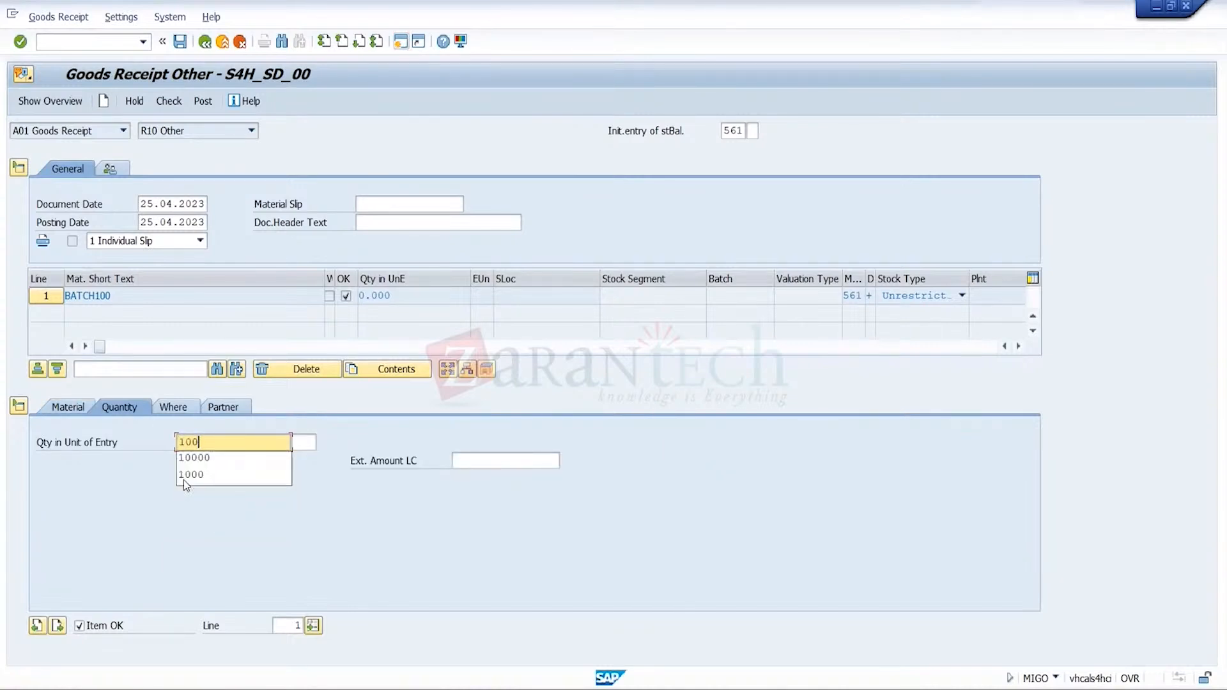
{"action": "key", "text": "Return"}
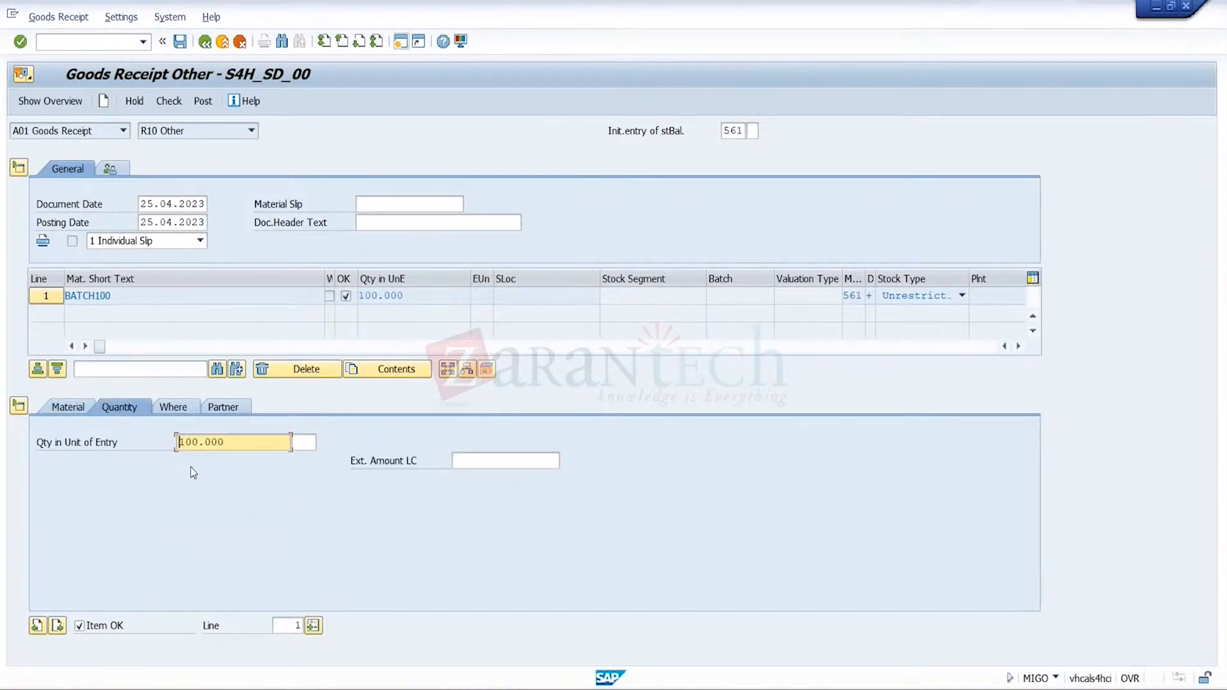
{"action": "left_click", "coordinate": [180, 420]}
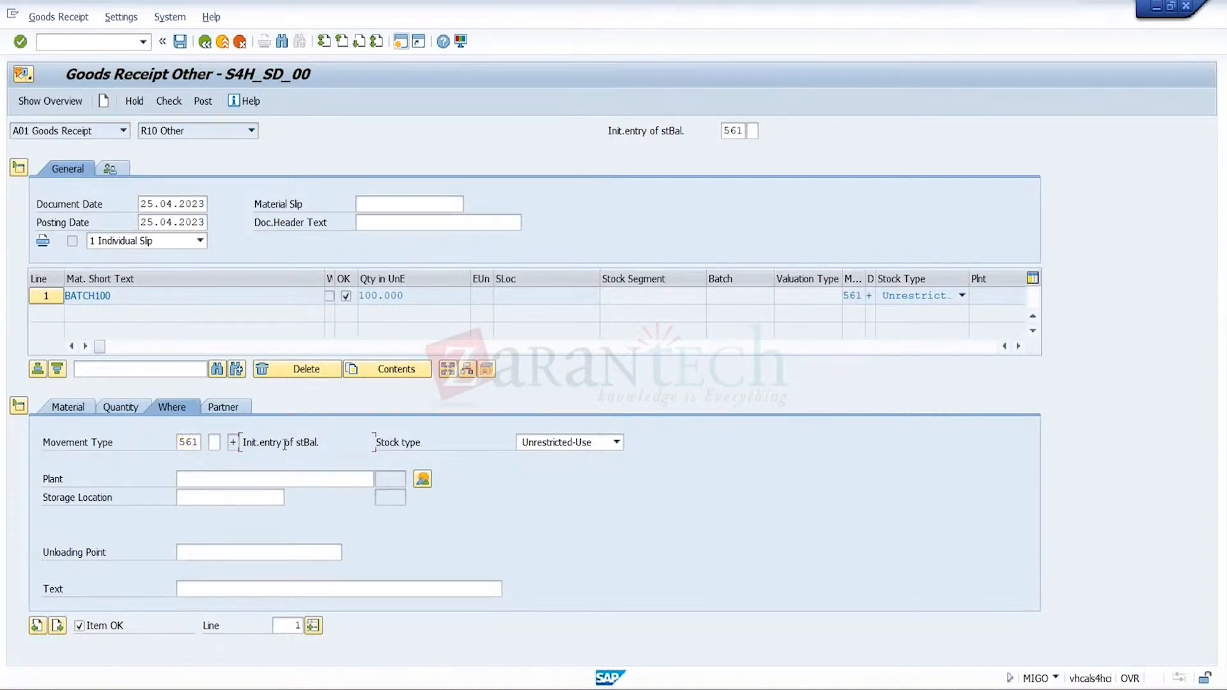
{"action": "left_click", "coordinate": [286, 479]}
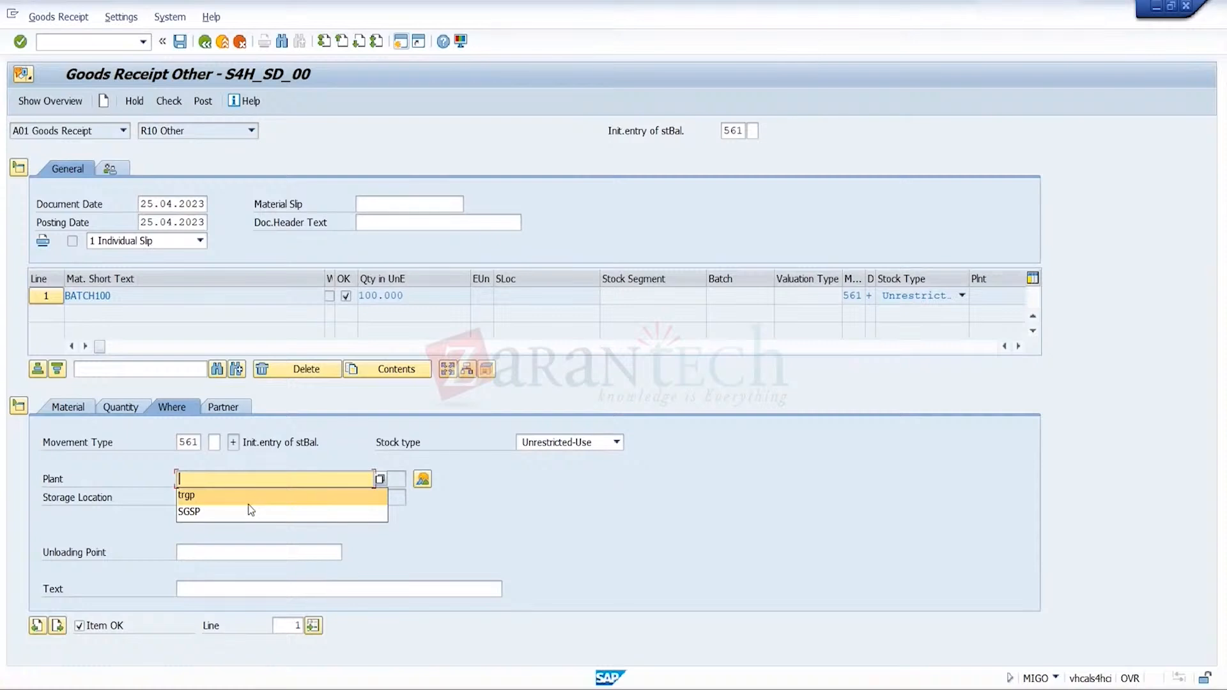
{"action": "left_click", "coordinate": [249, 497]}
{"action": "left_click", "coordinate": [249, 504]}
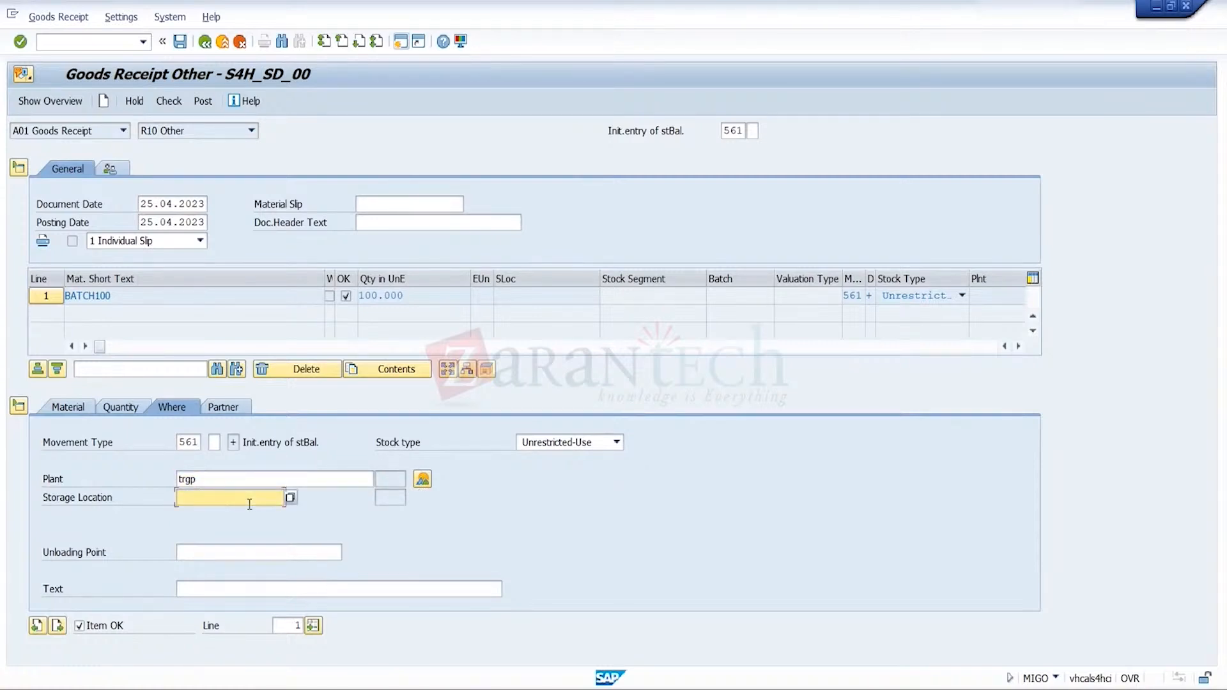
{"action": "left_click", "coordinate": [250, 511]}
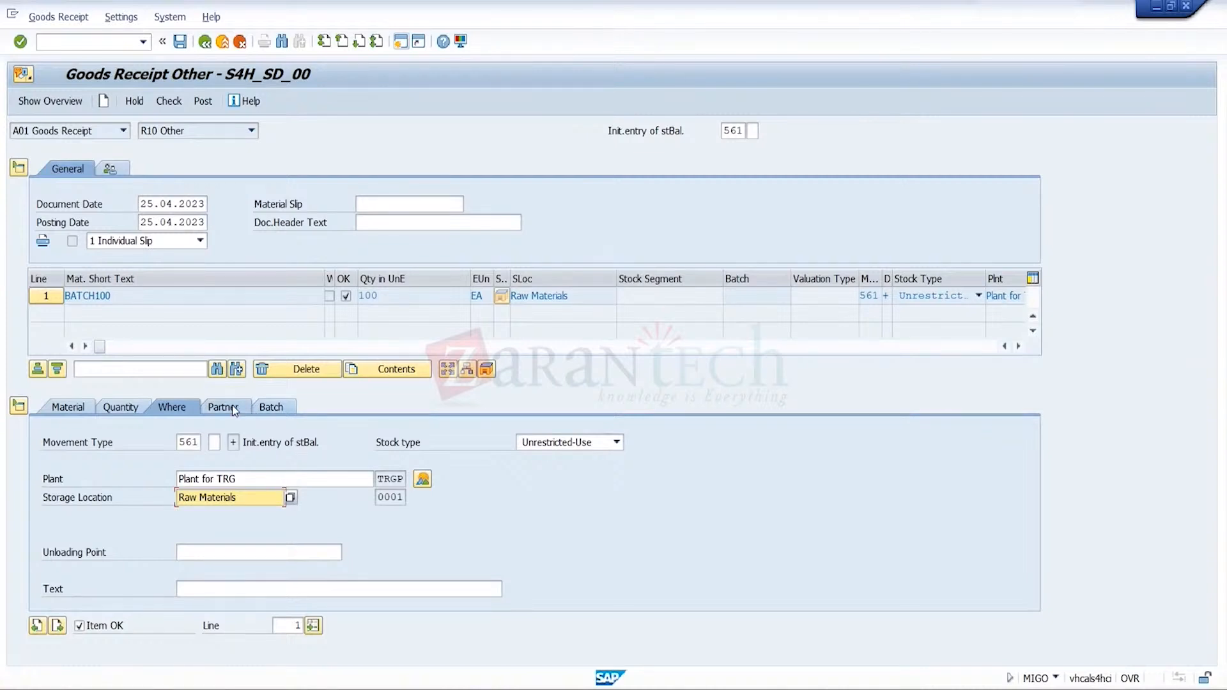
- Search for existing batches of the BATCH100 material, and leave the goods receipt without saving the document
{"action": "left_click", "coordinate": [268, 406]}
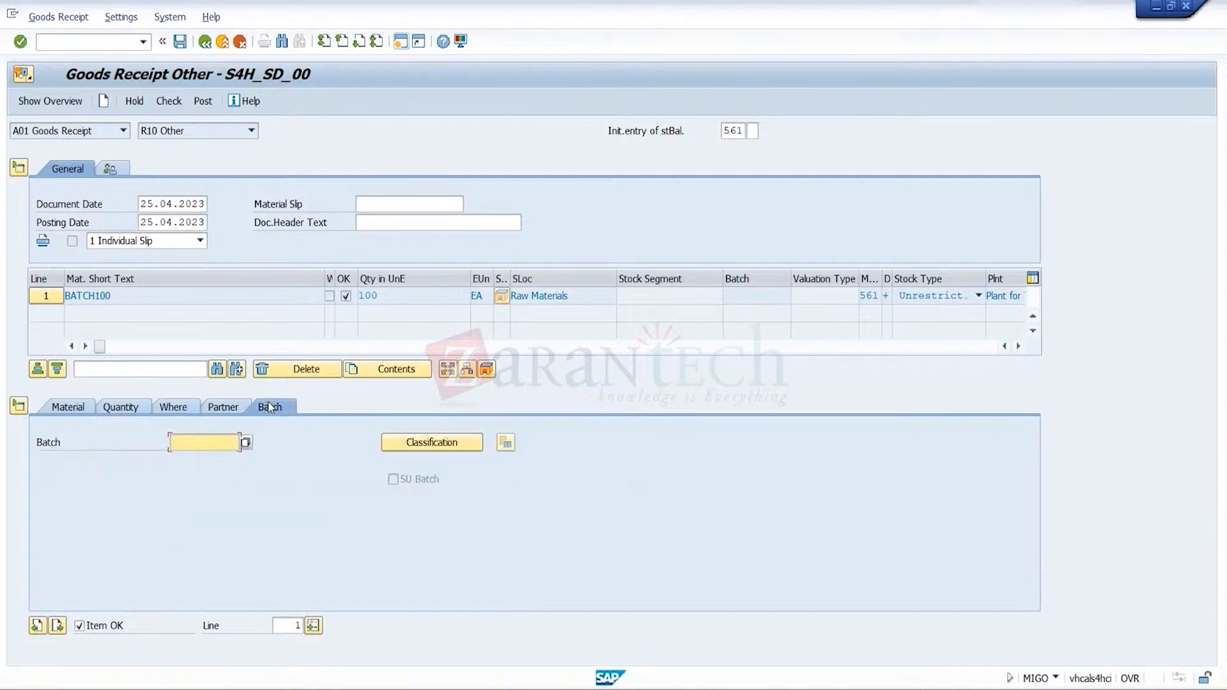
{"action": "left_click", "coordinate": [246, 443]}
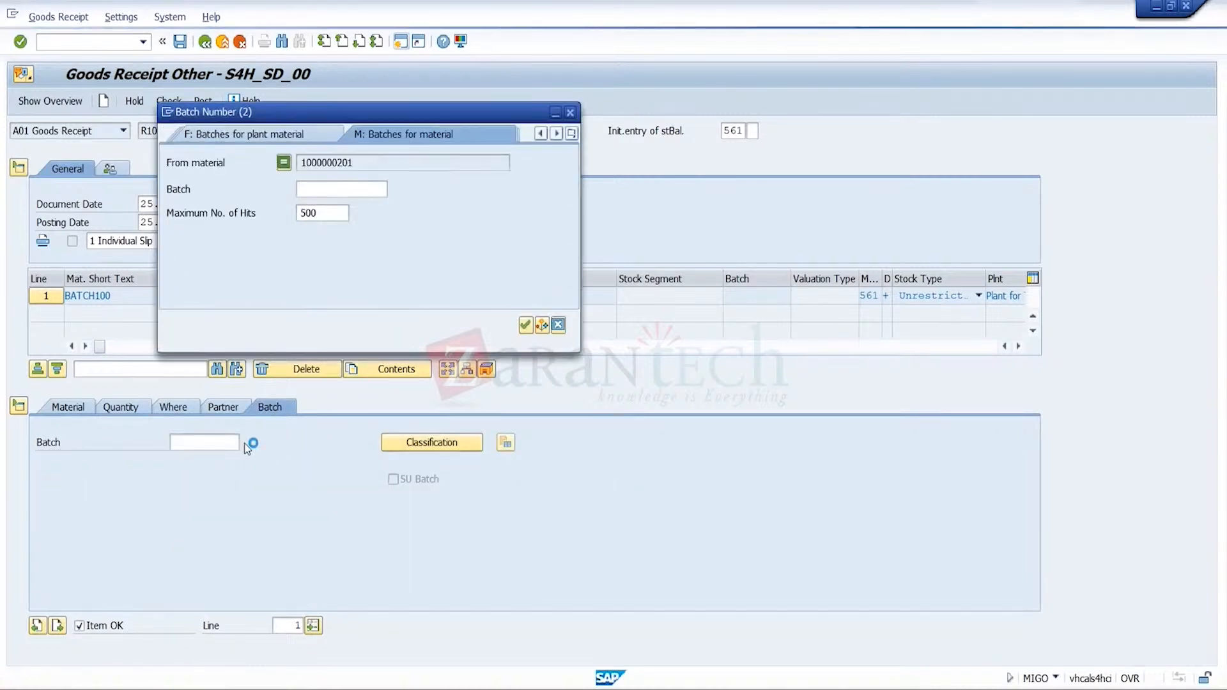
{"action": "left_click", "coordinate": [524, 326]}
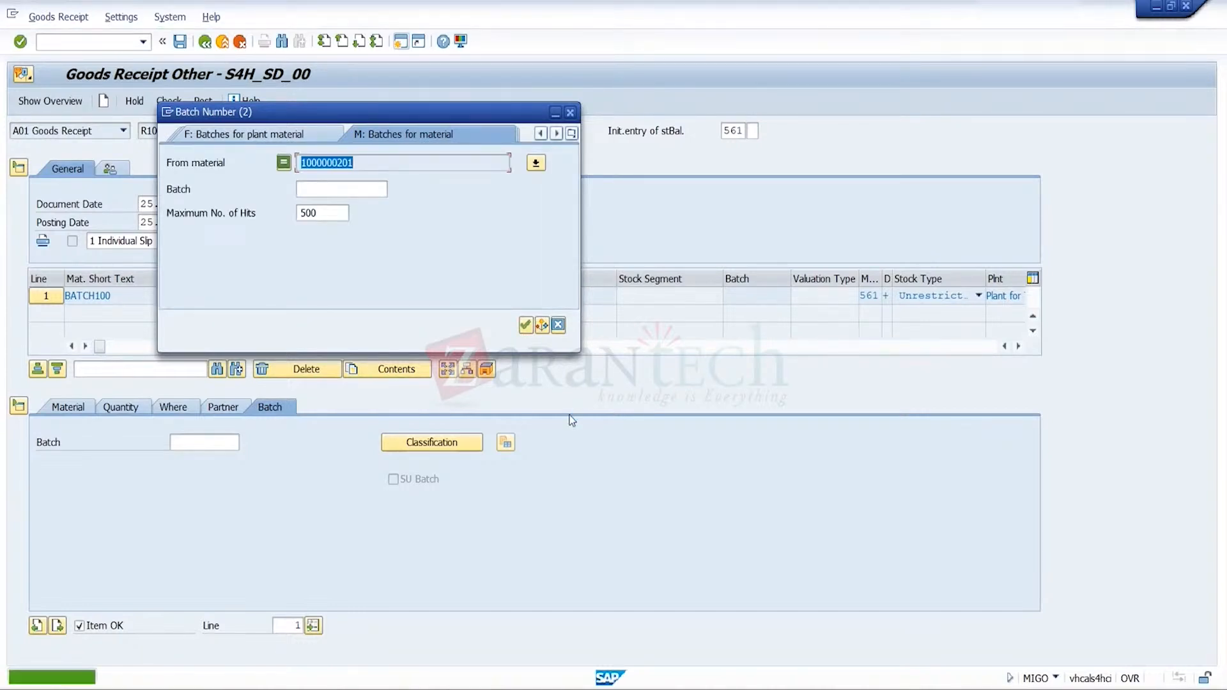
{"action": "left_click", "coordinate": [526, 325]}
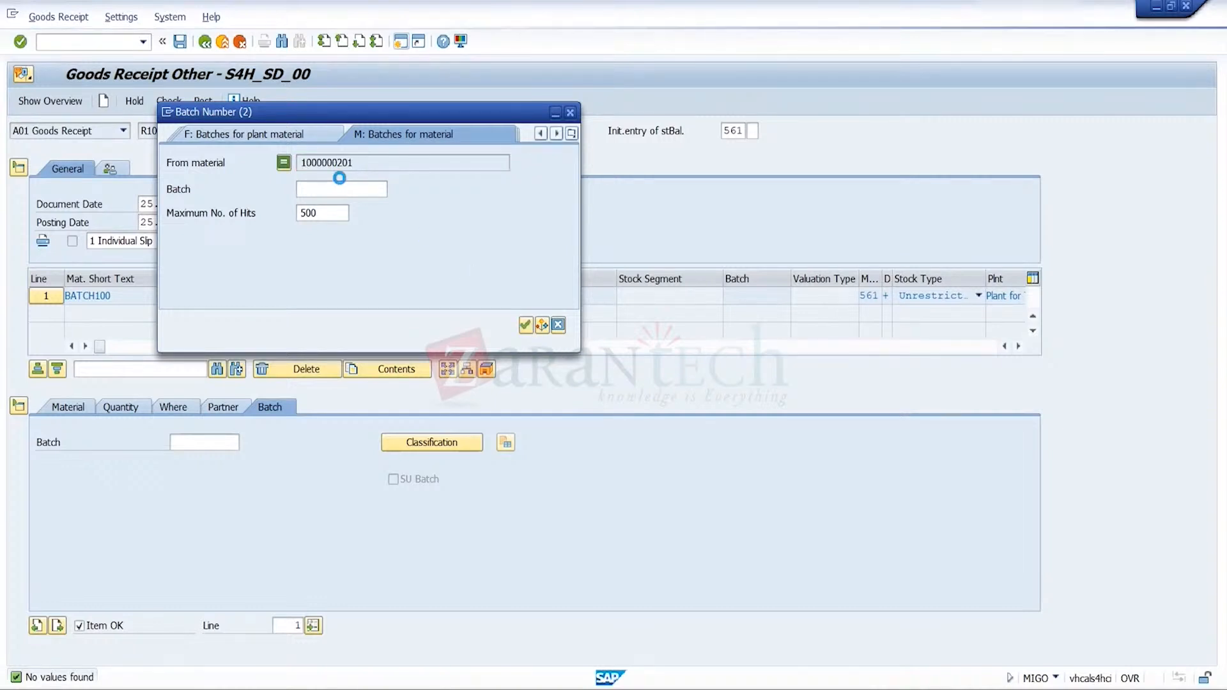
{"action": "left_click", "coordinate": [559, 325]}
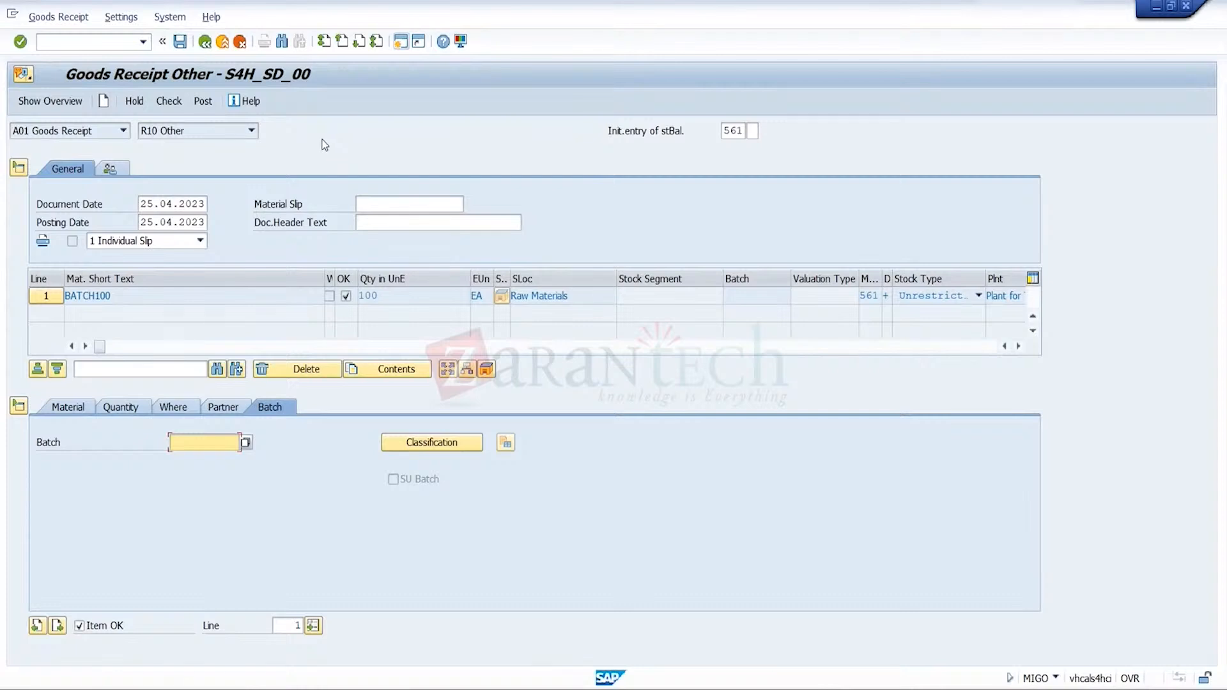
{"action": "left_click", "coordinate": [221, 43]}
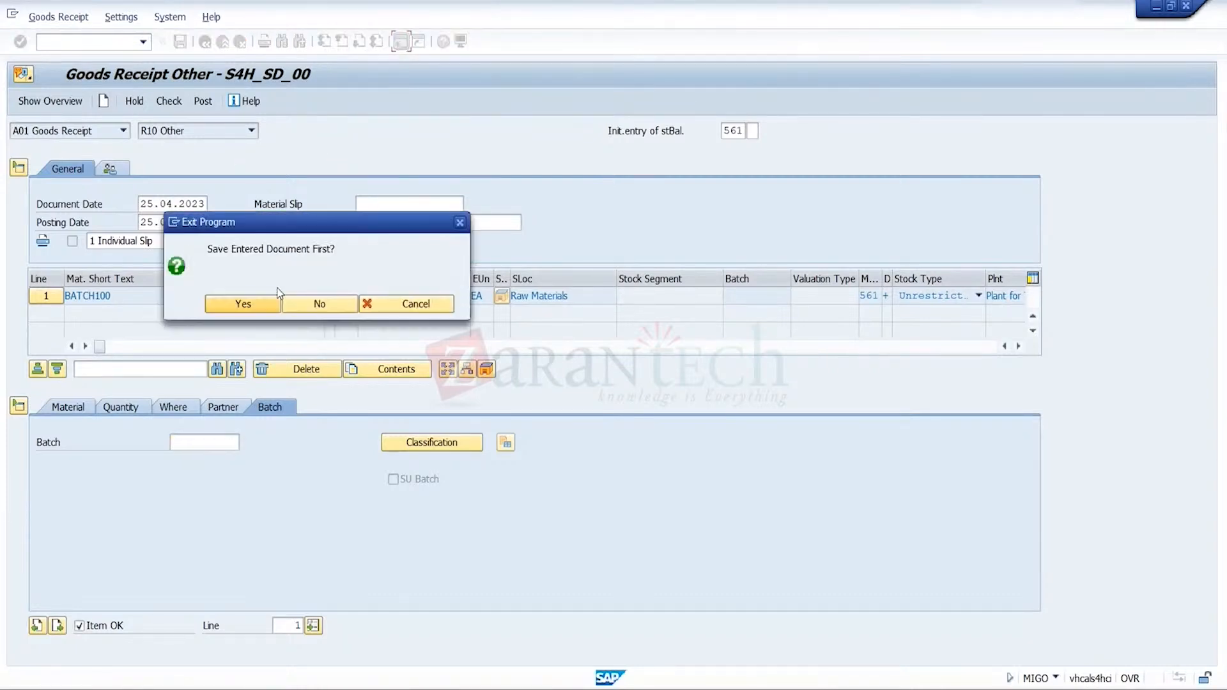
{"action": "left_click", "coordinate": [321, 312]}
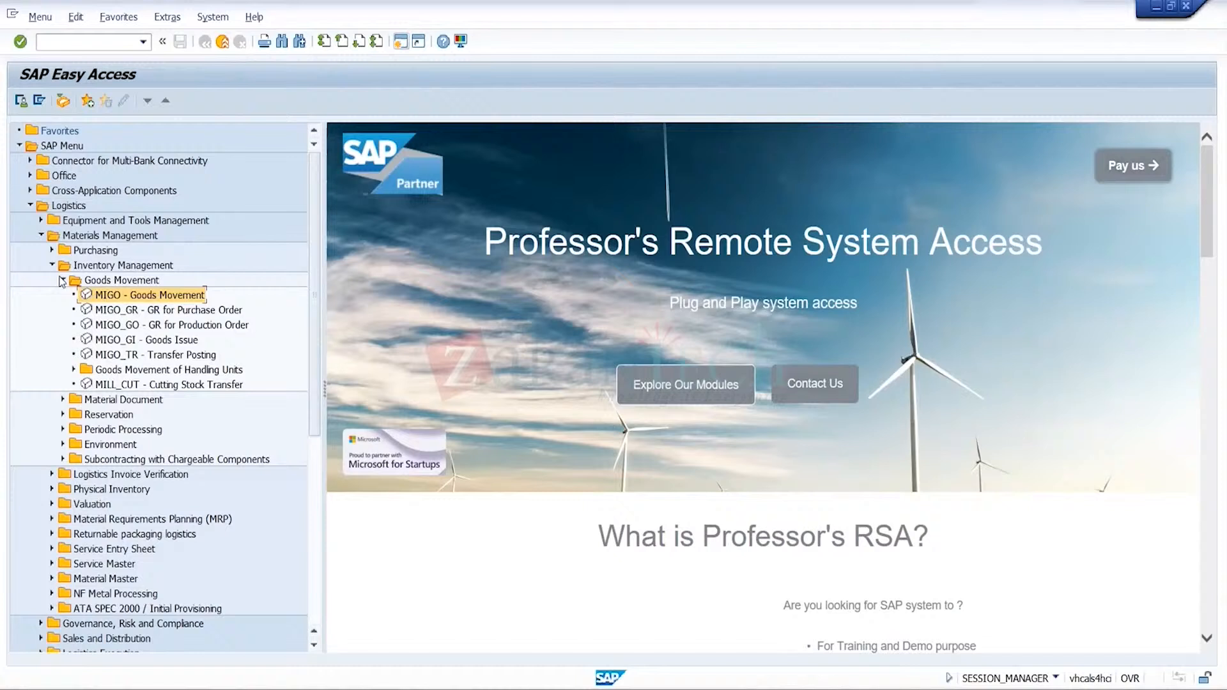
- Collapse Materials Management and select MSC1N - Create within Logistics, Central Functions, Batch Management, Batch
{"action": "left_click", "coordinate": [51, 266]}
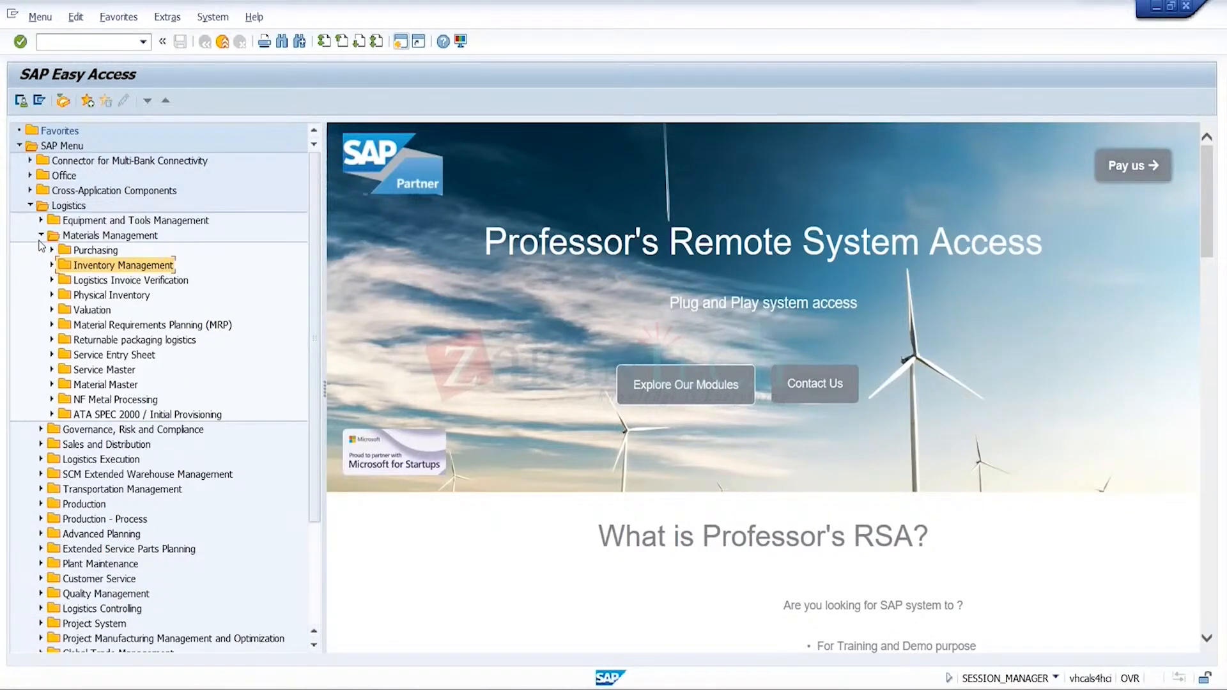
{"action": "left_click", "coordinate": [41, 236]}
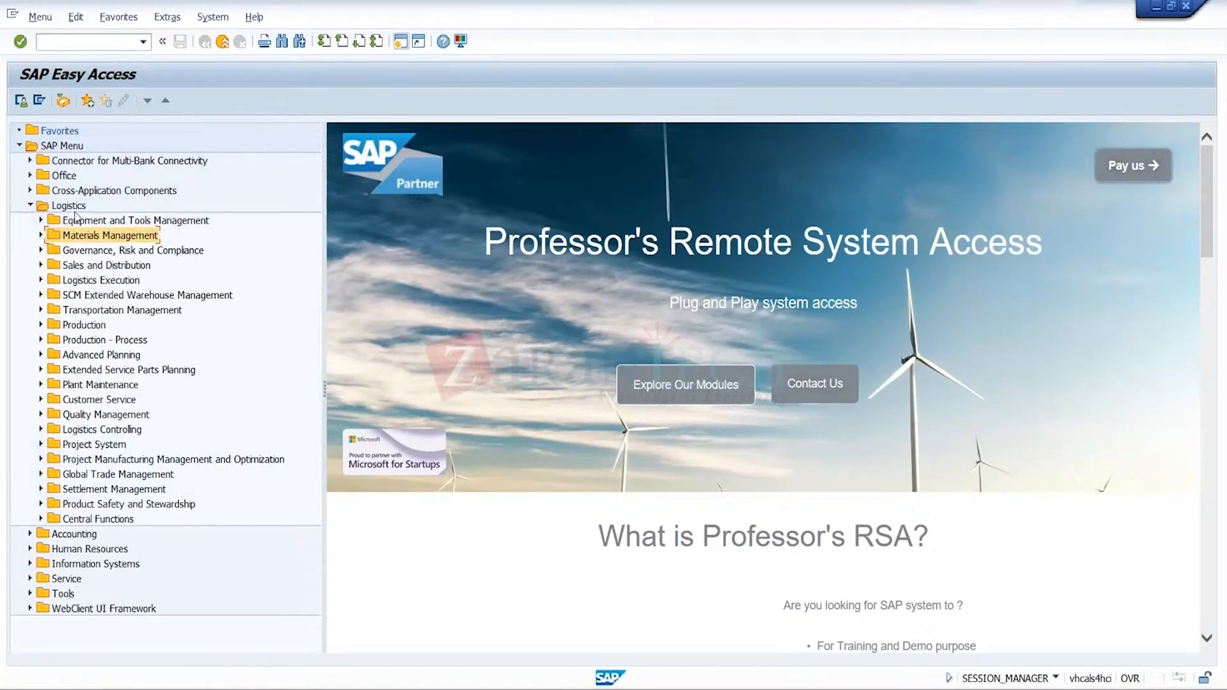
{"action": "left_click", "coordinate": [116, 519]}
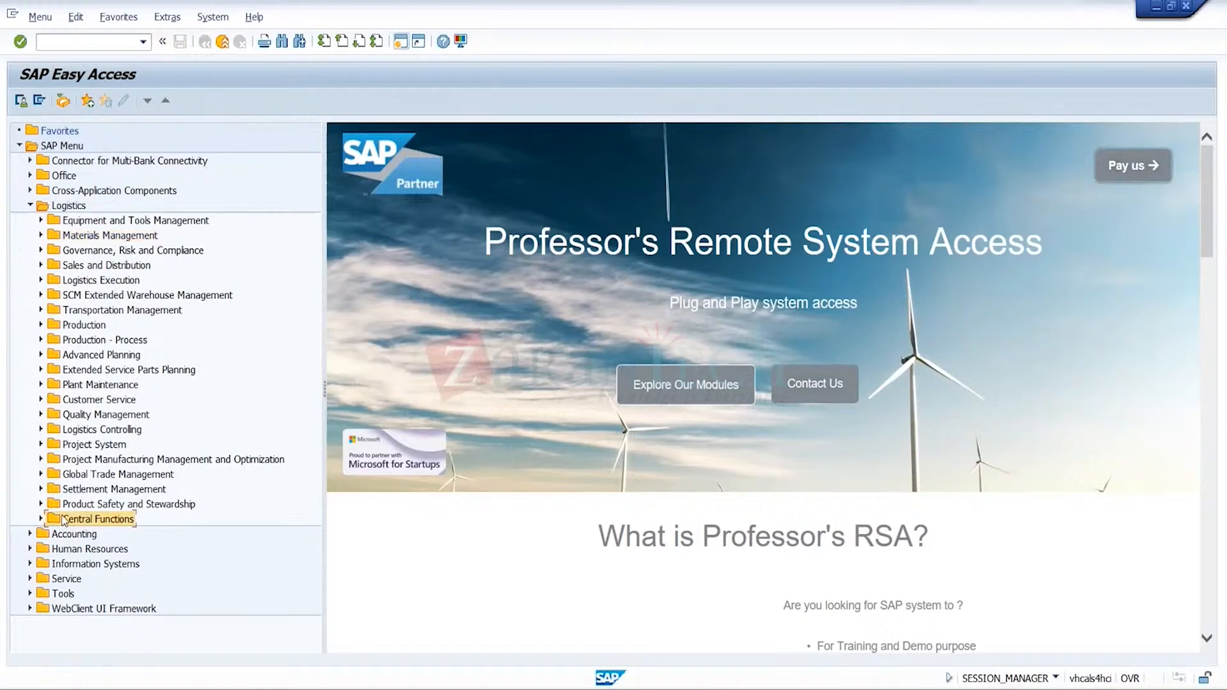
{"action": "left_click", "coordinate": [40, 519]}
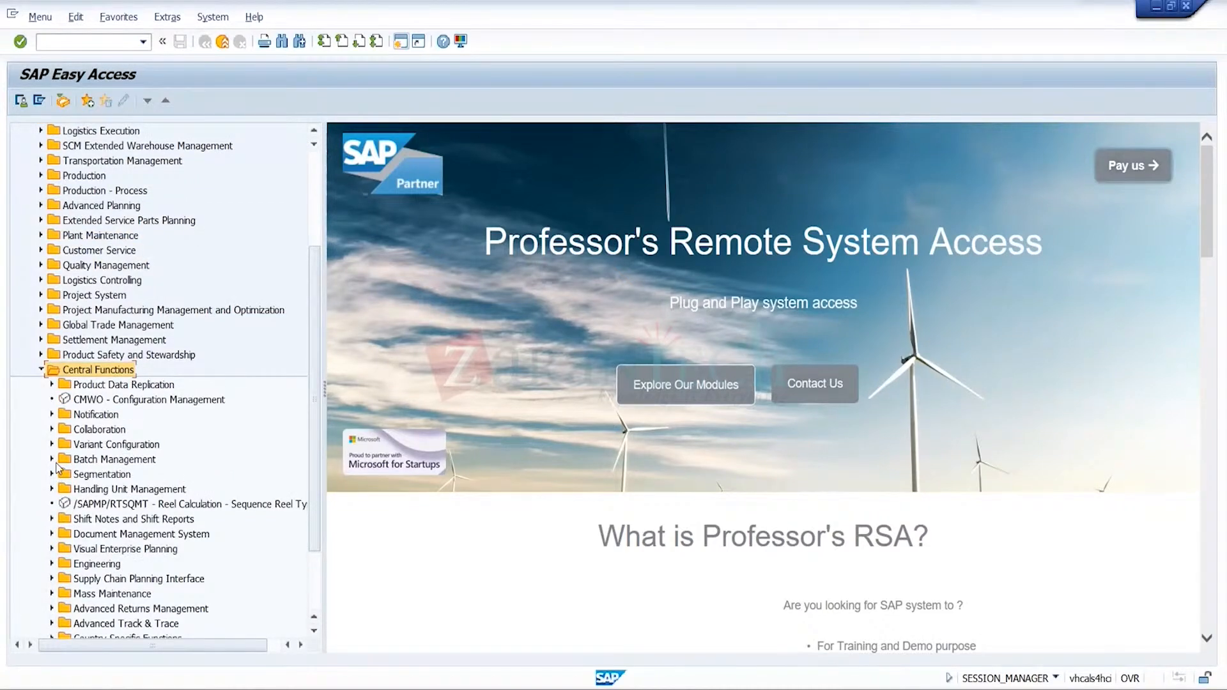
{"action": "left_click", "coordinate": [52, 459]}
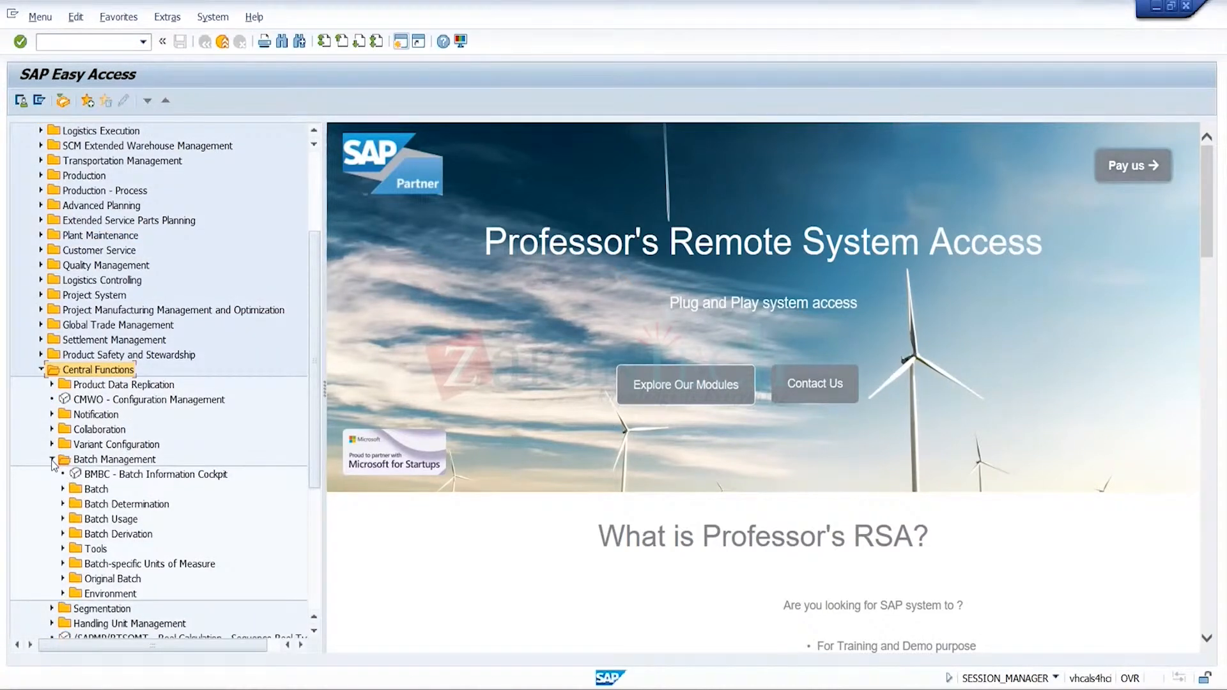
{"action": "left_click", "coordinate": [63, 490]}
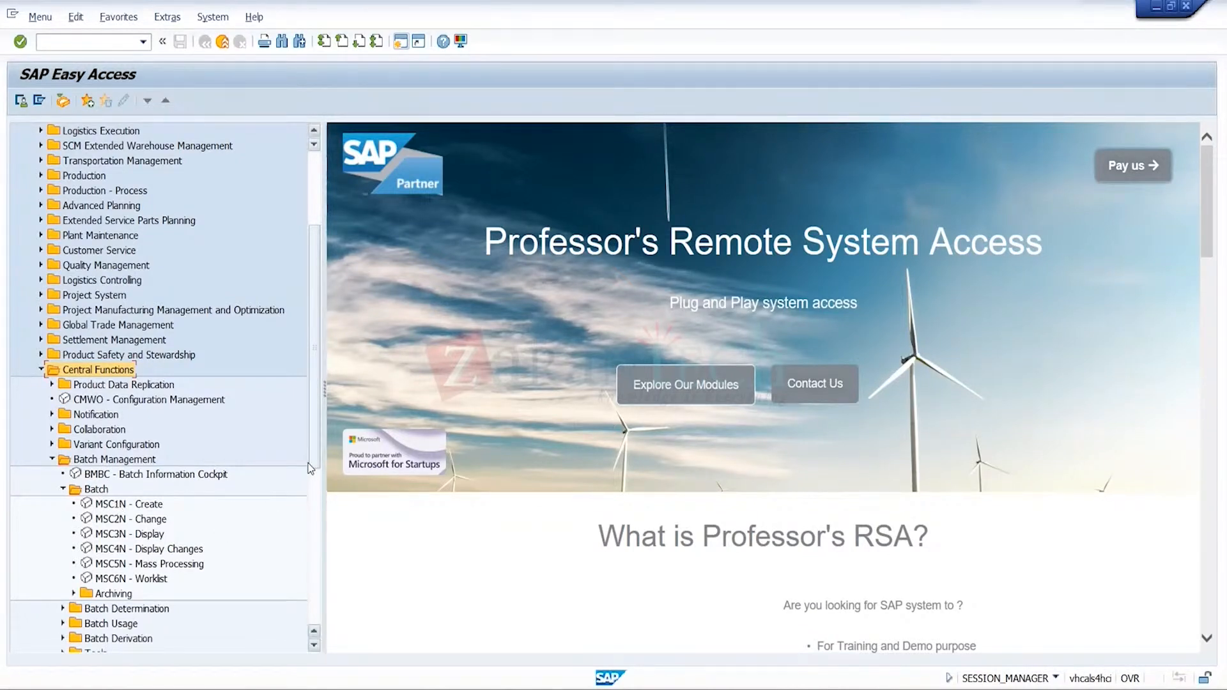
{"action": "left_click_drag", "start_coordinate": [311, 468], "coordinate": [319, 500]}
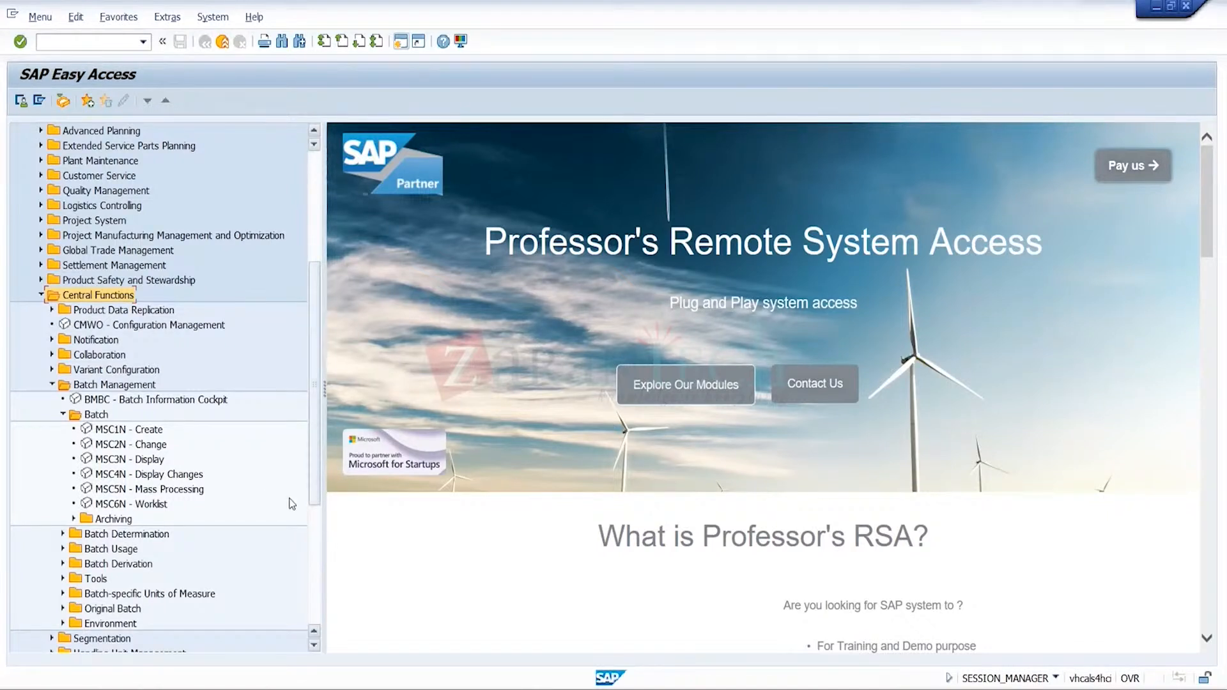
{"action": "left_click", "coordinate": [156, 436]}
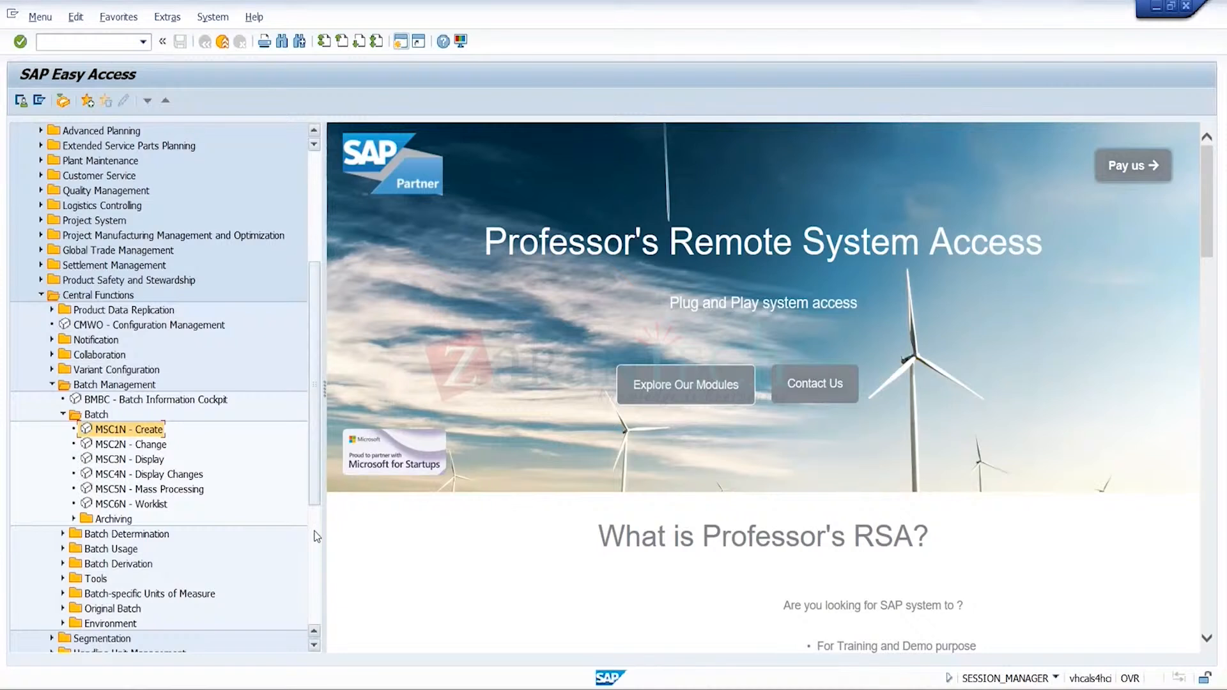
- Collapse the Batch folder, check the Tools folder and expand the Environment folder of Batch Management
{"action": "left_click", "coordinate": [63, 416]}
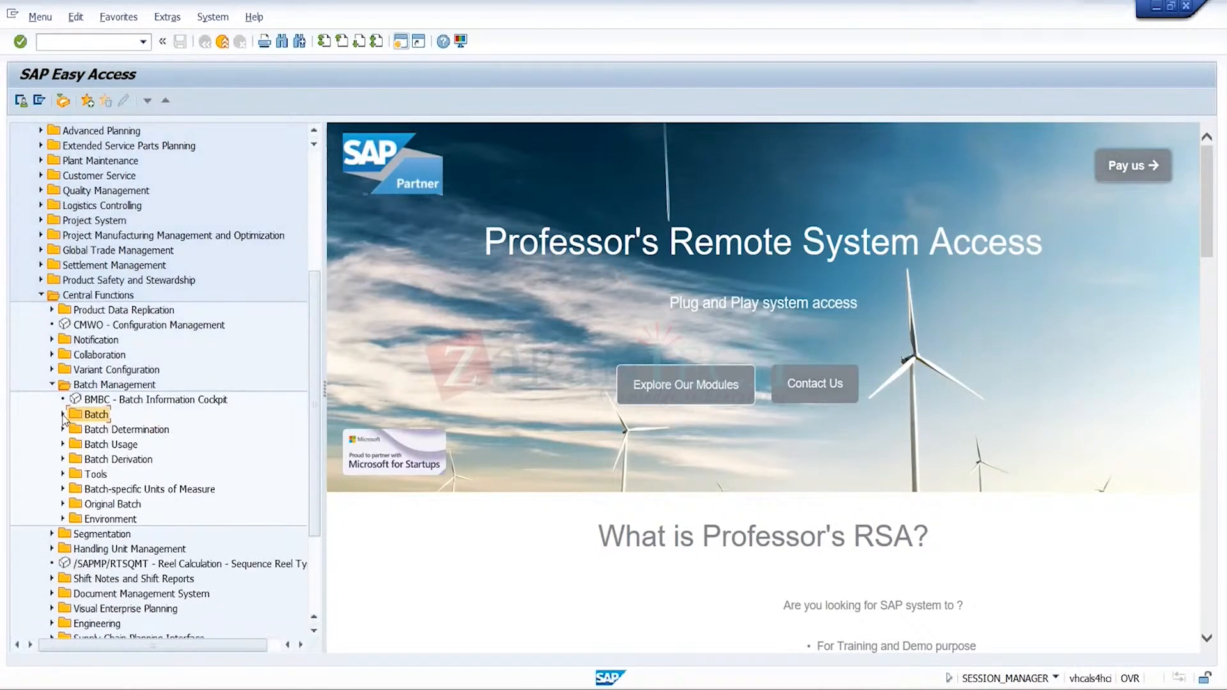
{"action": "left_click", "coordinate": [62, 475]}
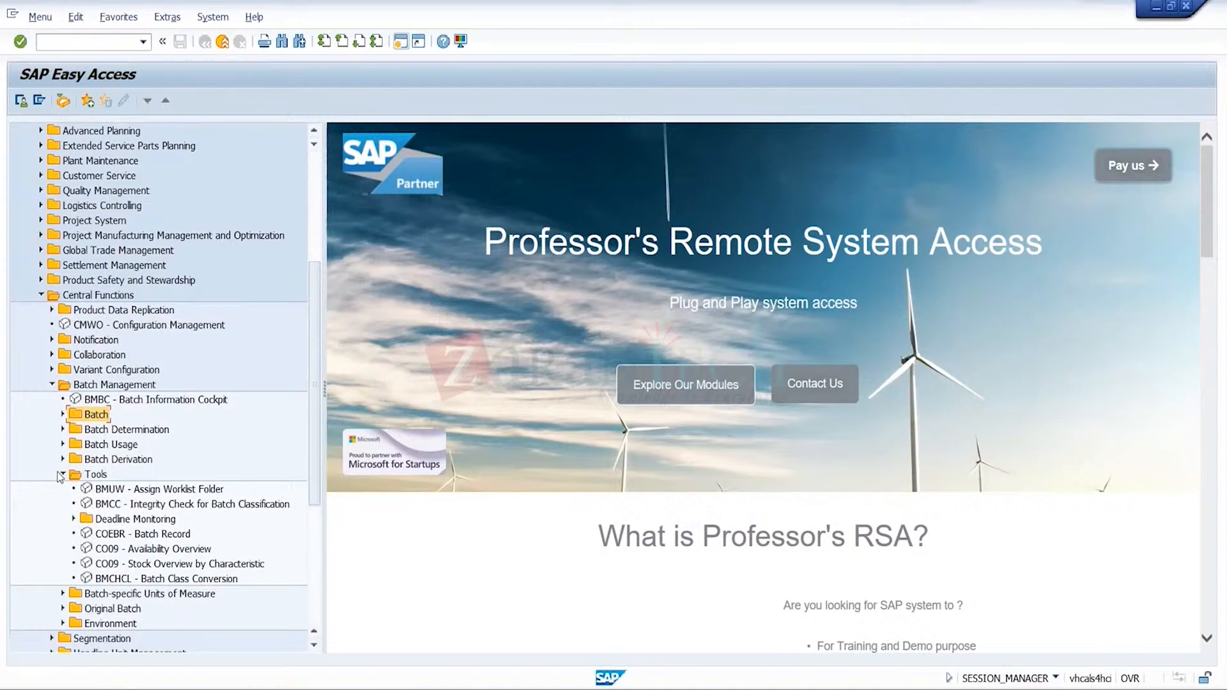
{"action": "left_click", "coordinate": [62, 474]}
{"action": "left_click", "coordinate": [63, 519]}
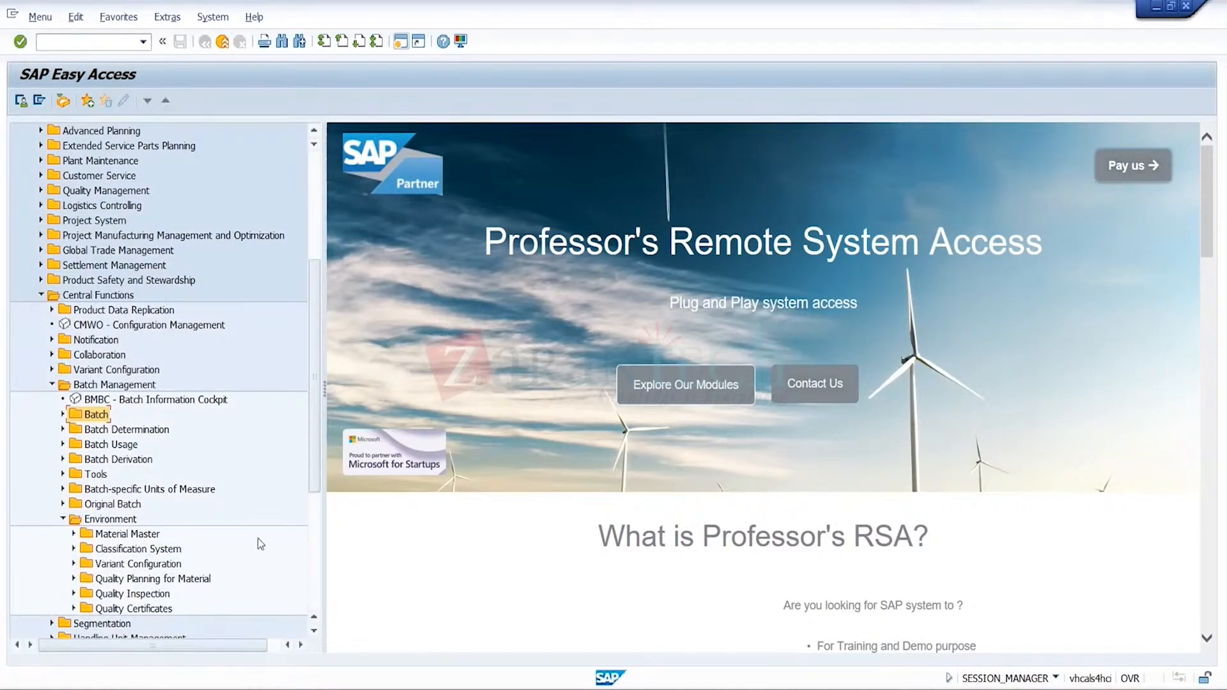
{"action": "scroll", "coordinate": [319, 489], "scroll_direction": "down", "scroll_amount": 3}
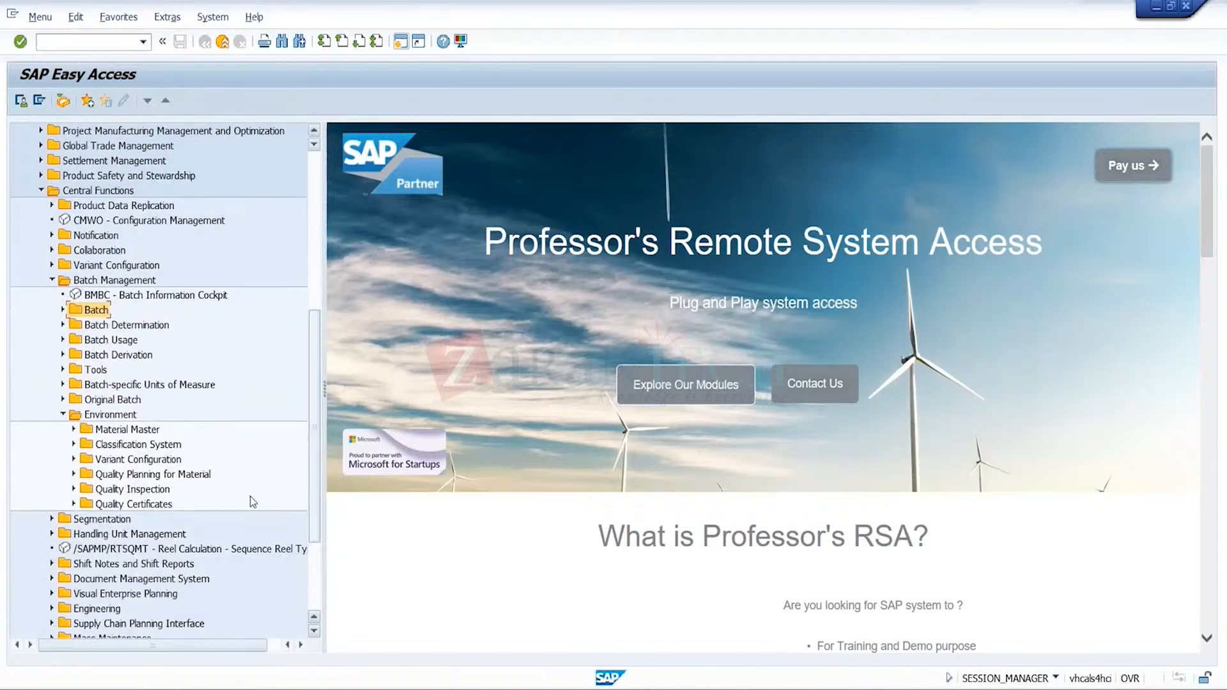
{"action": "left_click", "coordinate": [74, 459]}
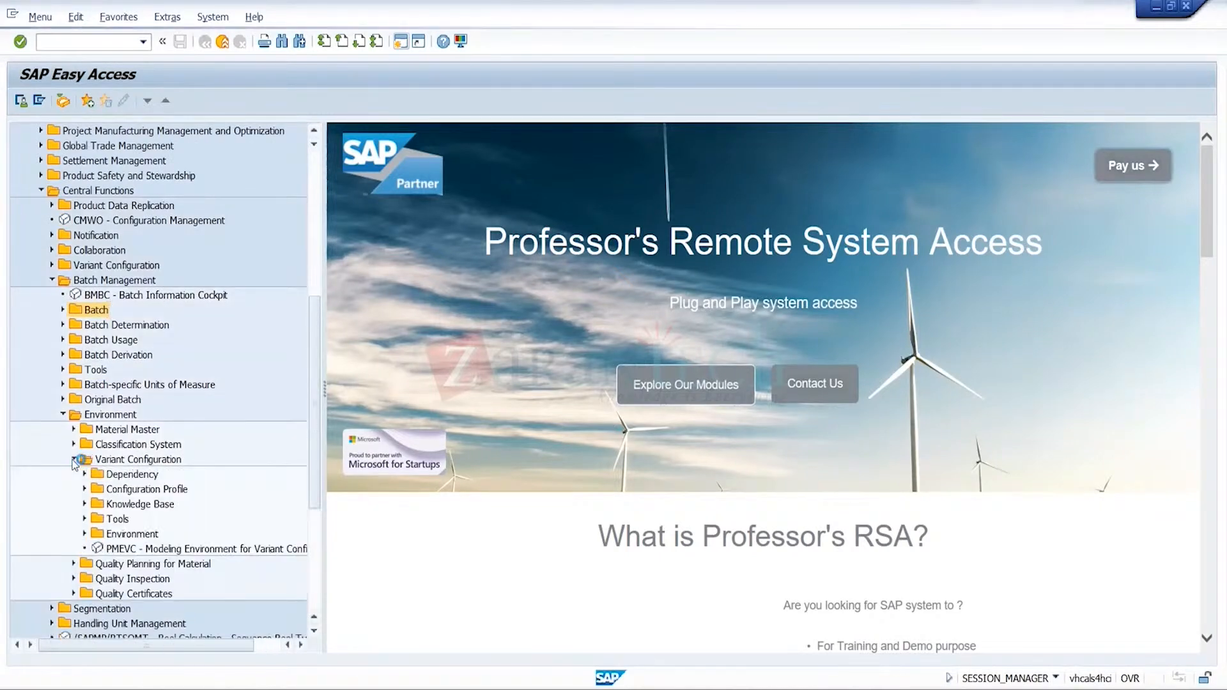
{"action": "left_click", "coordinate": [85, 519]}
{"action": "left_click", "coordinate": [84, 519]}
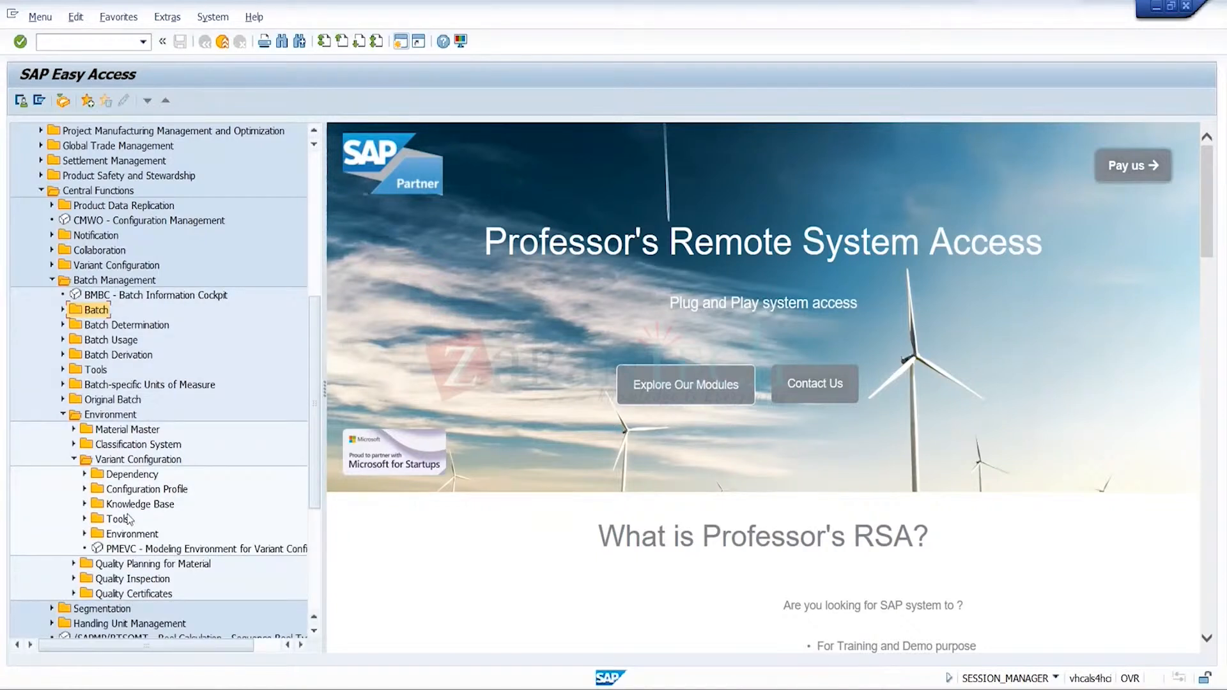
{"action": "left_click", "coordinate": [73, 459]}
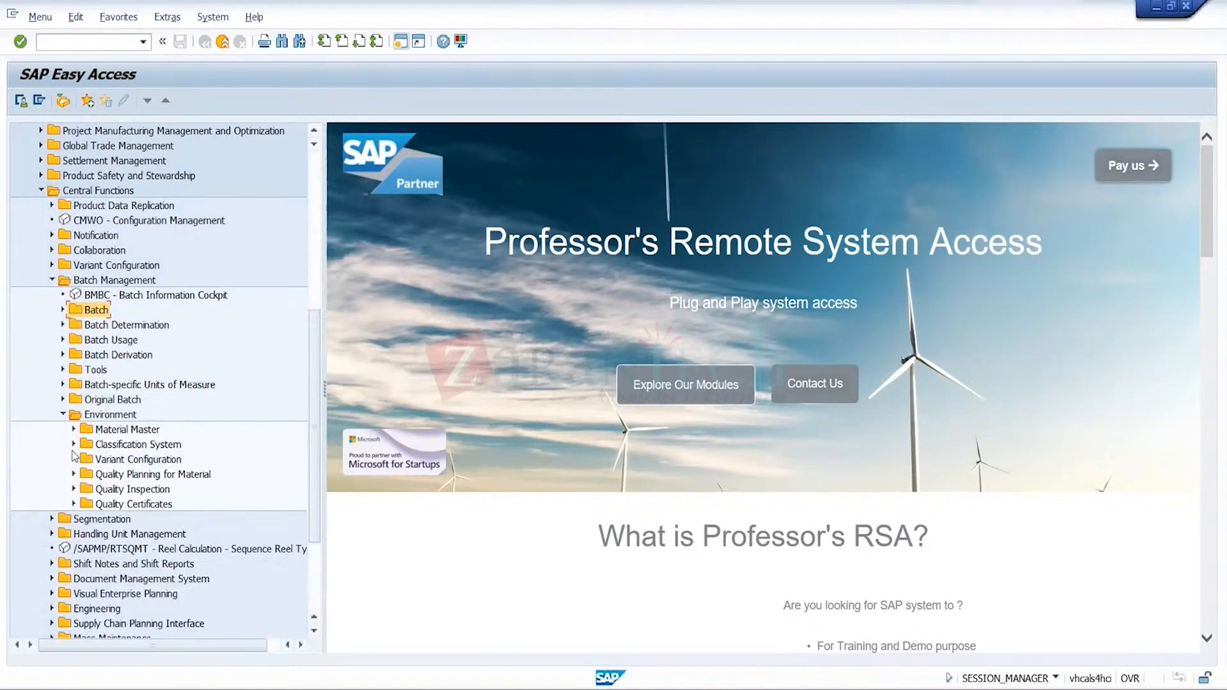
- Open CT04 - Characteristics from the Master Data of the Classification System within the Batch Management Environment
{"action": "left_click", "coordinate": [74, 445]}
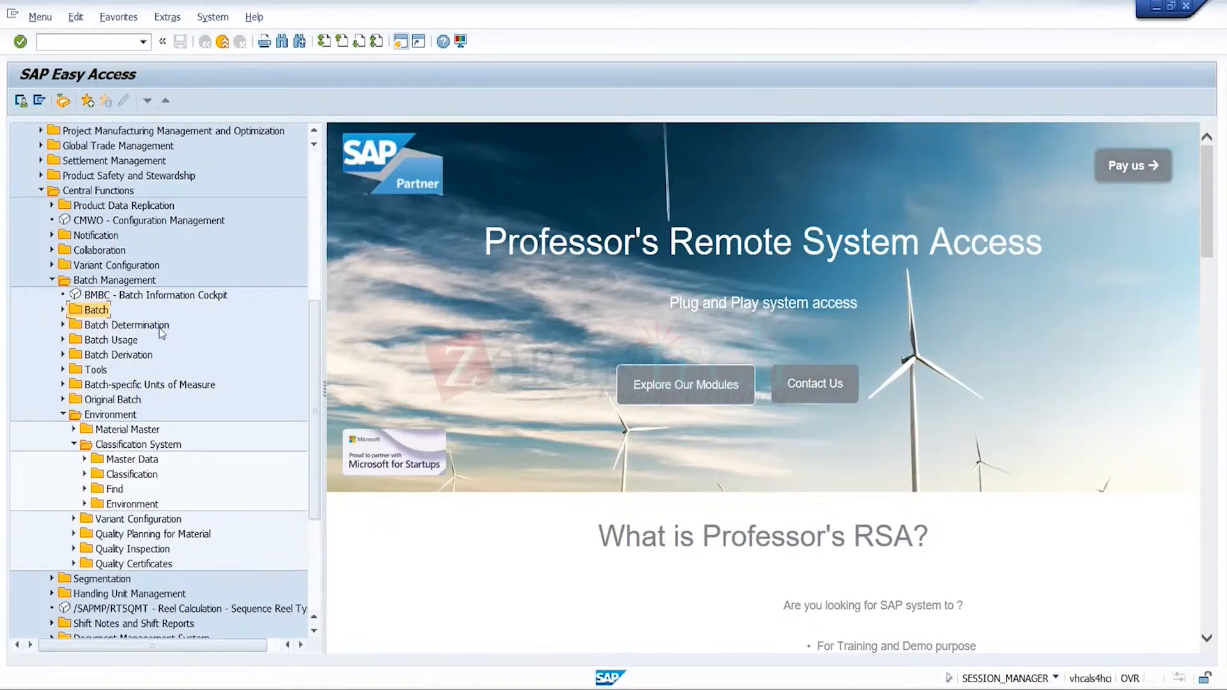
{"action": "left_click", "coordinate": [160, 446]}
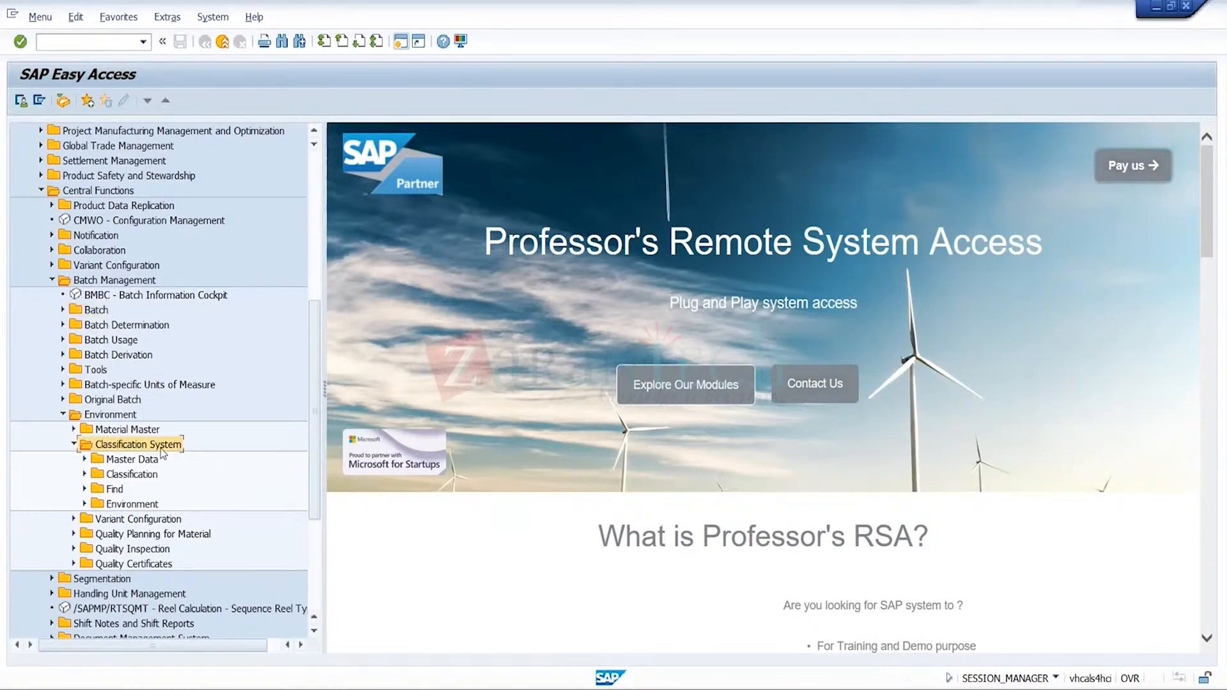
{"action": "left_click", "coordinate": [84, 459]}
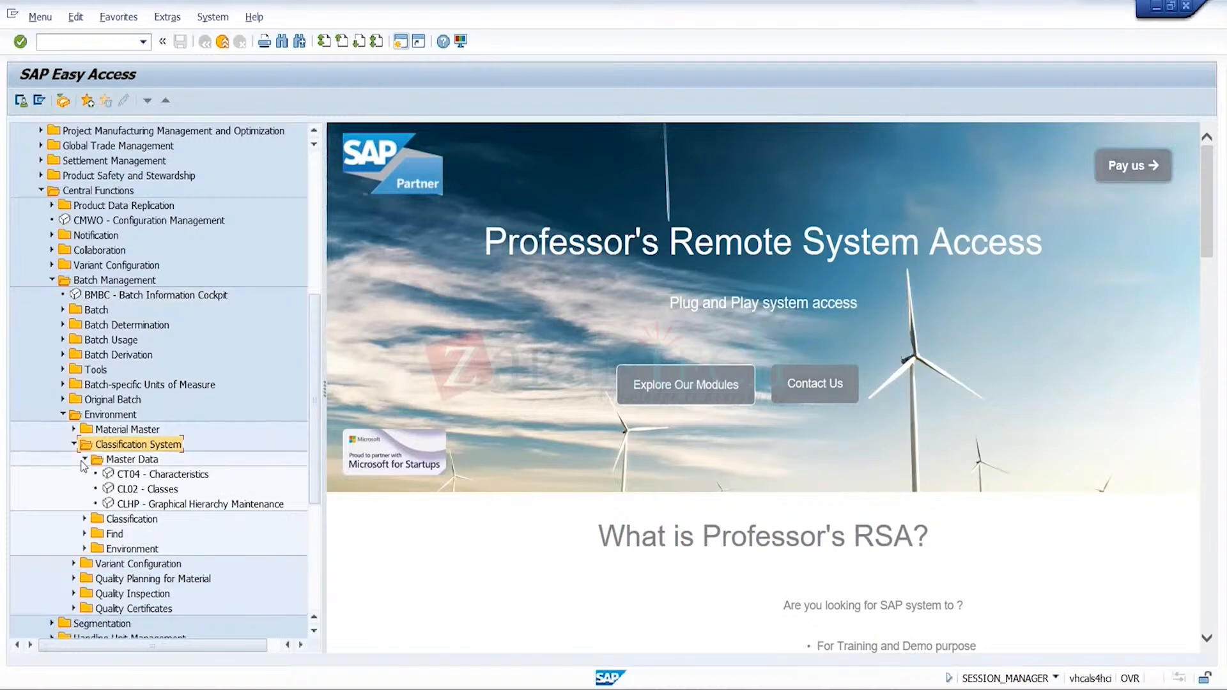
{"action": "left_click", "coordinate": [200, 478]}
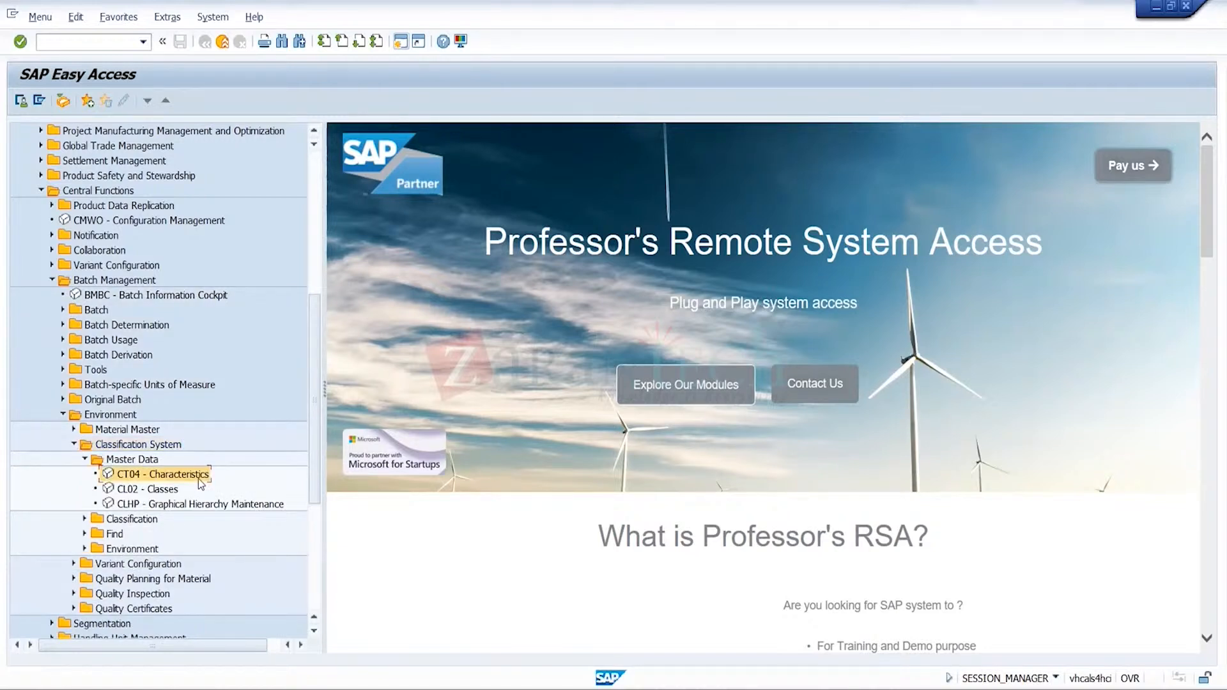
{"action": "left_click", "coordinate": [168, 504]}
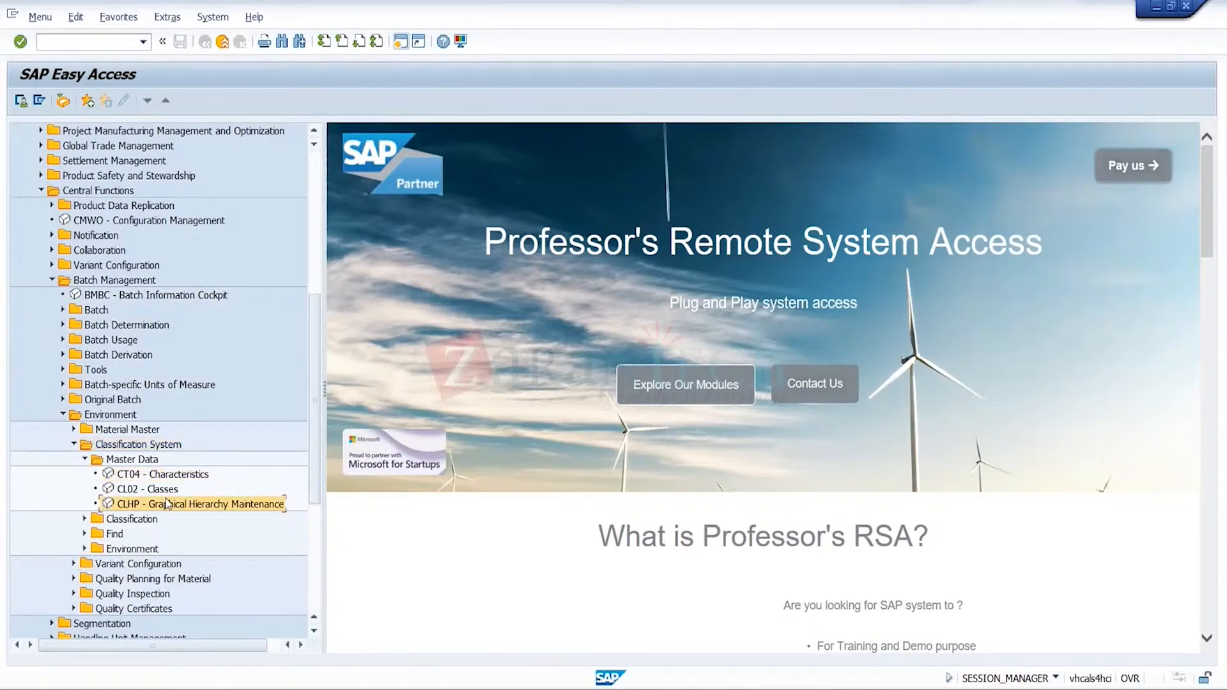
{"action": "left_click", "coordinate": [176, 489]}
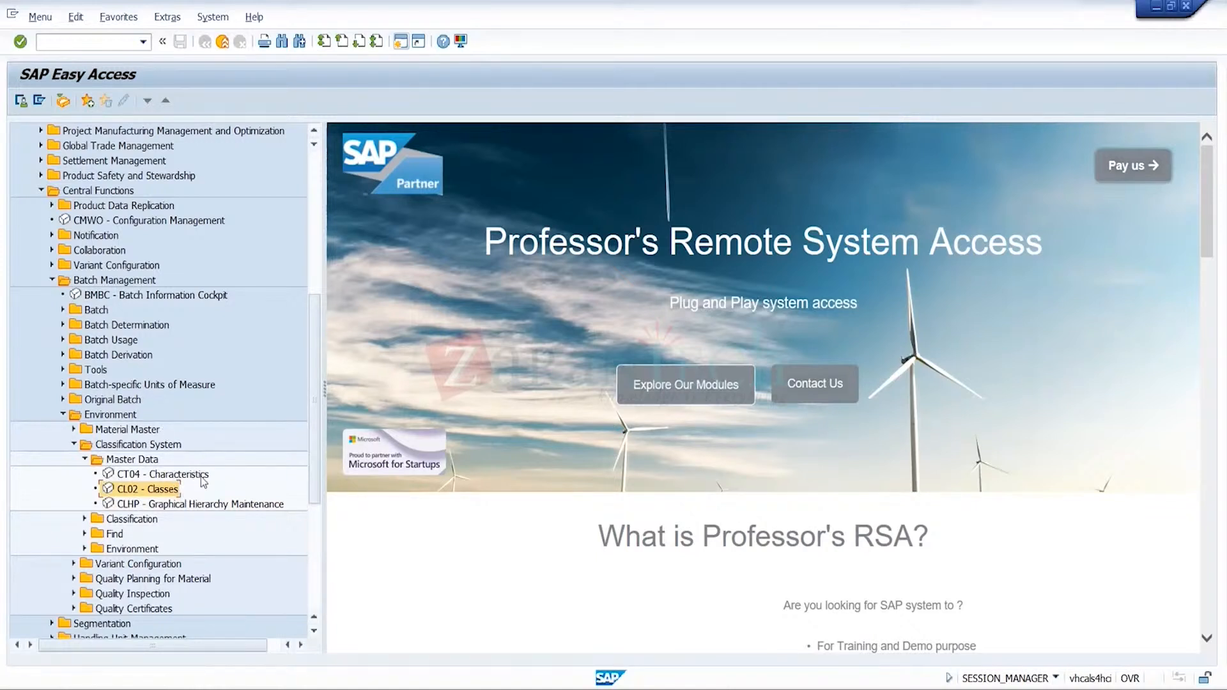
{"action": "double_click", "coordinate": [191, 474]}
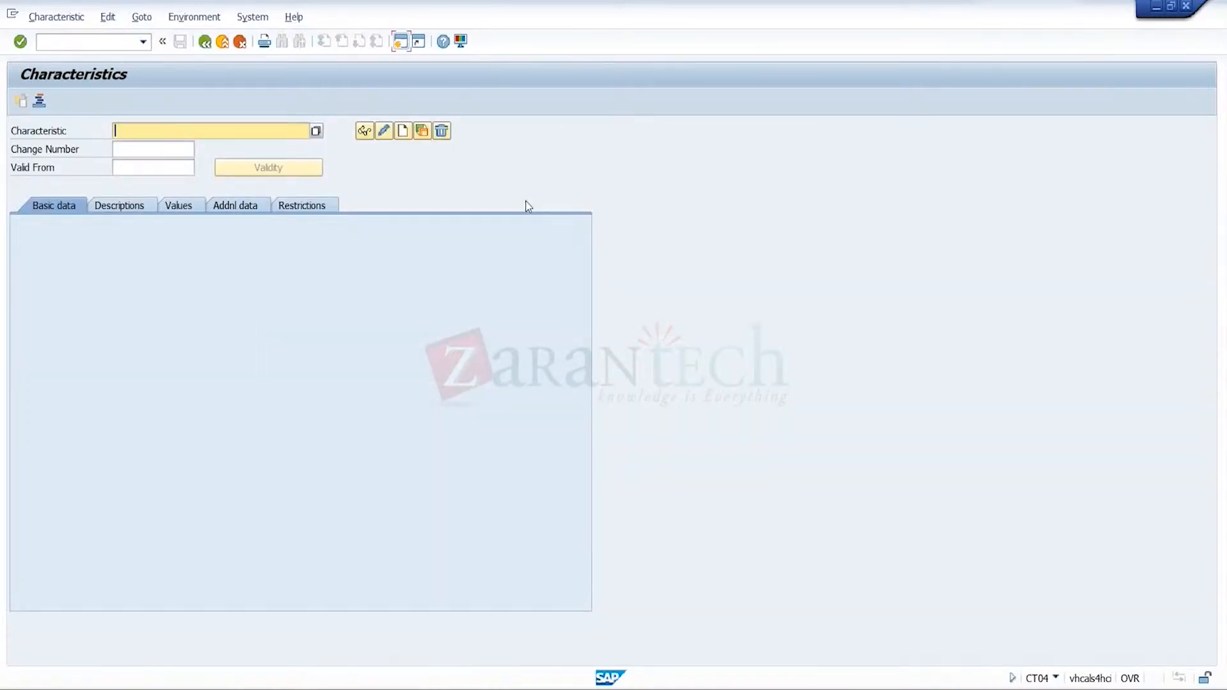
- Start creating the characteristic BATCH_TRGP and enter its description as Batch for TRG
{"action": "type", "text": "BATCH_TRGP"}
{"action": "left_click", "coordinate": [402, 132]}
{"action": "left_click", "coordinate": [285, 263]}
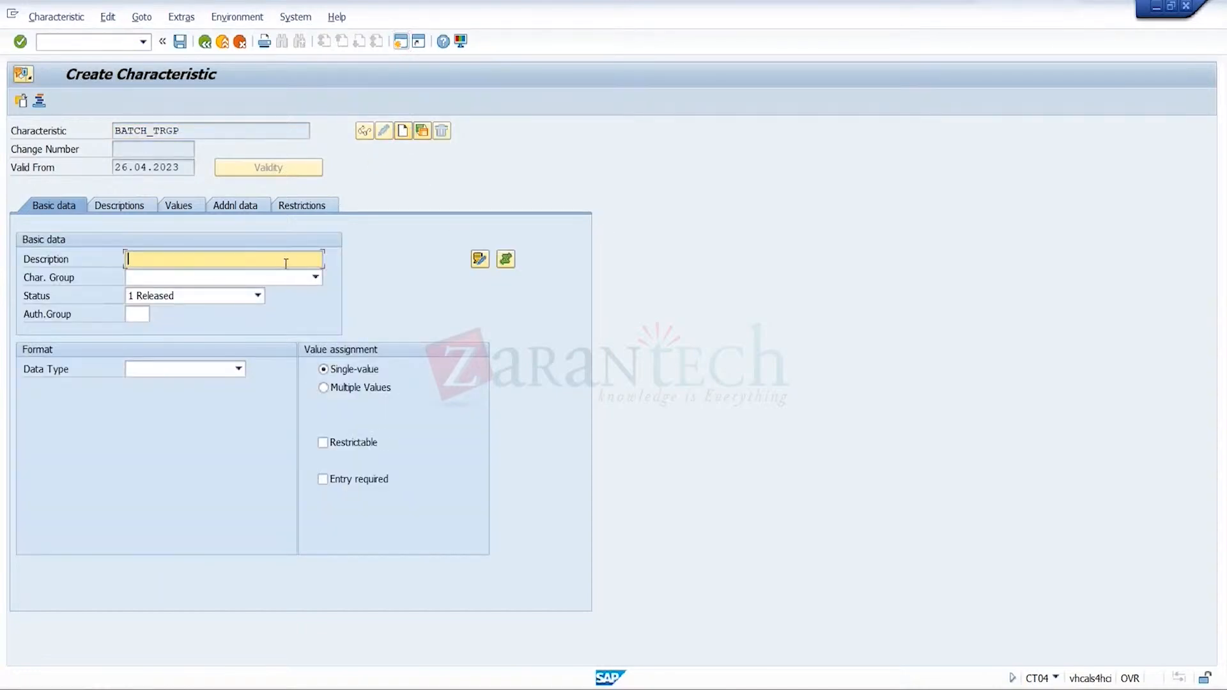
{"action": "type", "text": "BAT"}
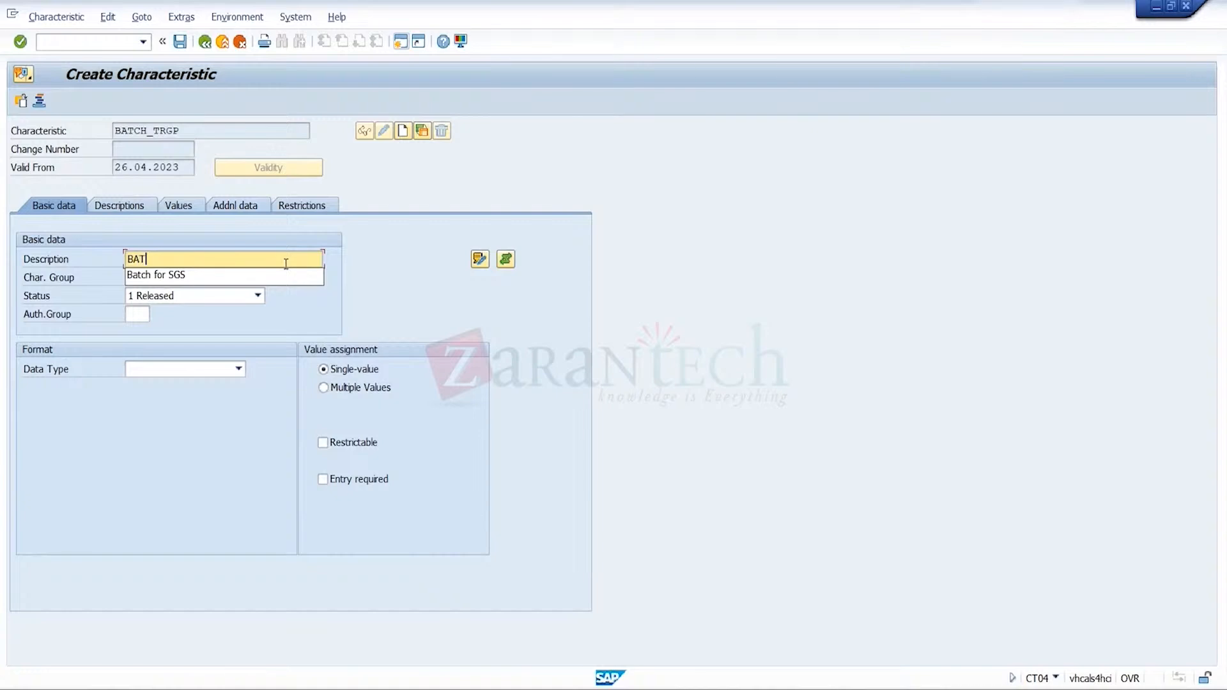
{"action": "type", "text": "CH"}
{"action": "left_click", "coordinate": [260, 275]}
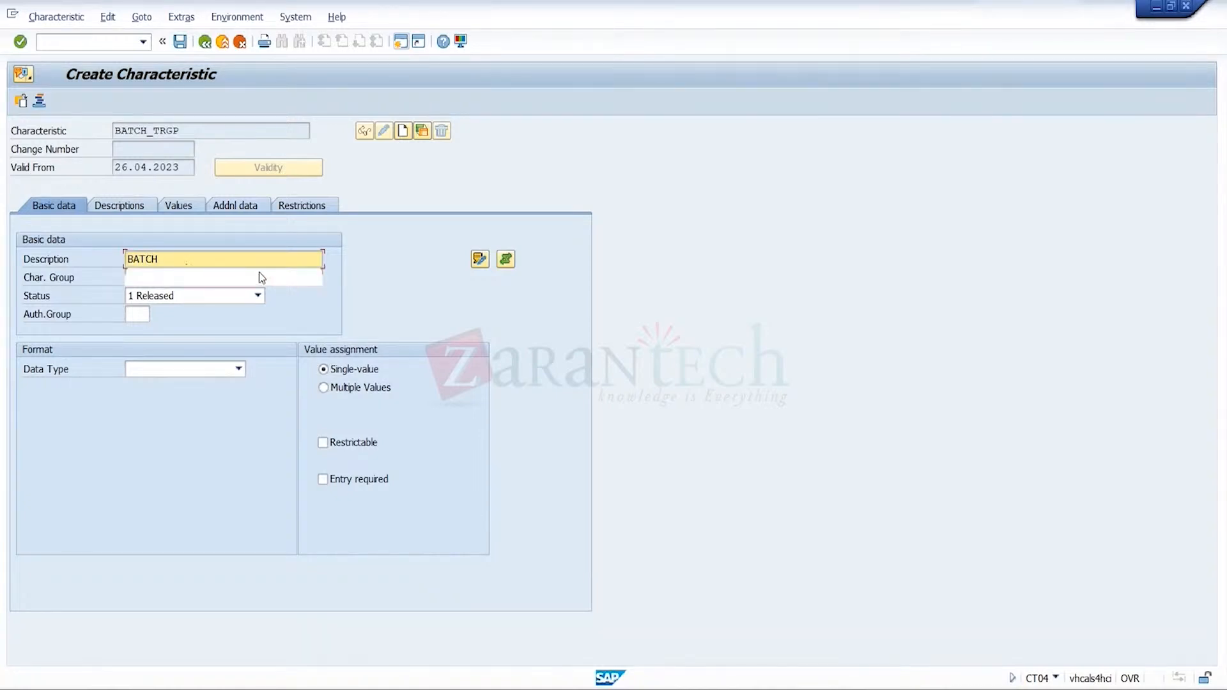
{"action": "left_click", "coordinate": [260, 277]}
{"action": "left_click", "coordinate": [261, 277]}
{"action": "left_click", "coordinate": [261, 262]}
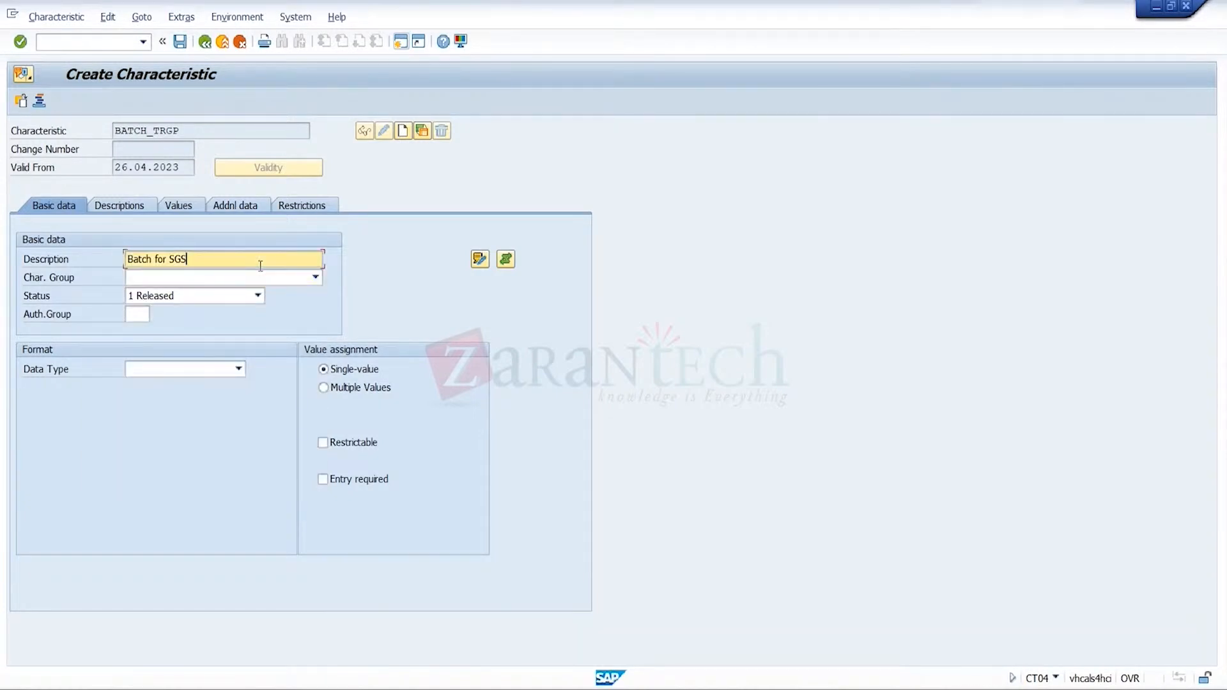
{"action": "key", "text": "BackSpace"}
{"action": "key", "text": "BackSpace"}
{"action": "key", "text": "BackSpace"}
{"action": "type", "text": "TRG"}
{"action": "key", "text": "Return"}
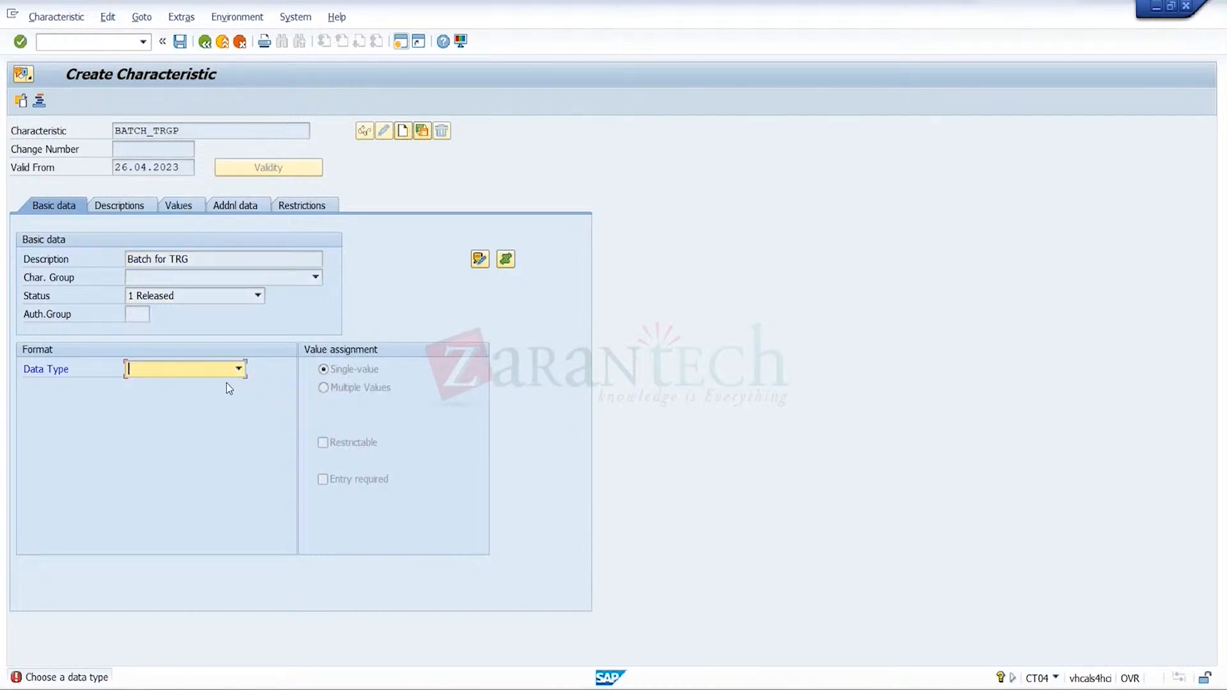
- Set the characteristic's data type to CHAR Character Format and its number of characters to 10
{"action": "left_click", "coordinate": [238, 370]}
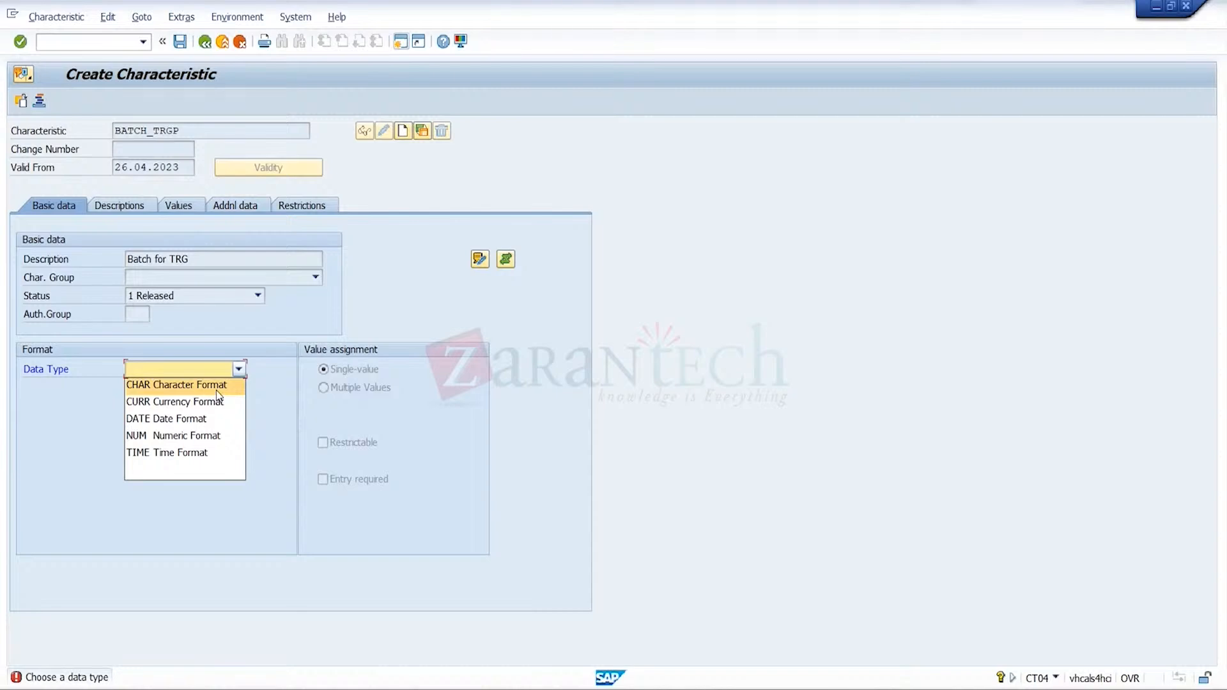
{"action": "left_click", "coordinate": [216, 388]}
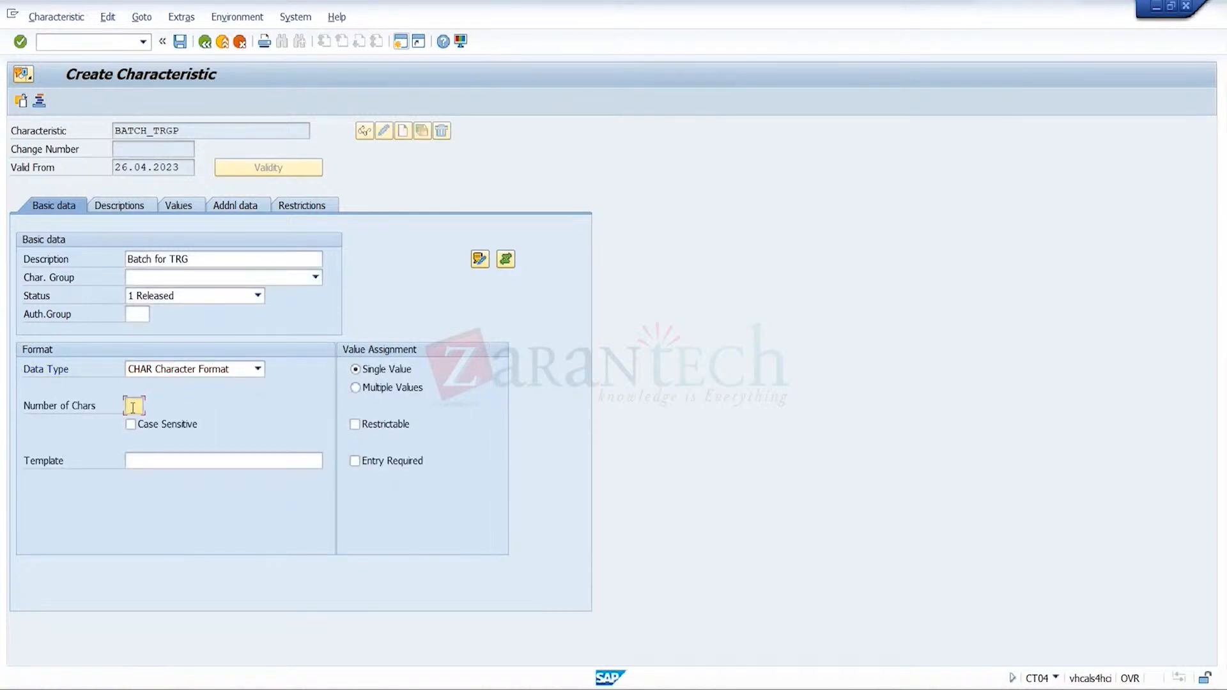
{"action": "left_click", "coordinate": [133, 407]}
{"action": "type", "text": "10"}
- Enter BAT10 as the first allowed characteristic value of BATCH_TRGP
{"action": "left_click", "coordinate": [182, 209]}
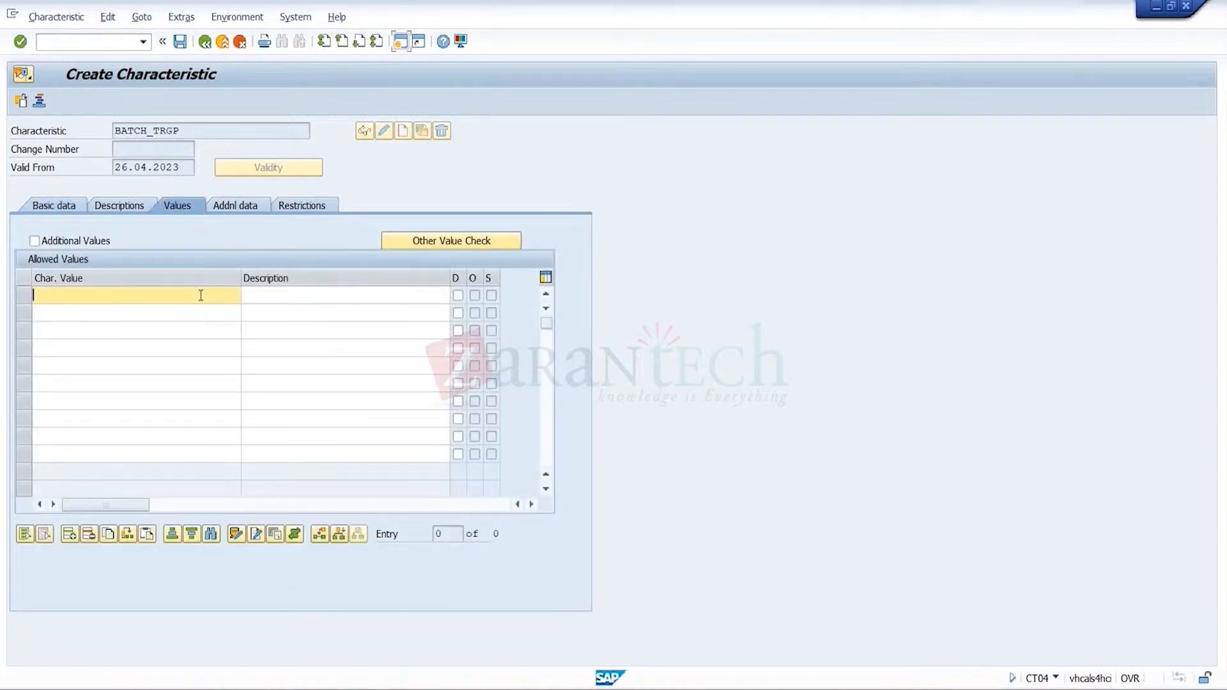
{"action": "left_click", "coordinate": [200, 295]}
{"action": "type", "text": "B"}
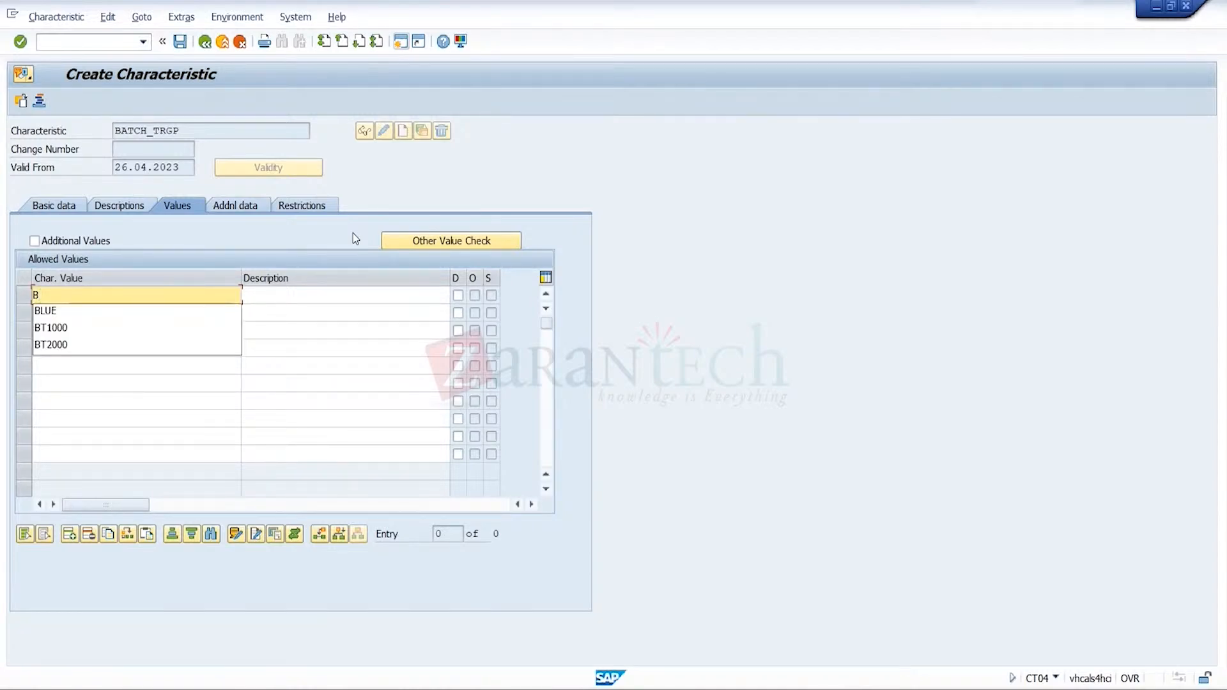
{"action": "key", "text": "BackSpace"}
{"action": "type", "text": "AT"}
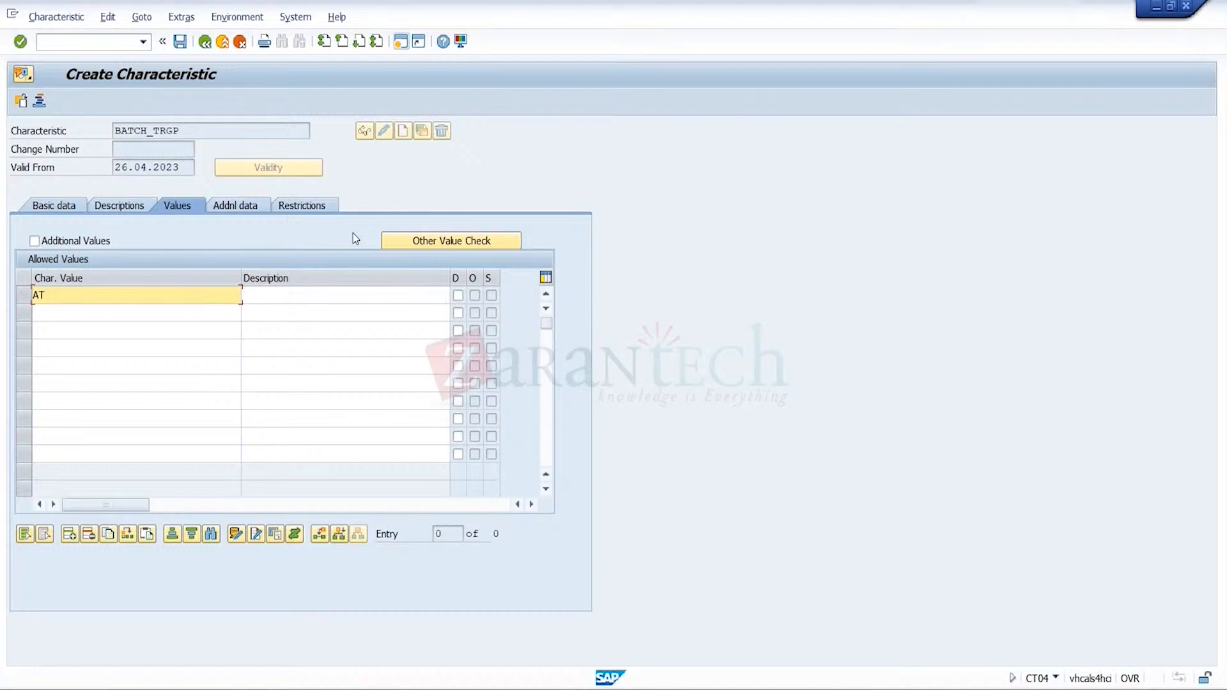
{"action": "key", "text": "BackSpace"}
{"action": "key", "text": "BackSpace"}
{"action": "type", "text": "B"}
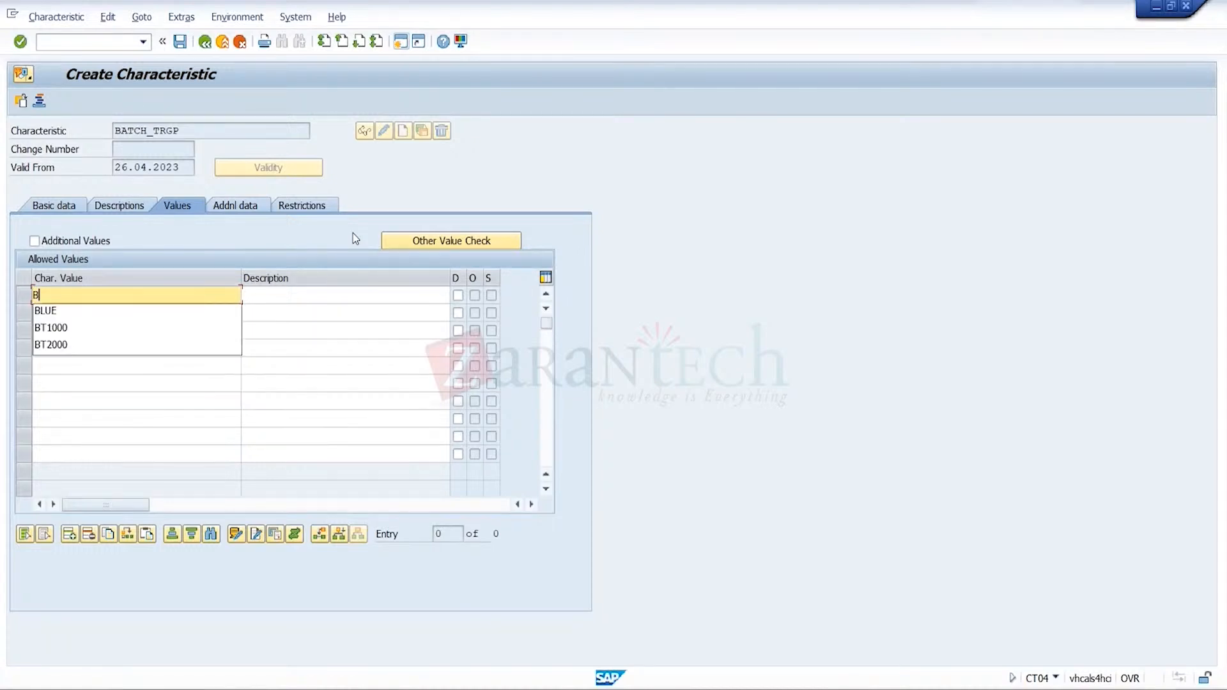
{"action": "type", "text": "AT10"}
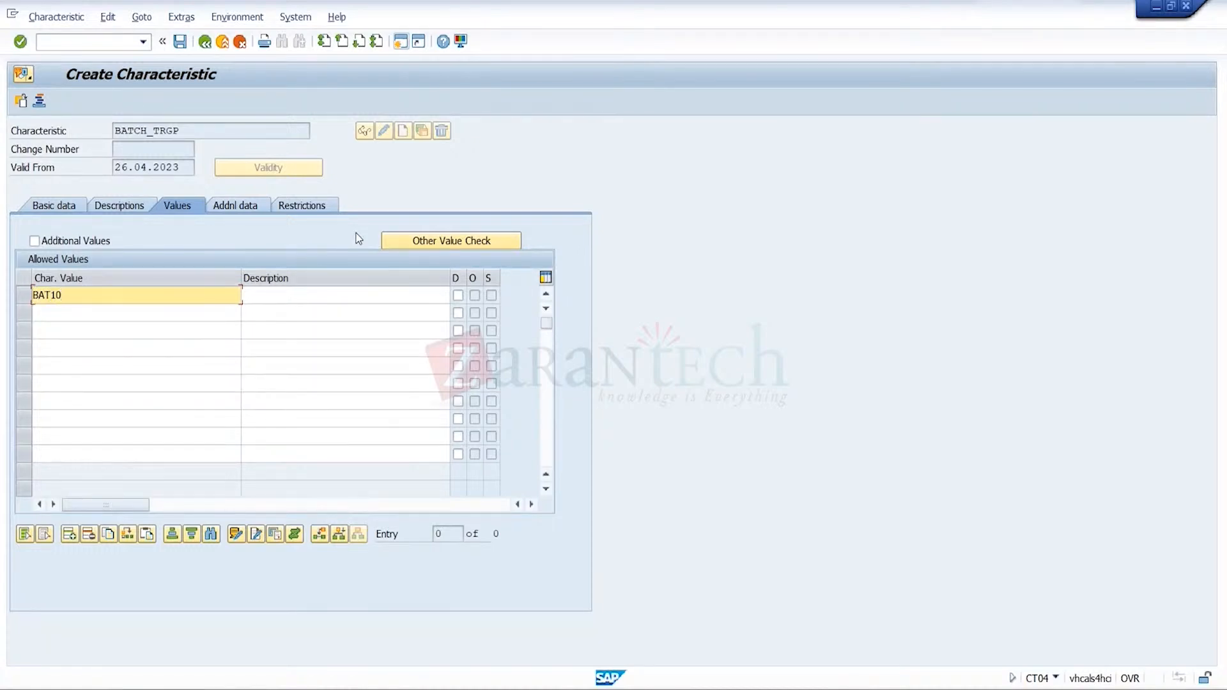
- Add BAT20 as the second allowed characteristic value and enter BAT10 as the description of the first value
{"action": "left_click", "coordinate": [169, 314]}
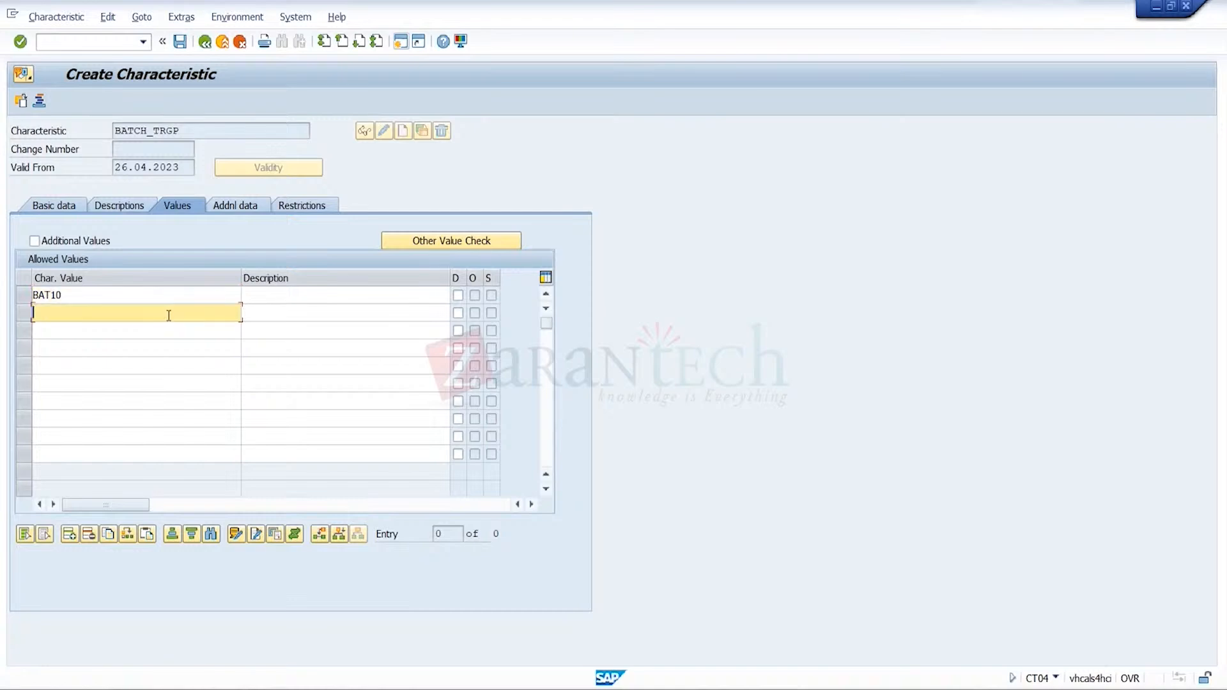
{"action": "type", "text": "BAT20"}
{"action": "left_click", "coordinate": [292, 295]}
{"action": "type", "text": "B"}
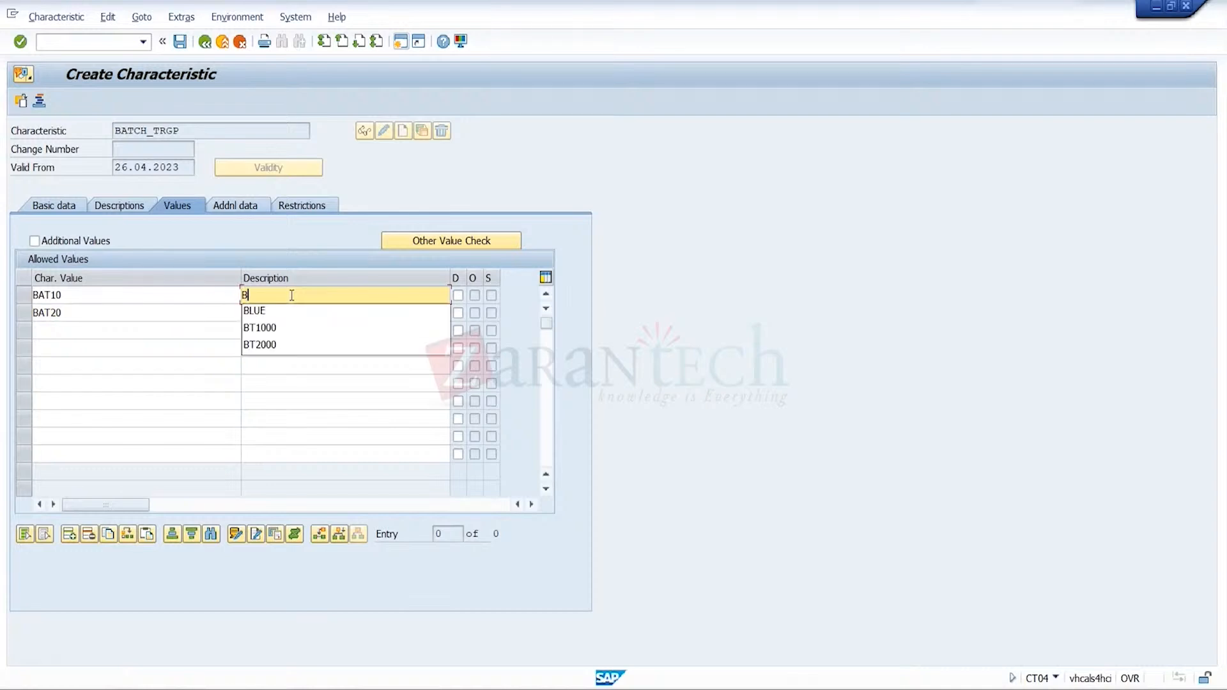
{"action": "type", "text": "AT10"}
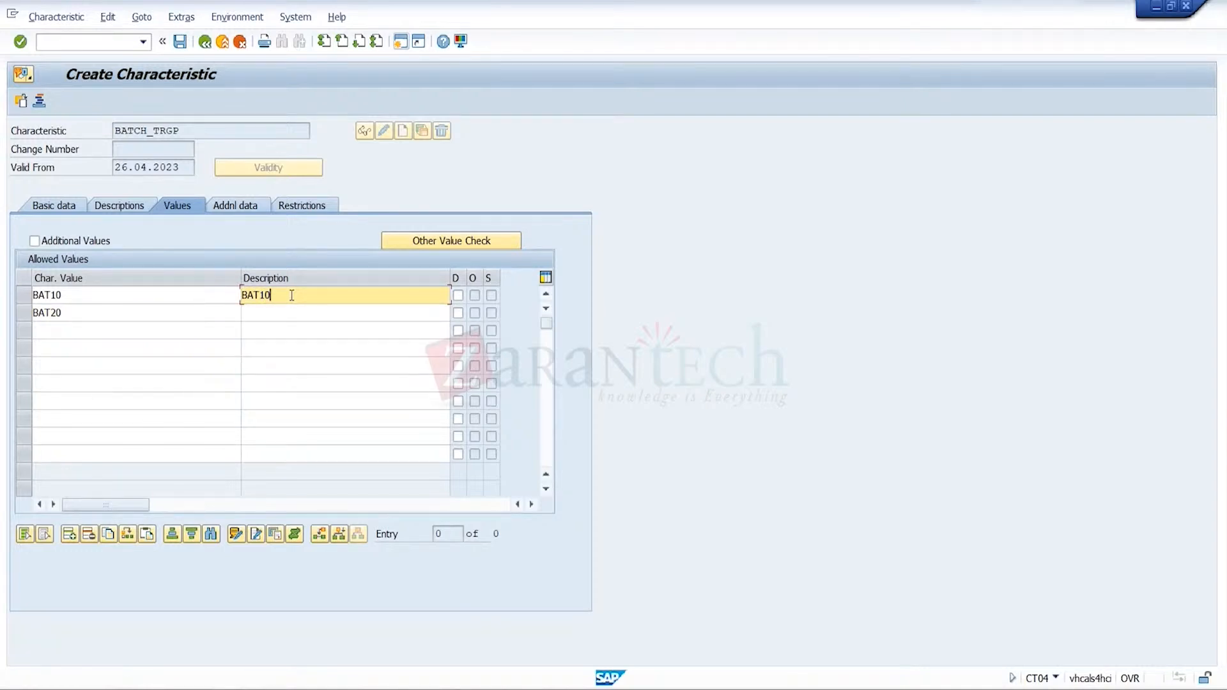
{"action": "left_click", "coordinate": [294, 310]}
{"action": "key", "text": "Return"}
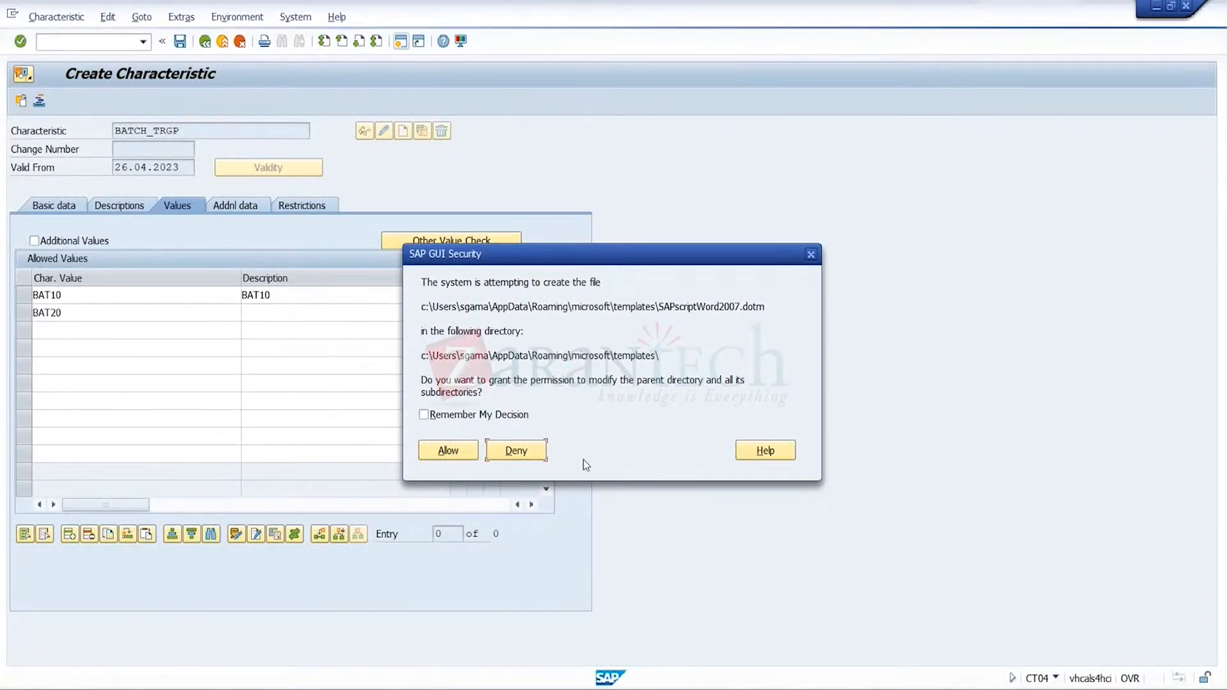
{"action": "left_click", "coordinate": [810, 255]}
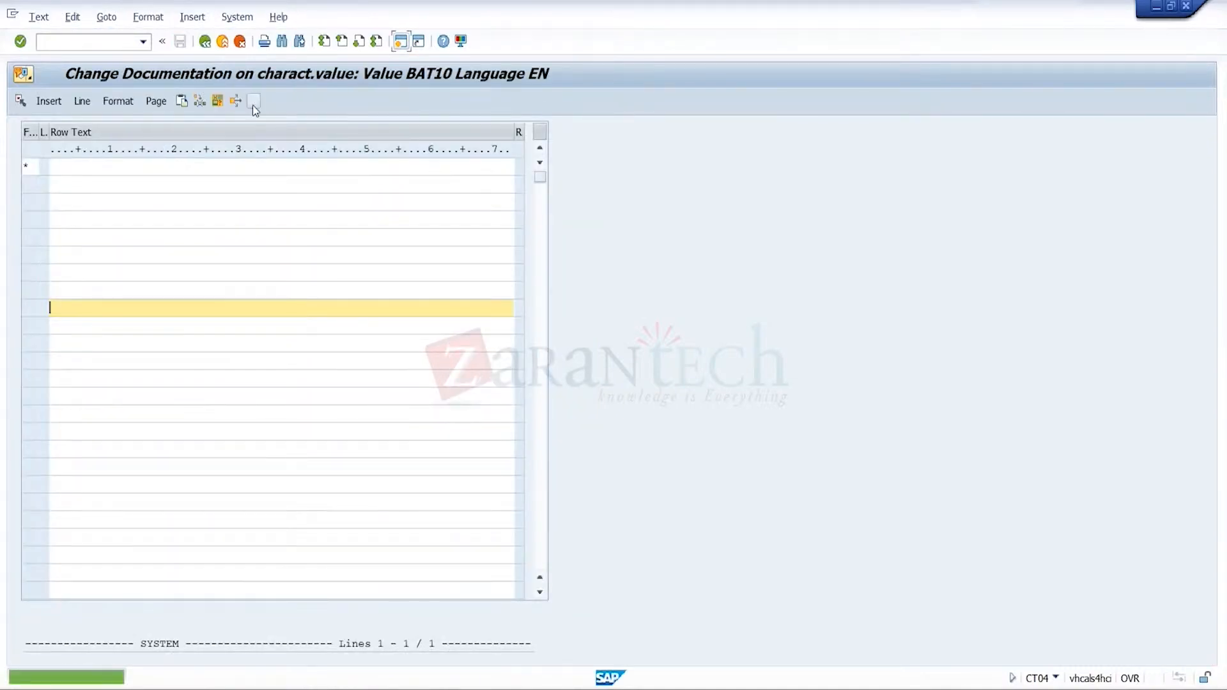
{"action": "left_click", "coordinate": [204, 42]}
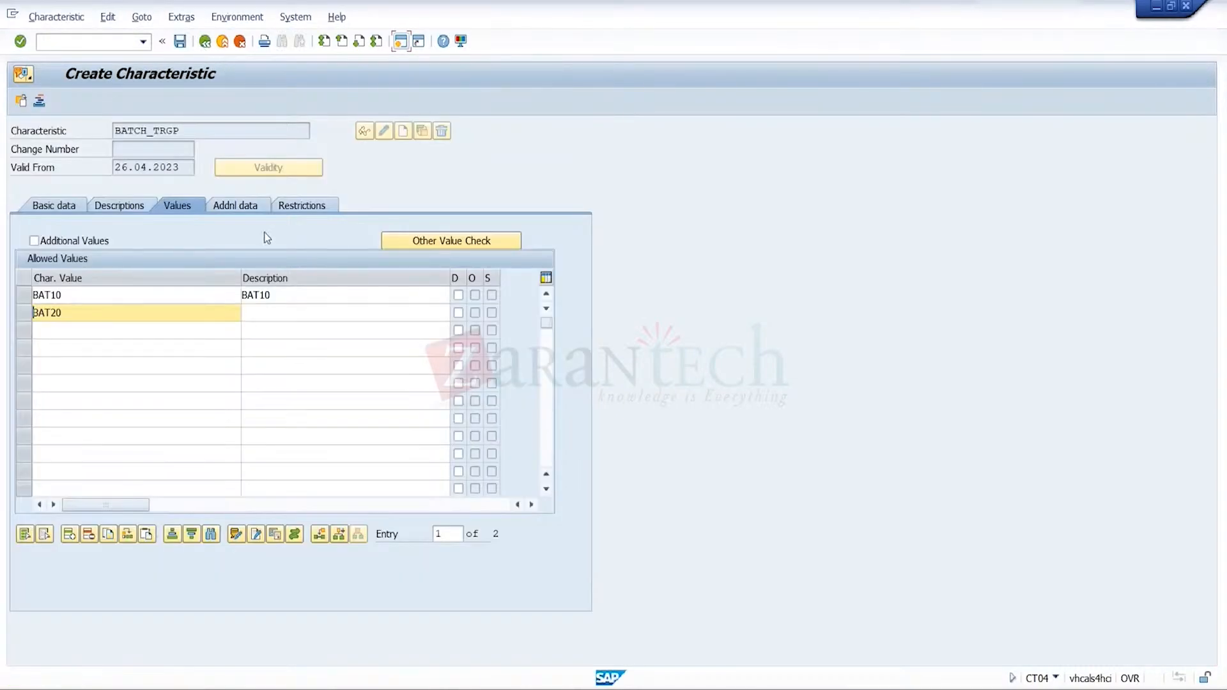
- Enter BAT20 as the description of the second allowed value
{"action": "left_click", "coordinate": [268, 317]}
{"action": "type", "text": "BAT20"}
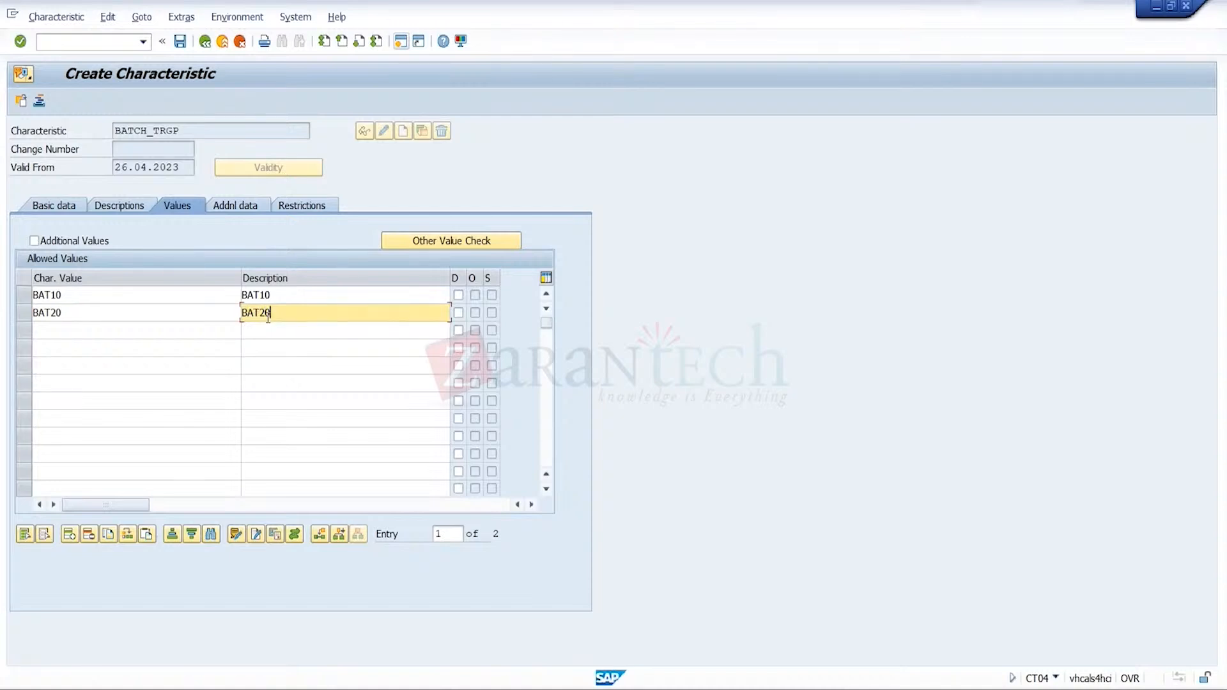
{"action": "key", "text": "Return"}
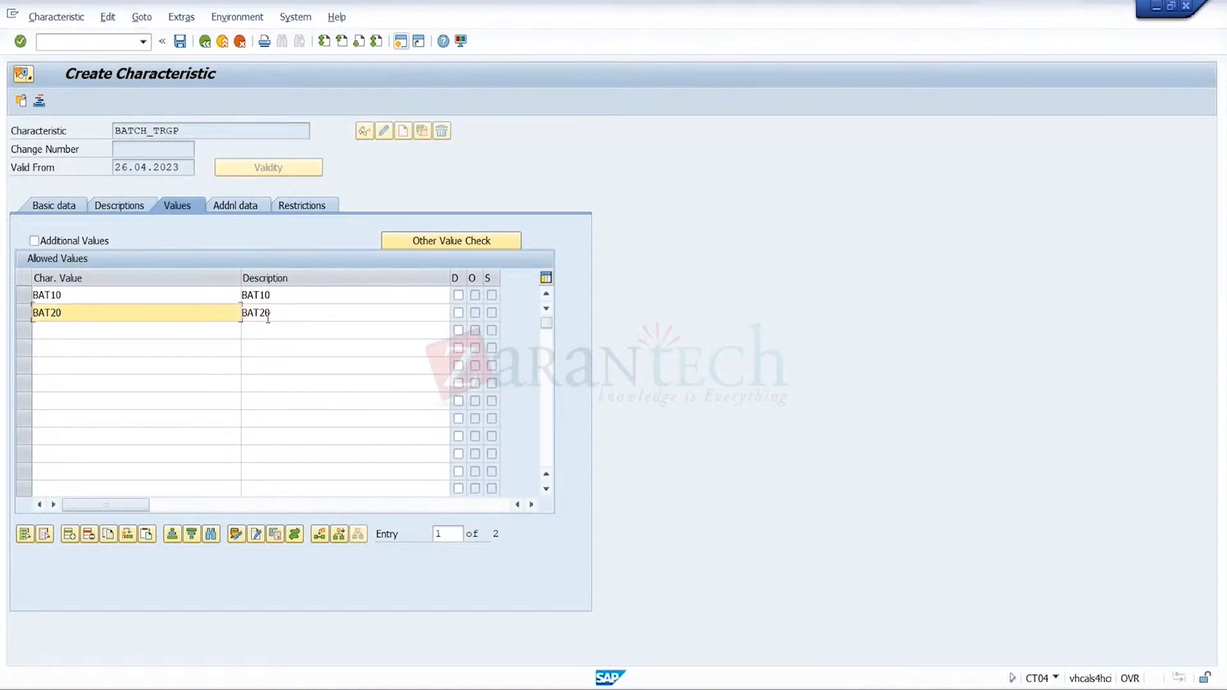
- Restrict the characteristic to class type 023 (Batch), save it and return to SAP Easy Access
{"action": "left_click", "coordinate": [308, 208]}
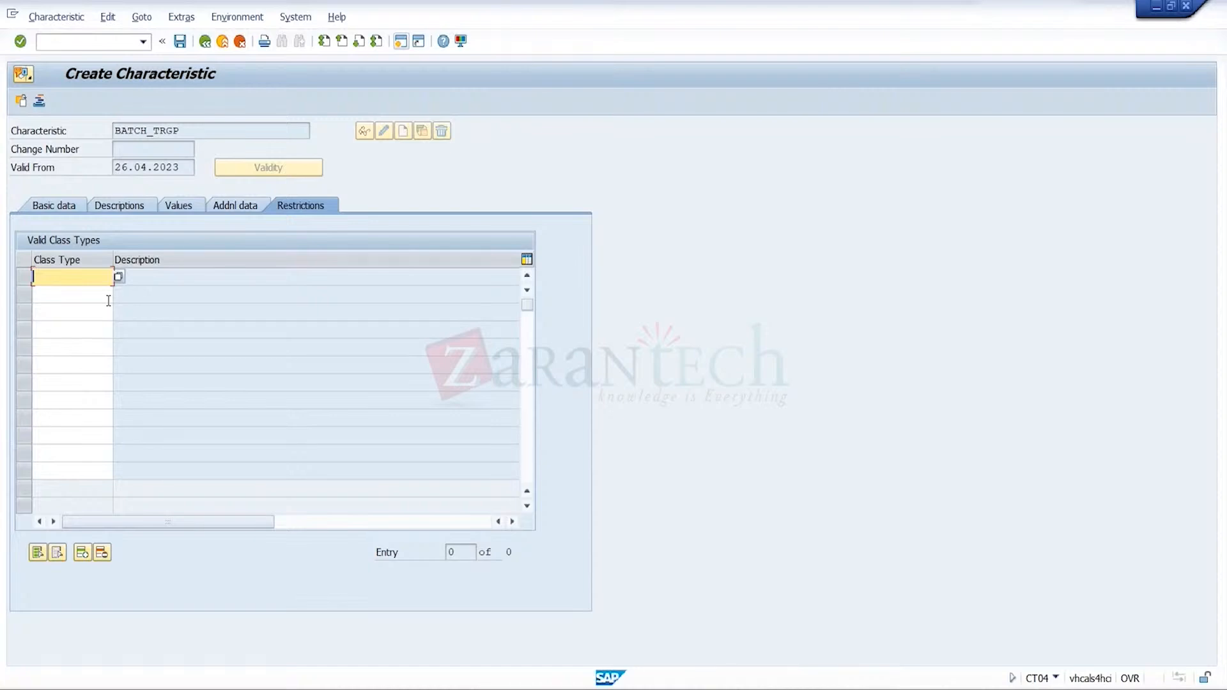
{"action": "left_click", "coordinate": [119, 280]}
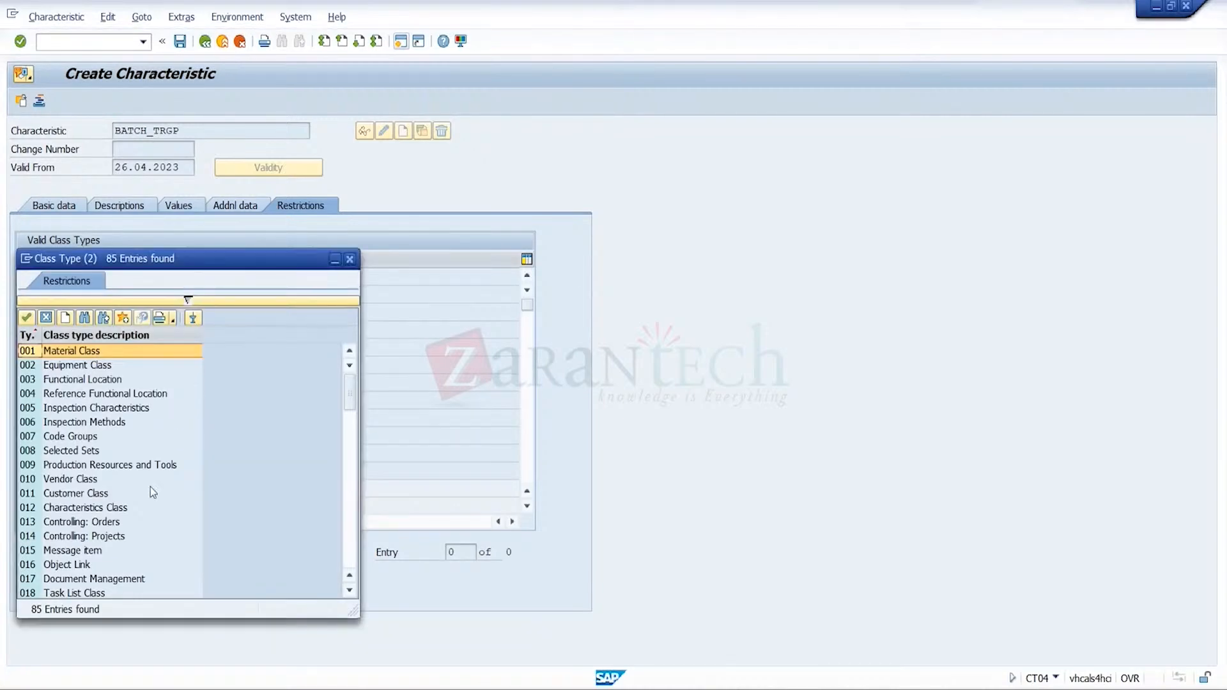
{"action": "left_click", "coordinate": [148, 492]}
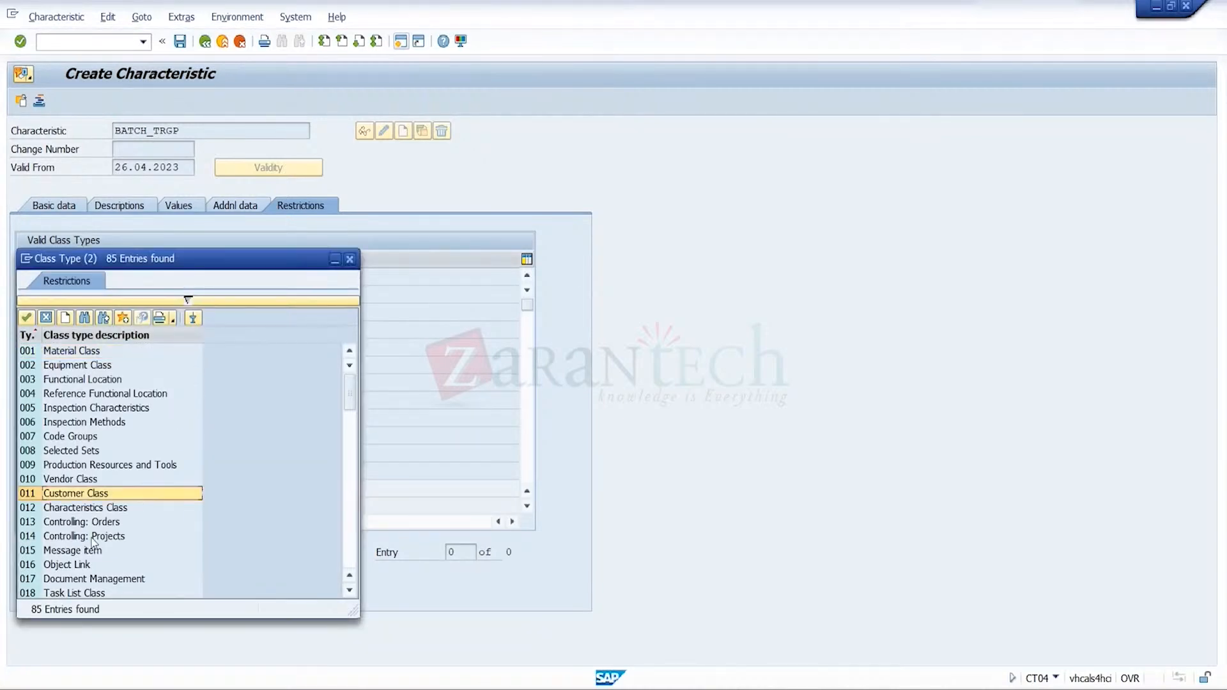
{"action": "left_click", "coordinate": [353, 551]}
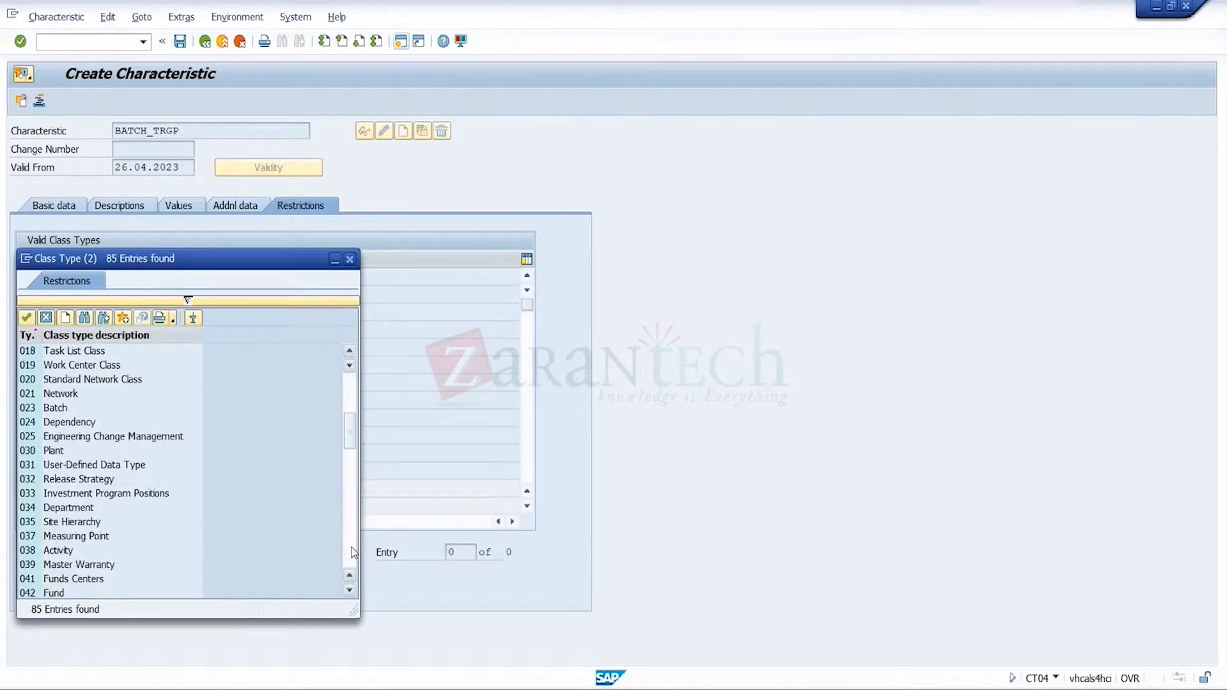
{"action": "double_click", "coordinate": [66, 408]}
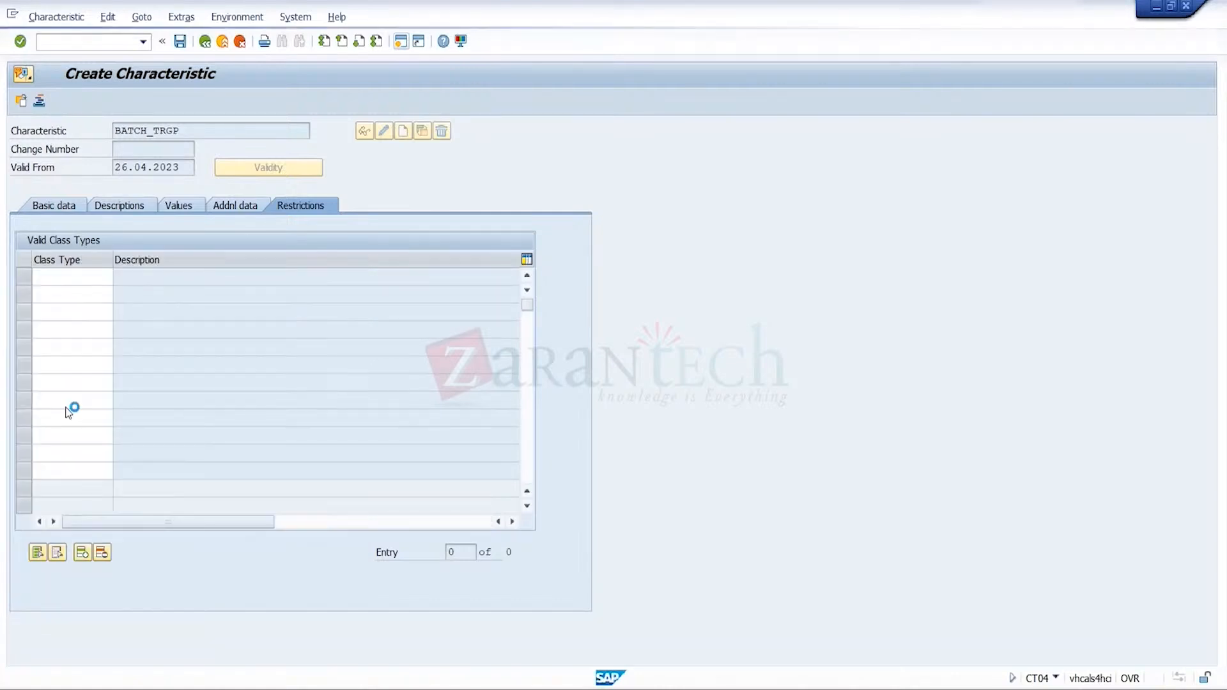
{"action": "key", "text": "Return"}
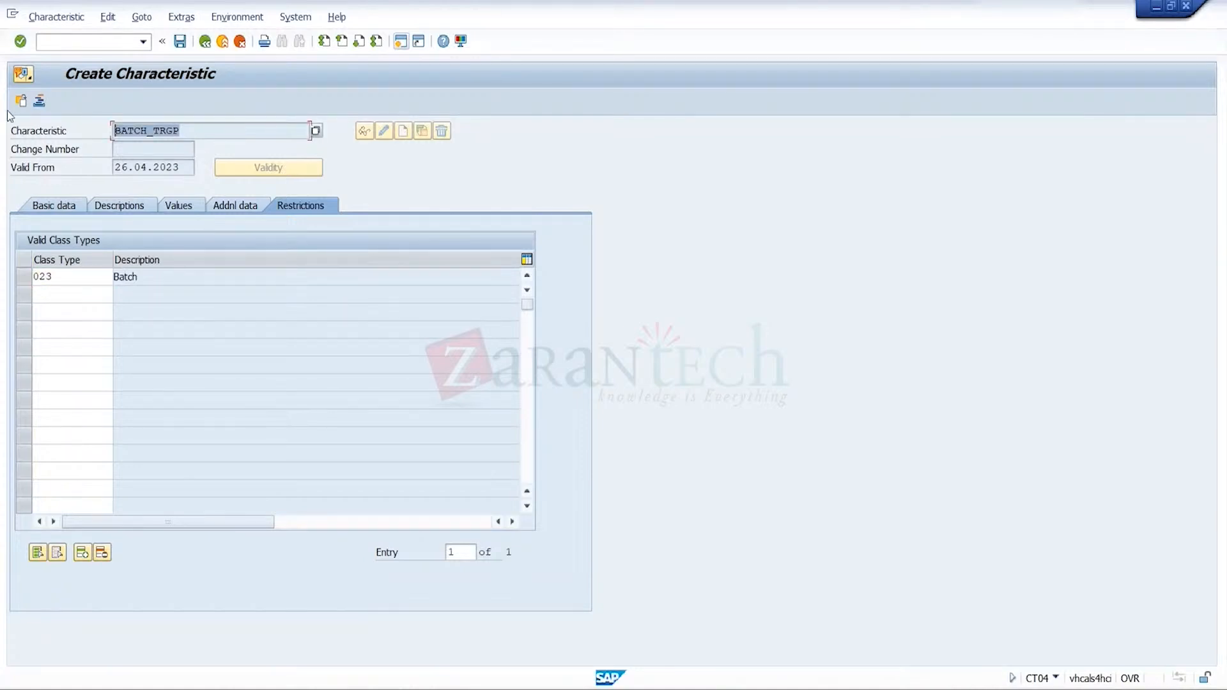
{"action": "left_click", "coordinate": [179, 43]}
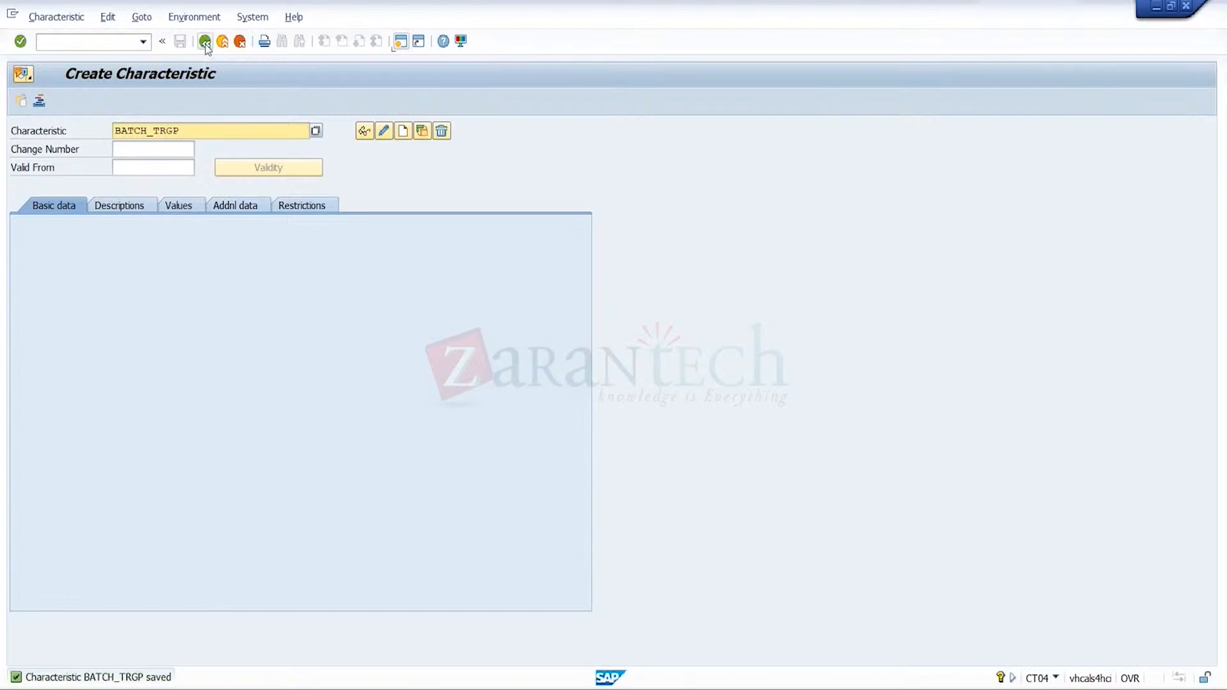
{"action": "left_click", "coordinate": [206, 42]}
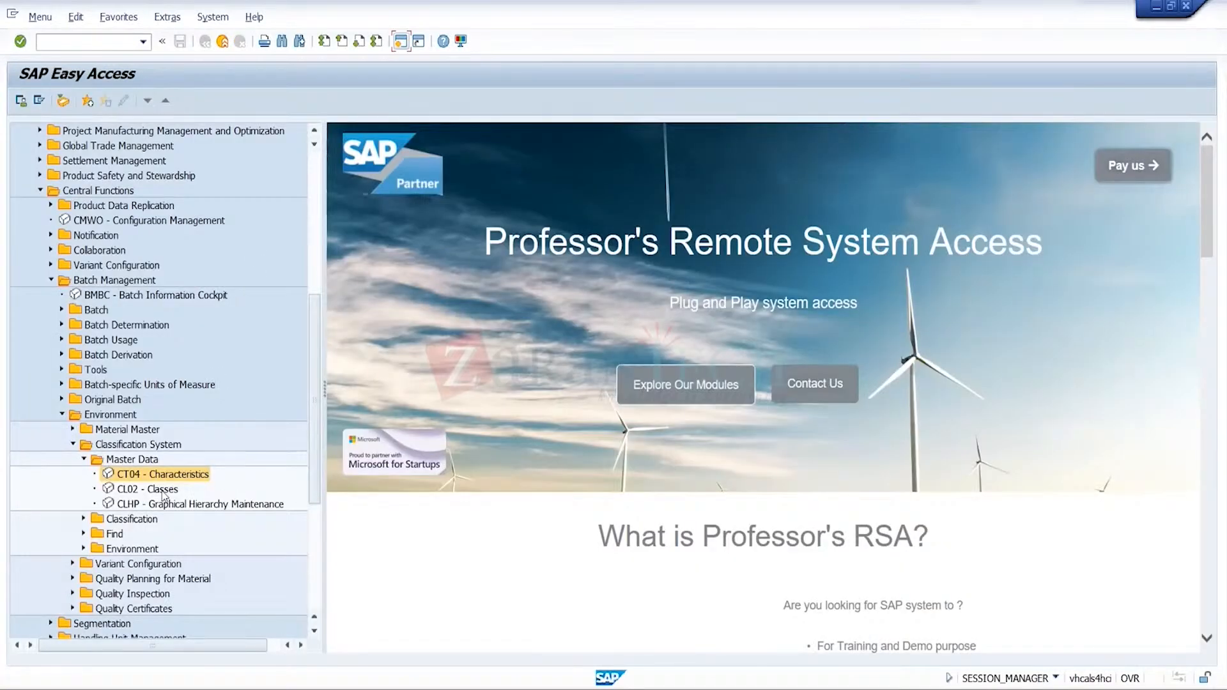
- Open the Classes transaction (CL02) and enter BATCH_TRGP as the class name
{"action": "left_click", "coordinate": [163, 492]}
{"action": "double_click", "coordinate": [163, 493]}
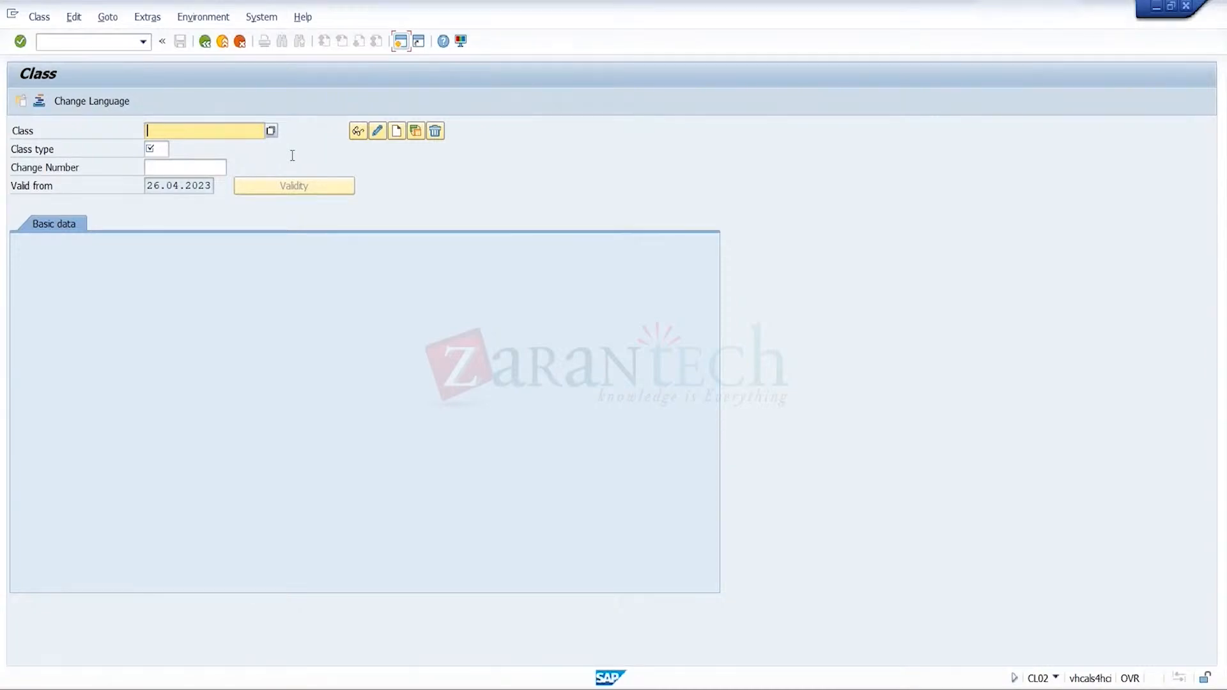
{"action": "type", "text": "BATCH_TRGP"}
{"action": "left_click", "coordinate": [164, 151]}
{"action": "key", "text": "BackSpace"}
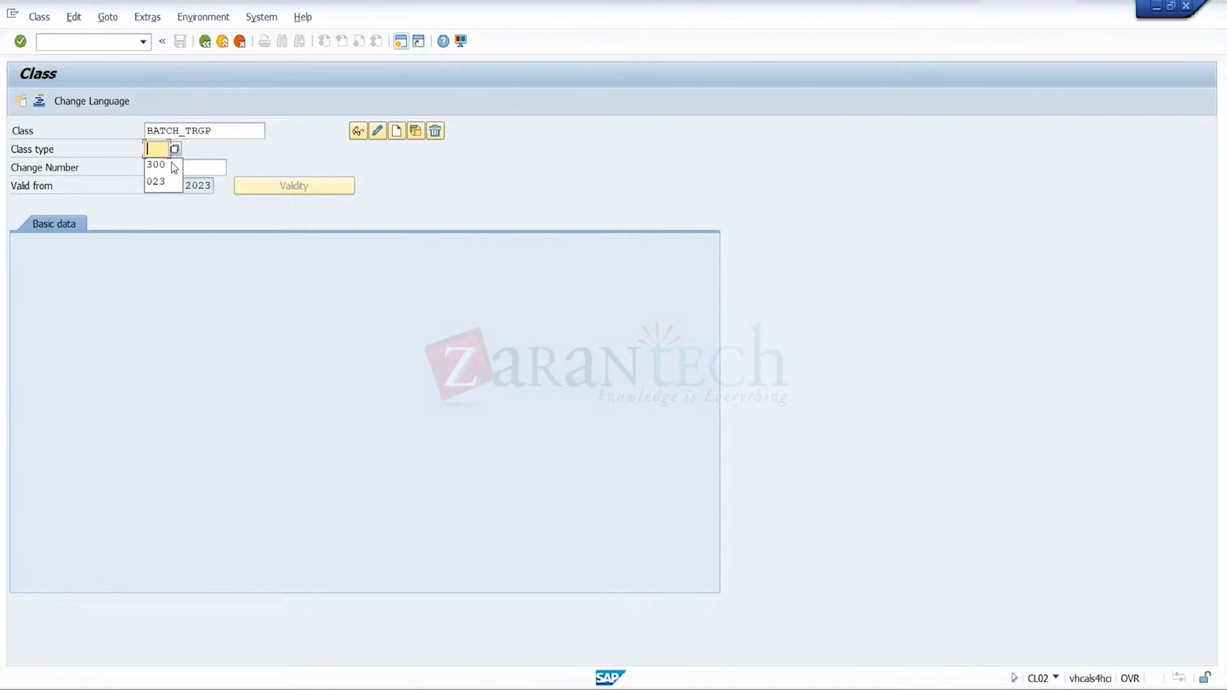
{"action": "left_click", "coordinate": [167, 171]}
{"action": "left_click", "coordinate": [166, 170]}
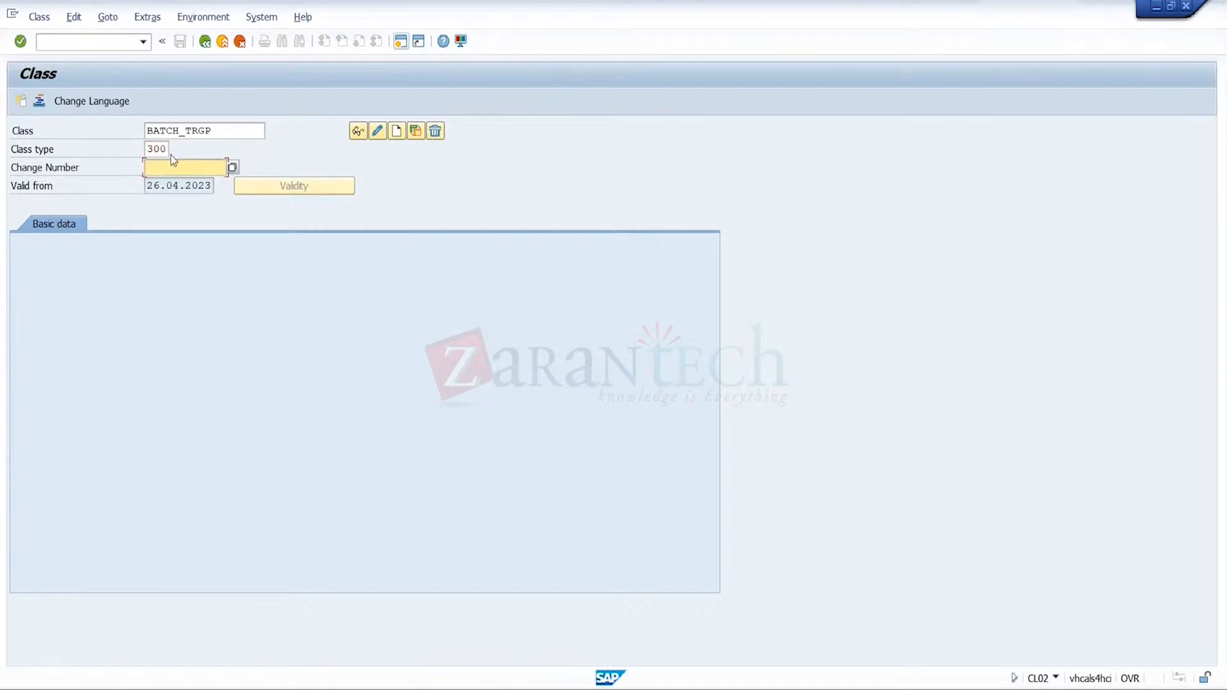
- Set the class type to 023, start creating the class and give it the description BATCH
{"action": "left_click", "coordinate": [168, 151]}
{"action": "key", "text": "BackSpace"}
{"action": "key", "text": "BackSpace"}
{"action": "key", "text": "BackSpace"}
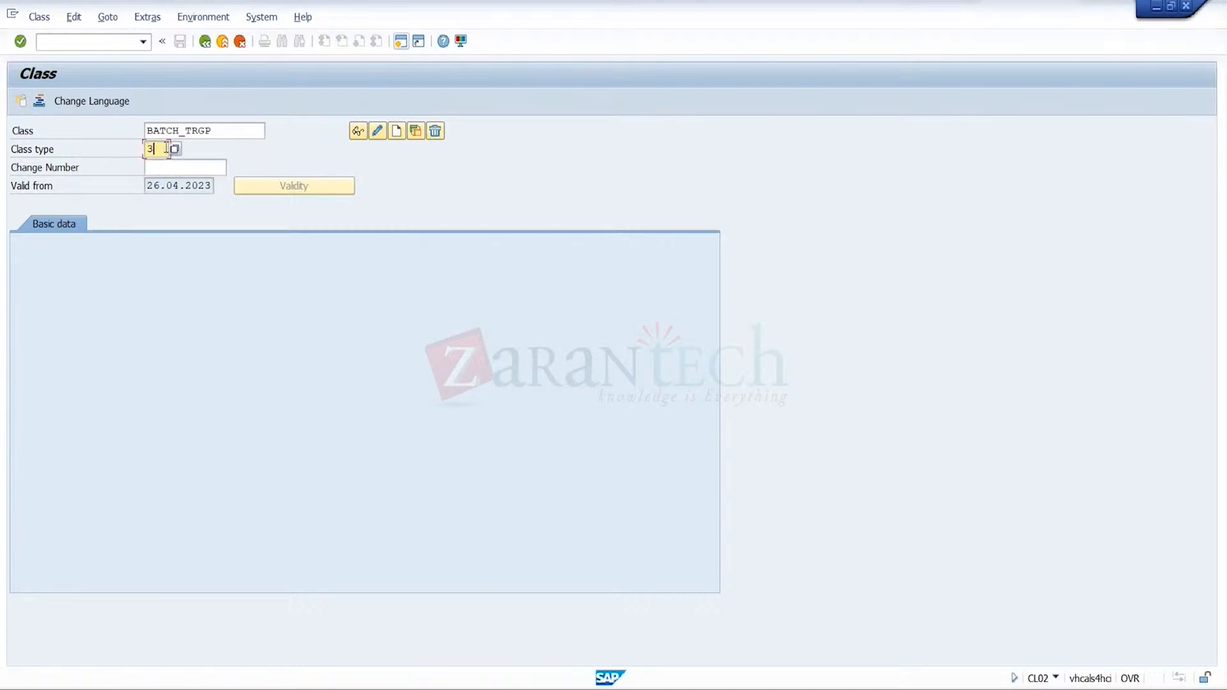
{"action": "left_click", "coordinate": [157, 181]}
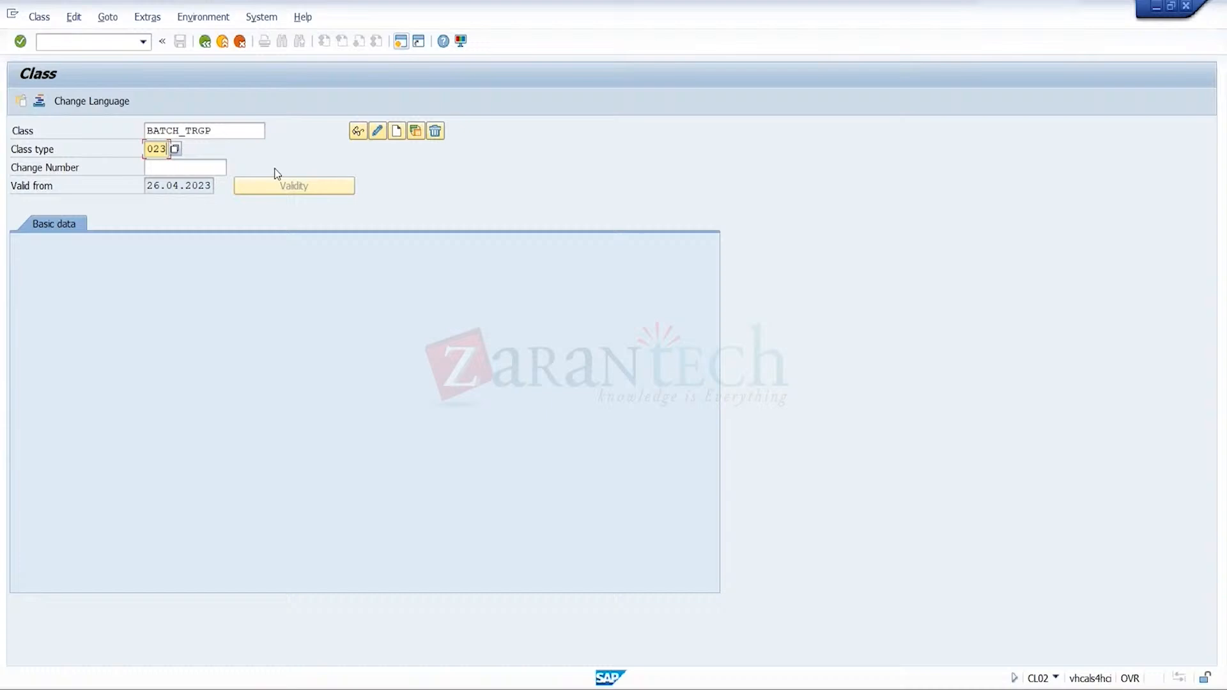
{"action": "left_click", "coordinate": [362, 155]}
{"action": "left_click", "coordinate": [403, 132]}
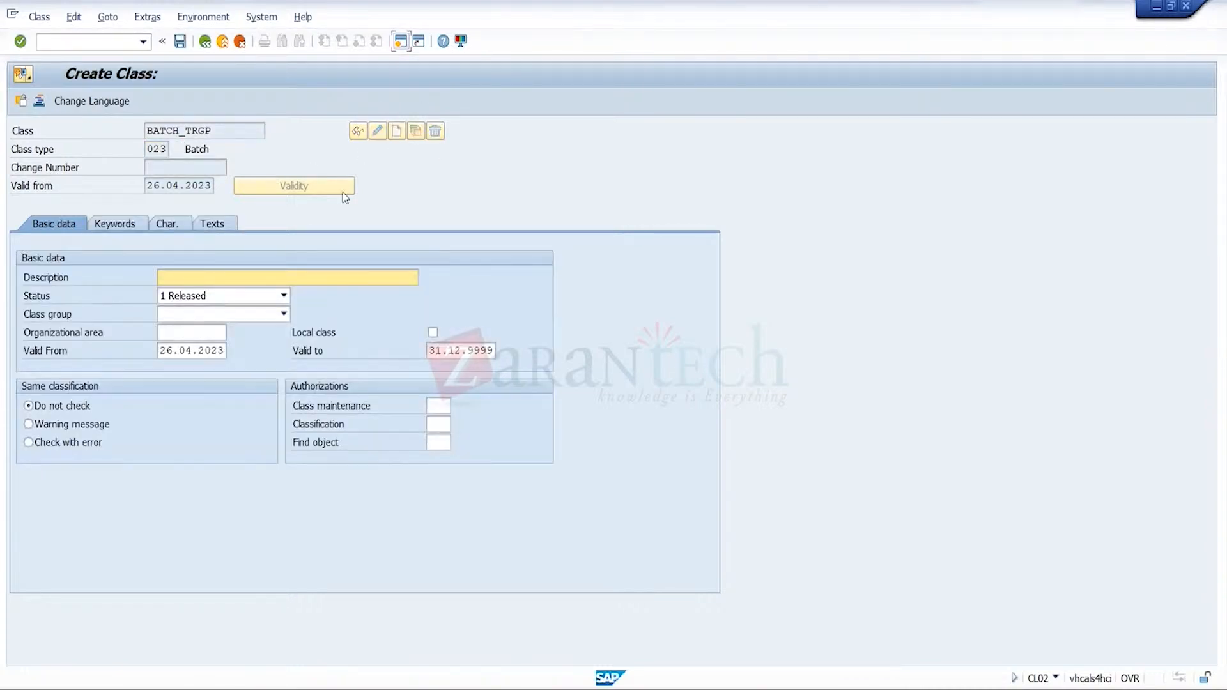
{"action": "left_click", "coordinate": [296, 277]}
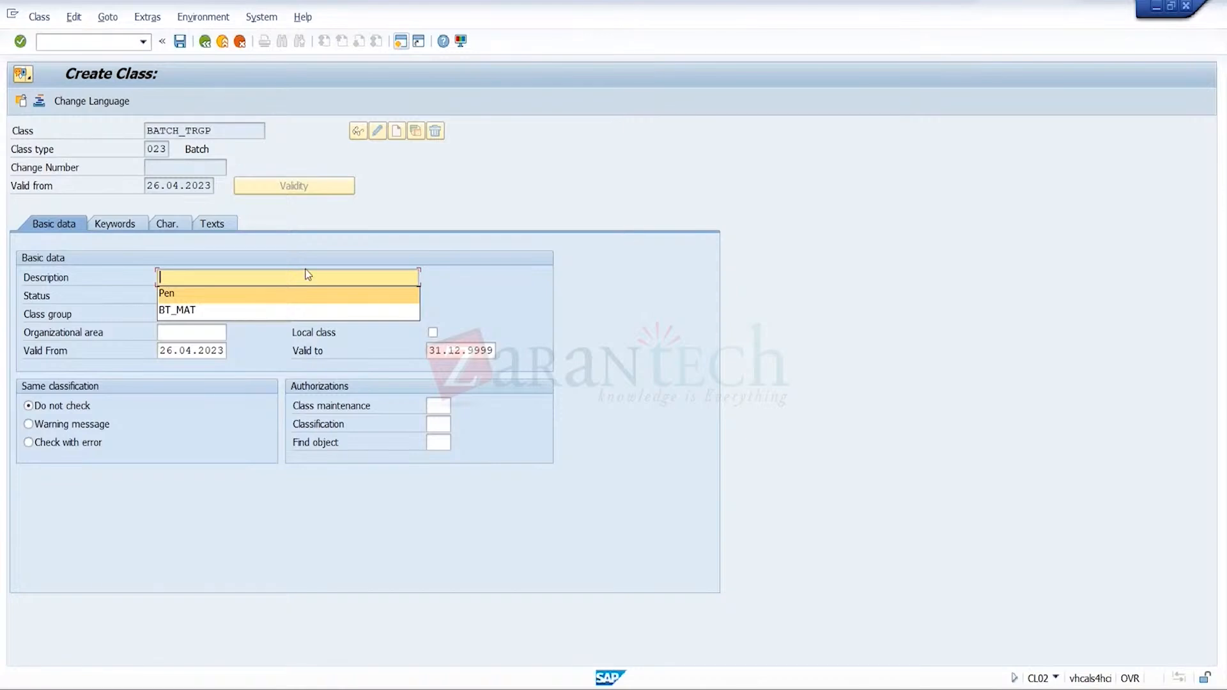
{"action": "type", "text": "BATCH"}
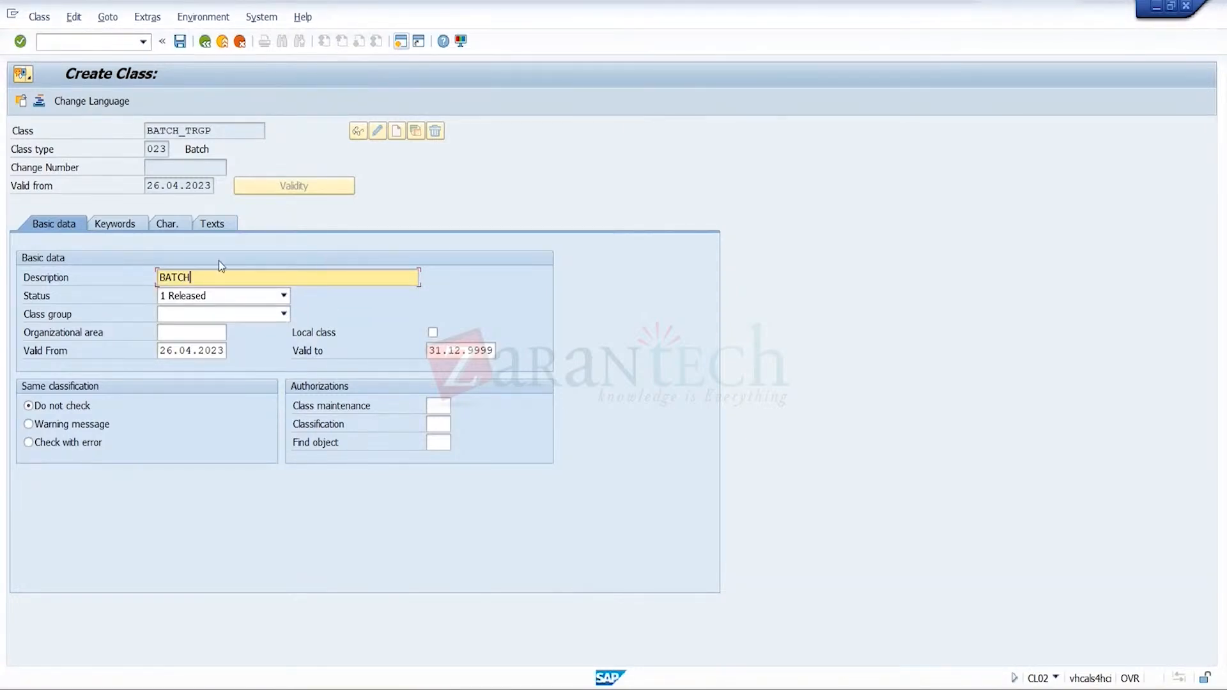
- Assign the characteristic BATCH_TRGP to the class, then save the class and return to SAP Easy Access
{"action": "left_click", "coordinate": [176, 224]}
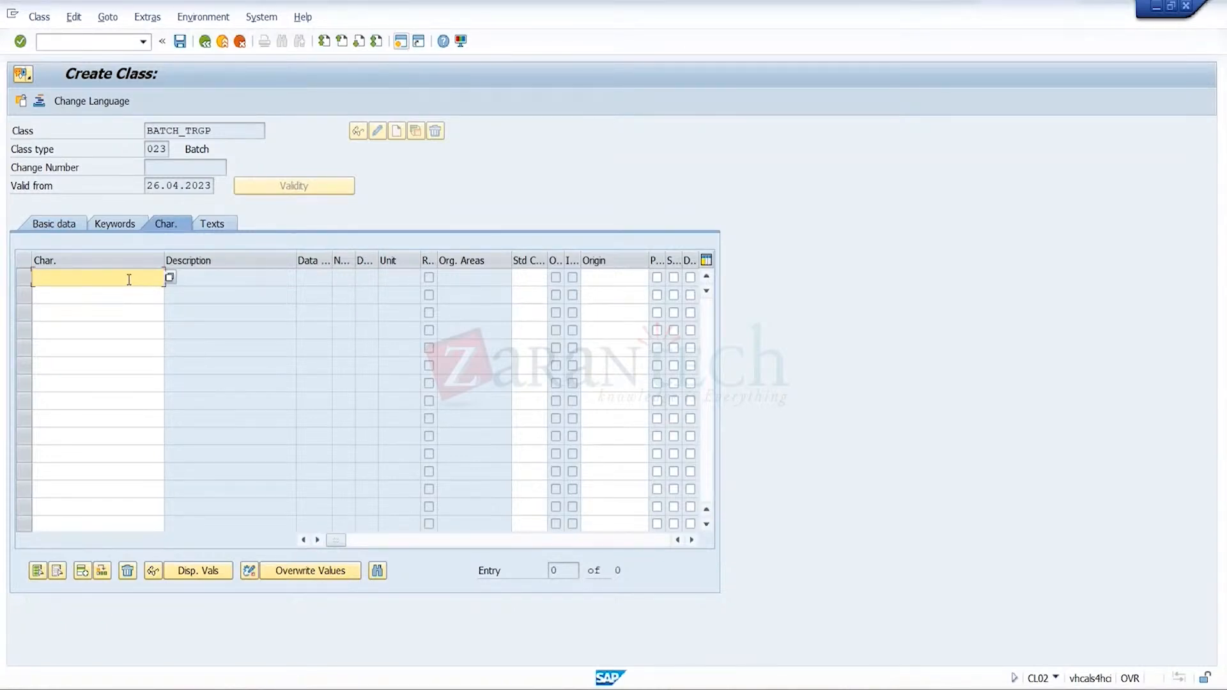
{"action": "type", "text": "BATCH_TRGP"}
{"action": "key", "text": "Return"}
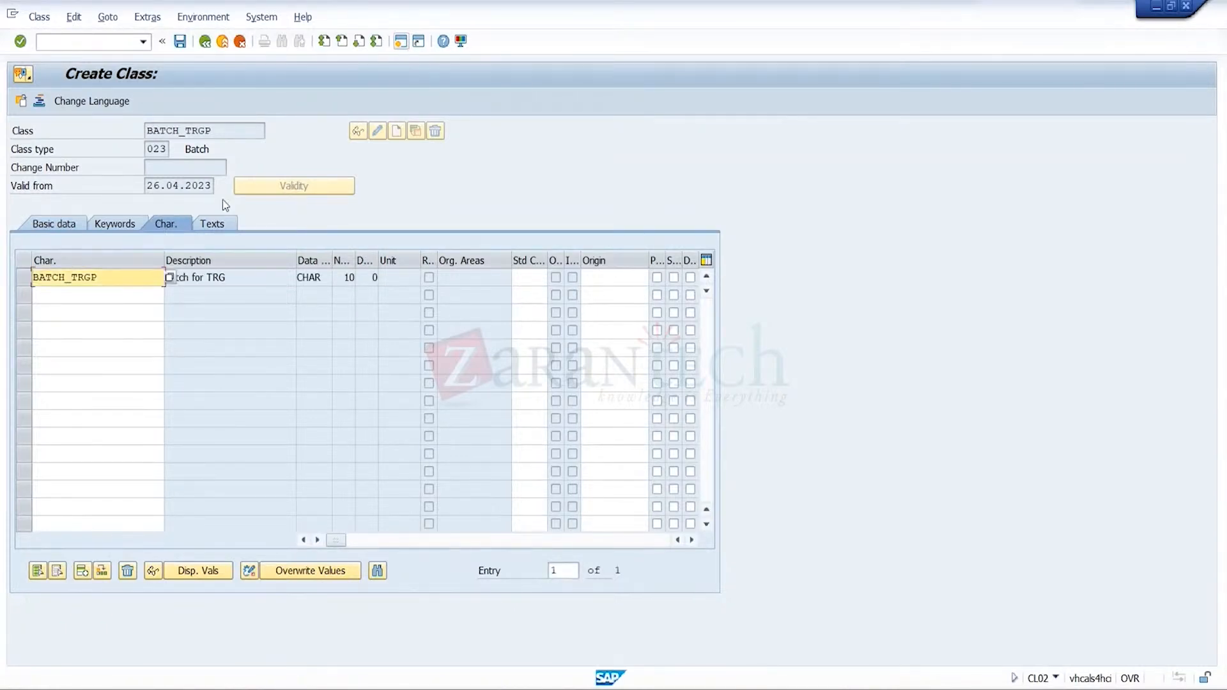
{"action": "left_click", "coordinate": [181, 40]}
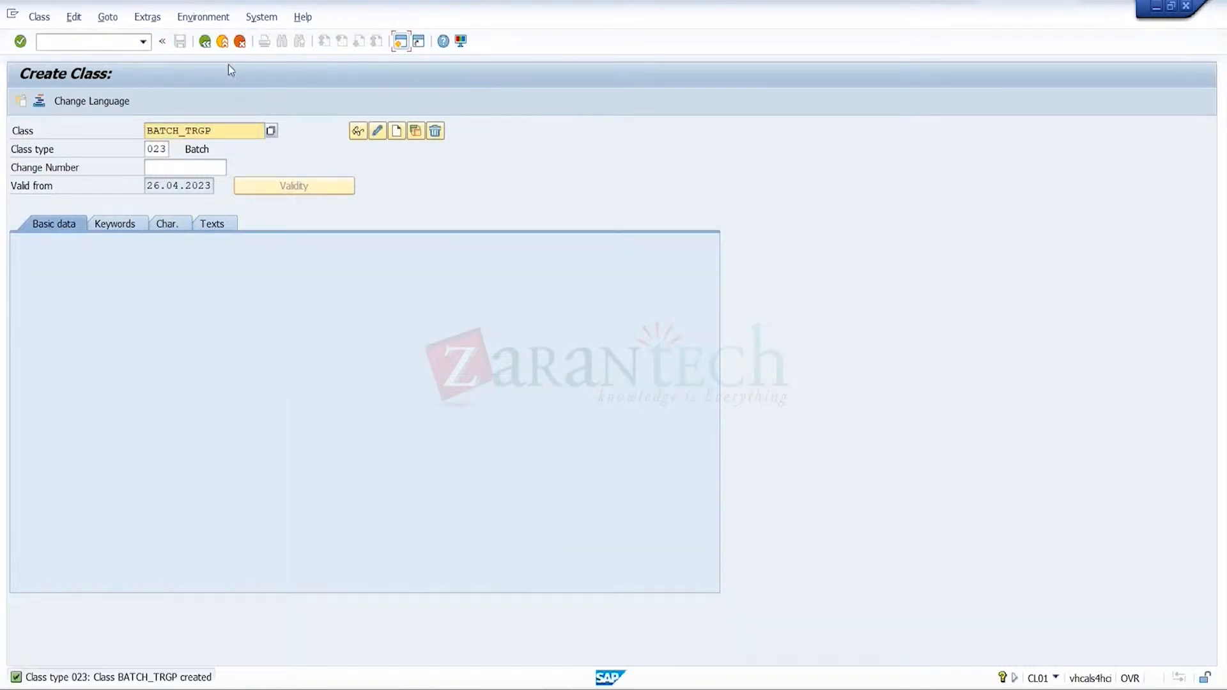
{"action": "left_click", "coordinate": [209, 46]}
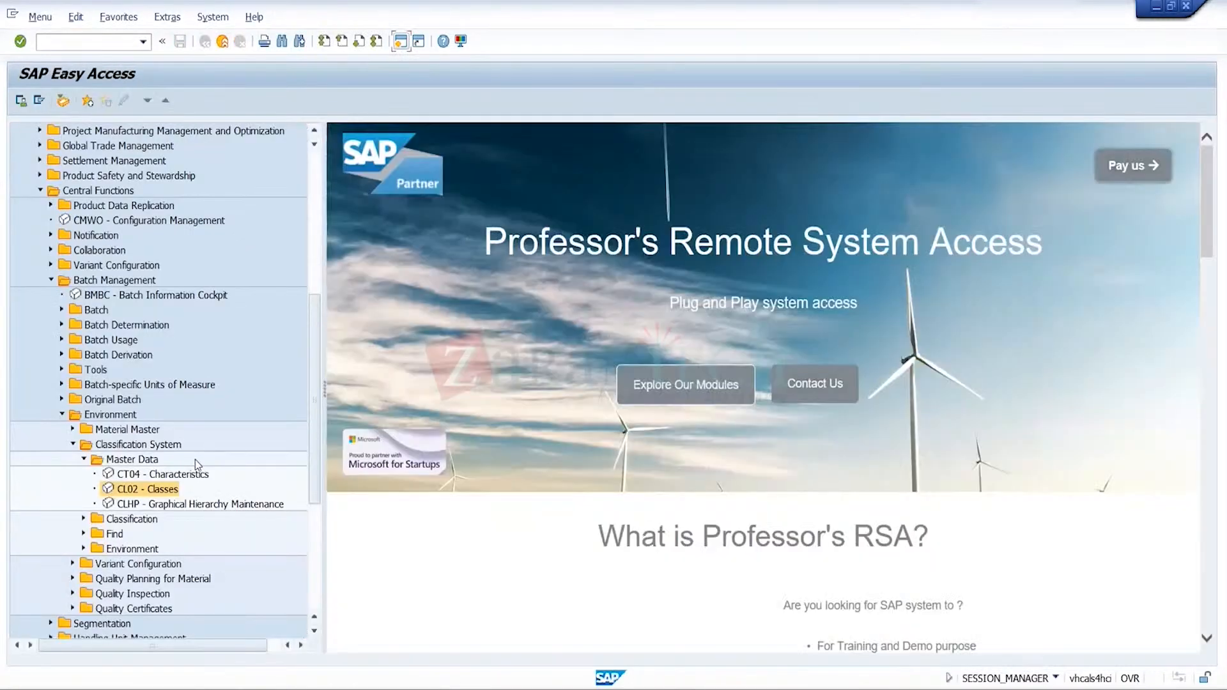
{"action": "left_click", "coordinate": [175, 490]}
{"action": "left_click", "coordinate": [60, 311]}
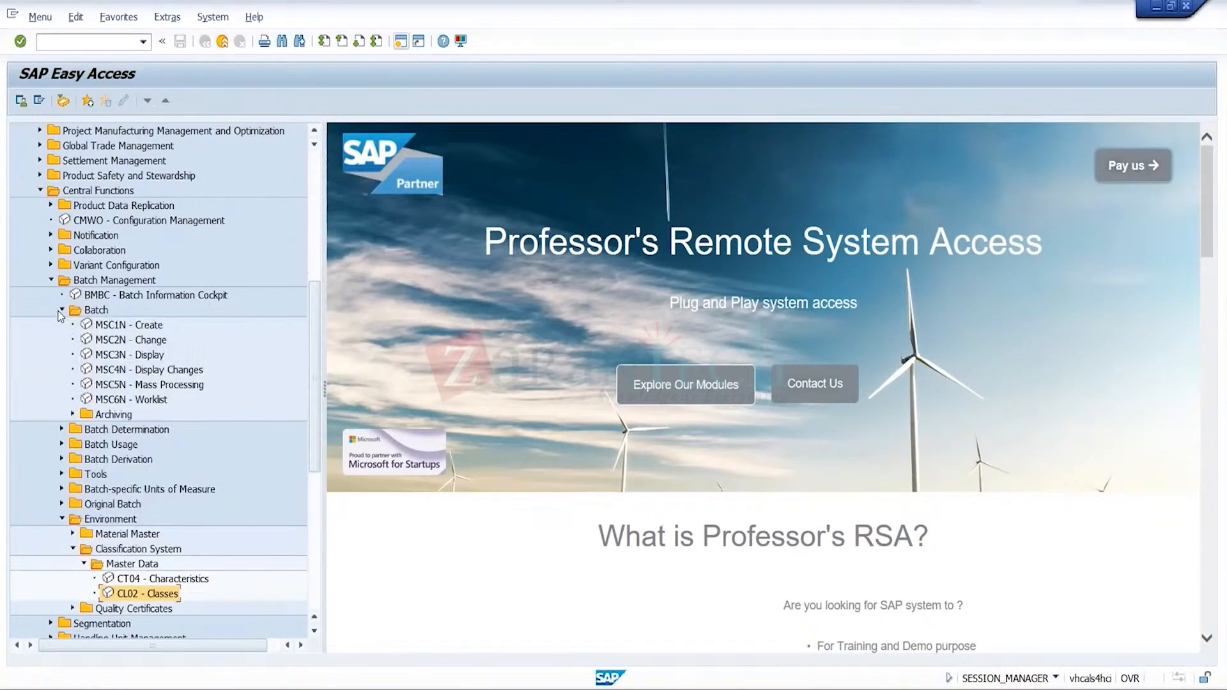
{"action": "double_click", "coordinate": [133, 330]}
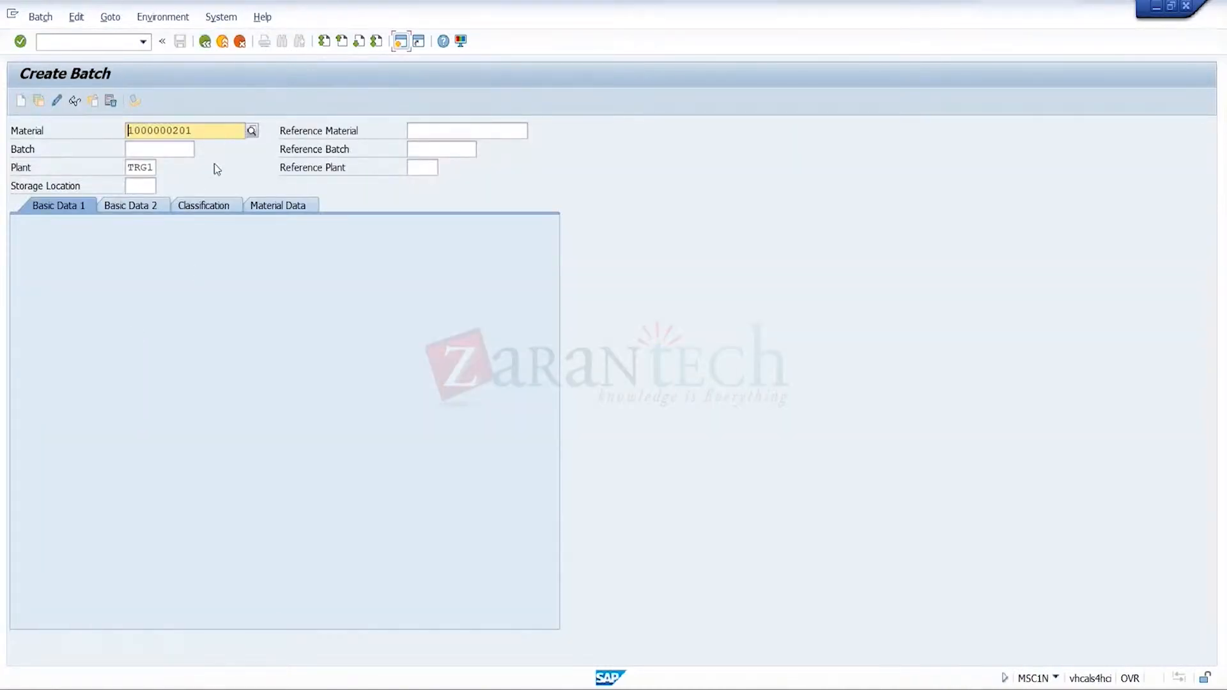
{"action": "left_click", "coordinate": [146, 183]}
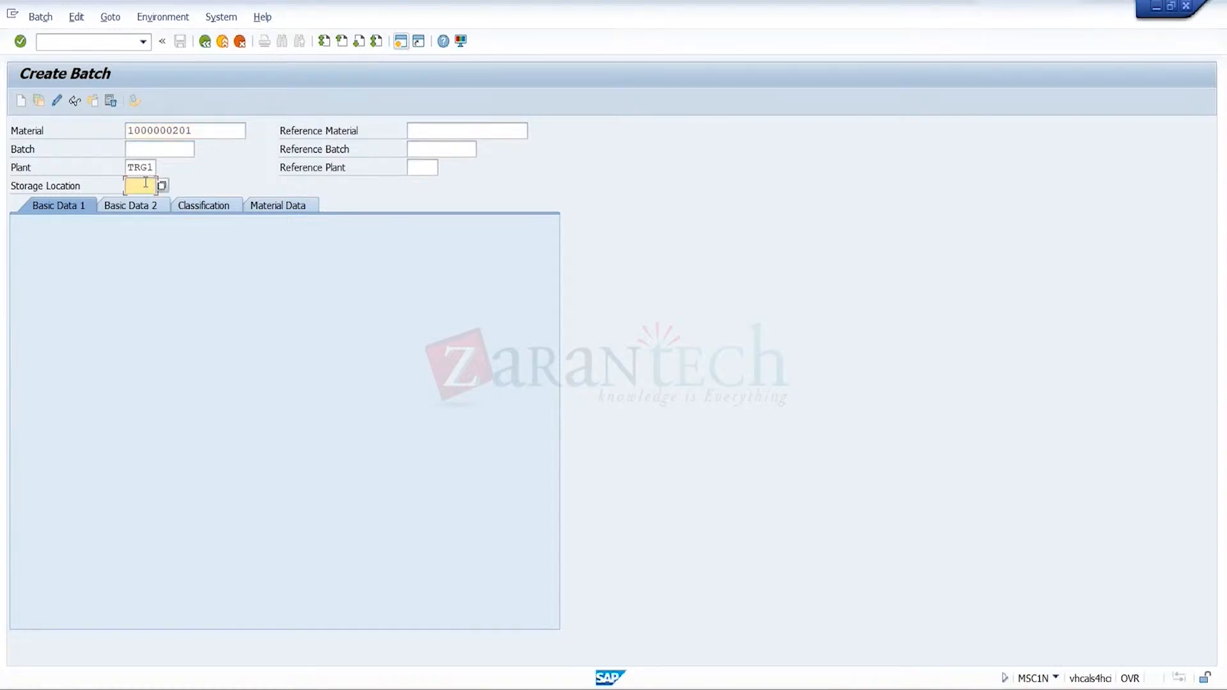
{"action": "type", "text": "0001"}
{"action": "key", "text": "Return"}
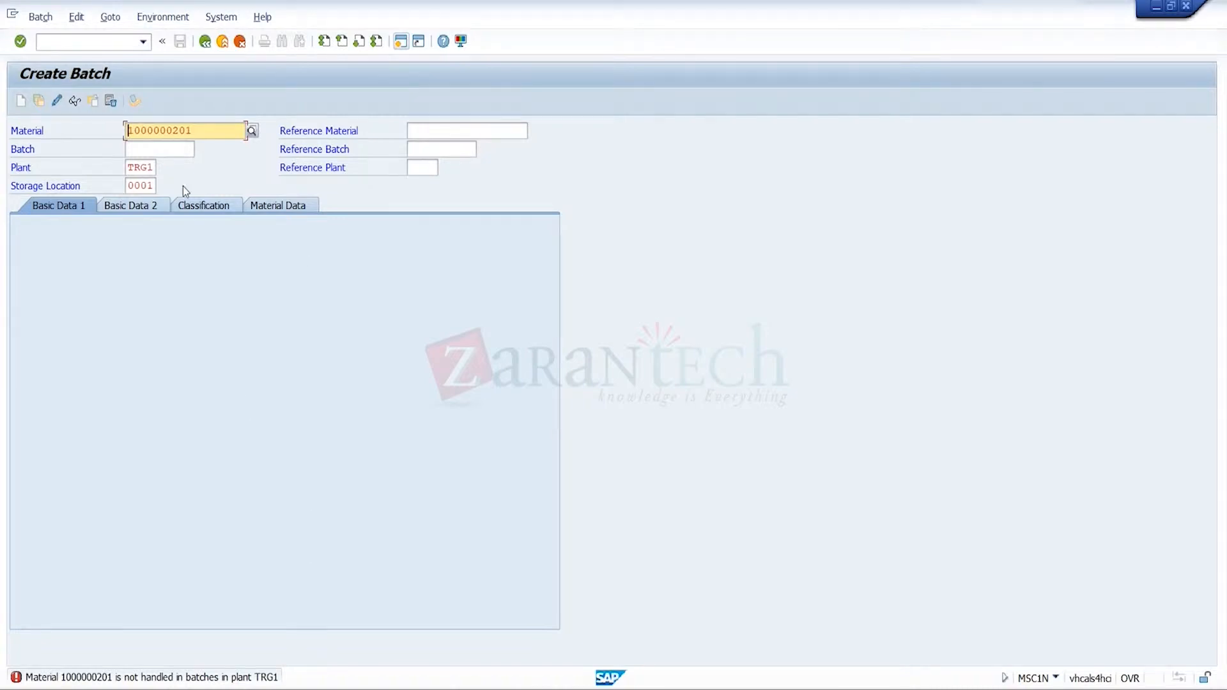
- Change the plant to TRGP and create the batch with internal number assignment
{"action": "left_click", "coordinate": [150, 167]}
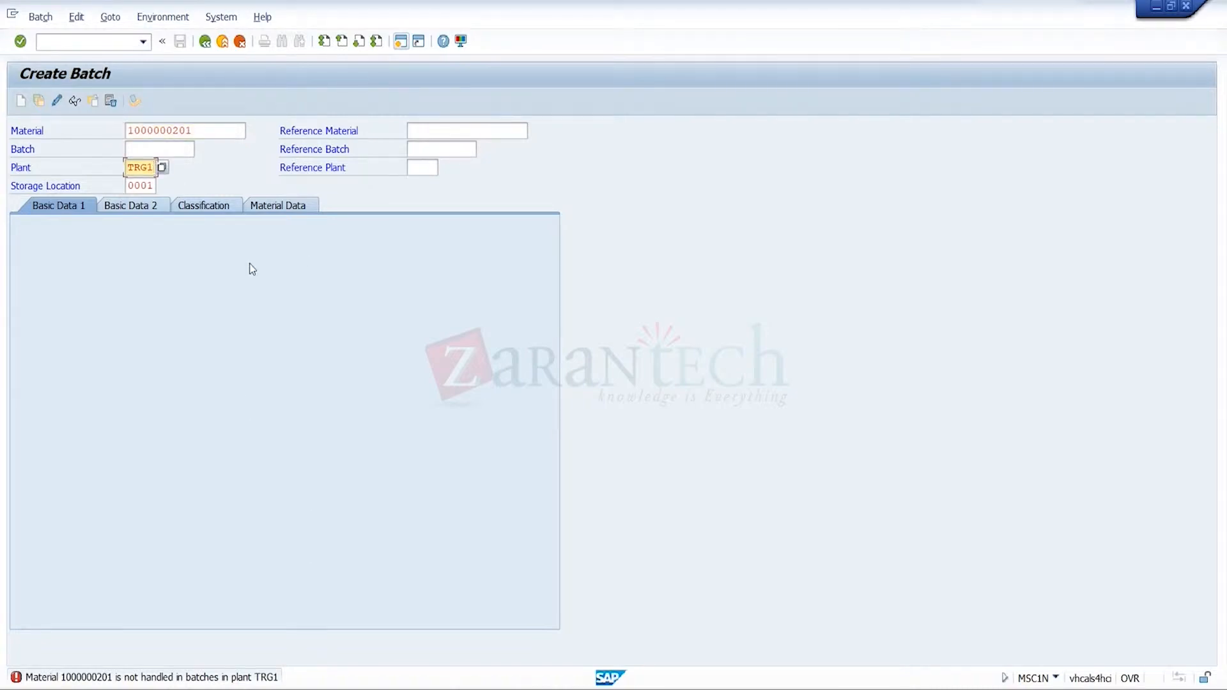
{"action": "key", "text": "BackSpace"}
{"action": "type", "text": "P"}
{"action": "key", "text": "Return"}
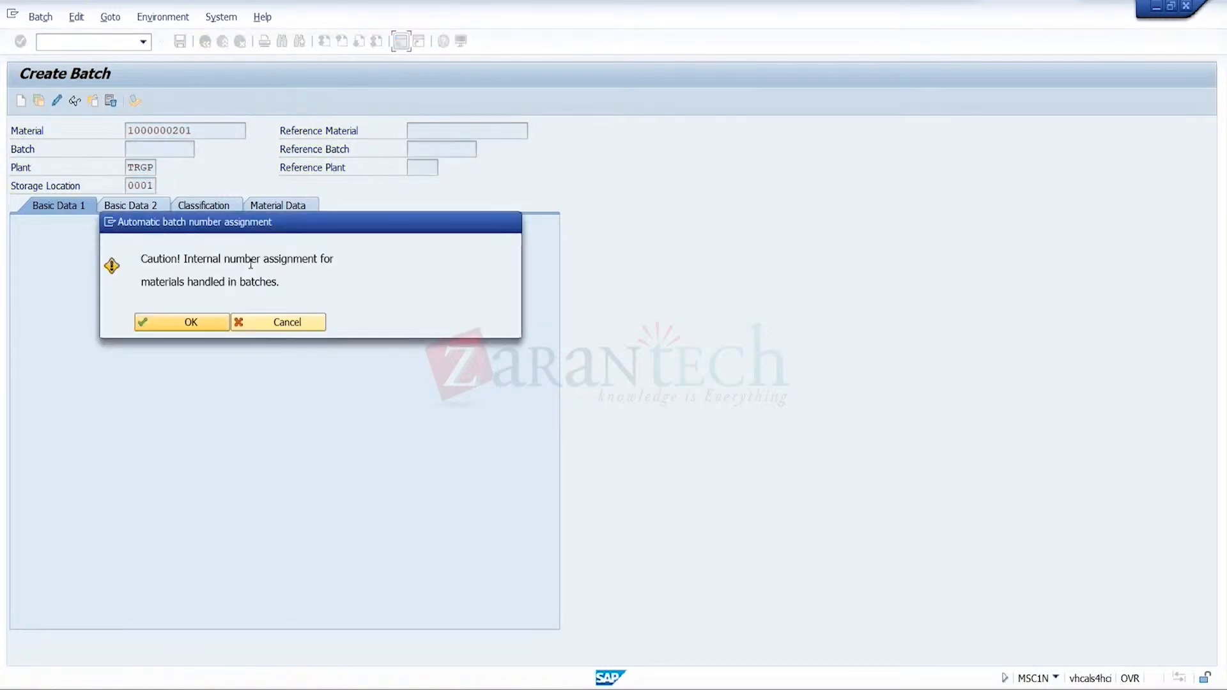
{"action": "left_click", "coordinate": [179, 324]}
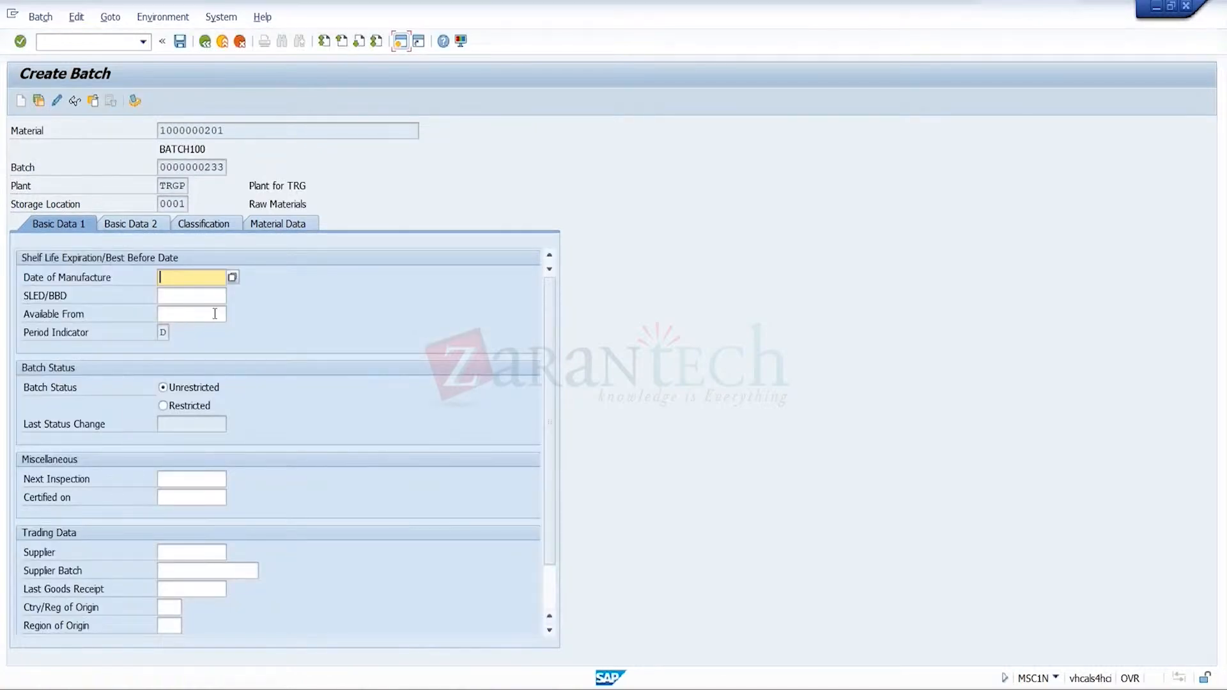
- Set the batch's date of manufacture to 25.04.2023 and its SLED/BBD to 06.05.2023
{"action": "left_click", "coordinate": [233, 277]}
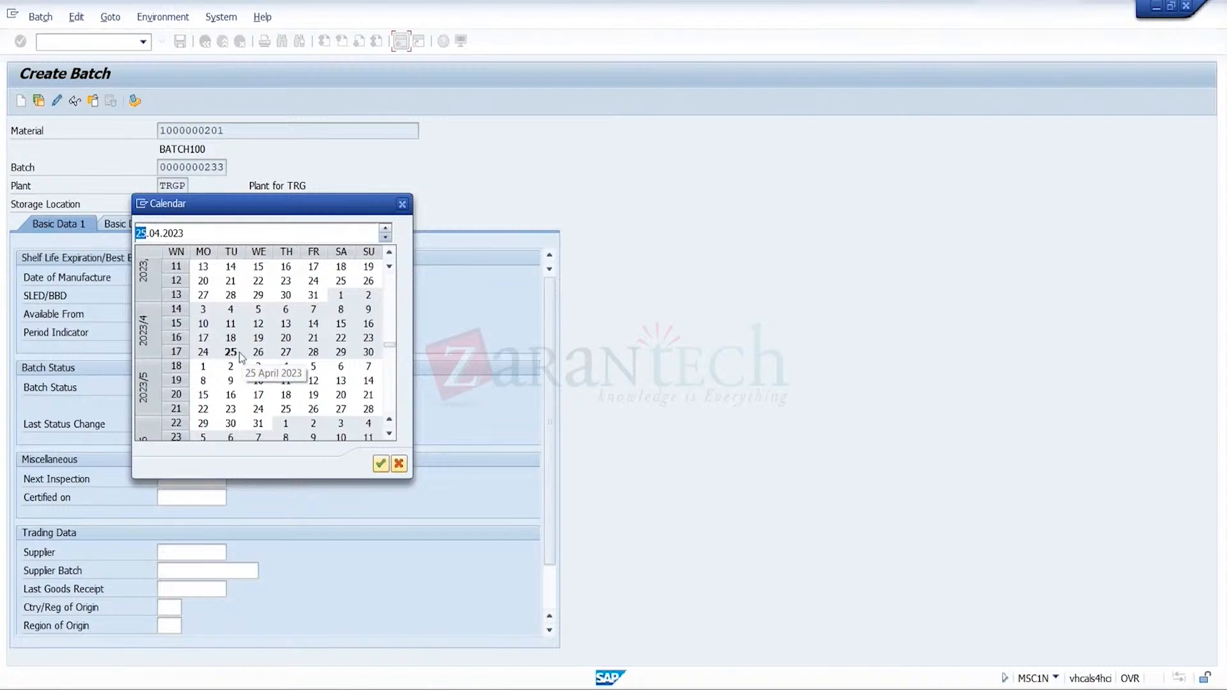
{"action": "double_click", "coordinate": [237, 351]}
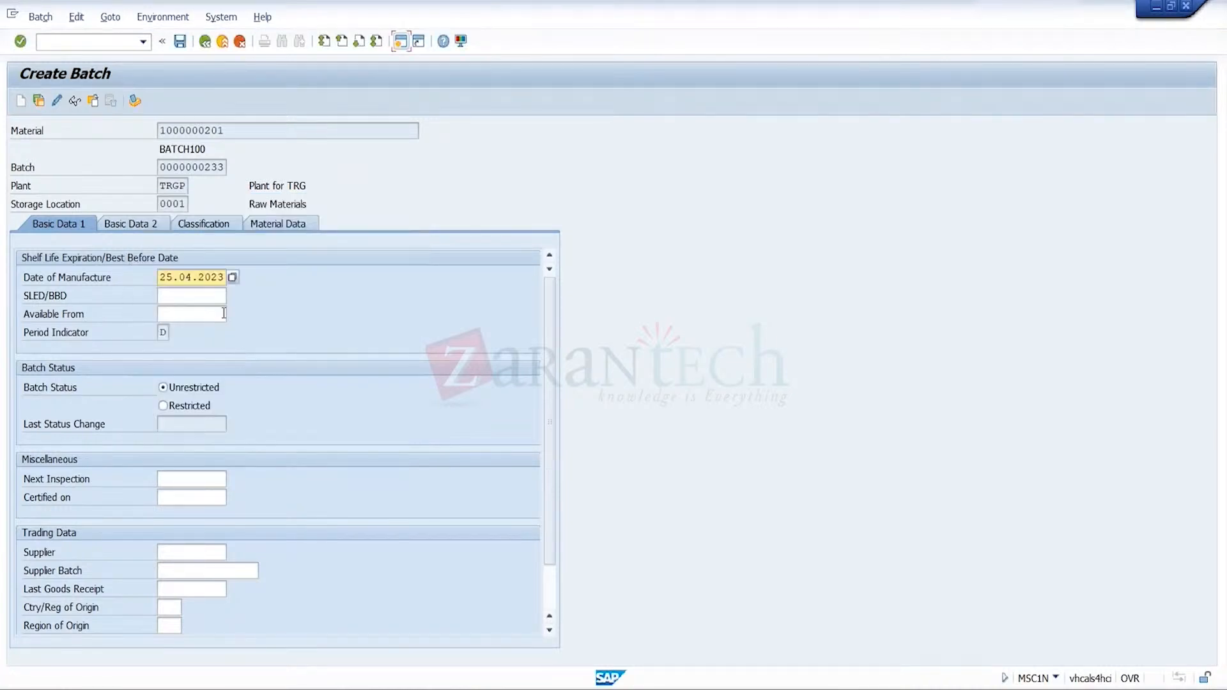
{"action": "left_click", "coordinate": [194, 299]}
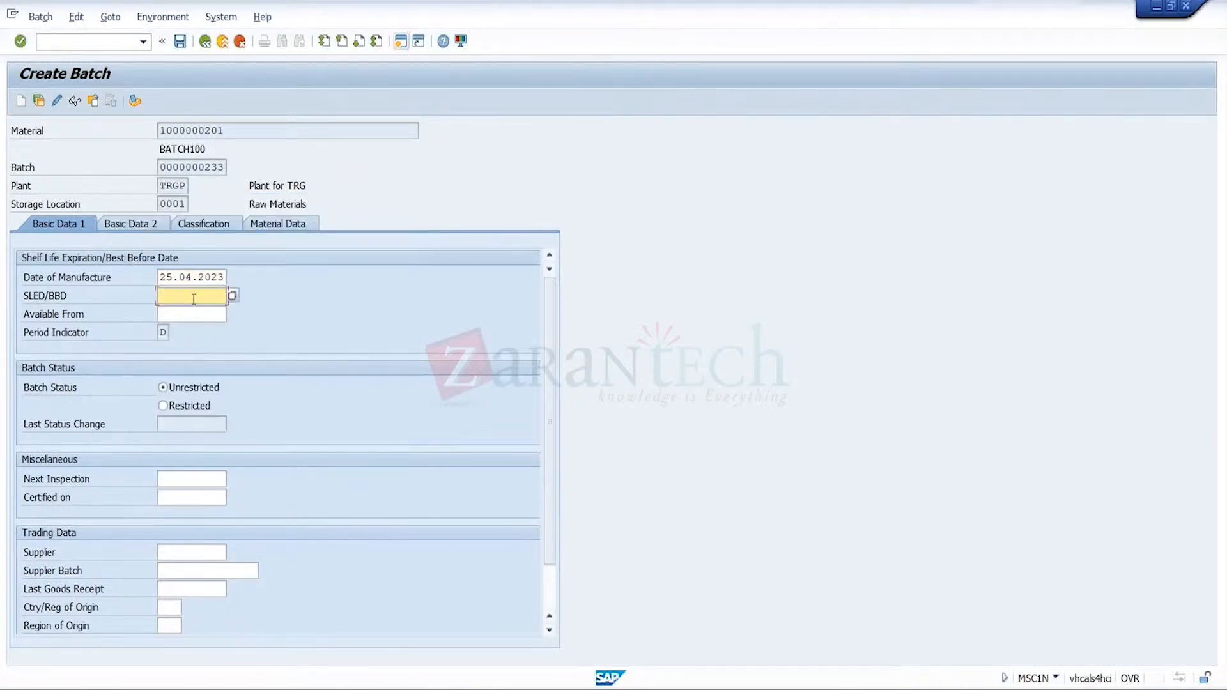
{"action": "left_click", "coordinate": [231, 291]}
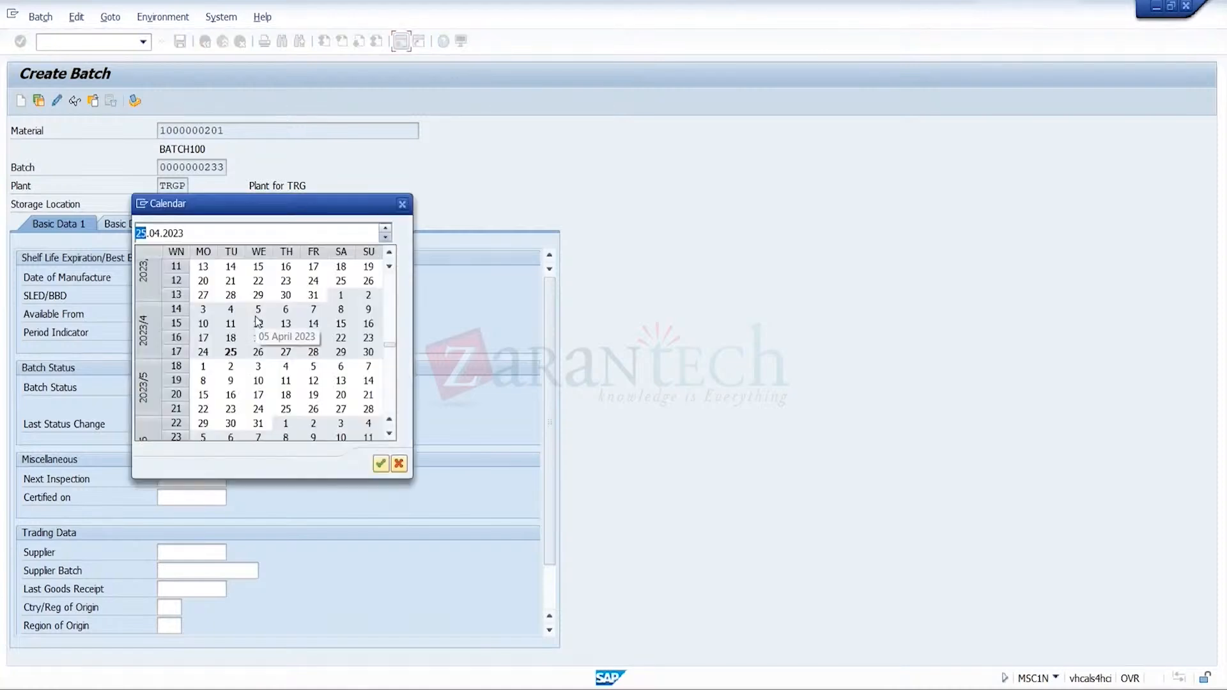
{"action": "double_click", "coordinate": [332, 368]}
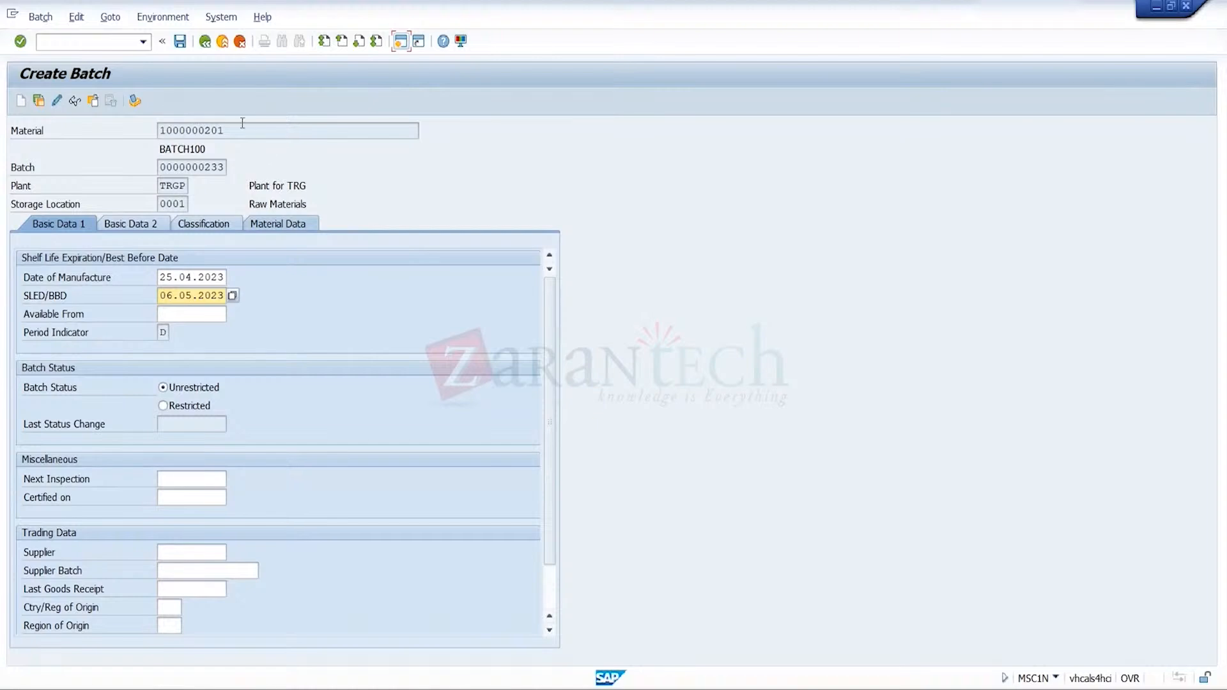
- Assign the class BATCH_TRGP to the batch in its classification
{"action": "left_click", "coordinate": [225, 224]}
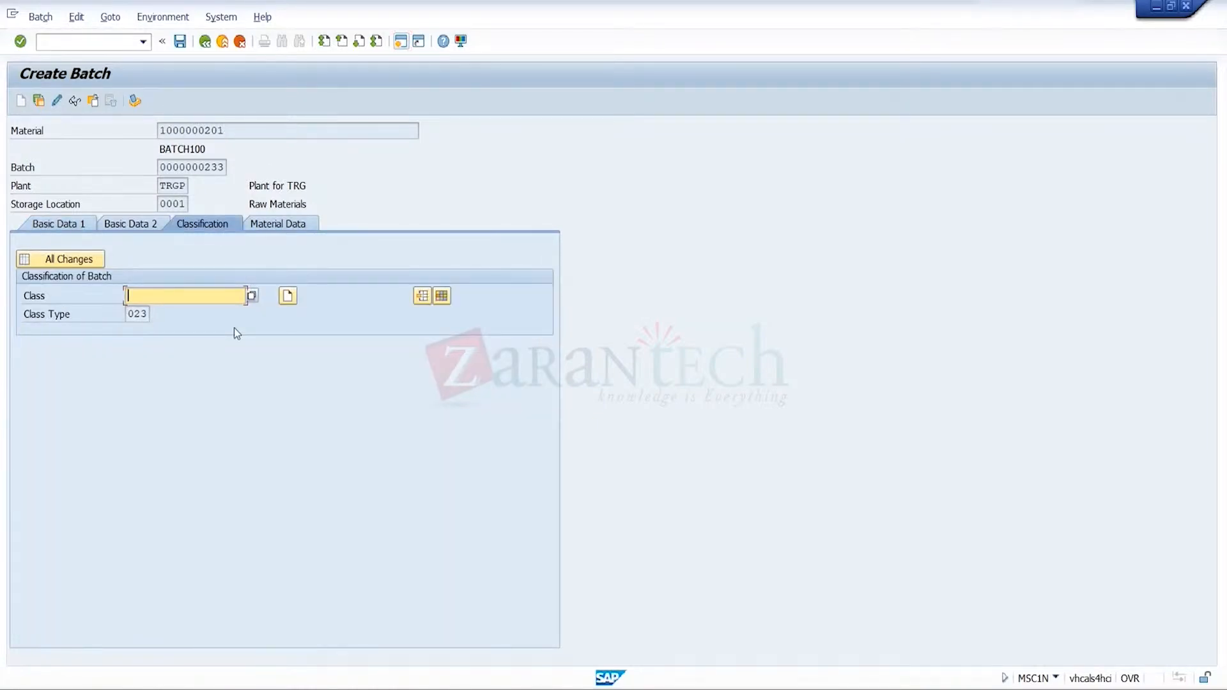
{"action": "type", "text": "BATCH_TRGP"}
{"action": "key", "text": "Return"}
{"action": "left_click", "coordinate": [288, 296]}
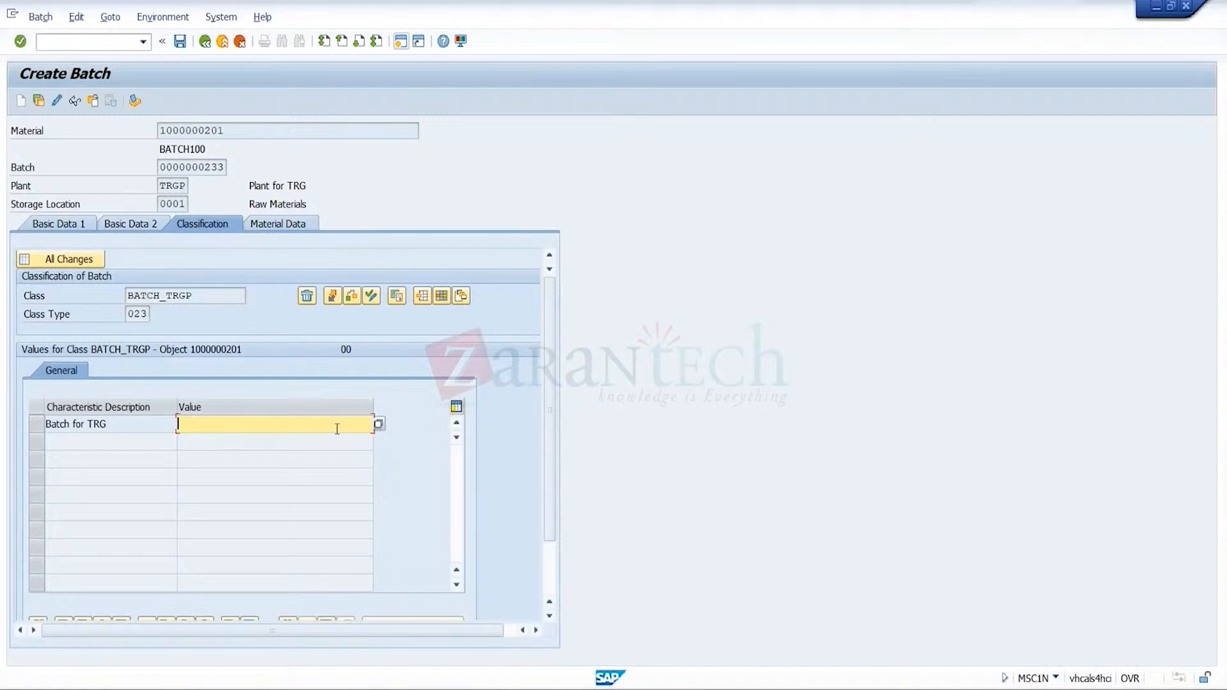
- Try to select both BAT10 and BAT20 for the Batch for TRG characteristic, then exit batch creation without saving
{"action": "left_click", "coordinate": [380, 426]}
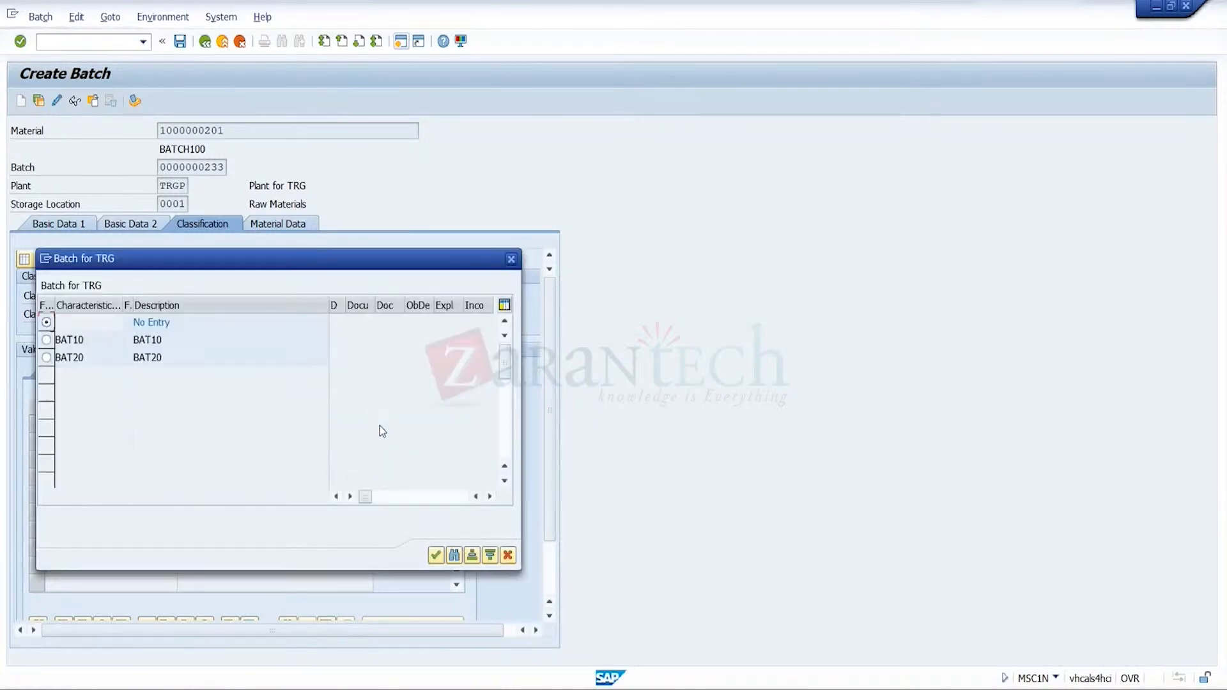
{"action": "left_click", "coordinate": [47, 356]}
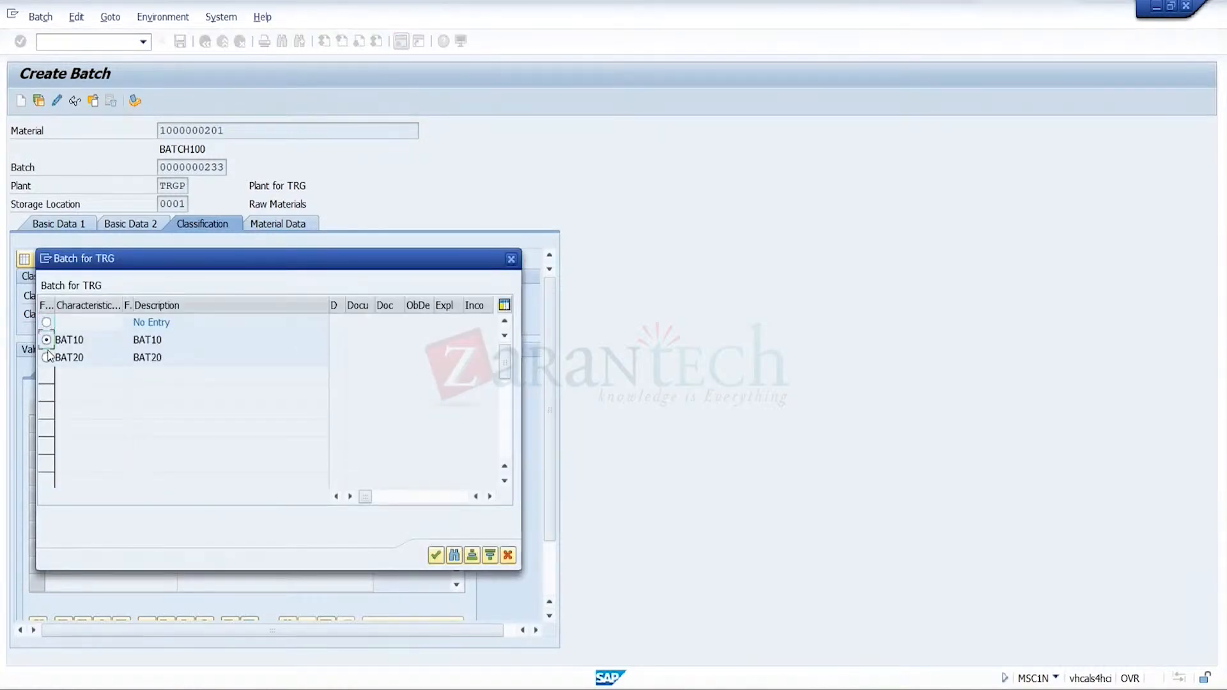
{"action": "left_click", "coordinate": [47, 339]}
{"action": "key", "text": "Up"}
{"action": "left_click", "coordinate": [511, 262]}
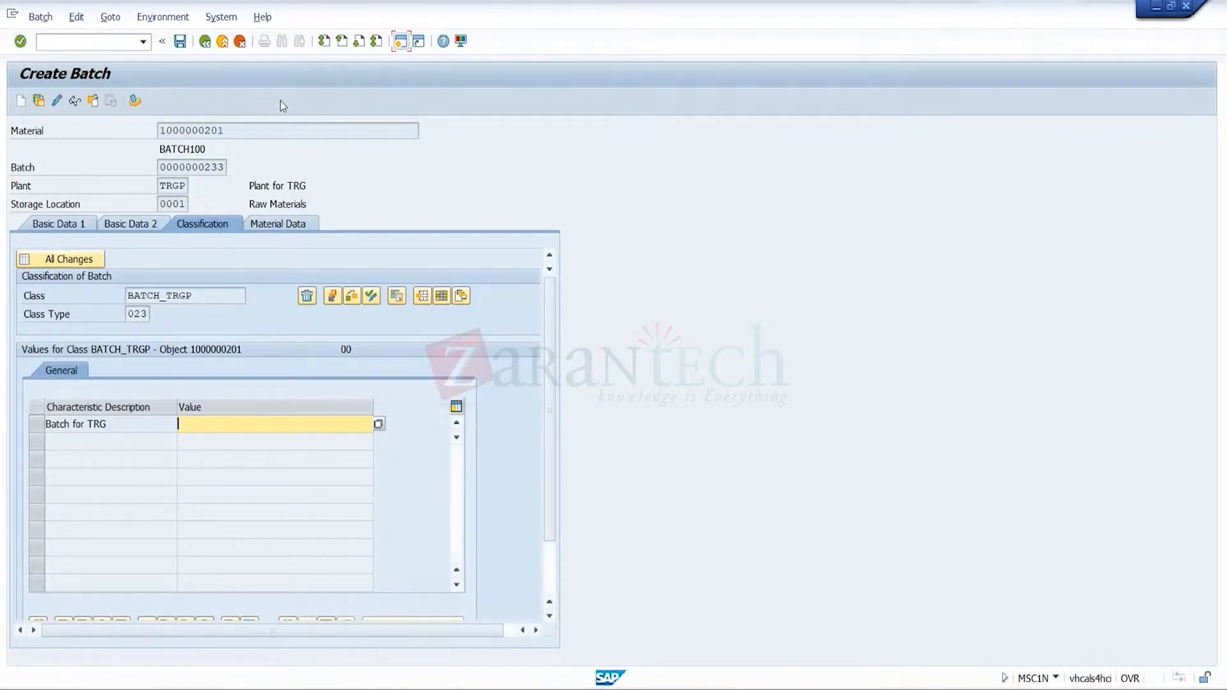
{"action": "left_click", "coordinate": [222, 40]}
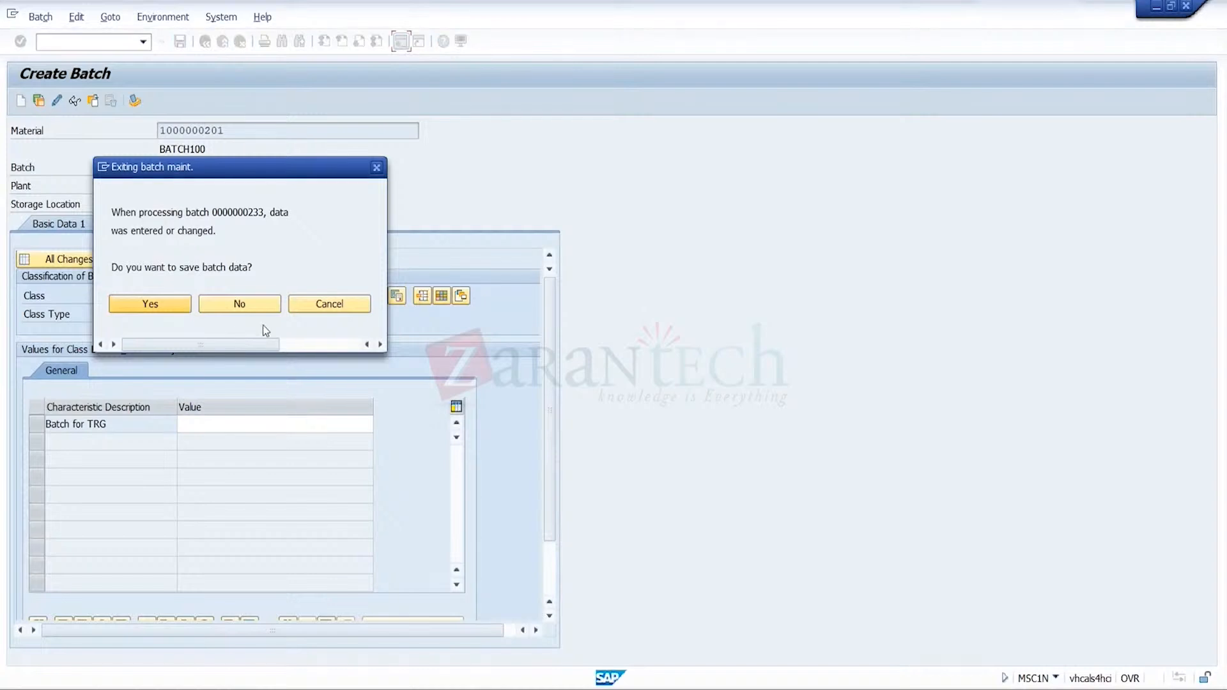
{"action": "left_click", "coordinate": [239, 305]}
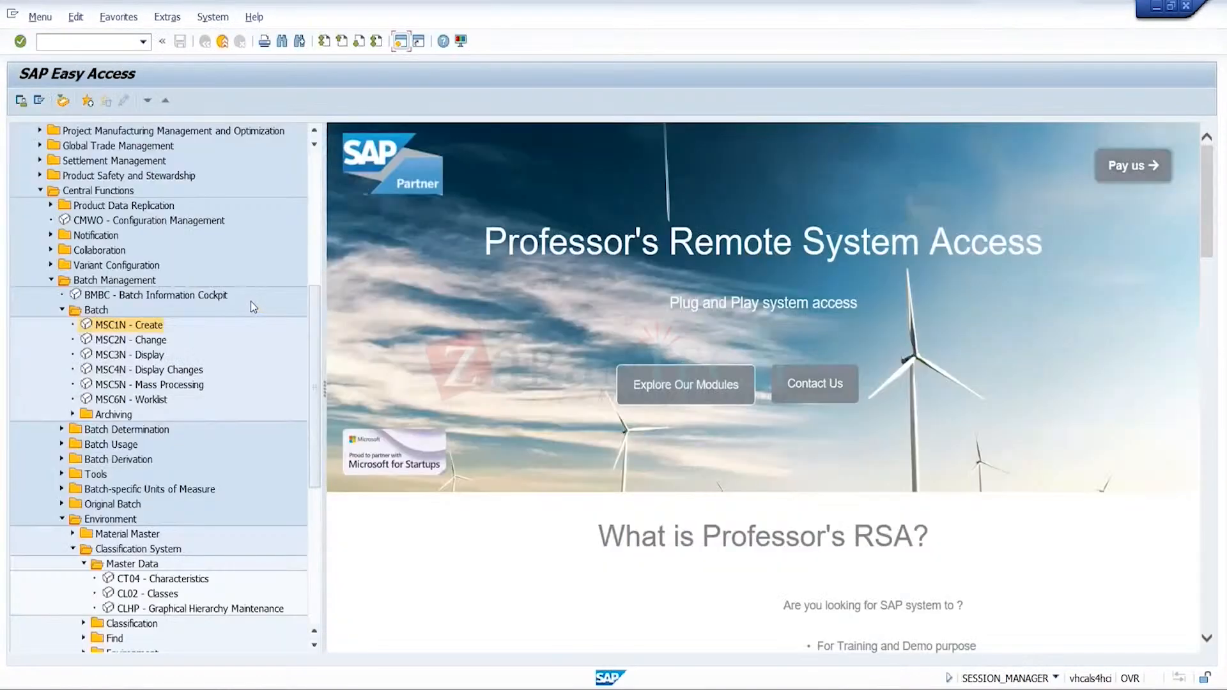
- Change the characteristic BATCH_TRGP (CT04) to allow Multiple Values, save it and return to SAP Easy Access
{"action": "left_click", "coordinate": [174, 581]}
{"action": "double_click", "coordinate": [173, 582]}
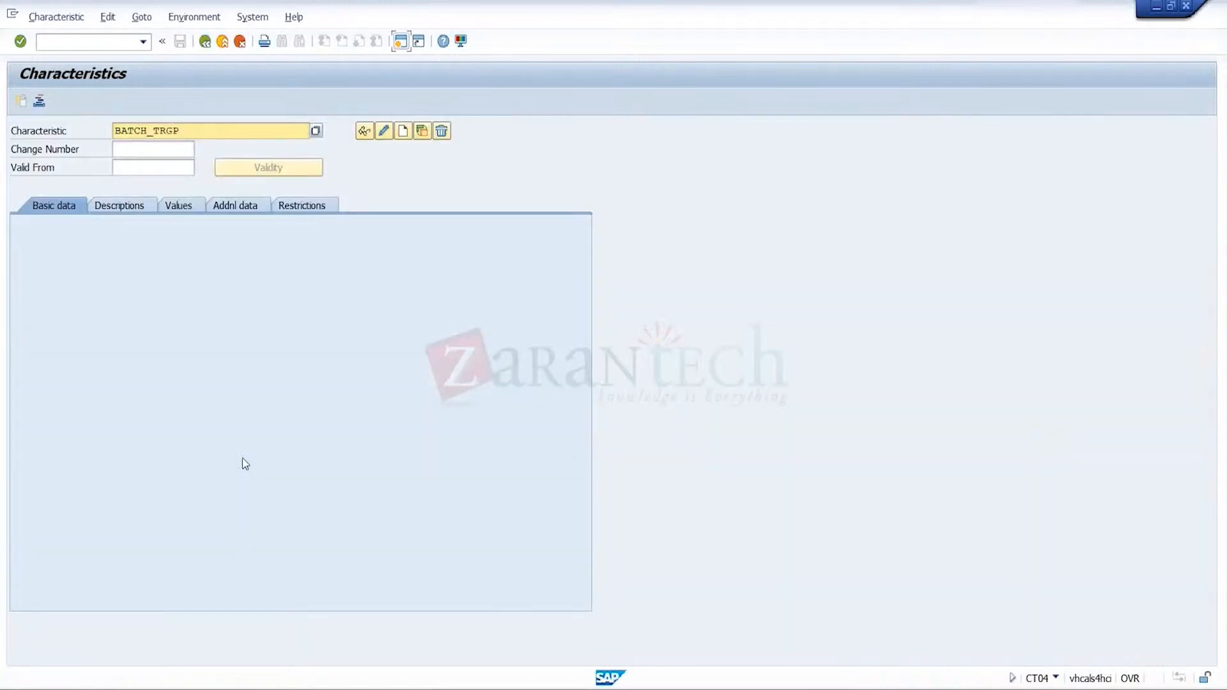
{"action": "left_click", "coordinate": [384, 131]}
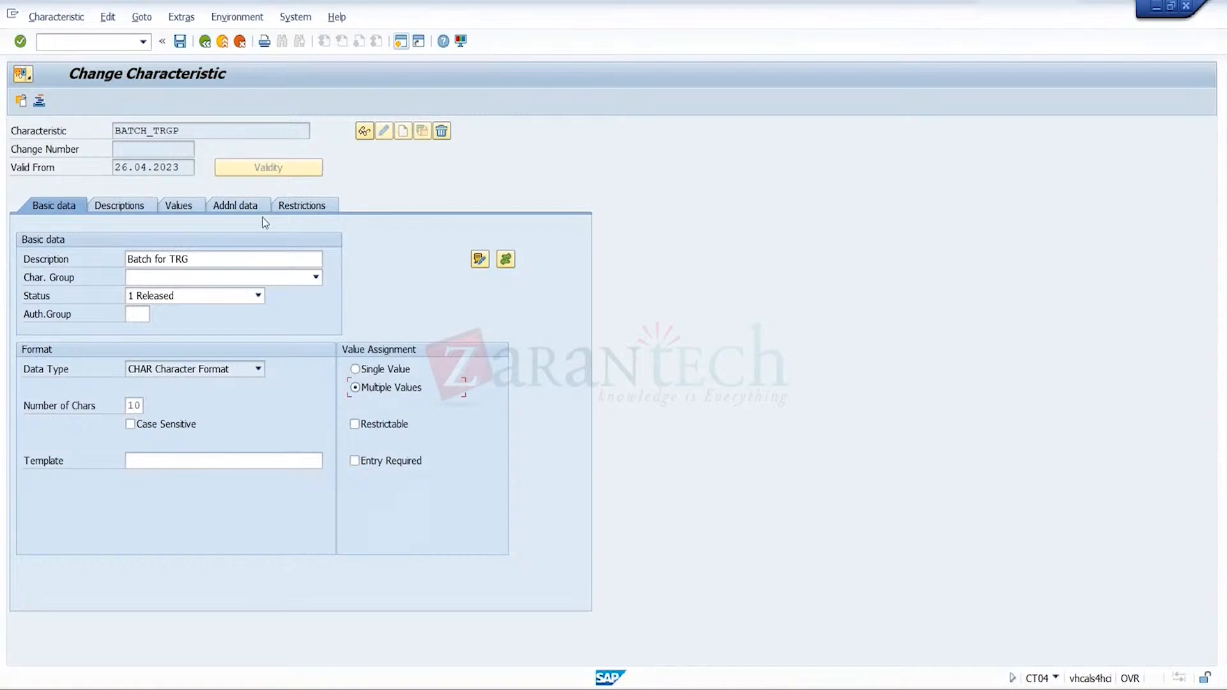
{"action": "left_click", "coordinate": [181, 44]}
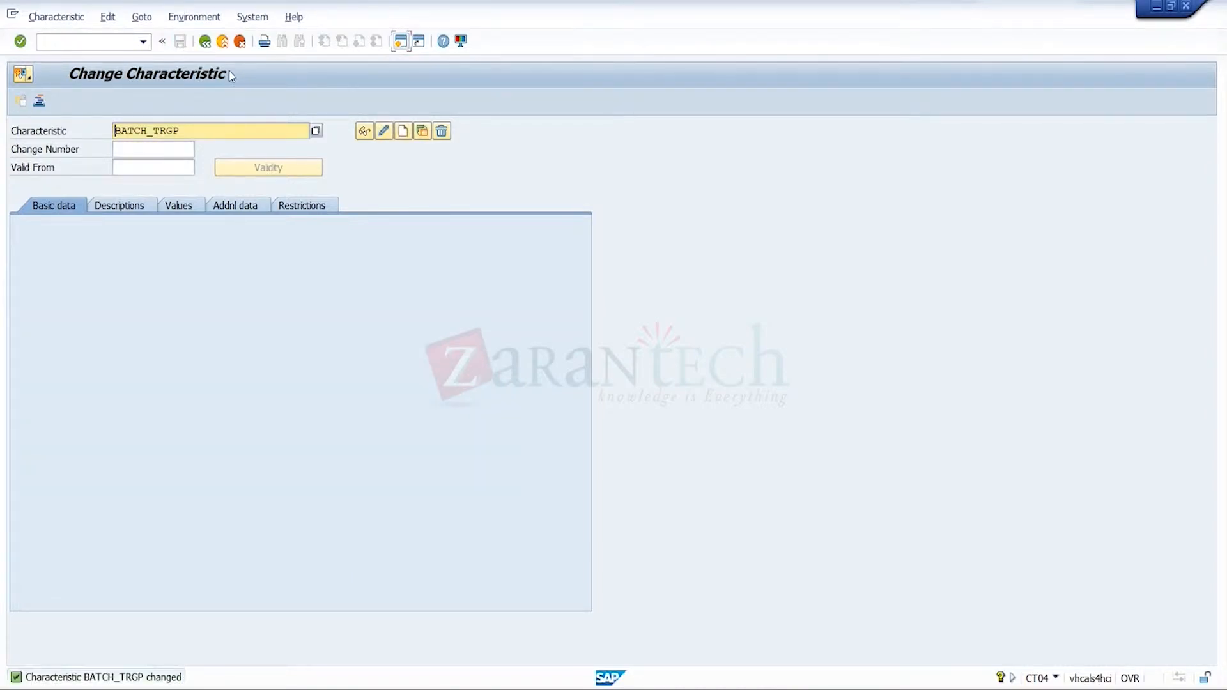
{"action": "left_click", "coordinate": [222, 41]}
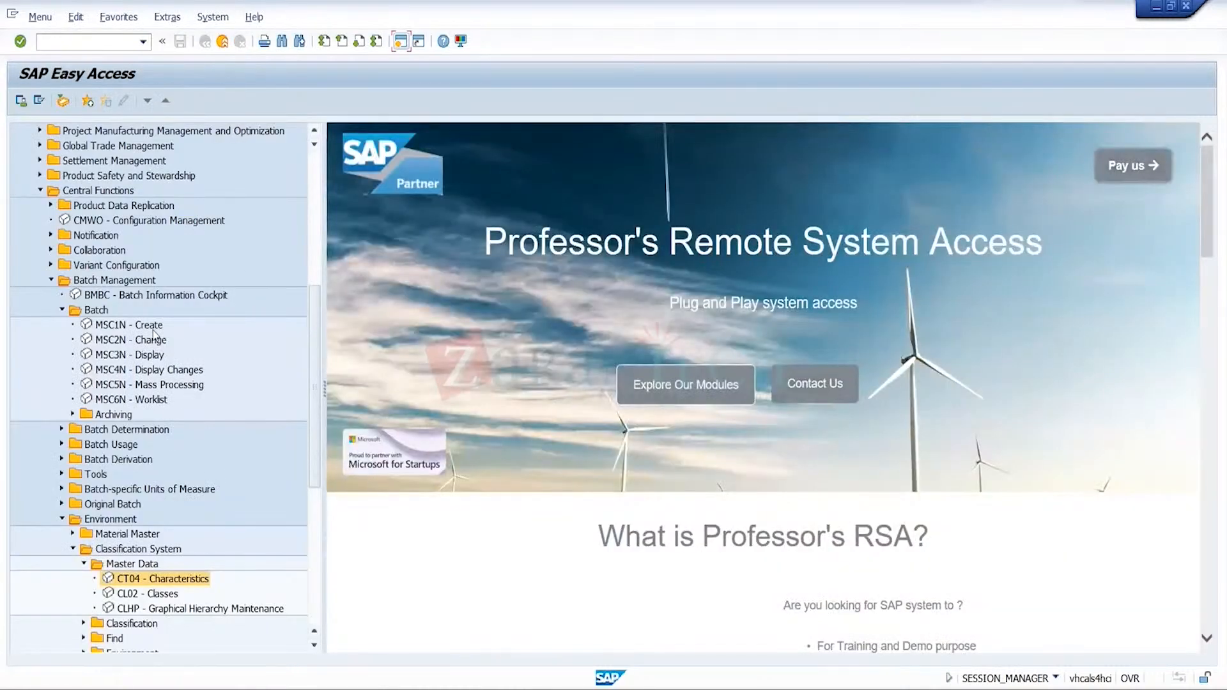
{"action": "double_click", "coordinate": [154, 326]}
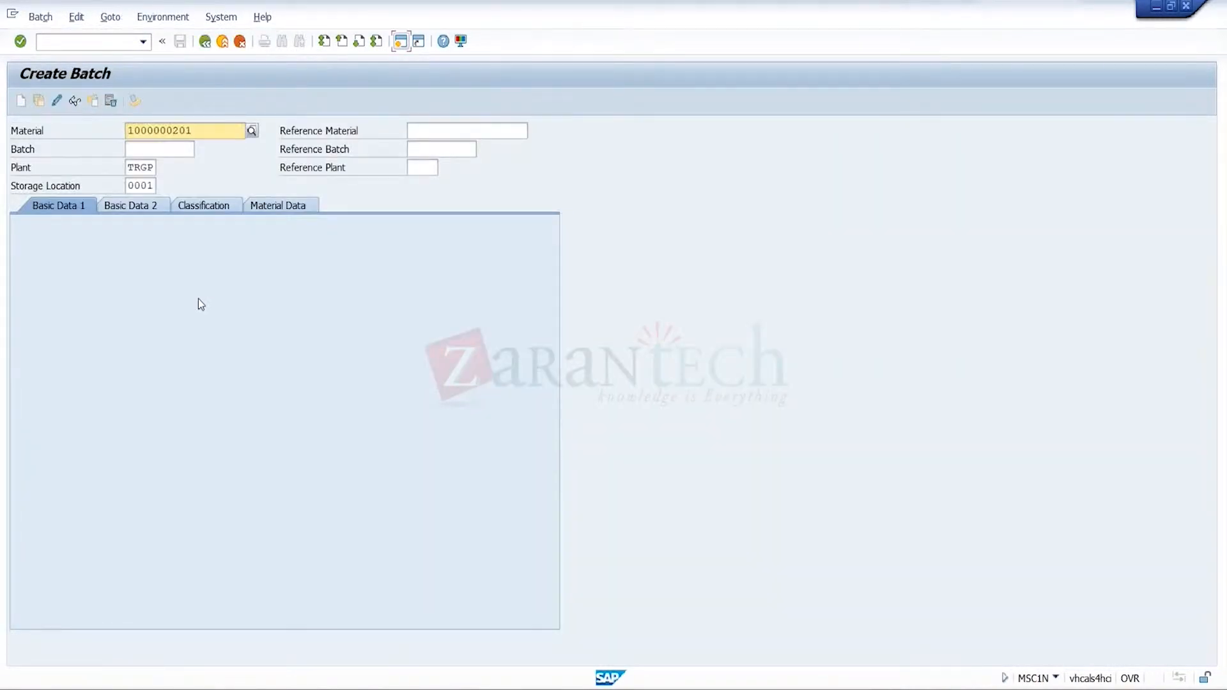
{"action": "key", "text": "Return"}
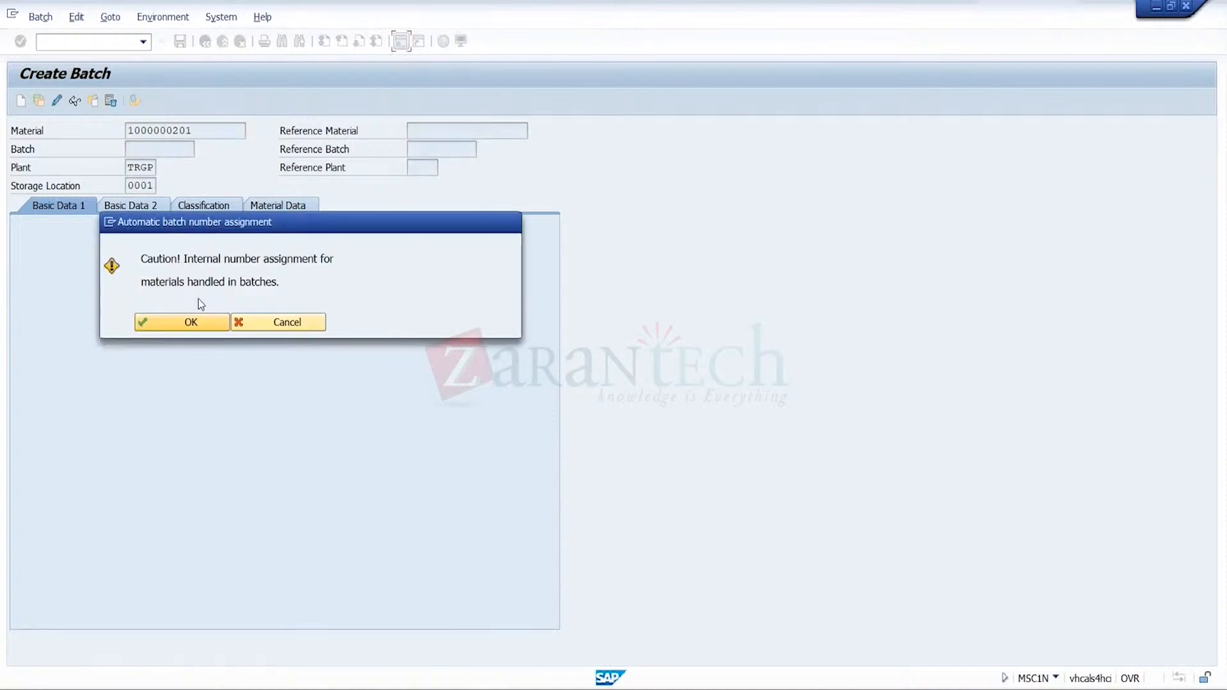
{"action": "left_click", "coordinate": [201, 327]}
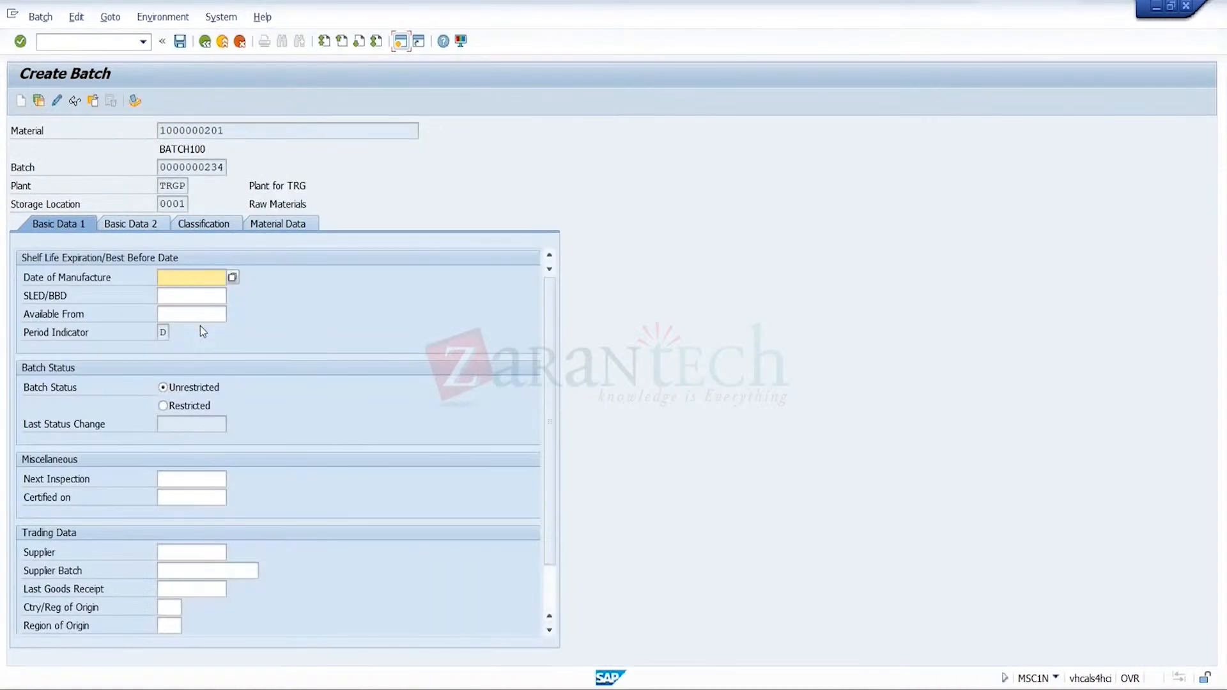
- Enter 25.04.2023 as the new batch's date of manufacture and 06.05.2023 as its SLED/BBD
{"action": "key", "text": "BackSpace"}
{"action": "left_click", "coordinate": [211, 296]}
{"action": "left_click", "coordinate": [212, 296]}
{"action": "key", "text": "BackSpace"}
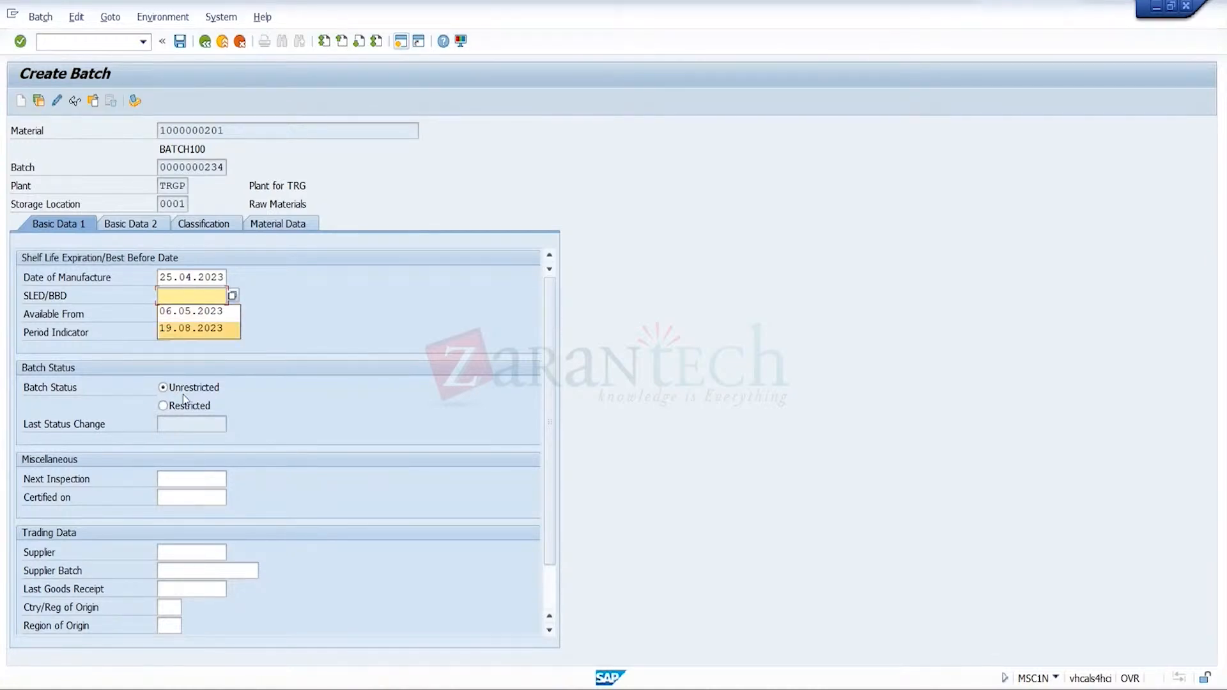
{"action": "key", "text": "Escape"}
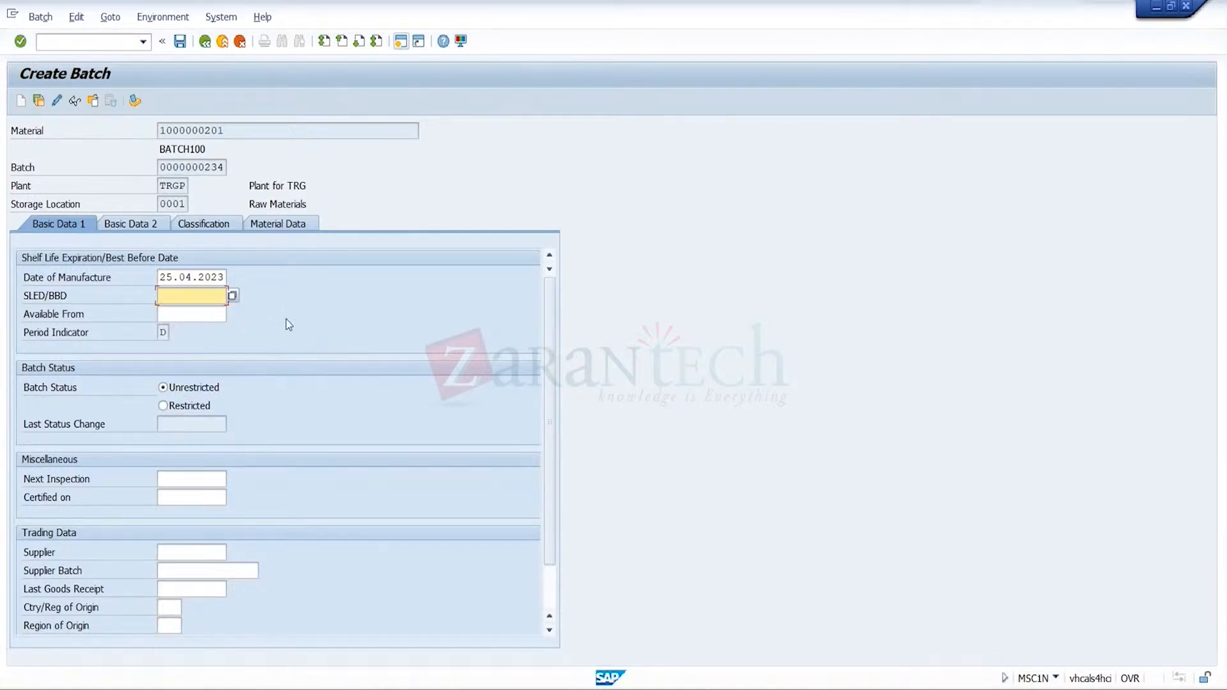
{"action": "key", "text": "BackSpace"}
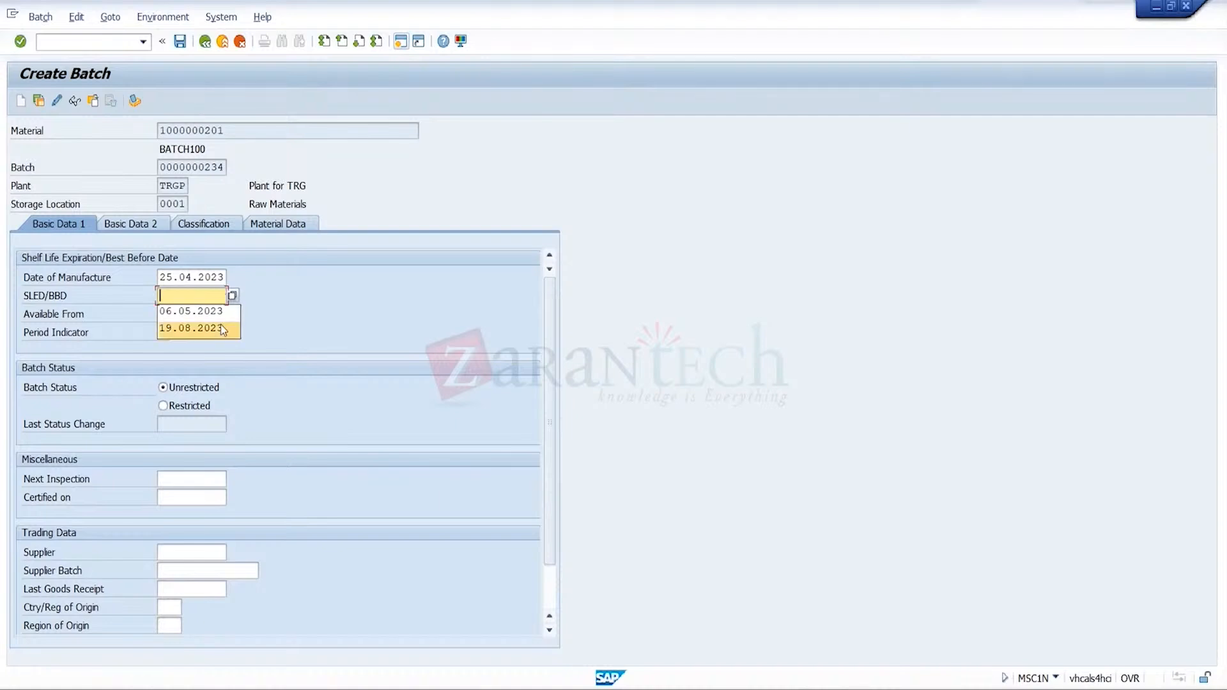
{"action": "left_click", "coordinate": [225, 312]}
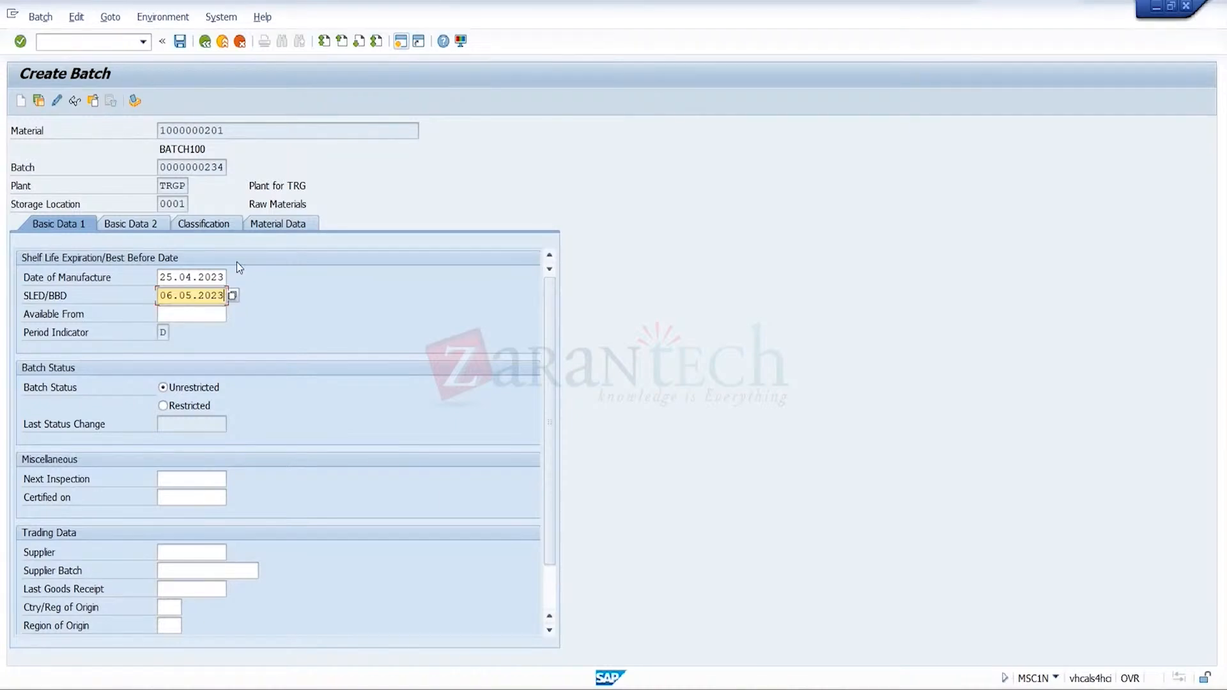
- Classify the new batch with the class BATCH_TRGP
{"action": "left_click", "coordinate": [218, 225]}
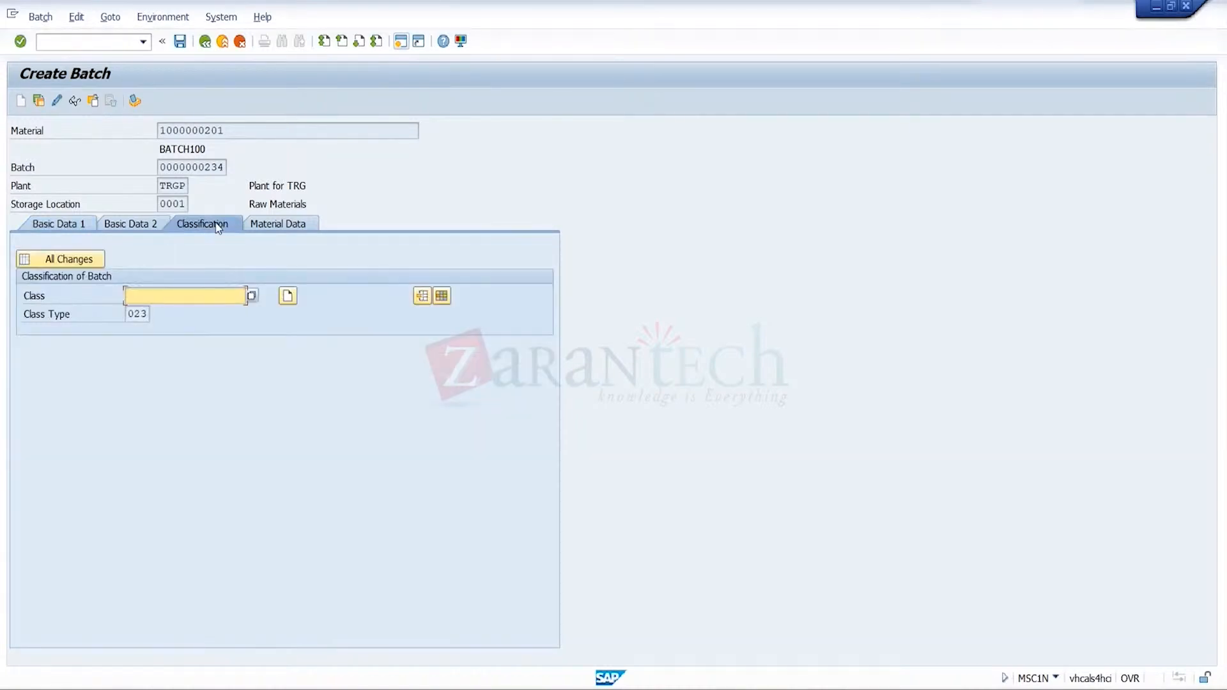
{"action": "left_click", "coordinate": [234, 297]}
{"action": "left_click", "coordinate": [228, 310]}
{"action": "key", "text": "Return"}
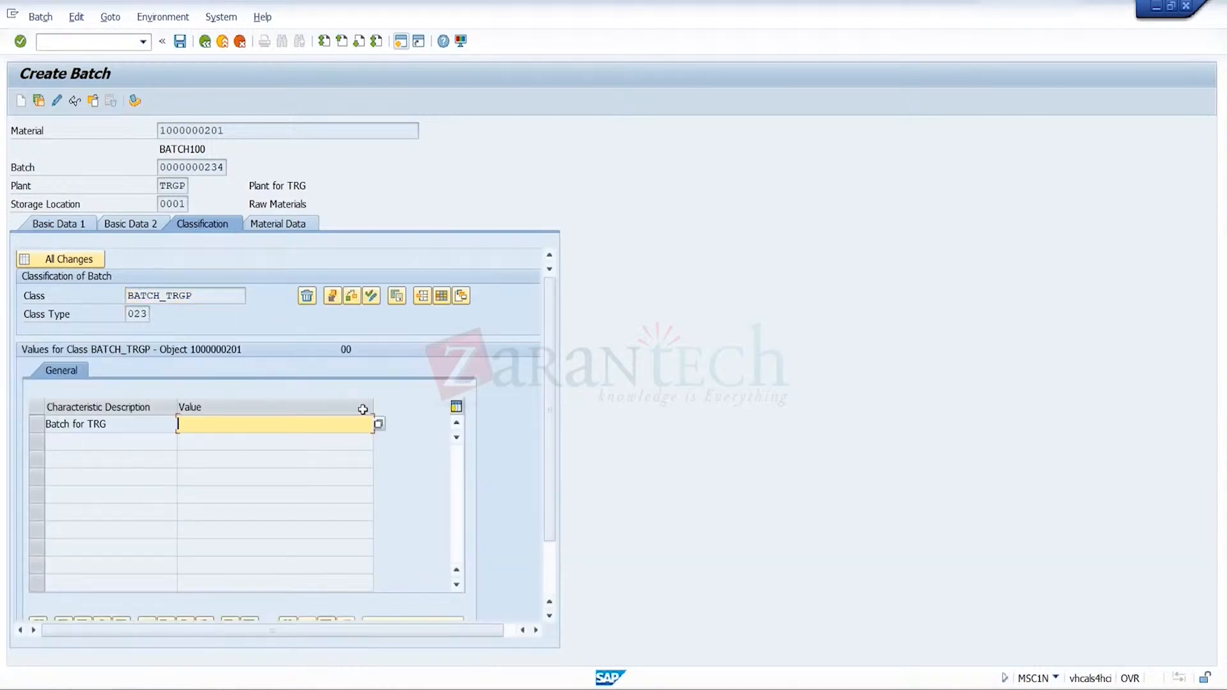
- Assign both values BAT10 and BAT20 to the Batch for TRG characteristic, save the batch and return to SAP Easy Access
{"action": "left_click", "coordinate": [378, 425]}
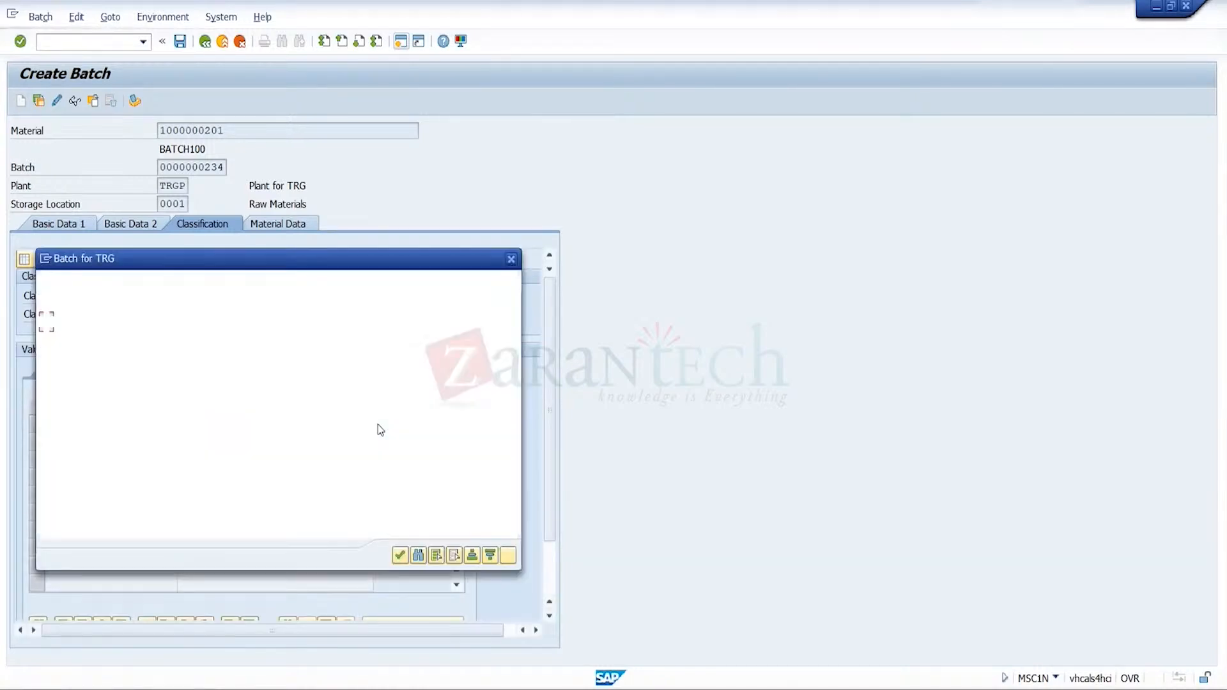
{"action": "left_click", "coordinate": [47, 322]}
{"action": "left_click", "coordinate": [47, 340]}
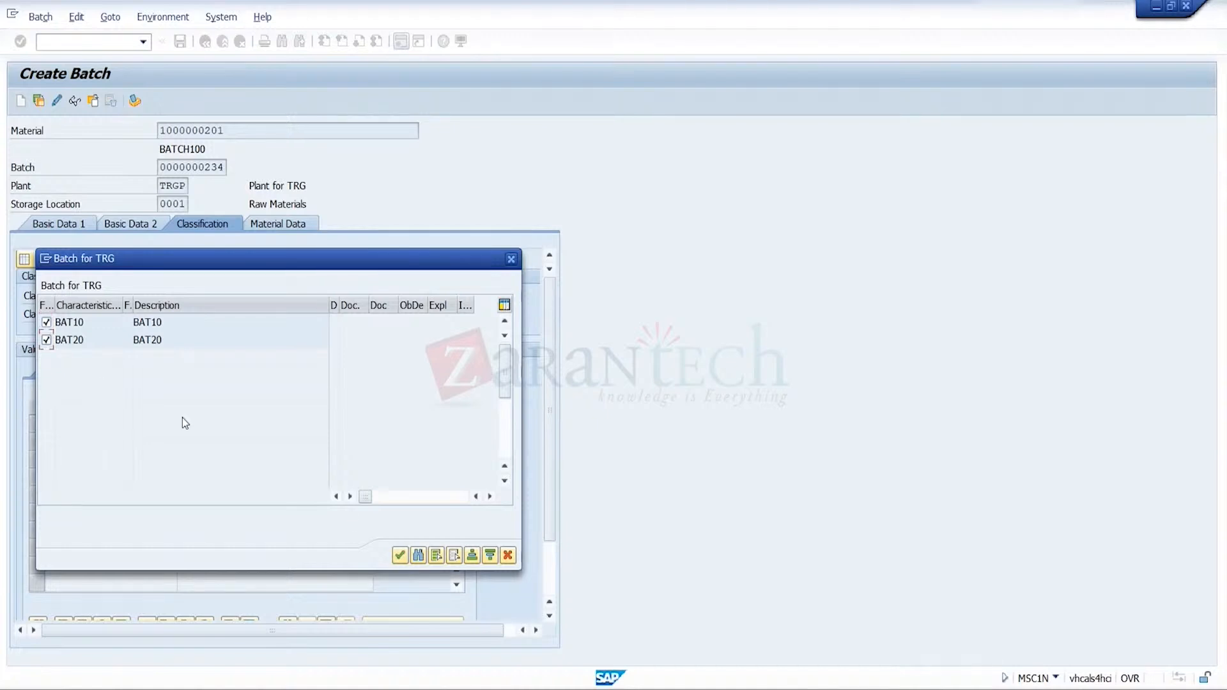
{"action": "left_click", "coordinate": [401, 558]}
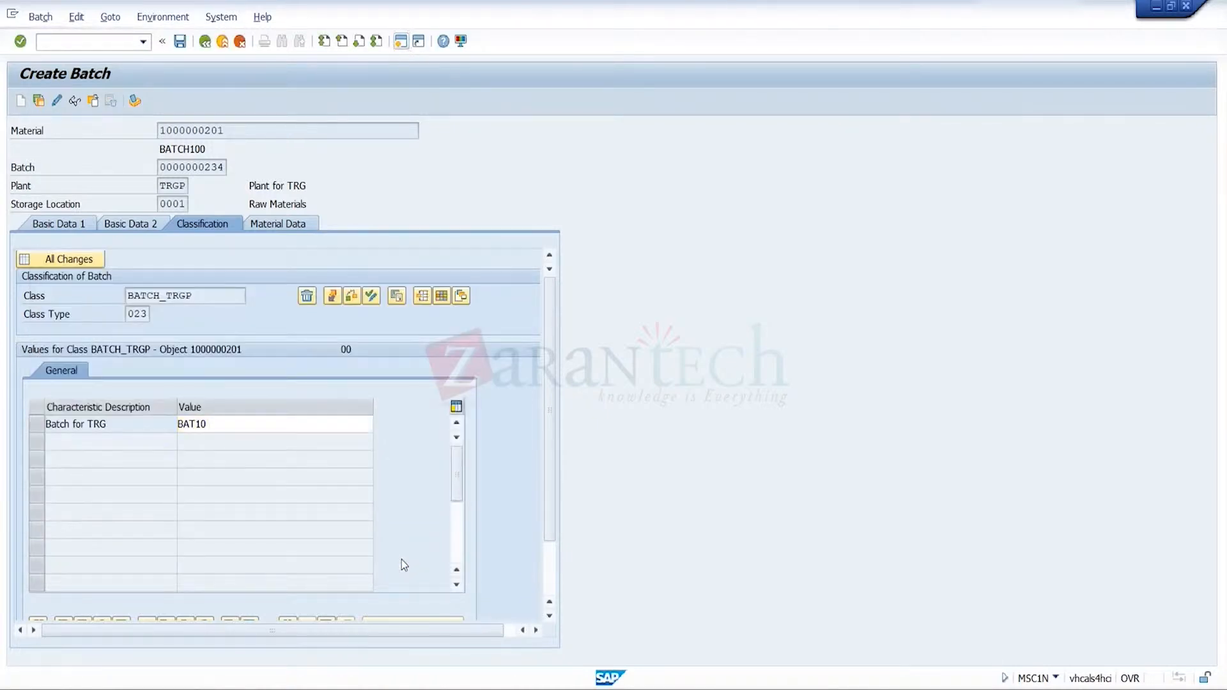
{"action": "left_click", "coordinate": [180, 42]}
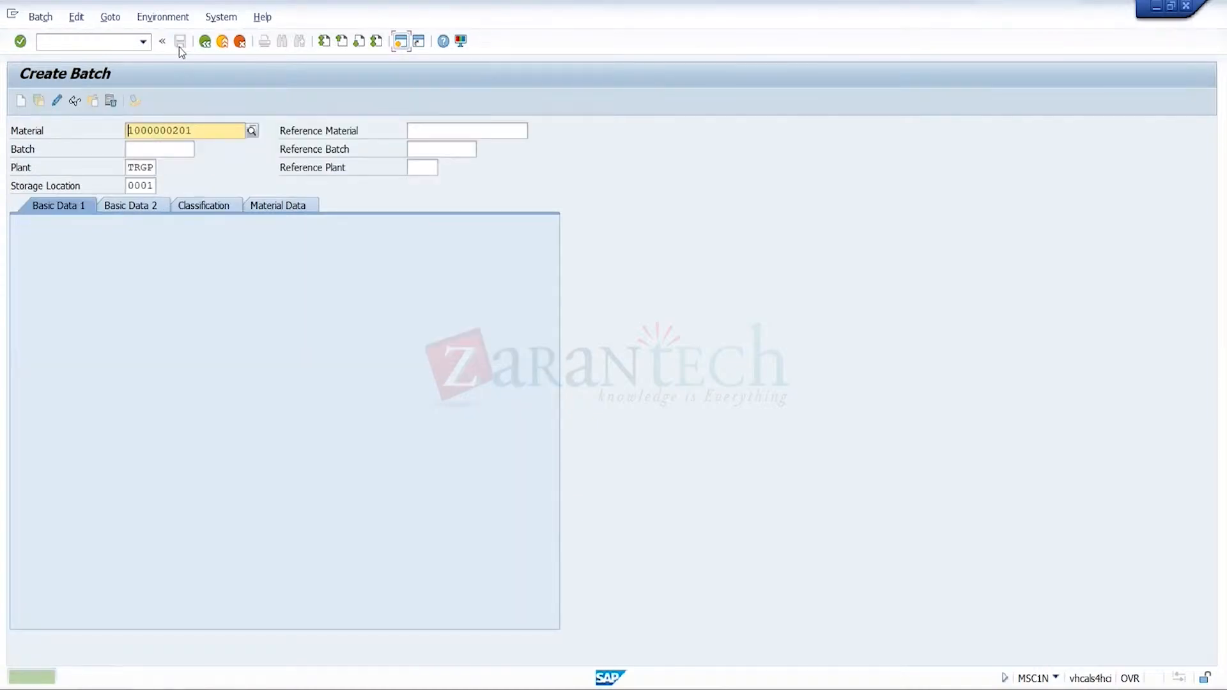
{"action": "left_click", "coordinate": [223, 42]}
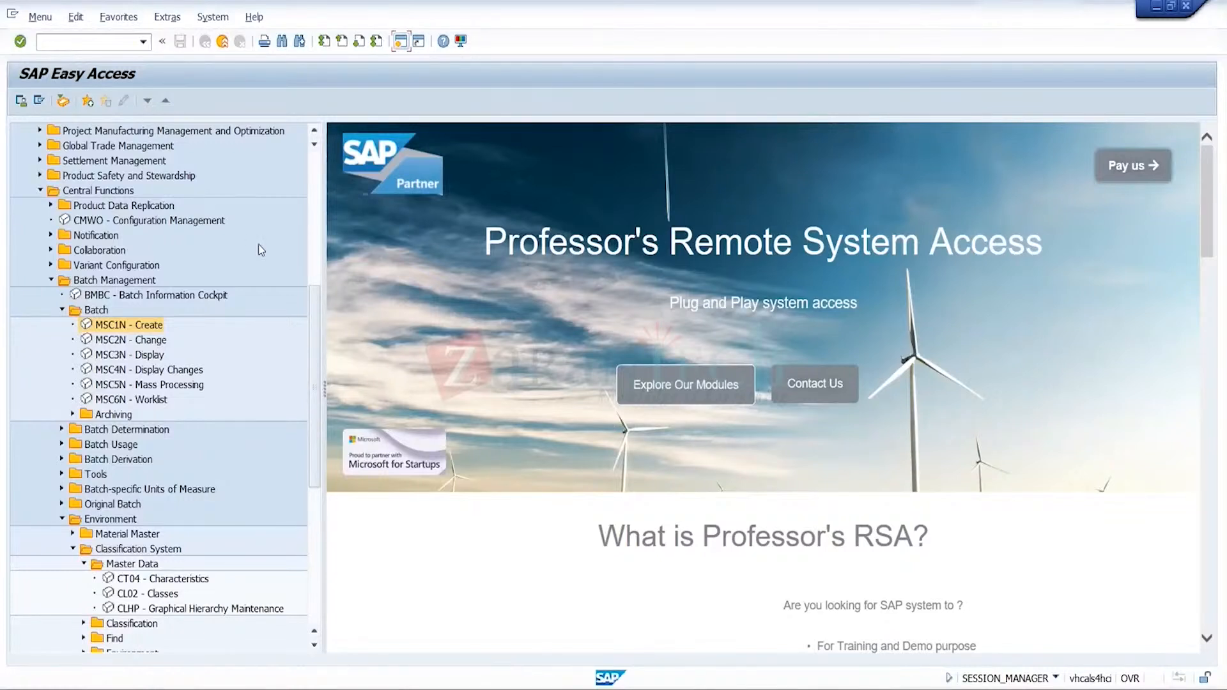
- Open the goods movement transaction MIGO
{"action": "scroll", "coordinate": [257, 217], "scroll_direction": "up", "scroll_amount": 7}
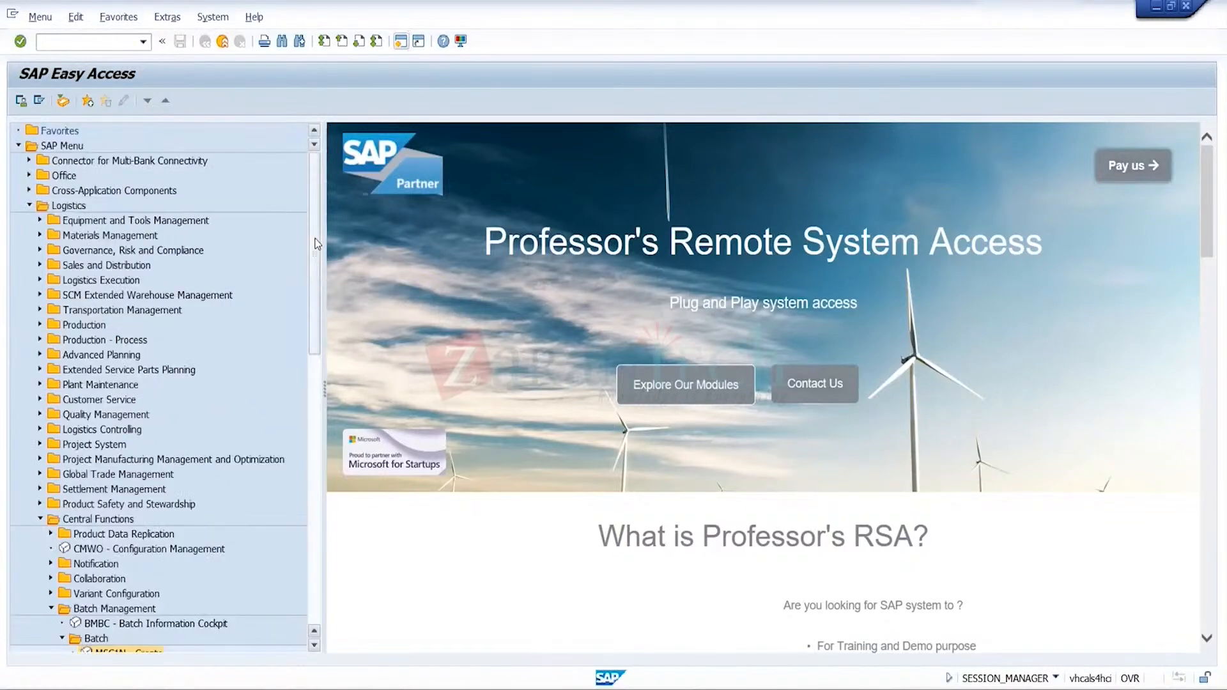
{"action": "left_click", "coordinate": [146, 42]}
{"action": "left_click", "coordinate": [110, 40]}
{"action": "type", "text": "MIGO"}
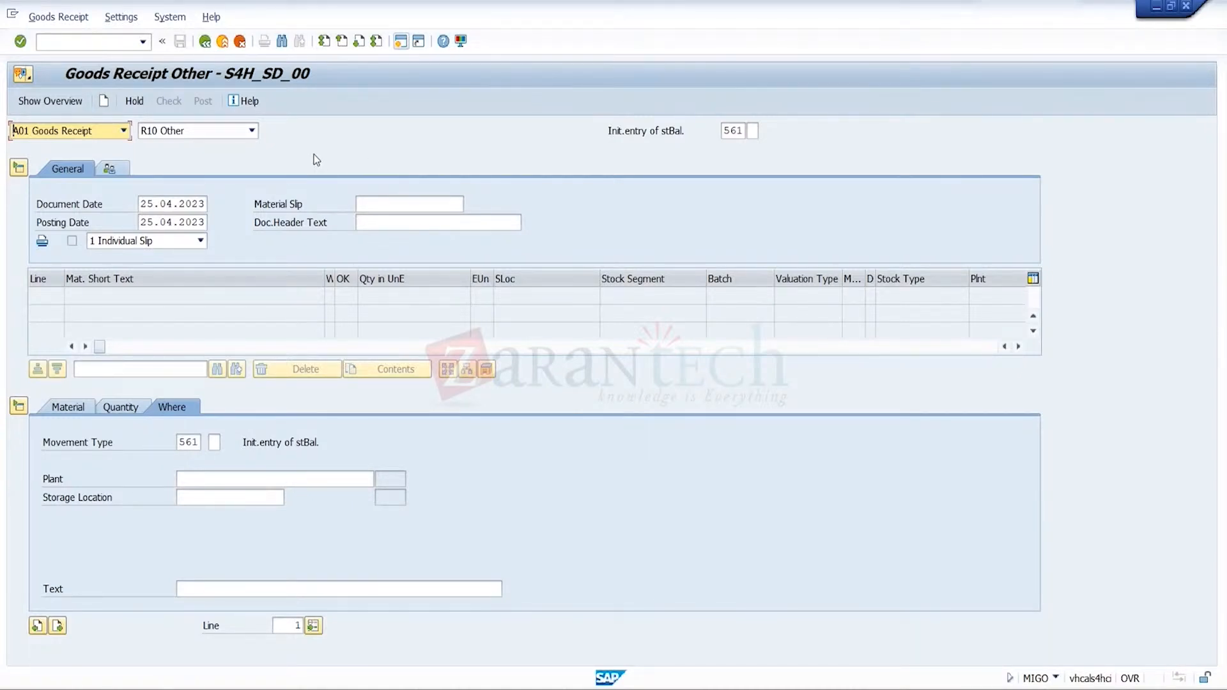
{"action": "left_click", "coordinate": [70, 409]}
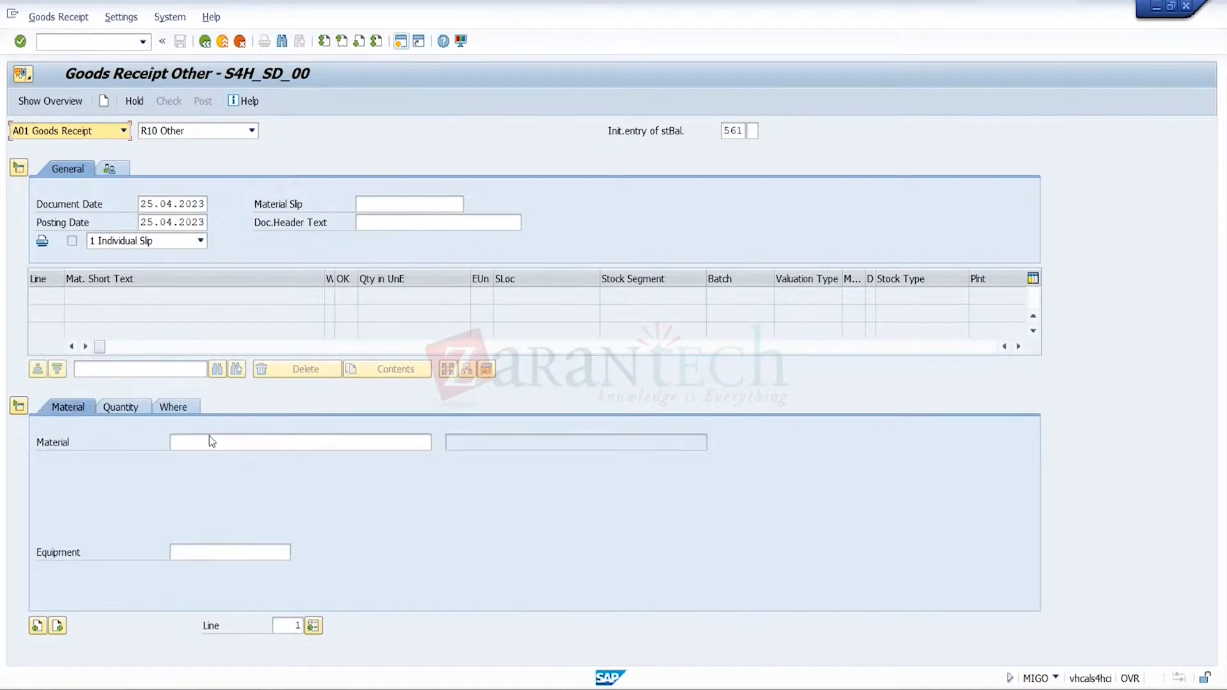
{"action": "left_click", "coordinate": [328, 444]}
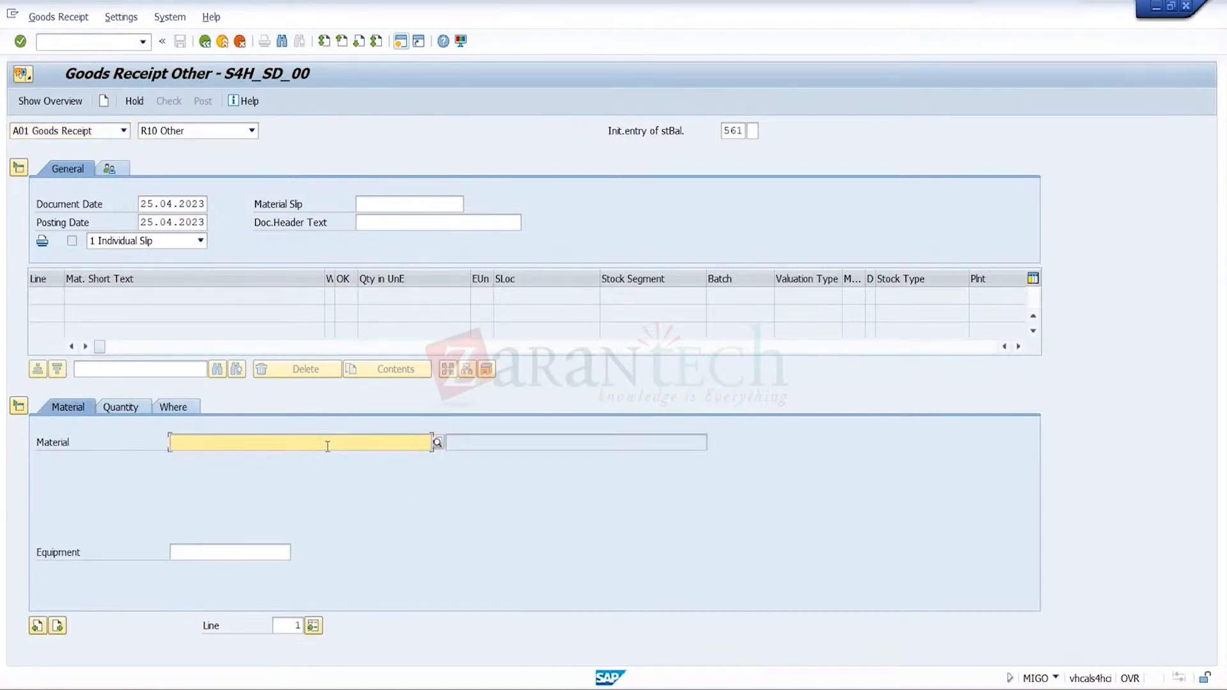
{"action": "left_click", "coordinate": [439, 447]}
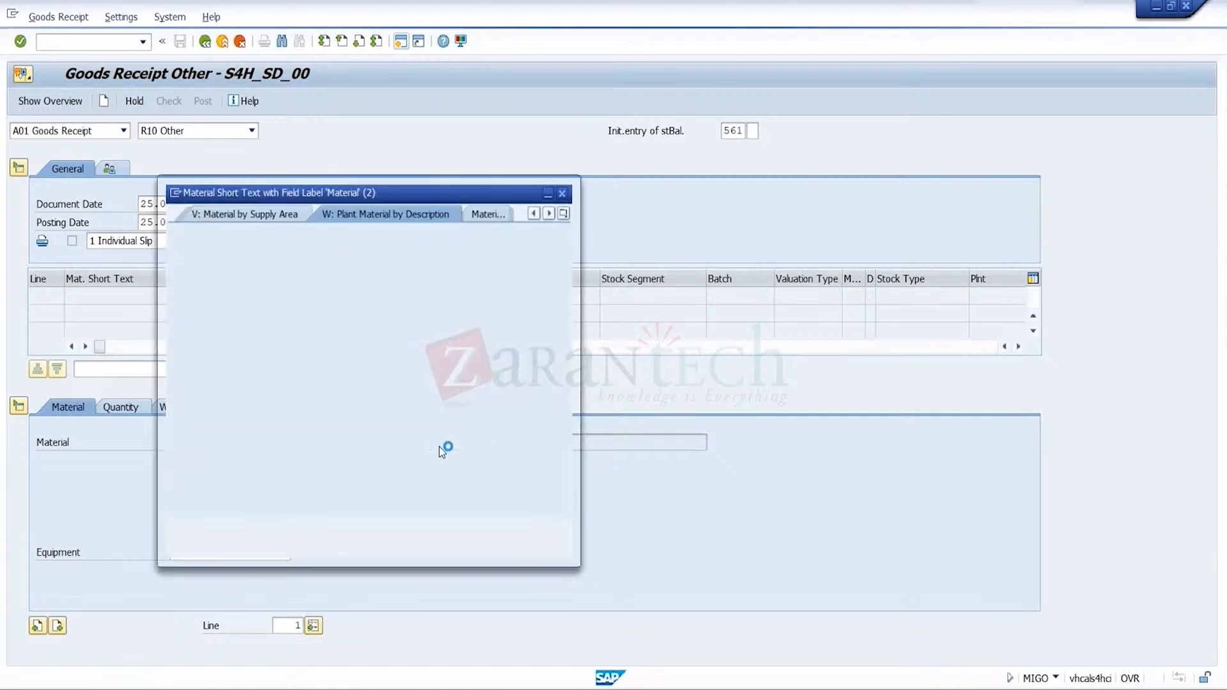
{"action": "key", "text": "Return"}
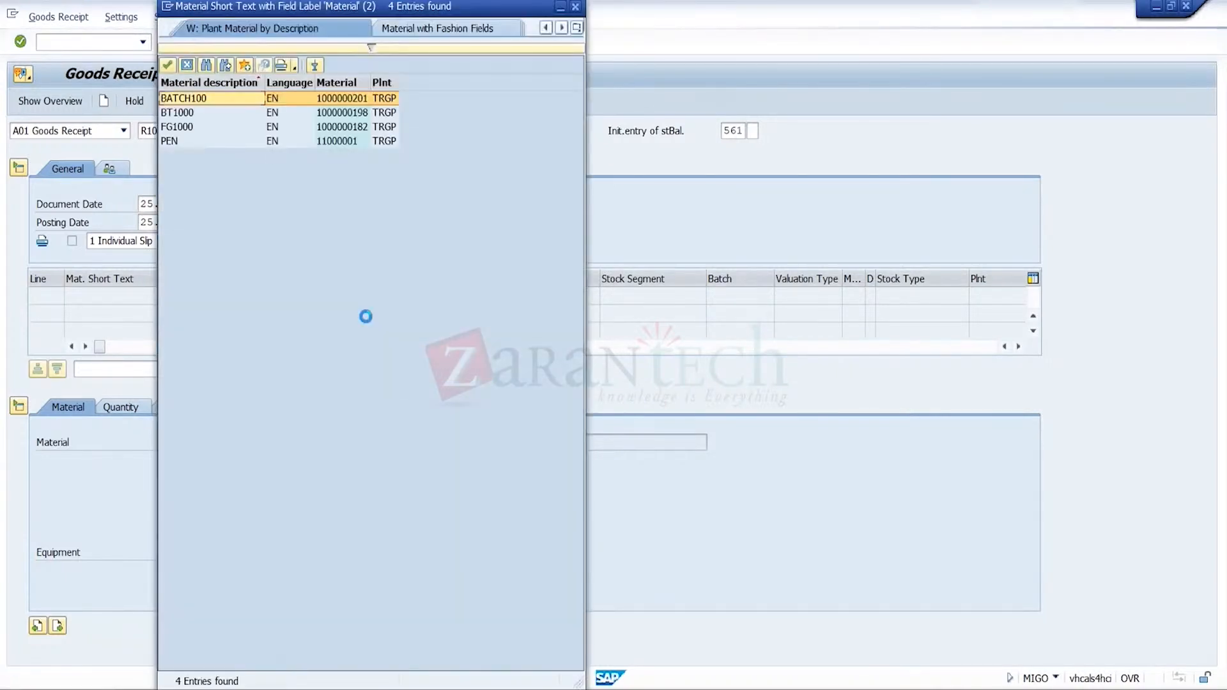
{"action": "left_click", "coordinate": [193, 110]}
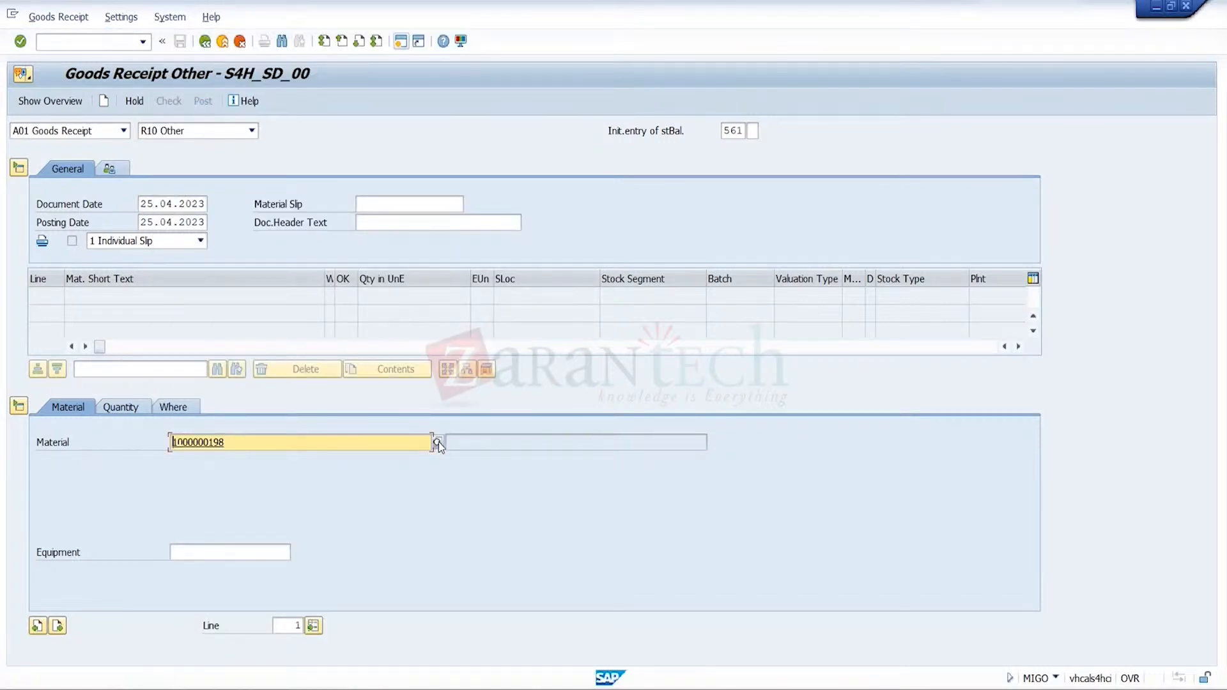
{"action": "key", "text": "Return"}
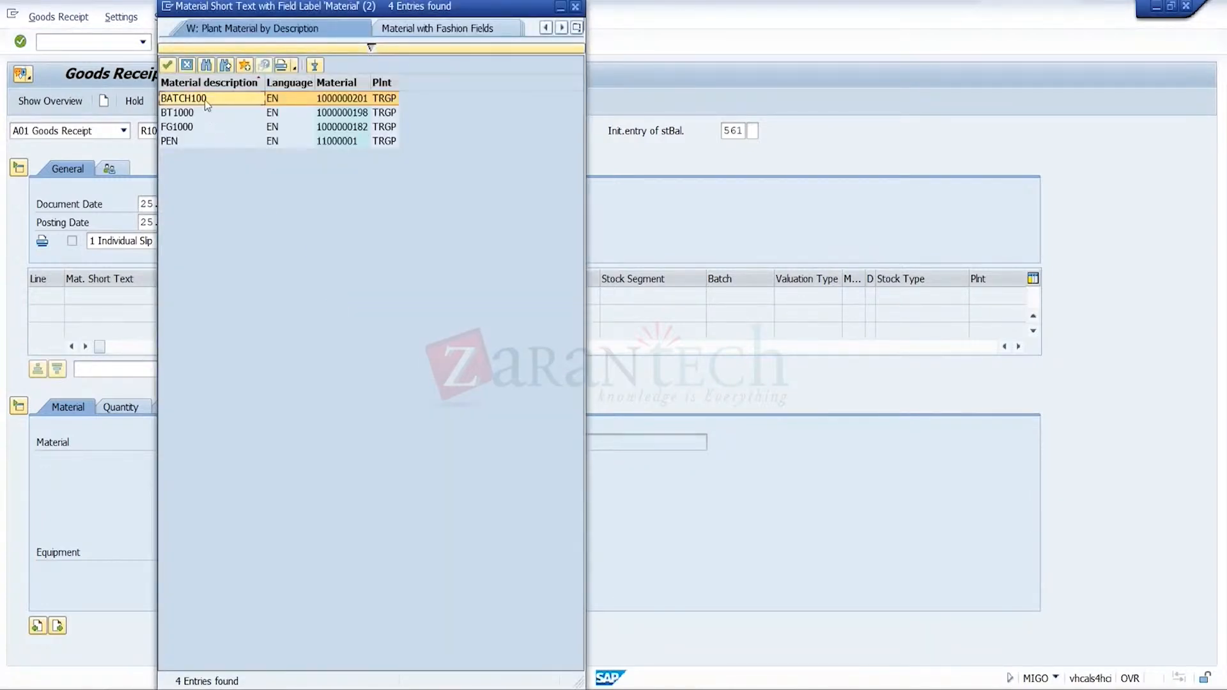
{"action": "double_click", "coordinate": [204, 98]}
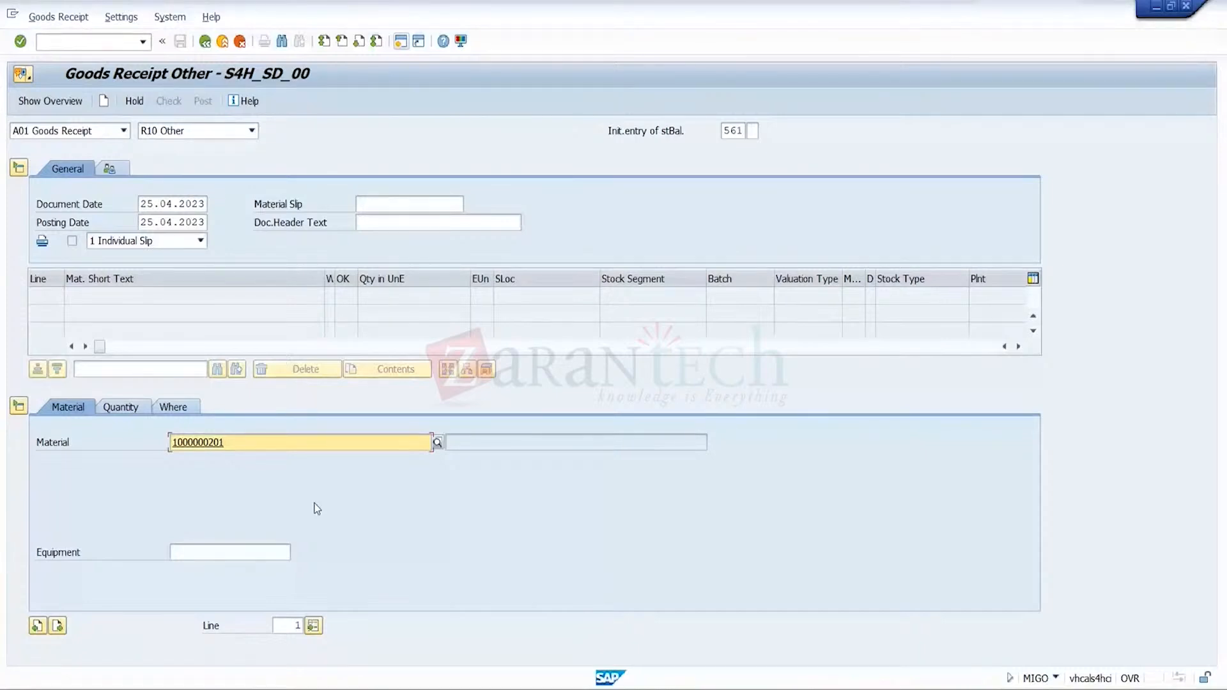
{"action": "key", "text": "Return"}
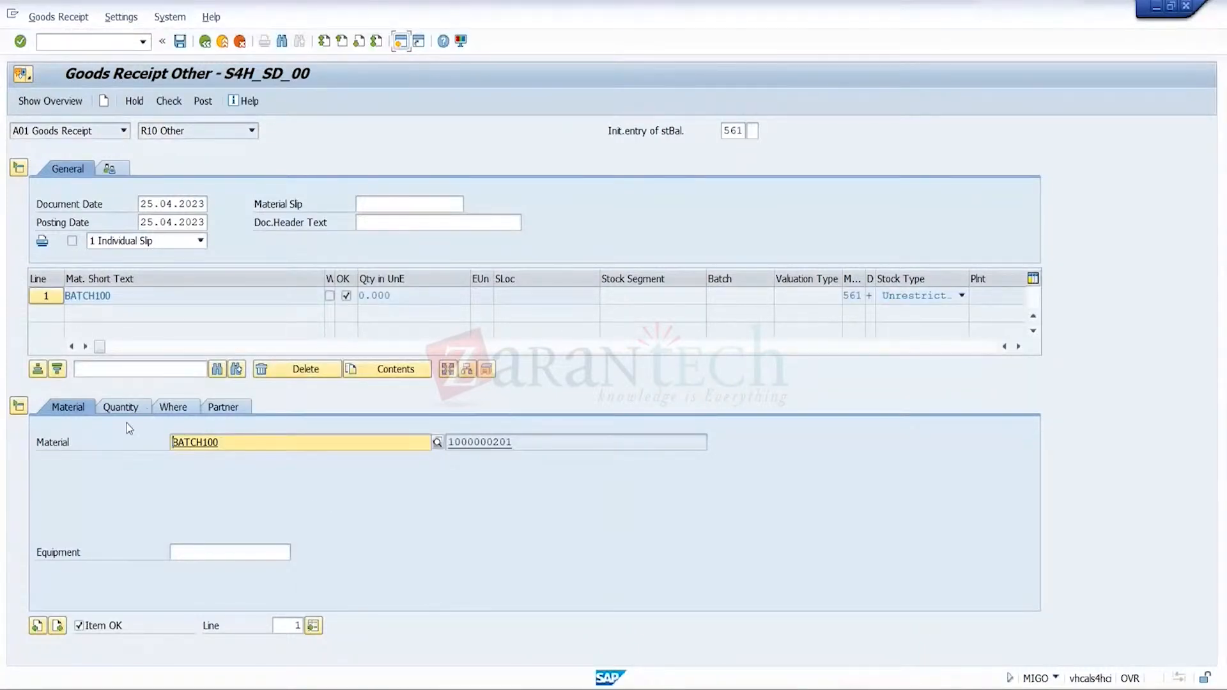
- Set the BATCH100 item's quantity in unit of entry to 100
{"action": "left_click", "coordinate": [128, 412]}
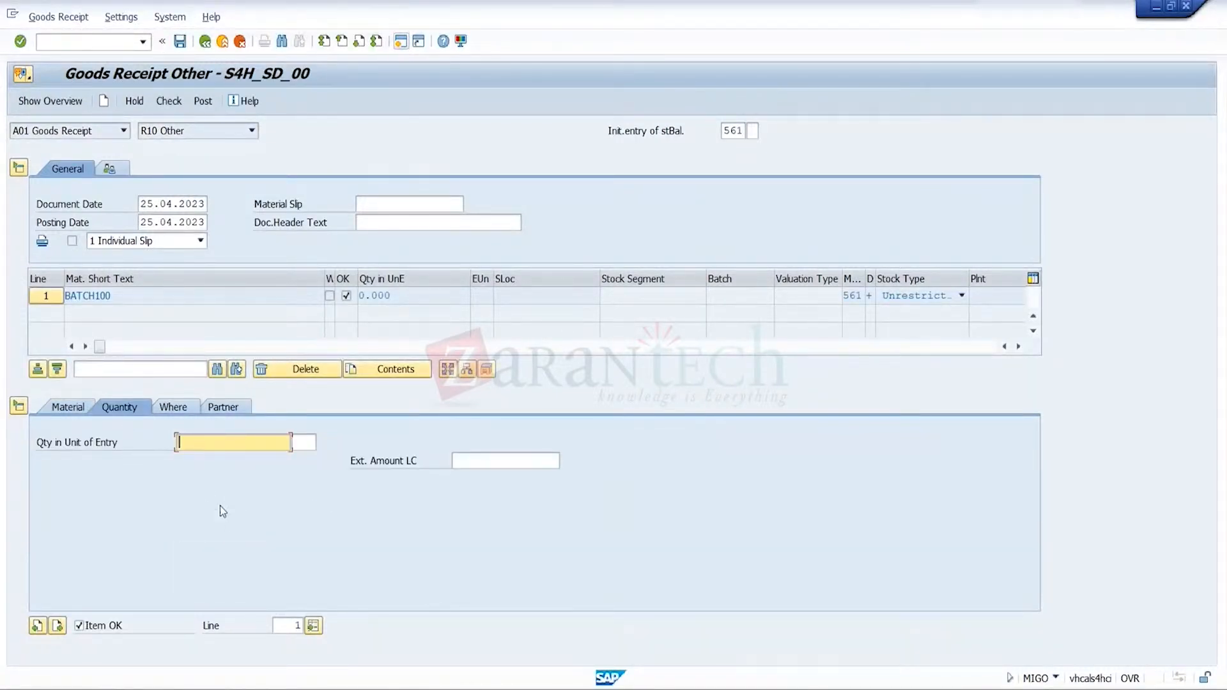
{"action": "type", "text": "100"}
{"action": "key", "text": "Return"}
- Assign plant TRGP and storage location 0001 to the BATCH100 item
{"action": "left_click", "coordinate": [186, 413]}
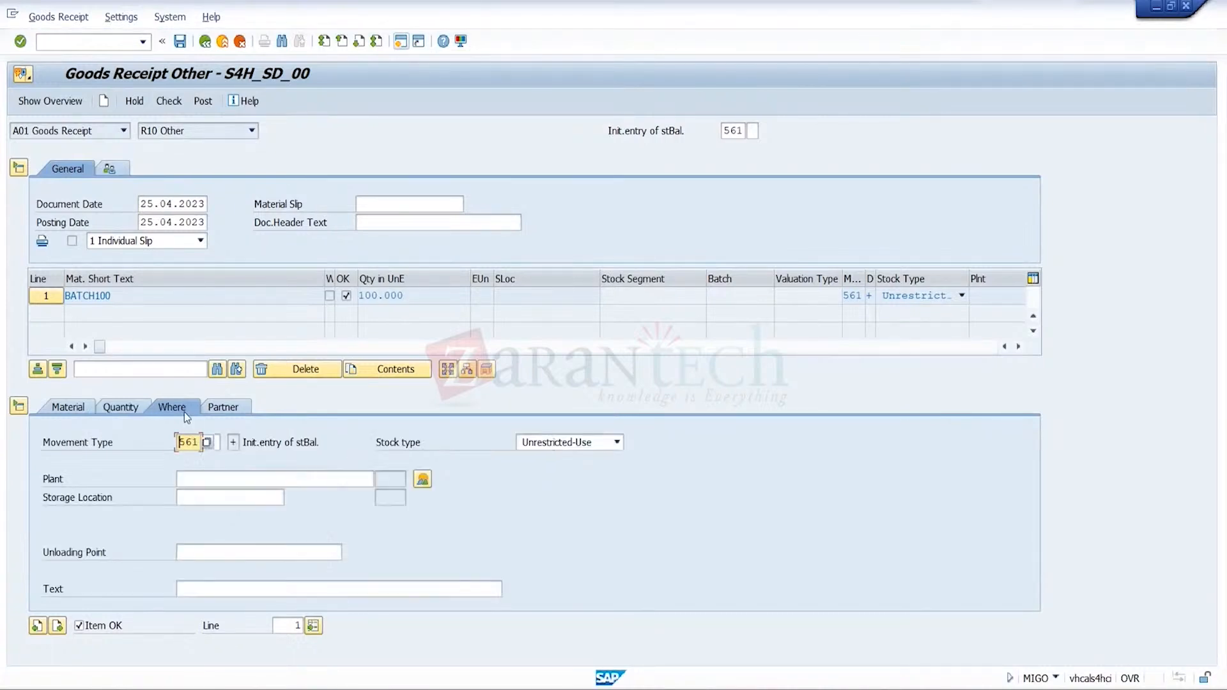
{"action": "left_click", "coordinate": [223, 493]}
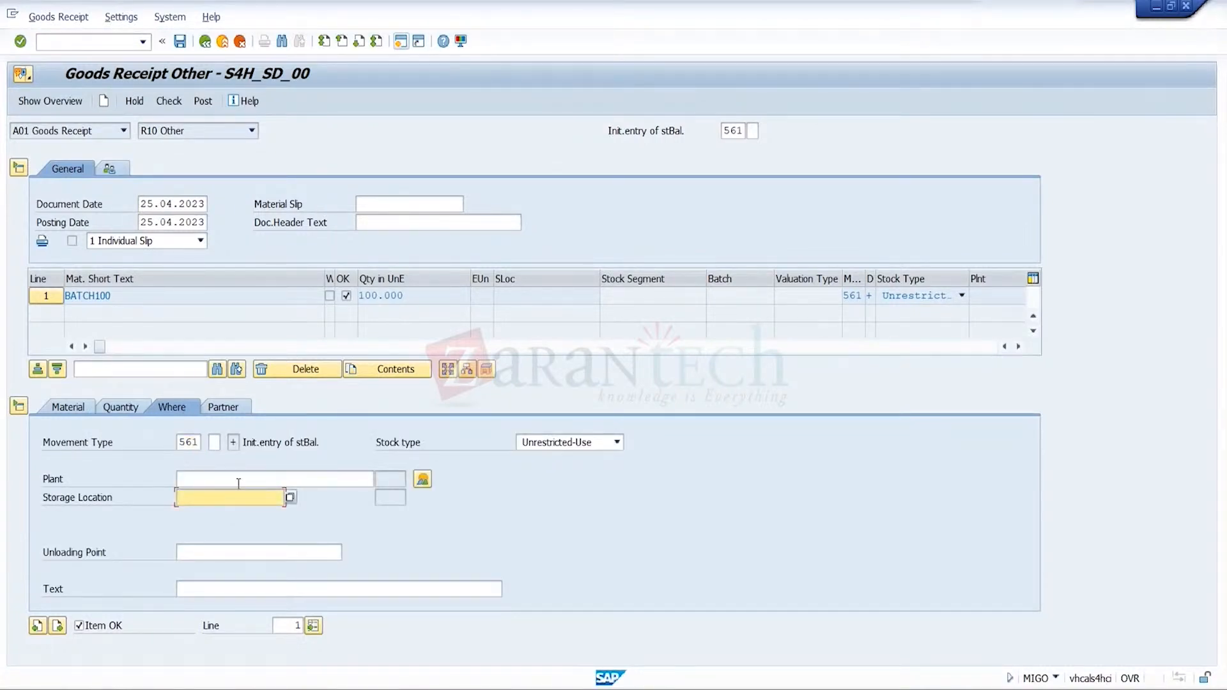
{"action": "left_click", "coordinate": [239, 483]}
{"action": "type", "text": "trgp"}
{"action": "left_click", "coordinate": [223, 494]}
{"action": "key", "text": "space"}
{"action": "key", "text": "Down"}
{"action": "key", "text": "Return"}
{"action": "key", "text": "Return"}
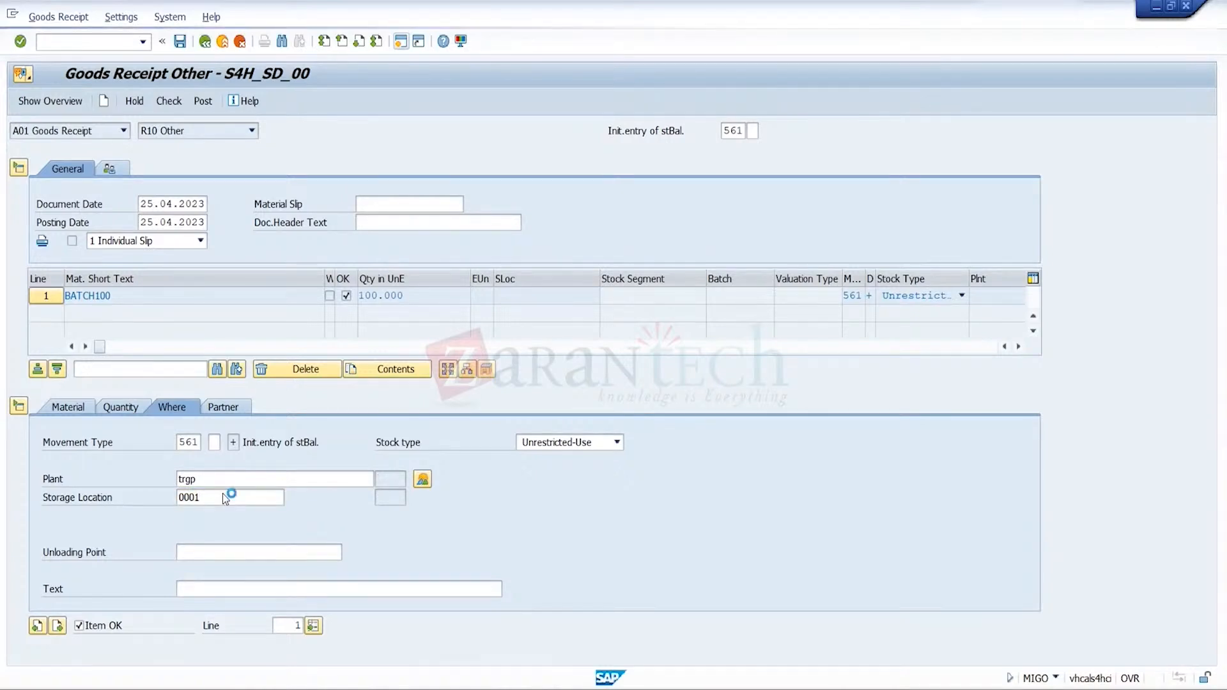
{"action": "left_click", "coordinate": [284, 408]}
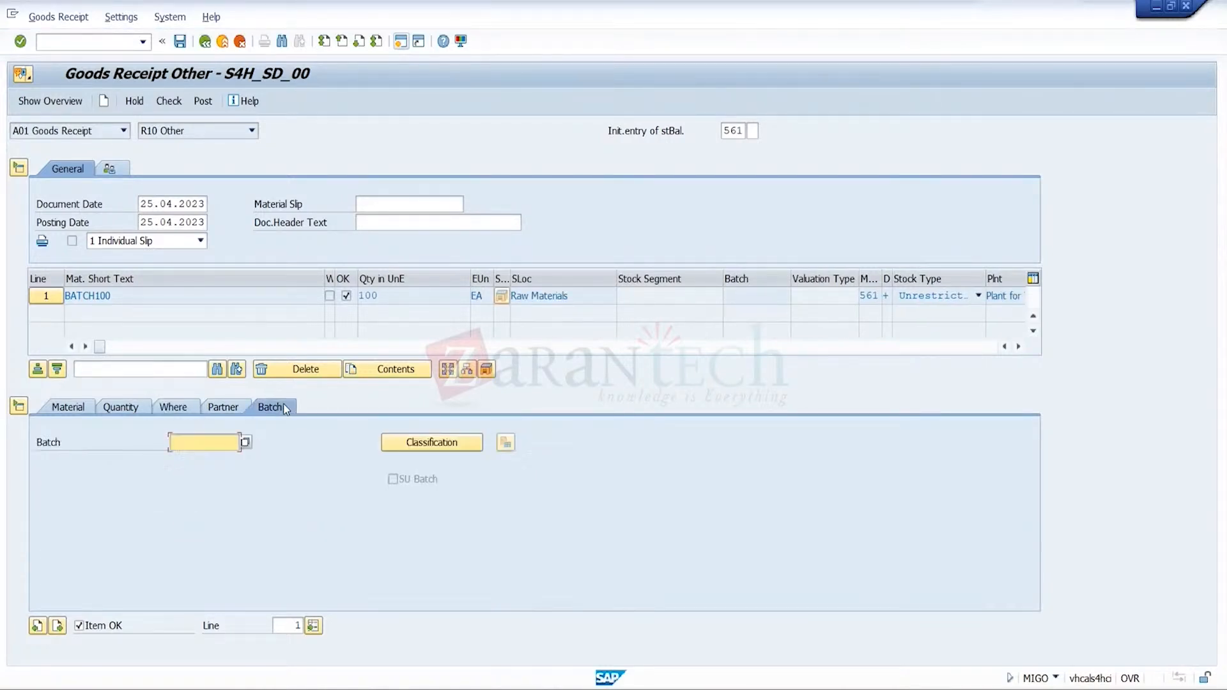
{"action": "left_click", "coordinate": [246, 443]}
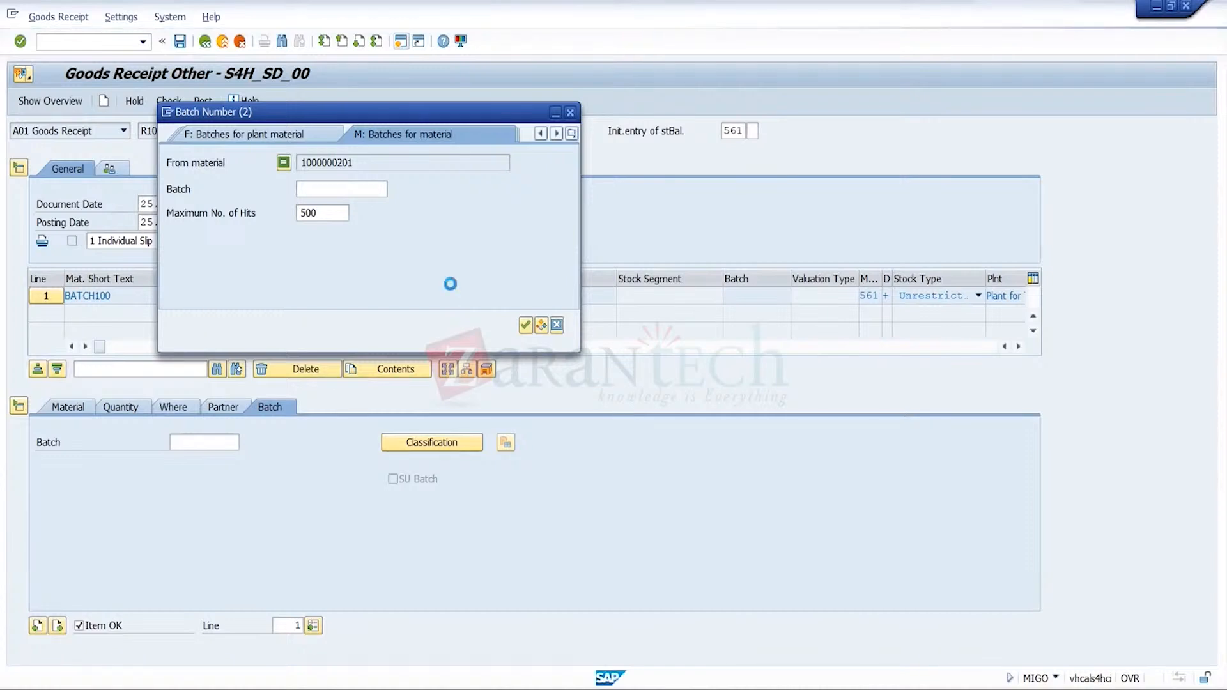
{"action": "left_click", "coordinate": [524, 325]}
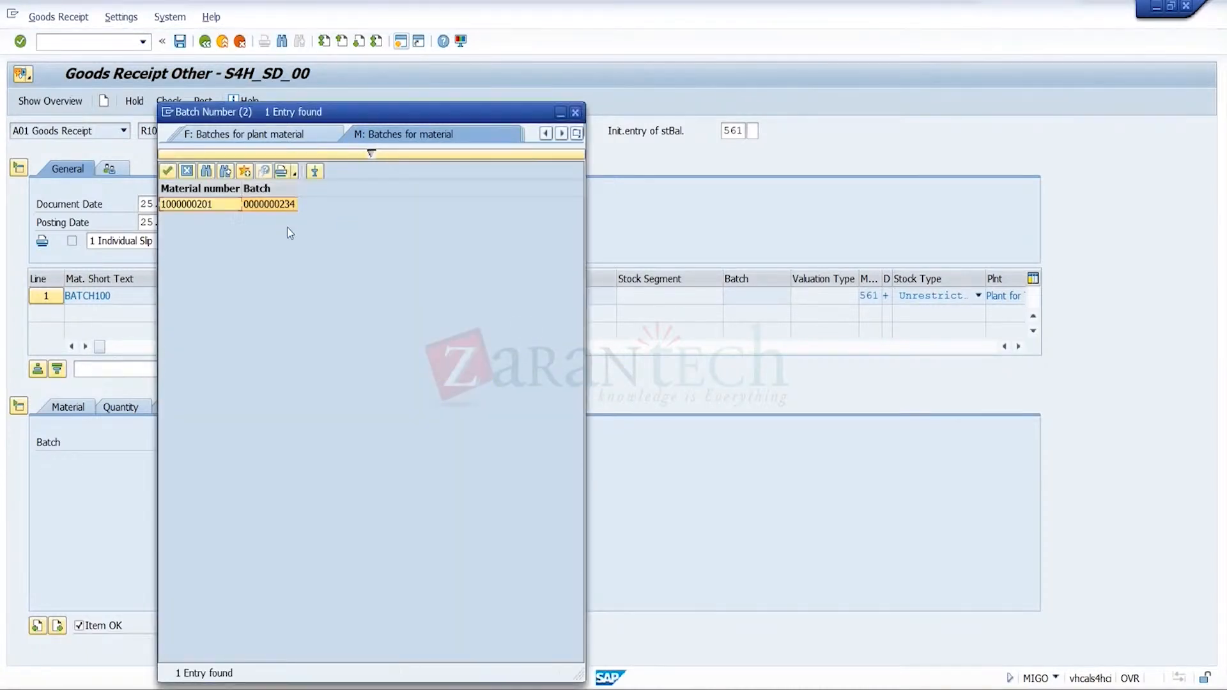
{"action": "left_click", "coordinate": [190, 174]}
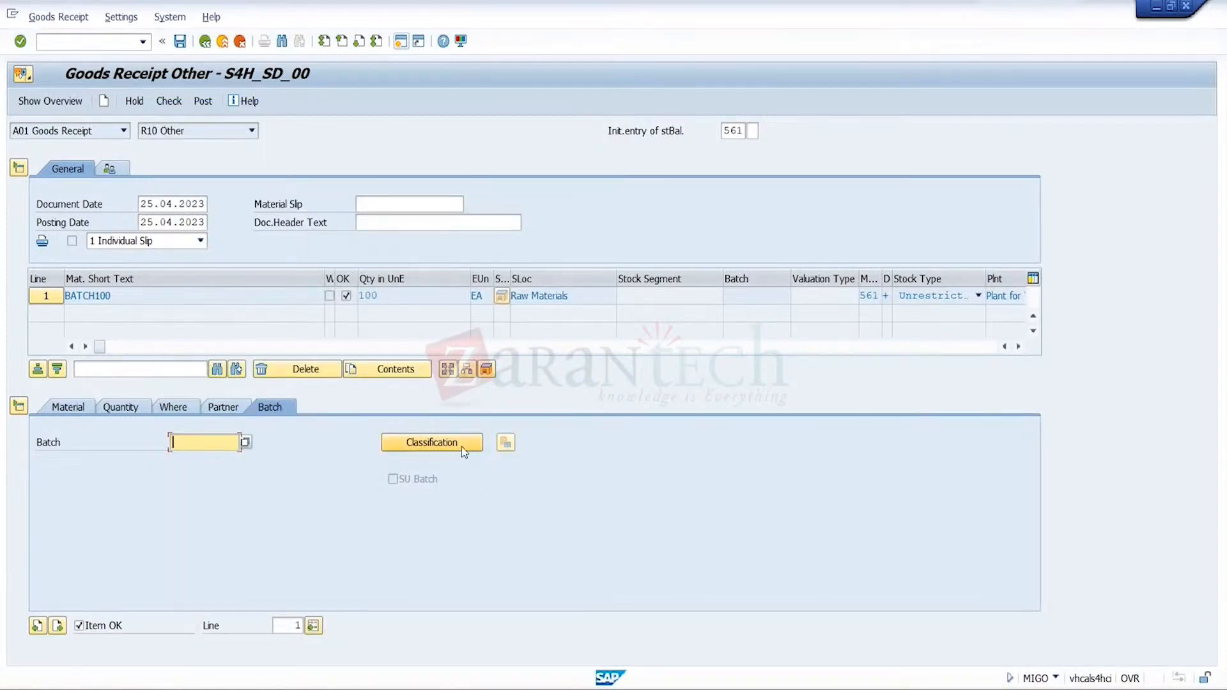
- Classify the item's new batch with BAT10 for the Batch for TRG characteristic, and post the goods receipt before leaving MIGO
{"action": "left_click", "coordinate": [461, 446]}
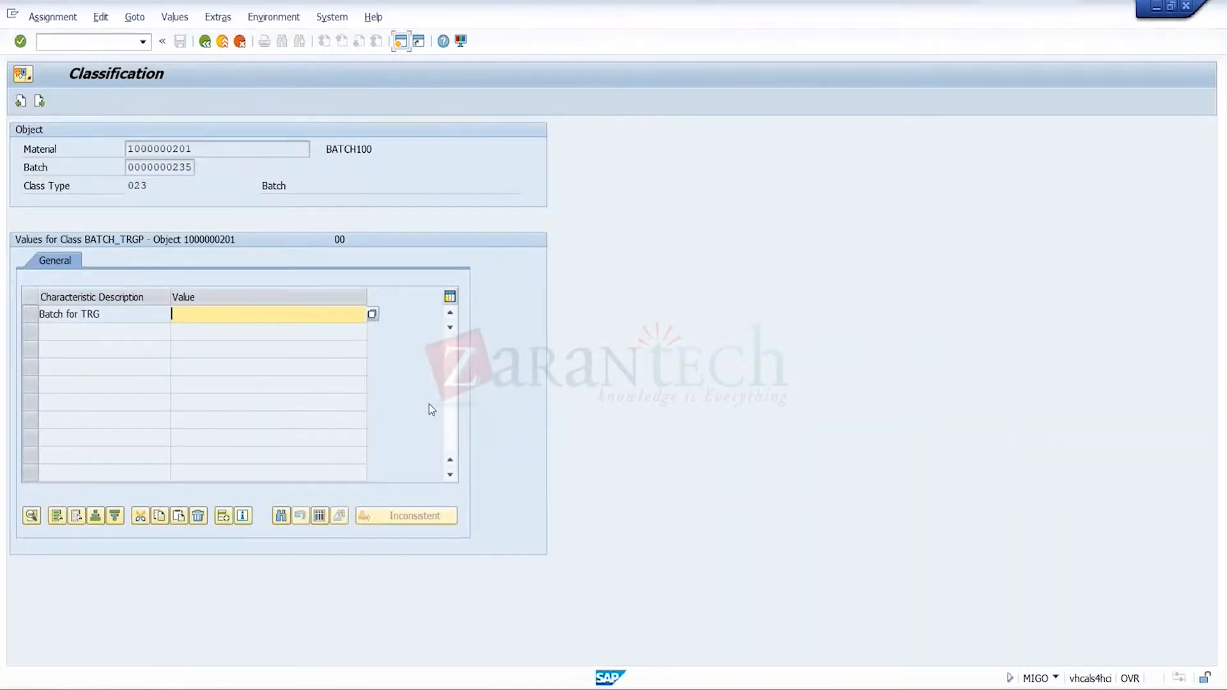
{"action": "left_click", "coordinate": [371, 318]}
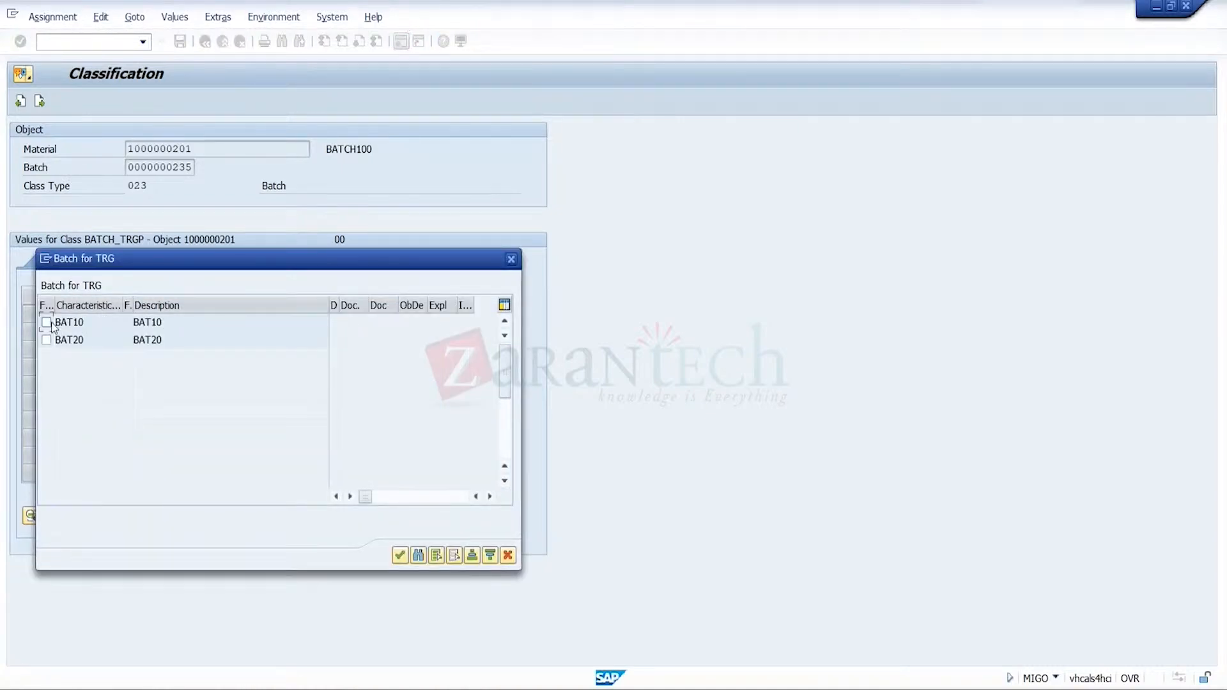
{"action": "left_click", "coordinate": [46, 322]}
{"action": "left_click", "coordinate": [398, 552]}
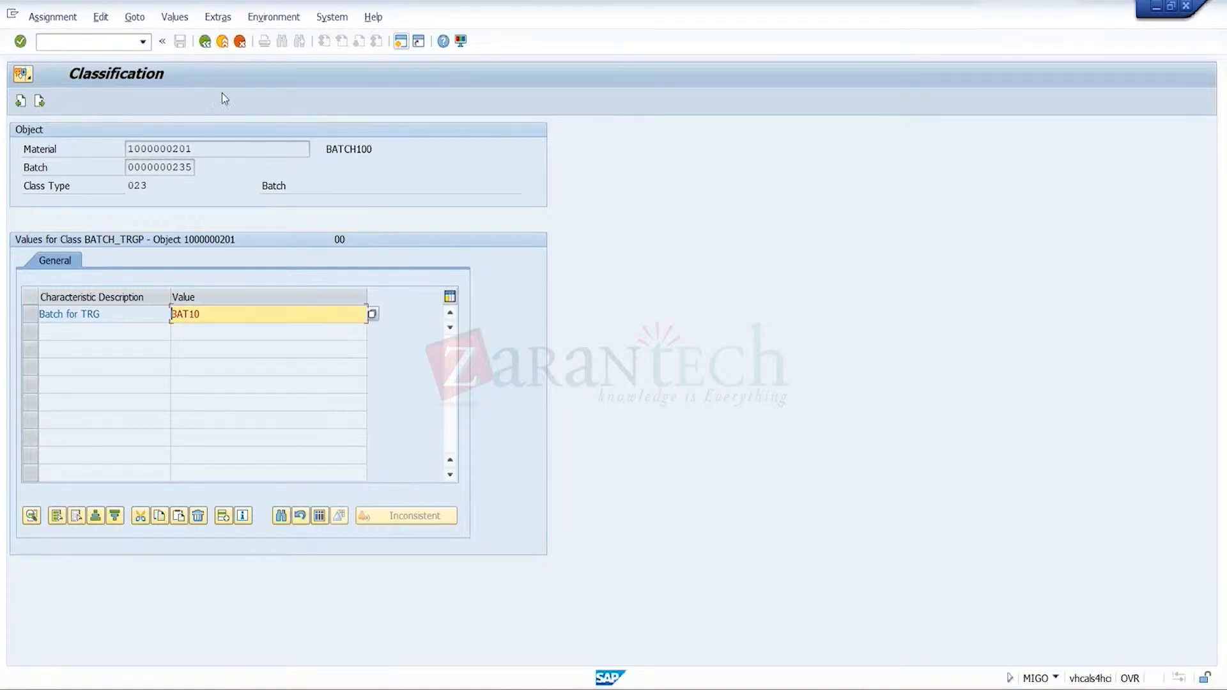
{"action": "left_click", "coordinate": [205, 42]}
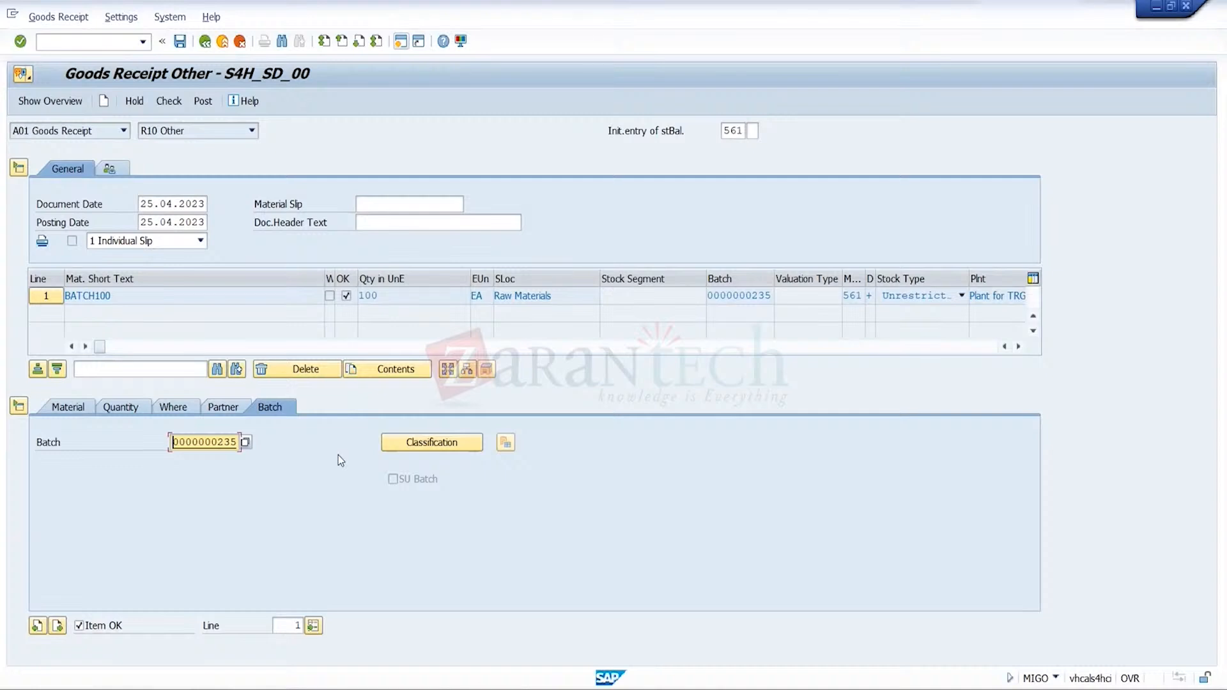
{"action": "left_click", "coordinate": [176, 50]}
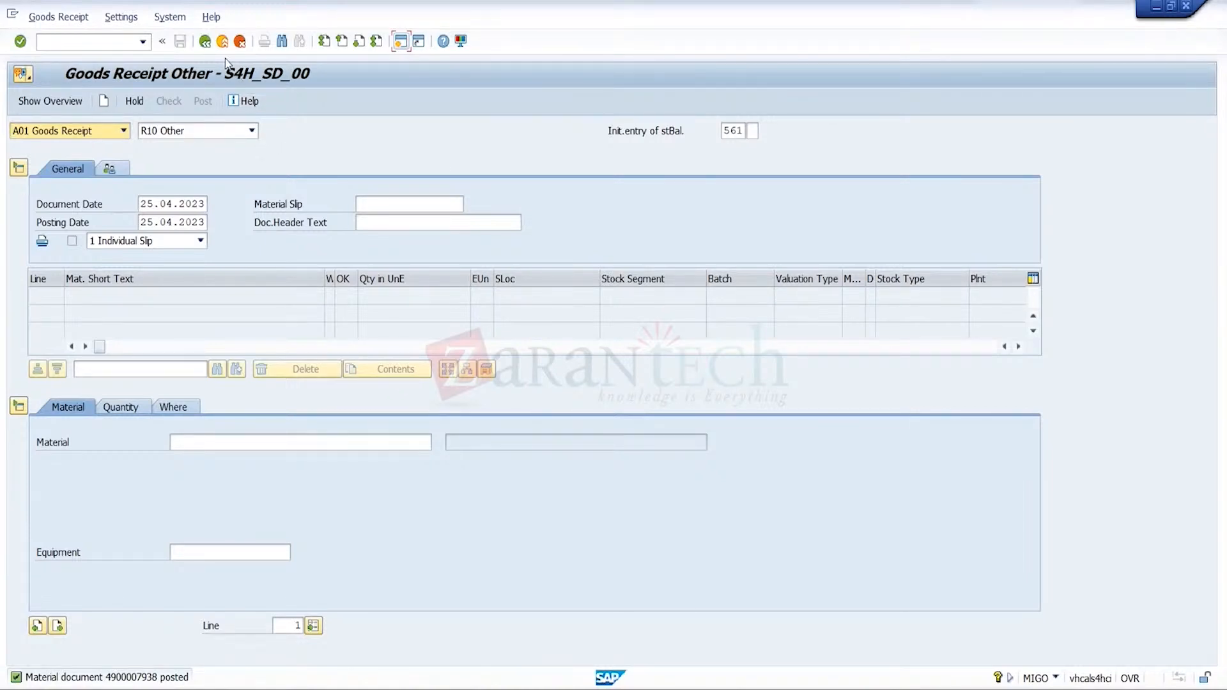
{"action": "left_click", "coordinate": [225, 41]}
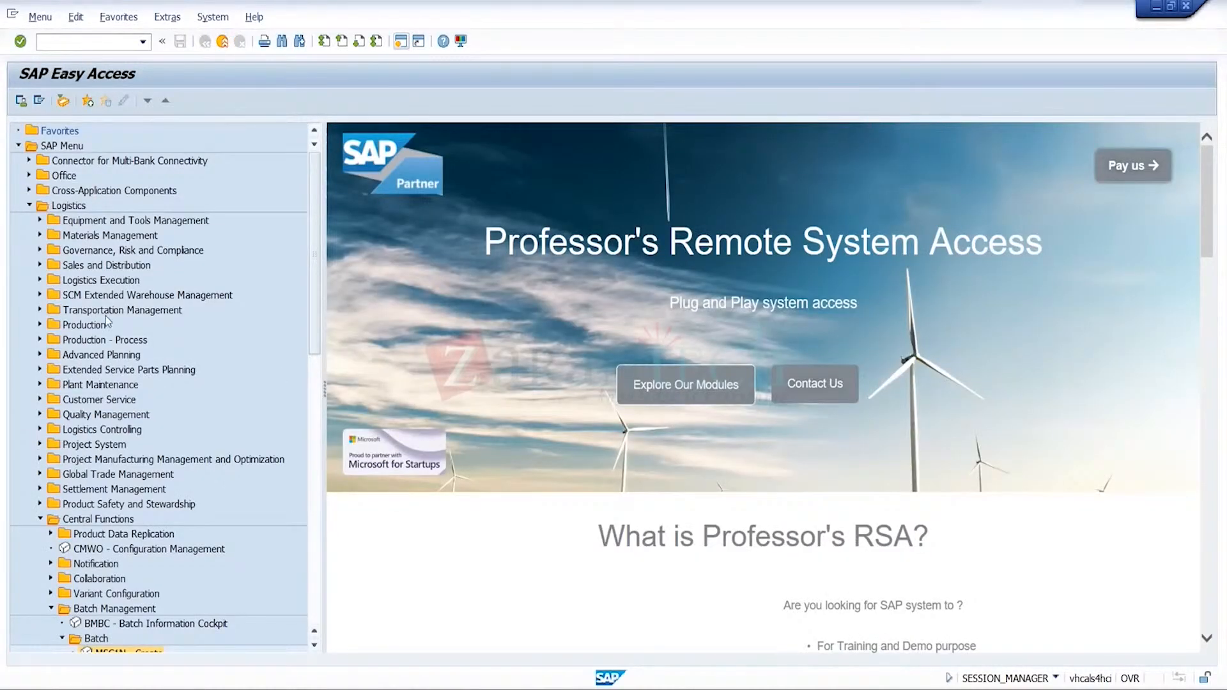
- Open the material document display transaction MIGO within Inventory Management, check its goods receipt options and return to SAP Easy Access
{"action": "left_click", "coordinate": [40, 237]}
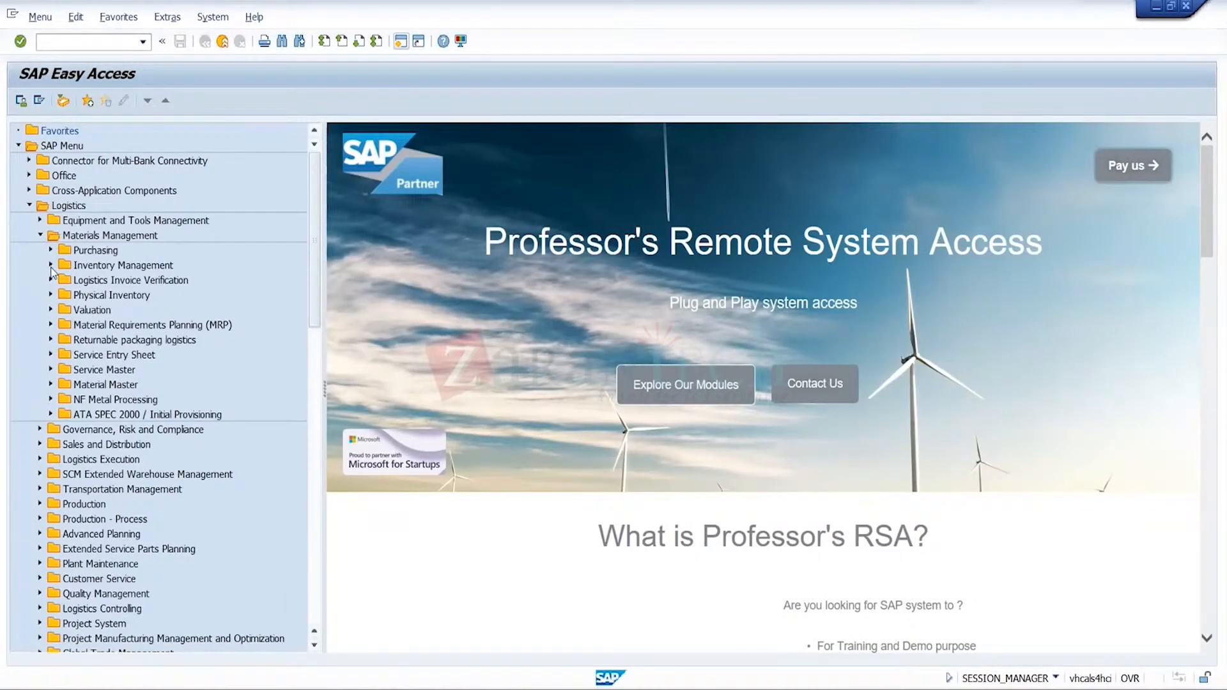
{"action": "left_click", "coordinate": [50, 266]}
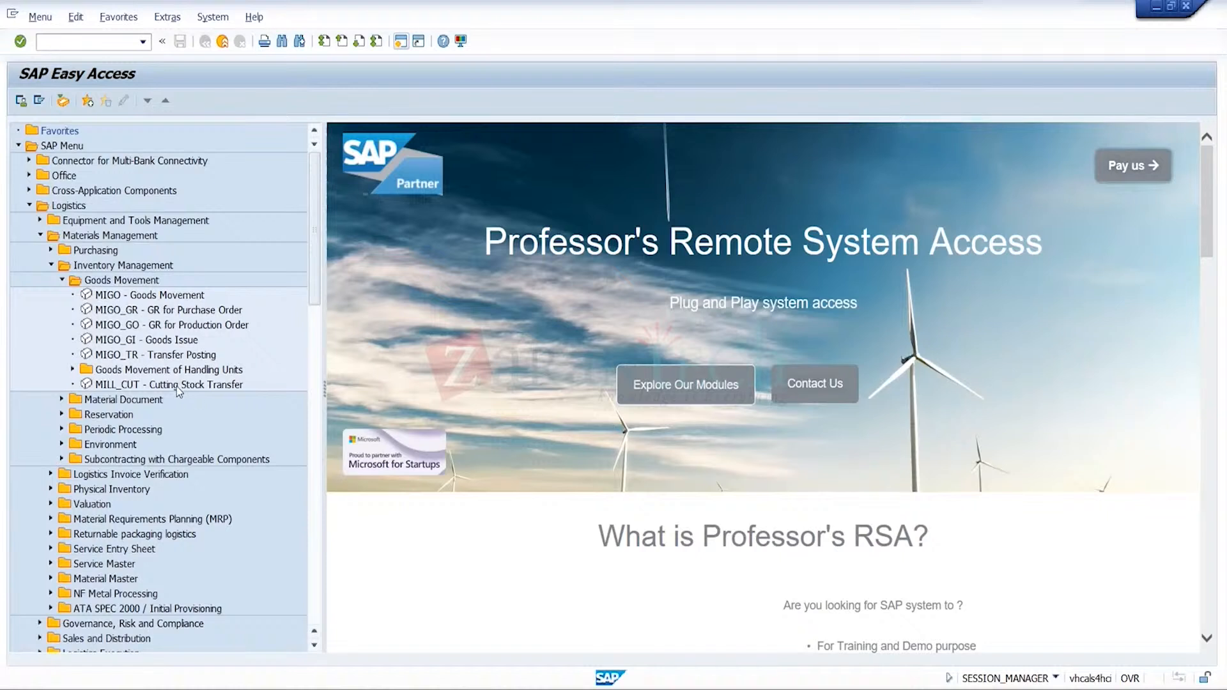
{"action": "left_click", "coordinate": [61, 400]}
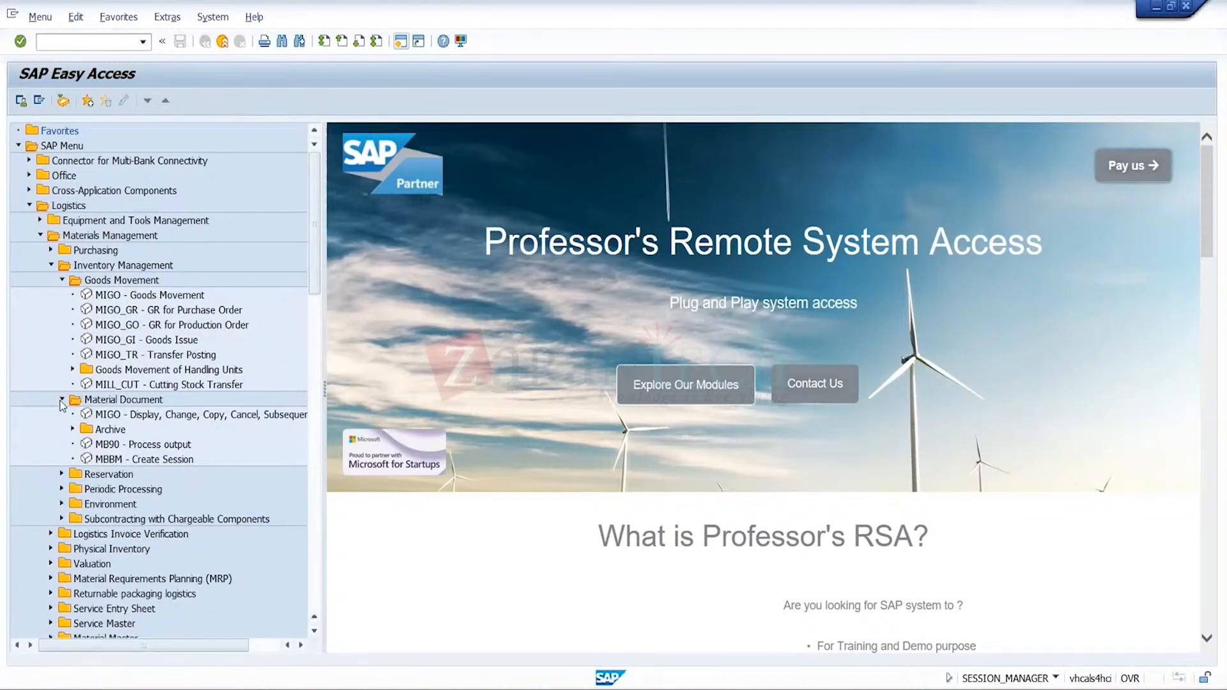
{"action": "double_click", "coordinate": [220, 421]}
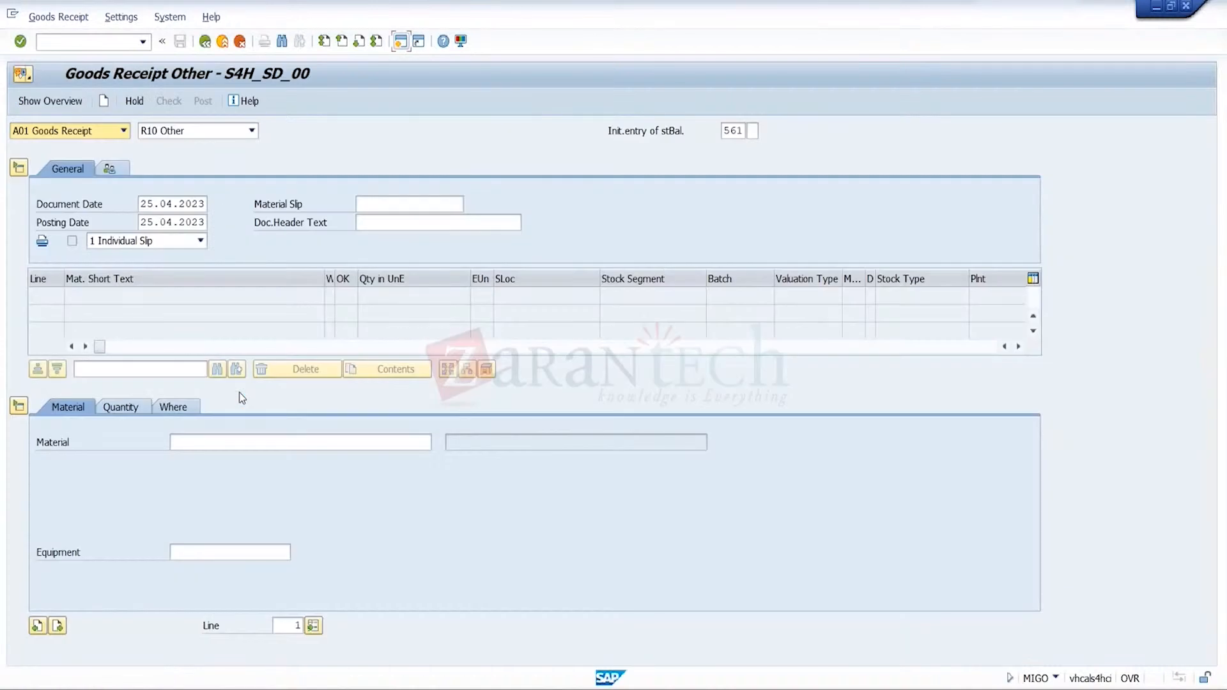
{"action": "left_click", "coordinate": [80, 19]}
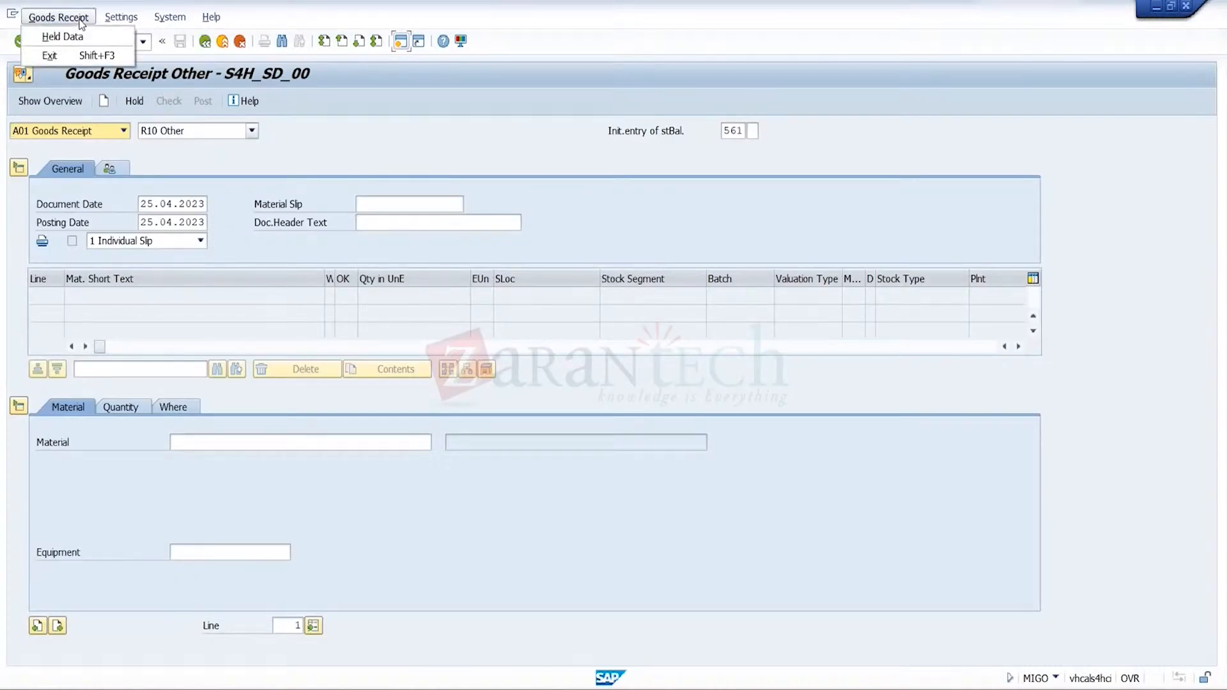
{"action": "left_click", "coordinate": [313, 151]}
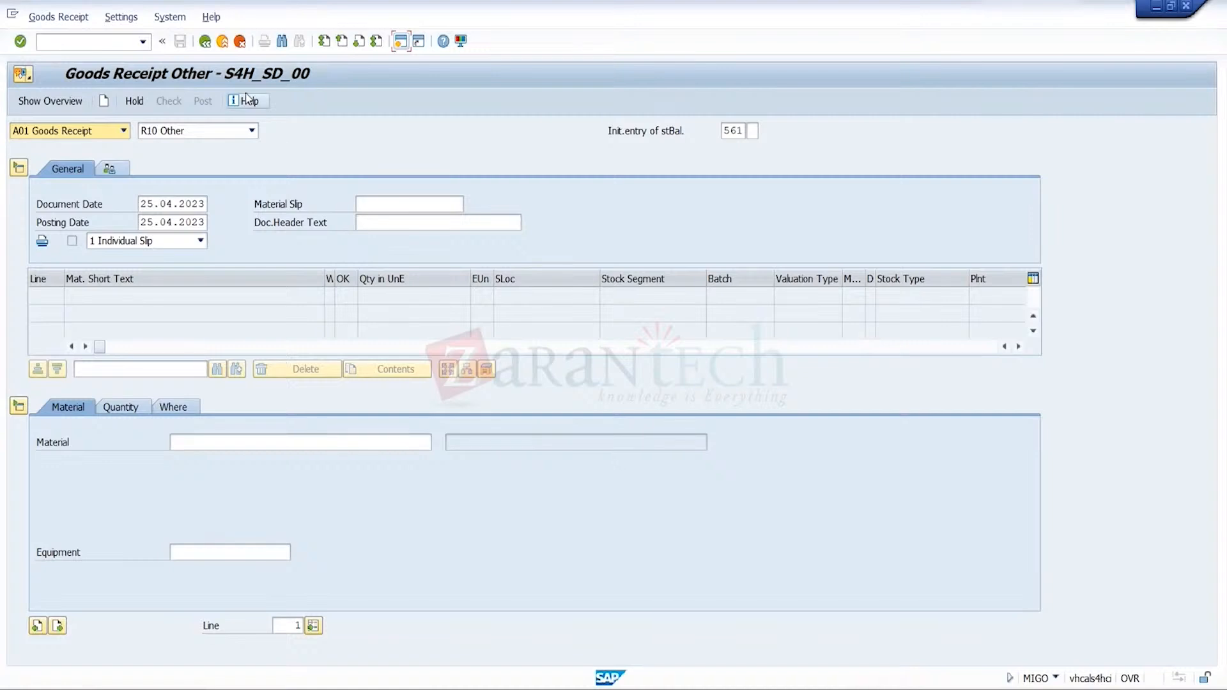
{"action": "left_click", "coordinate": [205, 42]}
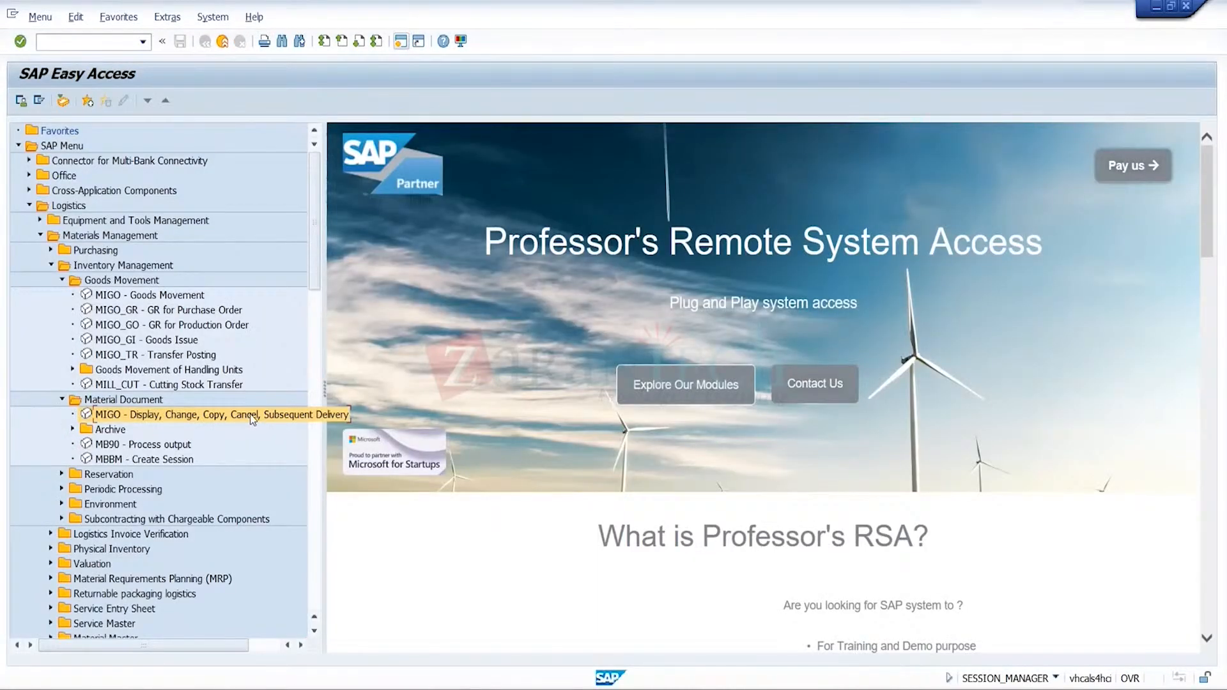
- Reopen the material document transaction MIGO, review its reference document types and available settings, and exit
{"action": "double_click", "coordinate": [253, 414]}
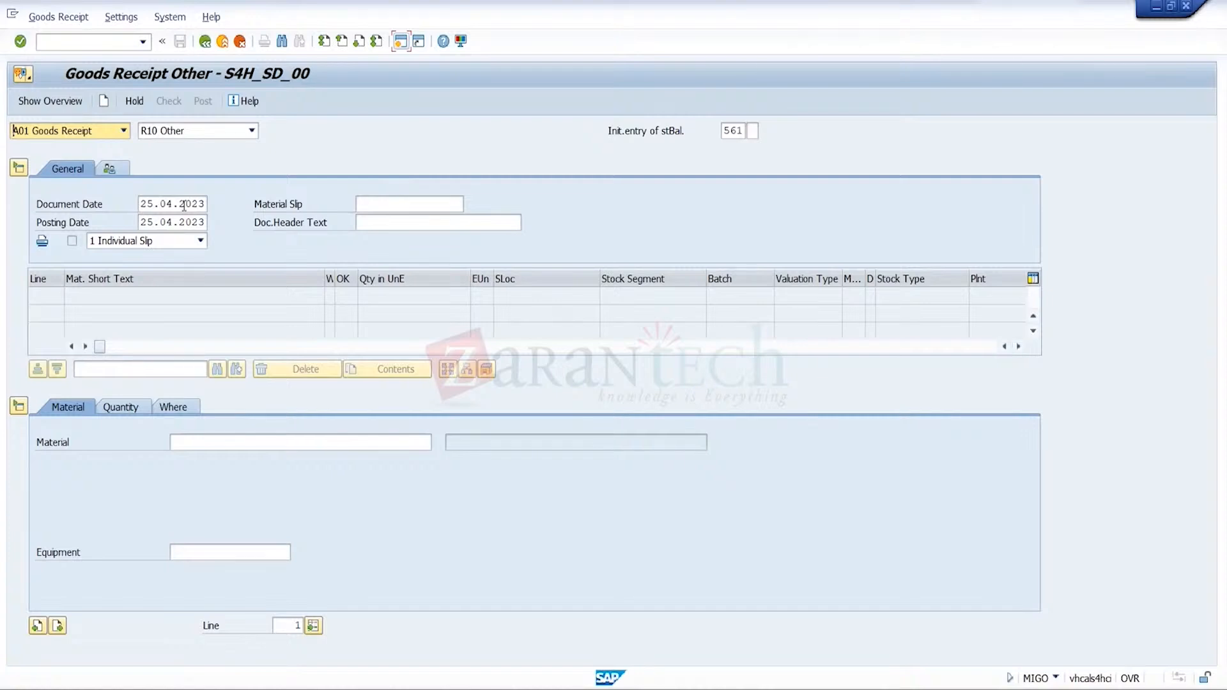
{"action": "left_click", "coordinate": [187, 131]}
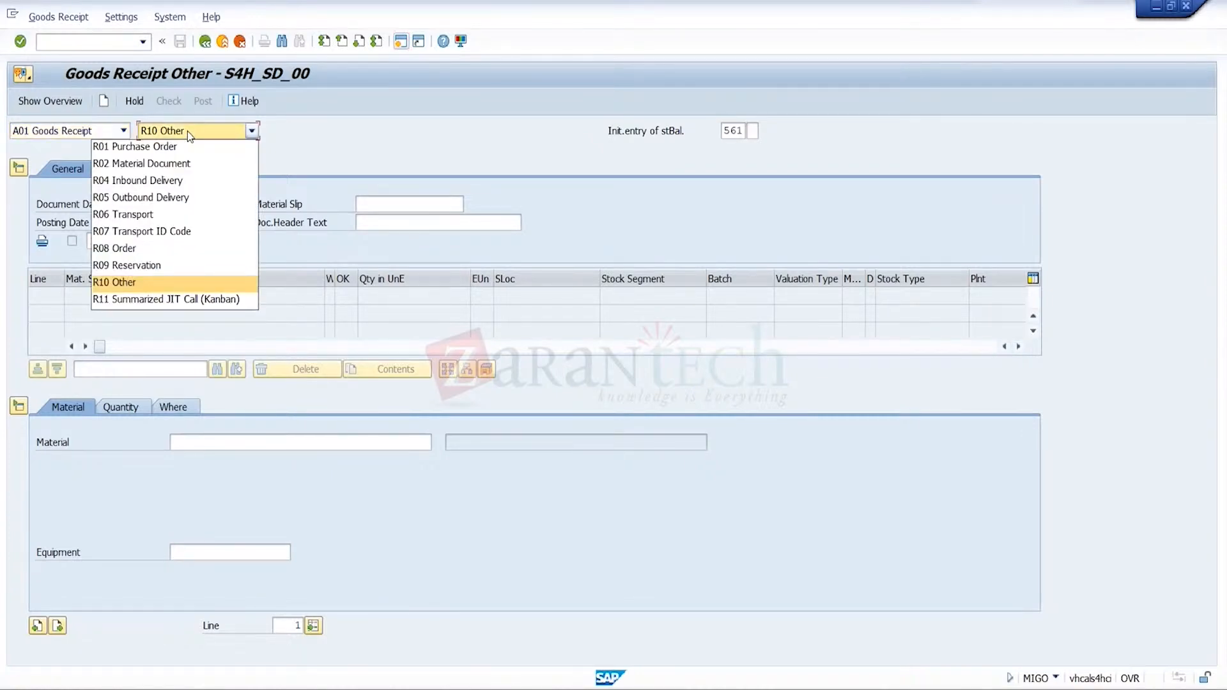
{"action": "left_click", "coordinate": [333, 152]}
{"action": "left_click", "coordinate": [84, 19]}
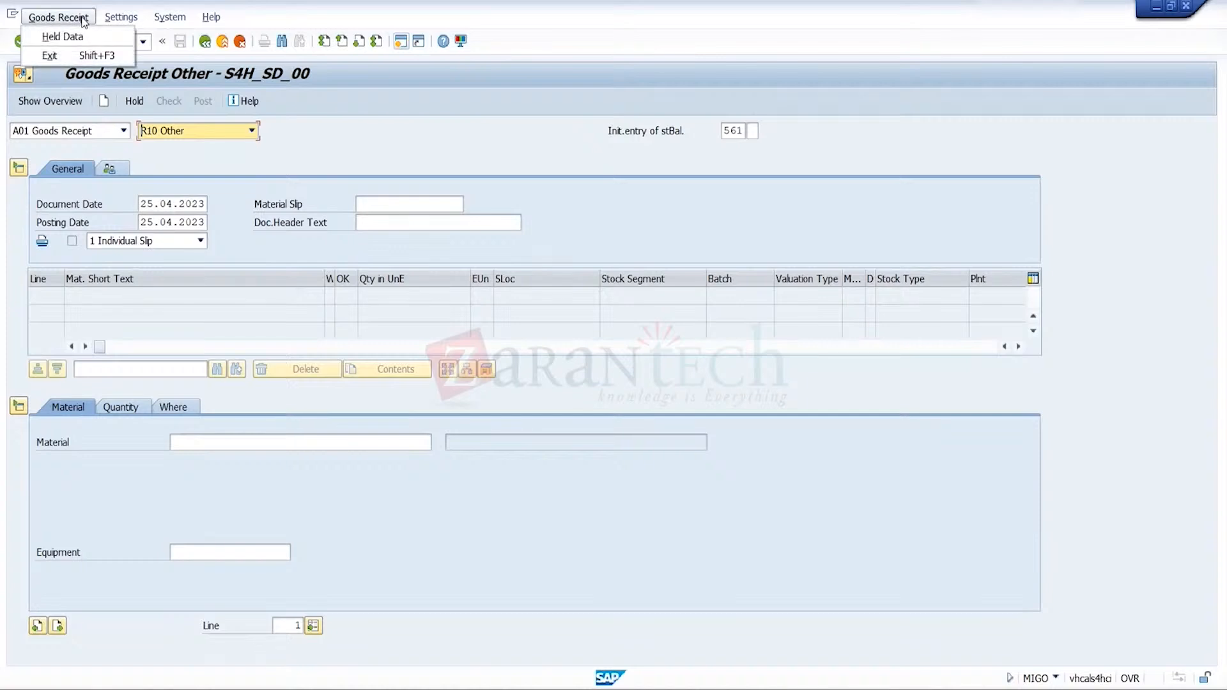
{"action": "mouse_move", "coordinate": [121, 19]}
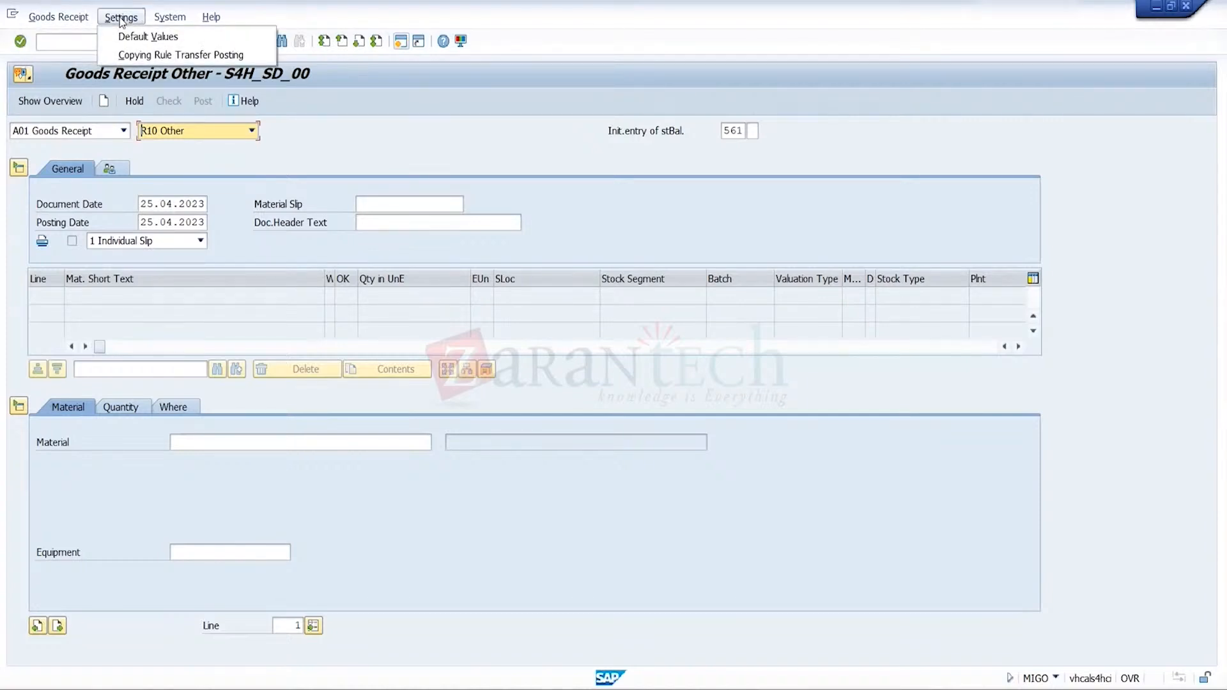
{"action": "left_click", "coordinate": [403, 153]}
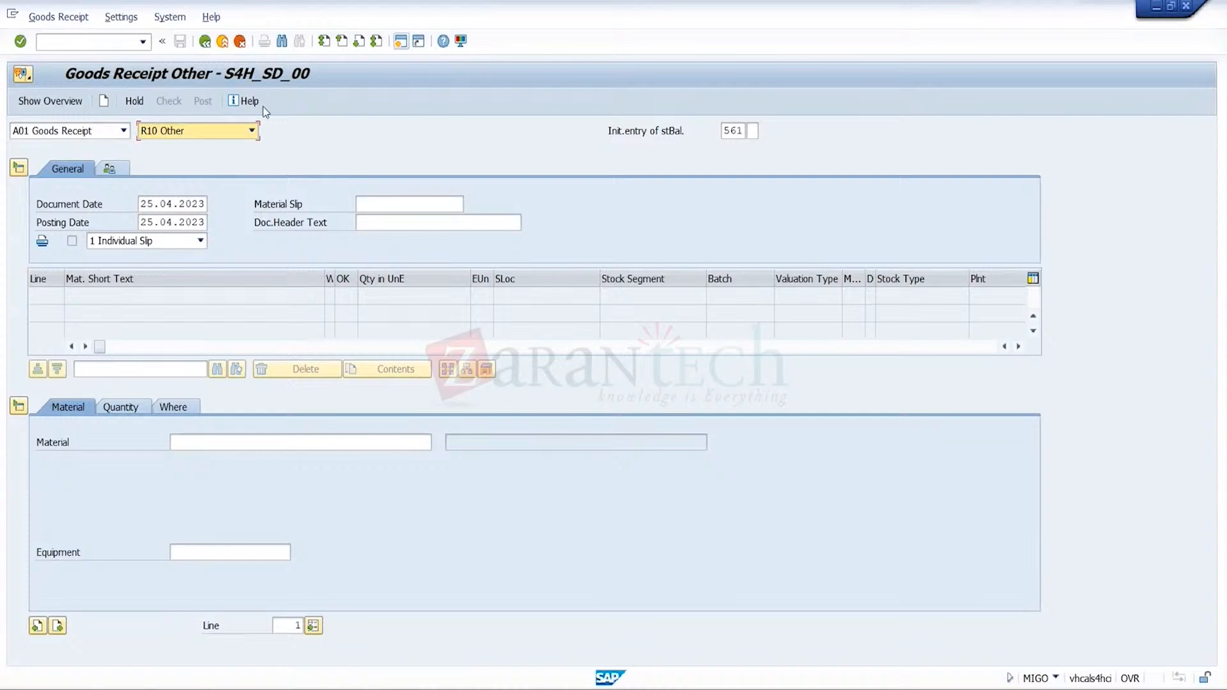
{"action": "left_click", "coordinate": [224, 42]}
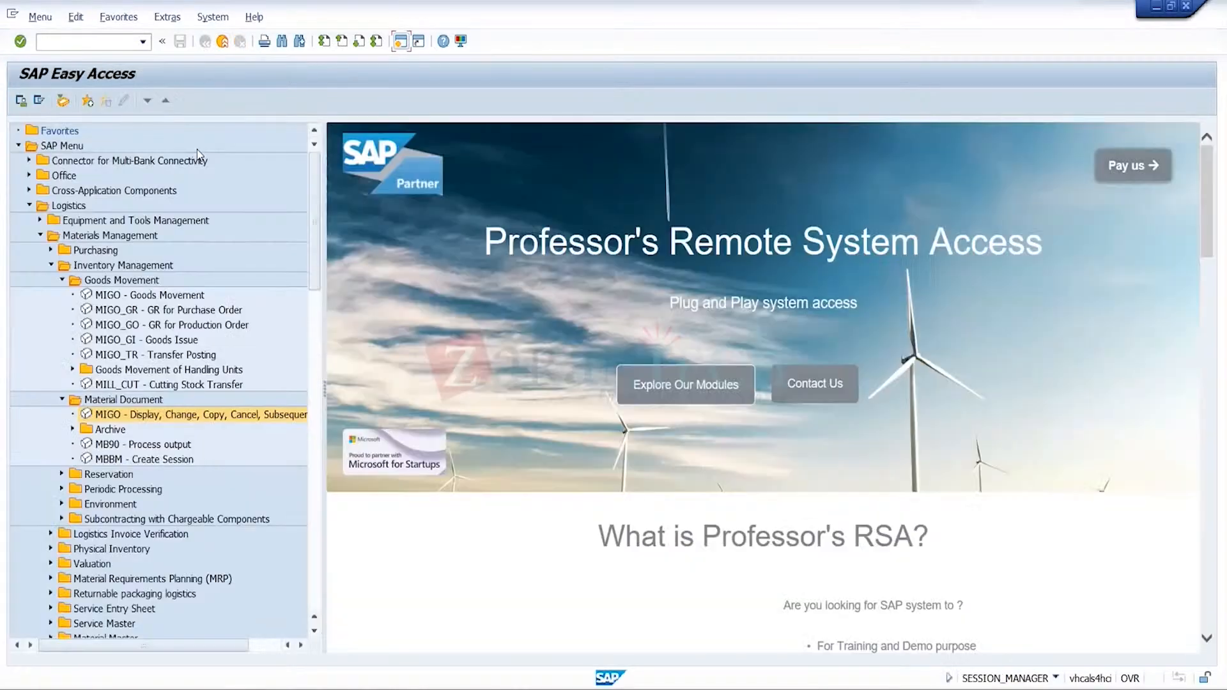
{"action": "left_click", "coordinate": [174, 296]}
{"action": "double_click", "coordinate": [174, 297]}
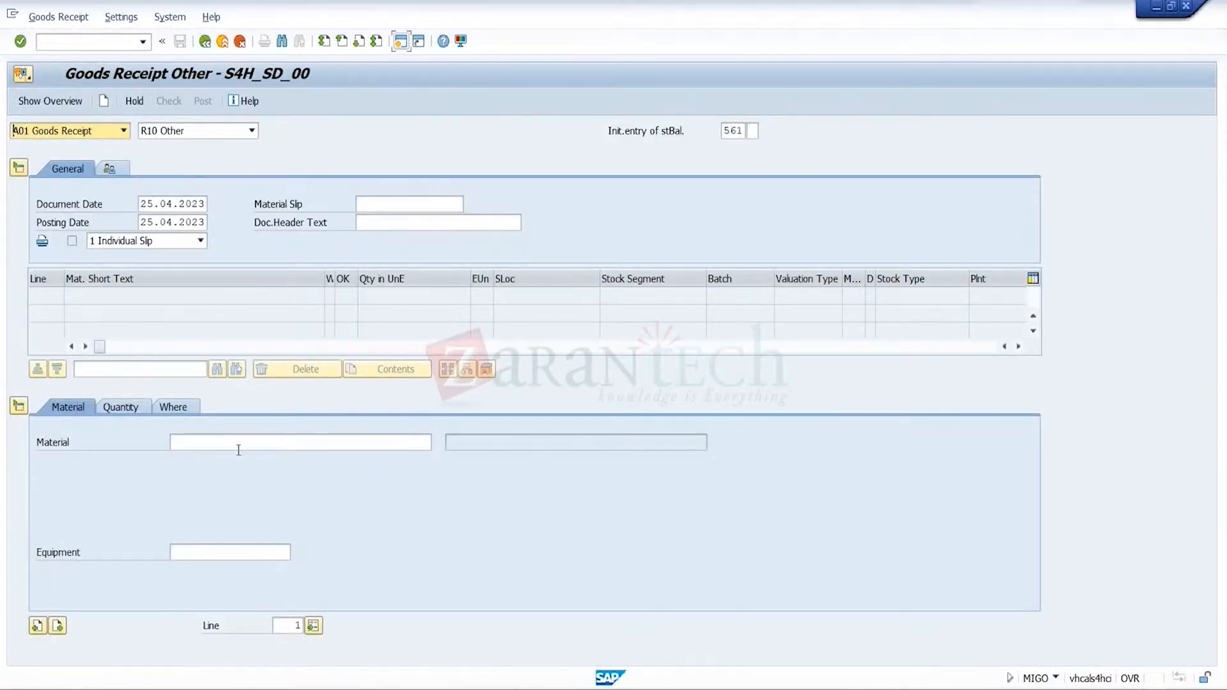
{"action": "left_click", "coordinate": [243, 445]}
{"action": "key", "text": "BackSpace"}
{"action": "left_click", "coordinate": [238, 458]}
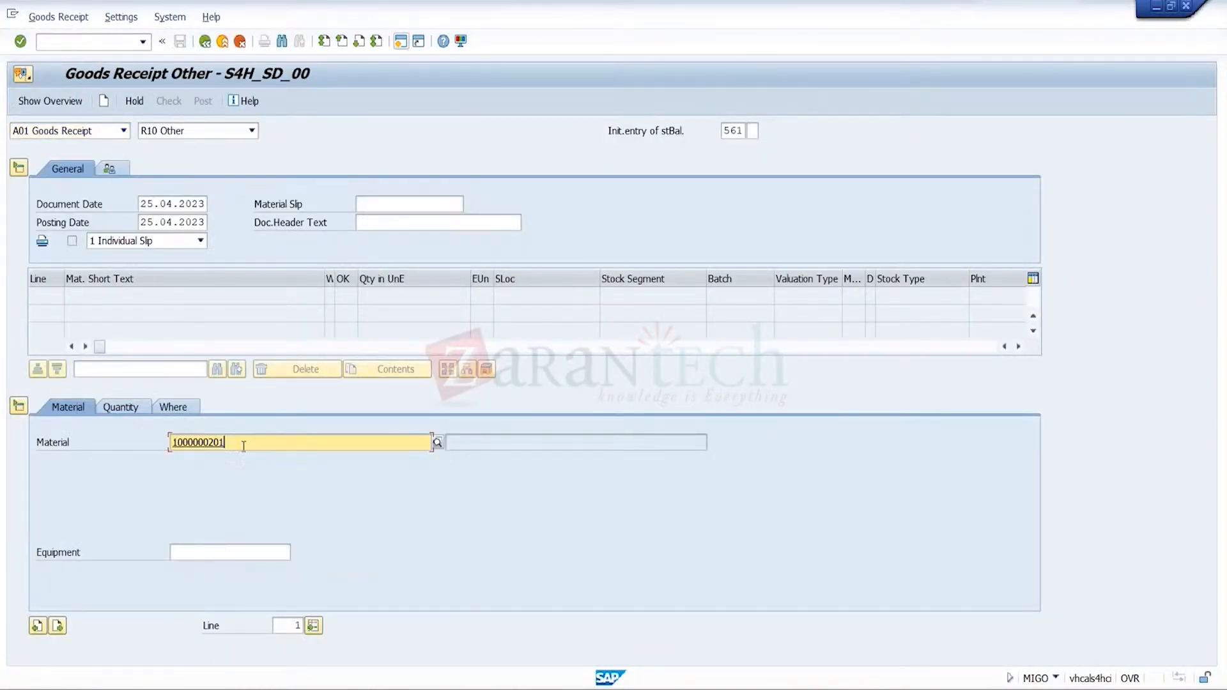
{"action": "key", "text": "Return"}
{"action": "left_click", "coordinate": [120, 408]}
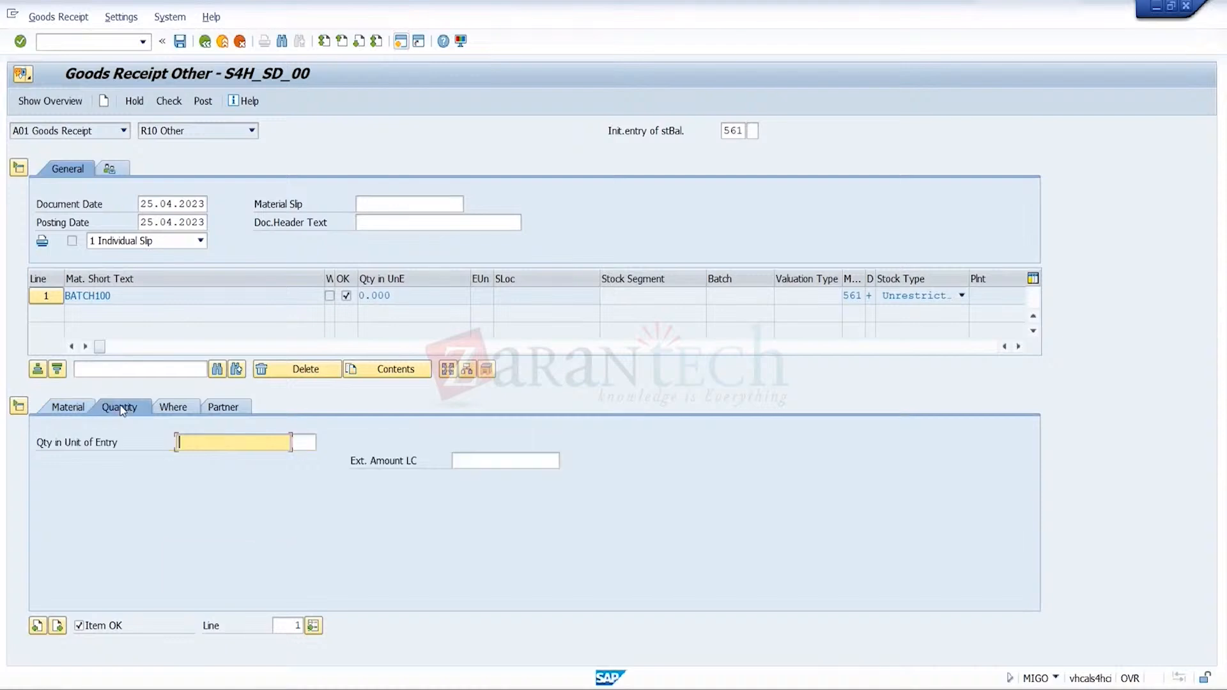
{"action": "type", "text": "100"}
{"action": "key", "text": "Return"}
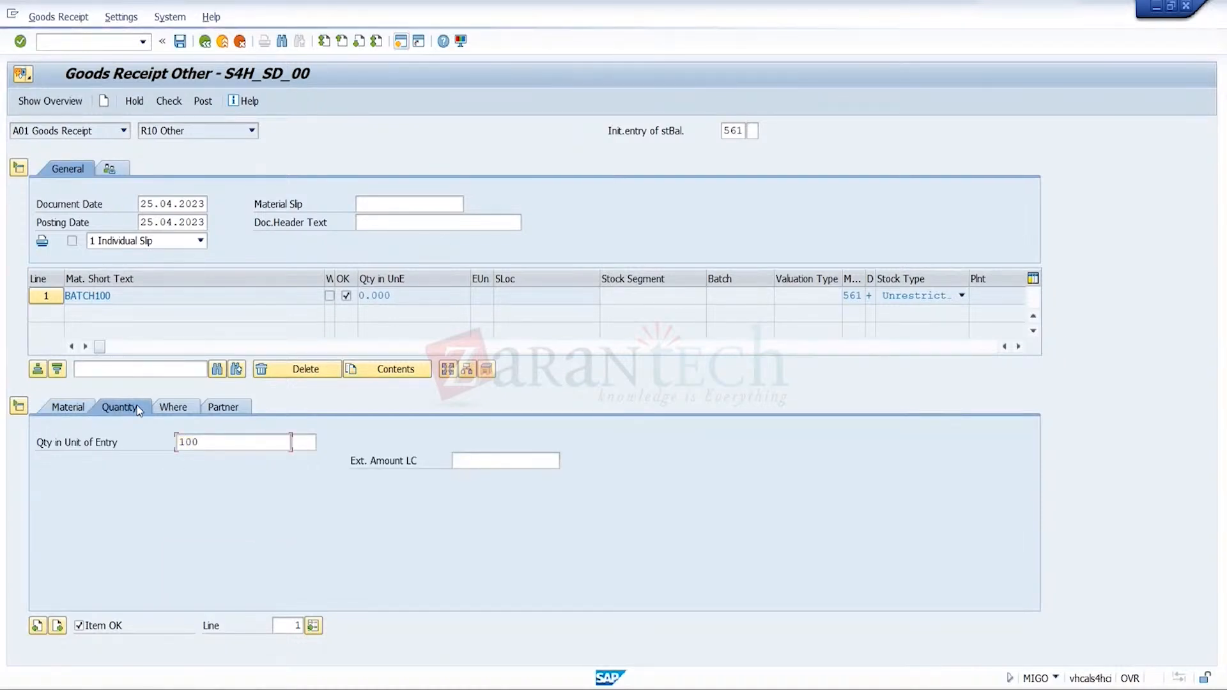
- Assign the goods receipt item to plant TRGP and storage location 0001
{"action": "left_click", "coordinate": [173, 409]}
{"action": "left_click", "coordinate": [214, 476]}
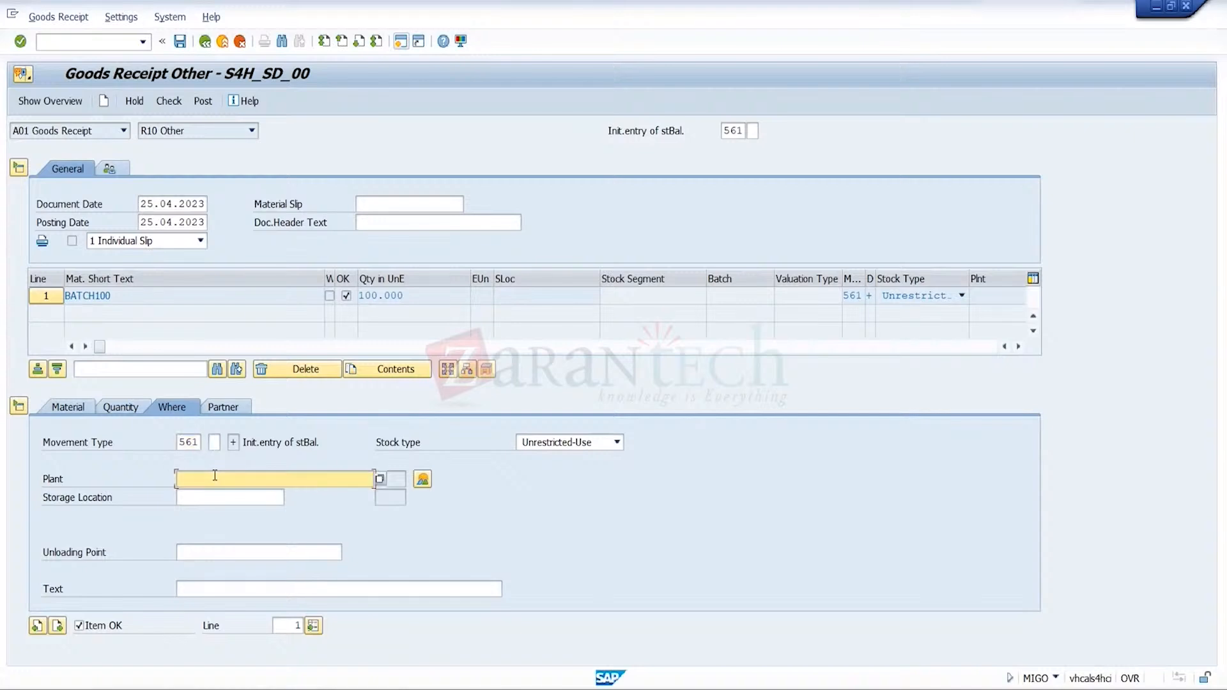
{"action": "type", "text": "trgp"}
{"action": "key", "text": "Tab"}
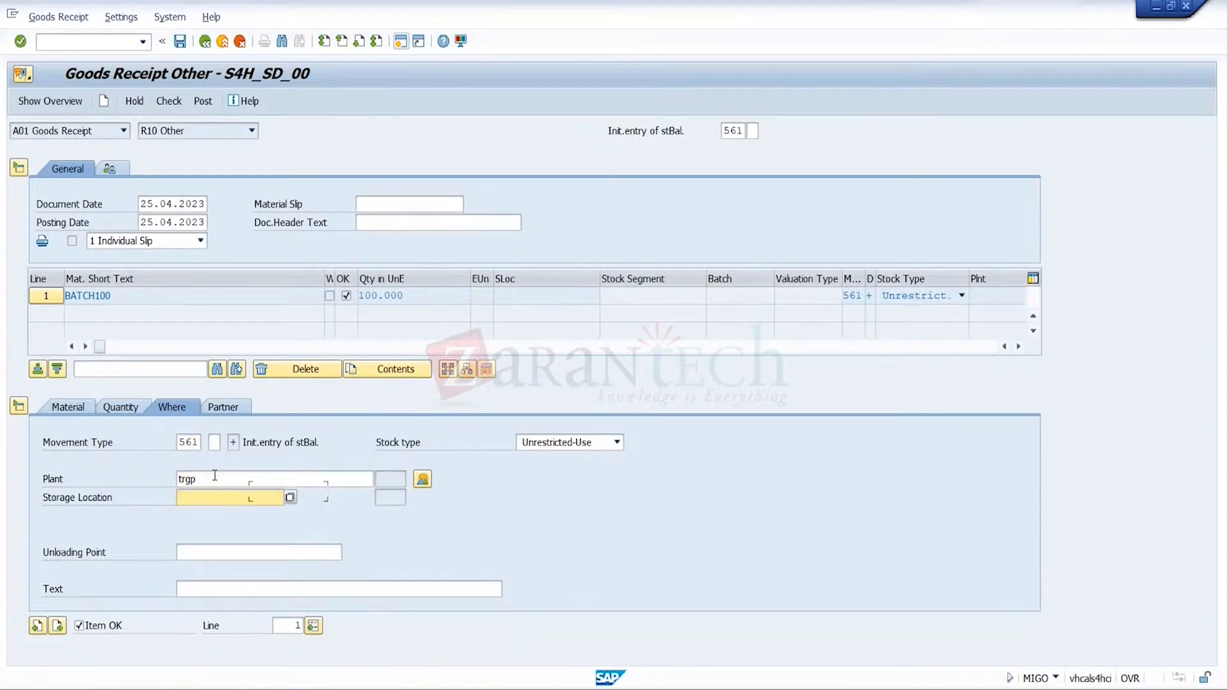
{"action": "key", "text": "space"}
{"action": "key", "text": "Down"}
{"action": "key", "text": "Return"}
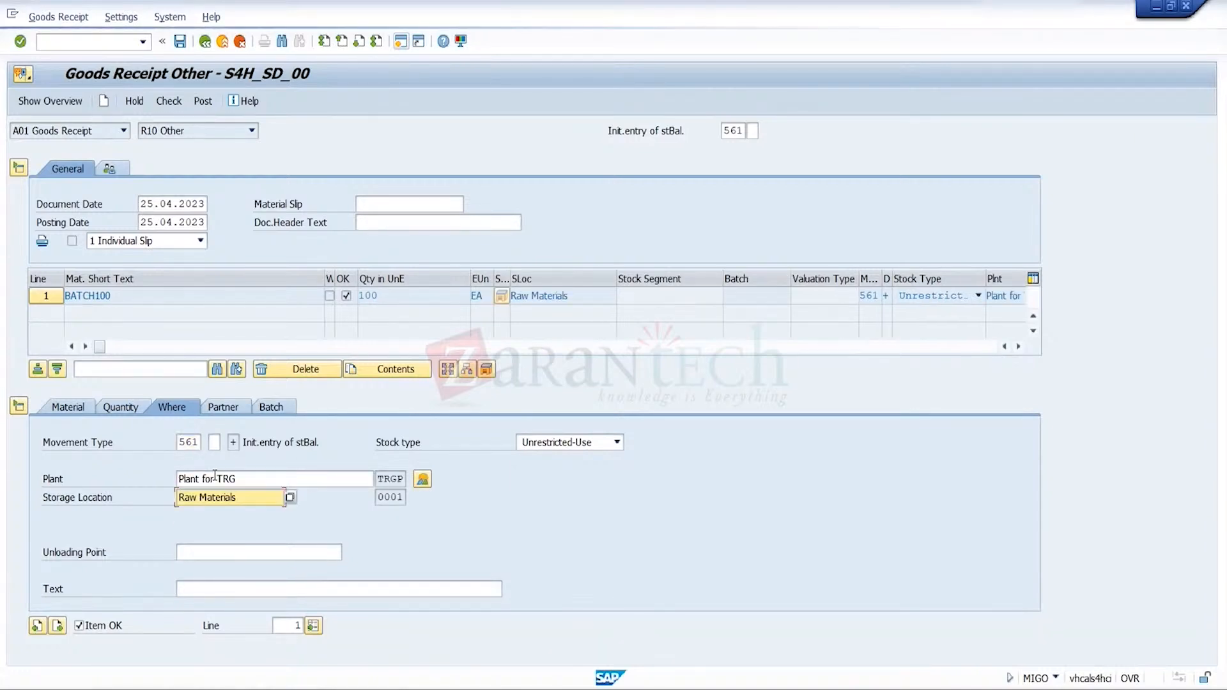
- Classify the item's new batch with BAT20 for the Batch for TRG characteristic and return to the goods receipt
{"action": "left_click", "coordinate": [277, 403]}
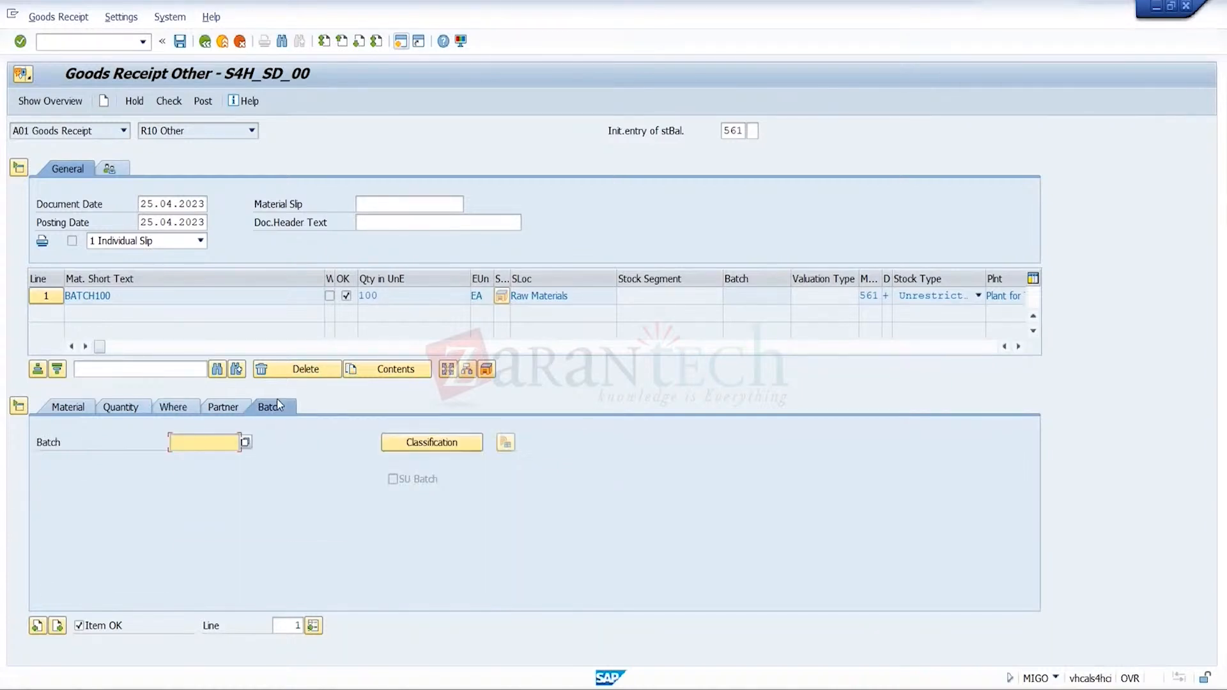
{"action": "left_click", "coordinate": [447, 443]}
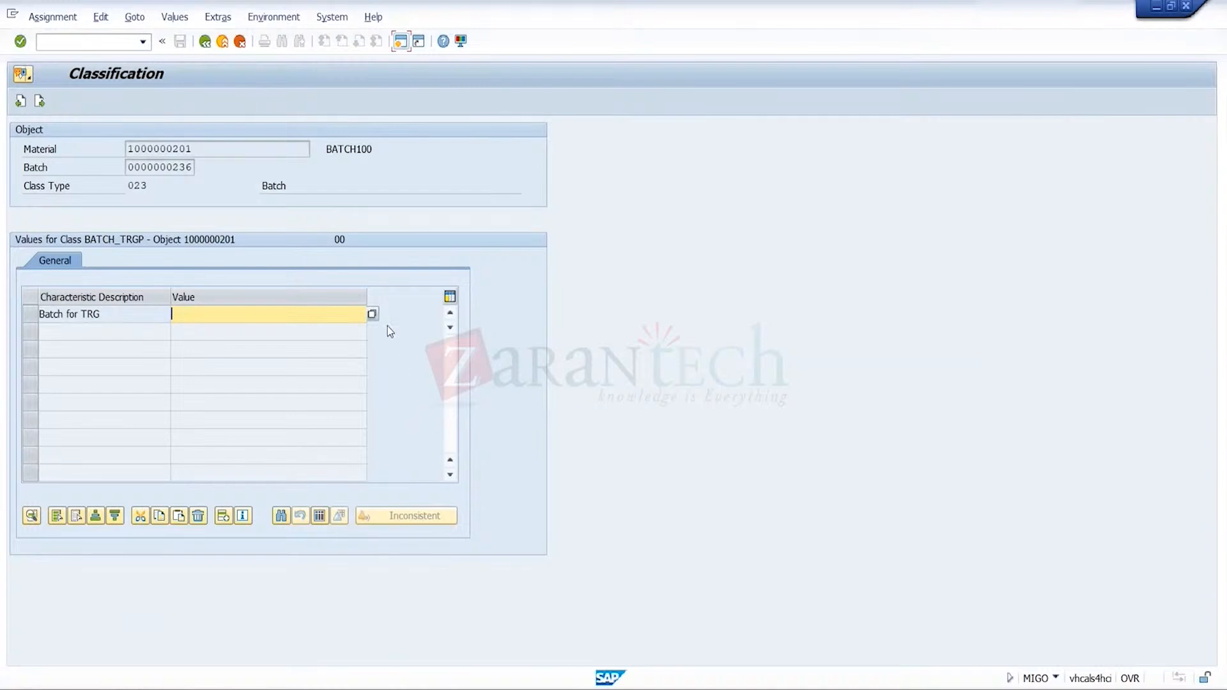
{"action": "left_click", "coordinate": [372, 314]}
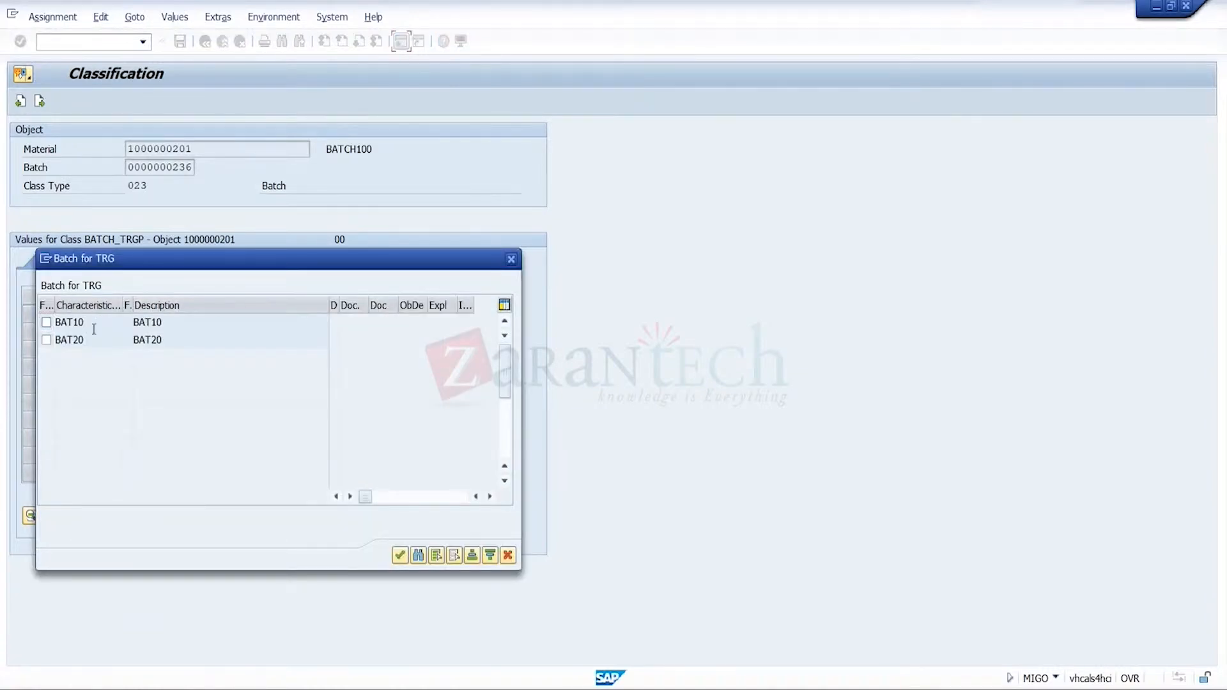
{"action": "left_click", "coordinate": [46, 340]}
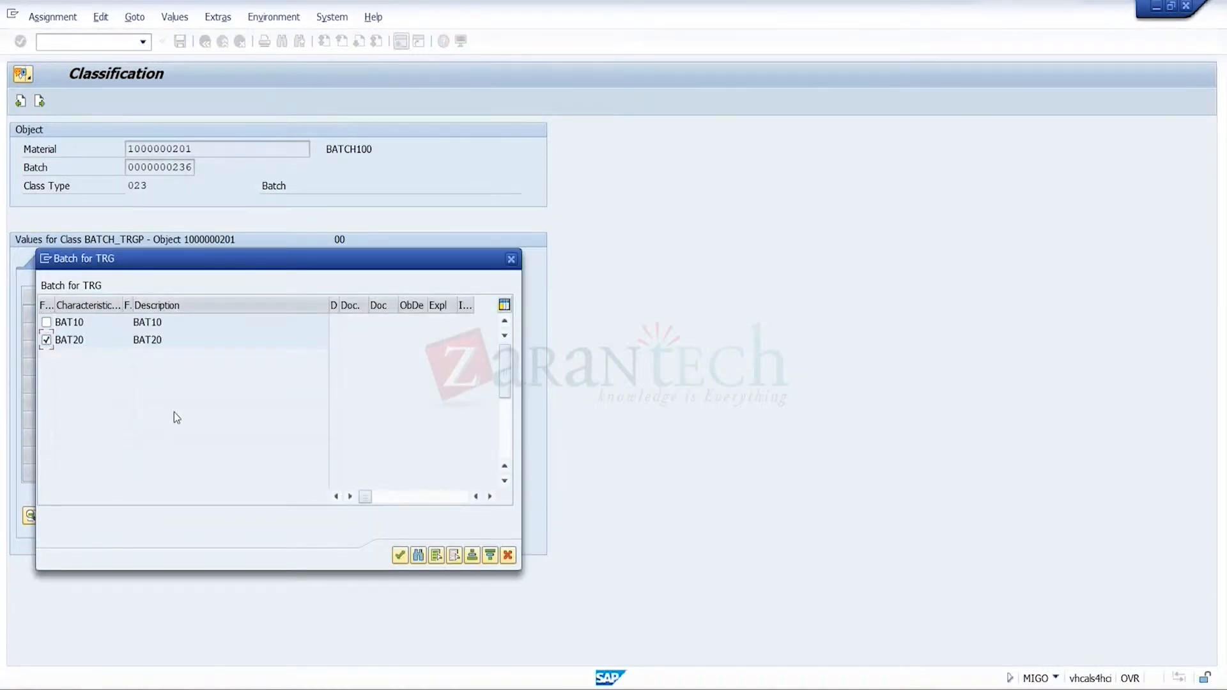
{"action": "left_click", "coordinate": [400, 555]}
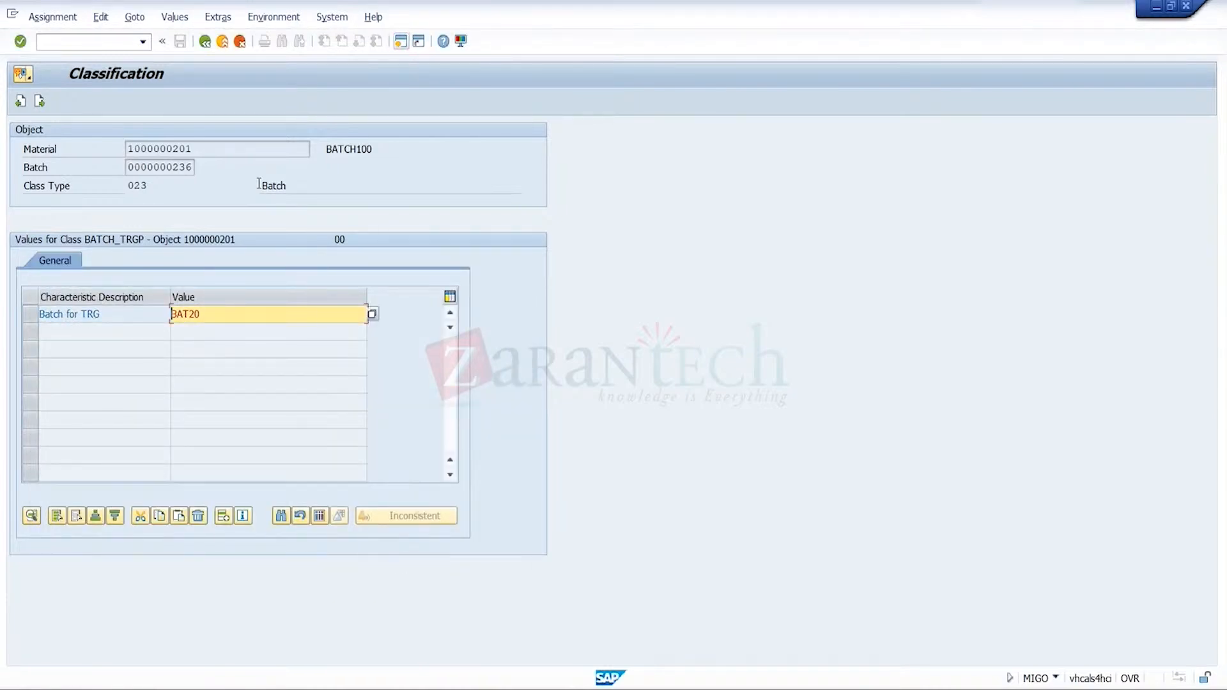
{"action": "left_click", "coordinate": [205, 42]}
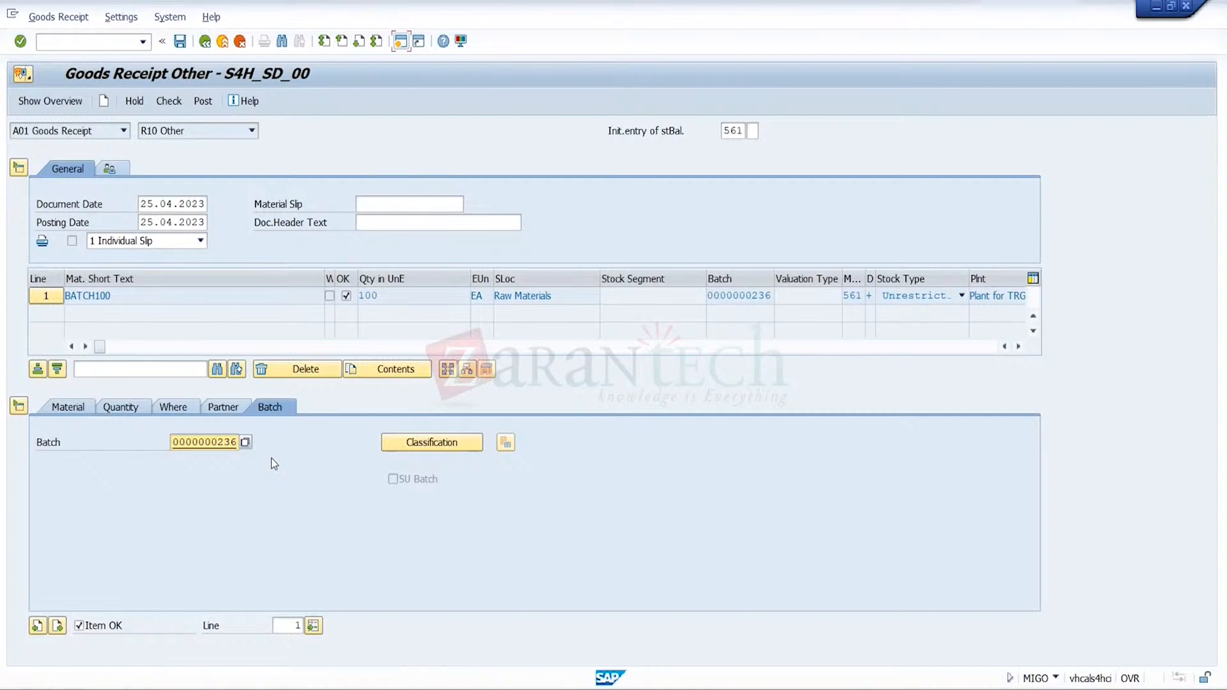
- Check and post the goods receipt, and return to SAP Easy Access
{"action": "left_click", "coordinate": [177, 103]}
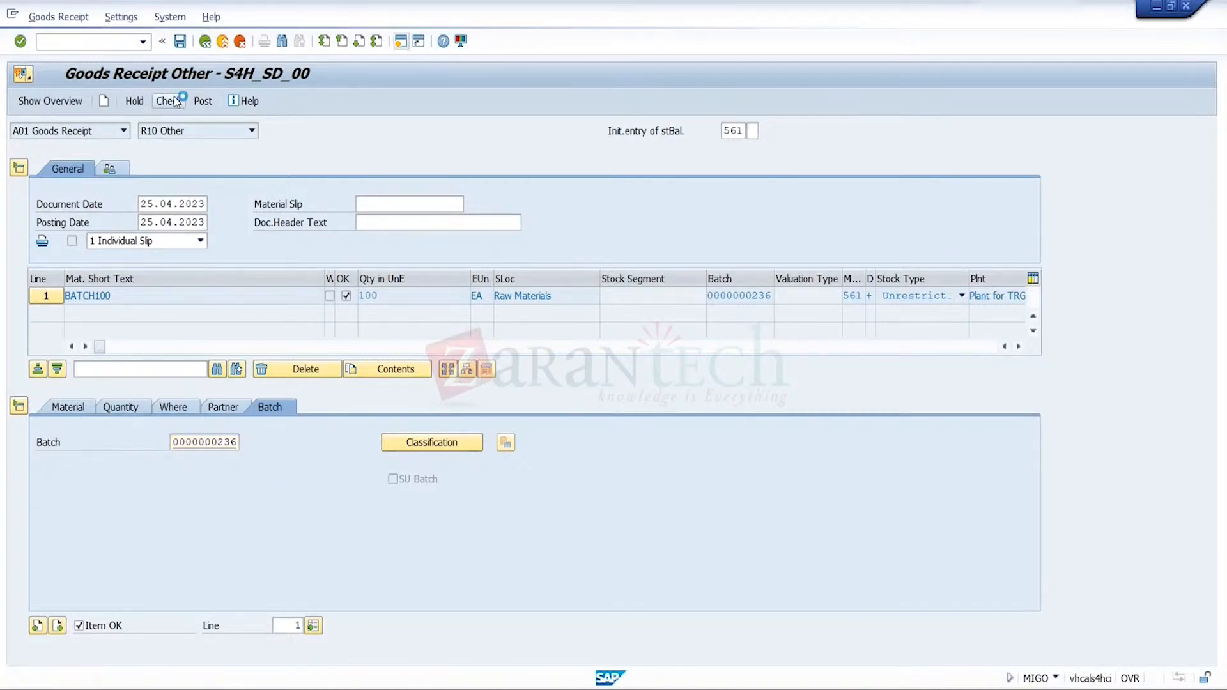
{"action": "left_click", "coordinate": [203, 102]}
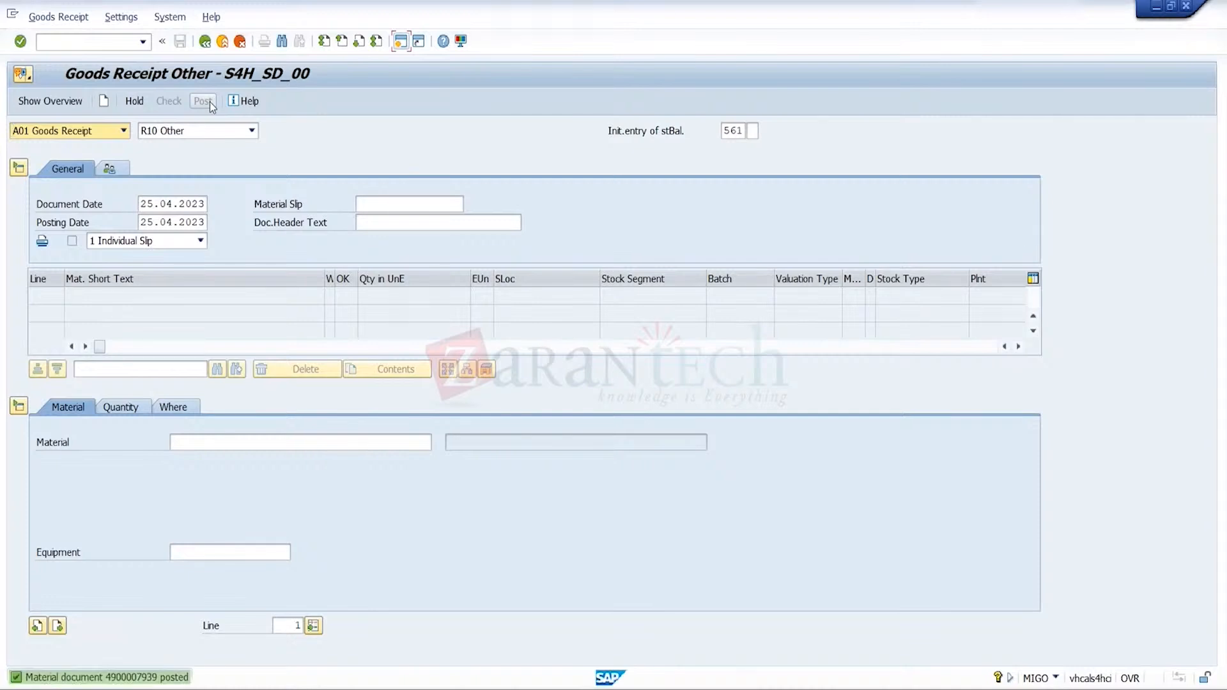
{"action": "left_click", "coordinate": [223, 44]}
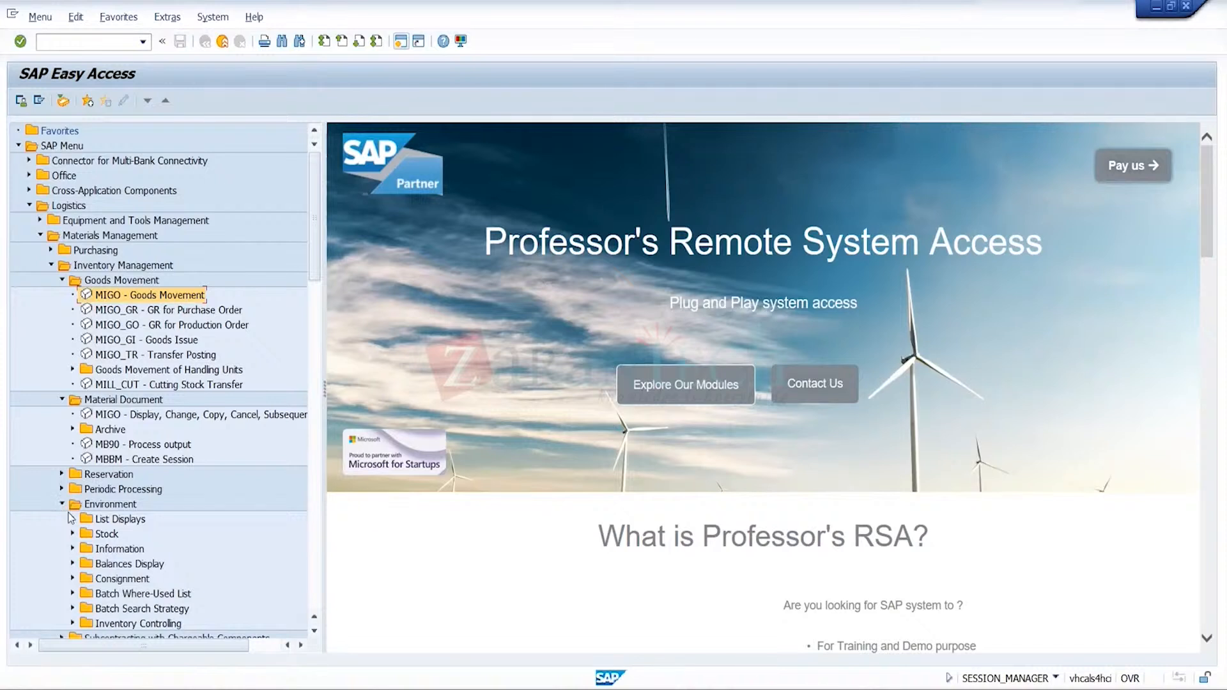
- Open the Stock Overview transaction MMBE from the stock reports in the Inventory Management environment
{"action": "left_click", "coordinate": [71, 519]}
{"action": "left_click", "coordinate": [71, 519]}
{"action": "left_click", "coordinate": [72, 534]}
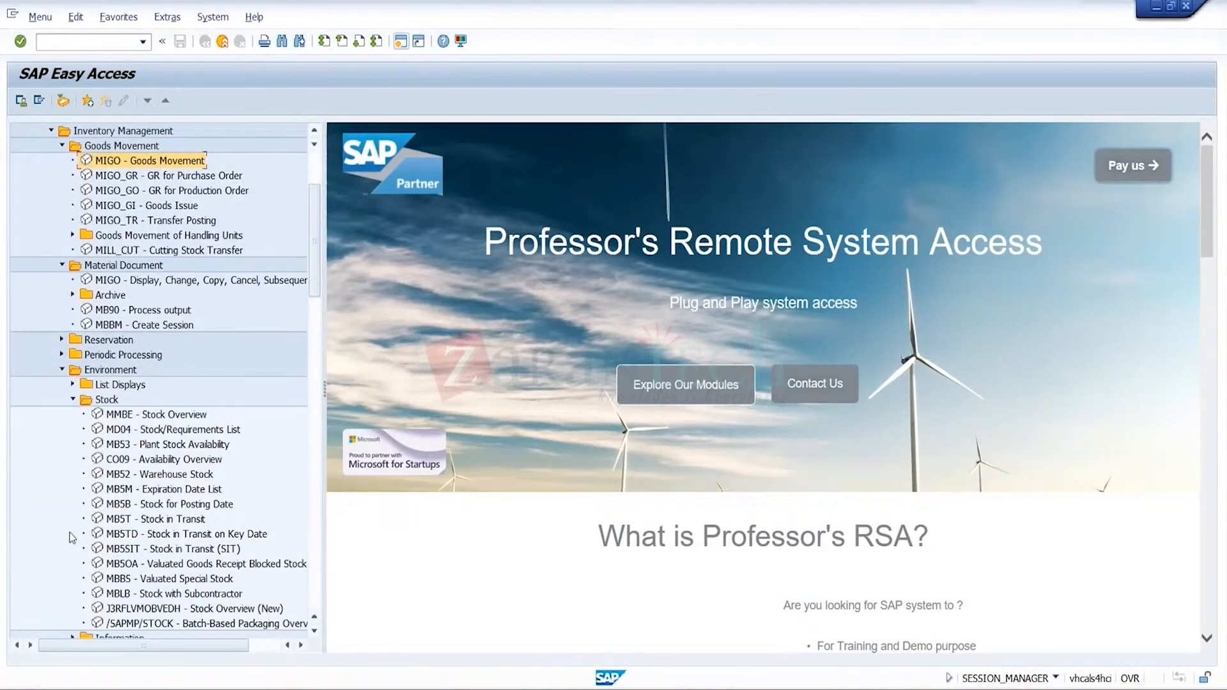
{"action": "double_click", "coordinate": [197, 414]}
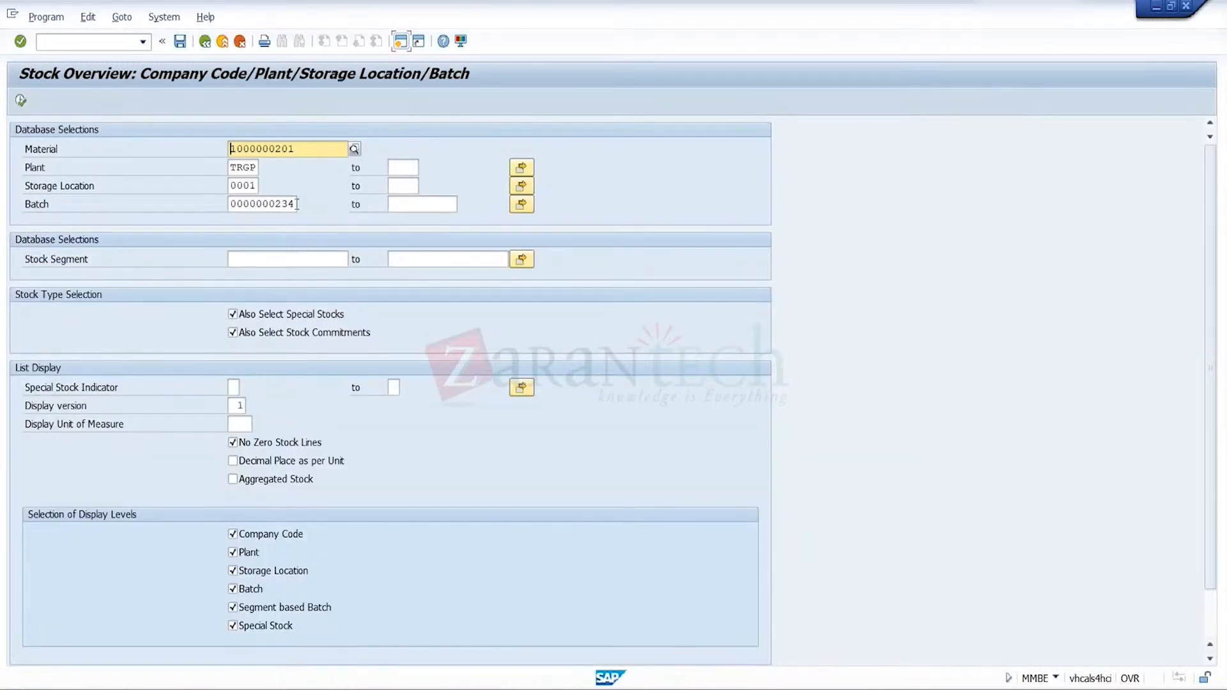
{"action": "left_click_drag", "start_coordinate": [297, 204], "coordinate": [147, 200]}
{"action": "key", "text": "Delete"}
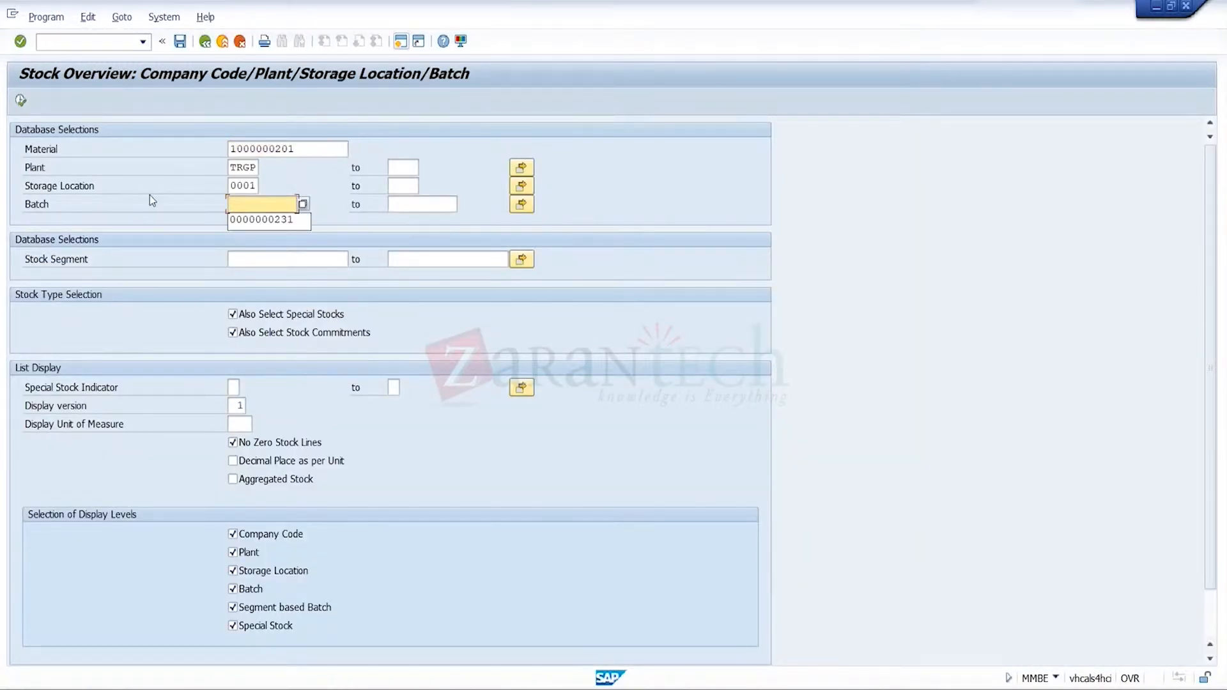
{"action": "left_click_drag", "start_coordinate": [230, 186], "coordinate": [259, 185]}
{"action": "key", "text": "Delete"}
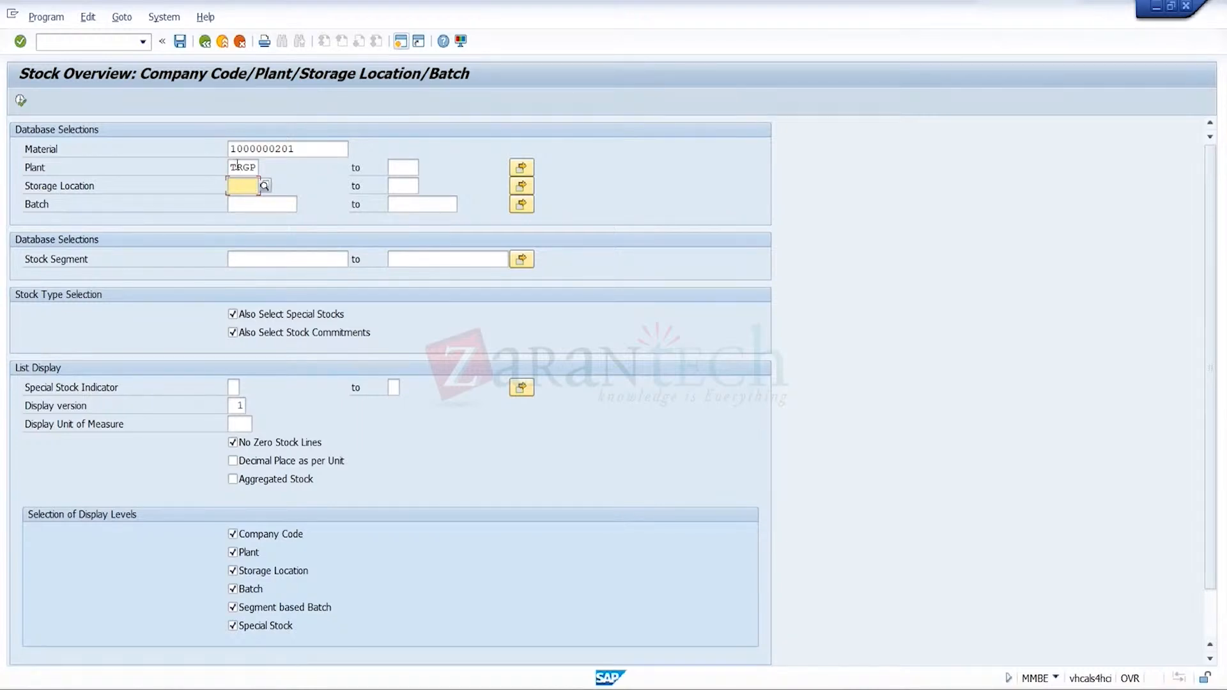
{"action": "left_click_drag", "start_coordinate": [237, 166], "coordinate": [344, 174]}
{"action": "type", "text": "T"}
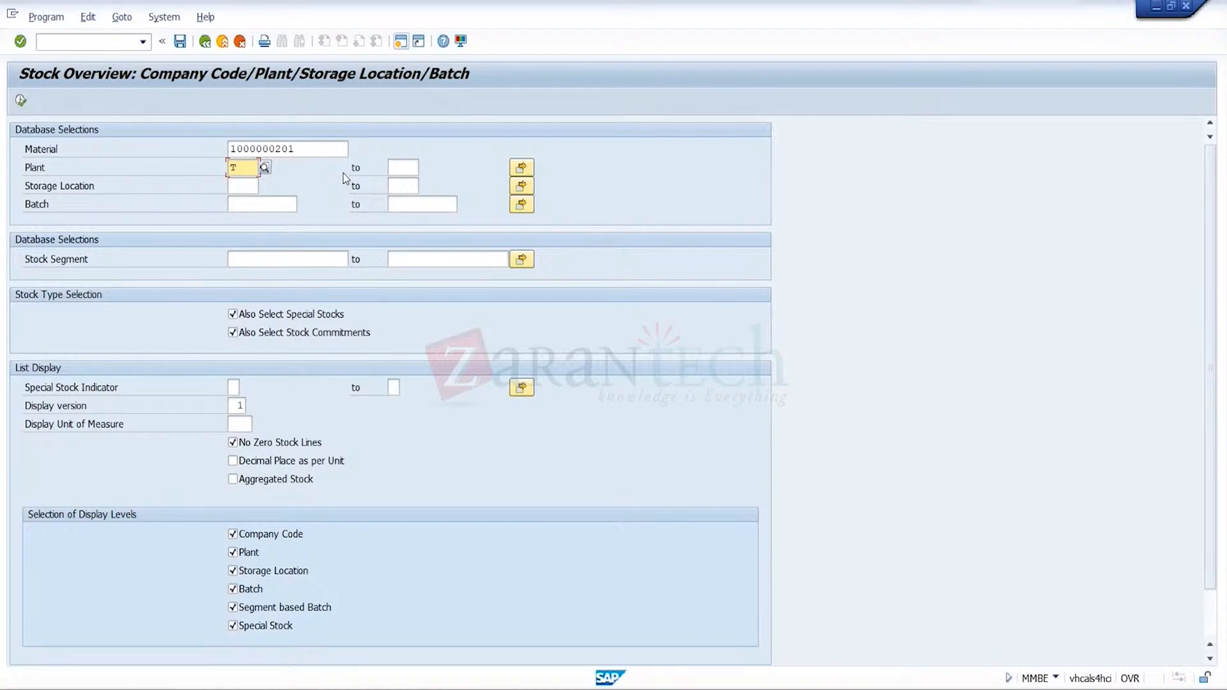
{"action": "key", "text": "BackSpace"}
{"action": "left_click", "coordinate": [25, 101]}
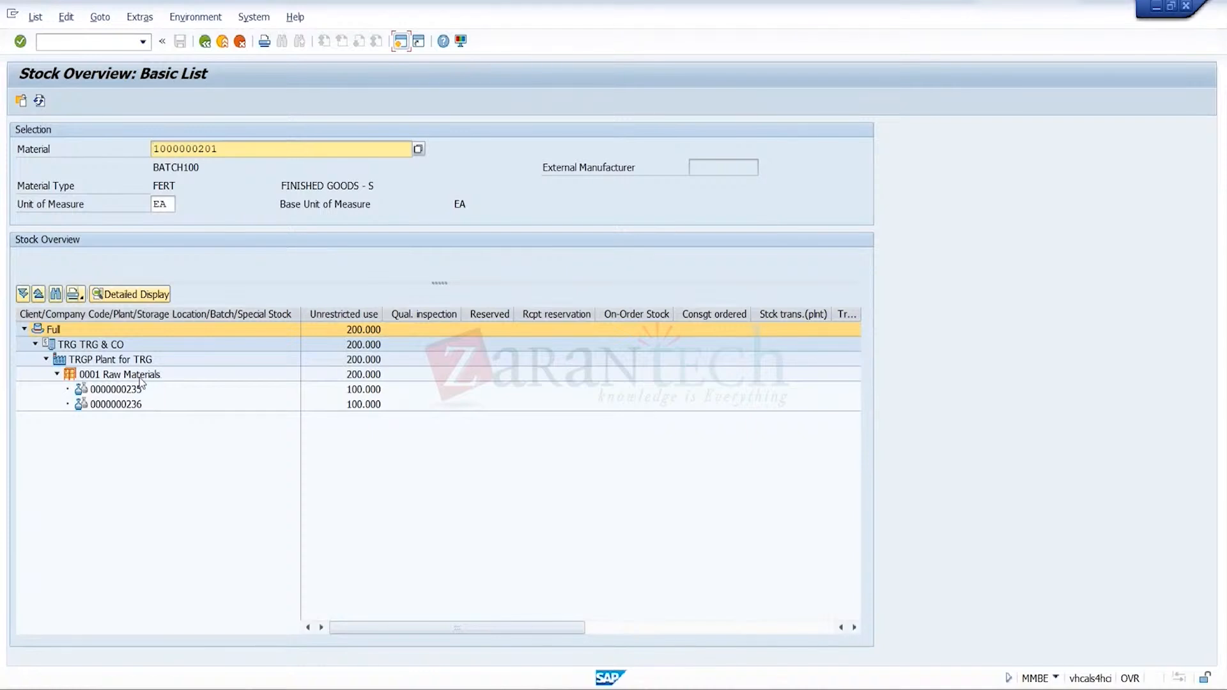
- Examine the unrestricted-use stock of each batch under storage location 0001 Raw Materials, and return to SAP Easy Access
{"action": "left_click", "coordinate": [140, 377]}
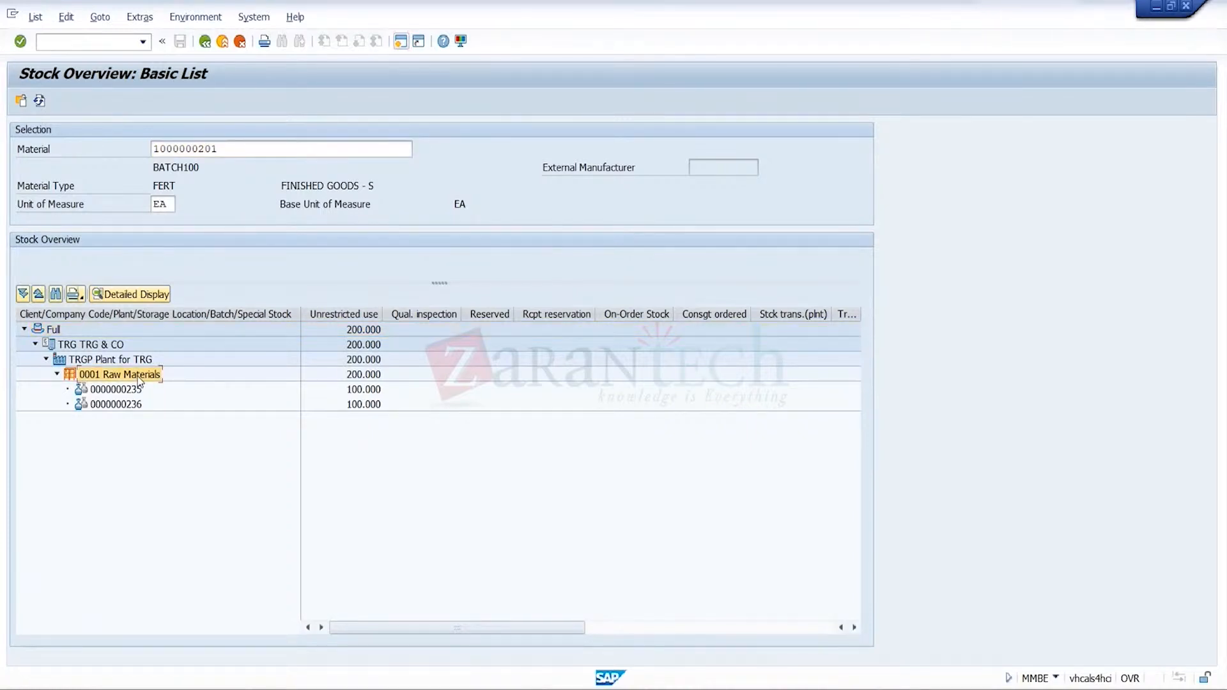
{"action": "left_click", "coordinate": [135, 390]}
{"action": "left_click", "coordinate": [137, 406]}
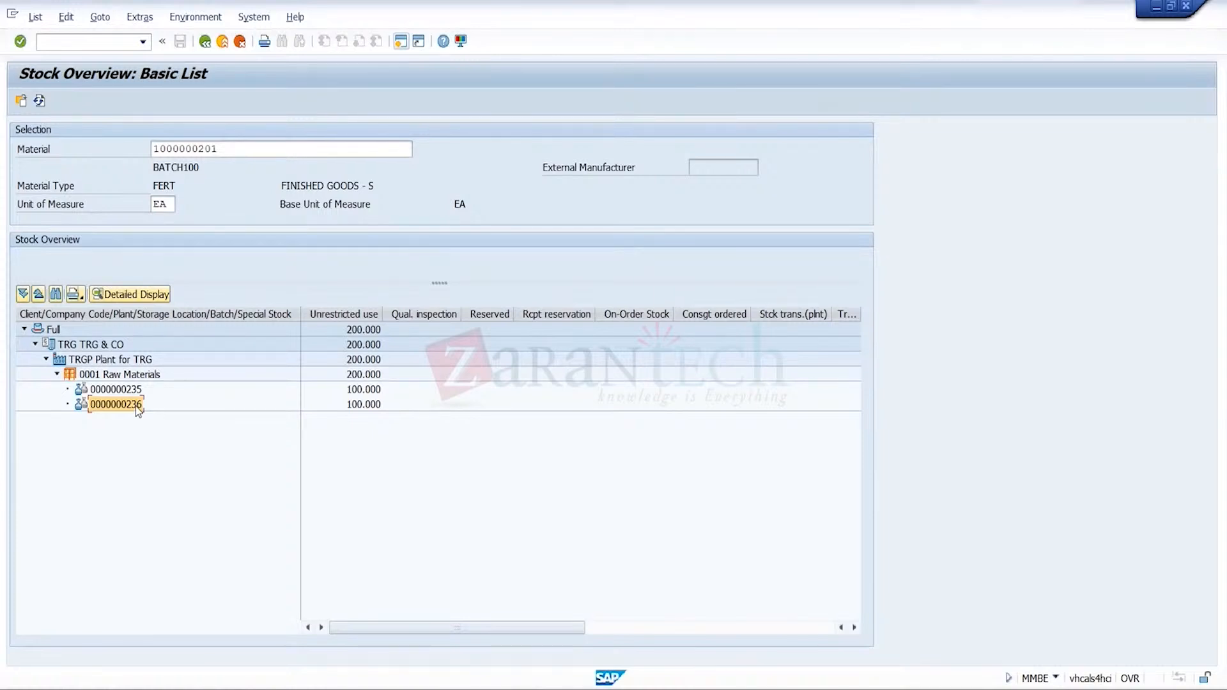
{"action": "left_click", "coordinate": [331, 395]}
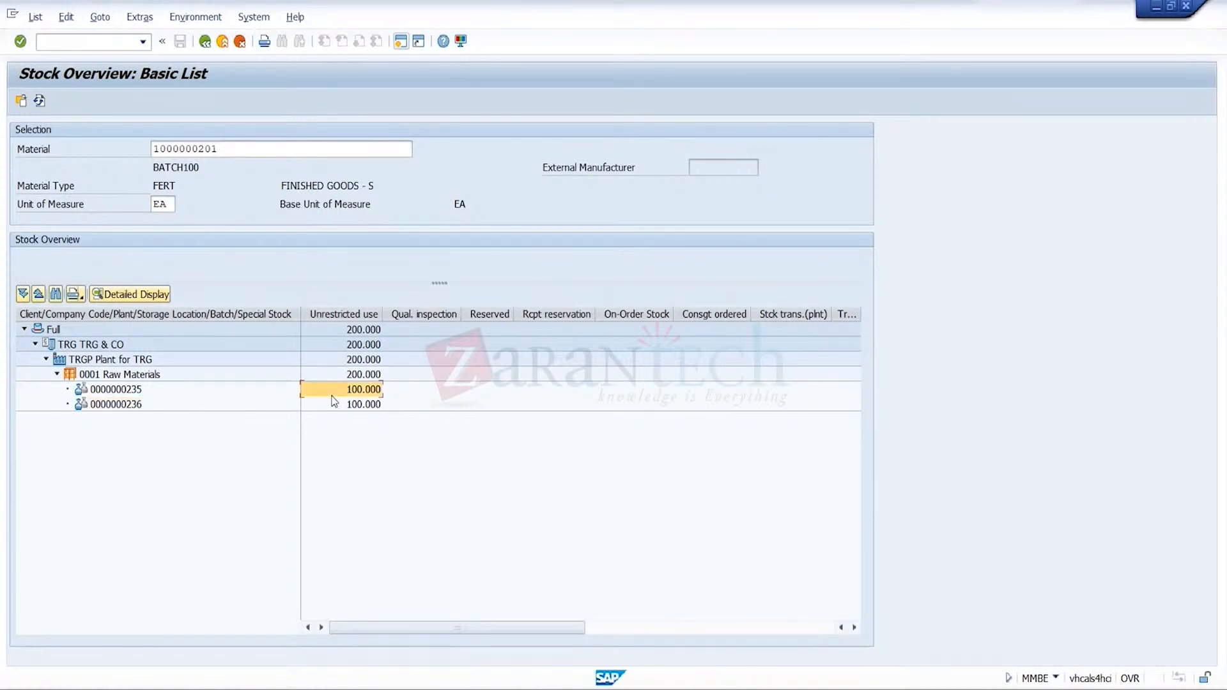
{"action": "left_click", "coordinate": [135, 391]}
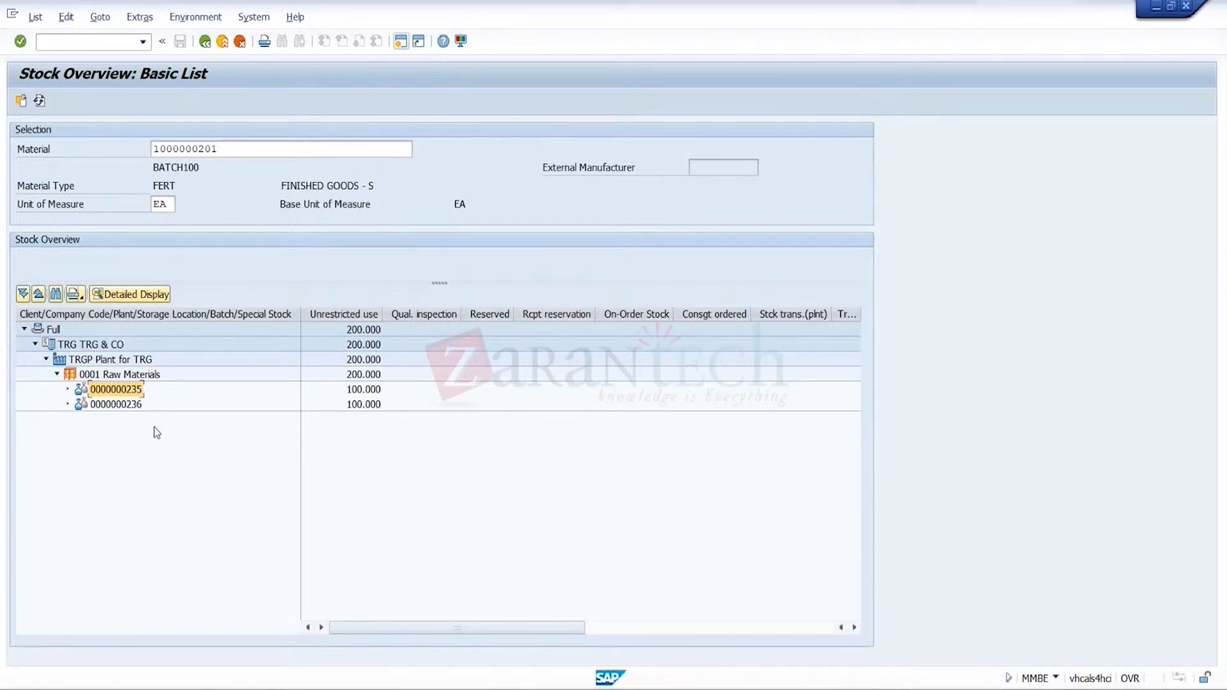
{"action": "left_click", "coordinate": [221, 45]}
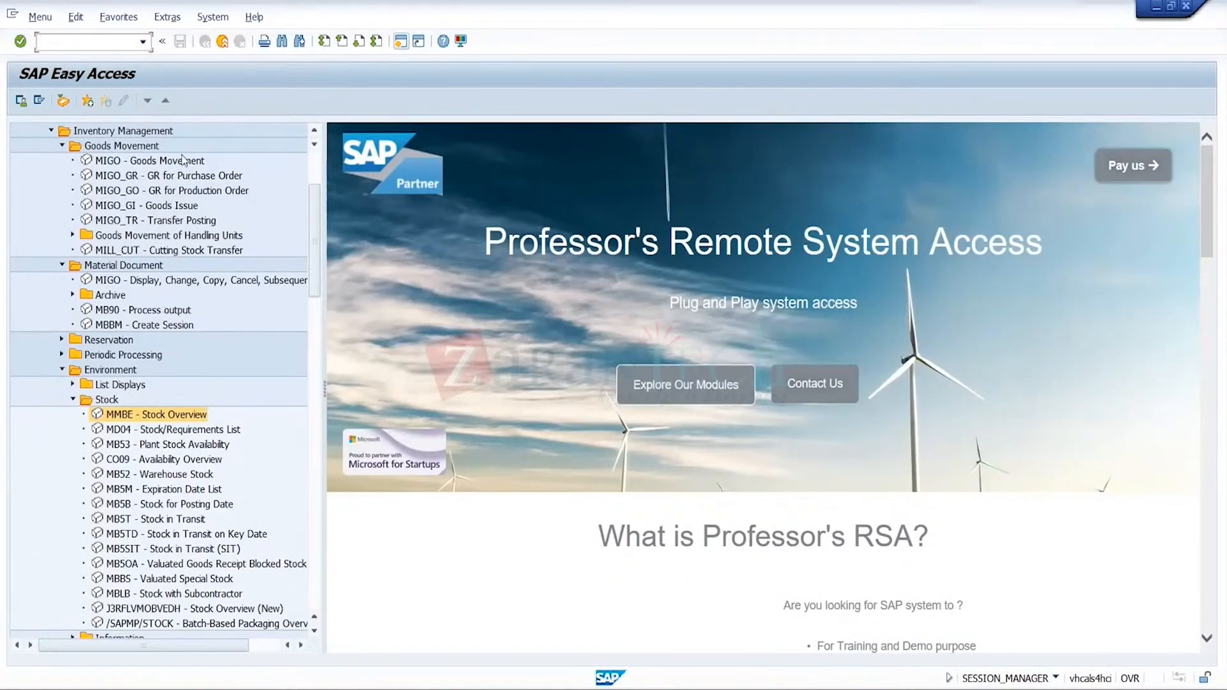
{"action": "double_click", "coordinate": [185, 163]}
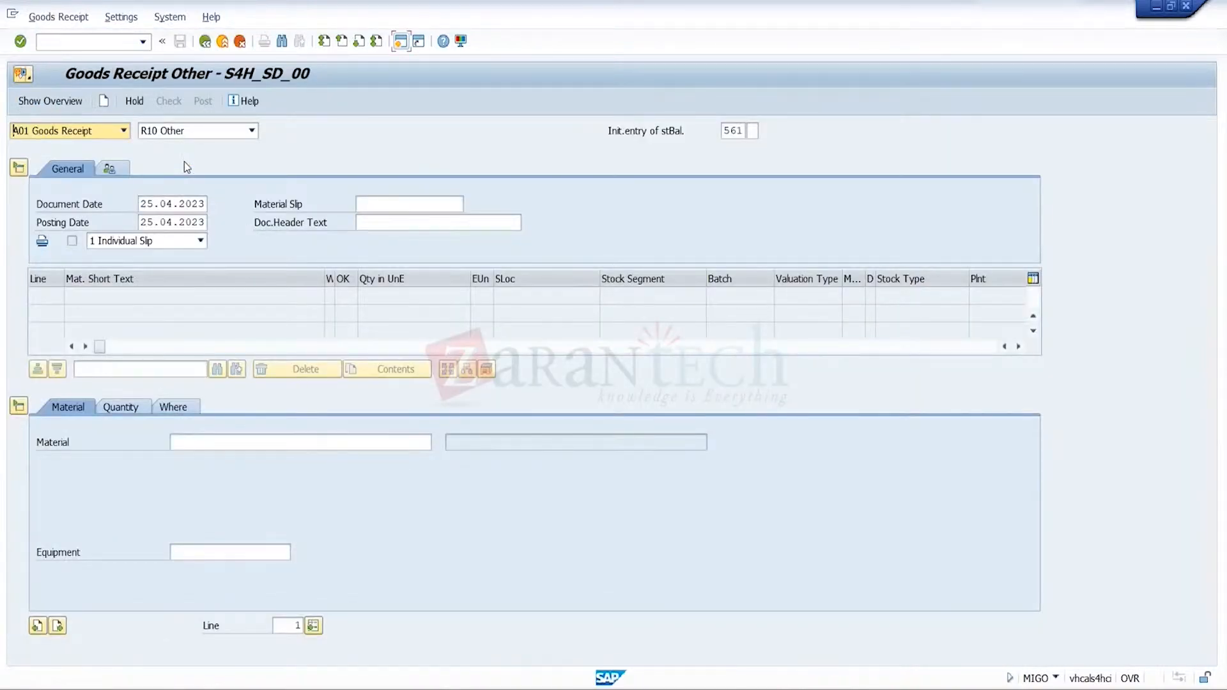
{"action": "left_click", "coordinate": [238, 443]}
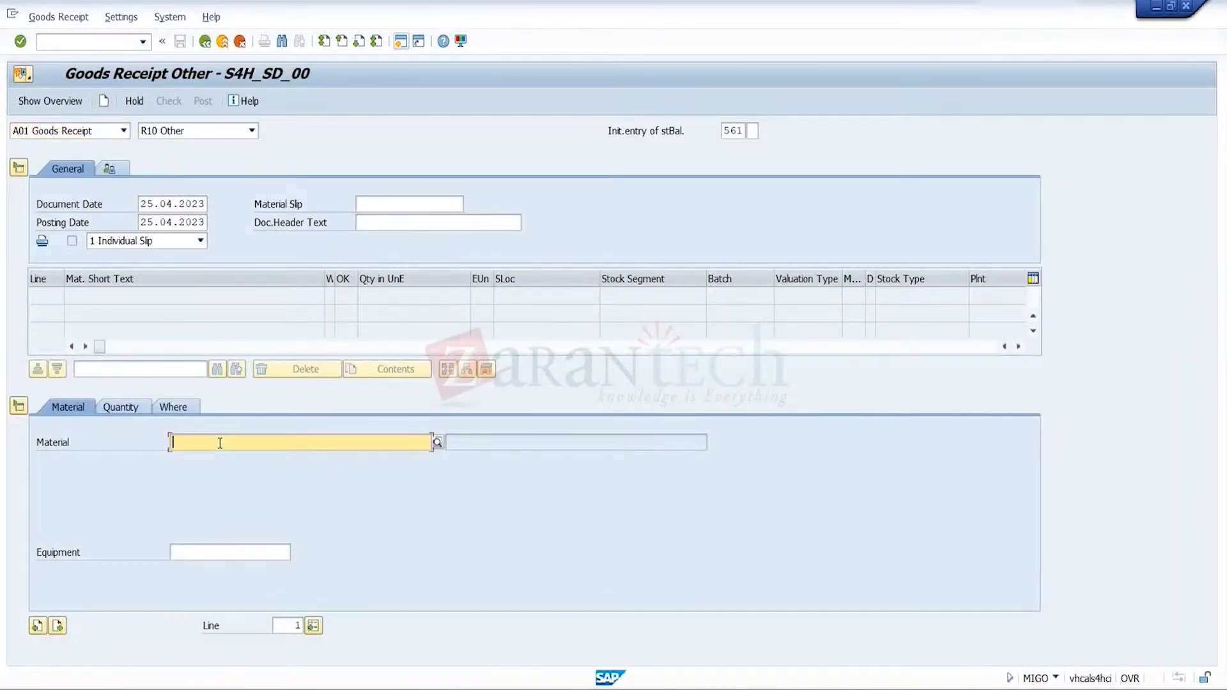
{"action": "left_click", "coordinate": [217, 459]}
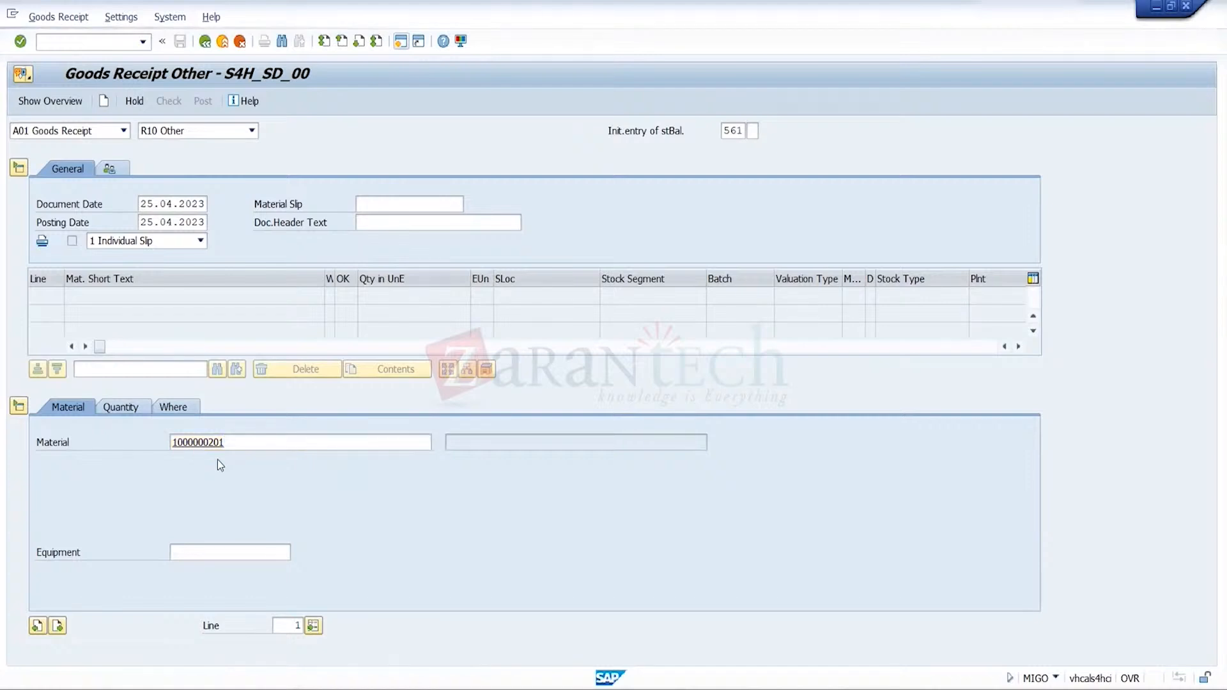
{"action": "key", "text": "Return"}
{"action": "left_click", "coordinate": [127, 407]}
{"action": "type", "text": "100"}
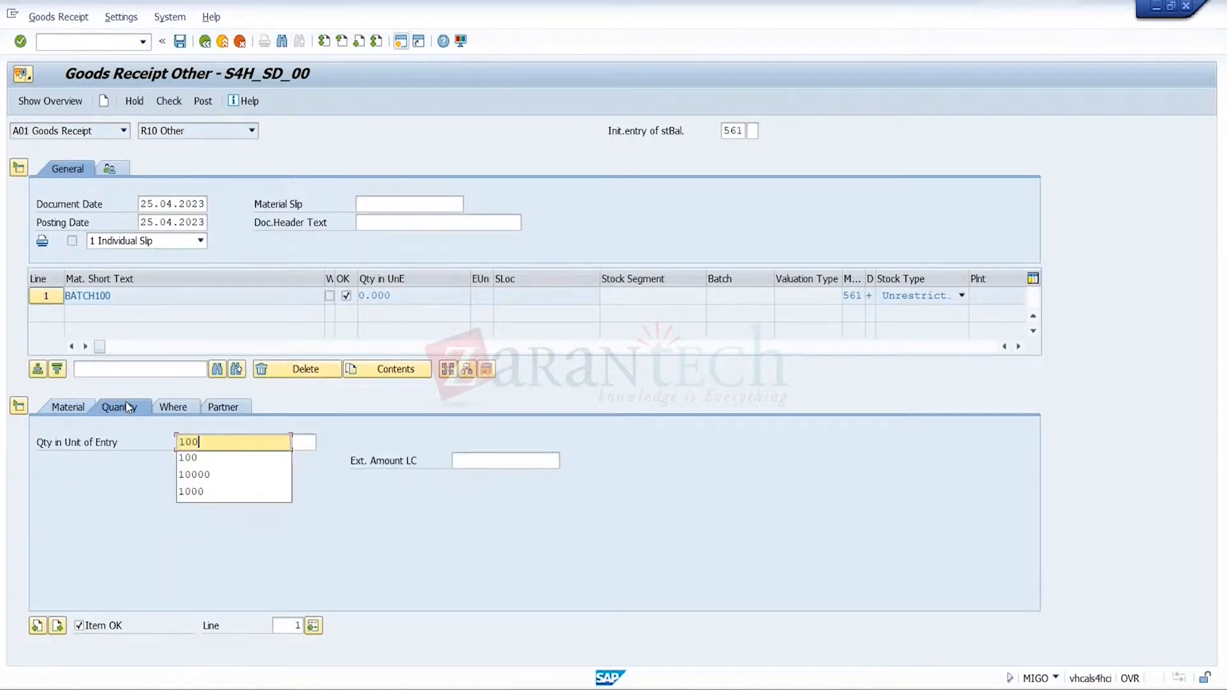
{"action": "key", "text": "Return"}
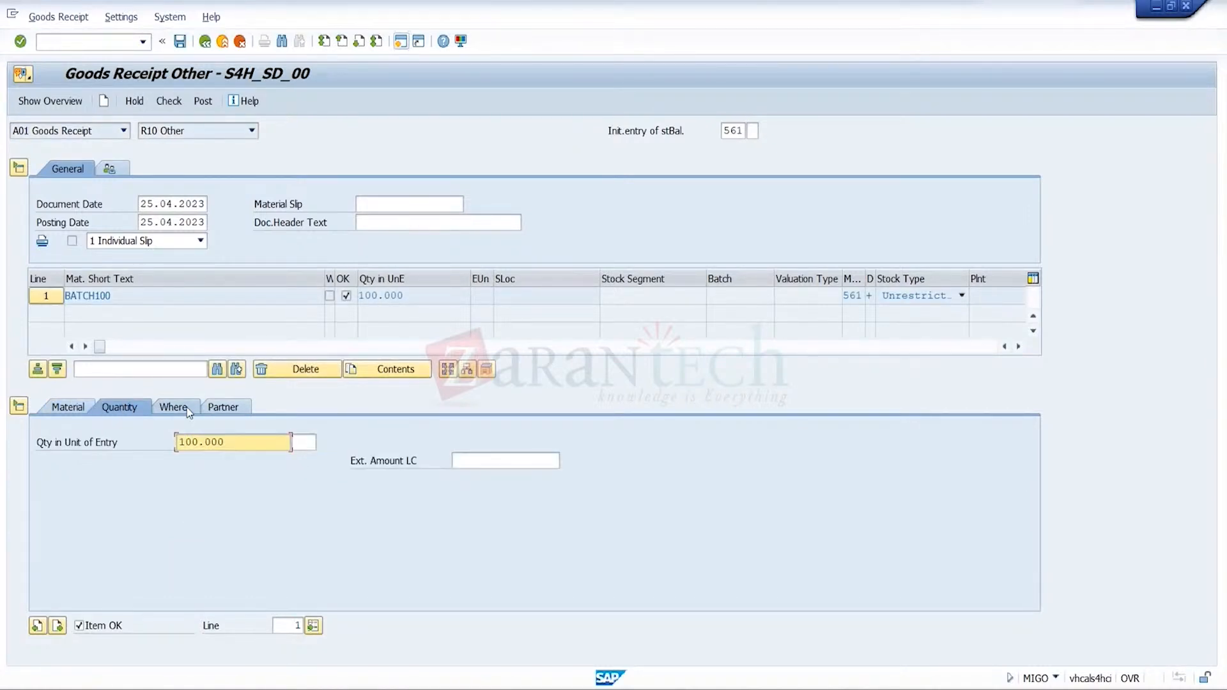
- Assign plant TRG1 and storage location 0001 to the goods receipt item, and check the document
{"action": "left_click", "coordinate": [187, 408]}
{"action": "left_click", "coordinate": [207, 479]}
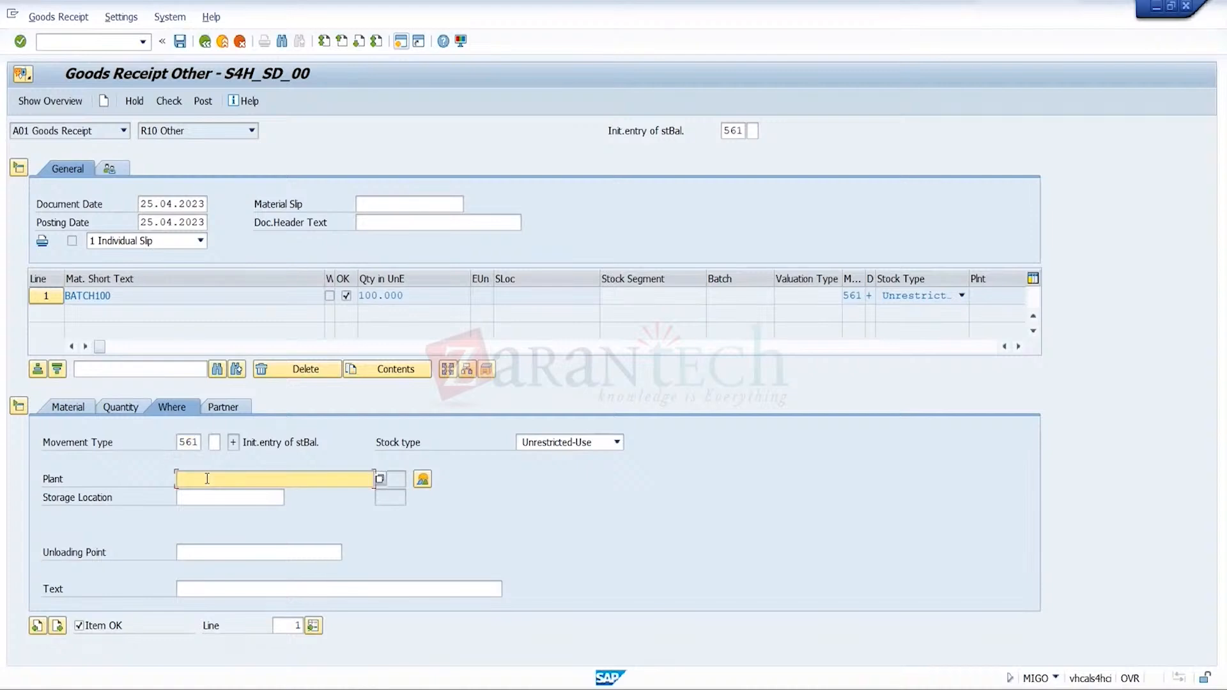
{"action": "type", "text": "TRG1"}
{"action": "key", "text": "Tab"}
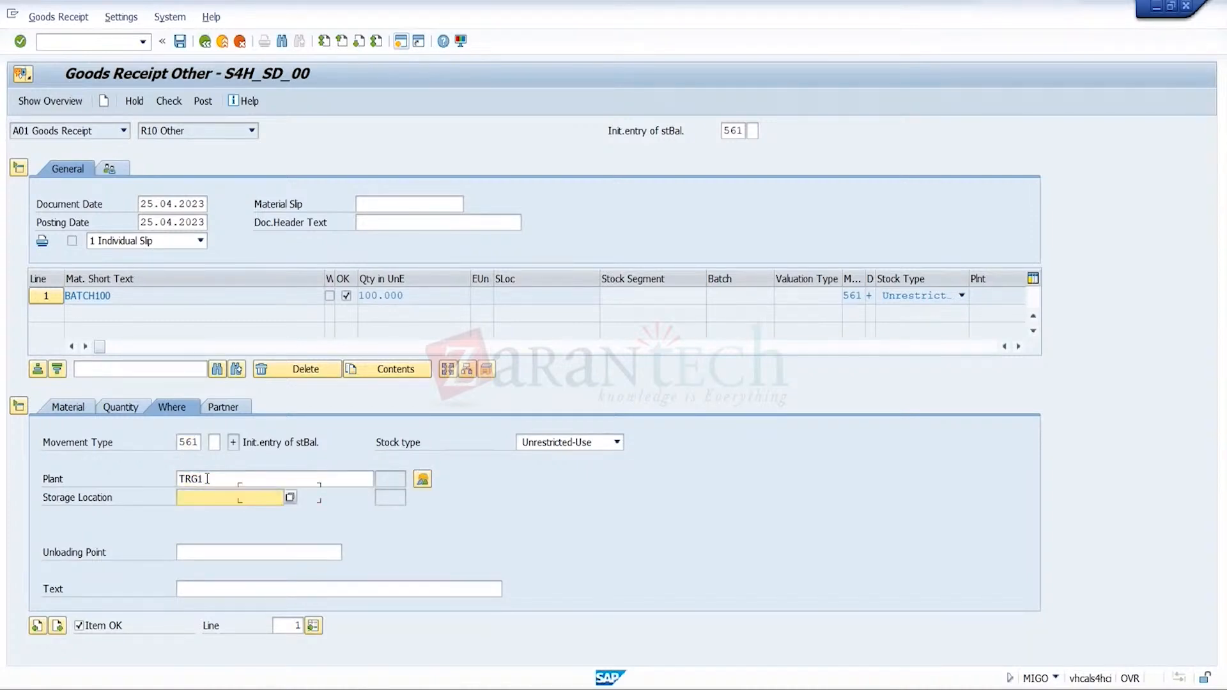
{"action": "type", "text": "0001"}
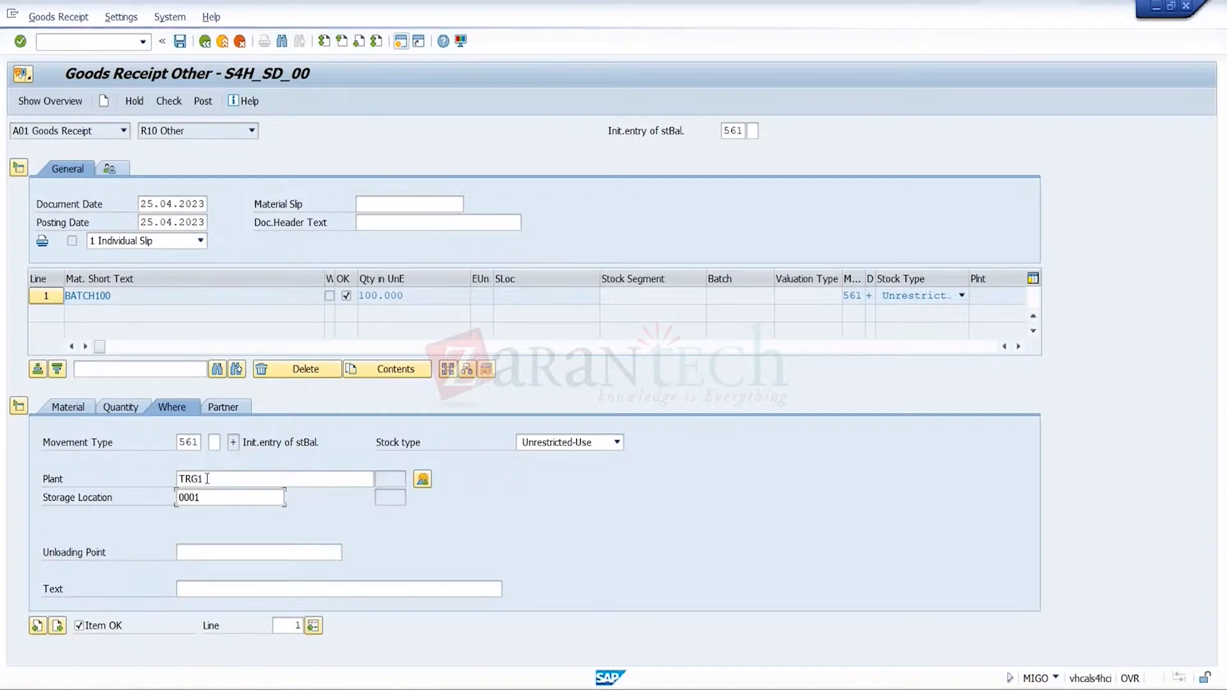
{"action": "key", "text": "Return"}
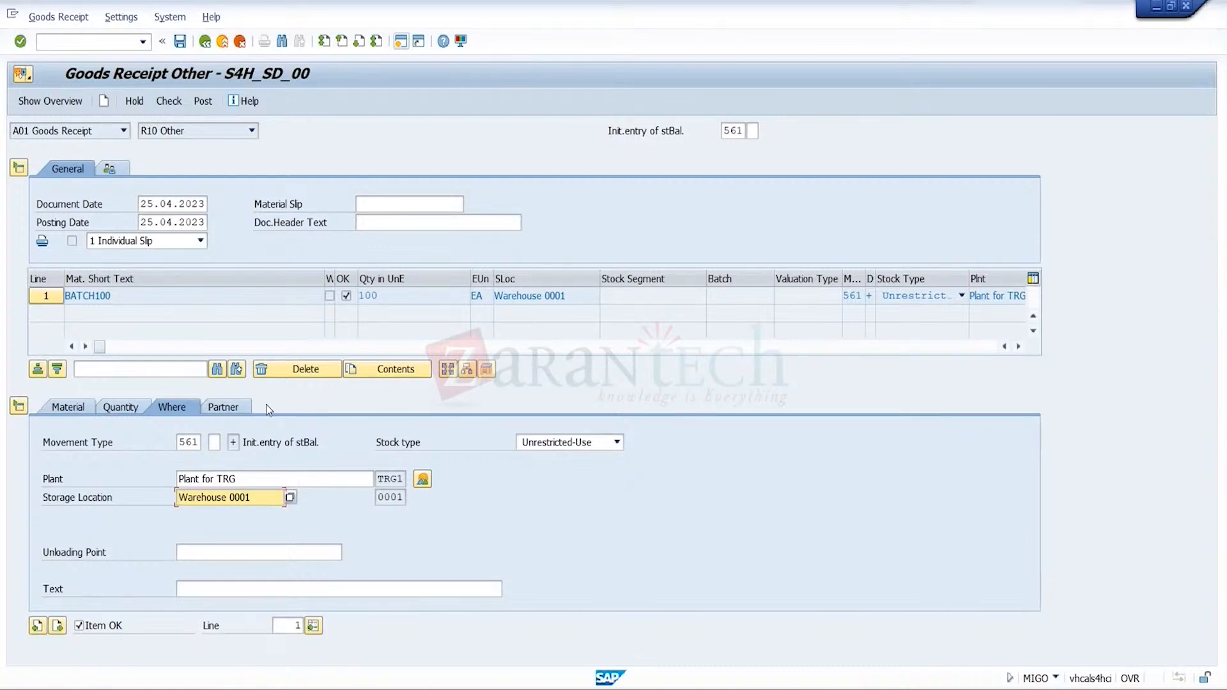
{"action": "left_click", "coordinate": [178, 98]}
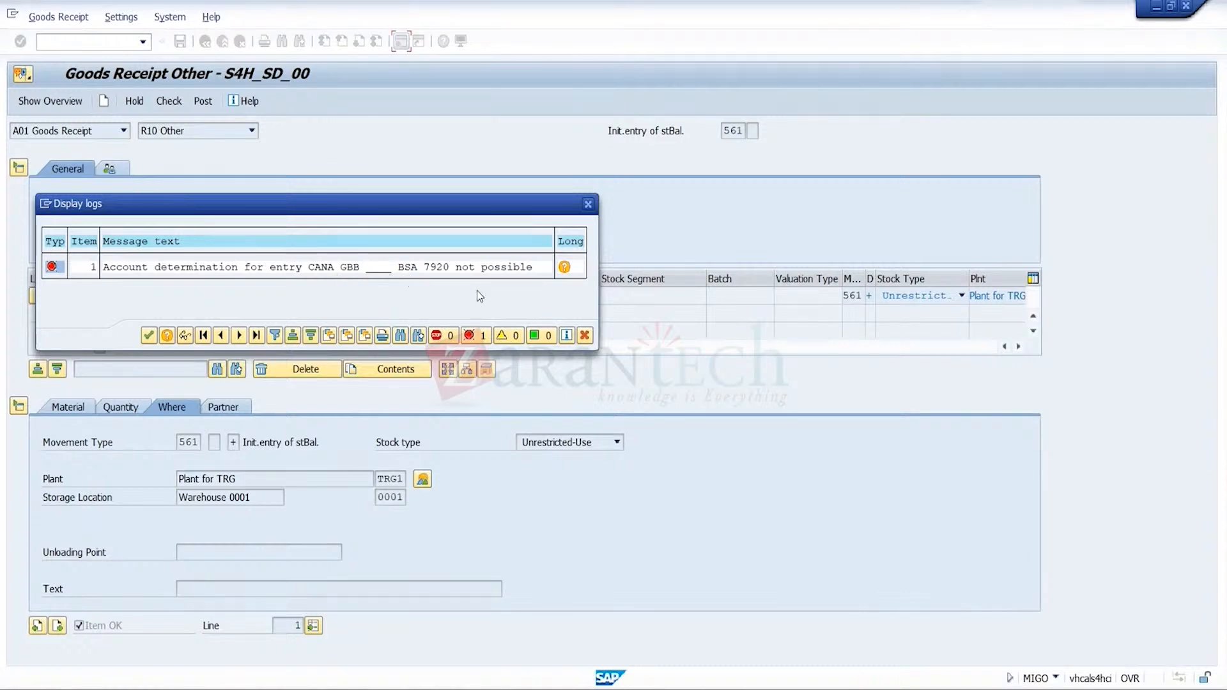
- Open the error's long text and proceed to the automatic posting account assignment, cancelling the valuation area entry
{"action": "left_click", "coordinate": [567, 269]}
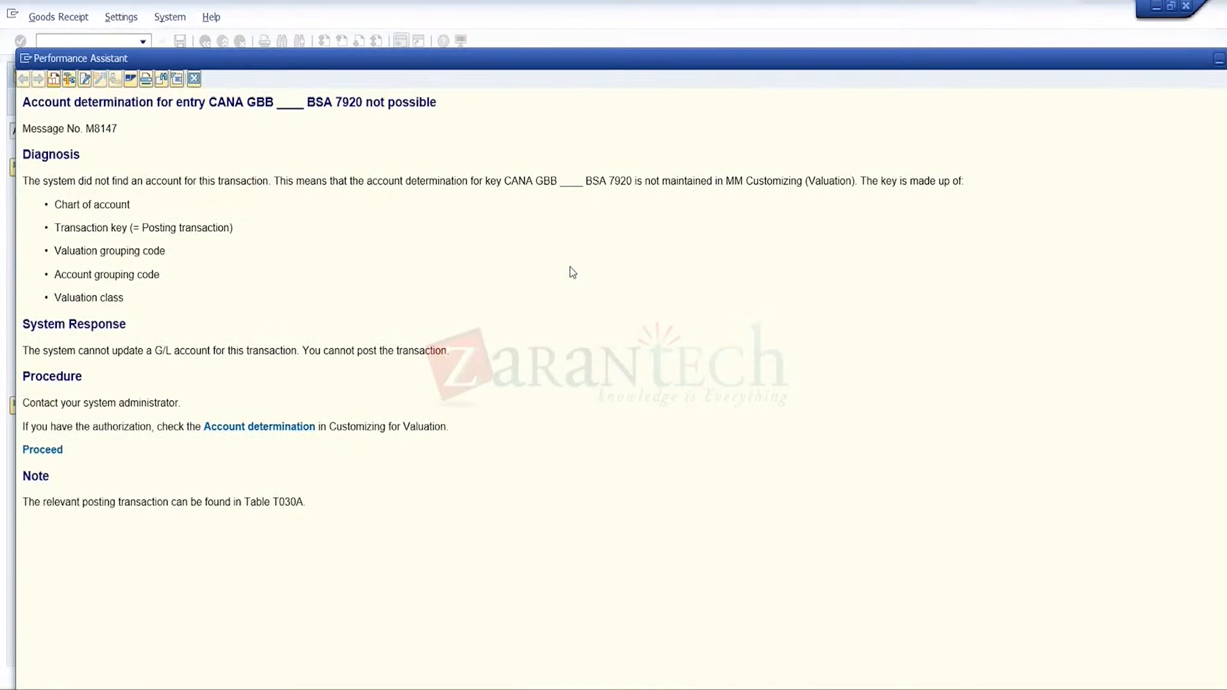
{"action": "left_click", "coordinate": [50, 454]}
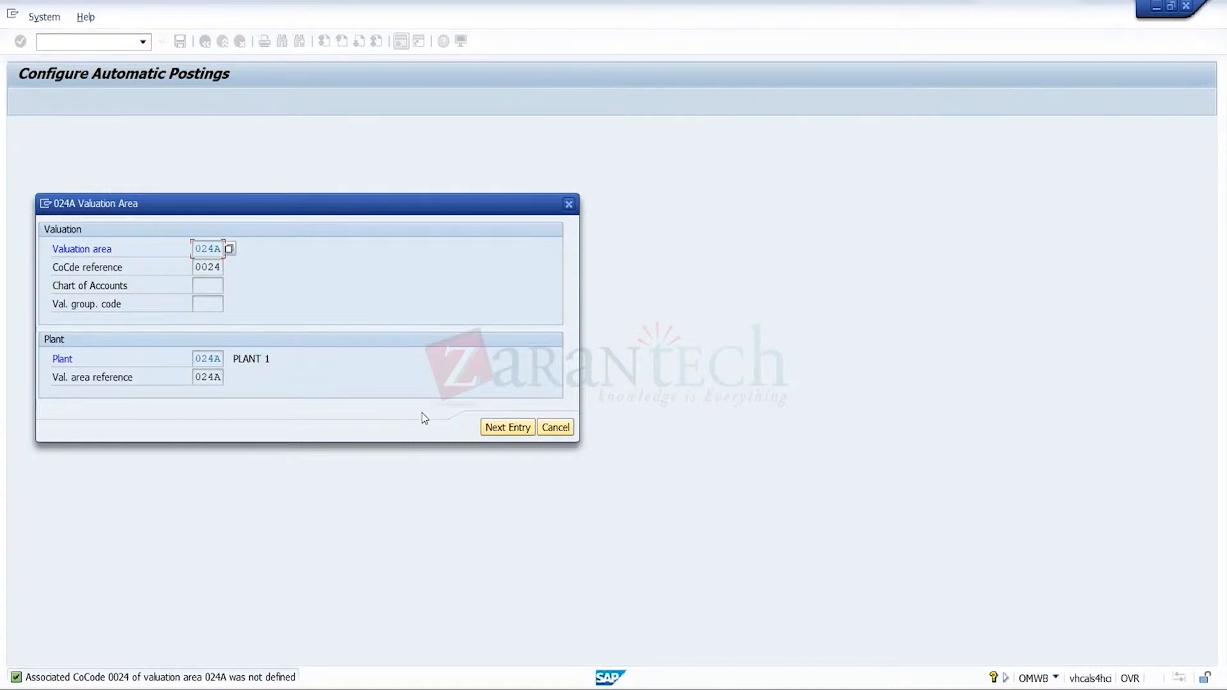
{"action": "left_click", "coordinate": [555, 427]}
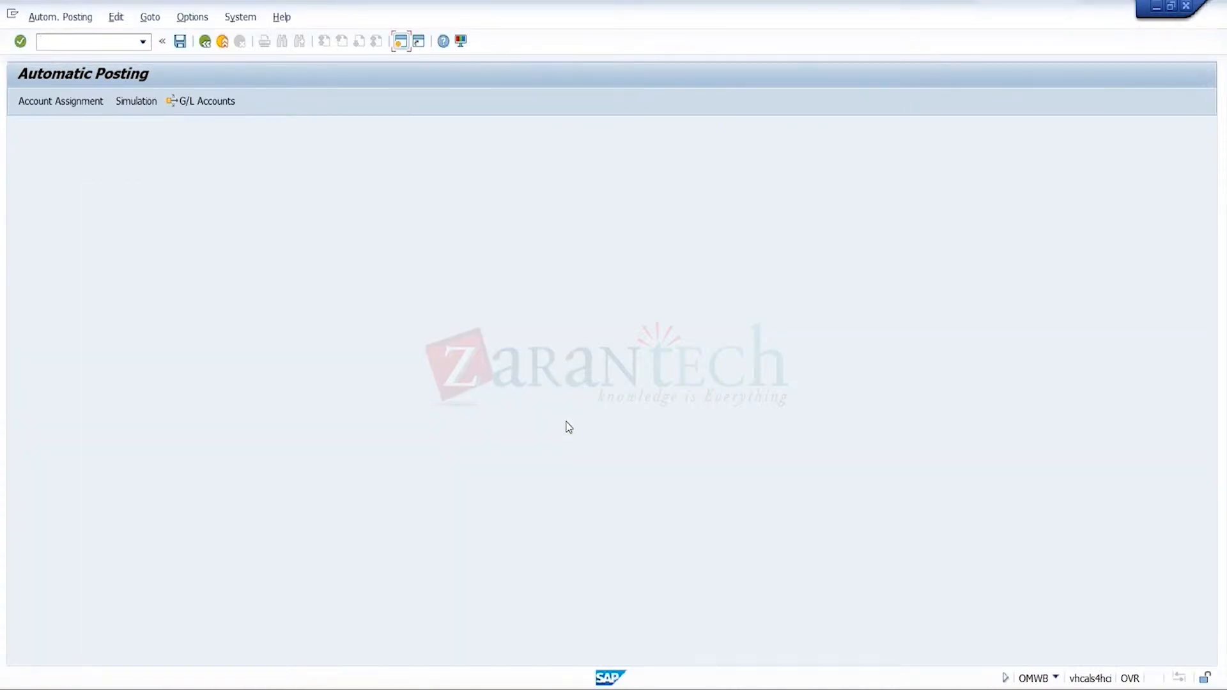
{"action": "left_click", "coordinate": [76, 101]}
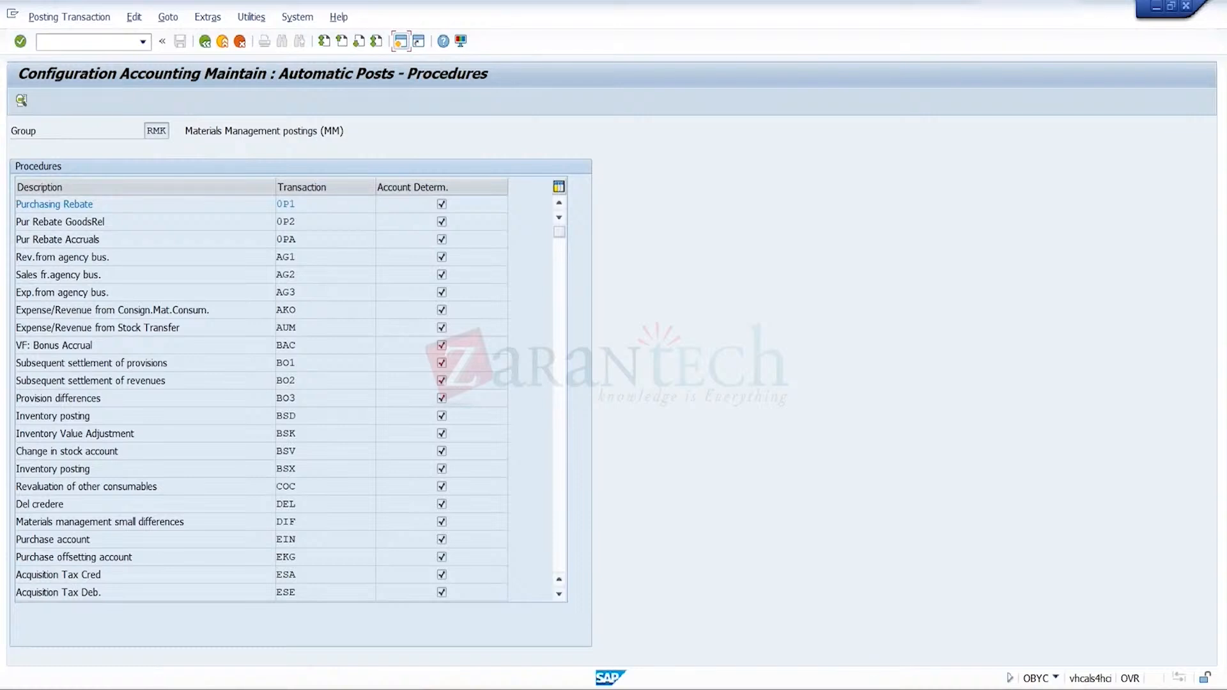
- Open the account assignments of transaction GBB, Offsetting entry for inventory posting, for chart of accounts CANA
{"action": "left_click", "coordinate": [1119, 658]}
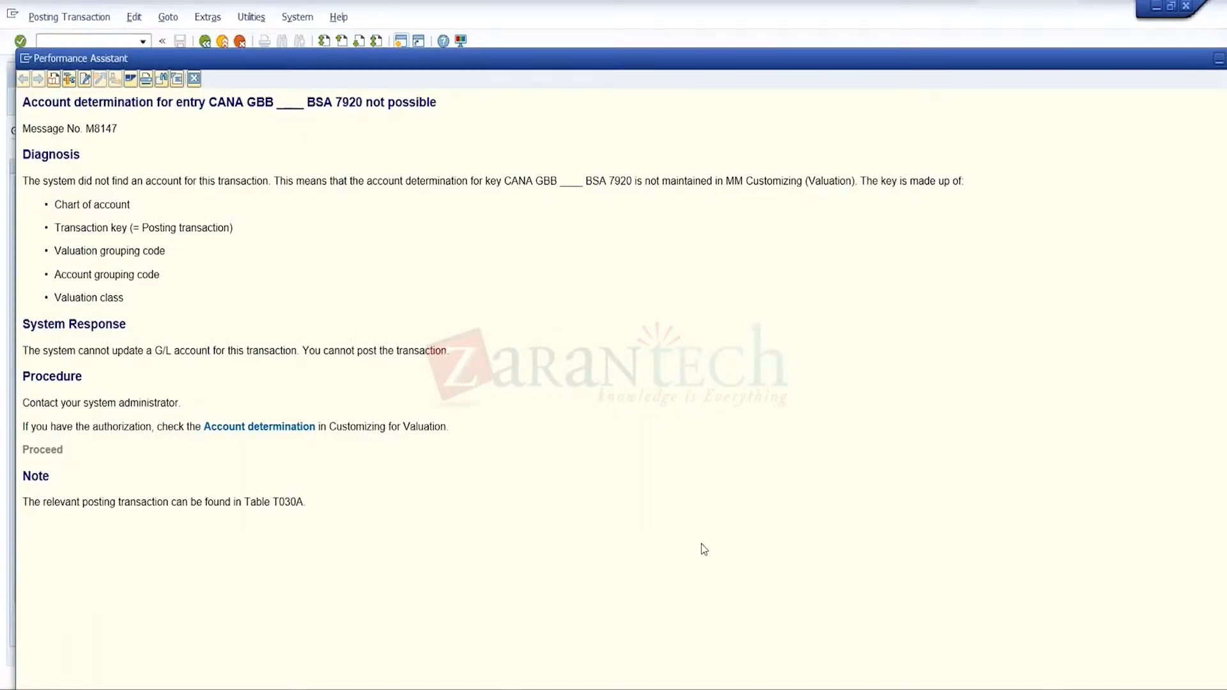
{"action": "mouse_move", "coordinate": [677, 689]}
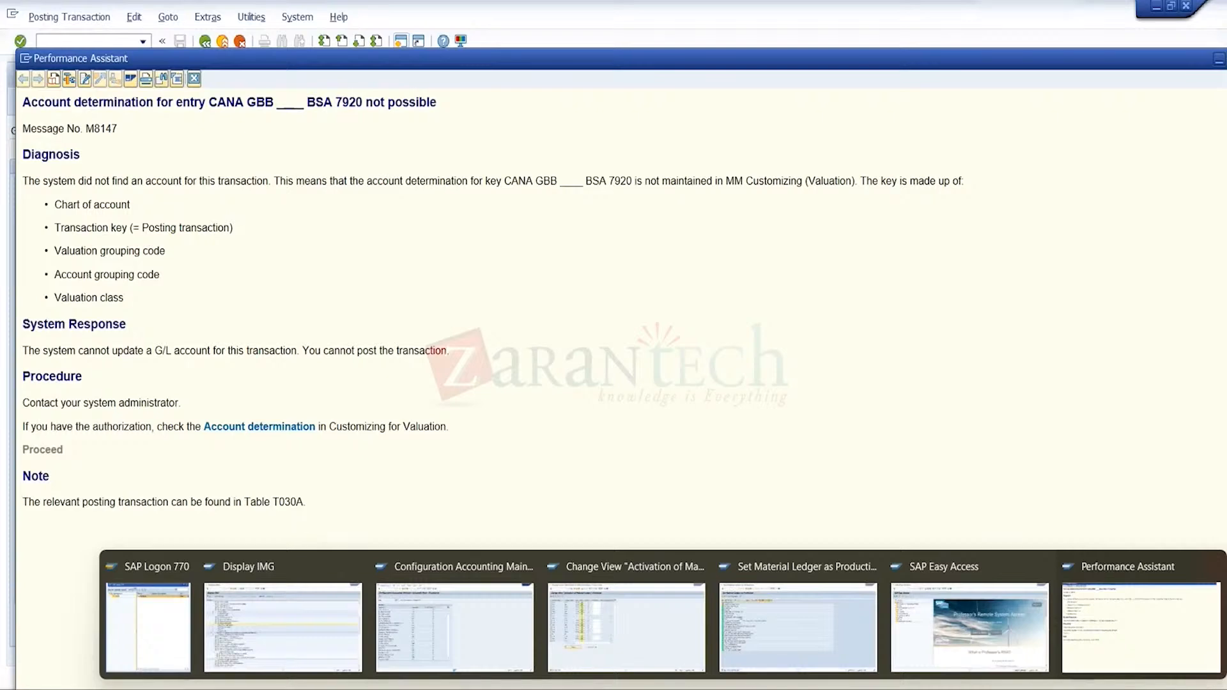
{"action": "left_click", "coordinate": [423, 617]}
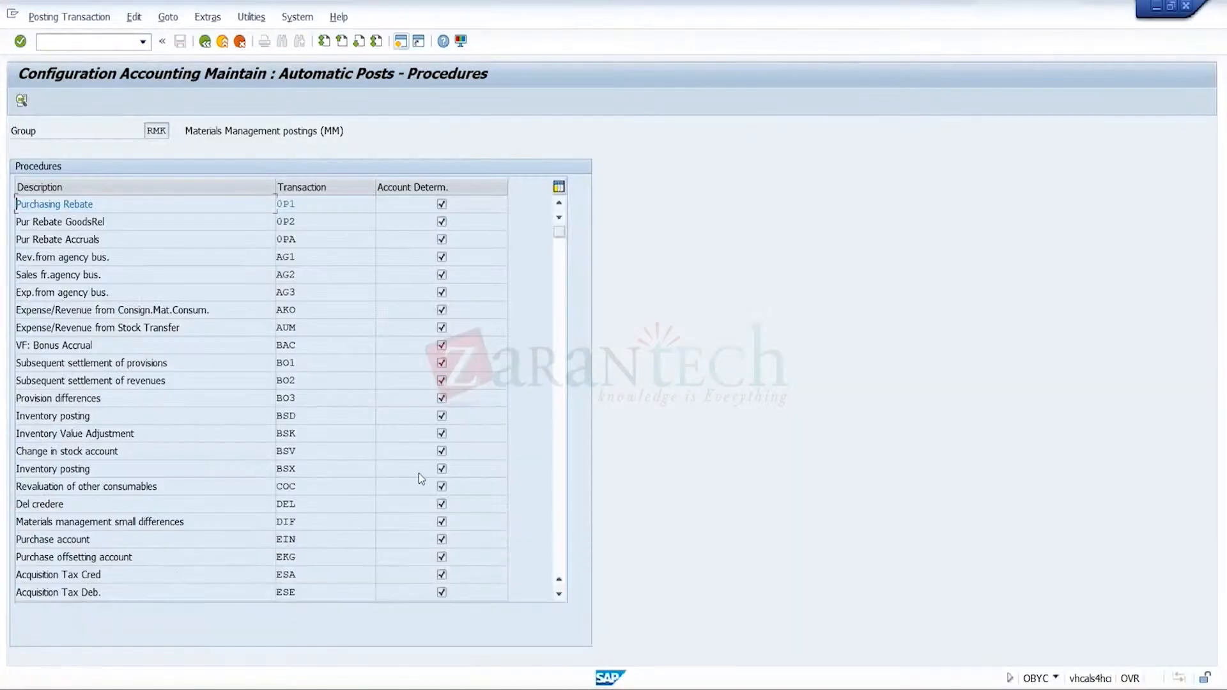
{"action": "left_click", "coordinate": [561, 527]}
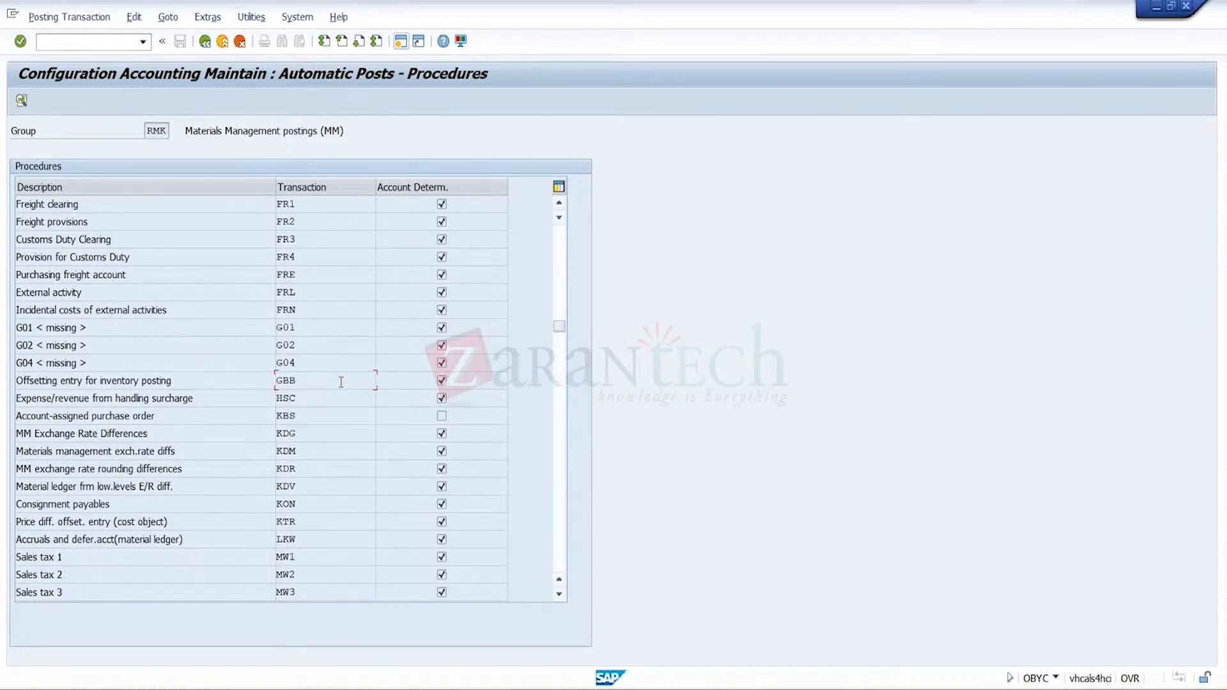
{"action": "double_click", "coordinate": [341, 382]}
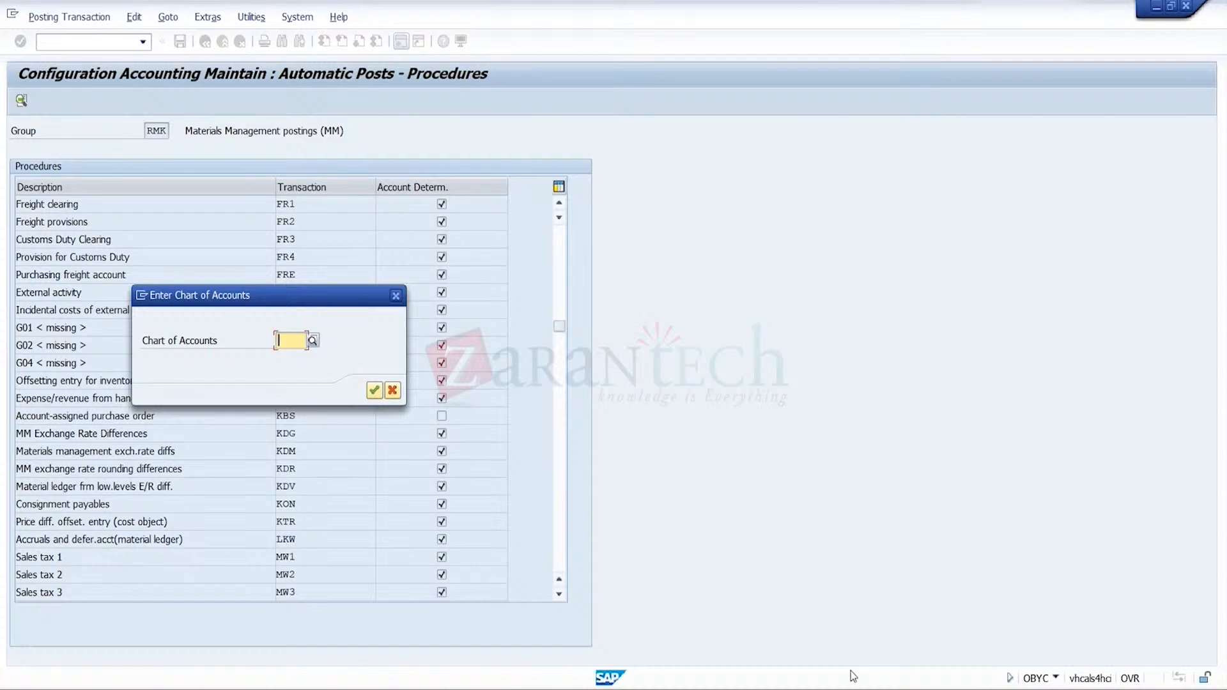
{"action": "mouse_move", "coordinate": [850, 681]}
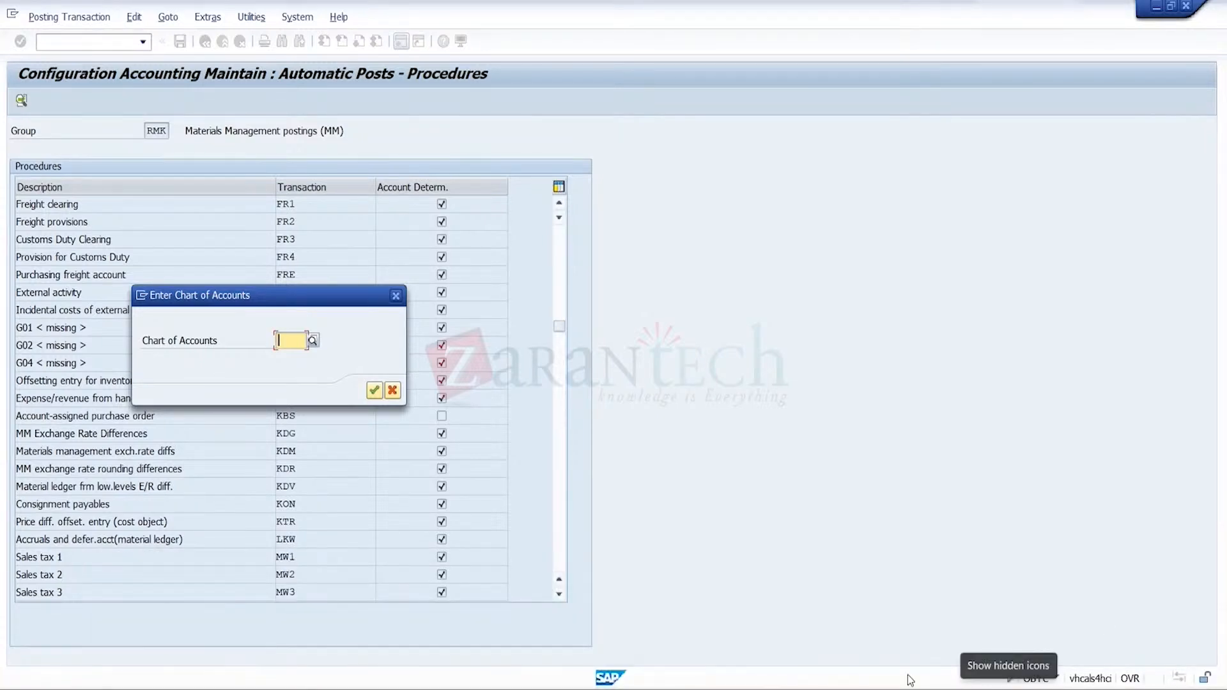
{"action": "left_click", "coordinate": [1120, 645]}
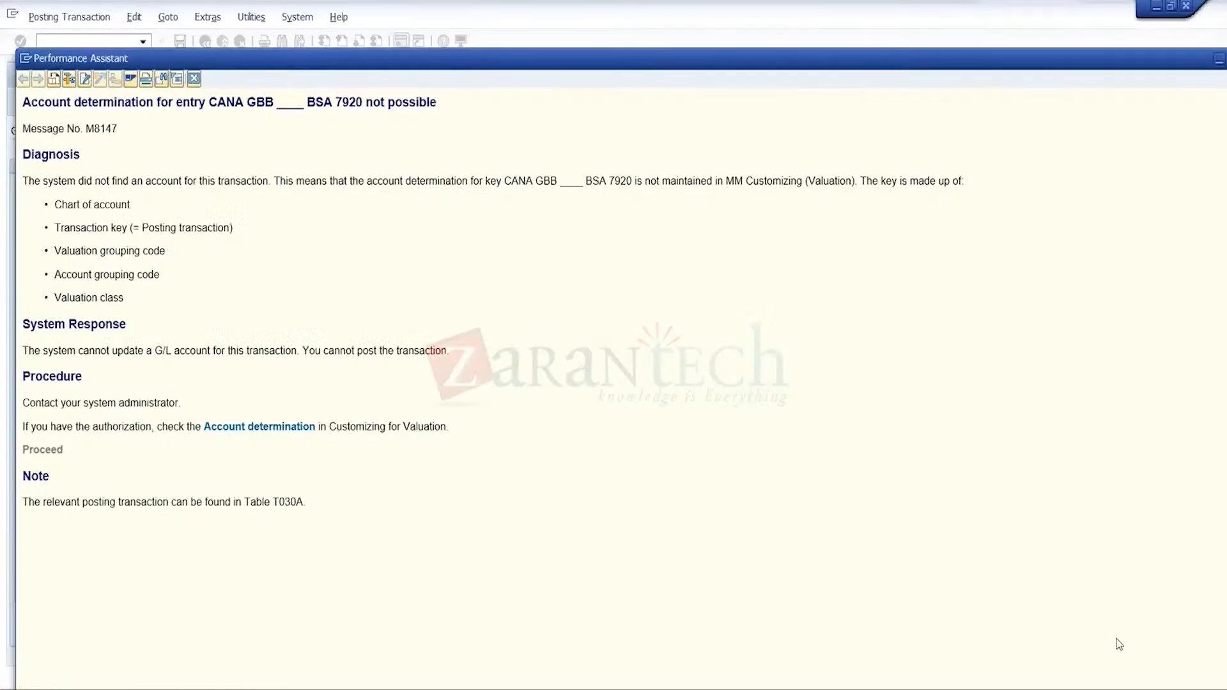
{"action": "mouse_move", "coordinate": [850, 681]}
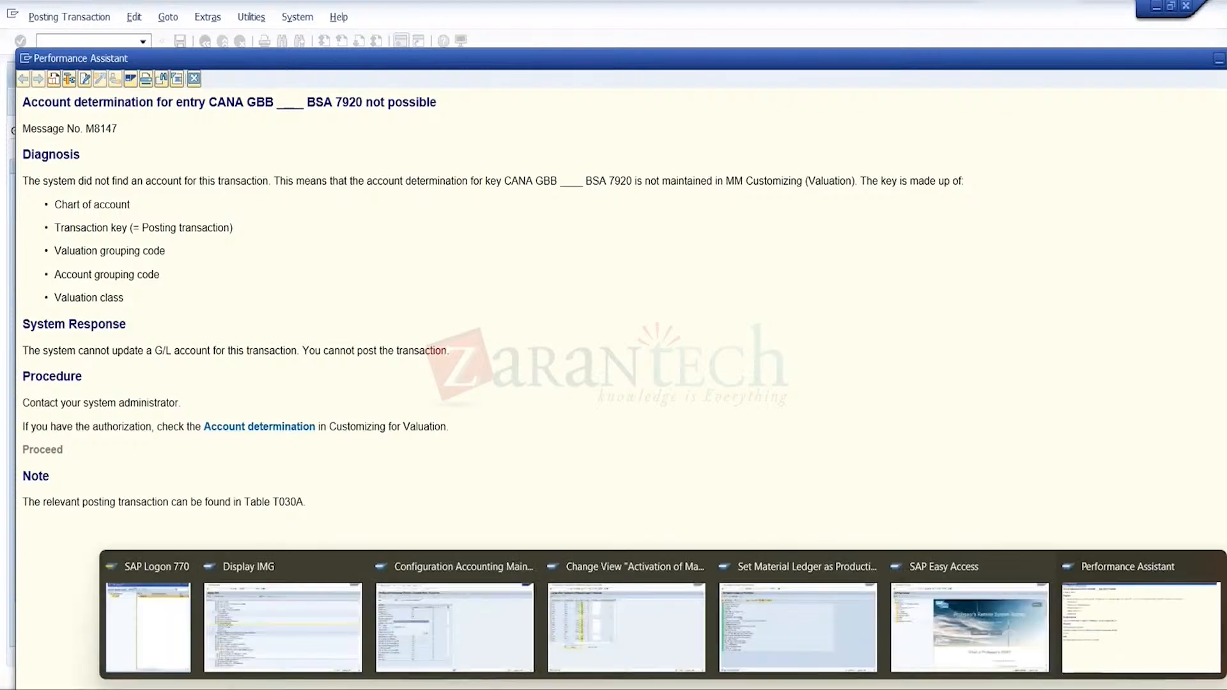
{"action": "left_click", "coordinate": [475, 626]}
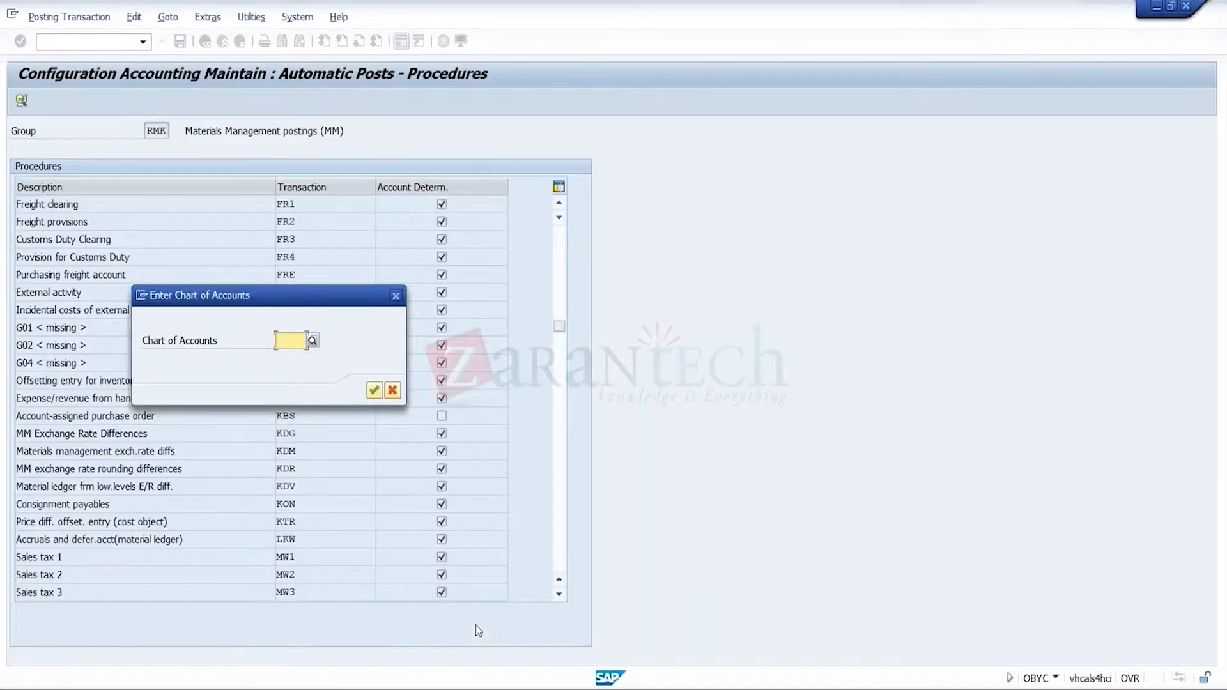
{"action": "type", "text": "CANA"}
{"action": "key", "text": "Return"}
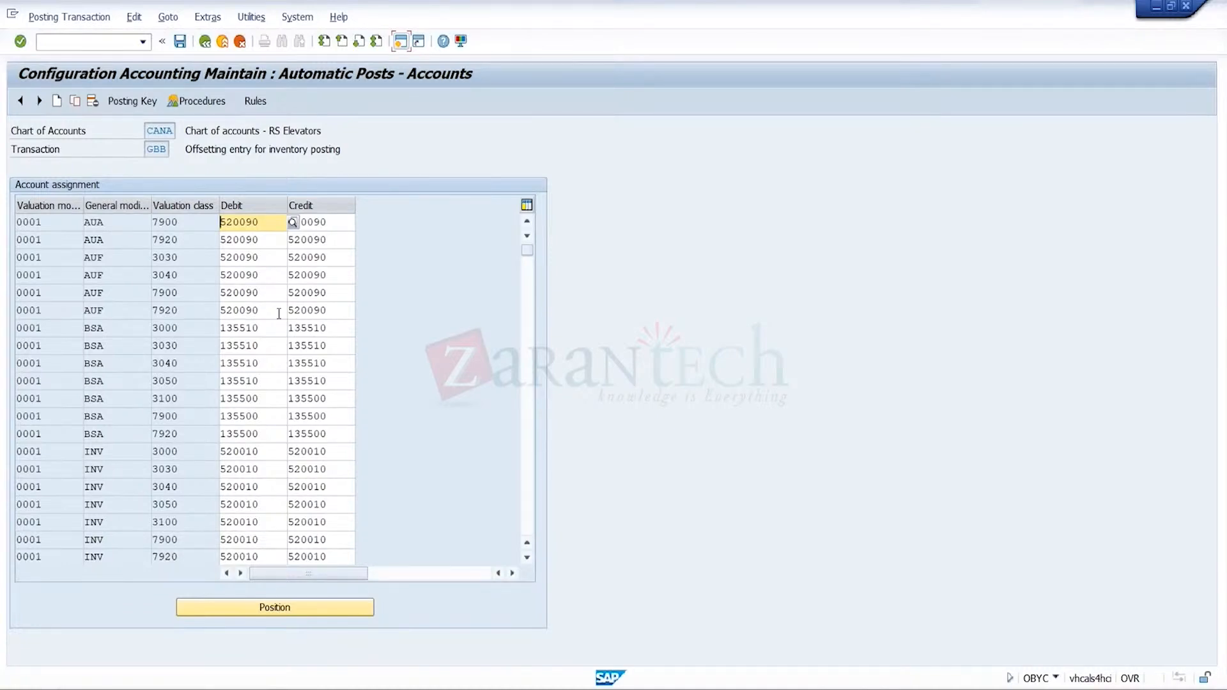
- Create a new GBB account assignment entry with a blank valuation modifier and general modification BSA, consulting the key in the error text
{"action": "left_click_drag", "start_coordinate": [267, 312], "coordinate": [181, 312]}
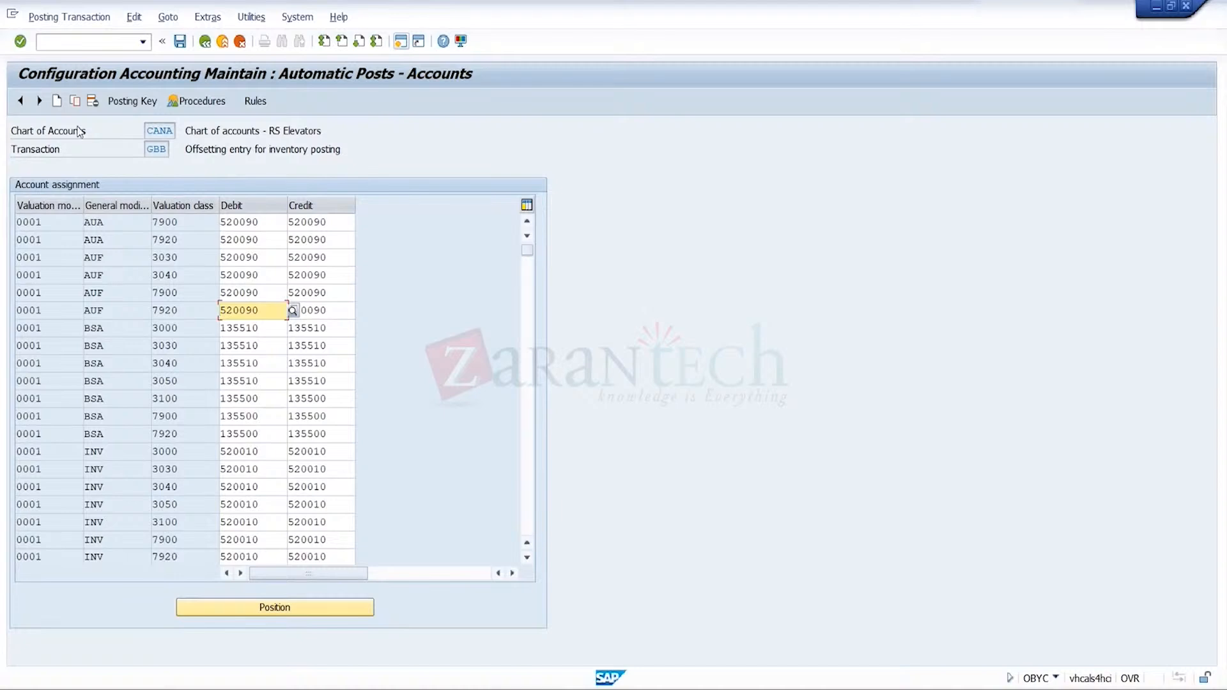
{"action": "left_click", "coordinate": [57, 101]}
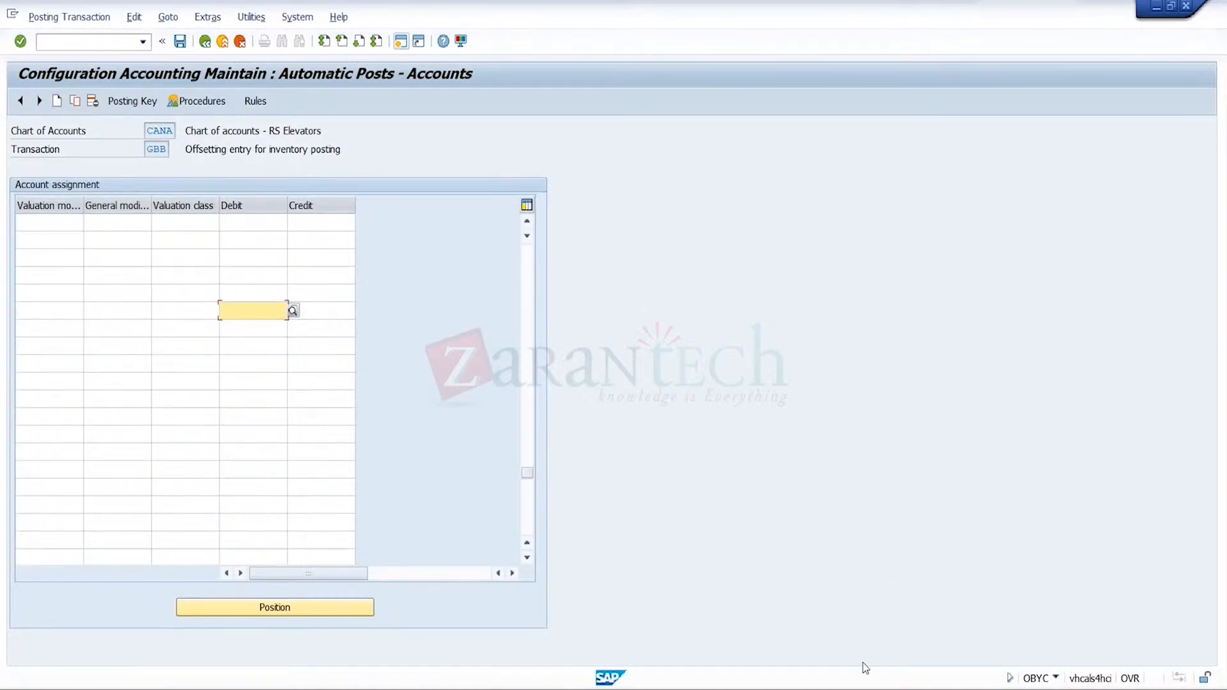
{"action": "left_click", "coordinate": [1115, 616]}
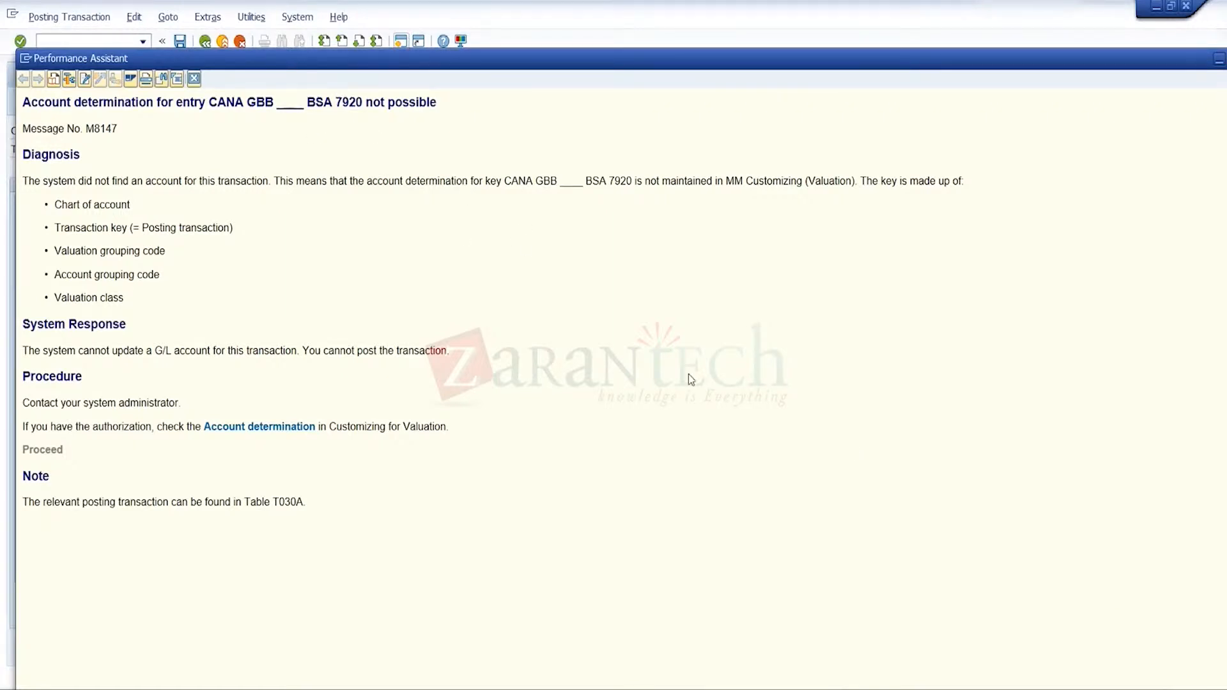
{"action": "mouse_move", "coordinate": [854, 687]}
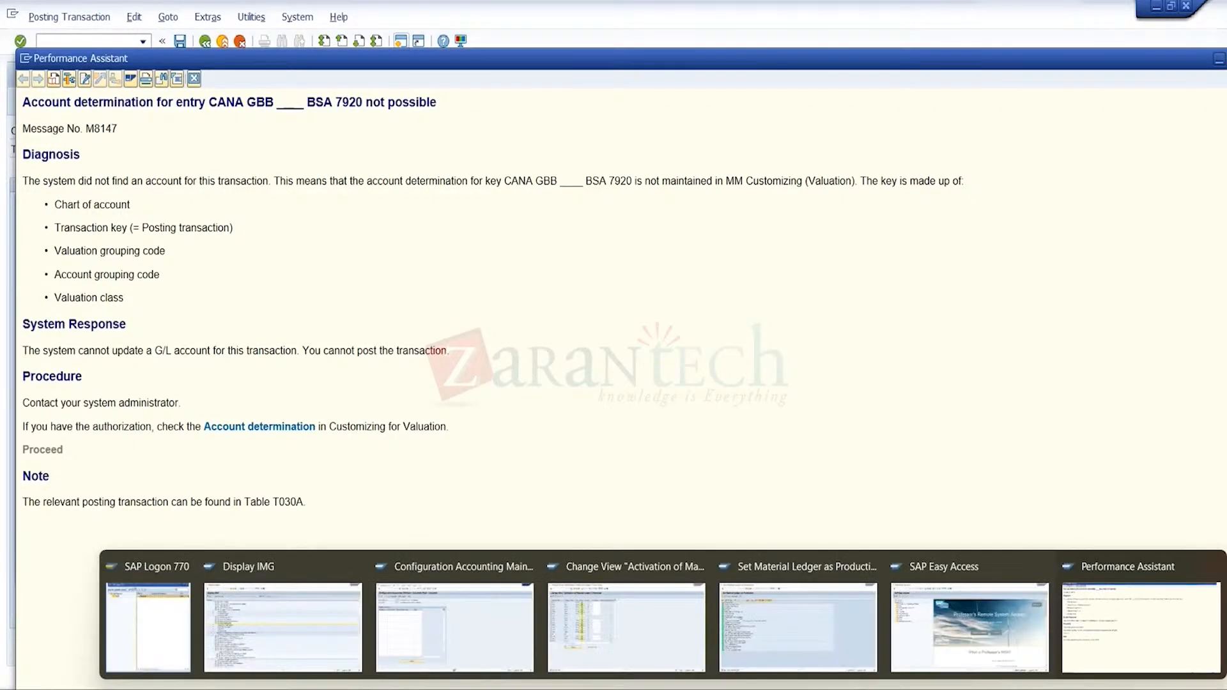
{"action": "left_click", "coordinate": [441, 598]}
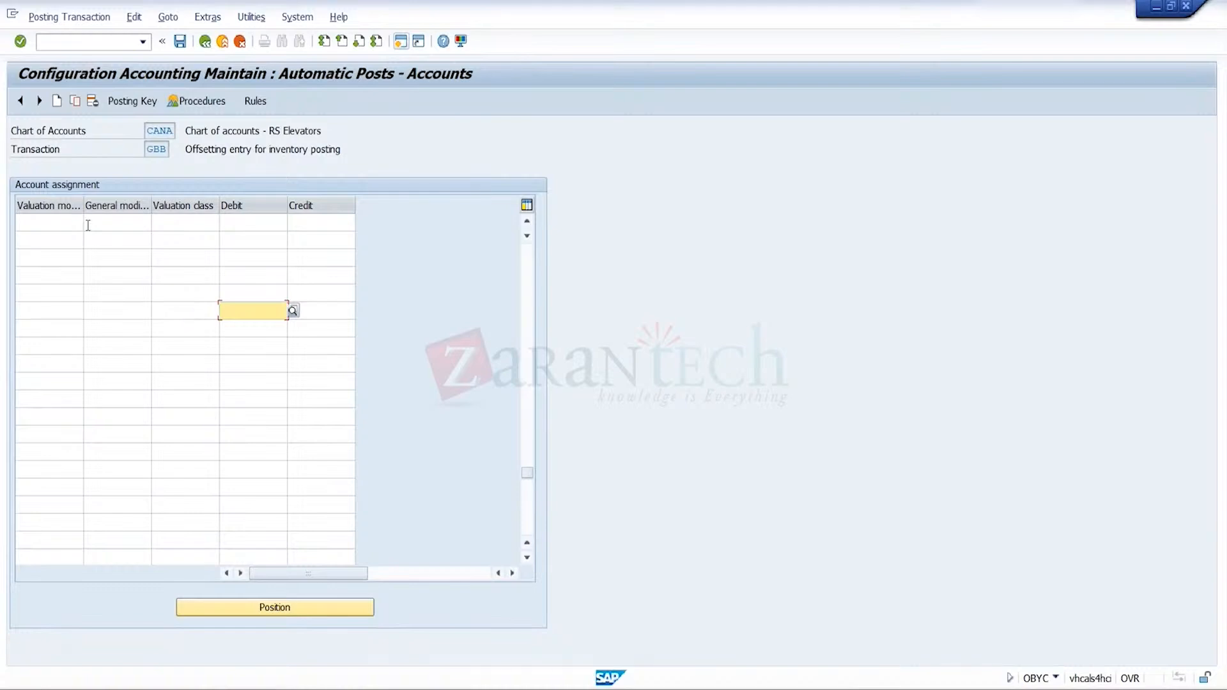
{"action": "left_click", "coordinate": [56, 224]}
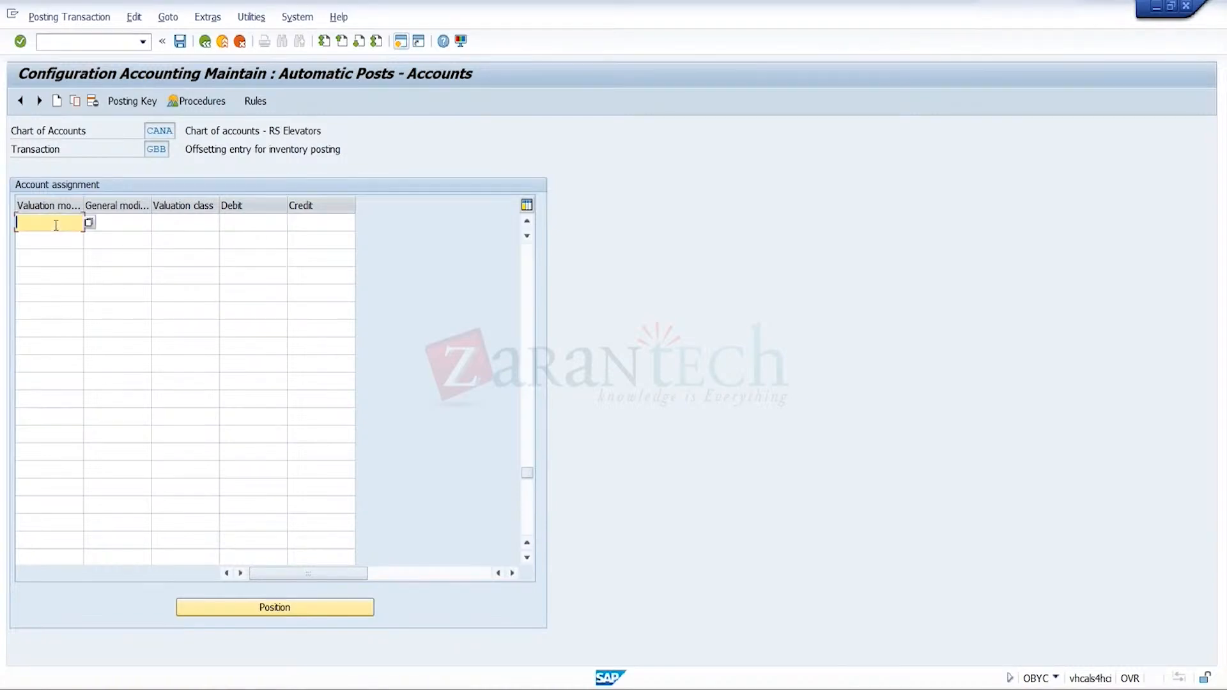
{"action": "left_click", "coordinate": [122, 227]}
{"action": "type", "text": "BS"}
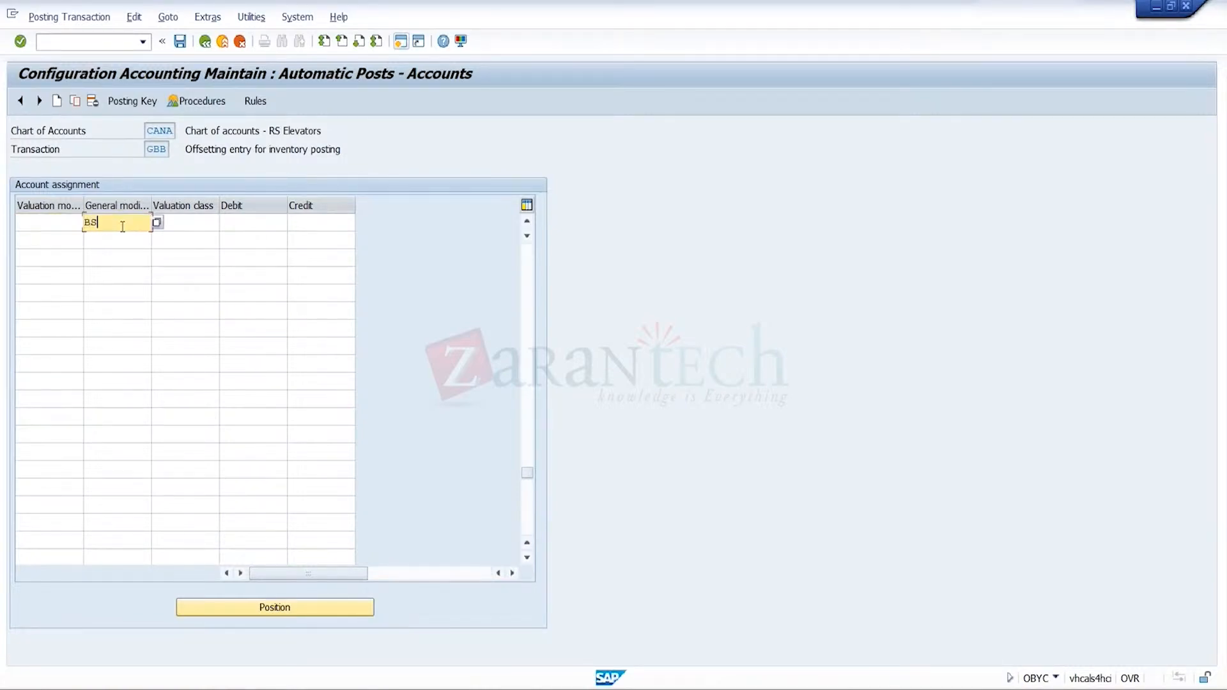
{"action": "type", "text": "A"}
{"action": "mouse_move", "coordinate": [619, 687]}
{"action": "mouse_move", "coordinate": [1144, 603]}
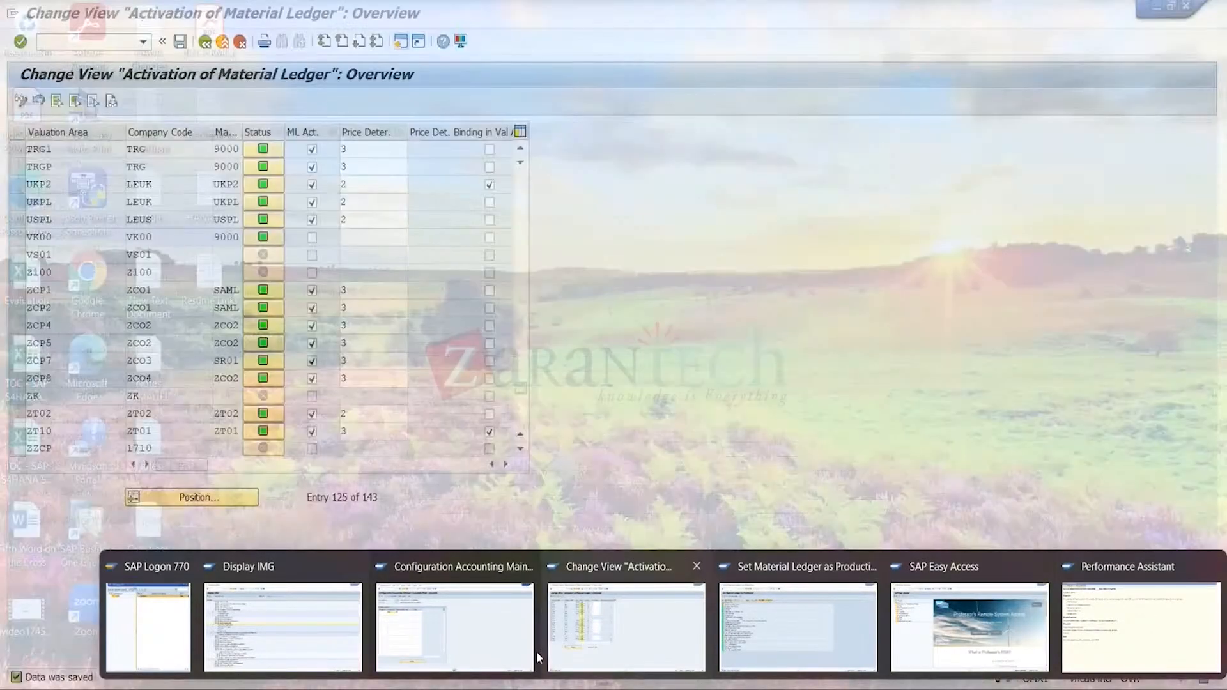
{"action": "left_click", "coordinate": [476, 623]}
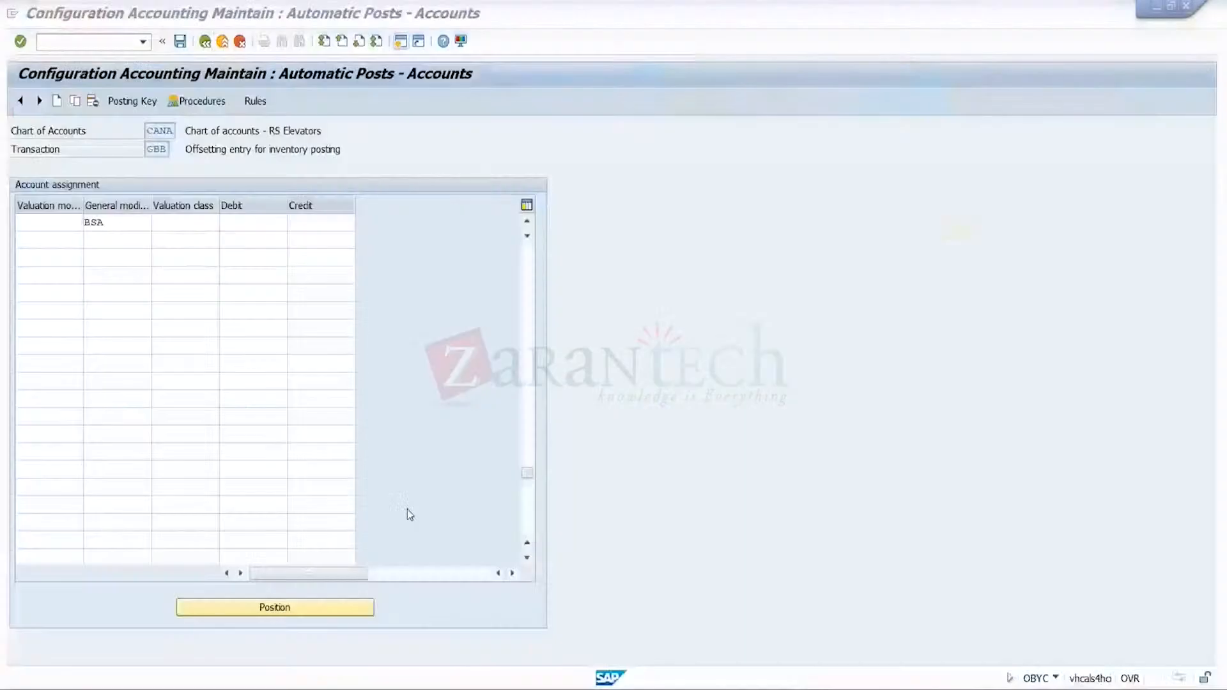
- Set valuation class 7920 for the new BSA entry, with G/L account 520090 as both debit and credit account
{"action": "left_click", "coordinate": [202, 226]}
{"action": "type", "text": "7920"}
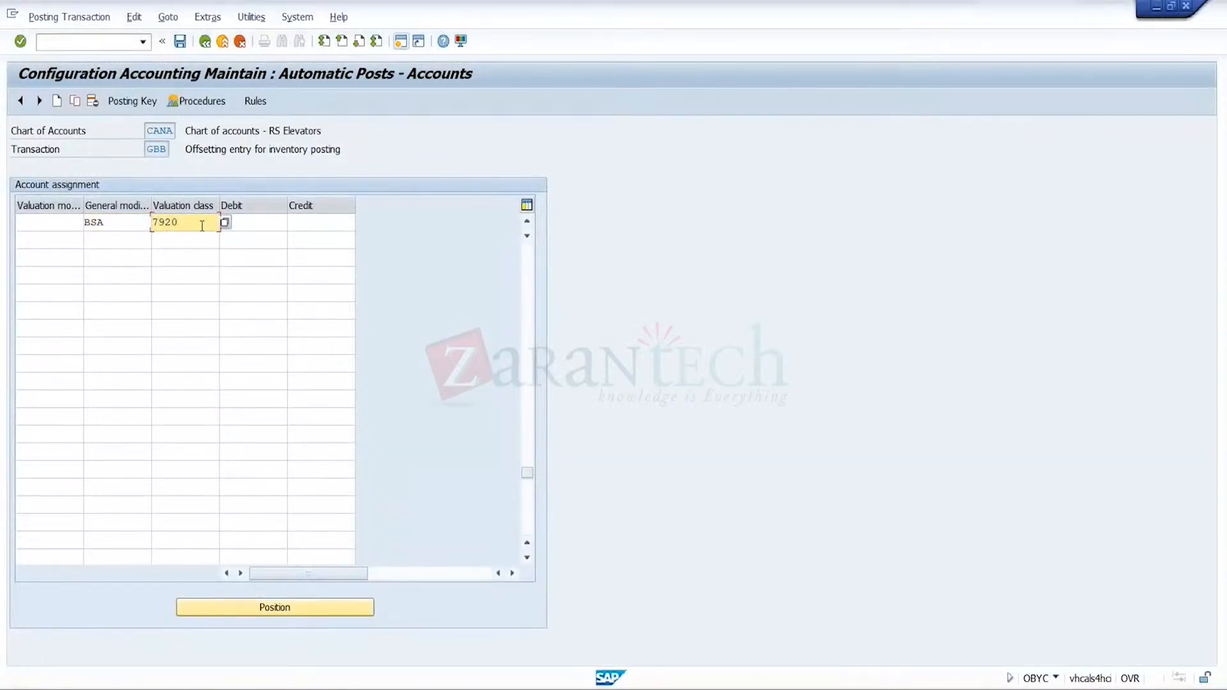
{"action": "key", "text": "Tab"}
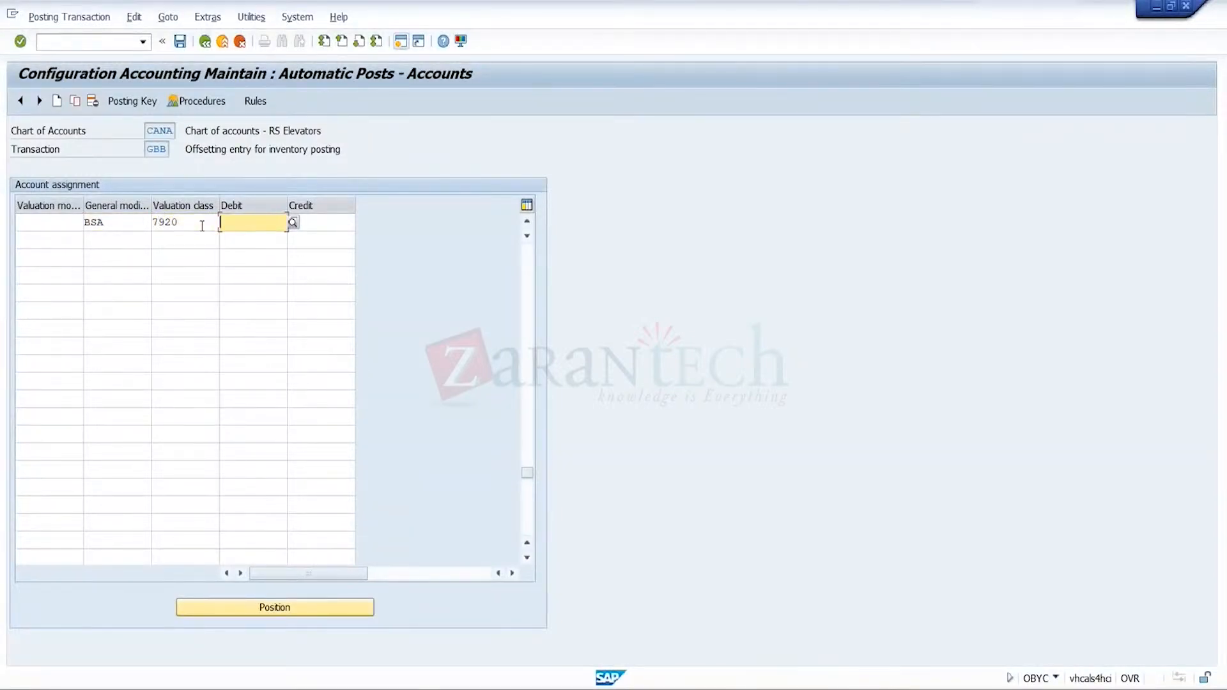
{"action": "type", "text": "520090"}
{"action": "key", "text": "Tab"}
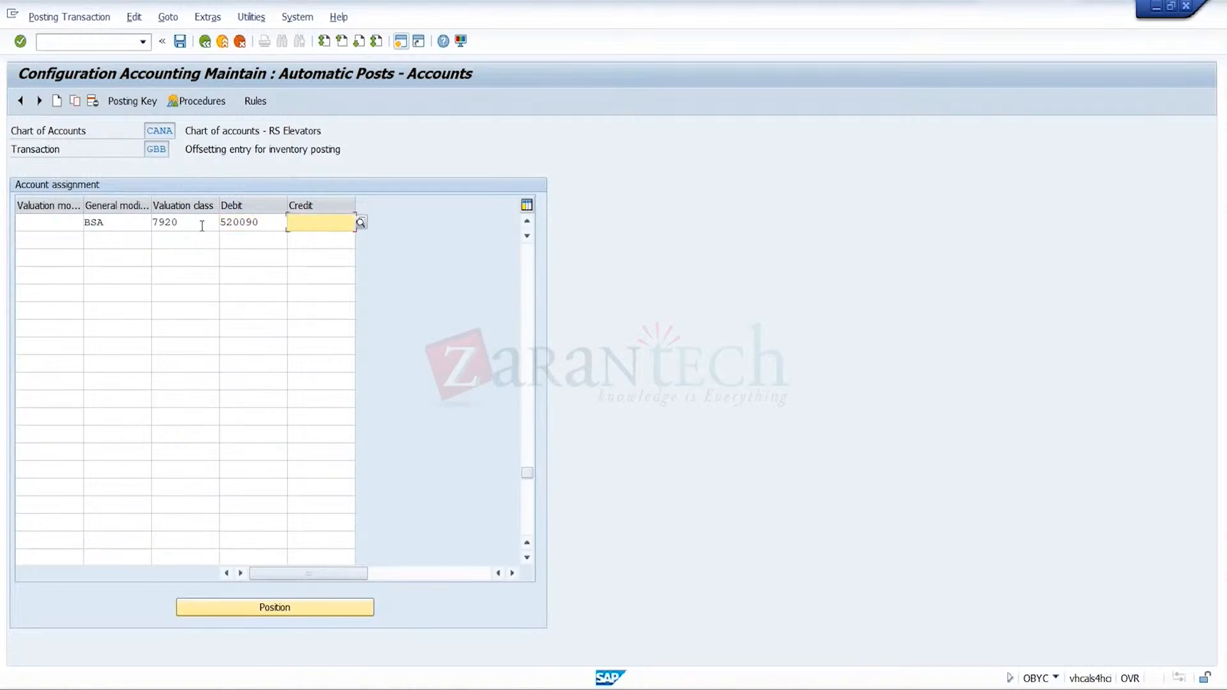
{"action": "type", "text": "520090"}
- Save the account assignment under customizing request S4HK903251 and return to the goods receipt's error text
{"action": "left_click", "coordinate": [184, 47]}
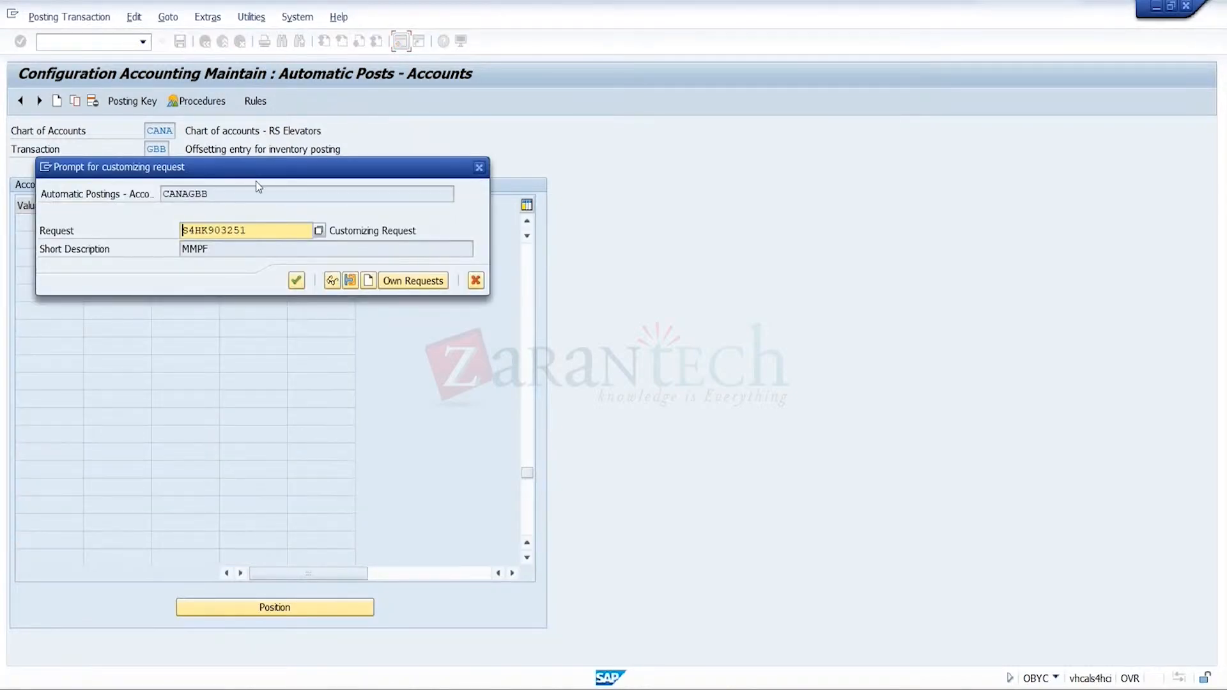
{"action": "left_click", "coordinate": [296, 282]}
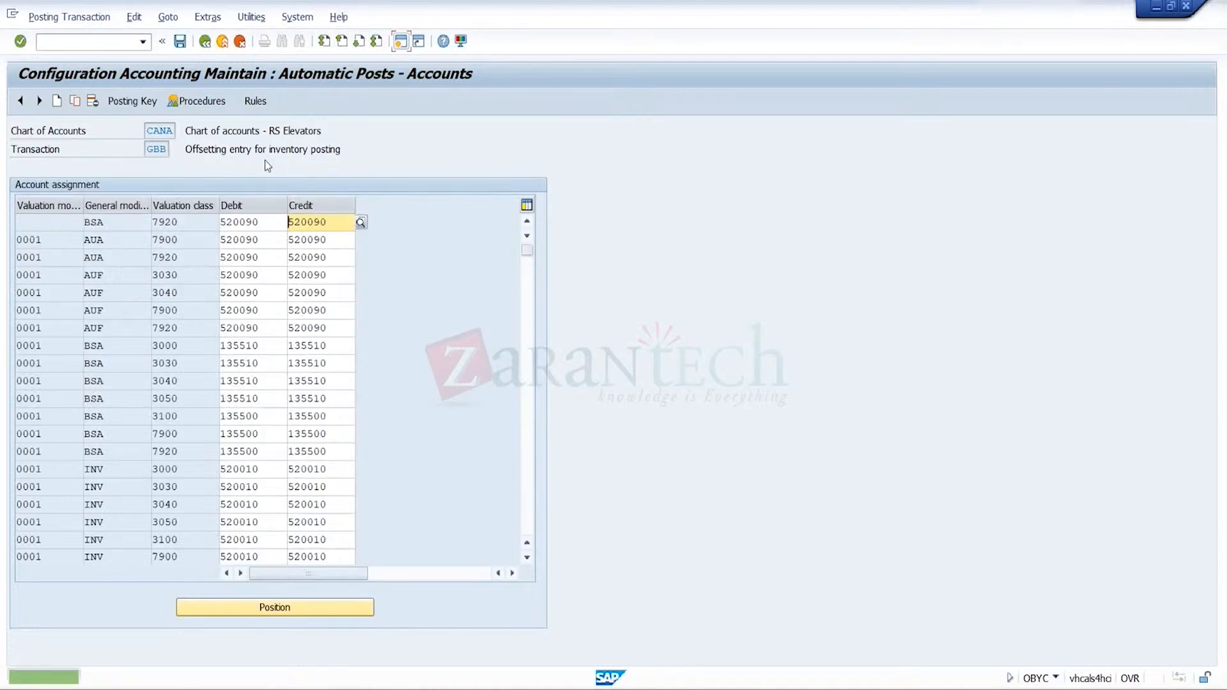
{"action": "left_click", "coordinate": [205, 44]}
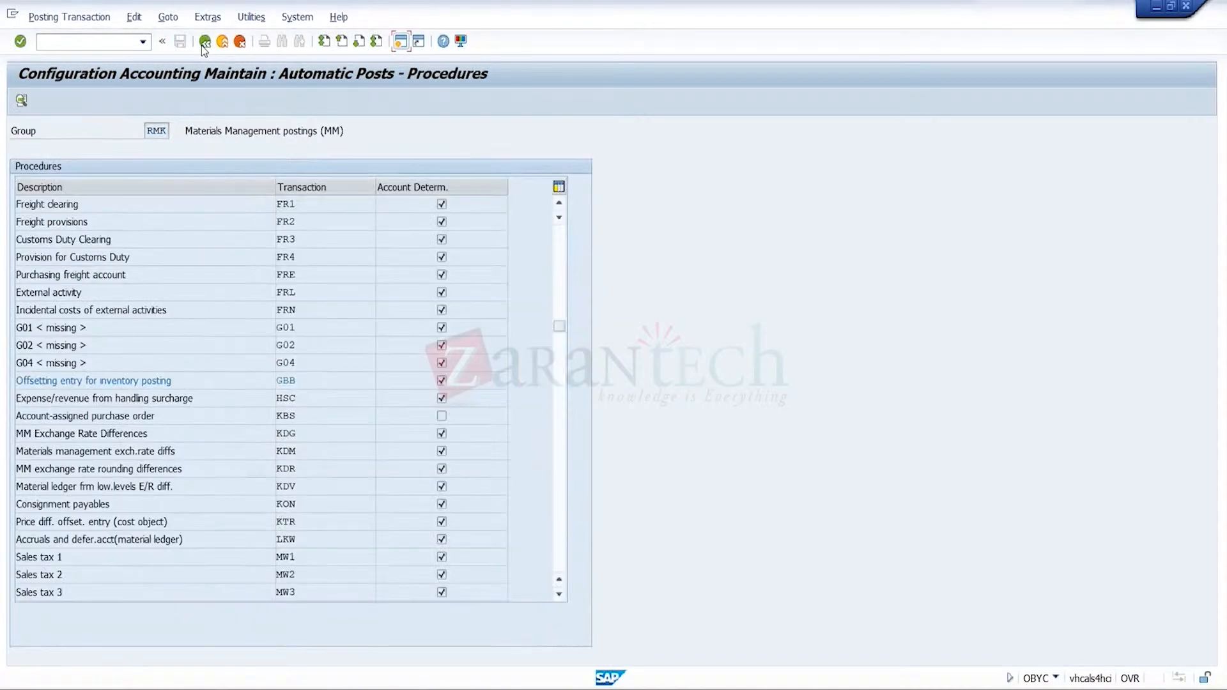
{"action": "left_click", "coordinate": [205, 45]}
{"action": "left_click", "coordinate": [203, 45]}
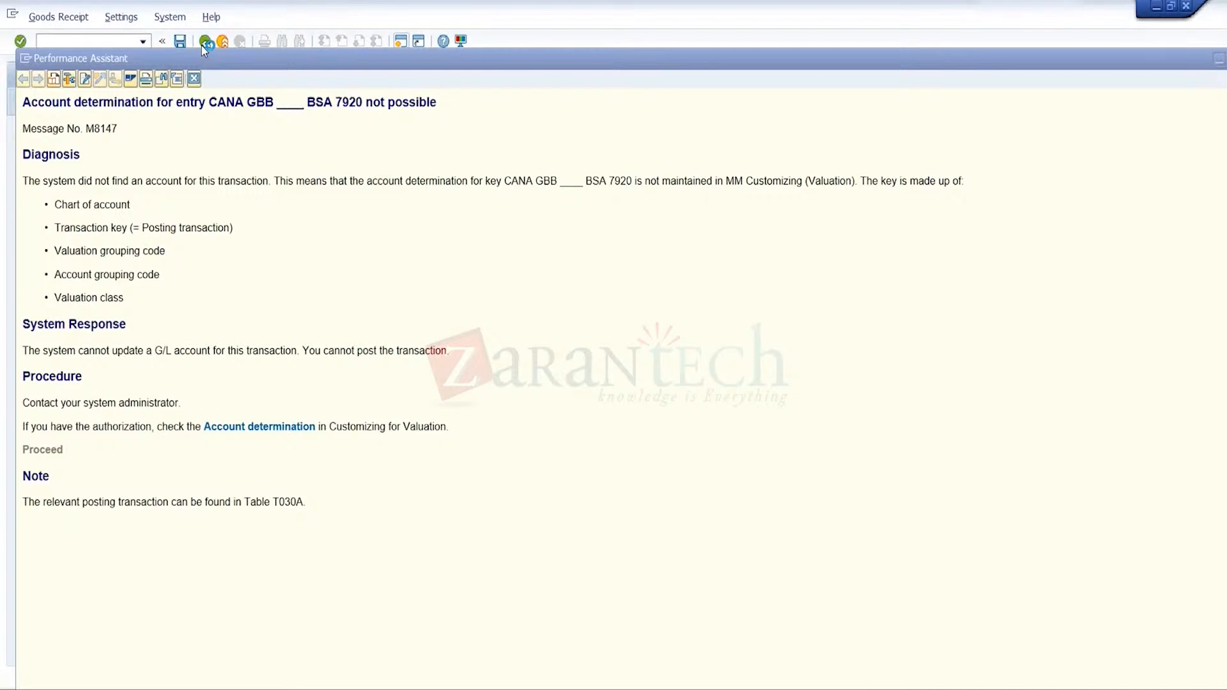
- Close the old error log, try to check and post the goods receipt again, and open the error's long text
{"action": "left_click", "coordinate": [203, 44]}
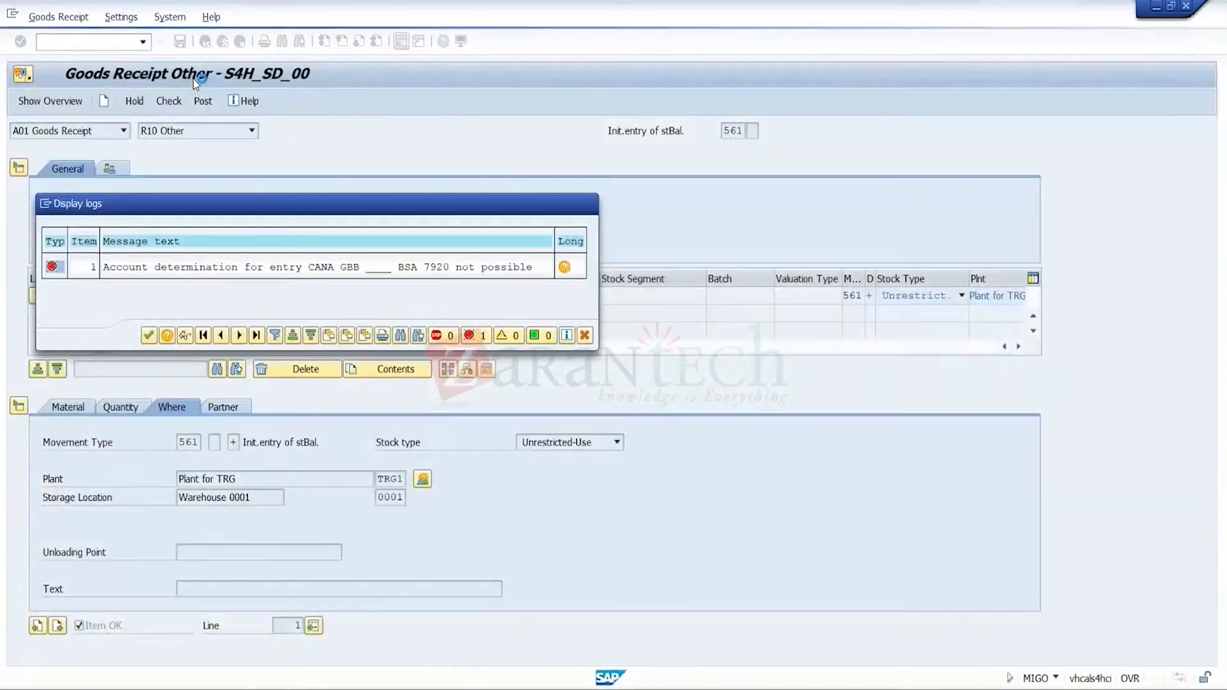
{"action": "left_click", "coordinate": [148, 336]}
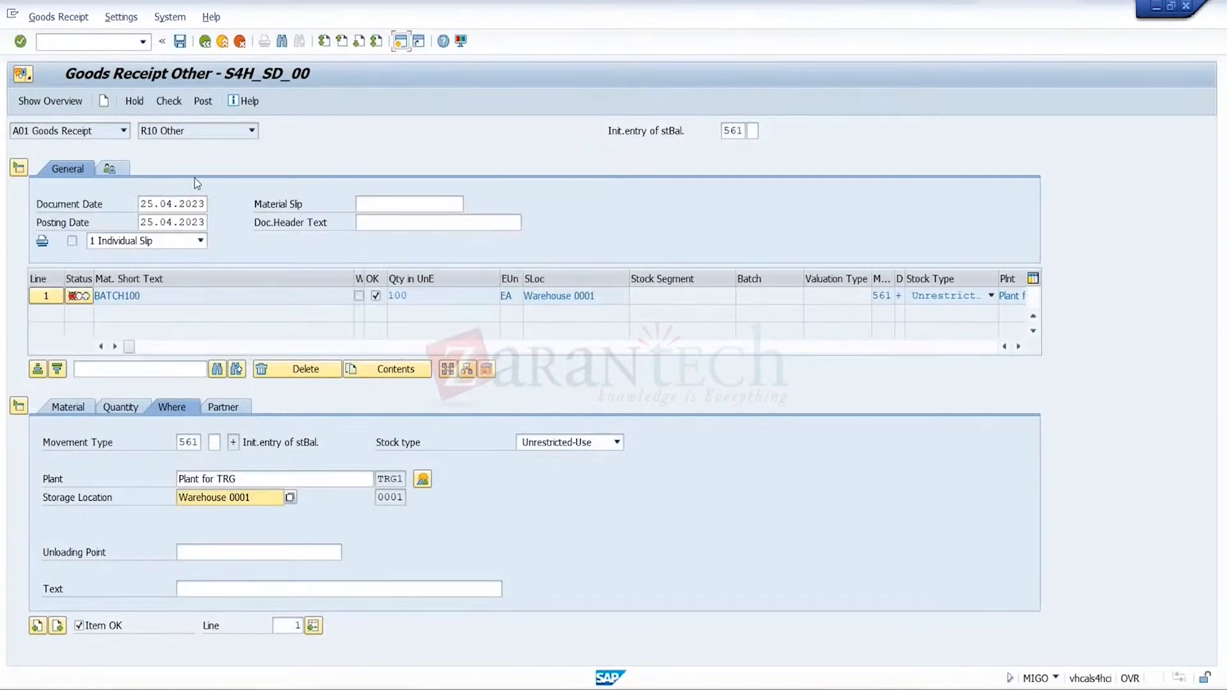
{"action": "left_click", "coordinate": [172, 104]}
{"action": "left_click", "coordinate": [209, 106]}
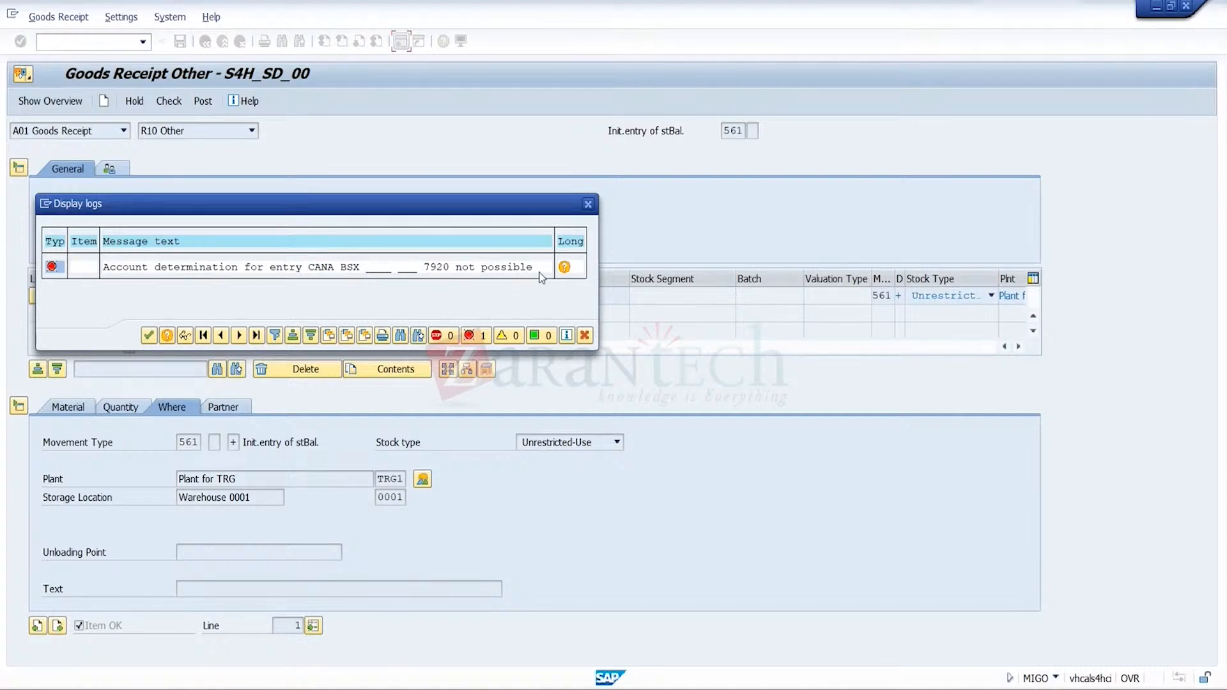
{"action": "left_click", "coordinate": [565, 266]}
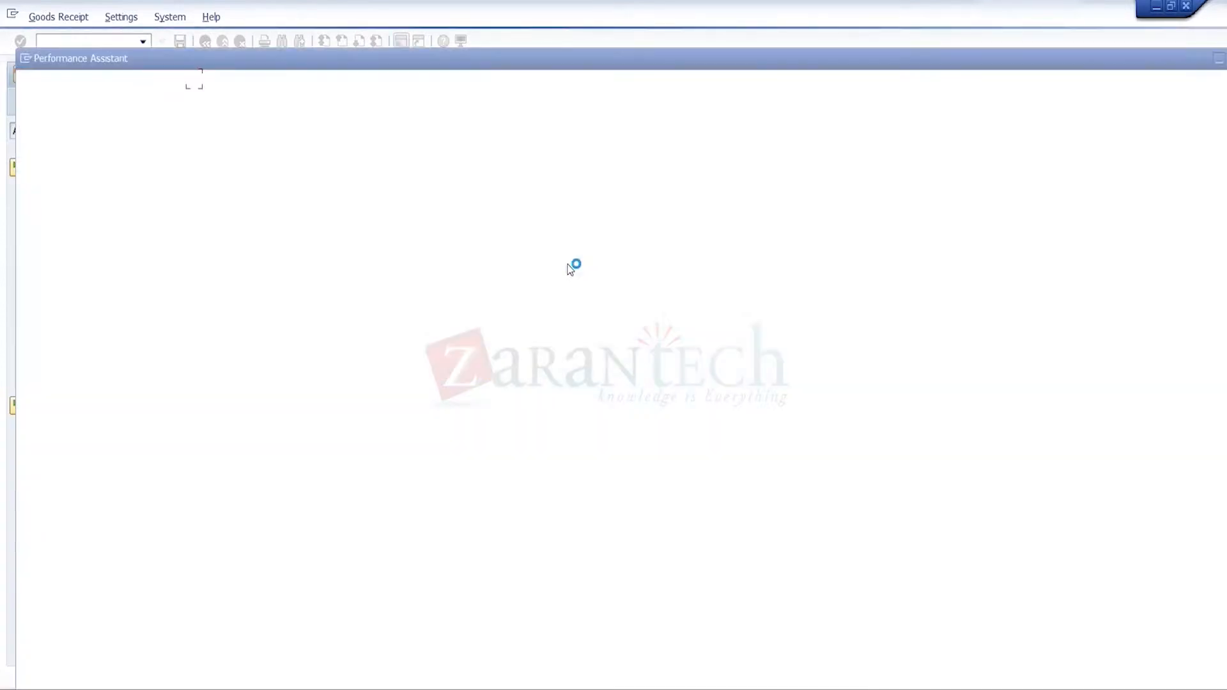
- Proceed from the error text to account determination customizing and open transaction BSX, Inventory posting, for chart of accounts CANA
{"action": "left_click", "coordinate": [51, 450]}
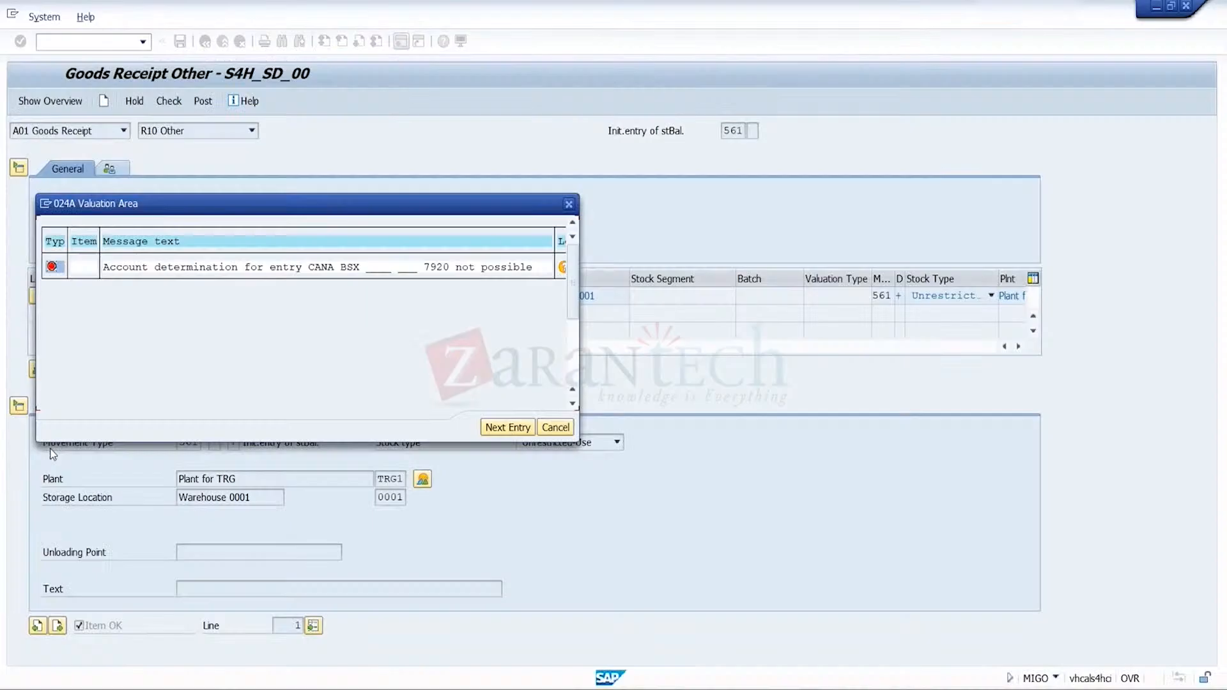
{"action": "left_click", "coordinate": [555, 427]}
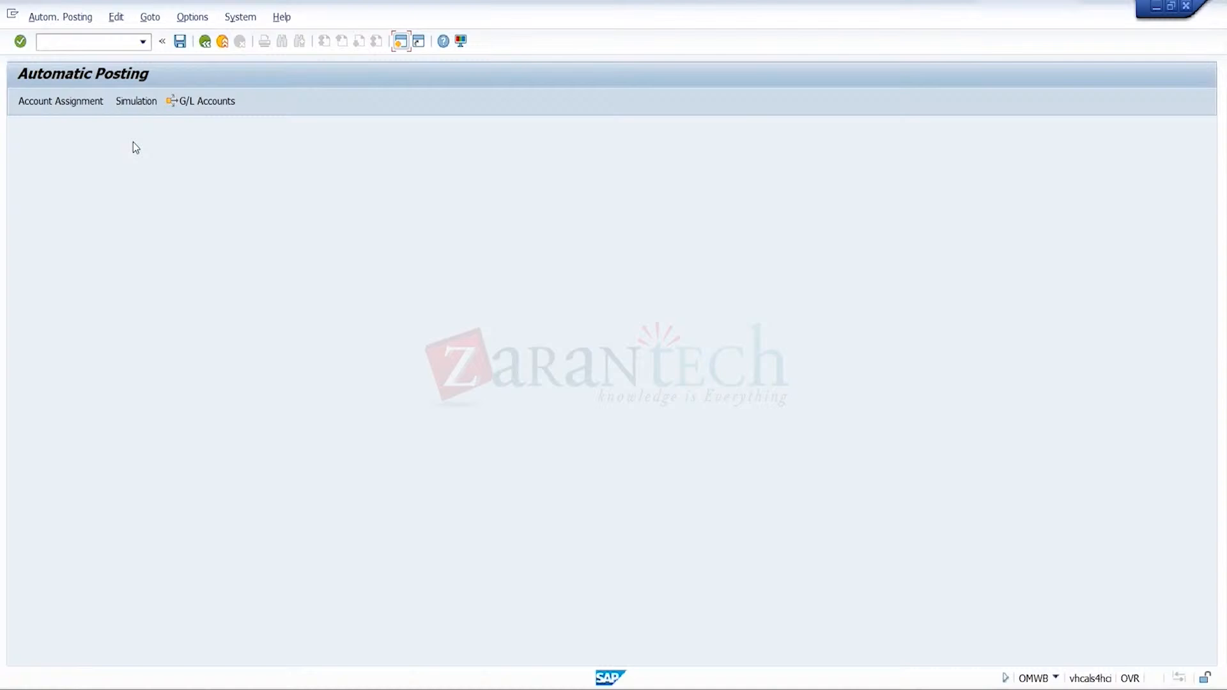
{"action": "left_click", "coordinate": [96, 104]}
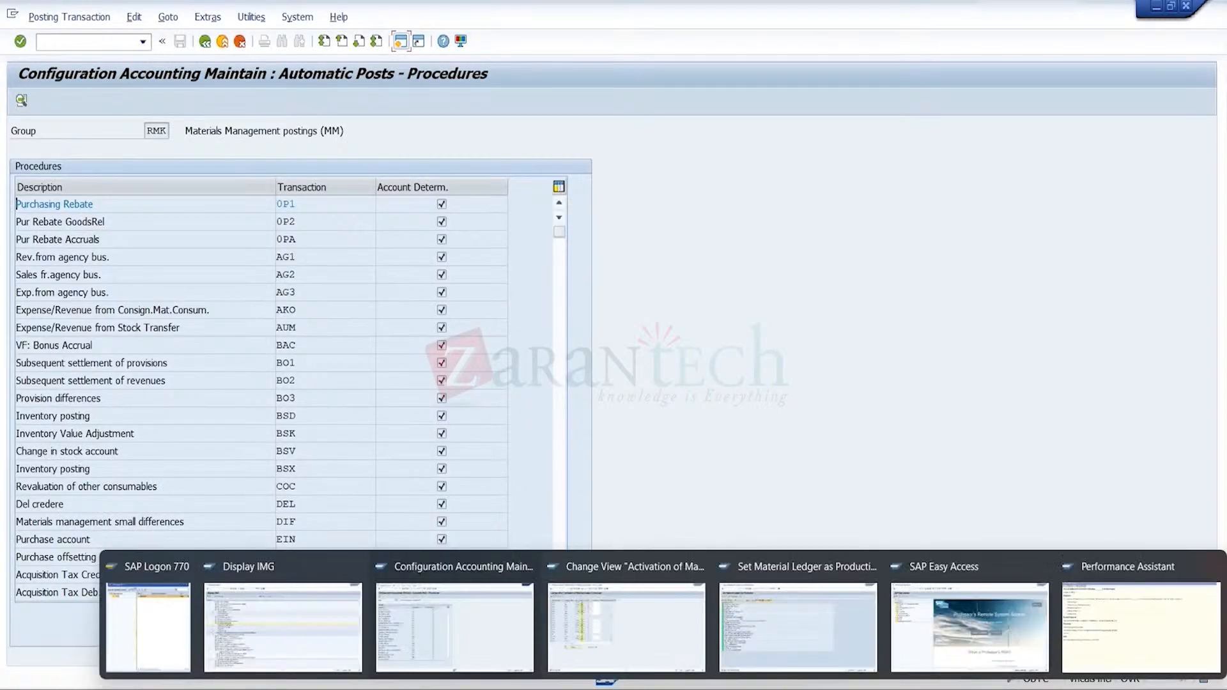
{"action": "mouse_move", "coordinate": [1091, 675]}
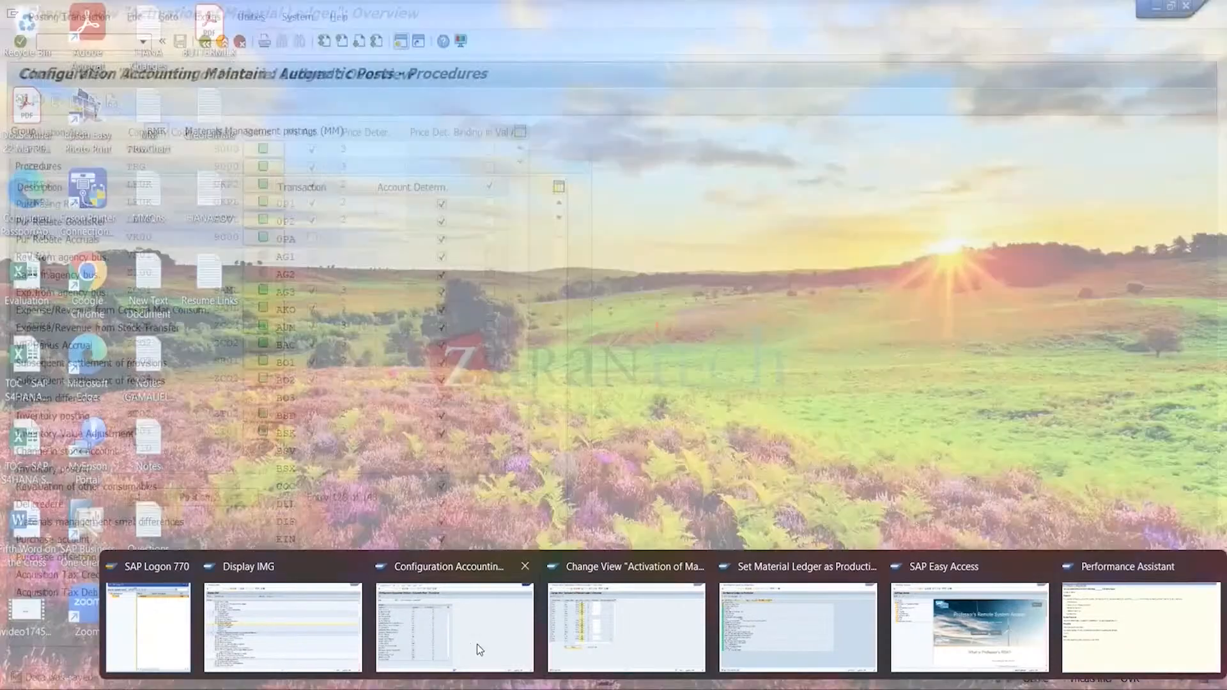
{"action": "left_click", "coordinate": [485, 612]}
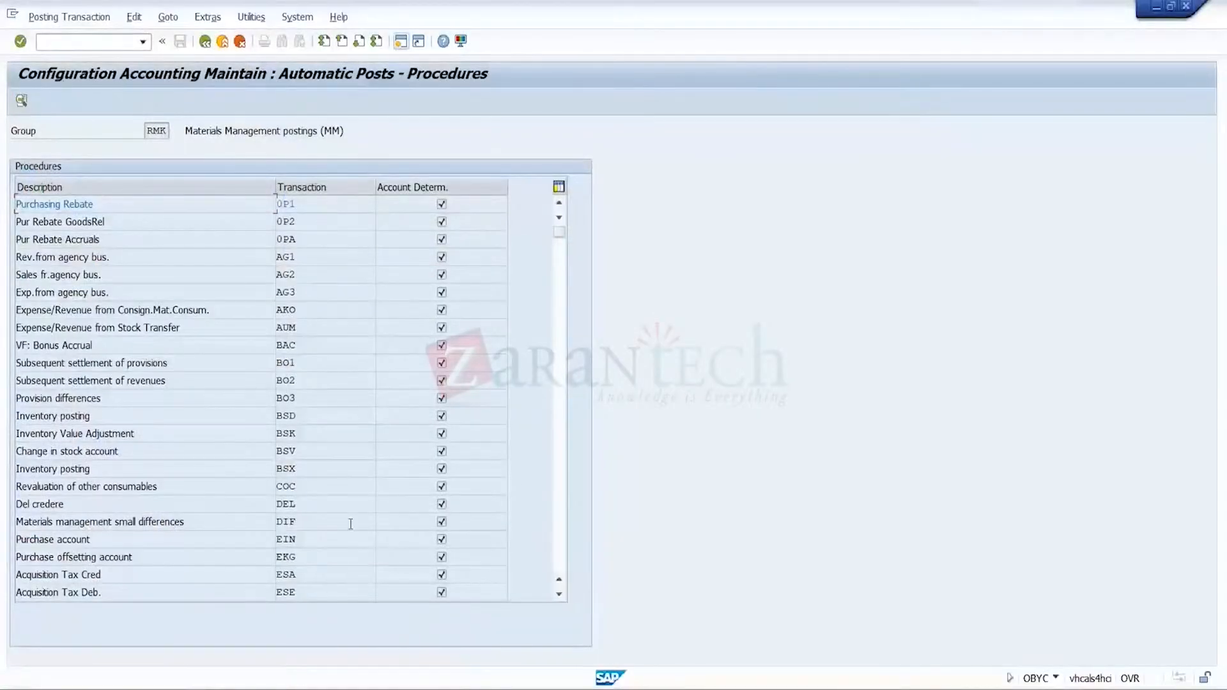
{"action": "left_click", "coordinate": [324, 484]}
{"action": "double_click", "coordinate": [326, 470]}
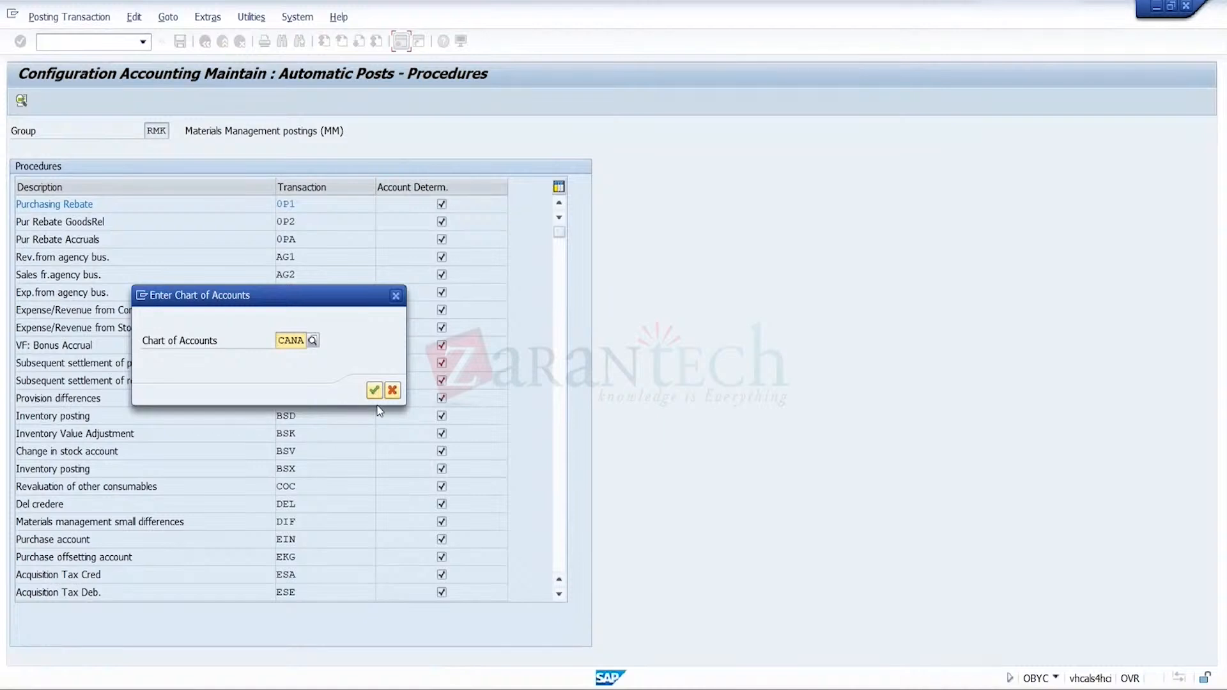
{"action": "left_click", "coordinate": [373, 392]}
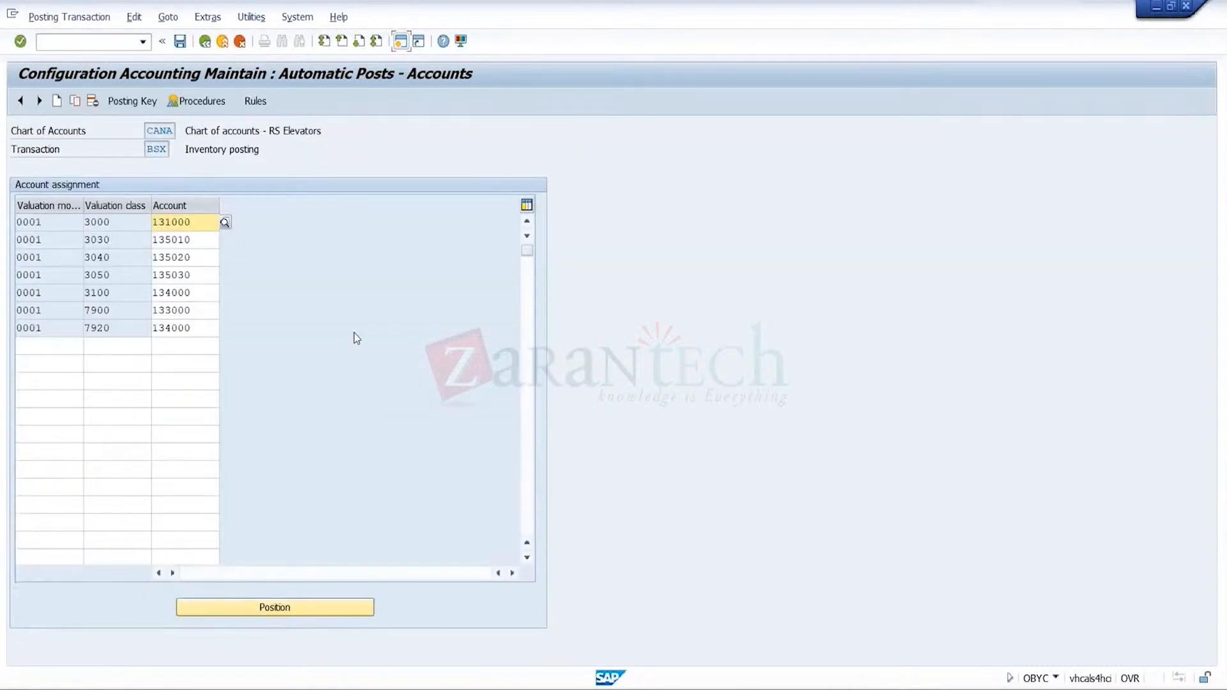
- Create a new BSX account assignment entry with a blank valuation modifier, valuation class 7920 and G/L account 134000
{"action": "left_click_drag", "start_coordinate": [196, 329], "coordinate": [56, 315]}
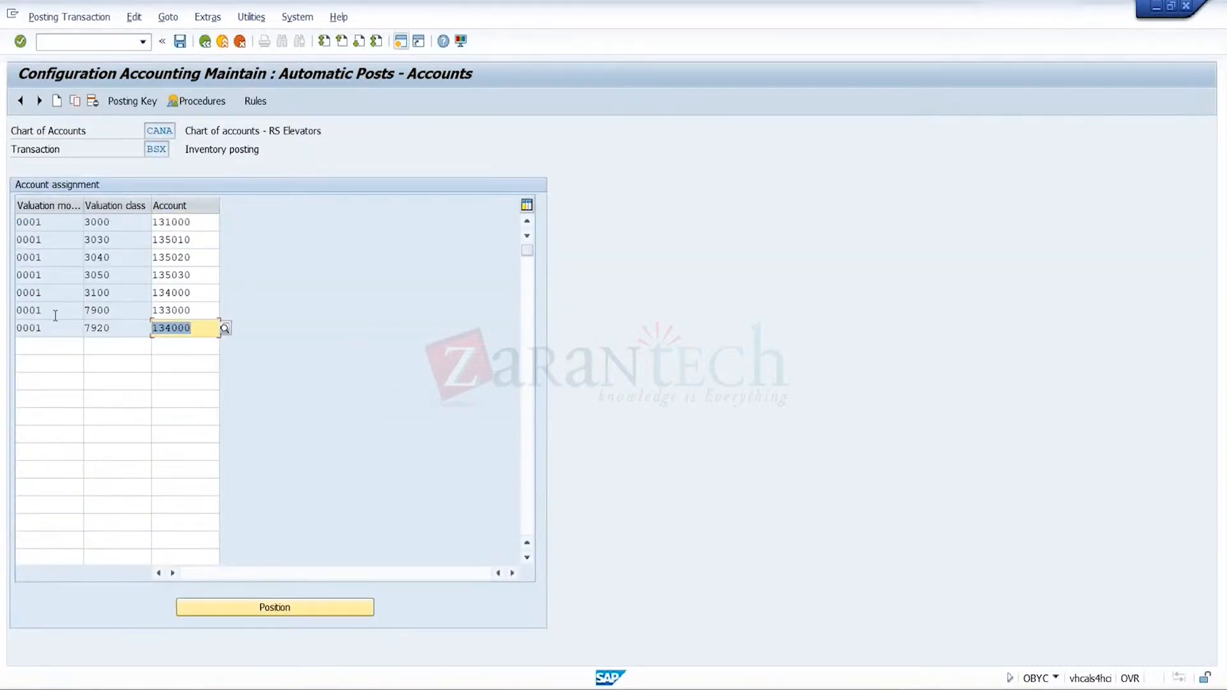
{"action": "key", "text": "Return"}
{"action": "left_click", "coordinate": [57, 101]}
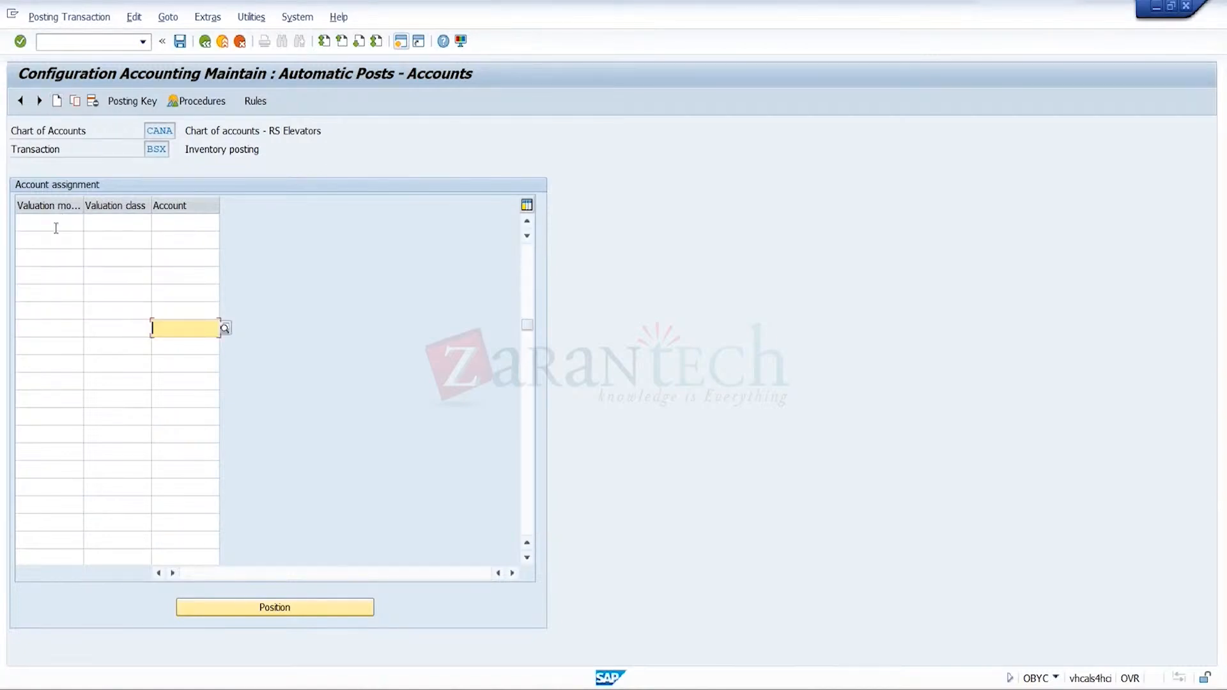
{"action": "left_click", "coordinate": [56, 228]}
{"action": "left_click", "coordinate": [114, 229]}
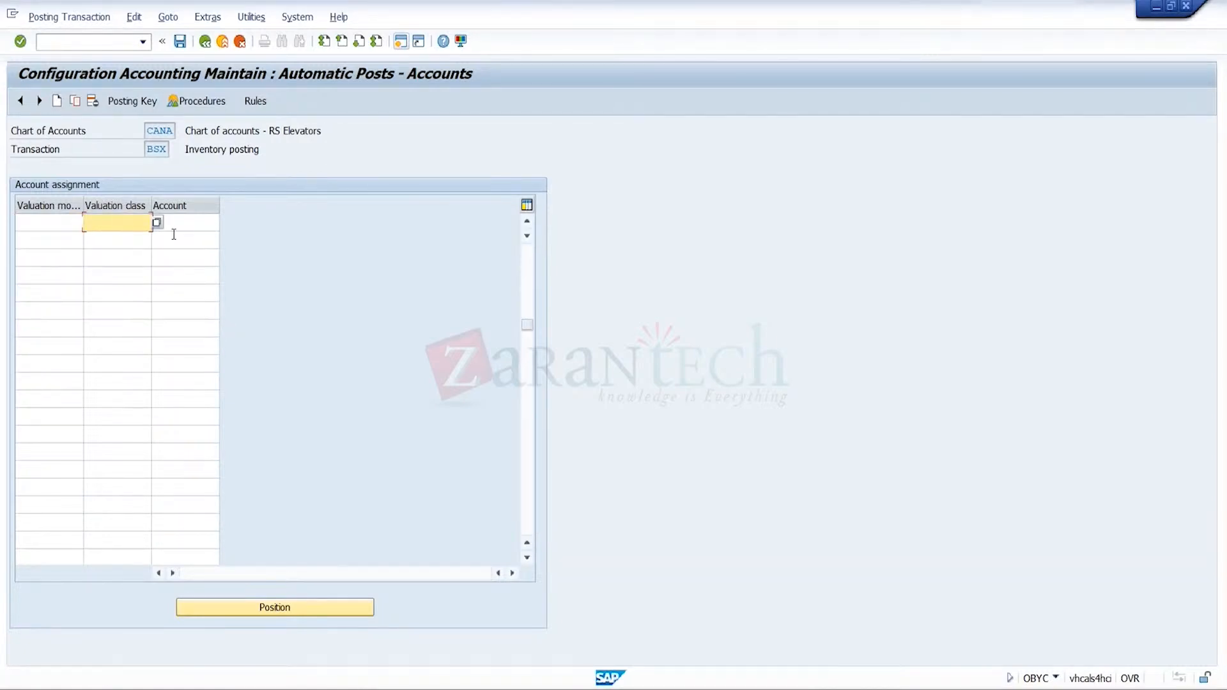
{"action": "mouse_move", "coordinate": [809, 680]}
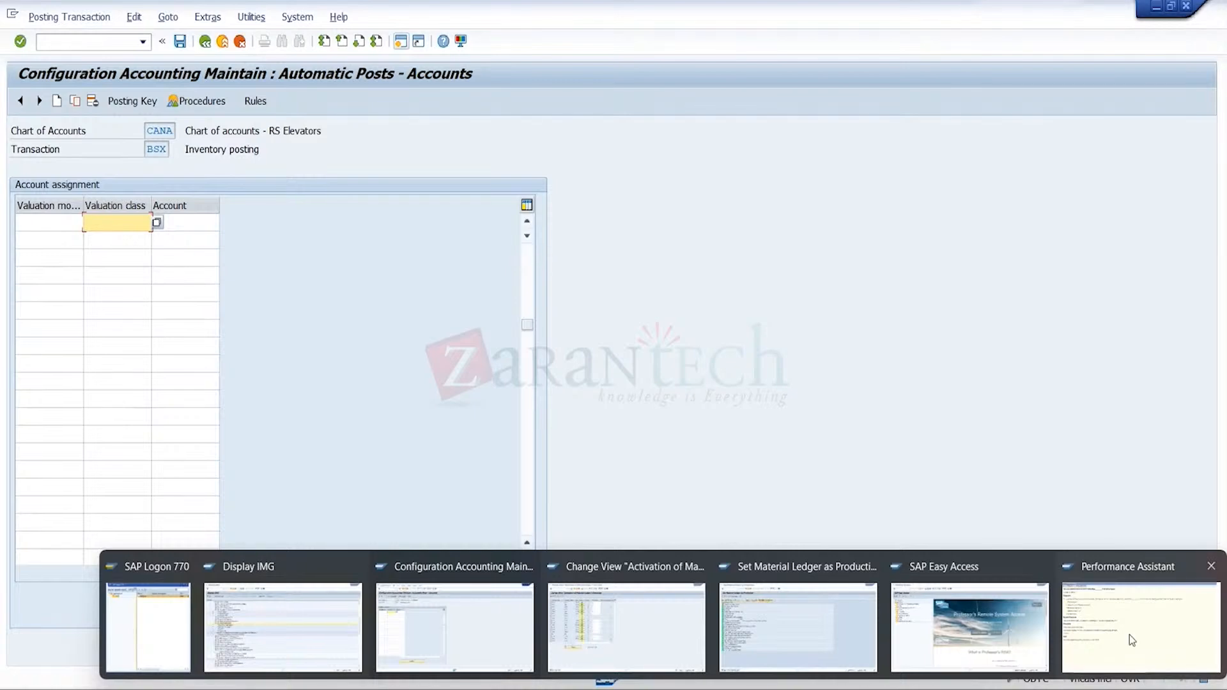
{"action": "mouse_move", "coordinate": [1146, 634]}
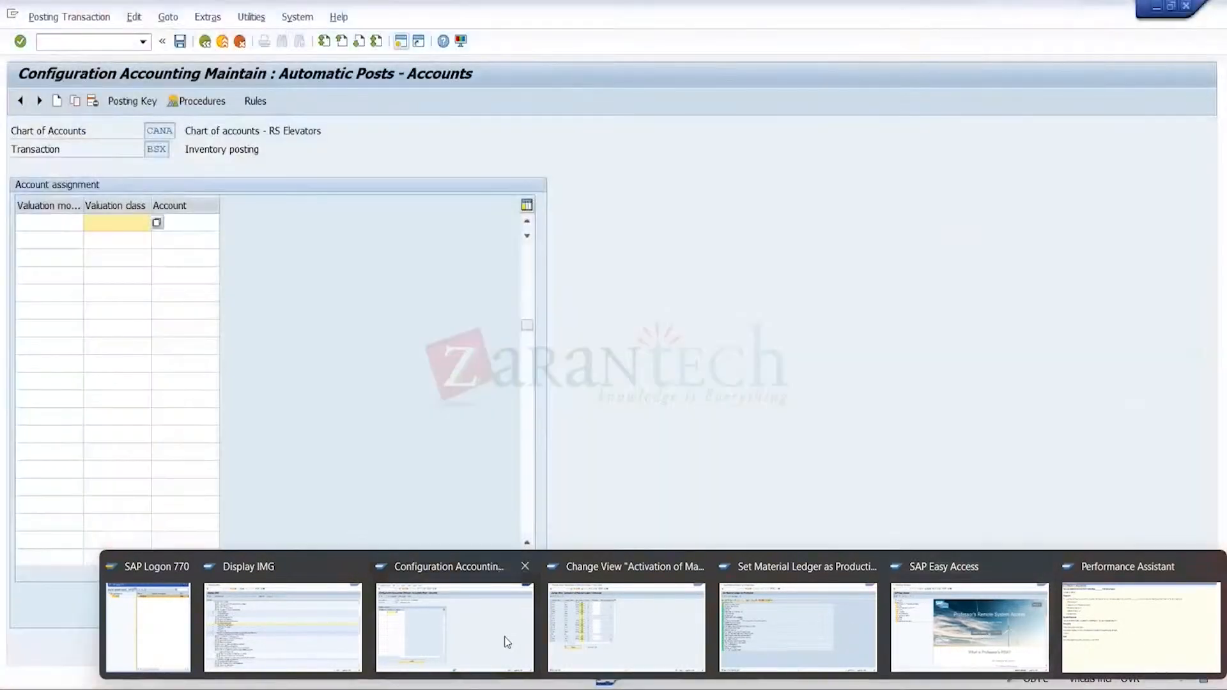
{"action": "left_click", "coordinate": [507, 642]}
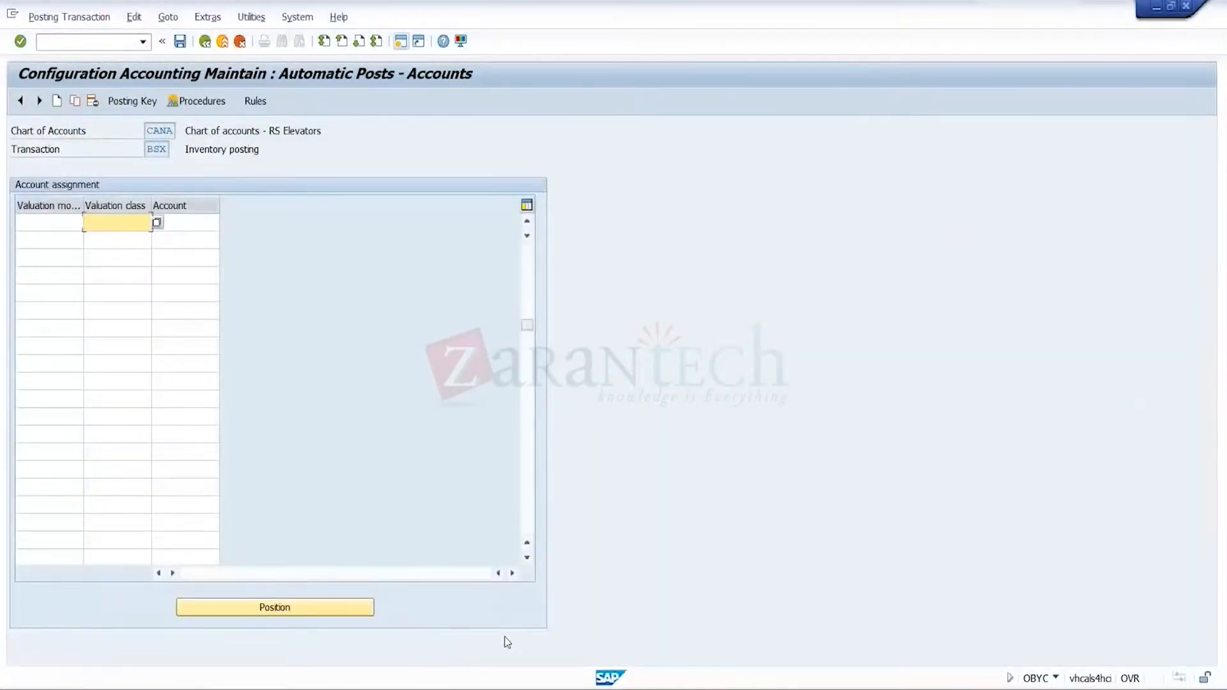
{"action": "type", "text": "7920"}
{"action": "key", "text": "Tab"}
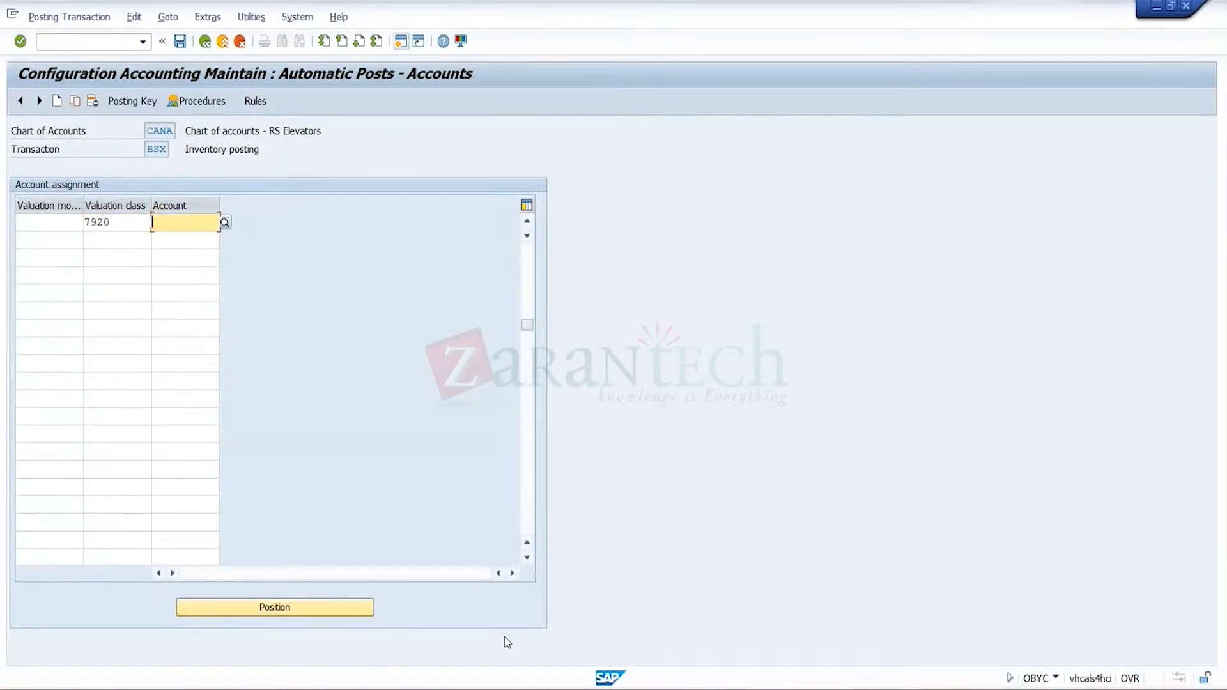
{"action": "type", "text": "134000"}
- Save the BSX account assignment under customizing request S4HK903251 and return to the goods receipt's error text
{"action": "left_click", "coordinate": [181, 41]}
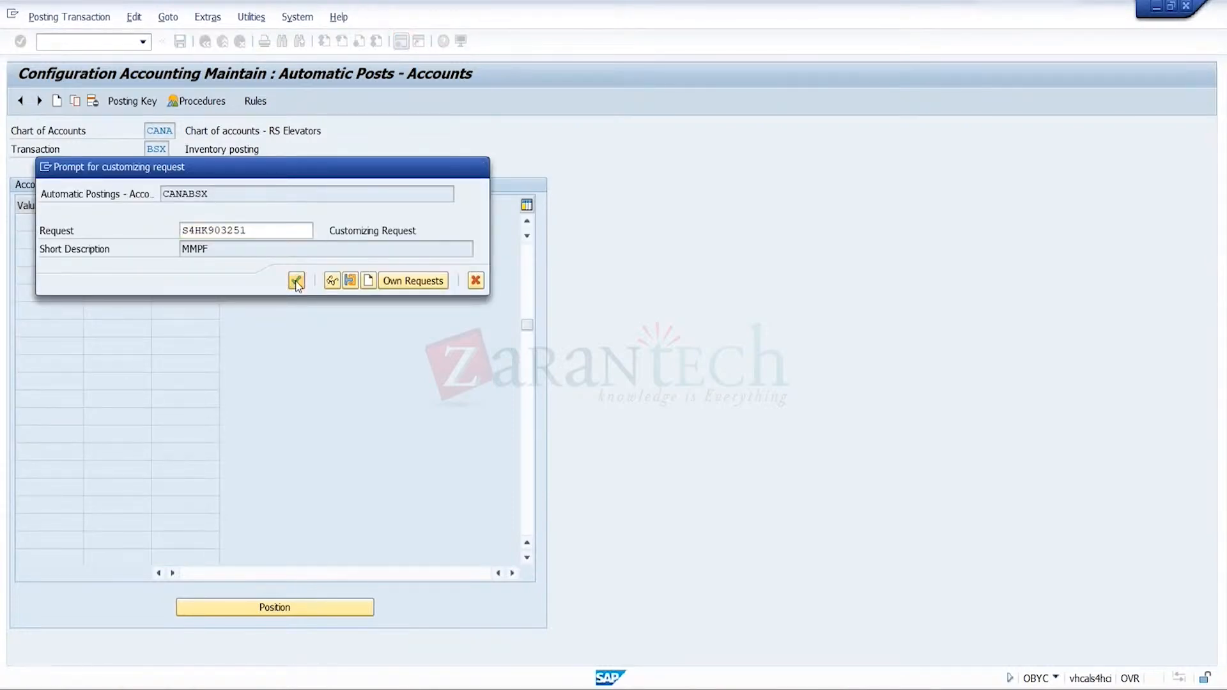
{"action": "left_click", "coordinate": [297, 282]}
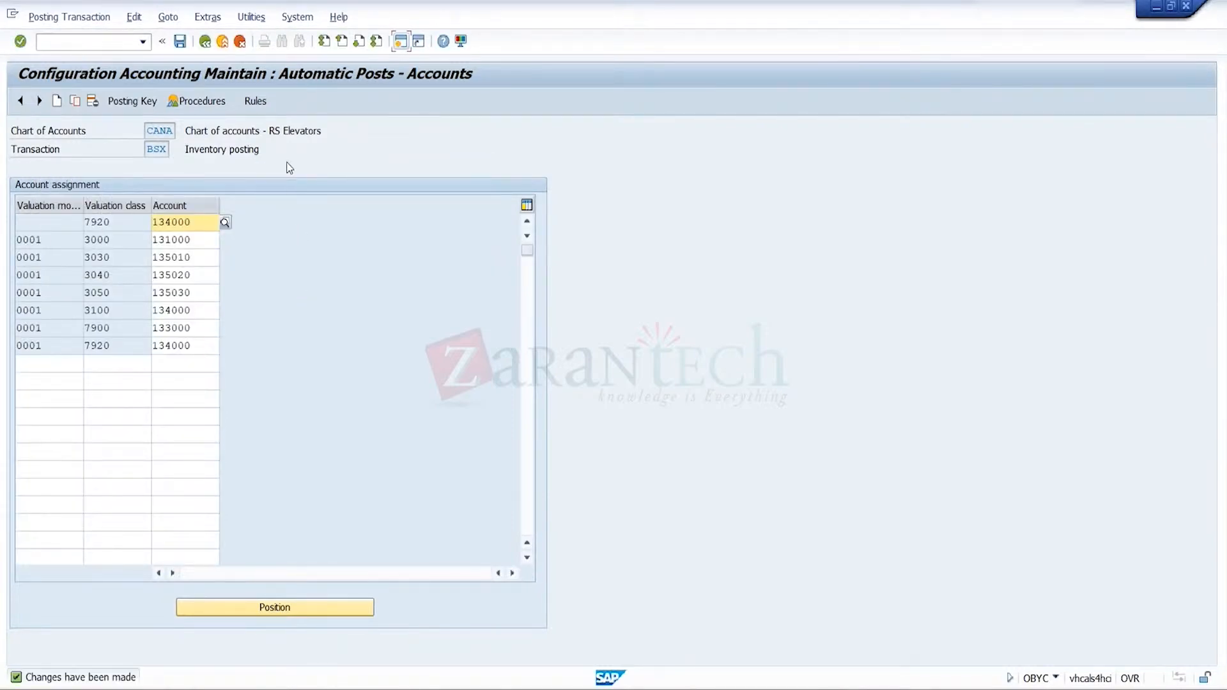
{"action": "left_click", "coordinate": [206, 42]}
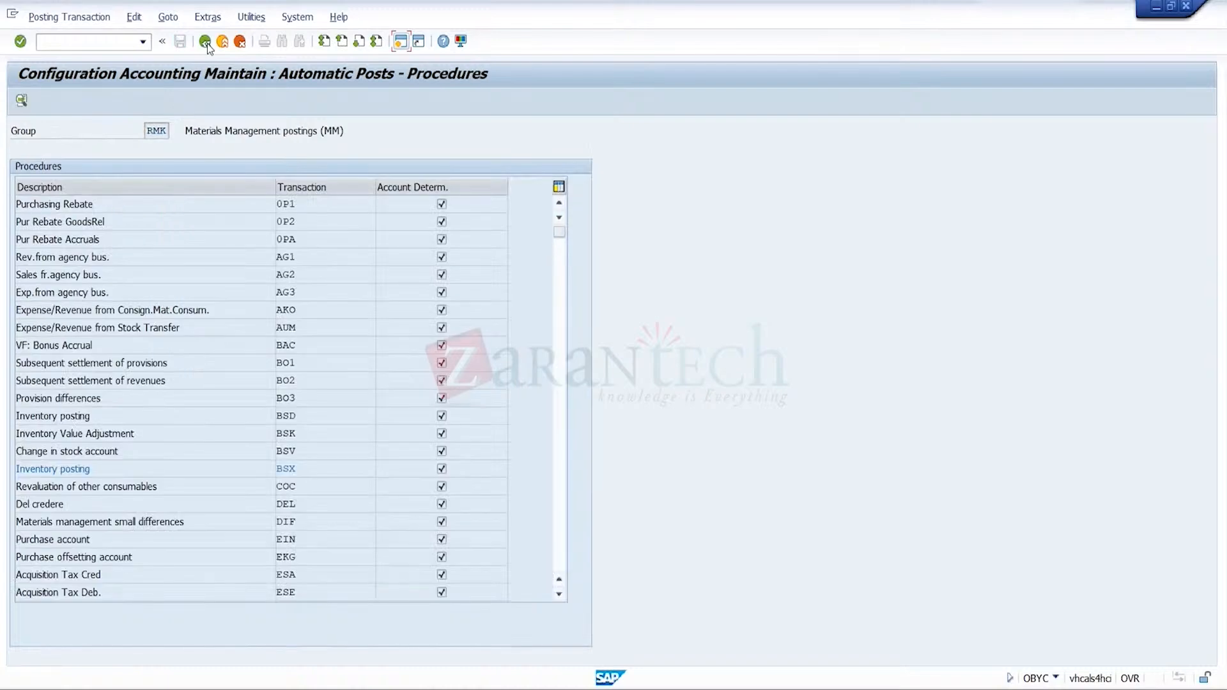
{"action": "left_click", "coordinate": [205, 41]}
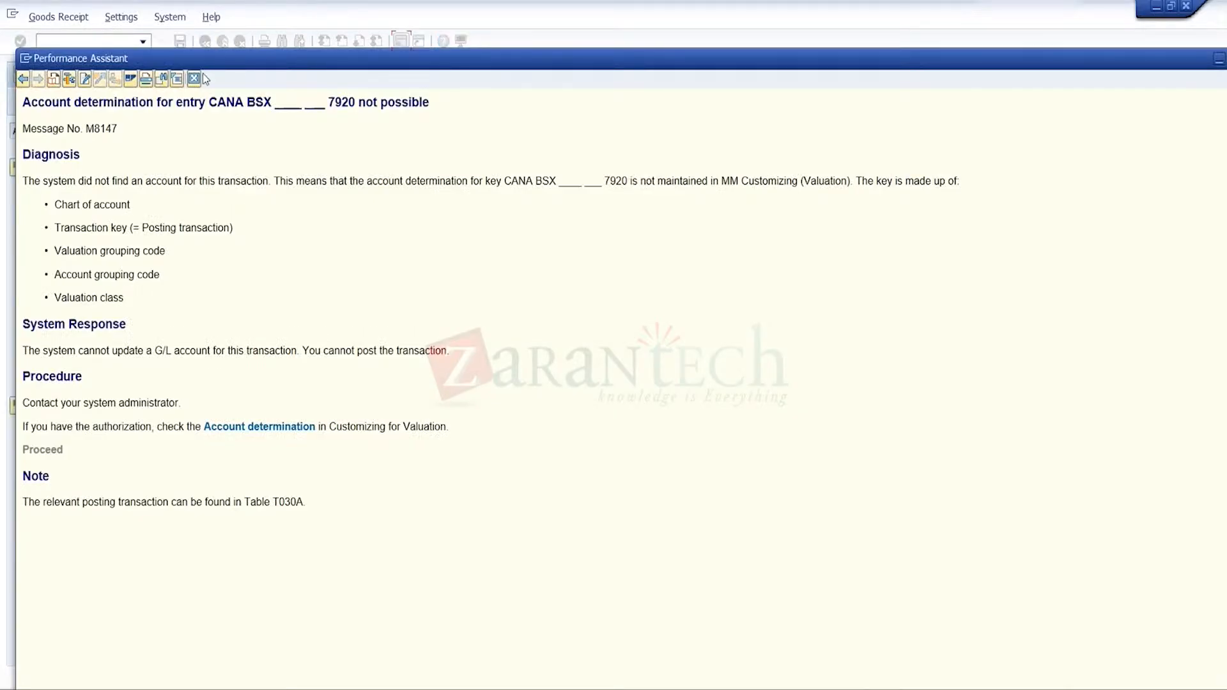
- Close the error text and log, and check and post the movement type 561 goods receipt
{"action": "left_click", "coordinate": [194, 80]}
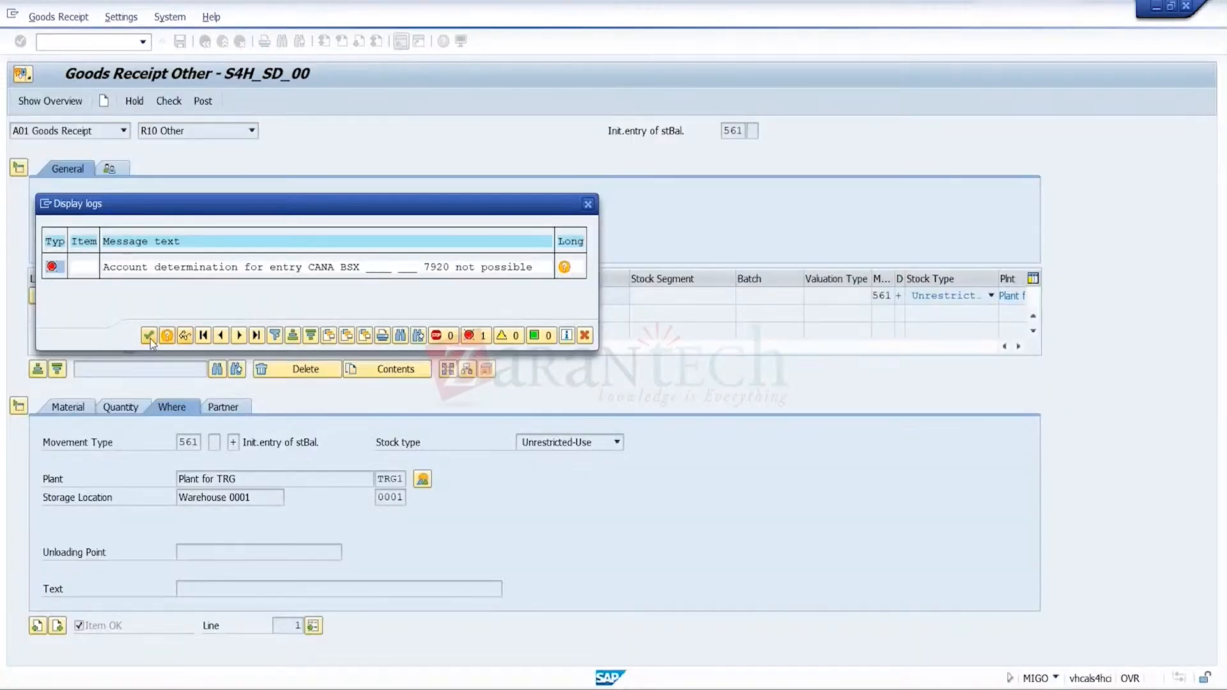
{"action": "key", "text": "Return"}
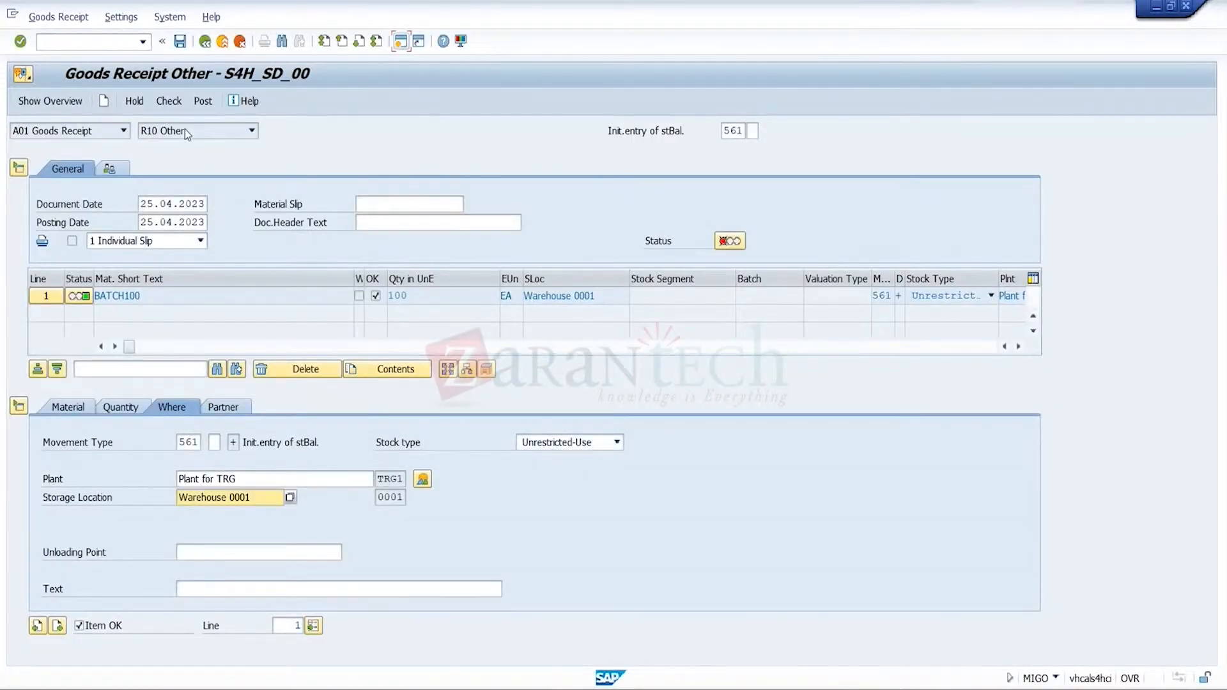
{"action": "left_click", "coordinate": [167, 101]}
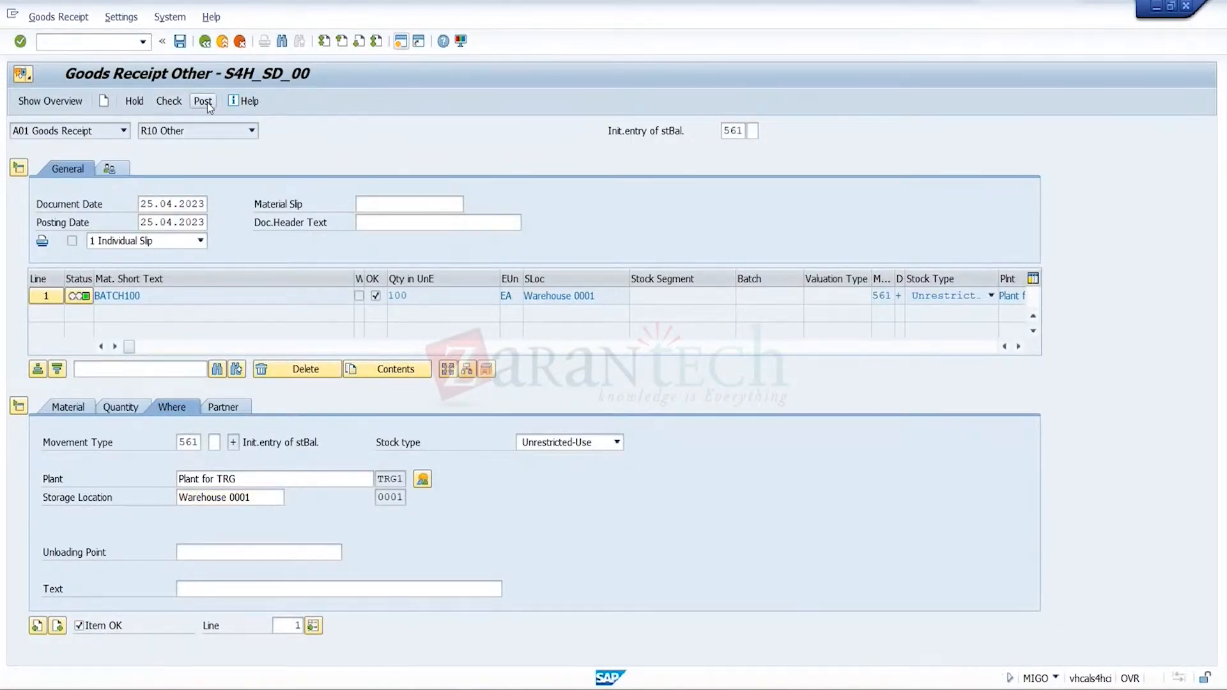
{"action": "left_click", "coordinate": [204, 101]}
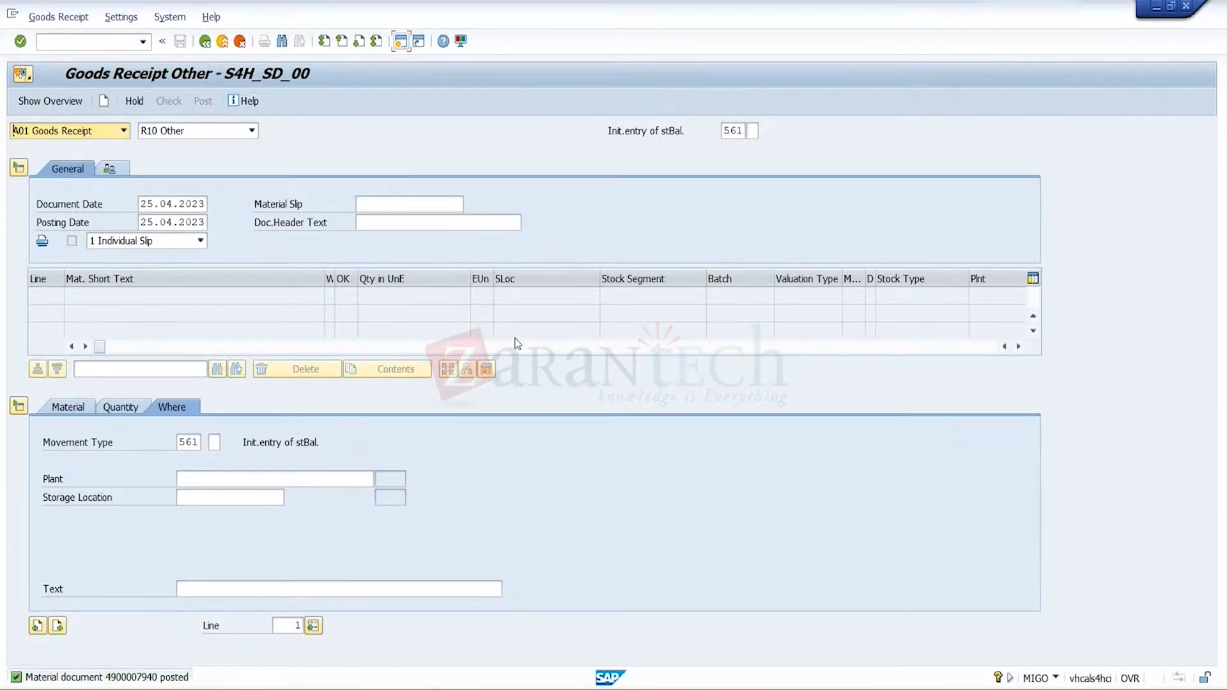
{"action": "mouse_move", "coordinate": [843, 684]}
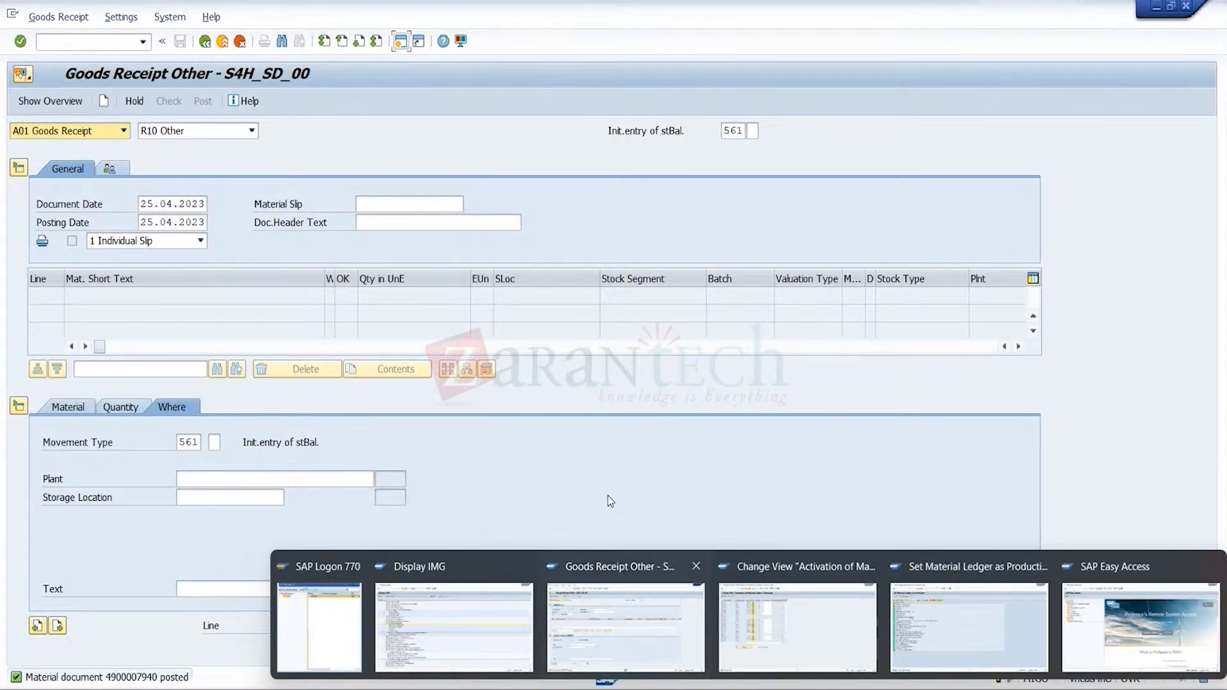
{"action": "left_click", "coordinate": [222, 43]}
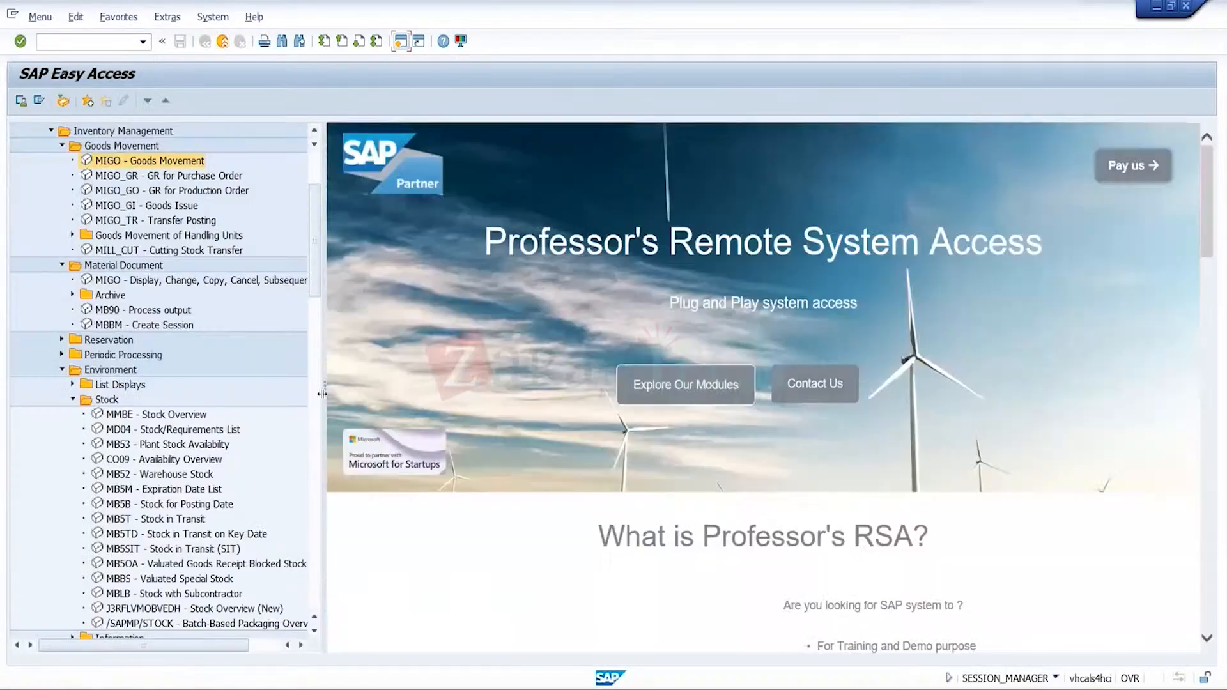
{"action": "double_click", "coordinate": [195, 416]}
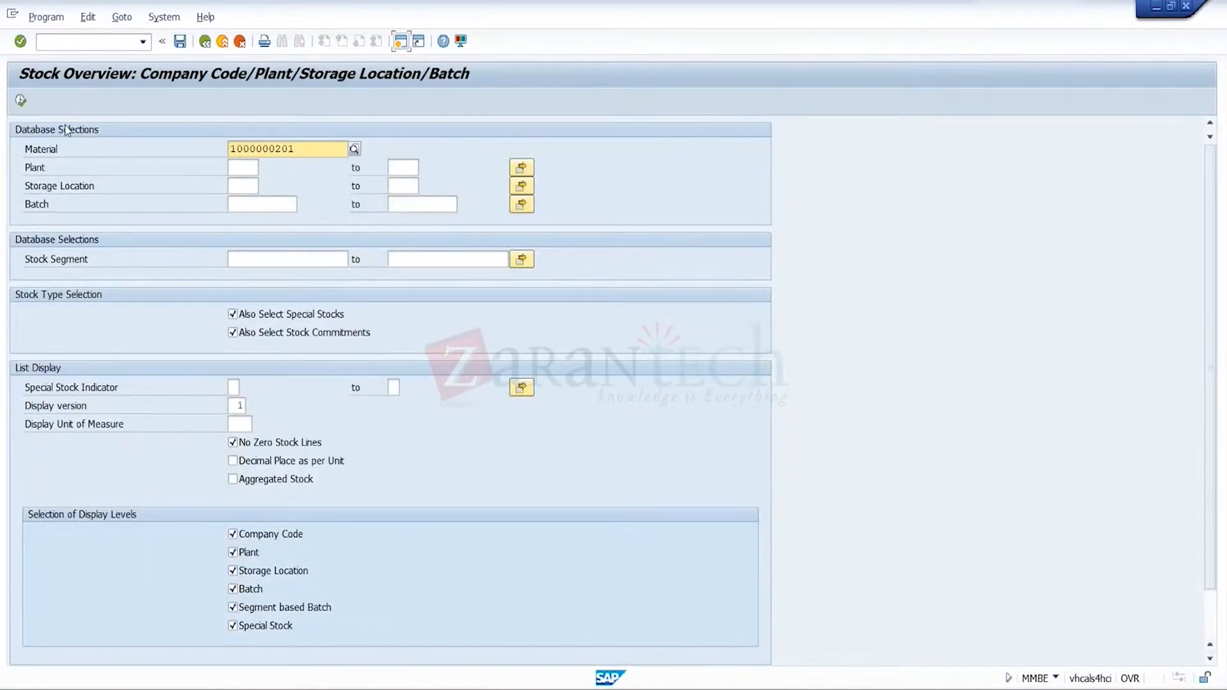
{"action": "left_click", "coordinate": [21, 100]}
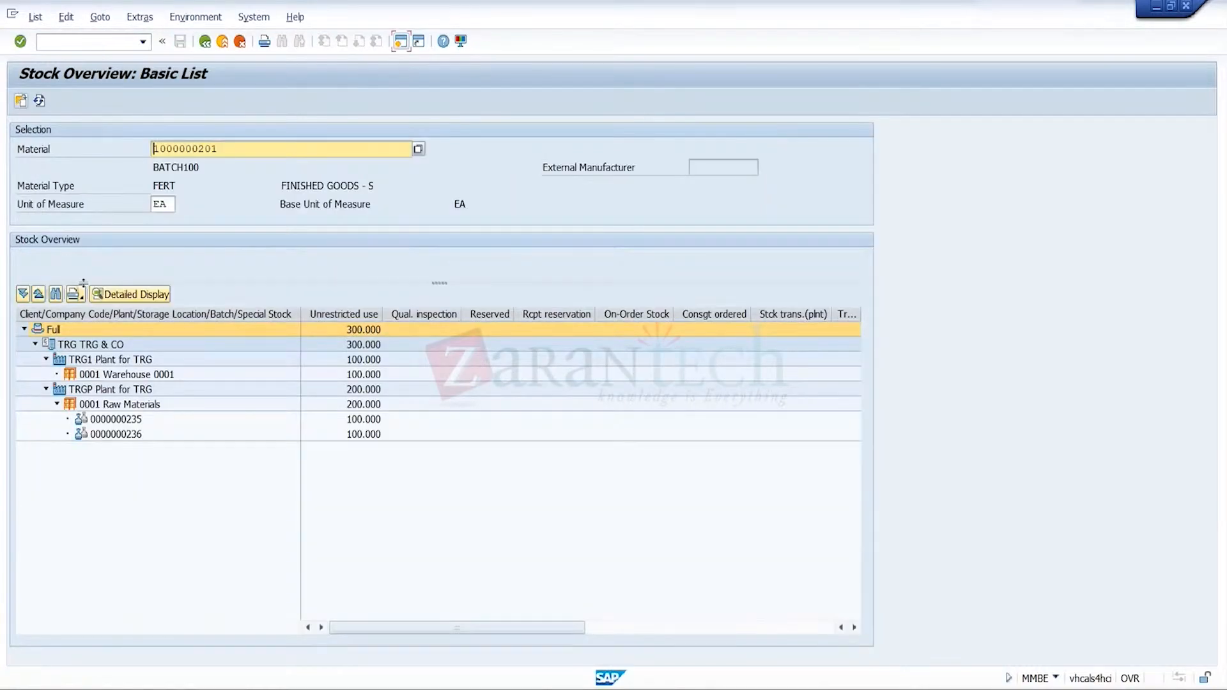
- Compare the storage location and batch stock lines of plants TRG1 and TRGP, and switch to the Teams meeting
{"action": "left_click", "coordinate": [143, 376]}
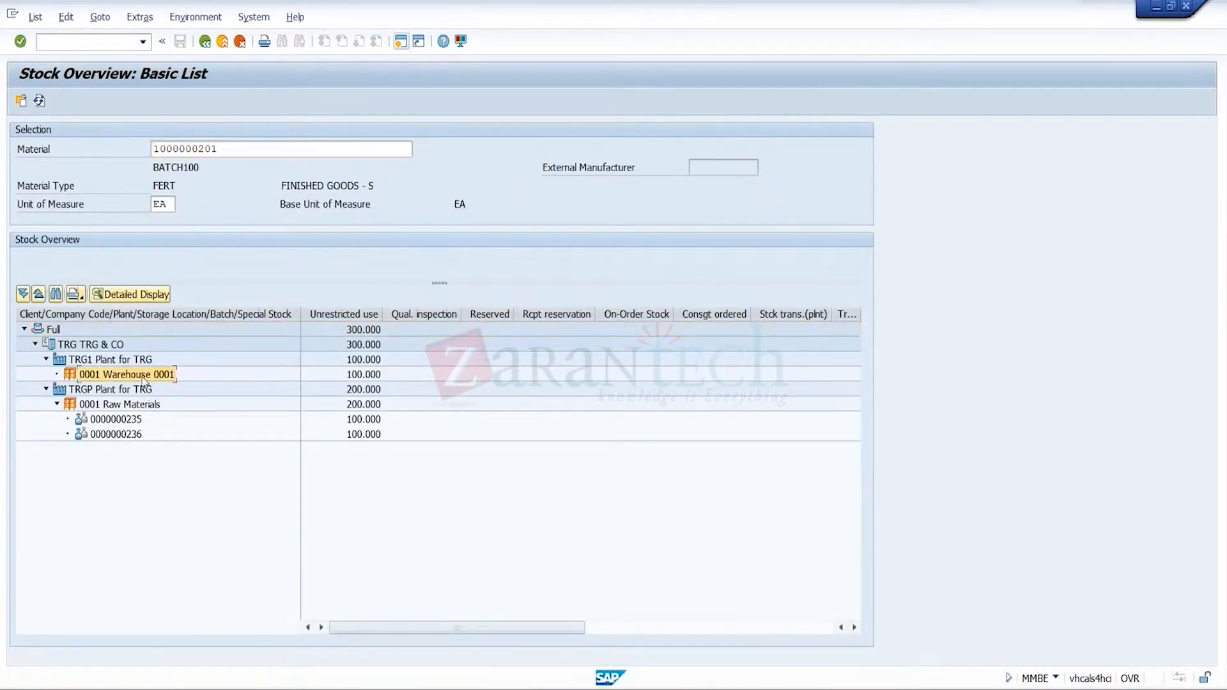
{"action": "left_click", "coordinate": [108, 407]}
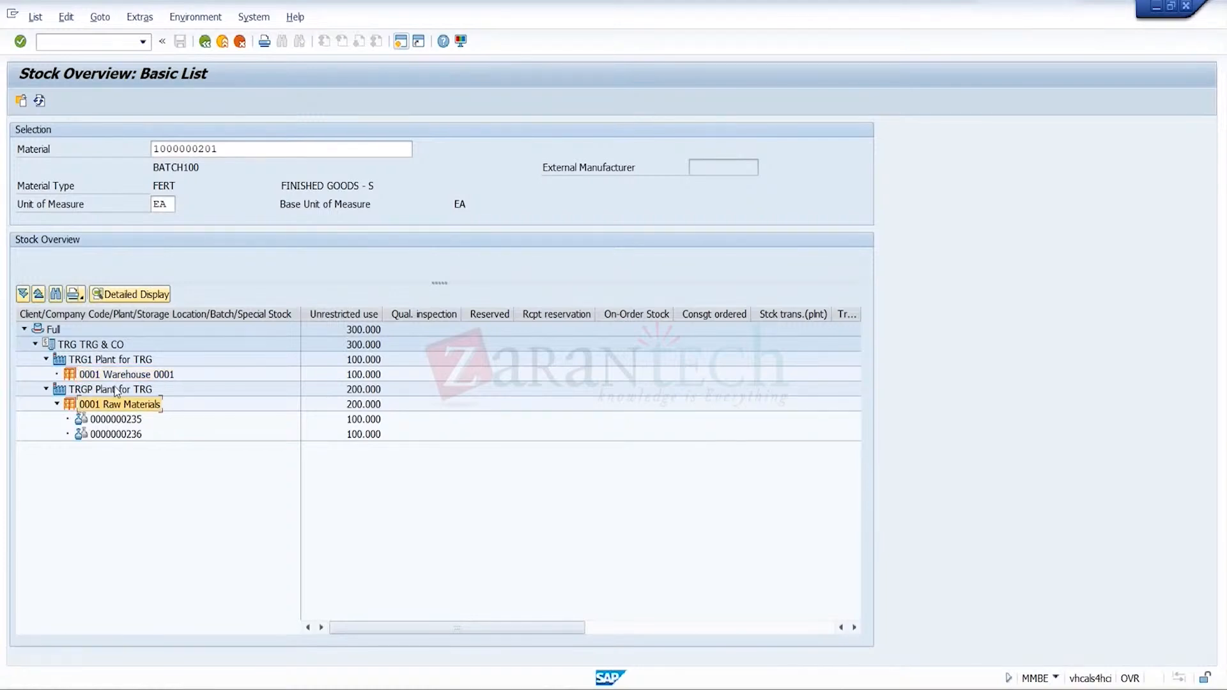
{"action": "left_click", "coordinate": [125, 425]}
{"action": "left_click", "coordinate": [133, 438]}
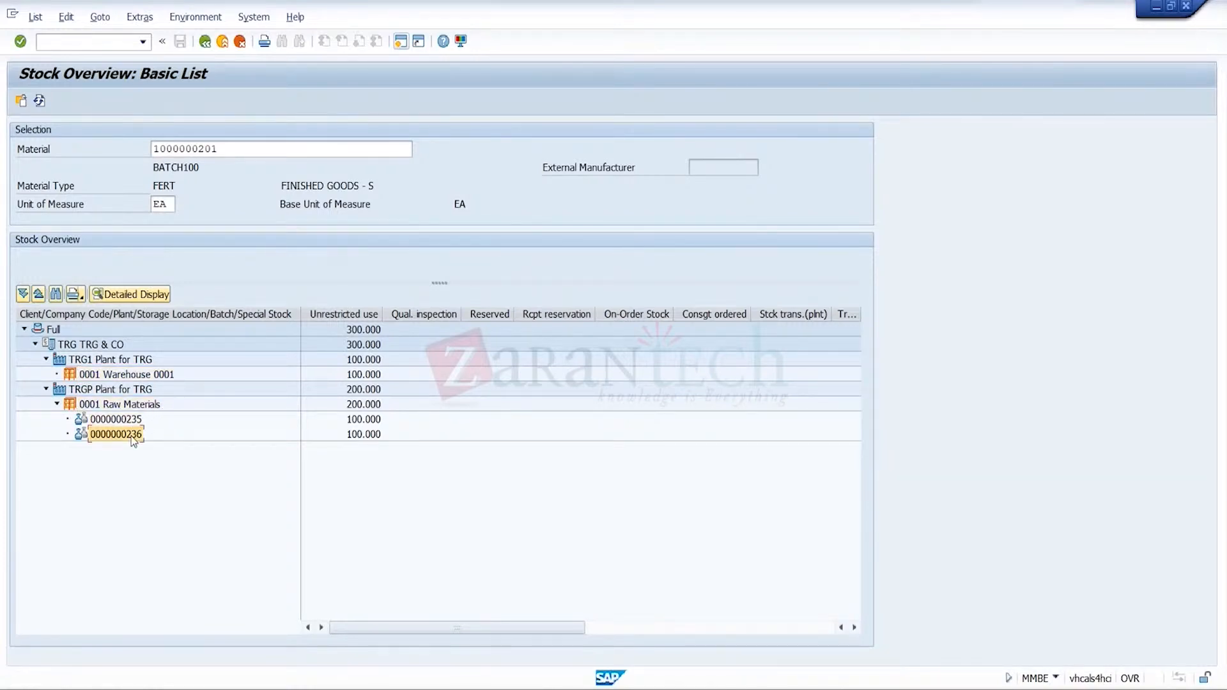
{"action": "left_click", "coordinate": [147, 363]}
{"action": "left_click", "coordinate": [168, 379]}
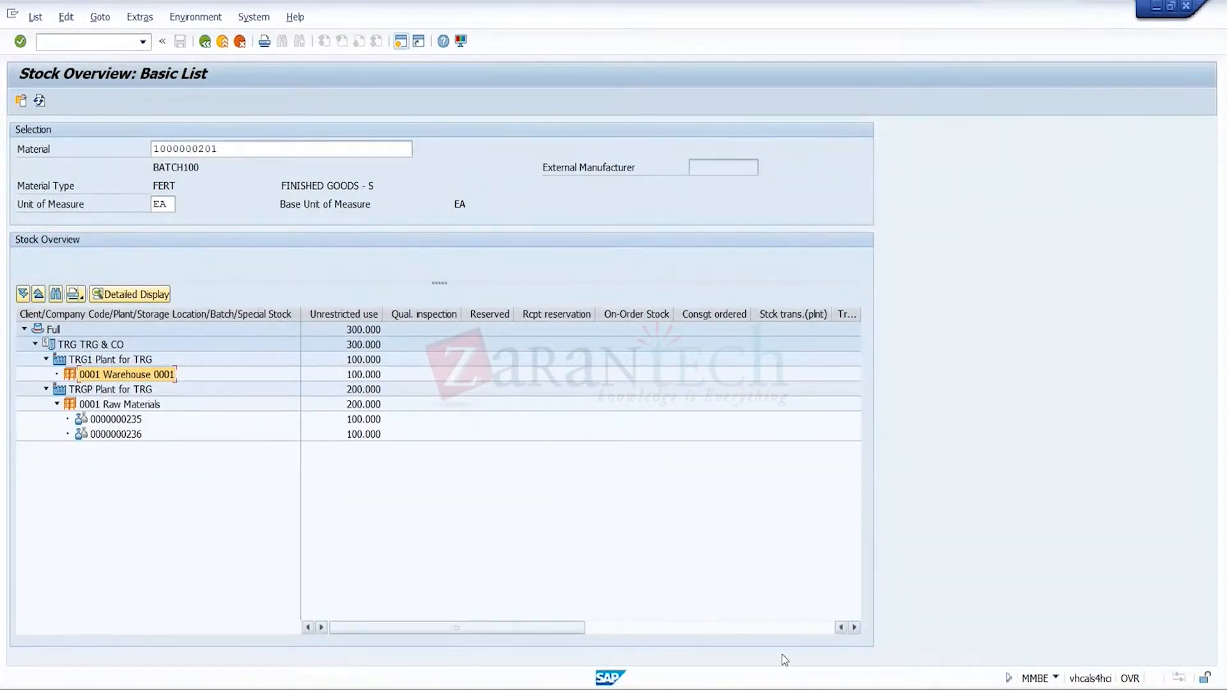
{"action": "left_click", "coordinate": [926, 665]}
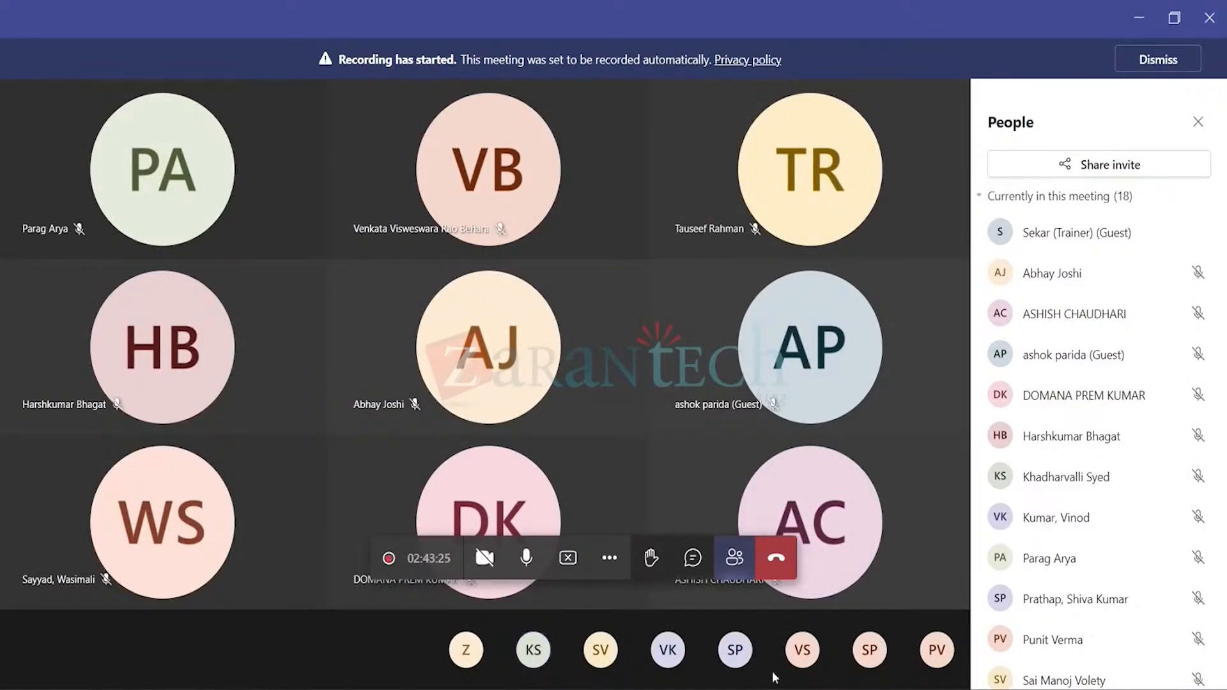
{"action": "mouse_move", "coordinate": [830, 689]}
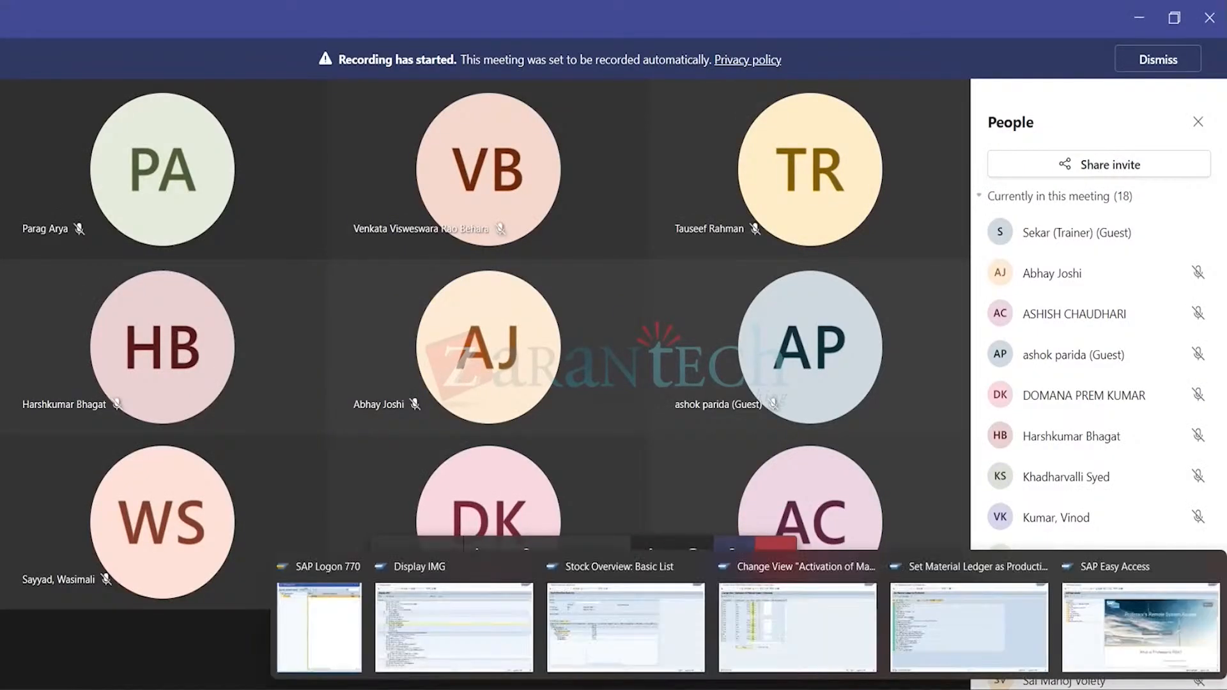
{"action": "left_click", "coordinate": [794, 652]}
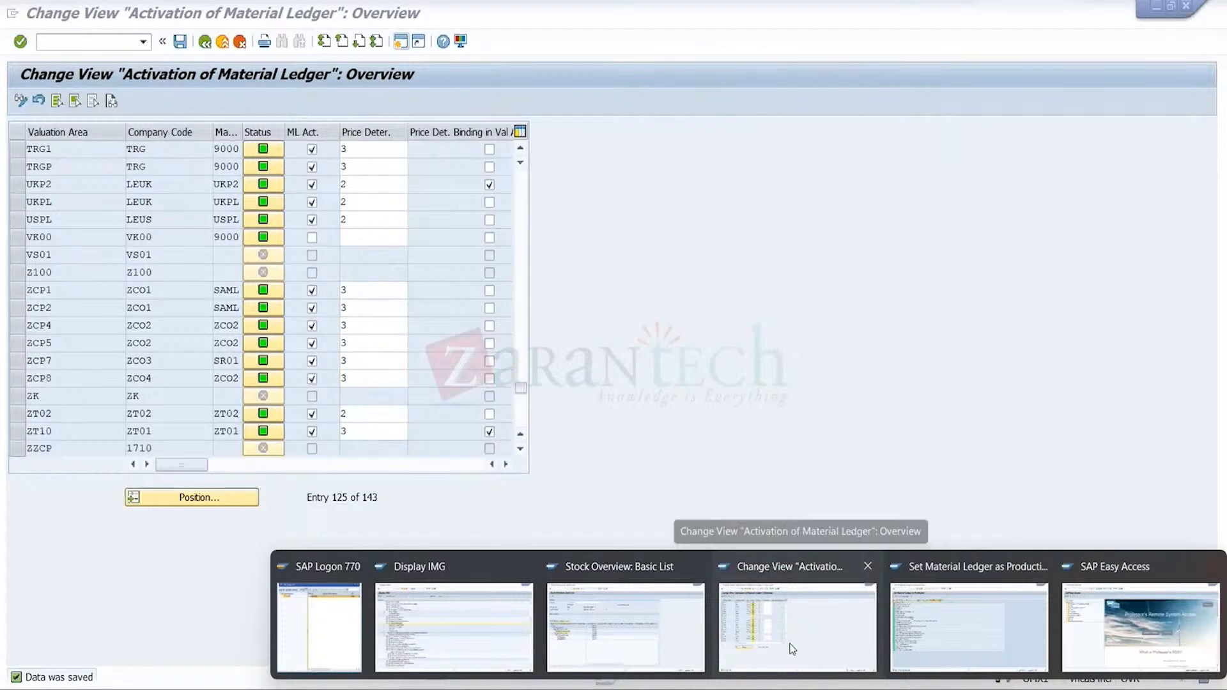
{"action": "mouse_move", "coordinate": [738, 689]}
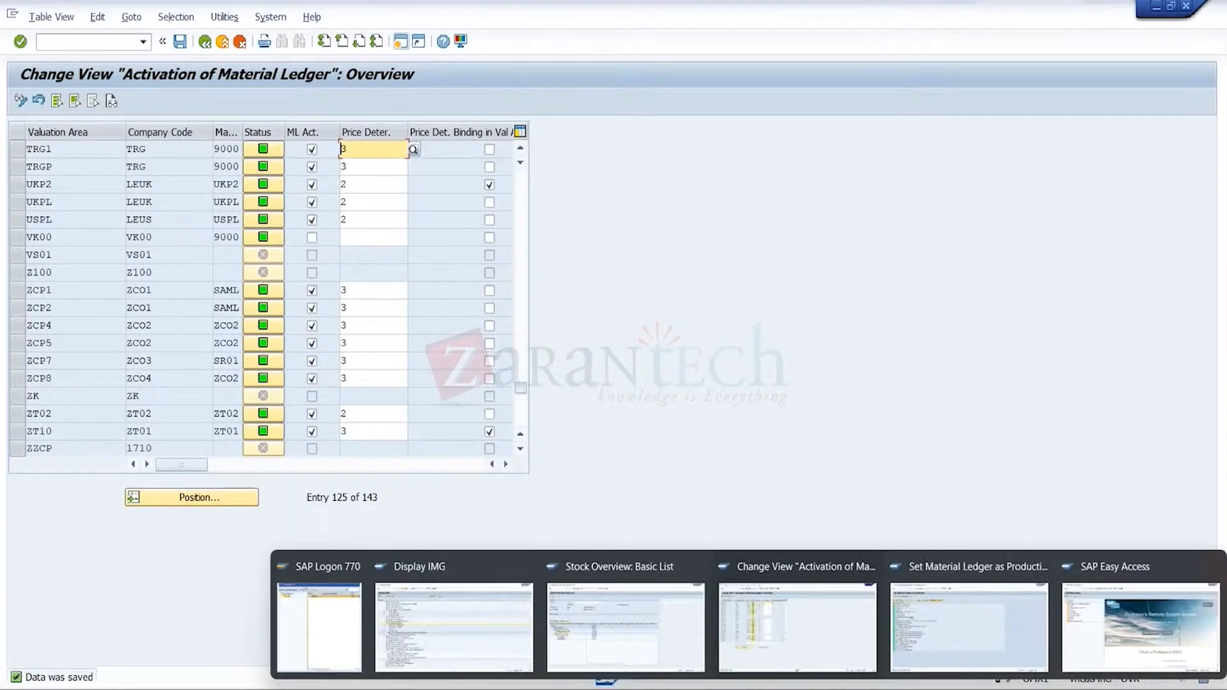
{"action": "left_click", "coordinate": [634, 631]}
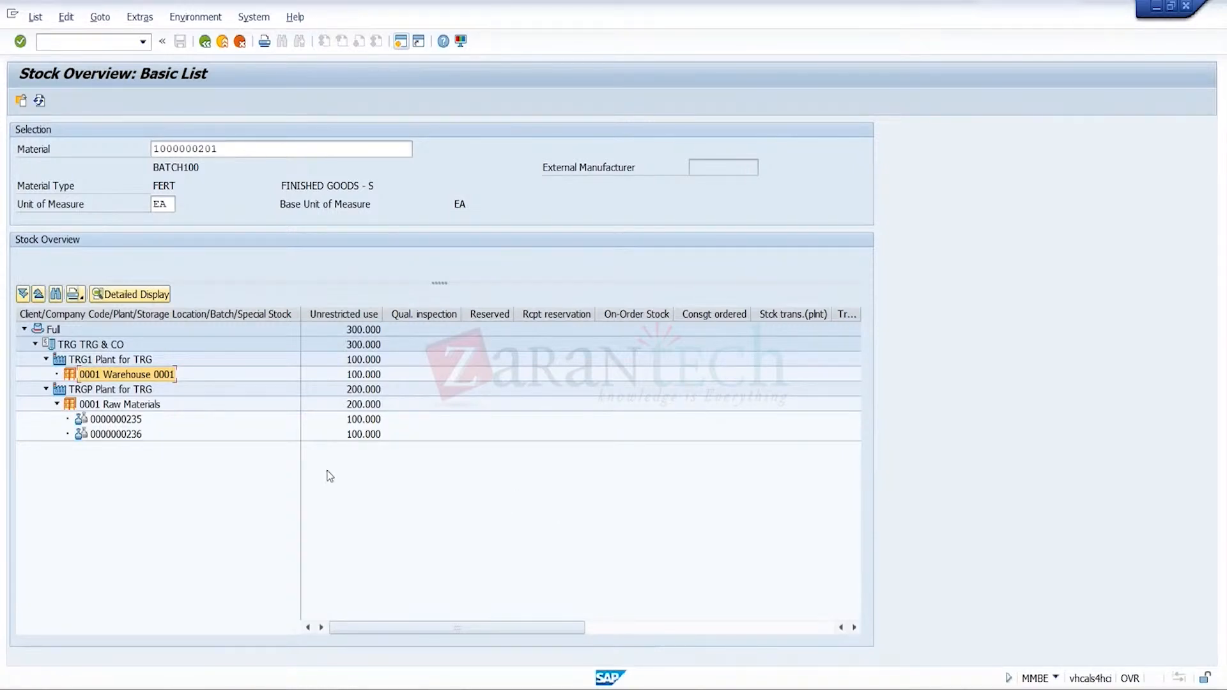
{"action": "left_click", "coordinate": [139, 422]}
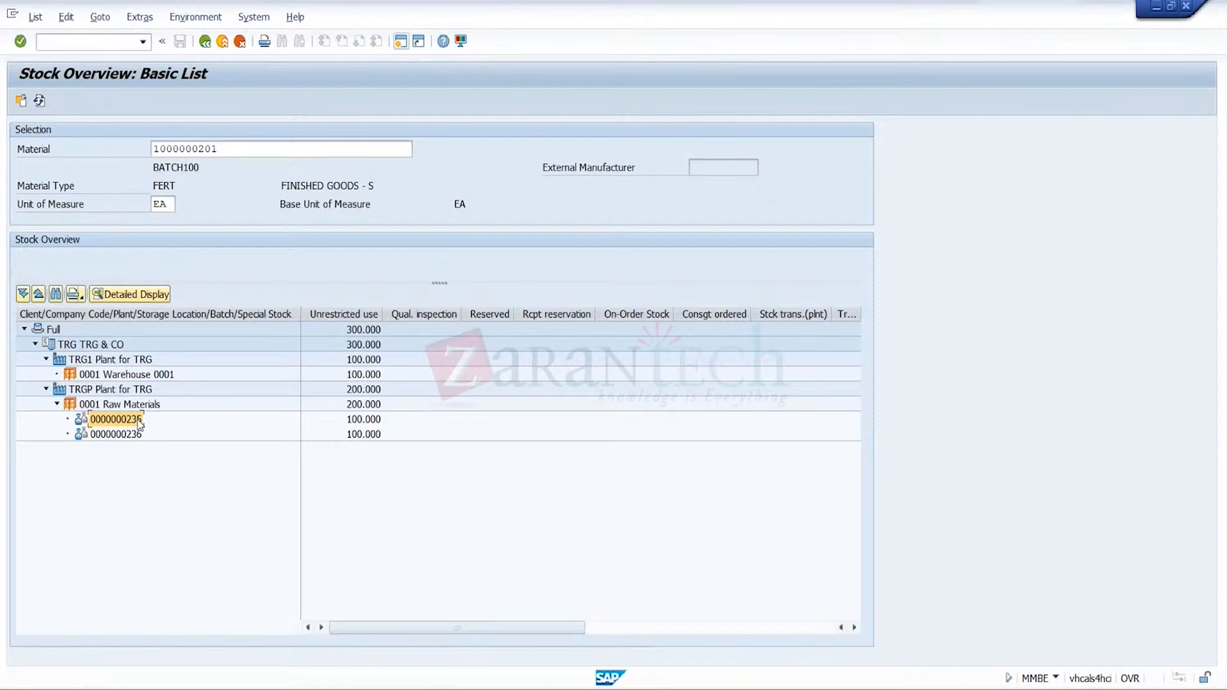
{"action": "left_click", "coordinate": [154, 378]}
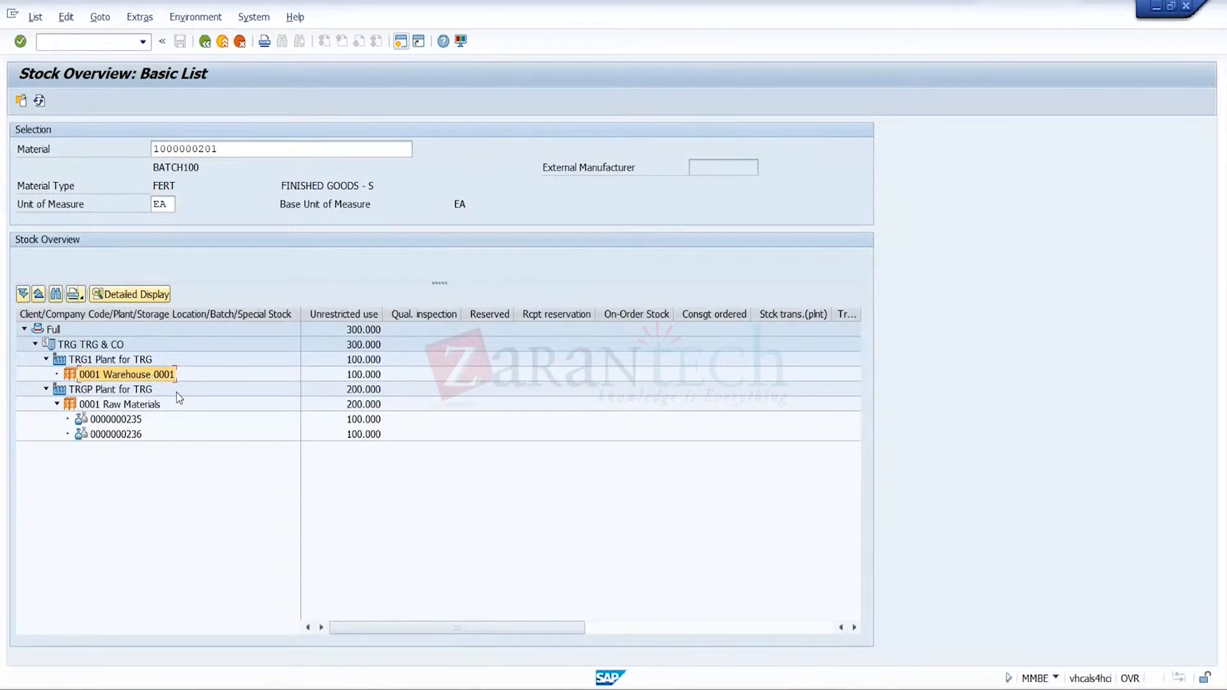
{"action": "left_click", "coordinate": [223, 44]}
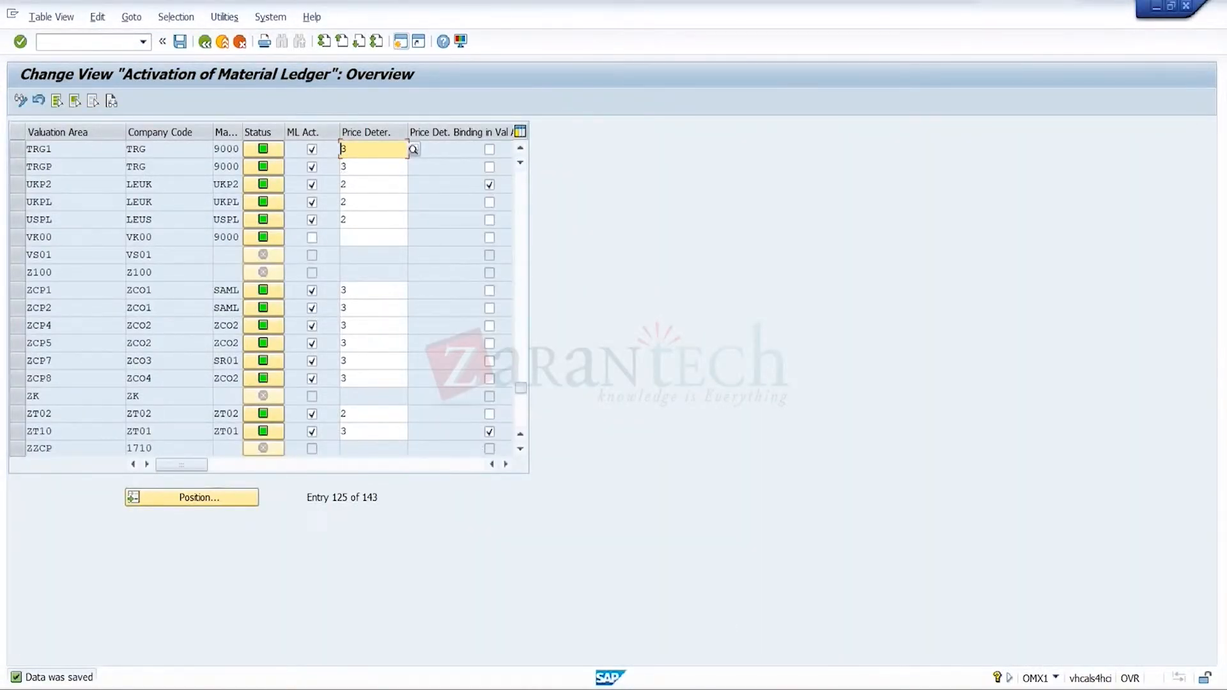
- Switch to the SAP Easy Access session and start a VA01 standard order of type OR1 for sales organization TRGS
{"action": "mouse_move", "coordinate": [835, 689]}
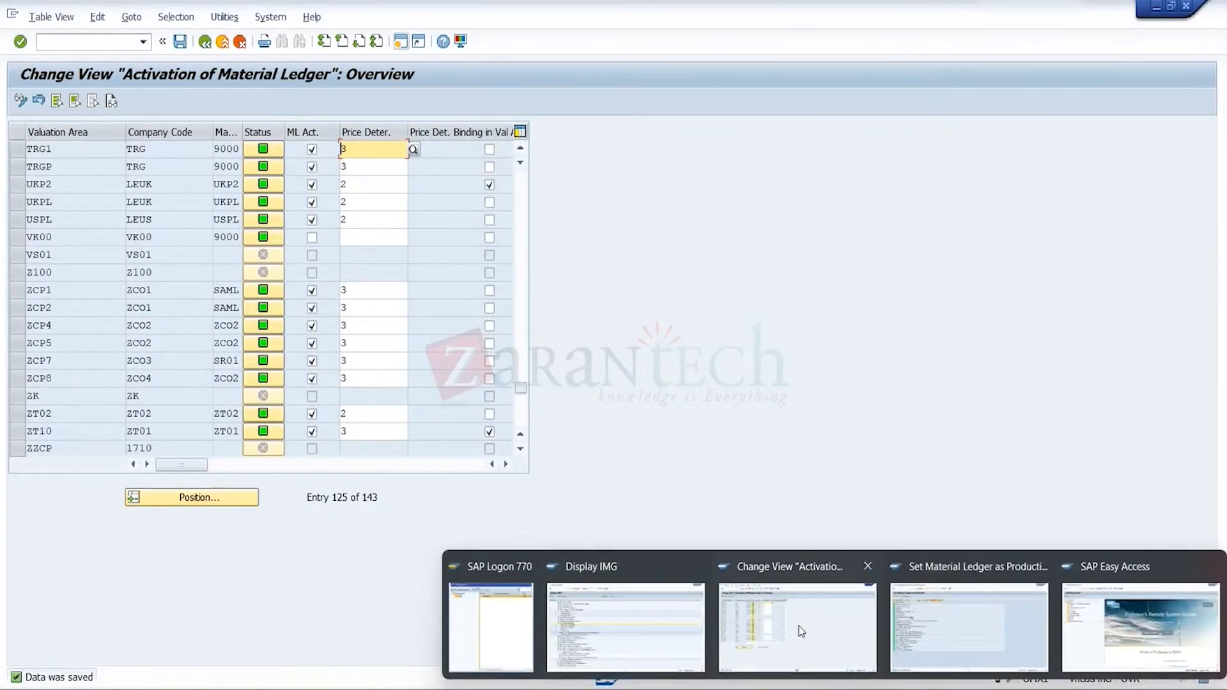
{"action": "left_click", "coordinate": [923, 626]}
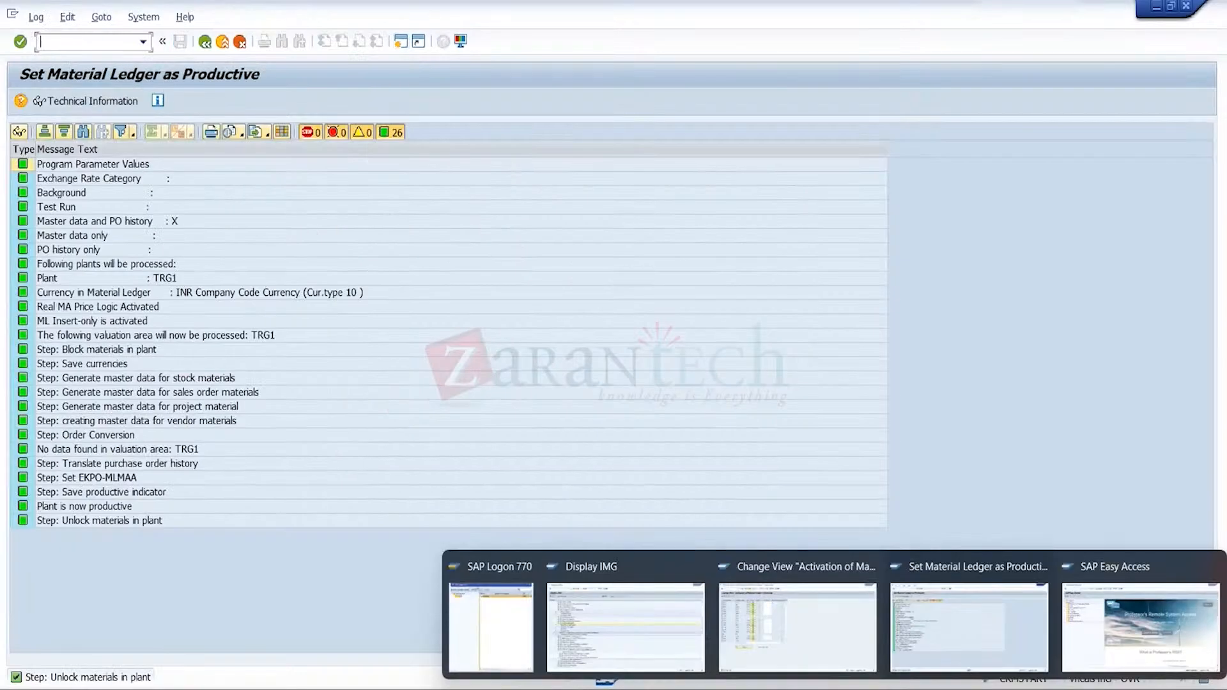
{"action": "left_click", "coordinate": [1152, 646]}
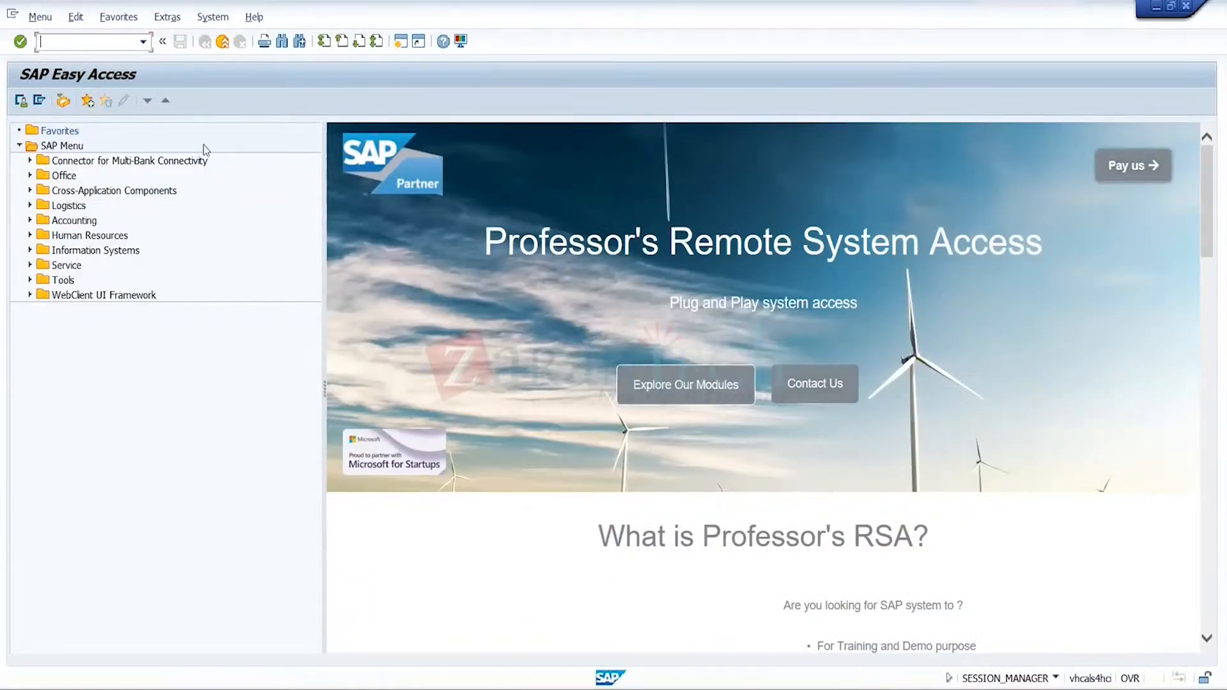
{"action": "type", "text": "VA01"}
{"action": "key", "text": "Return"}
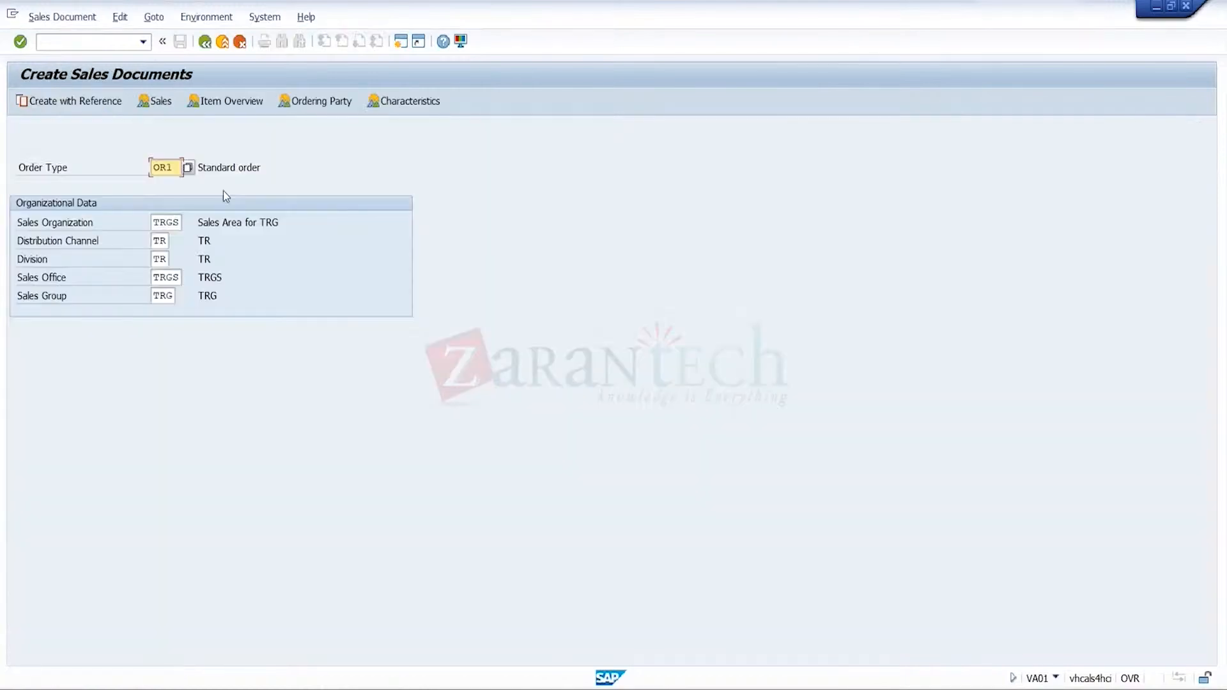
{"action": "key", "text": "Return"}
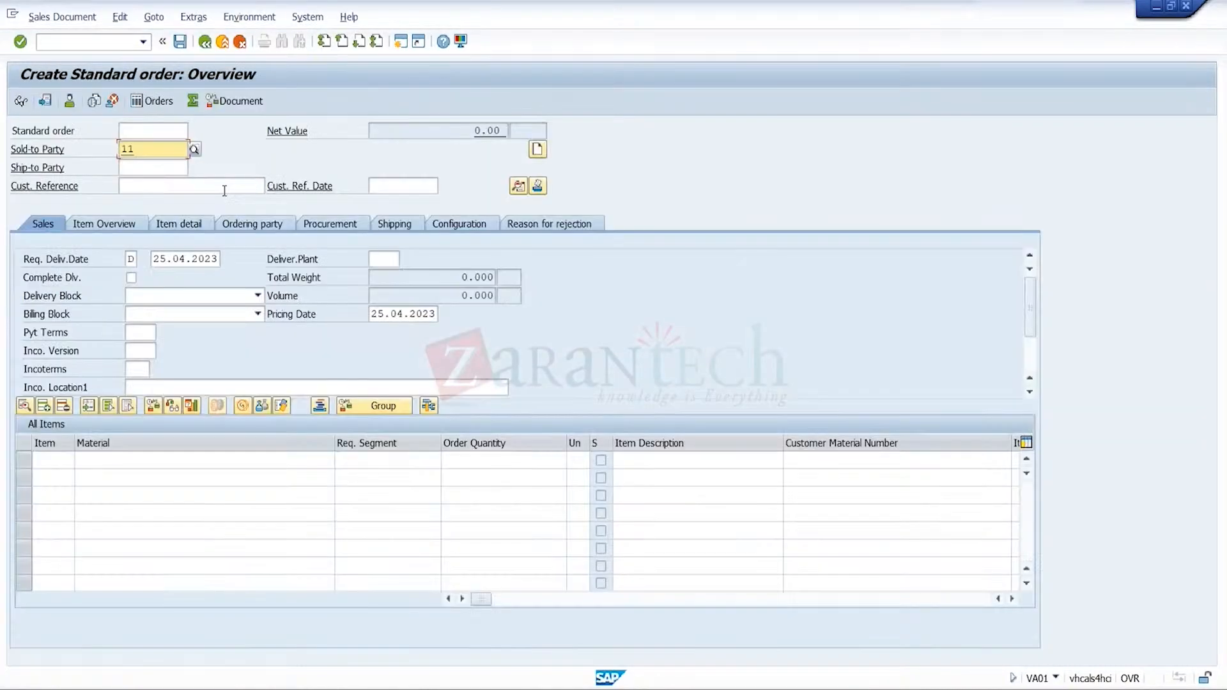
- Fill in the sold-to party's customer number, a date-based customer reference and the customer reference date 26.04.2023
{"action": "left_click", "coordinate": [171, 151]}
{"action": "key", "text": "BackSpace"}
{"action": "key", "text": "BackSpace"}
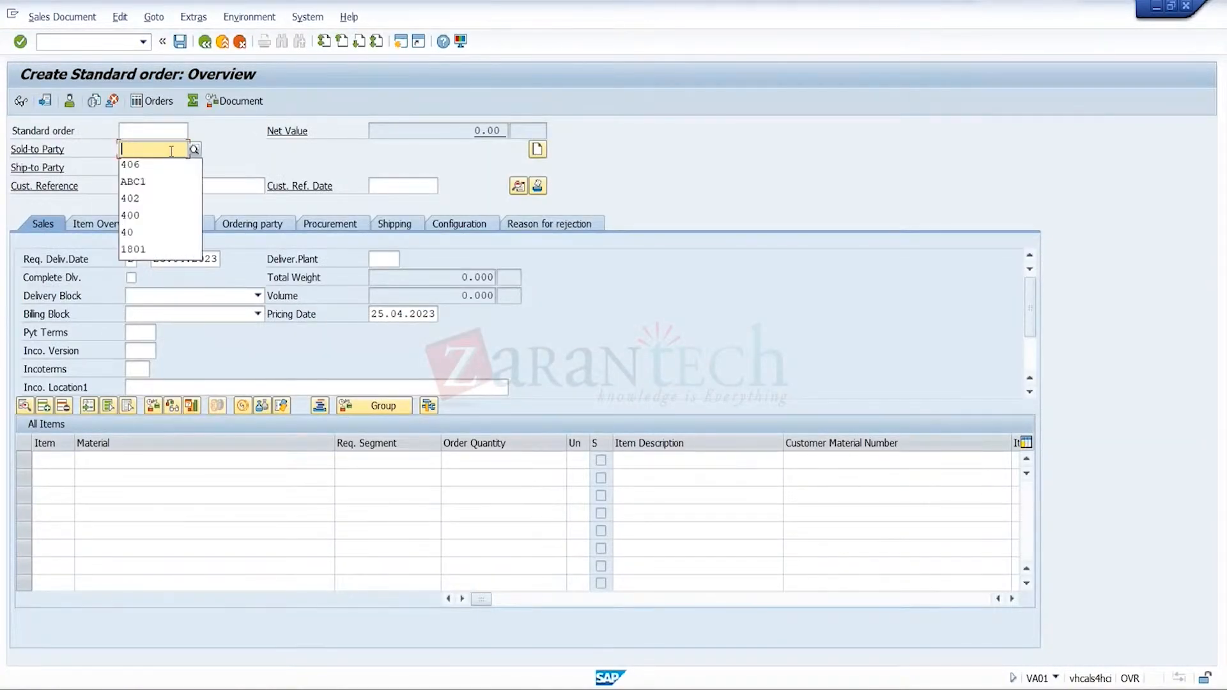
{"action": "left_click", "coordinate": [155, 180]}
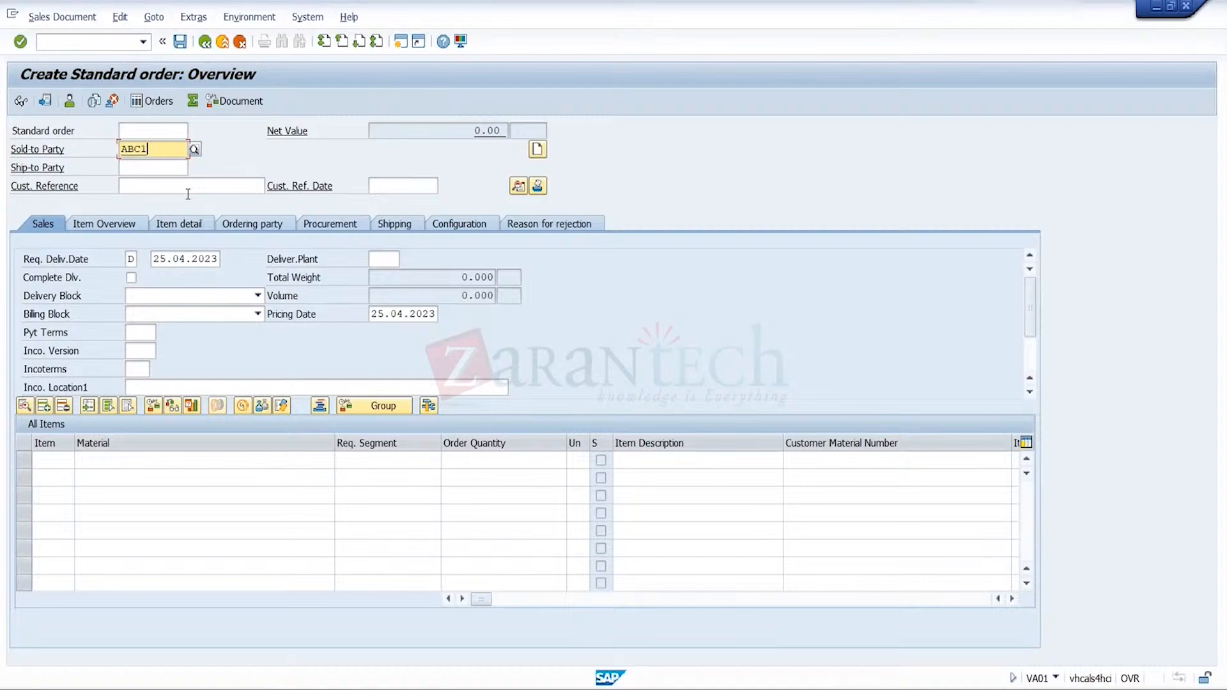
{"action": "left_click", "coordinate": [225, 185]}
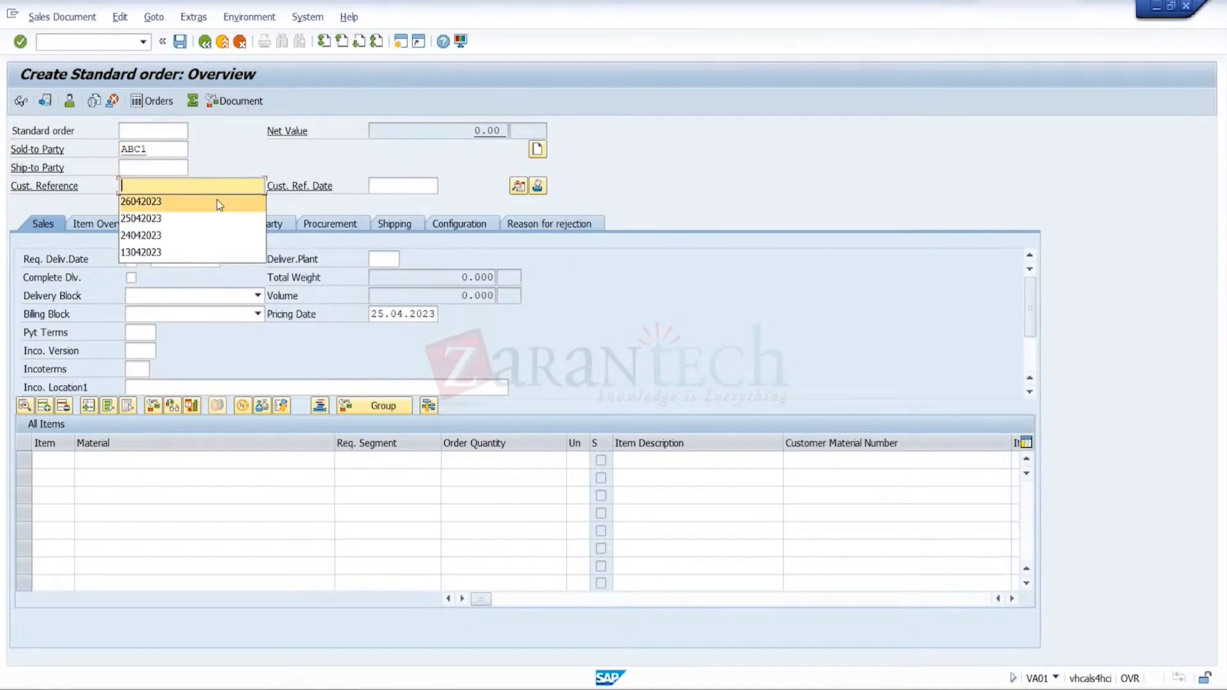
{"action": "left_click", "coordinate": [216, 200]}
{"action": "left_click", "coordinate": [420, 183]}
{"action": "left_click", "coordinate": [420, 183]}
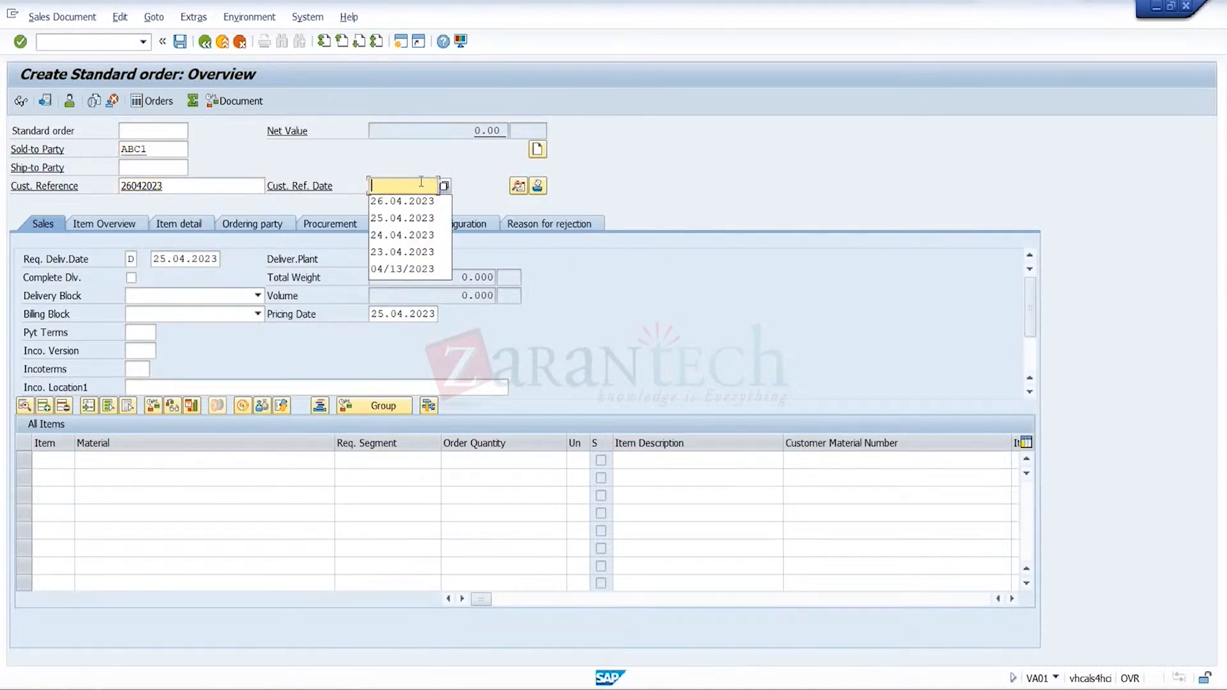
{"action": "left_click", "coordinate": [417, 193]}
{"action": "left_click", "coordinate": [416, 191]}
{"action": "left_click", "coordinate": [413, 202]}
- Set the order's delivering plant to TRGP, Incoterms to FOB and Inco. Location1 to Nagpur
{"action": "left_click", "coordinate": [389, 259]}
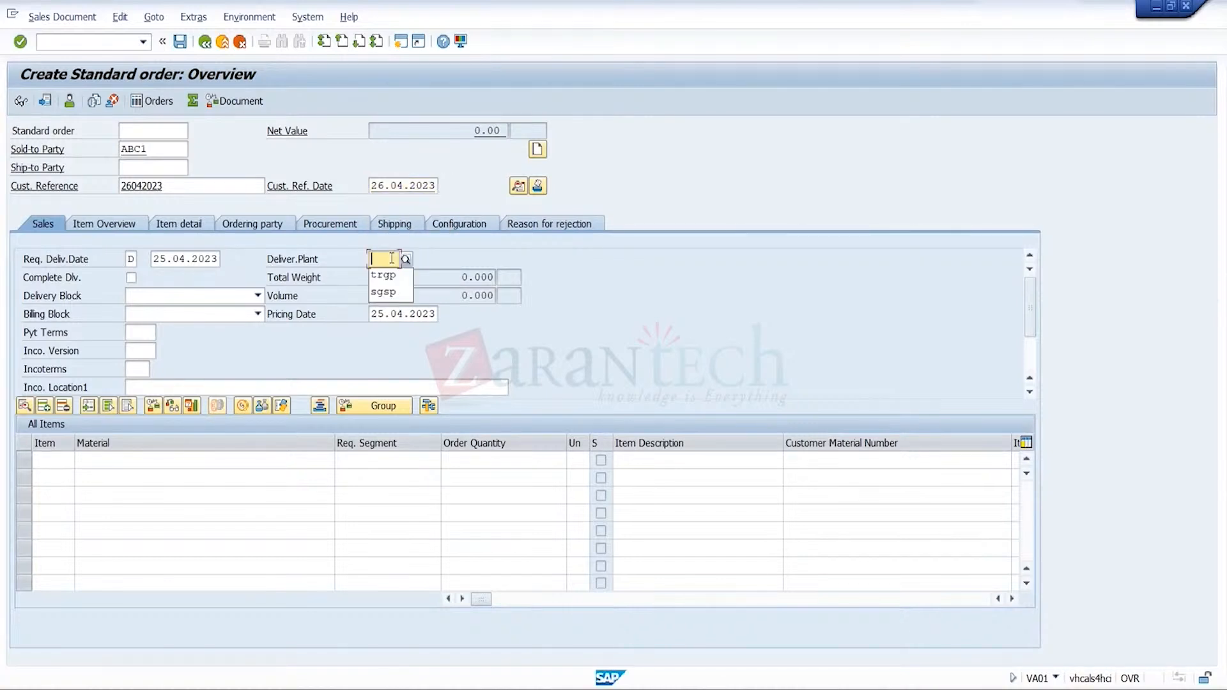
{"action": "left_click", "coordinate": [392, 276]}
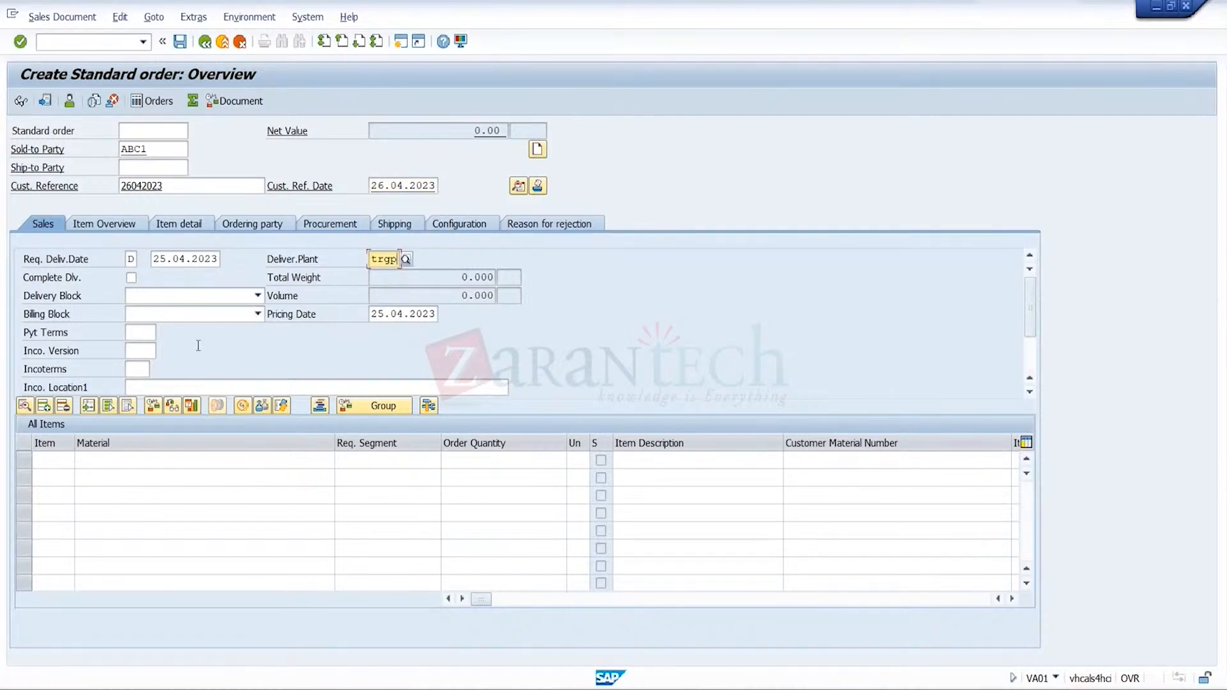
{"action": "left_click", "coordinate": [138, 371]}
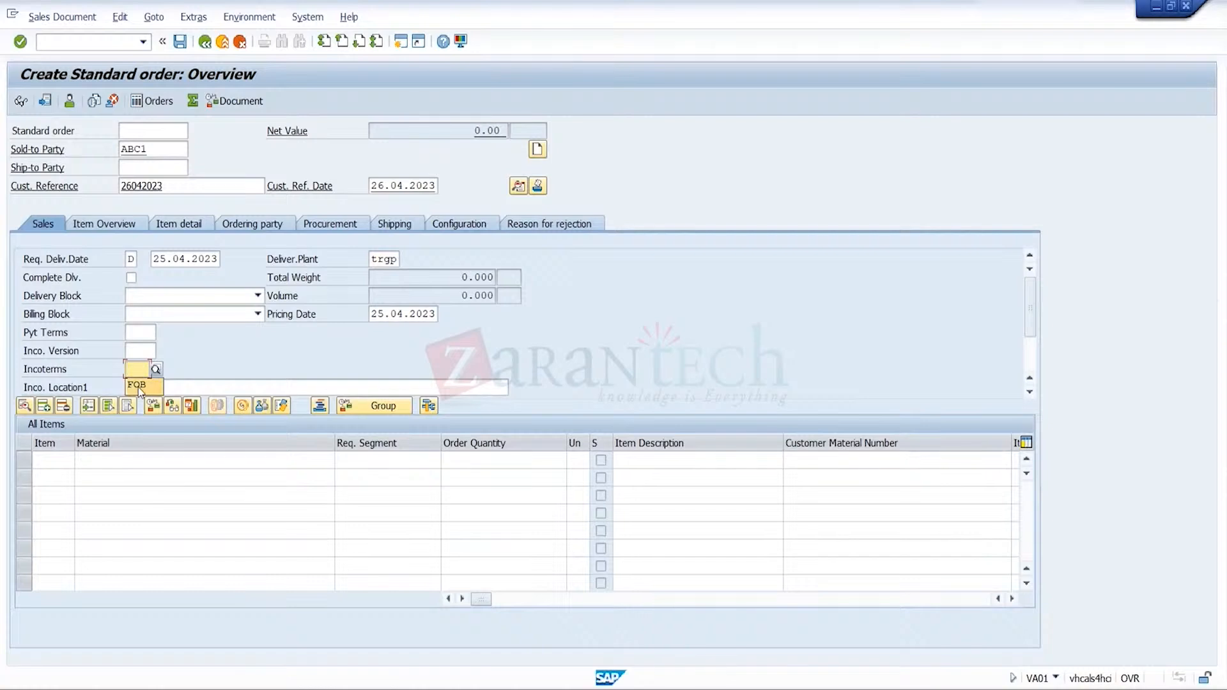
{"action": "left_click", "coordinate": [139, 386]}
{"action": "left_click", "coordinate": [139, 388]}
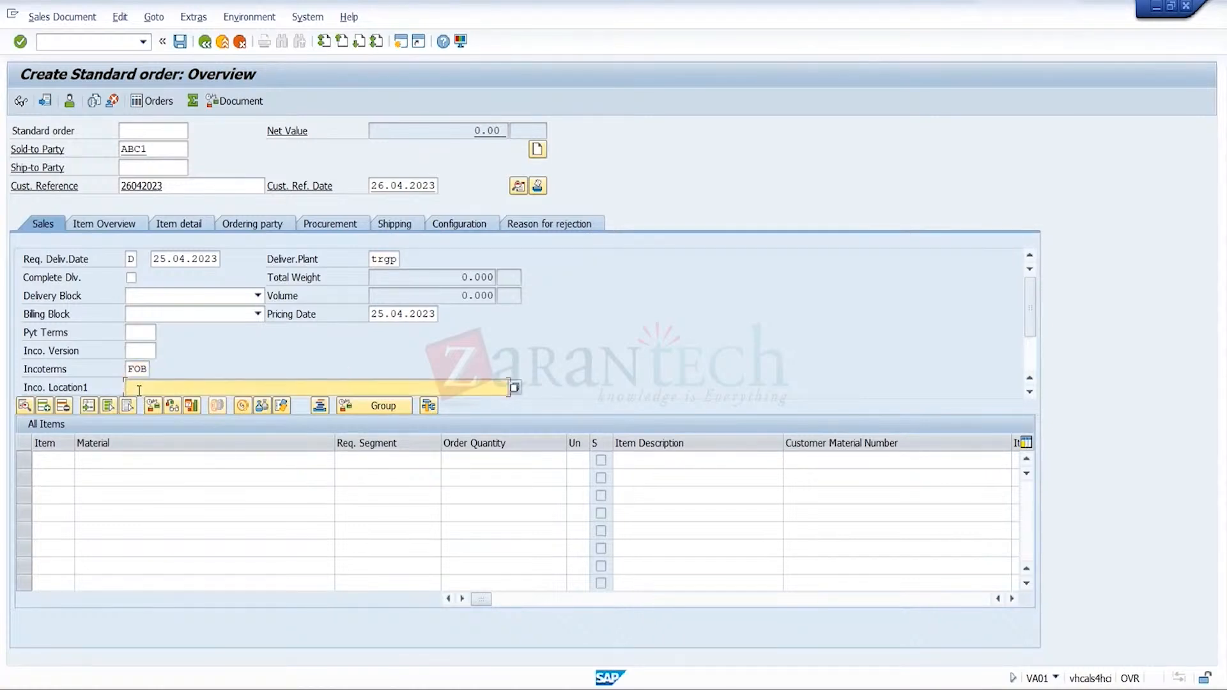
{"action": "type", "text": "Nagpur"}
{"action": "left_click", "coordinate": [205, 459]}
{"action": "left_click", "coordinate": [340, 460]}
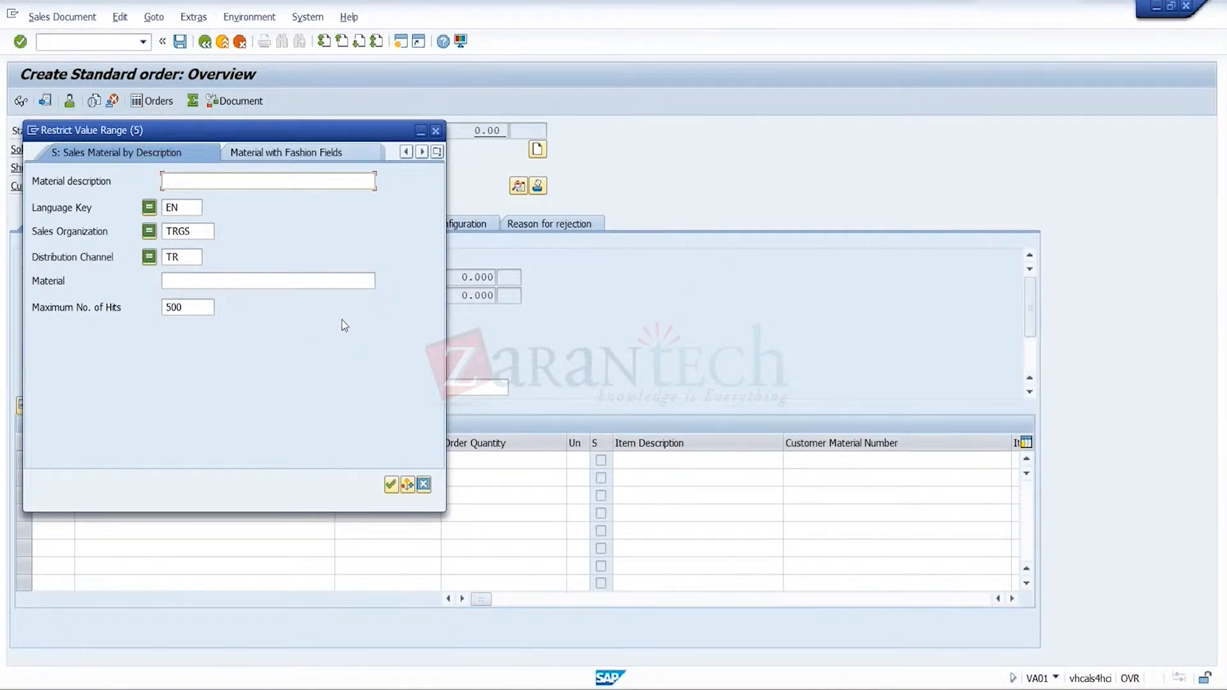
{"action": "left_click", "coordinate": [391, 484]}
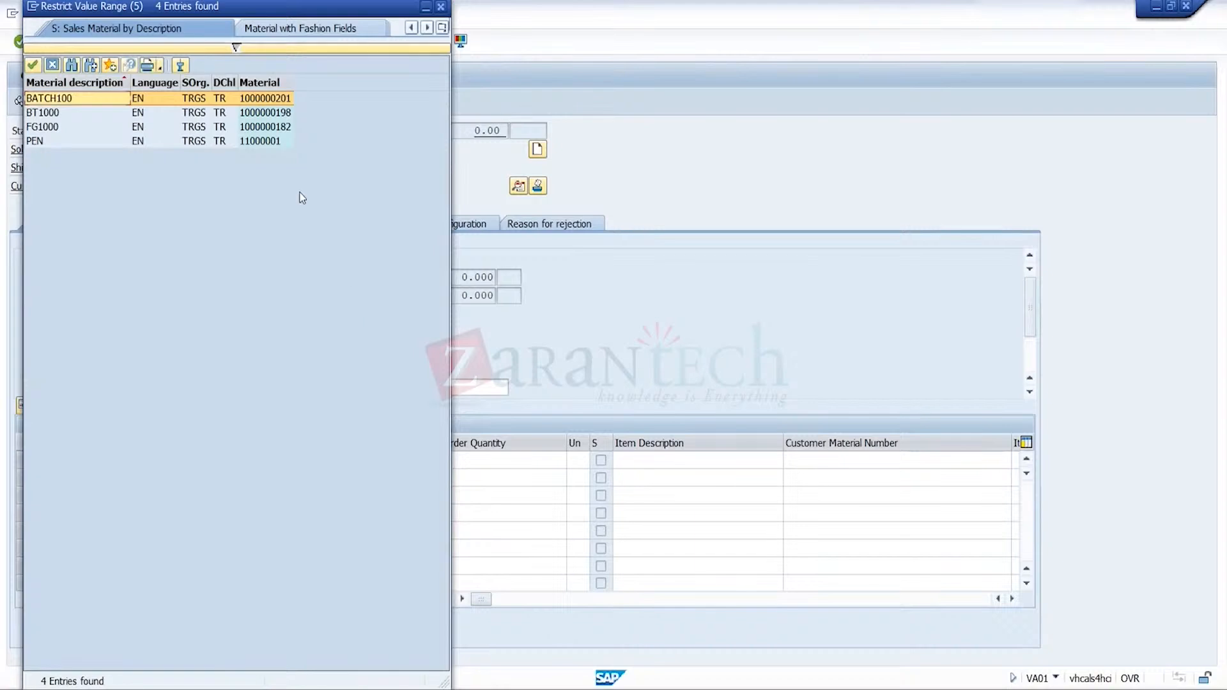
{"action": "left_click", "coordinate": [57, 99]}
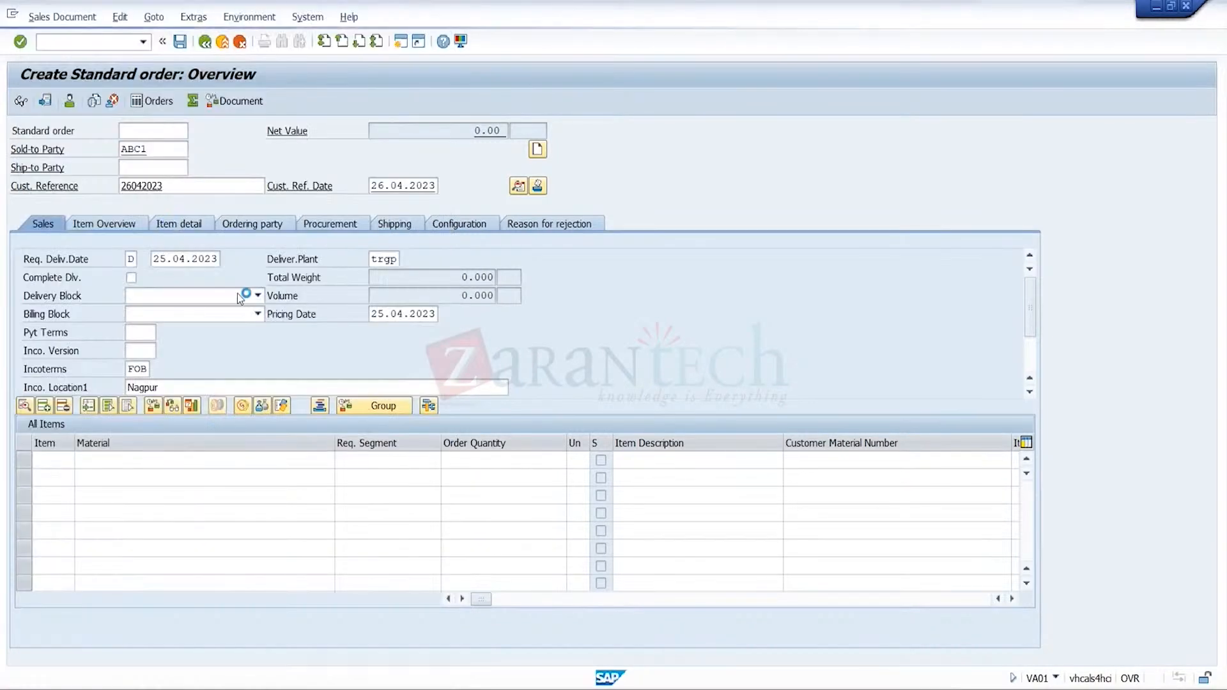
{"action": "left_click", "coordinate": [480, 459]}
{"action": "type", "text": "10"}
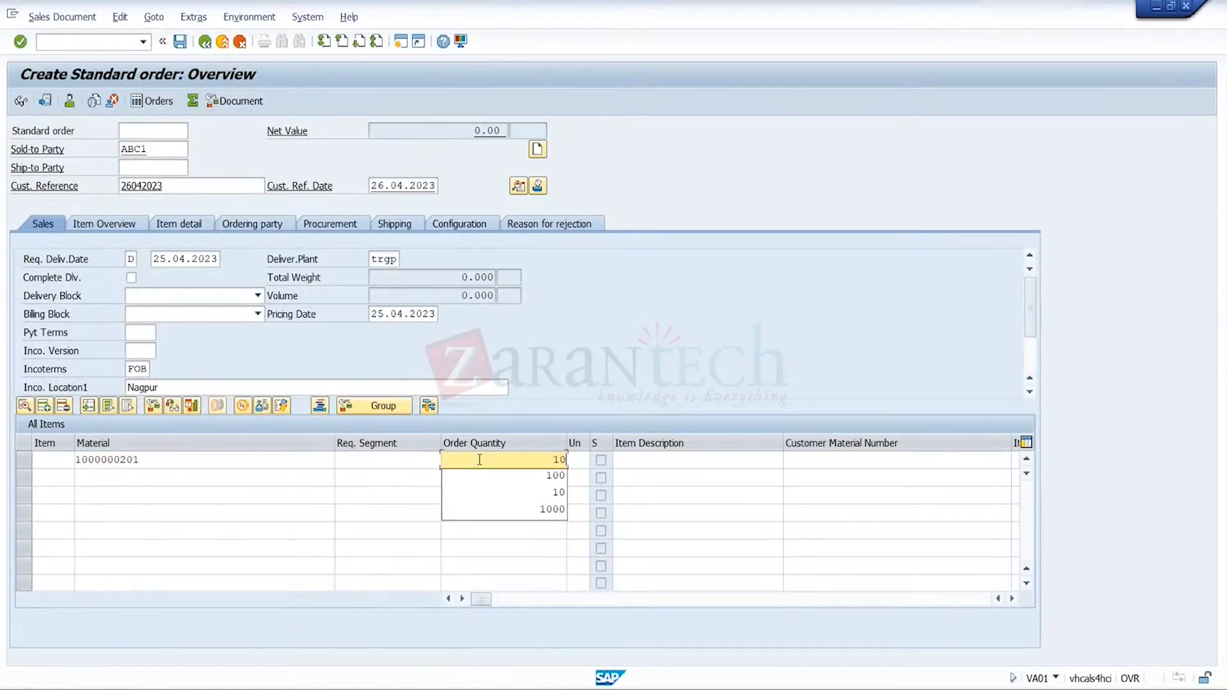
{"action": "key", "text": "Return"}
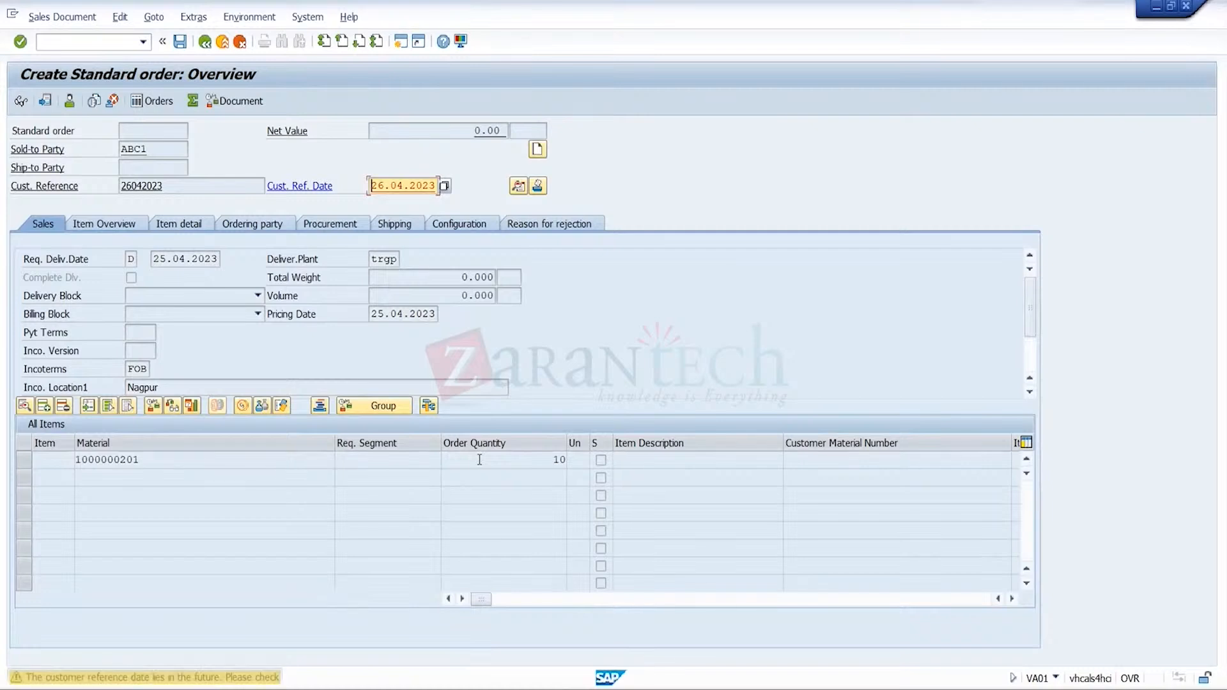
{"action": "key", "text": "Return"}
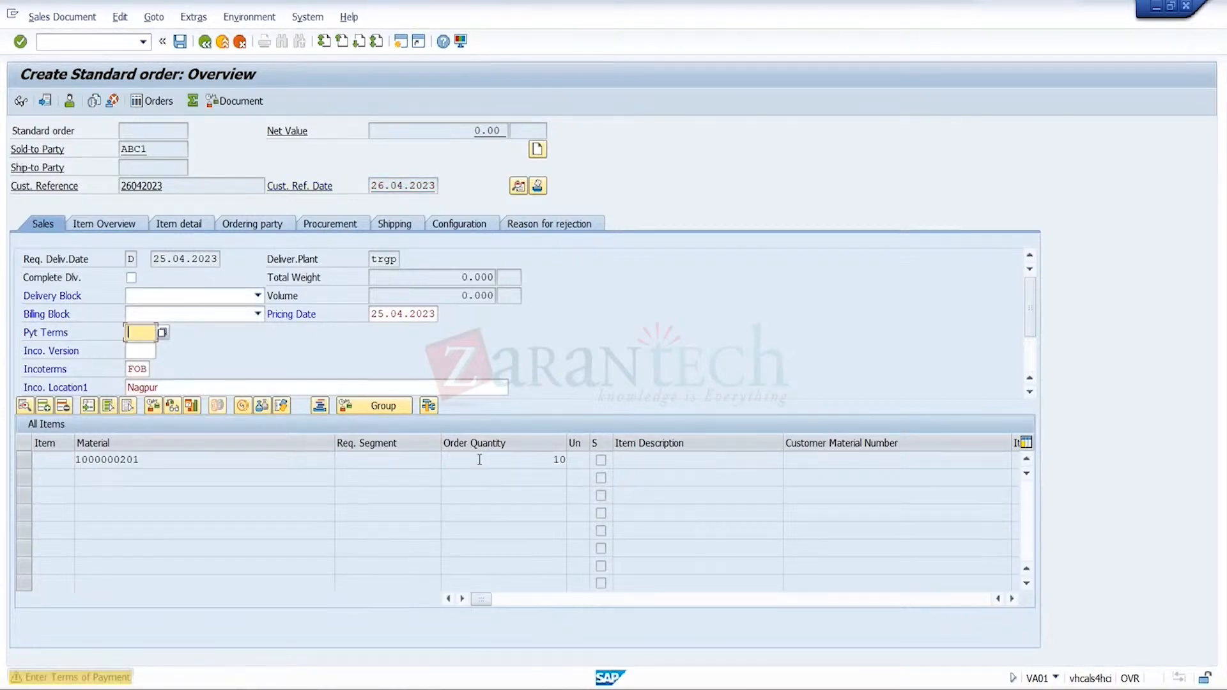
{"action": "key", "text": "Return"}
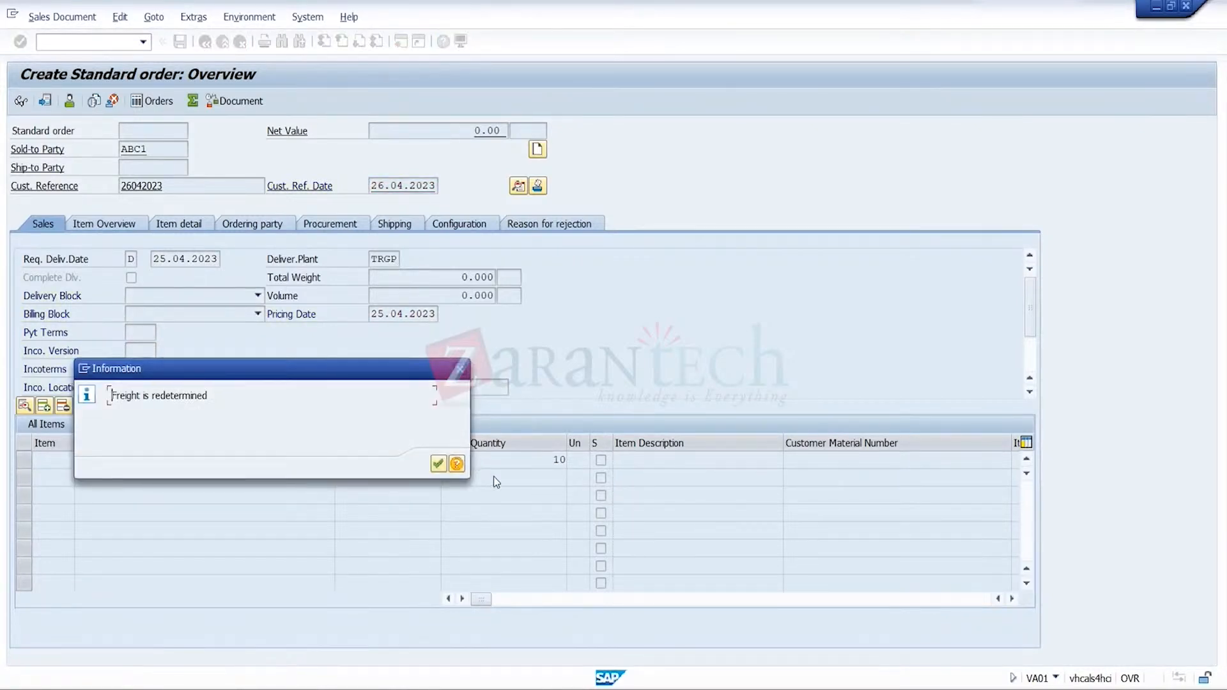
{"action": "left_click", "coordinate": [440, 464]}
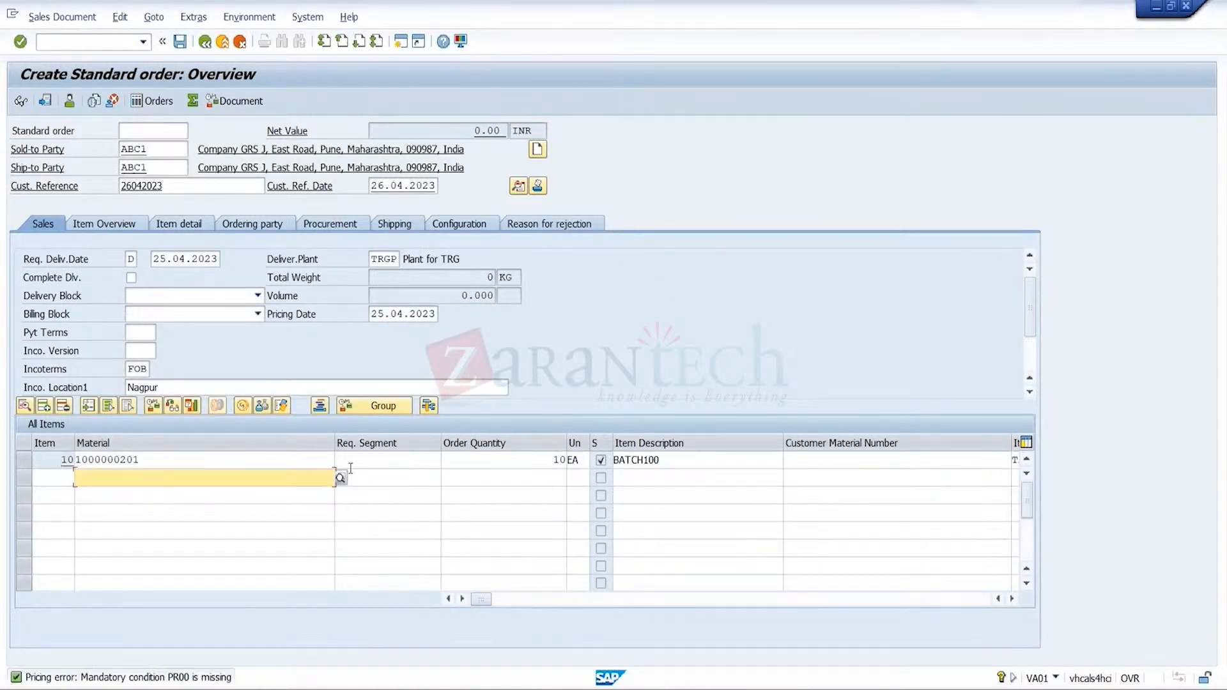
{"action": "left_click", "coordinate": [302, 462]}
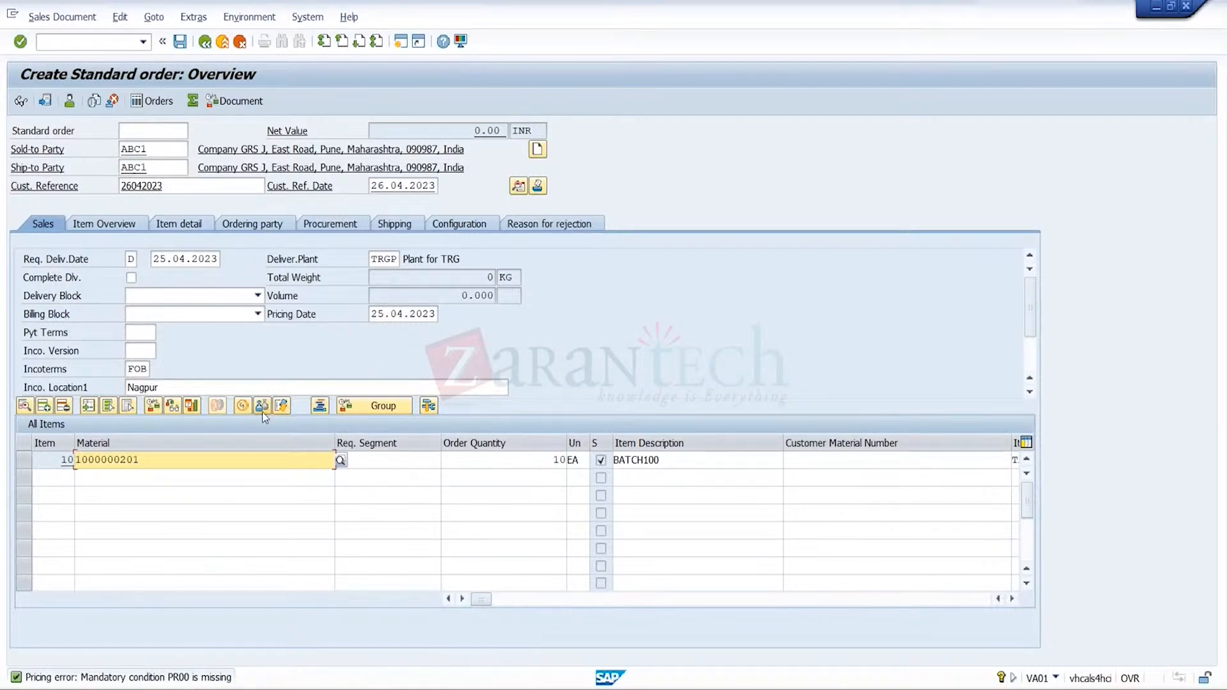
{"action": "left_click", "coordinate": [22, 460]}
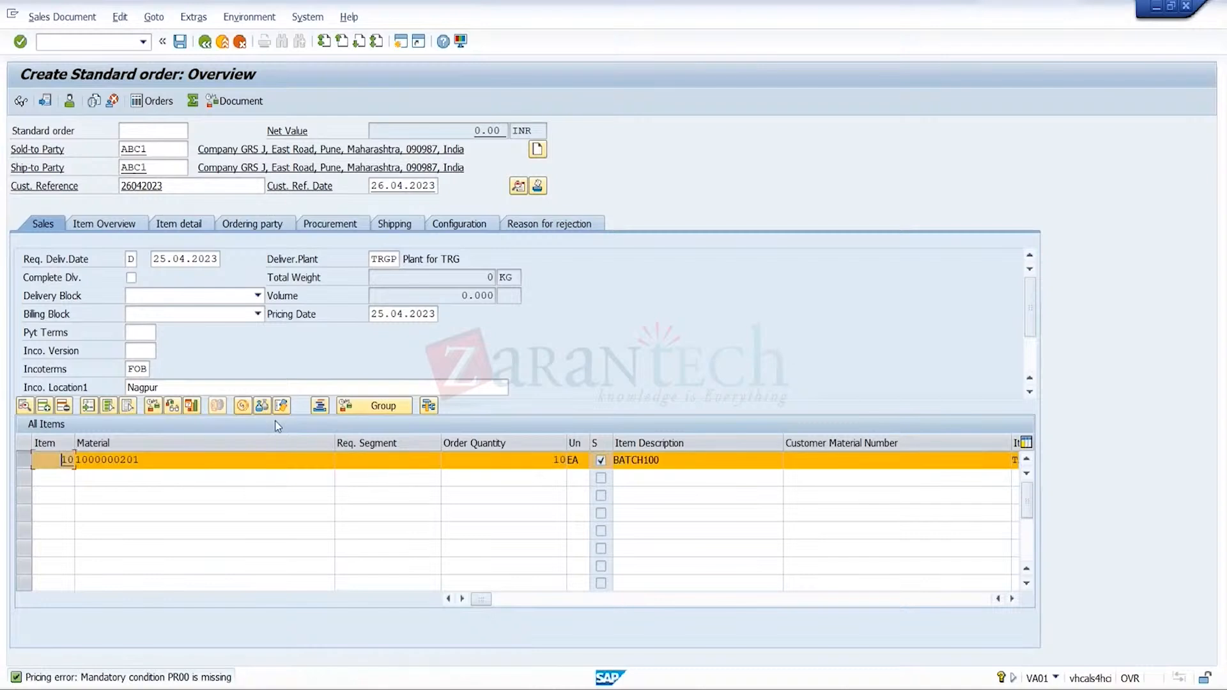
{"action": "left_click", "coordinate": [261, 408]}
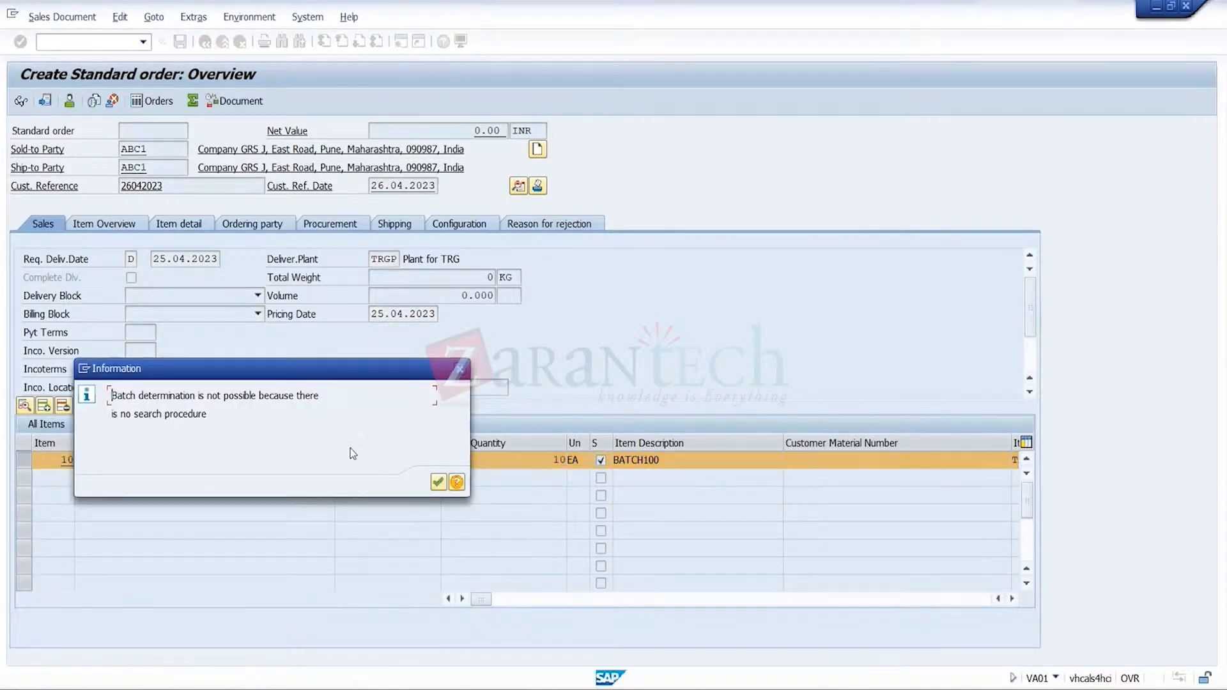
{"action": "left_click", "coordinate": [438, 483]}
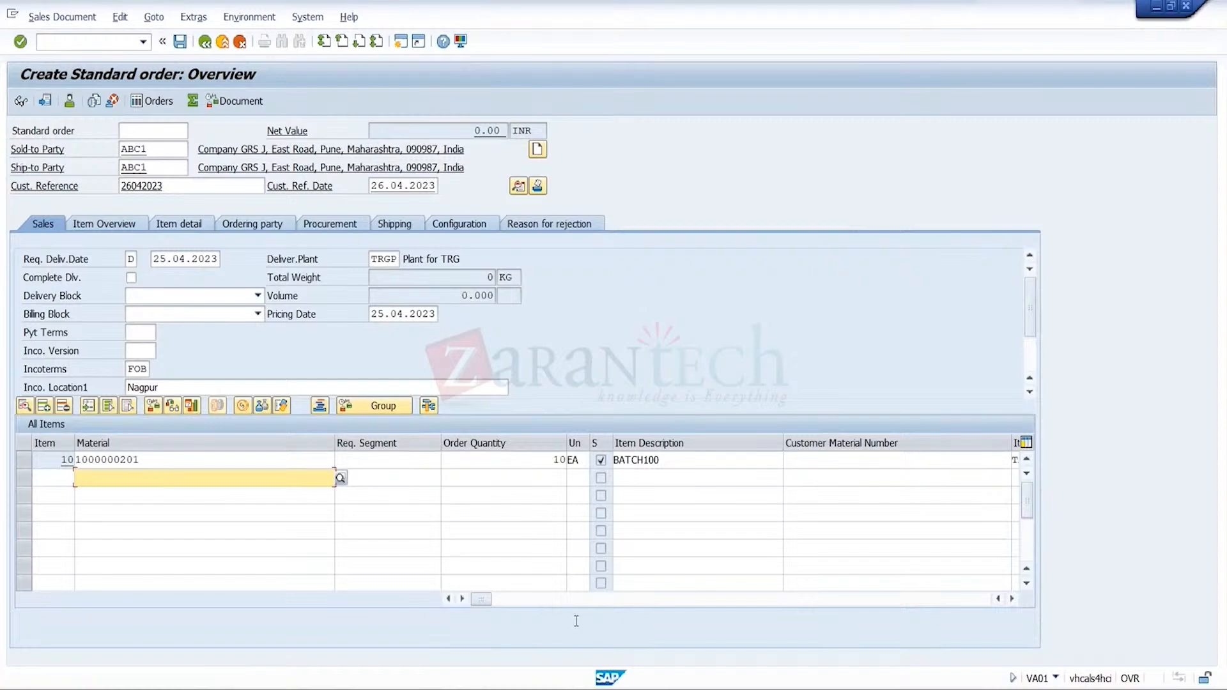
- Switch to the Module 17 batch management PDF in the browser and find the Setting - 4 batch search procedure instructions
{"action": "left_click", "coordinate": [530, 639]}
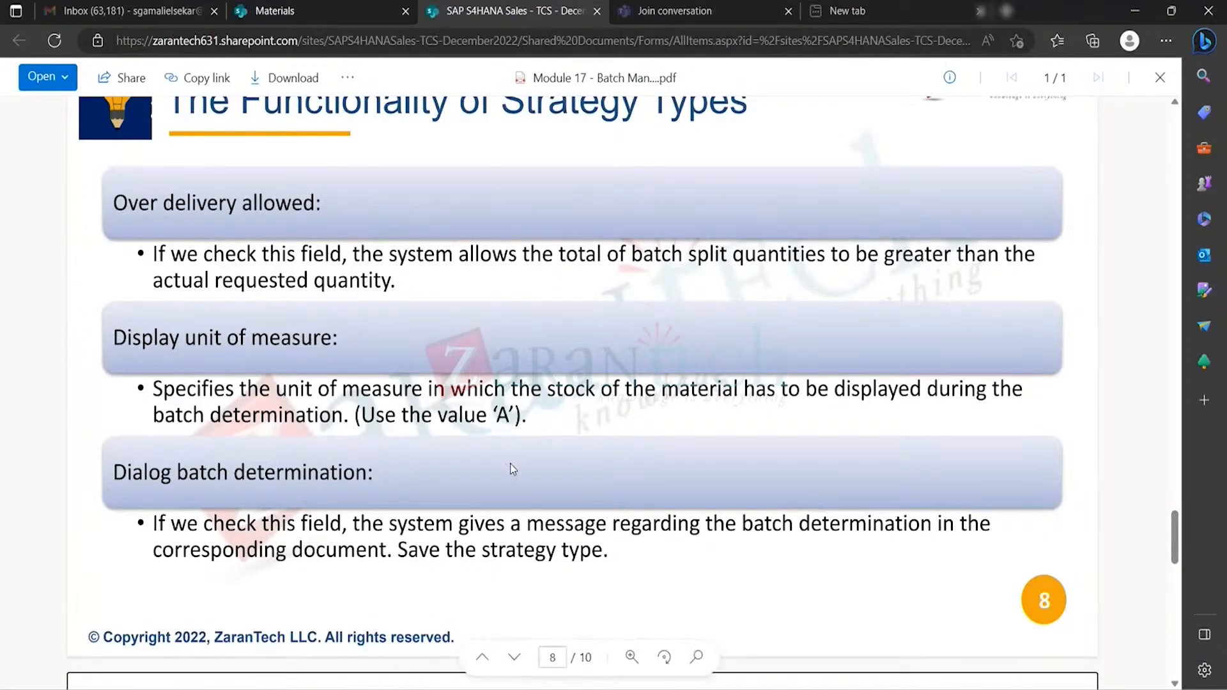
{"action": "scroll", "coordinate": [510, 463], "scroll_direction": "up", "scroll_amount": 2}
{"action": "scroll", "coordinate": [511, 470], "scroll_direction": "up", "scroll_amount": 10}
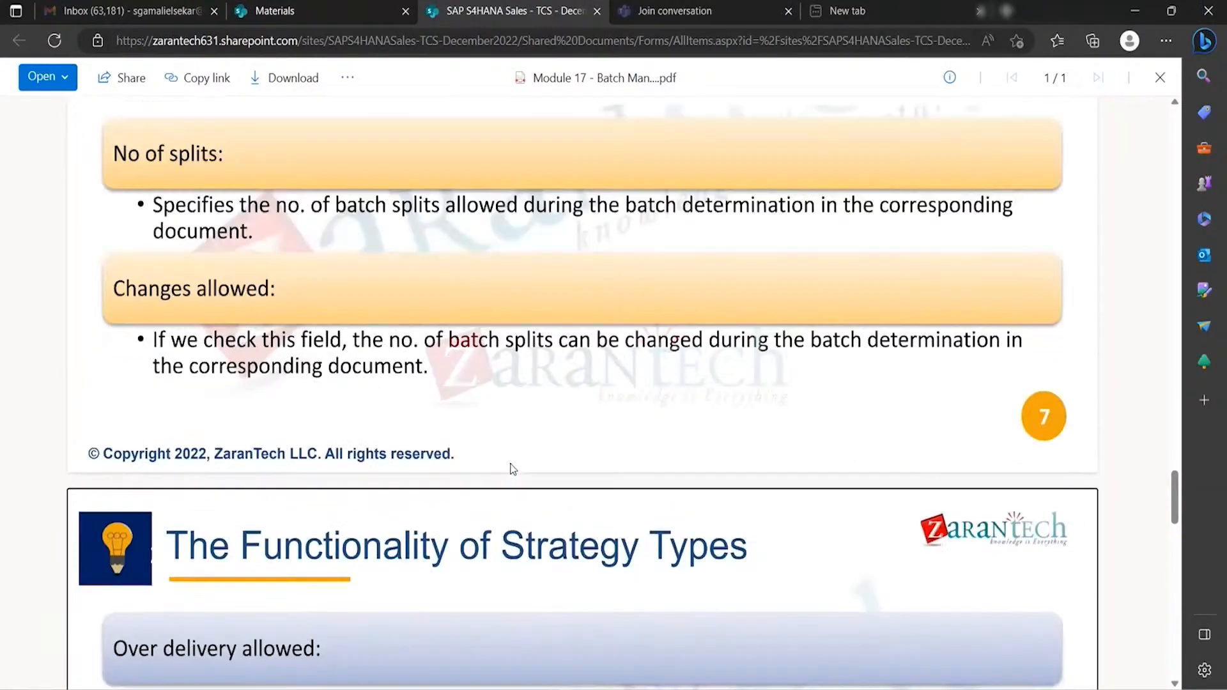
{"action": "scroll", "coordinate": [511, 468], "scroll_direction": "up", "scroll_amount": 8}
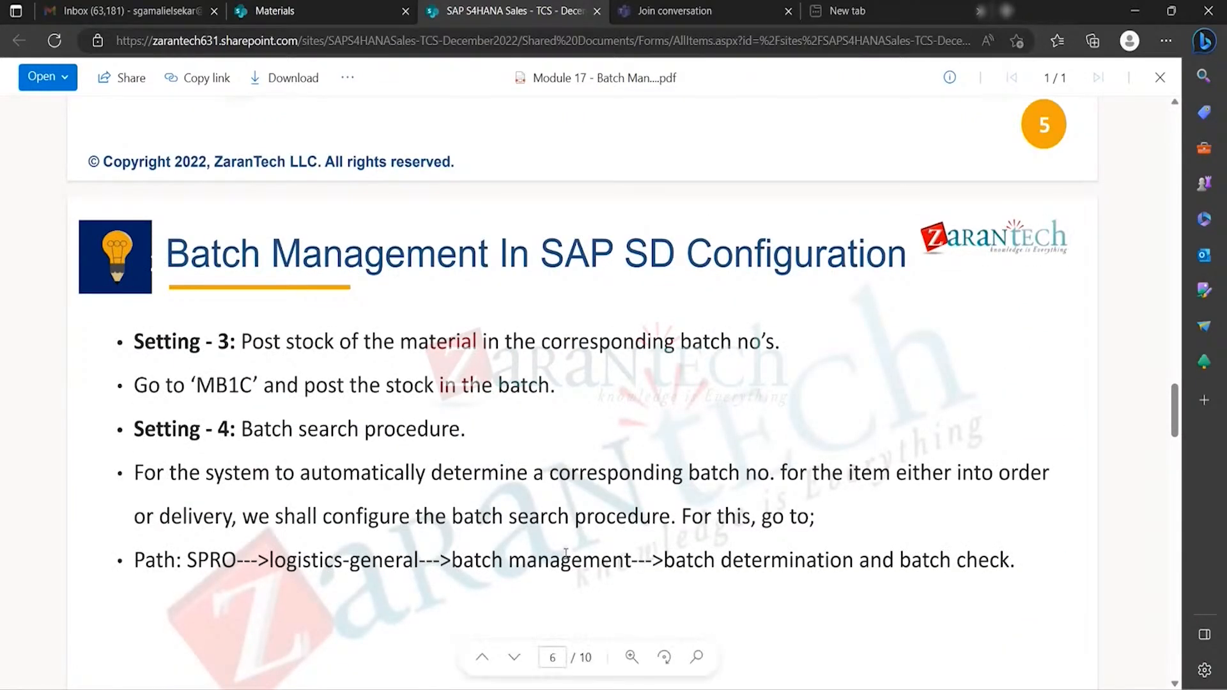
- Switch to the SAP Display IMG session, collapse Financial Supply Chain Management, and expand Logistics - General down to the Batch Management activities
{"action": "left_click", "coordinate": [834, 689]}
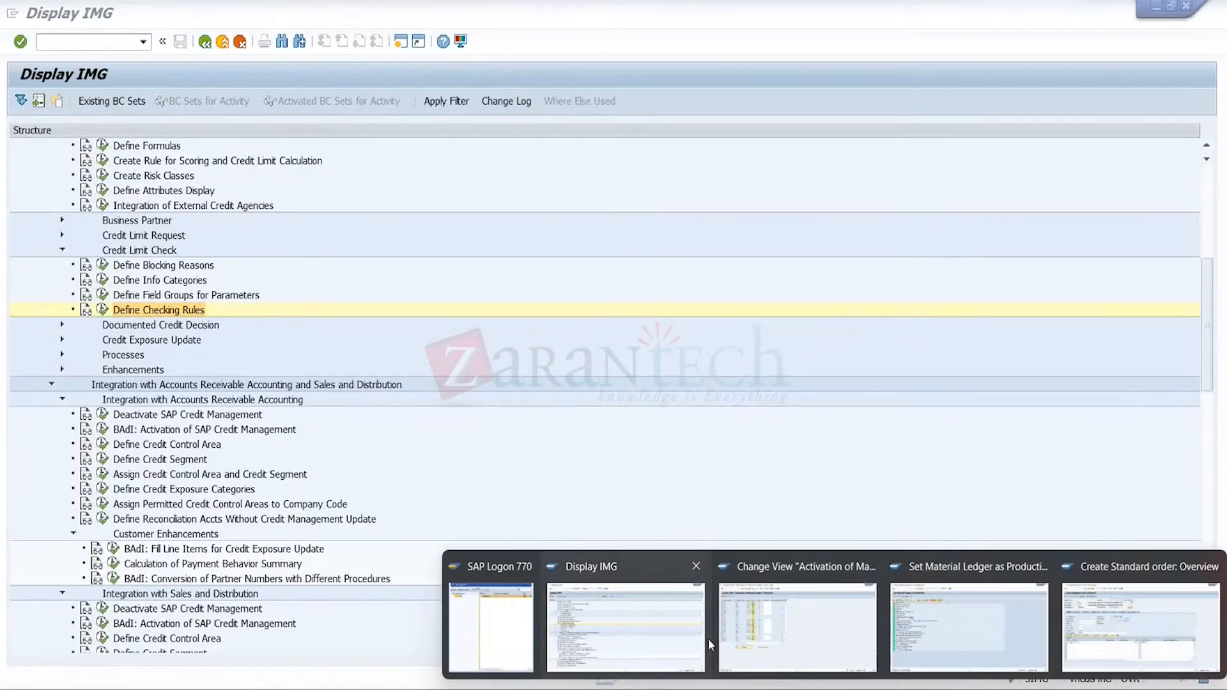
{"action": "left_click", "coordinate": [708, 638]}
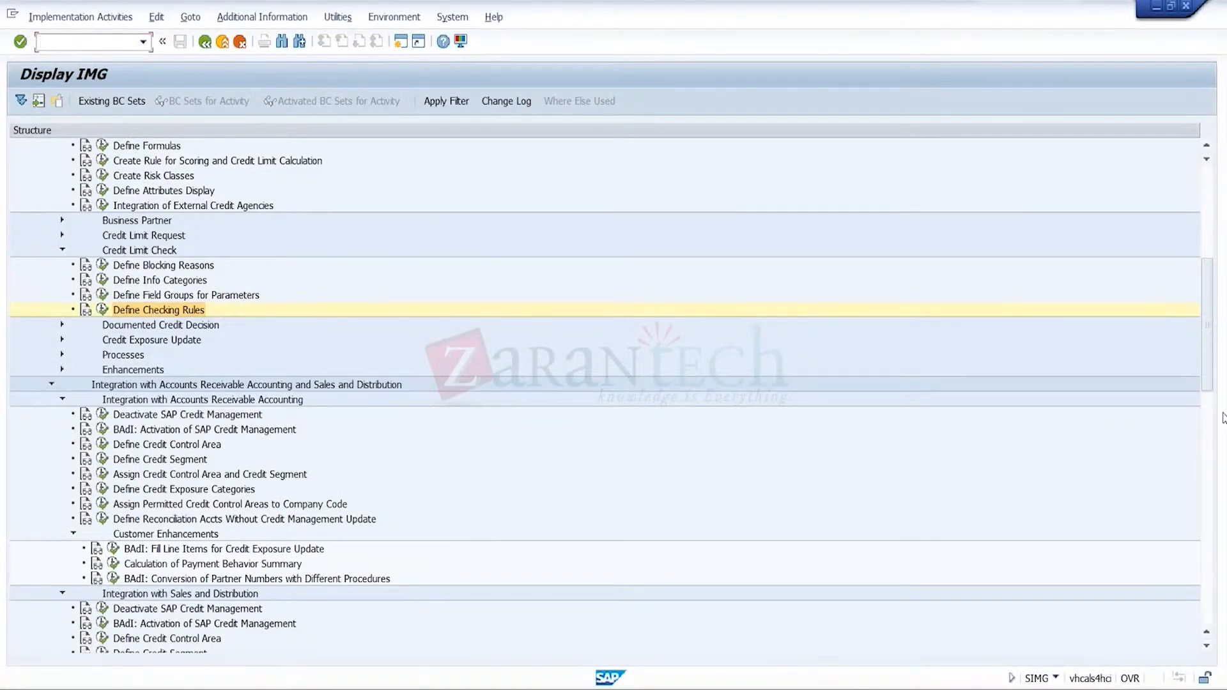
{"action": "left_click_drag", "start_coordinate": [1208, 363], "coordinate": [1203, 236]}
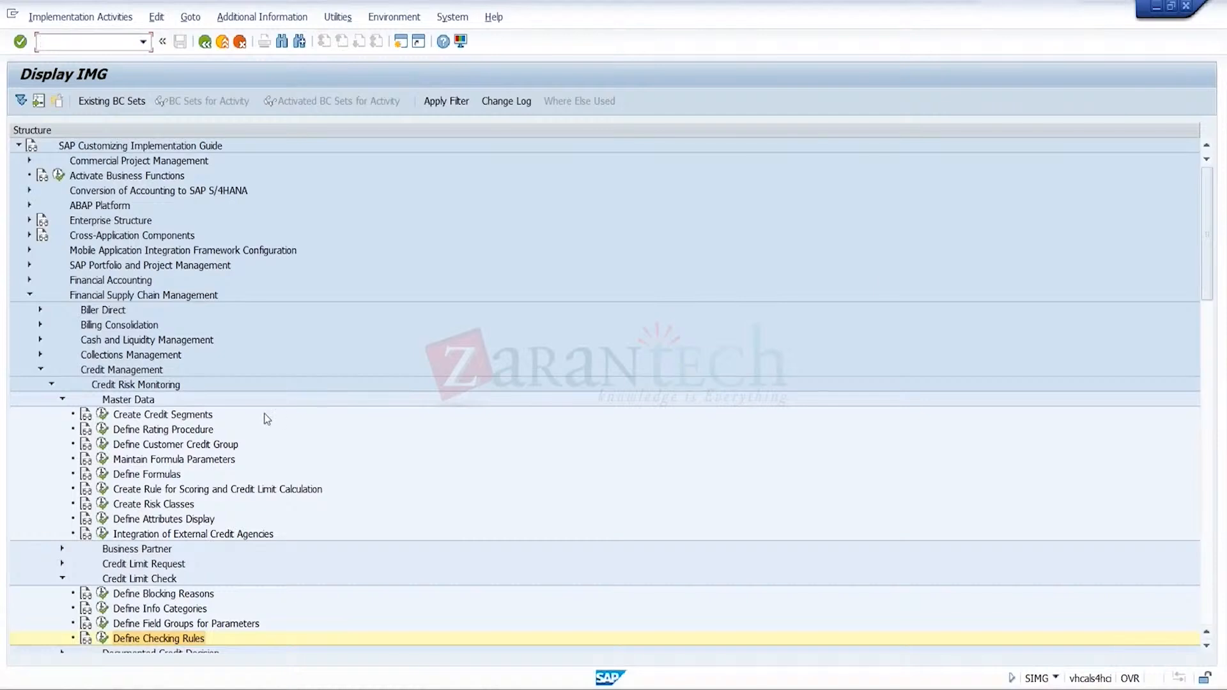
{"action": "left_click", "coordinate": [31, 295]}
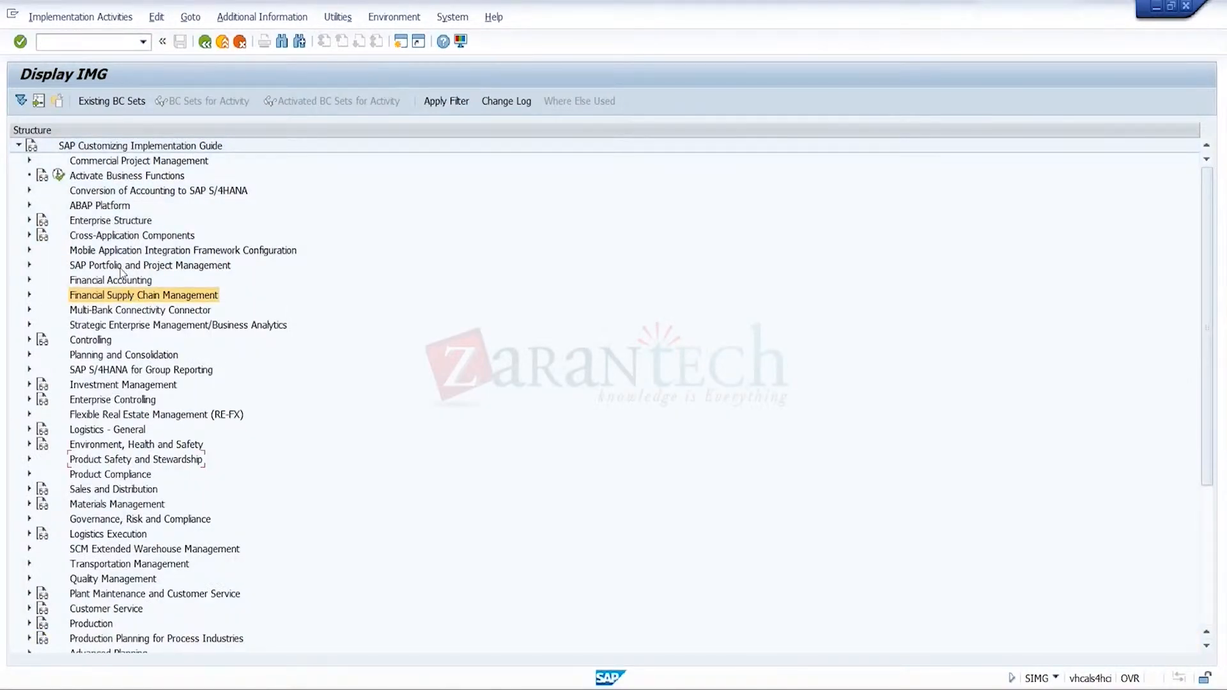
{"action": "left_click", "coordinate": [30, 430]}
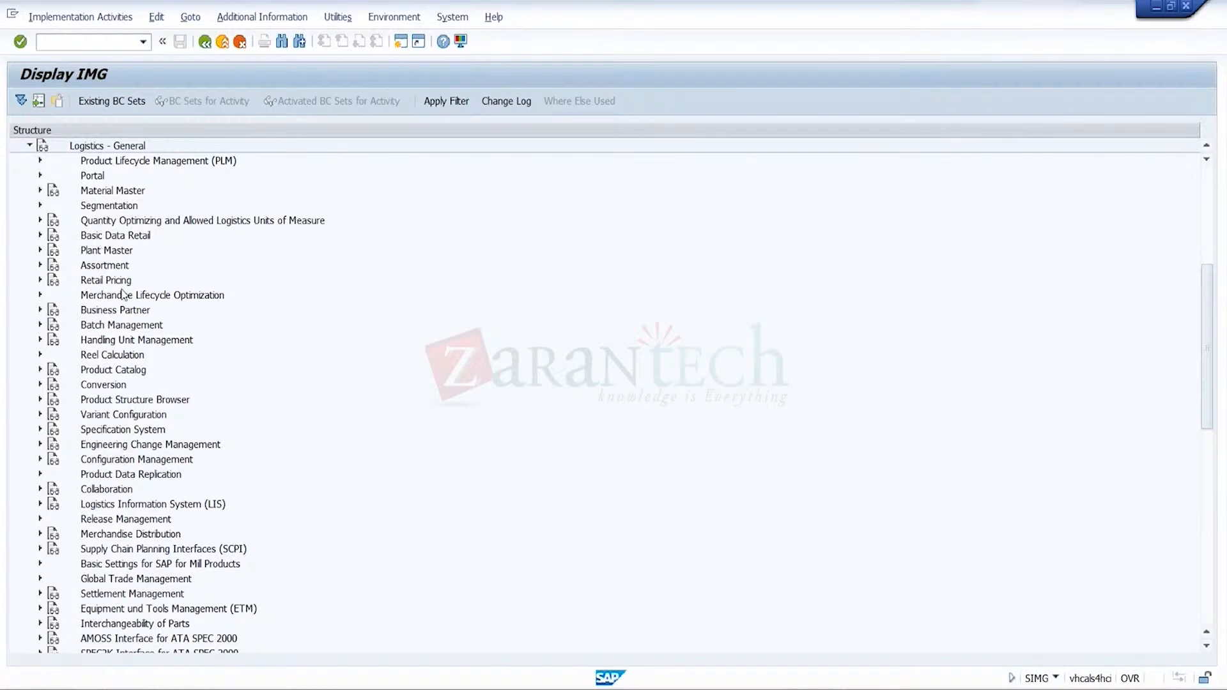
{"action": "left_click", "coordinate": [40, 325]}
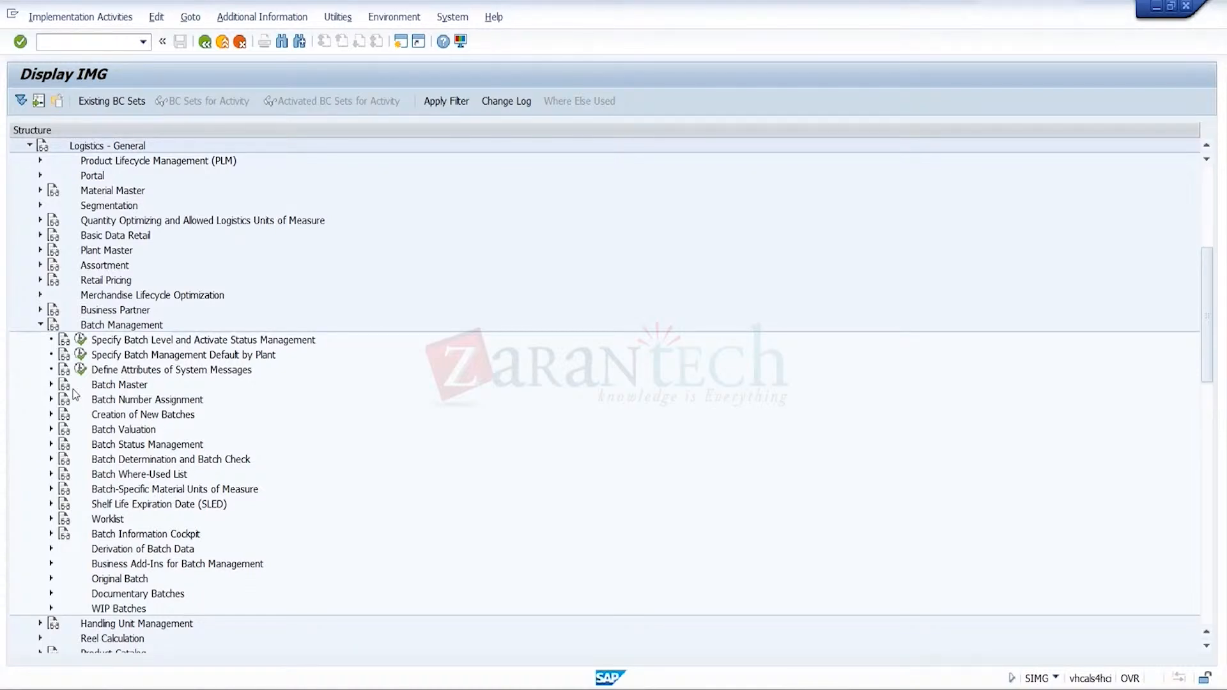
{"action": "left_click", "coordinate": [237, 360]}
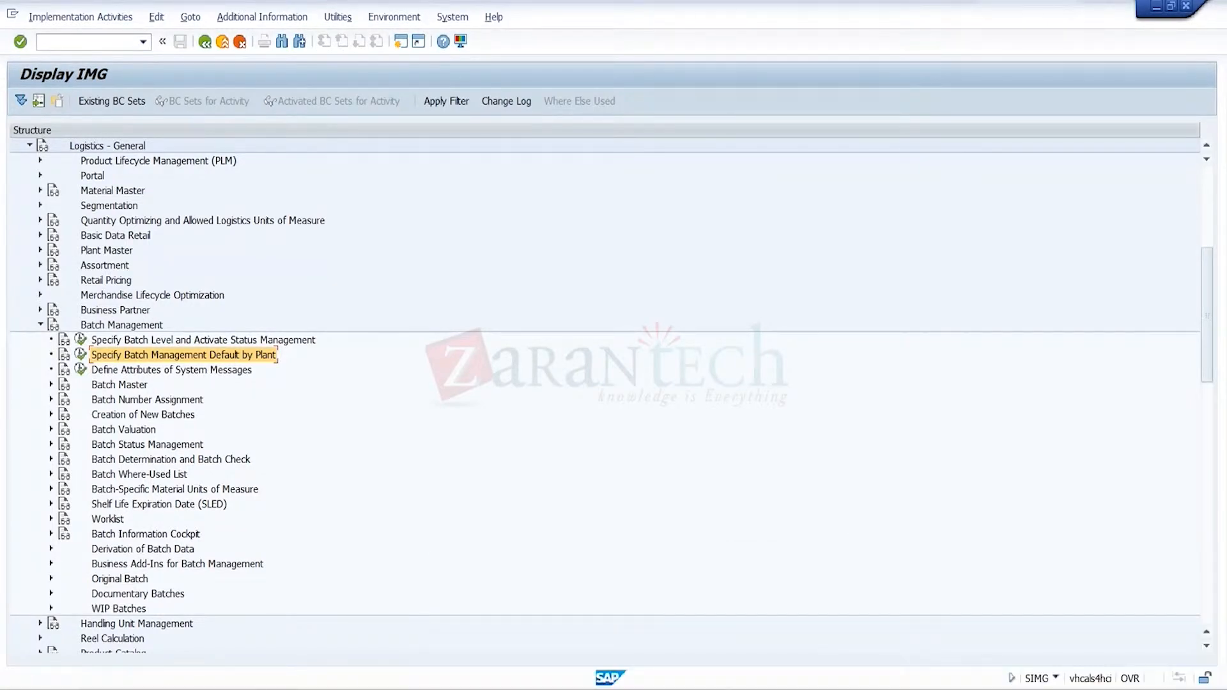
- Switch to the Set Material Ledger as Productive session and exit it back to SAP Easy Access
{"action": "mouse_move", "coordinate": [815, 688]}
{"action": "left_click", "coordinate": [811, 620]}
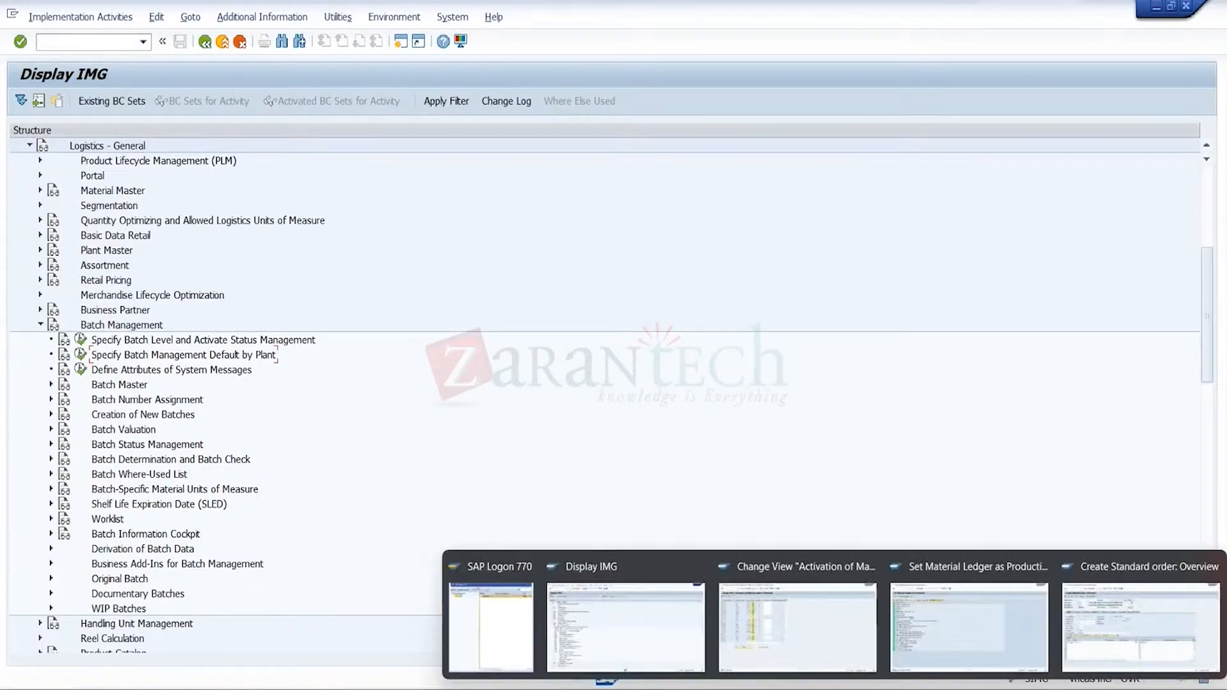
{"action": "left_click", "coordinate": [933, 615]}
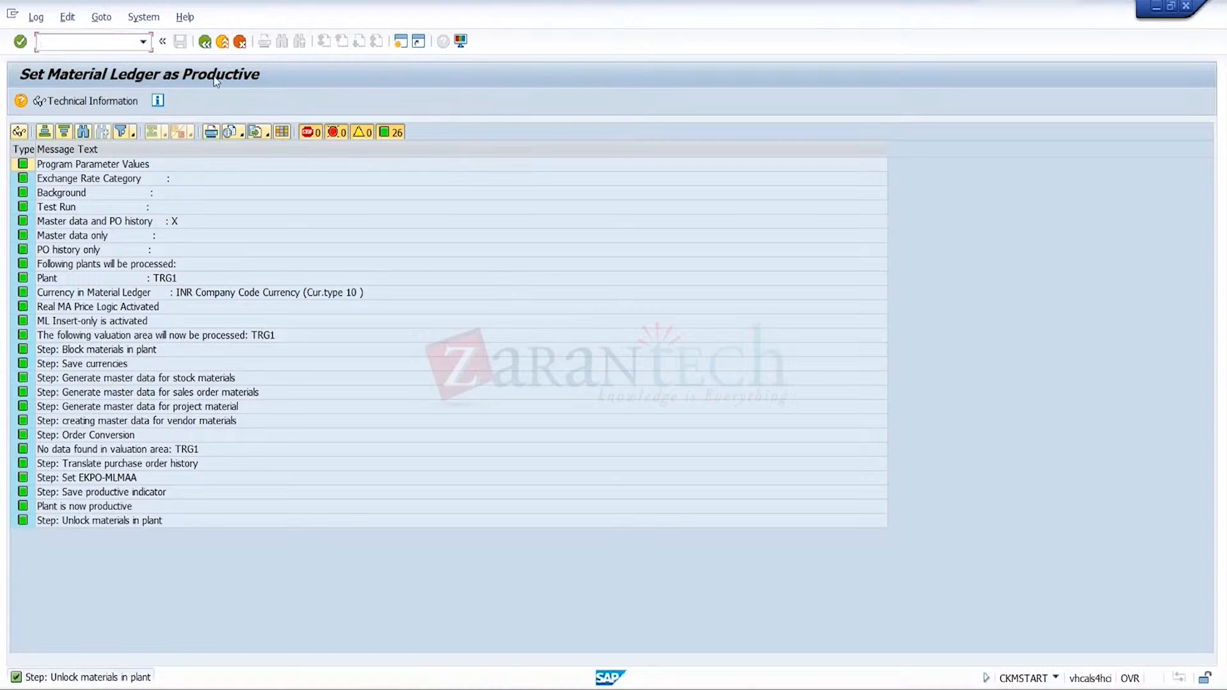
{"action": "left_click", "coordinate": [218, 50]}
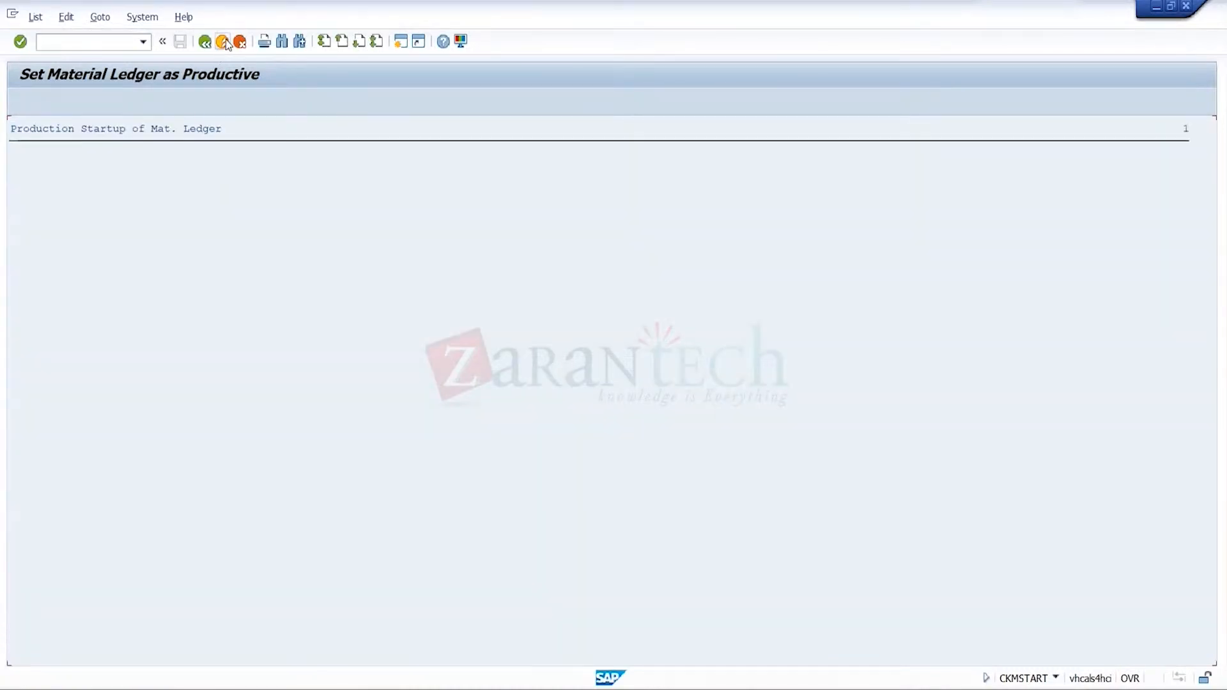
{"action": "left_click", "coordinate": [223, 41]}
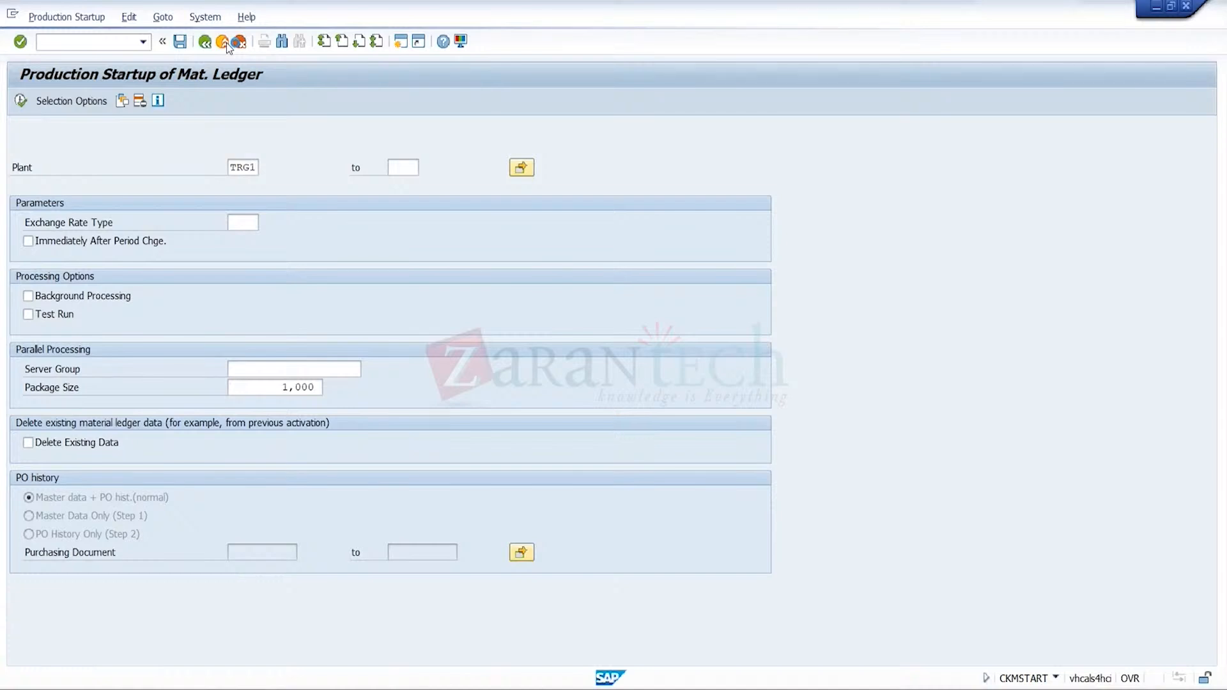
{"action": "left_click", "coordinate": [223, 42]}
- Launch the Fiori launchpad logon page with the previously used transaction /n/ui2/flp
{"action": "left_click", "coordinate": [143, 42]}
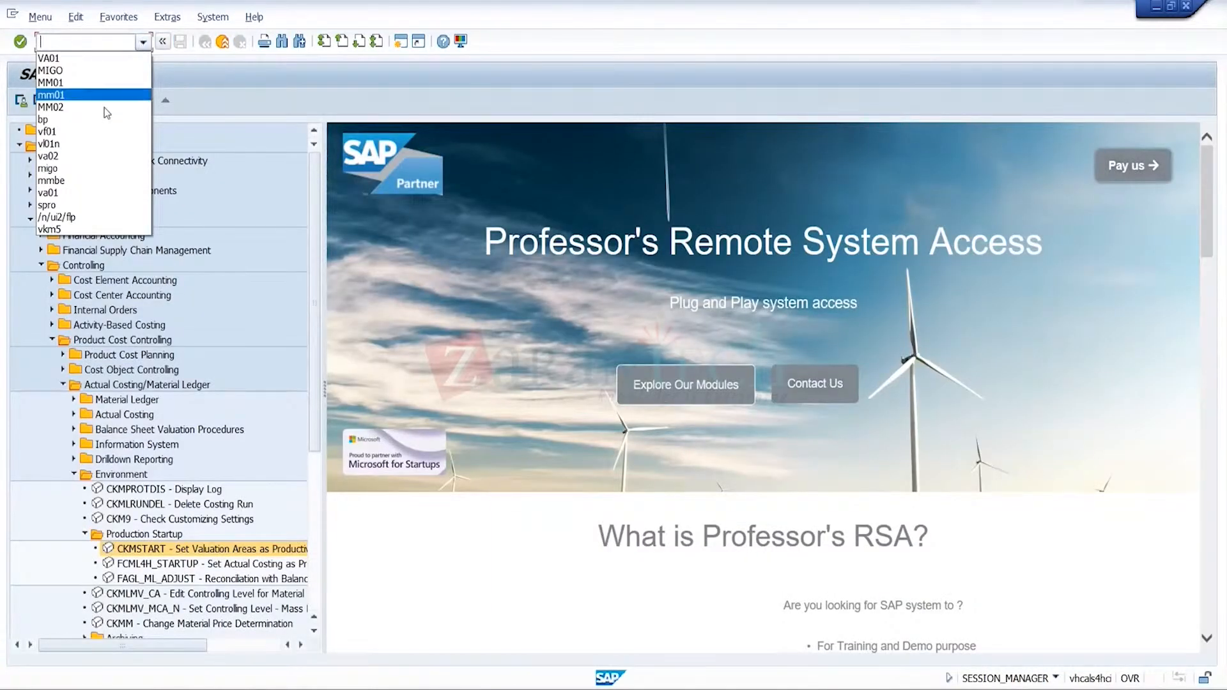
{"action": "left_click", "coordinate": [85, 221]}
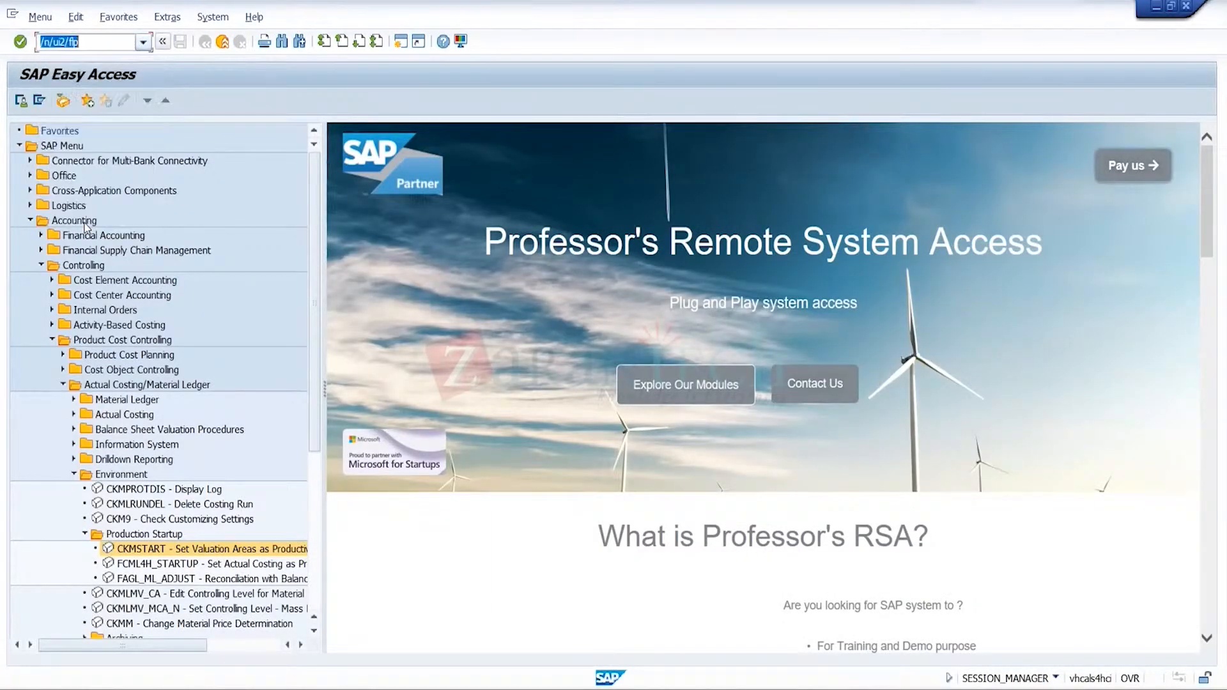
{"action": "key", "text": "Return"}
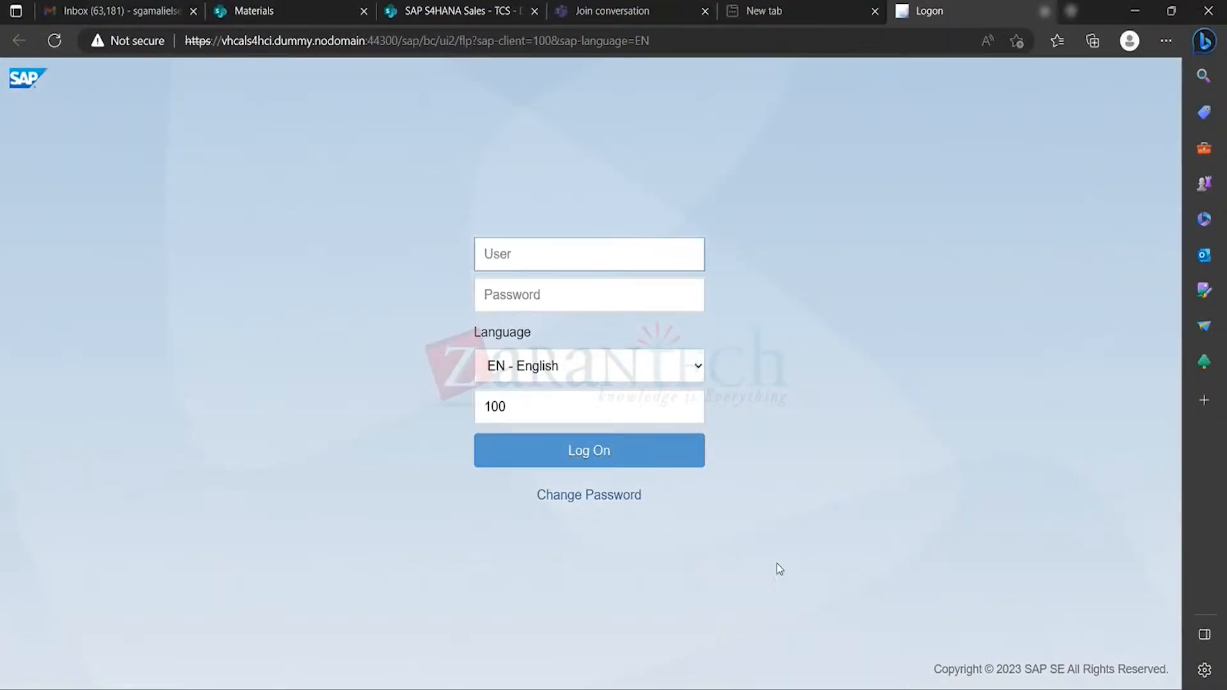
- Copy the user name from the Credientials note in Notepad into the User field of the Fiori logon page
{"action": "mouse_move", "coordinate": [895, 683]}
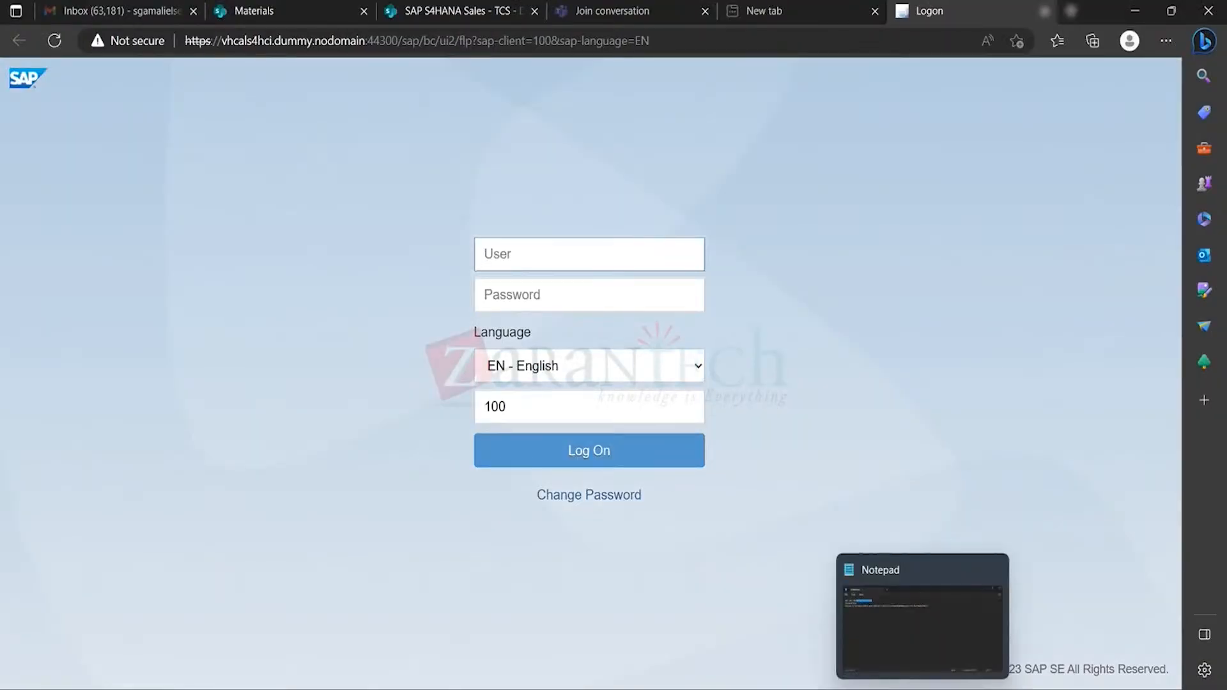
{"action": "left_click", "coordinate": [900, 645]}
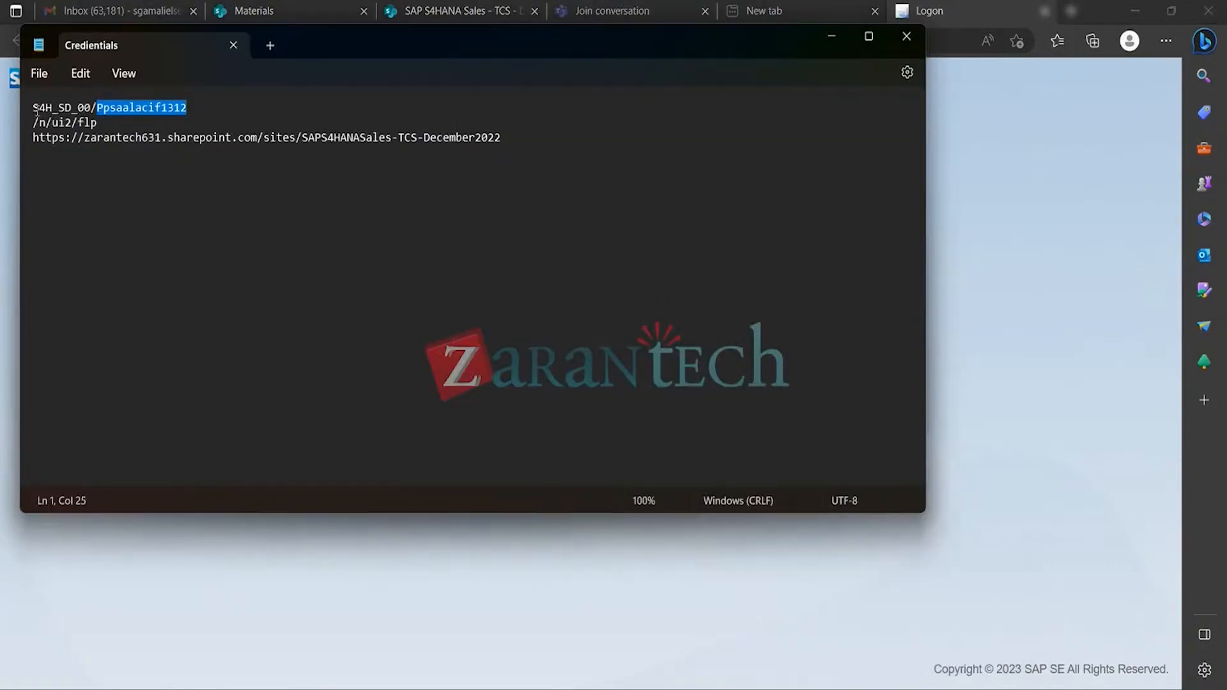
{"action": "left_click_drag", "start_coordinate": [33, 107], "coordinate": [90, 110]}
{"action": "key", "text": "ctrl+c"}
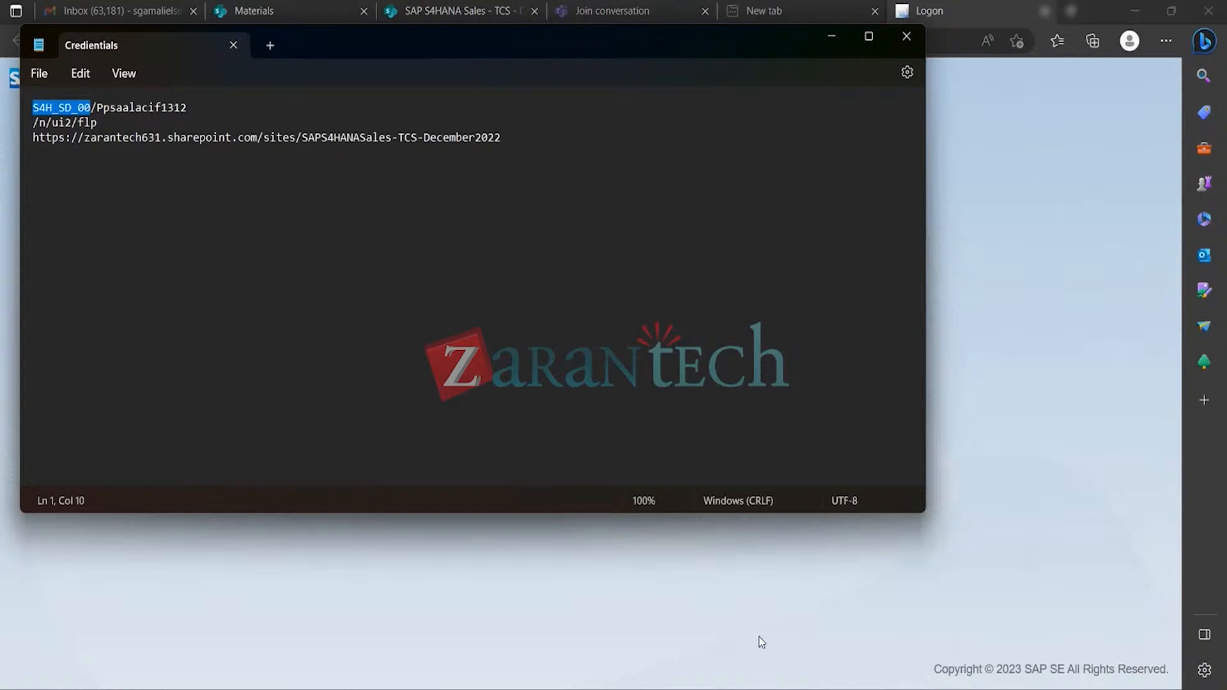
{"action": "mouse_move", "coordinate": [833, 688]}
{"action": "mouse_move", "coordinate": [535, 688]}
{"action": "left_click", "coordinate": [534, 629]}
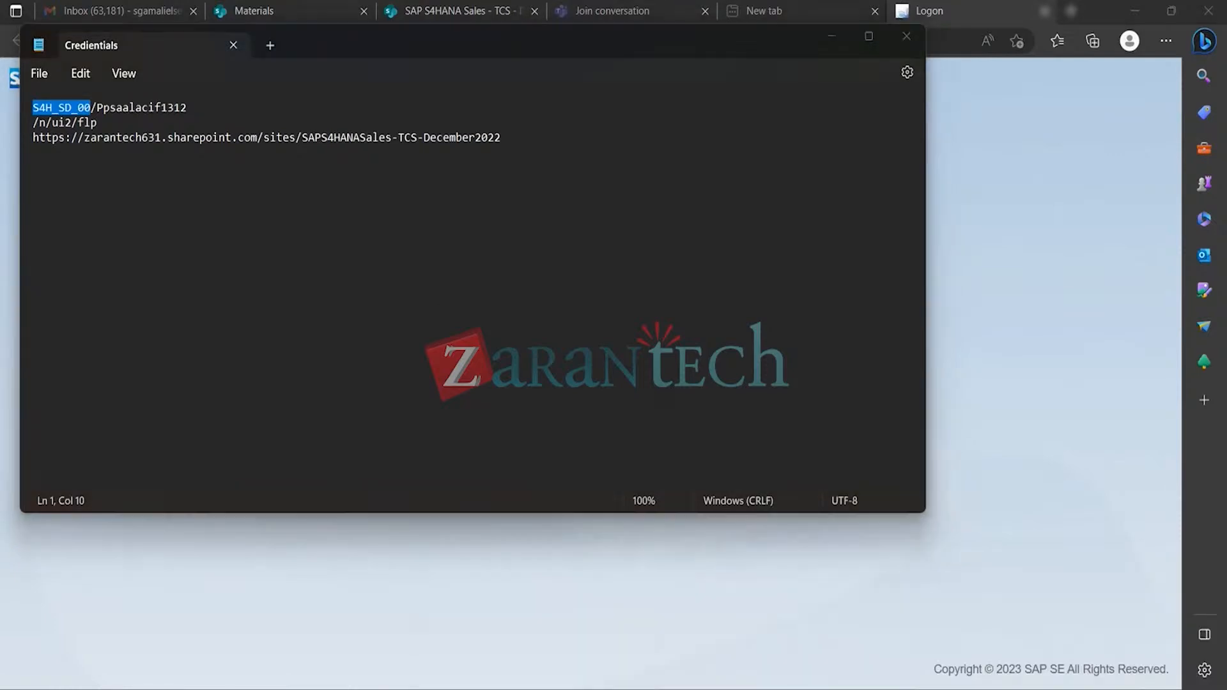
{"action": "key", "text": "ctrl+v"}
{"action": "key", "text": "Tab"}
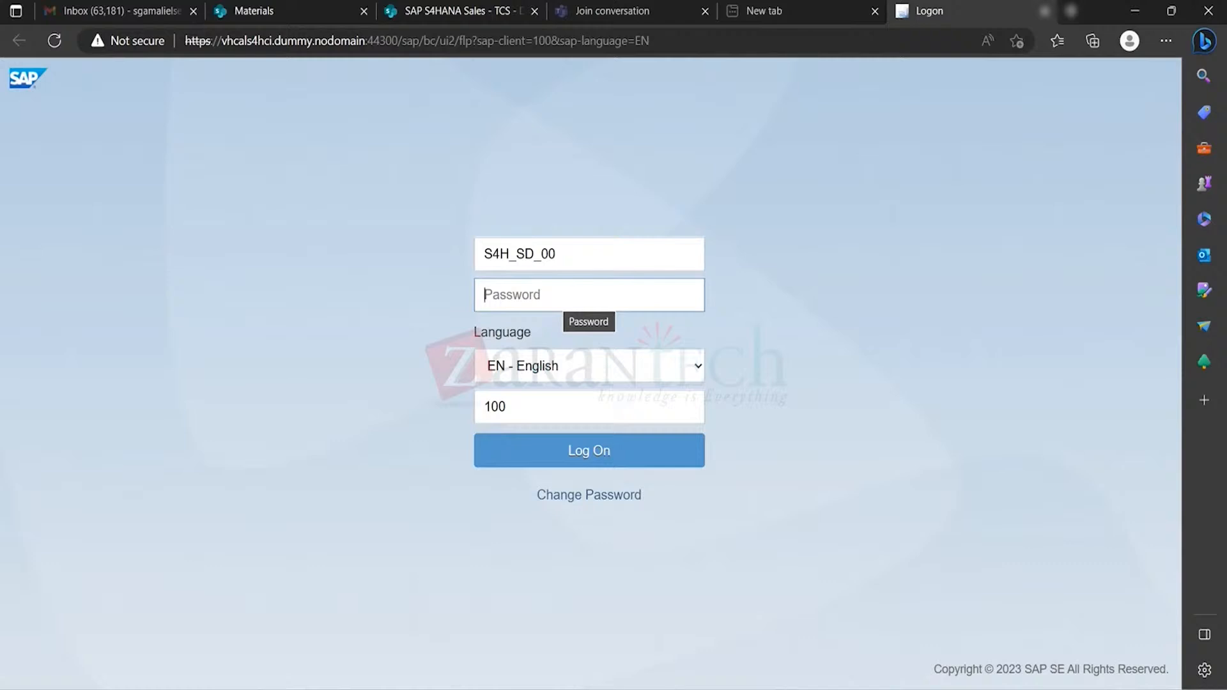
- Copy the account password from the Notepad note into the Password field and log on to the Fiori launchpad
{"action": "left_click", "coordinate": [722, 629]}
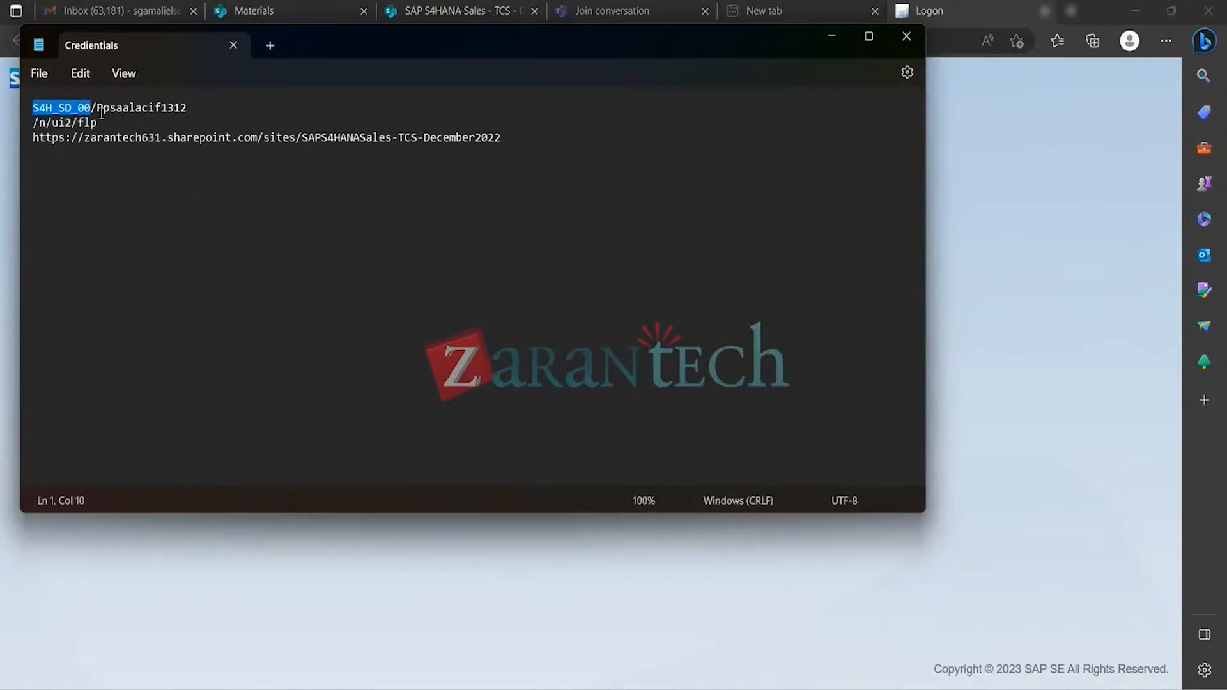
{"action": "left_click_drag", "start_coordinate": [97, 107], "coordinate": [206, 107]}
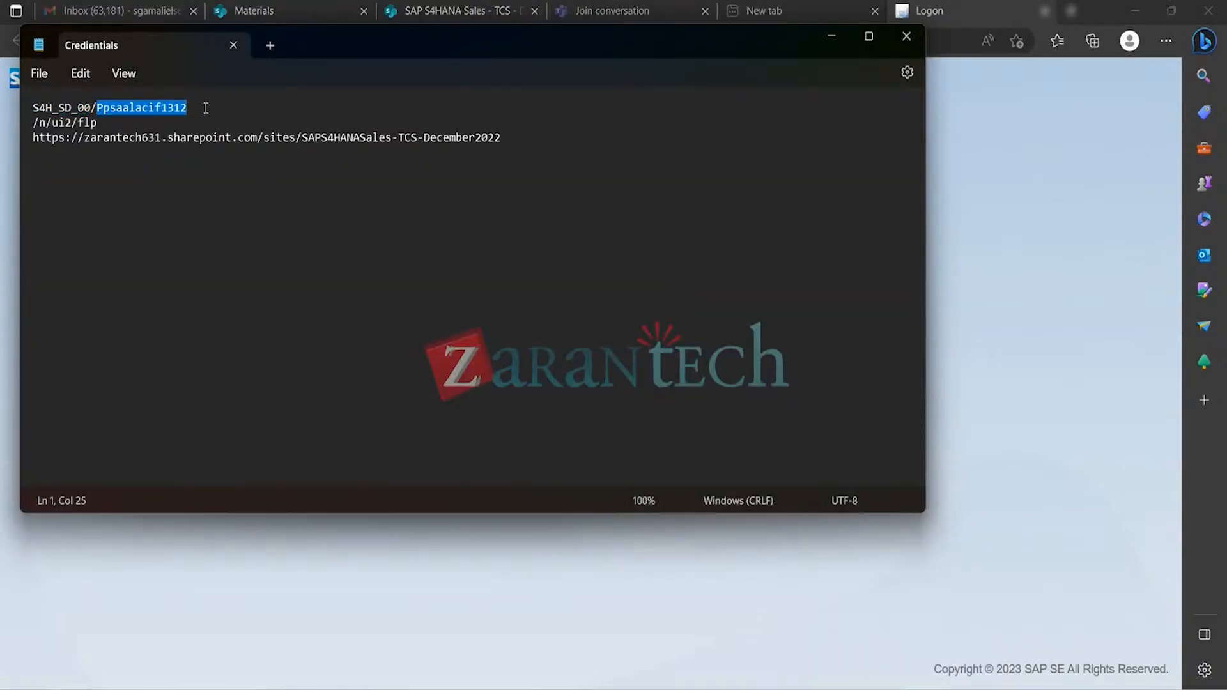
{"action": "left_click", "coordinate": [831, 39]}
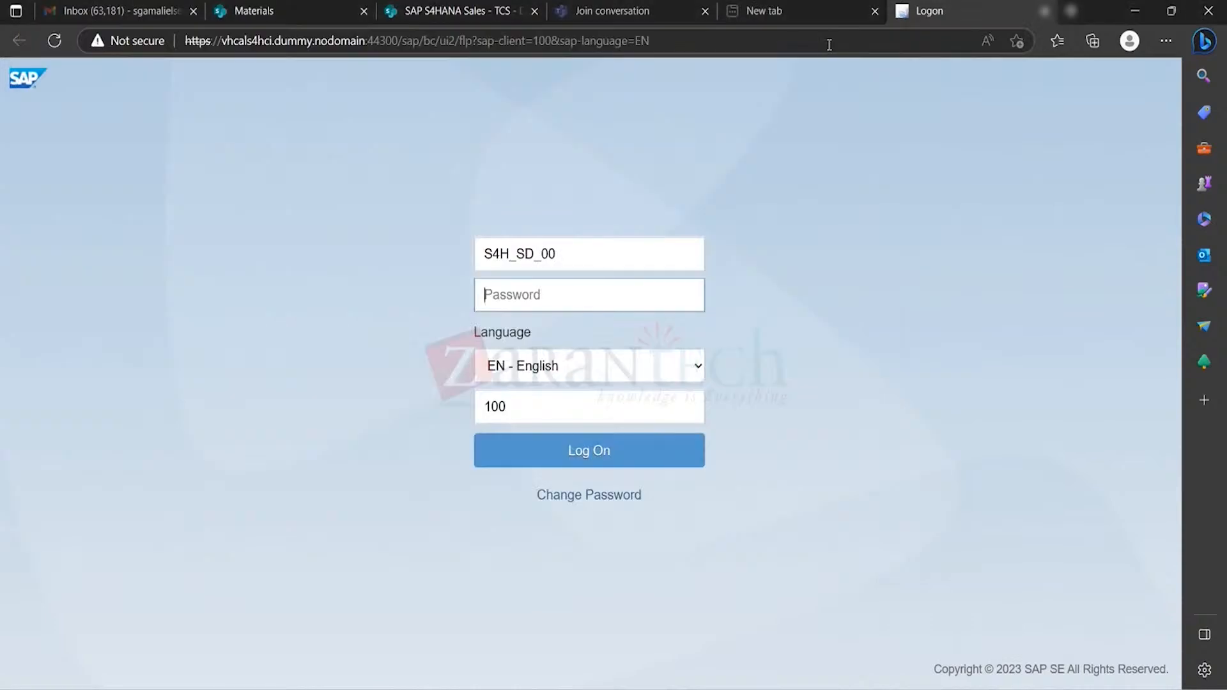
{"action": "left_click", "coordinate": [661, 275]}
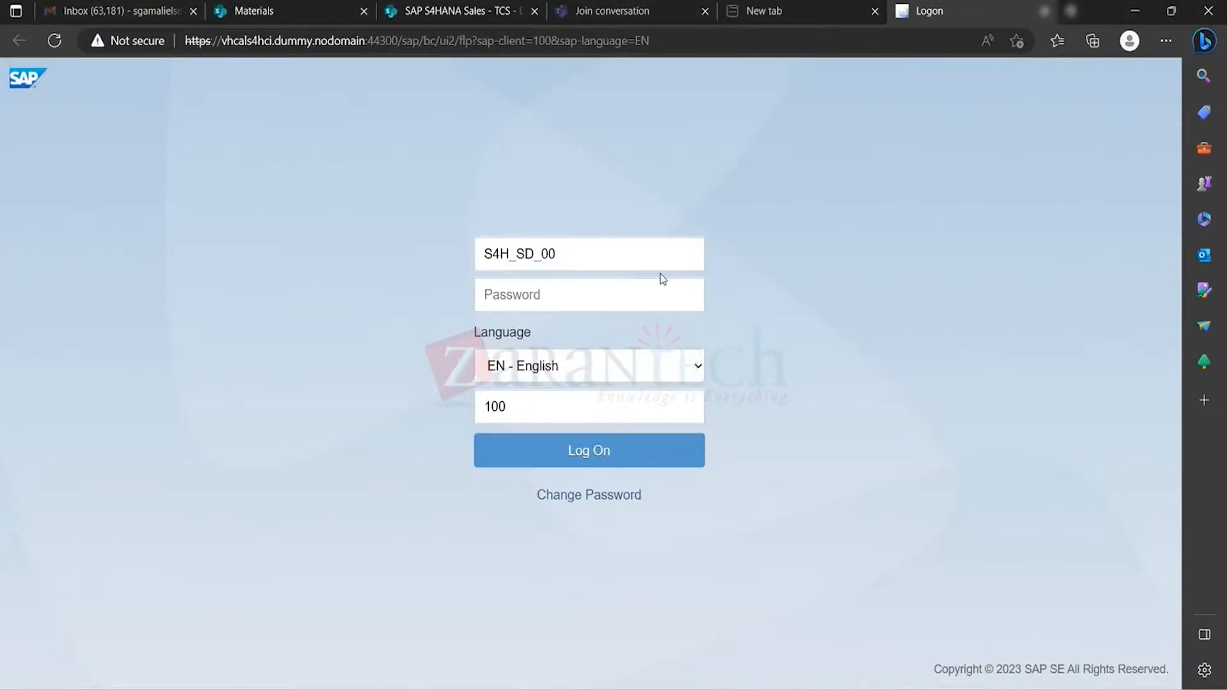
{"action": "left_click", "coordinate": [659, 284]}
{"action": "key", "text": "ctrl+v"}
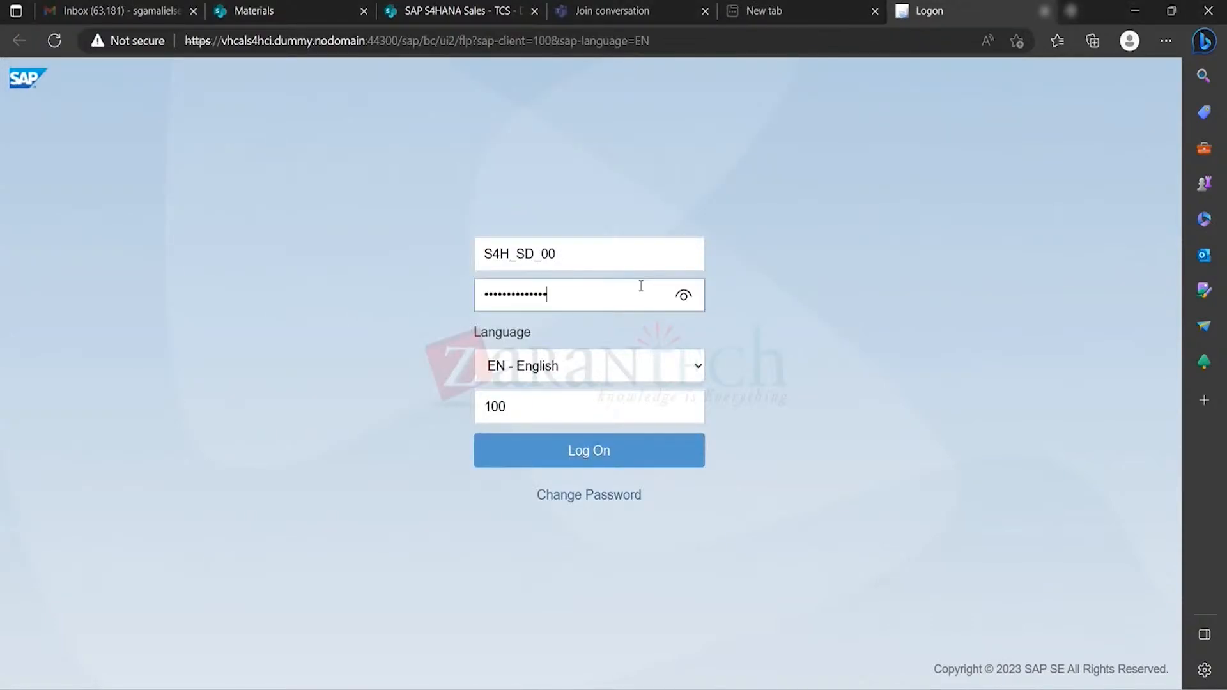
{"action": "left_click", "coordinate": [589, 452]}
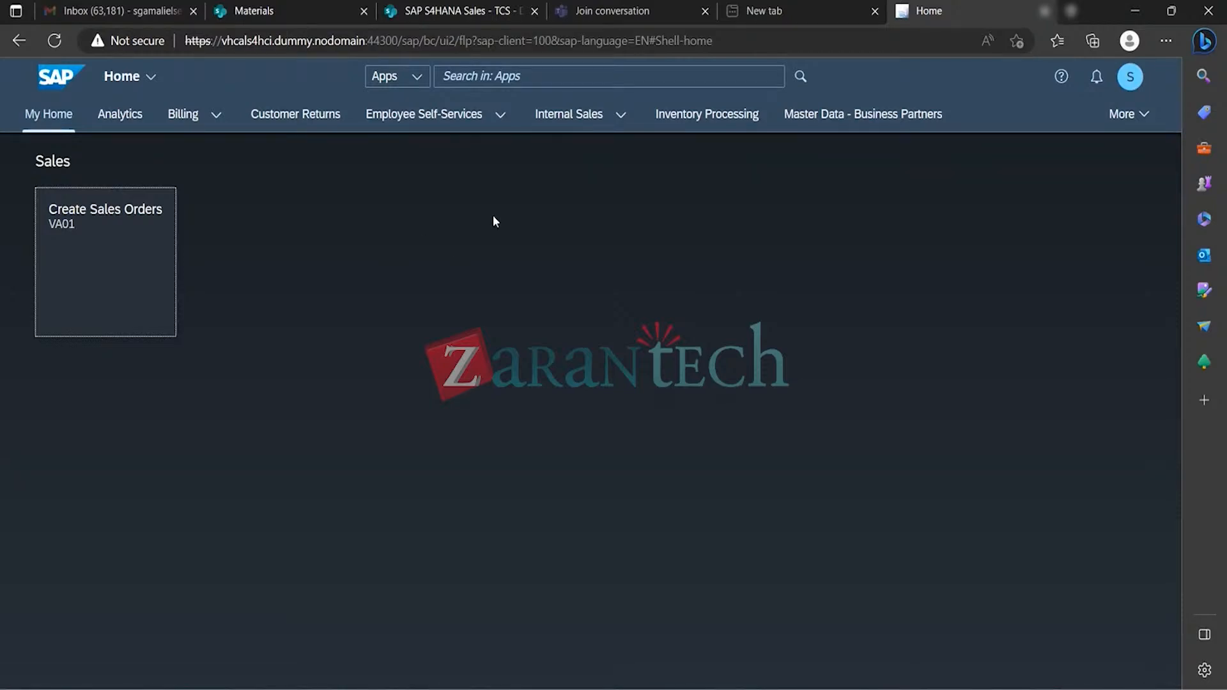
- Search the launchpad apps for "delivery" and keep waiting for the unresponsive page
{"action": "left_click", "coordinate": [521, 77]}
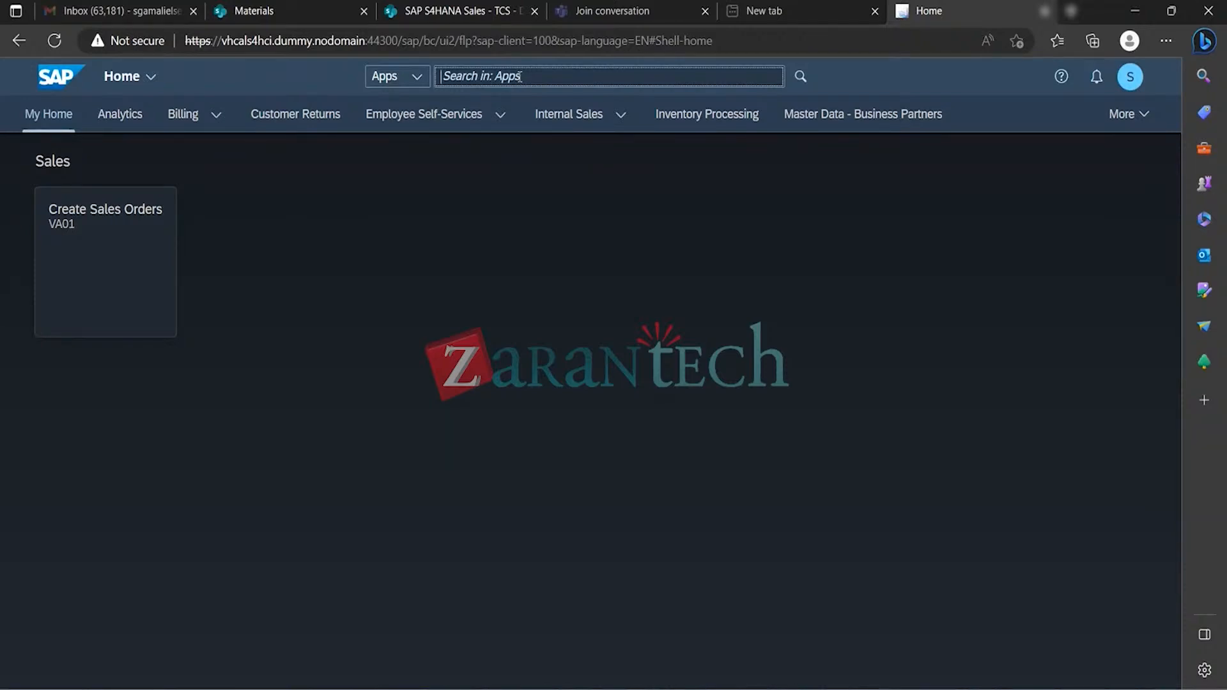
{"action": "type", "text": "del"}
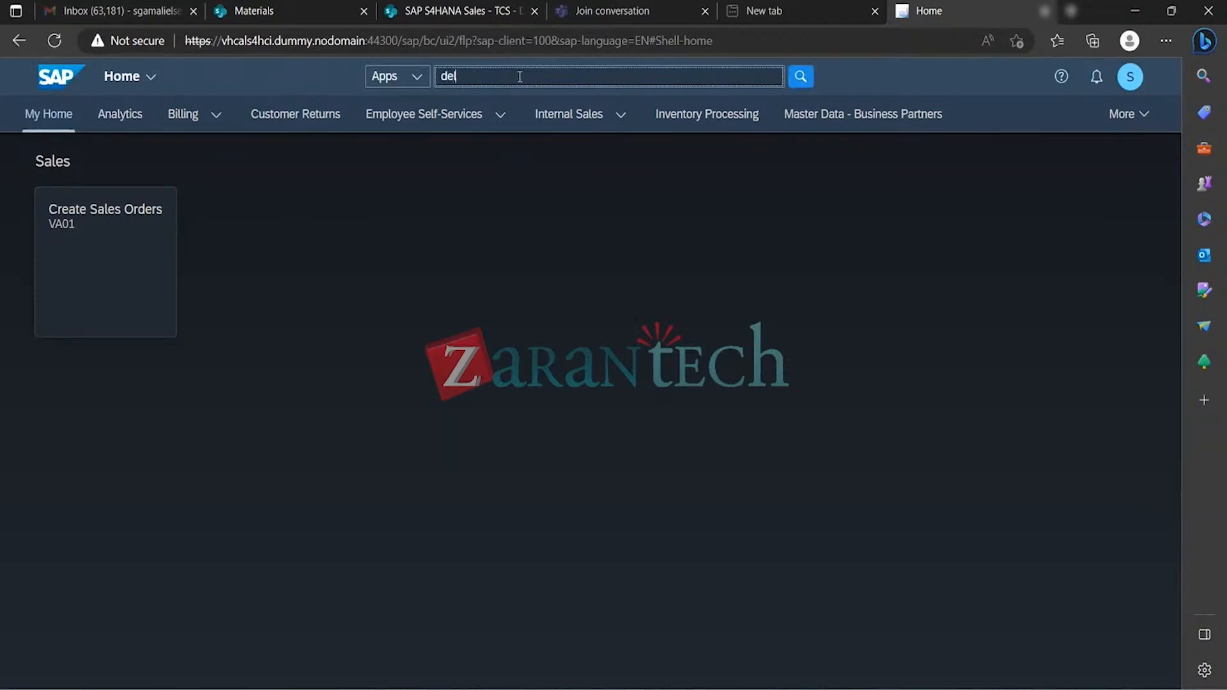
{"action": "type", "text": "i"}
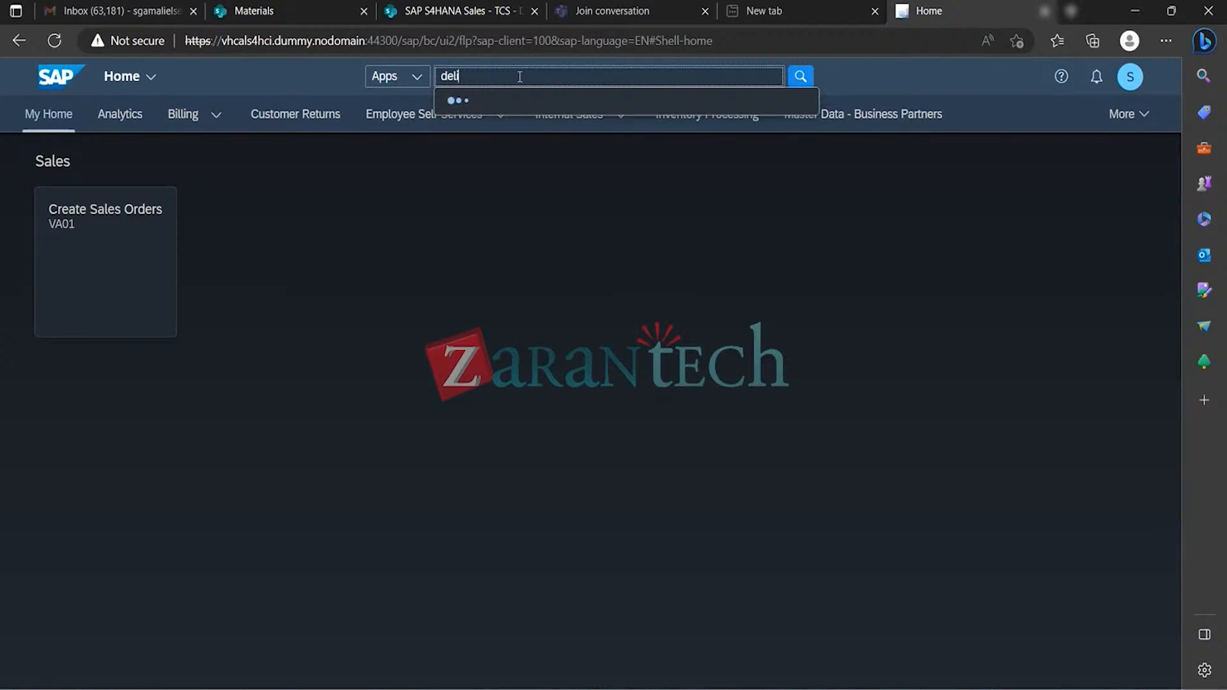
{"action": "type", "text": "very"}
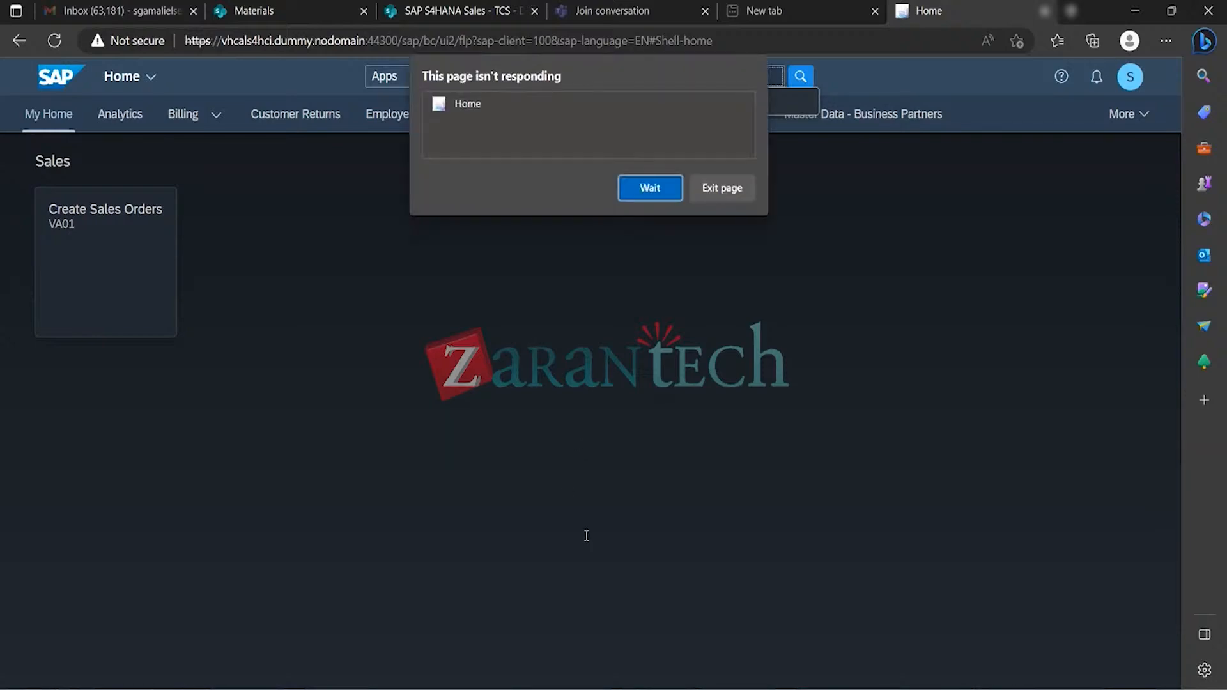
{"action": "left_click", "coordinate": [662, 191]}
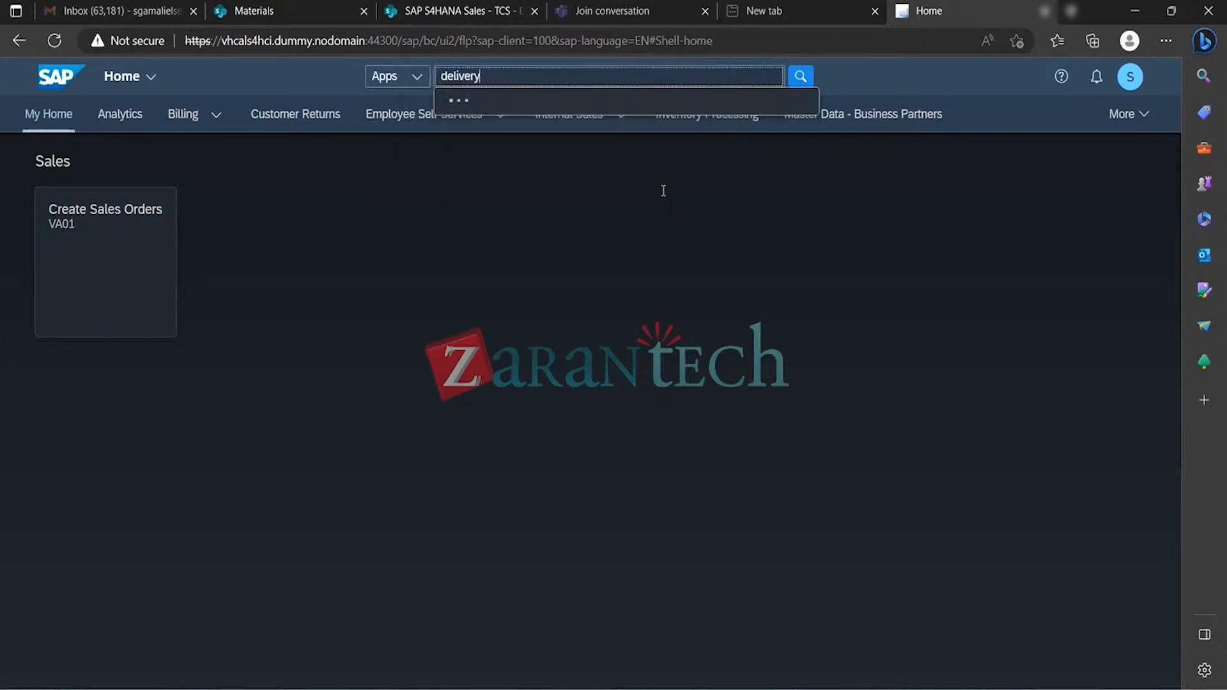
- Return to SAP Easy Access, collapse Product Cost Controlling, open the proposed billing document in transaction VF02, and request its accounting documents
{"action": "left_click", "coordinate": [1135, 10]}
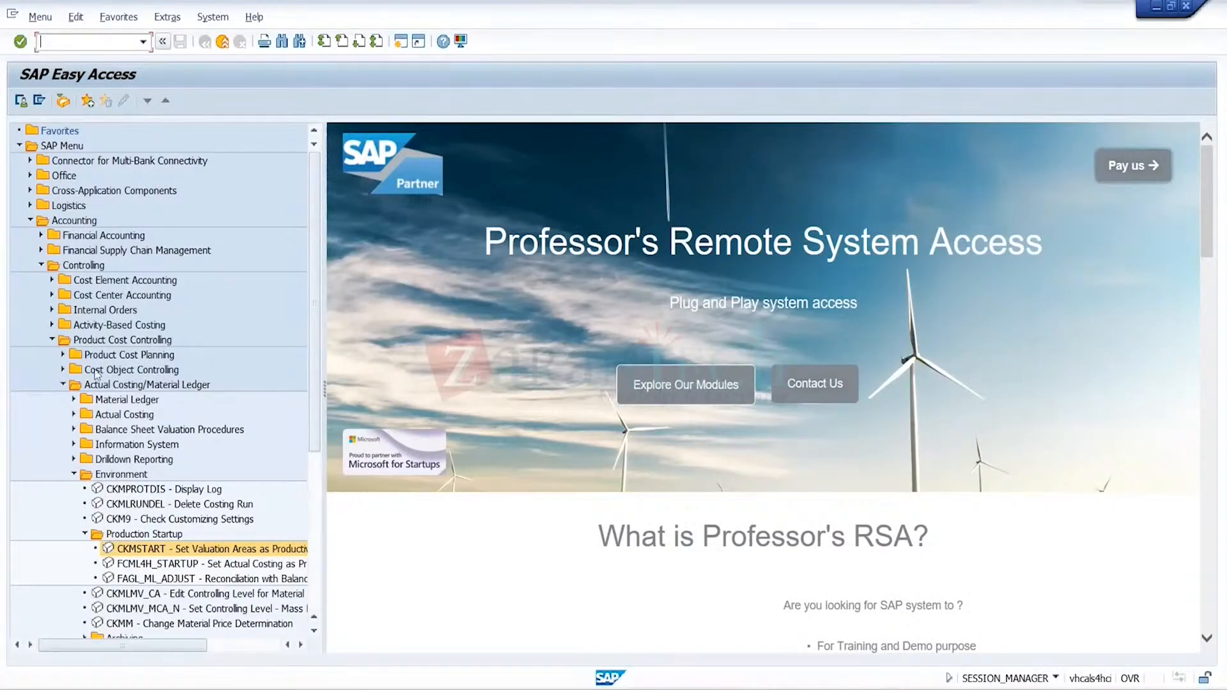
{"action": "left_click", "coordinate": [52, 340]}
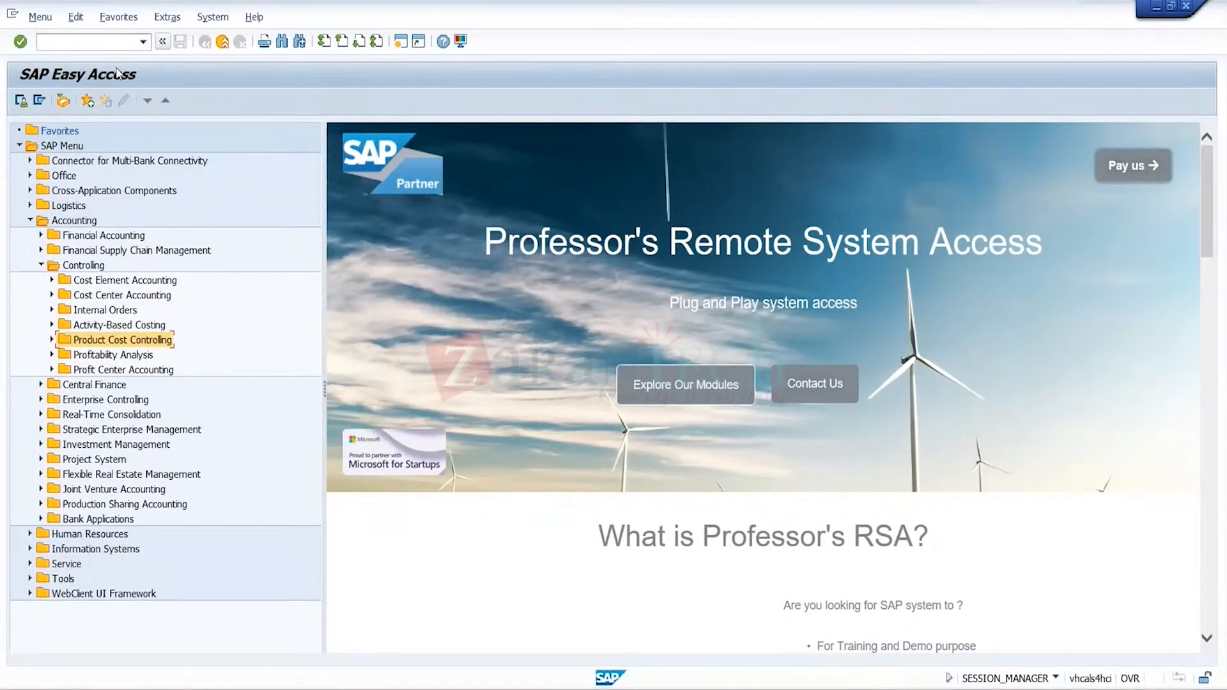
{"action": "left_click", "coordinate": [119, 44]}
{"action": "type", "text": "vf02"}
{"action": "key", "text": "Return"}
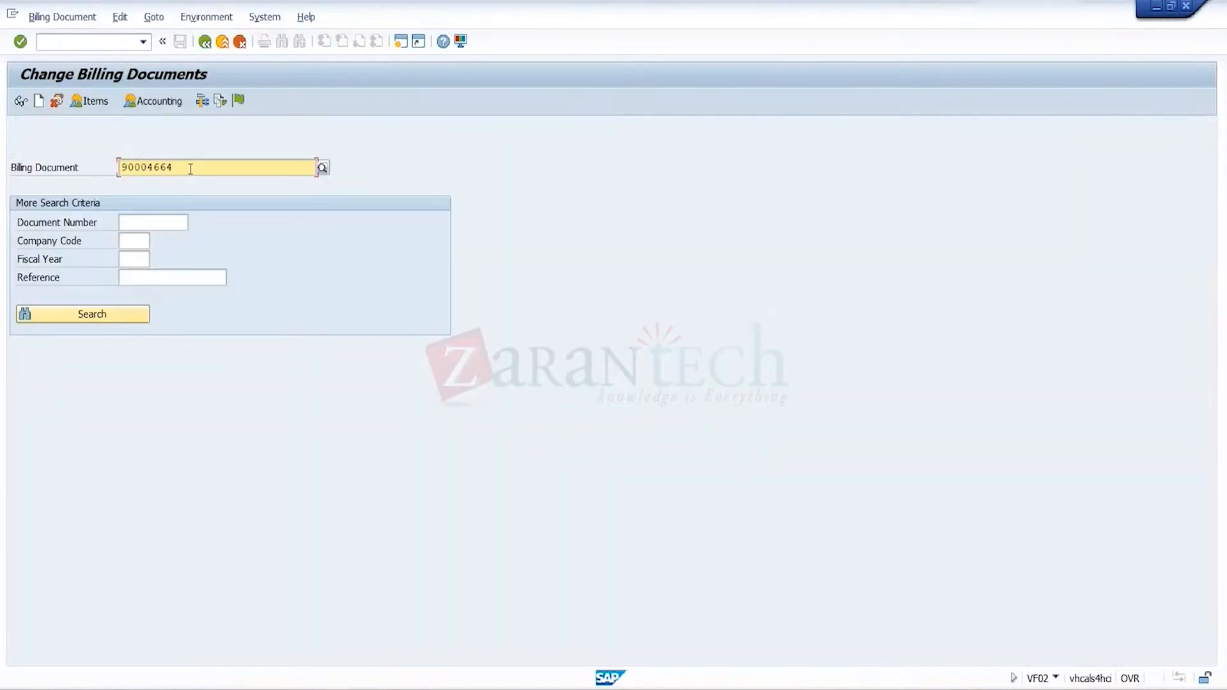
{"action": "key", "text": "Return"}
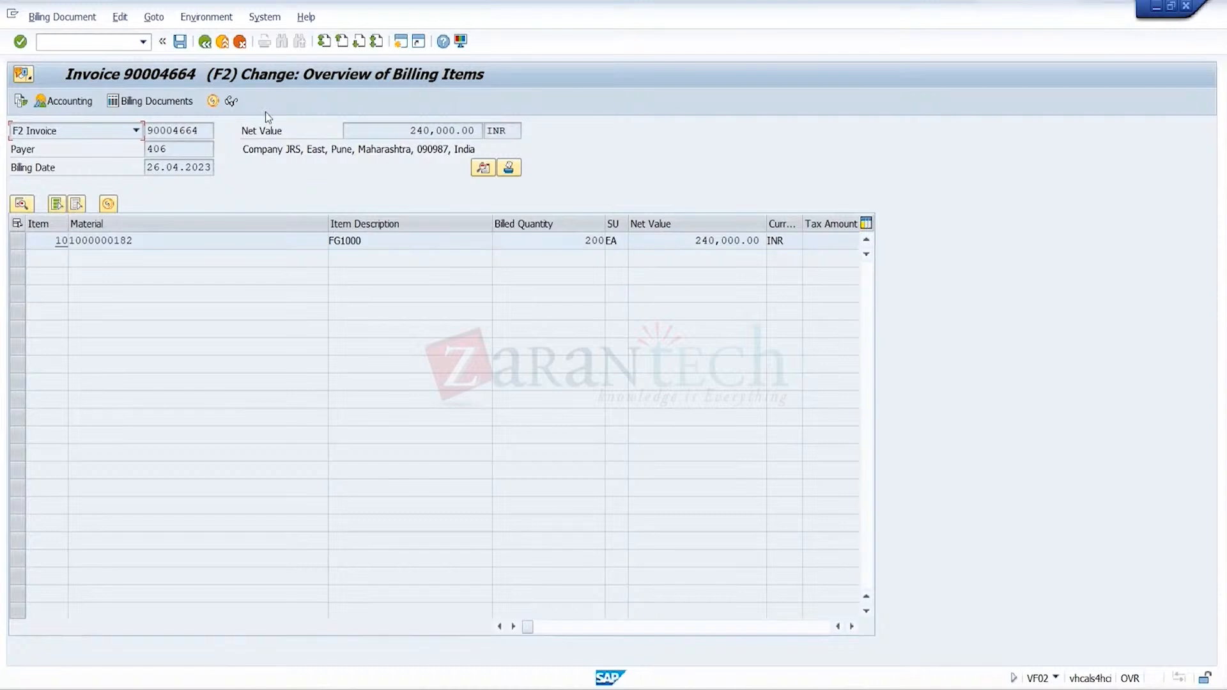
{"action": "left_click", "coordinate": [79, 104]}
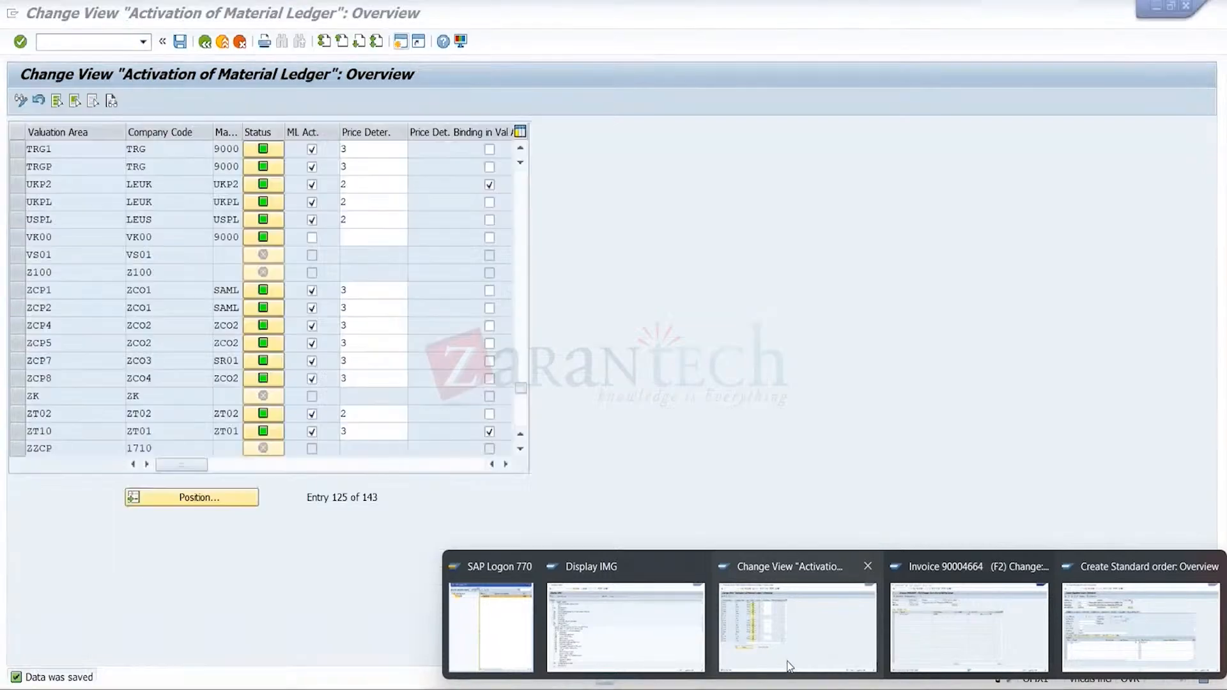
- Switch to the material ledger activation session, return to the IMG, close the activity selection, and collapse the Controlling node
{"action": "left_click", "coordinate": [790, 667]}
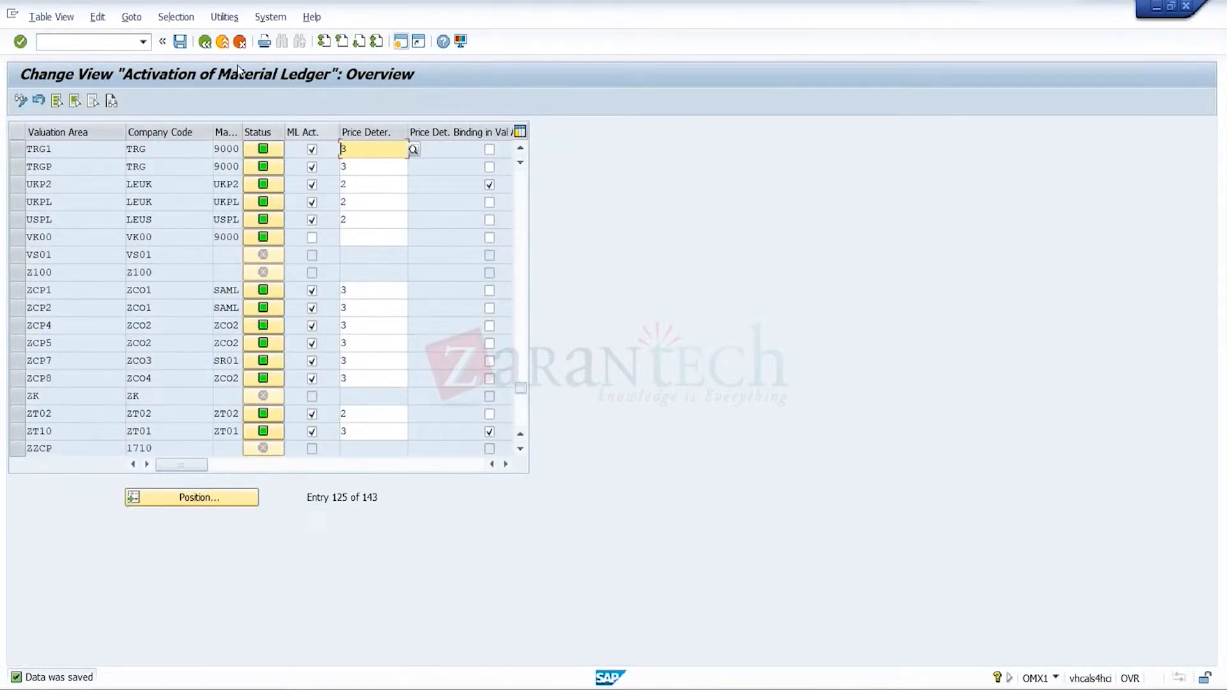
{"action": "left_click", "coordinate": [222, 44]}
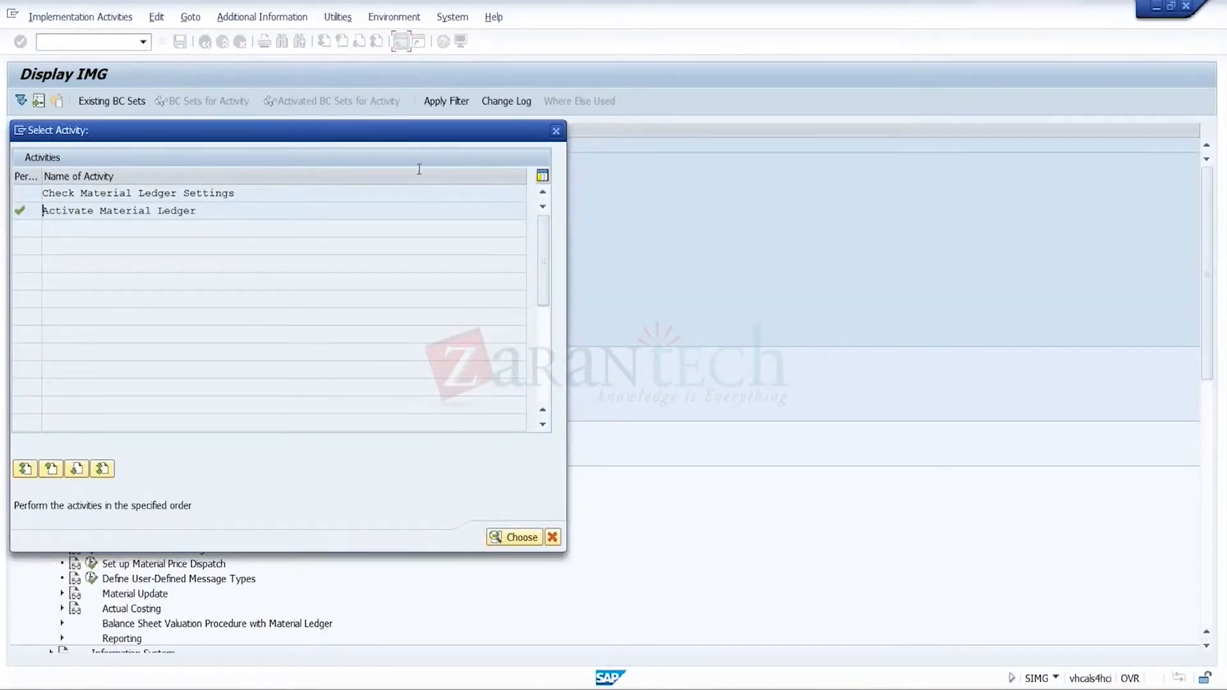
{"action": "left_click", "coordinate": [556, 130]}
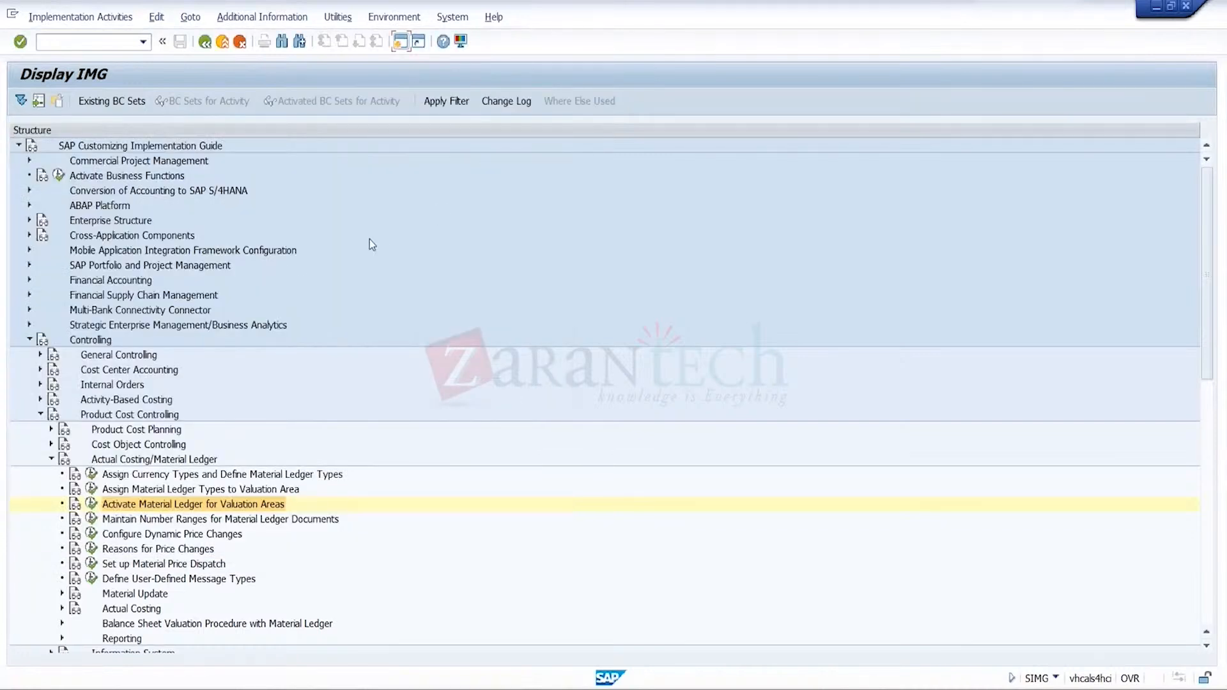
{"action": "double_click", "coordinate": [86, 340]}
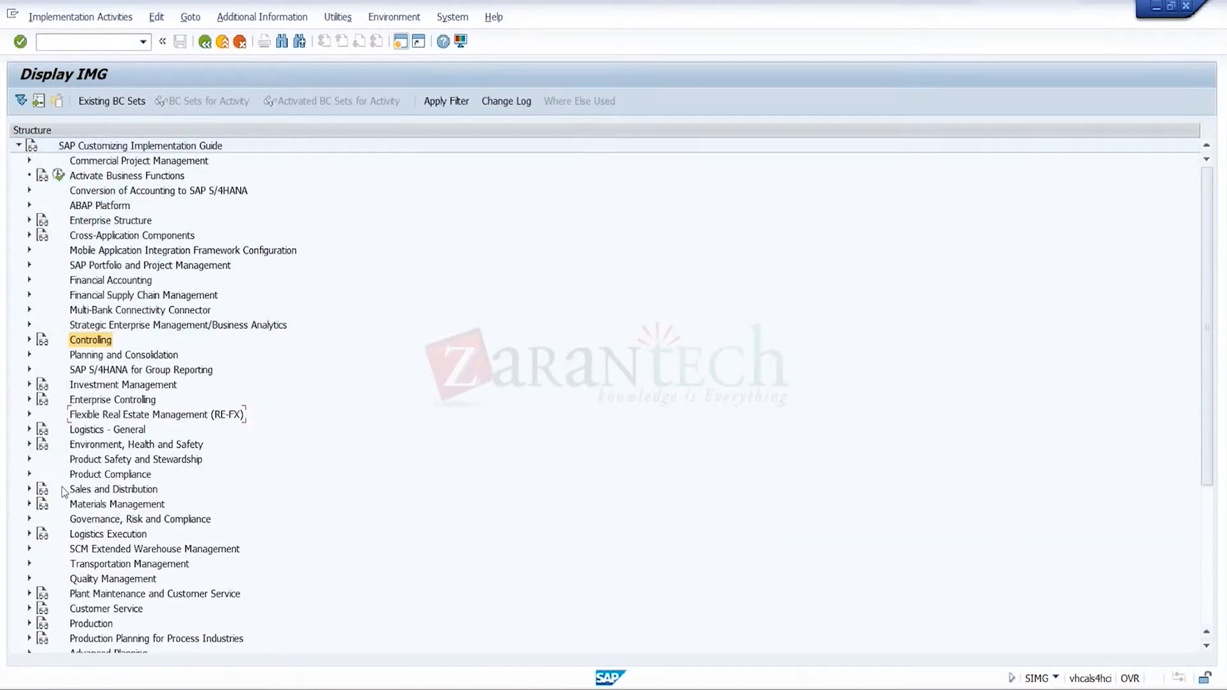
- Open the Assign G/L Accounts activity under Sales and Distribution, Basic Functions, Account Assignment/Costing, Revenue Account Determination
{"action": "left_click", "coordinate": [28, 490]}
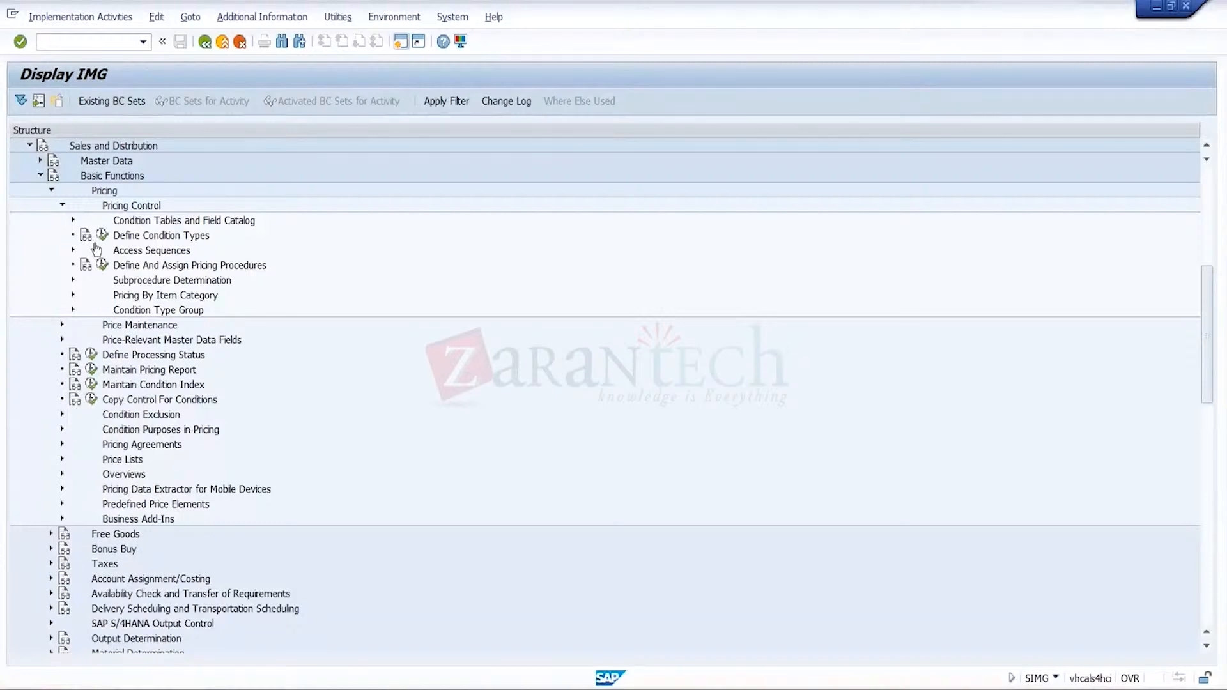
{"action": "left_click", "coordinate": [62, 205]}
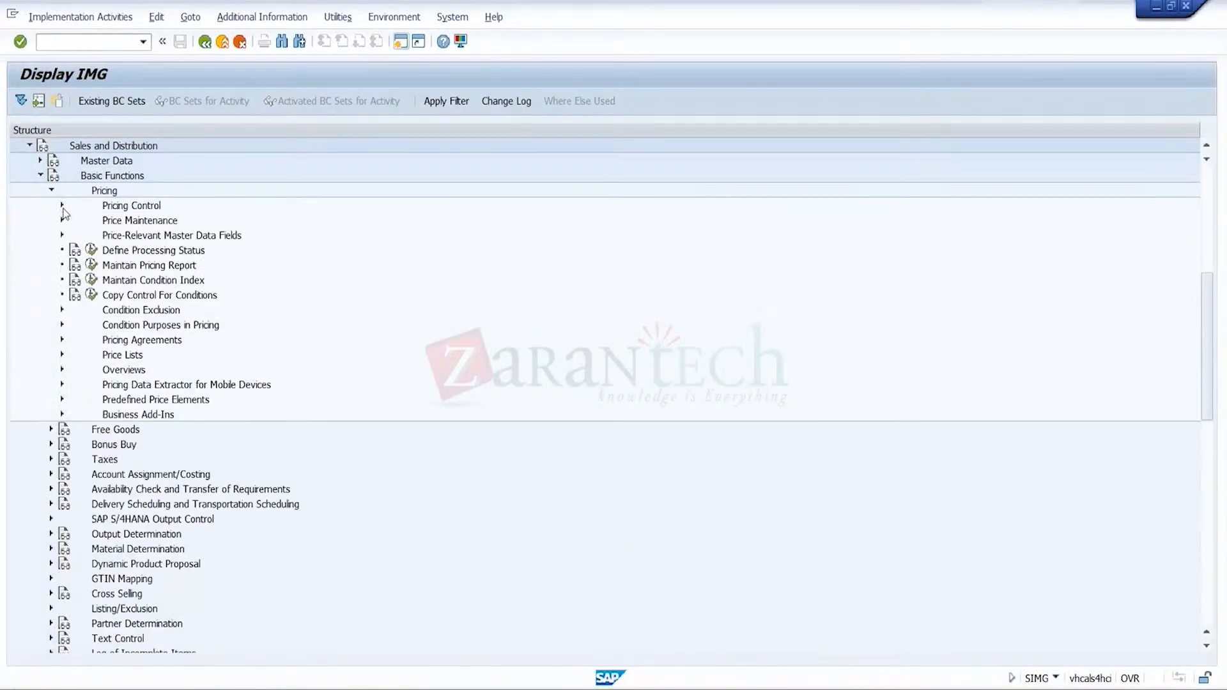
{"action": "left_click", "coordinate": [51, 191]}
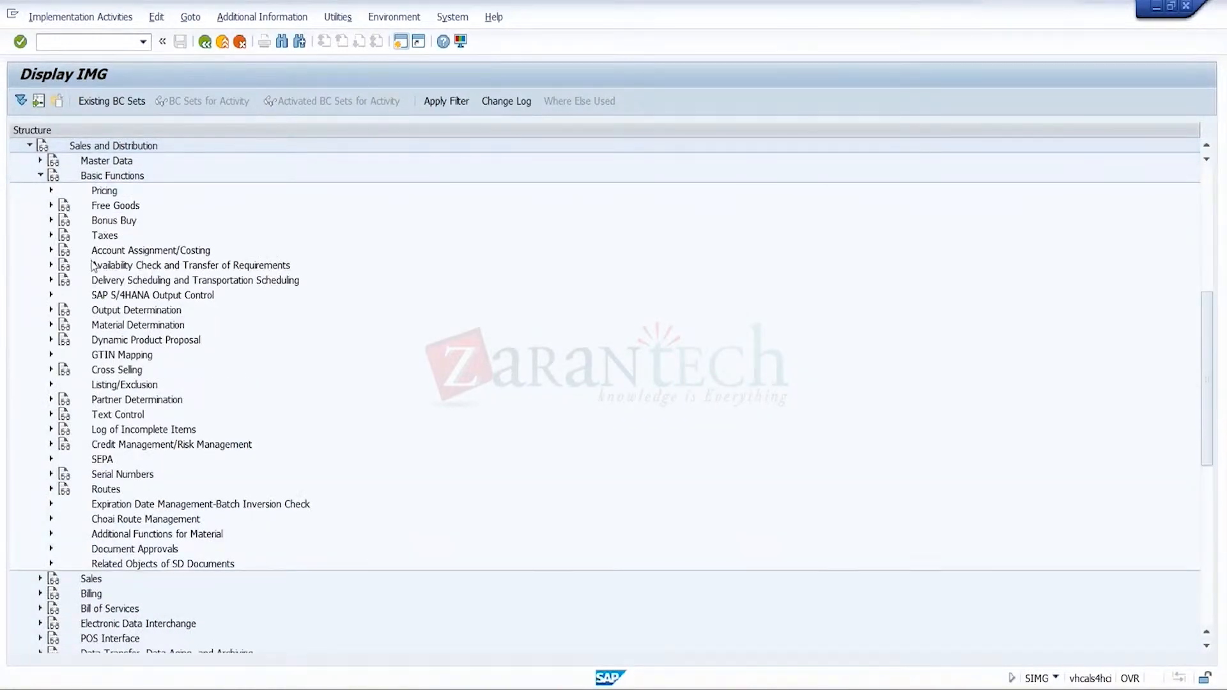
{"action": "double_click", "coordinate": [143, 252]}
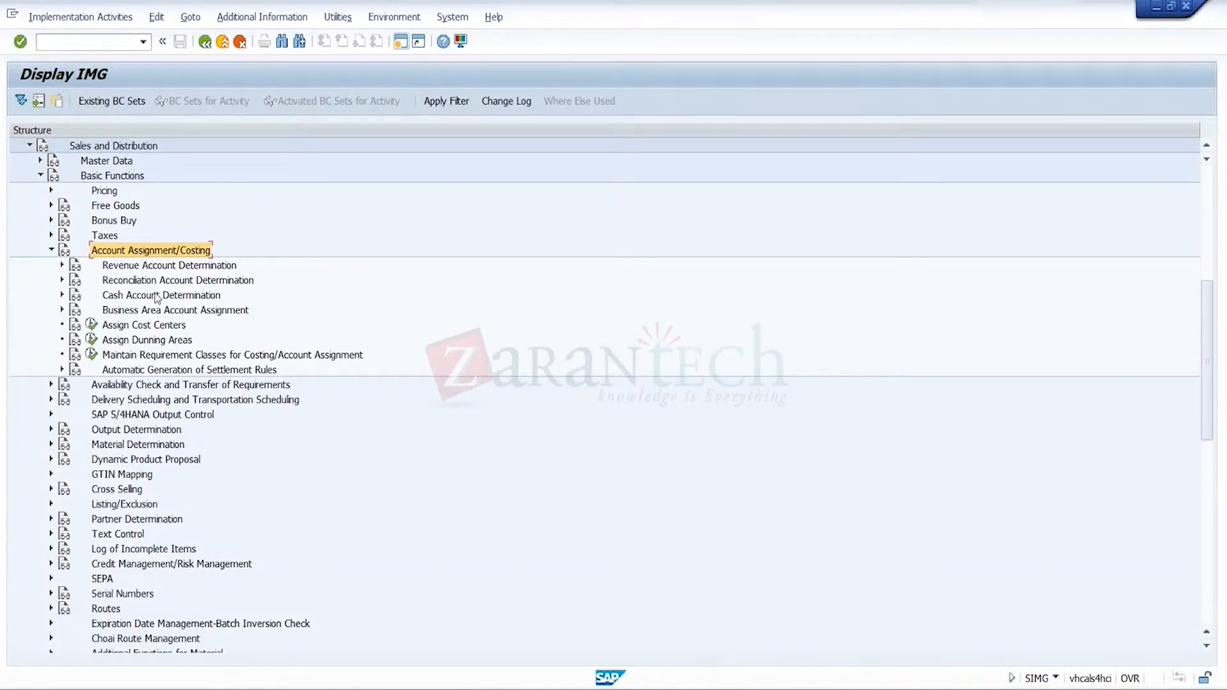
{"action": "left_click", "coordinate": [138, 267]}
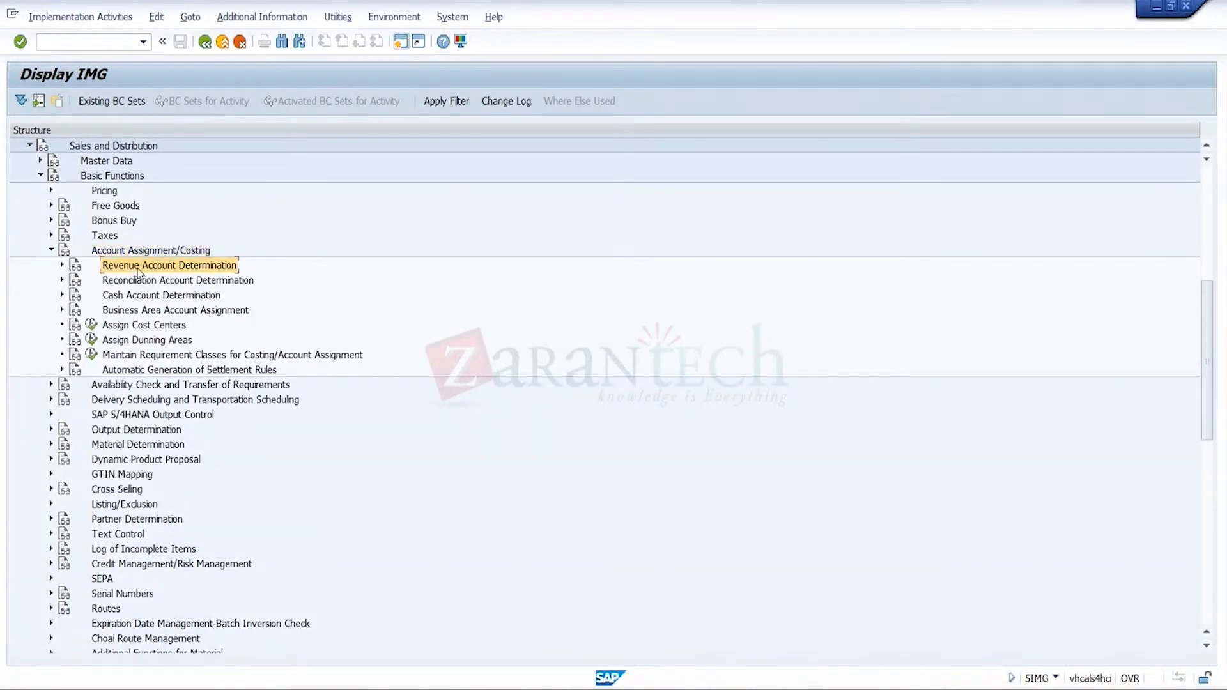
{"action": "left_click", "coordinate": [62, 264]}
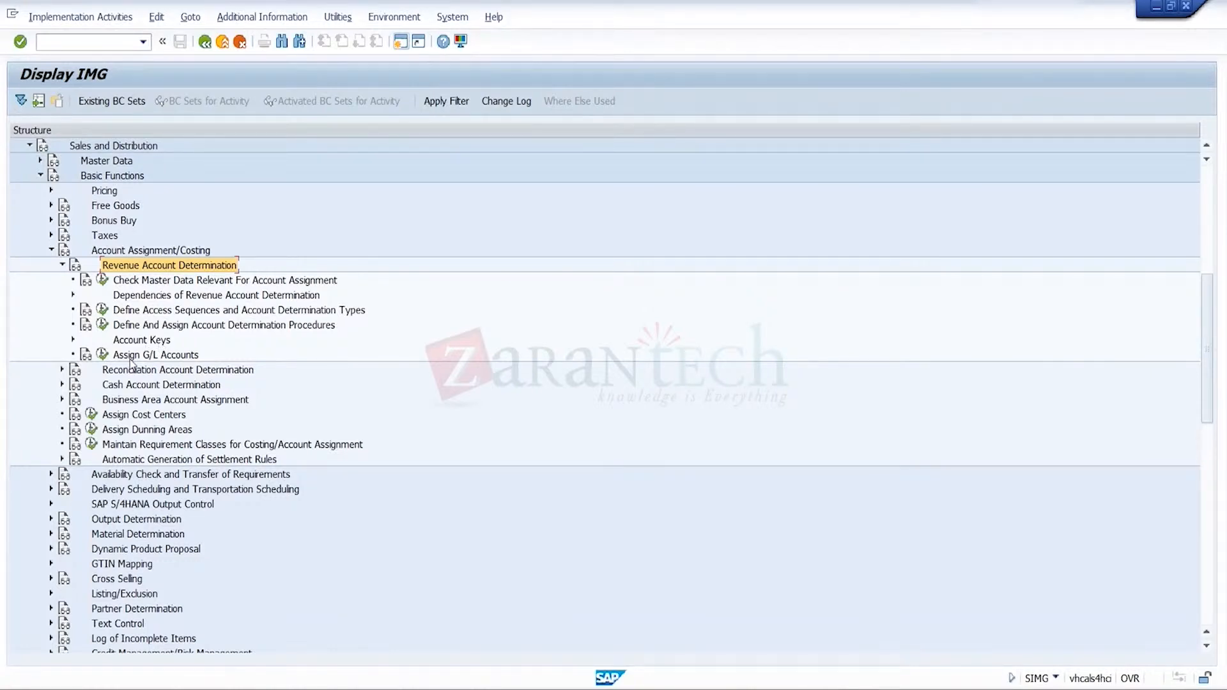
{"action": "left_click", "coordinate": [107, 360]}
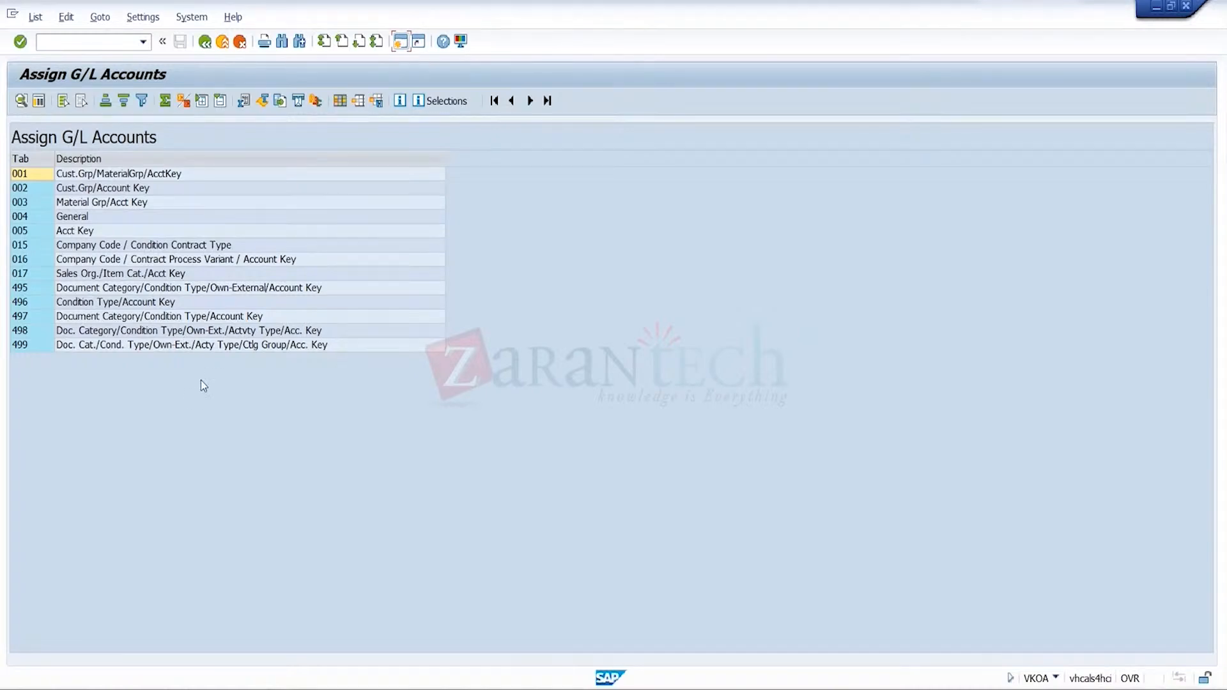
- Open table 001 Cust.Grp/MaterialGrp/AcctKey for maintenance and try to position the list on chart of accounts CANA
{"action": "double_click", "coordinate": [101, 175]}
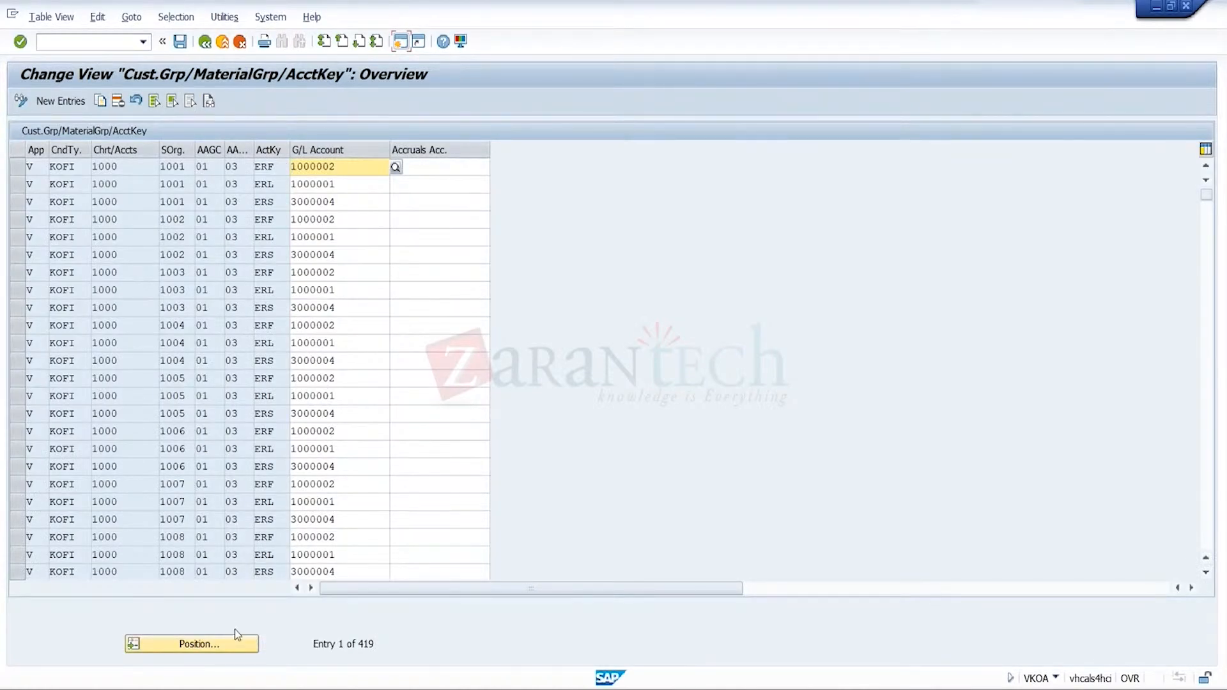
{"action": "left_click", "coordinate": [209, 641]}
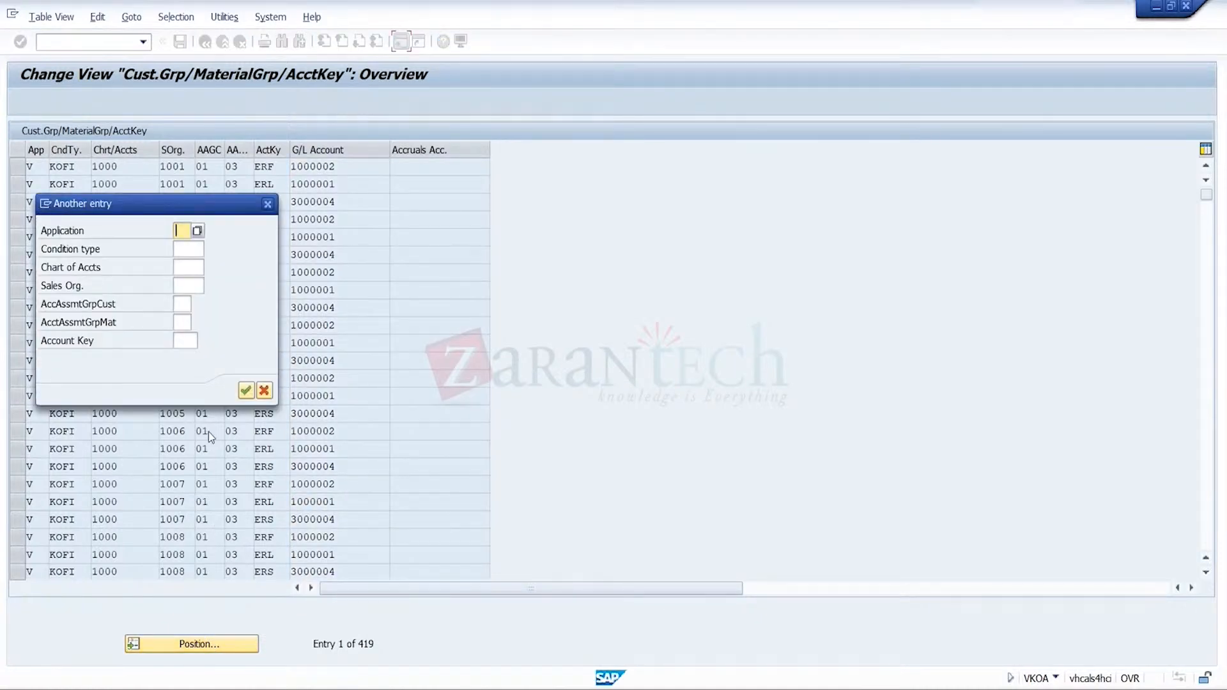
{"action": "left_click", "coordinate": [197, 268]}
{"action": "type", "text": "1000"}
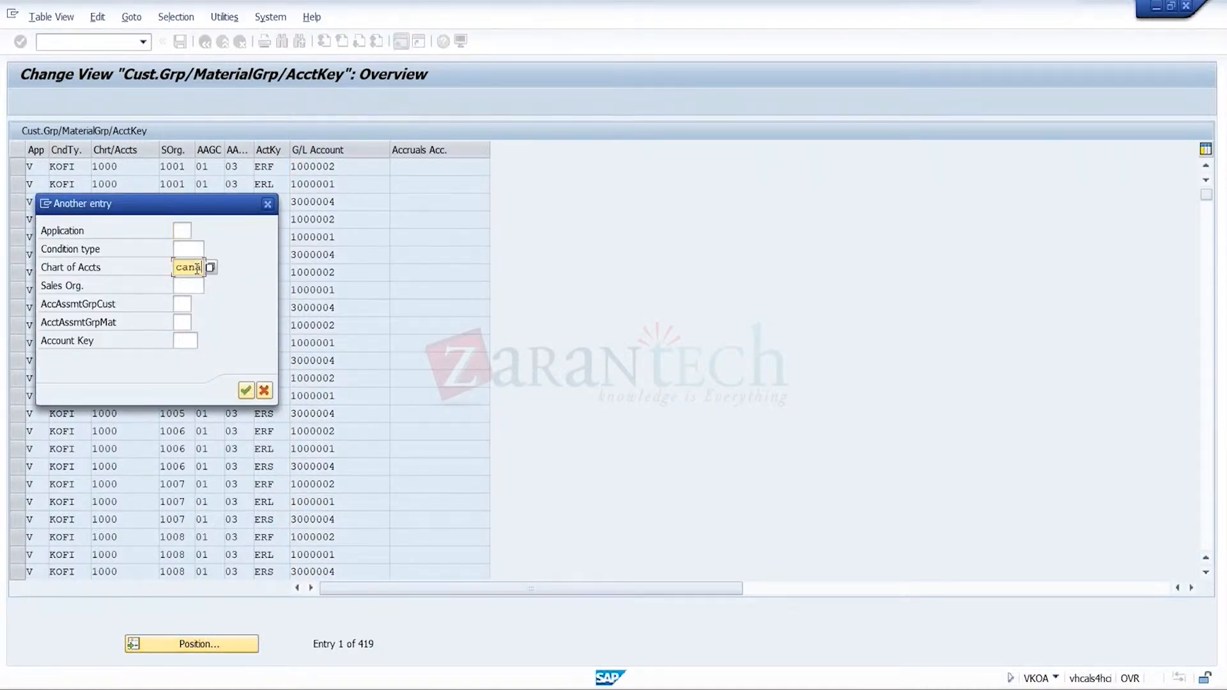
{"action": "key", "text": "Return"}
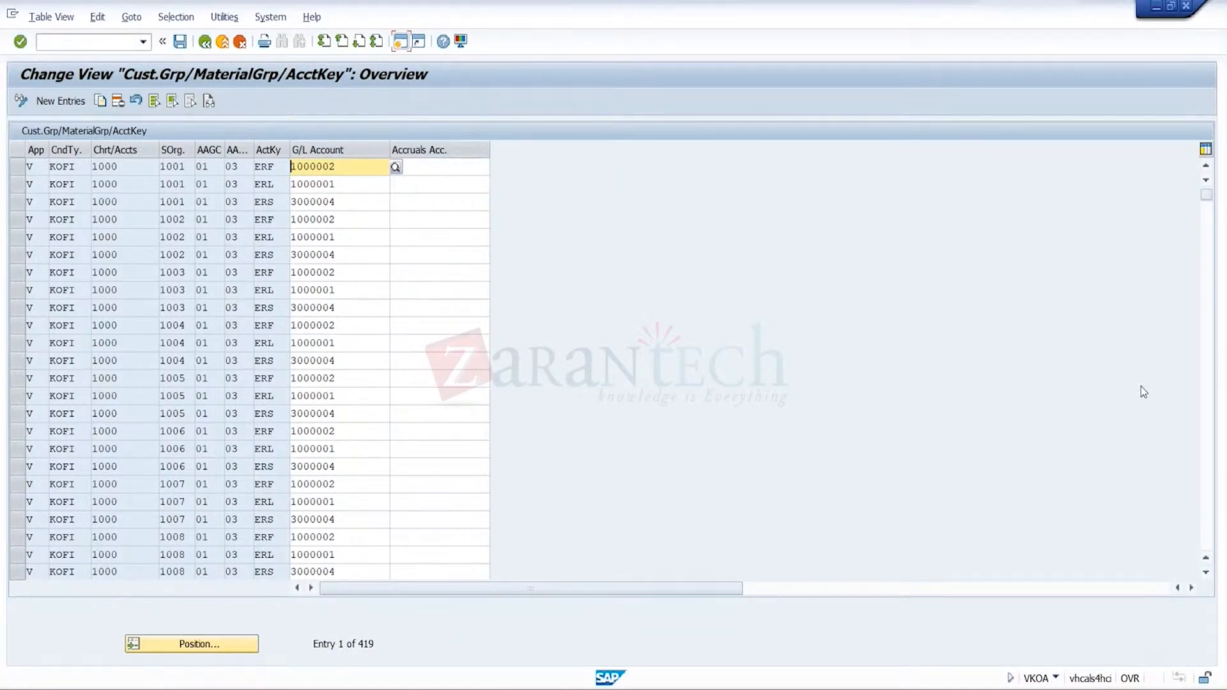
- Look through the G/L account assignments for the entries of chart of accounts CANA
{"action": "left_click", "coordinate": [1212, 467]}
{"action": "left_click", "coordinate": [1207, 573]}
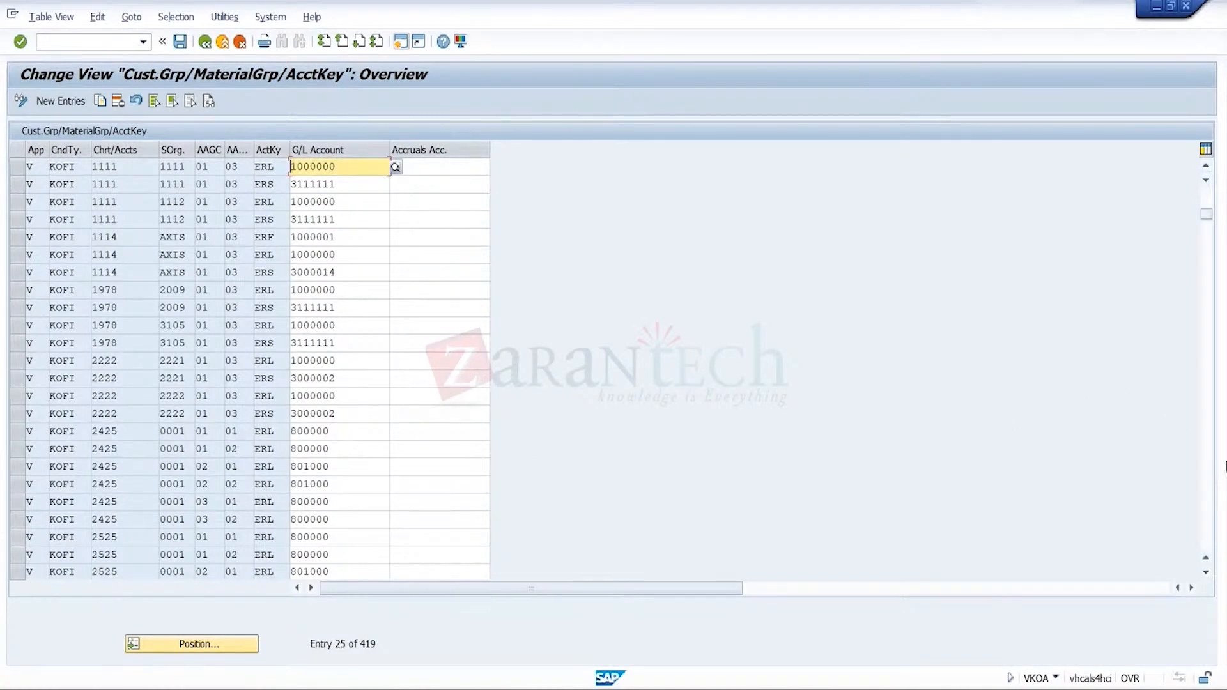
{"action": "left_click", "coordinate": [1210, 546]}
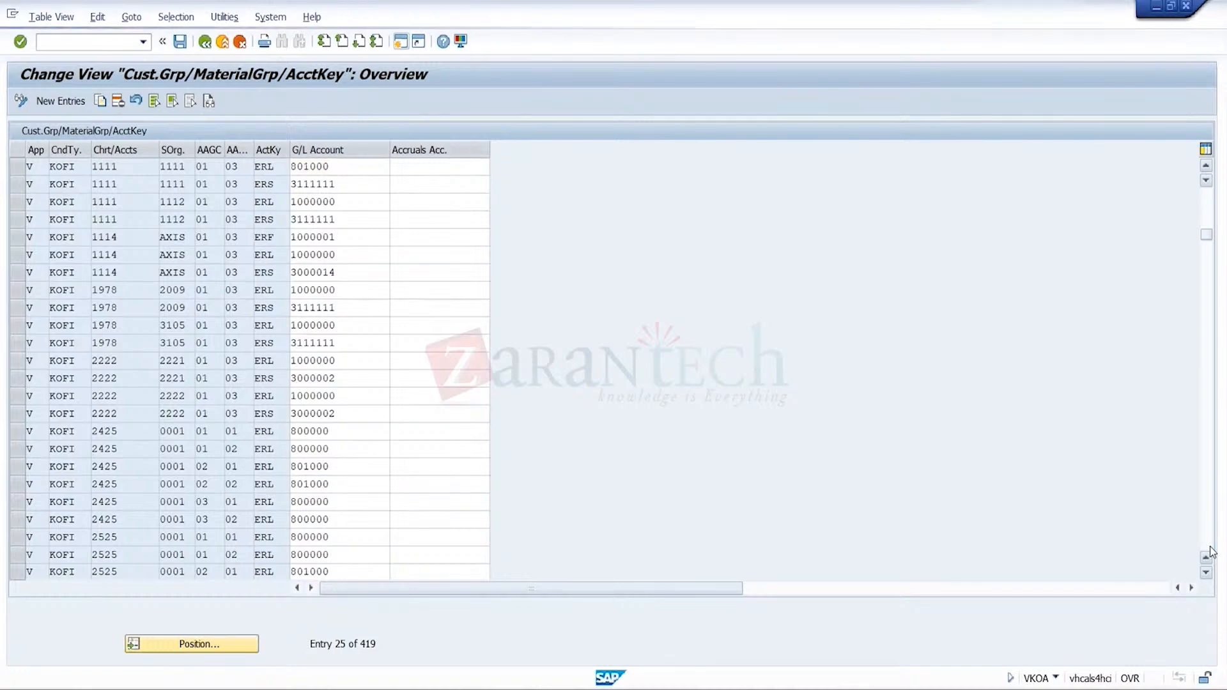
{"action": "left_click", "coordinate": [1210, 547]}
{"action": "left_click", "coordinate": [1210, 546]}
{"action": "left_click", "coordinate": [1210, 547]}
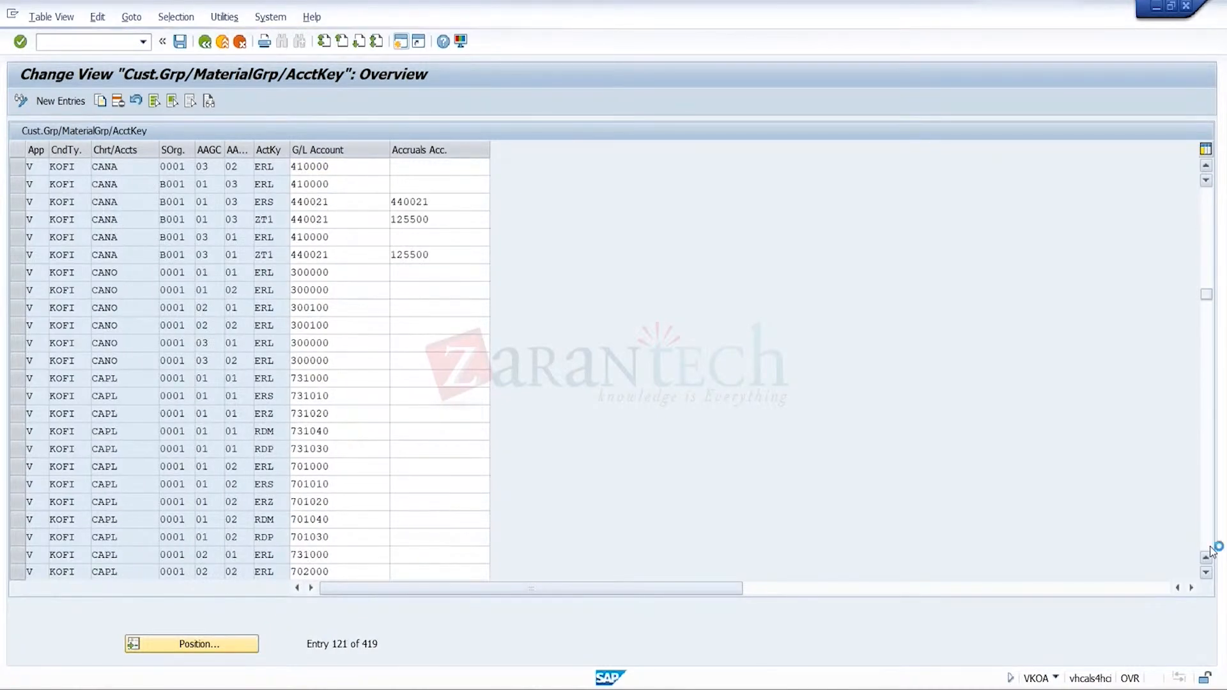
{"action": "left_click", "coordinate": [1210, 547]}
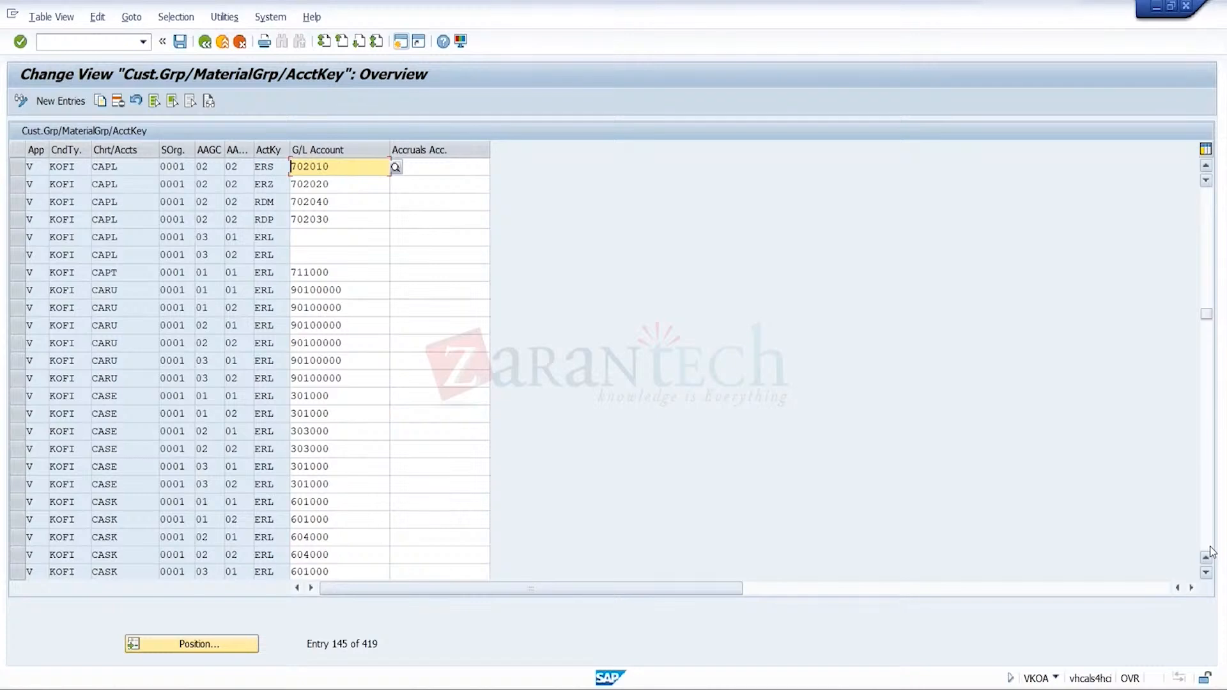
{"action": "left_click", "coordinate": [1214, 298]}
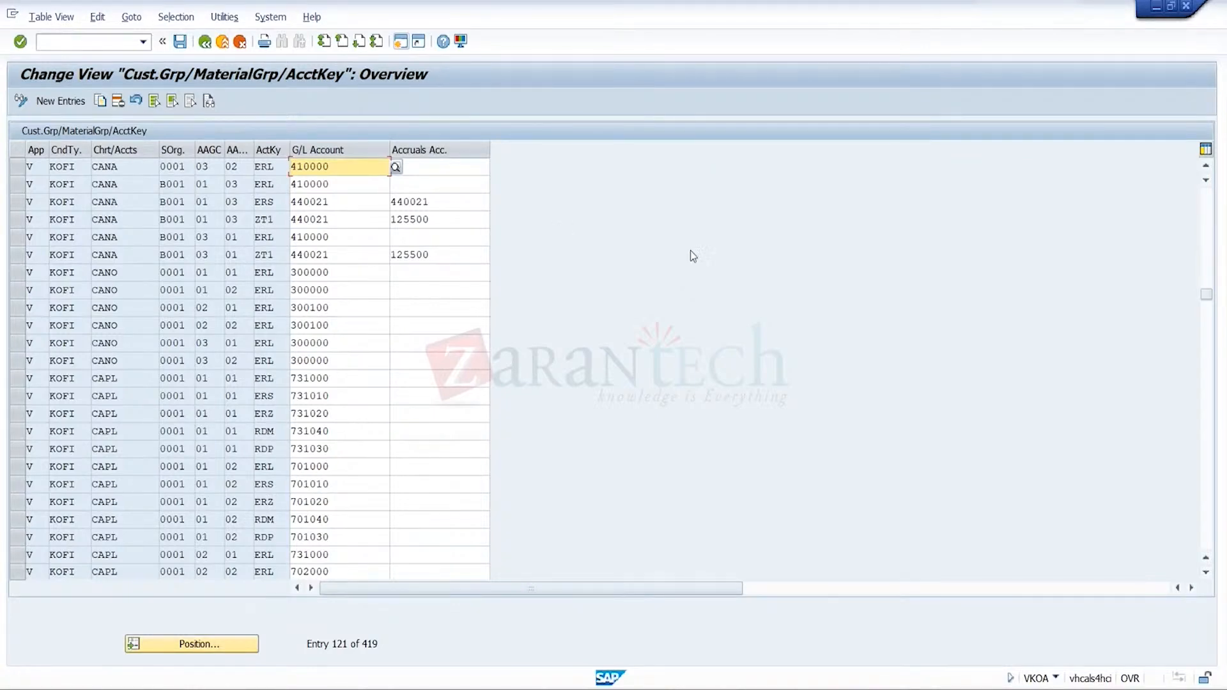
{"action": "left_click", "coordinate": [1206, 164]}
{"action": "left_click", "coordinate": [1206, 165]}
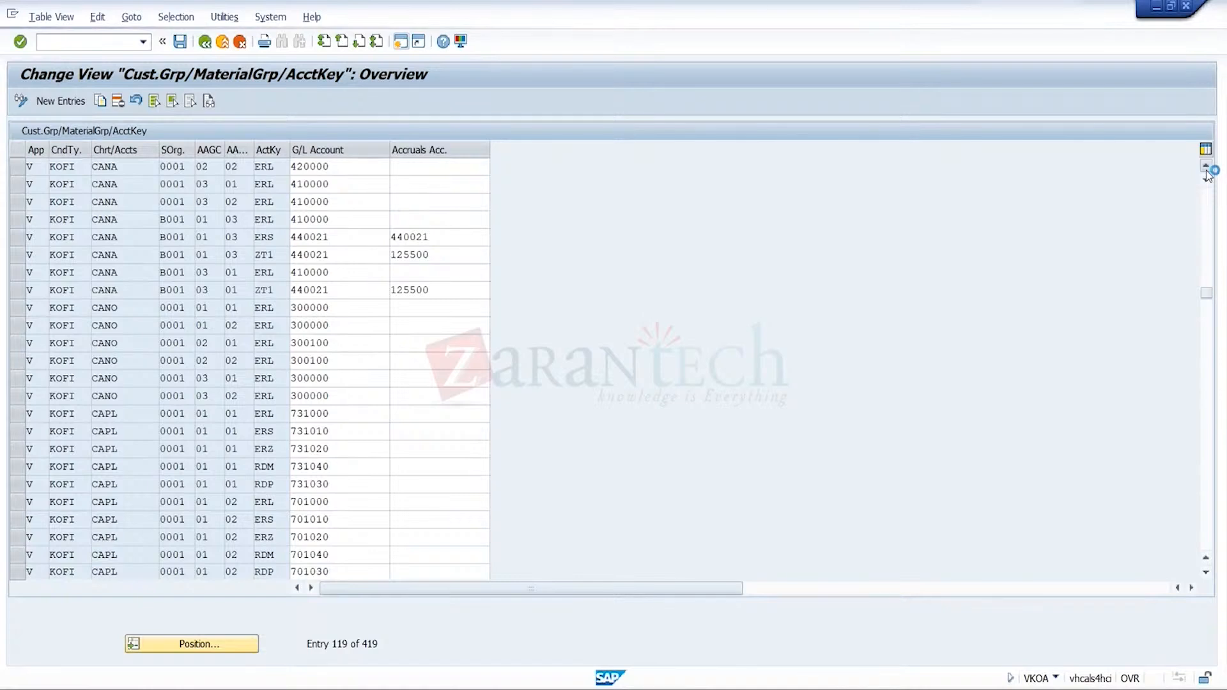
{"action": "left_click", "coordinate": [1206, 167]}
{"action": "left_click", "coordinate": [1206, 167]}
{"action": "left_click", "coordinate": [1207, 168]}
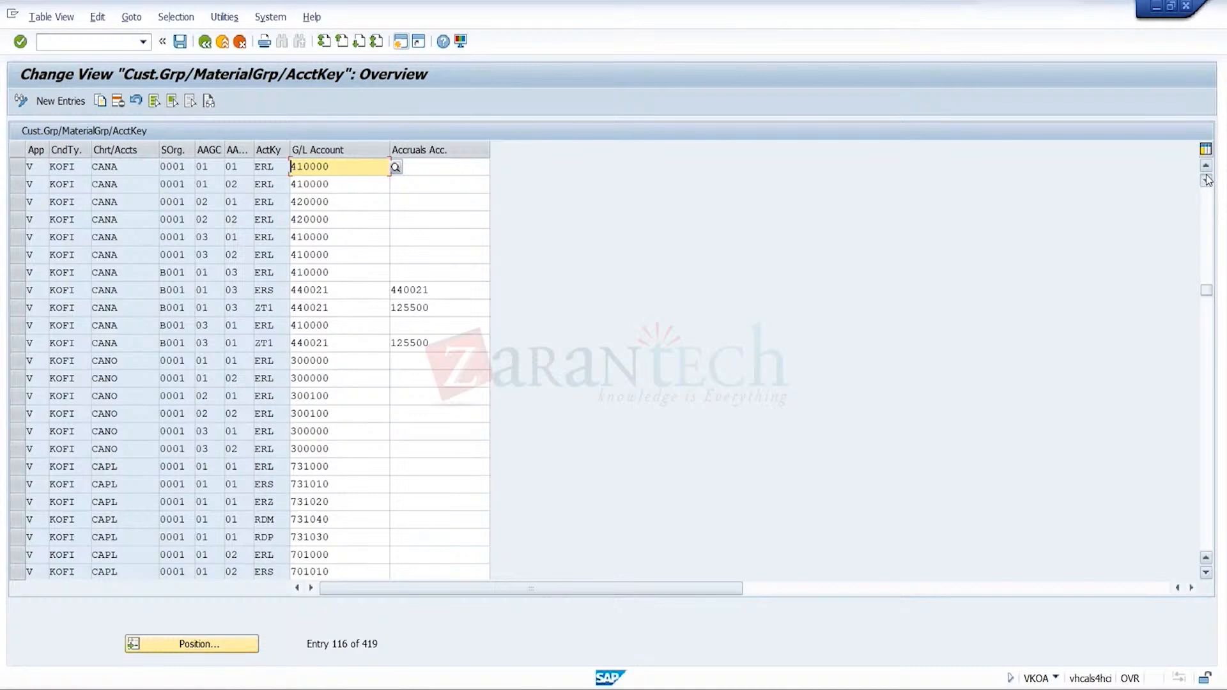
{"action": "left_click", "coordinate": [1207, 179]}
{"action": "left_click", "coordinate": [1206, 178]}
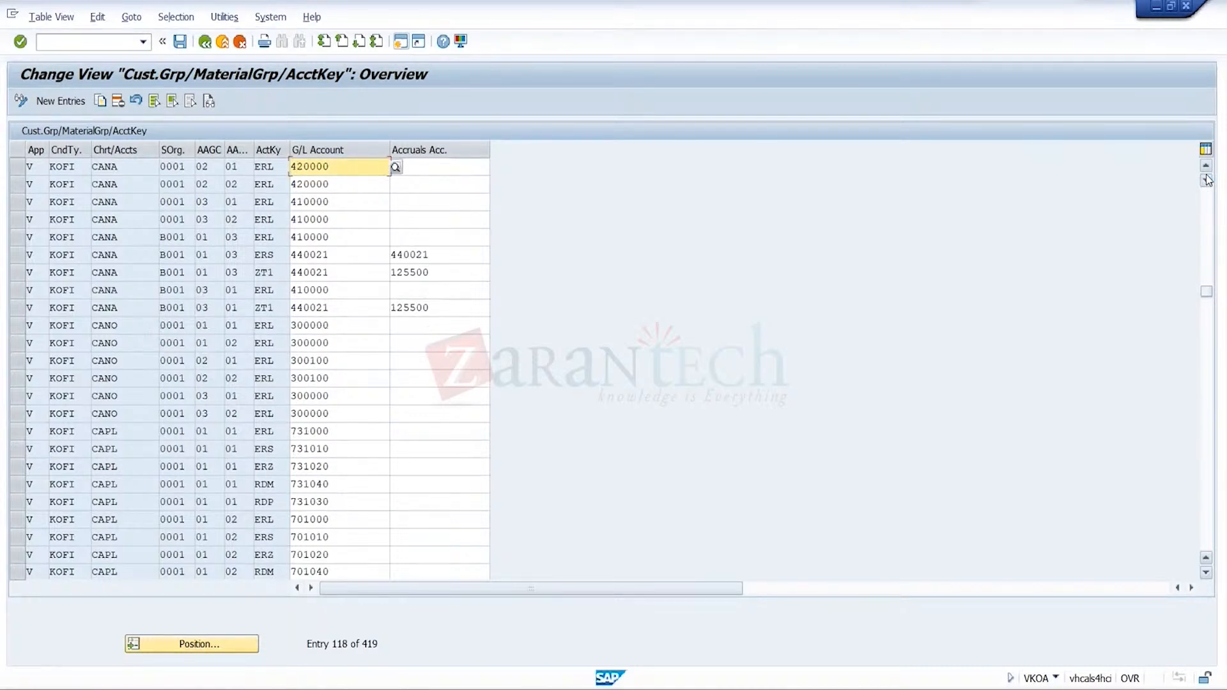
{"action": "left_click", "coordinate": [1206, 177]}
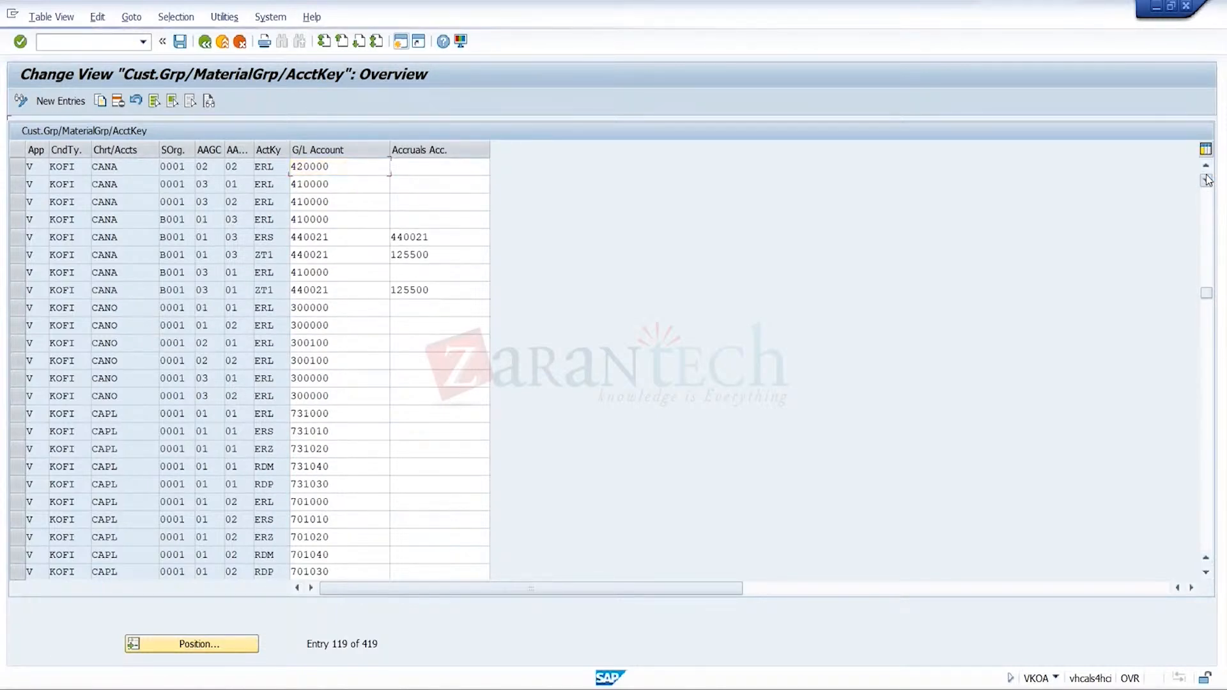
{"action": "left_click", "coordinate": [1207, 177]}
{"action": "left_click", "coordinate": [1206, 178]}
{"action": "left_click", "coordinate": [1206, 178]}
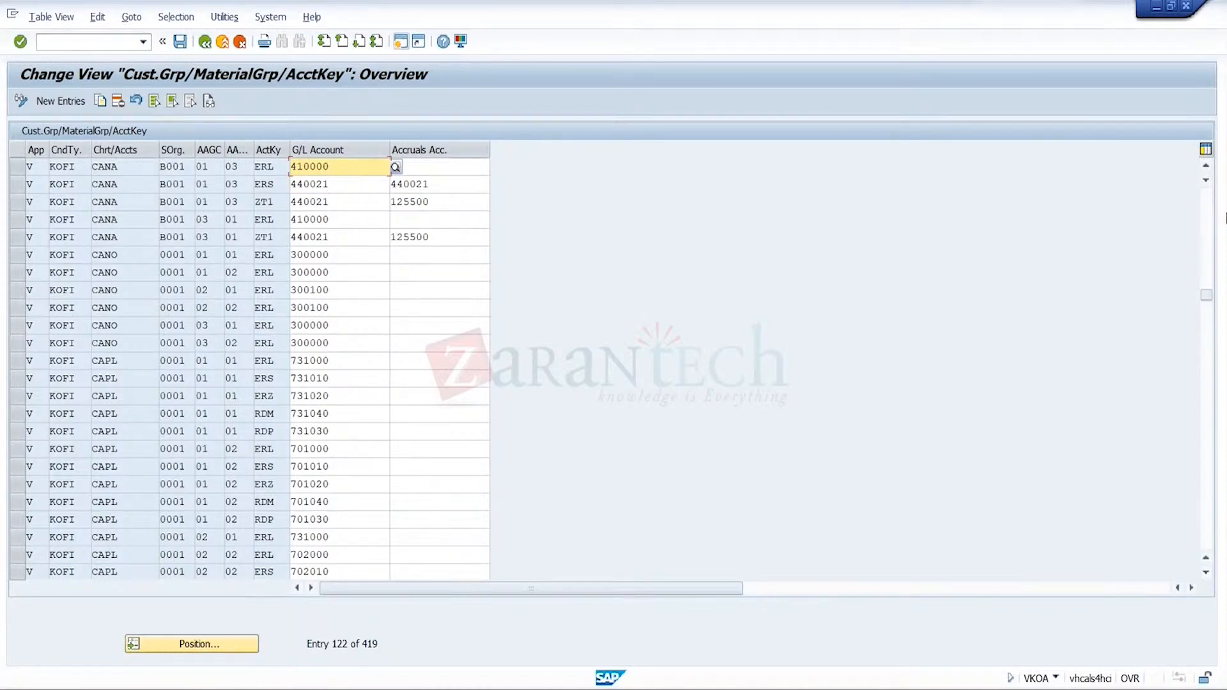
{"action": "left_click", "coordinate": [1208, 217]}
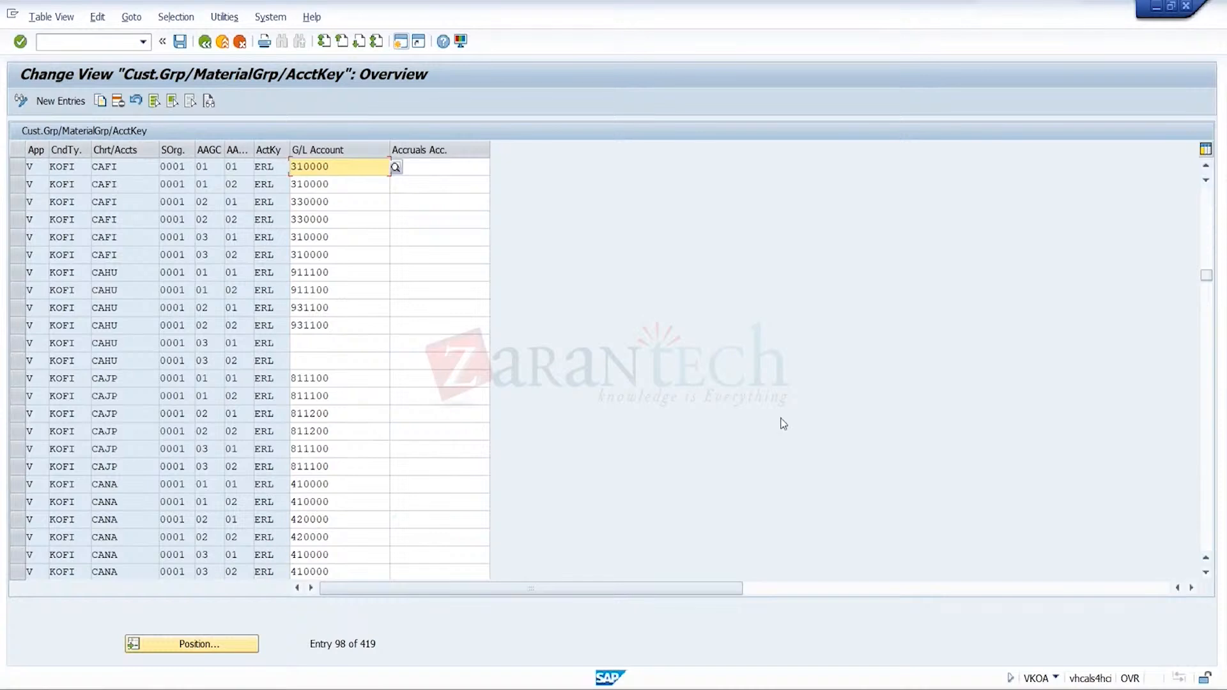
- Copy all six CANA account assignment entries of sales organization 0001 with account key ERL as new target entries
{"action": "left_click", "coordinate": [18, 484]}
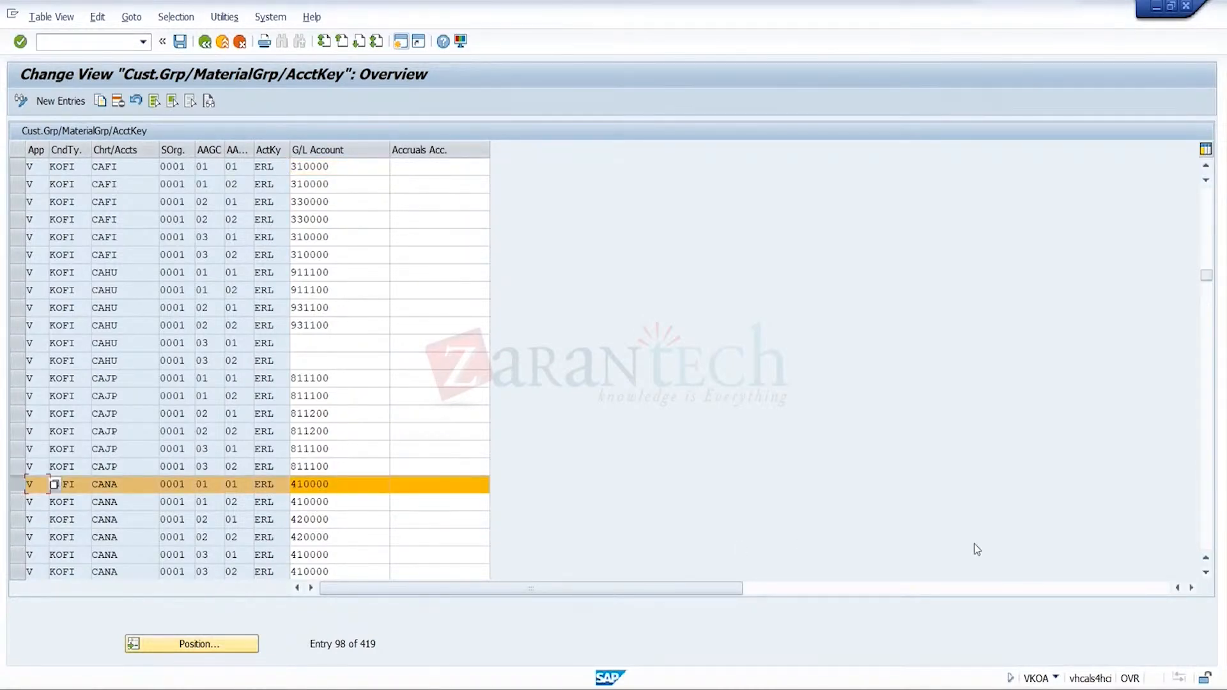
{"action": "left_click", "coordinate": [1208, 575]}
{"action": "left_click", "coordinate": [1208, 575]}
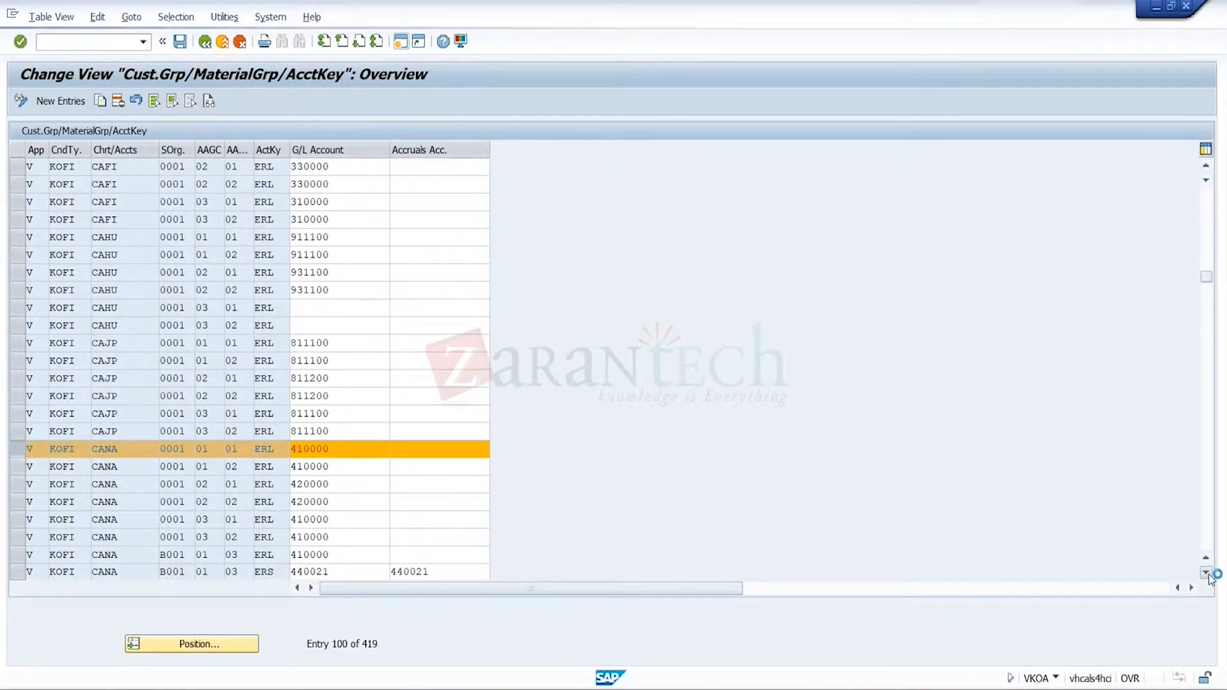
{"action": "left_click", "coordinate": [1208, 575]}
{"action": "left_click", "coordinate": [1209, 576]}
{"action": "left_click", "coordinate": [1208, 575]}
{"action": "left_click", "coordinate": [1208, 575]}
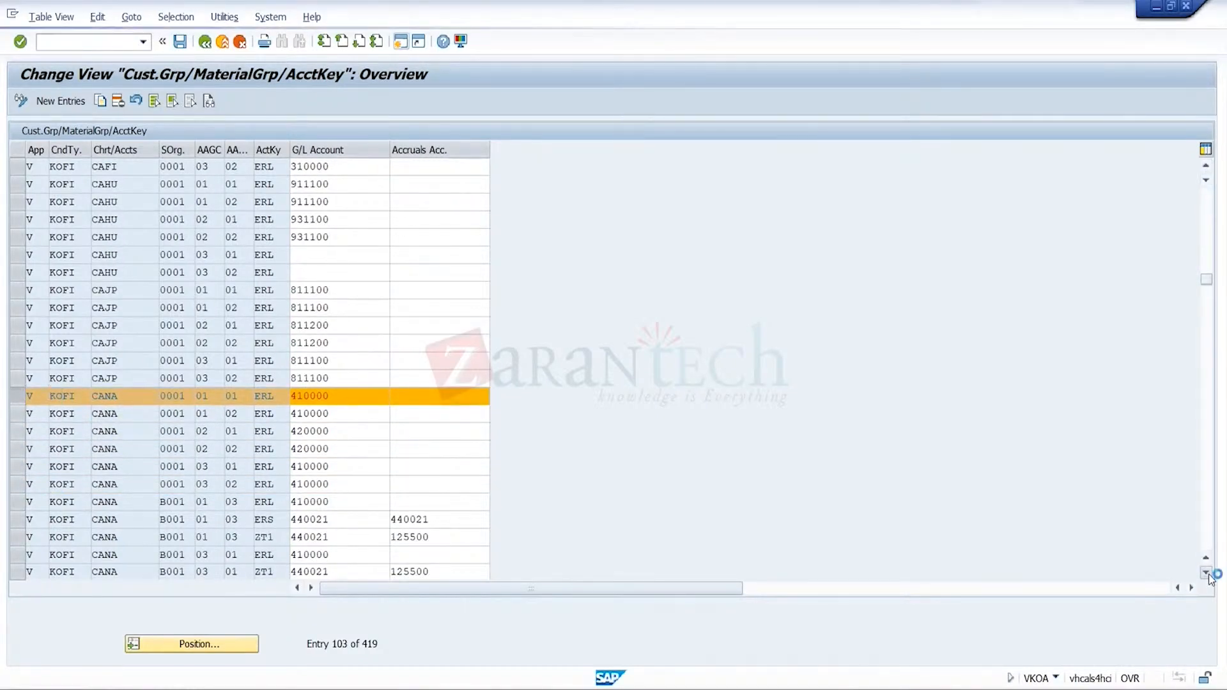
{"action": "left_click", "coordinate": [1208, 576]}
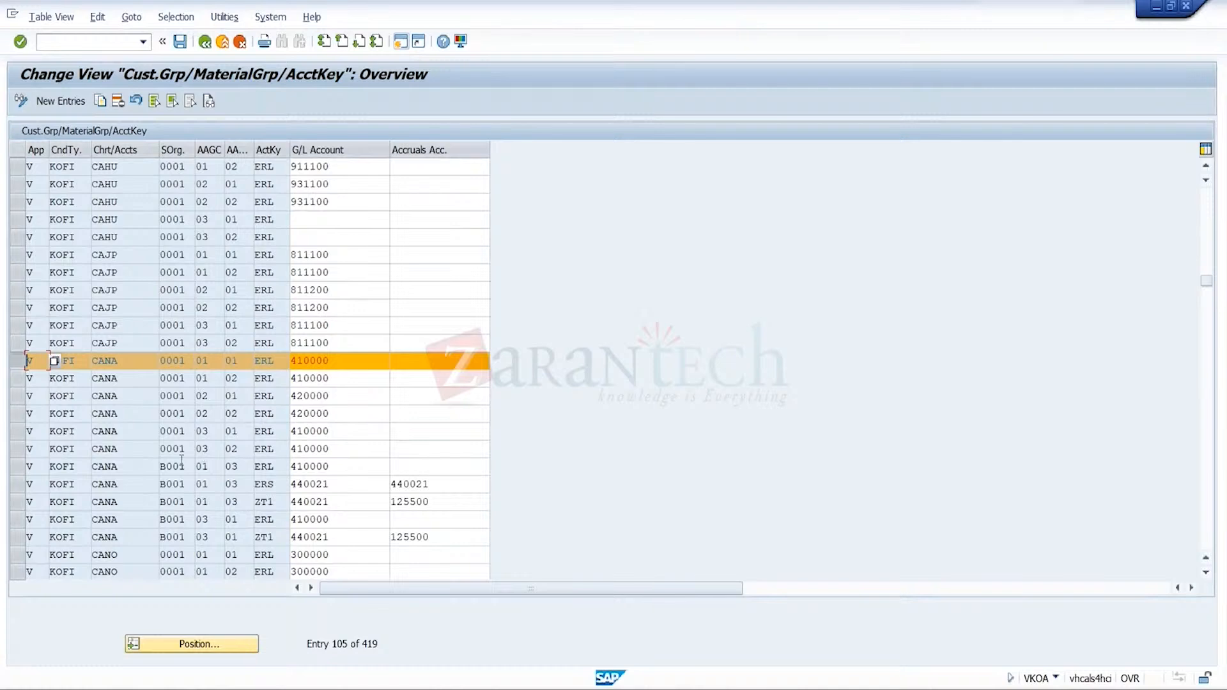
{"action": "left_click", "coordinate": [20, 451]}
{"action": "left_click", "coordinate": [21, 431]}
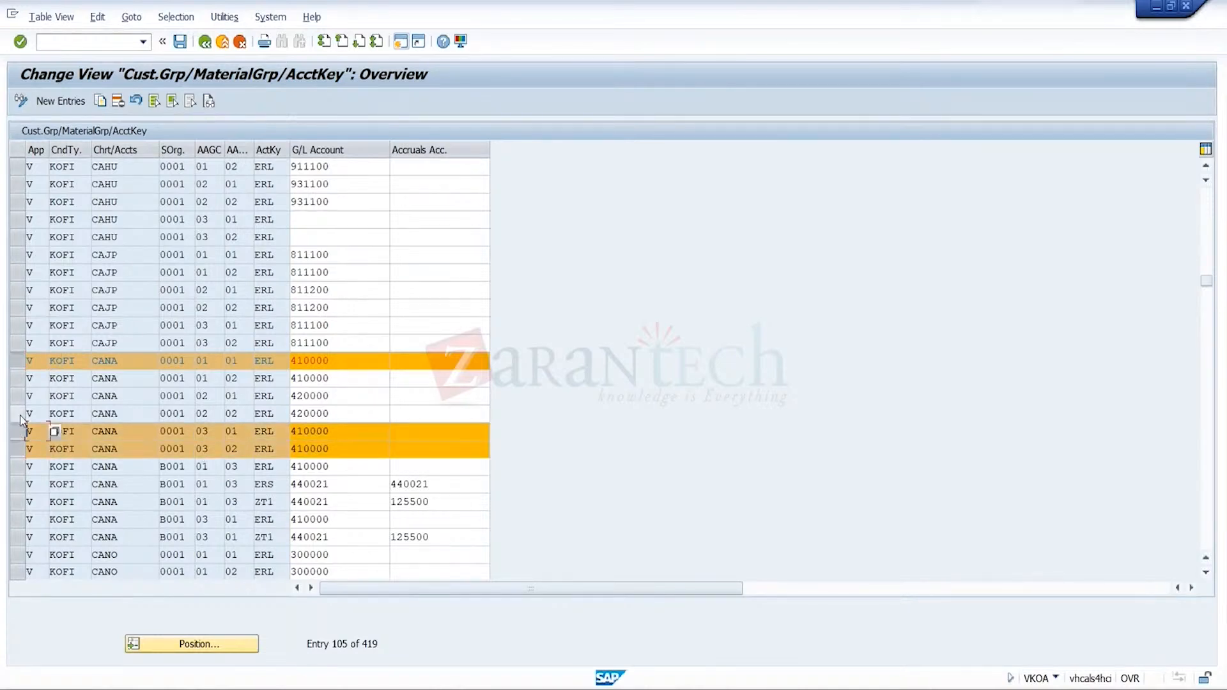
{"action": "left_click", "coordinate": [19, 396]}
{"action": "left_click", "coordinate": [19, 378]}
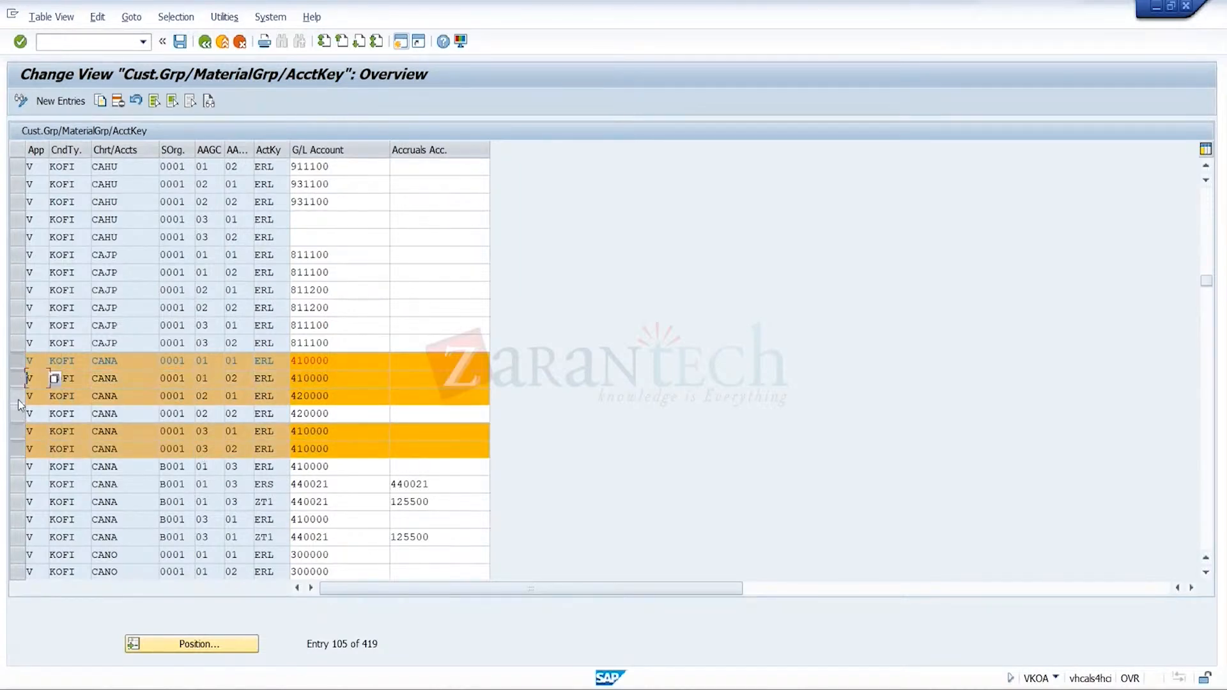
{"action": "left_click", "coordinate": [19, 414]}
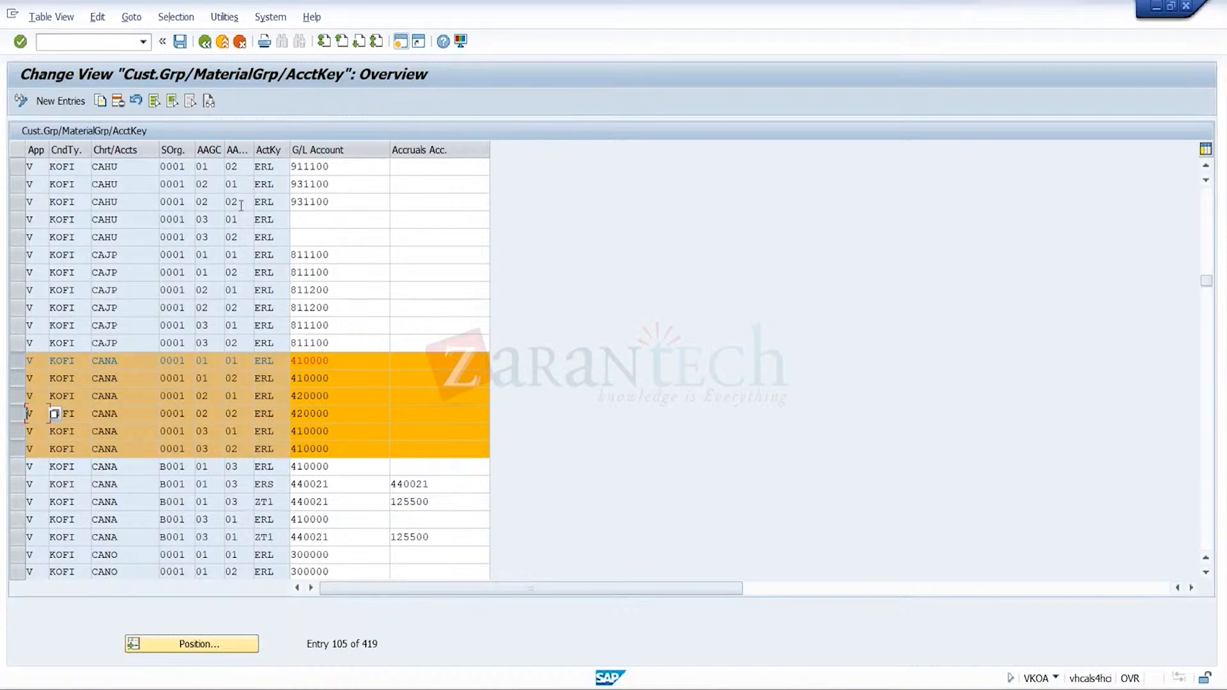
{"action": "left_click", "coordinate": [101, 100]}
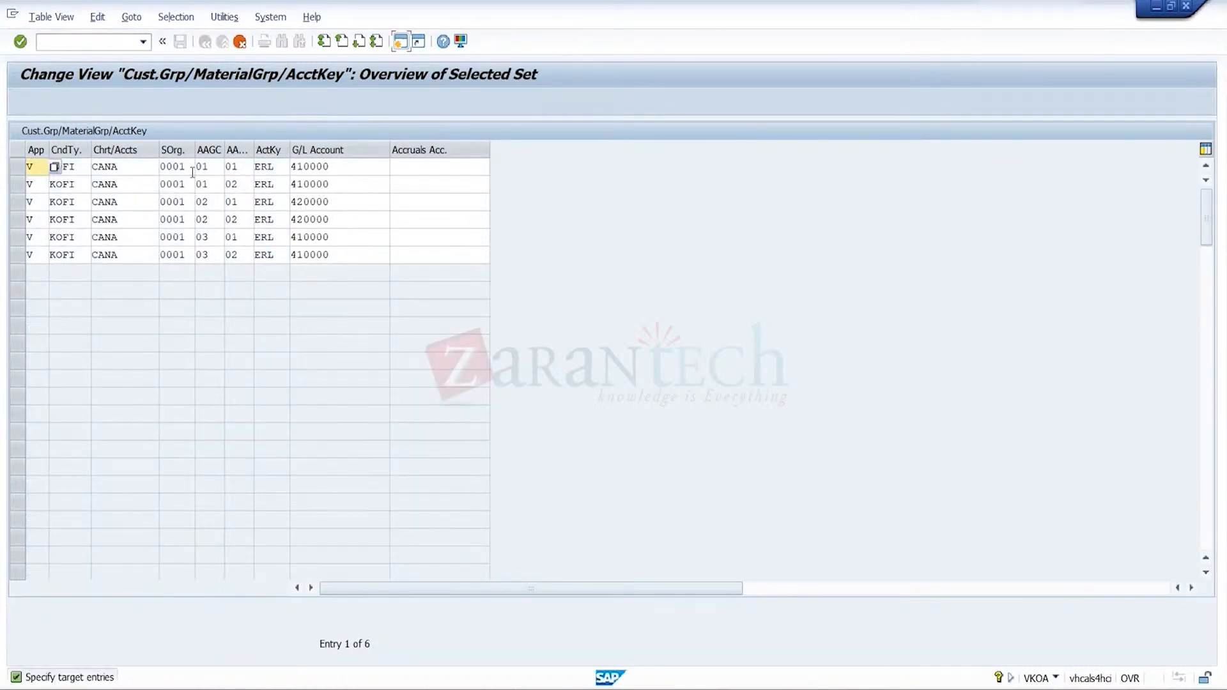
- Set the first copied entry's sales organization to trgs, AAGC to tr and the material account assignment group to 01
{"action": "left_click", "coordinate": [187, 167]}
{"action": "key", "text": "BackSpace"}
{"action": "key", "text": "BackSpace"}
{"action": "key", "text": "BackSpace"}
{"action": "key", "text": "BackSpace"}
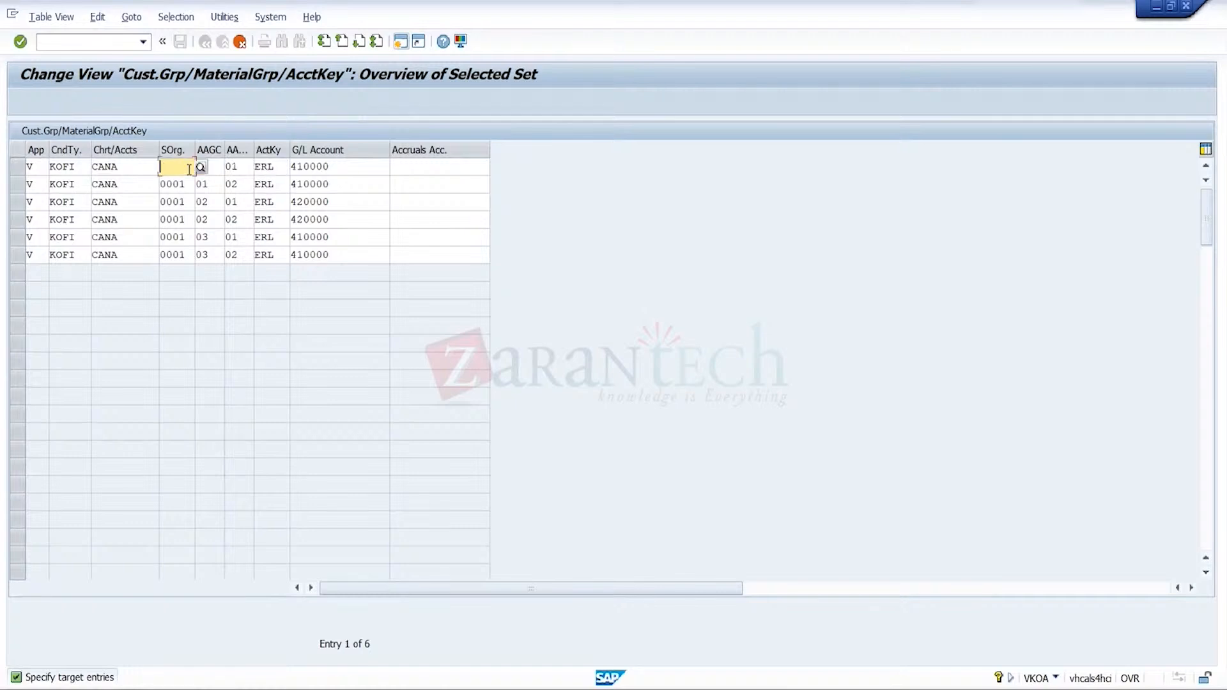
{"action": "type", "text": "trg"}
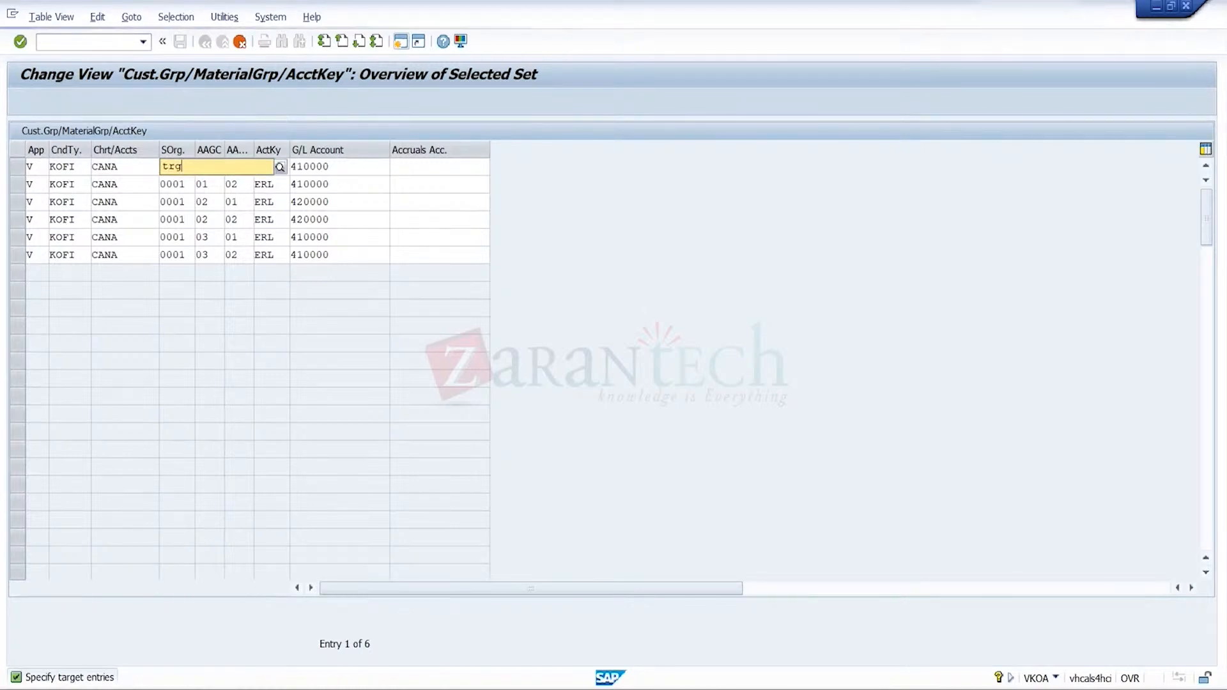
{"action": "type", "text": "s"}
{"action": "key", "text": "Tab"}
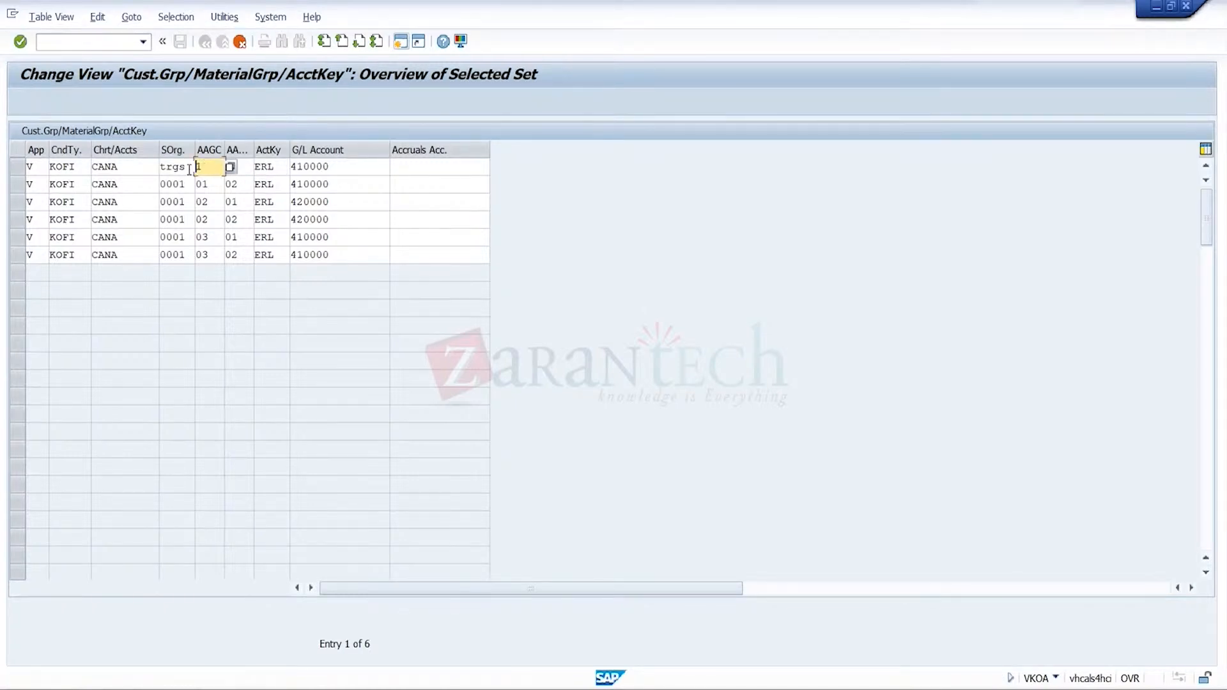
{"action": "type", "text": "tr"}
{"action": "key", "text": "Tab"}
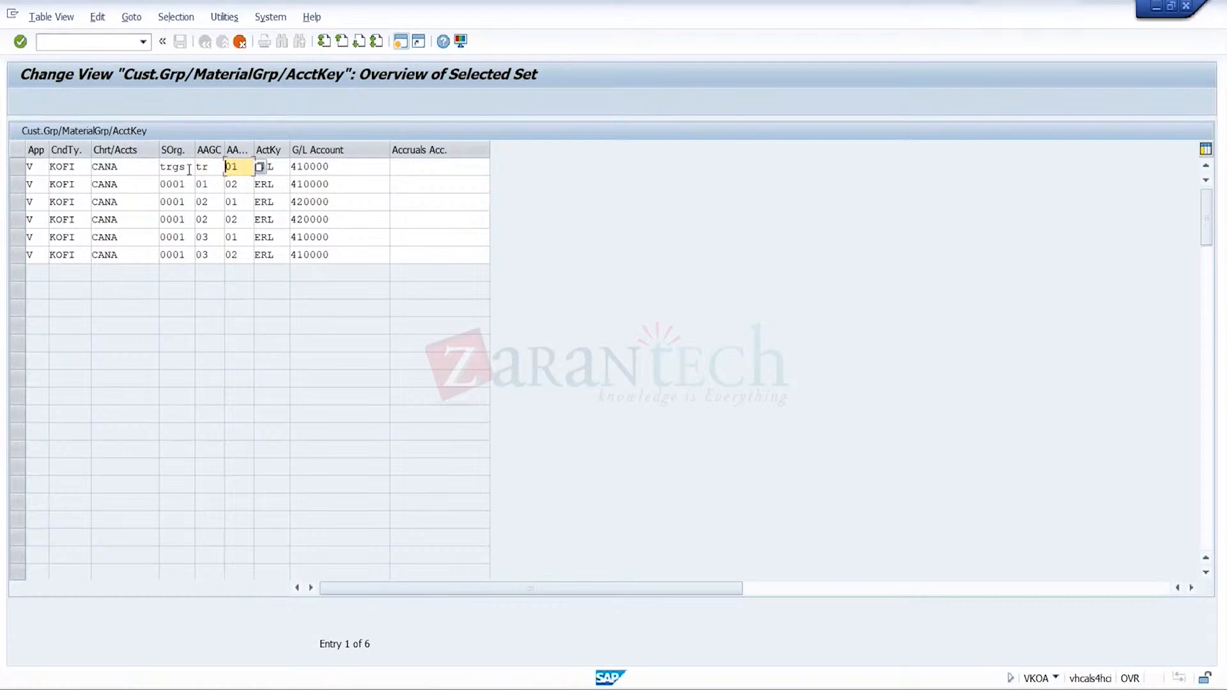
{"action": "type", "text": "tr"}
{"action": "key", "text": "BackSpace"}
{"action": "key", "text": "BackSpace"}
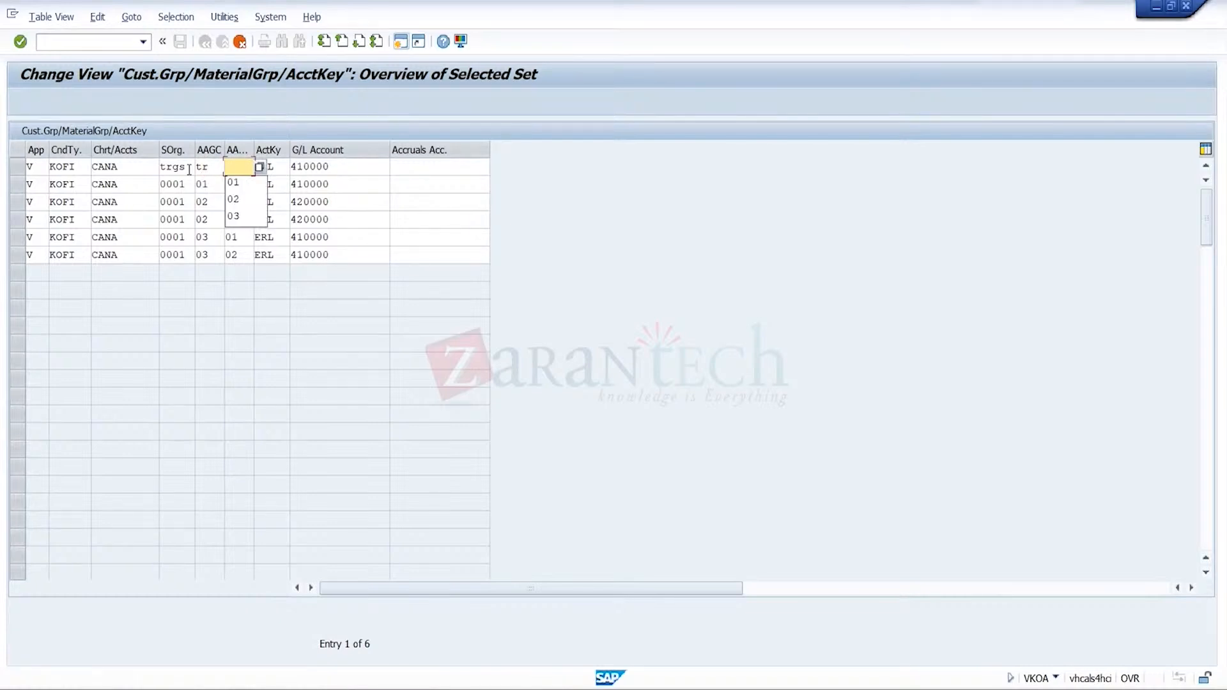
{"action": "left_click", "coordinate": [238, 184]}
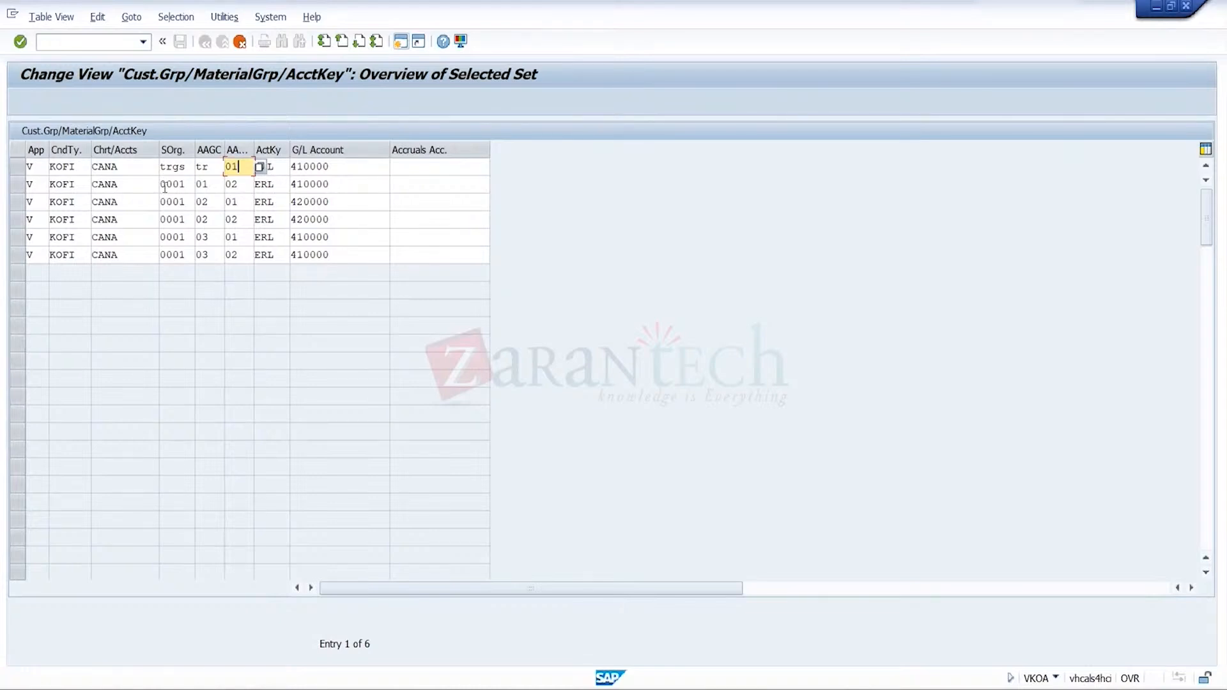
- Set the sales organization of the second copied entry to trgs
{"action": "left_click", "coordinate": [188, 184]}
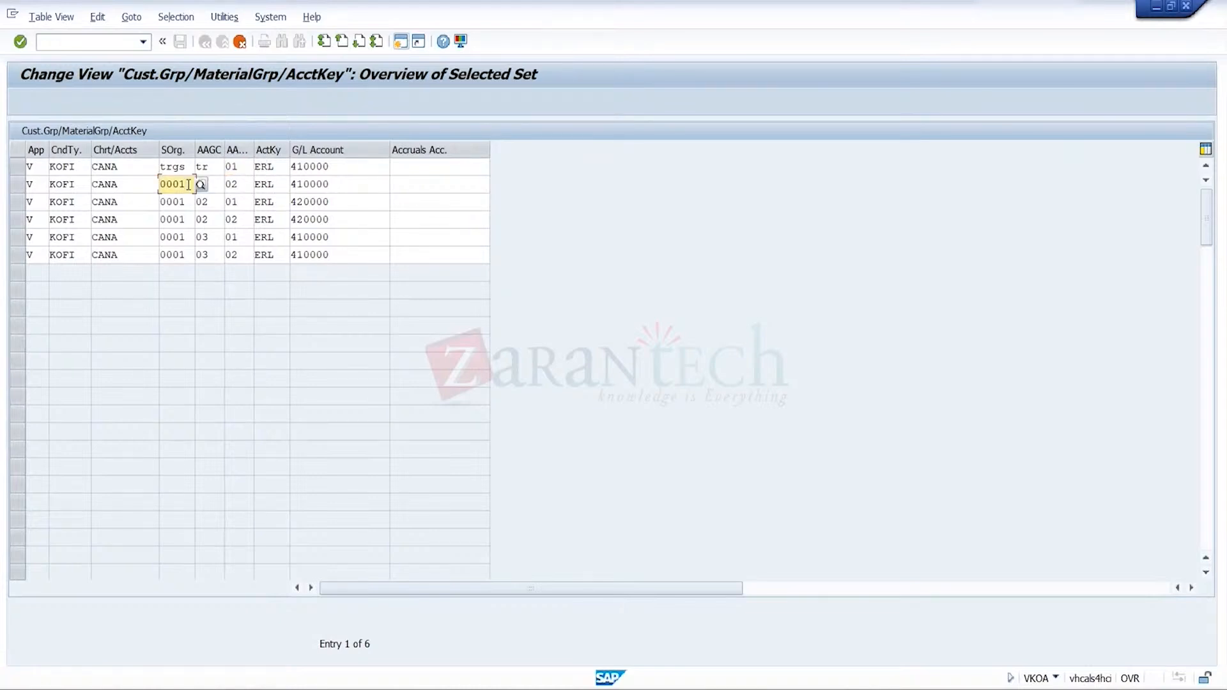
{"action": "key", "text": "BackSpace"}
{"action": "key", "text": "BackSpace"}
{"action": "key", "text": "BackSpace"}
{"action": "key", "text": "Return"}
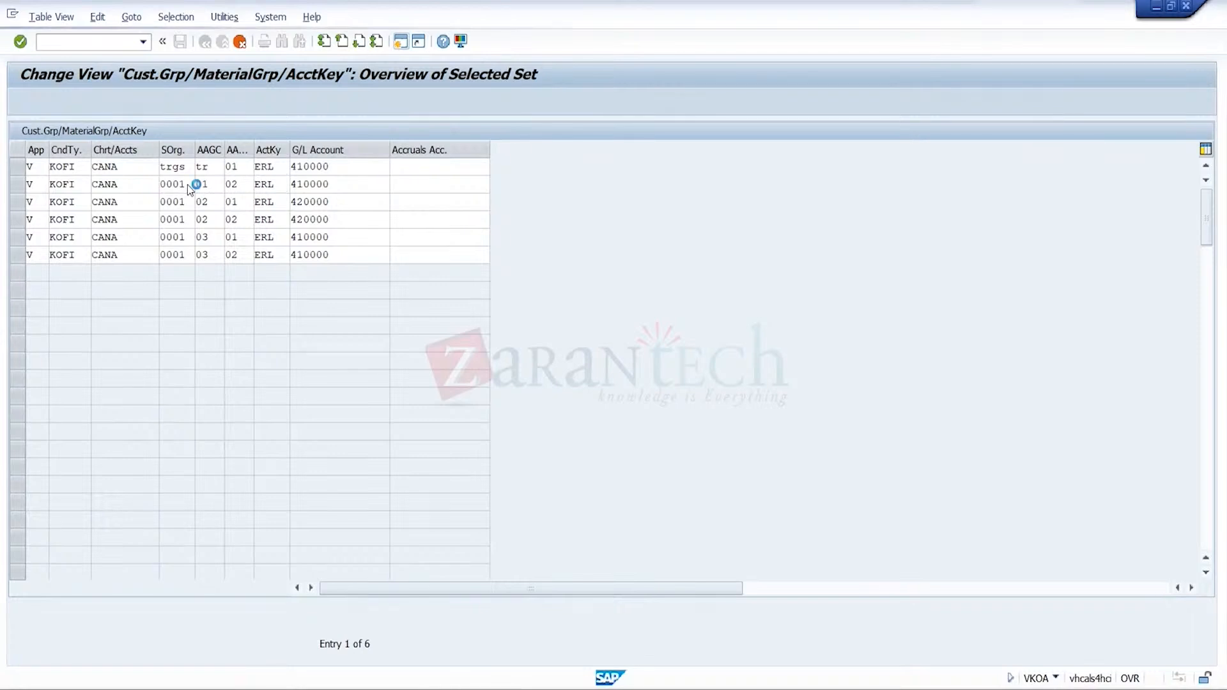
{"action": "key", "text": "BackSpace"}
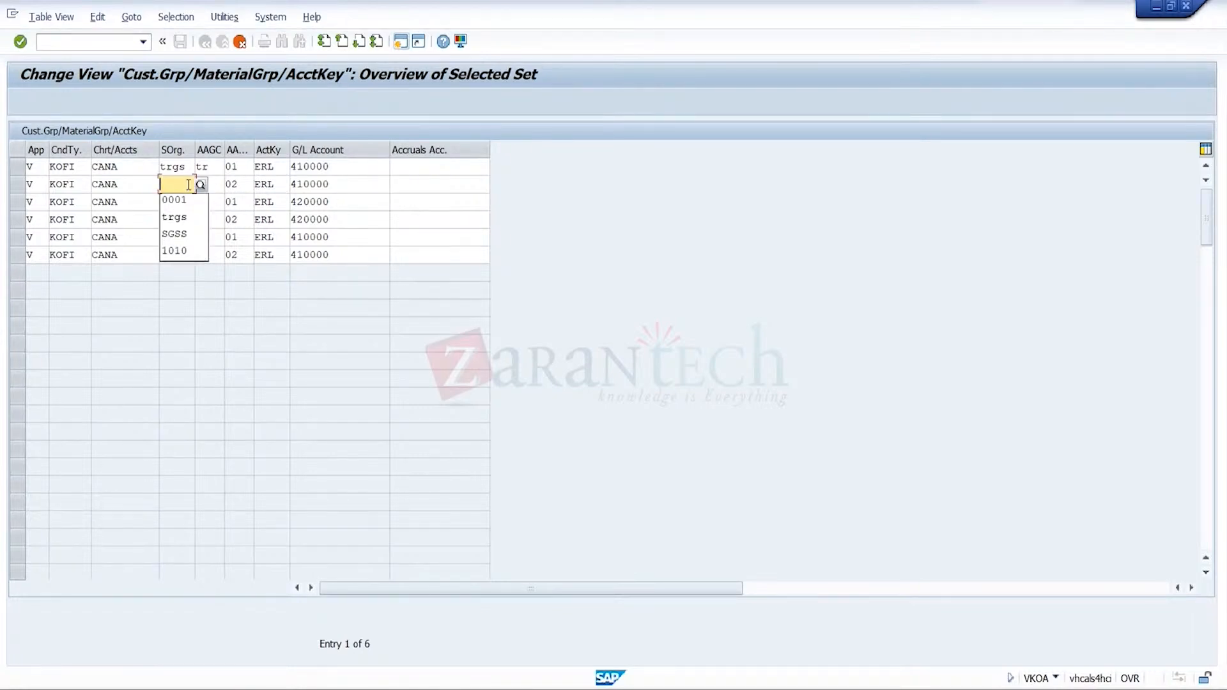
{"action": "key", "text": "Down"}
{"action": "key", "text": "Down"}
{"action": "key", "text": "Return"}
{"action": "key", "text": "Tab"}
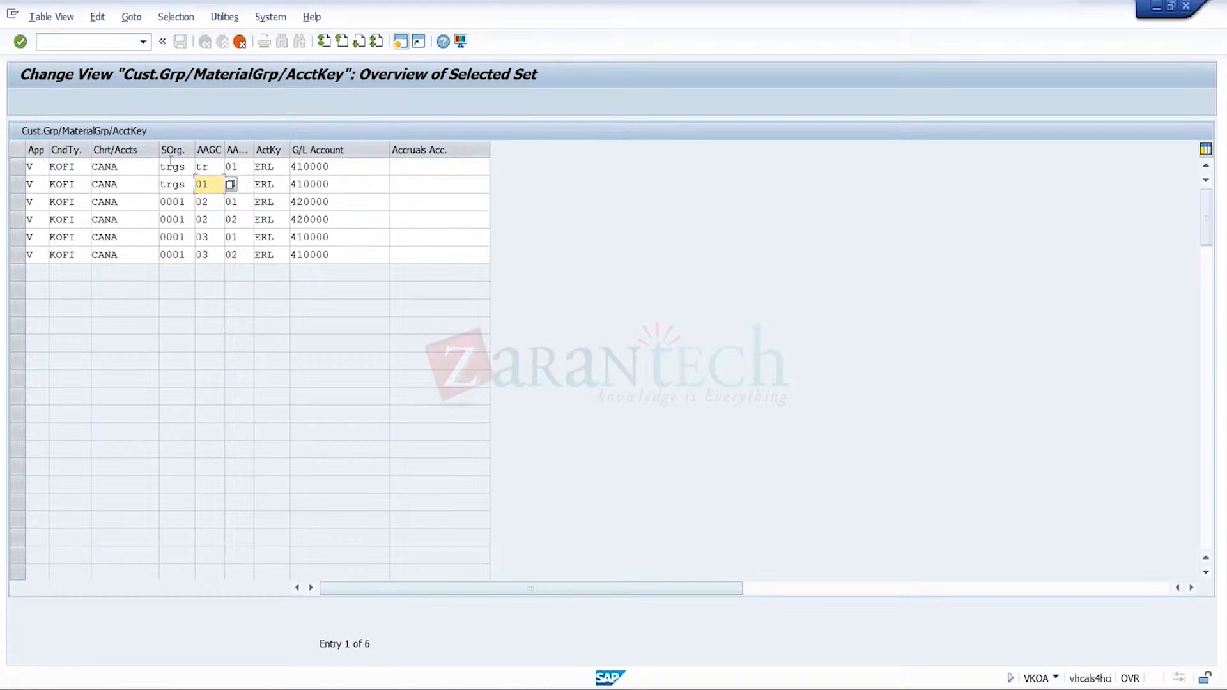
- Set the first copied entry's customer account assignment group (AAGC) to 01
{"action": "left_click", "coordinate": [220, 166]}
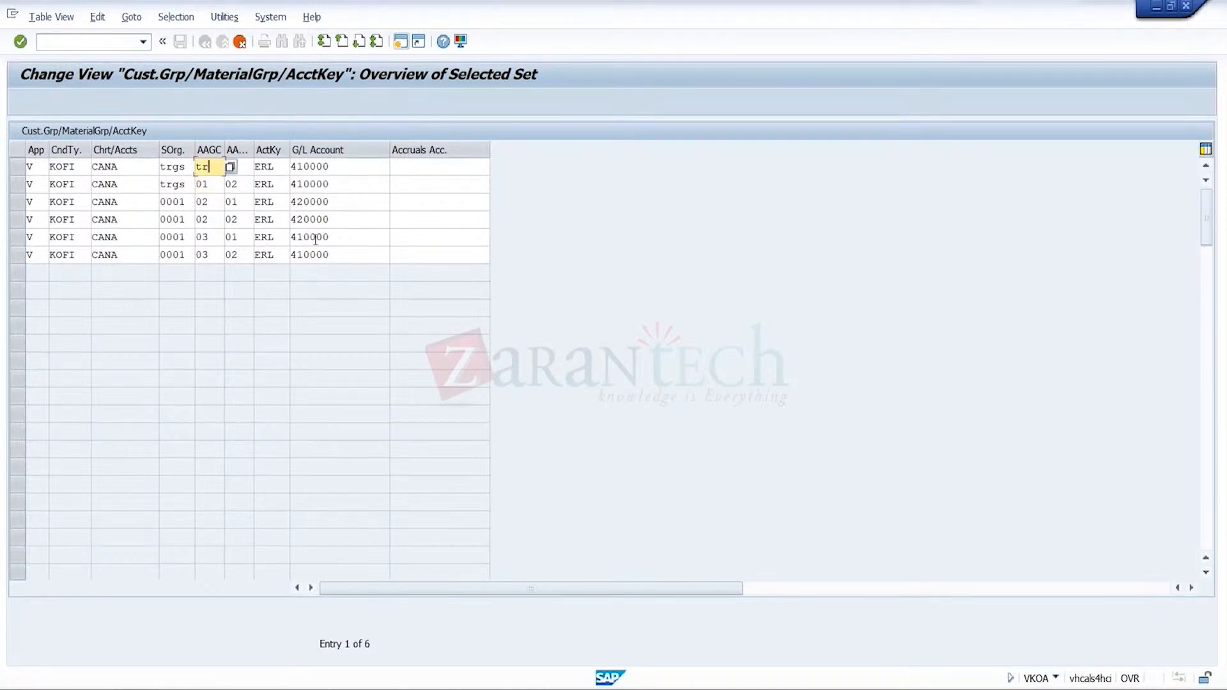
{"action": "key", "text": "BackSpace"}
{"action": "key", "text": "BackSpace"}
{"action": "type", "text": "01"}
- Discard the copied G/L account entries and leave the Assign G/L Accounts activity for the IMG structure
{"action": "left_click", "coordinate": [242, 43]}
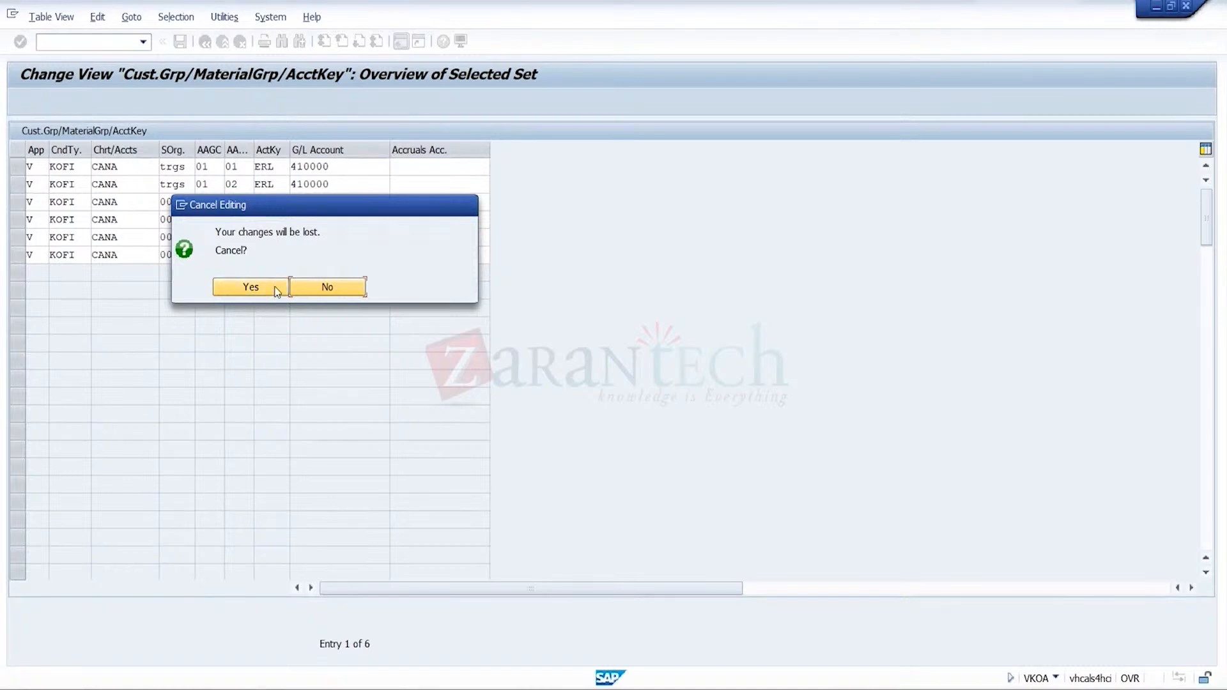
{"action": "left_click", "coordinate": [251, 287]}
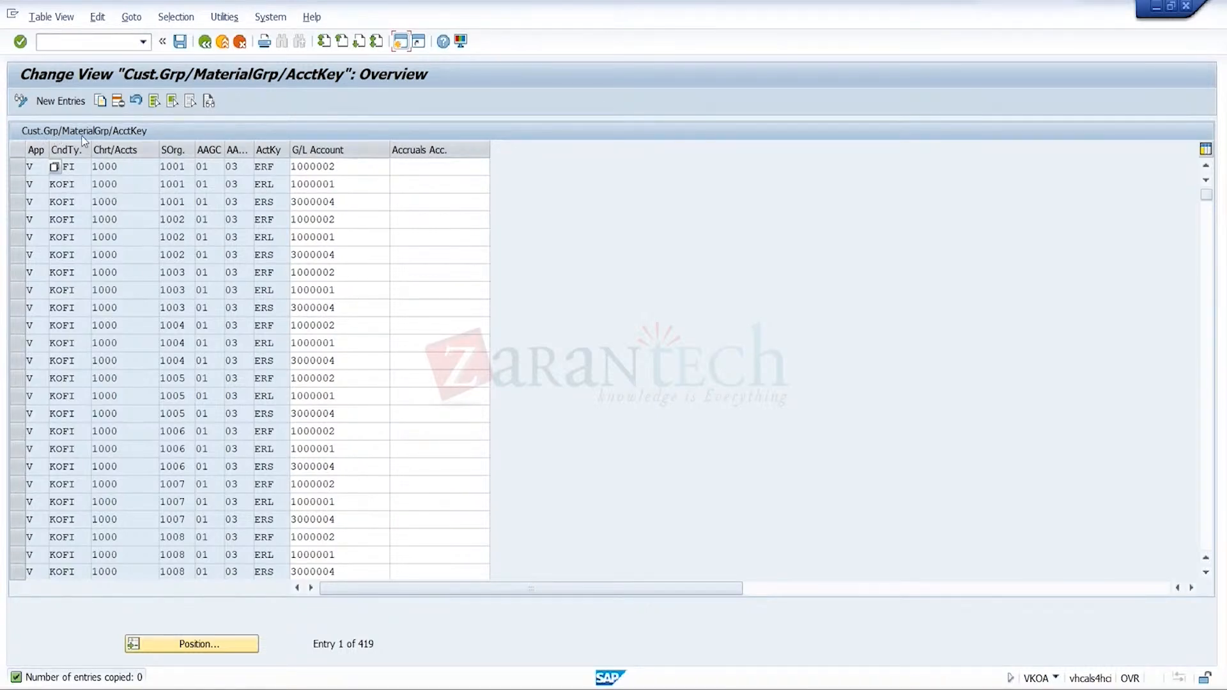
{"action": "left_click", "coordinate": [204, 46]}
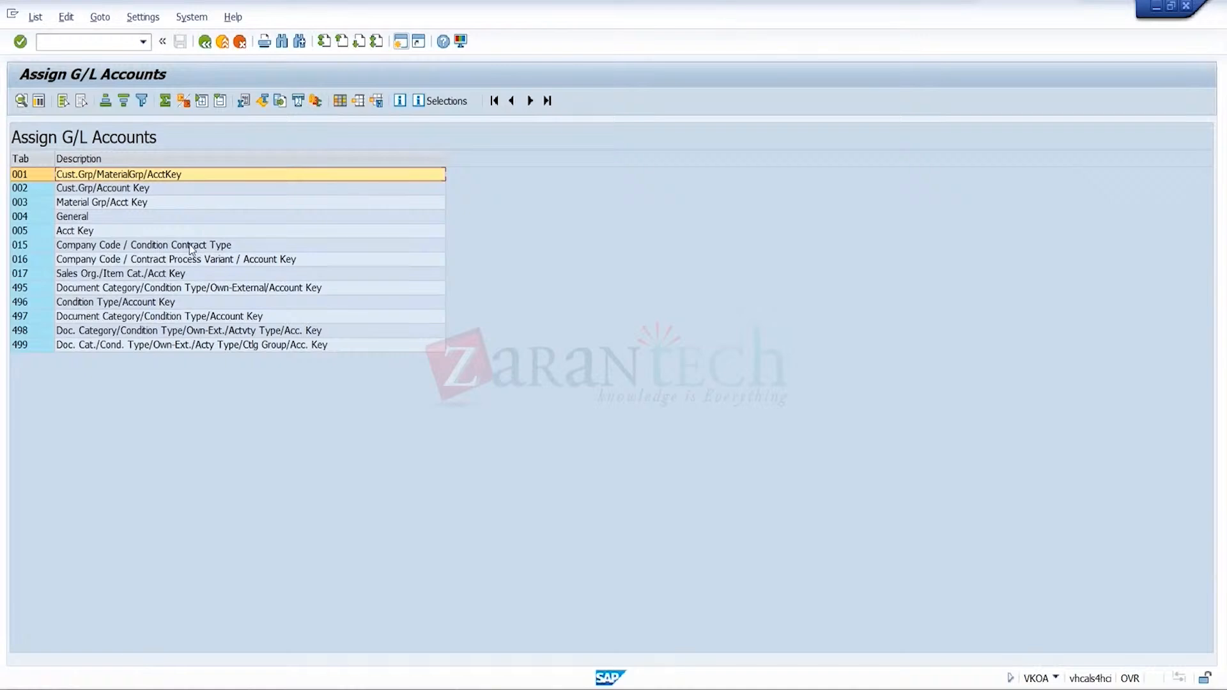
{"action": "left_click", "coordinate": [197, 248]}
{"action": "left_click", "coordinate": [92, 233]}
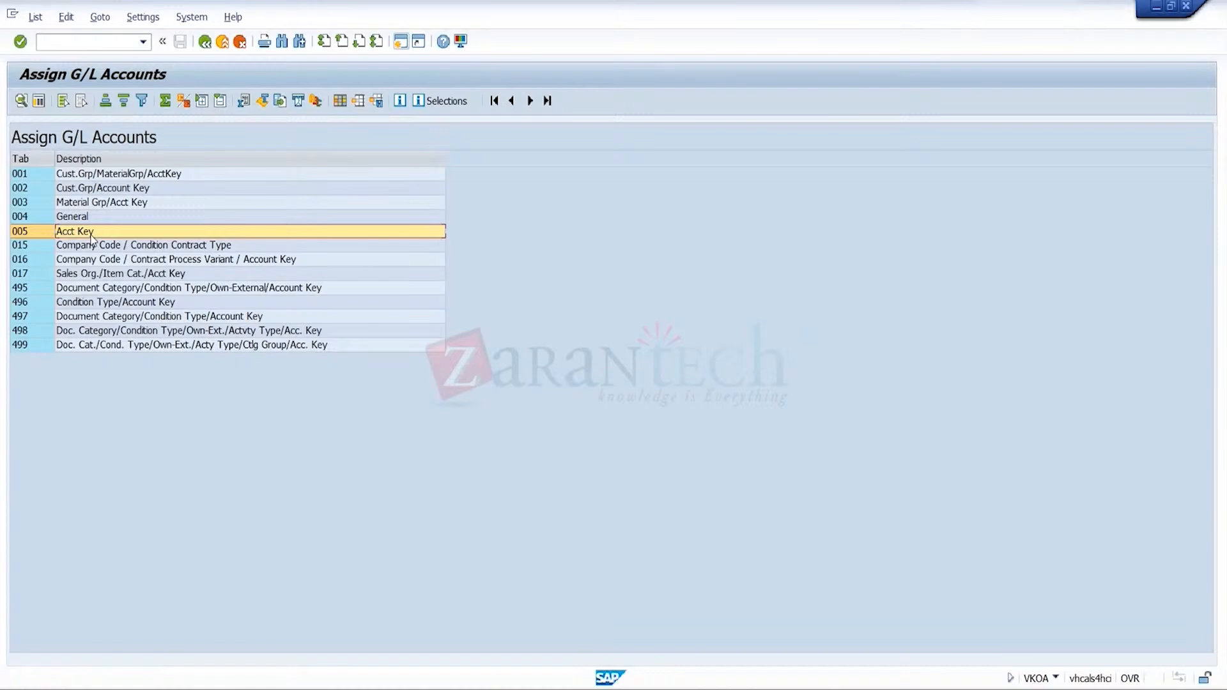
{"action": "left_click", "coordinate": [204, 43]}
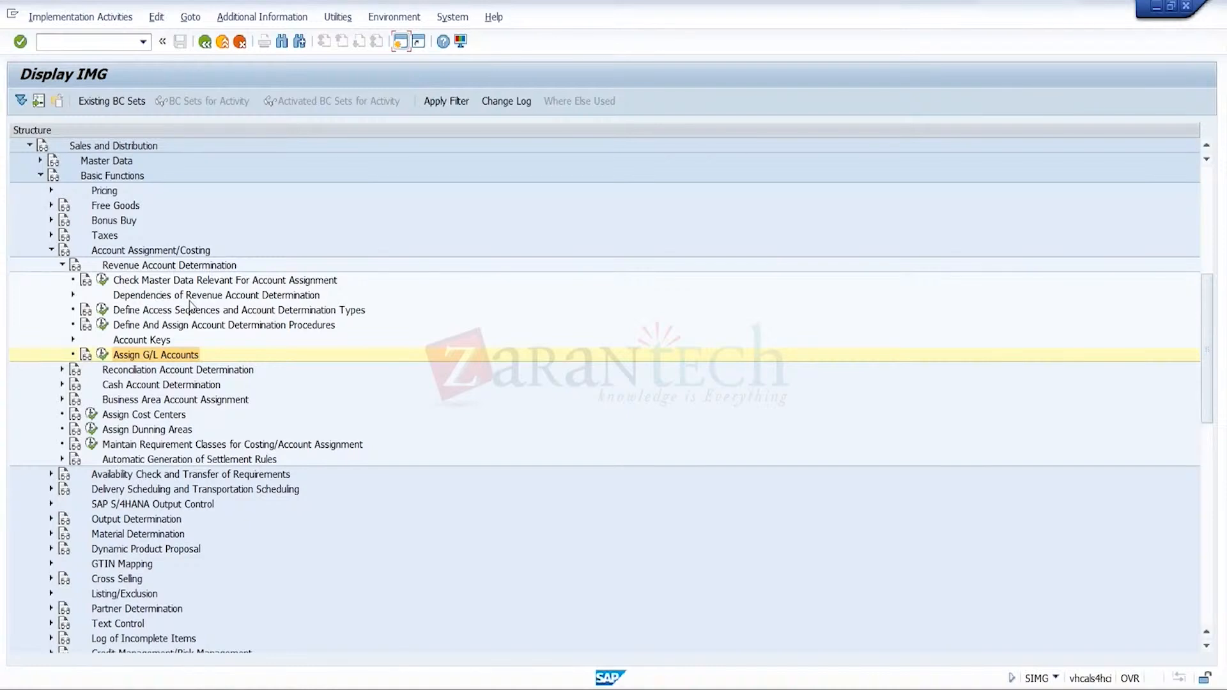
{"action": "left_click", "coordinate": [193, 371]}
{"action": "left_click", "coordinate": [182, 387]}
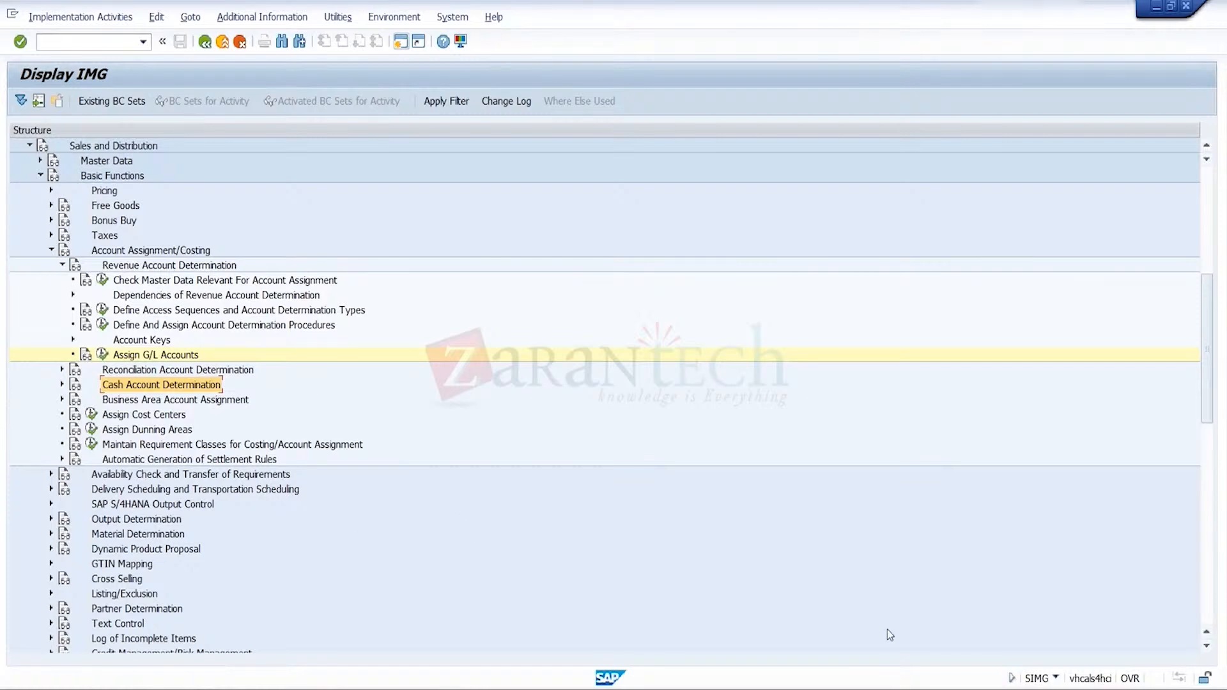
- Switch to the SAP Fiori launchpad in the browser and open Create Outbound Delivery With Order Reference from the full delivery app results
{"action": "left_click", "coordinate": [574, 687]}
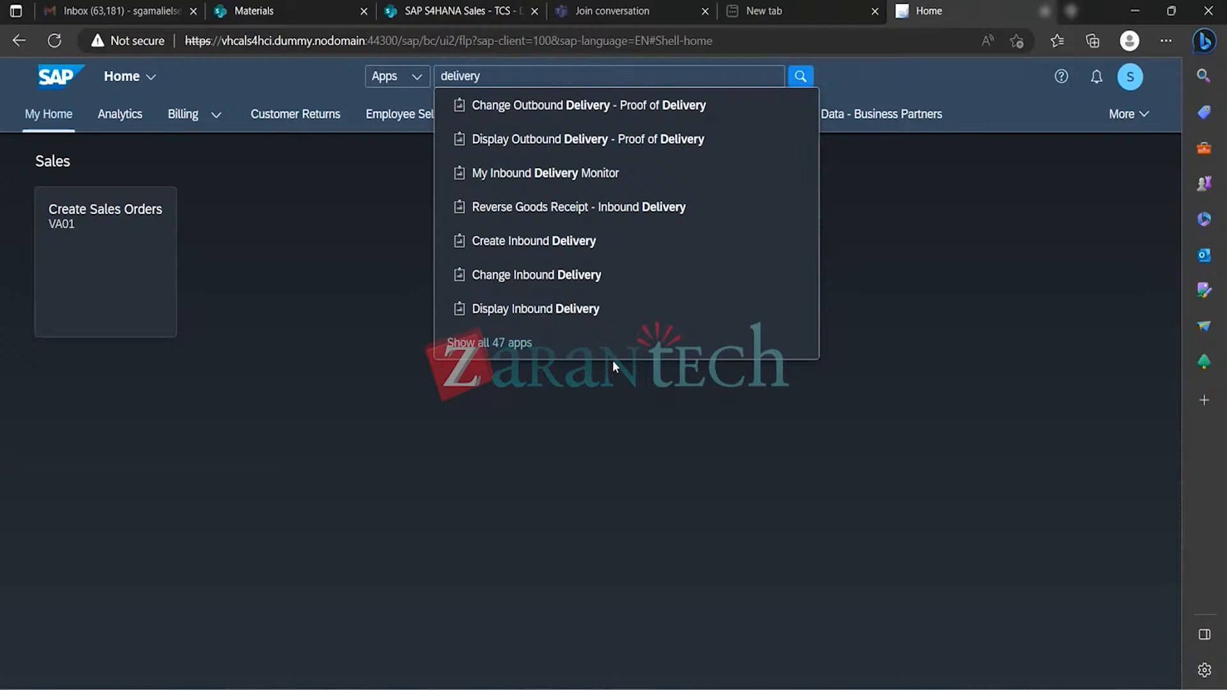
{"action": "left_click", "coordinate": [515, 342]}
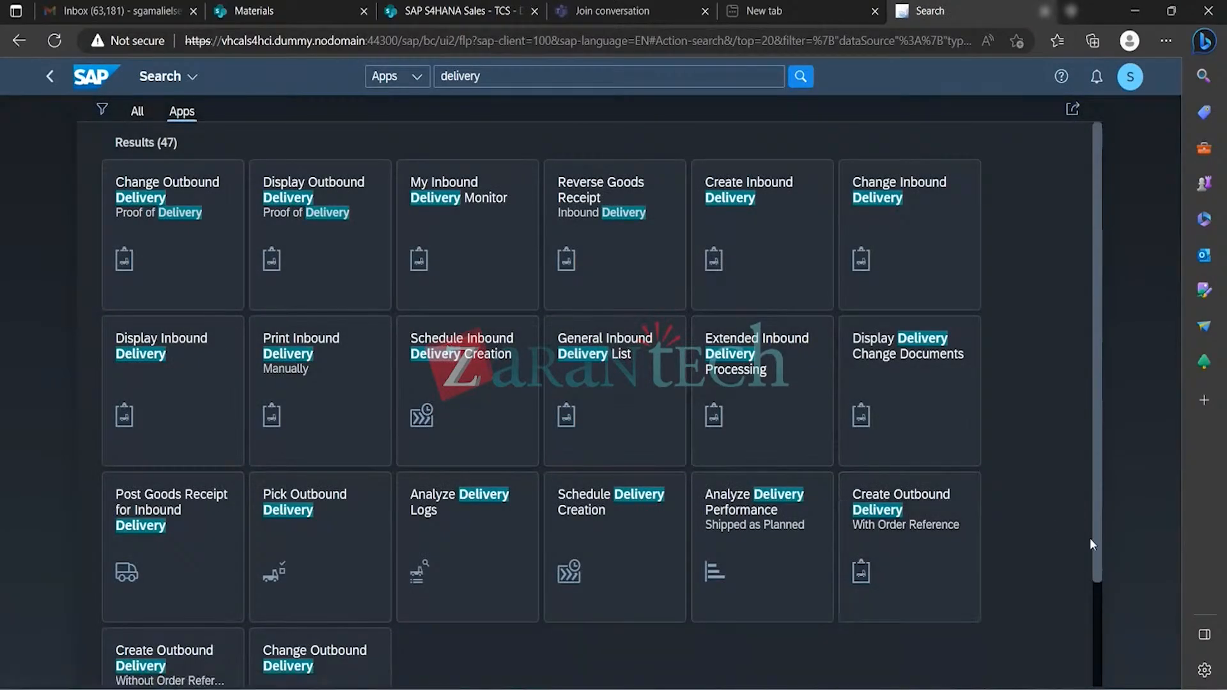
{"action": "left_click", "coordinate": [913, 534]}
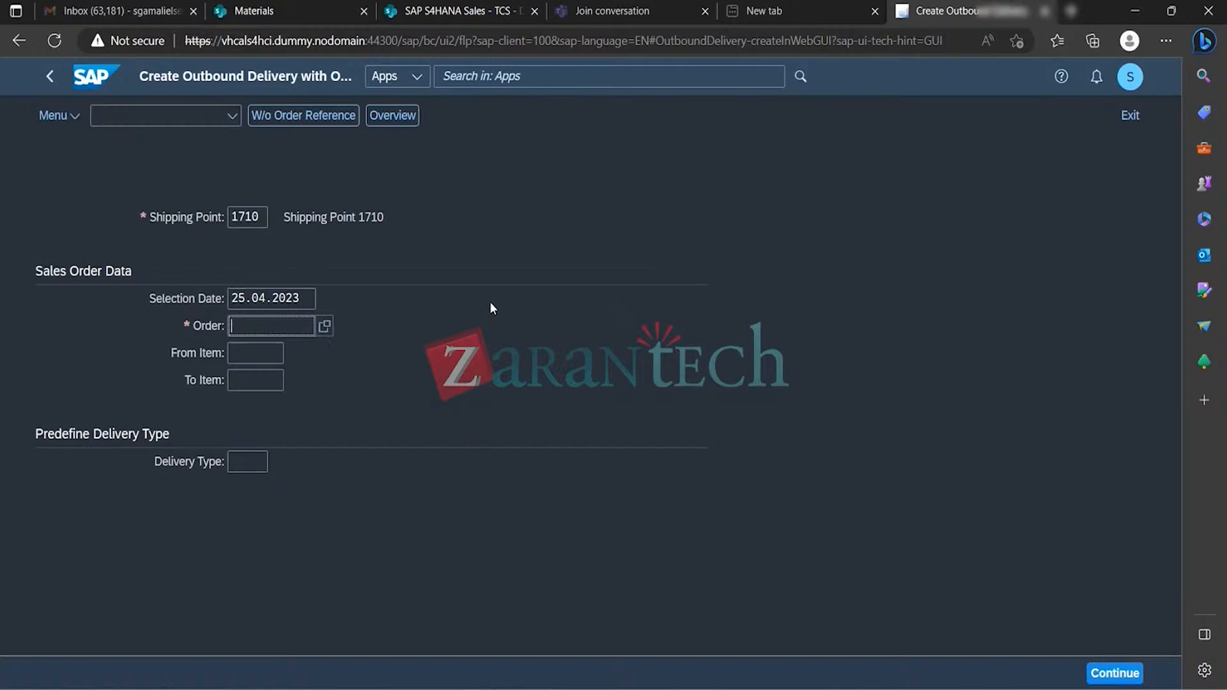
- Set the shipping point of the outbound delivery to trgh
{"action": "left_click", "coordinate": [264, 215]}
{"action": "key", "text": "BackSpace"}
{"action": "key", "text": "BackSpace"}
{"action": "key", "text": "BackSpace"}
{"action": "key", "text": "BackSpace"}
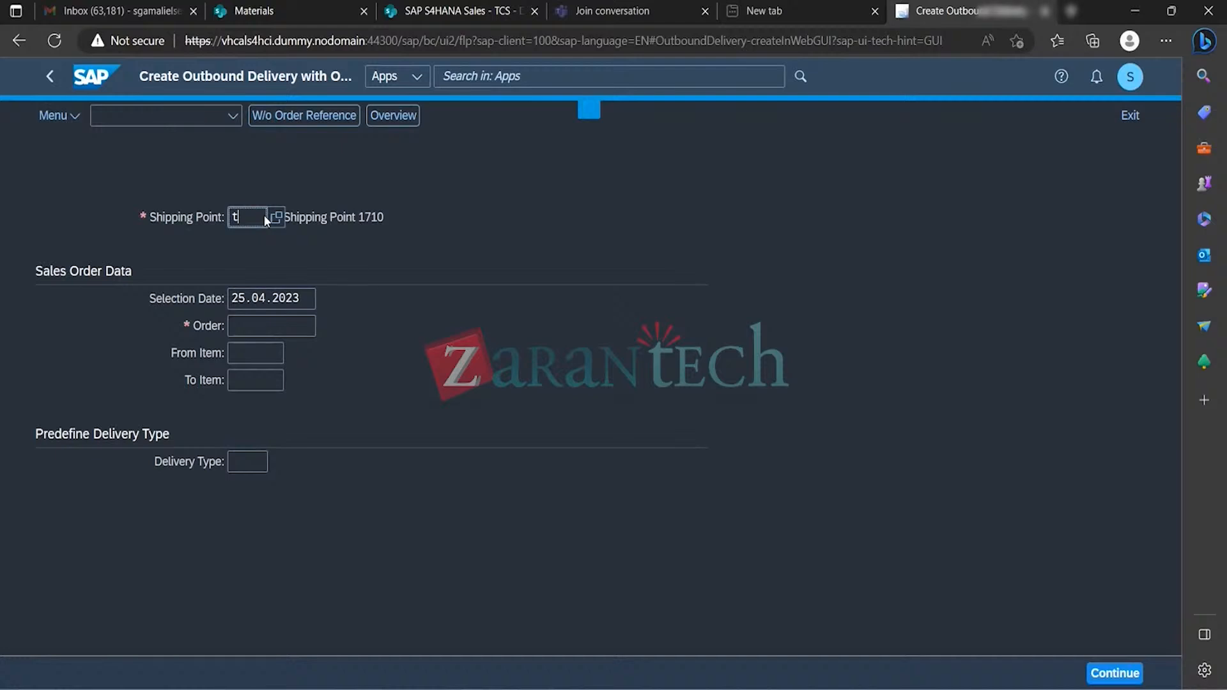
{"action": "type", "text": "trgh"}
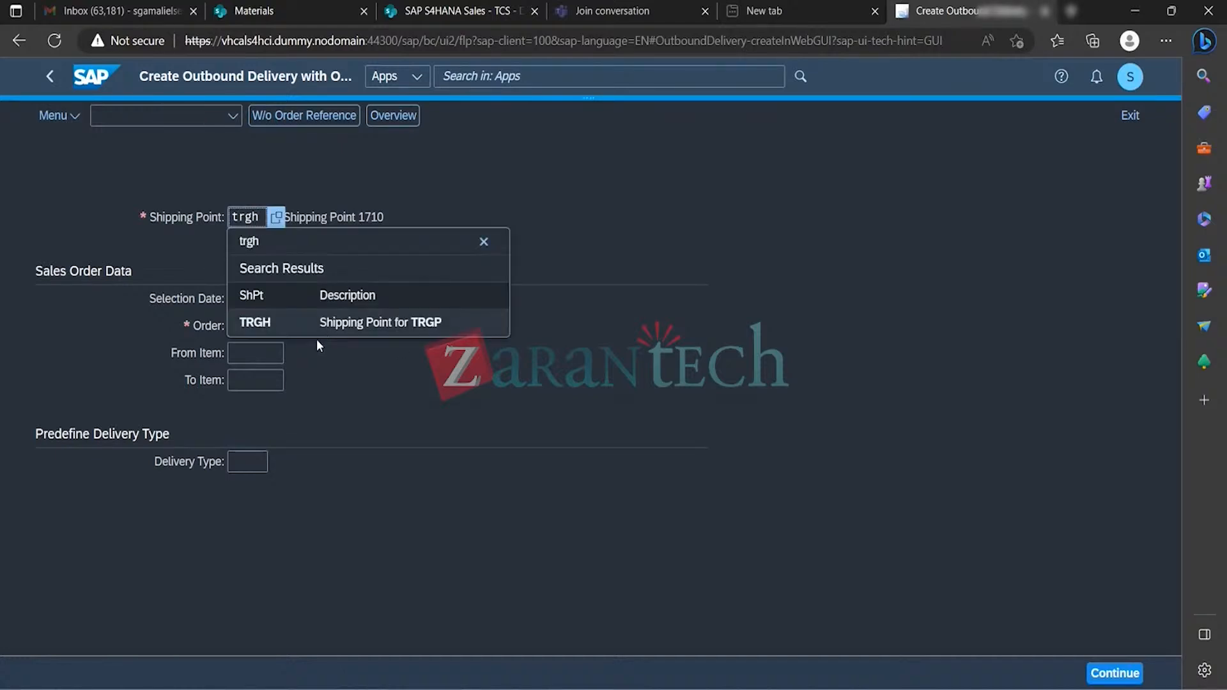
{"action": "left_click", "coordinate": [332, 366]}
{"action": "left_click", "coordinate": [262, 218]}
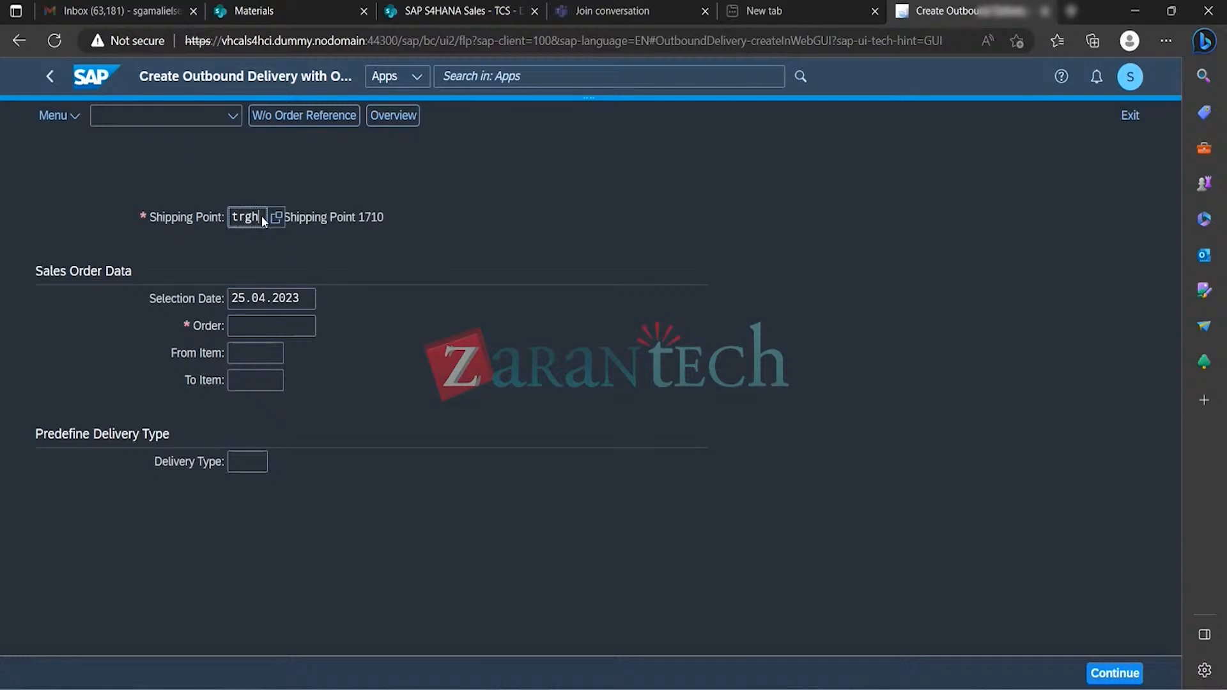
- Open the value help for the order and set its sales organization filter to trgs
{"action": "left_click", "coordinate": [290, 327]}
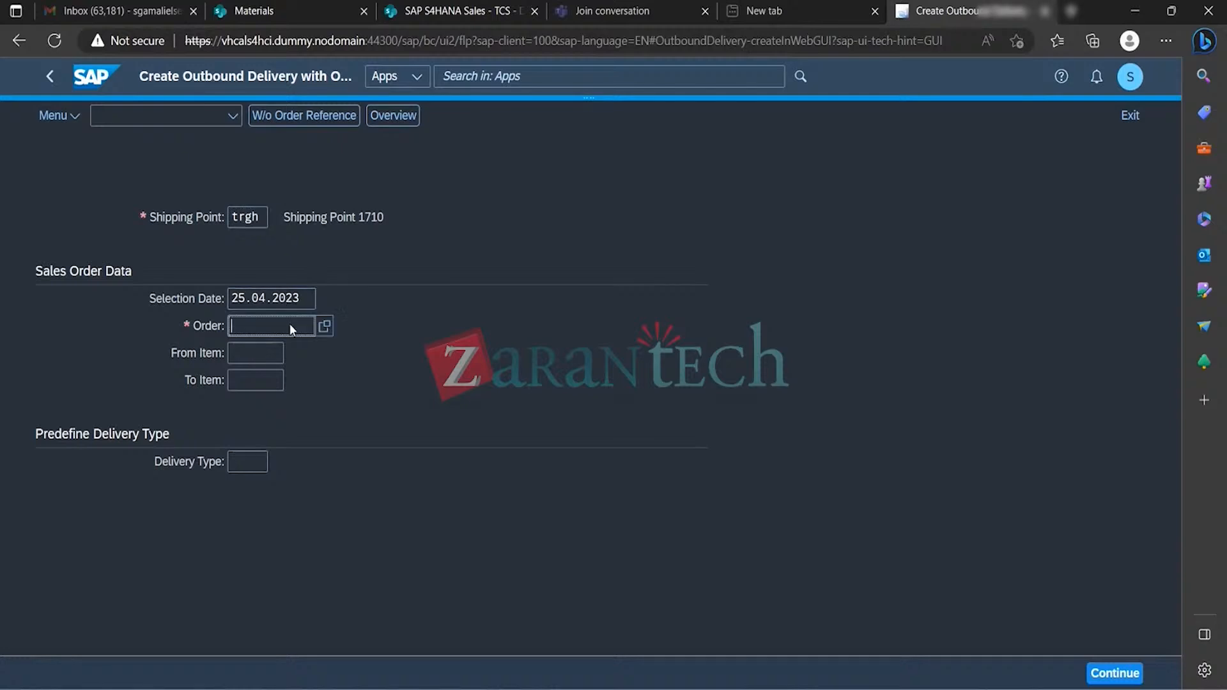
{"action": "left_click", "coordinate": [324, 327]}
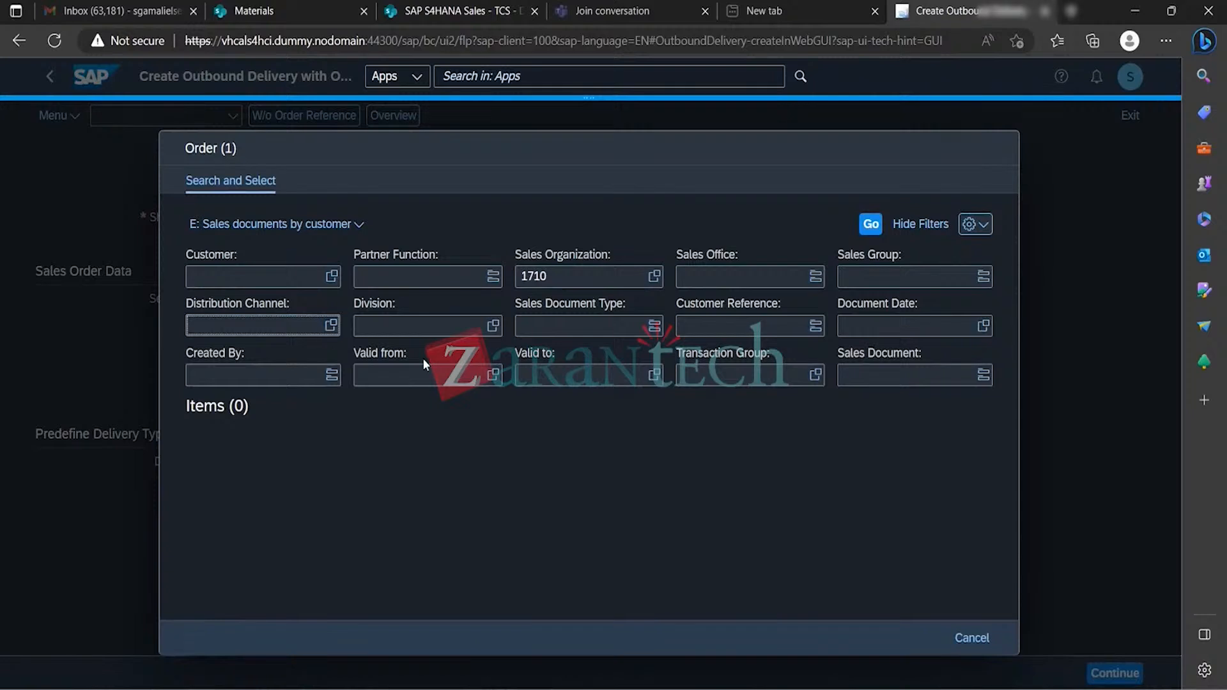
{"action": "left_click", "coordinate": [589, 275]}
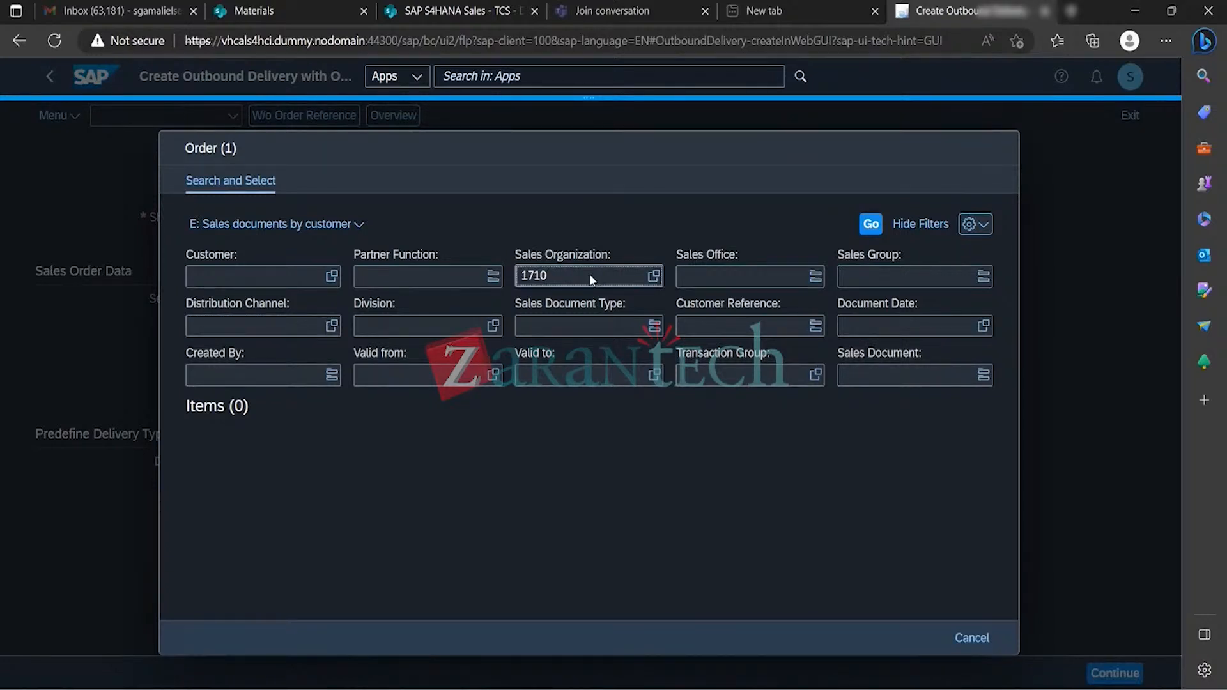
{"action": "key", "text": "BackSpace"}
{"action": "key", "text": "BackSpace"}
{"action": "key", "text": "BackSpace"}
{"action": "key", "text": "BackSpace"}
{"action": "type", "text": "trf"}
{"action": "key", "text": "BackSpace"}
{"action": "key", "text": "BackSpace"}
{"action": "type", "text": "rgs"}
- Search for orders with the sales document type filter equal to or1
{"action": "left_click", "coordinate": [656, 327]}
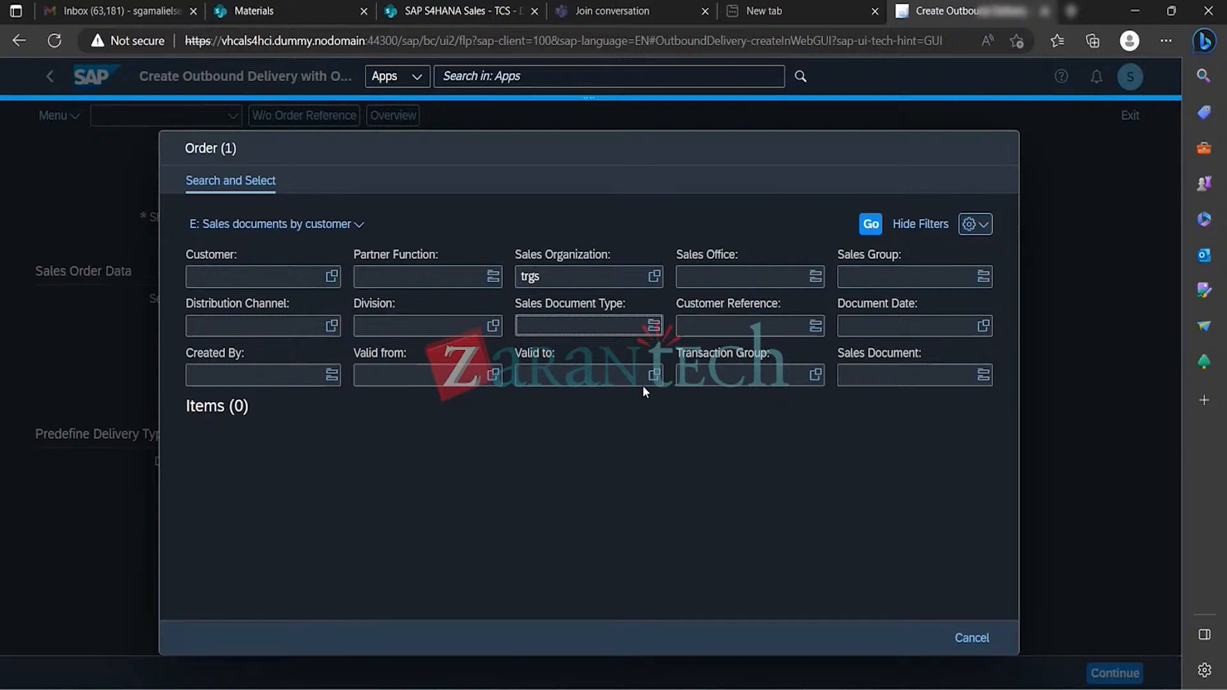
{"action": "left_click", "coordinate": [654, 328]}
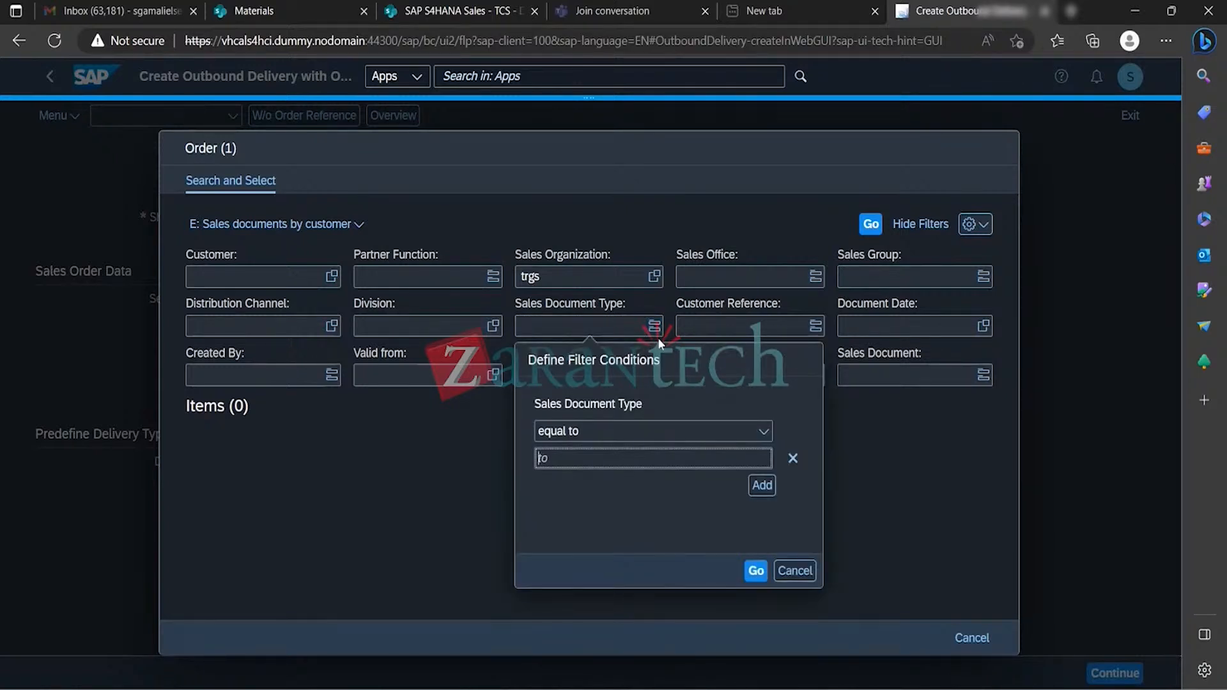
{"action": "type", "text": "or1"}
{"action": "left_click", "coordinate": [755, 571]}
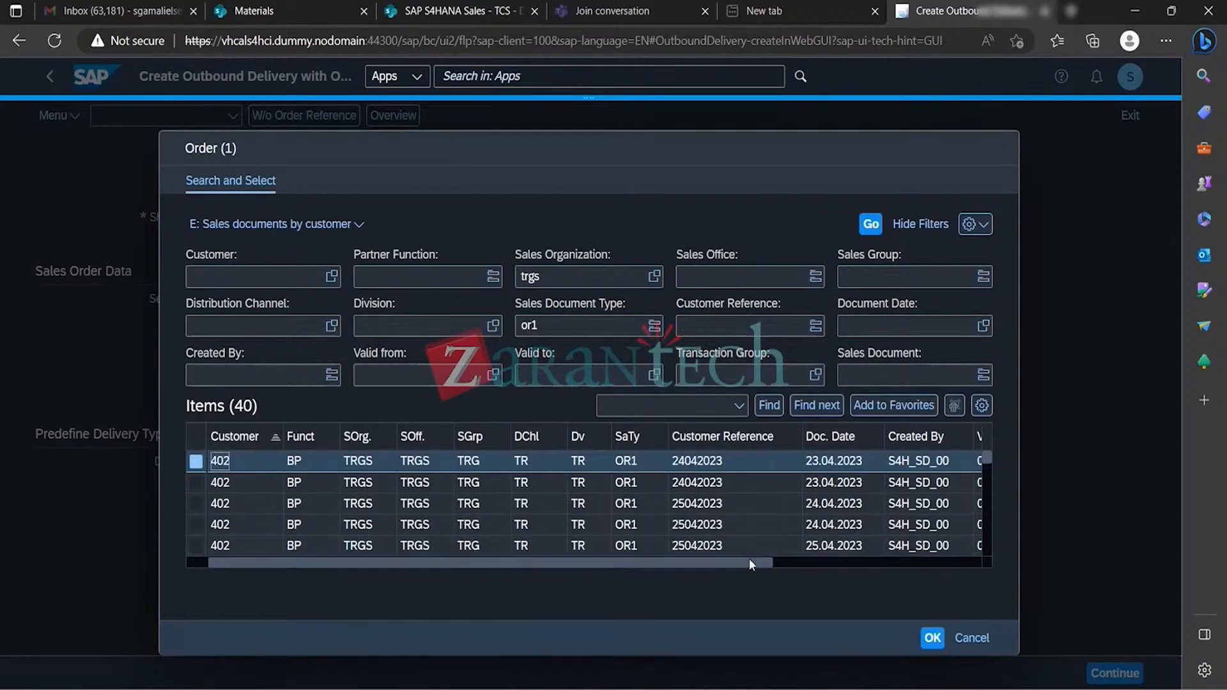
- Pick the most recent OR1 sales order dated 25.04.2023 and try to create its outbound delivery
{"action": "left_click_drag", "start_coordinate": [750, 559], "coordinate": [914, 571]}
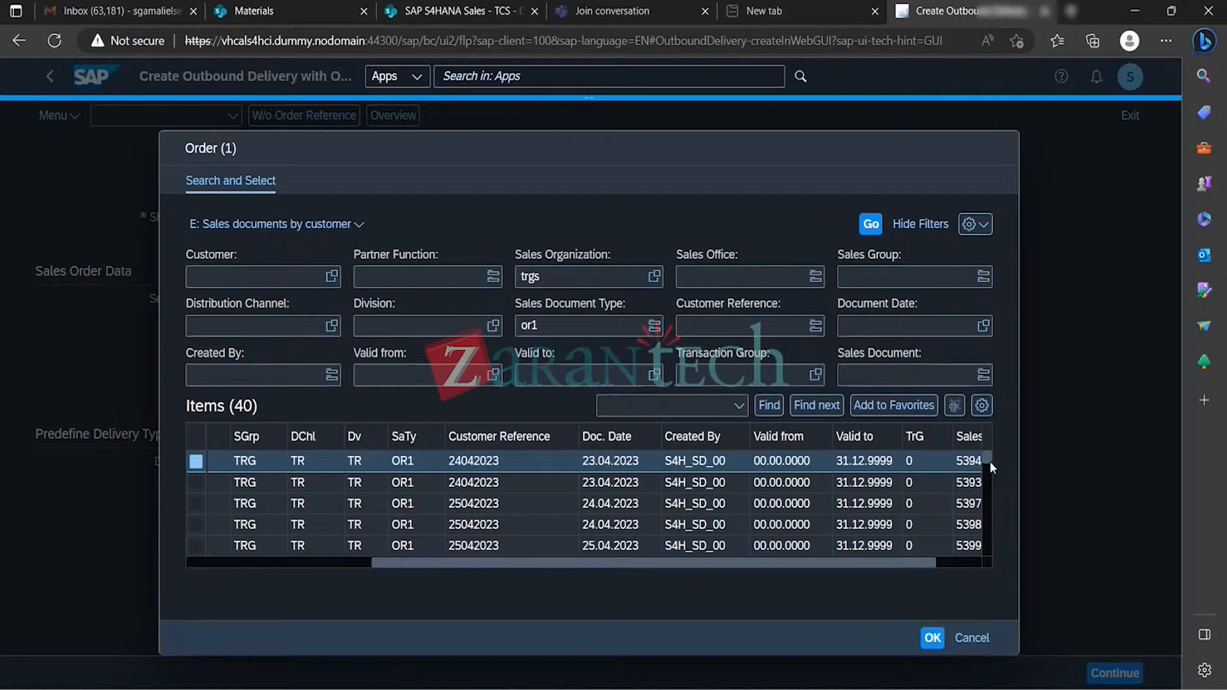
{"action": "left_click_drag", "start_coordinate": [989, 462], "coordinate": [991, 481]}
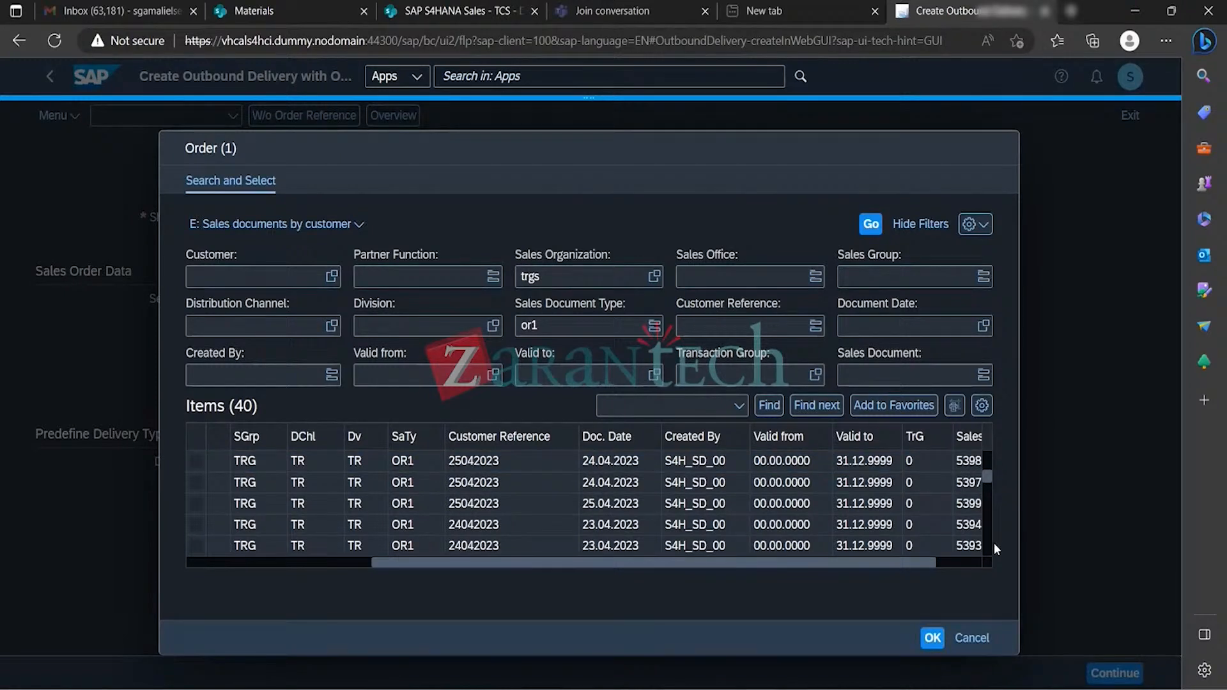
{"action": "scroll", "coordinate": [992, 541], "scroll_direction": "down", "scroll_amount": 2}
{"action": "scroll", "coordinate": [978, 553], "scroll_direction": "up", "scroll_amount": 2}
{"action": "left_click_drag", "start_coordinate": [987, 492], "coordinate": [989, 550]}
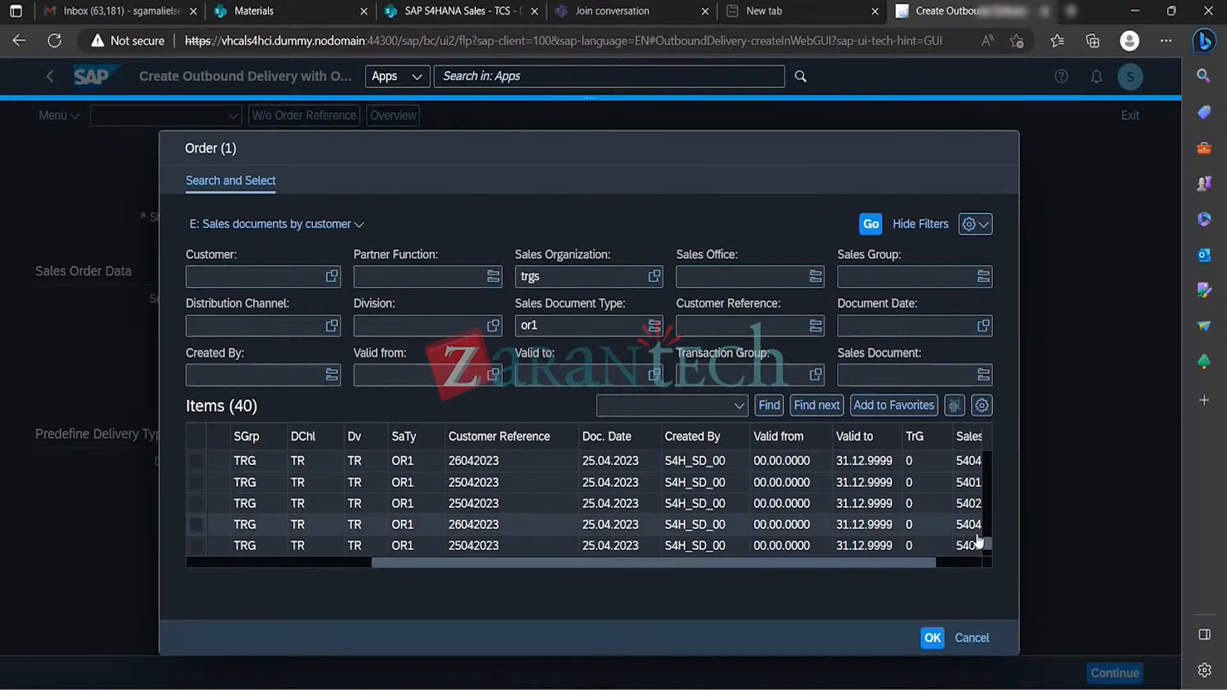
{"action": "left_click", "coordinate": [971, 529]}
{"action": "double_click", "coordinate": [972, 534]}
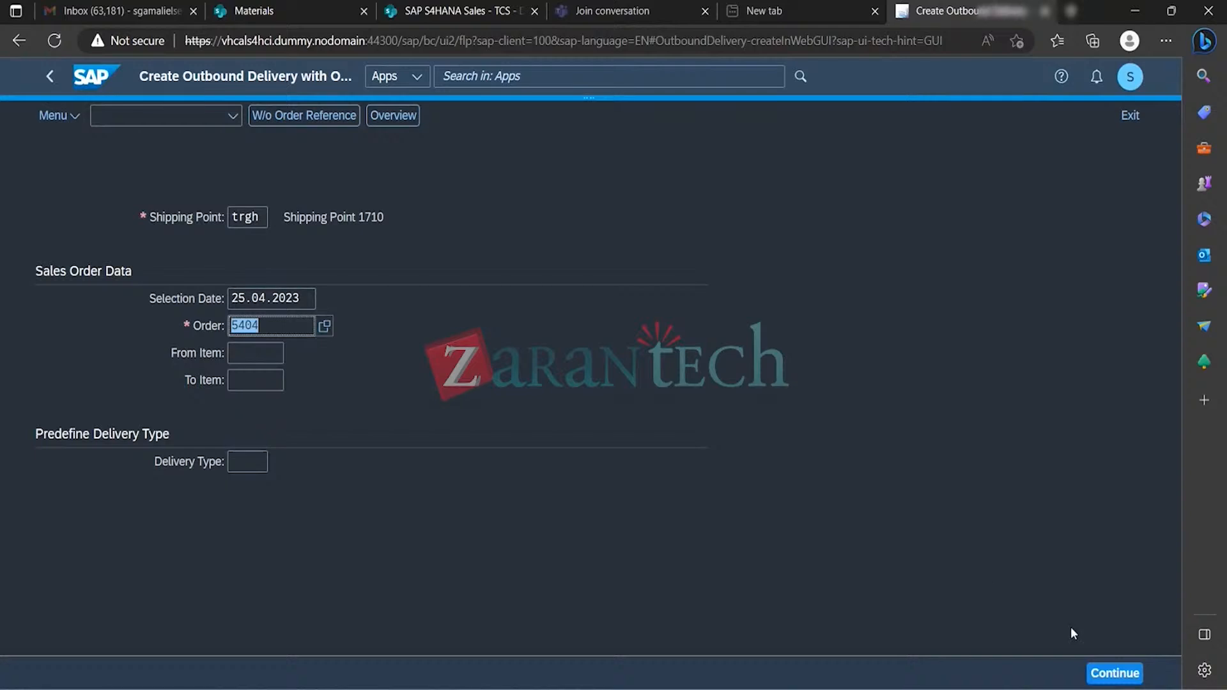
{"action": "left_click", "coordinate": [1115, 673]}
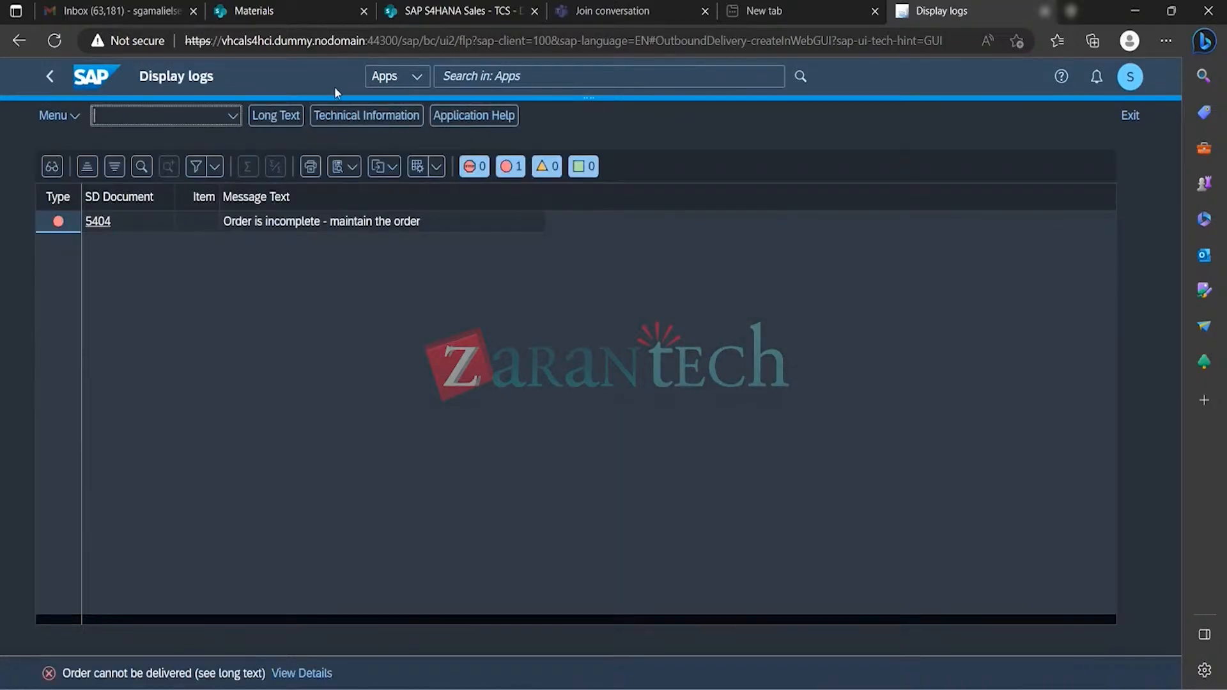
{"action": "left_click", "coordinate": [53, 81]}
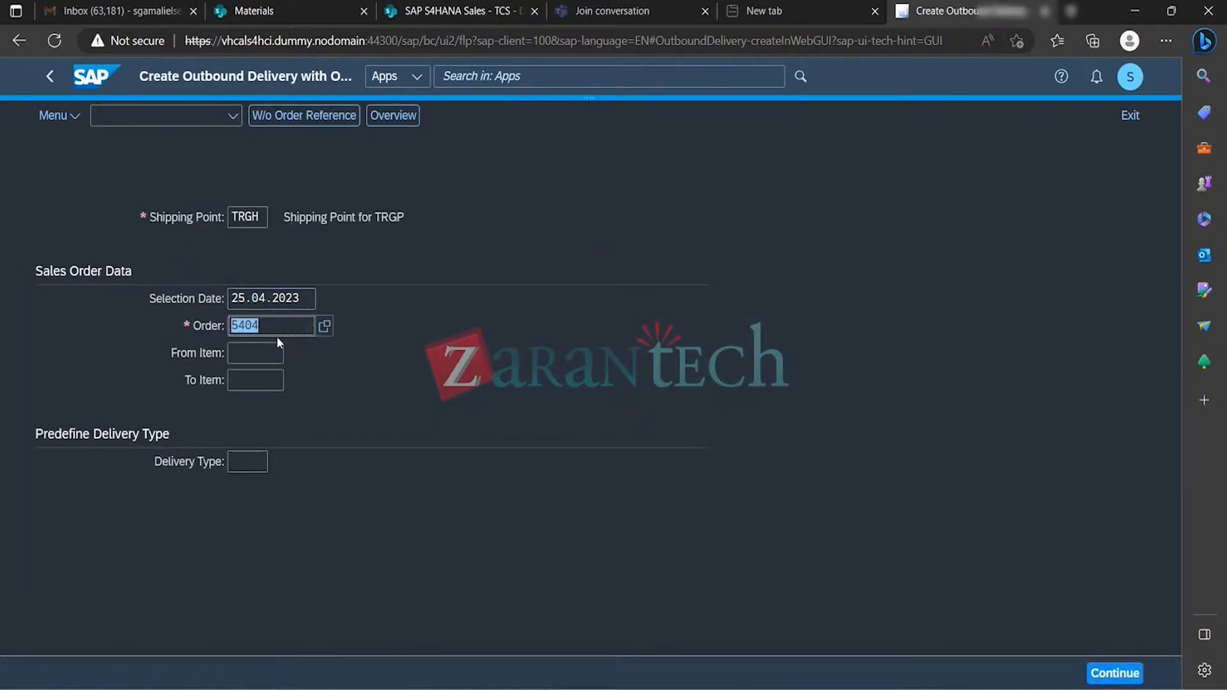
- Reopen the value help for the order and set the sales organization filter to trgs
{"action": "left_click", "coordinate": [324, 327]}
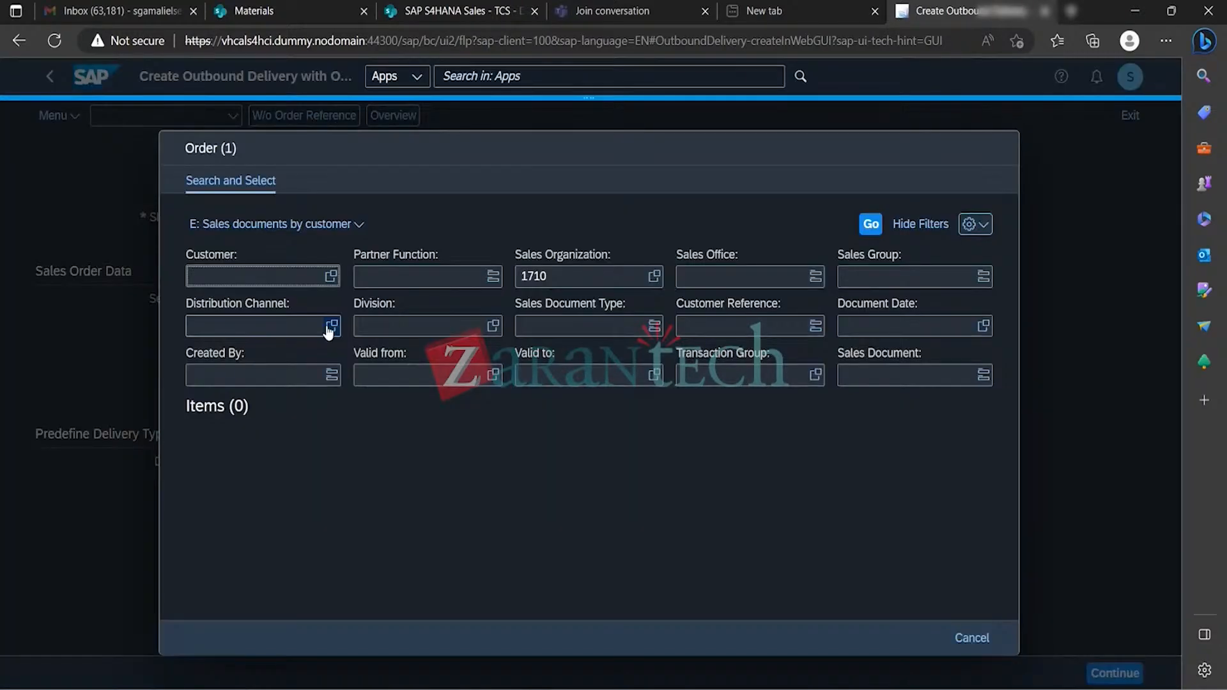
{"action": "left_click", "coordinate": [599, 284]}
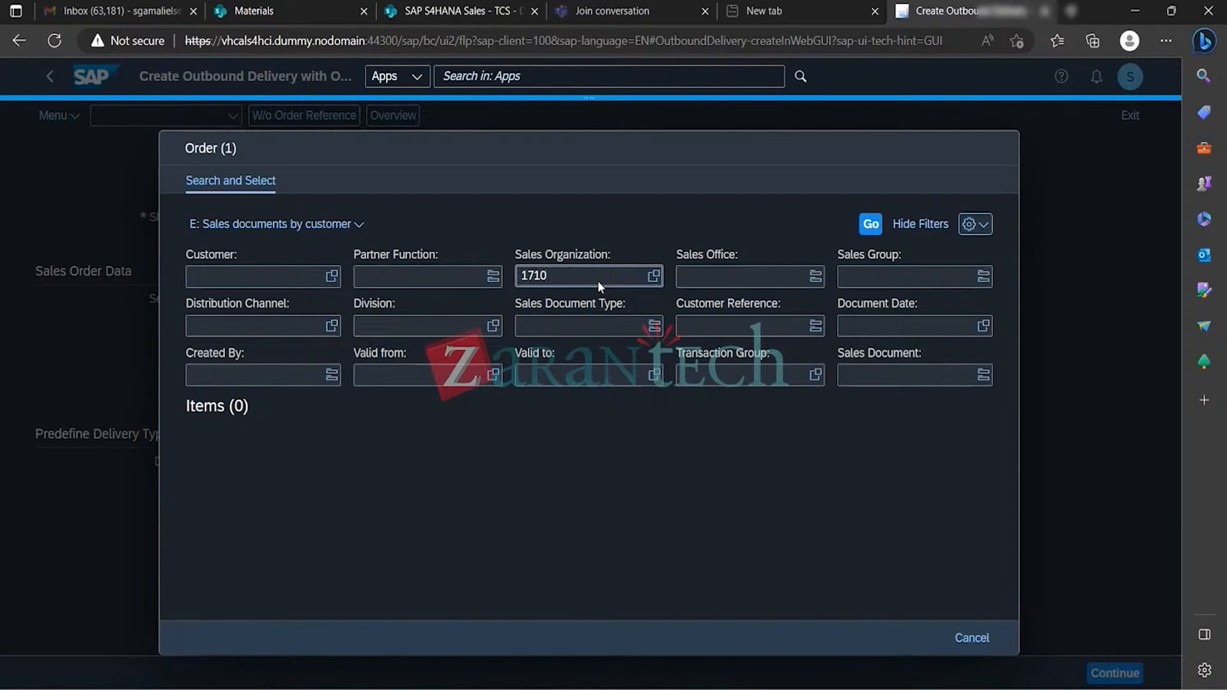
{"action": "key", "text": "BackSpace"}
{"action": "key", "text": "BackSpace"}
{"action": "key", "text": "BackSpace"}
{"action": "key", "text": "BackSpace"}
{"action": "type", "text": "trgs"}
- Filter the order search by sales document type or1 and run it
{"action": "left_click", "coordinate": [610, 338]}
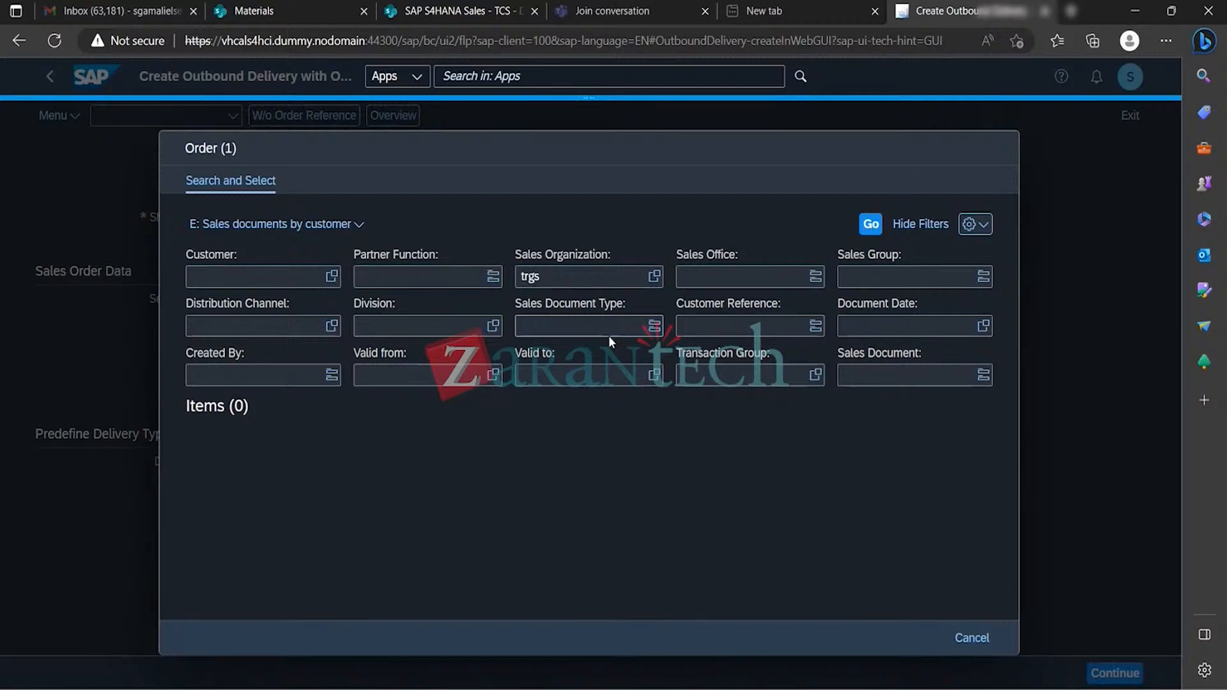
{"action": "left_click", "coordinate": [604, 332]}
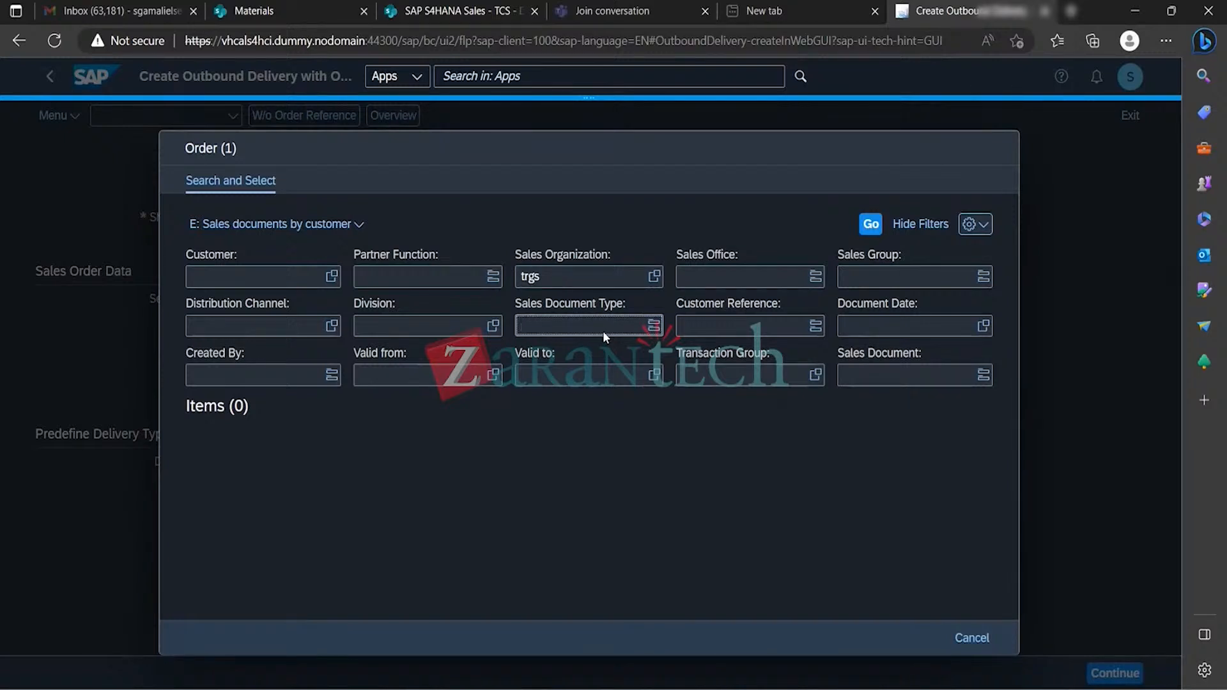
{"action": "type", "text": "or1"}
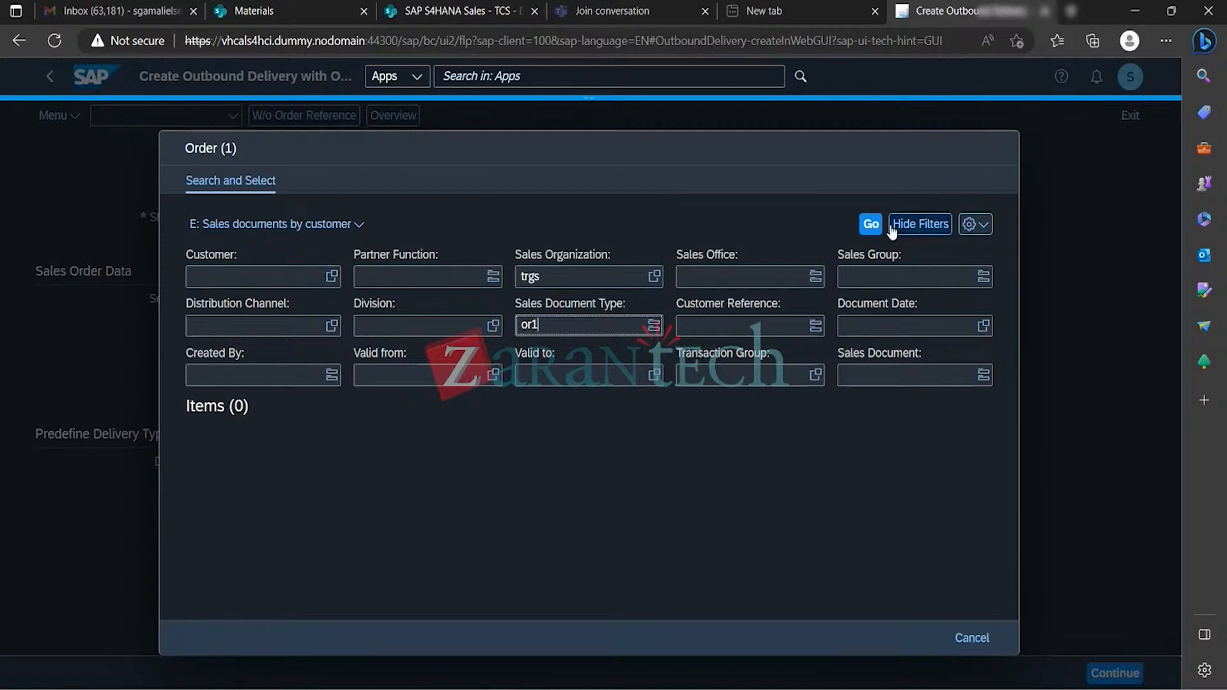
{"action": "left_click", "coordinate": [871, 224]}
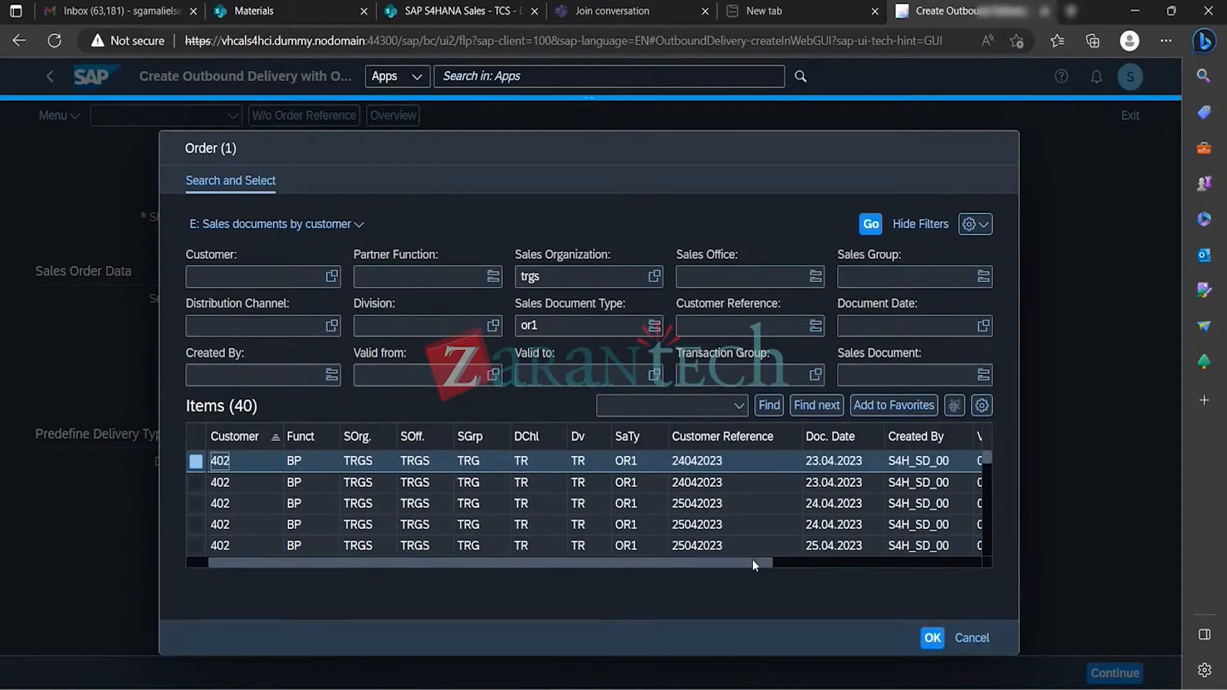
- Choose the OR1 sales order with document date 25.04.2023 from the first rows and continue to its outbound delivery
{"action": "left_click_drag", "start_coordinate": [753, 558], "coordinate": [960, 566]}
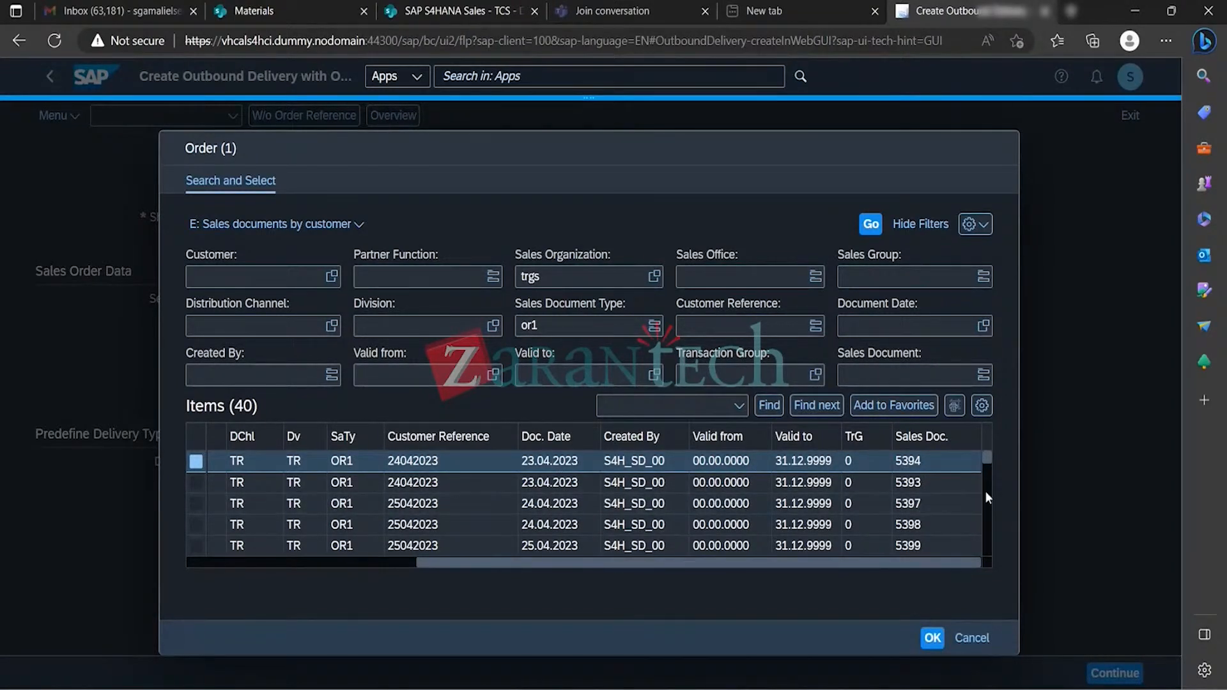
{"action": "left_click", "coordinate": [992, 509]}
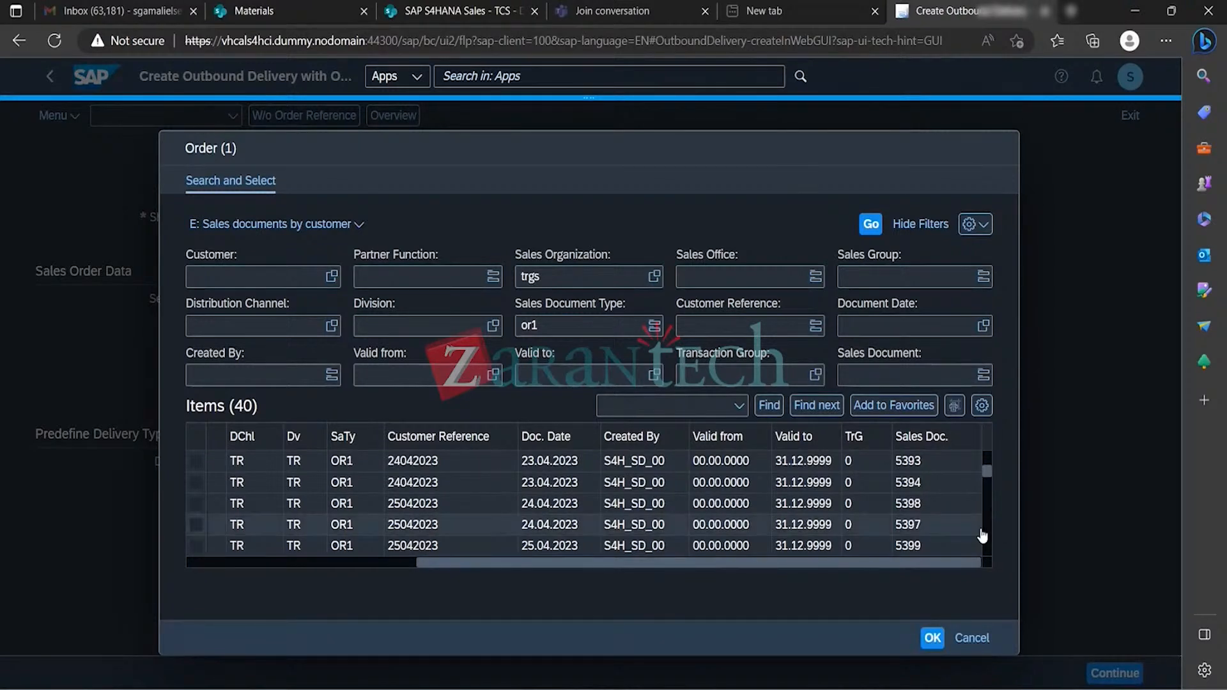
{"action": "left_click", "coordinate": [905, 546]}
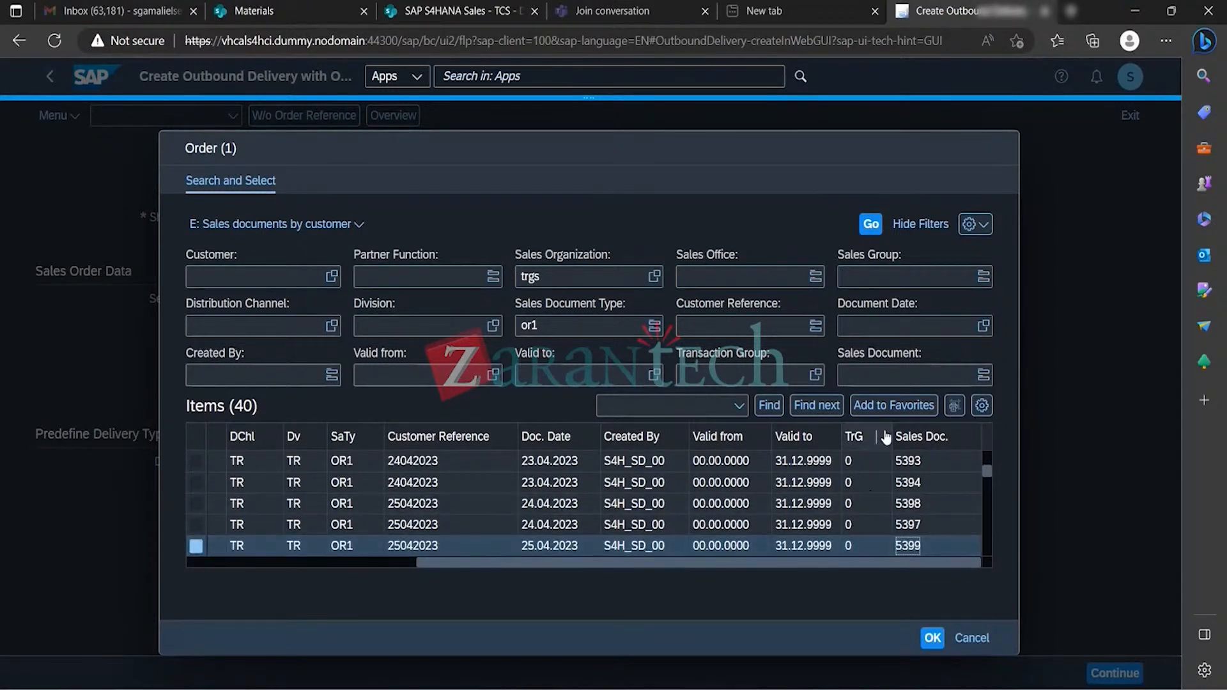
{"action": "left_click", "coordinate": [933, 638]}
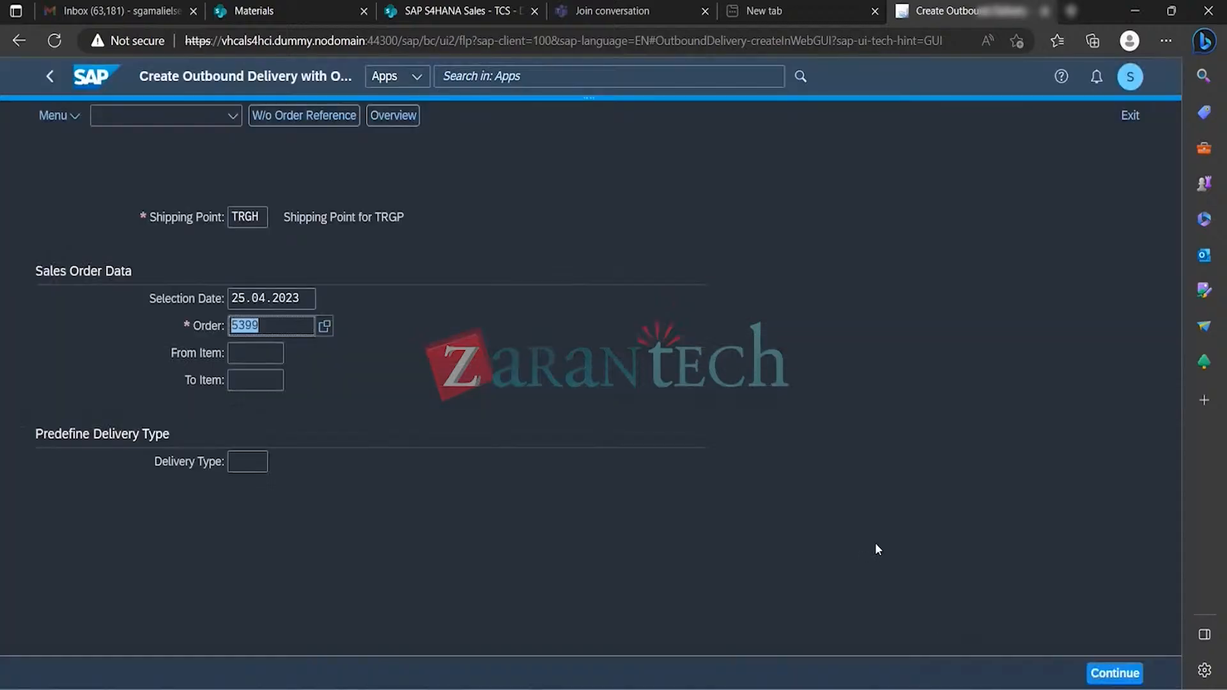
{"action": "left_click", "coordinate": [1098, 673]}
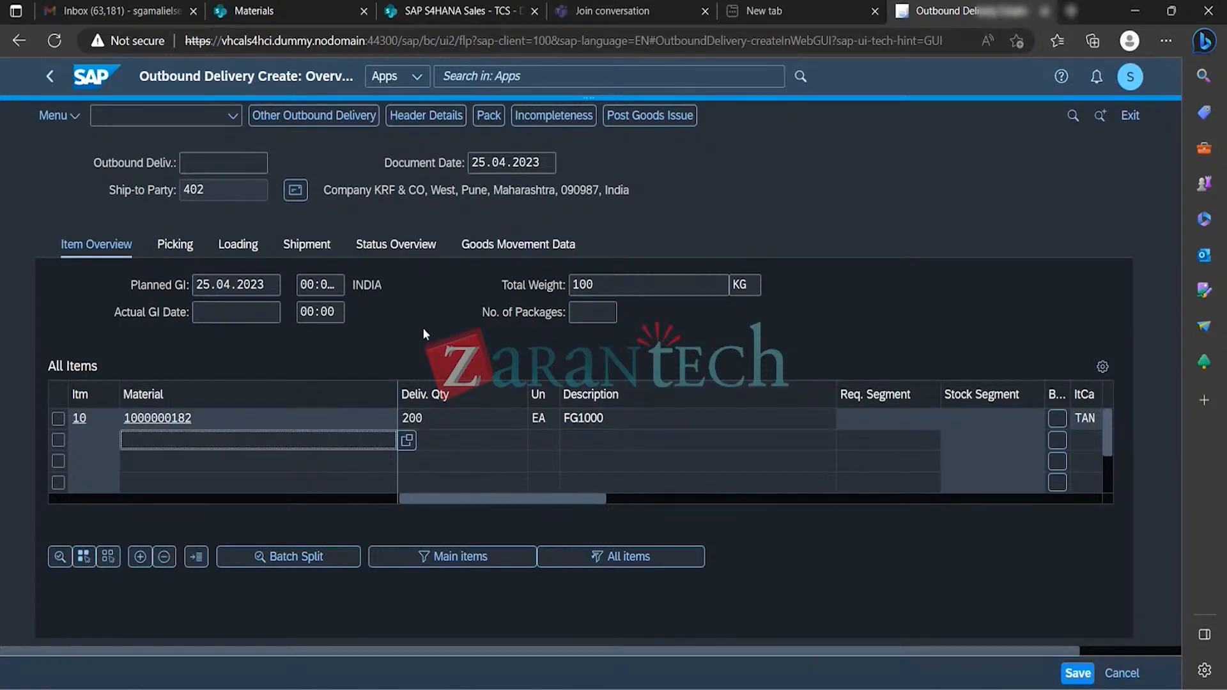
- Check the delivery's status overview and set the storage location of item 10 to 0001 in the picking data
{"action": "left_click", "coordinate": [423, 246]}
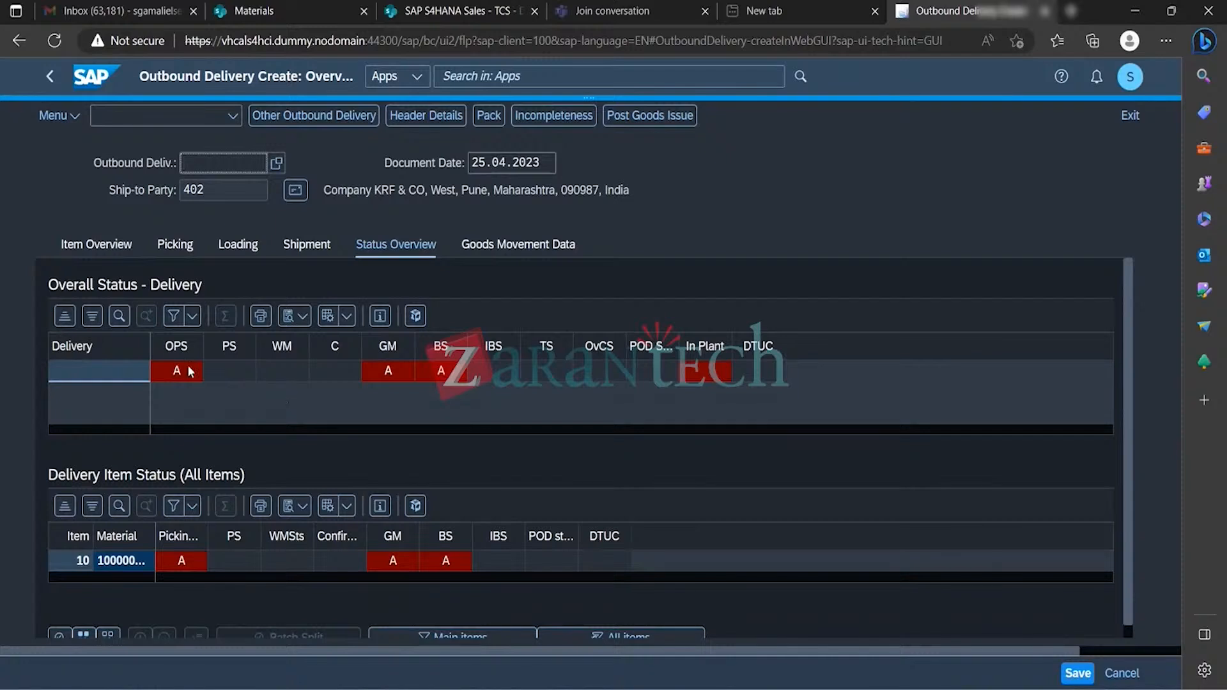
{"action": "left_click", "coordinate": [89, 248]}
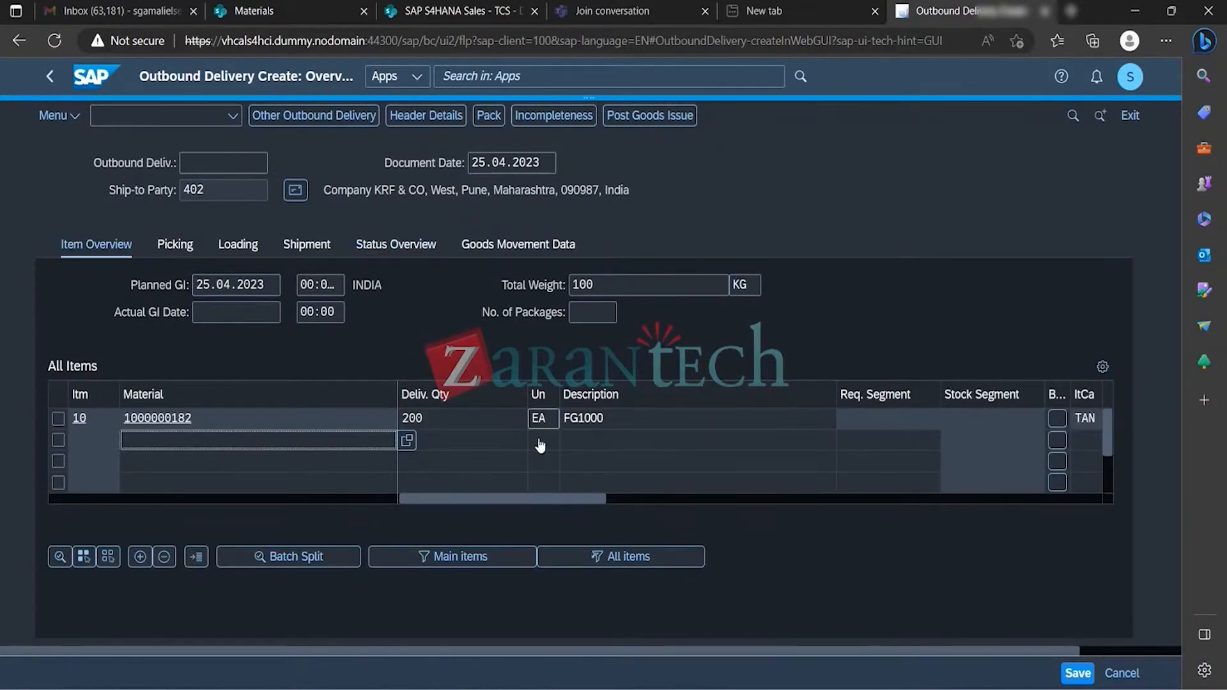
{"action": "left_click", "coordinate": [192, 252]}
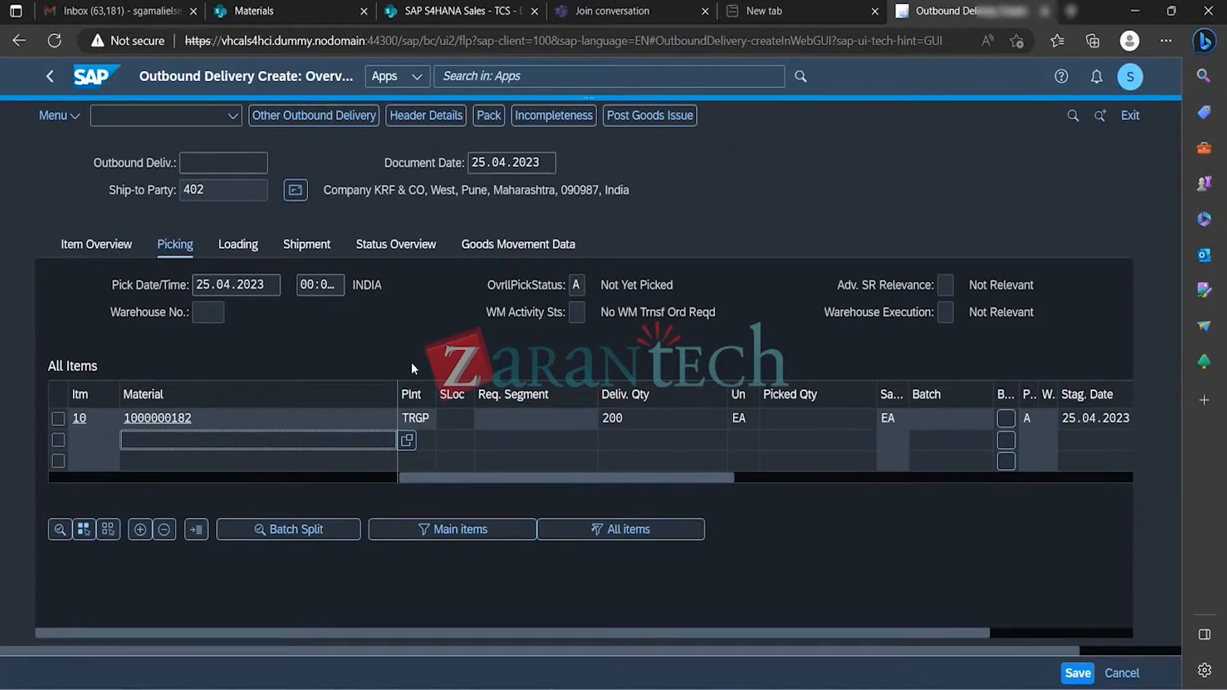
{"action": "left_click", "coordinate": [454, 419]}
{"action": "type", "text": "000"}
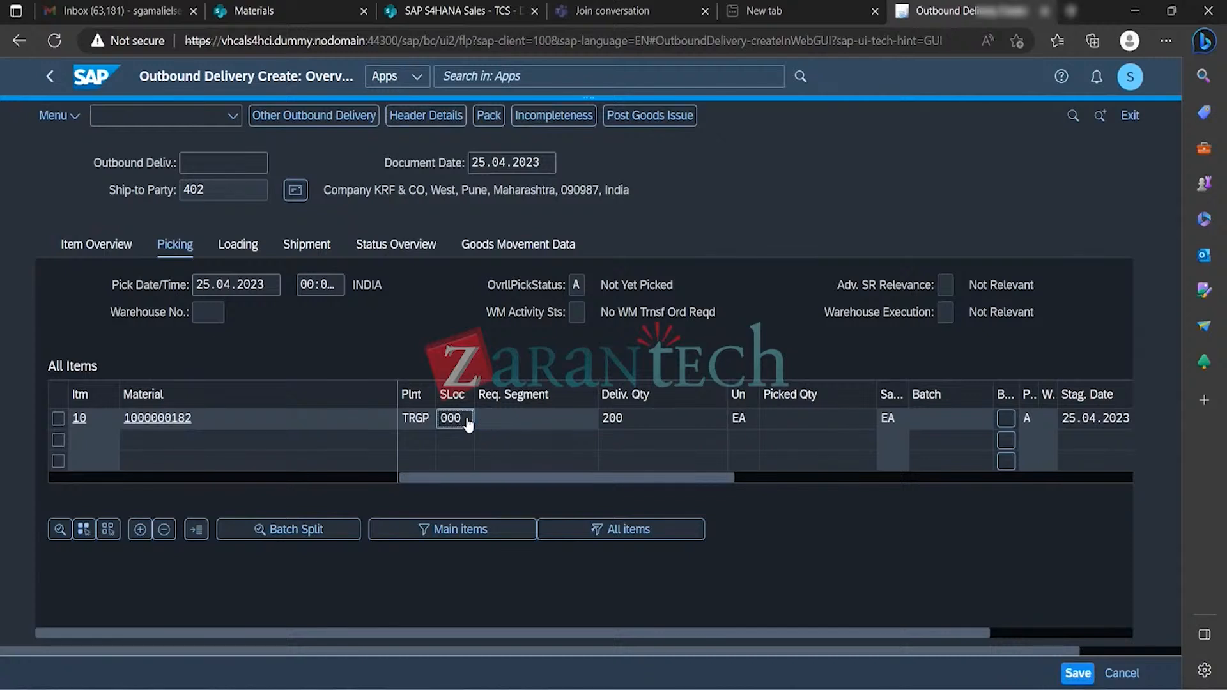
{"action": "type", "text": "1"}
- Set the picked quantity of item 10 to 200 and post the goods issue for the delivery
{"action": "key", "text": "Tab"}
{"action": "key", "text": "Tab"}
{"action": "key", "text": "Tab"}
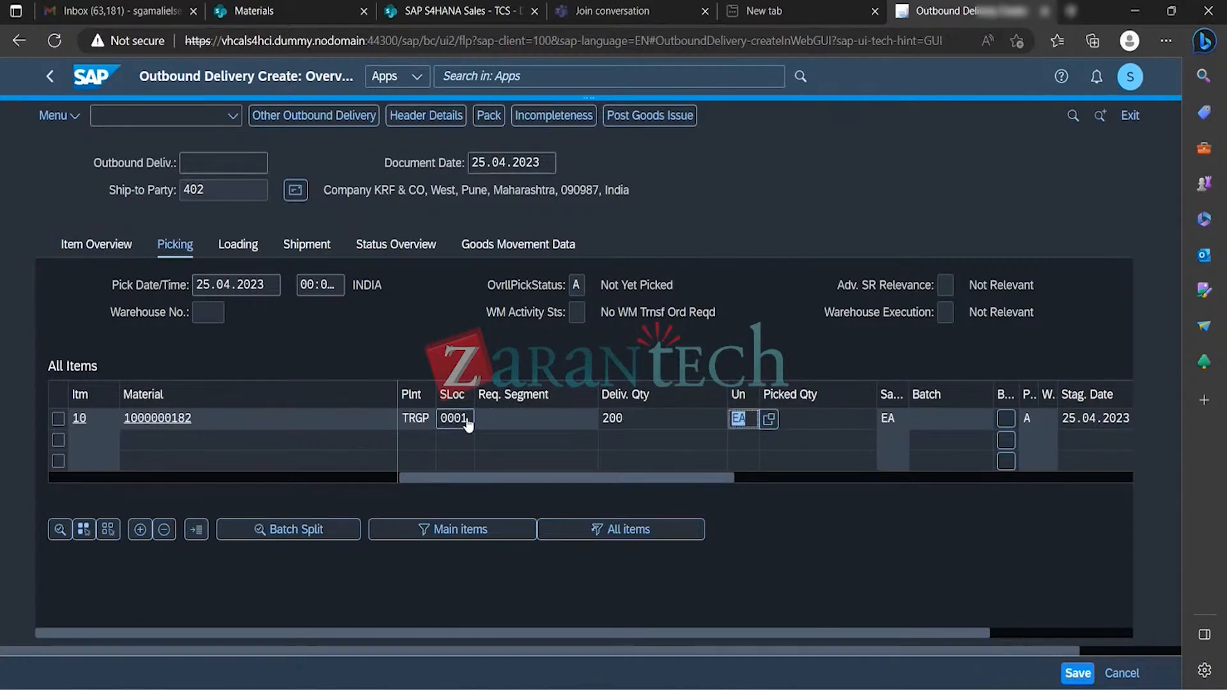
{"action": "key", "text": "Tab"}
{"action": "type", "text": "200"}
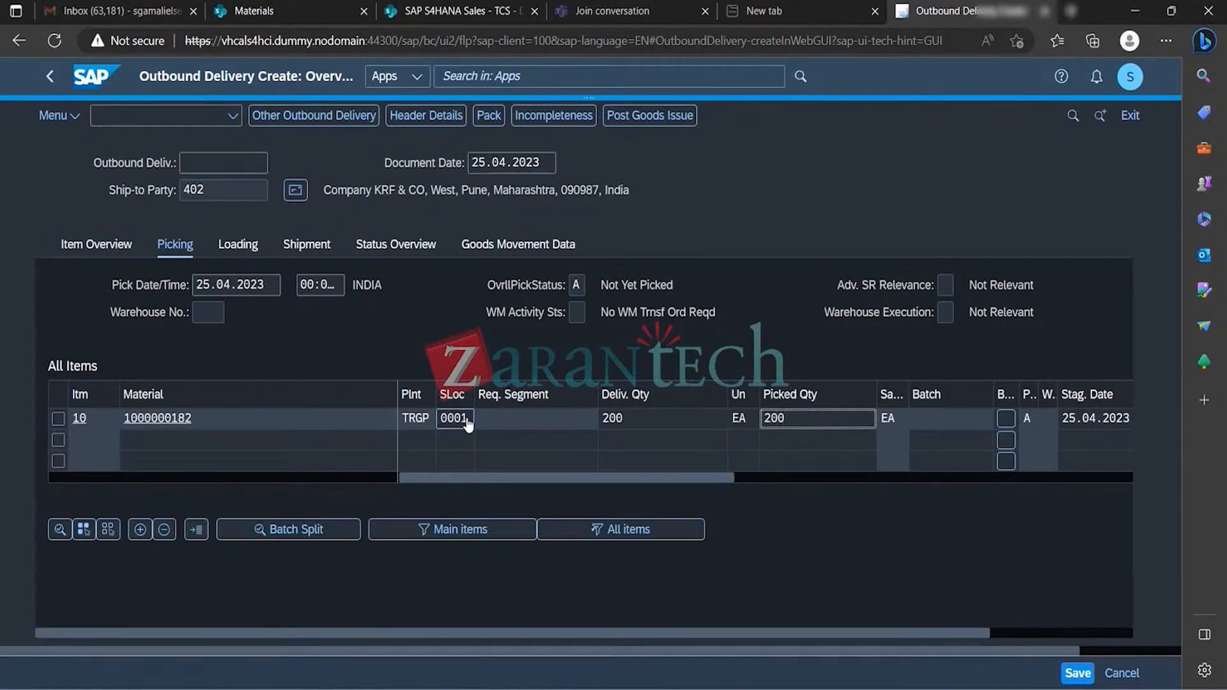
{"action": "key", "text": "Return"}
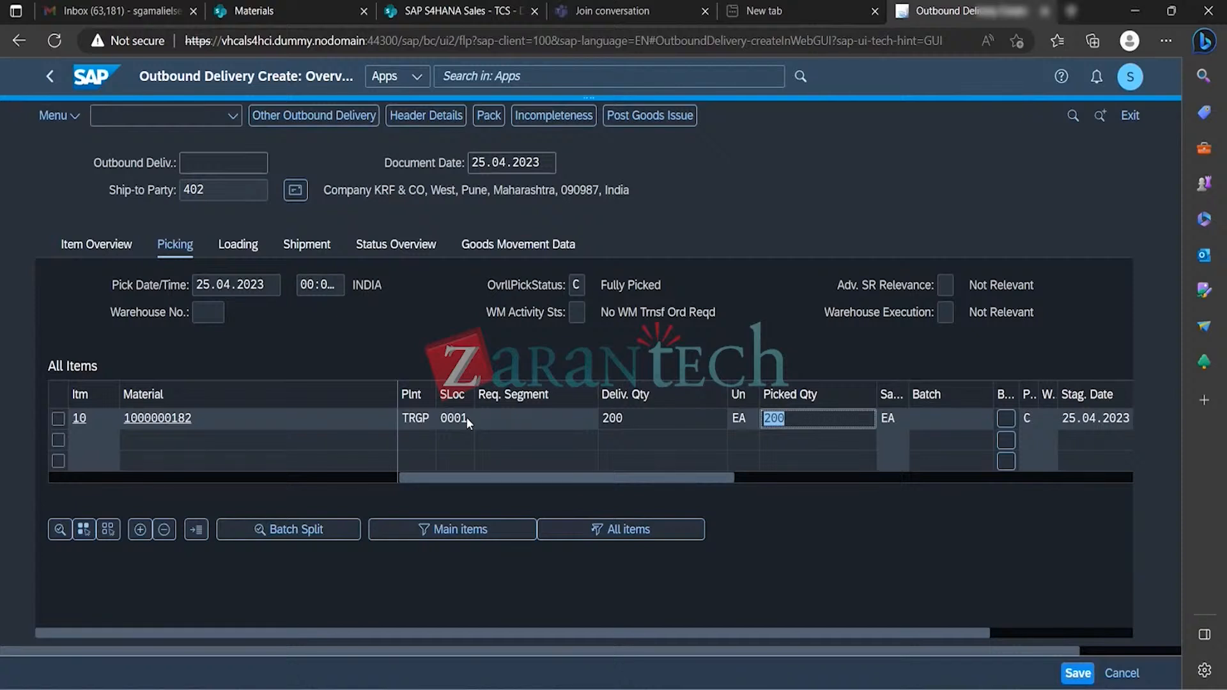
{"action": "left_click", "coordinate": [420, 252]}
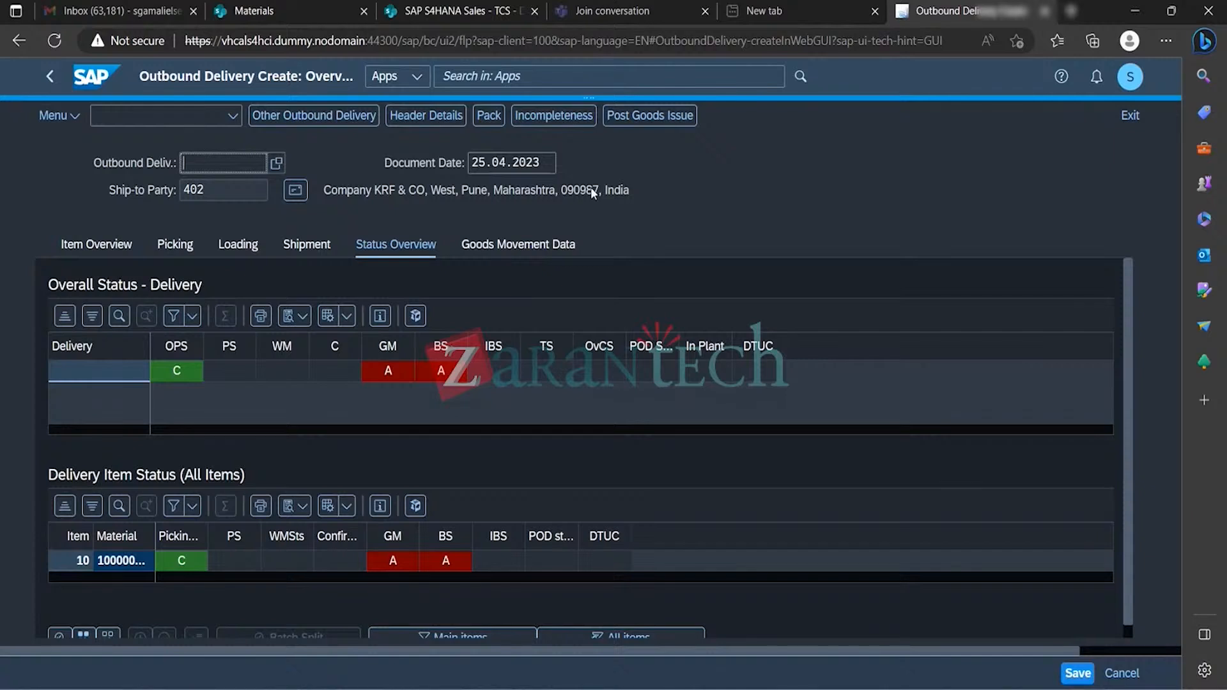
{"action": "left_click", "coordinate": [665, 119]}
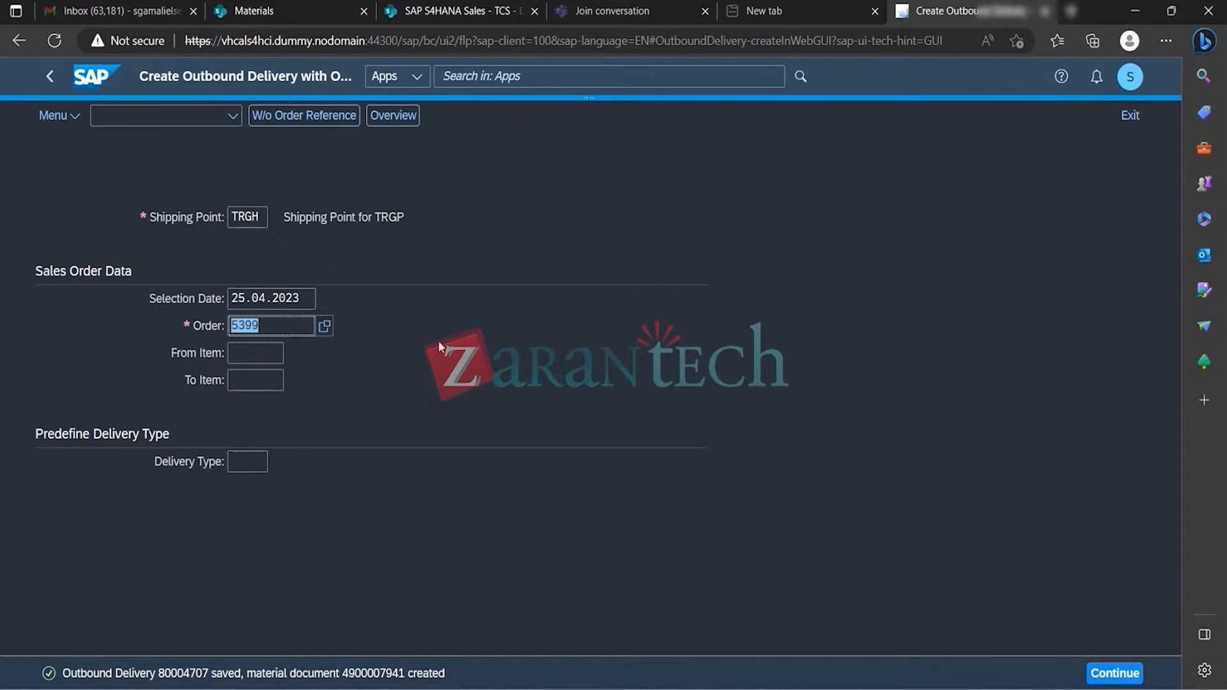
- Search the apps for bill, show all matching apps in a separate browser tab and open Create Billing Documents (VF01)
{"action": "left_click", "coordinate": [558, 78]}
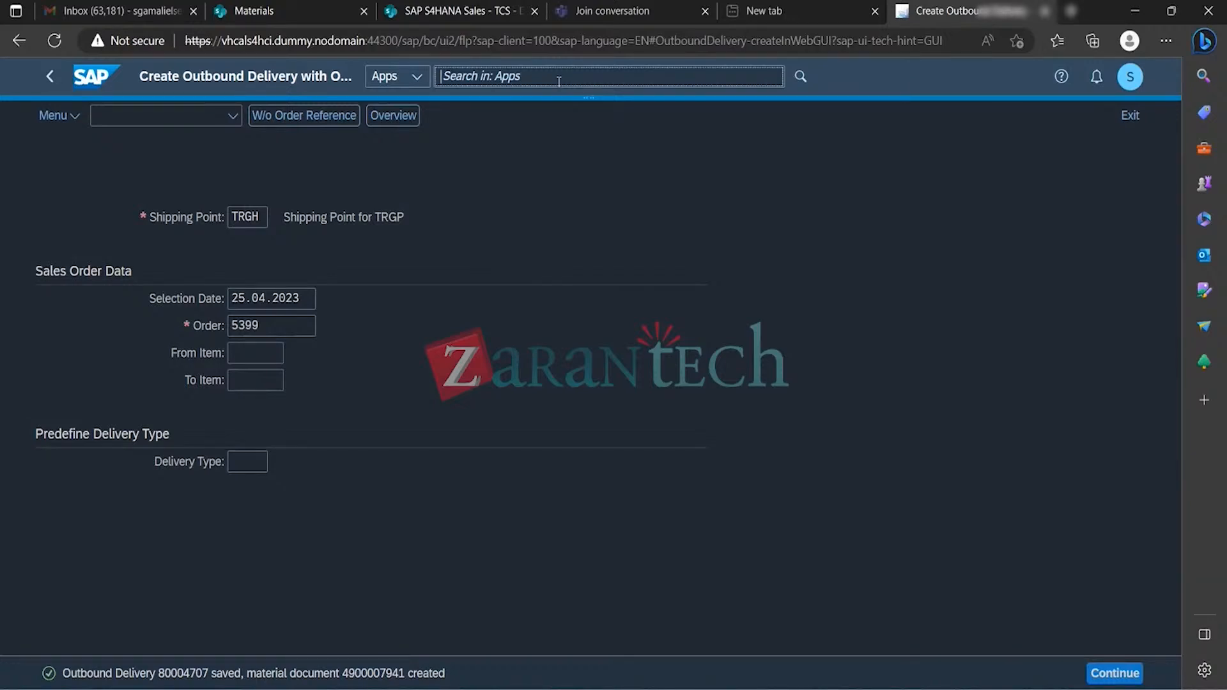
{"action": "type", "text": "bill"}
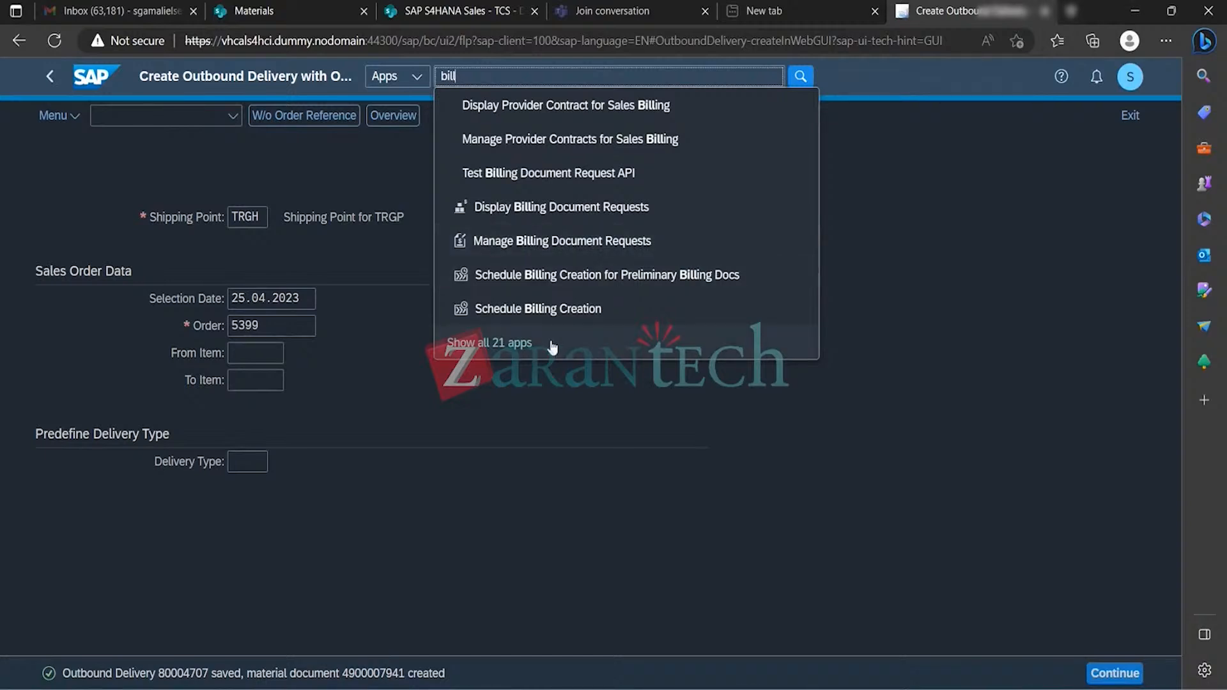
{"action": "left_click", "coordinate": [517, 343]}
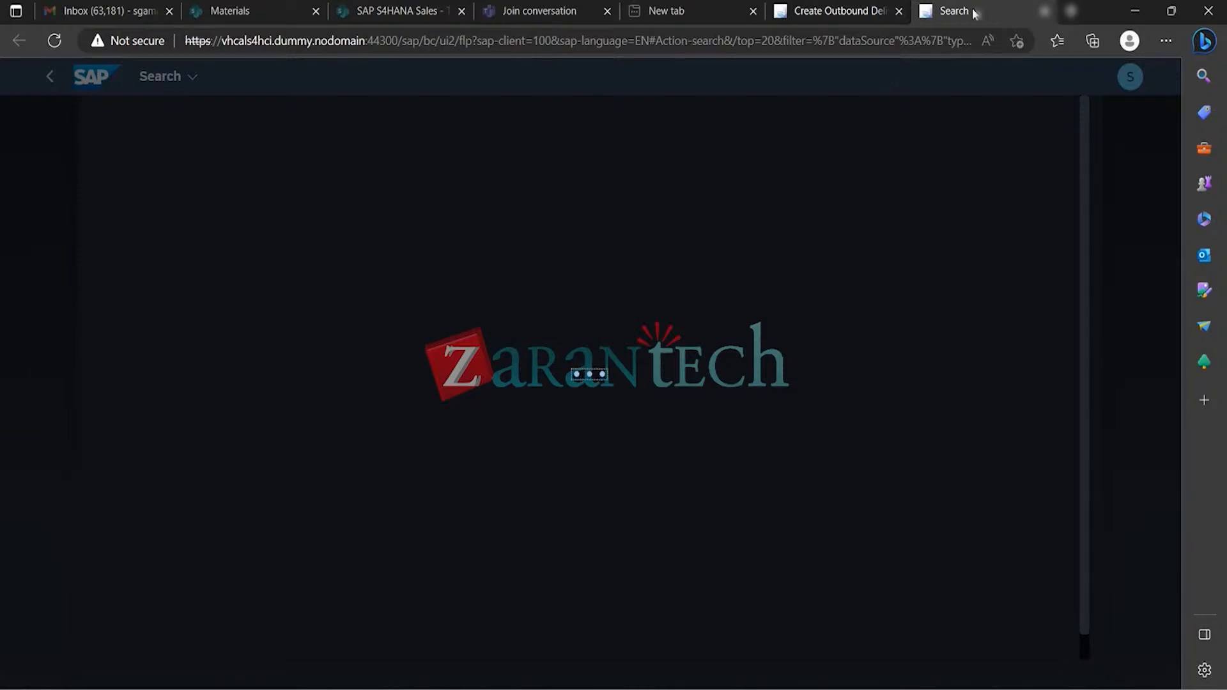
{"action": "left_click", "coordinate": [867, 13]}
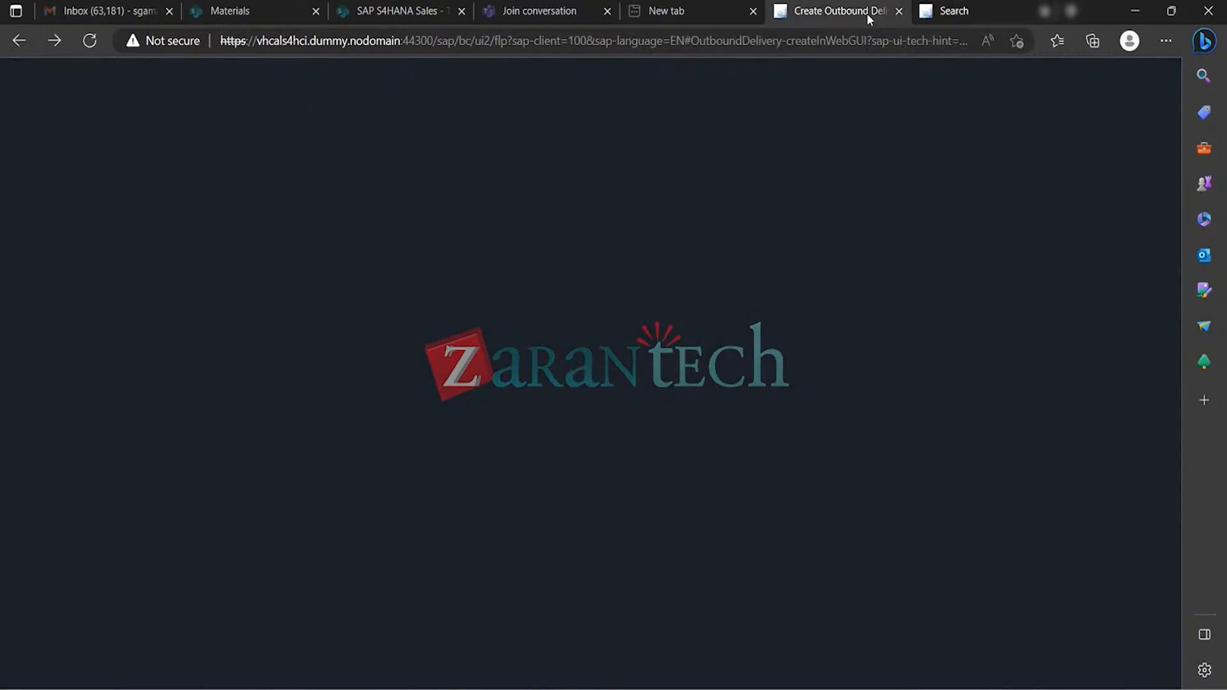
{"action": "left_click", "coordinate": [955, 15]}
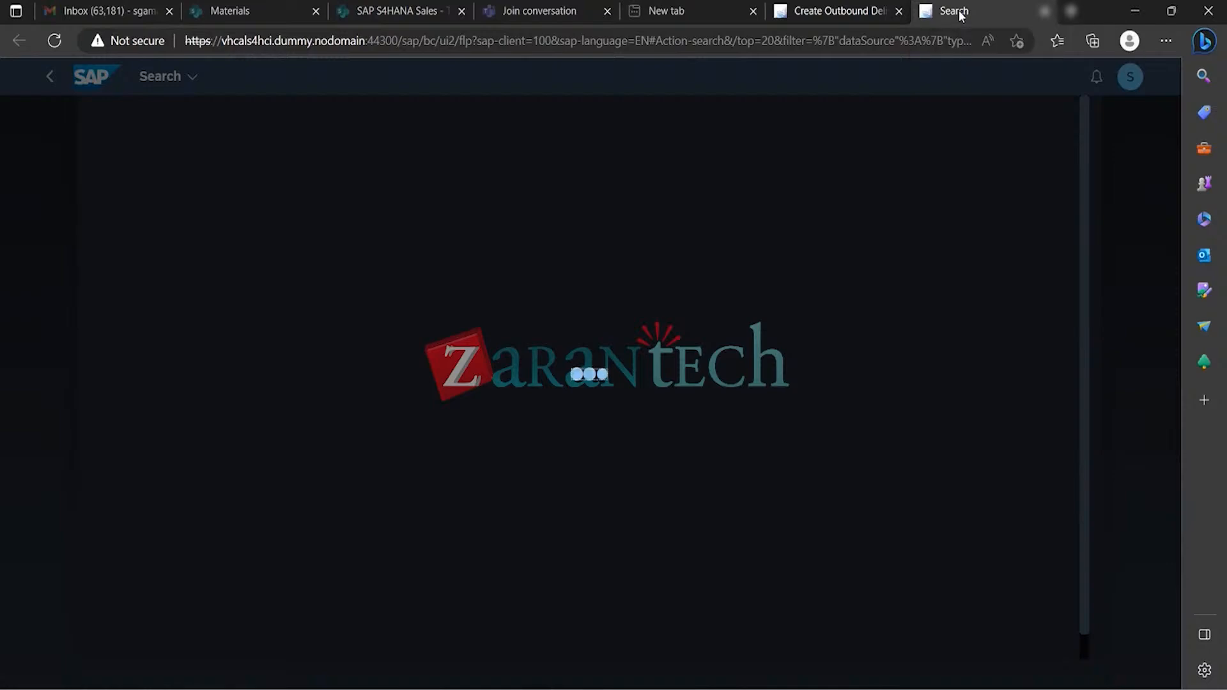
{"action": "left_click", "coordinate": [877, 14]}
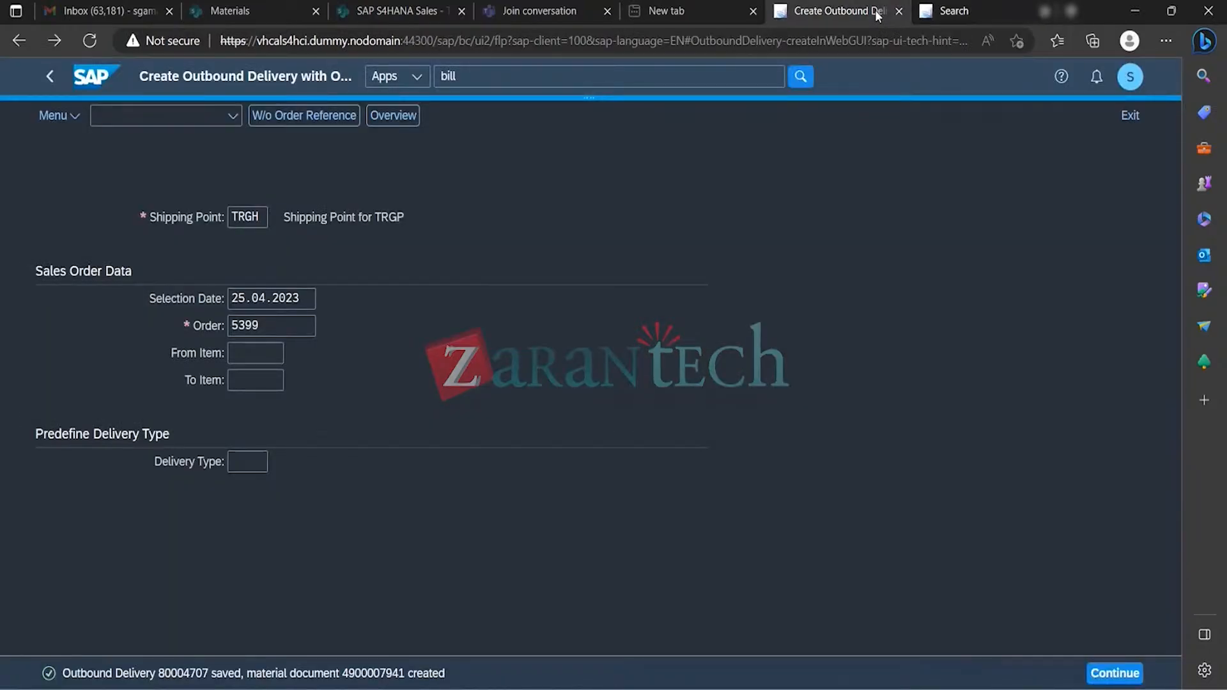
{"action": "left_click", "coordinate": [962, 12]}
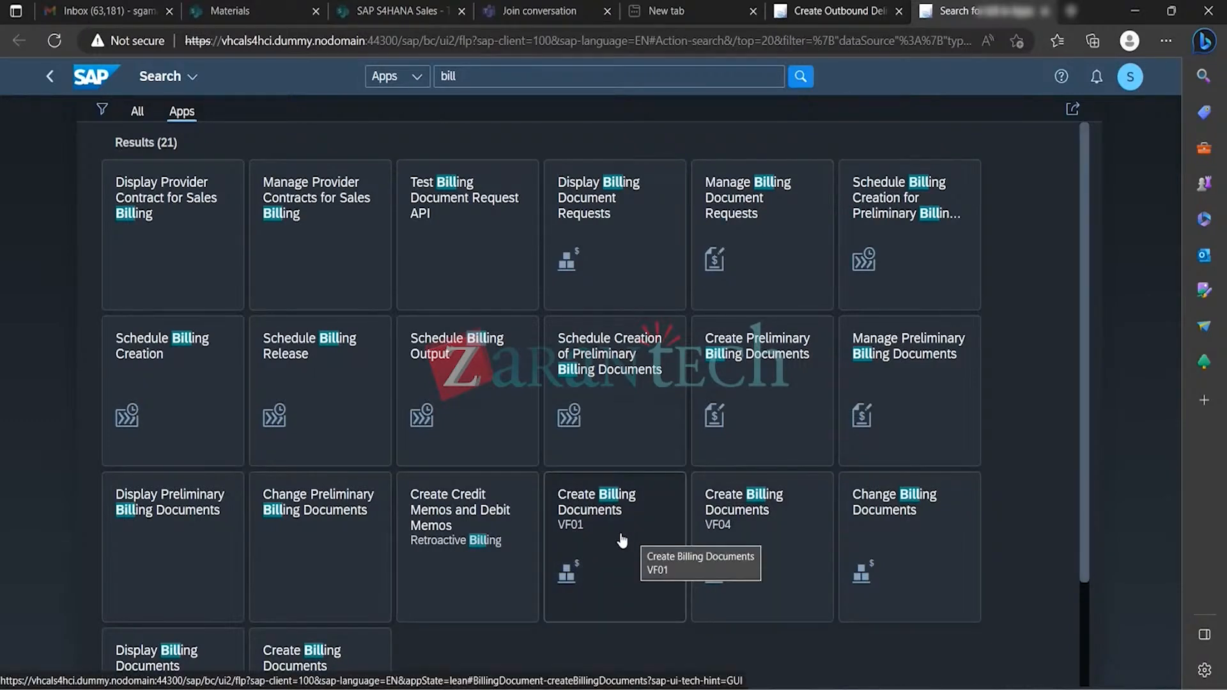
{"action": "left_click", "coordinate": [622, 541]}
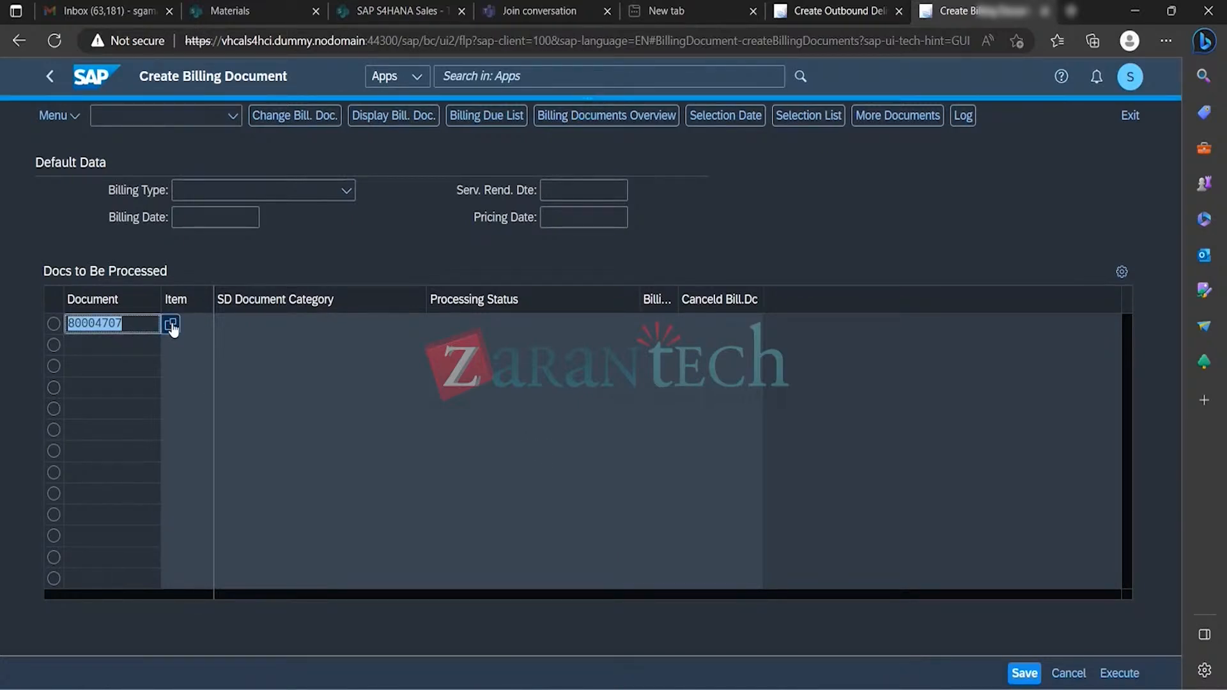
- Select the prefilled outbound delivery as the document to process and create its F2 invoice
{"action": "left_click", "coordinate": [53, 325]}
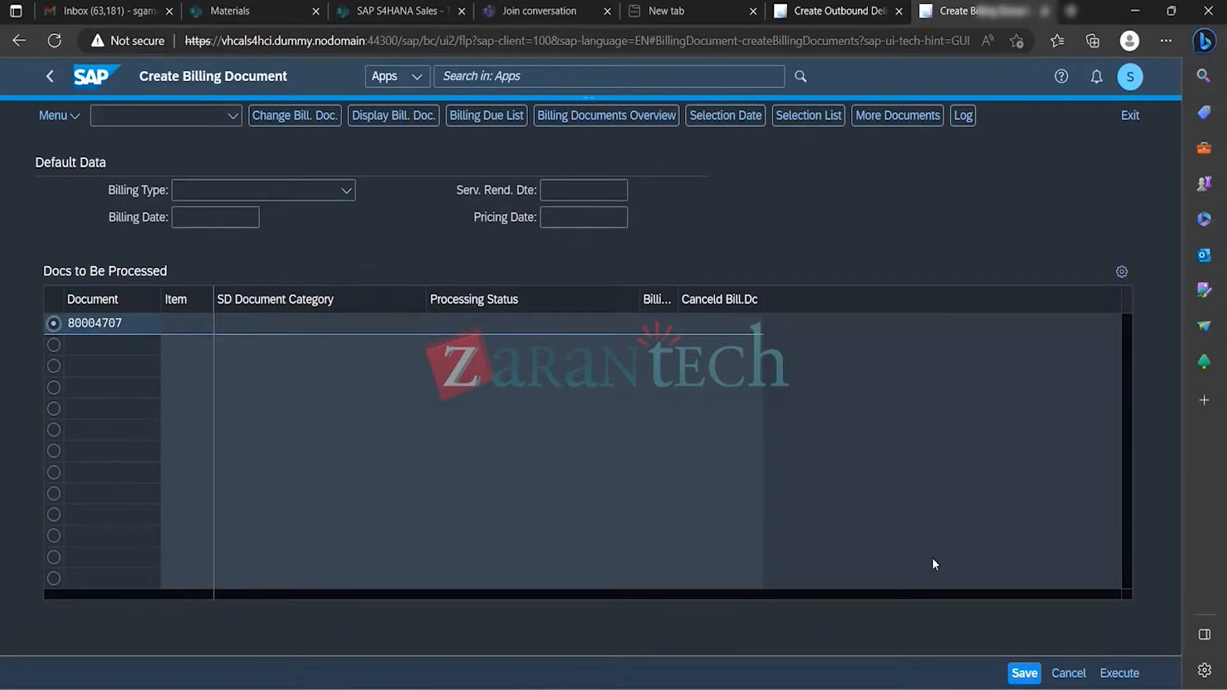
{"action": "key", "text": "Return"}
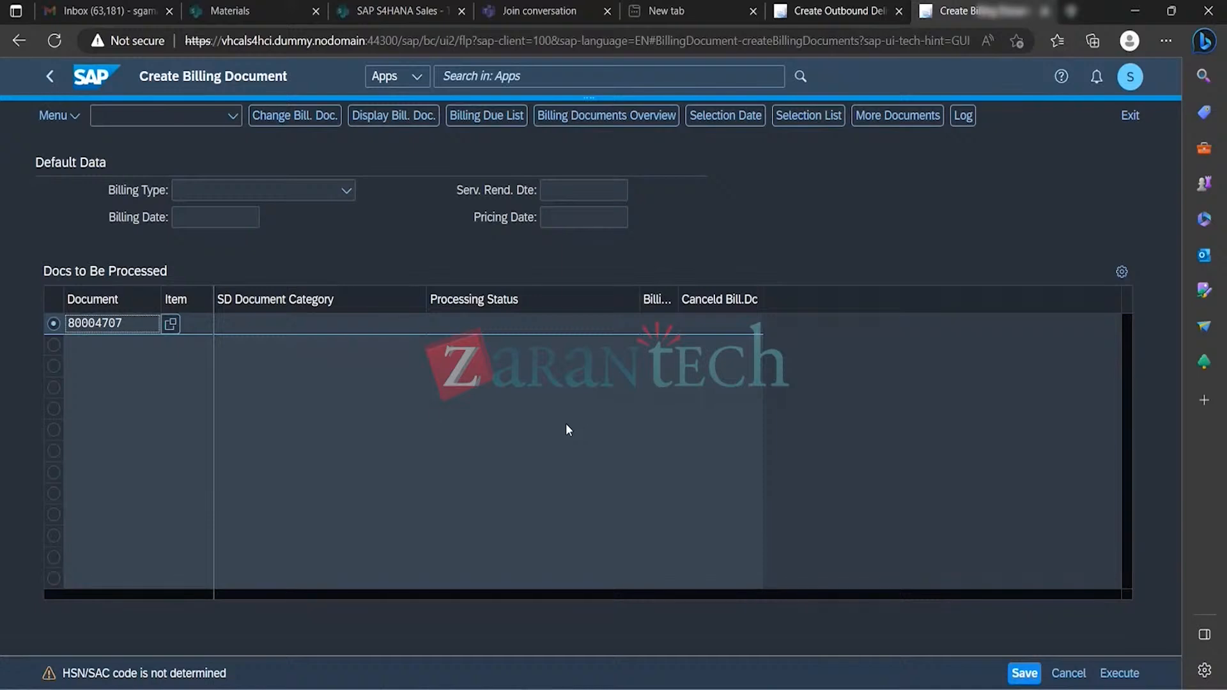
{"action": "key", "text": "Return"}
{"action": "key", "text": "Return"}
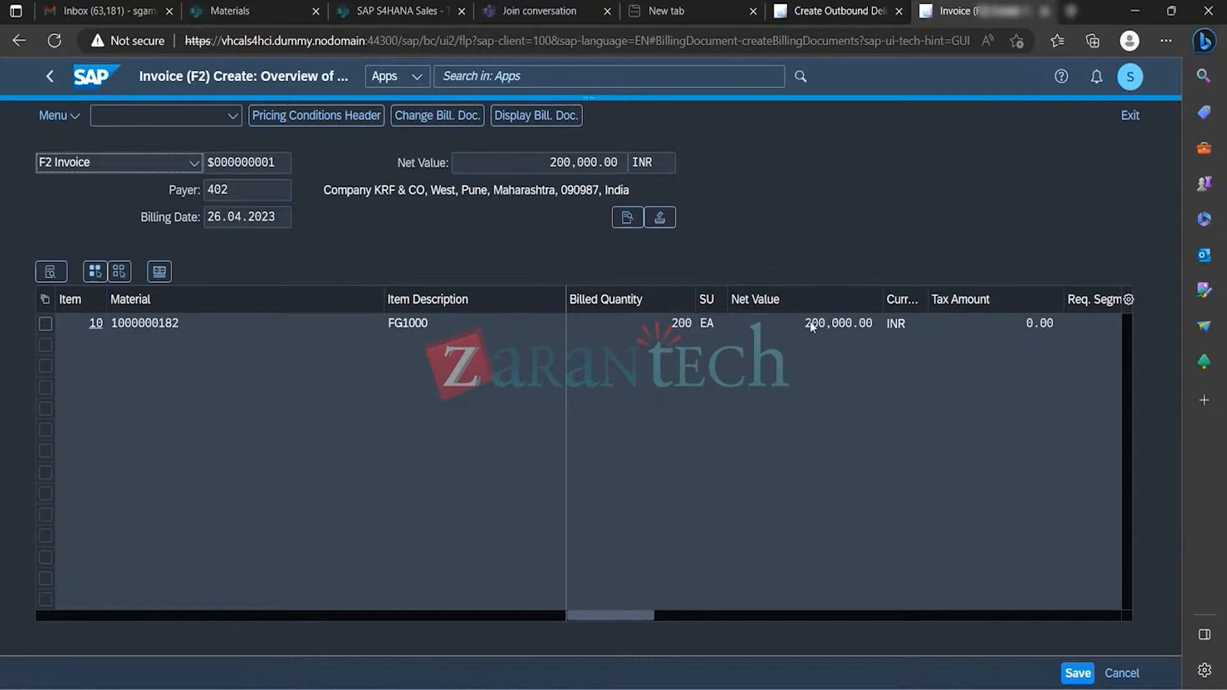
- Open invoice item 10 and examine its pricing conditions and the material account assignment group in the item details
{"action": "left_click", "coordinate": [46, 324]}
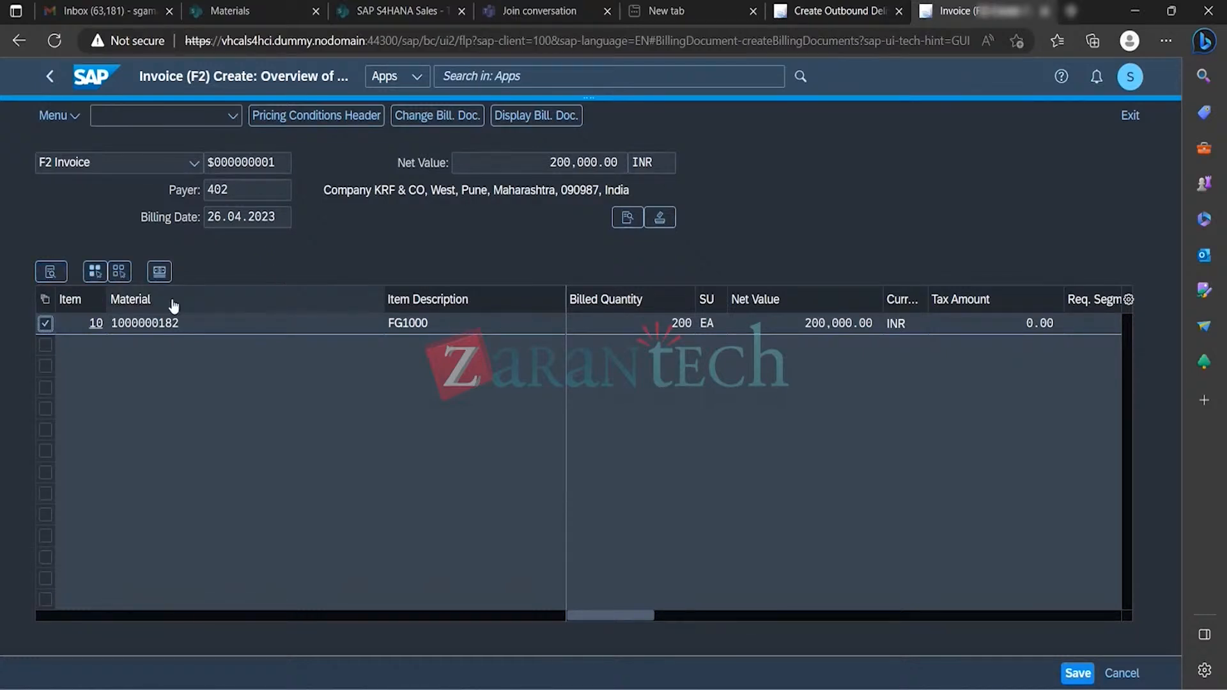
{"action": "left_click", "coordinate": [51, 273]}
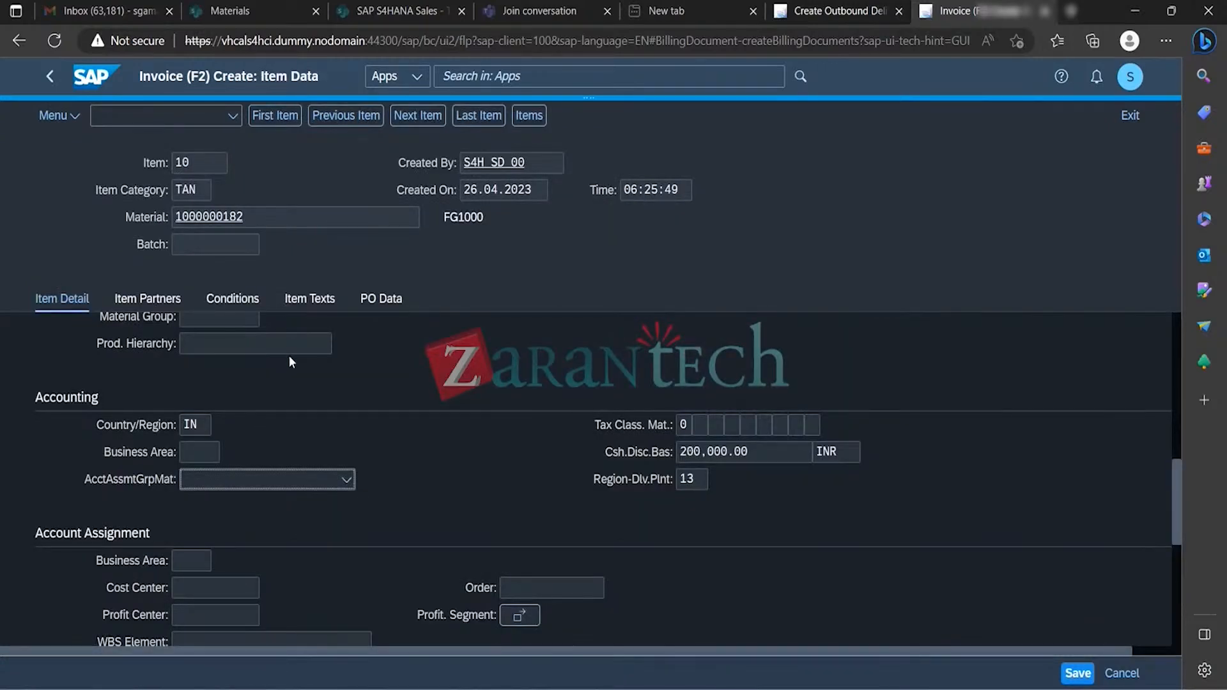
{"action": "left_click", "coordinate": [253, 310]}
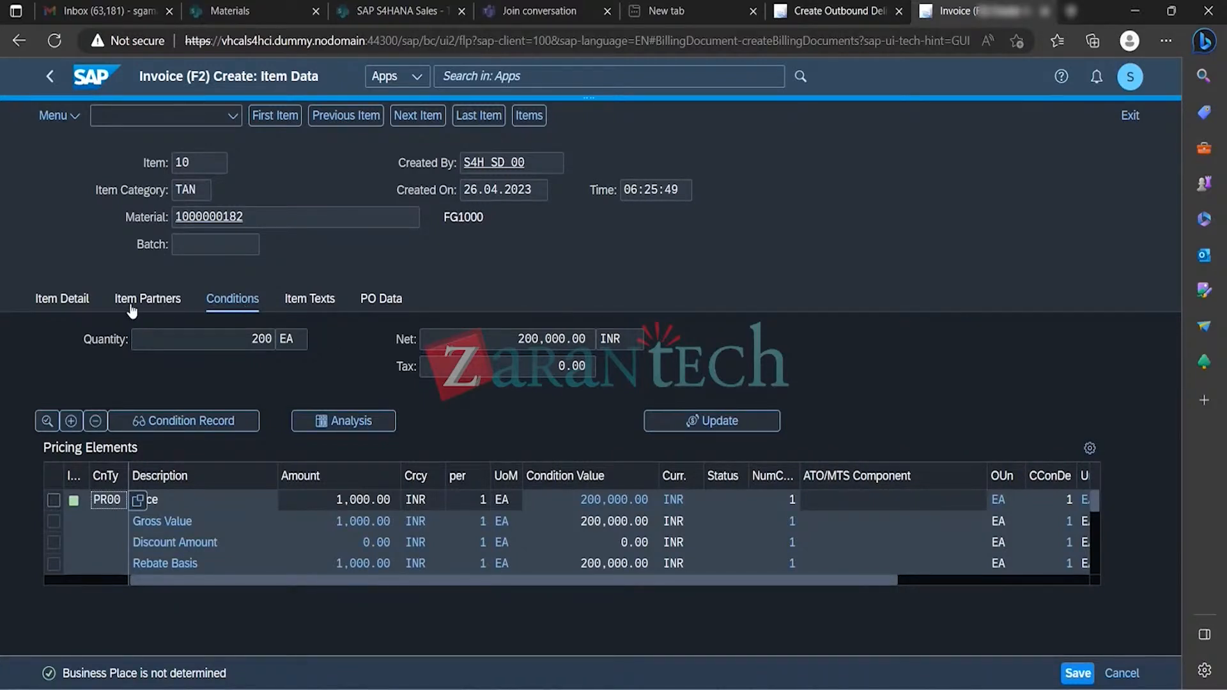
{"action": "left_click", "coordinate": [75, 307]}
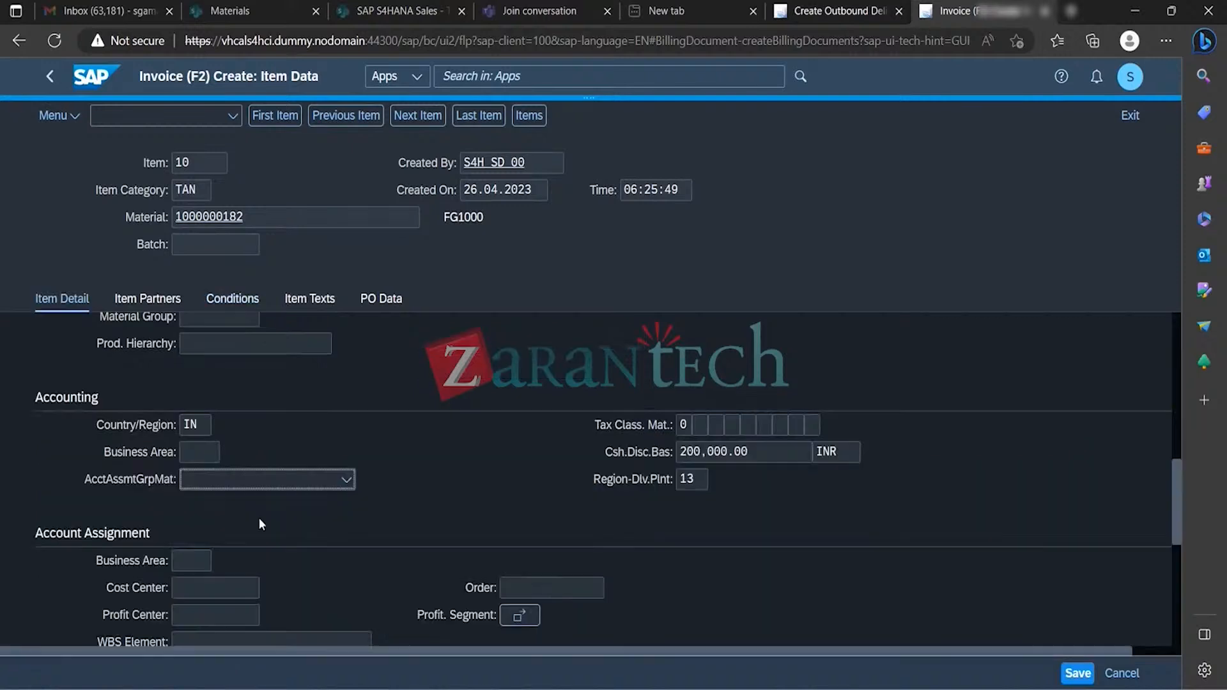
- Save the new F2 invoice, continuing past the HSN/SAC code warning
{"action": "left_click", "coordinate": [1078, 676]}
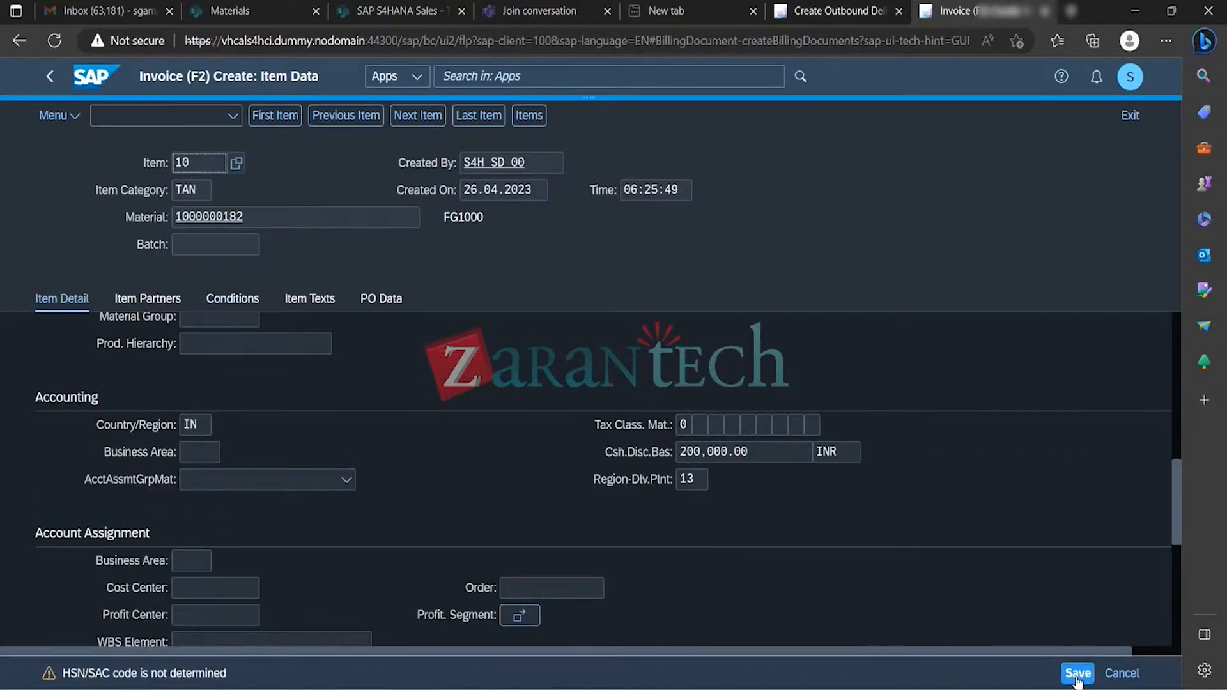
{"action": "left_click", "coordinate": [1078, 676]}
{"action": "left_click", "coordinate": [1078, 675]}
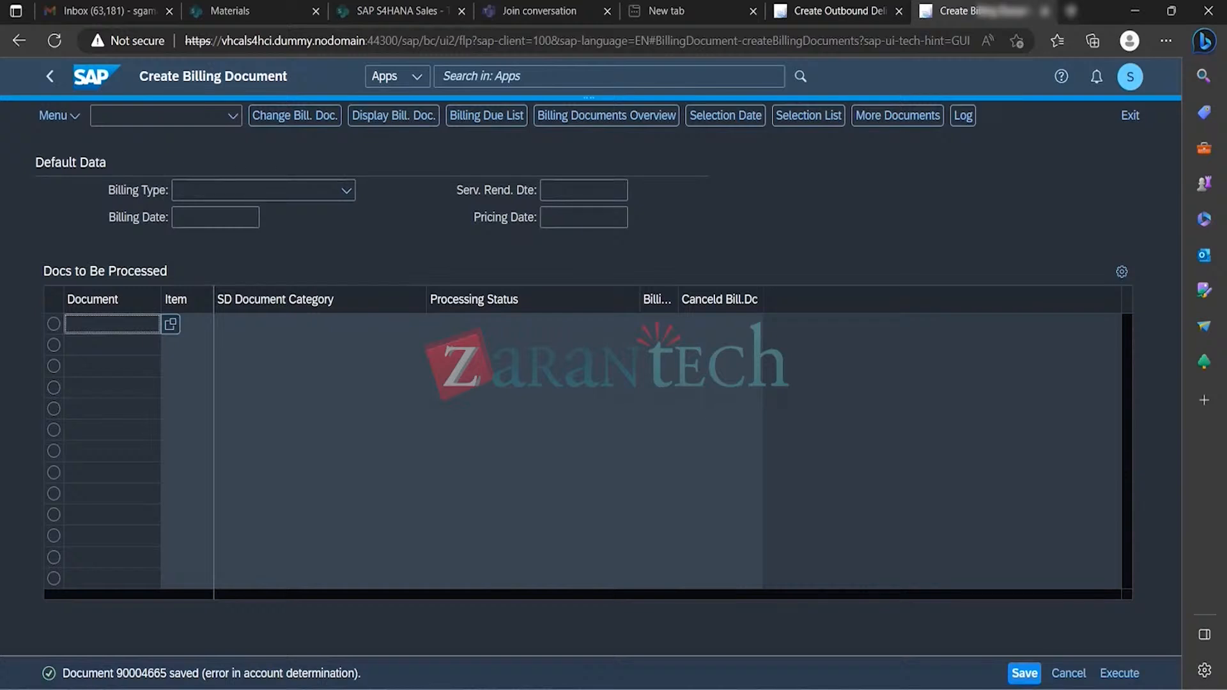
- Switch to the SAP GUI window with the earlier F2 invoice in change mode and leave its billing item overview
{"action": "mouse_move", "coordinate": [1024, 682]}
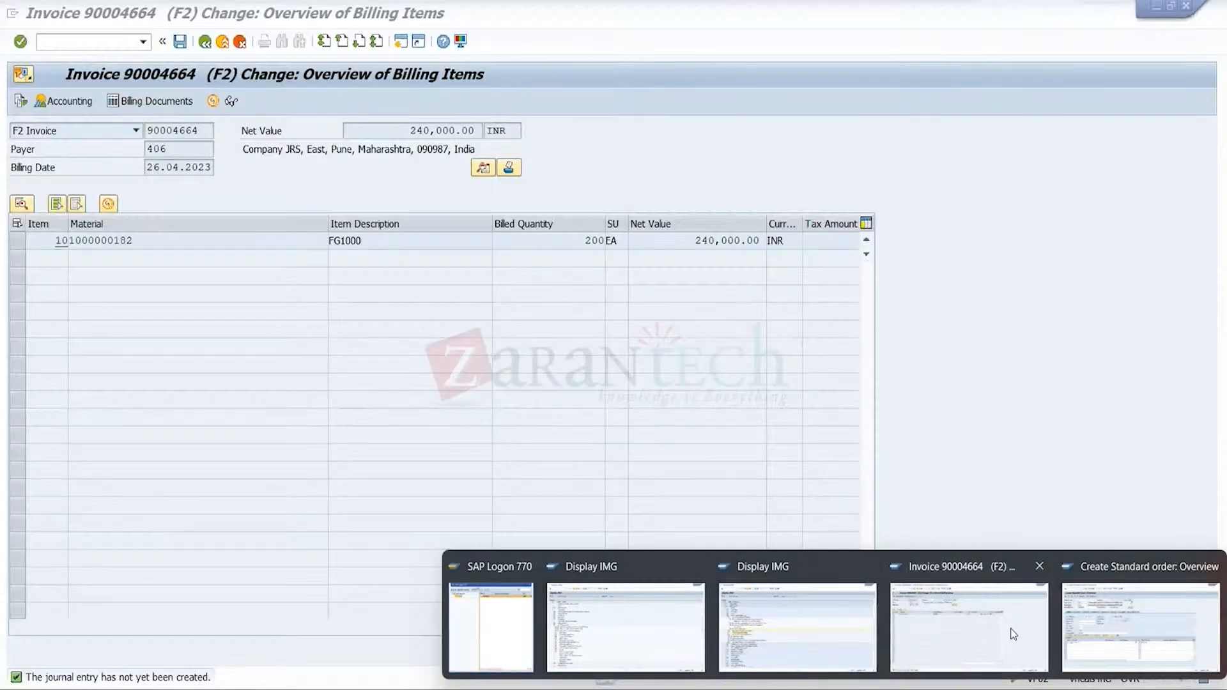
{"action": "left_click", "coordinate": [1013, 634]}
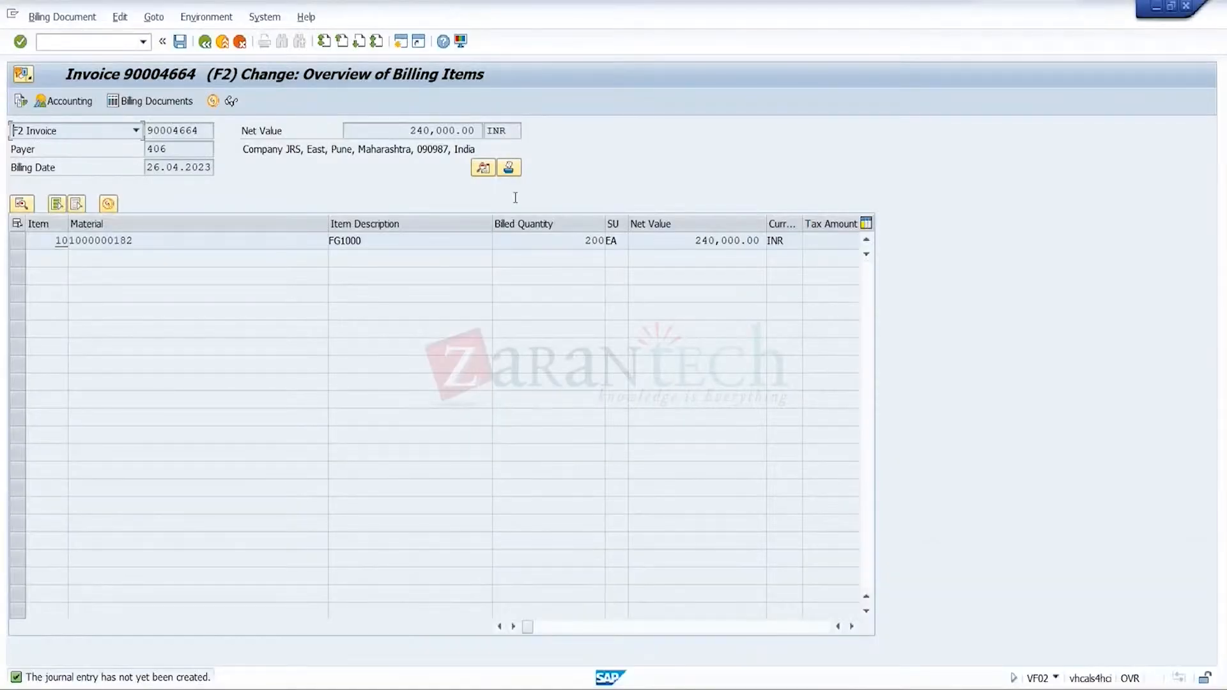
{"action": "left_click", "coordinate": [217, 41]}
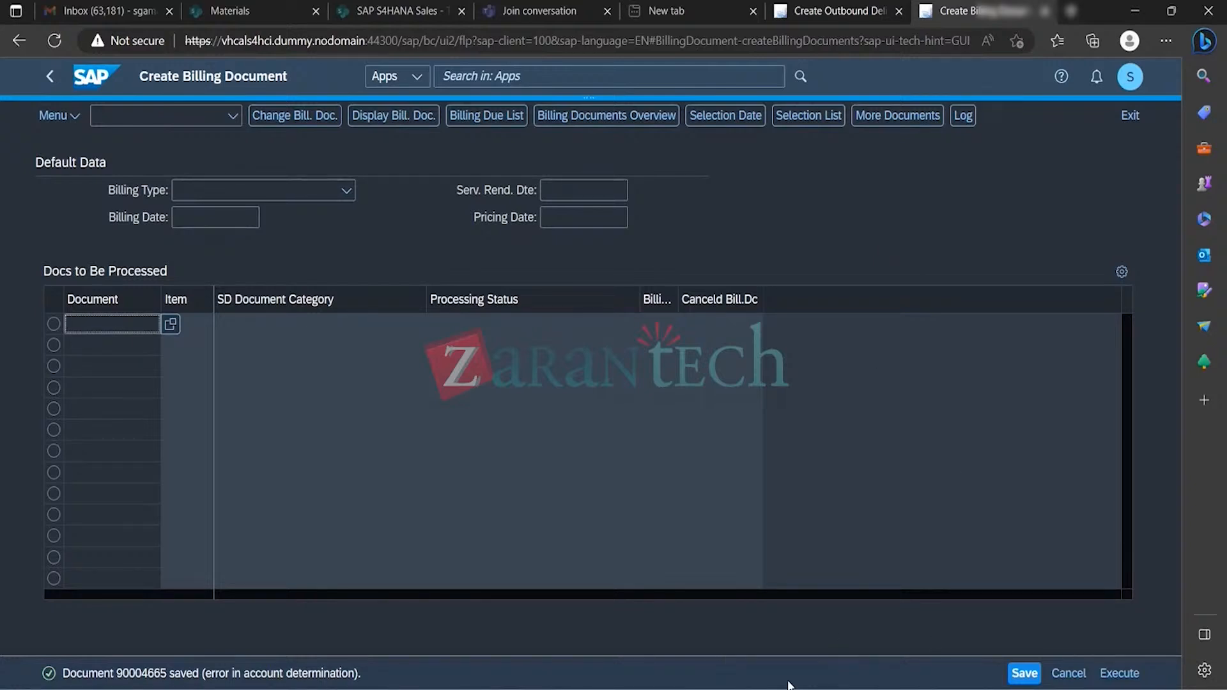
- View the Revenue Account Determination activities in the SAP GUI Display IMG window, and minimize that window to return to Create Billing Document
{"action": "mouse_move", "coordinate": [791, 682]}
{"action": "left_click", "coordinate": [808, 593]}
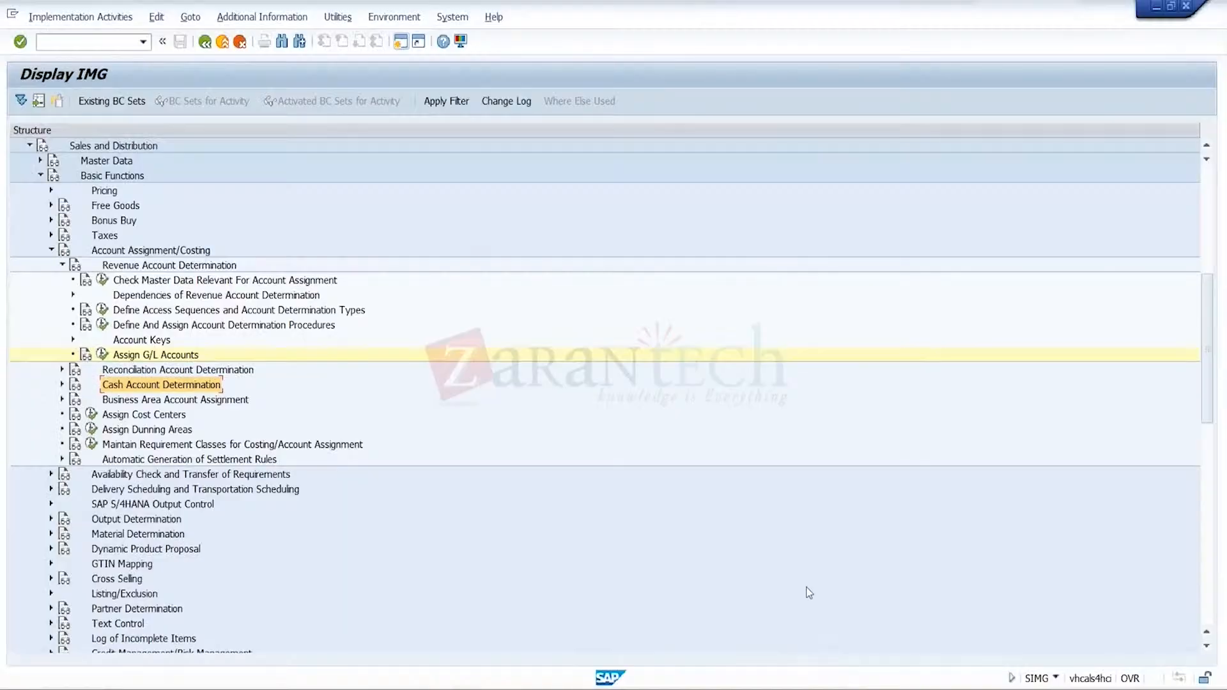
{"action": "left_click", "coordinate": [1155, 11]}
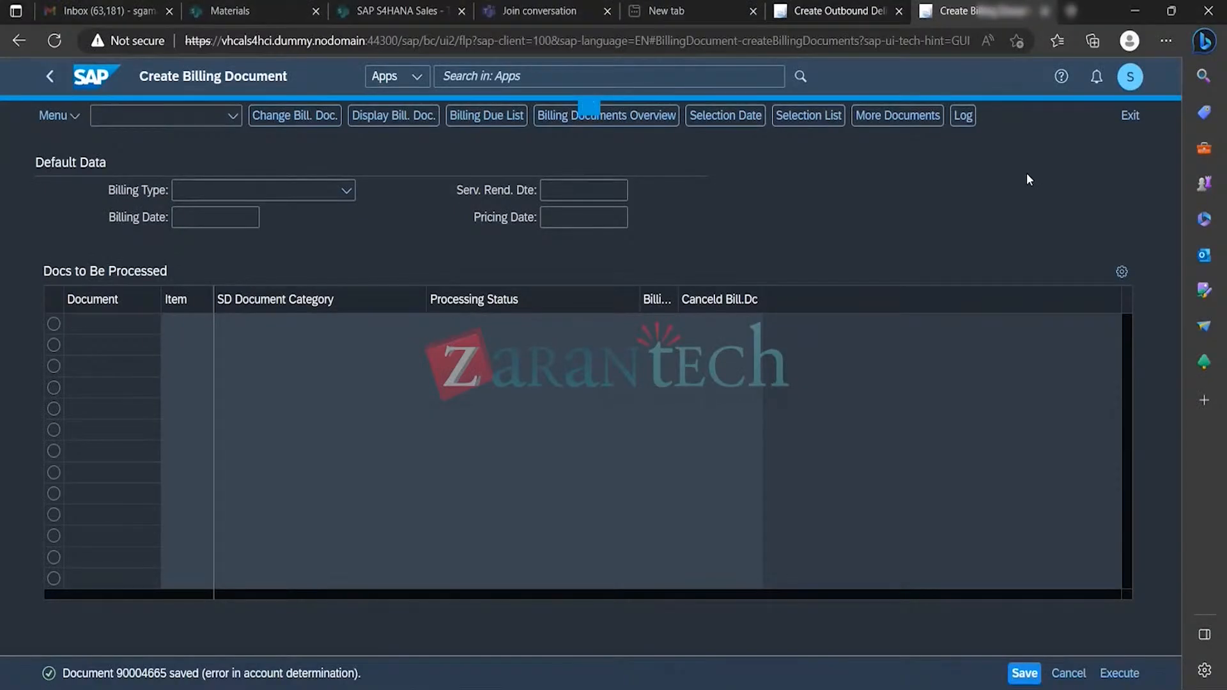